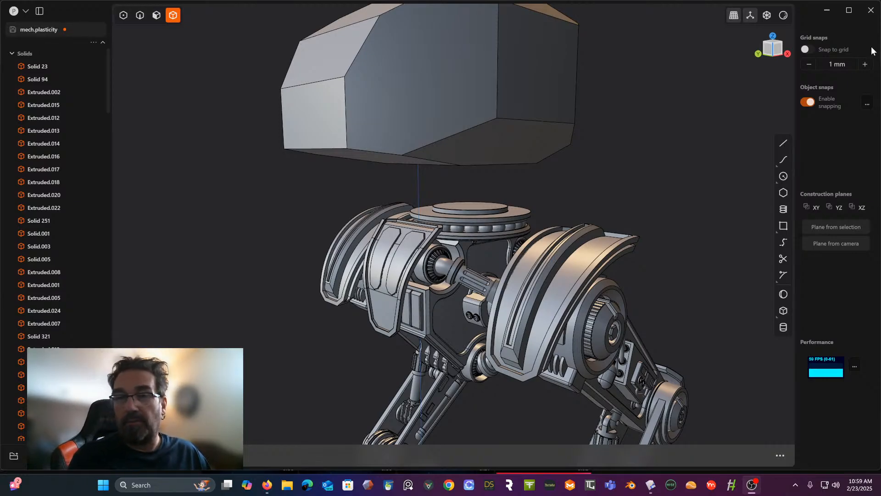
- Examine the mech's near foot, focusing on the detailed toe with the recessed panel and round side disc
middle_drag(456, 81, 412, 162)
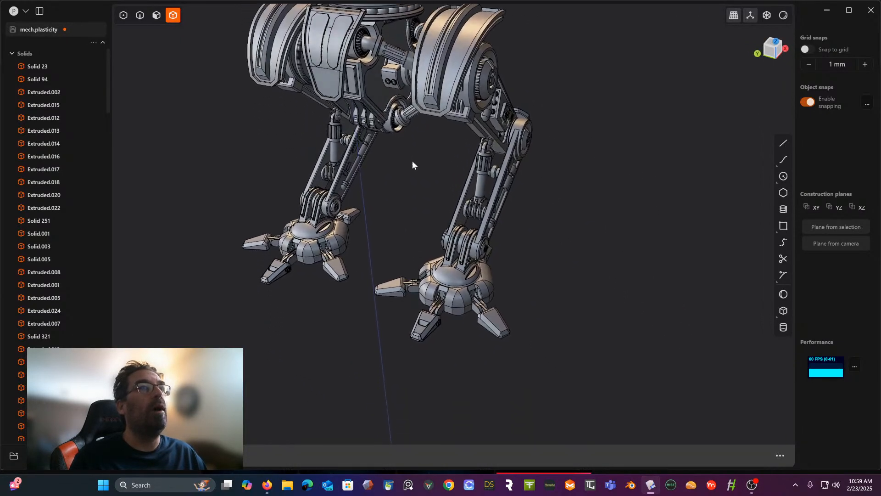
scroll(453, 244, up, 3)
shift+middle_drag(453, 244, 412, 147)
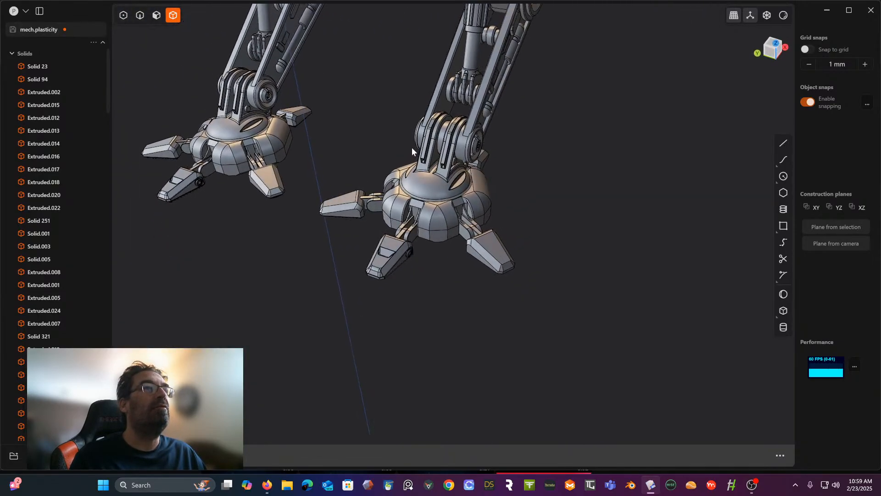
scroll(385, 272, up, 3)
scroll(383, 274, up, 3)
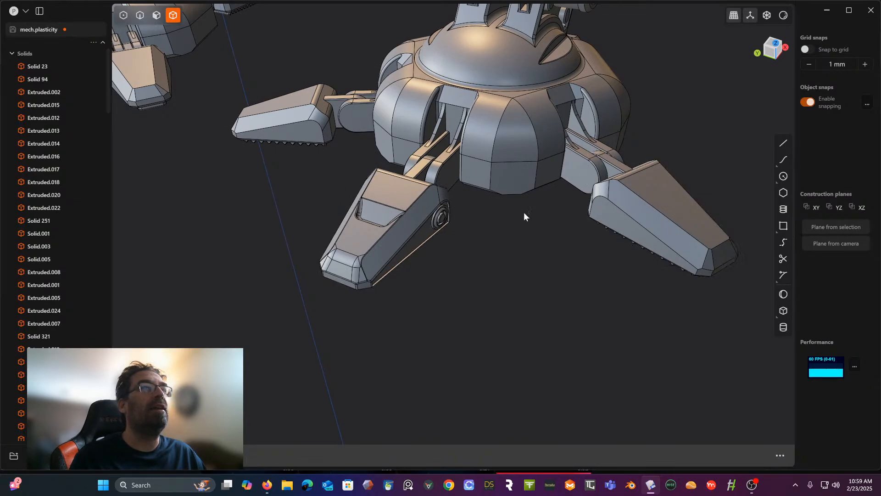
scroll(459, 232, up, 3)
scroll(439, 227, down, 5)
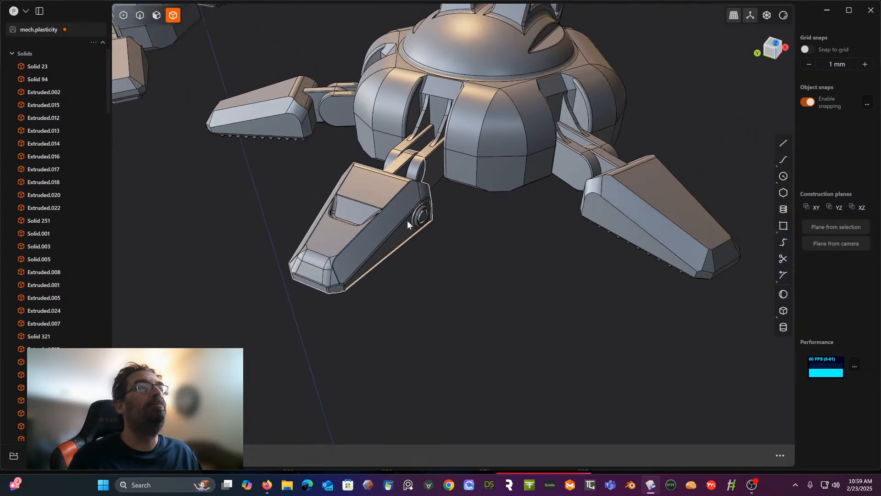
scroll(407, 220, up, 3)
scroll(427, 224, up, 5)
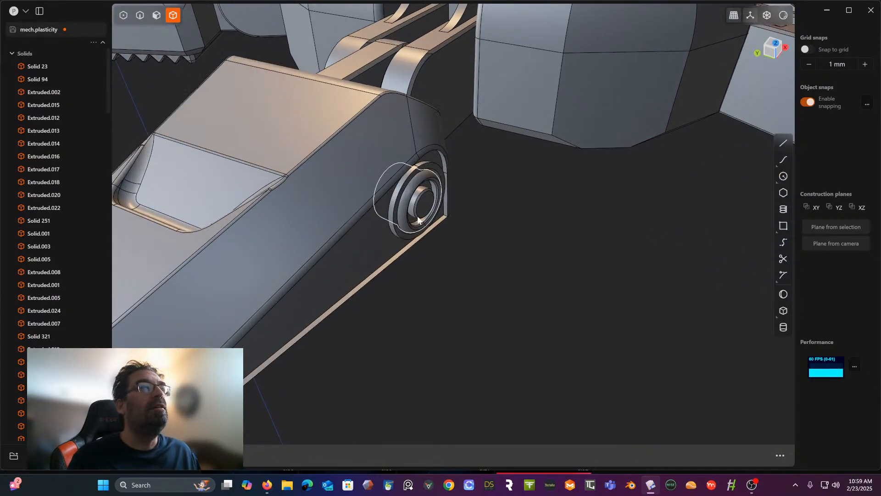
- Select the detailed toe on the near foot together with the round discs on both of its sides
click(419, 220)
middle_drag(384, 219, 402, 231)
middle_drag(342, 218, 461, 216)
scroll(460, 224, down, 5)
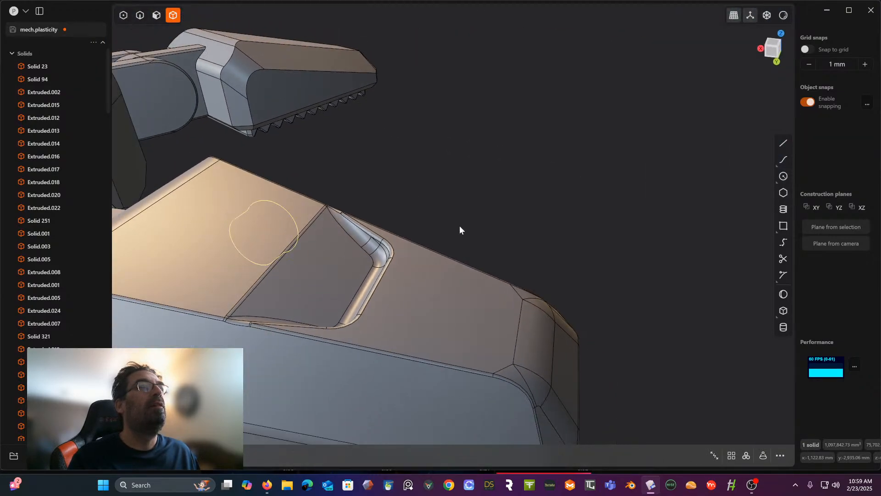
click(270, 342)
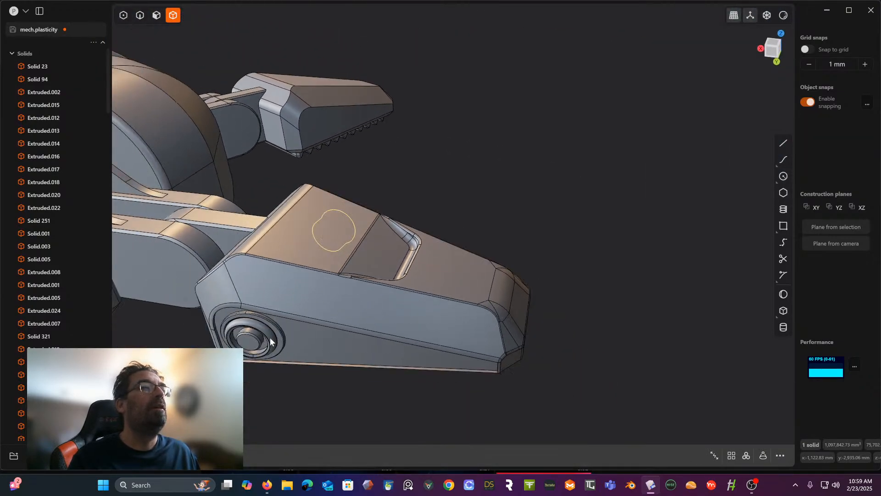
middle_drag(378, 297, 284, 303)
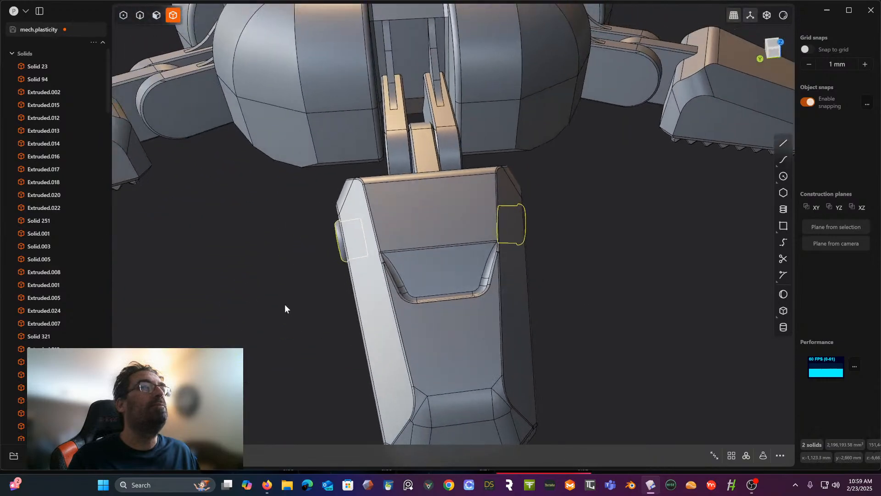
click(484, 334)
scroll(483, 334, down, 8)
middle_drag(484, 334, 433, 217)
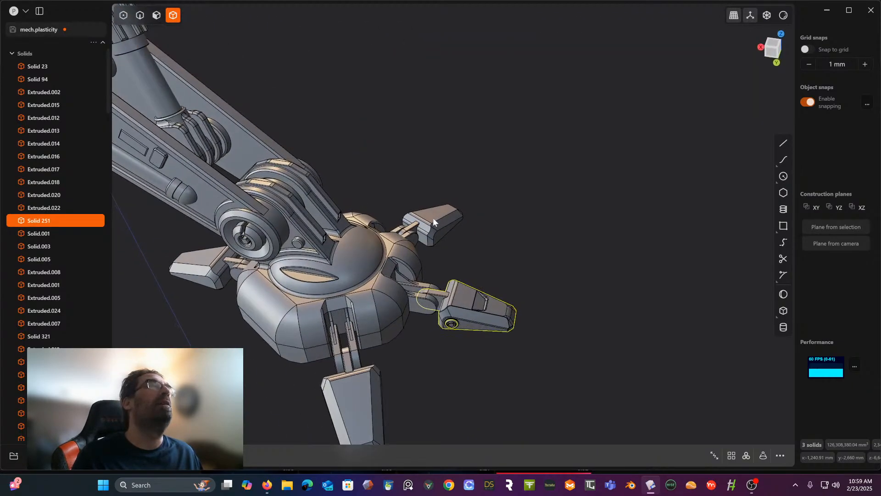
- Delete the three plain toes from the near foot, leaving only the detailed toe attached
click(190, 270)
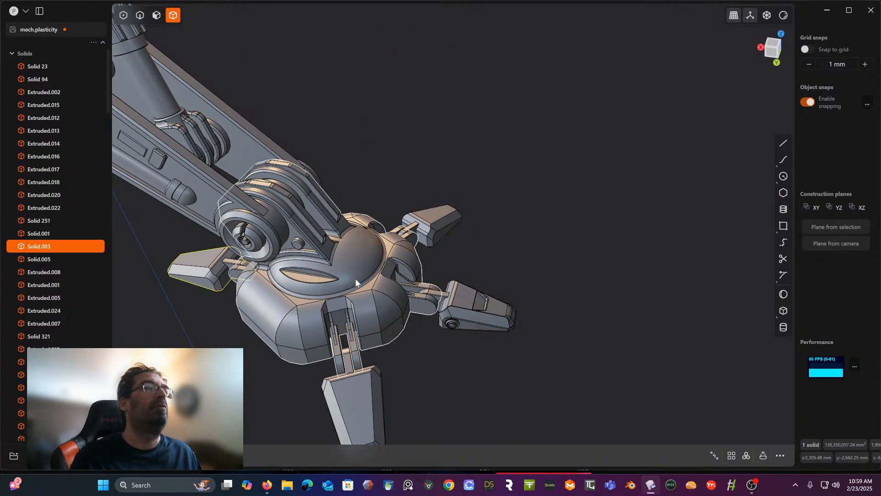
middle_drag(402, 261, 418, 250)
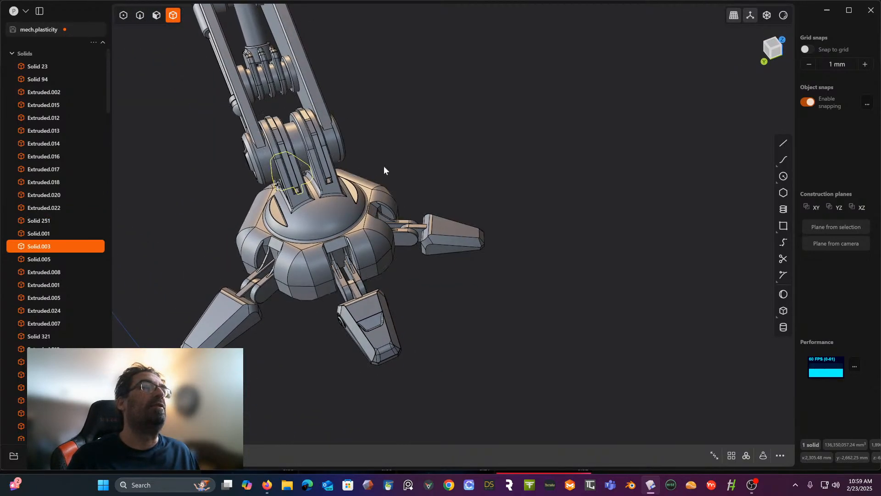
click(458, 225)
key(Delete)
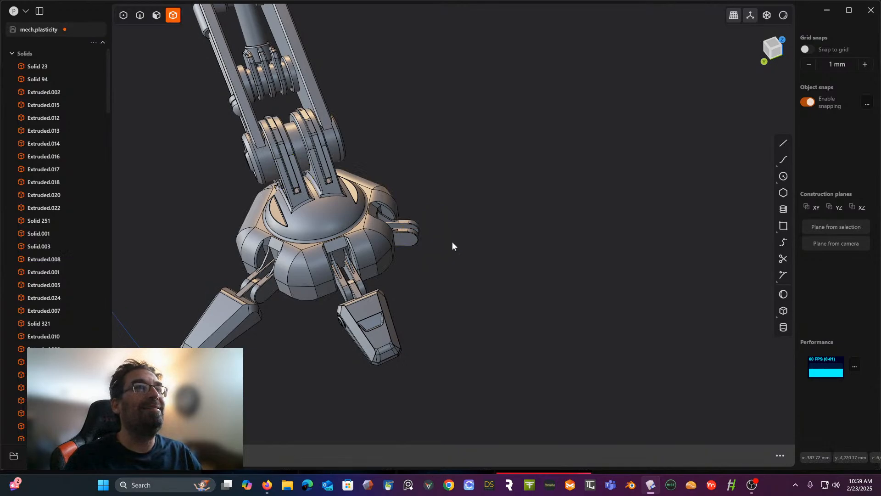
click(234, 312)
key(Delete)
middle_drag(234, 312, 356, 176)
click(337, 157)
key(Delete)
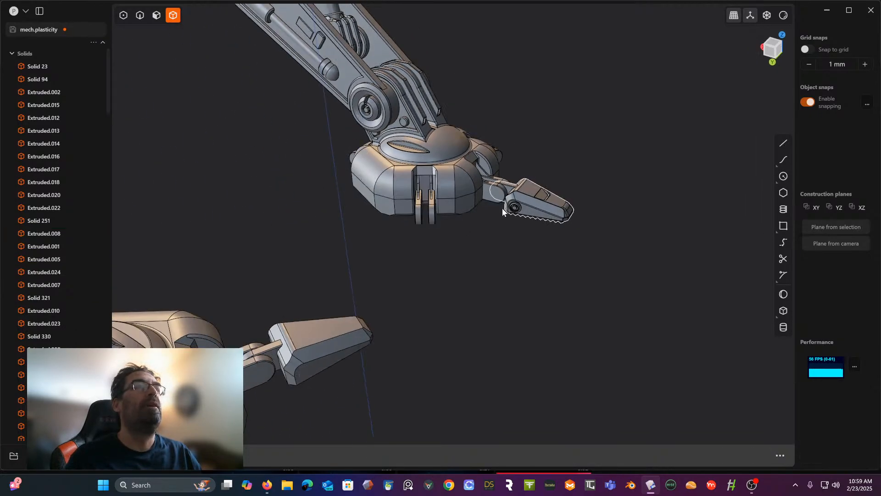
- Select the near foot's remaining detailed toe along with the round disc on each side
middle_drag(501, 212, 485, 284)
scroll(439, 245, up, 3)
click(477, 277)
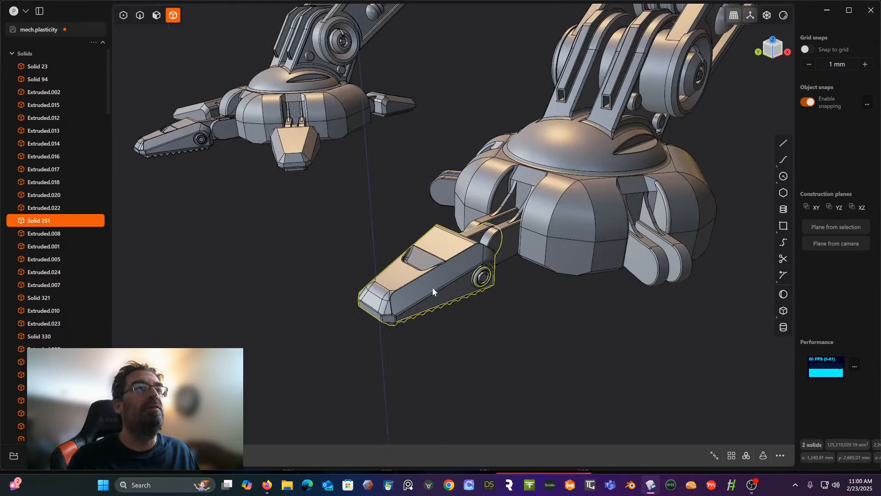
middle_drag(432, 291, 281, 318)
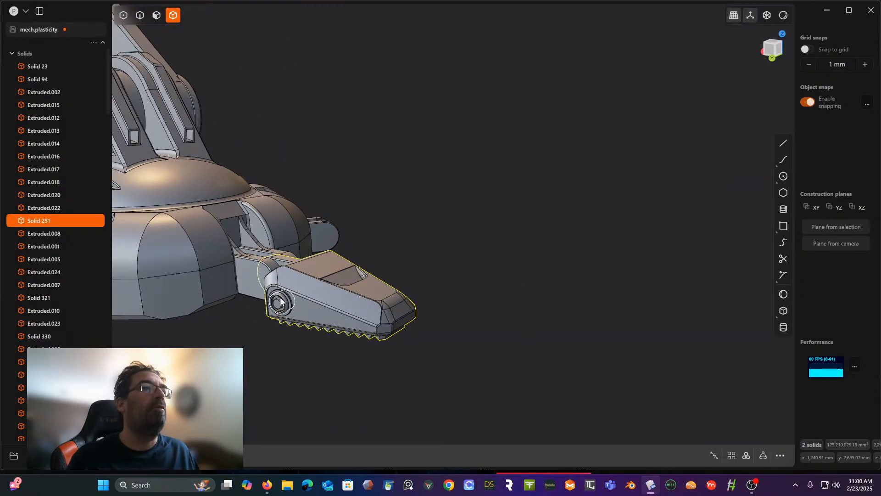
shift+click(278, 311)
middle_drag(279, 310, 502, 283)
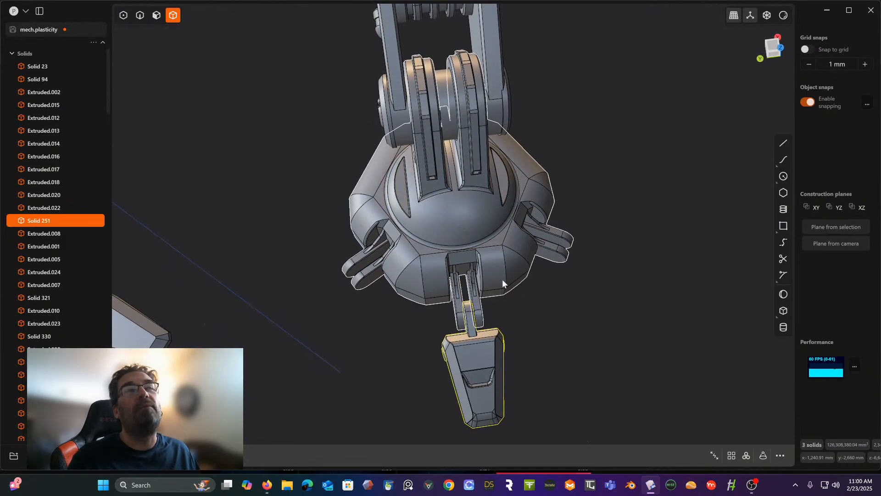
scroll(538, 180, down, 3)
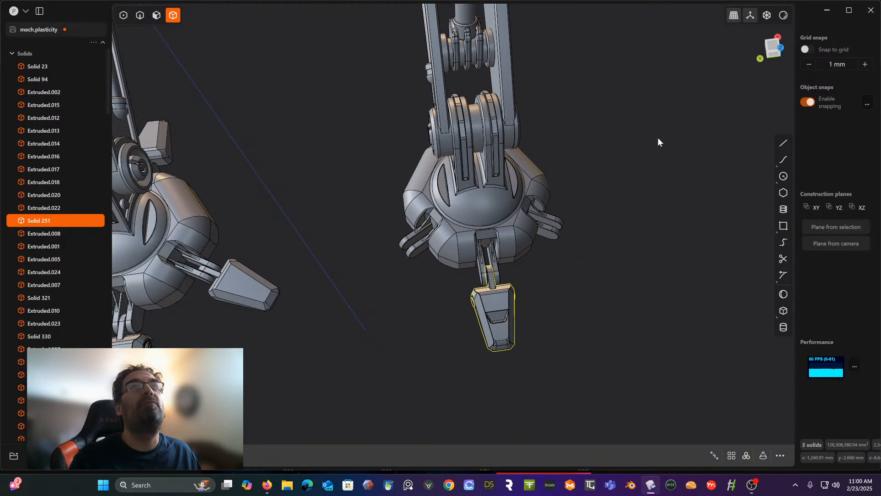
- Switch to the top view and hide the near leg's upper armour shell and the large faceted body block
click(773, 45)
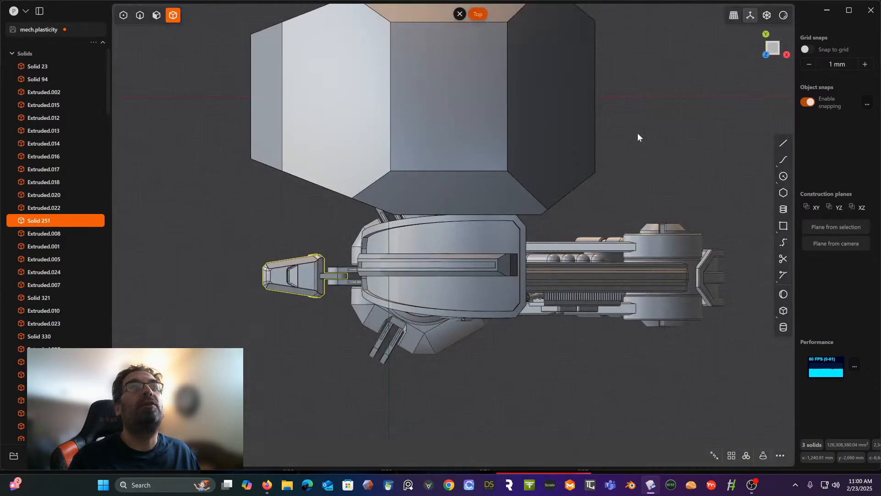
scroll(570, 265, up, 3)
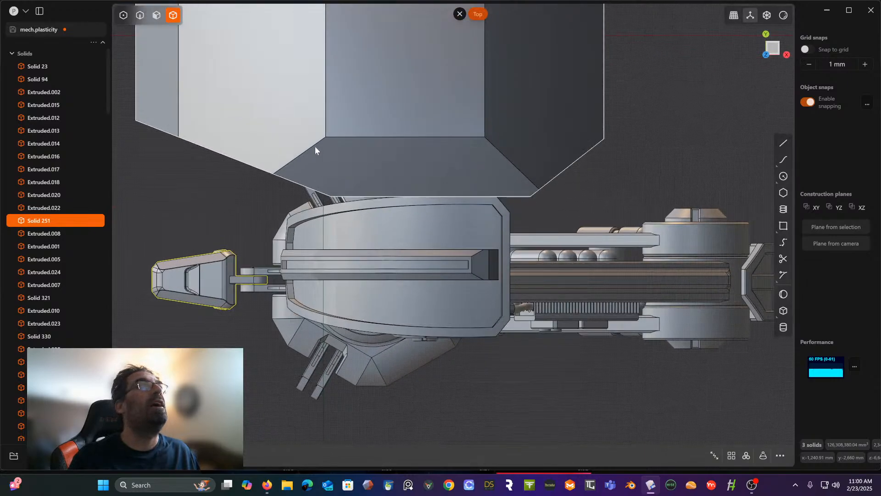
click(400, 223)
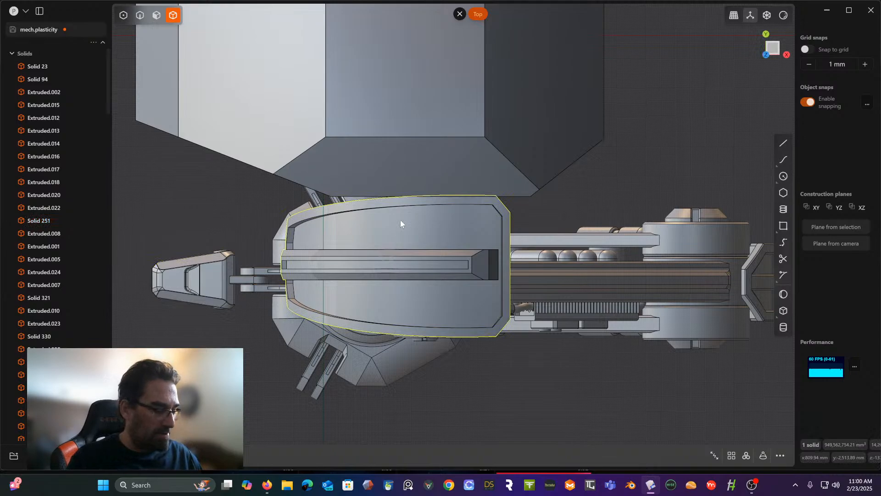
key(h)
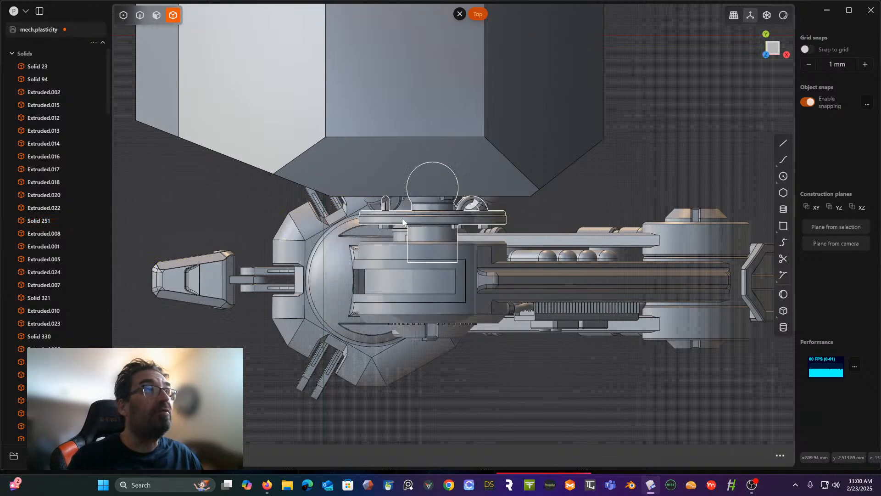
click(415, 148)
key(h)
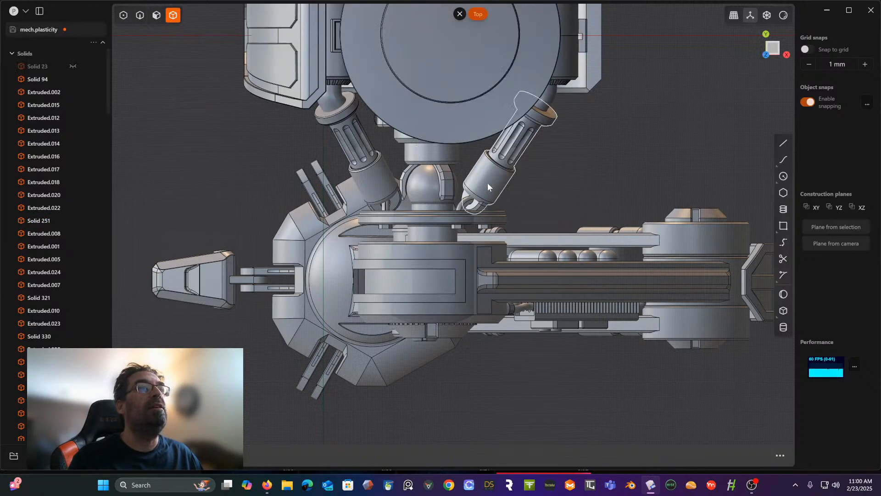
- Hide the flat plate beside the near leg's upper joint, the piston nearest the toe, and the rectangular inset panel
click(441, 215)
key(h)
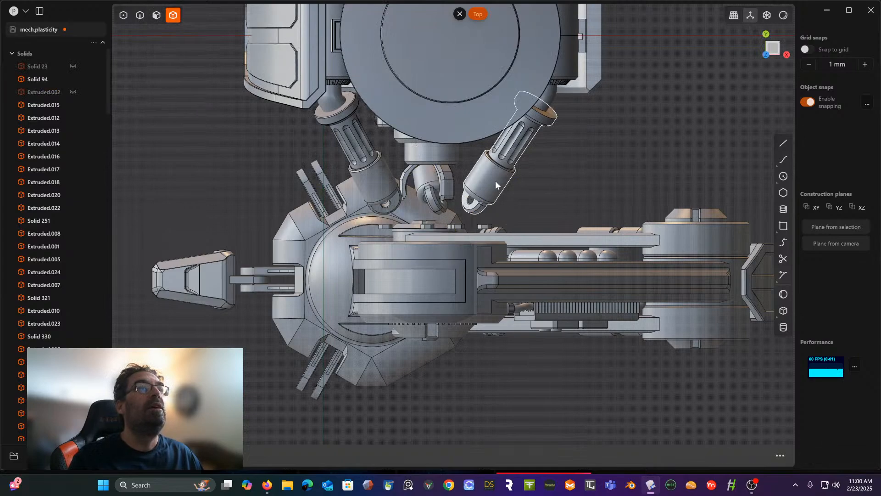
click(372, 181)
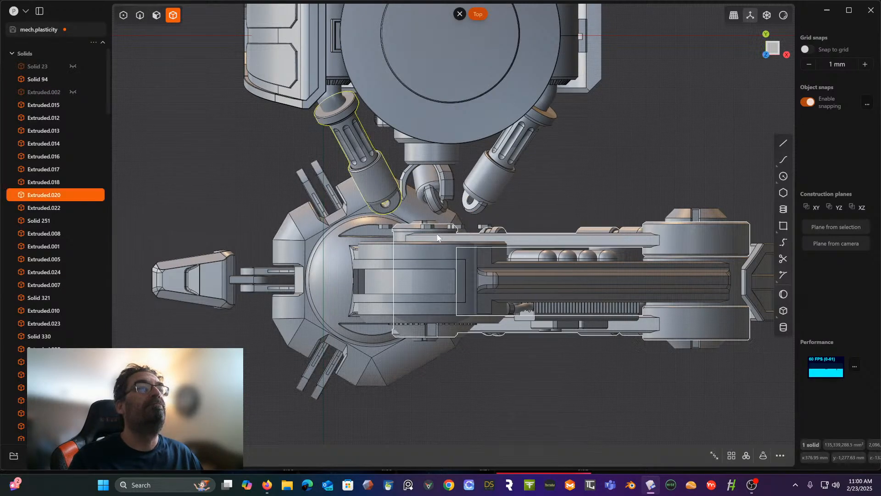
key(h)
click(457, 262)
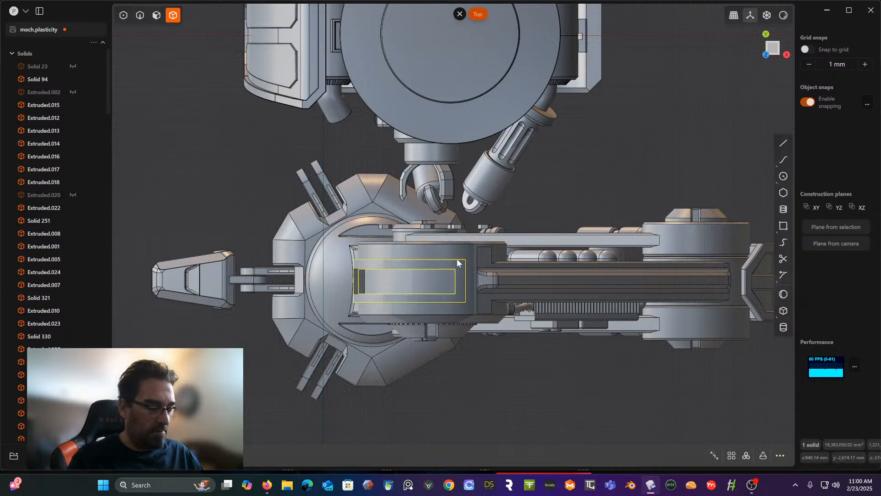
key(h)
- Hide the near leg's main housing, its long paired side arms, and the spool-shaped hinge cylinder between them
click(463, 264)
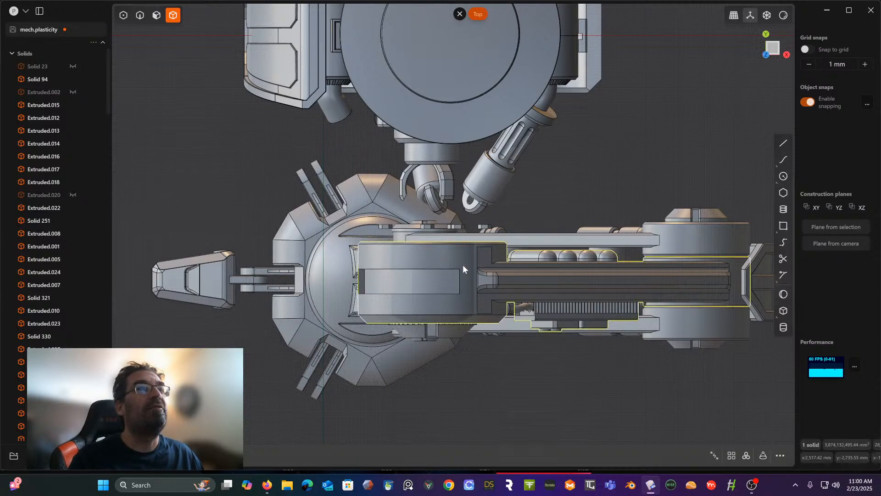
key(h)
click(496, 241)
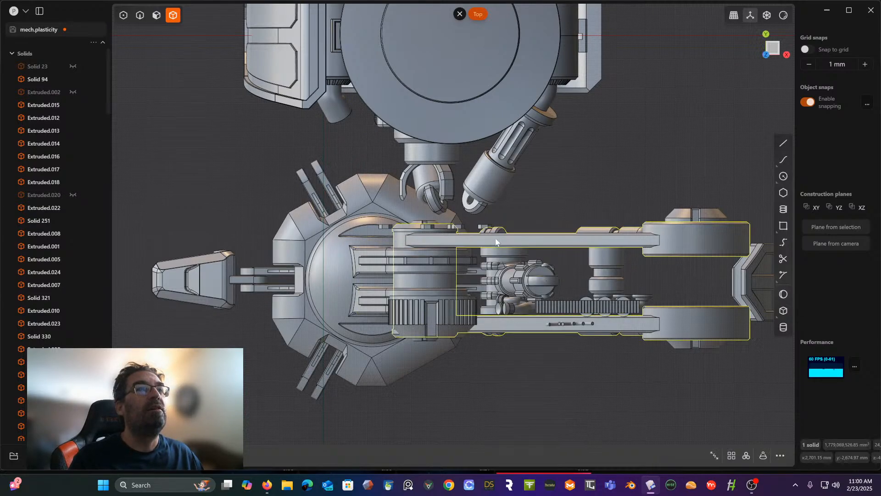
key(h)
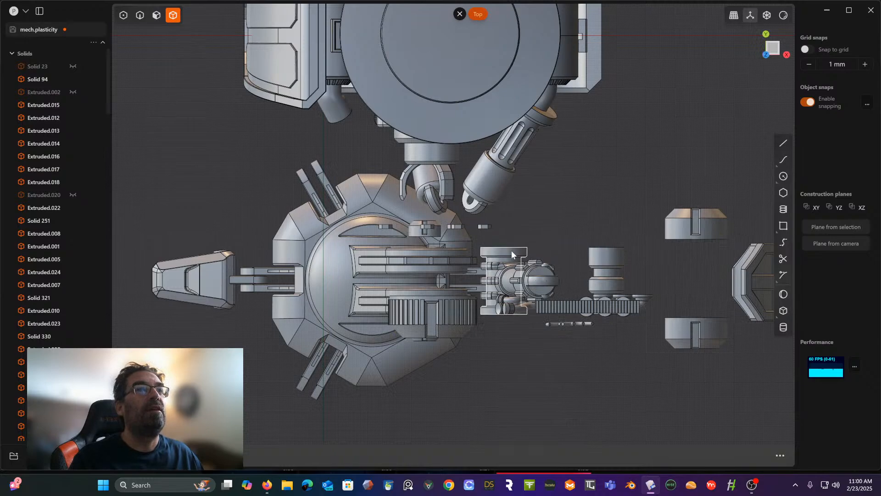
click(511, 250)
key(h)
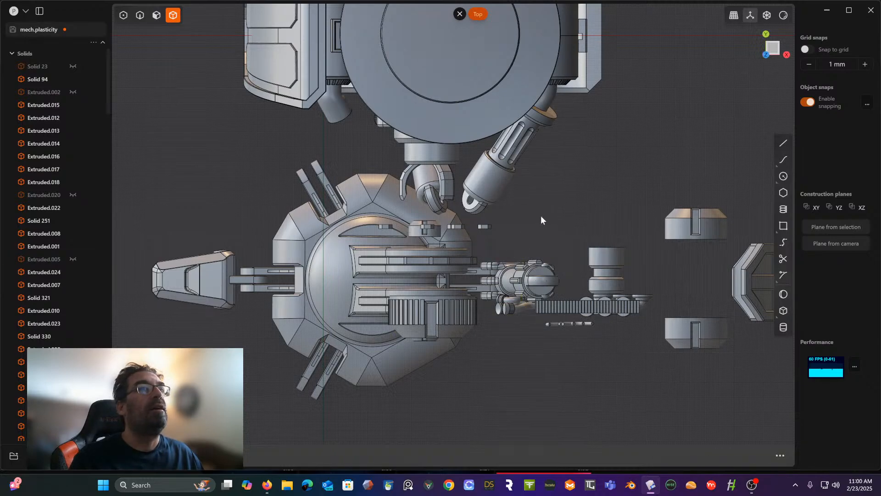
- Hide the leg's floating piston, grooved cylinder and round joint parts, plus the ring bracket above the near foot
middle_drag(541, 215, 458, 261)
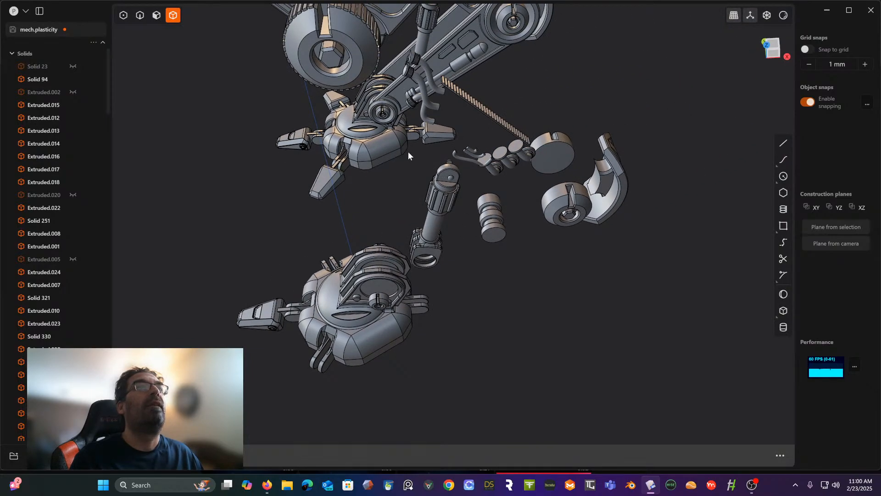
drag(404, 152, 651, 270)
key(h)
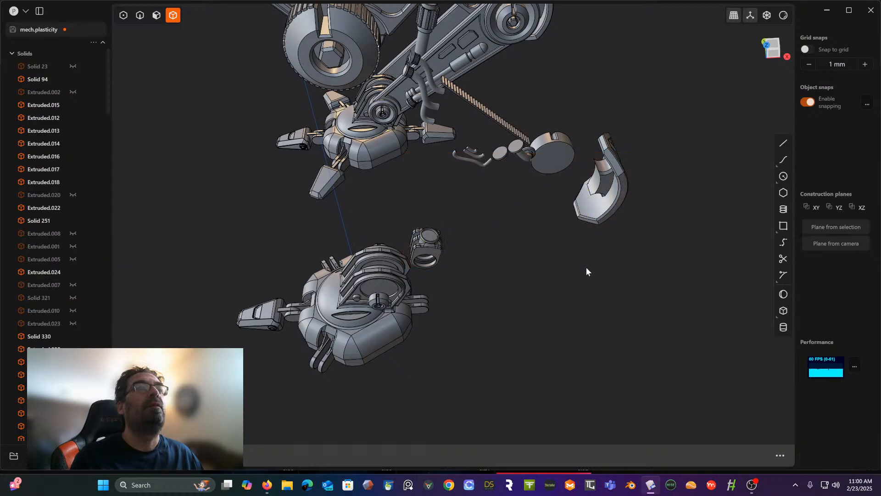
click(423, 240)
key(h)
- Hide the floating hoses, thin ribbed strip, round joint parts and curved guard, plus one of the small leftover caps
right_drag(484, 183, 460, 116)
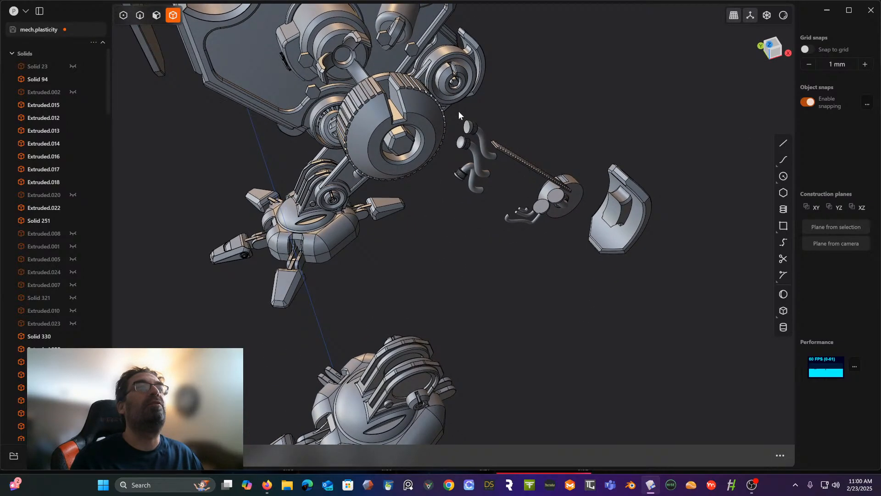
drag(458, 111, 711, 282)
key(h)
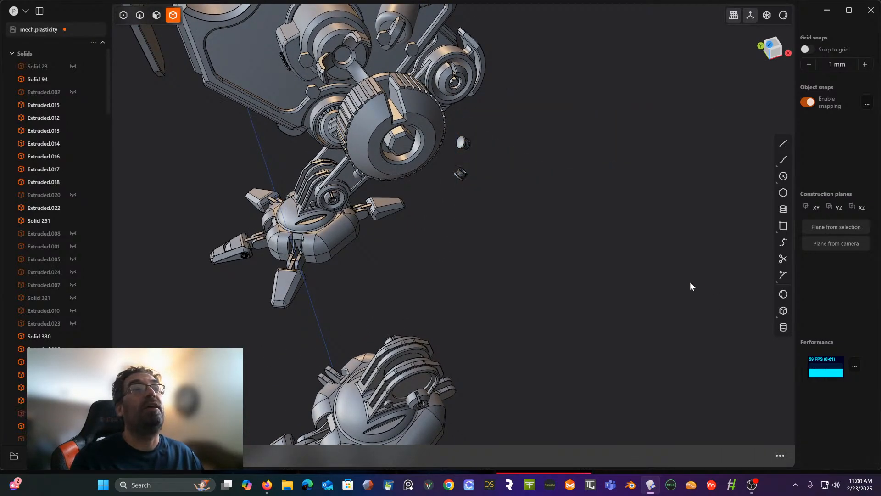
right_drag(691, 282, 486, 170)
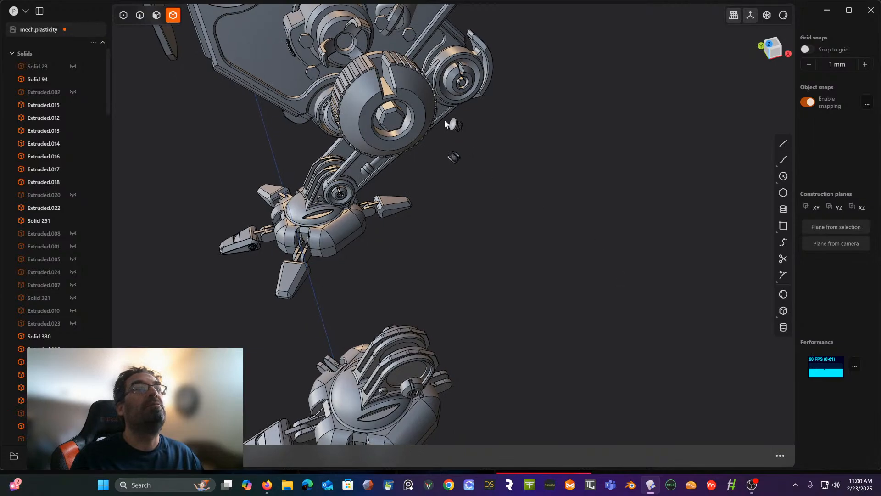
drag(442, 118, 475, 178)
key(h)
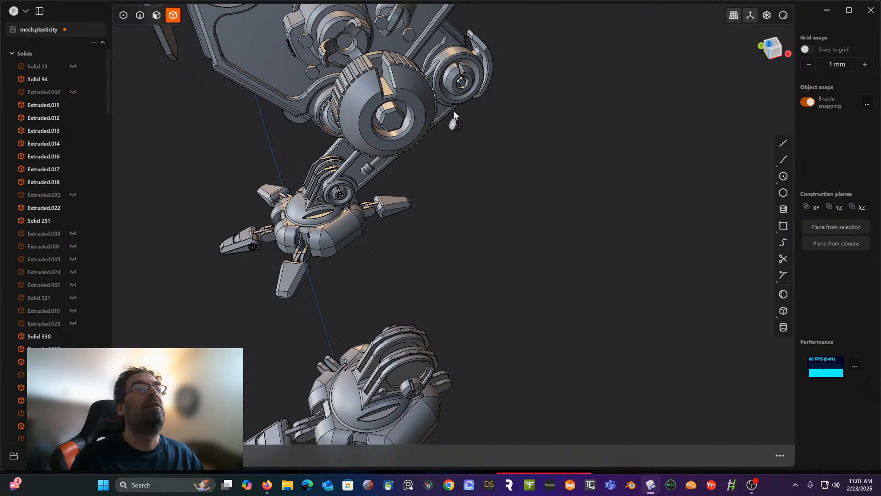
- Hide the small leftover cap beside the near leg and the large ribbed wheel floating next to the body
click(459, 123)
key(h)
middle_drag(459, 123, 519, 136)
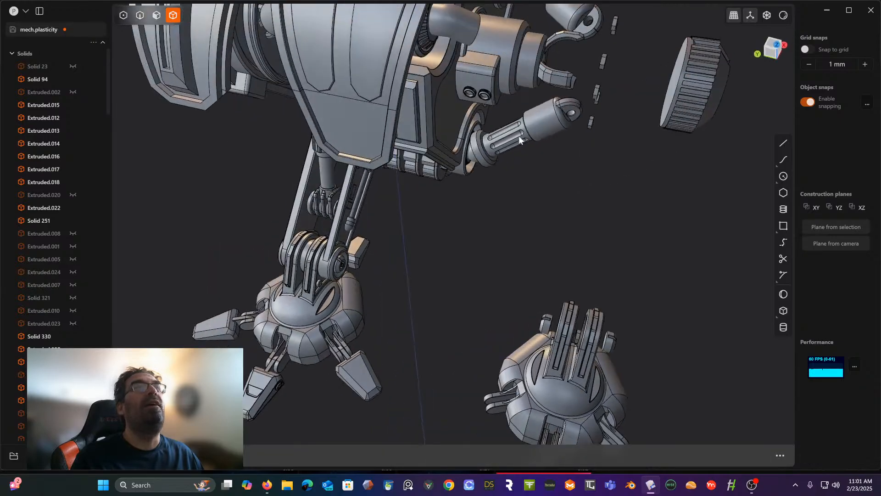
middle_drag(599, 111, 363, 140)
click(425, 123)
key(h)
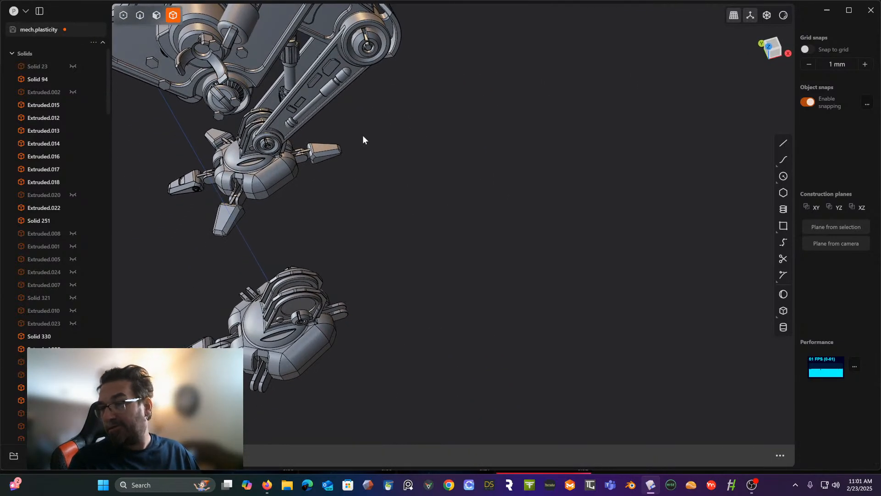
- Show the near foot from the top with X-ray display and select the three solids of its detailed toe
click(773, 46)
shift+middle_drag(384, 239, 577, 226)
scroll(533, 193, up, 5)
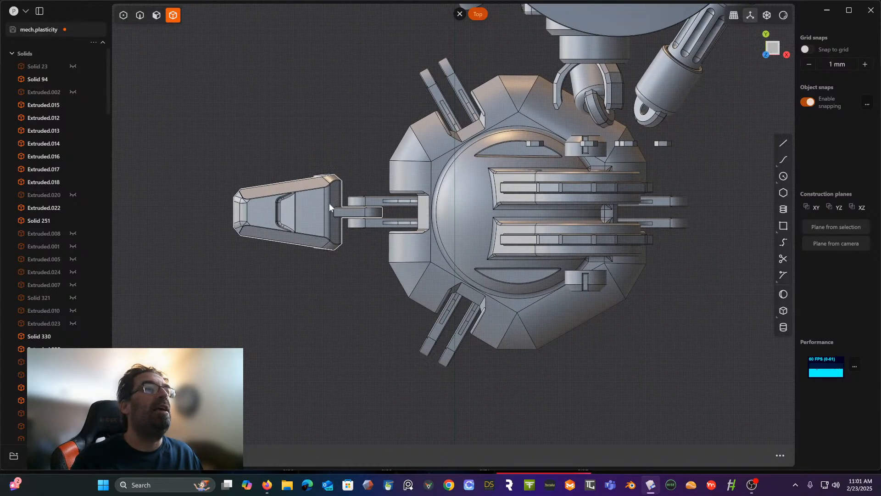
click(329, 203)
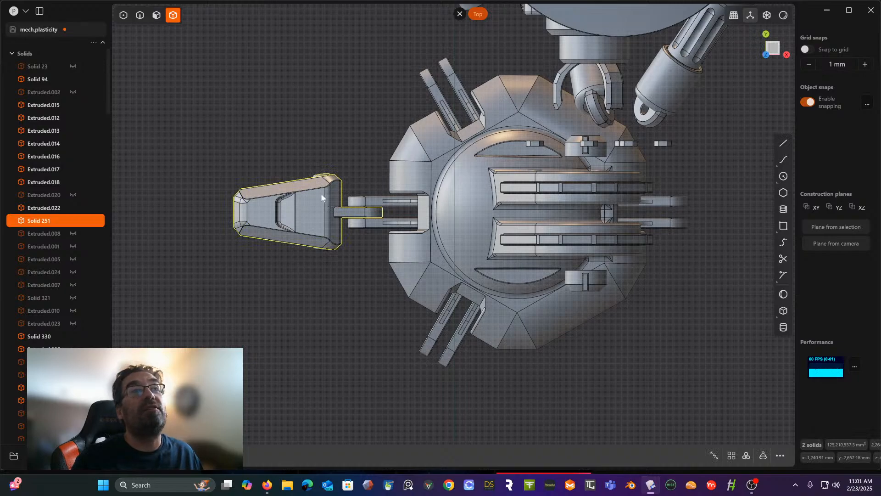
shift+click(321, 249)
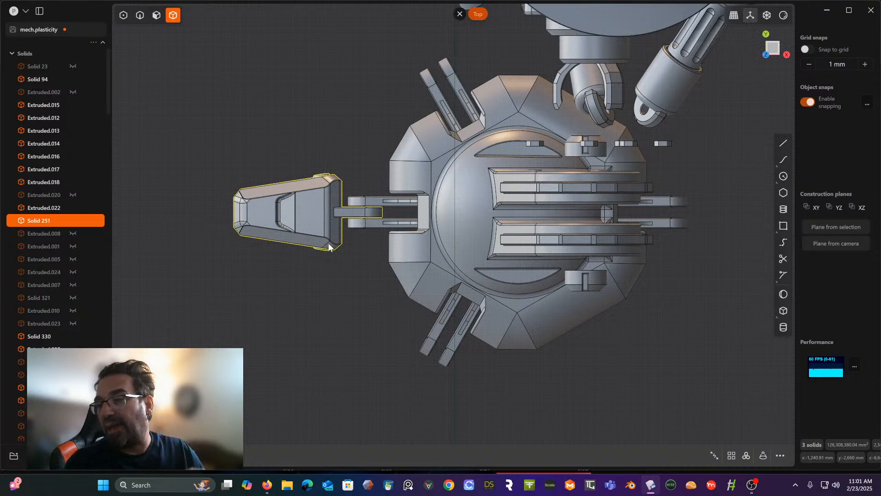
shift+middle_drag(368, 244, 322, 253)
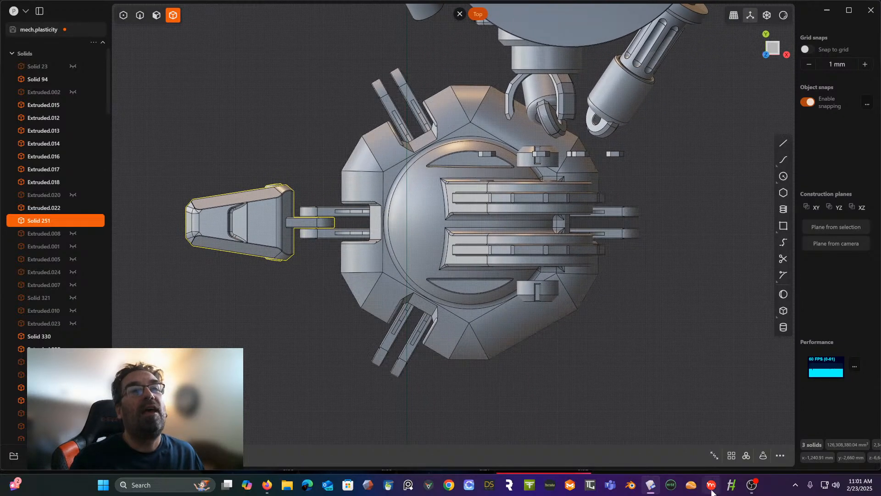
click(746, 455)
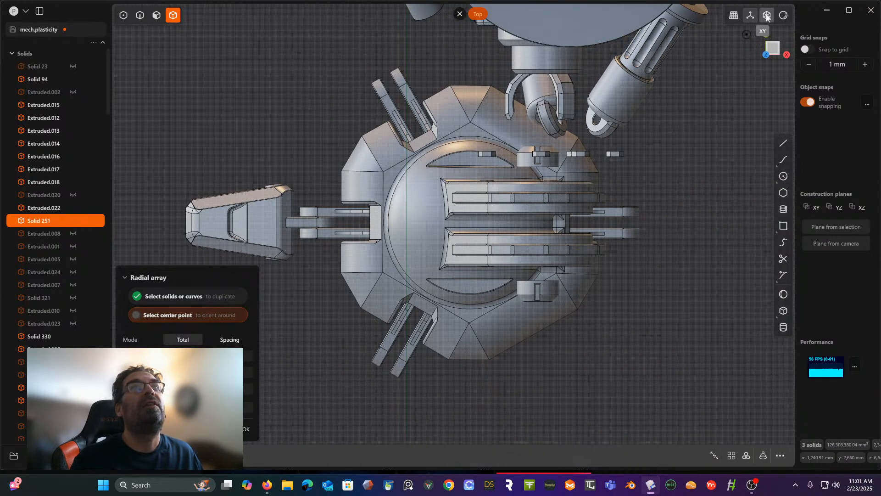
click(767, 15)
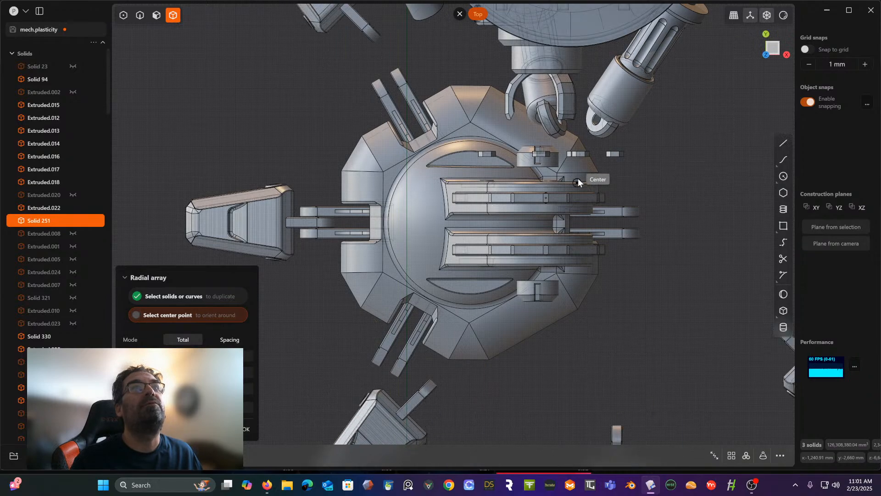
scroll(500, 151, down, 2)
scroll(500, 152, down, 1)
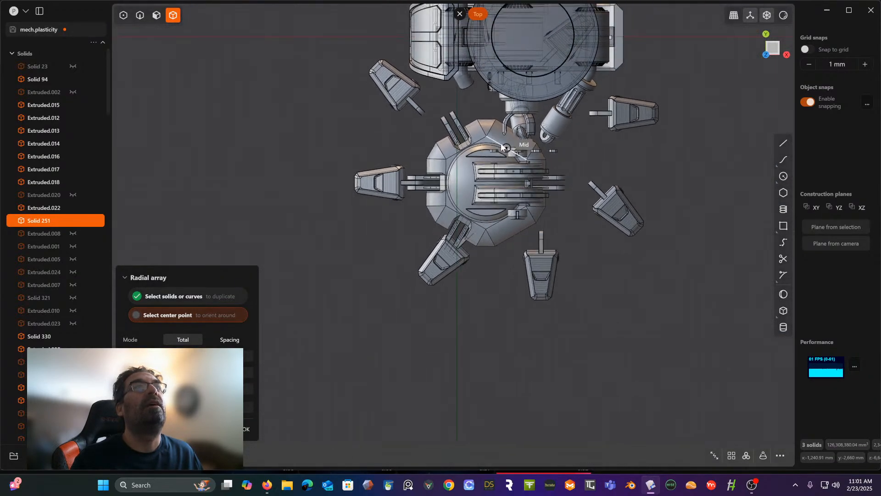
scroll(453, 221, up, 4)
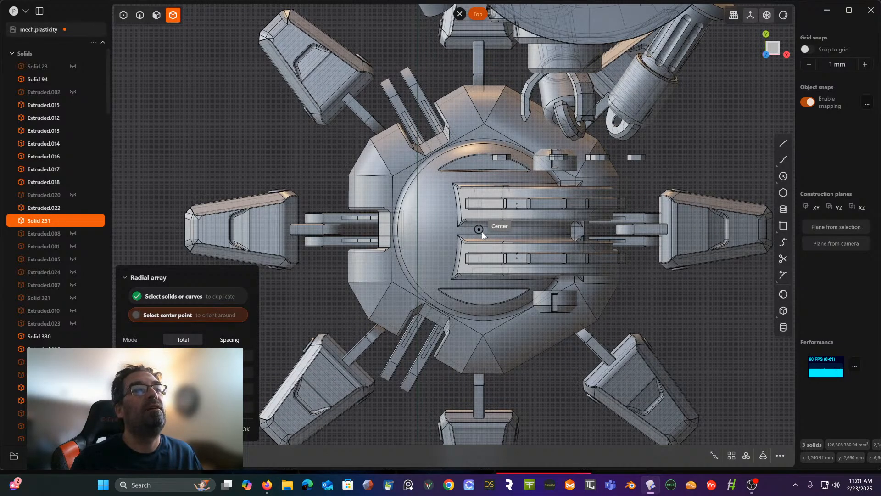
click(482, 233)
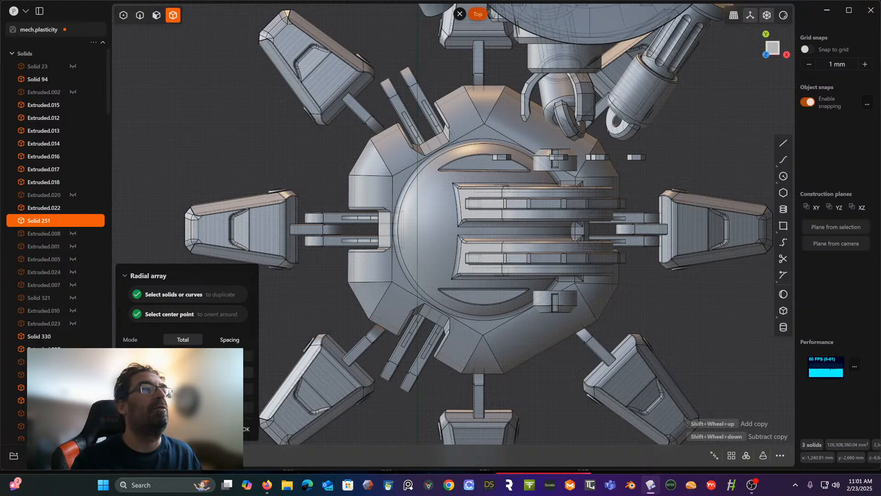
shift+scroll(481, 233, down, 1)
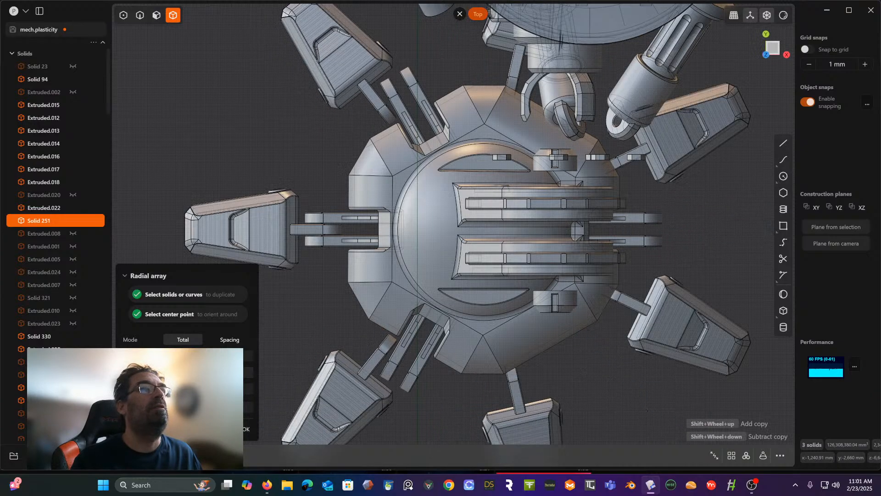
shift+scroll(482, 232, up, 1)
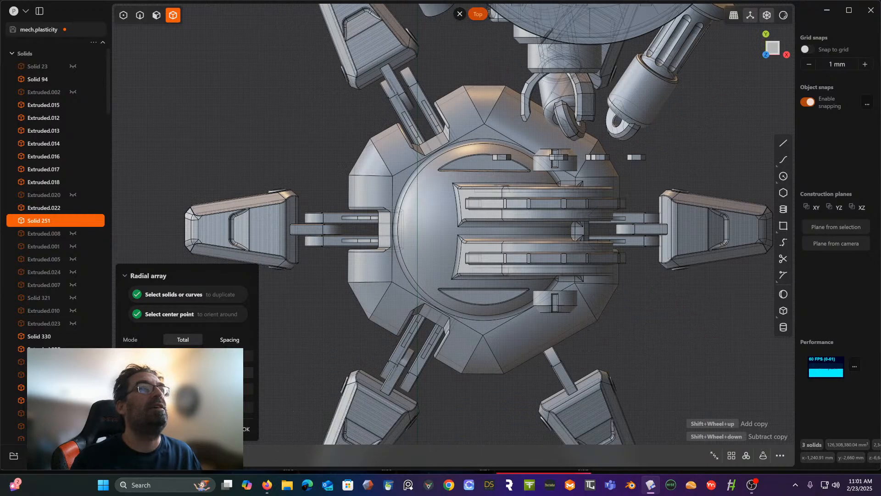
scroll(304, 275, down, 3)
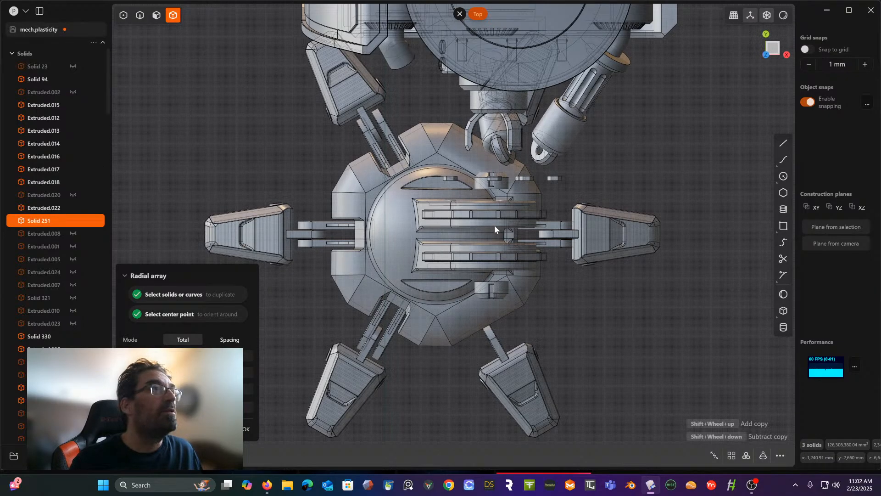
key(Escape)
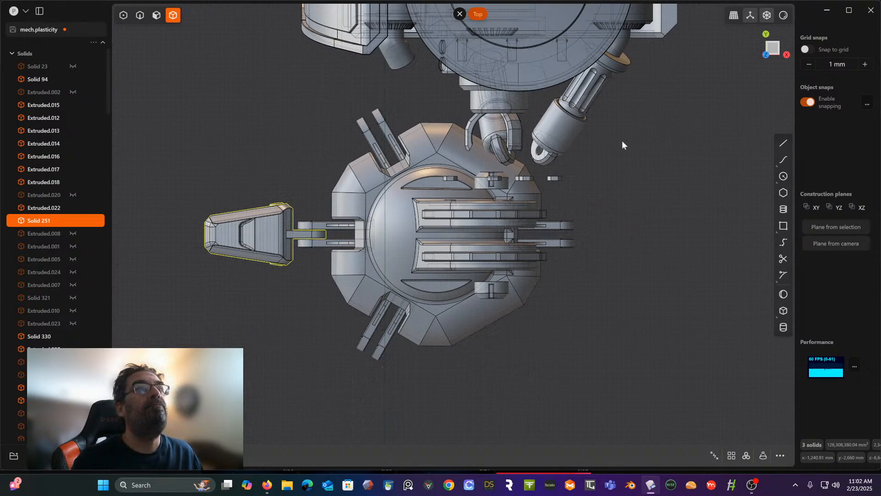
- Draw two crossing guide lines over the foot: one about 4,867 mm along X from the toe's tip, one about 2,619 mm along Y
click(783, 143)
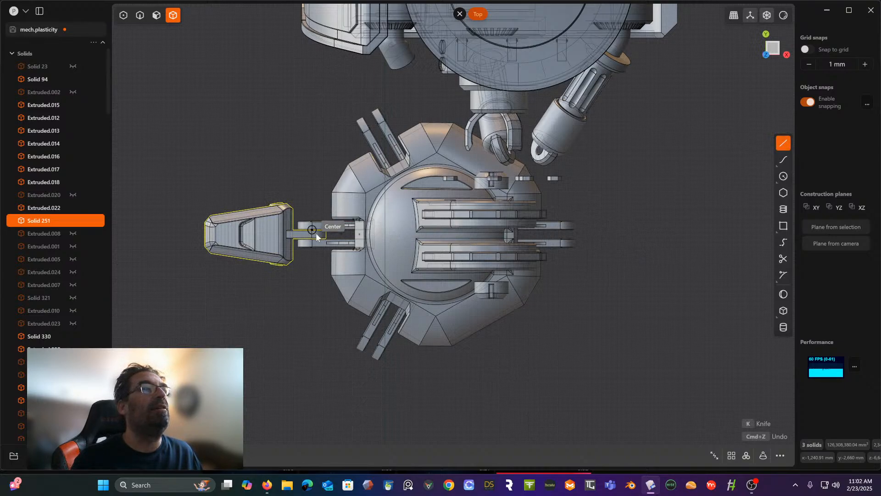
click(204, 238)
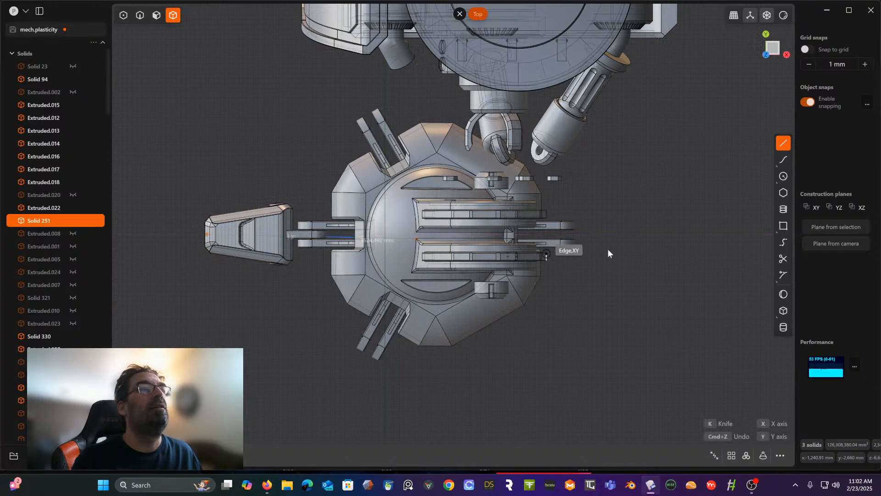
click(676, 235)
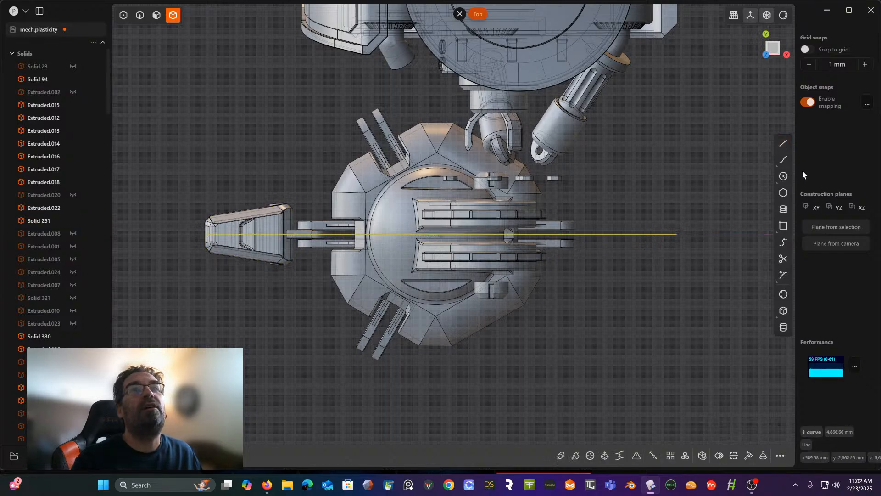
click(784, 143)
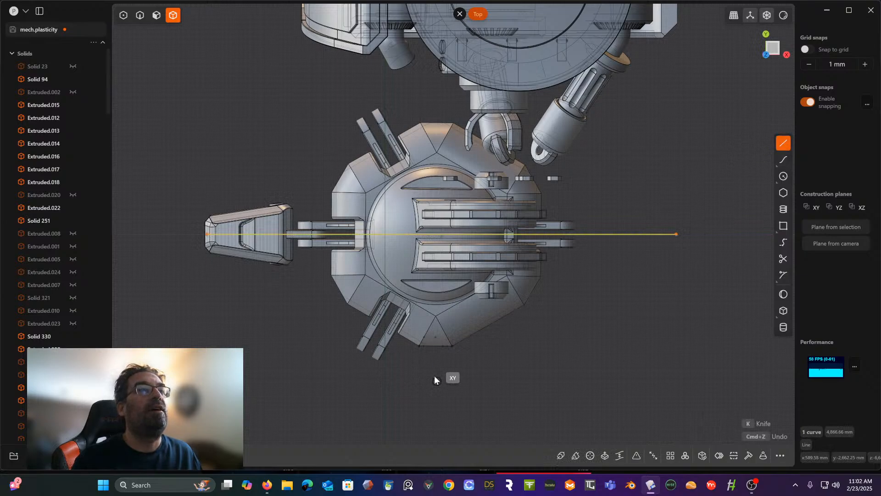
click(435, 337)
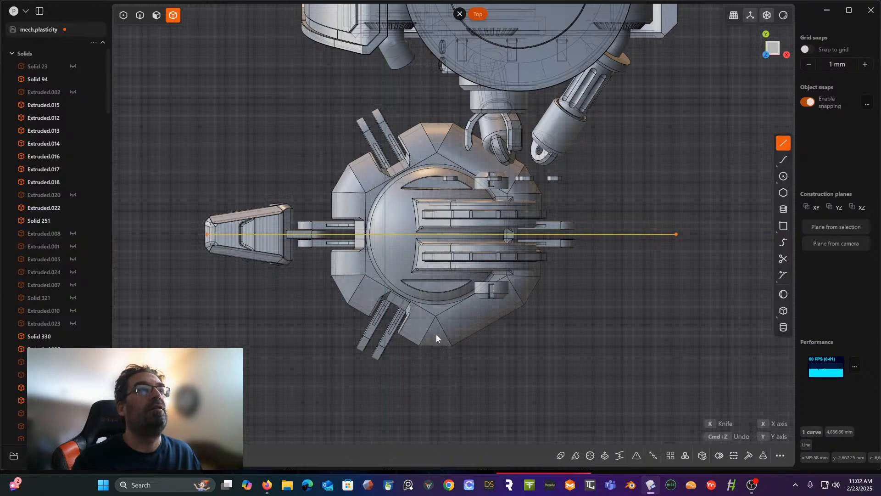
key(Escape)
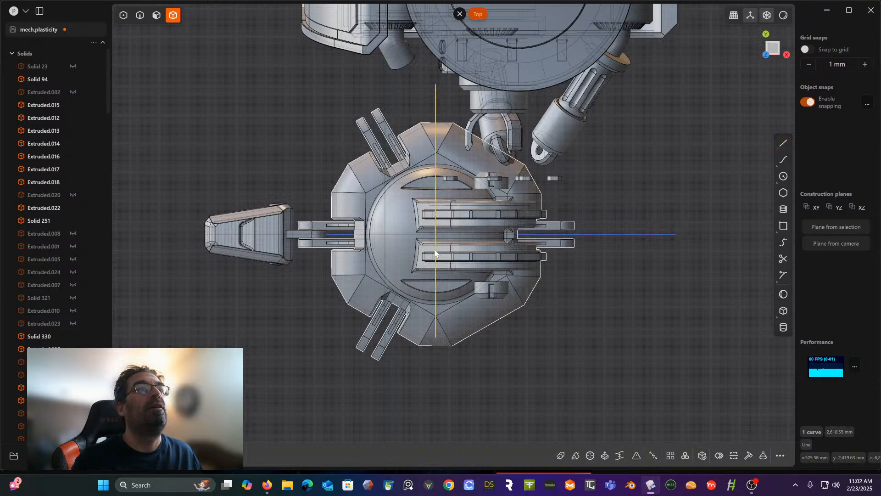
scroll(447, 240, up, 3)
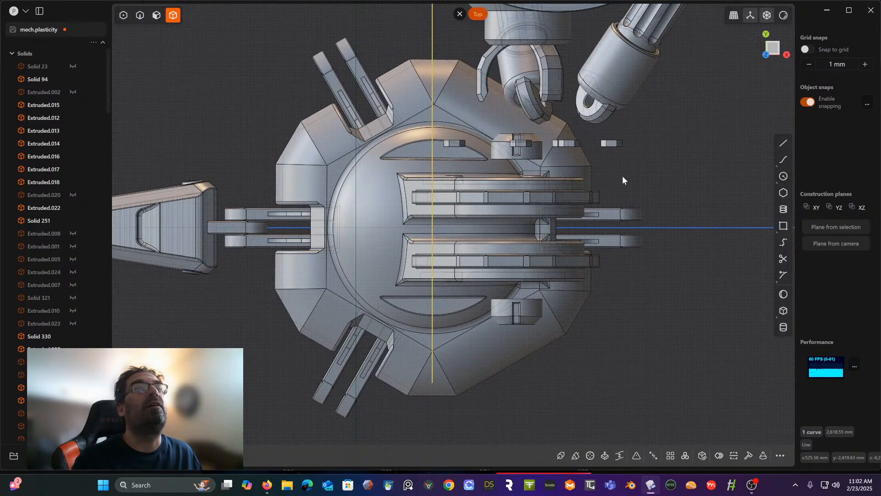
scroll(459, 119, down, 2)
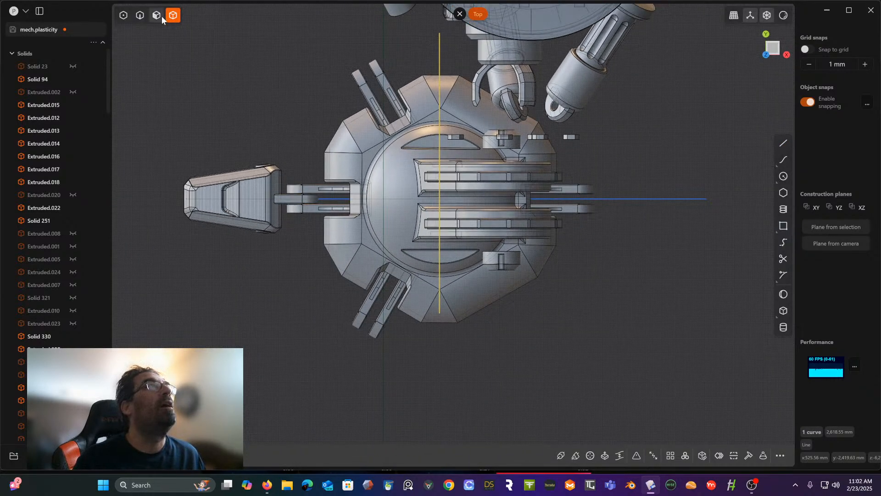
- Start a radial array of the detailed toe's three solids, centered where the two guide lines cross on the foot
click(240, 202)
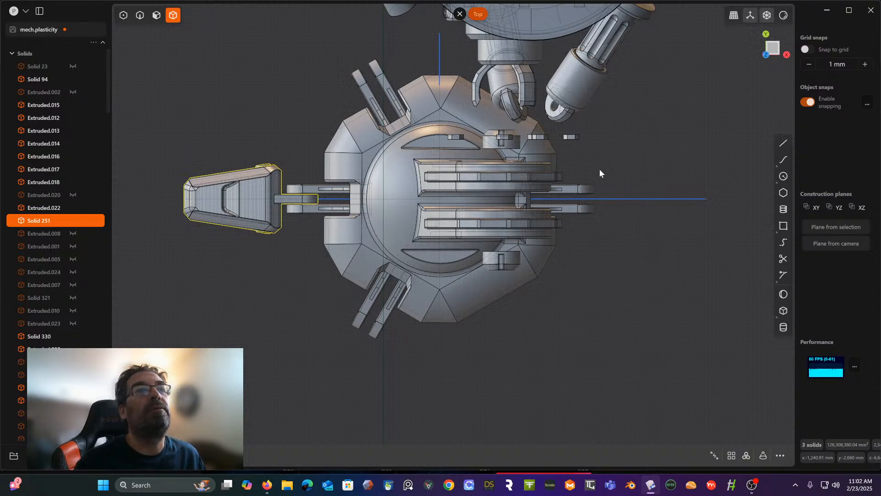
click(748, 455)
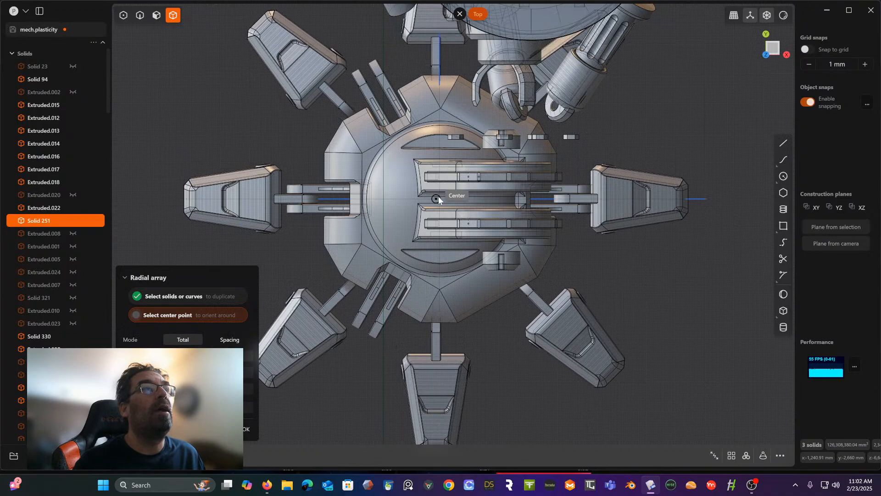
scroll(439, 196, up, 2)
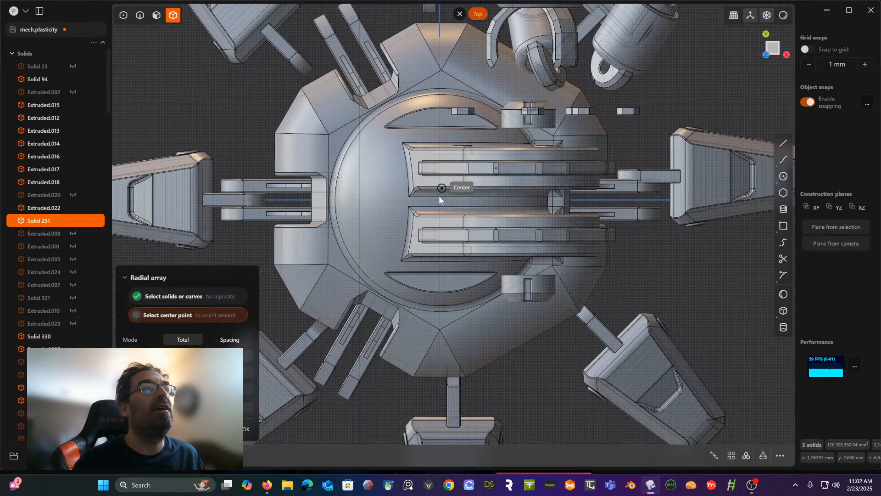
scroll(439, 196, up, 3)
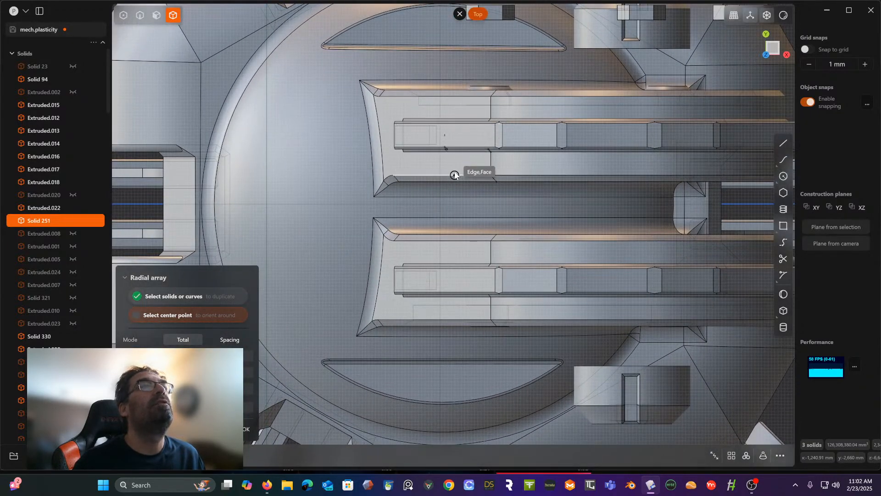
scroll(455, 175, down, 3)
scroll(454, 175, up, 3)
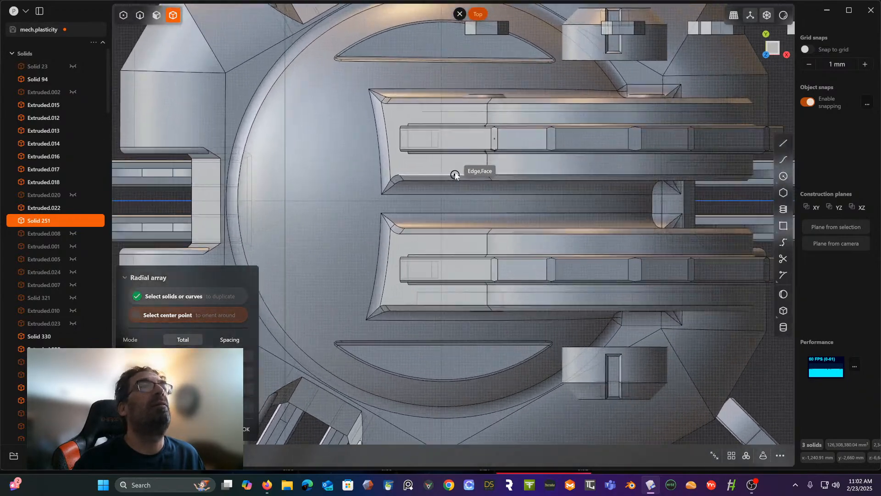
scroll(454, 175, up, 2)
scroll(436, 207, up, 5)
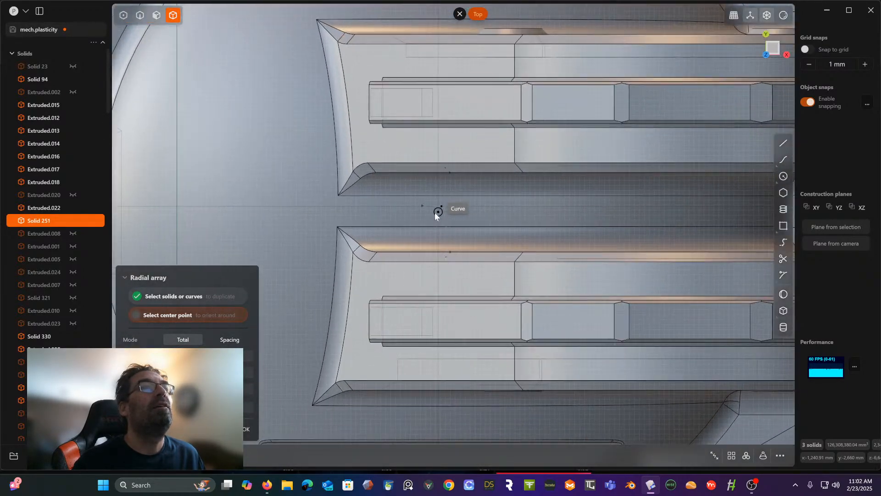
scroll(430, 212, up, 2)
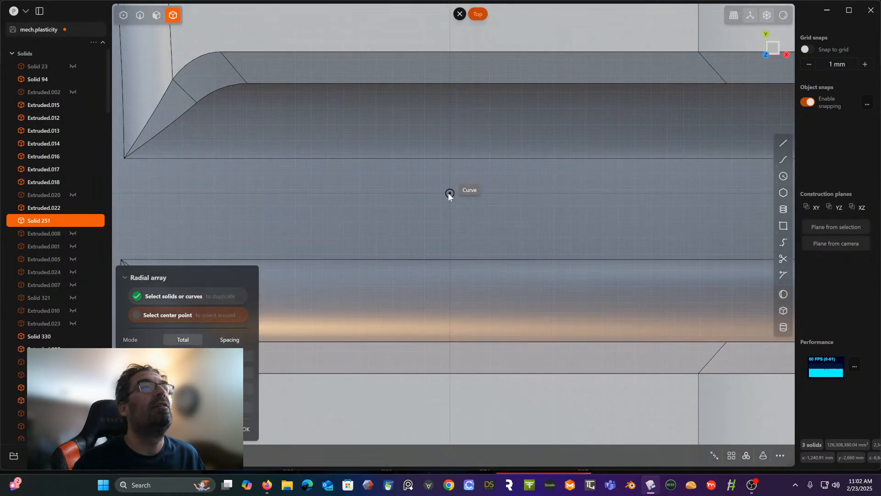
click(448, 193)
- Reduce the radial array to six evenly spaced toes around the foot and apply it
scroll(448, 193, down, 3)
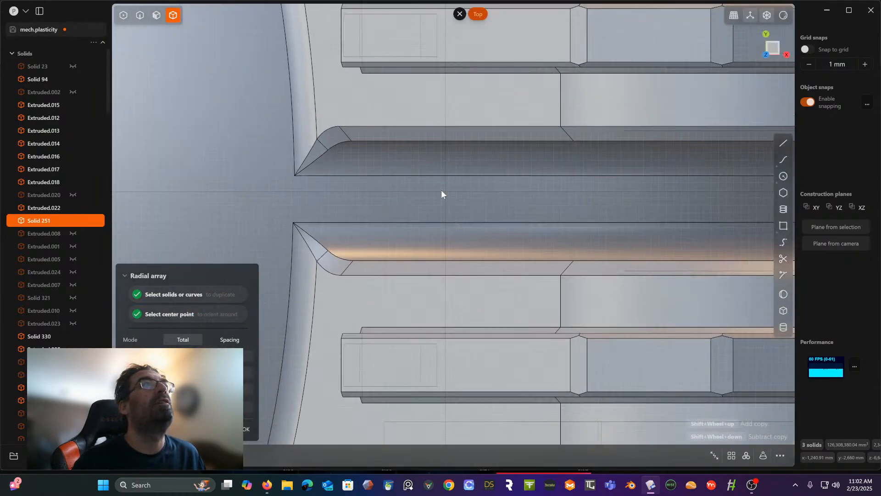
scroll(441, 194, down, 8)
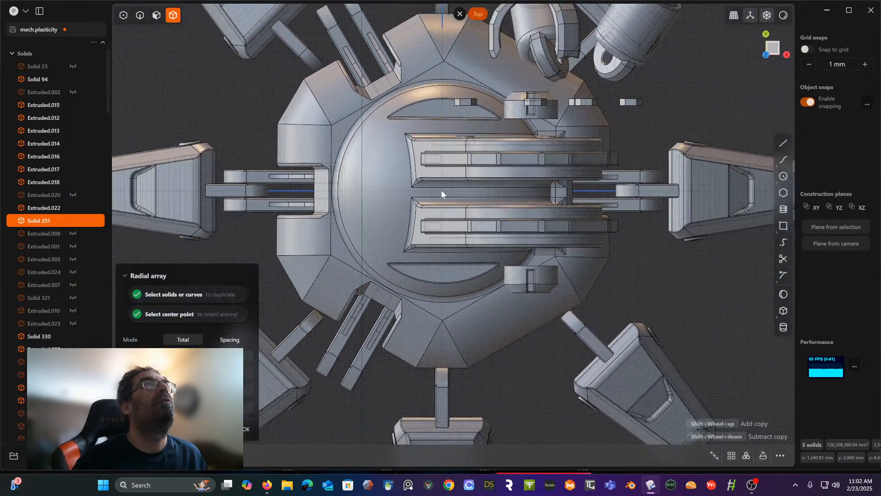
scroll(441, 189, down, 4)
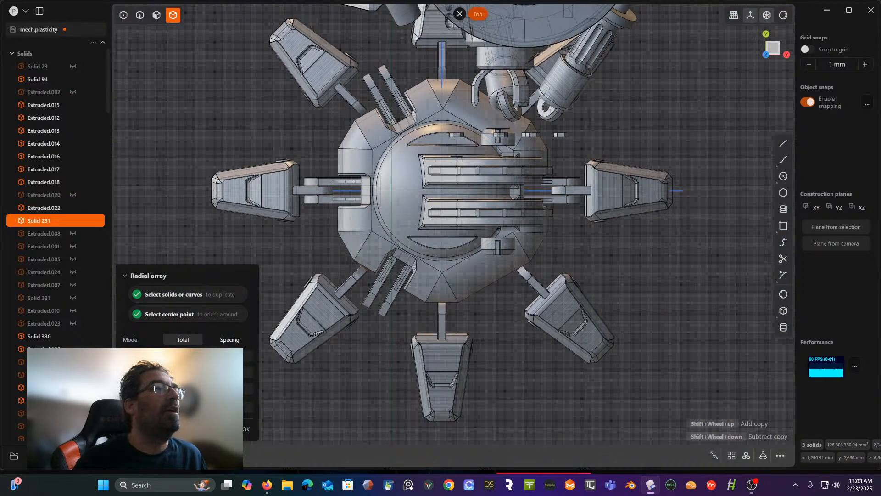
shift+scroll(440, 275, down, 2)
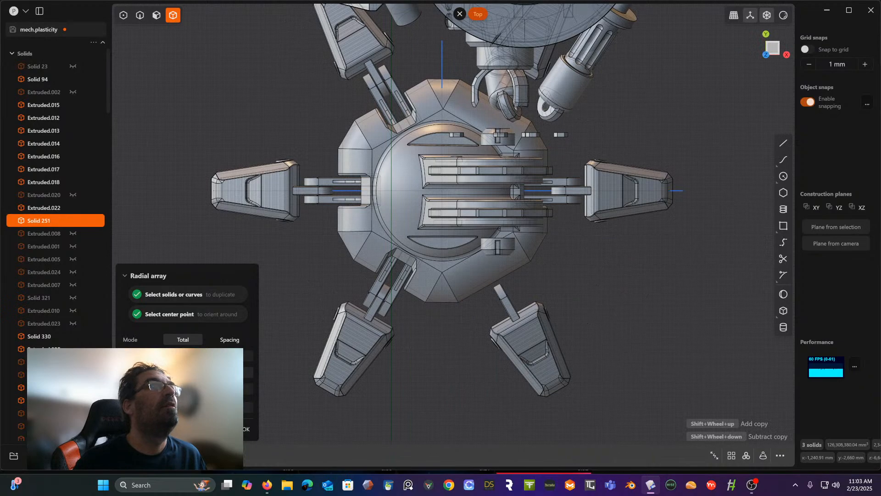
key(Return)
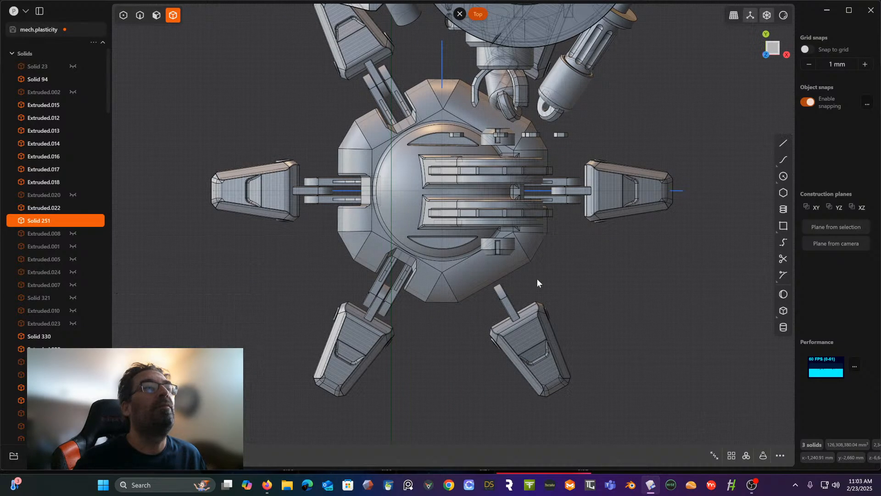
- Delete the surplus toe beside the foot's heel arms, the one whose link does not reach the foot
middle_drag(537, 279, 590, 206)
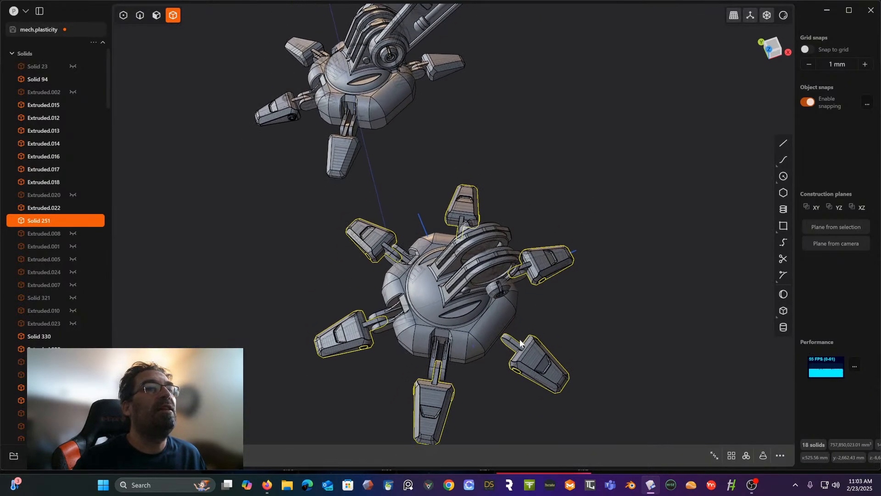
click(565, 341)
click(538, 363)
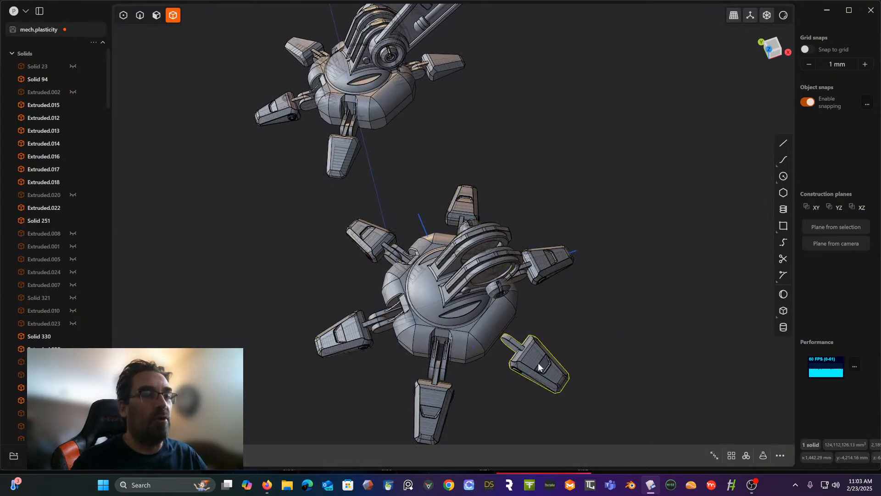
key(Delete)
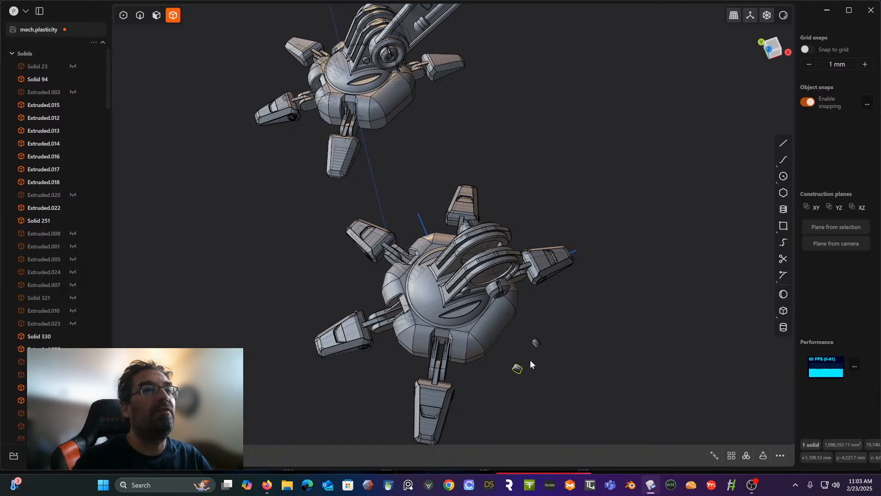
- Delete the matching surplus toe on the other side of the foot's heel arms, along with its small leftover piece
middle_drag(520, 309, 634, 320)
click(315, 374)
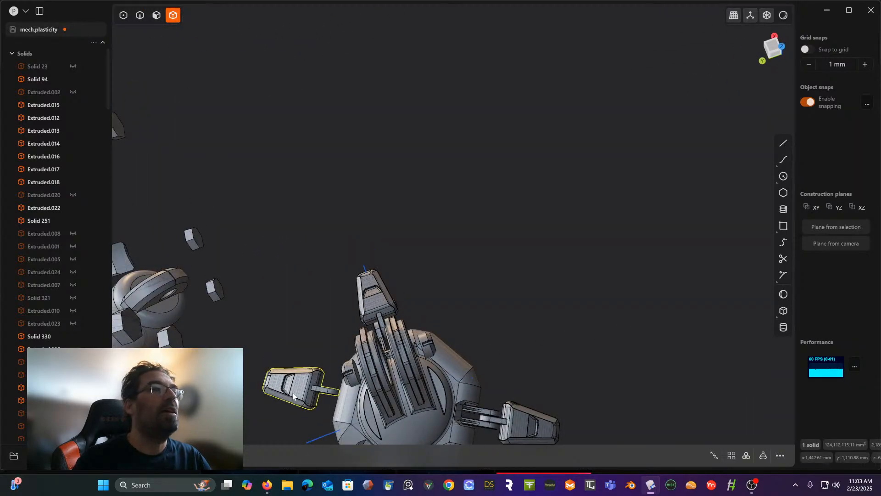
key(Delete)
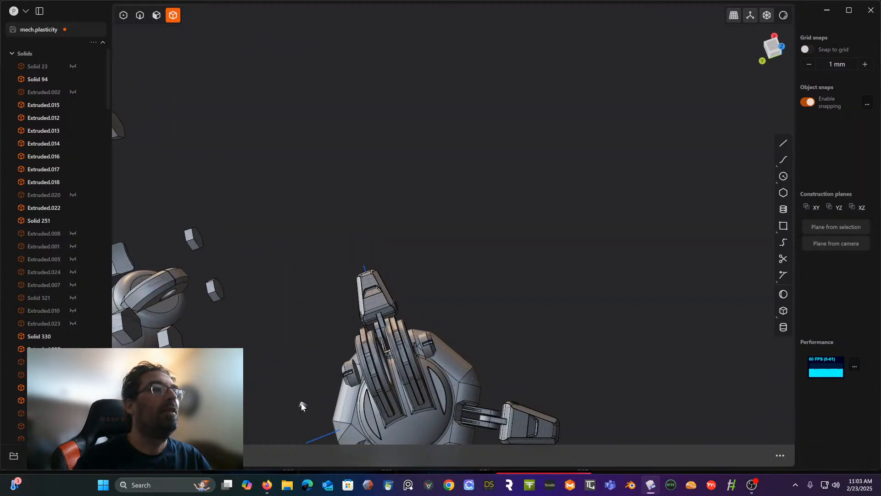
click(301, 403)
key(Delete)
- In the left orthographic view, select the complete leg and foot on the opposite side of the mech and delete them
middle_drag(366, 366, 483, 212)
middle_drag(423, 174, 460, 116)
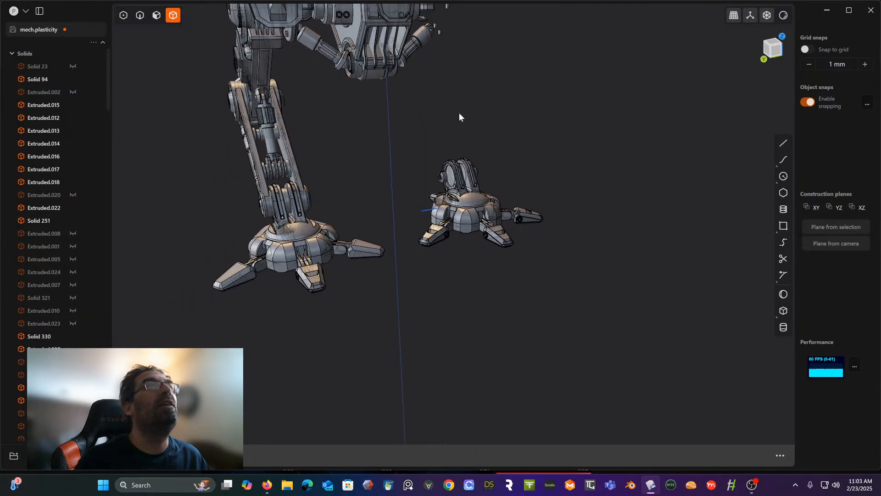
scroll(459, 115, down, 2)
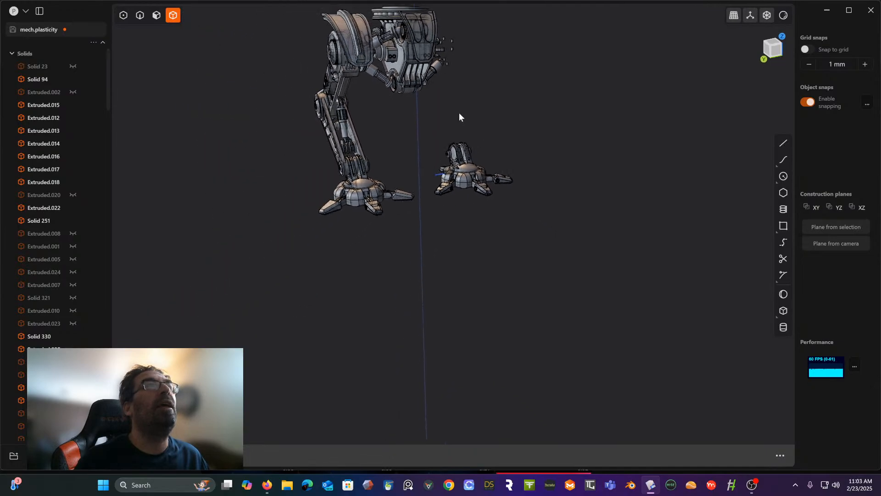
click(775, 53)
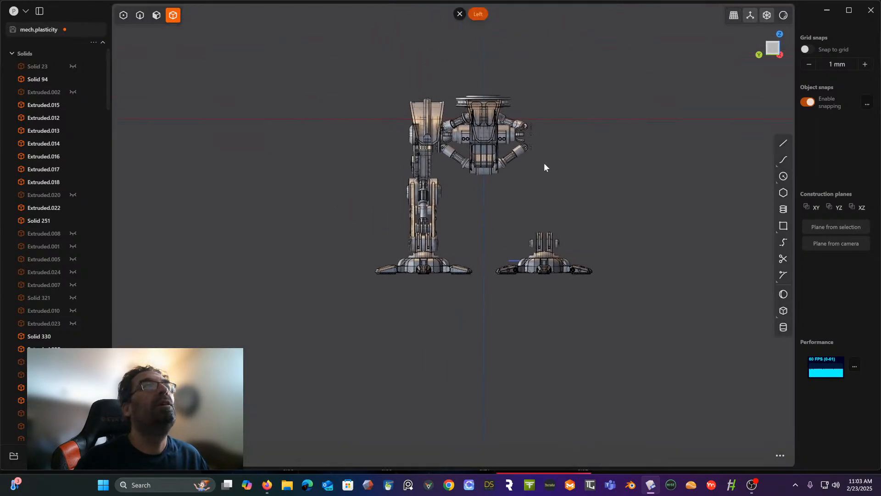
scroll(475, 202, up, 2)
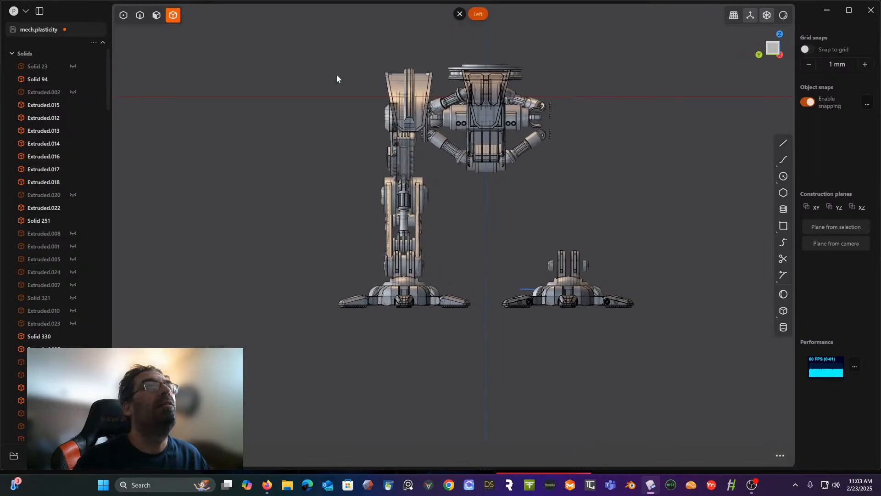
drag(291, 86, 445, 341)
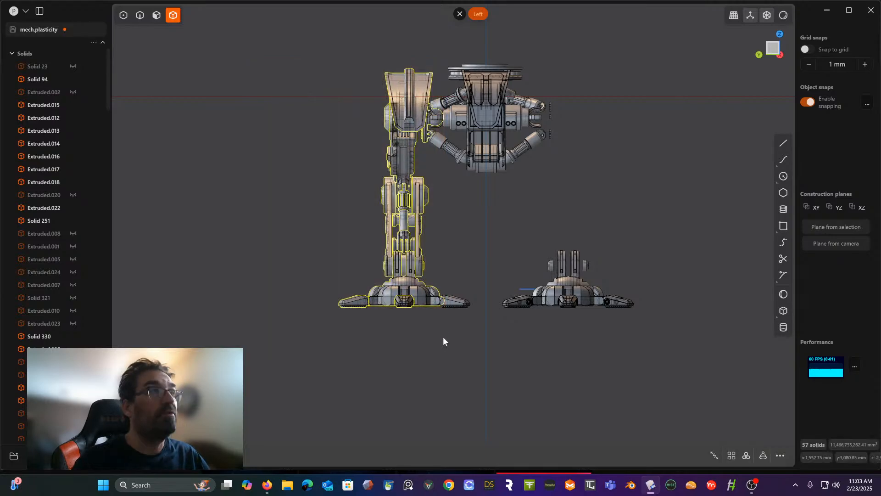
key(Delete)
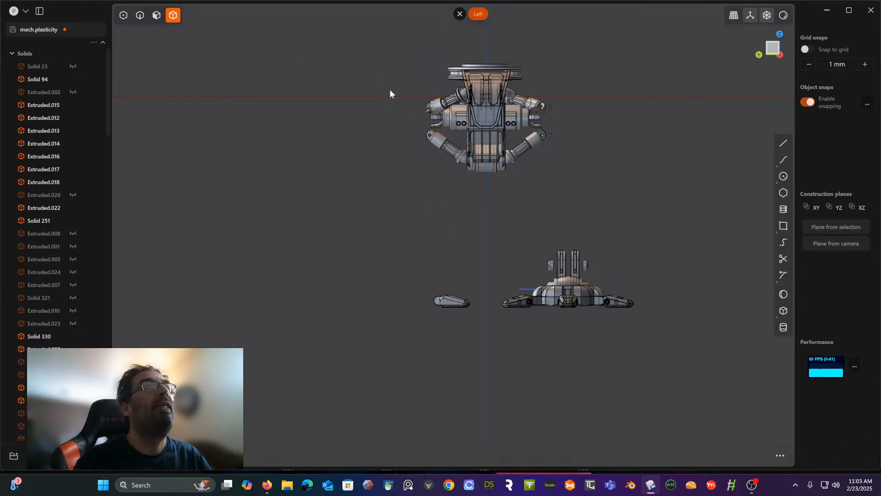
- Delete the stray toe left over from the removed leg
drag(398, 89, 450, 177)
middle_drag(451, 177, 455, 265)
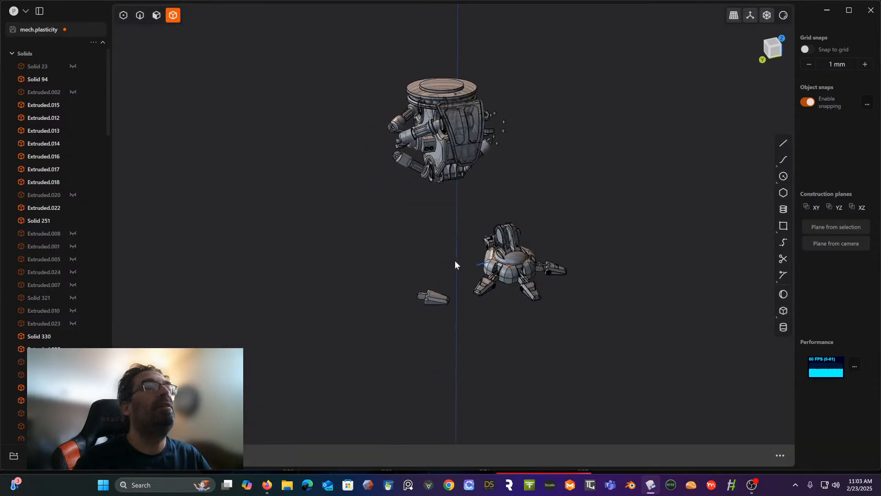
drag(412, 267, 468, 315)
key(Delete)
- Delete the three piston arms and the central clamp unit on the side of the body where the leg was removed
scroll(477, 241, up, 3)
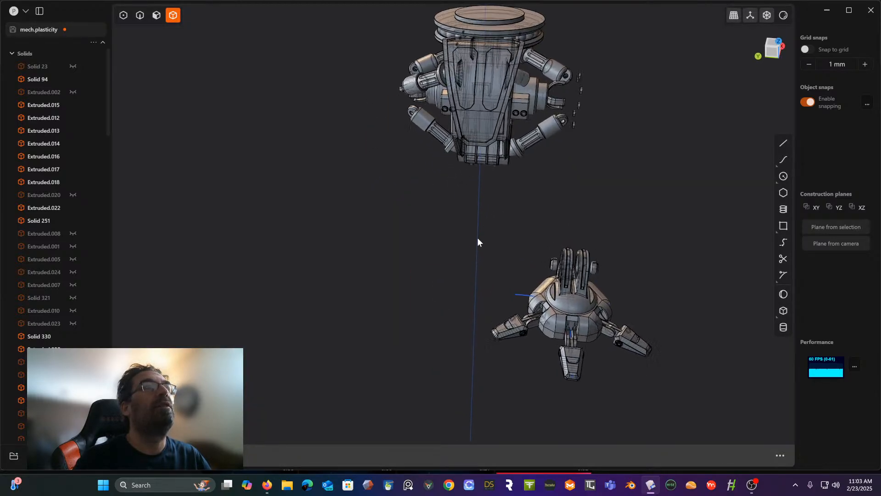
middle_drag(477, 241, 599, 296)
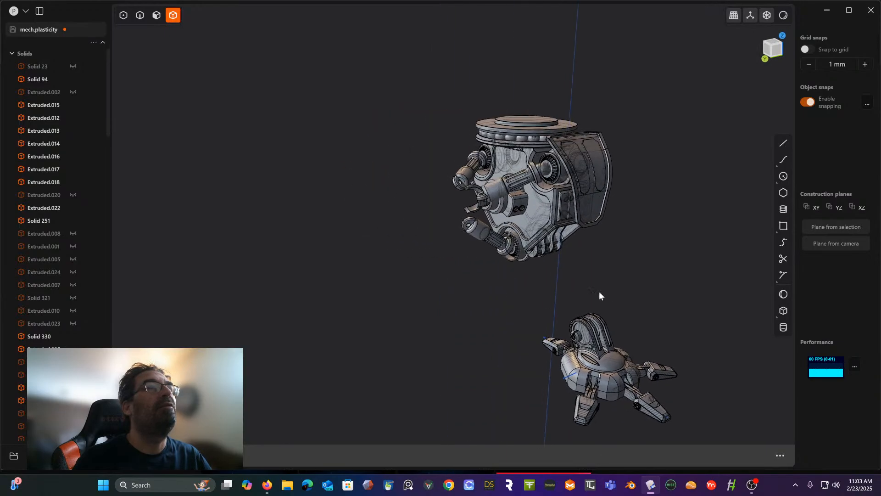
scroll(598, 296, up, 3)
click(452, 133)
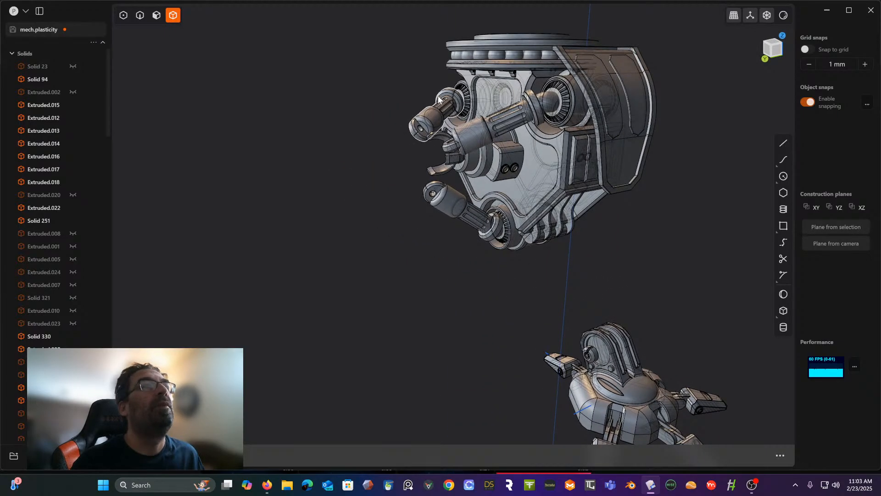
click(440, 116)
shift+click(489, 130)
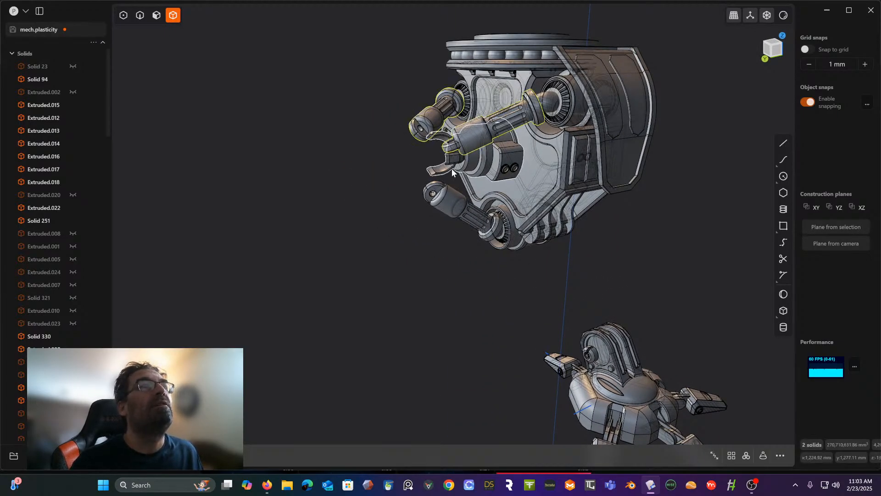
shift+click(482, 163)
shift+click(450, 201)
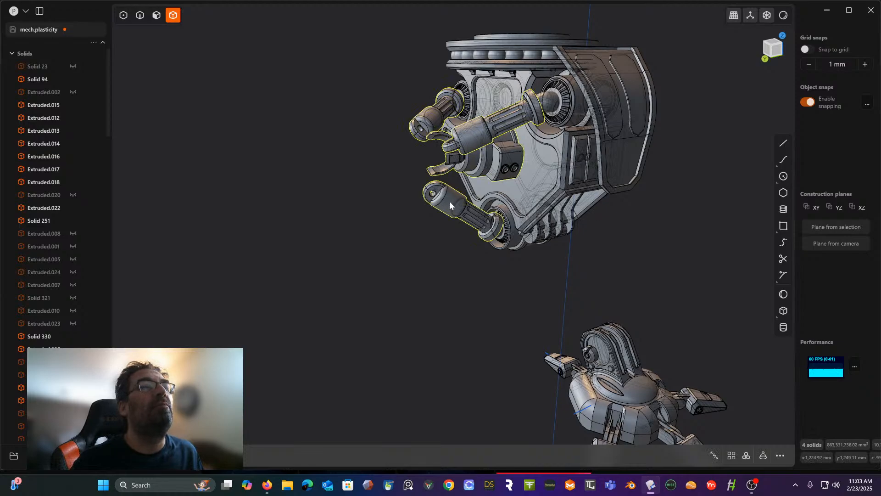
middle_drag(449, 201, 425, 190)
key(h)
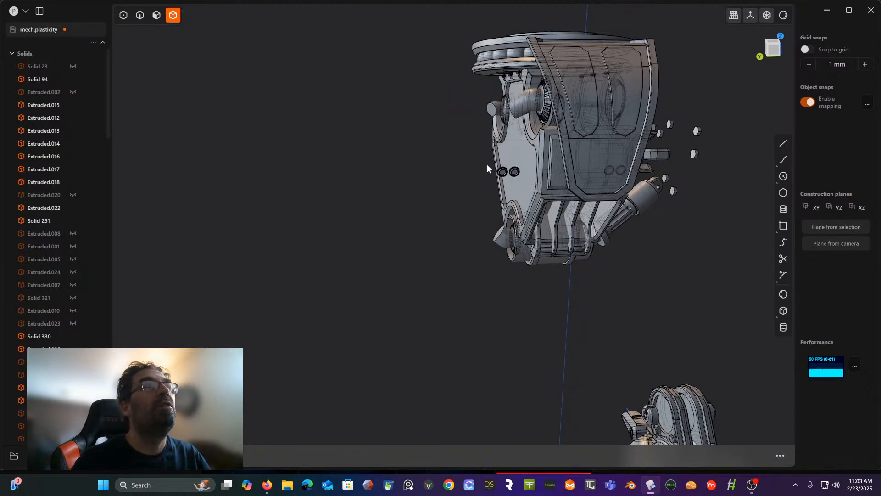
- Delete the two small rings floating beside the body where the central clamp unit was
middle_drag(487, 168, 458, 177)
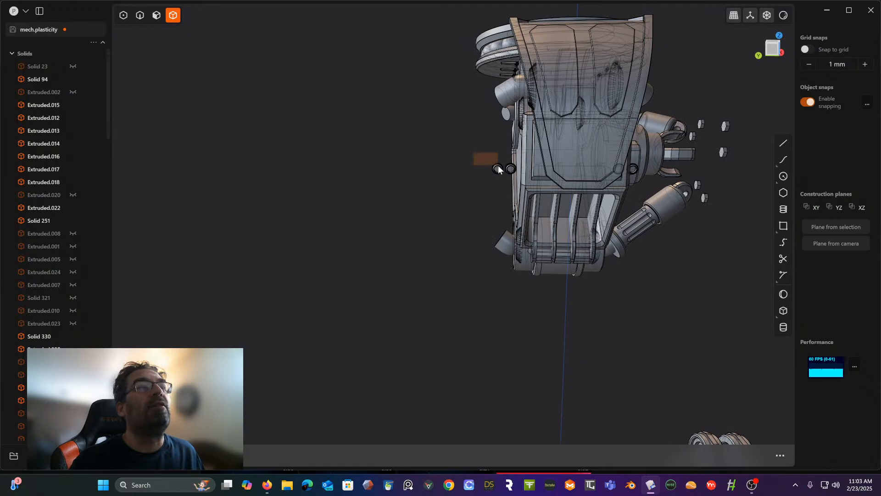
drag(498, 166, 515, 178)
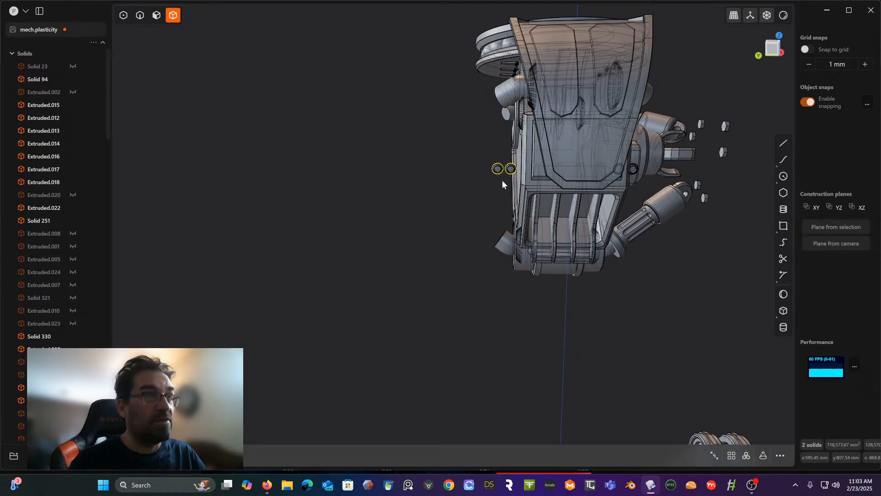
middle_drag(502, 180, 494, 113)
key(Escape)
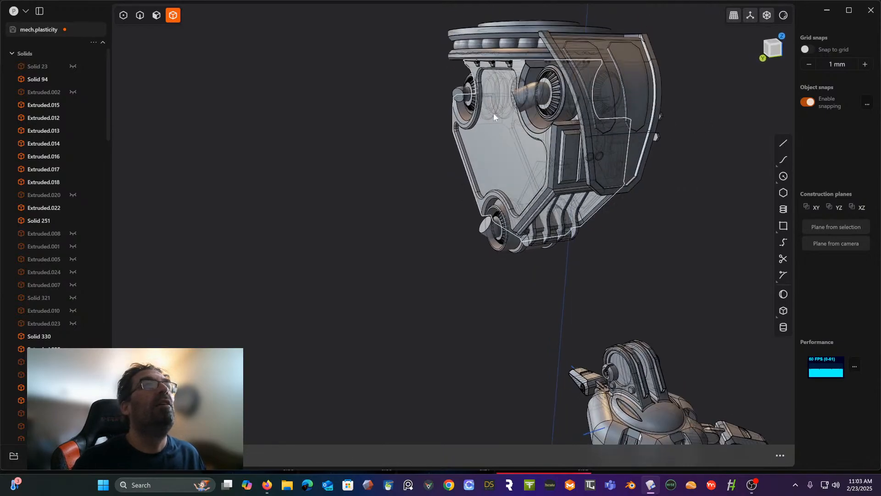
- Delete the three short shafts protruding from the round sockets on the cleared side of the body
click(538, 95)
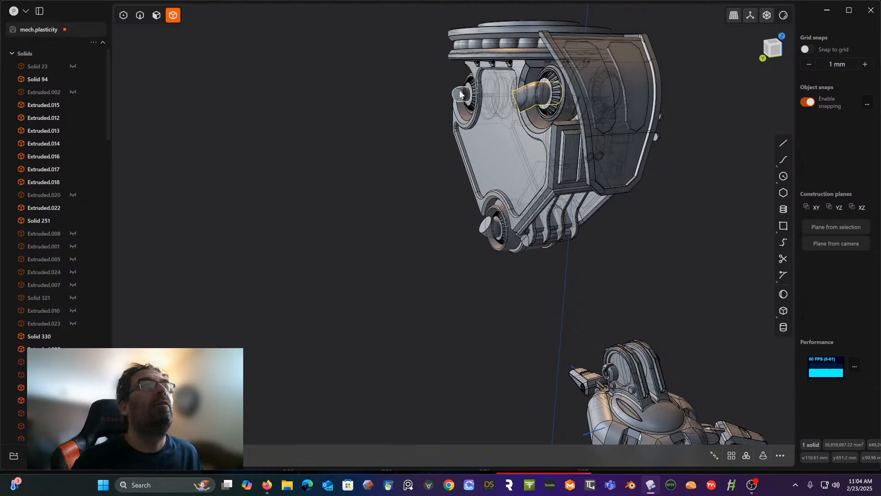
click(466, 96)
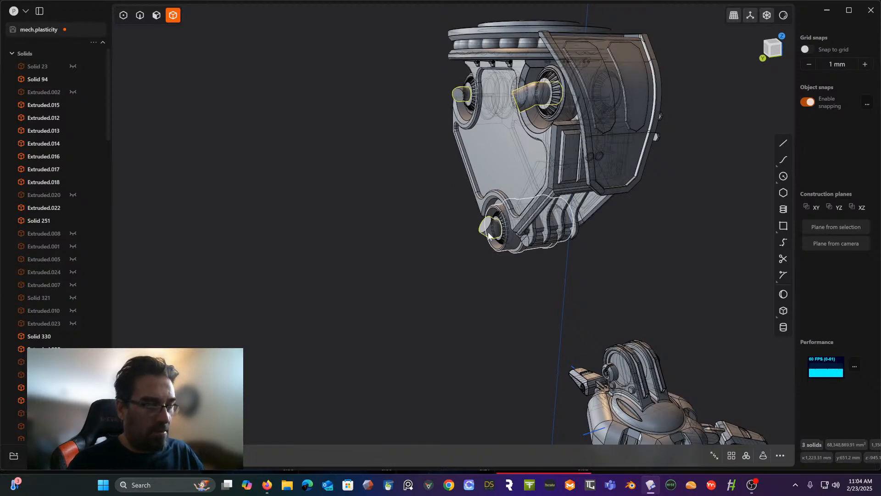
click(489, 234)
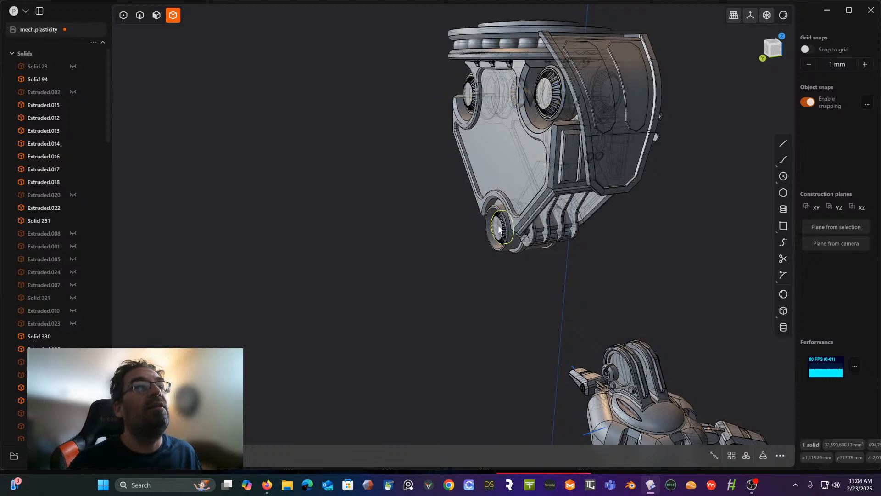
shift+click(552, 111)
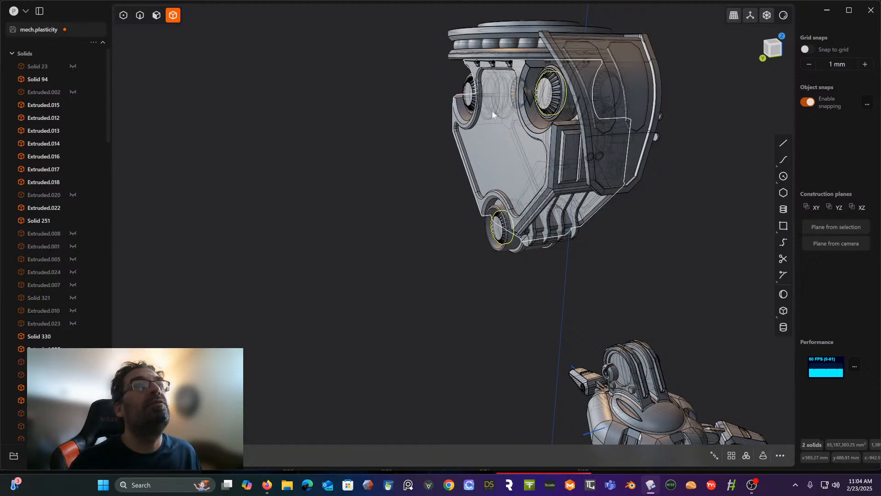
shift+click(468, 106)
key(Escape)
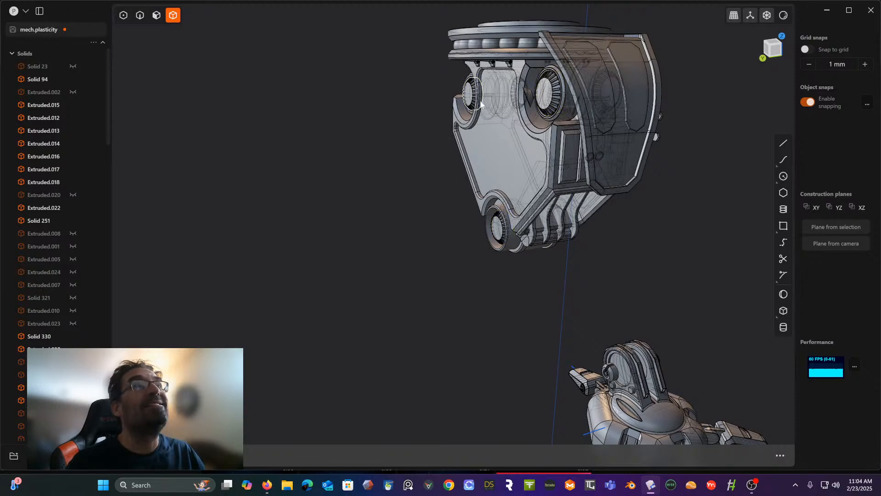
- Delete the three ribbed discs inside the round sockets, along with the small leftover piece beside one of them
scroll(491, 73, up, 3)
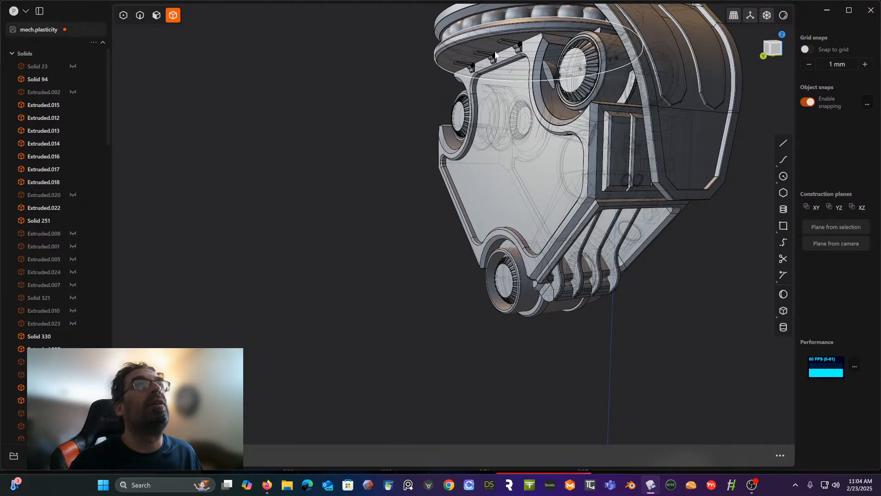
click(478, 86)
middle_drag(477, 86, 468, 111)
click(468, 110)
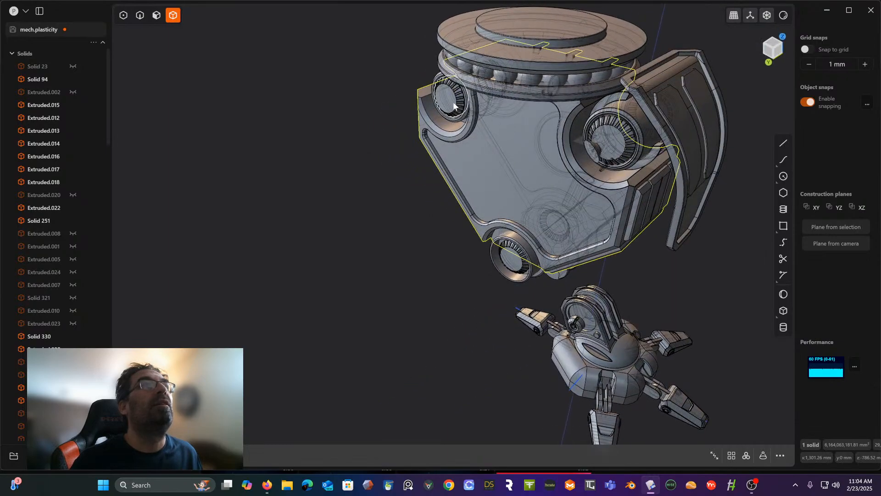
shift+click(608, 138)
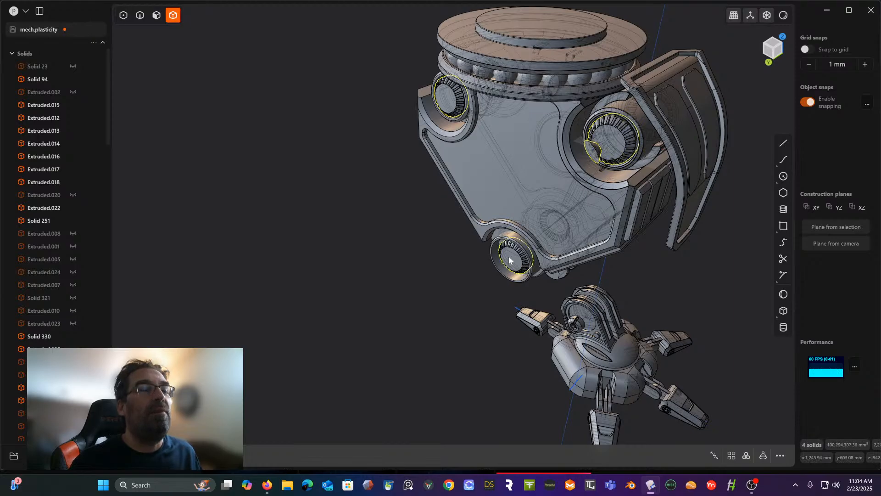
key(h)
- Select every solid in the outliner from Solid 23 to the last entry, unhide them all and clear the selection
middle_drag(508, 254, 324, 196)
scroll(399, 193, down, 3)
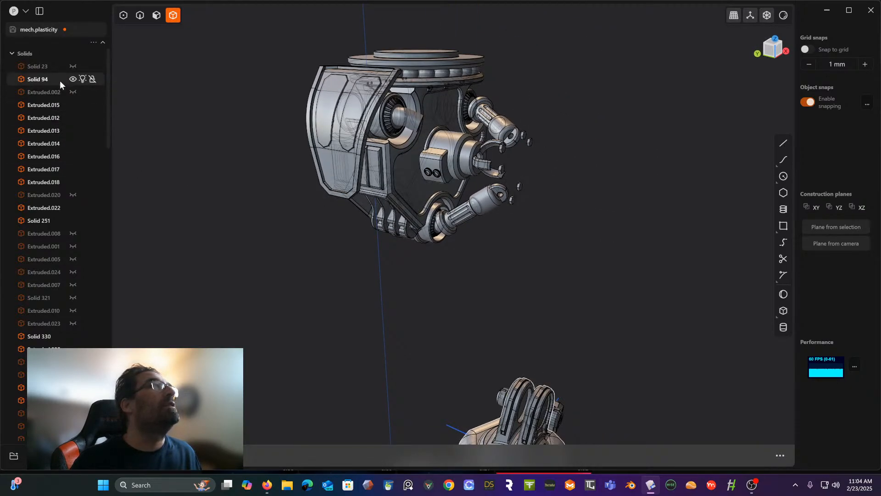
click(35, 66)
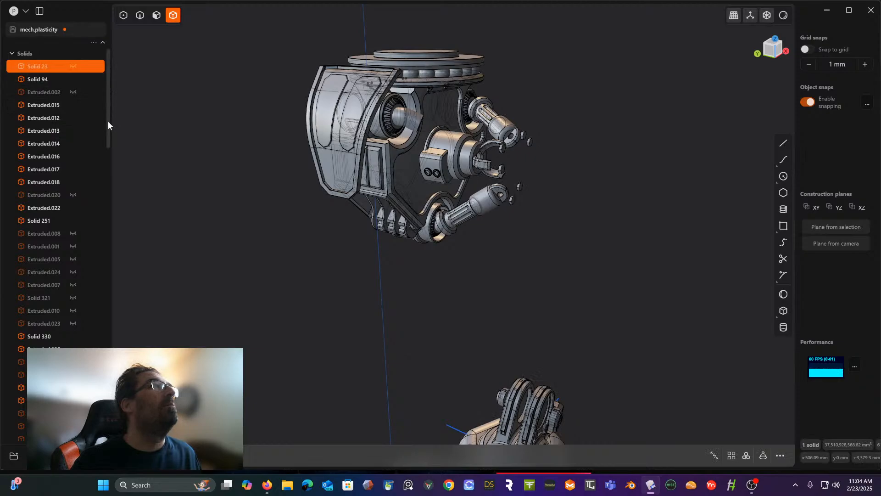
drag(108, 122, 90, 425)
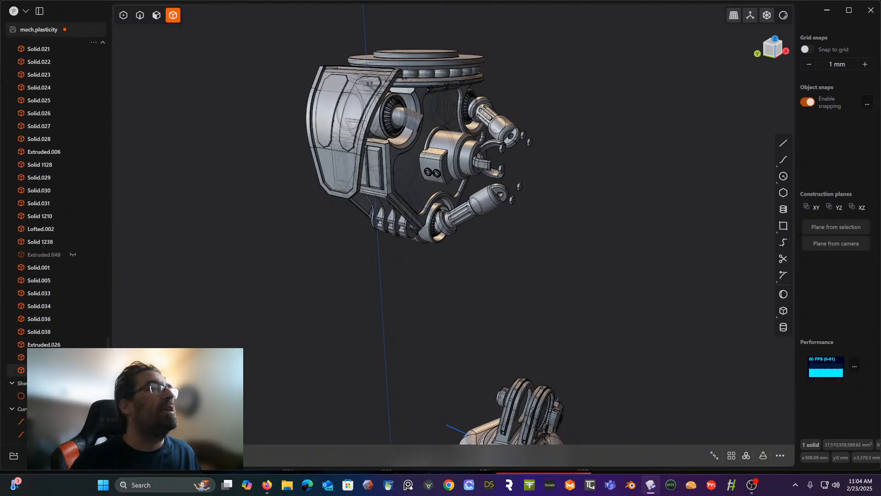
key(ctrl+a)
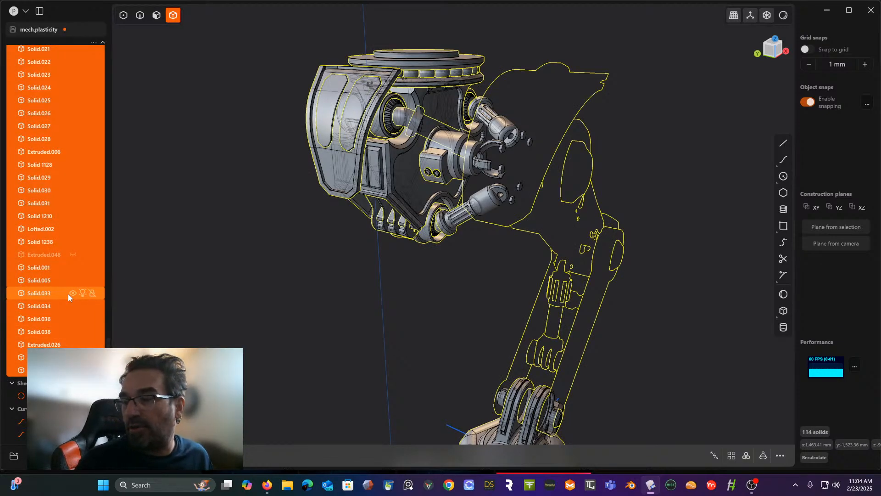
click(71, 254)
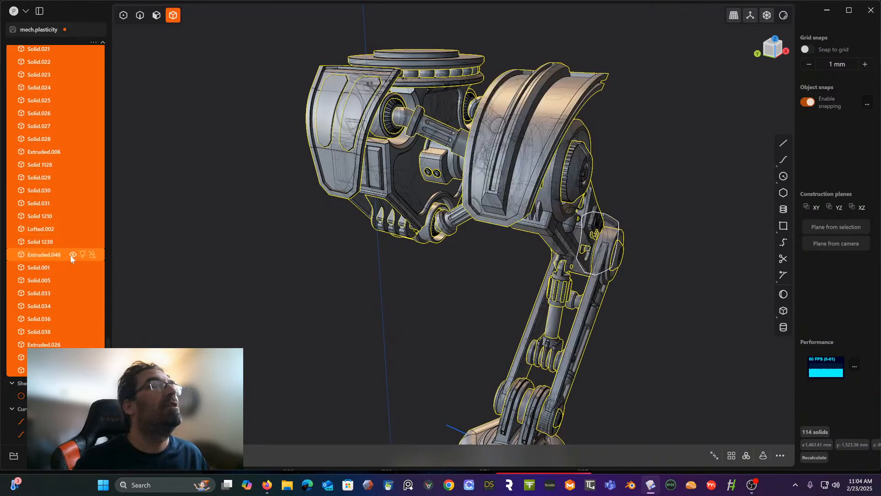
click(237, 248)
scroll(178, 276, down, 3)
middle_drag(178, 277, 275, 289)
scroll(275, 289, up, 3)
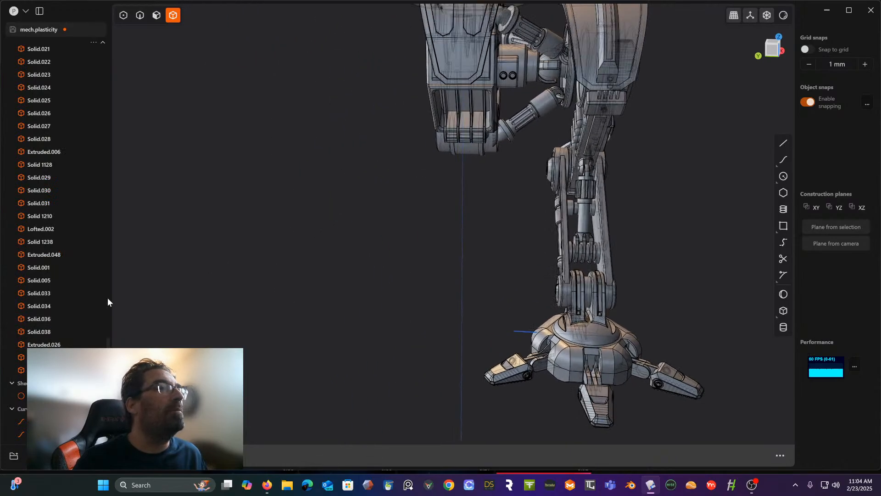
- Delete the leftover sheet and the two leftover curves from the outliner
click(55, 396)
middle_drag(329, 215, 219, 289)
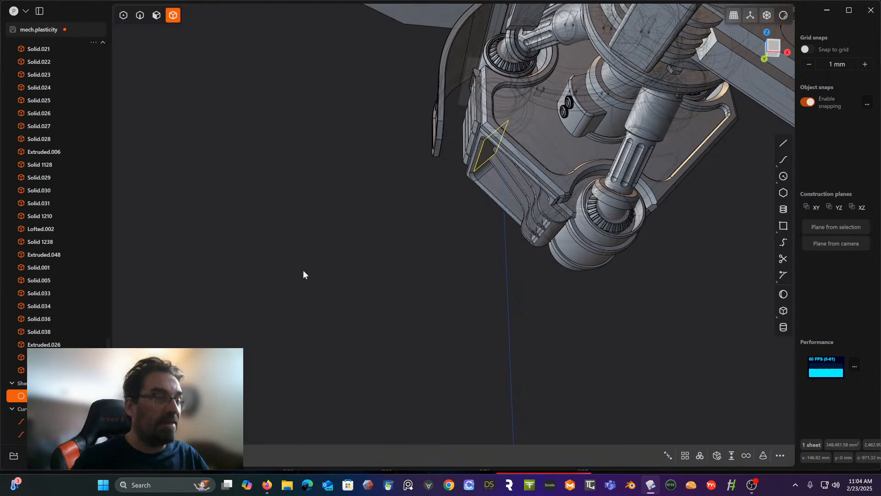
click(457, 229)
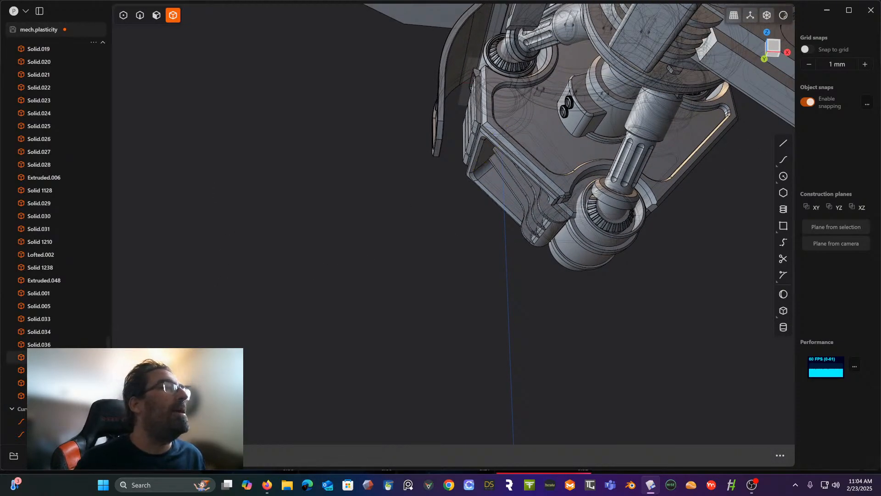
click(51, 421)
shift+click(50, 434)
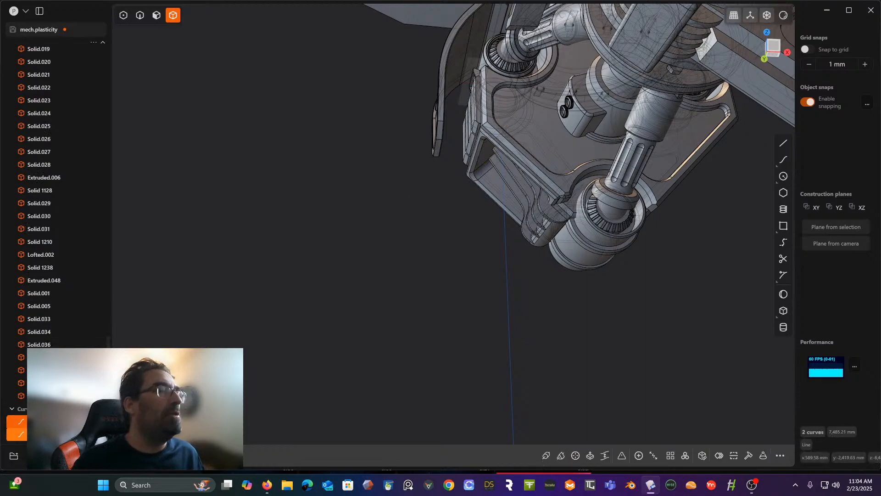
key(Delete)
- Turn off the X-ray display so hidden edges no longer show through the mech
scroll(338, 286, down, 8)
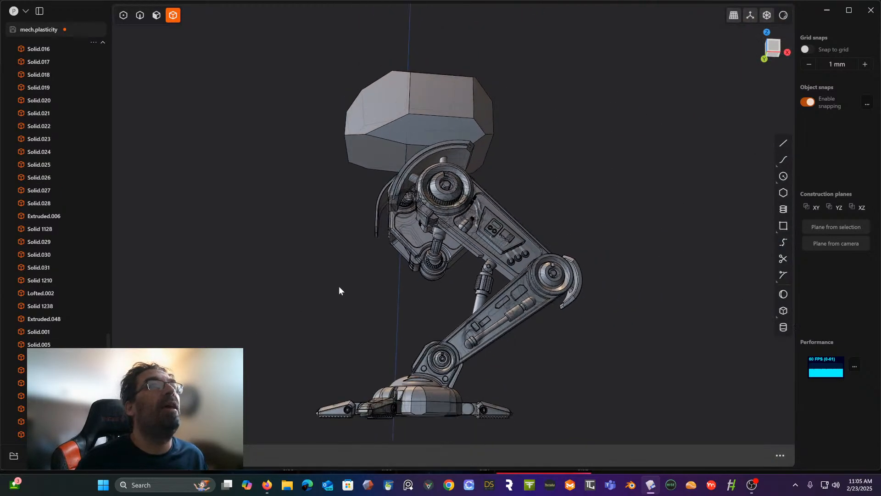
middle_drag(339, 285, 391, 279)
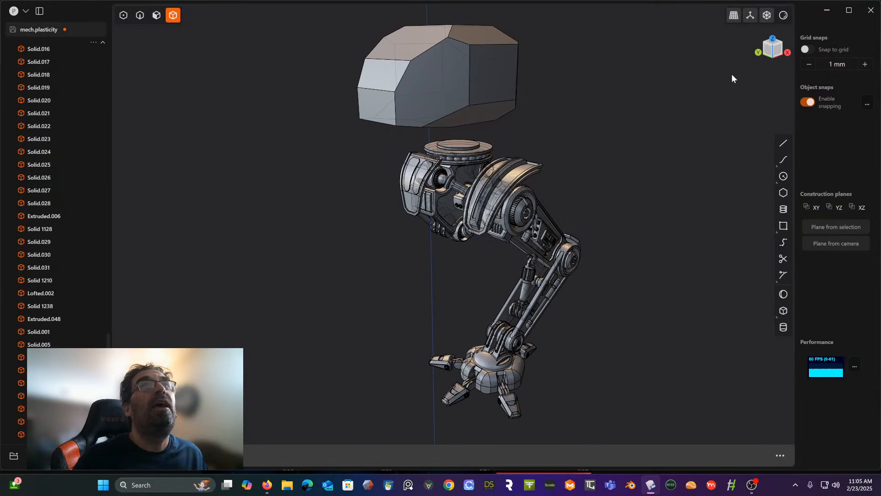
click(766, 15)
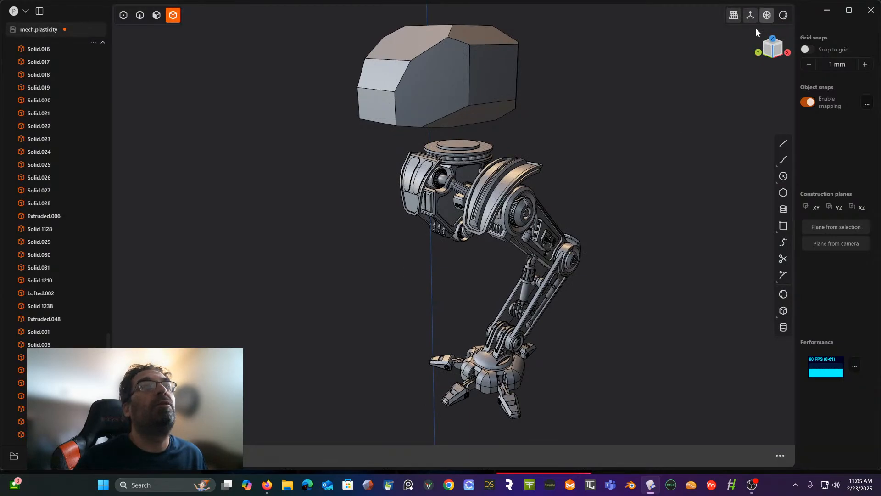
- Draw a circle of about 84 mm radius in front view, centred on the rounded end of the foot's outer toe lug
scroll(546, 210, up, 3)
middle_drag(546, 210, 476, 376)
scroll(476, 376, up, 10)
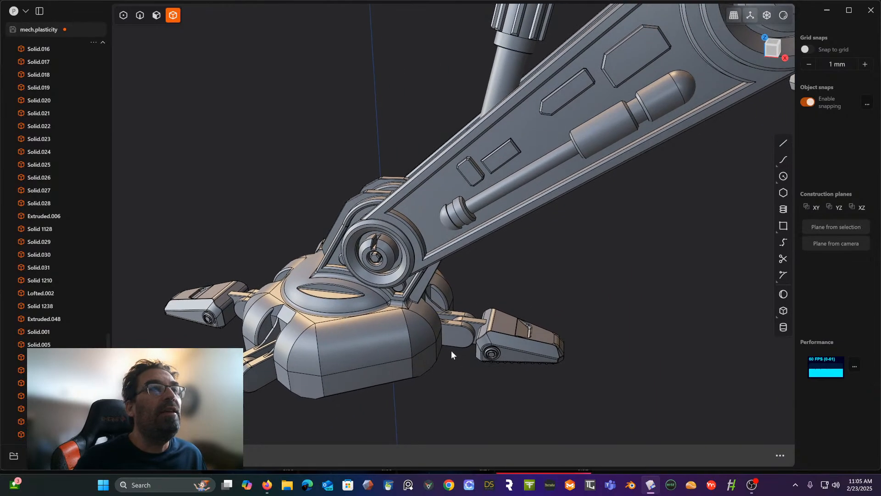
scroll(465, 356, up, 3)
scroll(483, 323, up, 5)
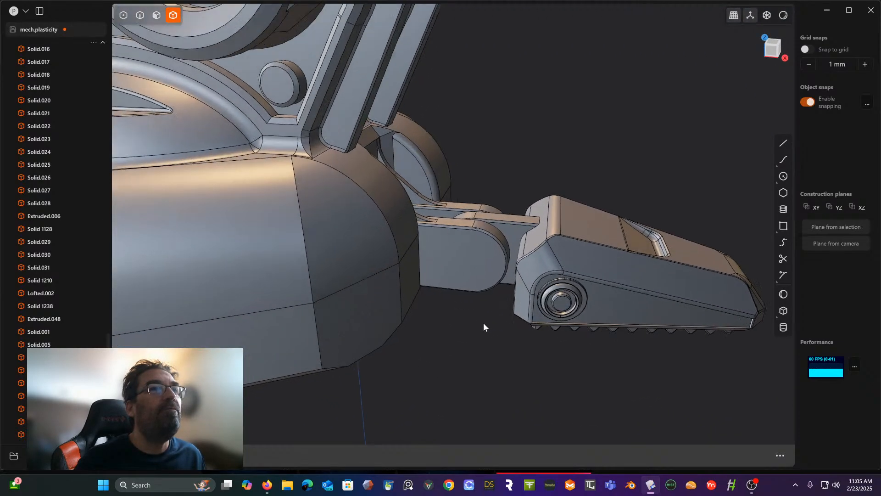
middle_drag(499, 307, 560, 439)
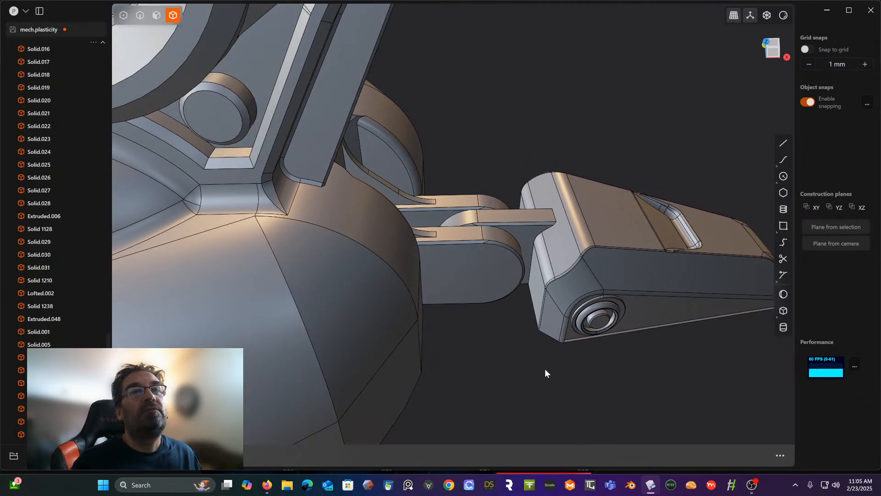
click(785, 177)
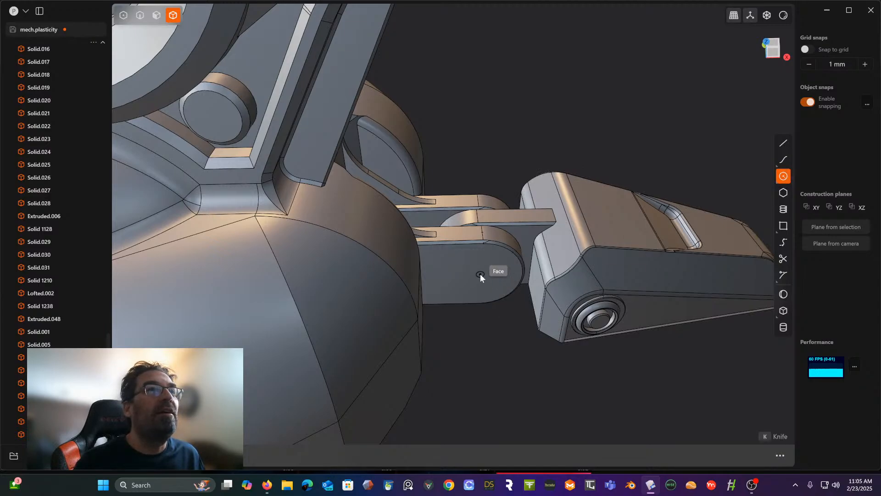
middle_drag(485, 299, 488, 236)
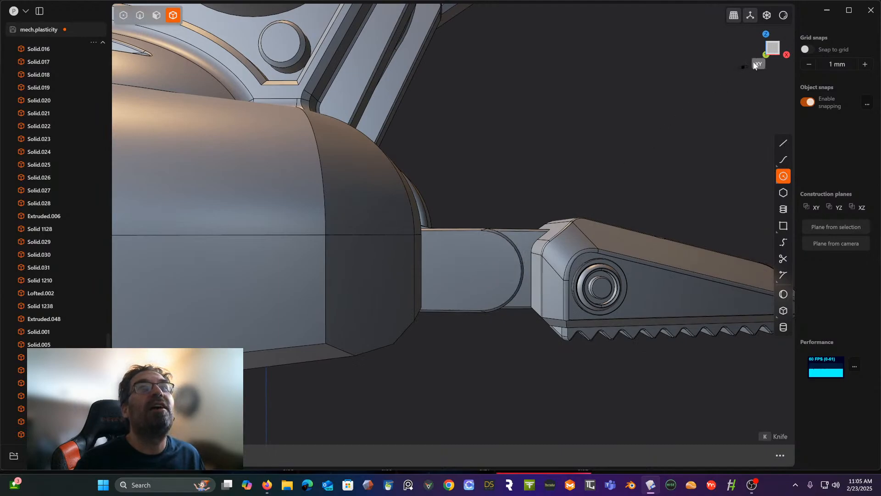
click(773, 52)
shift+middle_drag(552, 165, 542, 128)
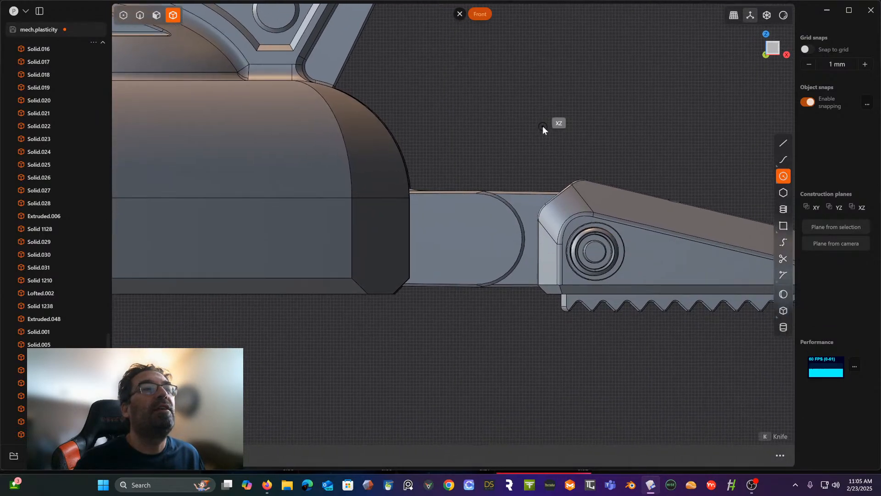
click(477, 239)
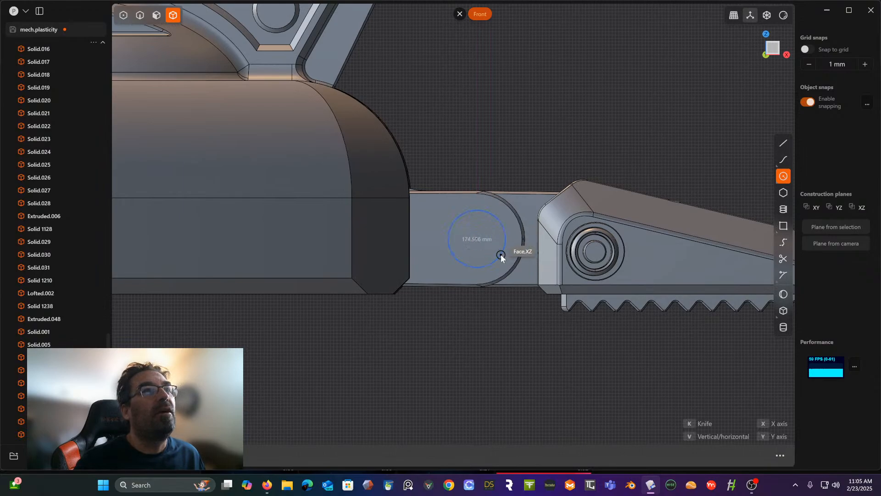
click(500, 254)
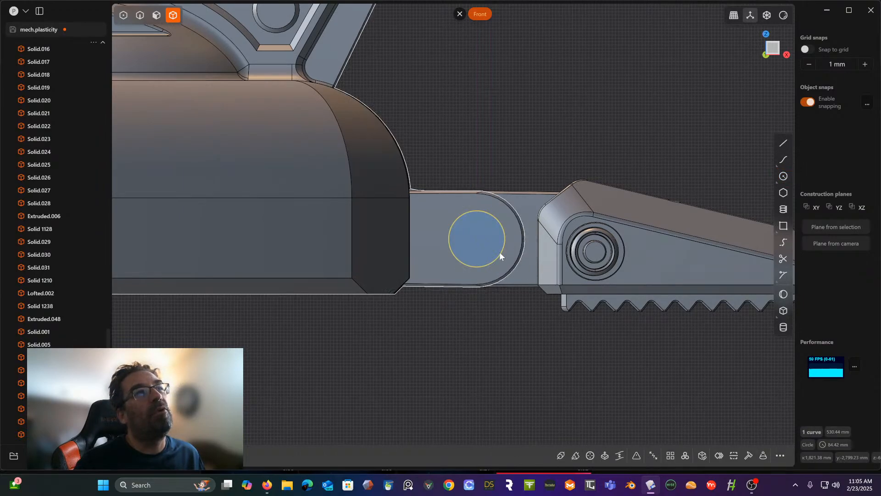
- Draw a concentric inner circle of about 36 mm radius inside the circle on the toe lug, in front view
mouse_move(591, 171)
middle_down()
mouse_move(556, 170)
mouse_move(569, 208)
mouse_move(601, 159)
middle_up()
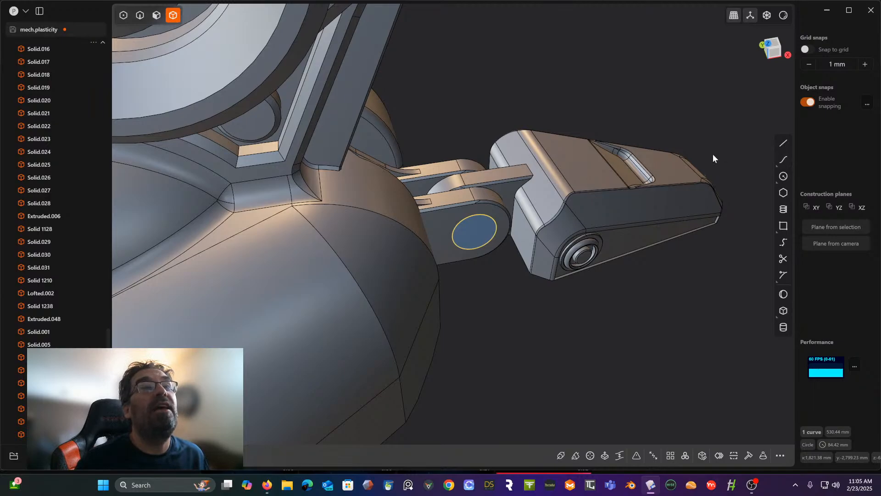
click(784, 178)
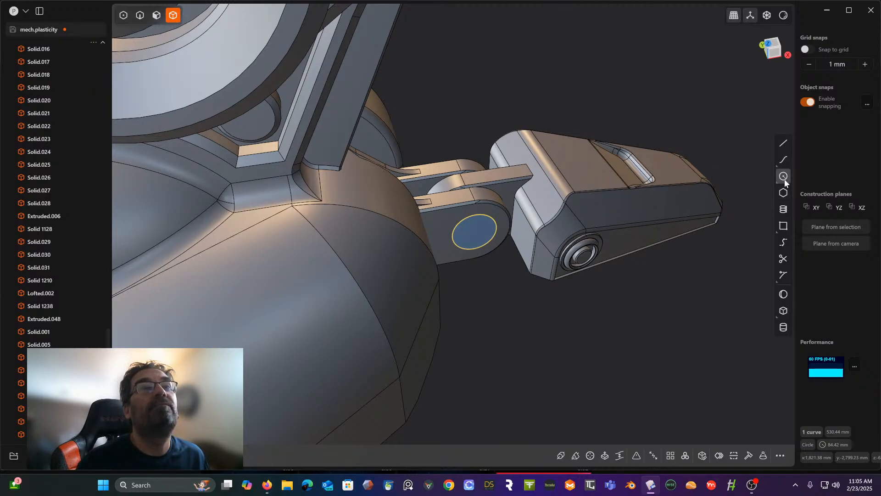
middle_drag(541, 225, 513, 172)
scroll(516, 294, up, 4)
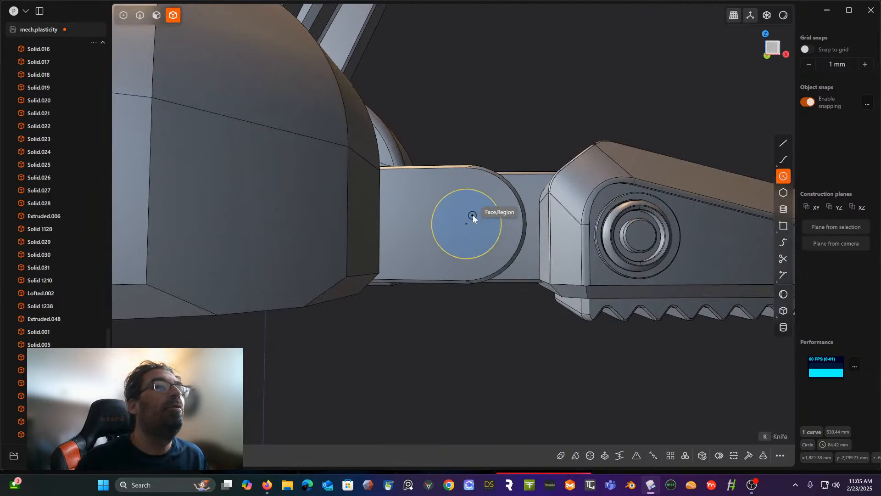
click(775, 46)
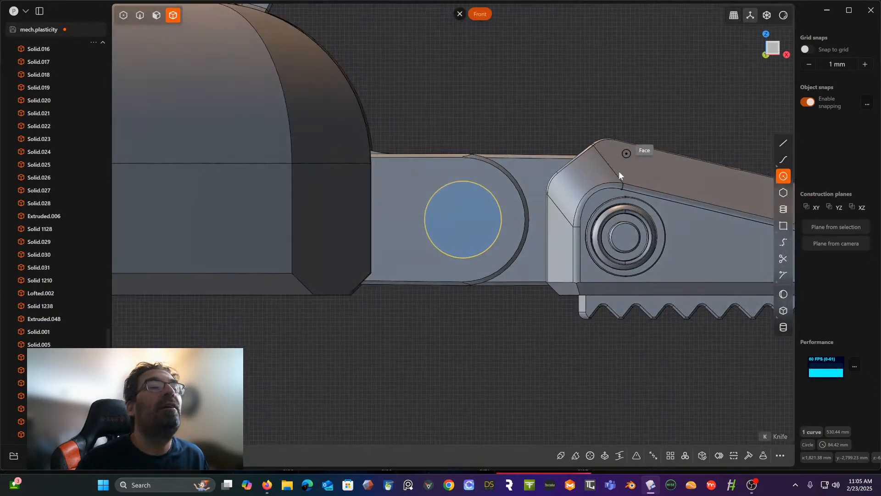
click(463, 220)
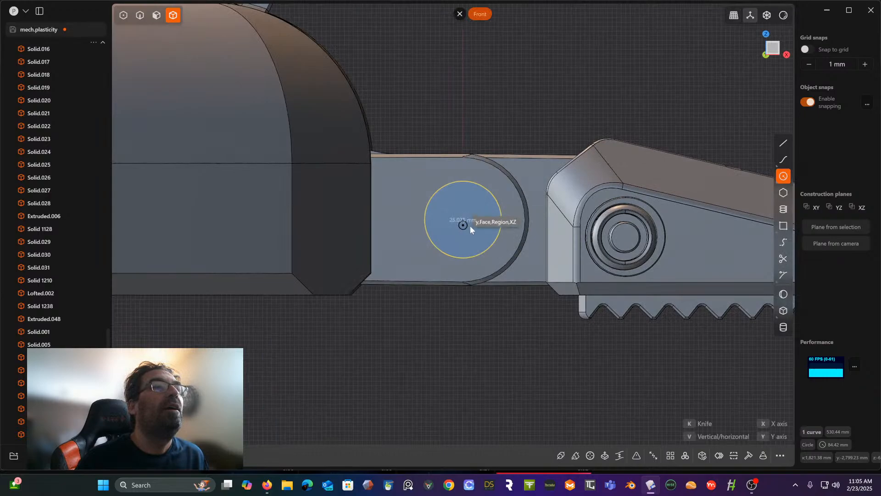
click(477, 228)
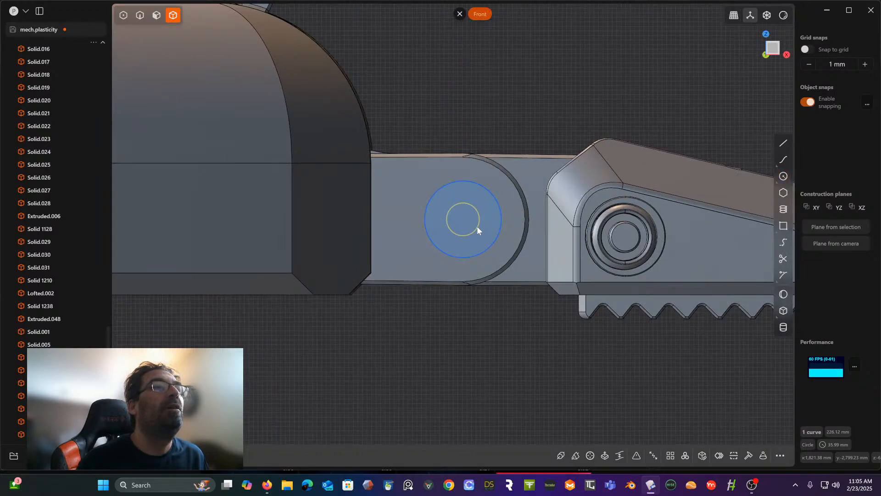
- Extrude the inner circle through the toe lugs as a cut, with the foot body as target, to make a pin hole
middle_drag(484, 183, 558, 205)
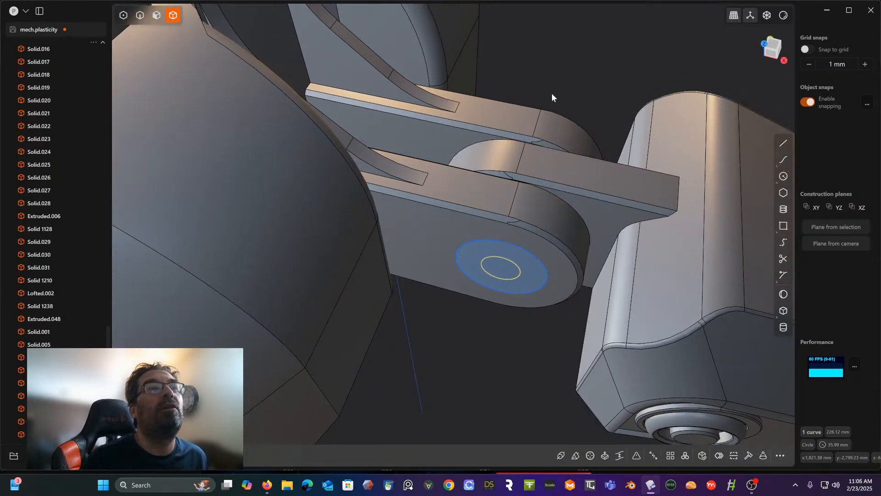
scroll(572, 77, down, 4)
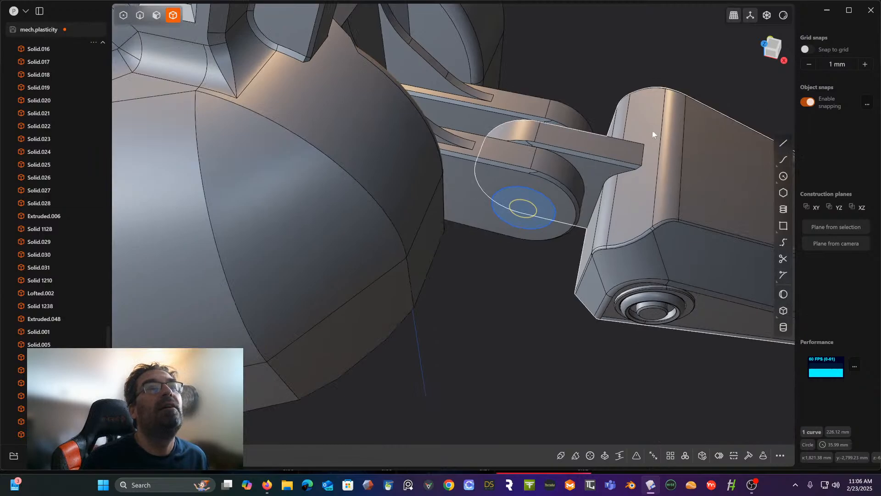
middle_drag(579, 125, 520, 104)
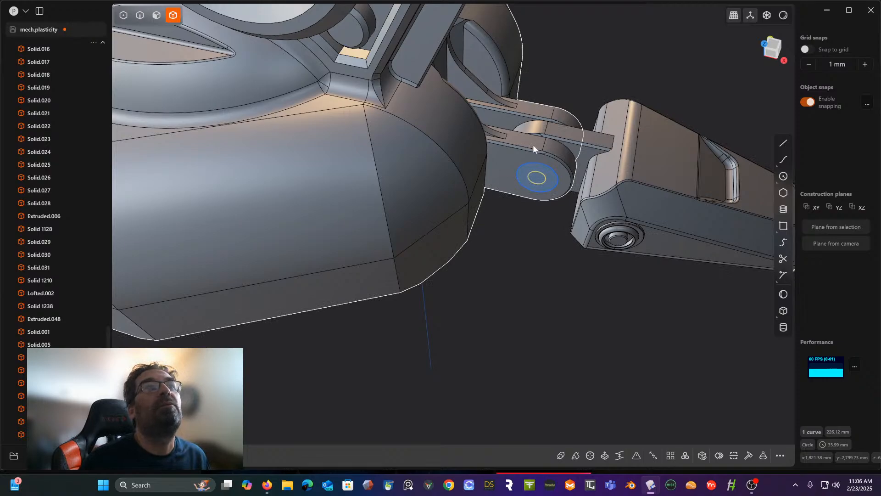
scroll(525, 146, down, 7)
scroll(526, 146, up, 8)
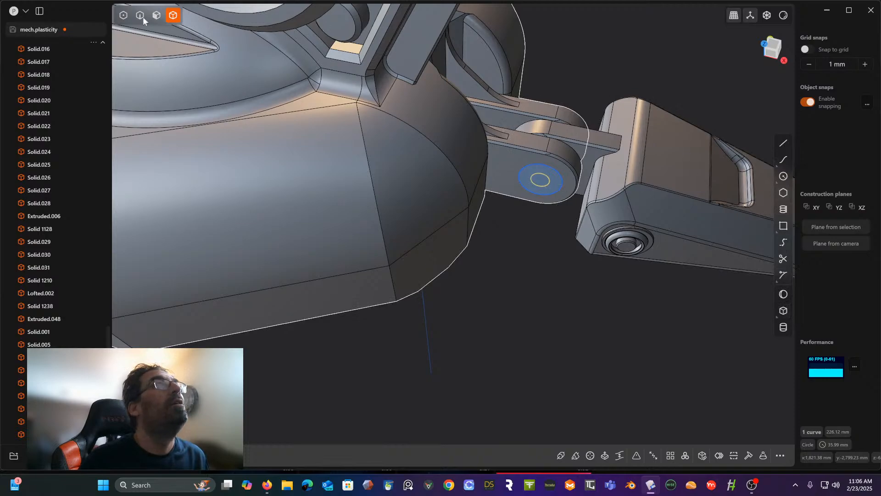
click(156, 15)
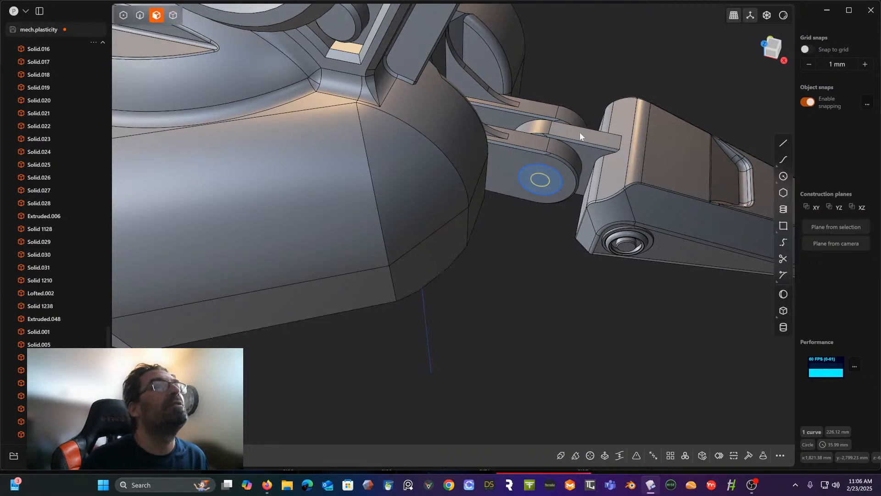
scroll(580, 132, up, 2)
key(e)
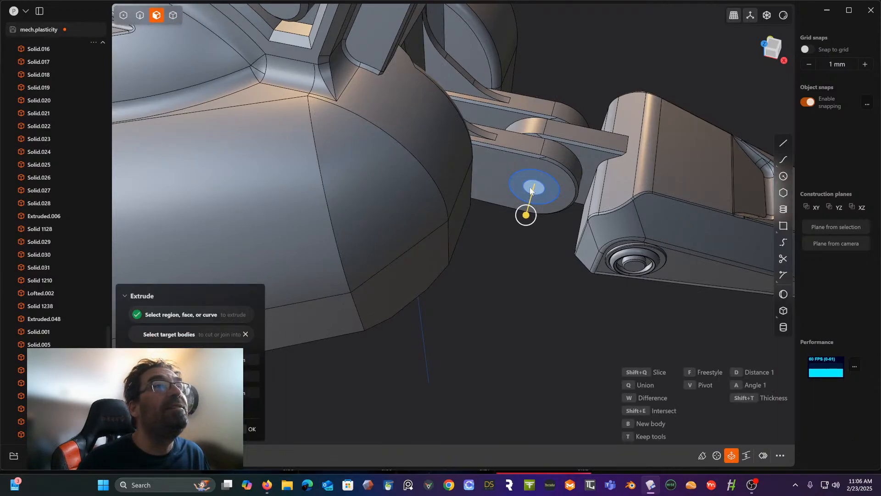
click(512, 158)
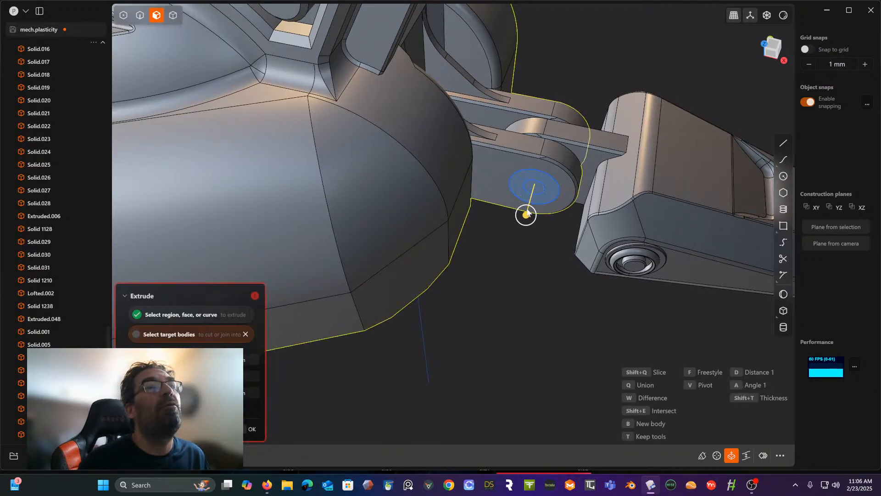
drag(526, 214, 563, 110)
right_click(592, 67)
mouse_move(585, 78)
middle_down()
mouse_move(583, 2)
mouse_move(568, 78)
middle_up()
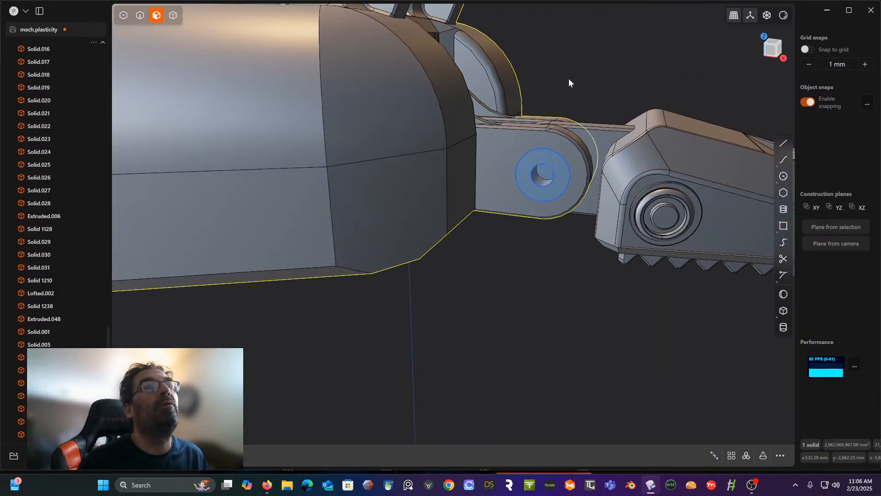
- Extrude the inner circle through the toe's hinge tab as a cut, with the toe body as target
click(173, 15)
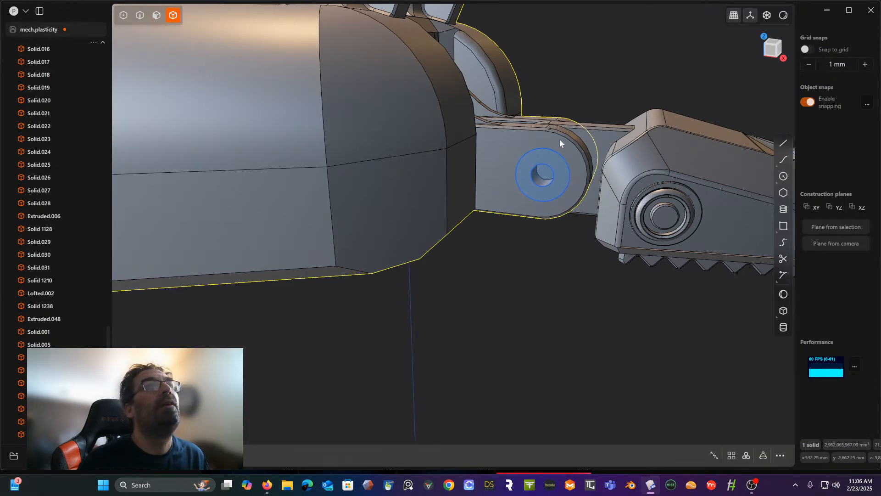
click(634, 136)
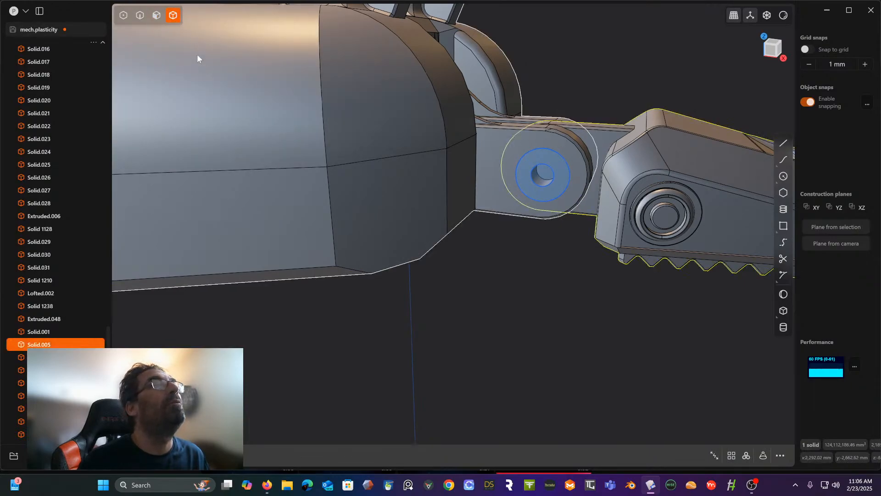
click(139, 15)
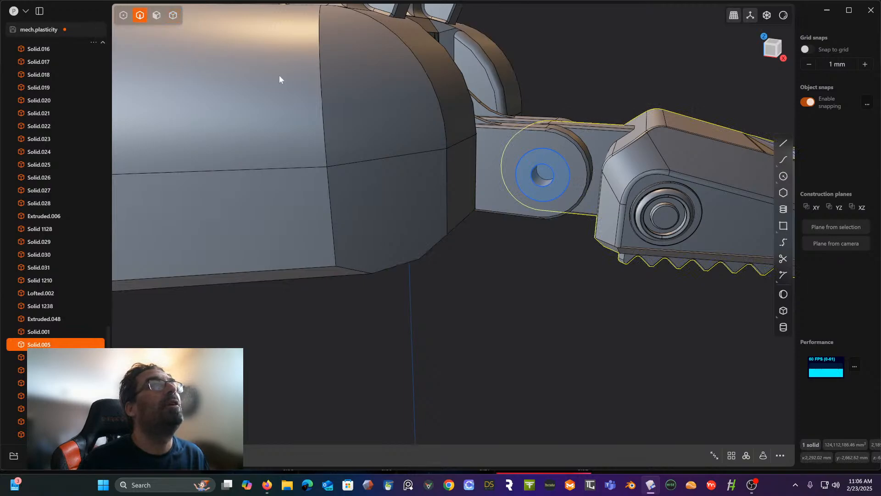
click(546, 170)
middle_drag(547, 171, 543, 130)
click(156, 15)
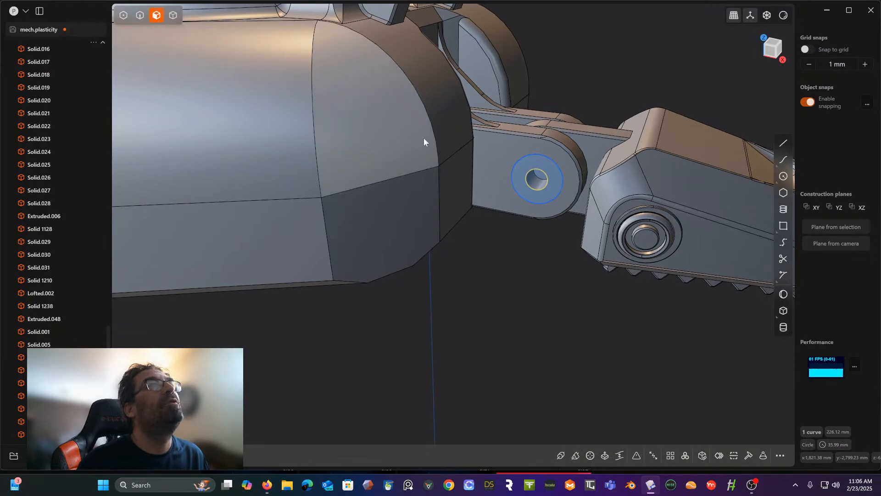
key(e)
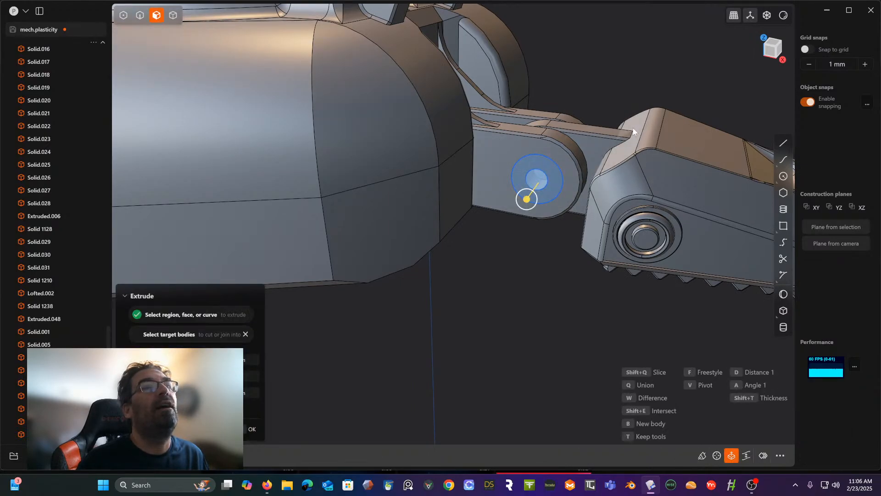
click(626, 141)
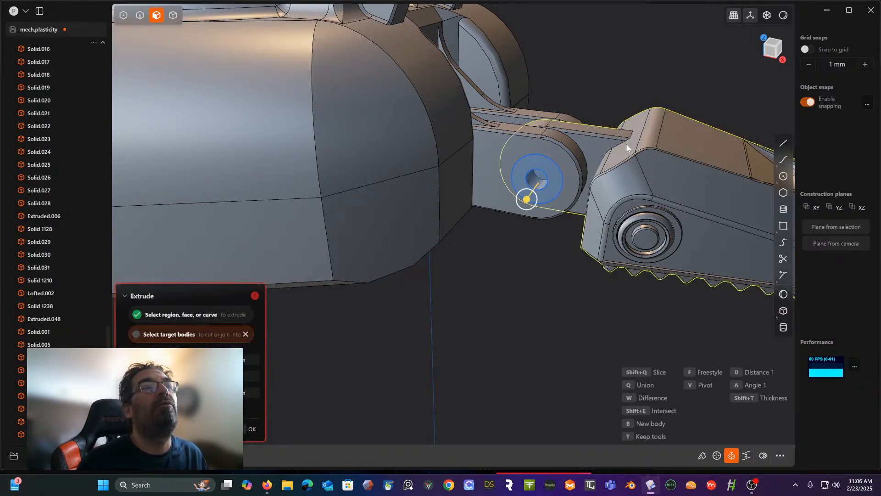
drag(528, 199, 605, 121)
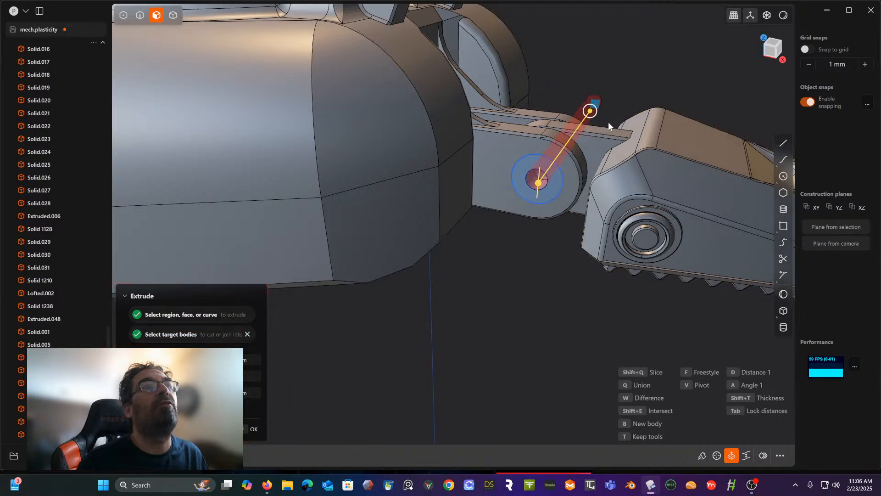
right_click(614, 72)
middle_drag(541, 128, 527, 159)
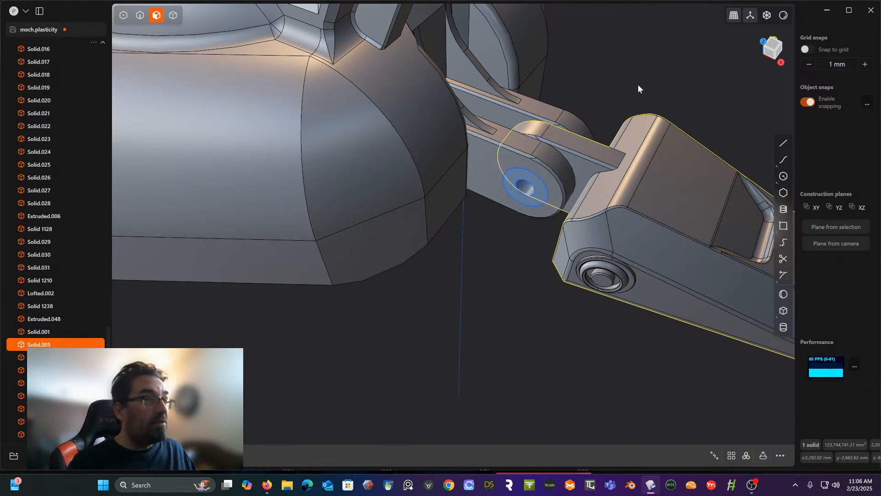
- Undo the pin-hole cuts through the toe and the foot lugs, keeping the inner circle on the lug
key(e)
key(Escape)
key(ctrl+z)
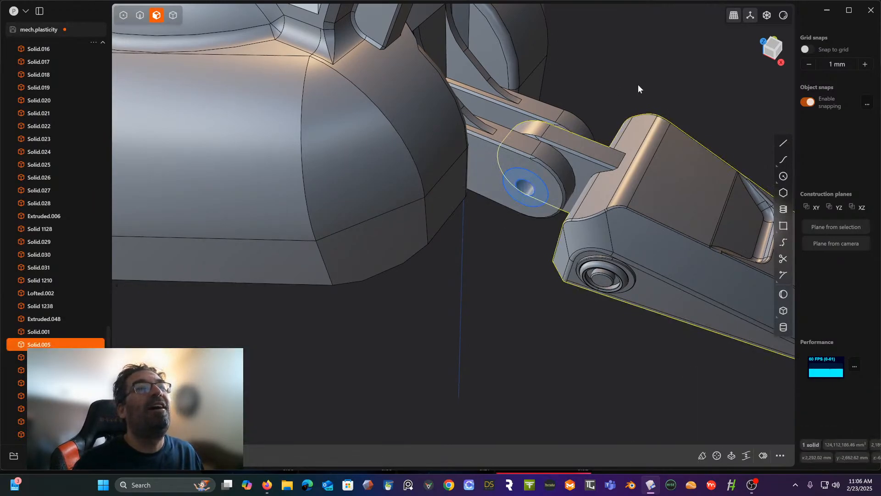
key(ctrl+z)
key(e)
key(Escape)
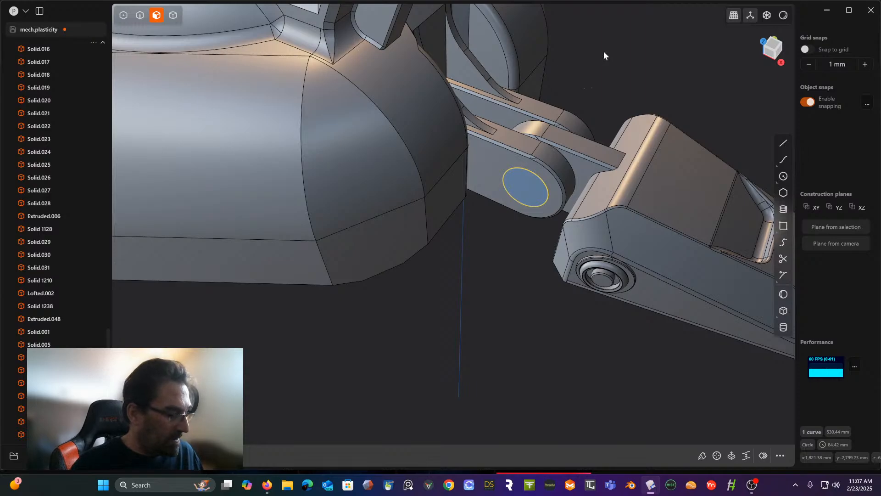
key(ctrl+shift+z)
middle_drag(590, 113, 601, 93)
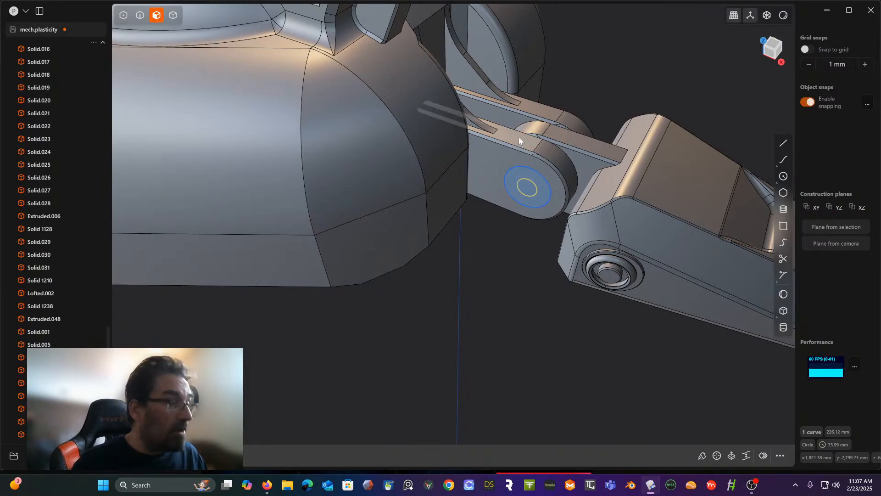
- Move the inner circle about 38 mm straight outward from the outer face of the toe lug
key(g)
drag(539, 169, 533, 177)
right_click(513, 245)
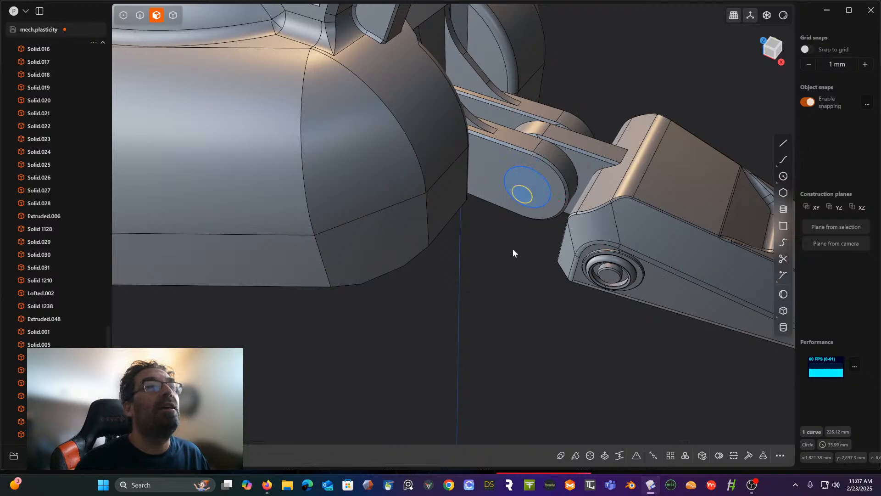
- Extrude the small circle about 430 mm through the lugs and toe tab as a separate pin body
middle_drag(513, 250, 554, 237)
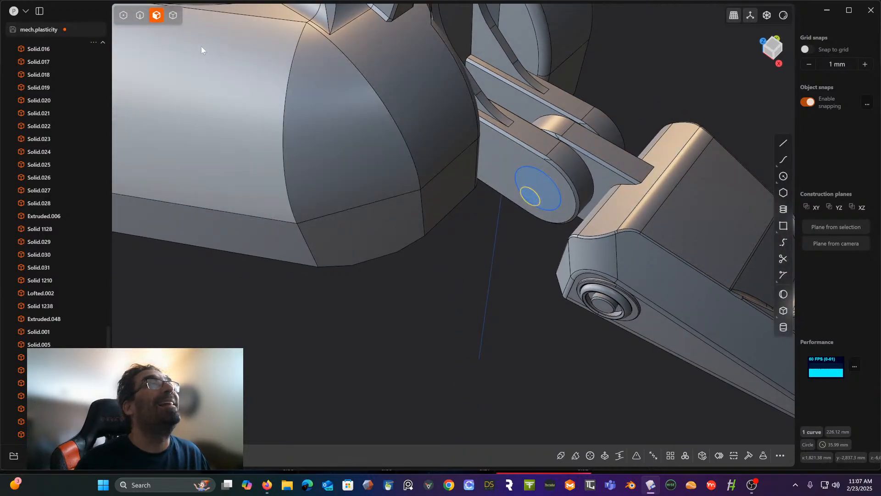
click(530, 198)
key(e)
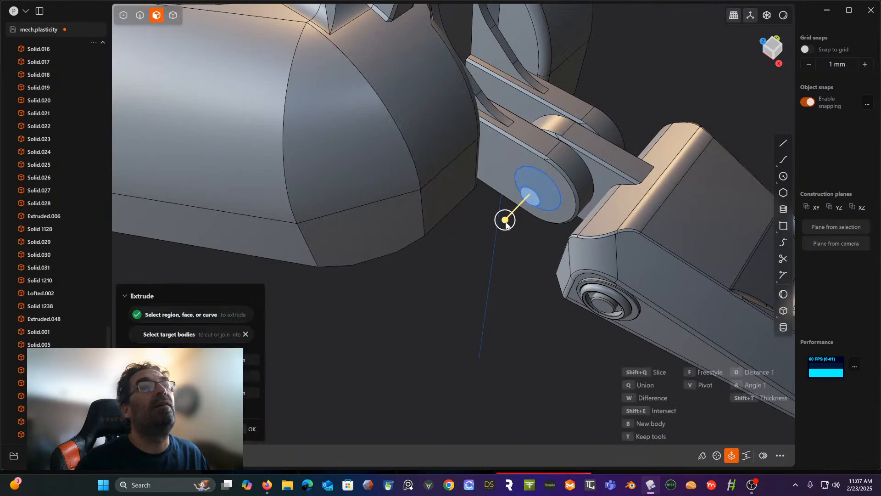
drag(505, 219, 606, 156)
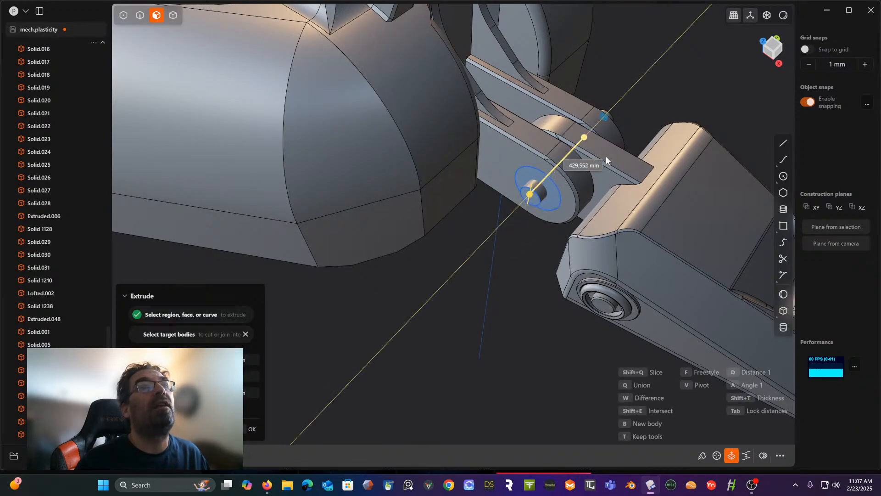
mouse_move(611, 145)
middle_down()
mouse_move(510, 132)
mouse_move(552, 150)
mouse_move(627, 145)
middle_up()
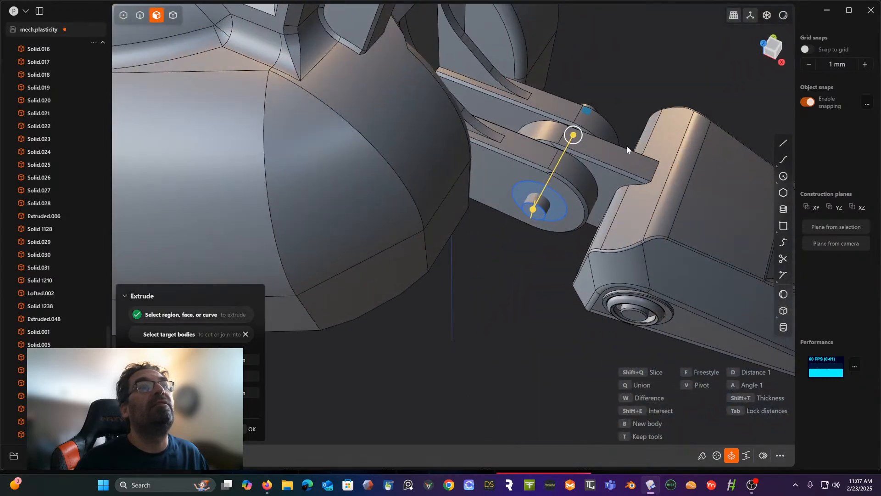
right_click(648, 95)
- Hide all leg solids above the foot, selecting them in front view, and switch to the top view
scroll(648, 94, down, 5)
scroll(648, 94, down, 2)
shift+middle_drag(648, 95, 681, 148)
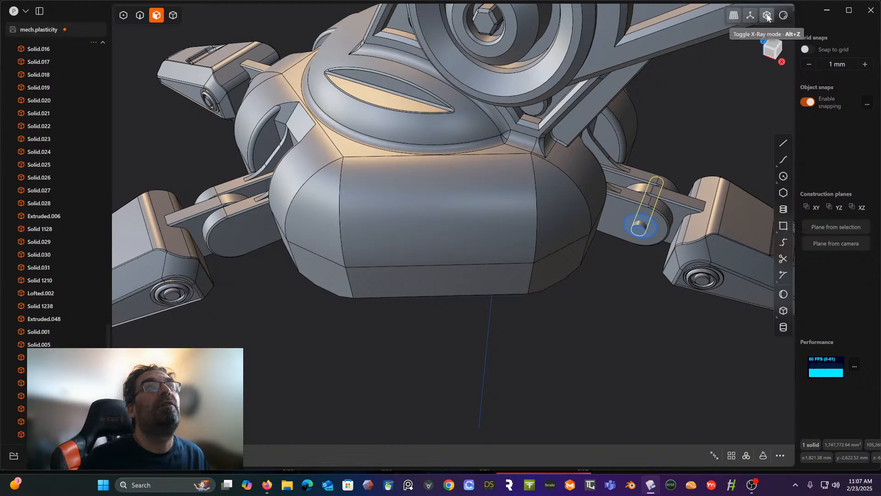
scroll(720, 39, down, 3)
middle_drag(721, 40, 665, 258)
click(770, 52)
scroll(677, 229, down, 8)
shift+middle_drag(713, 223, 523, 235)
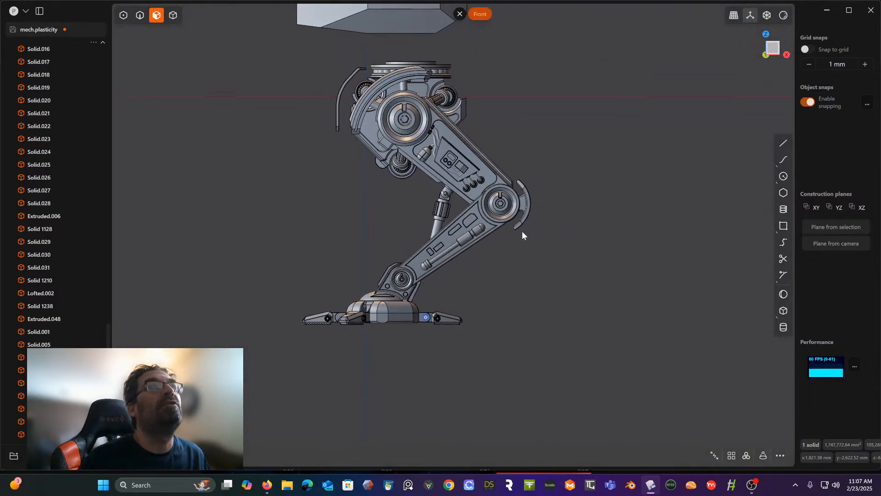
drag(278, 51, 585, 300)
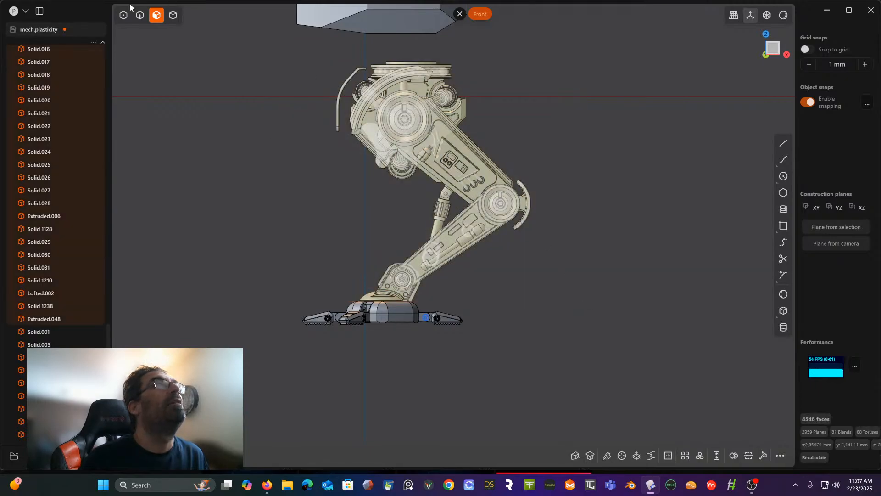
click(173, 15)
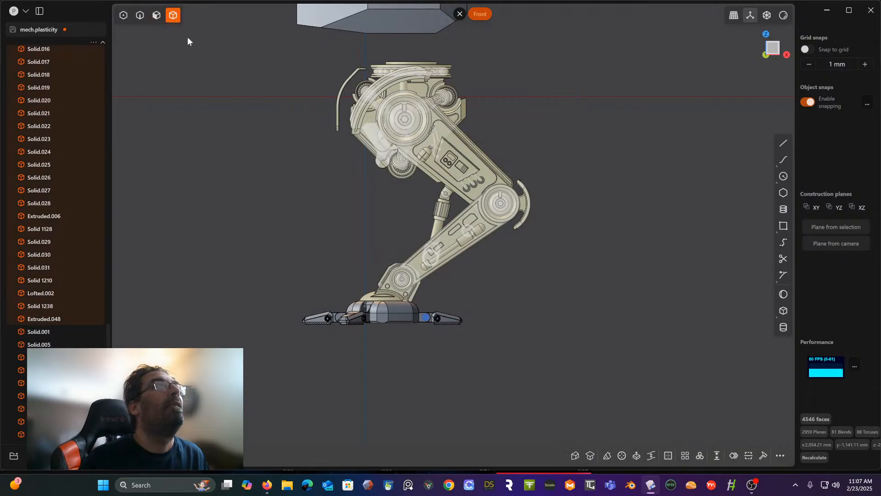
click(287, 53)
drag(268, 42, 559, 296)
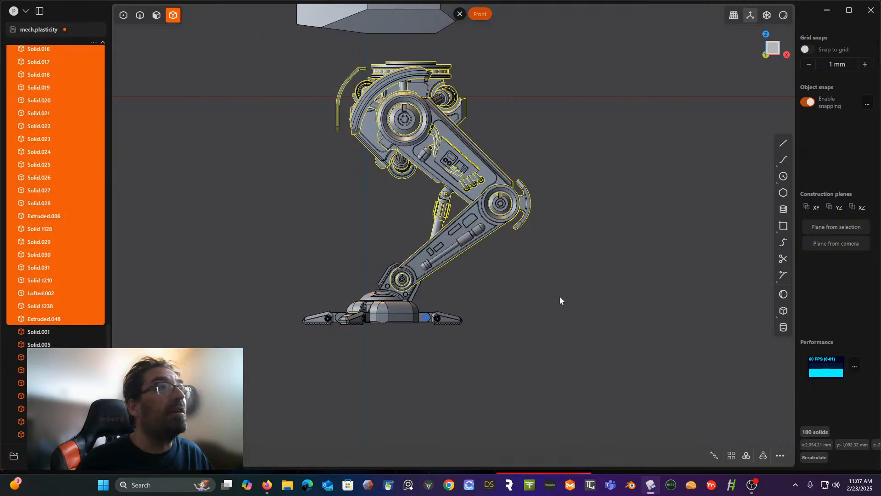
key(h)
middle_drag(528, 190, 590, 92)
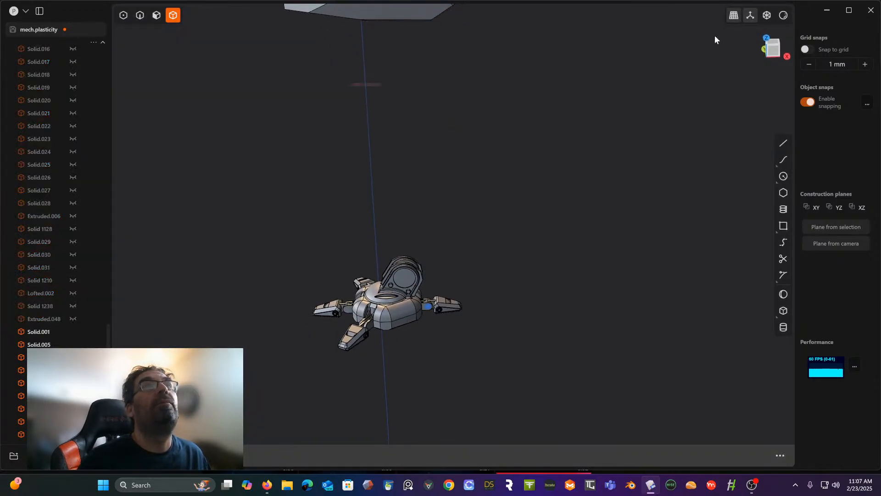
click(774, 45)
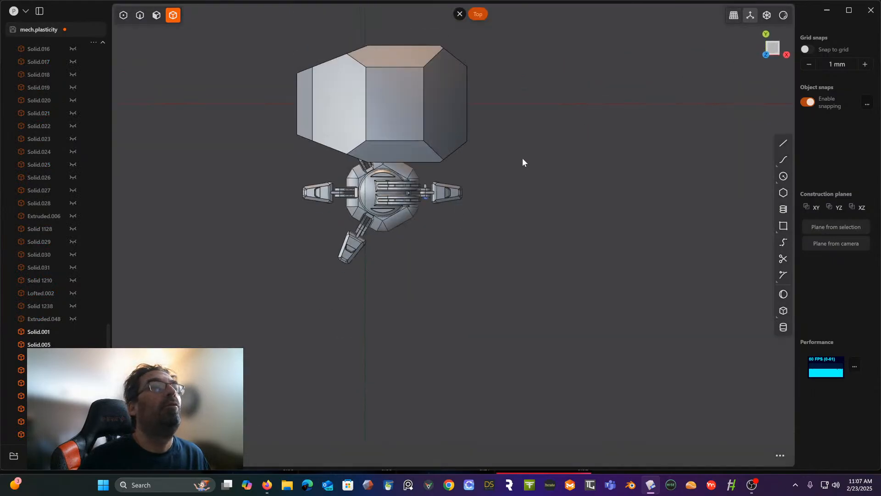
scroll(522, 162, up, 10)
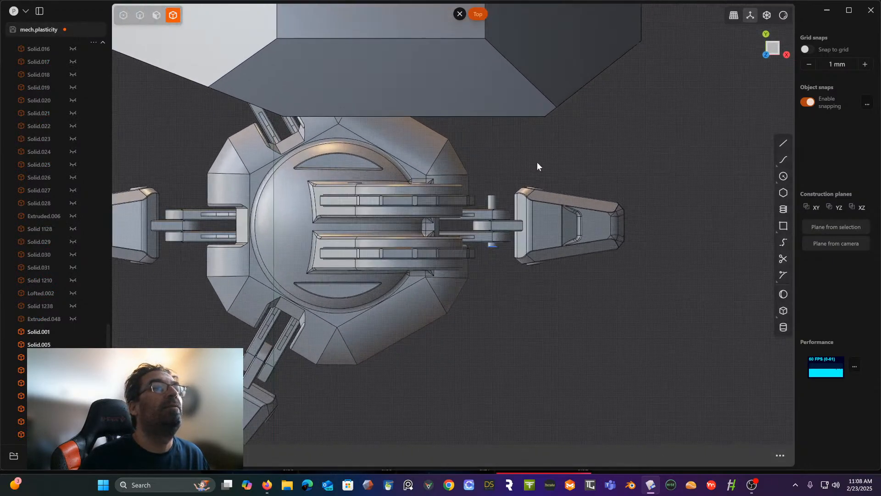
click(494, 203)
scroll(539, 167, up, 5)
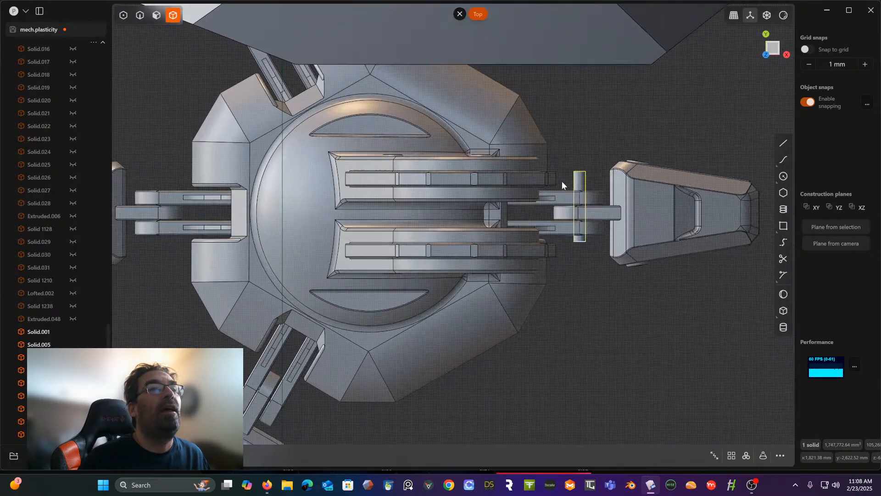
click(747, 456)
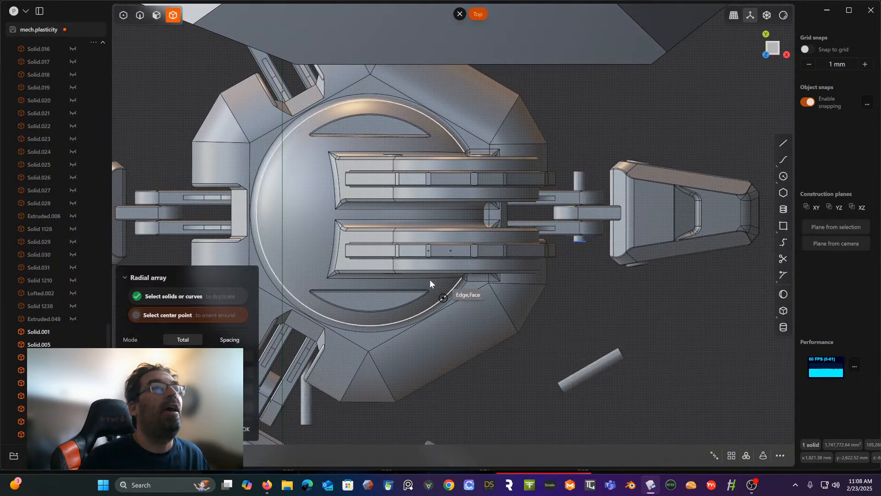
scroll(422, 283, up, 5)
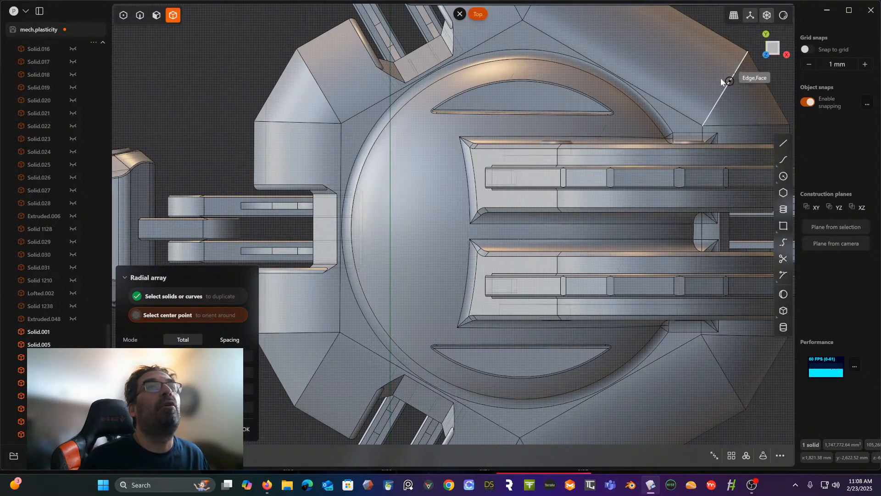
shift+middle_drag(726, 72, 633, 67)
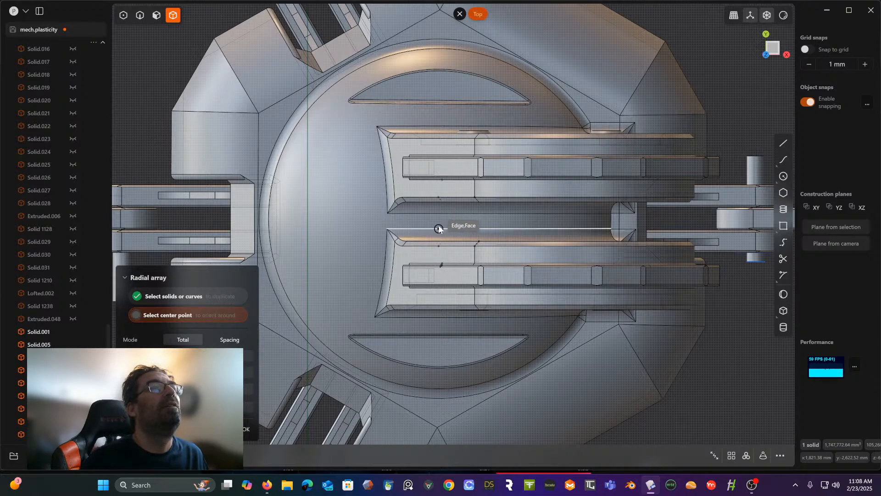
scroll(441, 225, up, 1)
scroll(441, 228, up, 3)
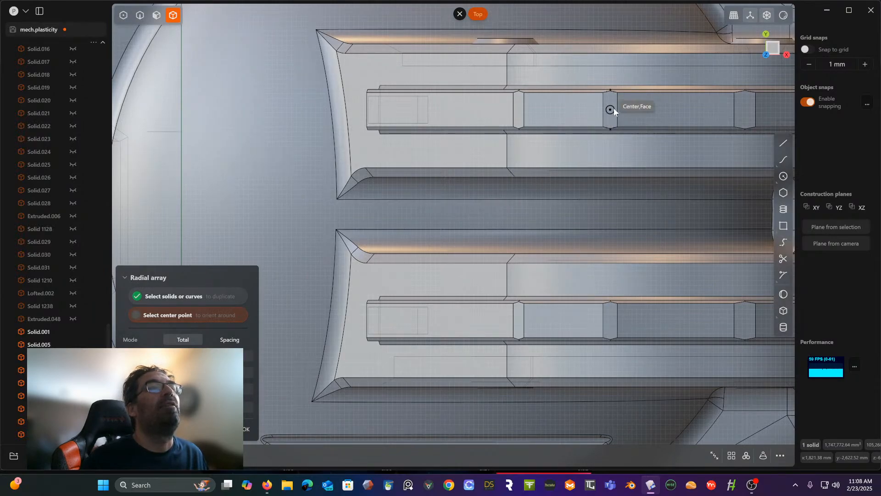
scroll(636, 90, down, 6)
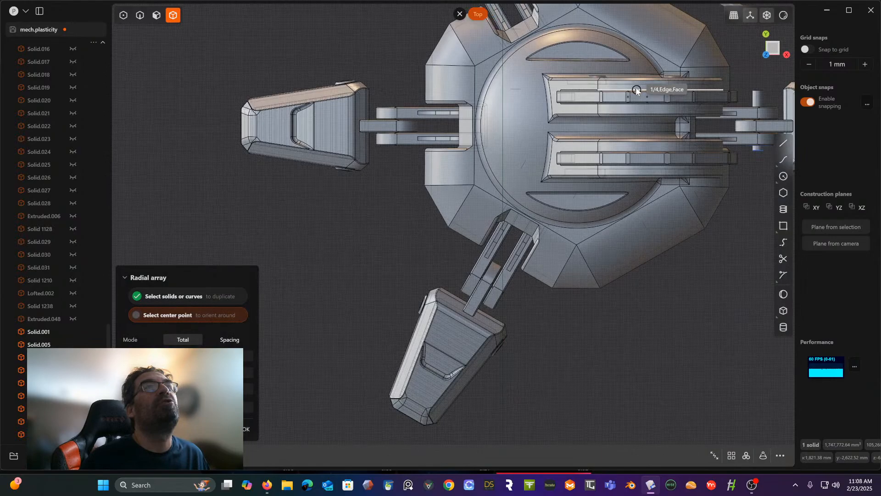
shift+middle_drag(637, 90, 508, 119)
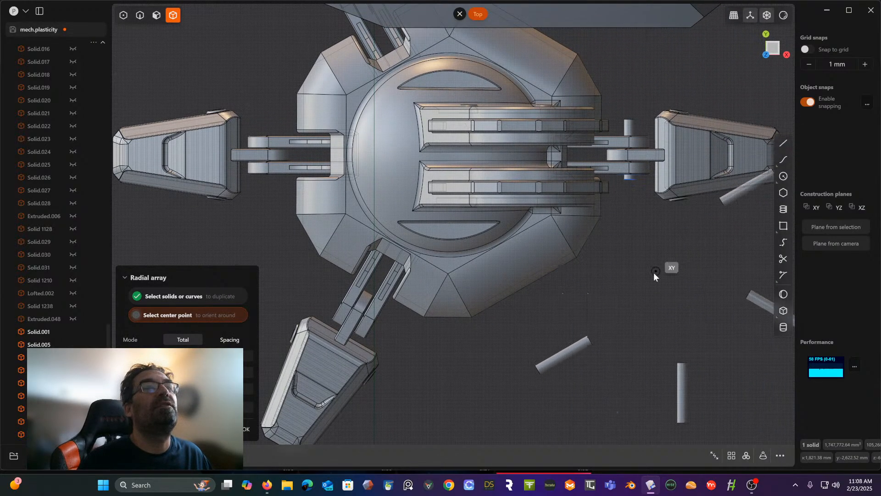
click(652, 275)
key(Escape)
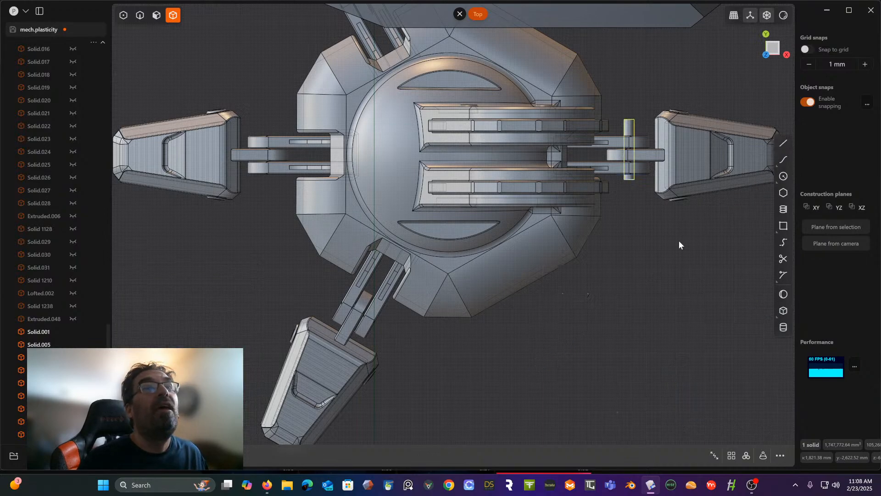
- Draw a line about 2,315 mm long across the middle of the foot body in top view, between its two opposite outer edges
click(783, 143)
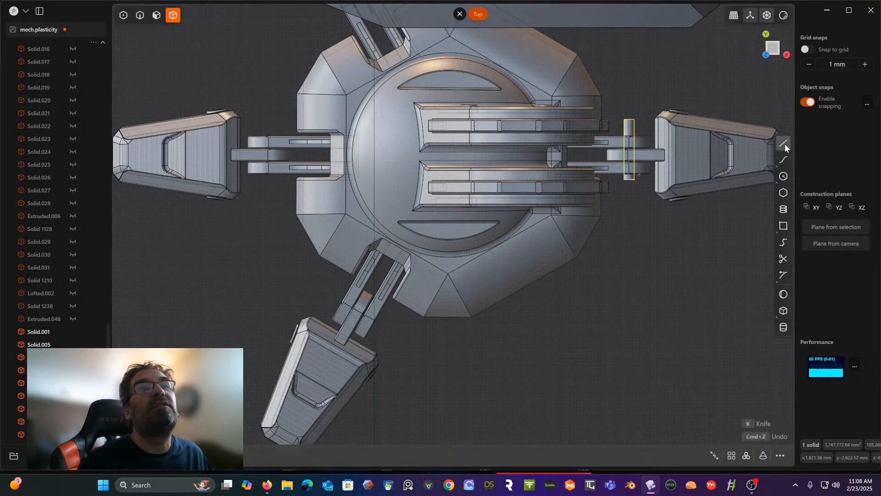
click(449, 314)
shift+middle_drag(447, 24, 431, 111)
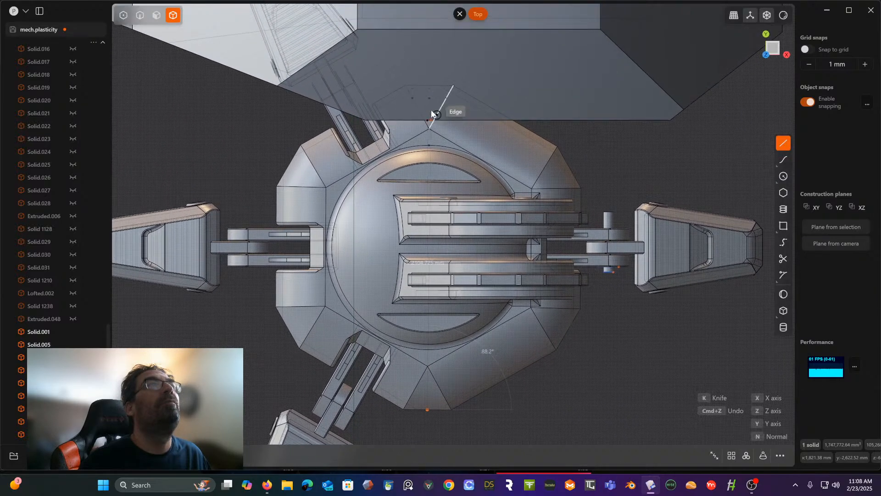
click(432, 87)
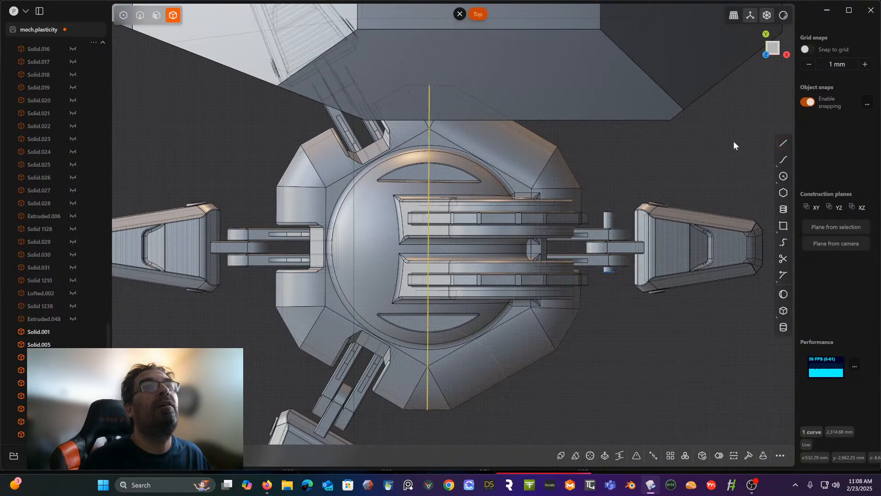
- Draw a line about 3,207 mm long in top view along the foot's lengthwise axis, crossing its centre between the two opposite toes
click(787, 147)
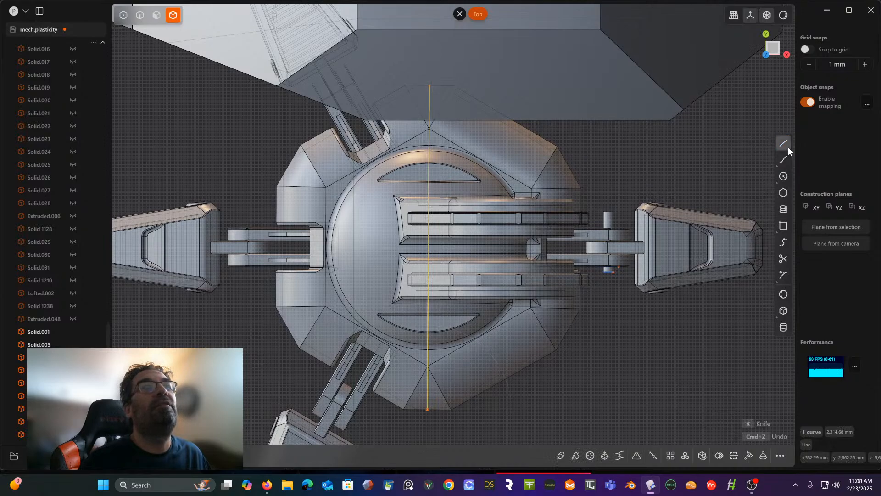
click(204, 248)
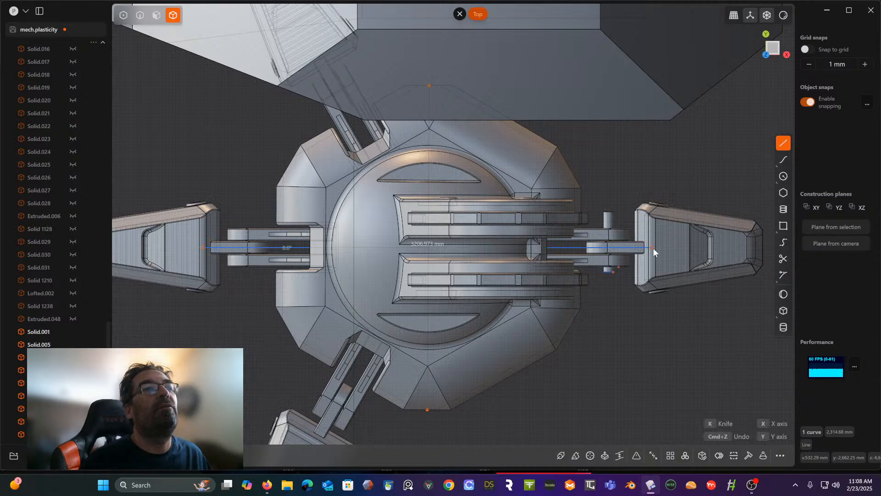
click(654, 248)
- Radial-array the joint pin around the foot's centre, where the two construction lines cross, for a total of six pins
scroll(653, 248, up, 2)
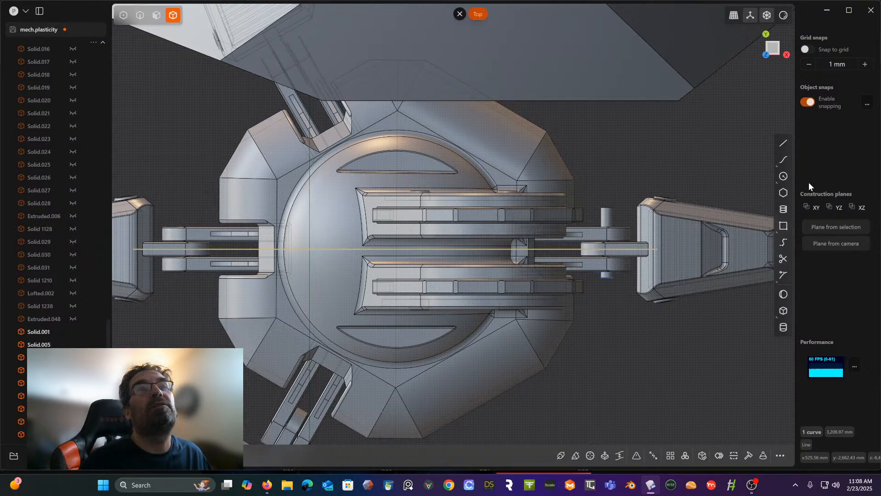
click(607, 216)
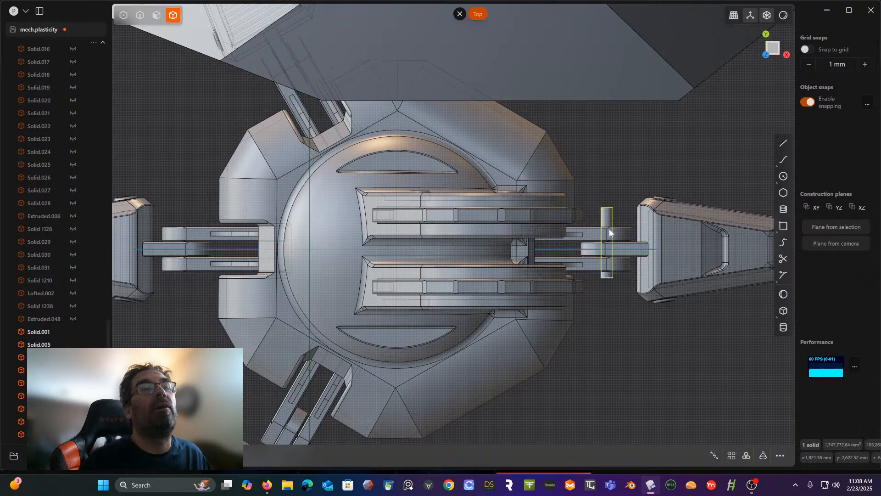
click(747, 456)
scroll(464, 311, up, 1)
scroll(437, 296, up, 4)
shift+middle_drag(437, 296, 688, 441)
shift+middle_drag(758, 420, 575, 348)
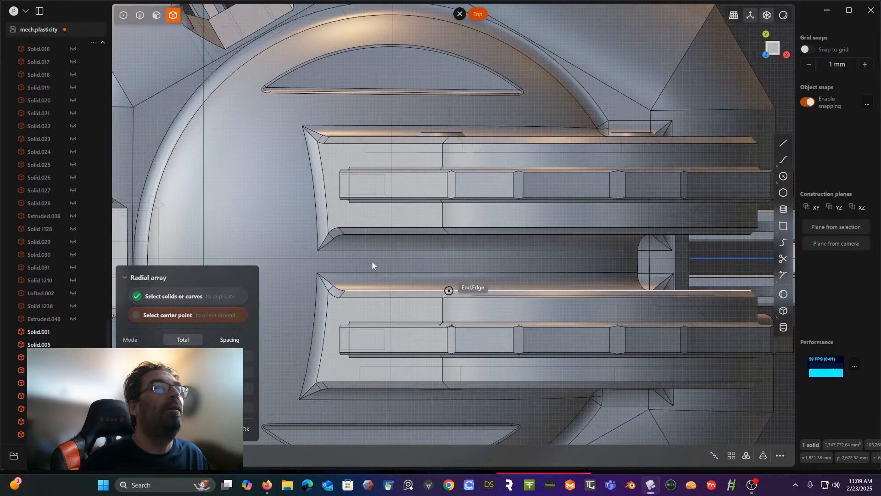
click(390, 261)
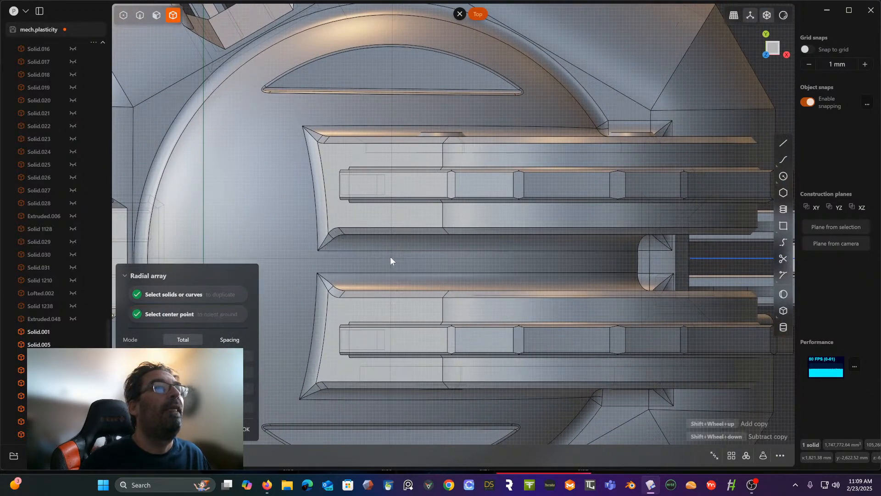
scroll(390, 260, down, 5)
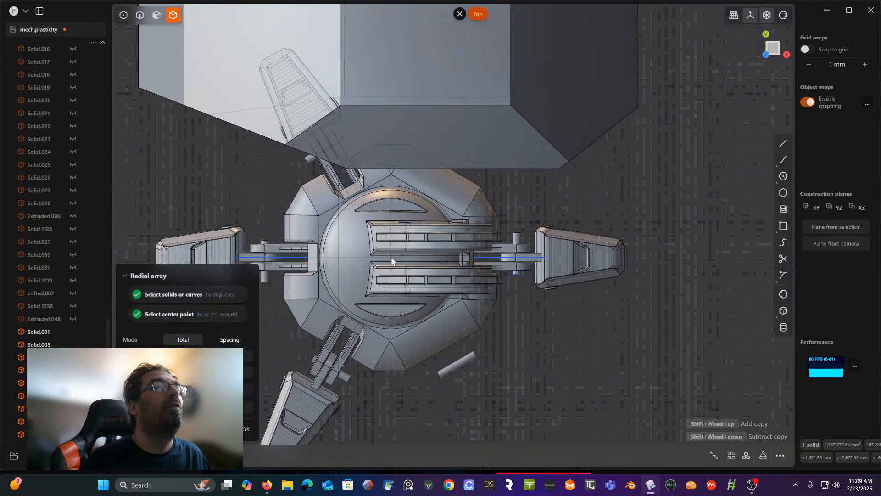
right_click(561, 325)
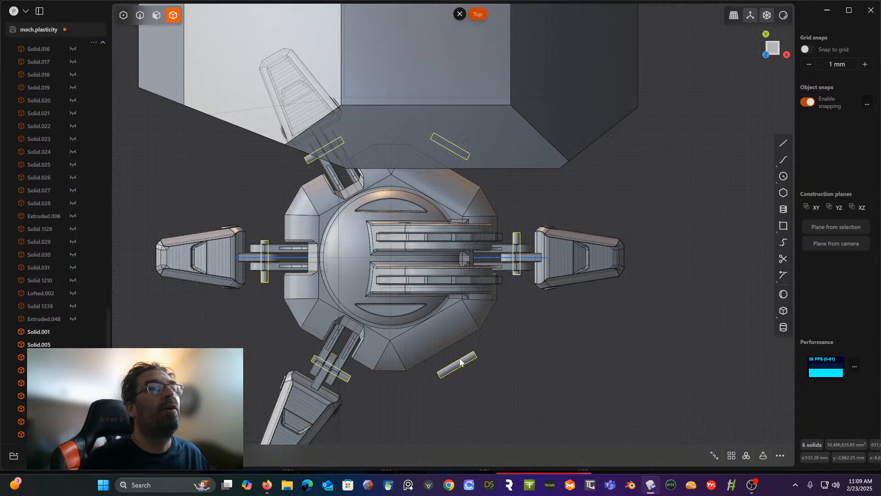
- Delete the surplus arrayed pins where the foot has no toe
key(Escape)
click(460, 360)
key(Delete)
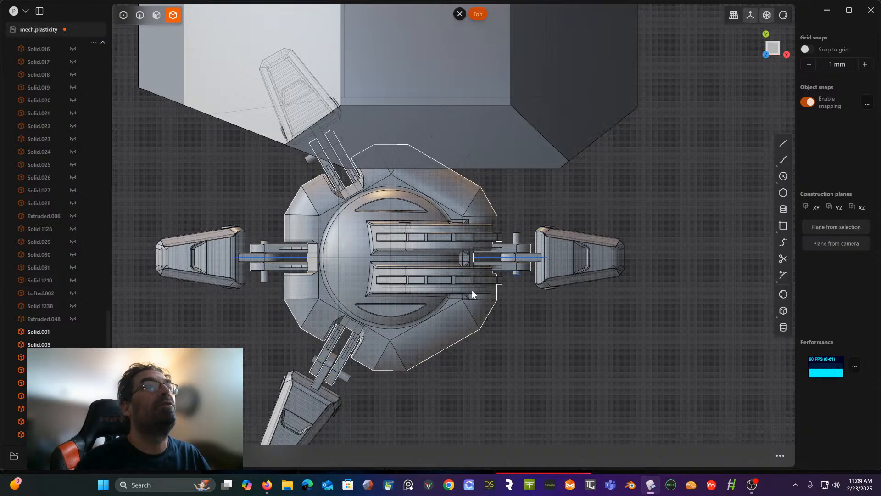
- Examine the placement of the arrayed pins in the four toe joints from angled, back and top views
middle_drag(473, 314, 530, 203)
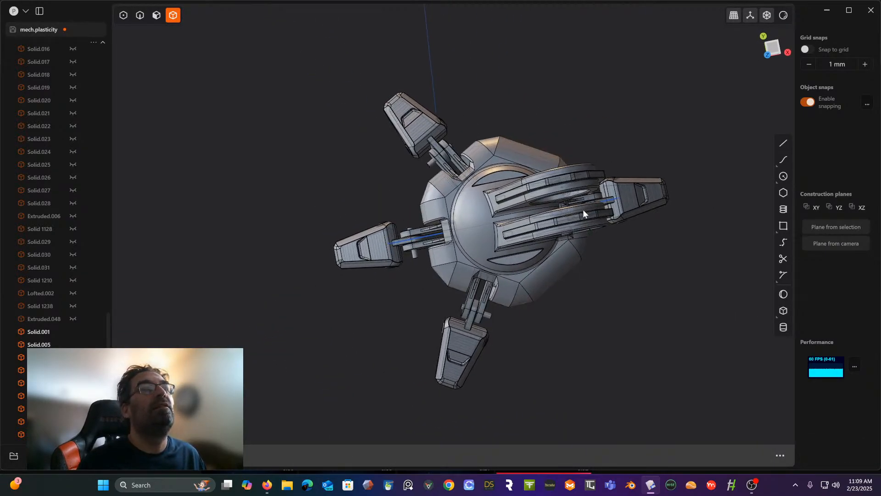
middle_drag(583, 209, 494, 219)
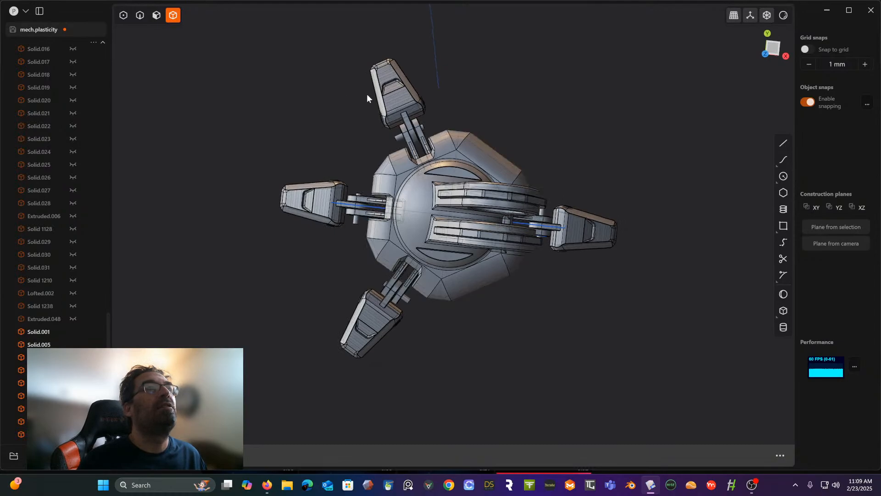
scroll(436, 121, up, 3)
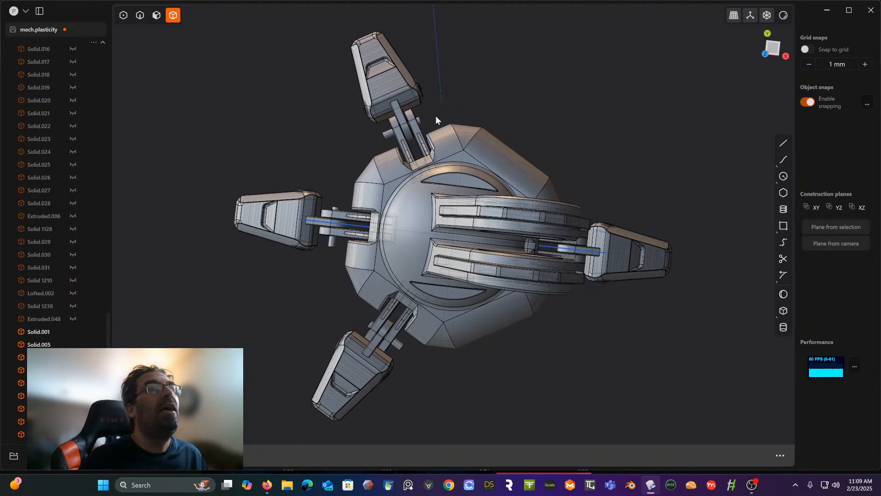
click(778, 52)
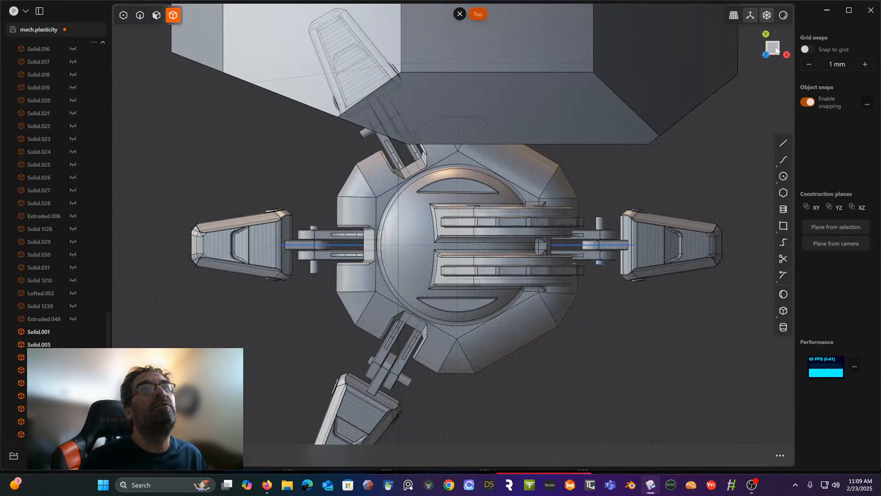
middle_drag(451, 155, 450, 145)
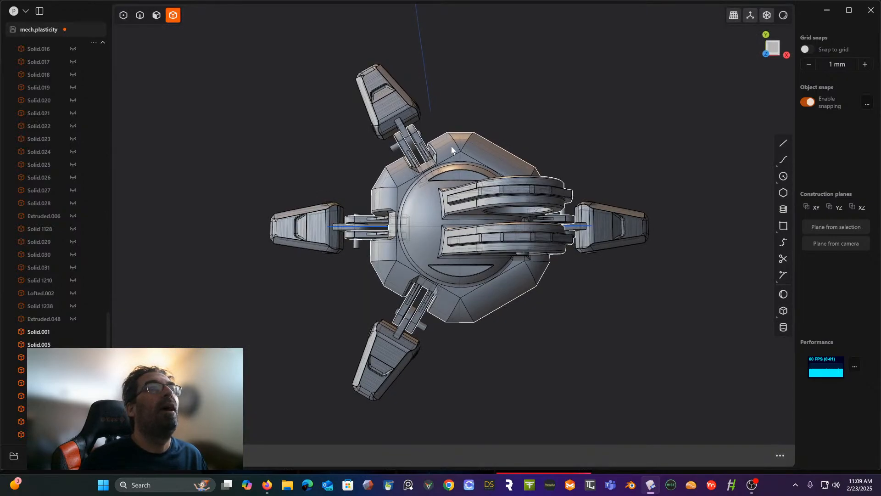
click(773, 44)
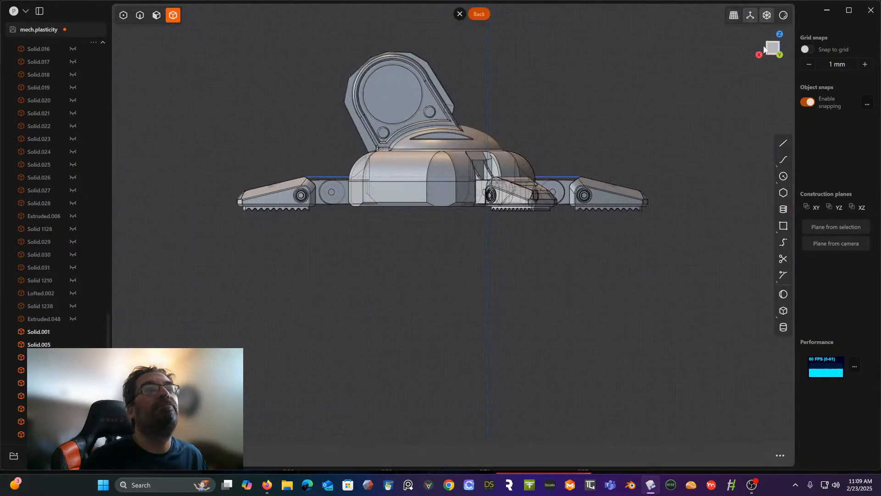
middle_drag(672, 82, 604, 123)
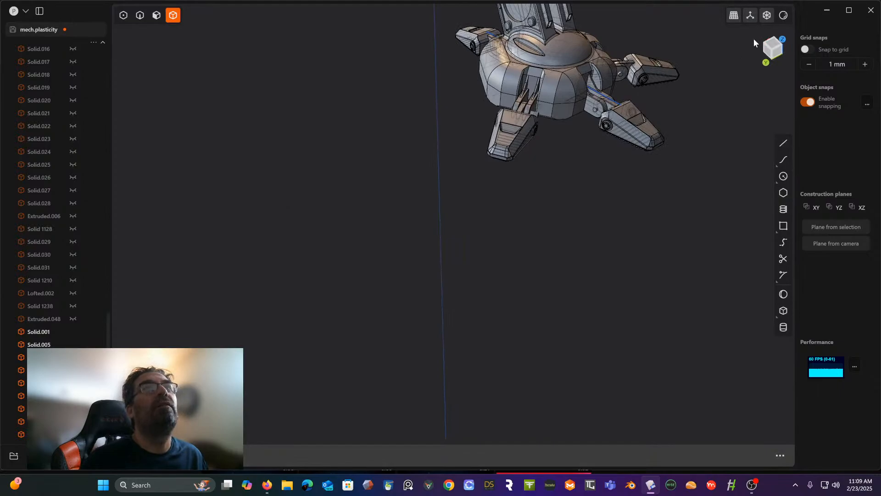
click(775, 46)
shift+middle_drag(560, 151, 225, 204)
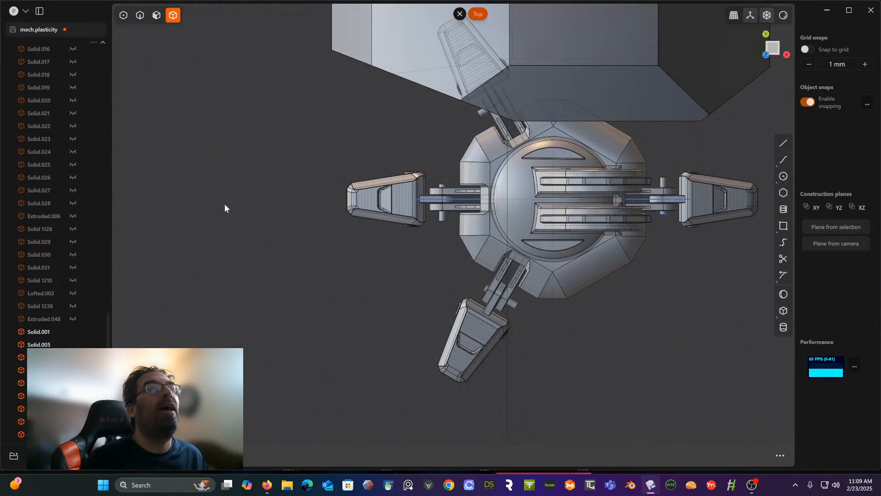
scroll(387, 233, up, 4)
shift+middle_drag(388, 233, 182, 239)
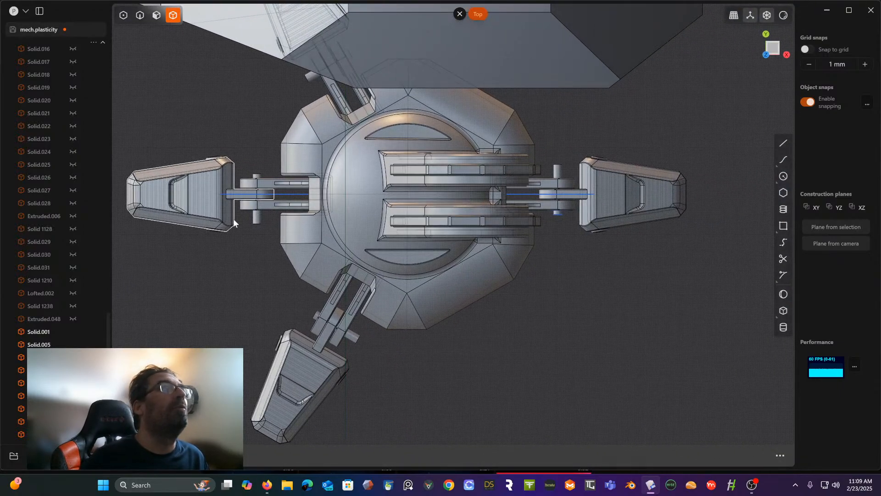
click(309, 79)
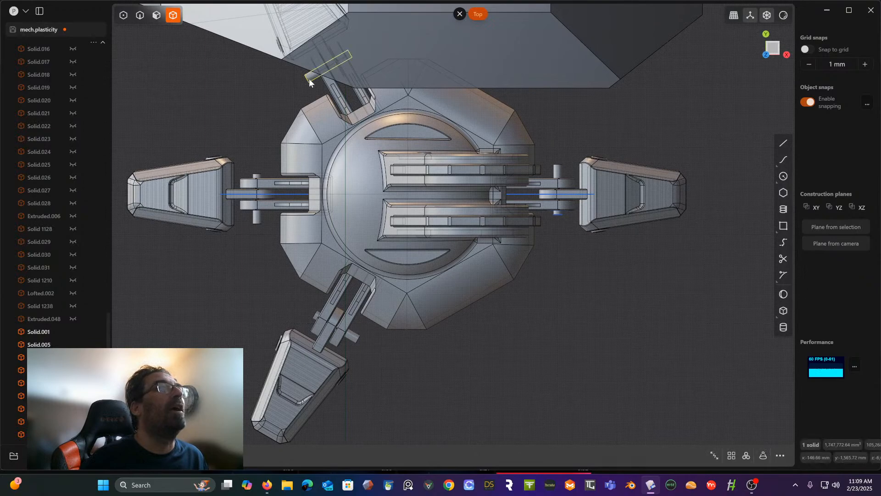
click(256, 220)
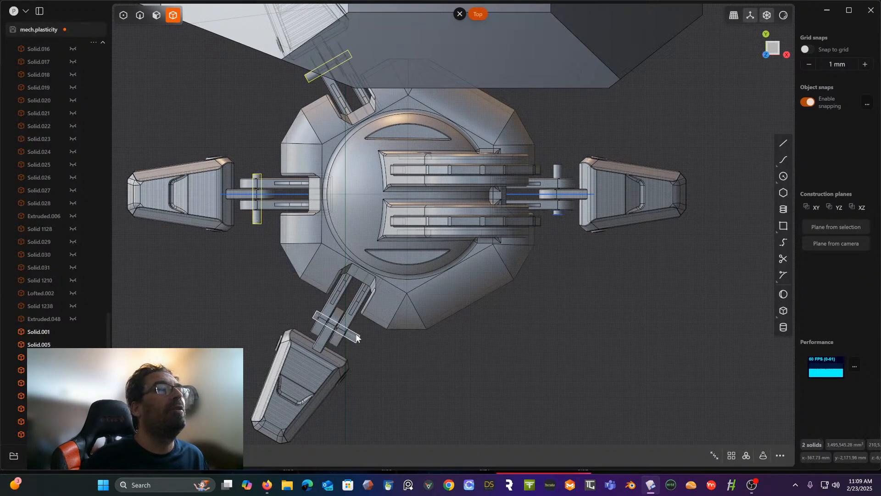
click(559, 171)
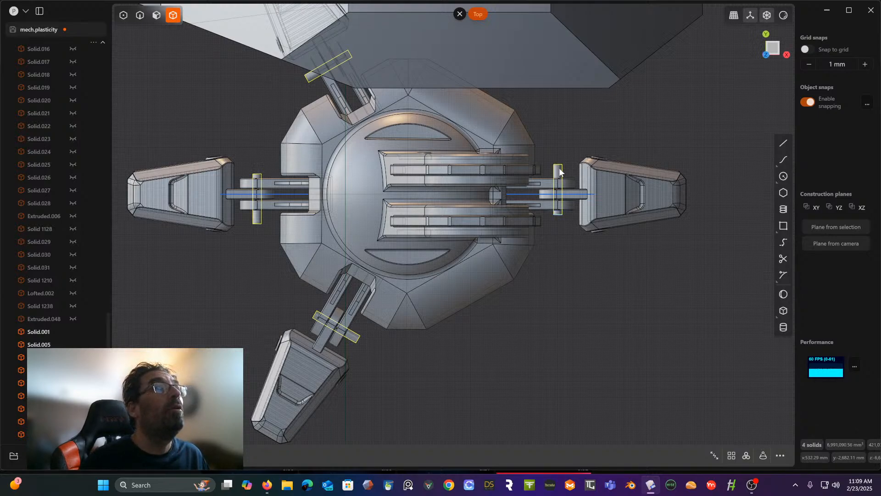
key(g)
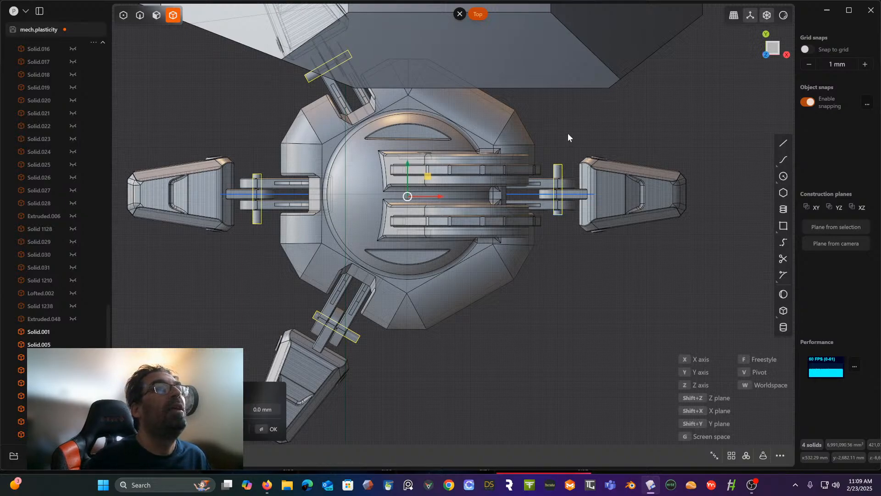
key(Escape)
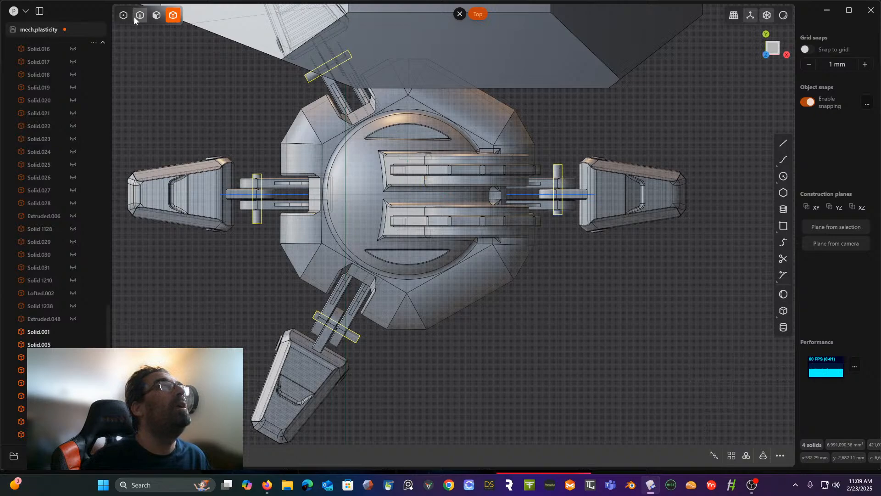
- Remove the large mech body that covers part of the foot in top view
click(200, 178)
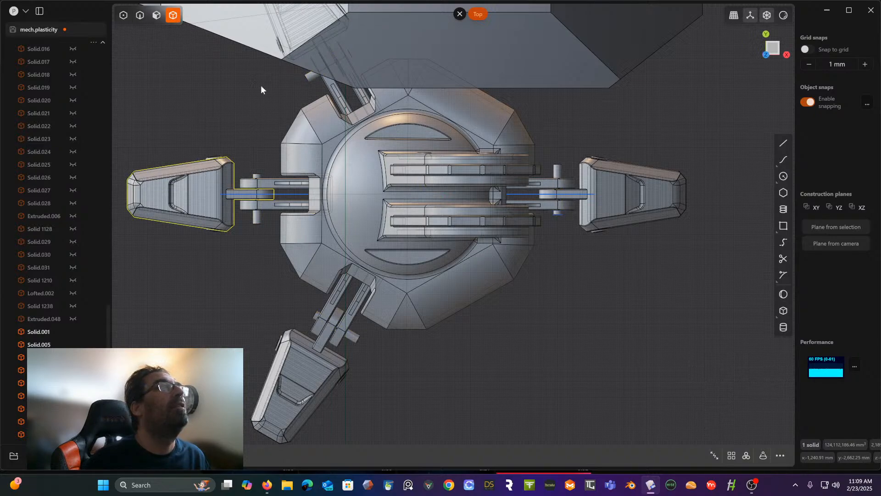
middle_drag(224, 139, 231, 113)
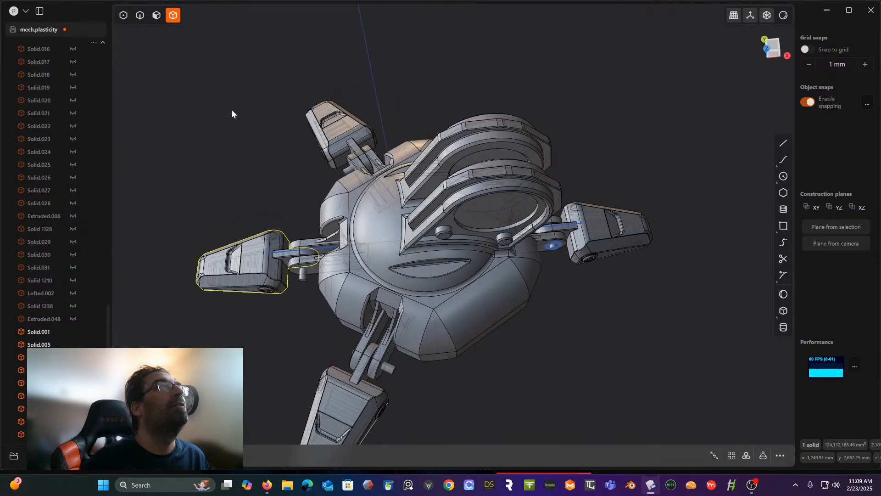
scroll(272, 53, down, 6)
shift+middle_drag(290, 144, 452, 306)
scroll(452, 306, down, 3)
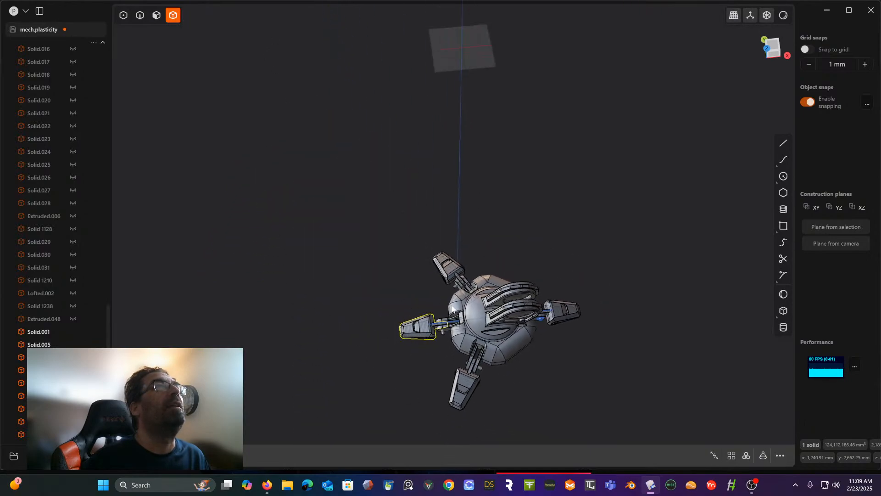
scroll(452, 307, down, 3)
click(487, 98)
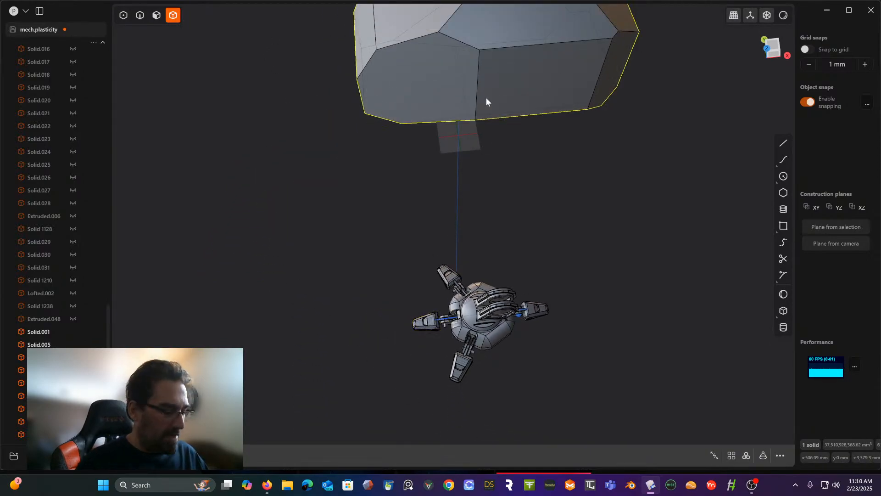
key(Delete)
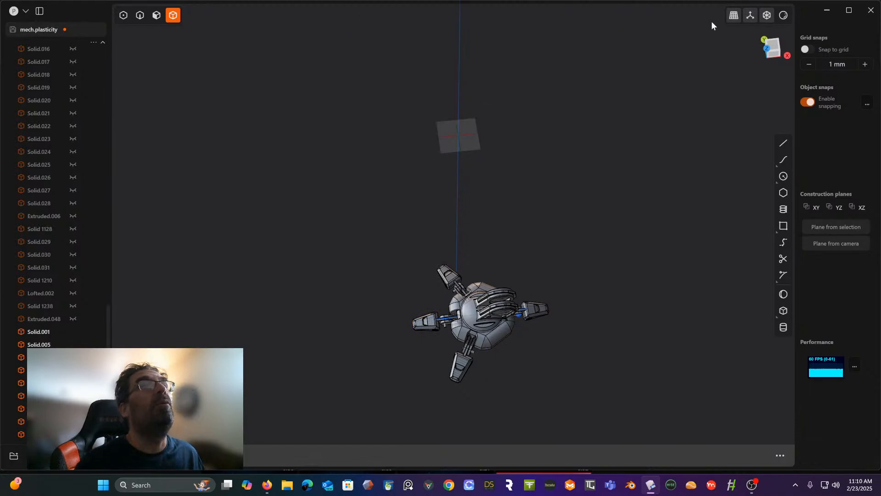
- In top view, subtract the four joint pins from the four toe solids with a Boolean difference, keeping the pins
click(775, 44)
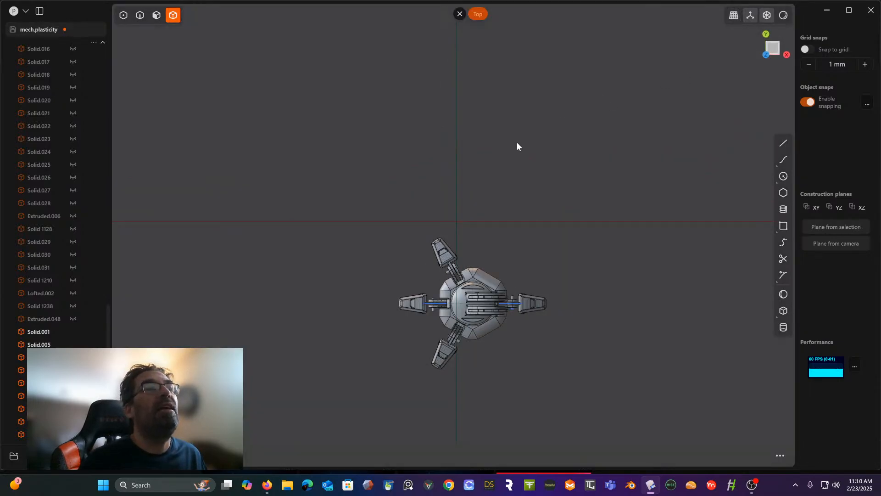
shift+middle_drag(499, 157, 452, 109)
scroll(448, 168, up, 4)
scroll(459, 166, up, 3)
shift+middle_drag(476, 155, 521, 69)
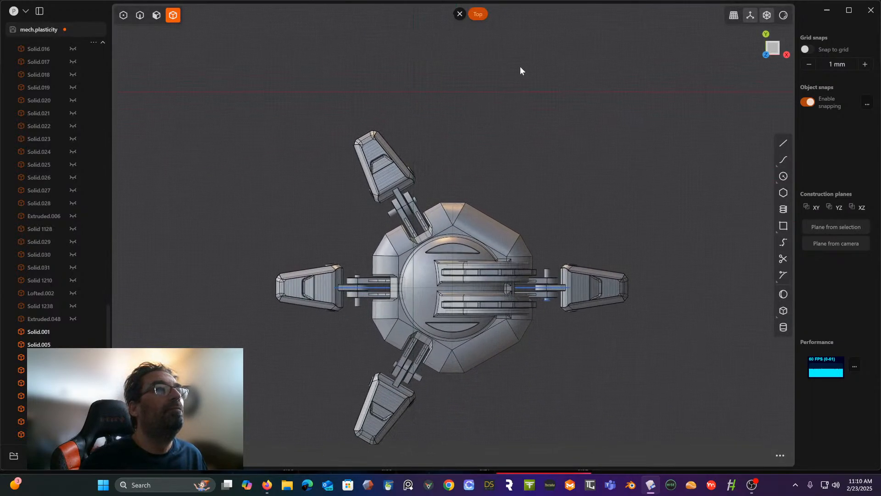
click(377, 161)
shift+click(307, 287)
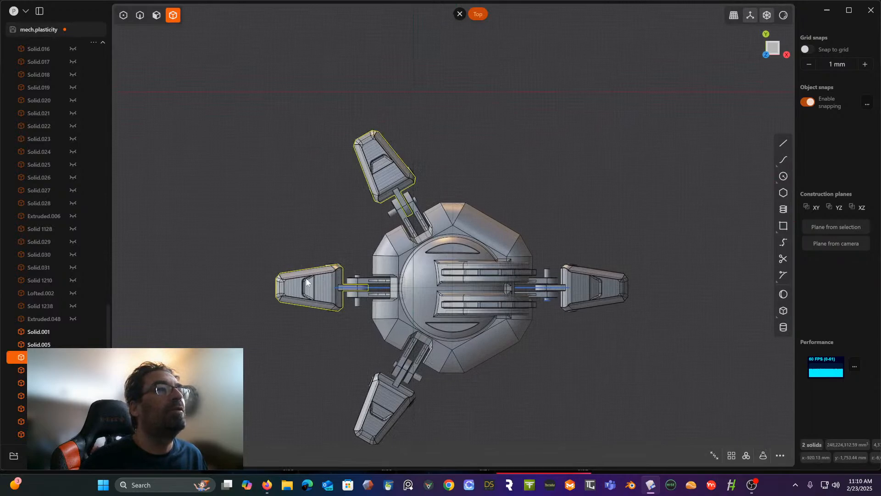
shift+click(383, 409)
shift+click(593, 298)
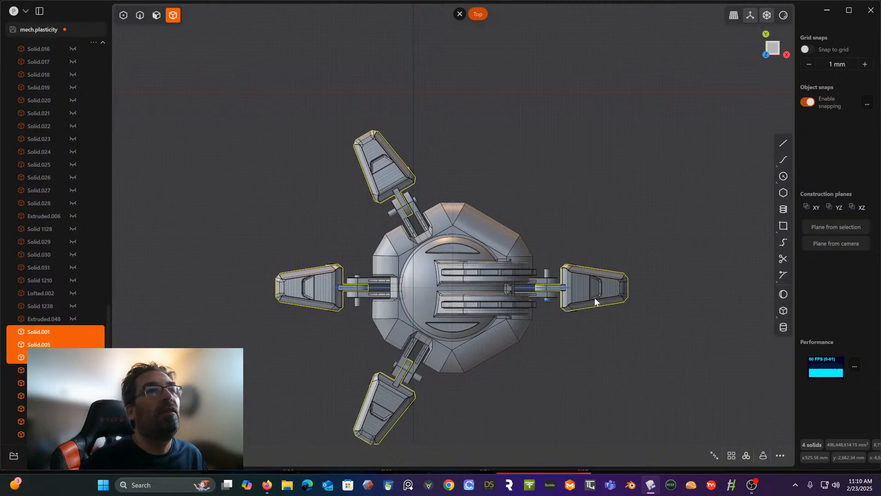
key(q)
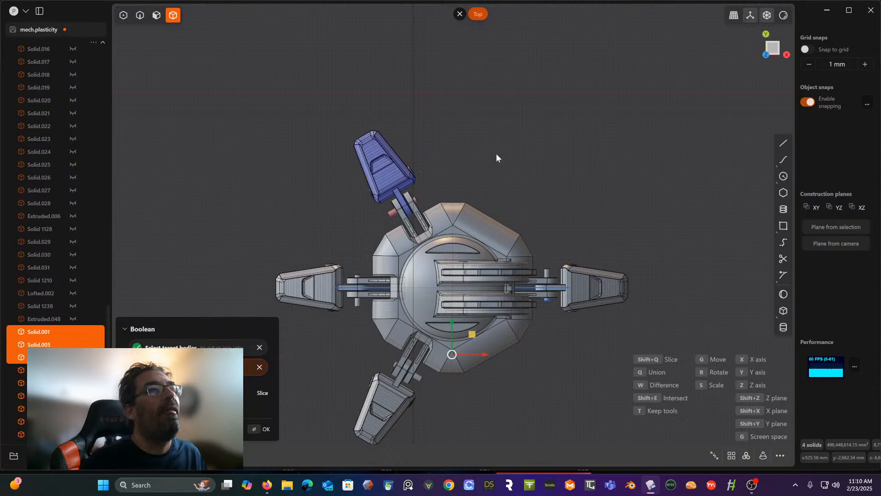
scroll(497, 154, up, 4)
shift+middle_drag(497, 154, 513, 133)
right_click(514, 132)
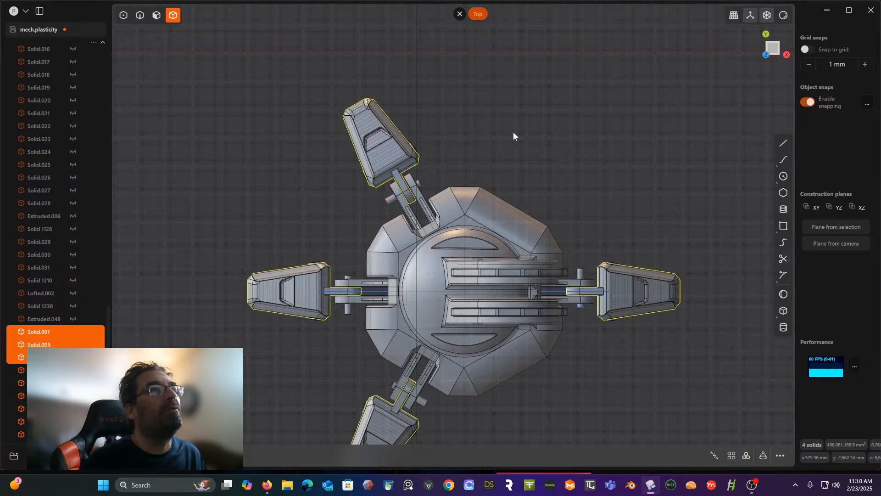
key(Escape)
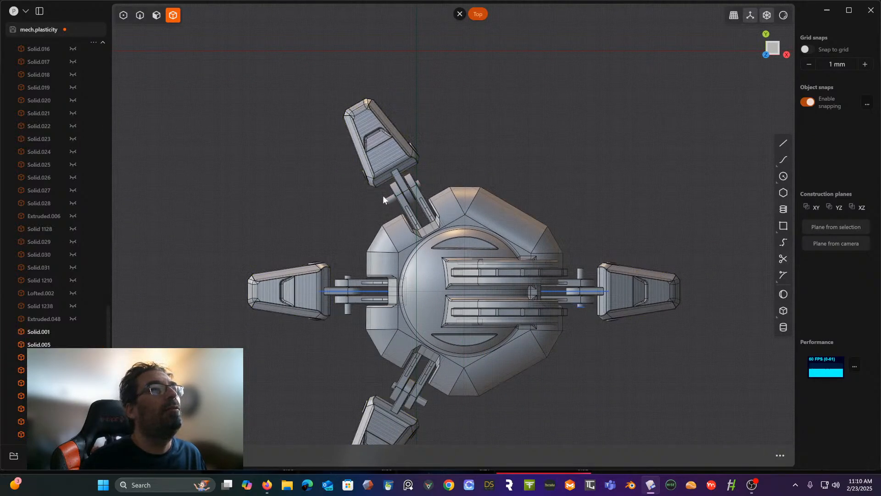
- Temporarily take the joint pin out of the angled toe on the positive Y side to inspect its joint
click(390, 201)
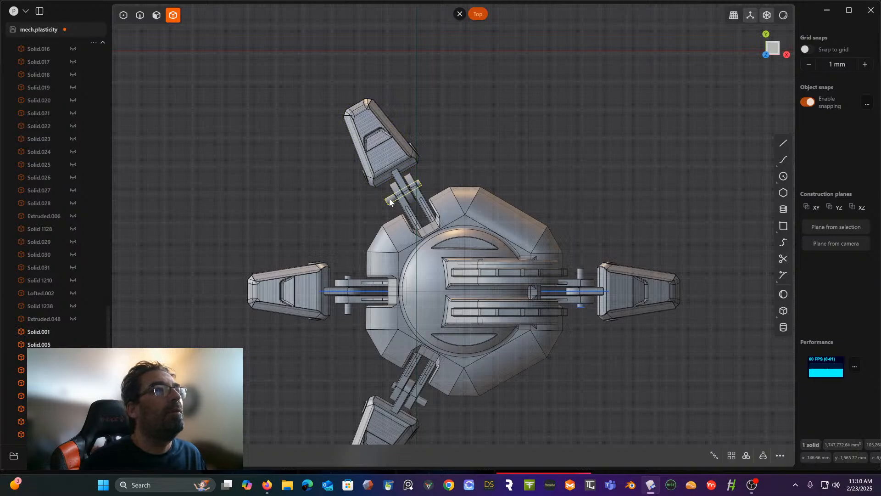
key(Escape)
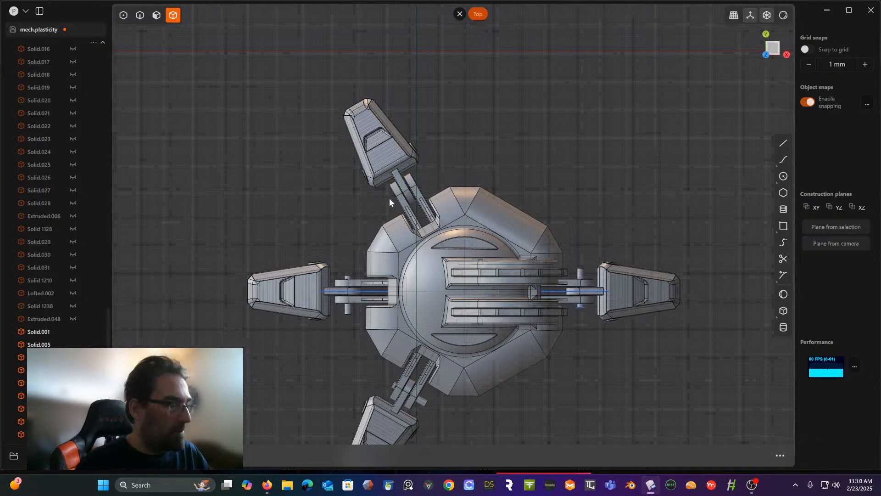
click(389, 197)
middle_drag(389, 198, 354, 192)
- In top view, subtract the joint pin from the toe on the negative X side with a Boolean difference, keeping the pin
click(350, 202)
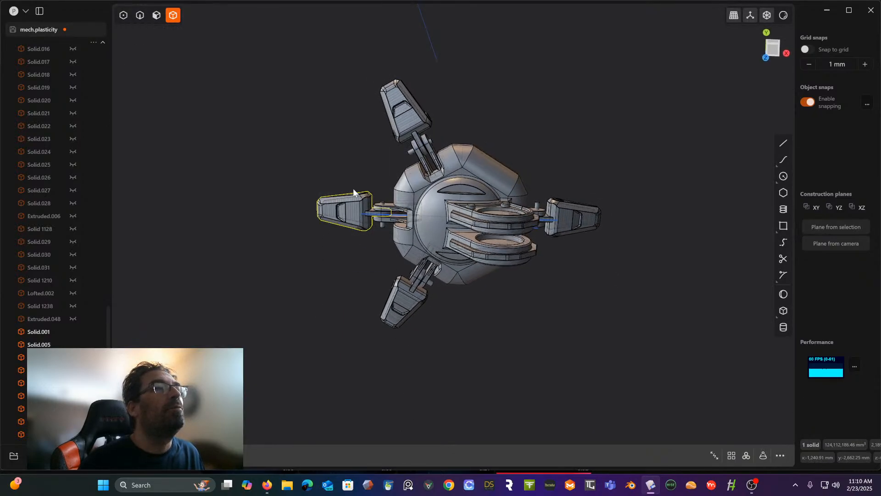
click(772, 52)
scroll(488, 151, up, 3)
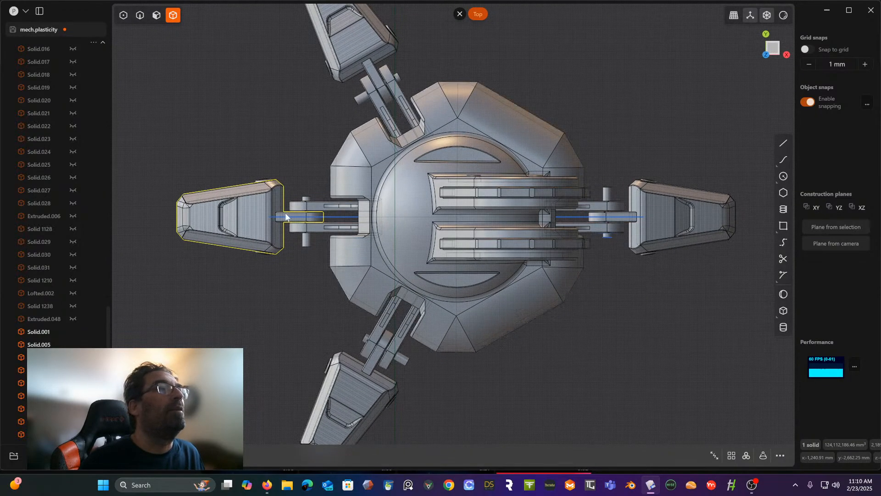
key(q)
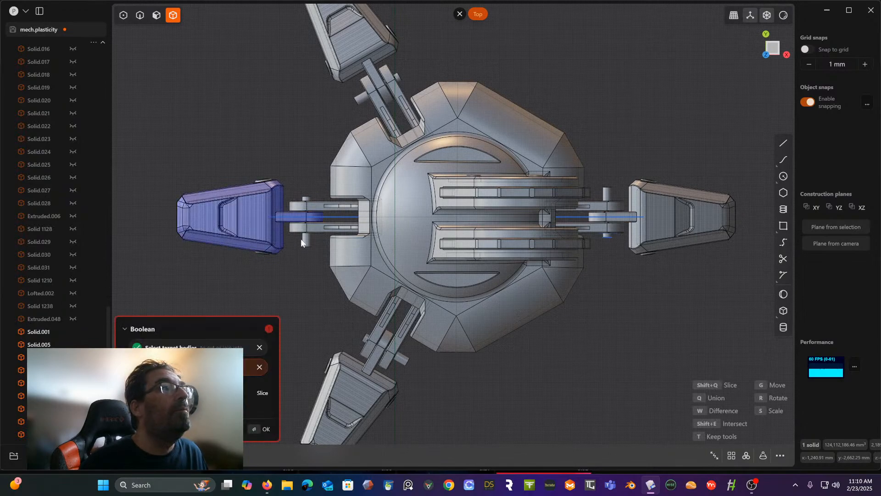
click(306, 238)
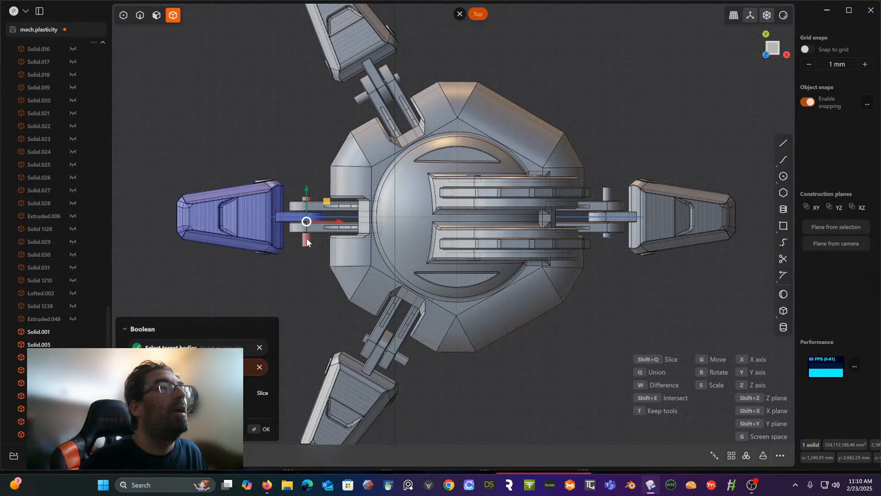
key(Return)
- Subtract the joint pin from the toe on the positive X side with a Boolean difference, keeping the pin
click(657, 202)
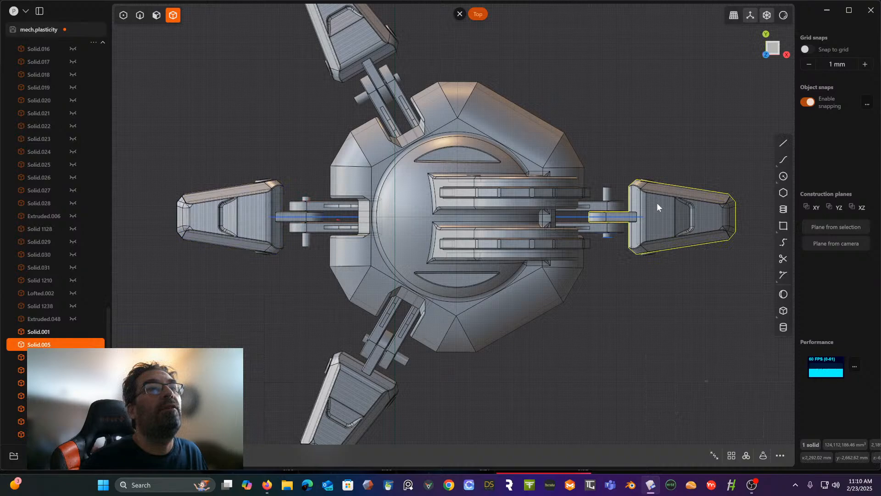
key(q)
click(606, 192)
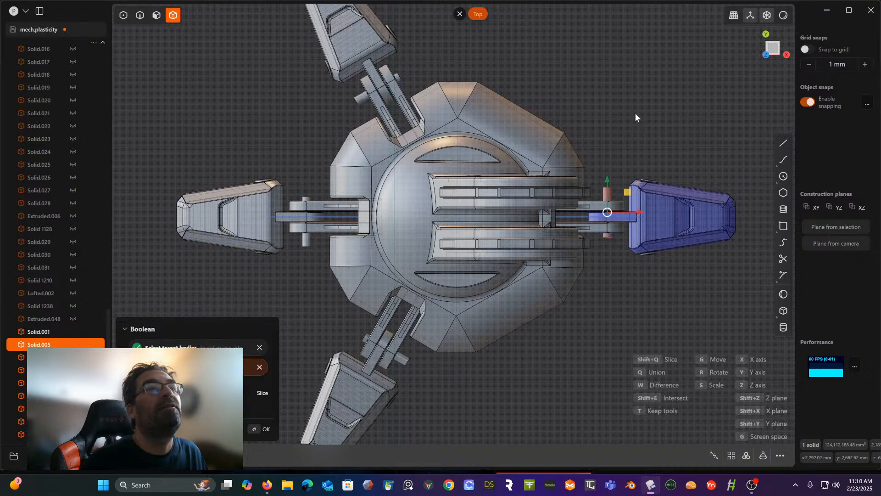
key(Return)
- Subtract the joint pin from the angled toe on the negative Y side with a Boolean difference, keeping the pin
shift+middle_drag(527, 336, 525, 291)
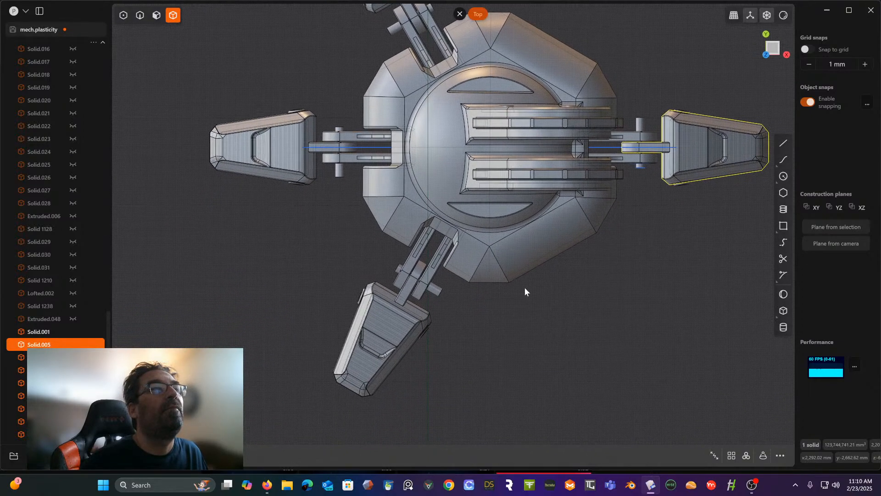
click(387, 337)
key(q)
click(441, 293)
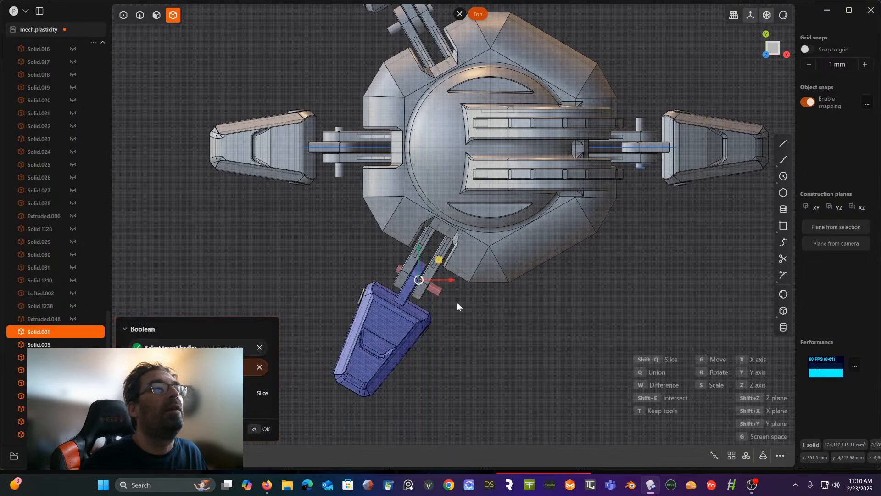
key(Return)
- Subtract all four joint pins from the foot's central body with a Boolean difference, without keeping the pins
click(433, 210)
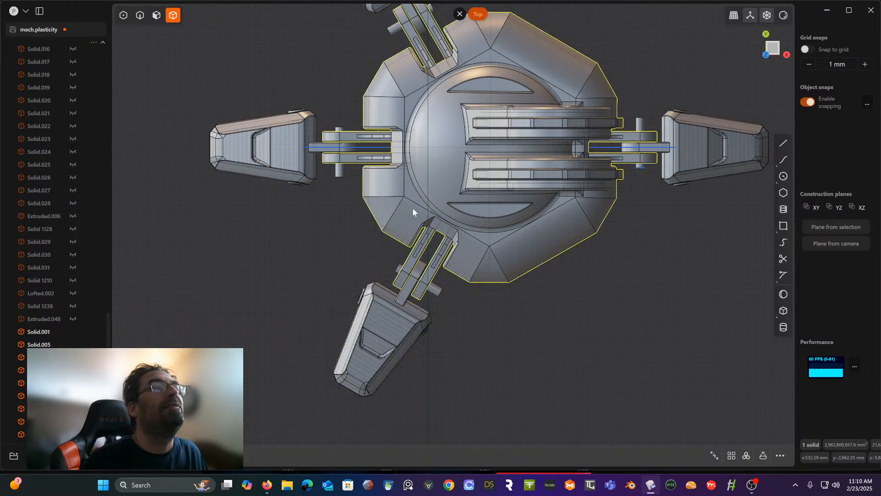
key(q)
click(341, 170)
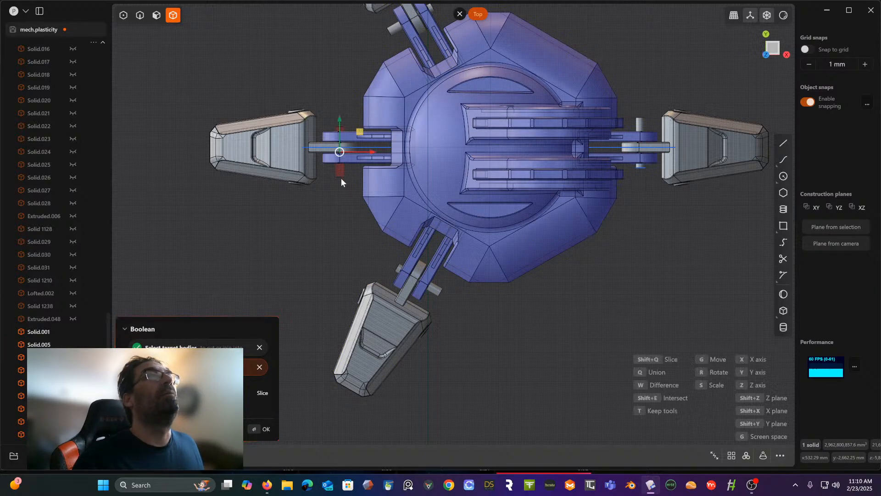
click(393, 26)
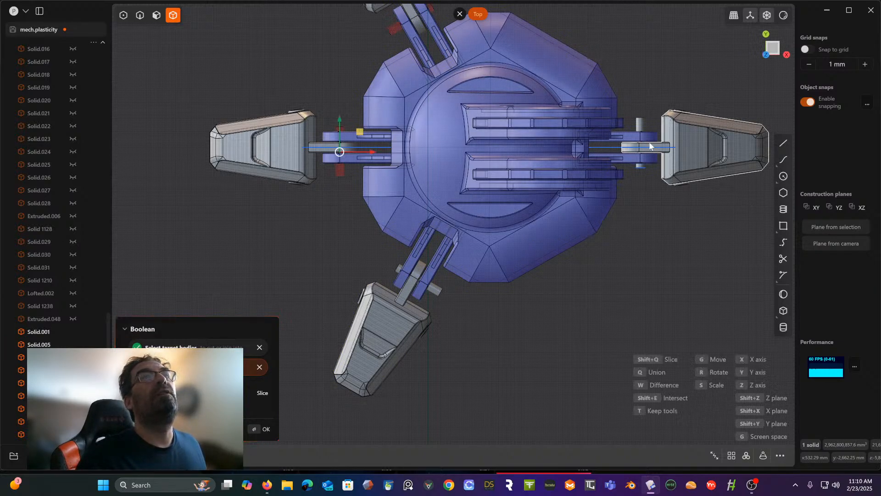
click(640, 132)
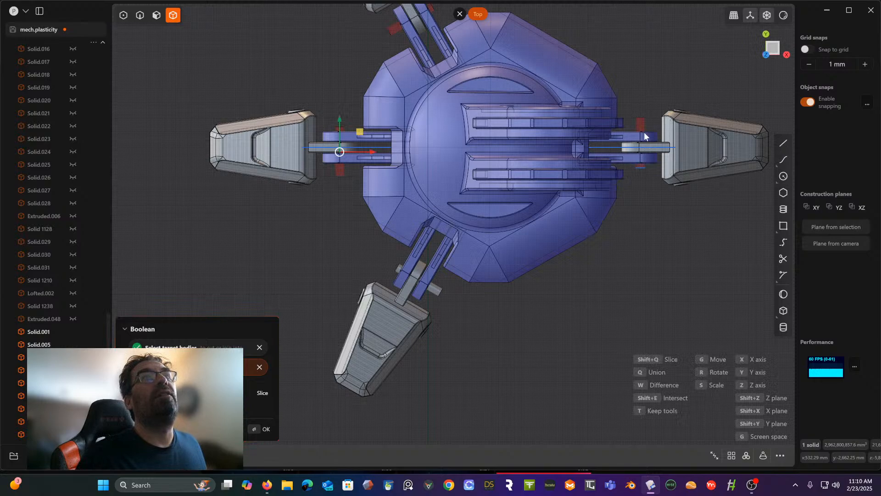
click(438, 287)
key(Return)
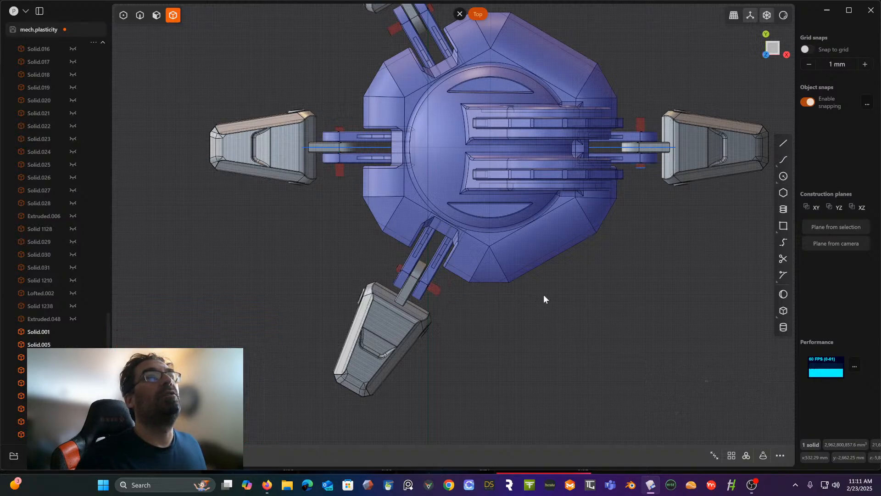
- Examine the pin hole in the toe joint on the positive X side from angled and front views
middle_drag(543, 299, 429, 285)
scroll(573, 355, up, 3)
scroll(580, 355, up, 10)
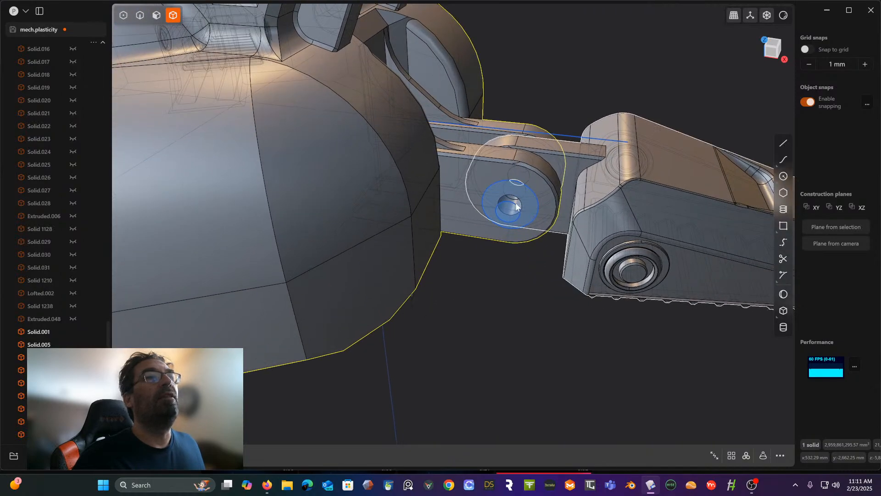
click(773, 48)
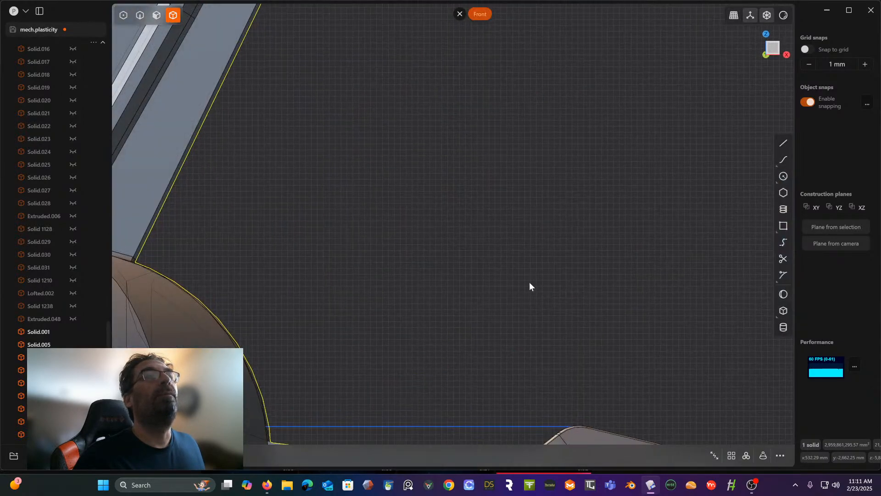
shift+middle_drag(527, 338, 581, 89)
shift+middle_drag(549, 183, 570, 141)
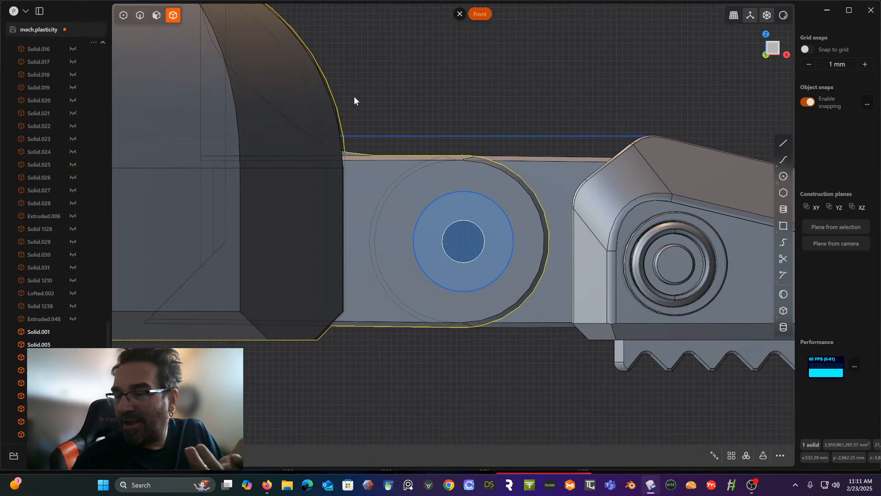
- Try to loft between the small and large circles in front of the toe joint's pin hole
click(140, 15)
middle_drag(511, 176, 481, 219)
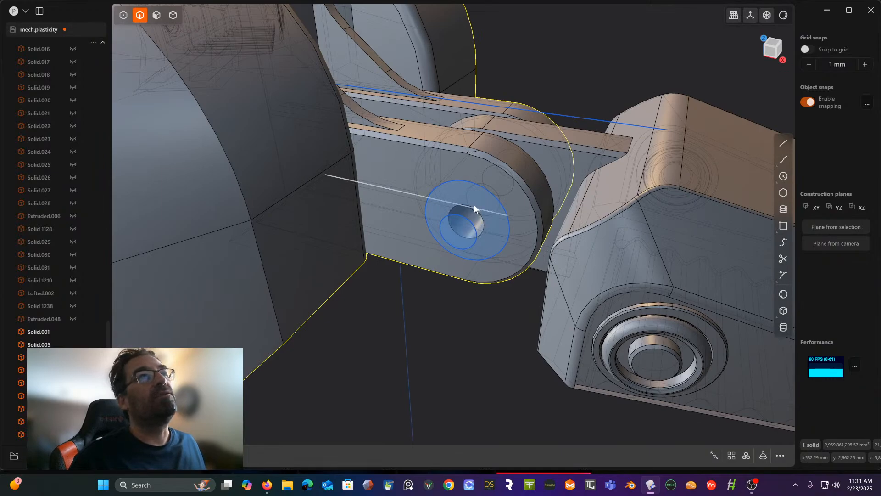
click(474, 226)
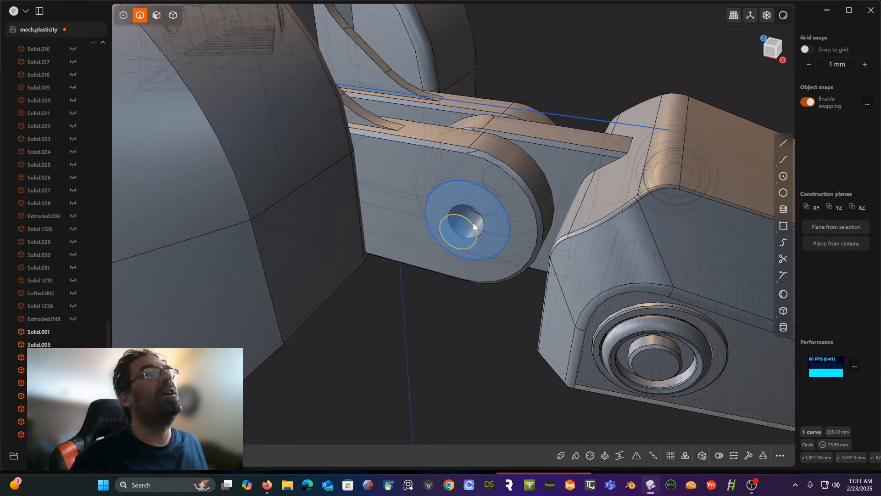
middle_drag(409, 191, 435, 223)
scroll(442, 229, up, 3)
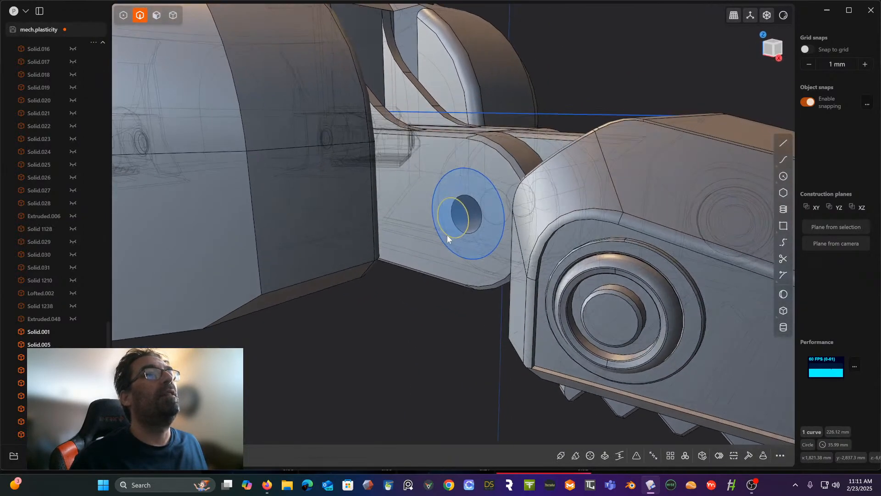
scroll(441, 208, up, 2)
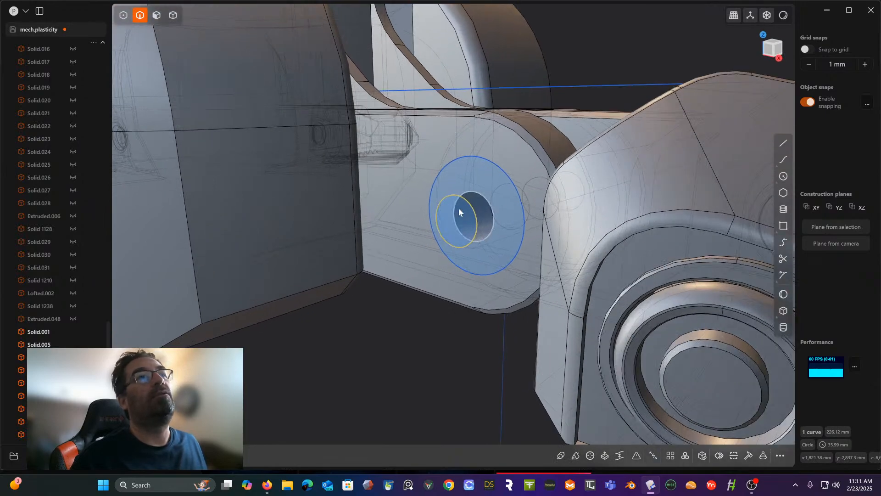
middle_drag(483, 205, 469, 227)
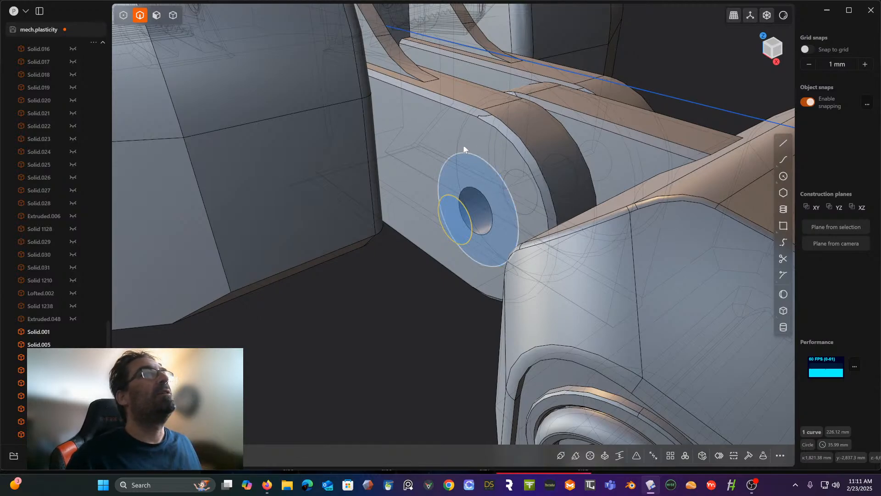
shift+click(473, 154)
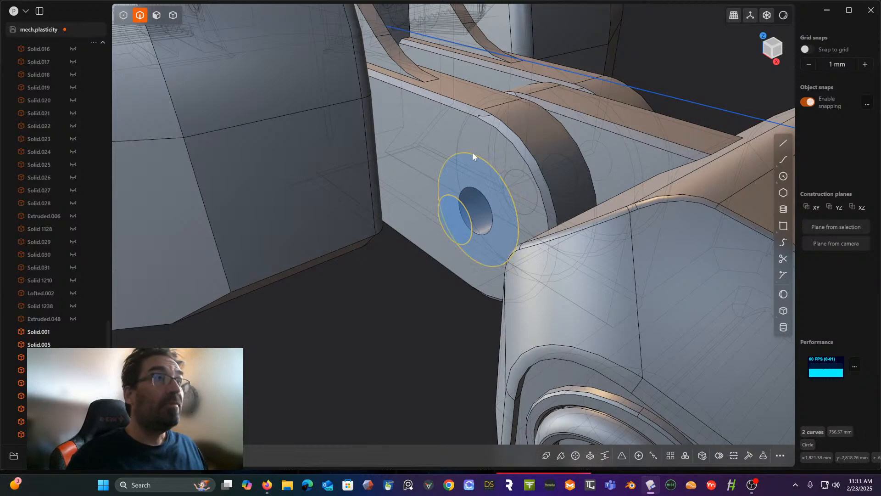
key(l)
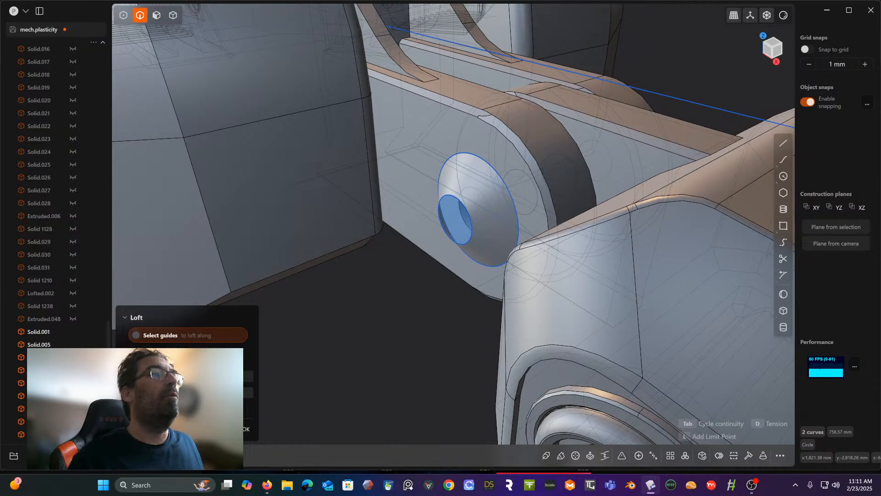
middle_drag(360, 318, 423, 259)
scroll(408, 279, up, 3)
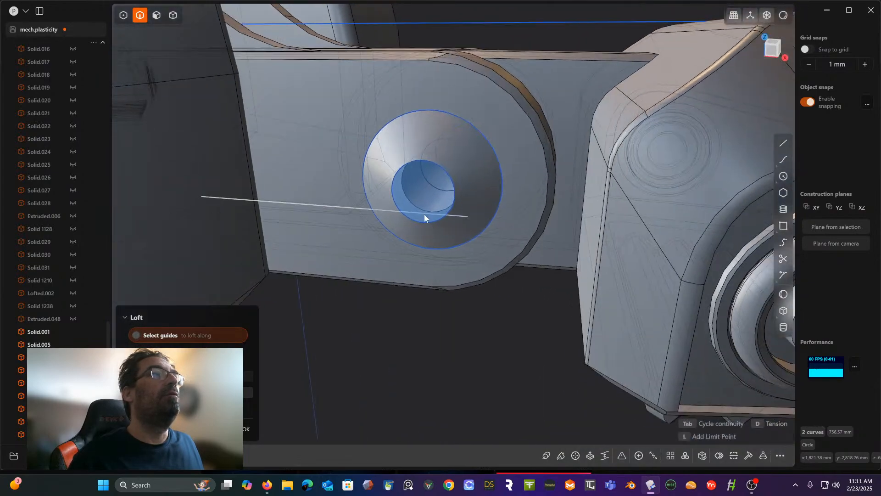
key(Return)
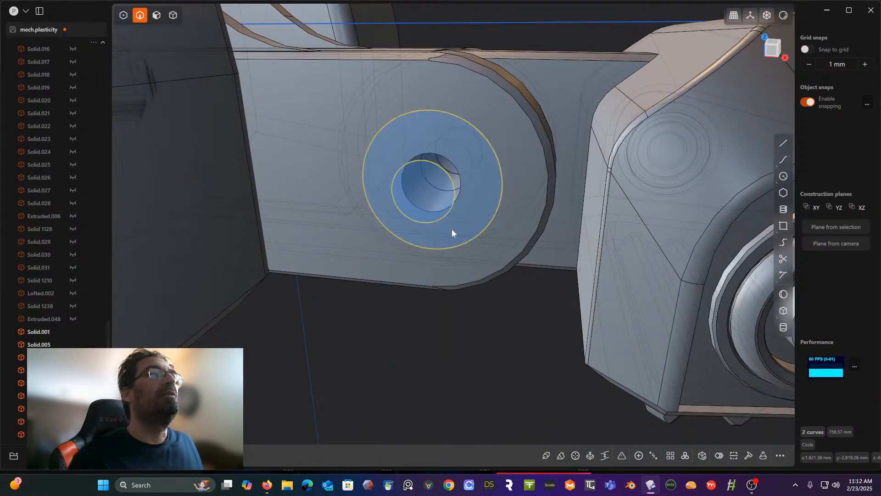
- Deselect both circles and turn off the X-ray display of hidden edges around the toe joint
middle_drag(453, 230, 410, 274)
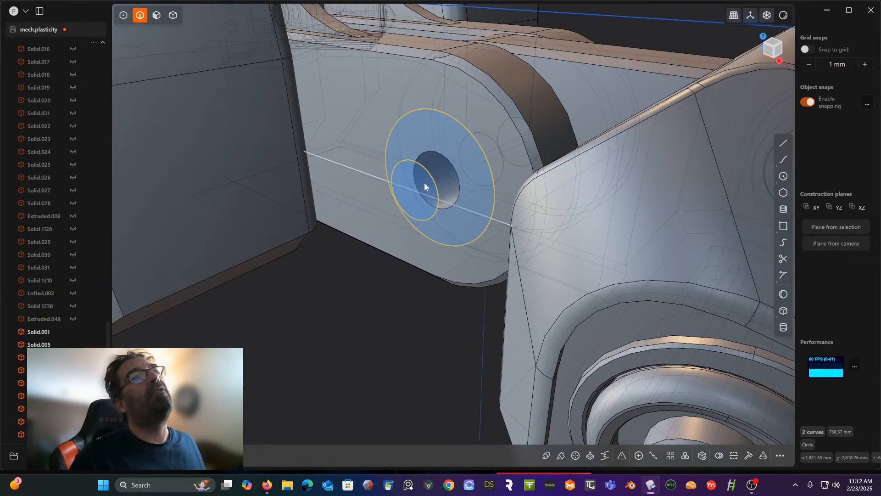
middle_drag(397, 190, 427, 126)
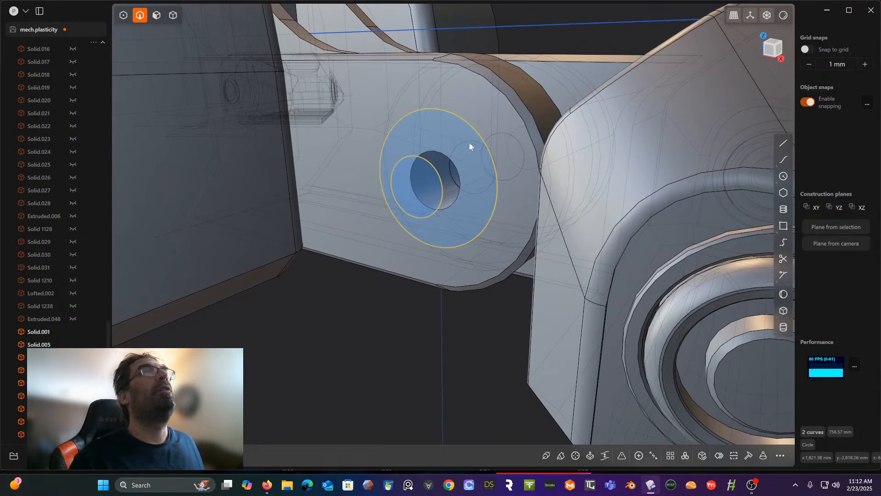
click(430, 315)
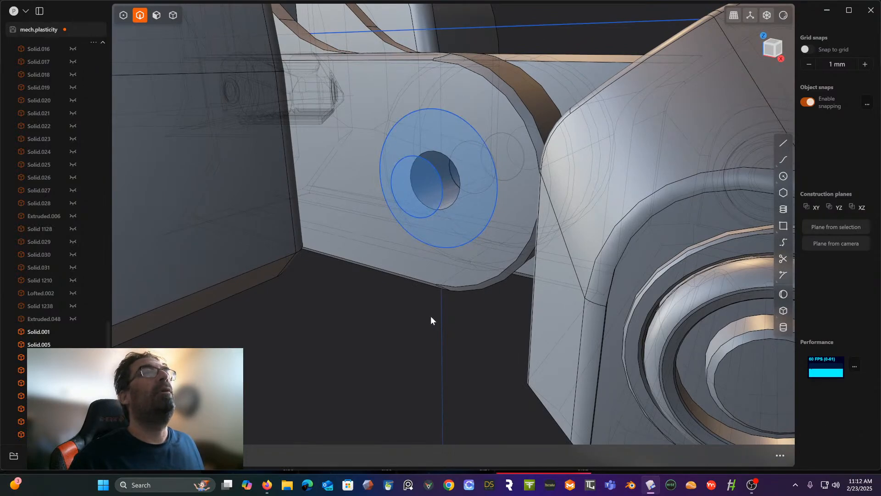
click(767, 15)
scroll(498, 105, up, 2)
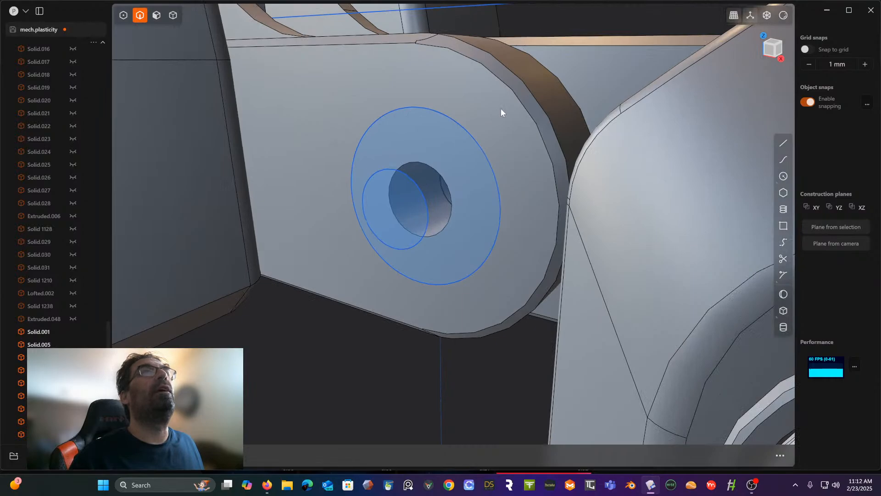
- Duplicate the small circle and move the copy about 25 mm along Y, between the small and large circles
click(409, 183)
key(g)
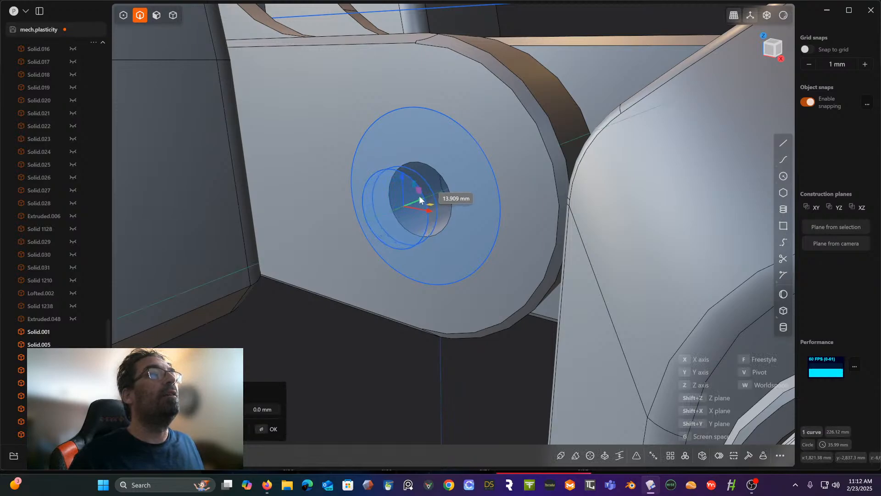
middle_drag(426, 181, 408, 198)
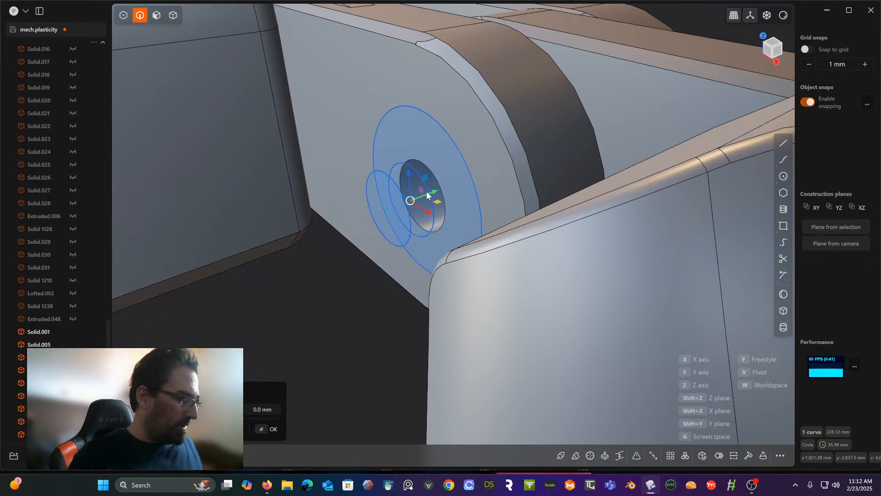
- Scale the middle circle up by about 2.15 and shift it about 7 mm along Y toward the small circle
key(s)
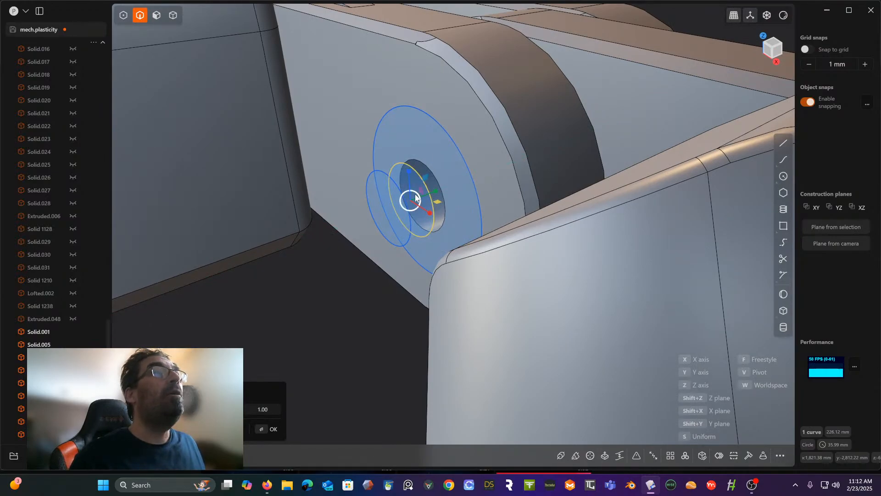
drag(419, 201, 426, 200)
click(778, 43)
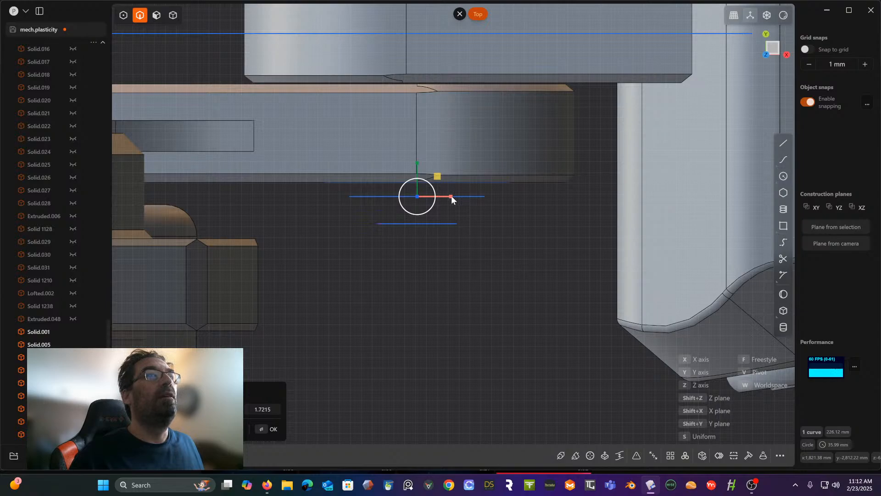
drag(434, 208, 438, 210)
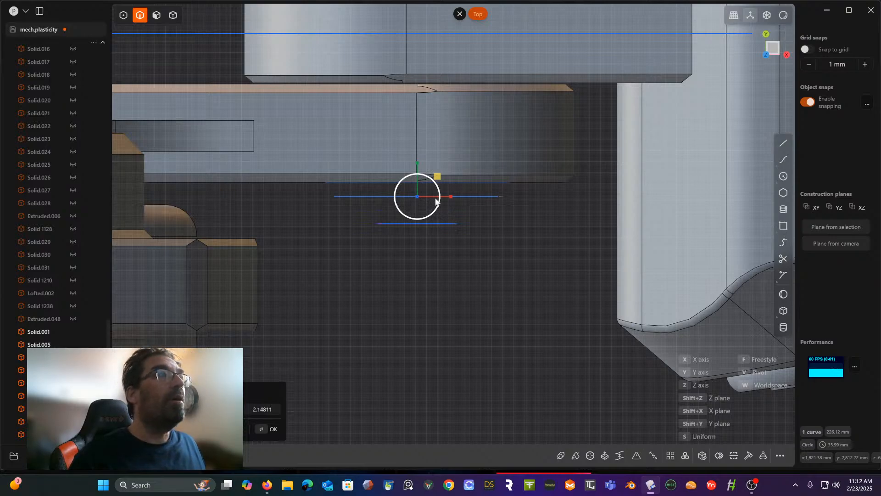
key(g)
drag(416, 164, 415, 171)
right_click(524, 253)
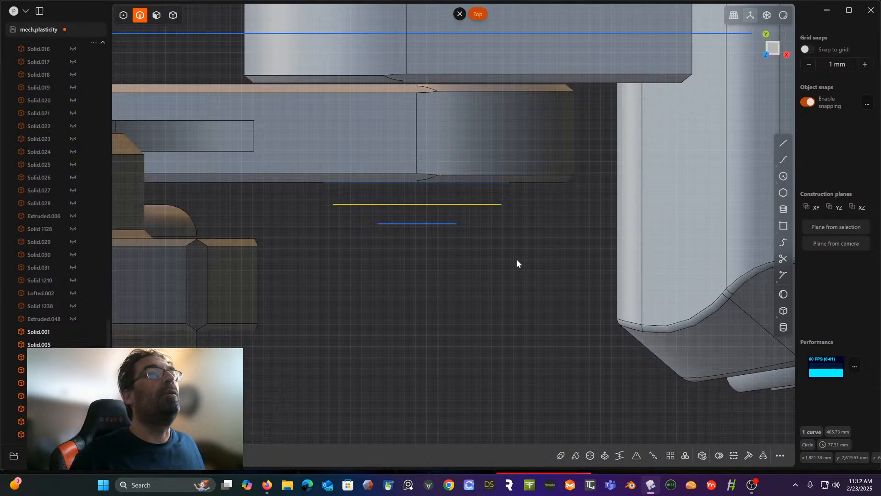
- Loft through the large, middle and small circles to form a rounded cap over the toe joint's pin hole
middle_drag(517, 259, 488, 205)
scroll(502, 208, up, 2)
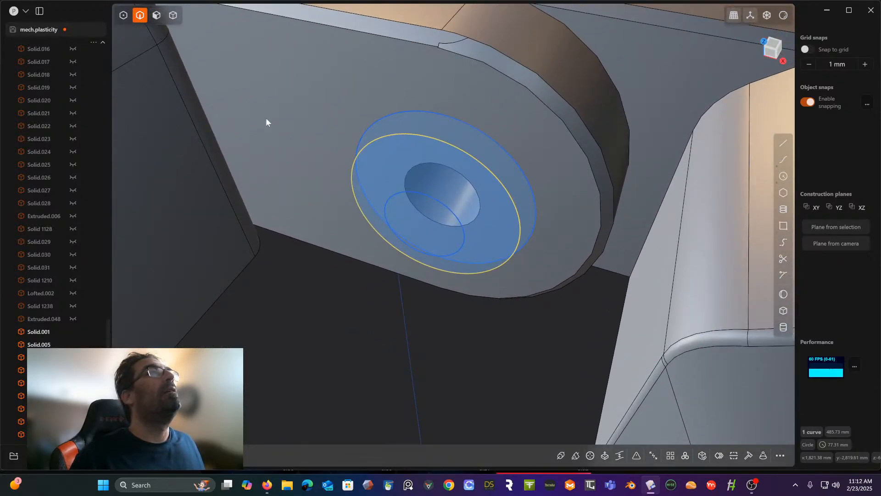
click(425, 112)
click(419, 133)
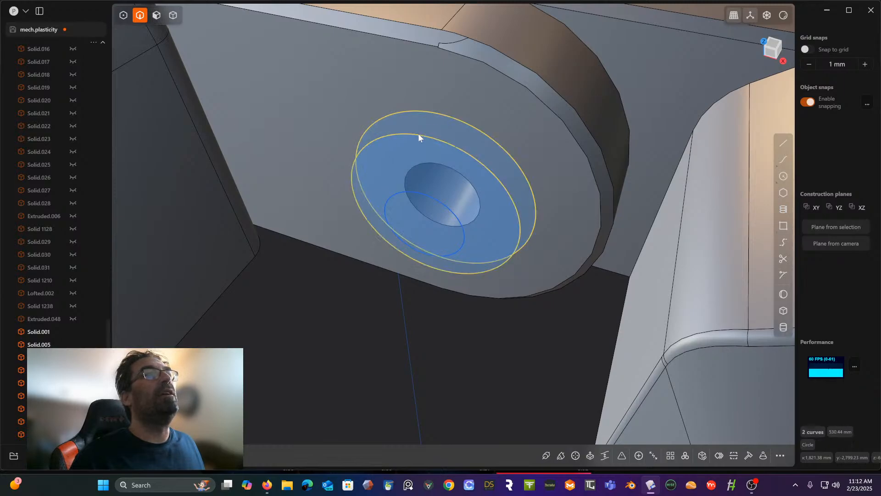
click(412, 192)
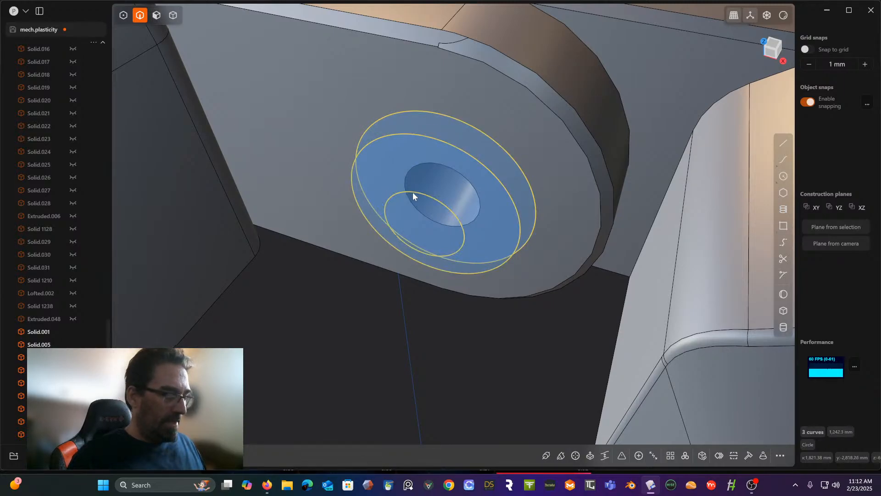
key(l)
right_click(381, 309)
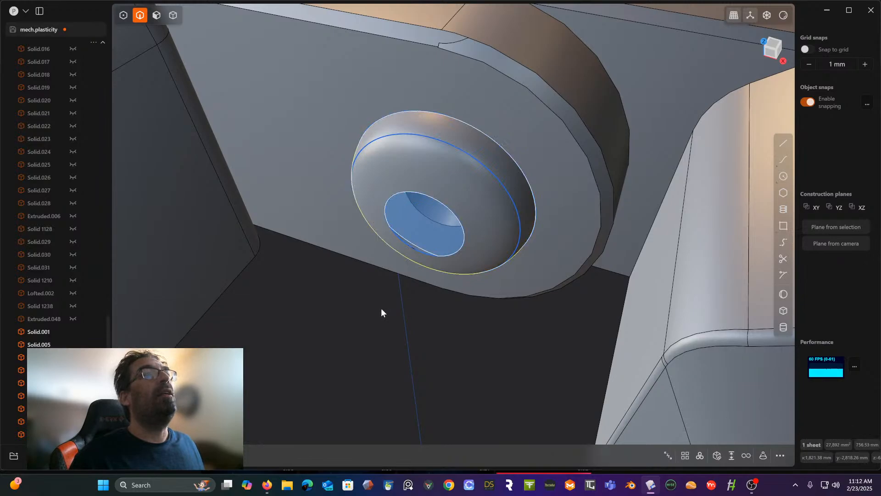
- Patch the open ends of the lofted cap sheet to make it a closed solid
middle_drag(380, 312, 377, 271)
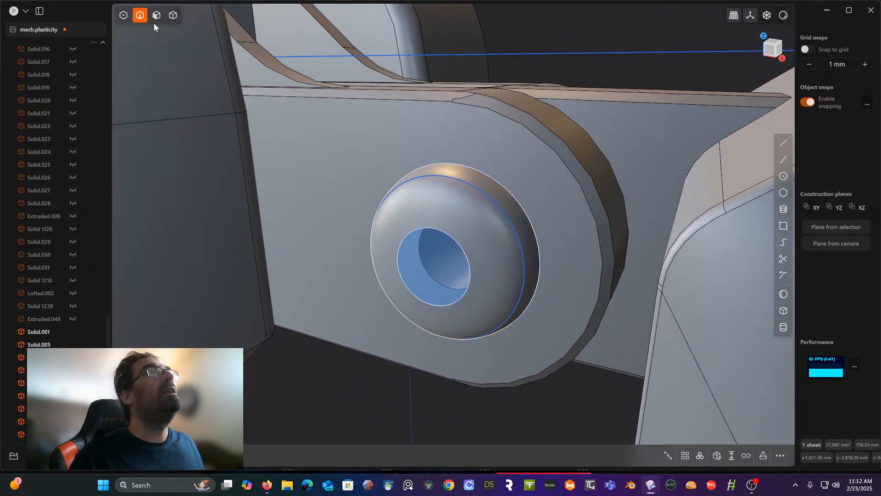
click(172, 15)
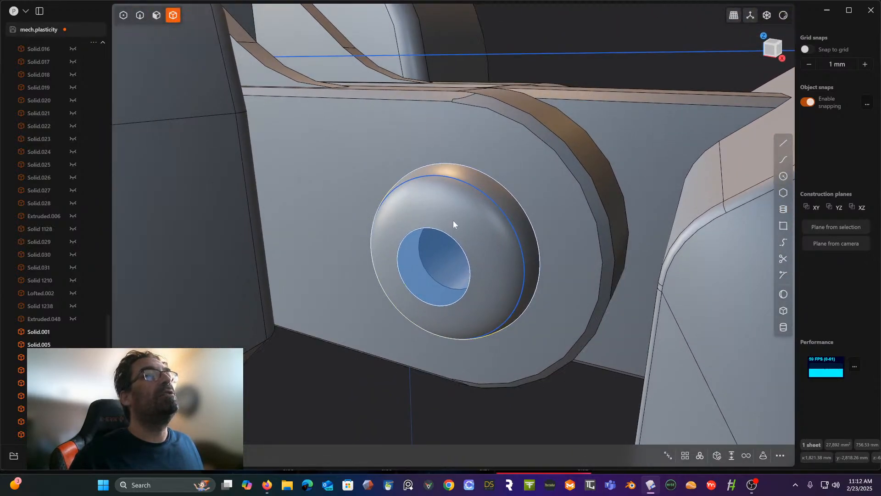
click(719, 455)
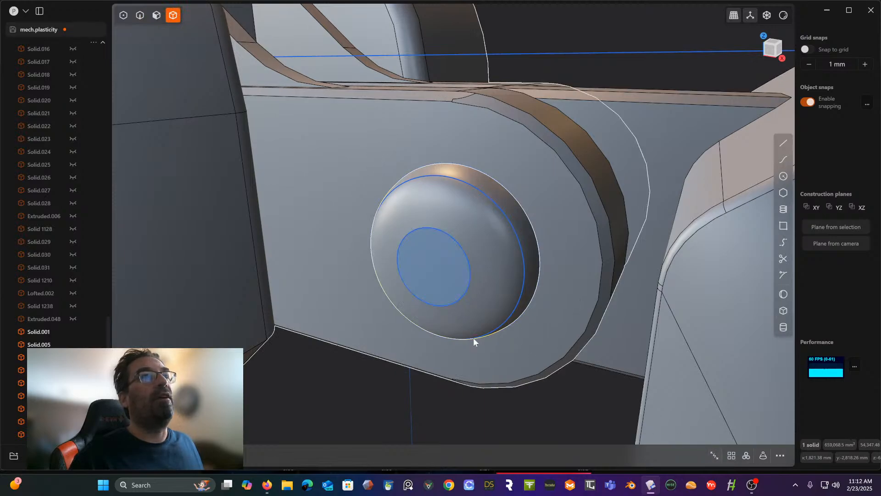
click(375, 376)
middle_drag(373, 385, 334, 382)
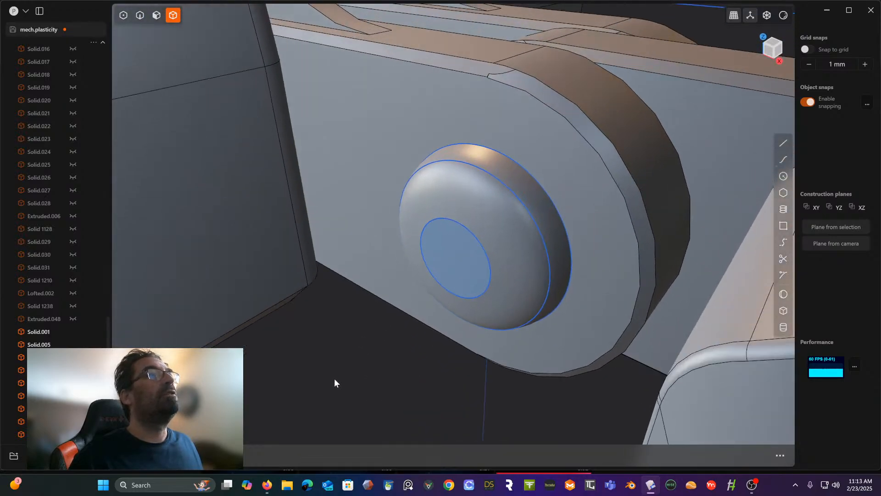
- Delete the three construction circles used for the lofted cap
scroll(59, 331, down, 3)
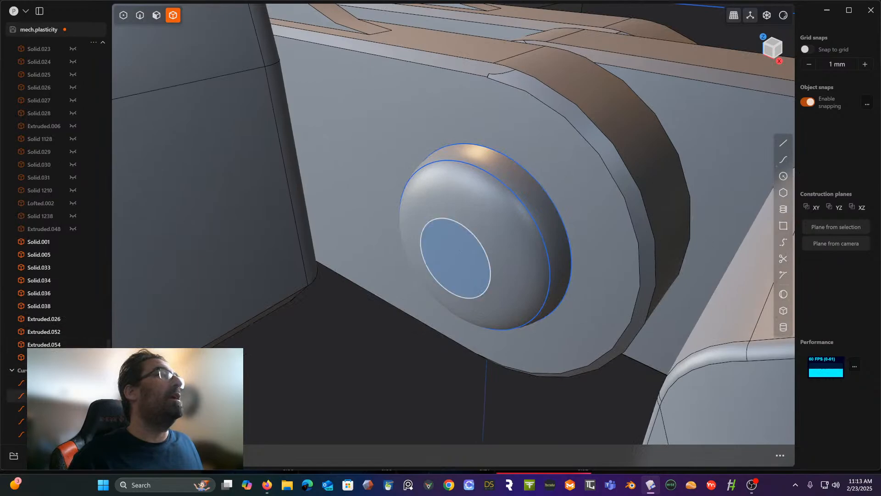
click(21, 382)
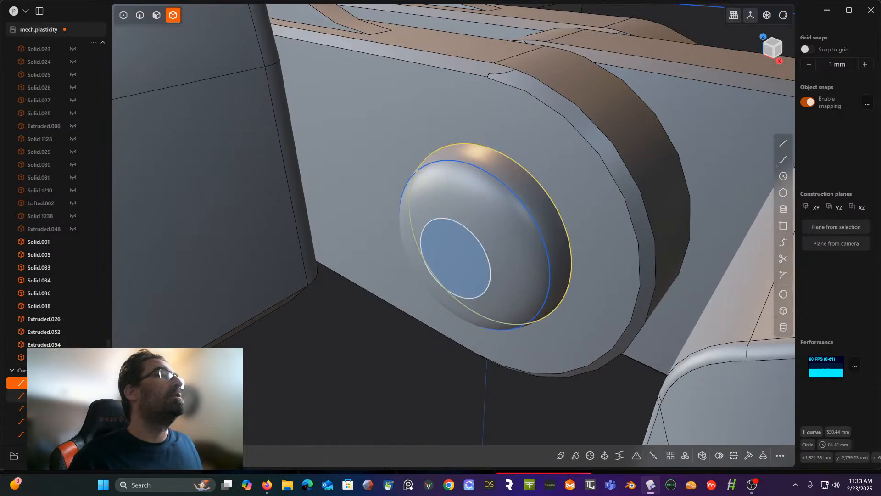
shift+click(56, 396)
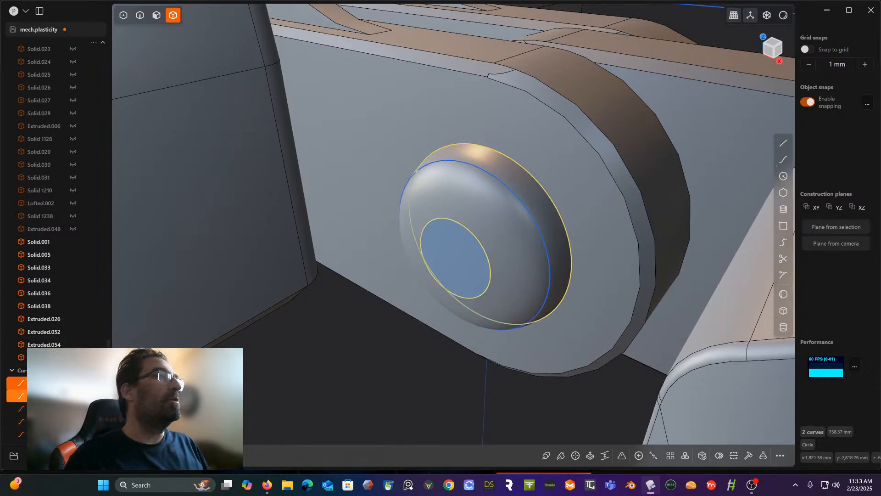
key(Delete)
click(55, 434)
key(Delete)
scroll(266, 306, down, 3)
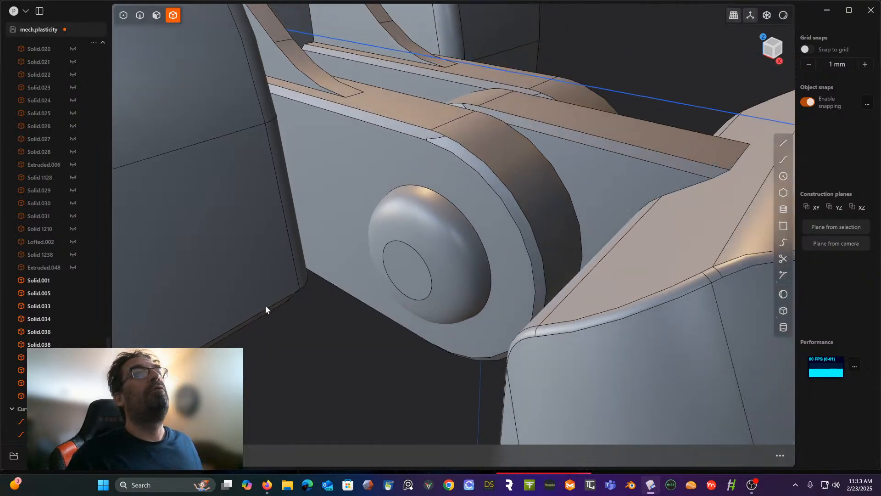
- Apply the Fillet tool to the three edges around the cap's base where it meets the toe joint
middle_drag(265, 305, 308, 329)
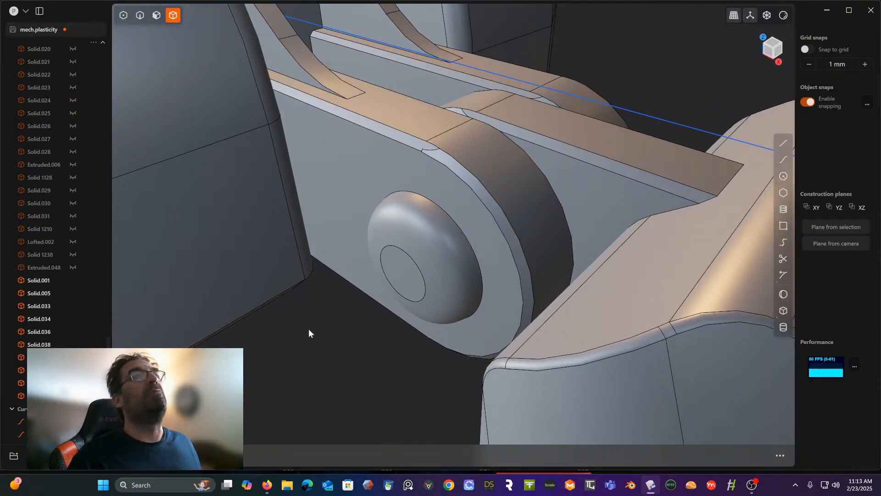
click(464, 234)
scroll(472, 229, up, 2)
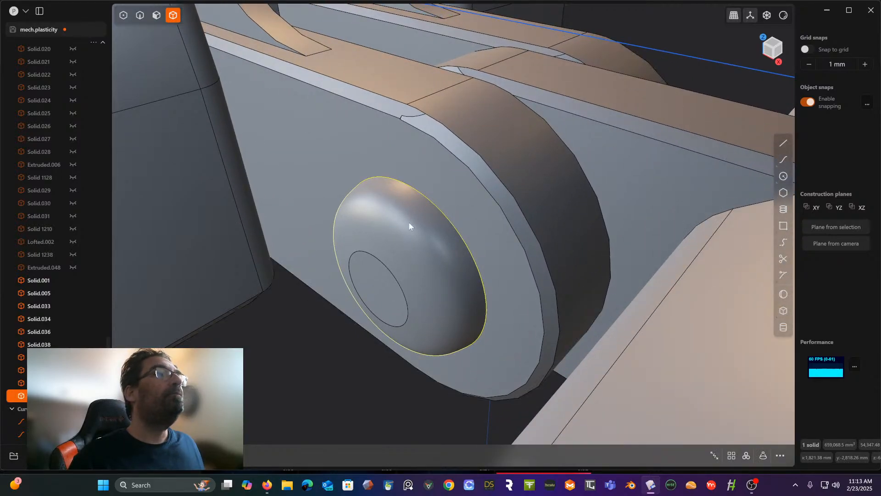
middle_drag(408, 222, 448, 200)
click(141, 17)
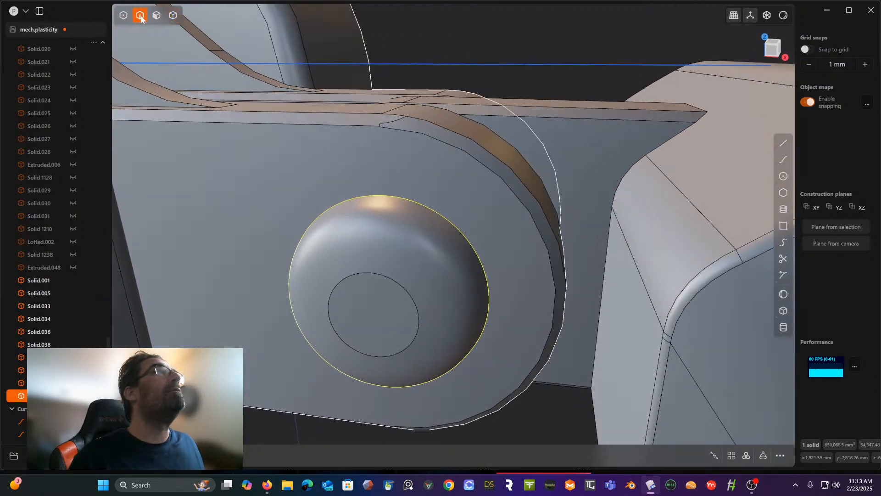
middle_drag(161, 117, 293, 216)
click(344, 235)
key(f)
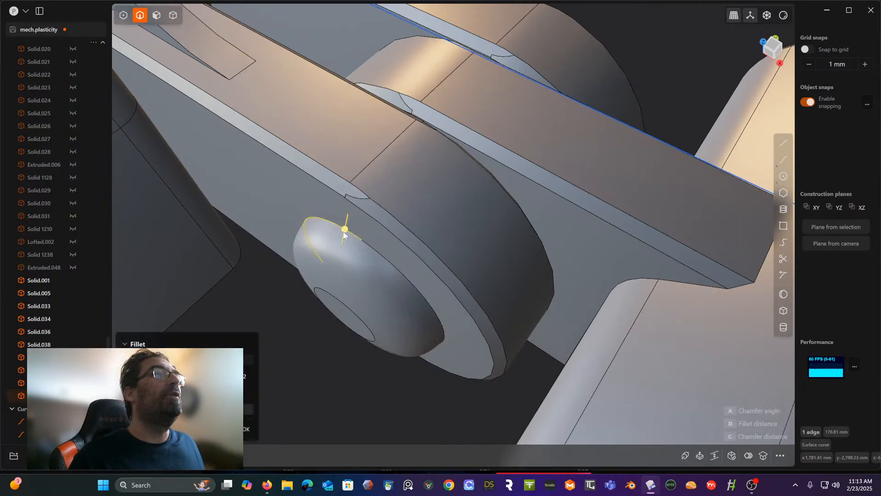
click(374, 250)
middle_drag(375, 249, 443, 241)
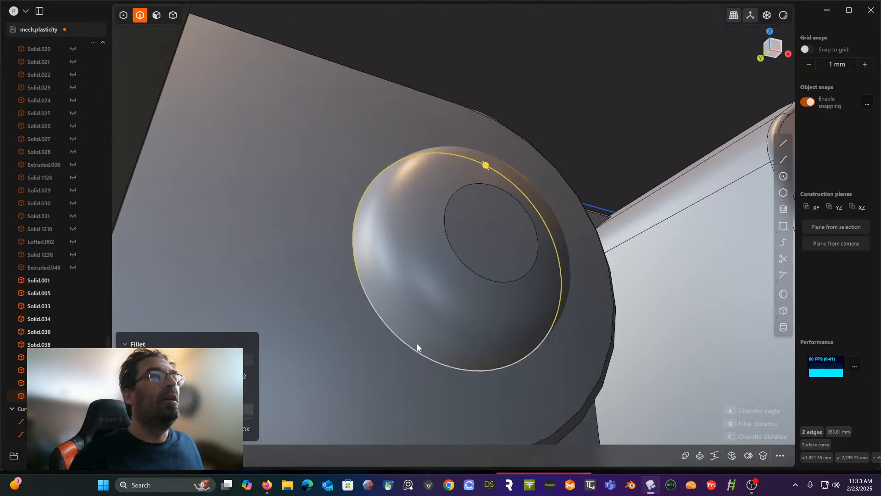
click(412, 347)
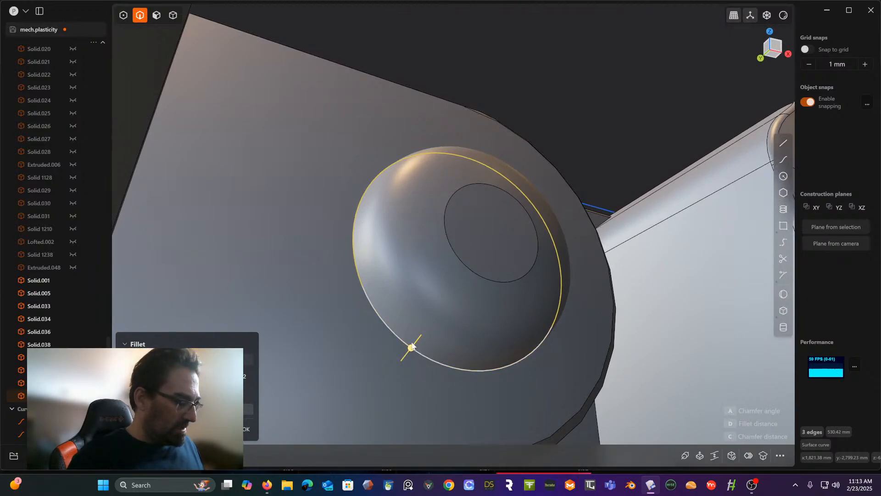
middle_drag(443, 256, 436, 273)
scroll(436, 272, up, 1)
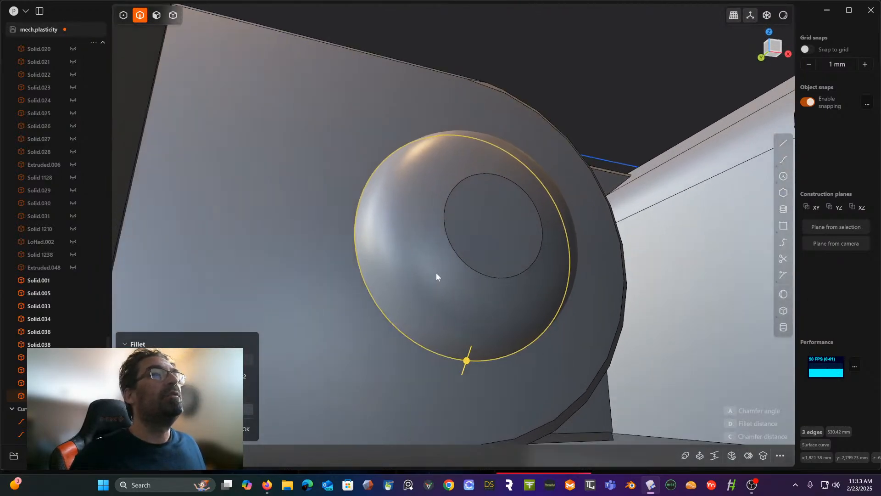
scroll(436, 274, down, 1)
drag(467, 358, 466, 352)
middle_drag(466, 352, 500, 303)
scroll(500, 303, up, 1)
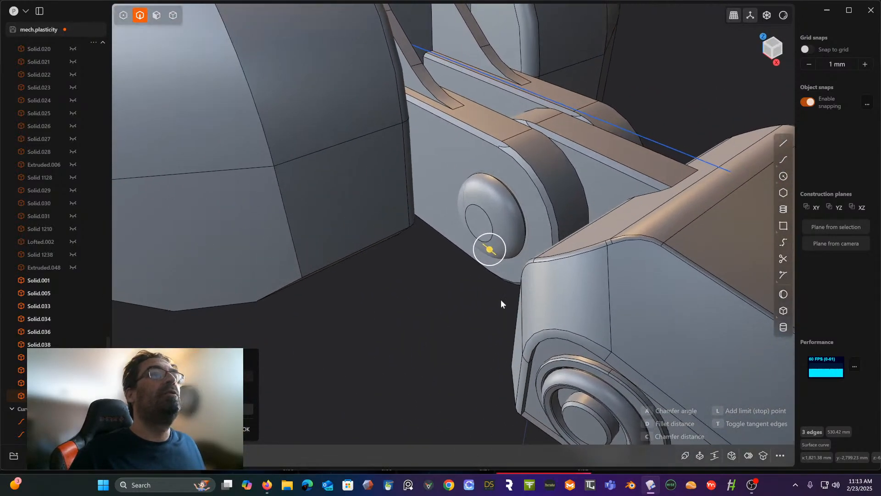
scroll(516, 255, up, 3)
shift+middle_drag(514, 257, 466, 403)
scroll(481, 342, up, 2)
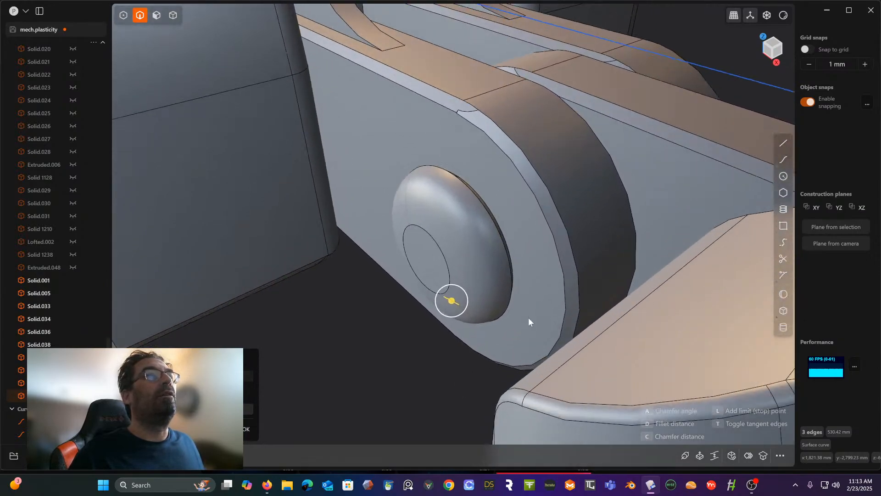
right_click(428, 194)
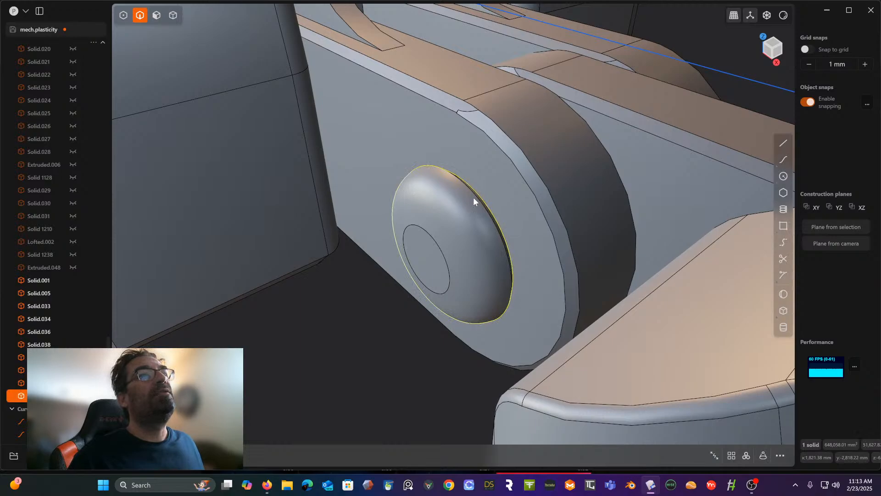
- Apply the Fillet tool to the new edge loop between the cap's rounded body and its trimmed base
double_click(476, 200)
key(b)
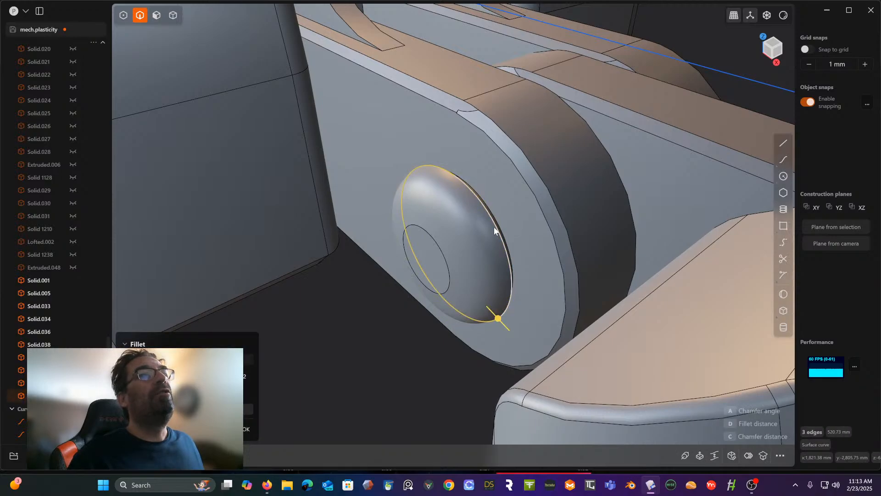
scroll(494, 227, up, 2)
drag(500, 360, 493, 372)
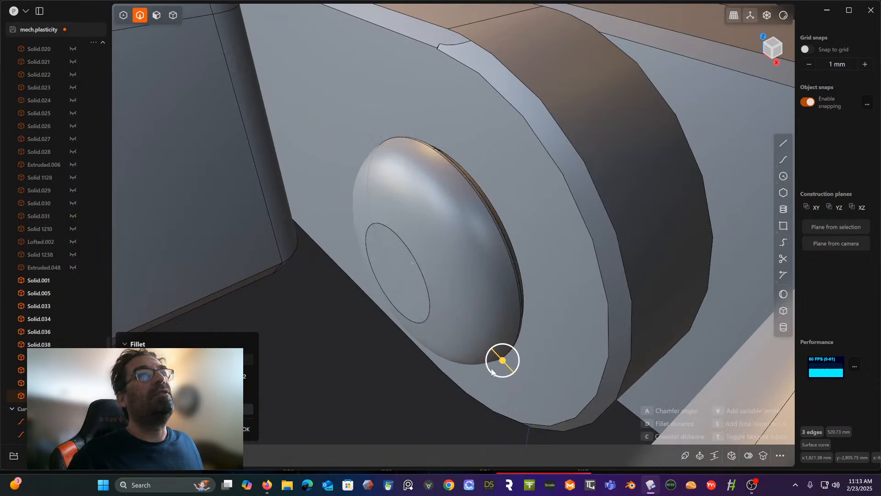
right_click(383, 400)
middle_drag(385, 331, 394, 316)
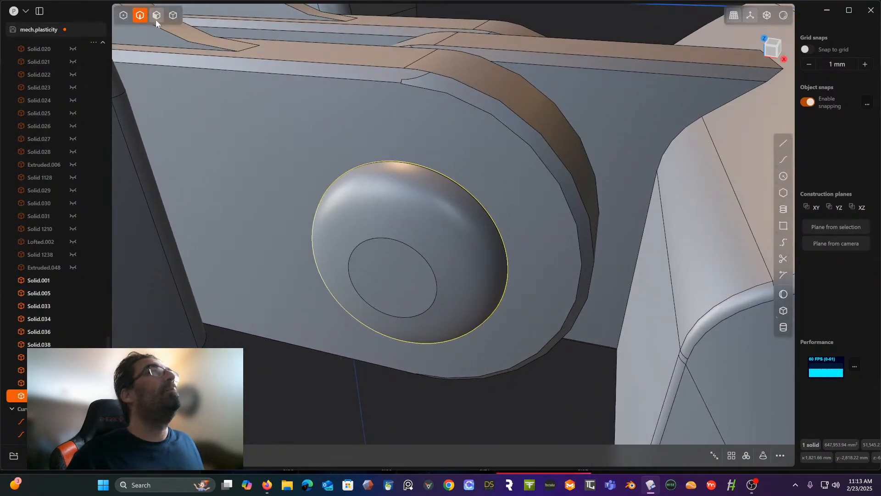
click(394, 290)
mouse_move(393, 290)
middle_down()
mouse_move(345, 287)
mouse_move(382, 296)
middle_up()
scroll(393, 240, down, 7)
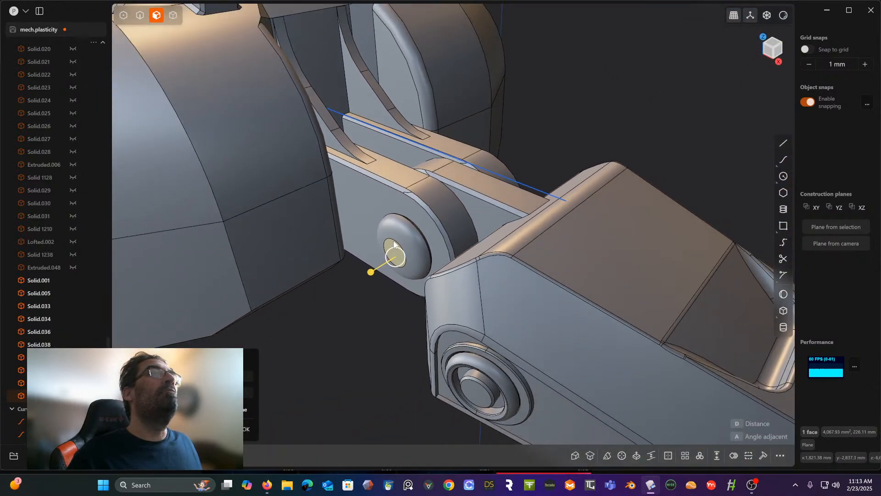
middle_drag(394, 242, 390, 257)
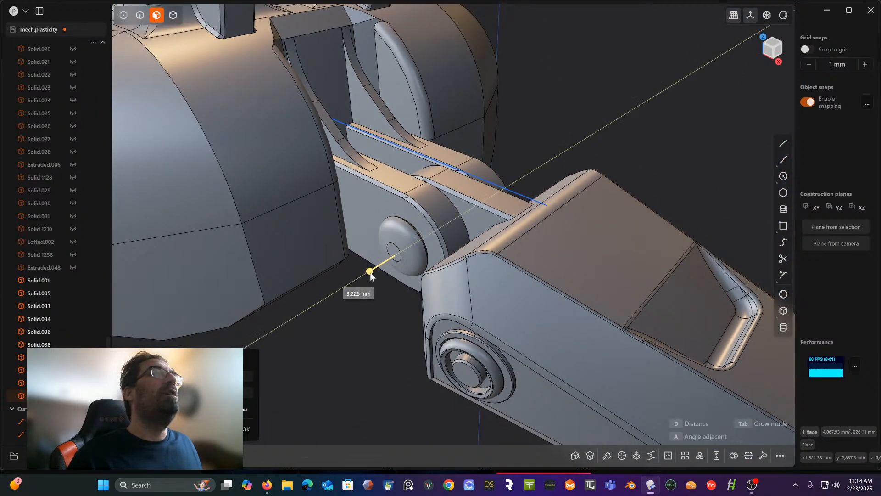
drag(370, 270, 367, 309)
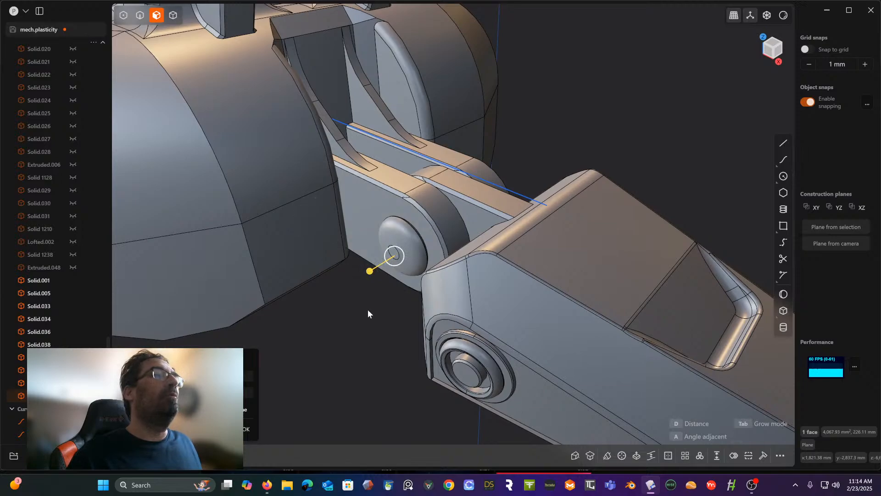
key(Escape)
key(o)
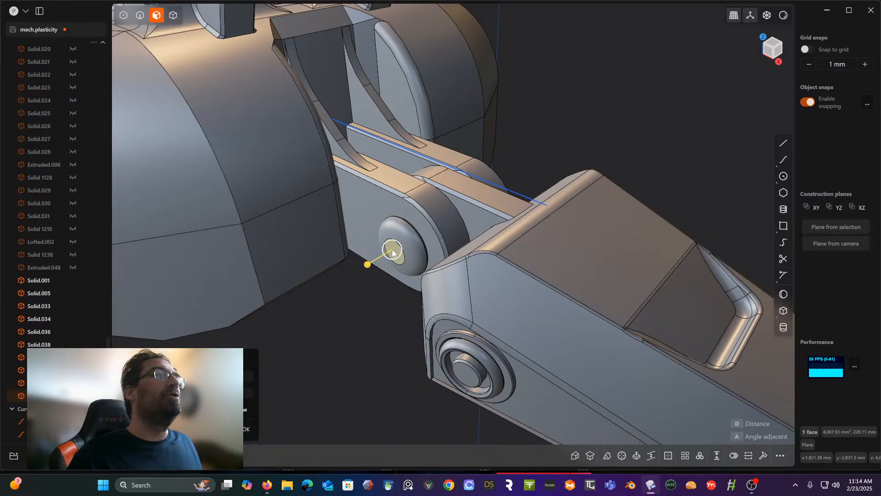
scroll(398, 198, up, 3)
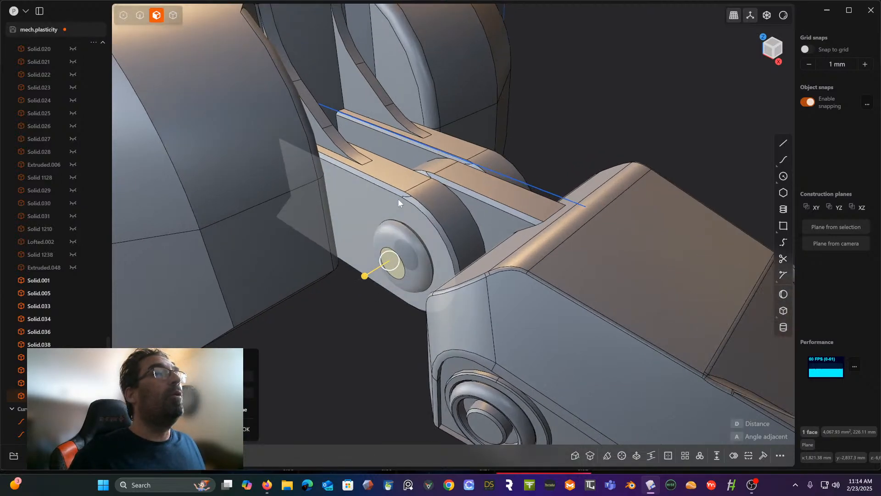
drag(364, 281, 368, 281)
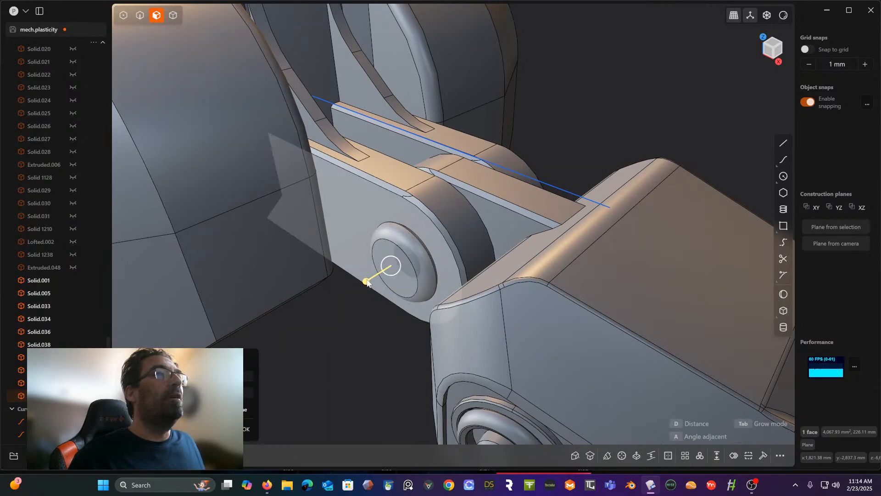
key(Escape)
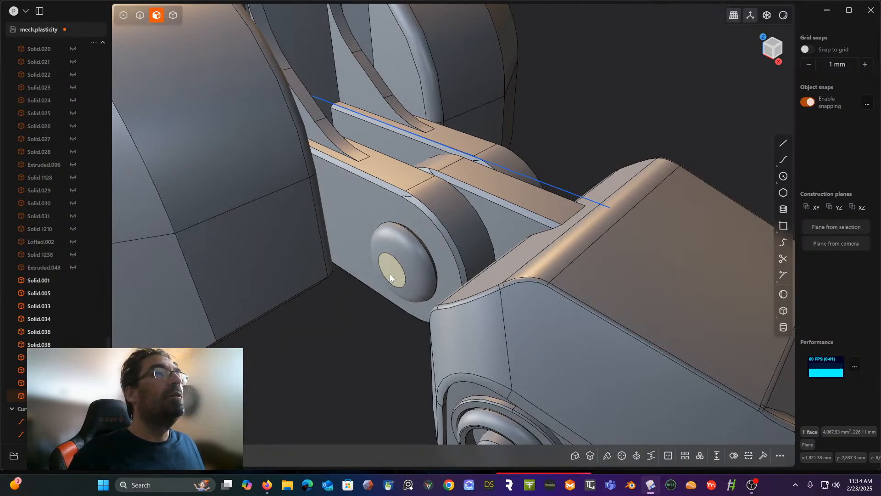
- Extrude the small flat face at the centre of the joint cap outward as a short cylindrical boss
key(e)
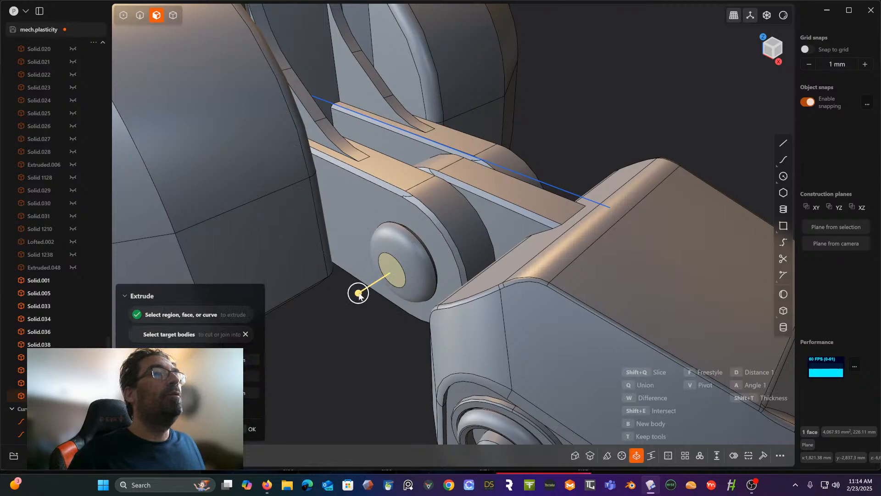
drag(358, 293, 349, 304)
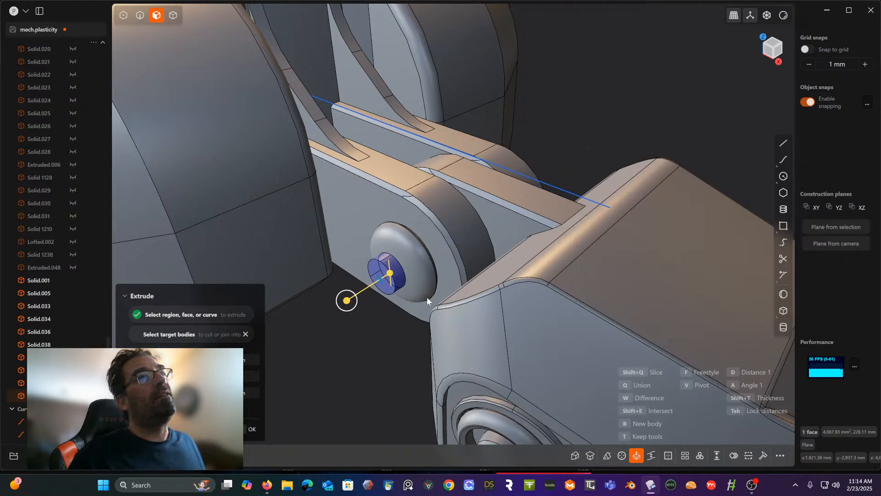
key(Return)
- Chamfer the outer edge loop of the boss on the joint cap
scroll(369, 312, up, 5)
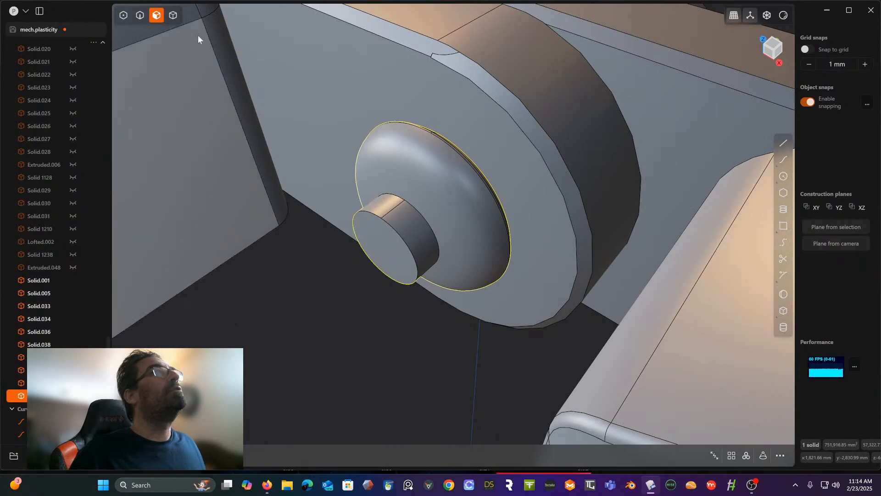
click(139, 16)
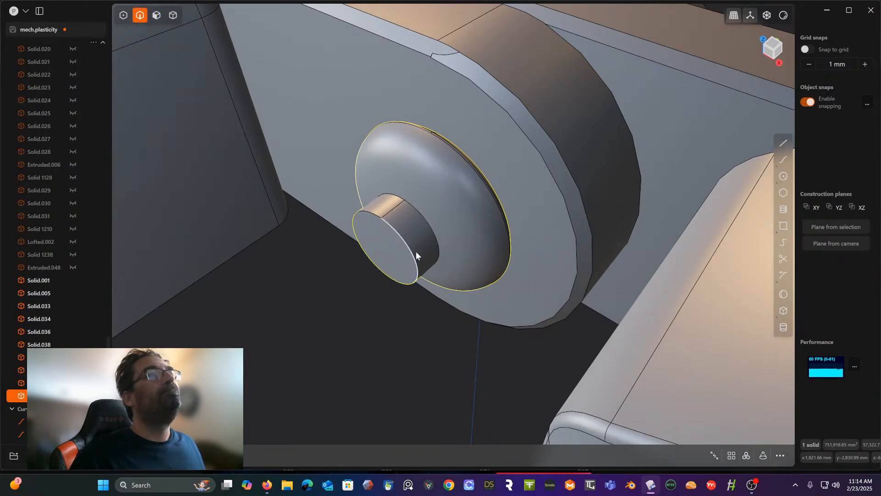
click(410, 250)
key(f)
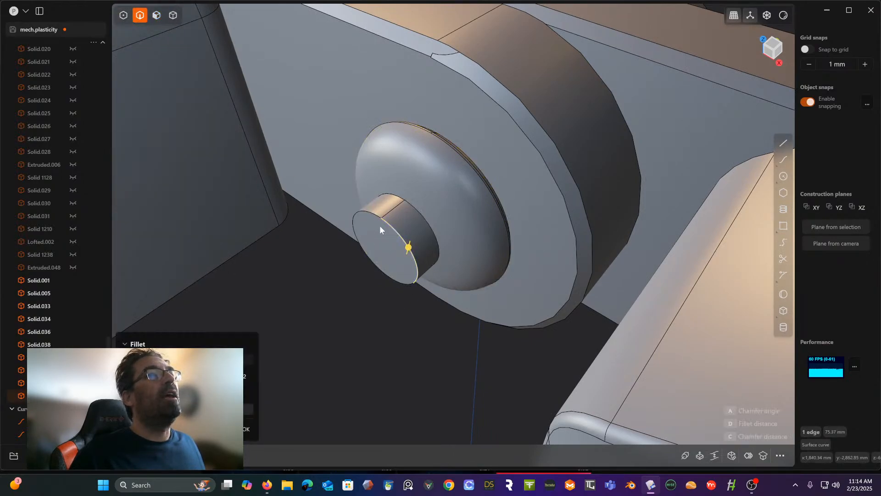
double_click(377, 217)
drag(383, 221, 390, 221)
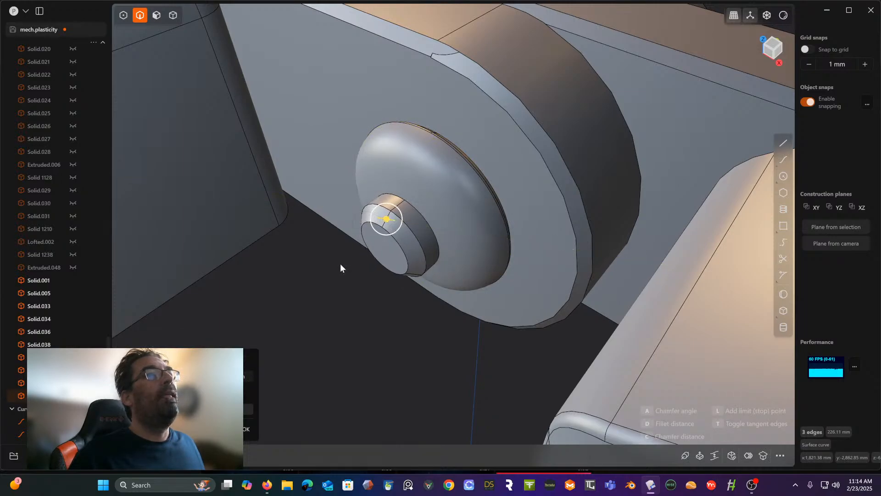
key(Return)
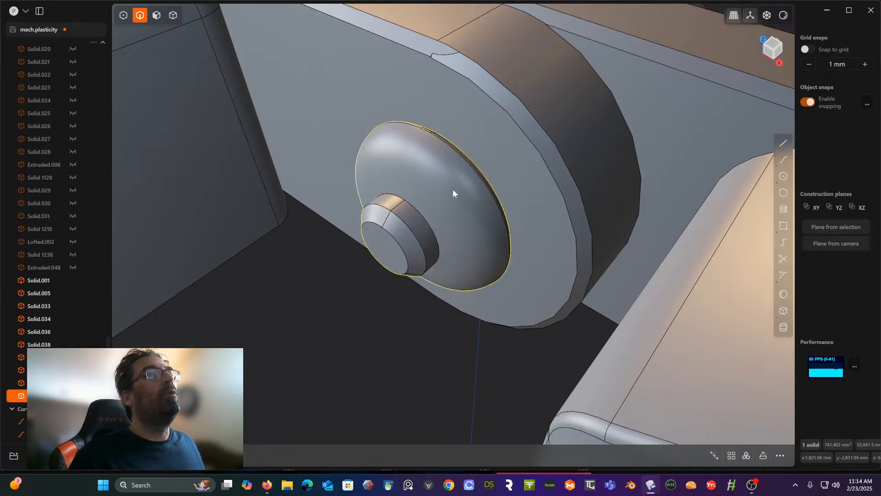
- Apply the Fillet tool to the two edge loops that border the boss's chamfer, using a very small amount
double_click(408, 224)
shift+double_click(391, 232)
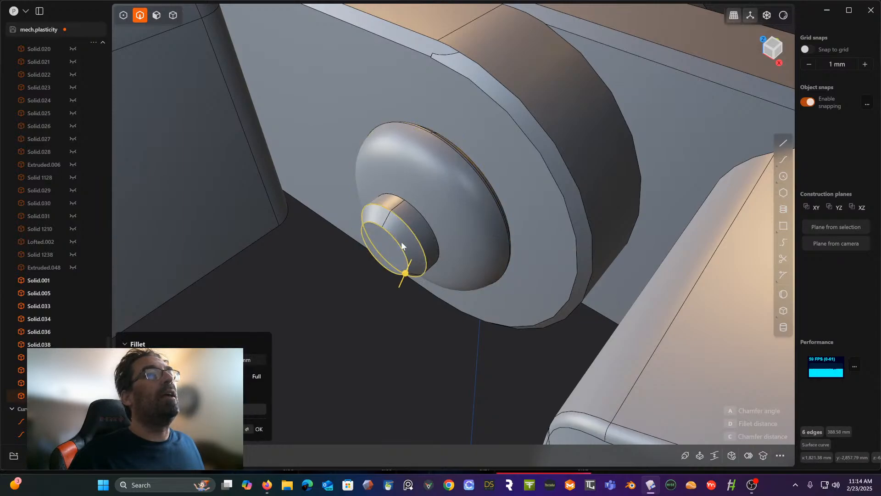
drag(405, 272, 405, 274)
key(Return)
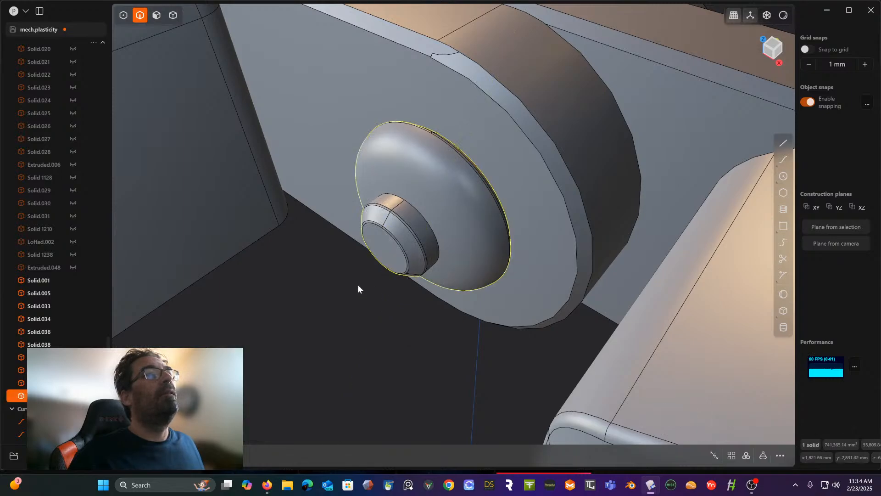
middle_drag(357, 285, 383, 270)
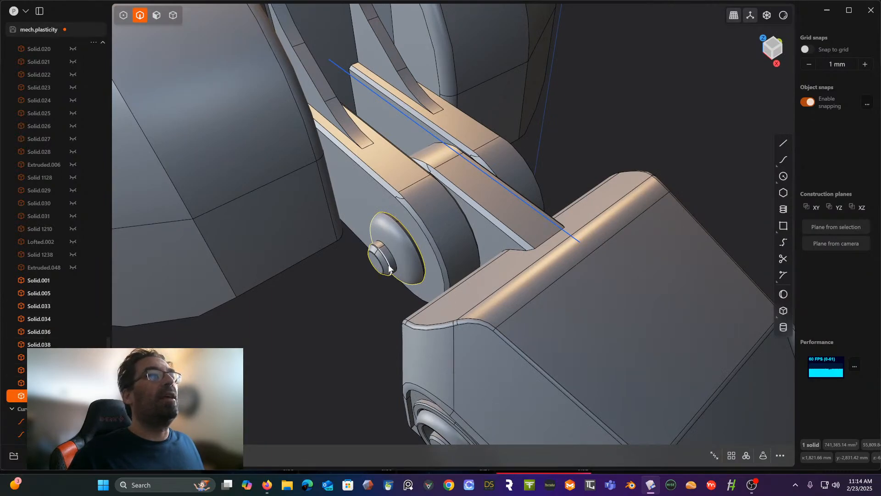
middle_drag(388, 269, 327, 228)
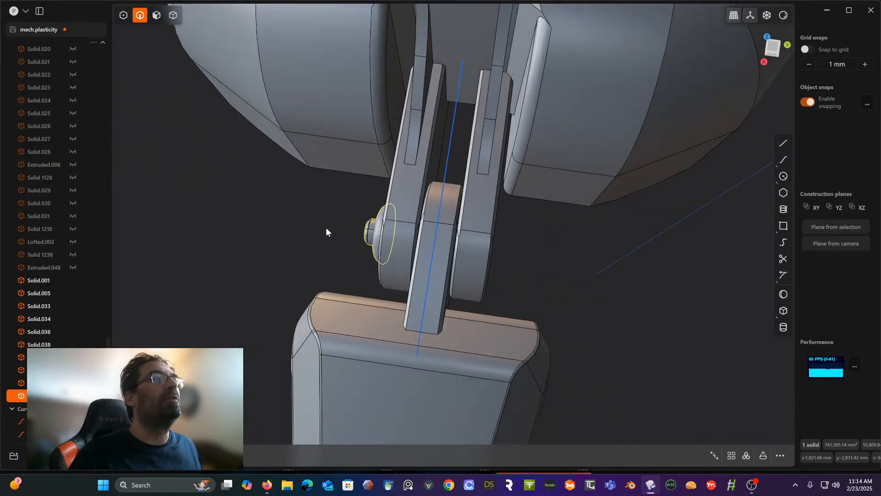
click(771, 47)
scroll(477, 200, down, 2)
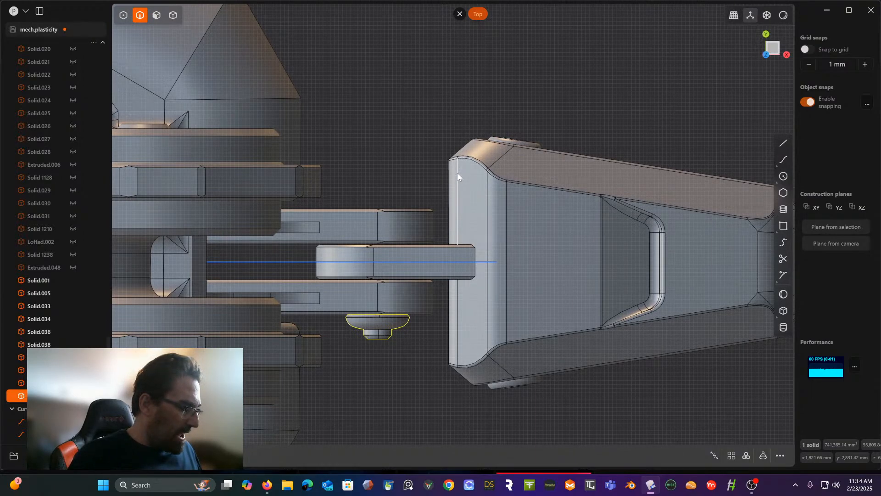
key(e)
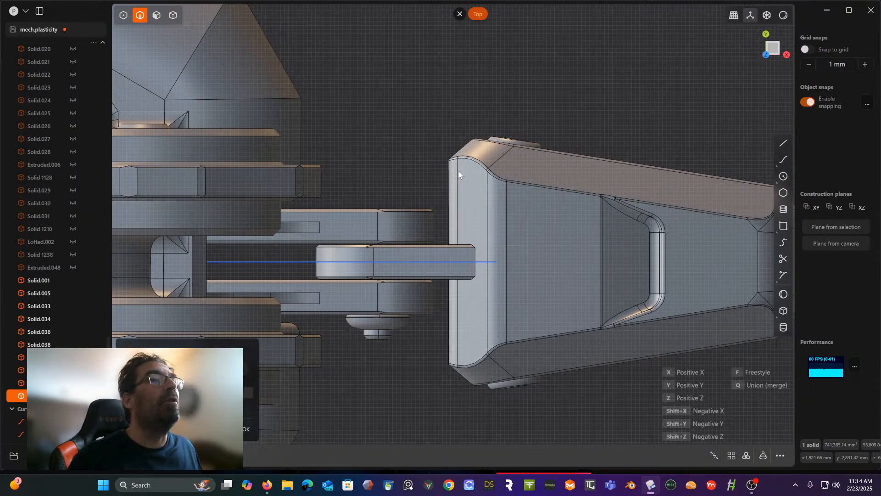
click(387, 263)
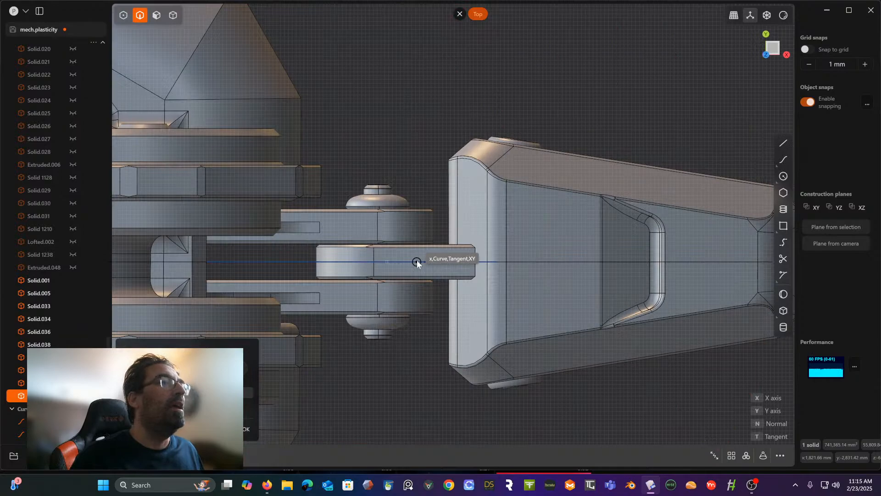
click(416, 262)
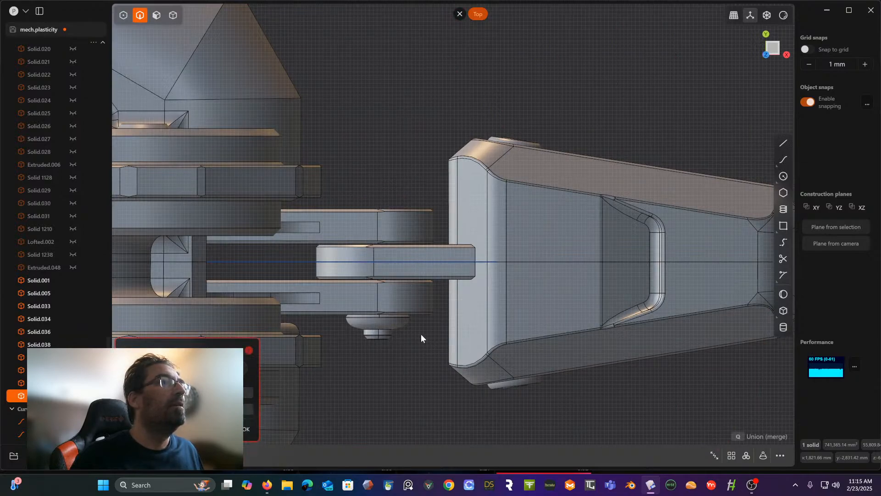
middle_drag(388, 300, 404, 286)
key(Escape)
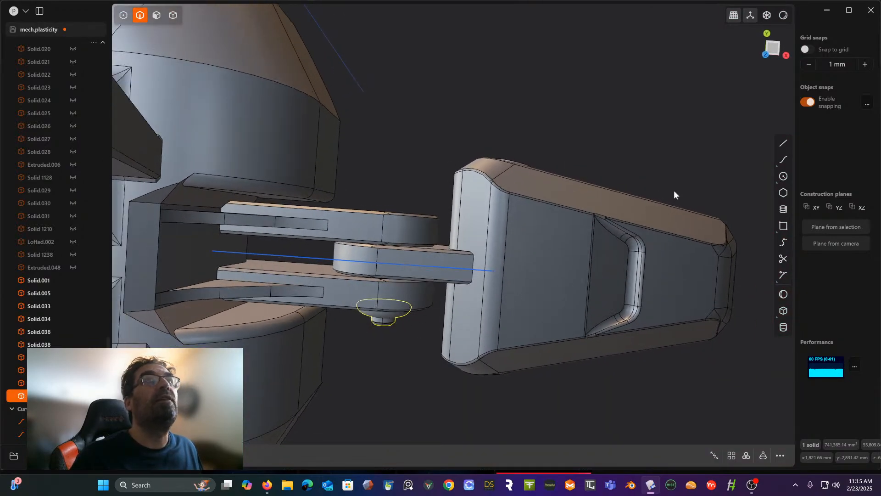
- Mirror the joint cap to the opposite side of the toe joint with a freestyle mirror along the centre line, seen from the top
click(773, 49)
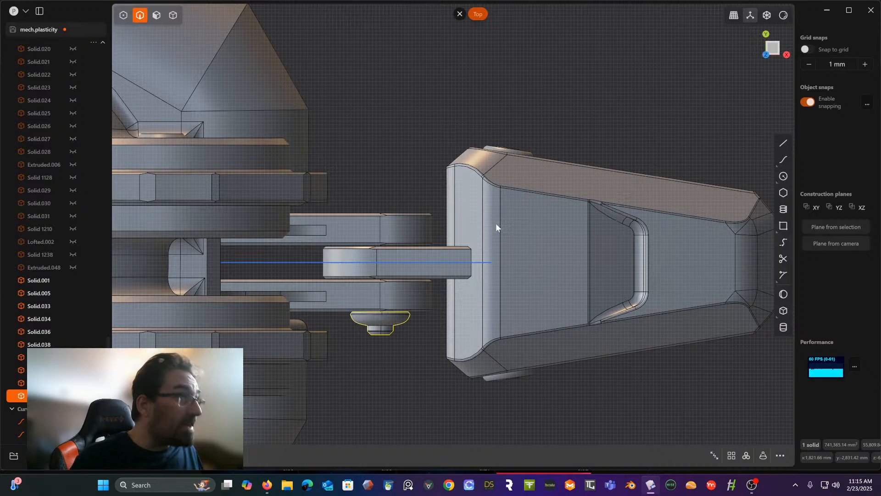
key(alt+x)
click(232, 409)
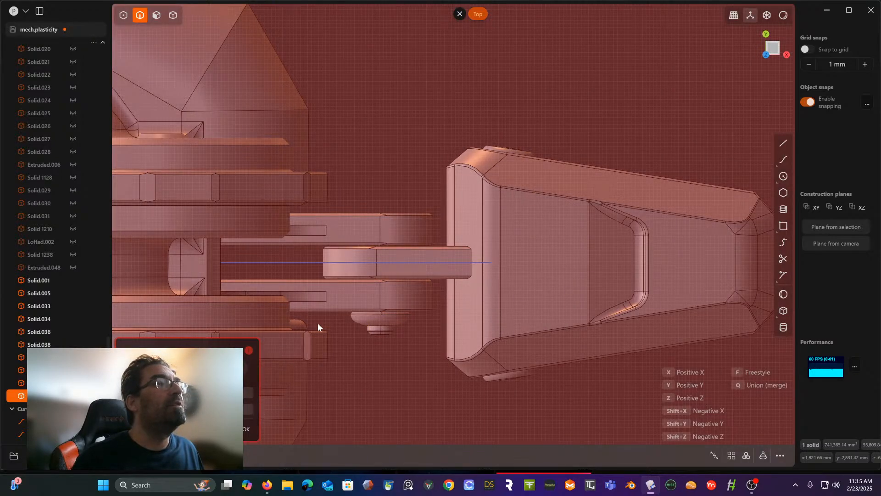
key(f)
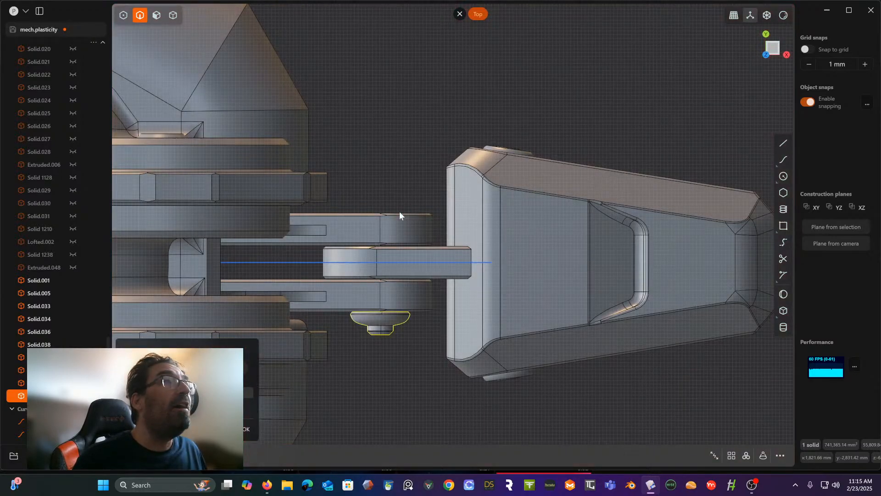
click(390, 262)
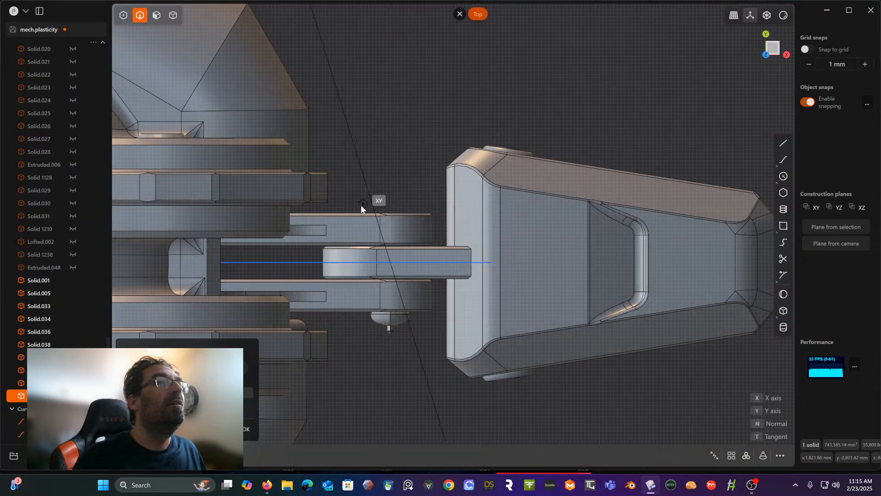
click(329, 265)
- Select both joint caps of the toe as whole solids and show the entire foot from the top
middle_drag(392, 258, 298, 218)
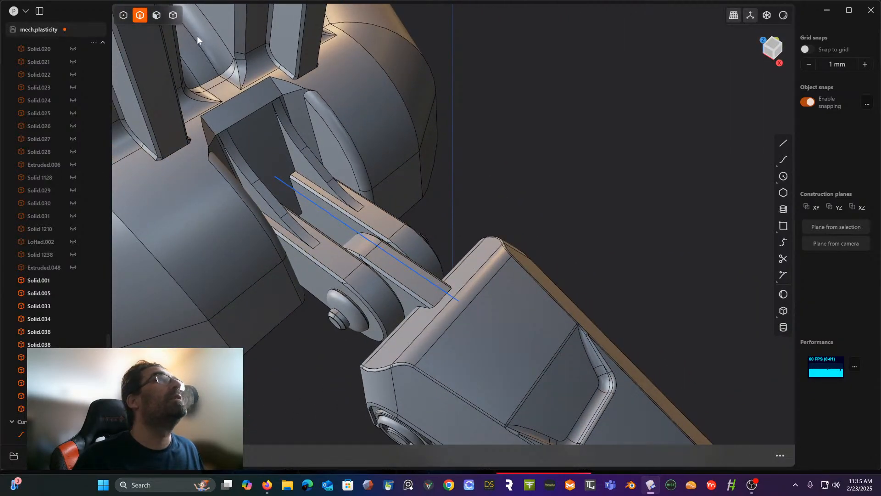
click(181, 24)
click(177, 18)
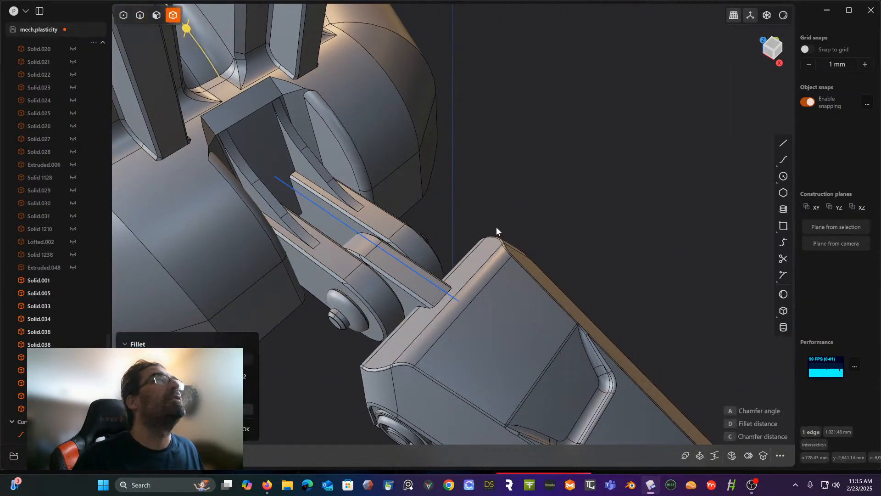
click(517, 146)
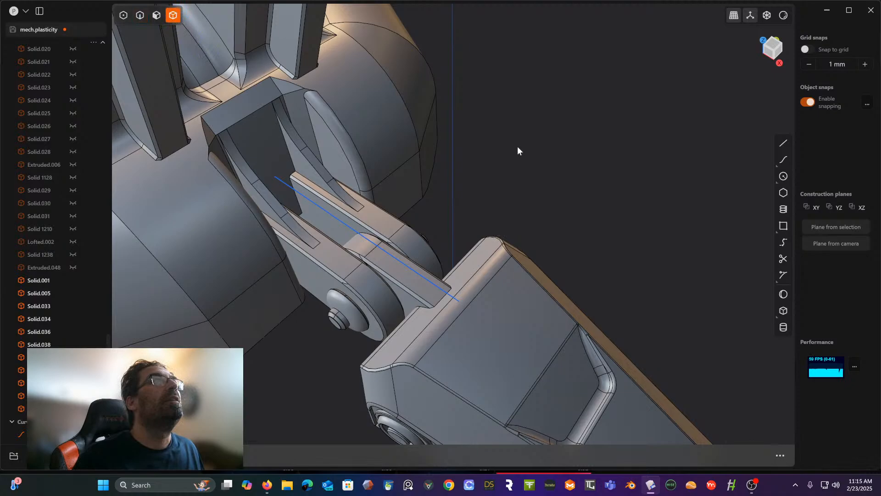
click(342, 322)
middle_drag(342, 322, 393, 290)
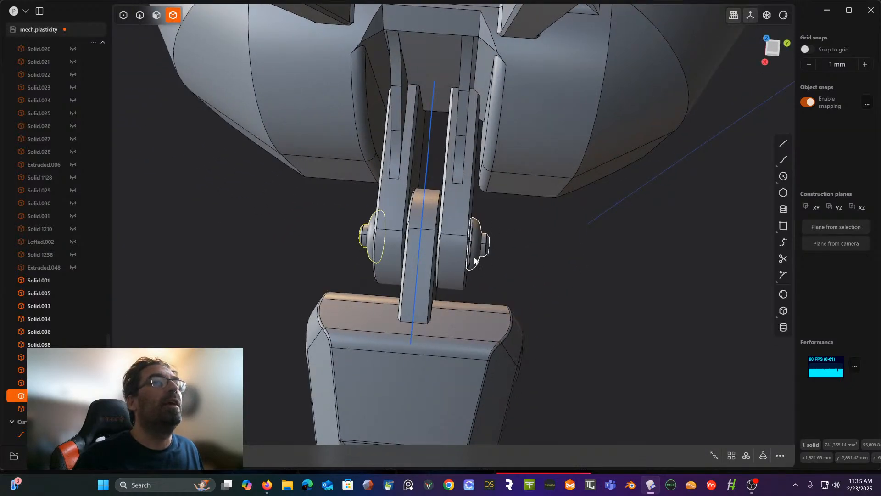
click(474, 260)
scroll(474, 260, down, 1)
middle_drag(472, 256, 574, 260)
scroll(583, 223, down, 5)
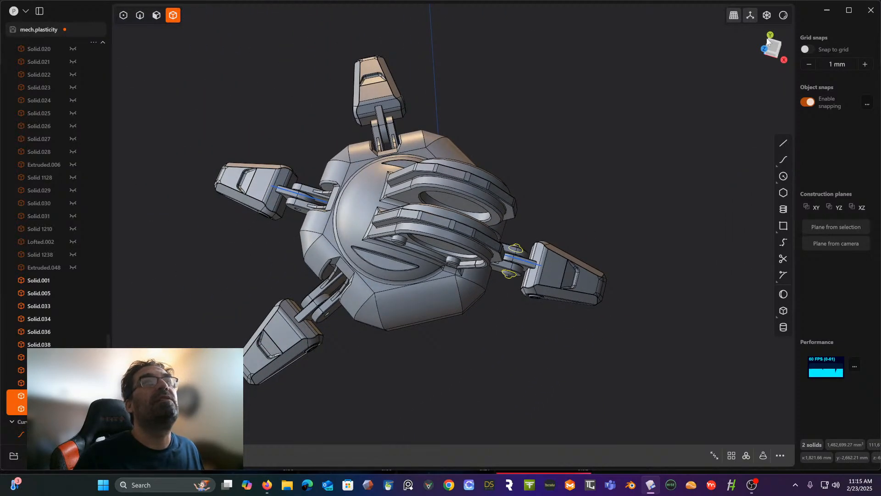
click(776, 47)
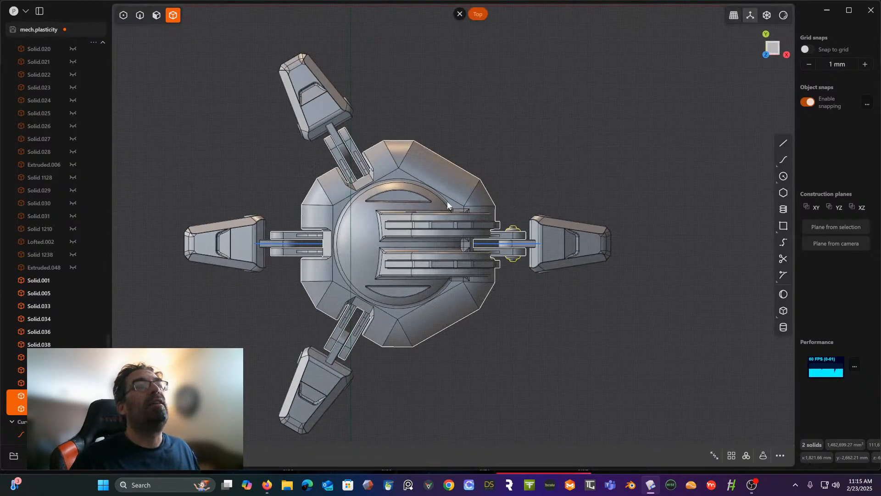
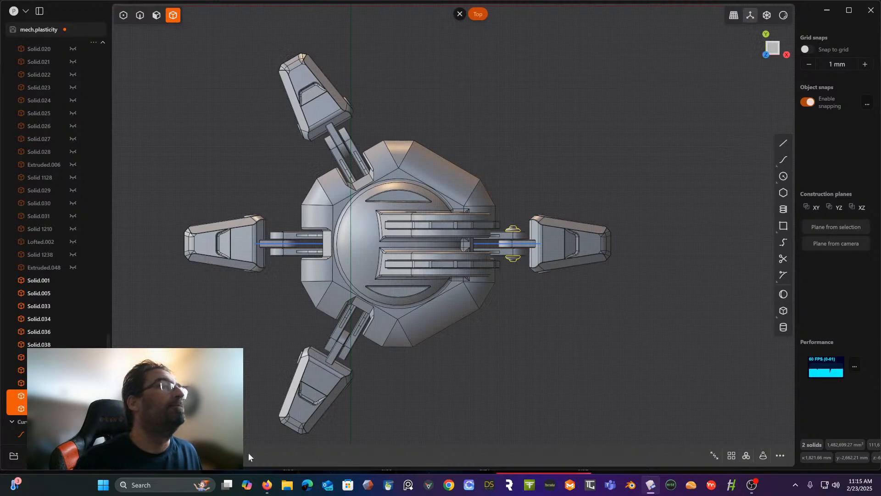
- Turn on X-ray display and copy both joint caps around the centre of the foot's round body with a radial array
scroll(60, 421, down, 1)
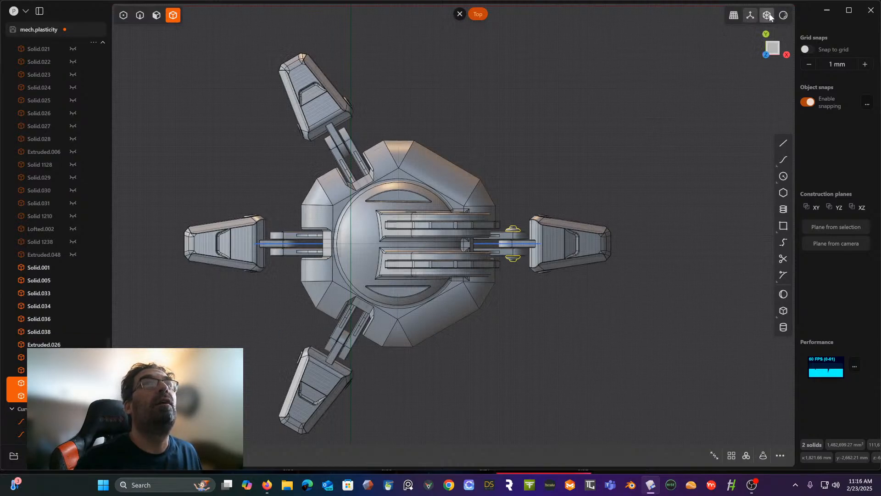
scroll(403, 246, up, 5)
scroll(402, 247, up, 1)
right_drag(409, 231, 433, 243)
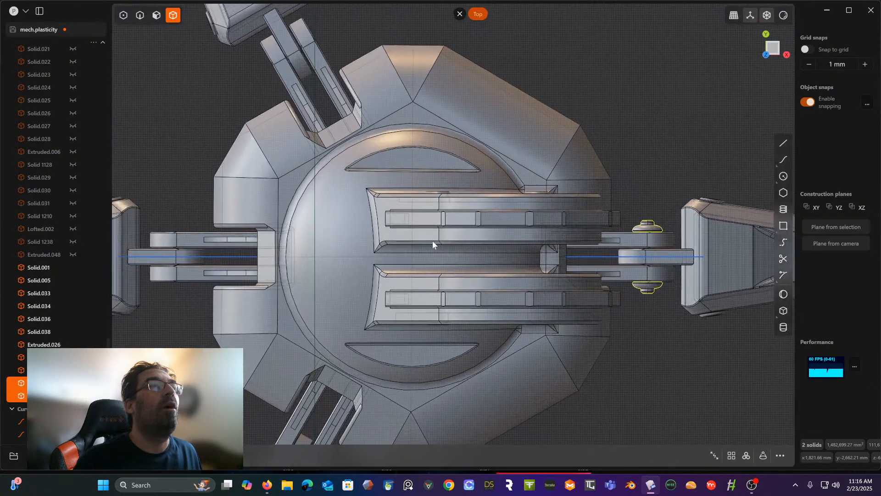
click(747, 455)
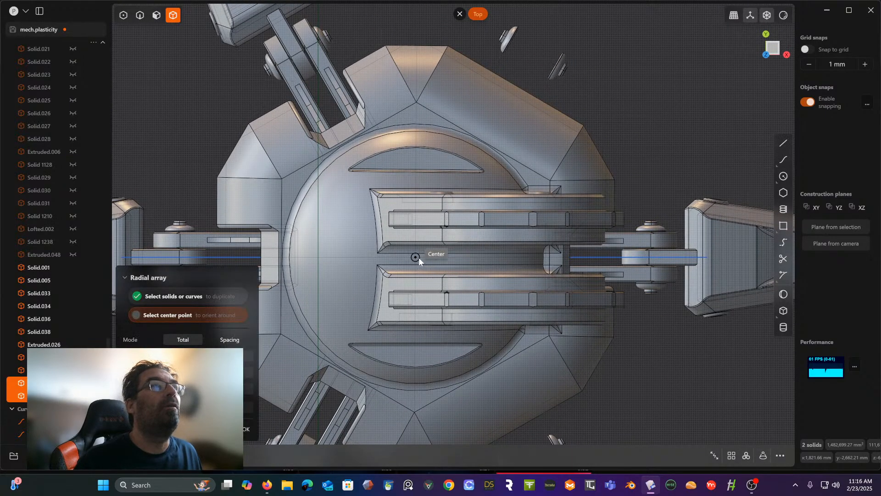
scroll(419, 258, up, 5)
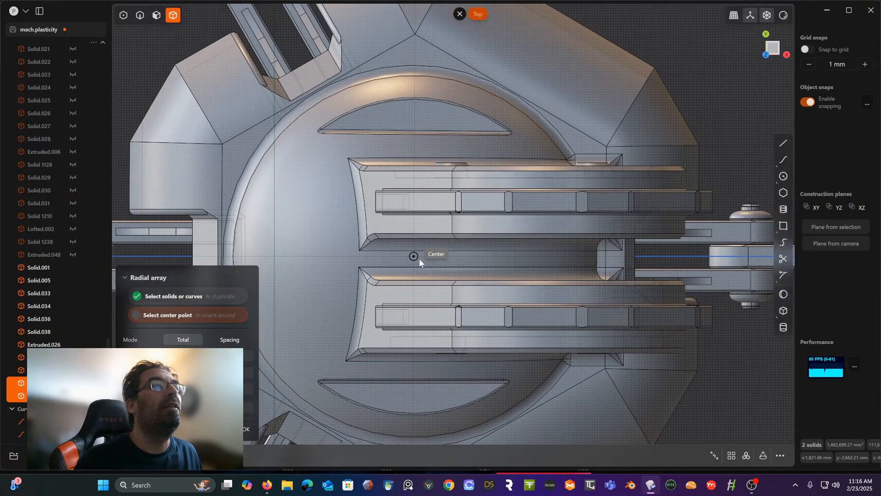
click(419, 258)
scroll(419, 257, down, 8)
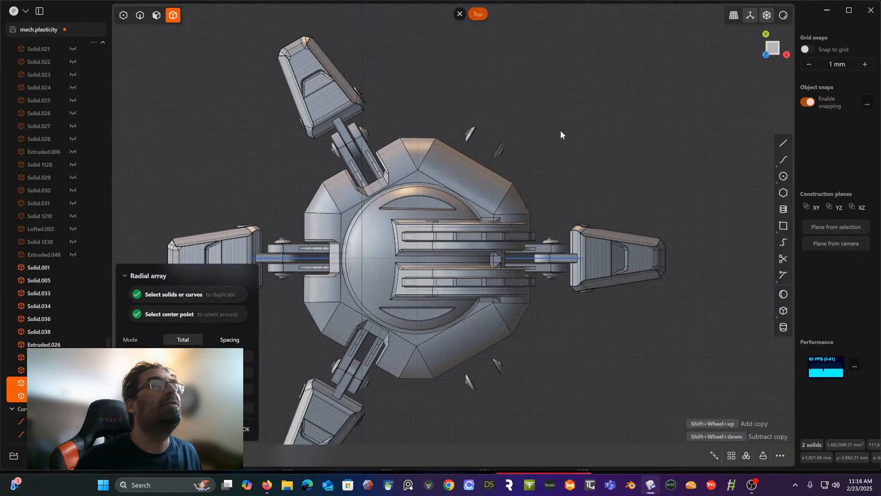
key(Return)
- Delete the arrayed cap pairs that float beside the foot where there is no toe
click(477, 113)
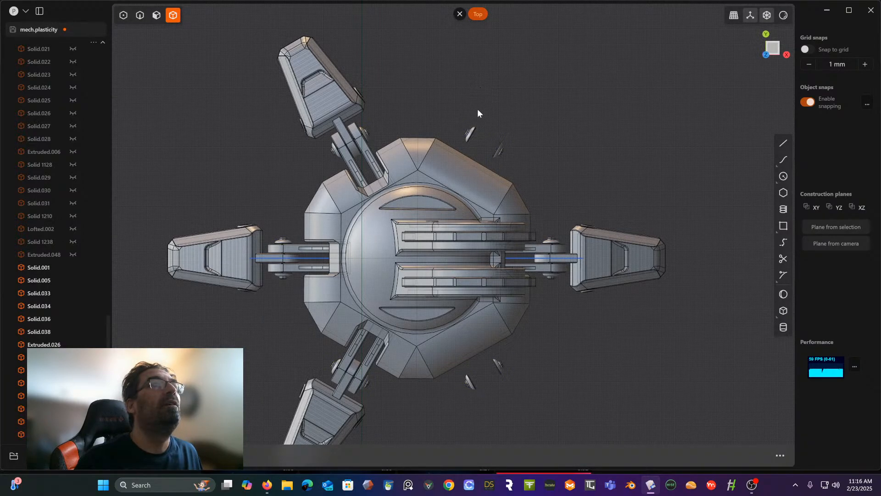
click(471, 134)
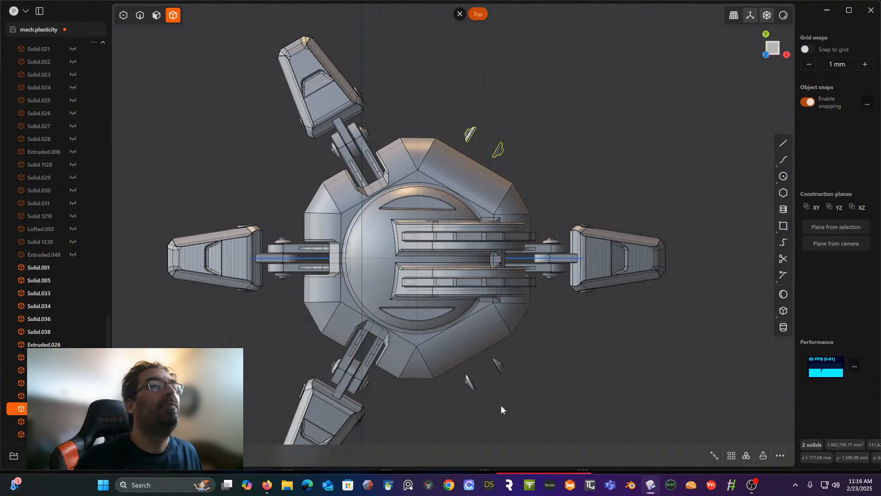
click(472, 387)
- Unhide all hidden solids so the complete leg shows together with the foot
middle_drag(469, 375, 477, 292)
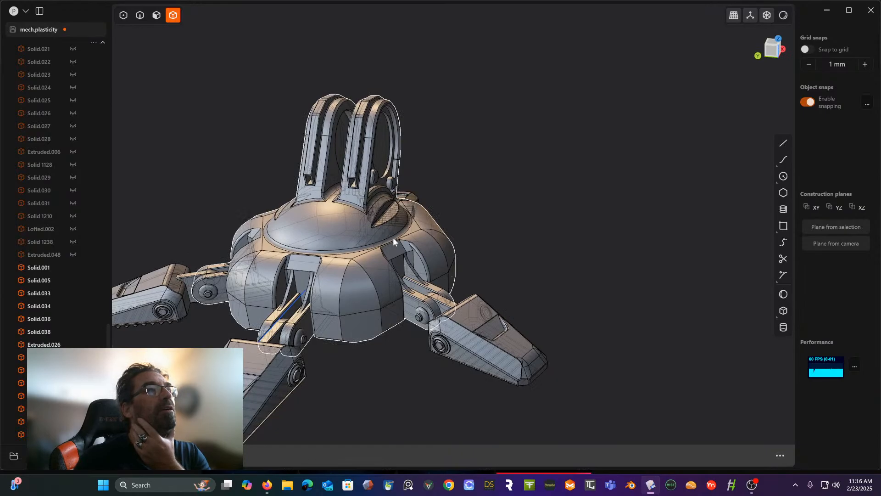
middle_drag(392, 237, 295, 234)
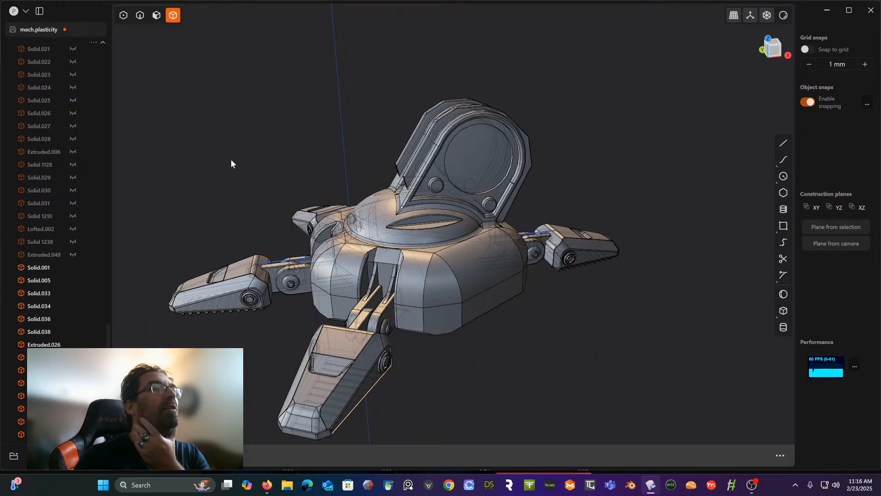
middle_drag(230, 159, 487, 287)
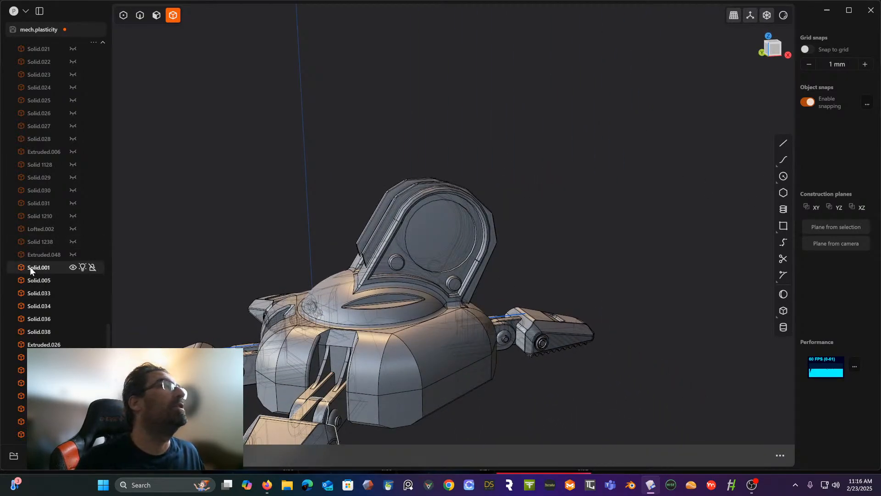
click(51, 254)
scroll(51, 254, down, 3)
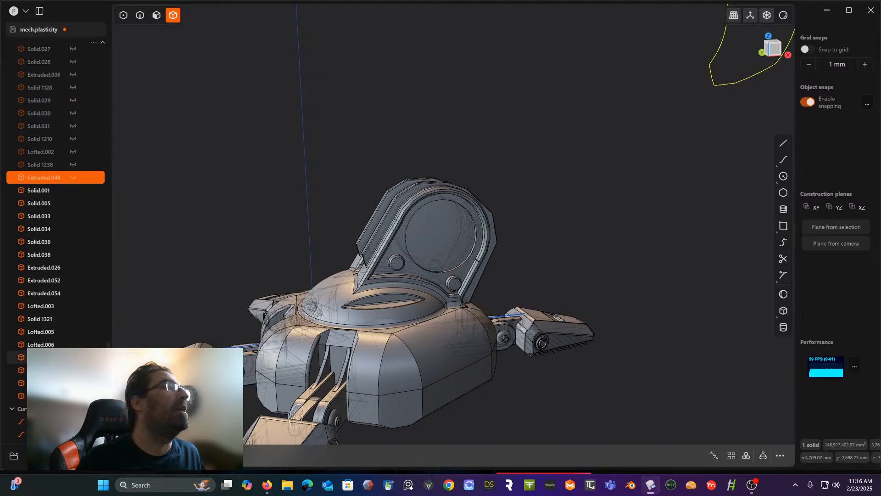
scroll(55, 207, up, 10)
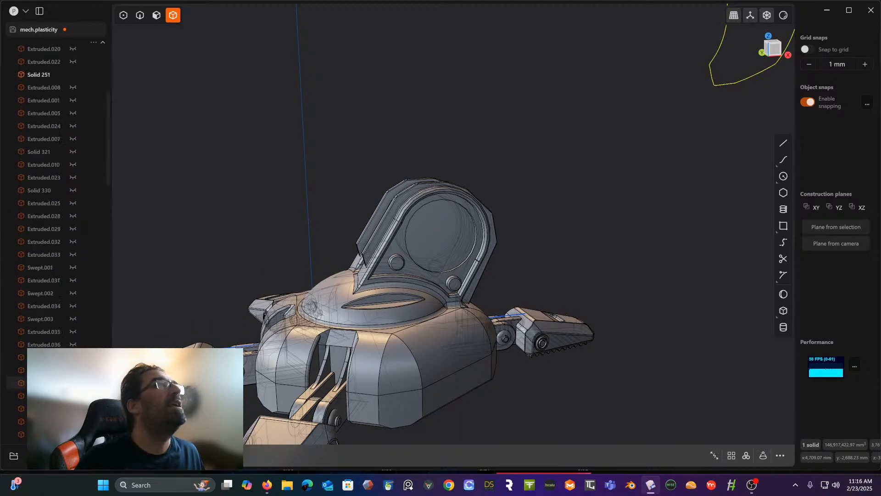
scroll(69, 193, up, 5)
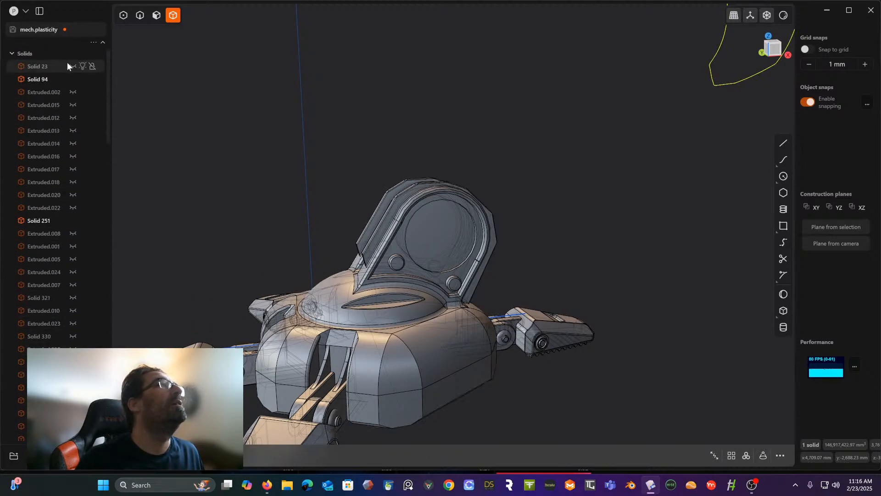
shift+click(67, 63)
click(70, 91)
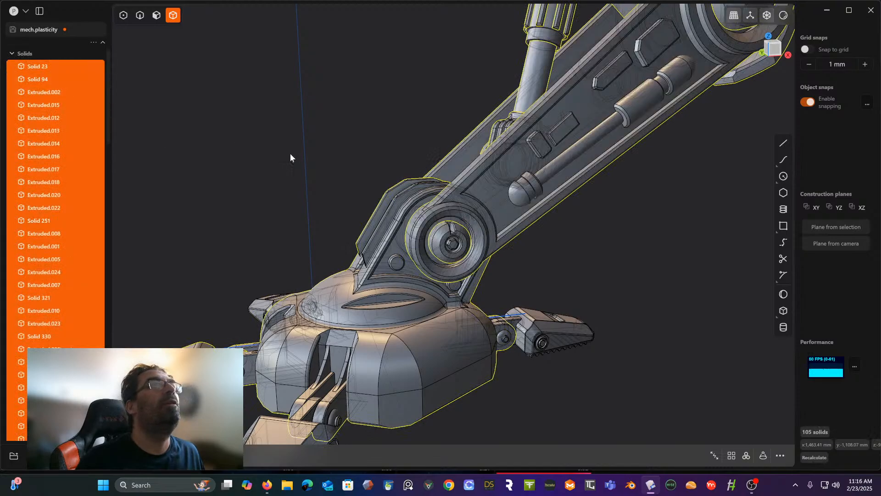
- Clear the selection of the solids and turn off X-ray display
scroll(307, 151, down, 3)
click(301, 145)
shift+middle_drag(302, 144, 337, 194)
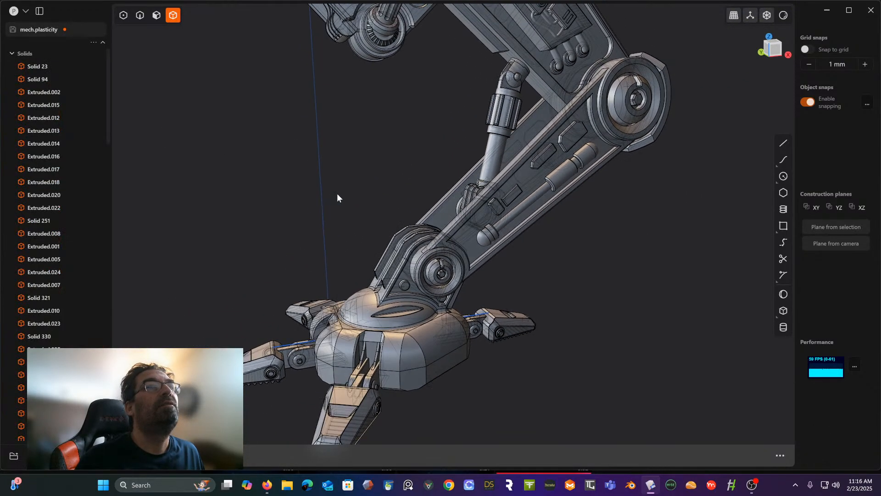
click(768, 15)
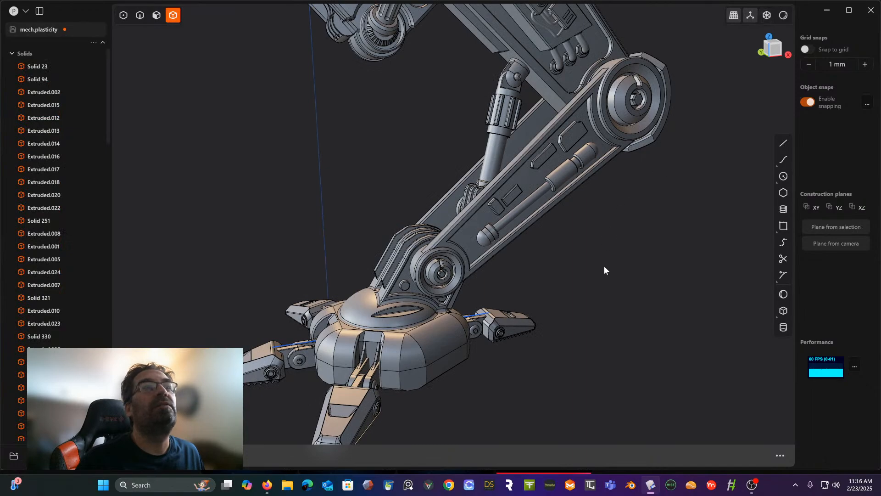
- Examine the whole leg from several sides, including the foot's underside, the shin, the thigh's edges and the joint hubs
middle_drag(580, 258, 506, 273)
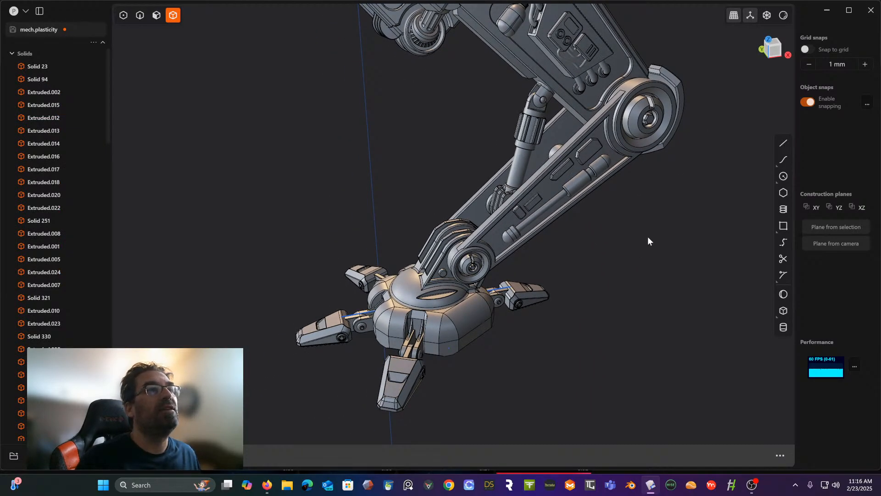
middle_drag(648, 238, 659, 165)
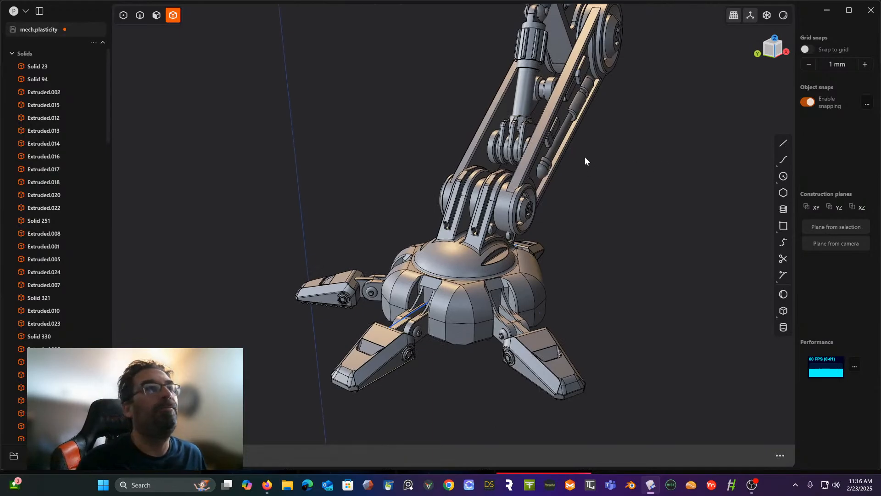
middle_drag(513, 254, 493, 182)
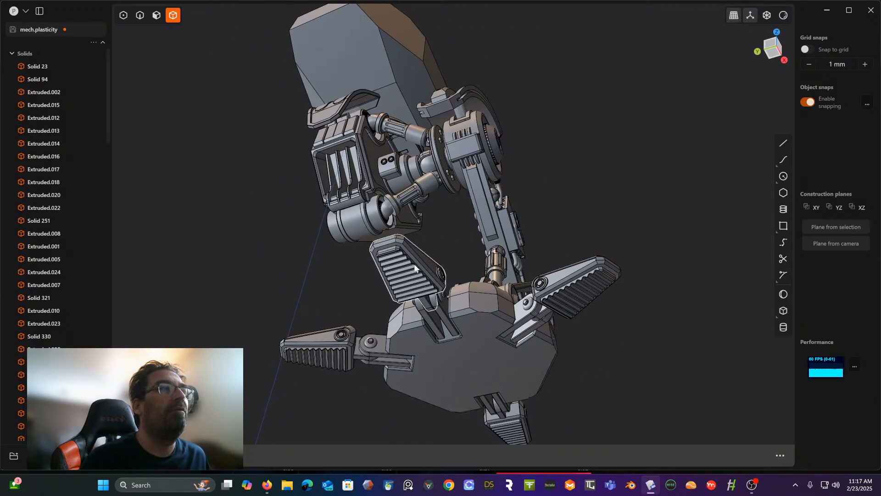
middle_drag(478, 338, 470, 322)
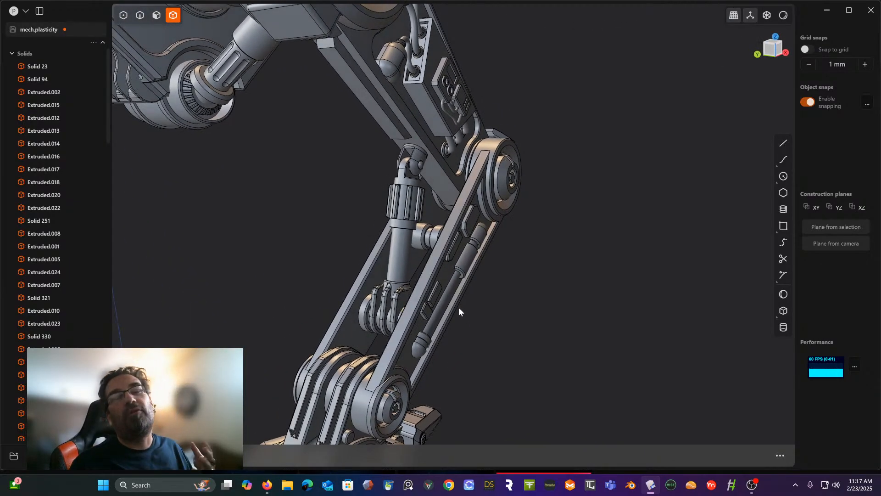
middle_drag(458, 307, 424, 263)
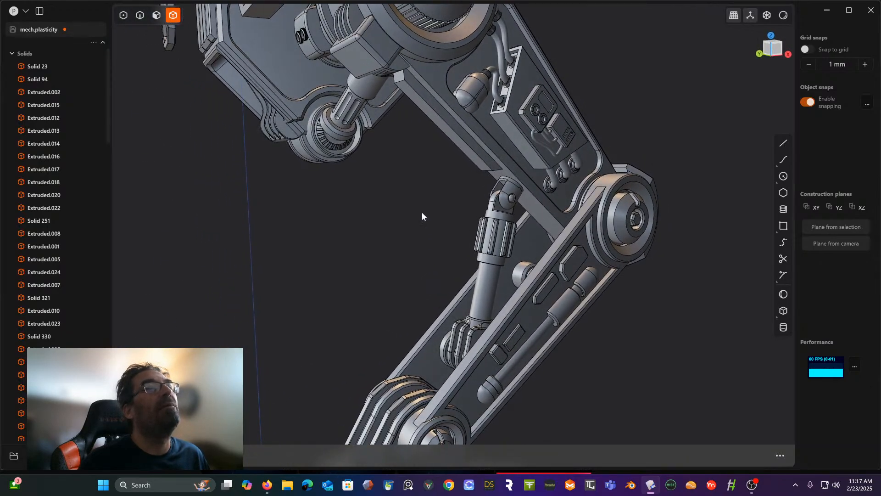
click(782, 45)
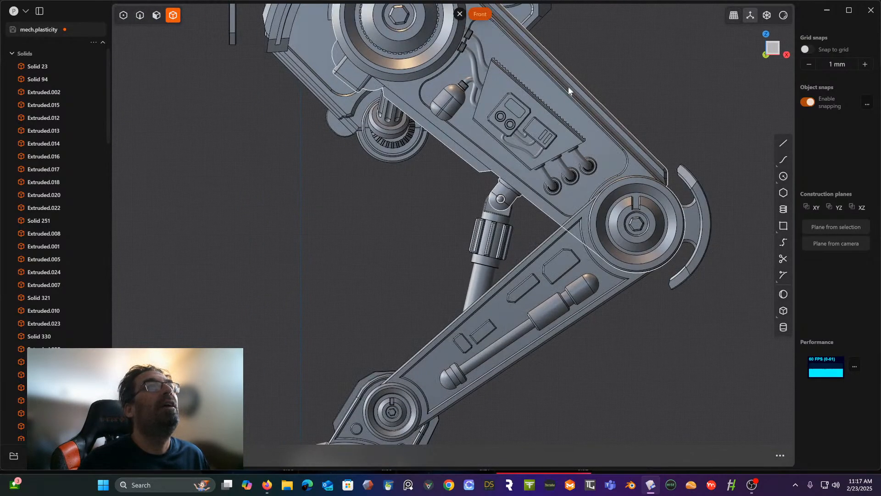
shift+middle_drag(568, 86, 554, 166)
scroll(380, 233, up, 6)
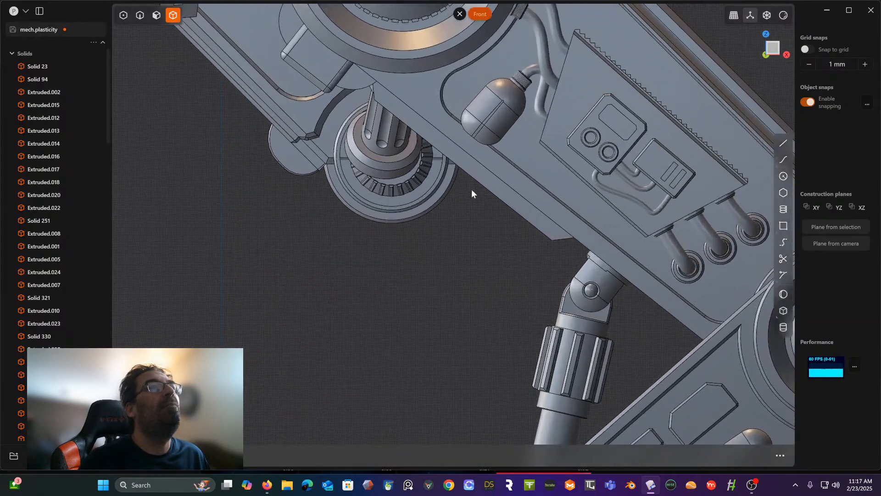
middle_drag(471, 189, 503, 208)
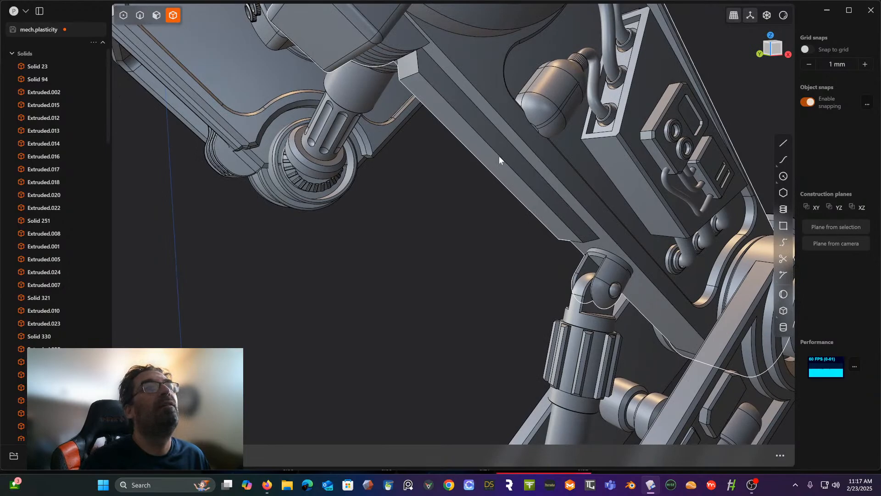
scroll(499, 156, down, 2)
shift+middle_drag(500, 155, 448, 175)
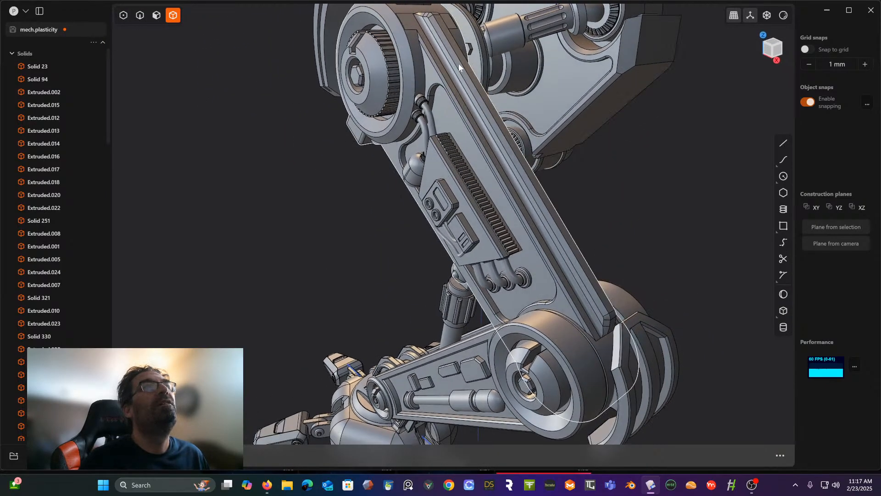
middle_drag(478, 120, 486, 95)
middle_drag(454, 129, 585, 134)
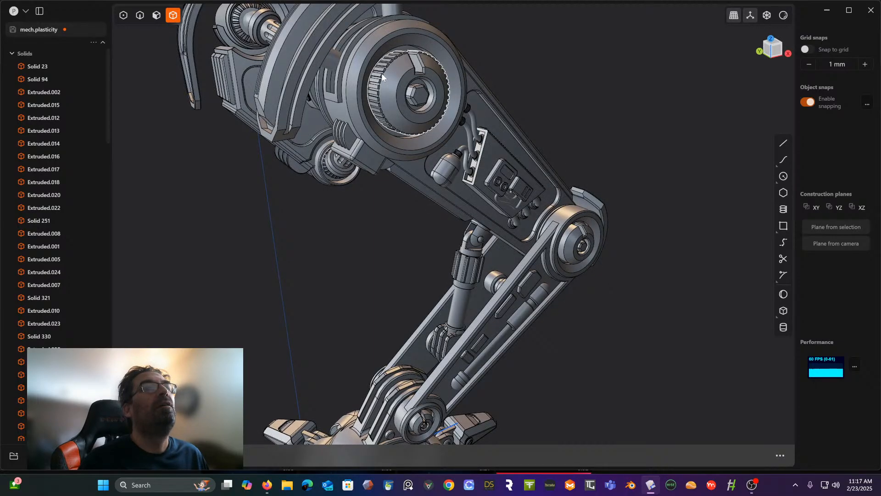
middle_drag(384, 77, 497, 100)
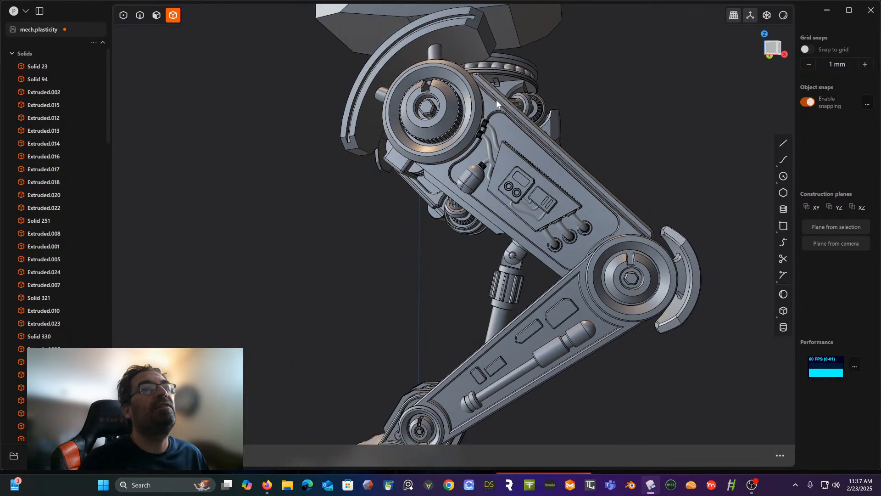
- Delete the round hub inserts from the knee and ankle joints on the leg's front side
click(639, 263)
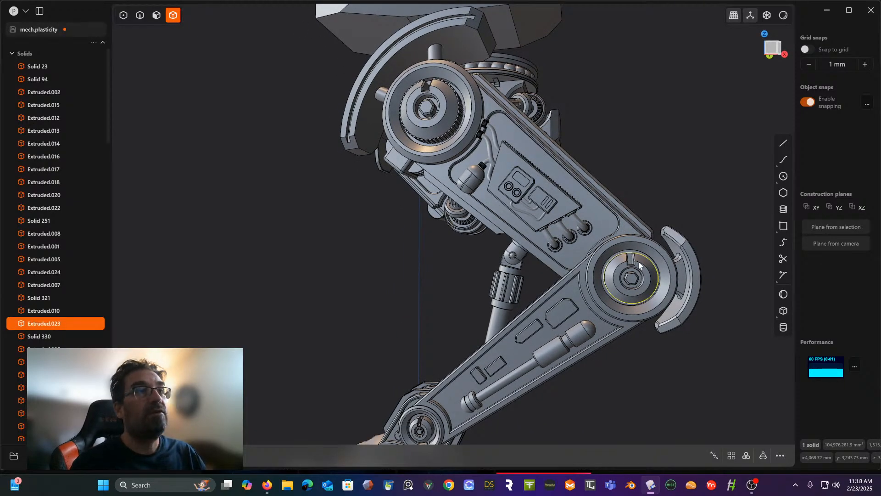
key(Delete)
middle_drag(511, 340, 524, 326)
shift+middle_drag(524, 326, 568, 214)
click(471, 321)
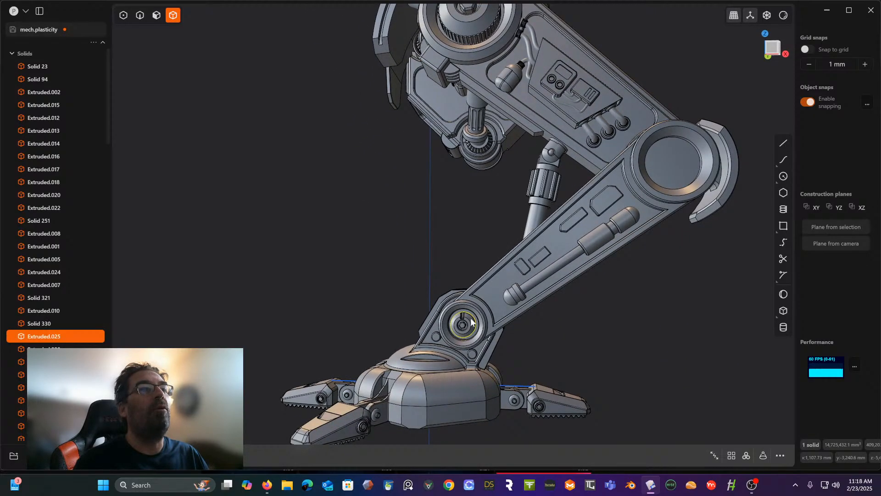
key(Delete)
- Delete the matching hub inserts from the knee and ankle joints on the leg's opposite side
middle_drag(681, 157, 810, 155)
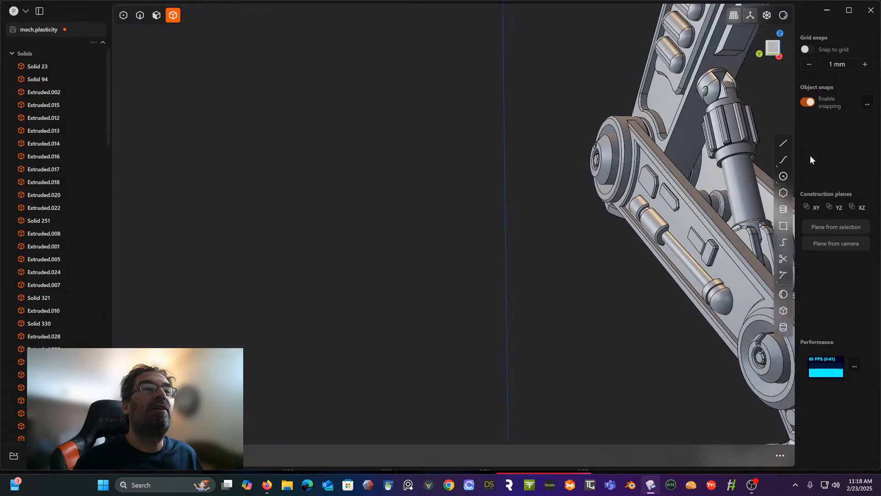
click(611, 157)
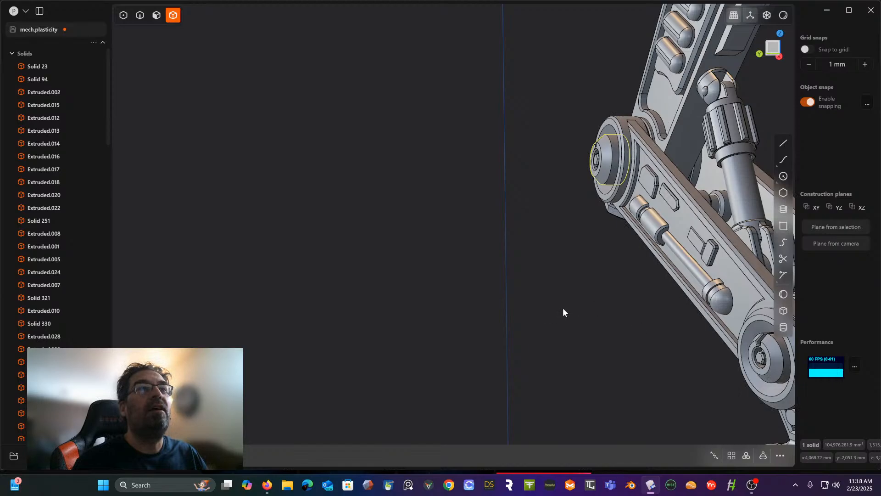
key(Delete)
click(762, 357)
key(Delete)
scroll(634, 214, down, 3)
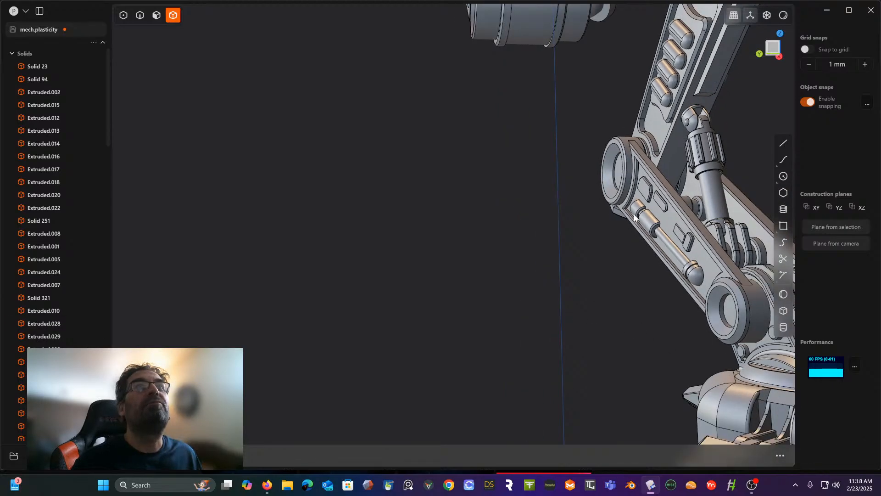
- Duplicate the hip joint's toothed hub cap and place the copy at the centre of the knee joint
middle_drag(634, 215, 500, 203)
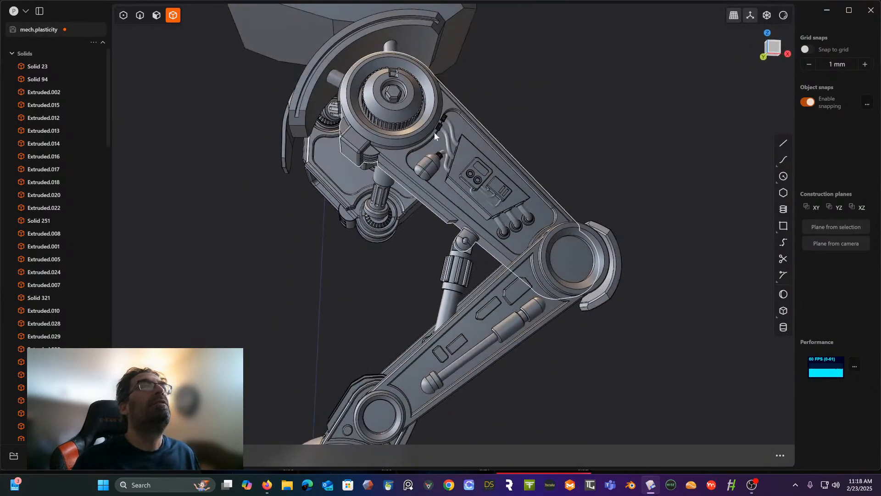
click(407, 98)
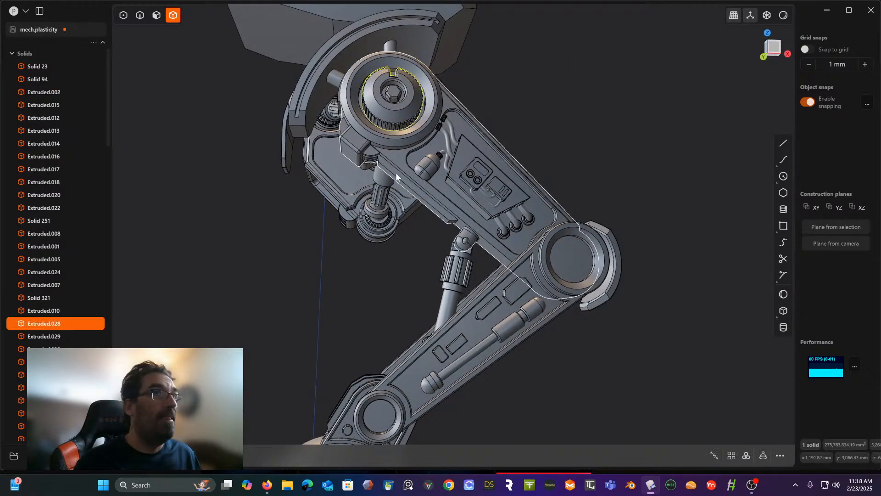
click(779, 52)
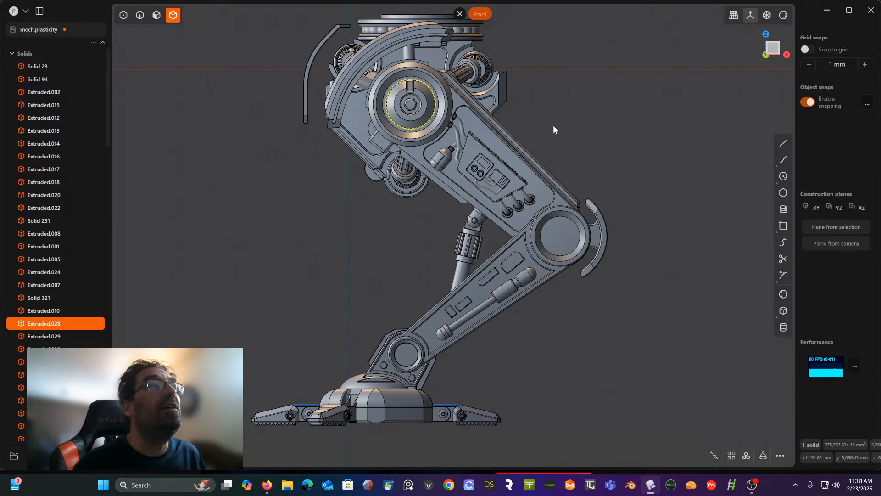
key(g)
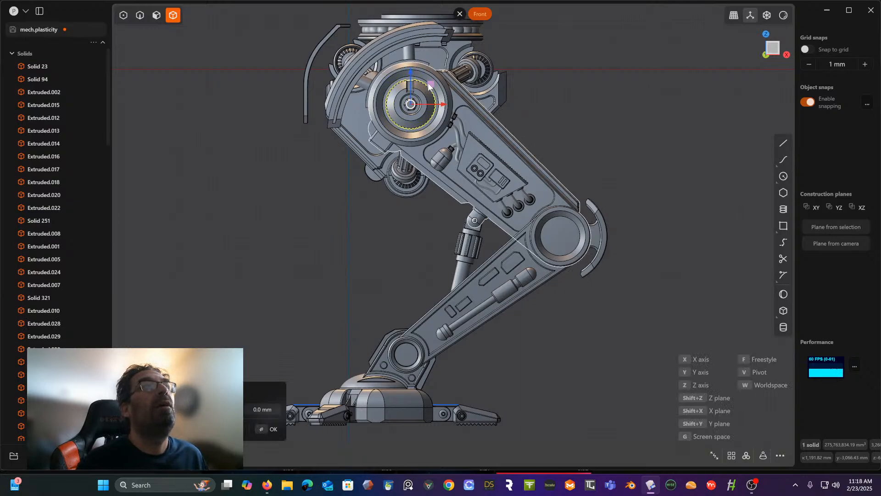
drag(425, 90, 564, 238)
scroll(565, 237, up, 4)
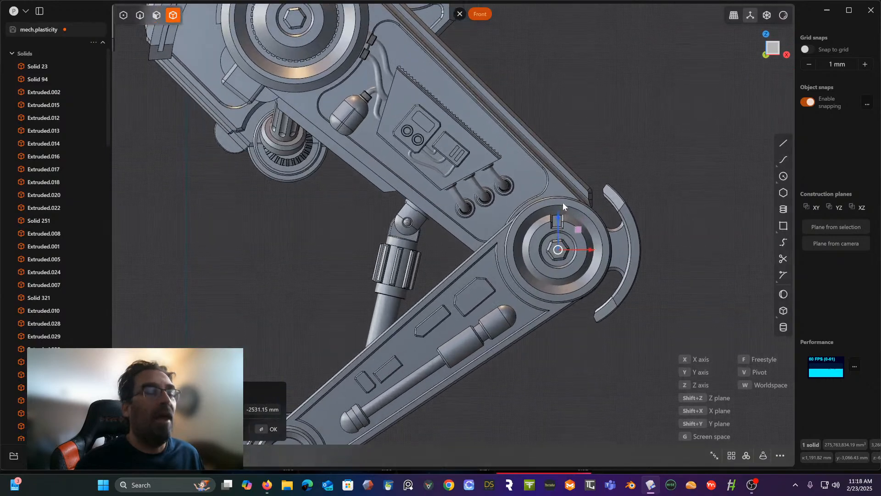
- Scale the knee joint's hub cap uniformly to about 0.77
key(s)
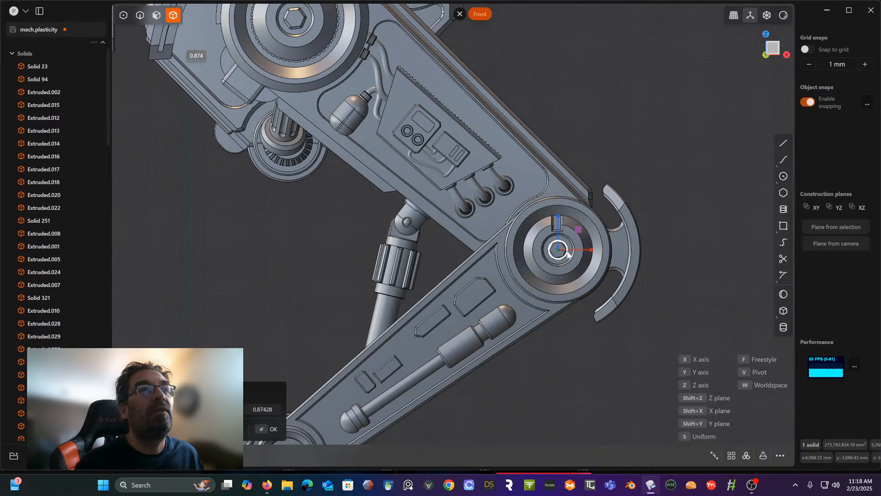
middle_drag(564, 249, 541, 255)
scroll(549, 239, up, 5)
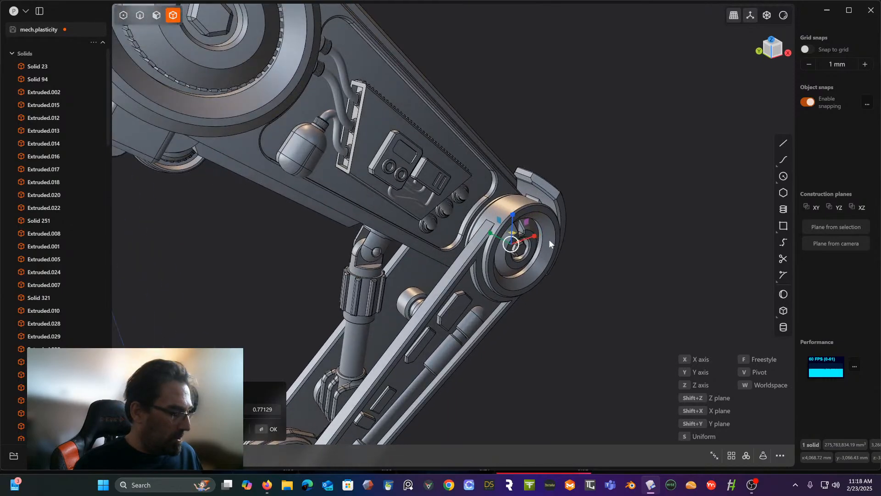
- Move the knee hub cap outward along the Y axis so its toothed rim projects from the joint ring like the hip's
key(g)
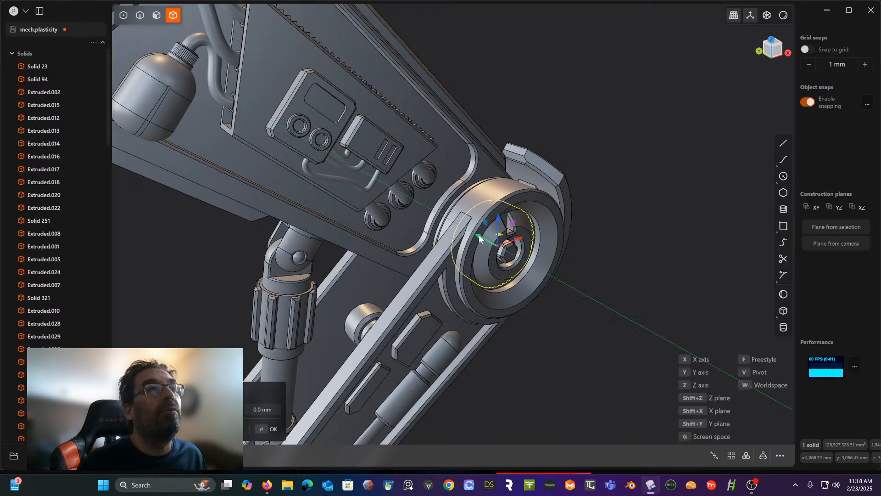
drag(478, 235, 496, 244)
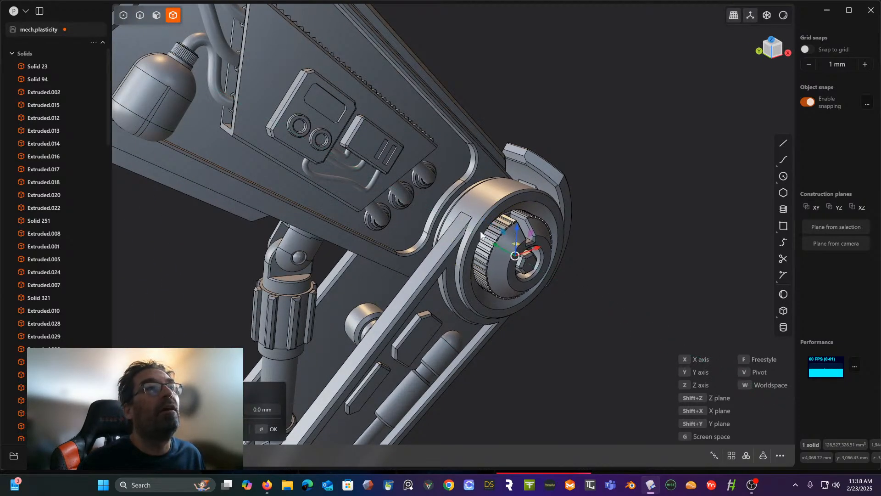
middle_drag(480, 235, 467, 316)
scroll(581, 306, down, 4)
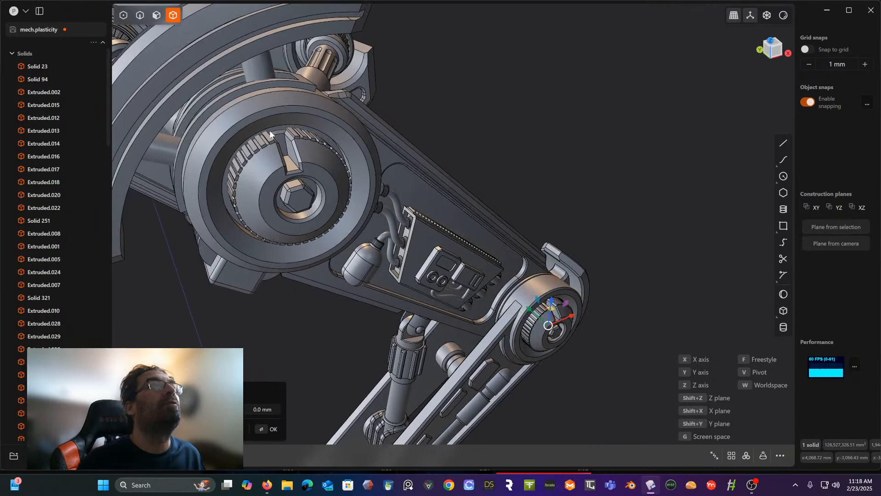
shift+middle_drag(382, 217, 328, 135)
scroll(414, 191, up, 5)
shift+middle_drag(463, 223, 488, 162)
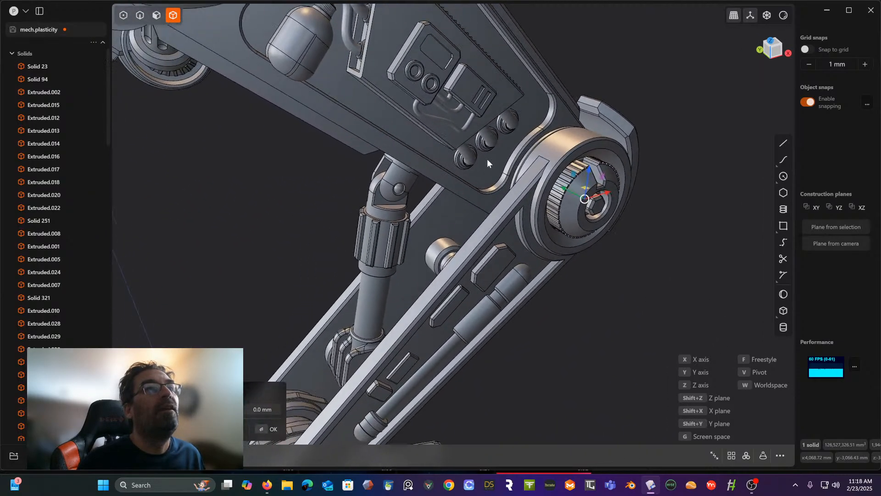
- Nudge the knee hub cap slightly inward along the Y axis in the Left view
click(768, 51)
shift+middle_drag(573, 140, 571, 269)
scroll(567, 286, down, 2)
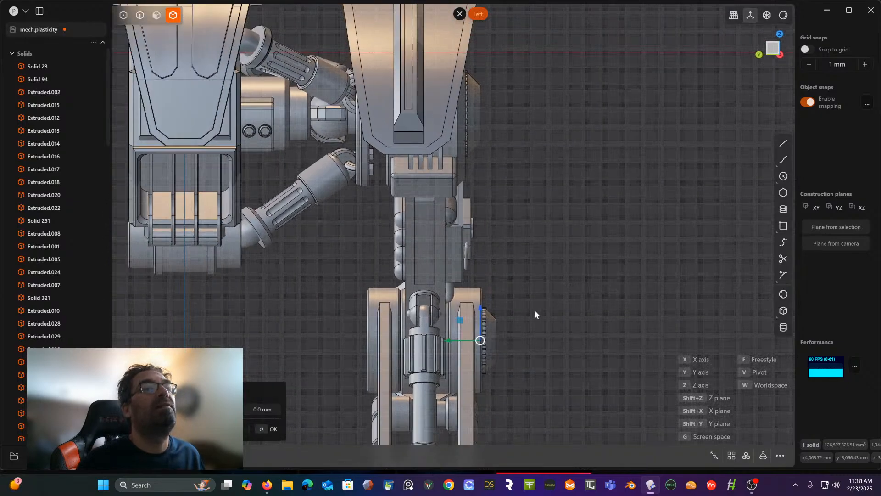
drag(451, 342, 447, 342)
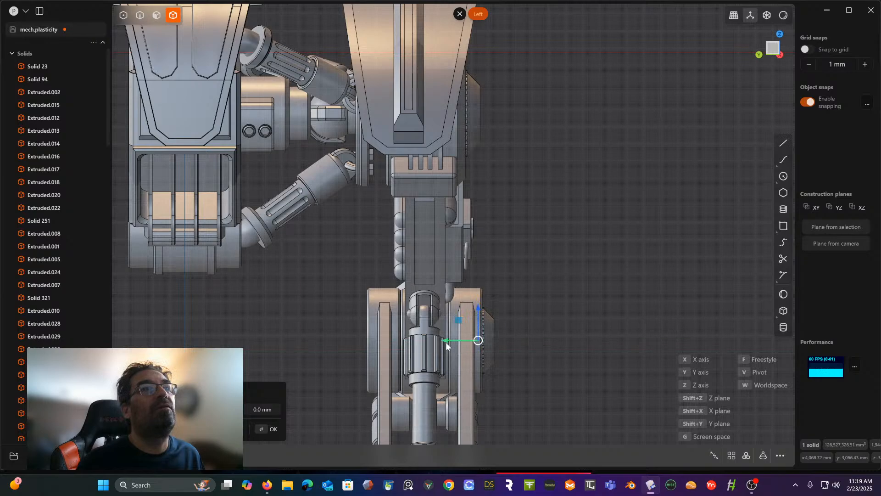
middle_drag(445, 342, 478, 183)
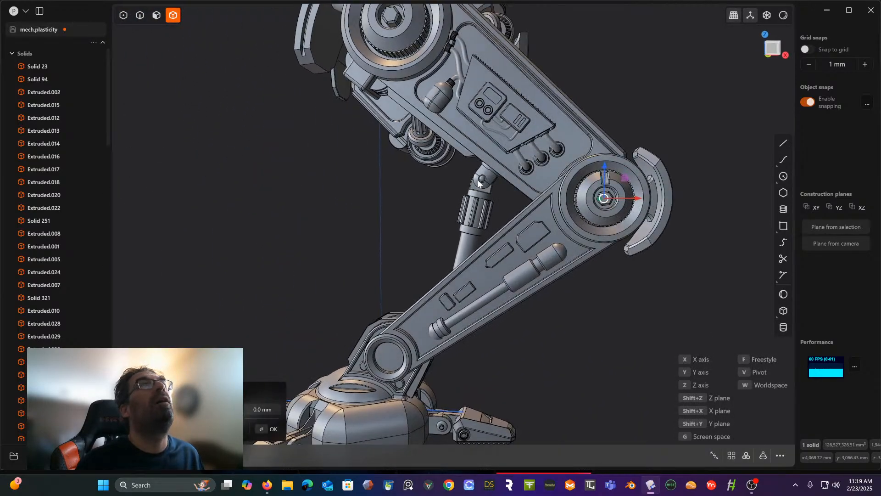
- Scale the knee hub cap down uniformly a little more so it leaves a gap inside the joint ring
click(774, 53)
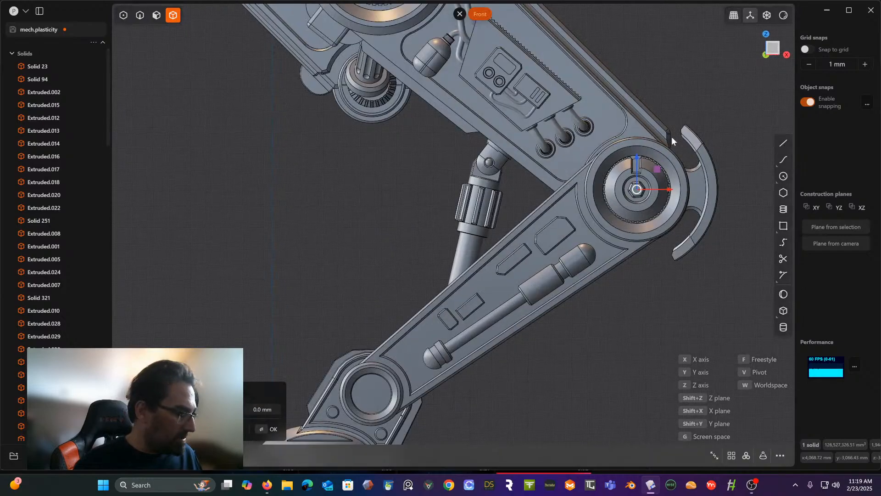
key(s)
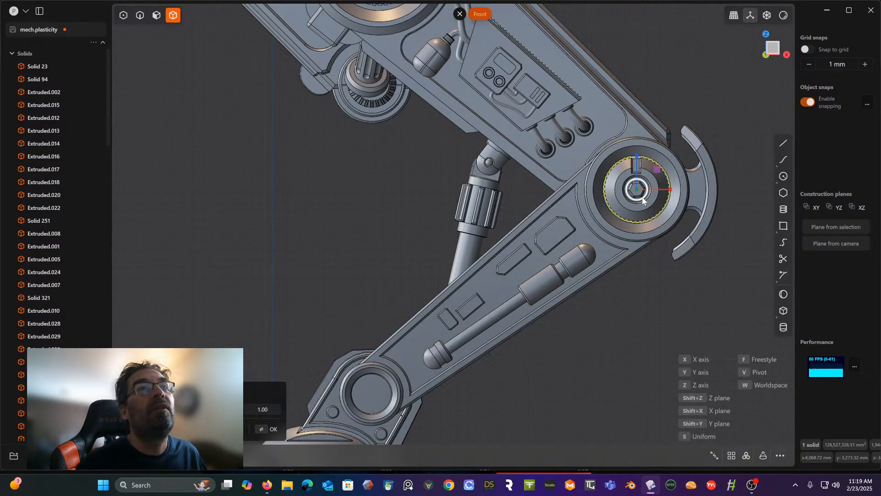
drag(642, 197, 642, 196)
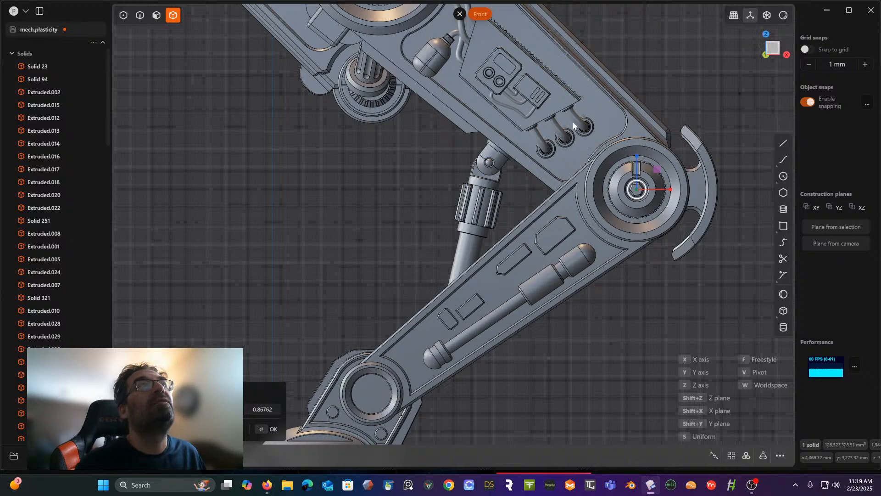
scroll(571, 121, down, 3)
right_drag(569, 126, 508, 199)
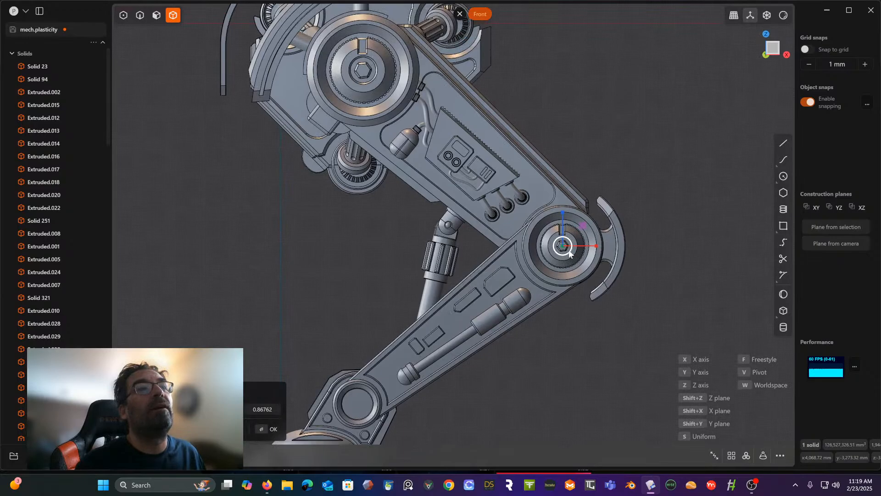
drag(569, 254, 569, 254)
key(Return)
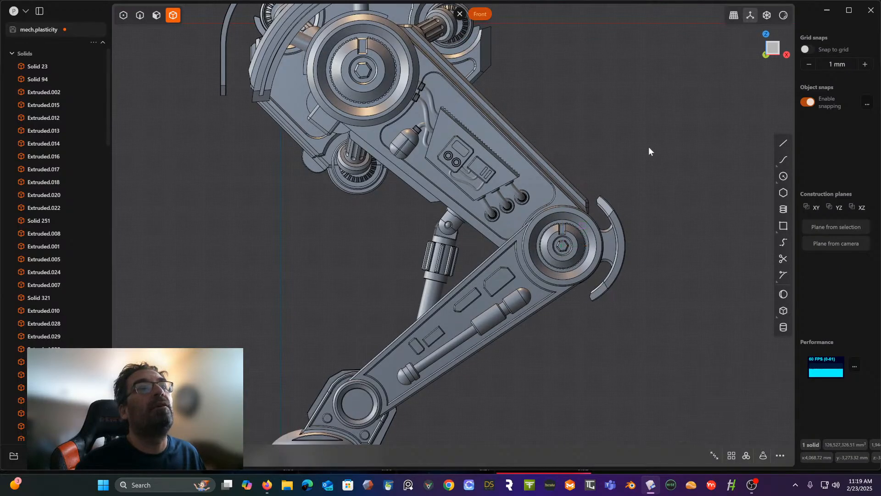
- Duplicate the knee hub cap and place the copy at the centre of the ankle joint in the Front view
middle_drag(643, 165, 687, 167)
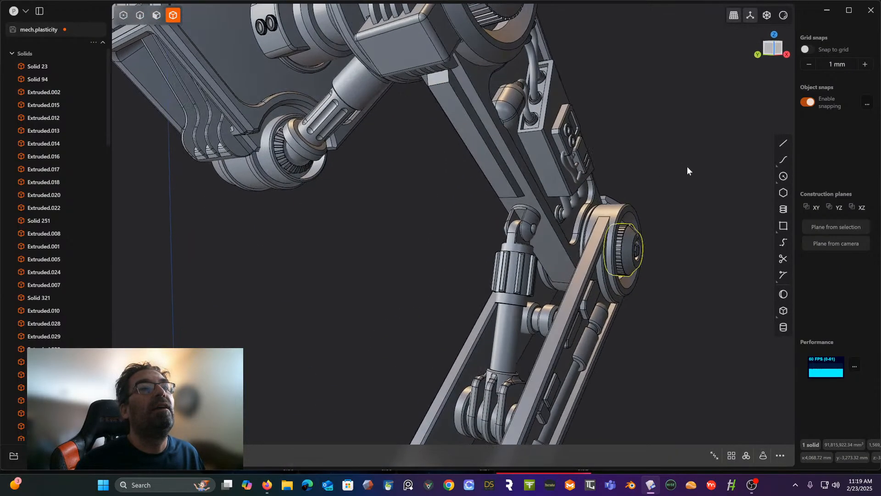
click(766, 46)
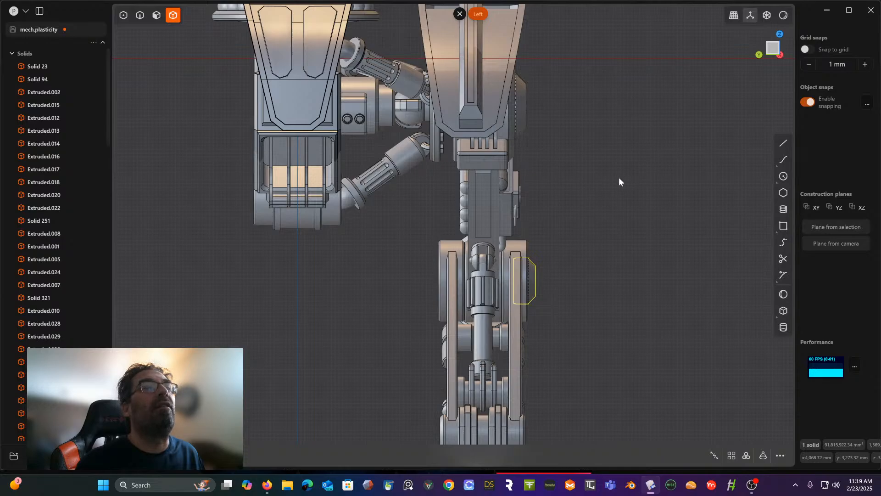
middle_drag(618, 178, 613, 124)
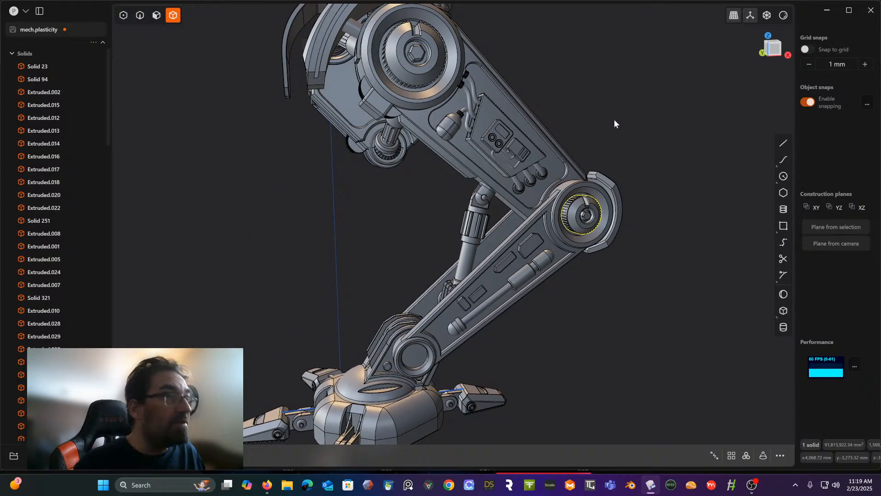
click(775, 50)
key(g)
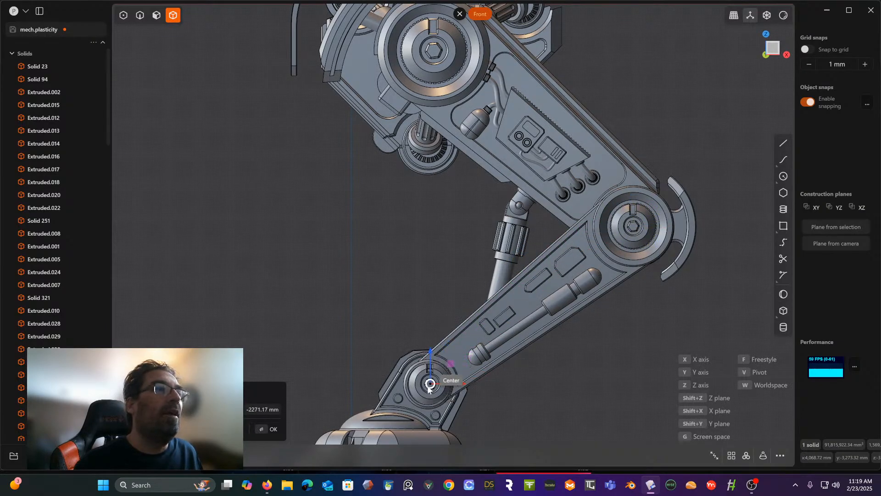
scroll(433, 376, up, 4)
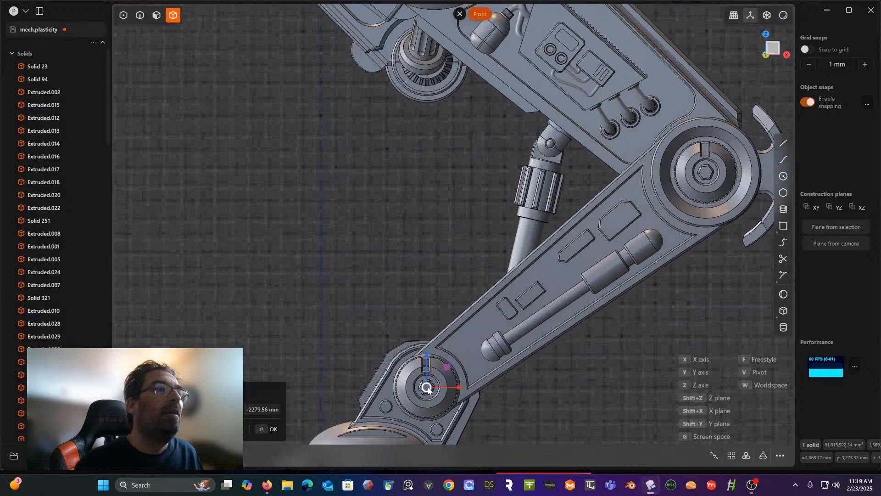
shift+middle_drag(444, 382, 462, 226)
scroll(470, 276, up, 4)
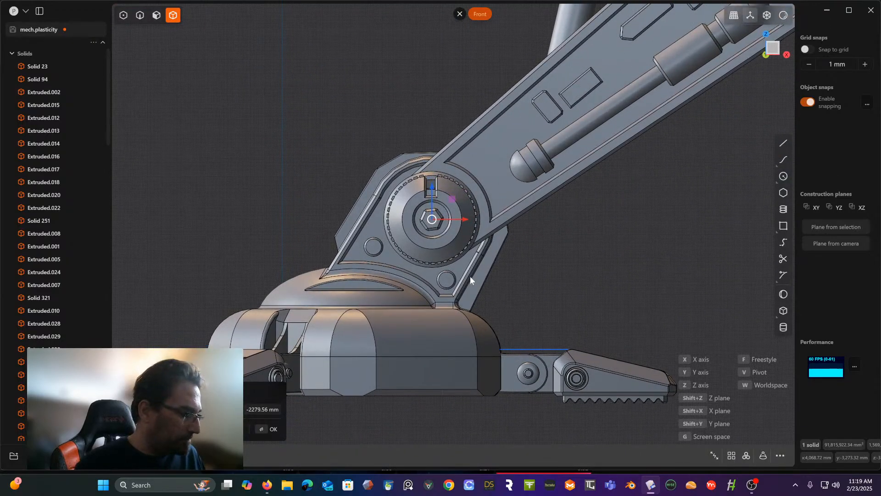
- Scale the ankle hub cap uniformly to about 0.57 and move it slightly inward along the Y axis
key(s)
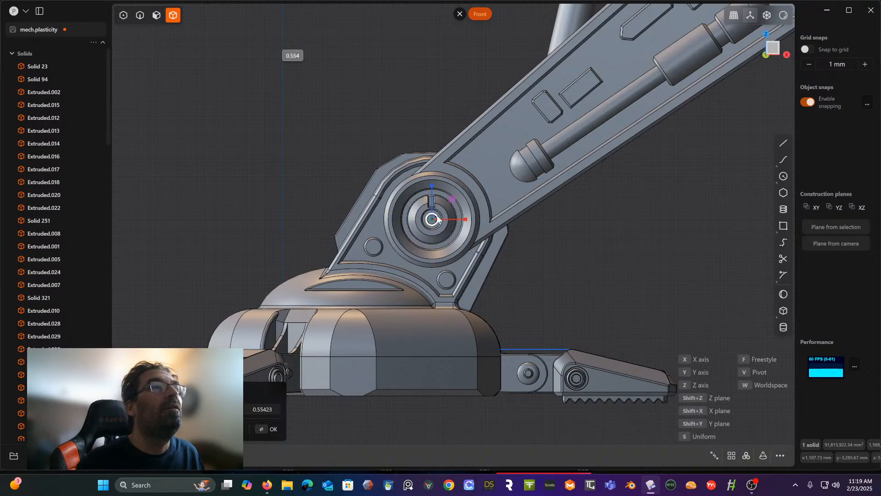
middle_drag(419, 210, 480, 196)
click(773, 51)
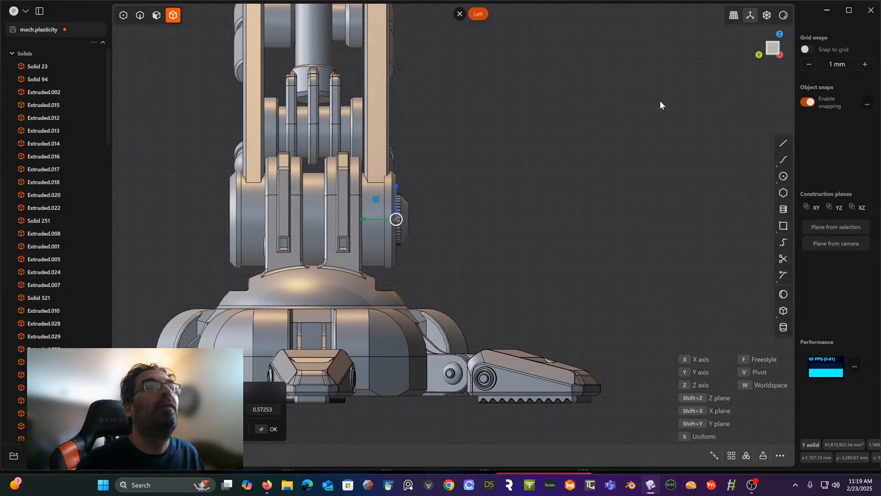
shift+middle_drag(641, 123, 710, 148)
click(697, 145)
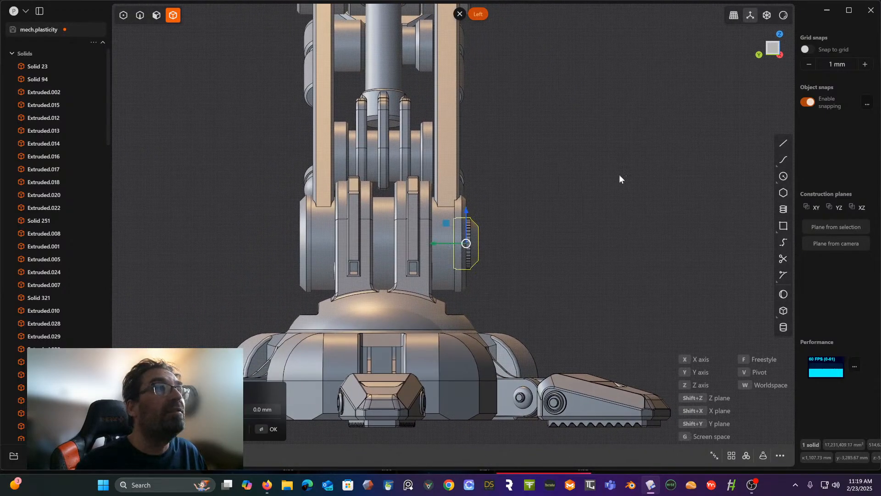
click(439, 241)
drag(438, 243, 436, 244)
key(Return)
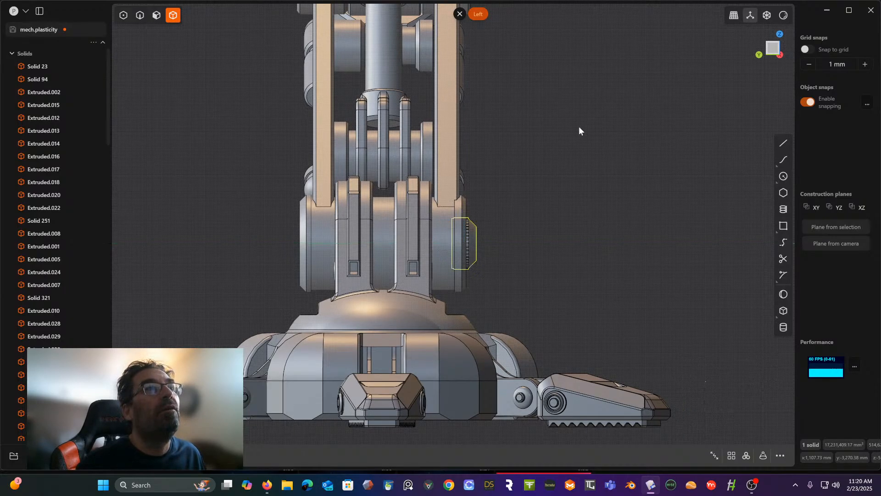
- Clear the selection and examine the whole leg with its knee and ankle hub caps from several angles
middle_drag(577, 127, 527, 86)
scroll(527, 86, down, 2)
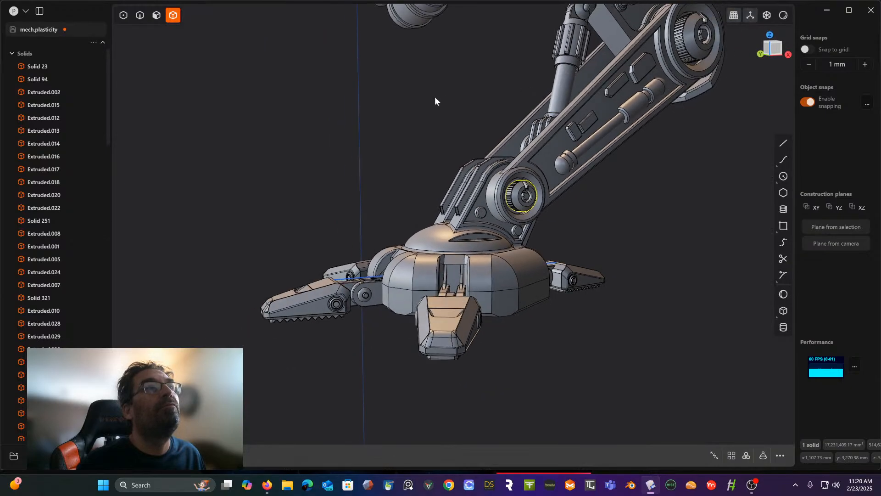
click(434, 97)
shift+middle_drag(434, 96, 312, 245)
scroll(318, 184, down, 2)
scroll(318, 184, down, 2)
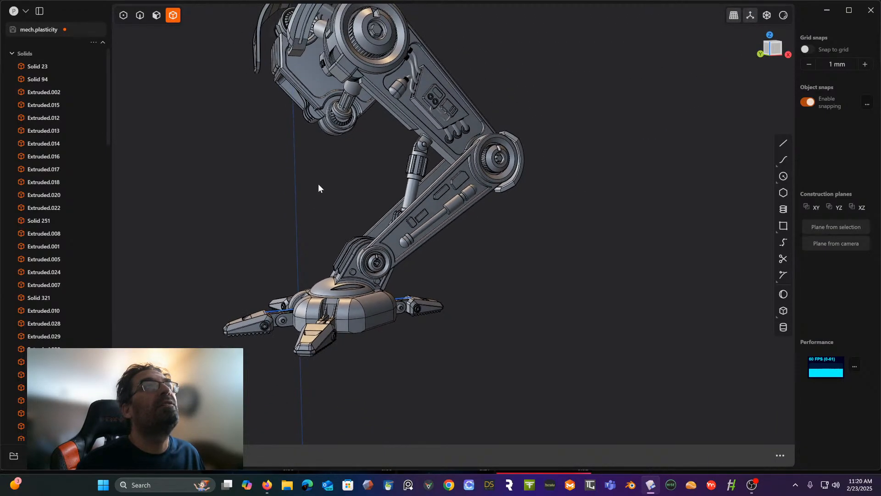
middle_drag(319, 187, 389, 83)
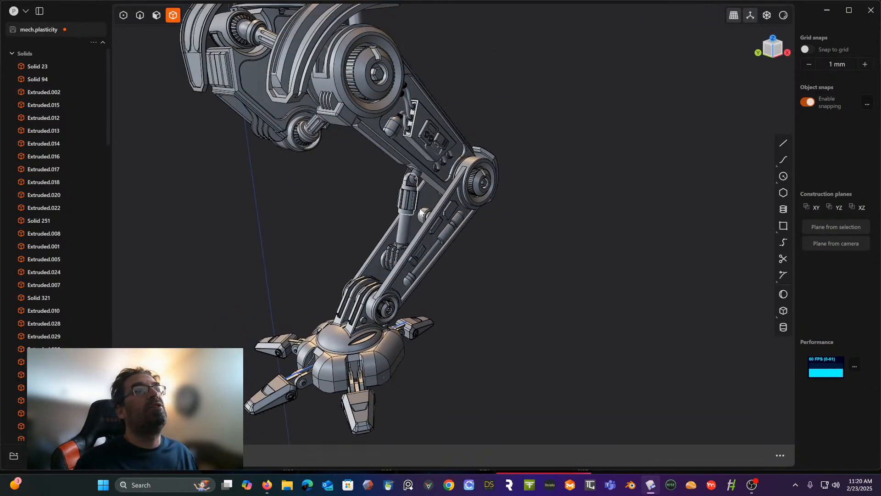
scroll(412, 200, down, 3)
shift+middle_drag(442, 233, 503, 231)
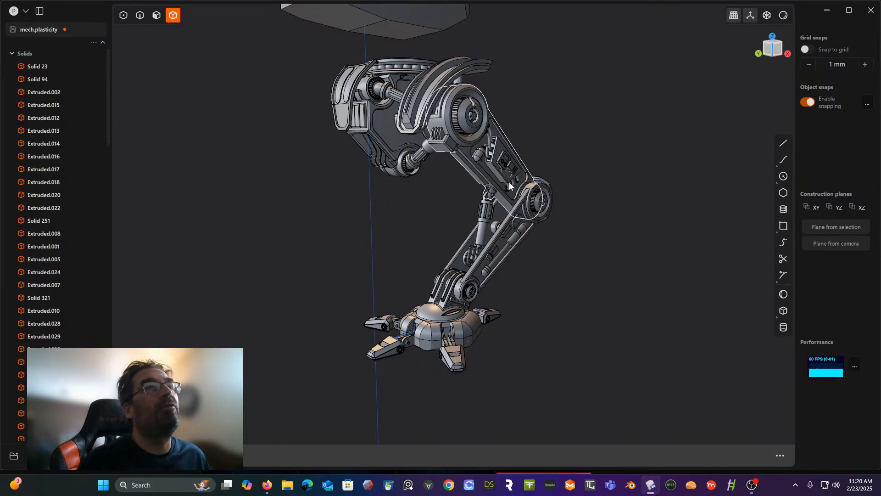
middle_drag(508, 181, 458, 182)
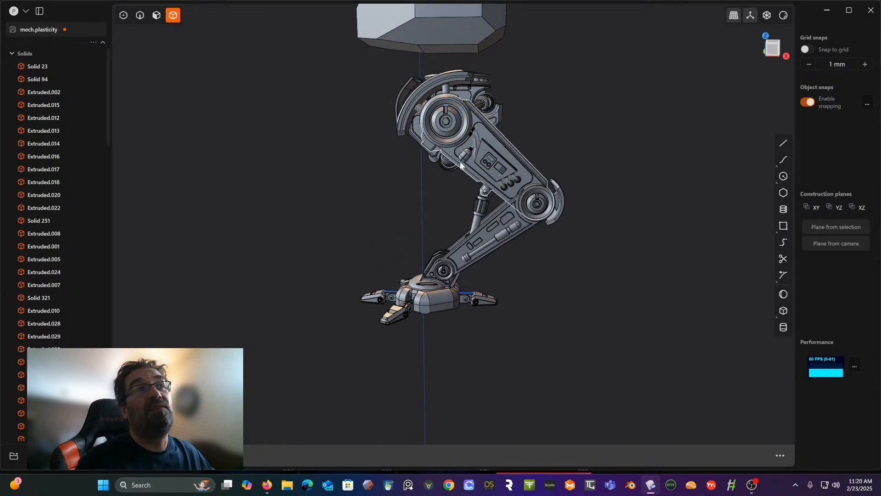
scroll(457, 172, up, 5)
scroll(457, 172, up, 8)
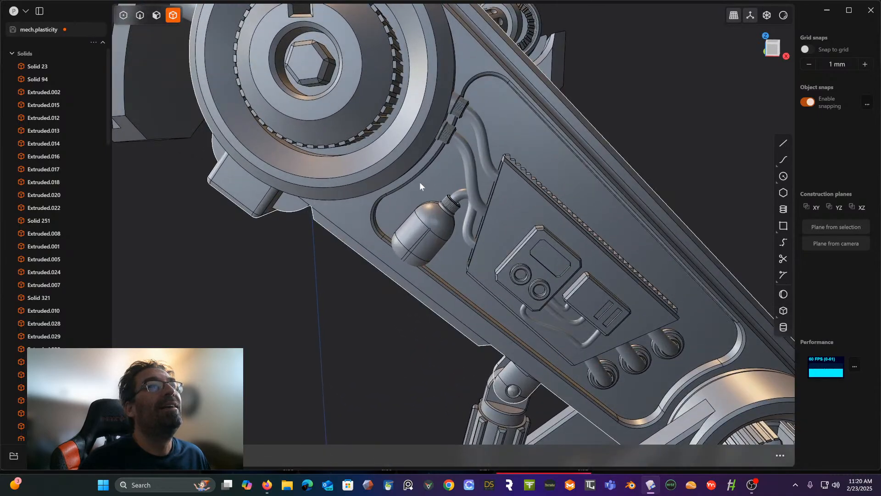
- Set a temporary construction plane on the outer flat face of the hip housing's block and view it straight on
middle_drag(420, 185, 550, 184)
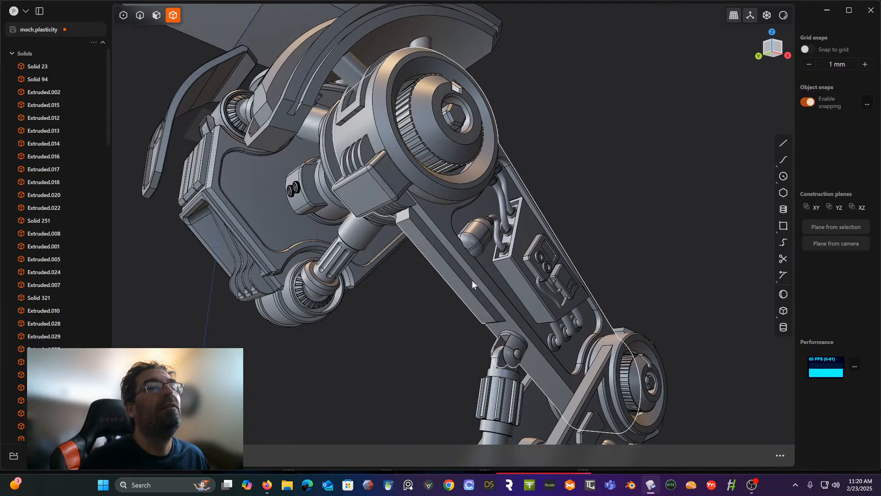
middle_drag(585, 236, 532, 211)
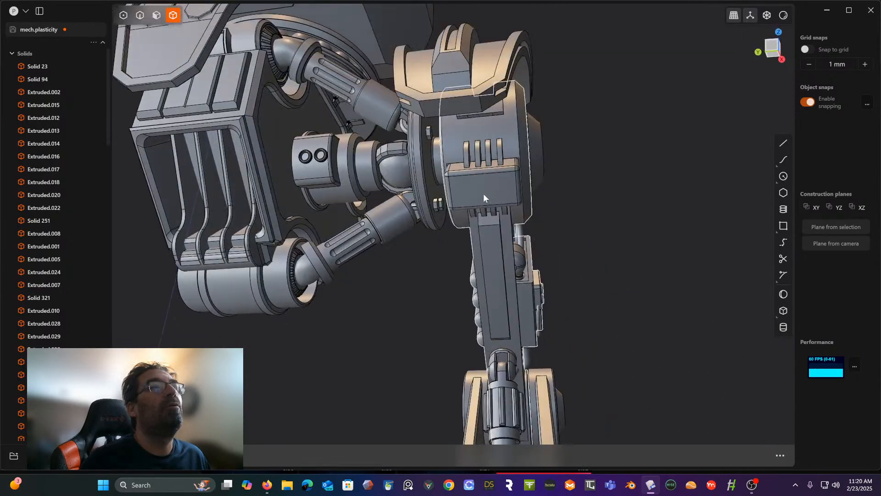
click(157, 15)
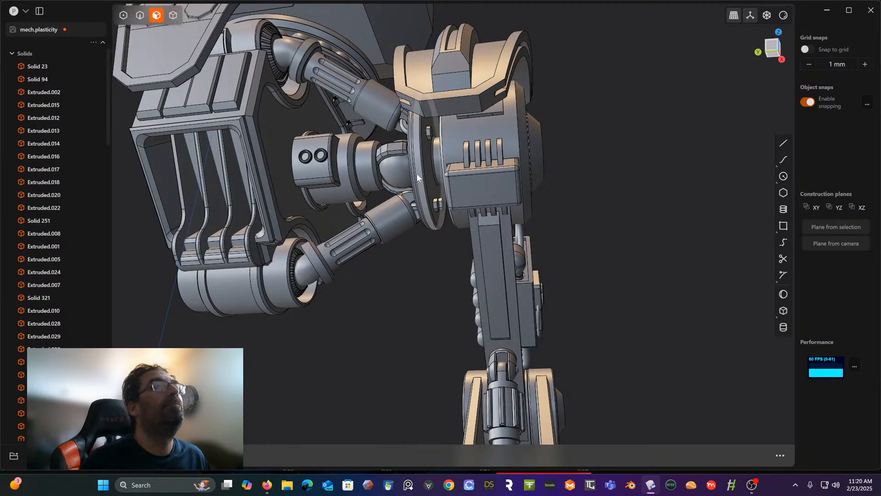
click(471, 185)
scroll(473, 183, up, 5)
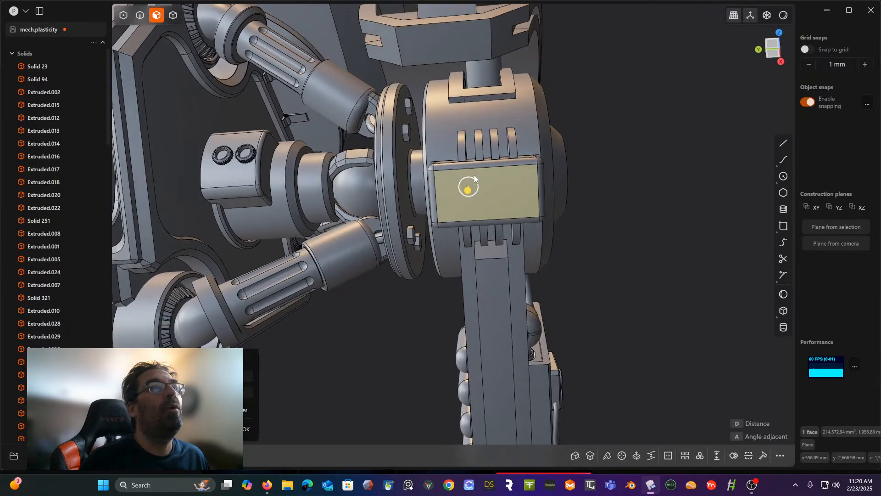
scroll(481, 176, up, 3)
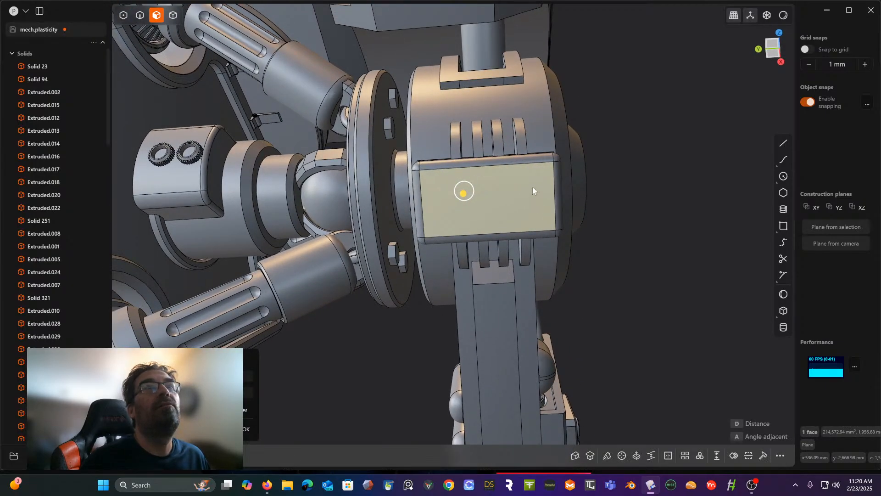
key(/)
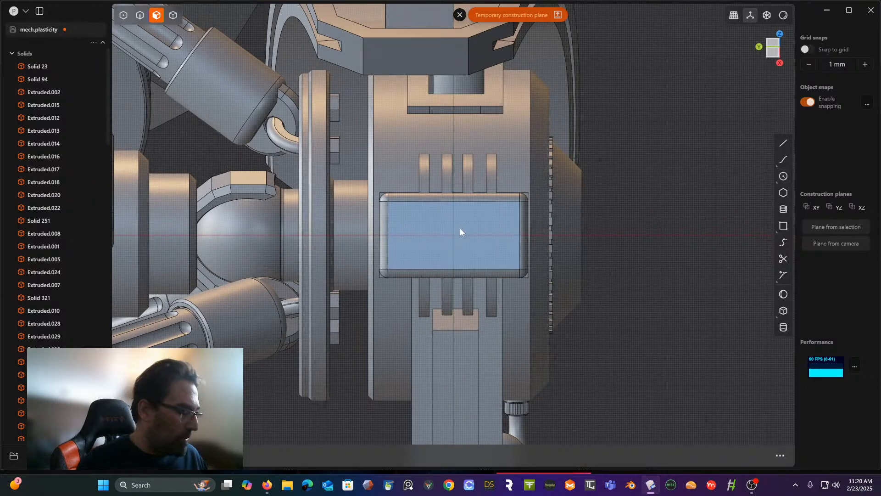
- Create a curve from the block face's rectangular outline and round its four corners with a small fillet
key(e)
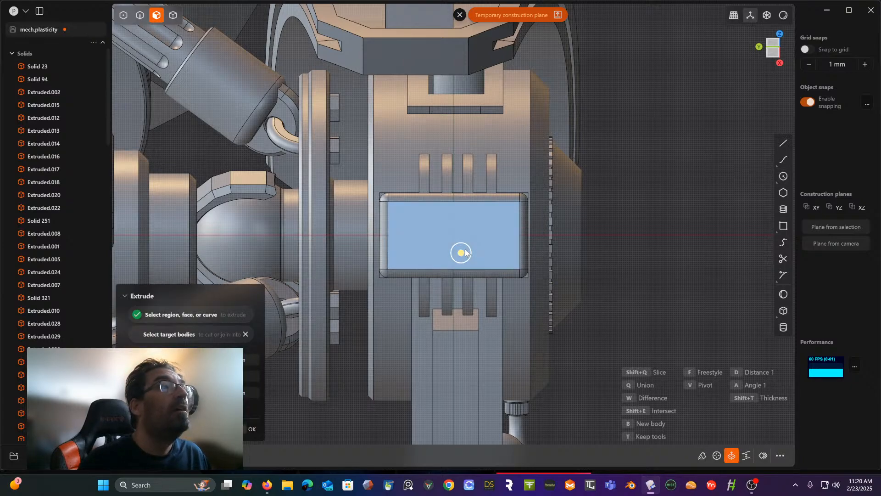
key(g)
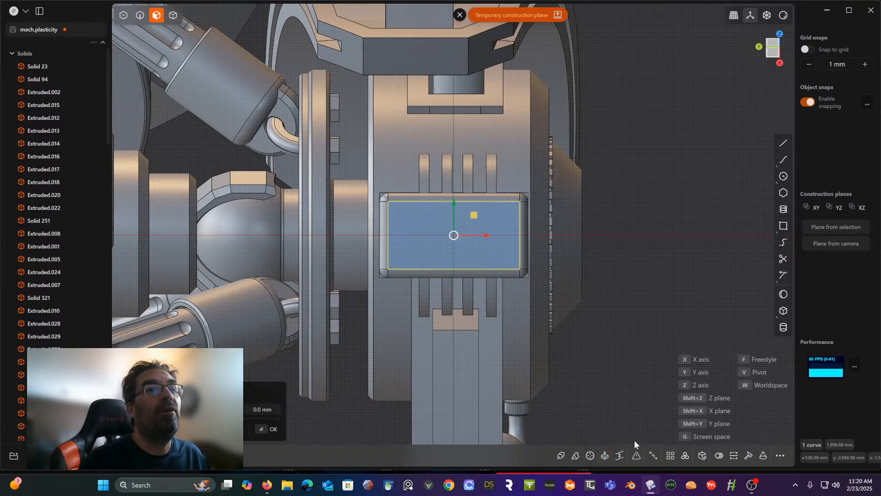
click(637, 455)
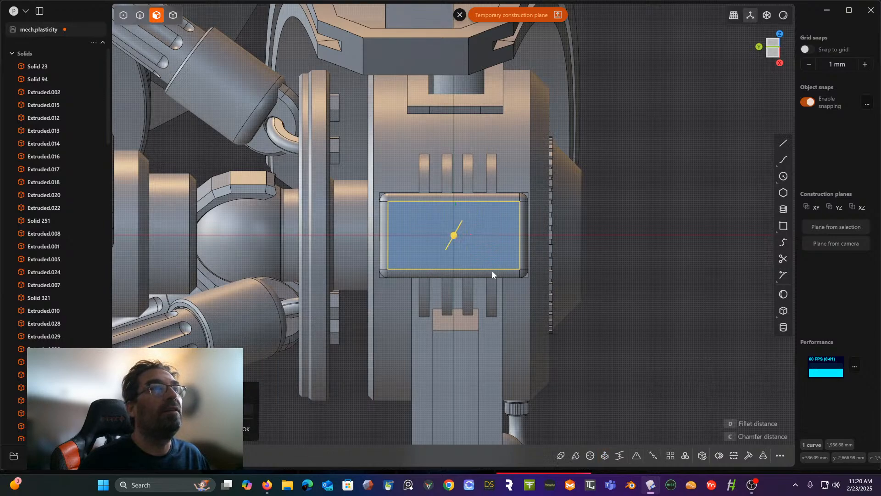
drag(453, 236, 461, 228)
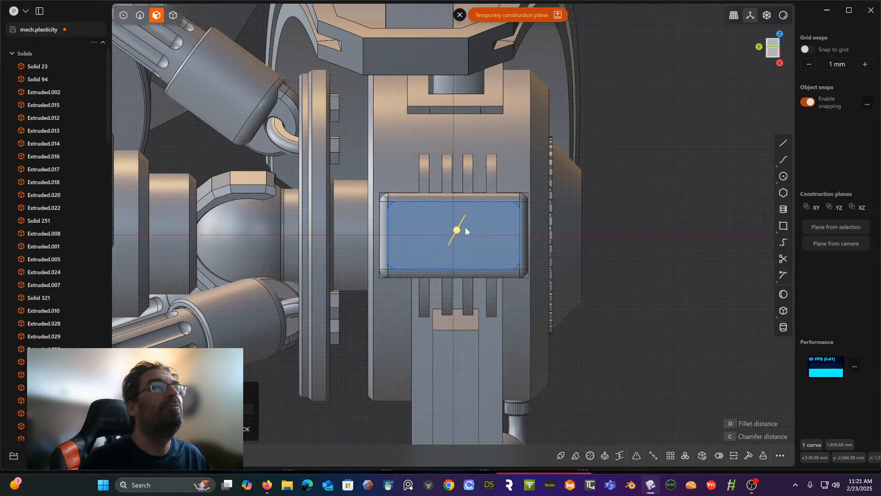
right_click(624, 208)
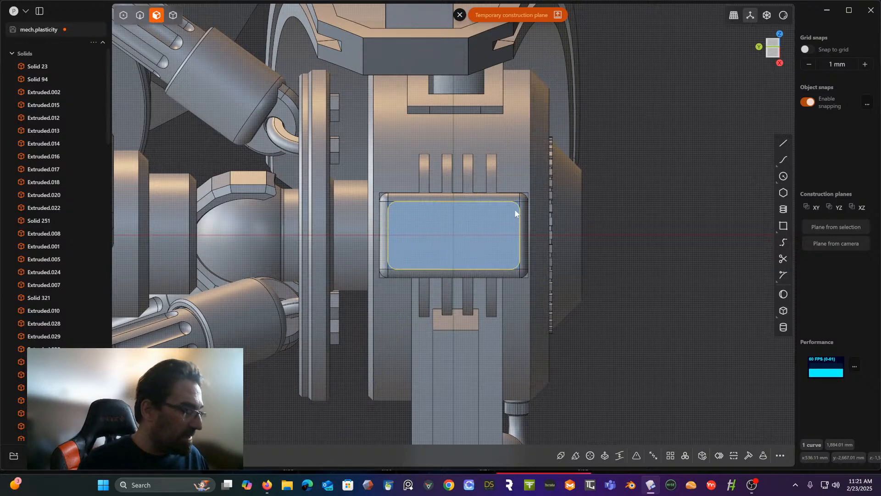
- Scale the rounded outline uniformly to about 0.9 so it sits inset on the block's face
key(s)
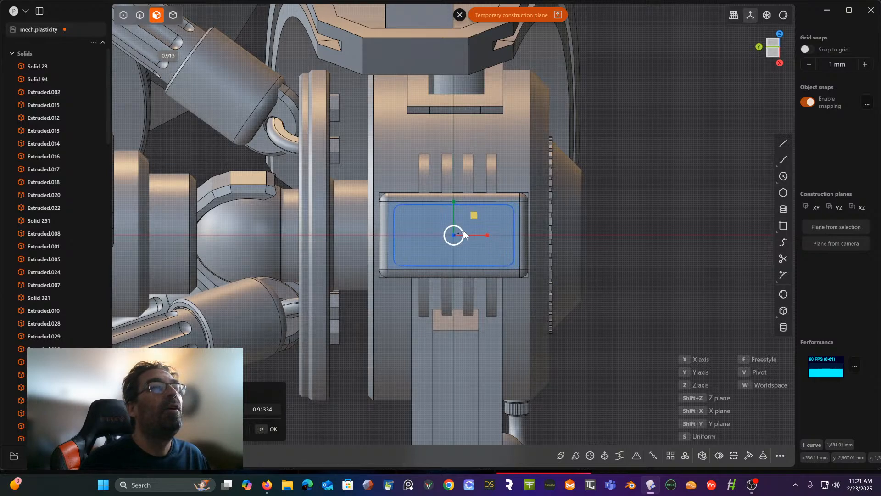
key(Return)
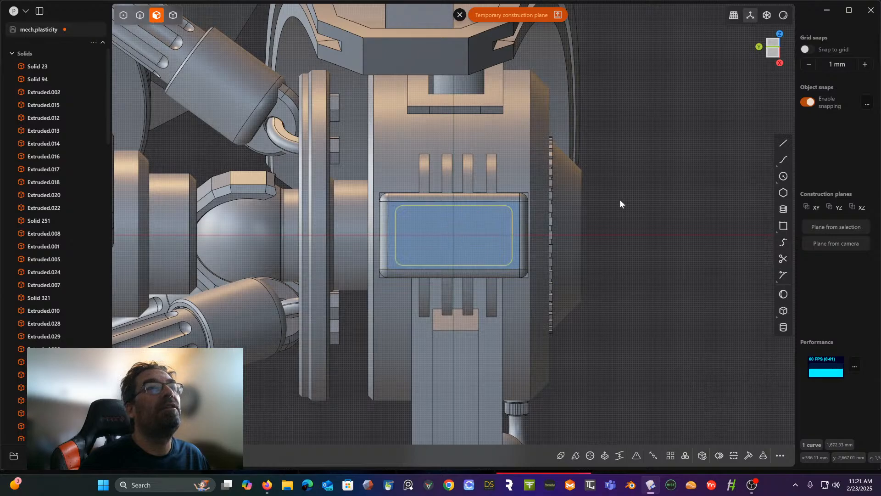
middle_drag(620, 199, 535, 252)
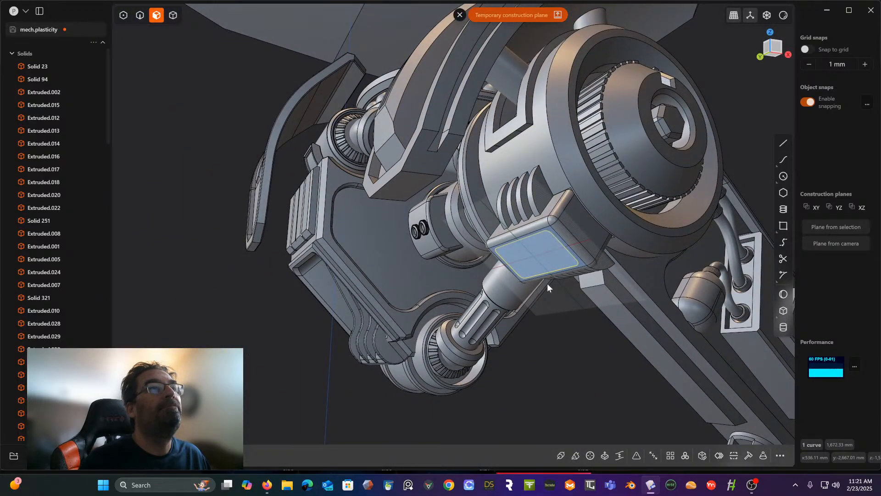
middle_drag(542, 360, 569, 346)
scroll(552, 304, up, 3)
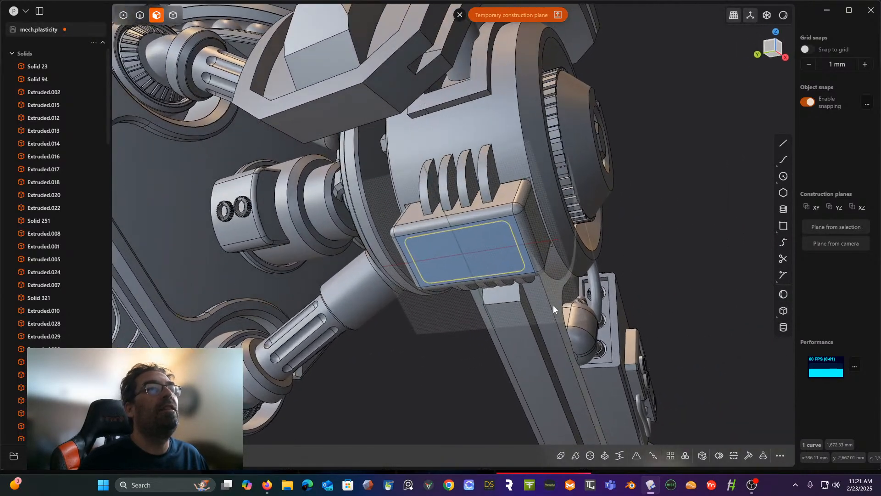
middle_drag(540, 310, 527, 315)
scroll(523, 289, up, 5)
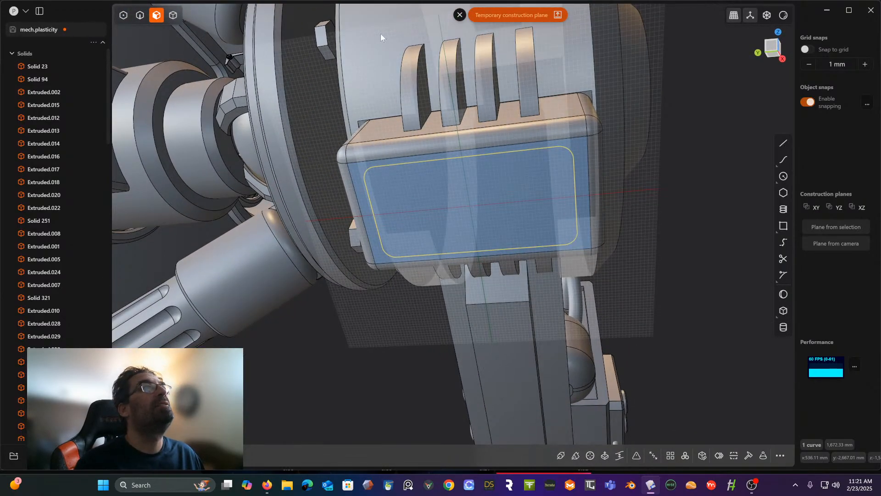
click(176, 18)
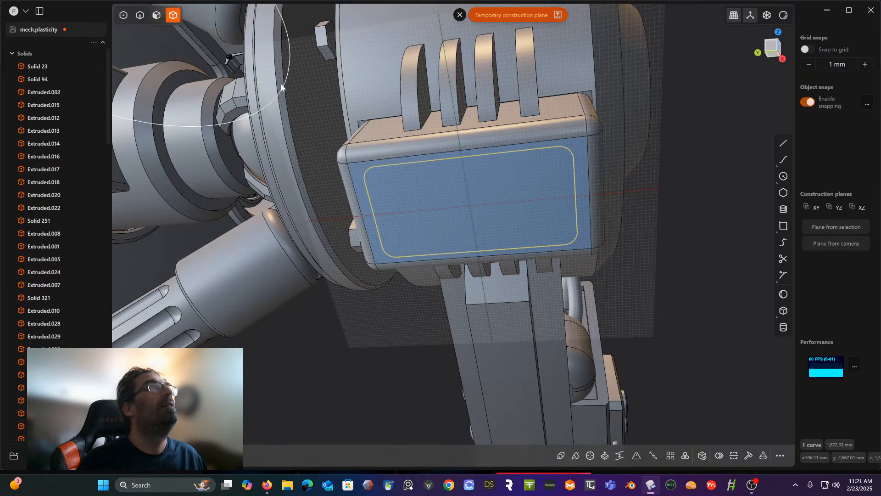
click(698, 213)
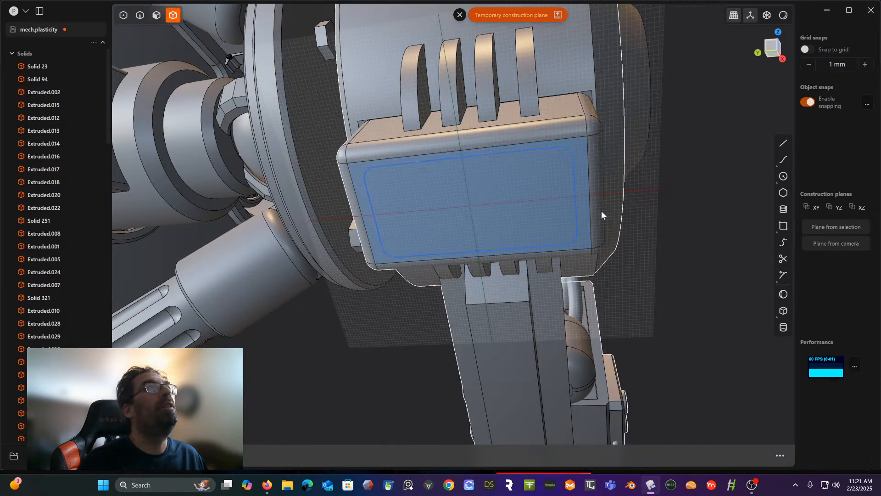
click(140, 15)
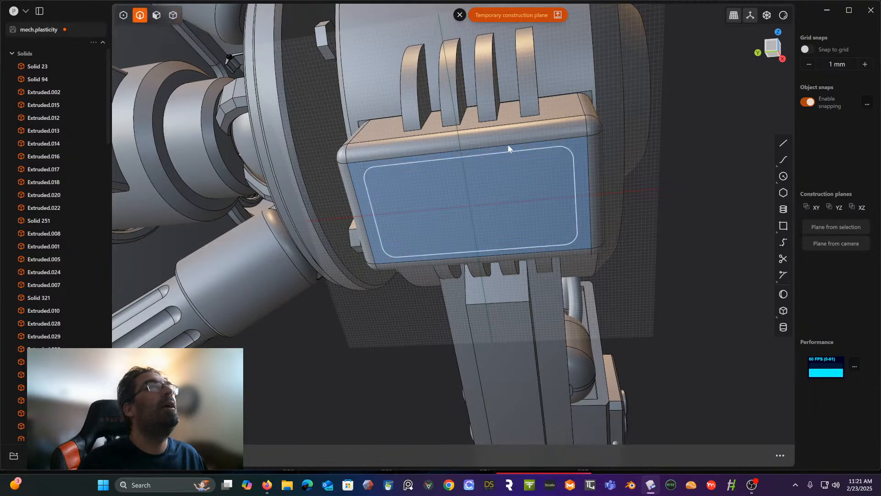
click(571, 178)
middle_drag(568, 185, 534, 195)
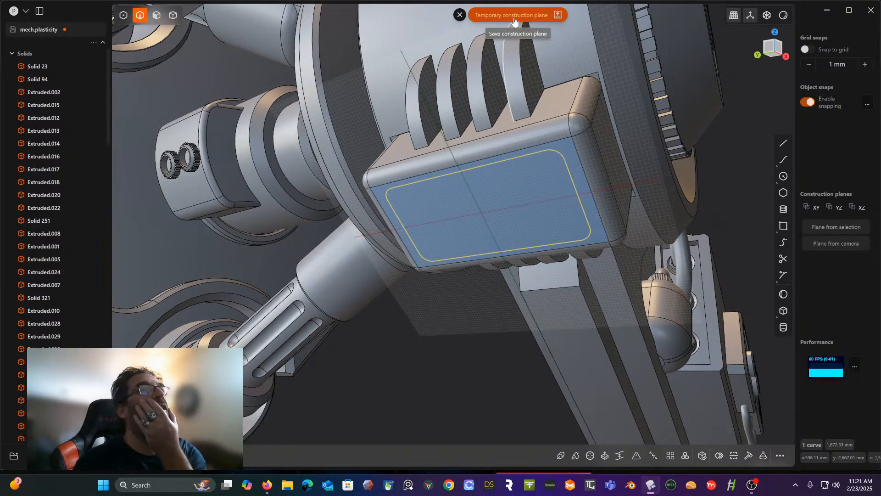
click(157, 15)
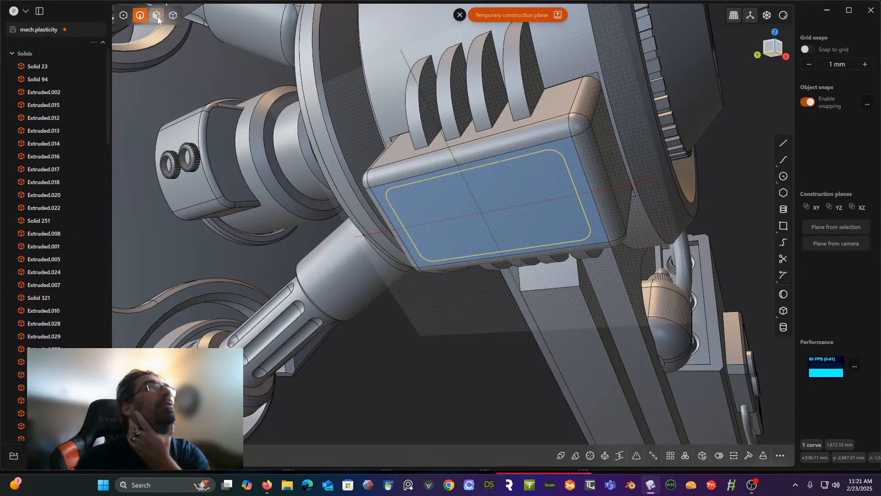
click(491, 232)
key(e)
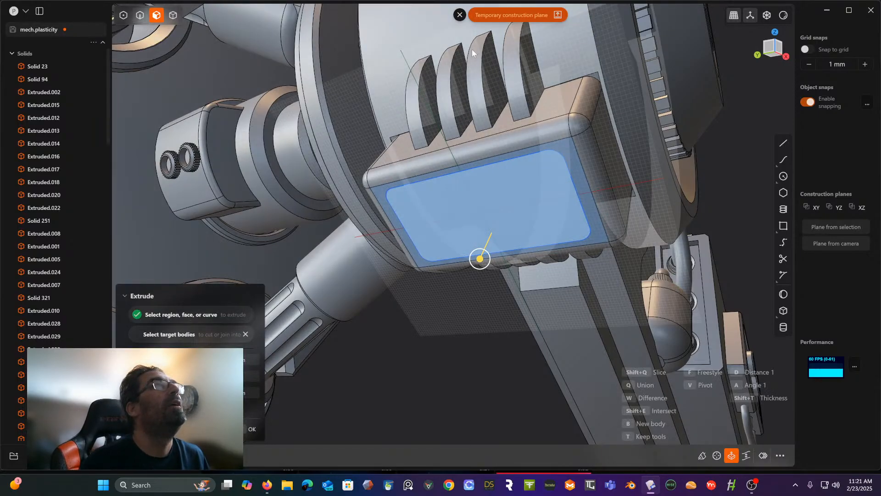
key(space)
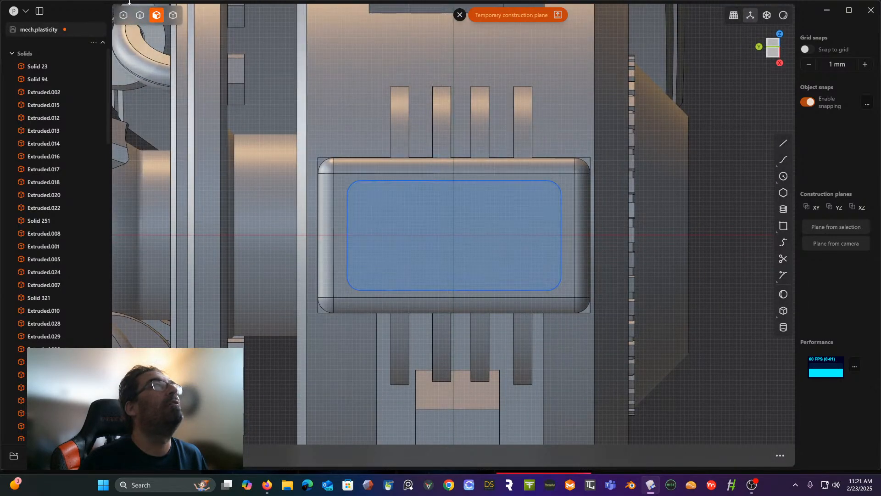
- Try to extrude the rounded region on the block's face as a union with the upper leg solid
click(173, 21)
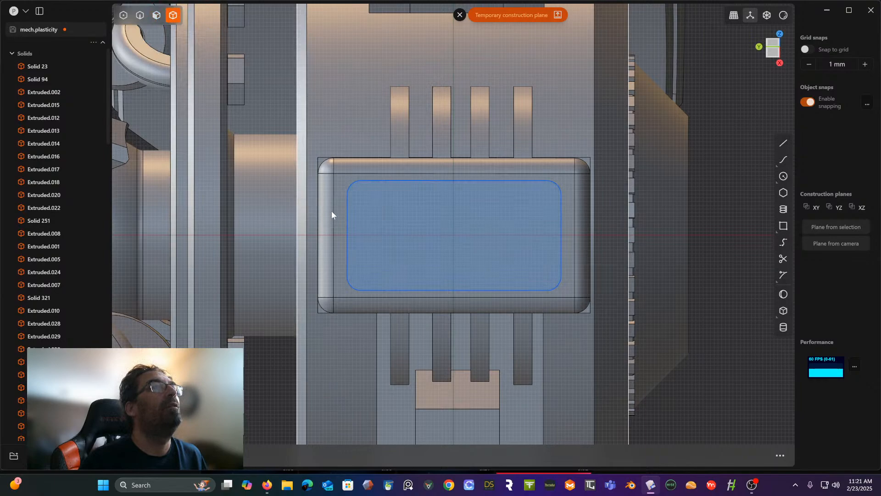
click(339, 223)
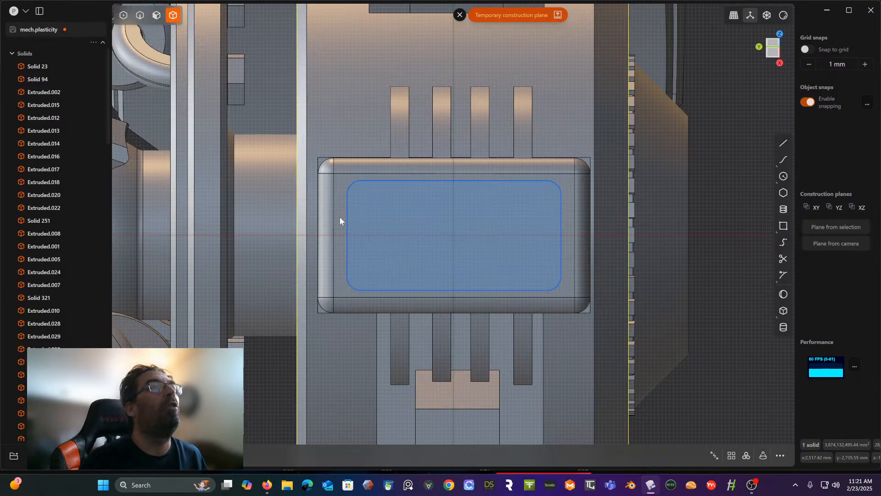
middle_drag(342, 214, 396, 185)
scroll(399, 188, down, 2)
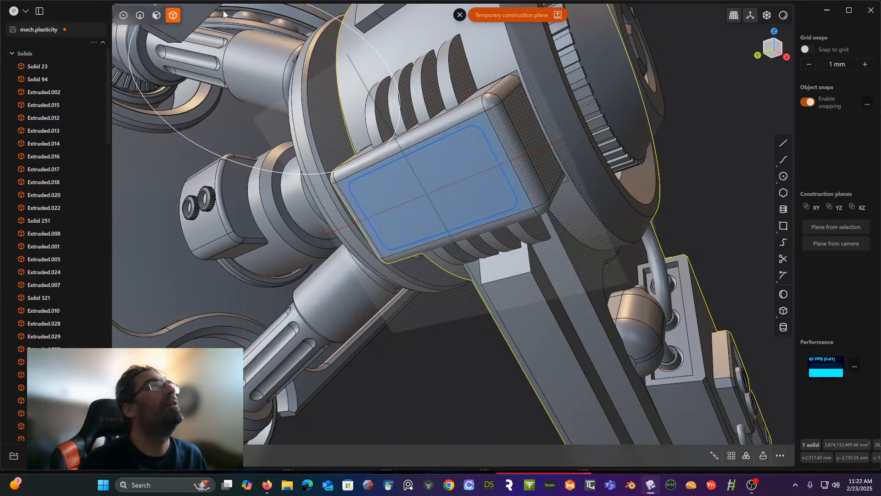
click(156, 15)
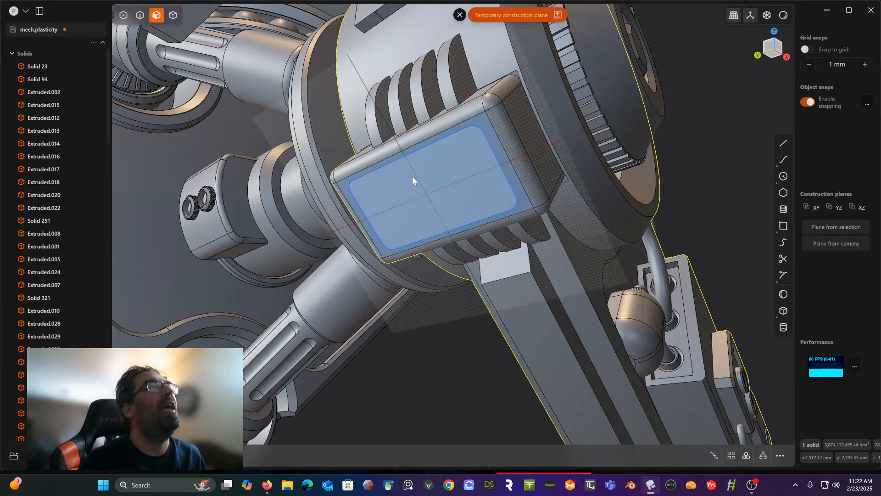
click(439, 188)
key(e)
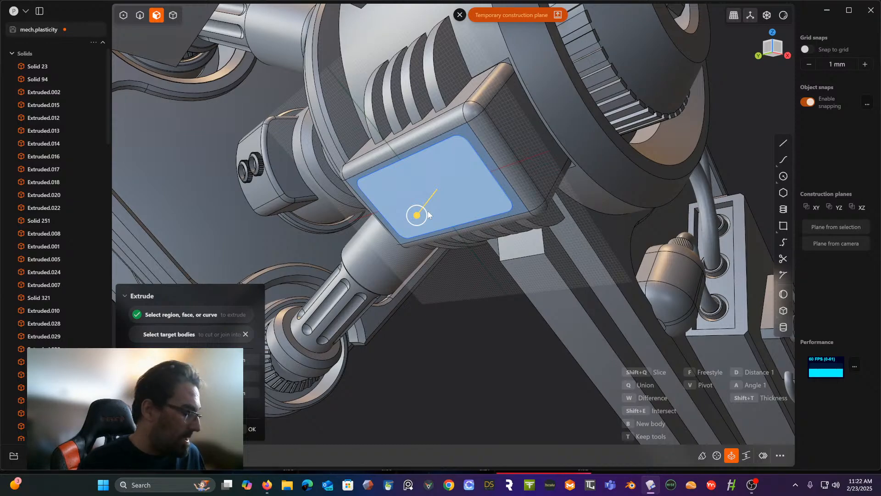
key(q)
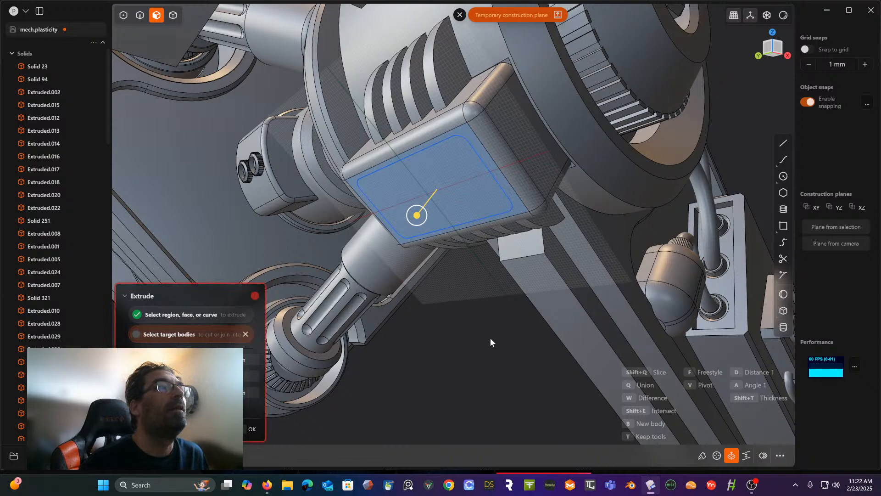
key(Escape)
key(e)
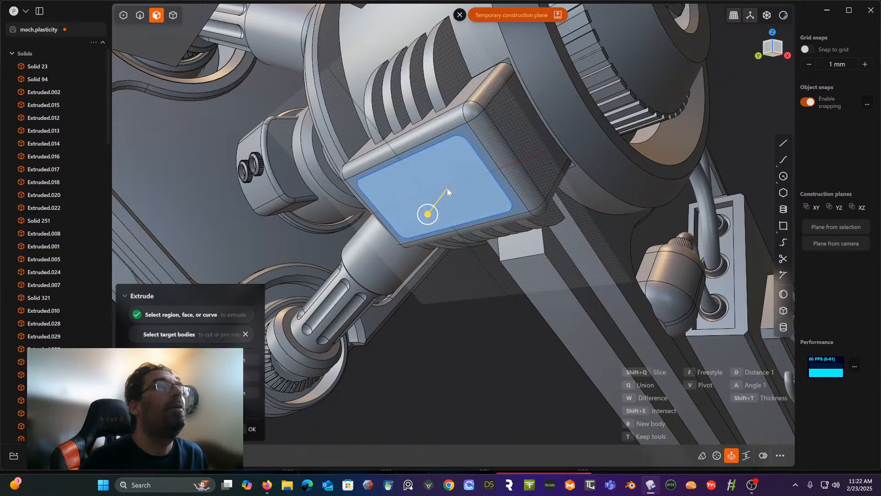
key(Escape)
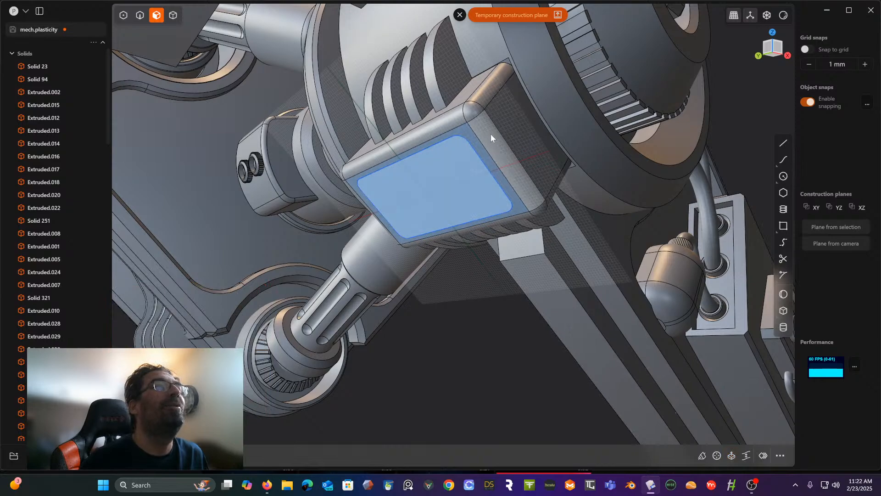
- Try a Boolean operation with the upper leg solid as the target body
click(172, 15)
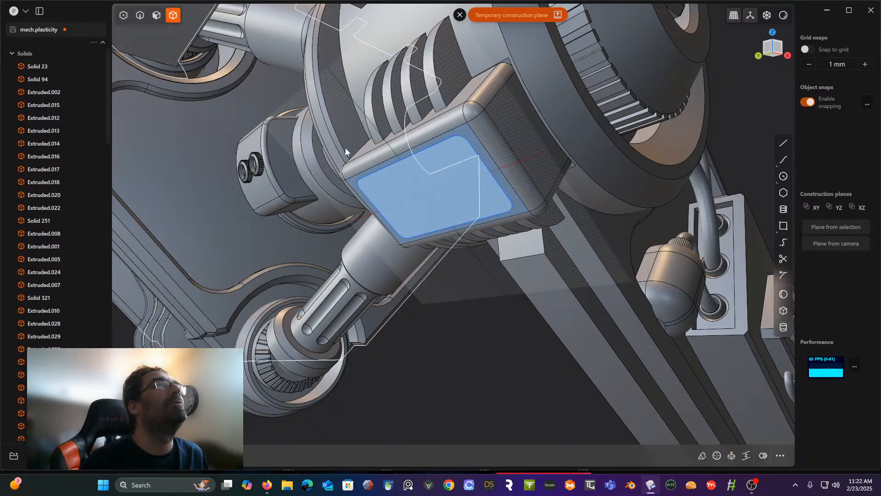
click(490, 116)
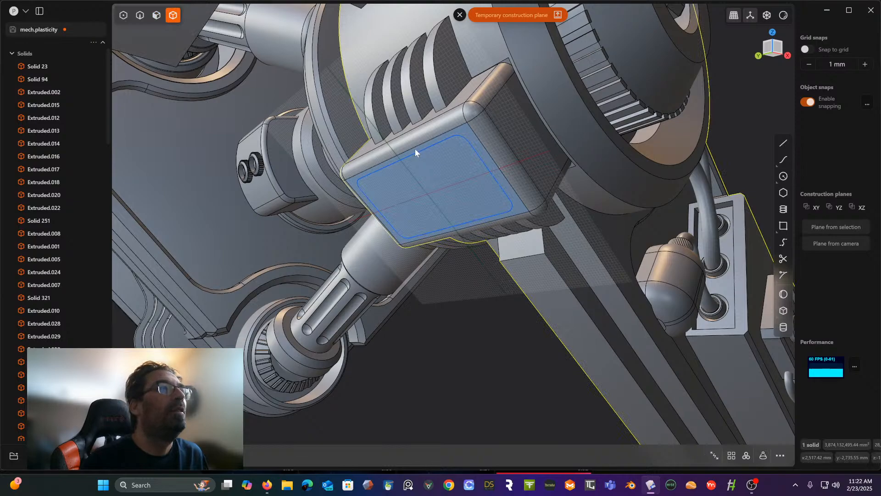
key(w)
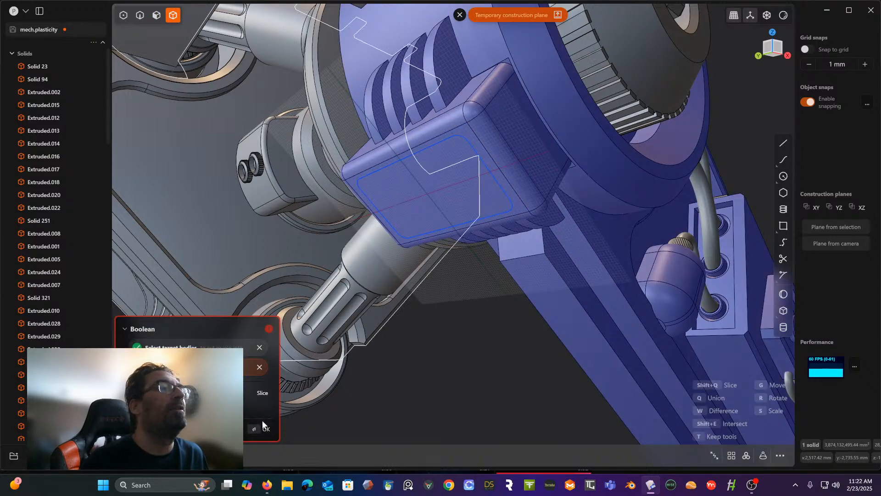
key(Escape)
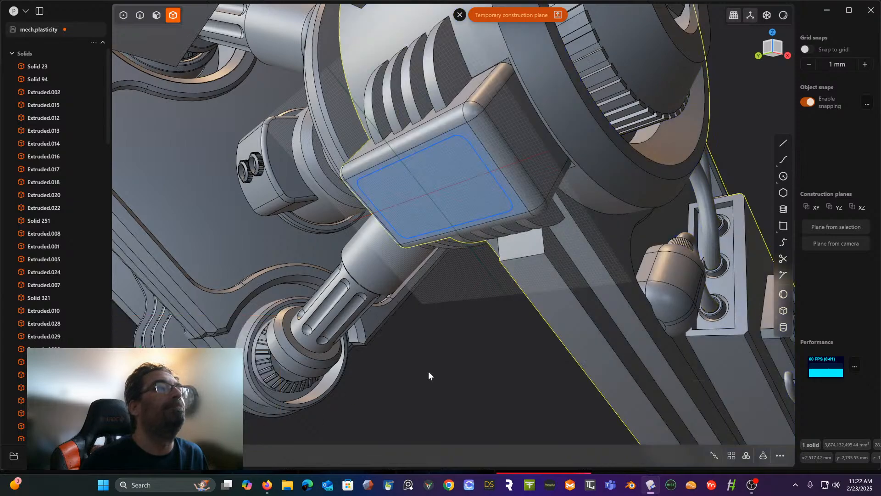
- Extrude the inset rounded region into the block's face, slicing a shallow panel out of the upper leg solid
click(428, 370)
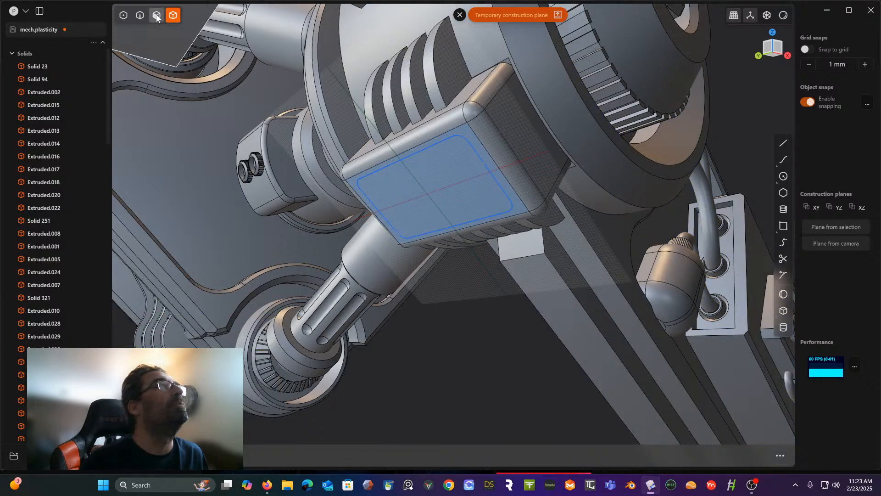
key(3)
click(400, 179)
key(e)
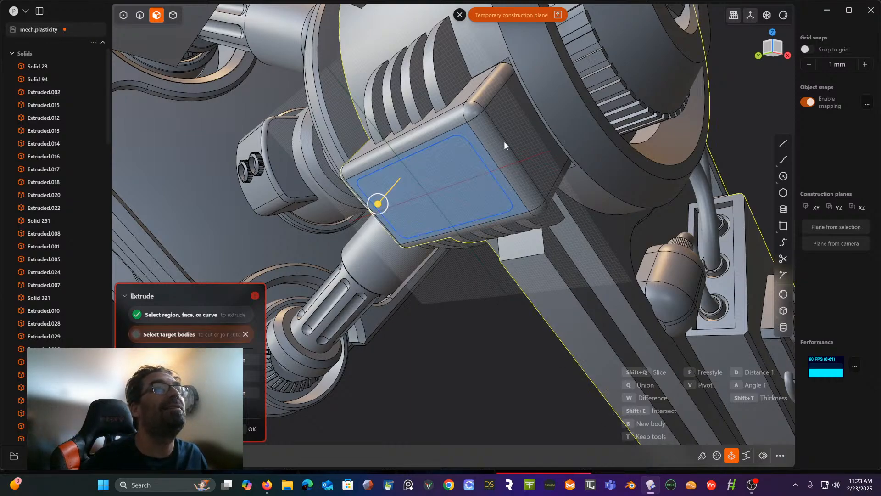
drag(381, 198, 383, 199)
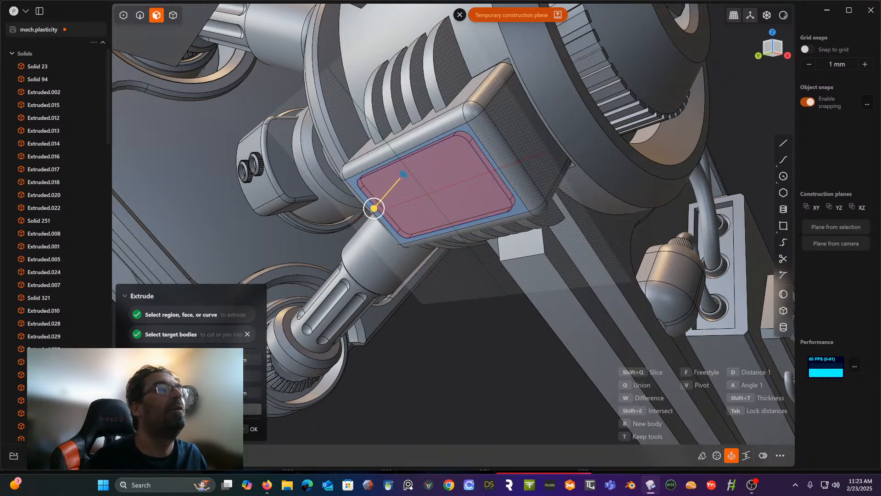
key(Return)
- Delete the leftover rounded outline curve from the block's face and leave the temporary construction plane
mouse_move(366, 383)
middle_down()
mouse_move(353, 382)
mouse_move(364, 369)
middle_up()
scroll(69, 337, down, 18)
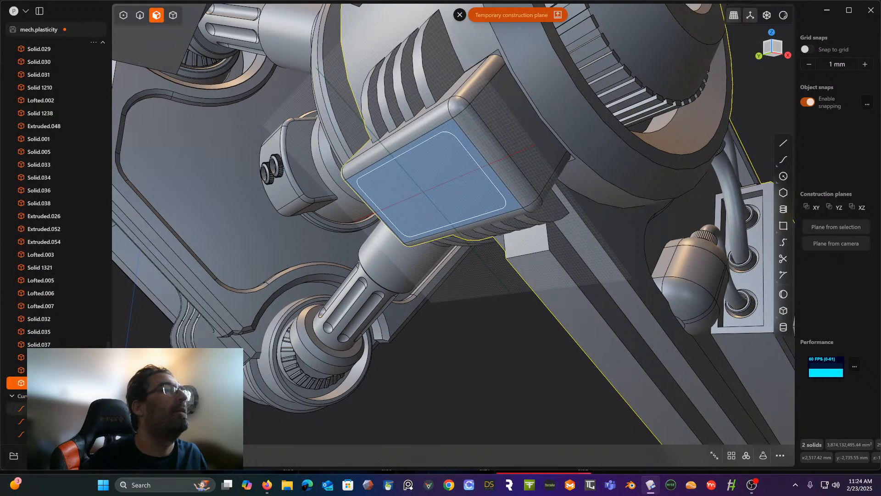
click(60, 434)
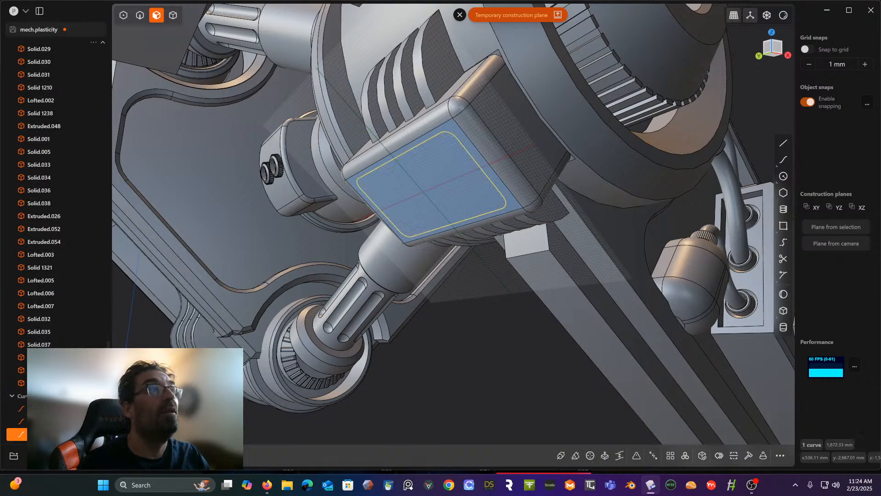
key(Delete)
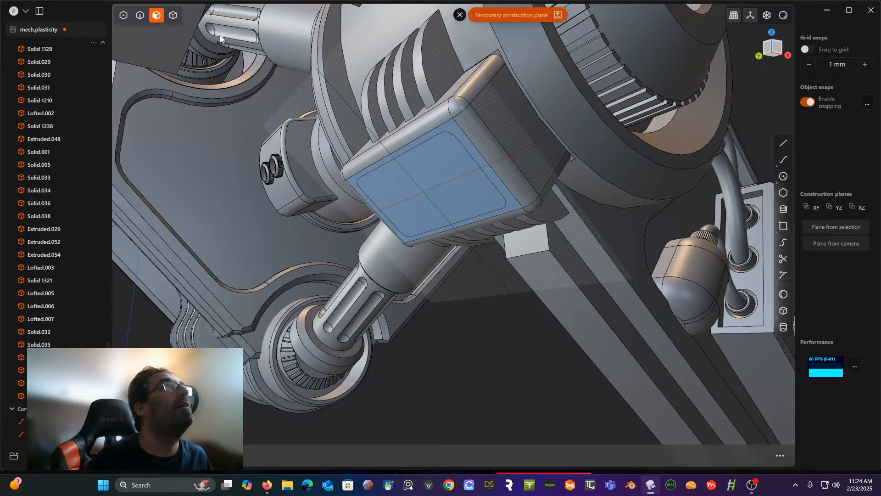
click(174, 17)
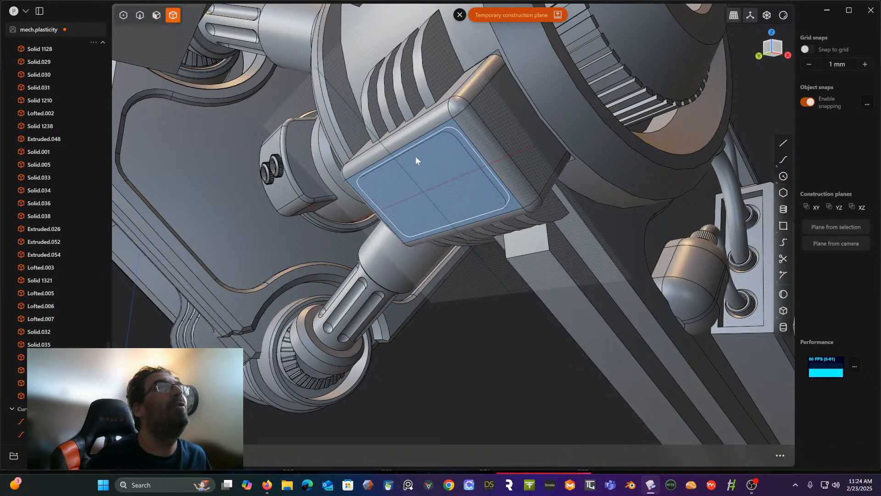
click(460, 15)
- Try moving the sliced-out panel away from the block with its pivot on the panel's face, and hide the panel to expose the recess
click(450, 176)
mouse_move(450, 175)
middle_down()
mouse_move(462, 164)
mouse_move(442, 185)
middle_up()
key(g)
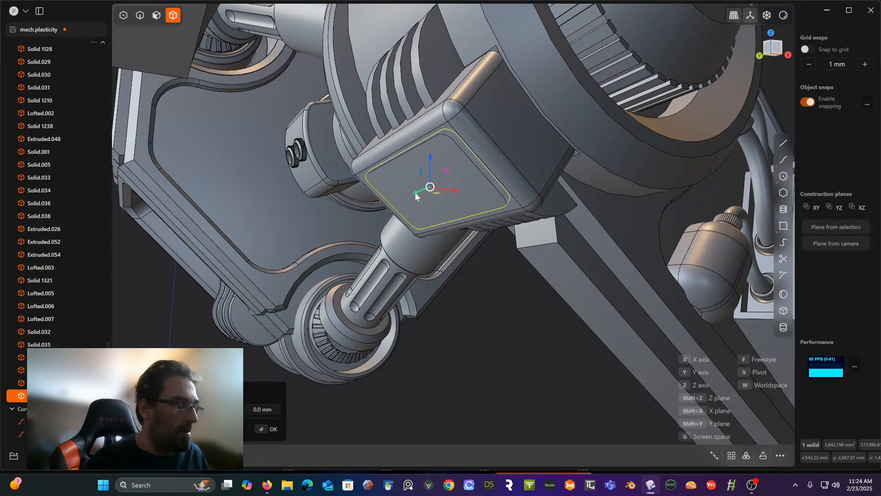
key(v)
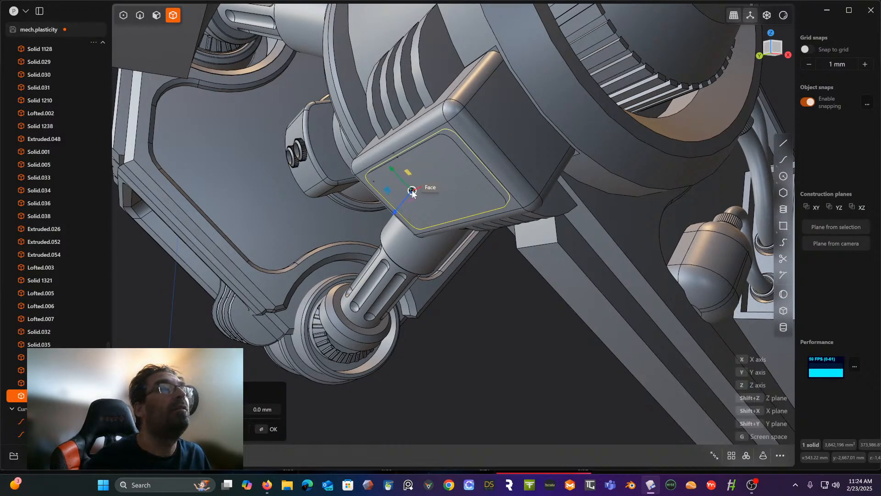
click(412, 191)
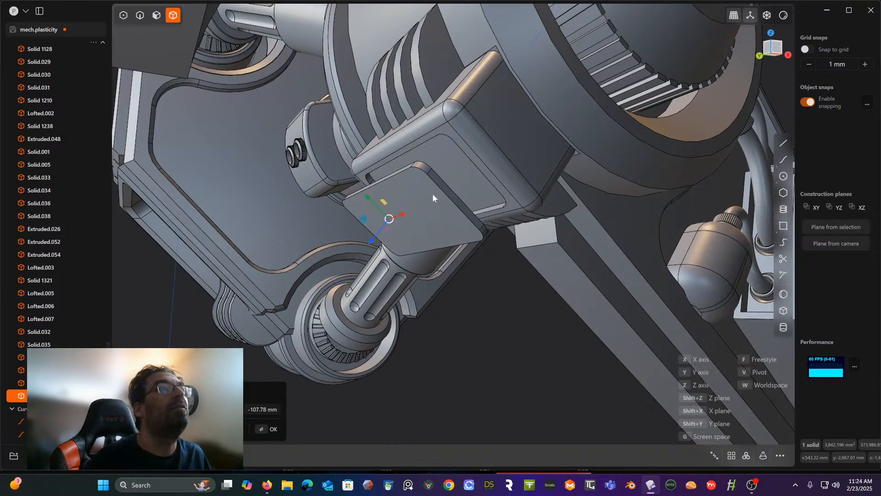
middle_drag(433, 196, 446, 210)
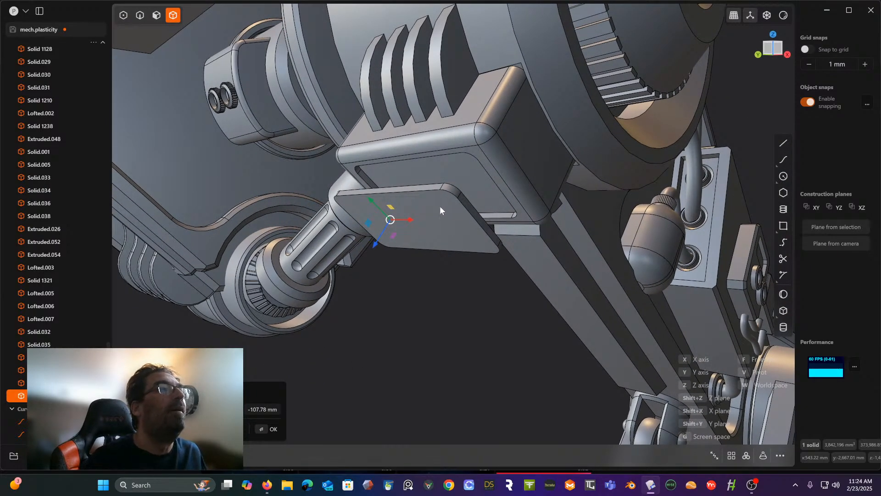
key(Escape)
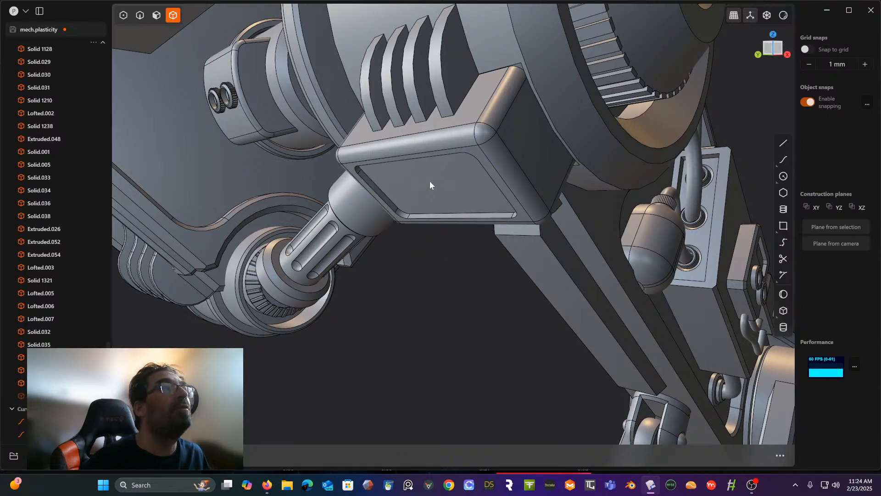
middle_drag(430, 181, 433, 159)
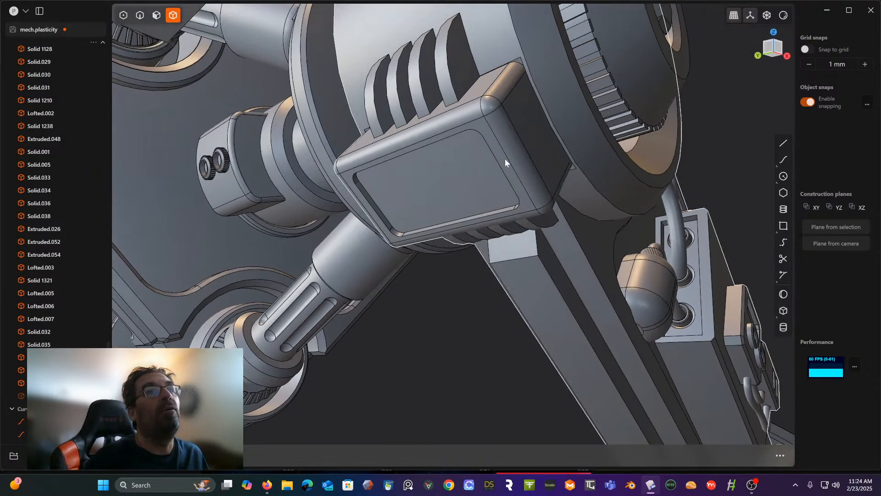
click(528, 146)
middle_drag(460, 184, 444, 211)
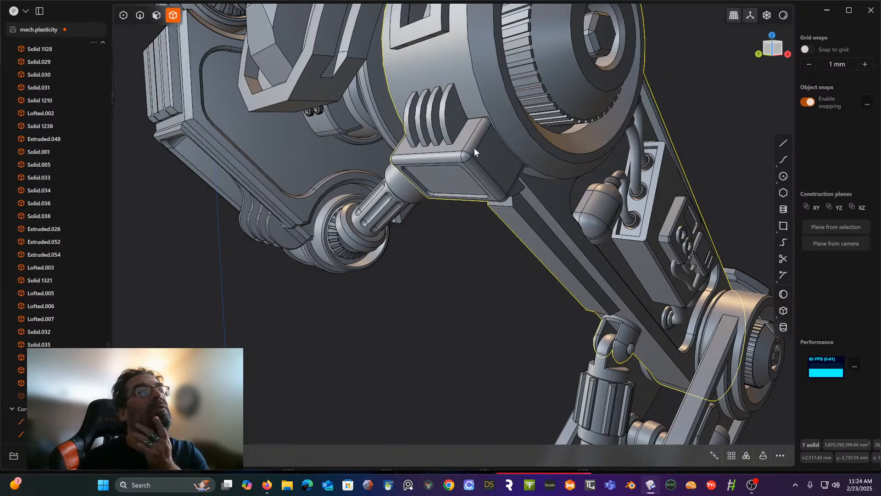
middle_drag(474, 148, 490, 133)
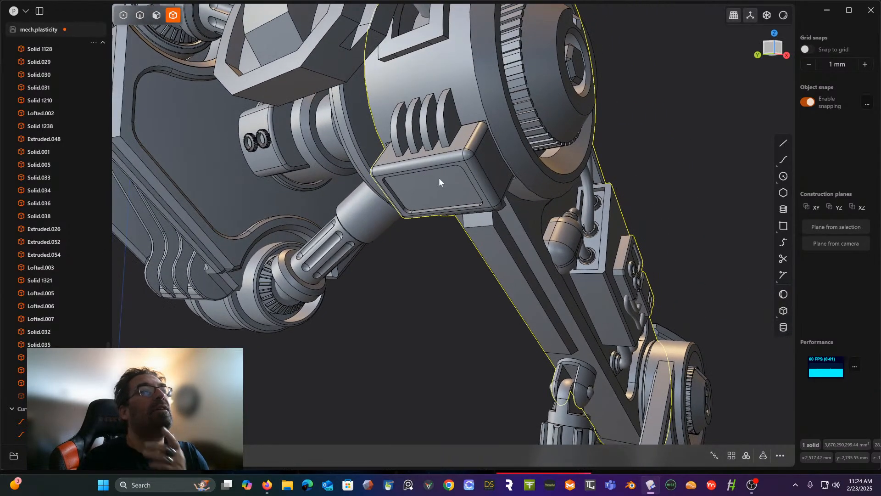
click(156, 18)
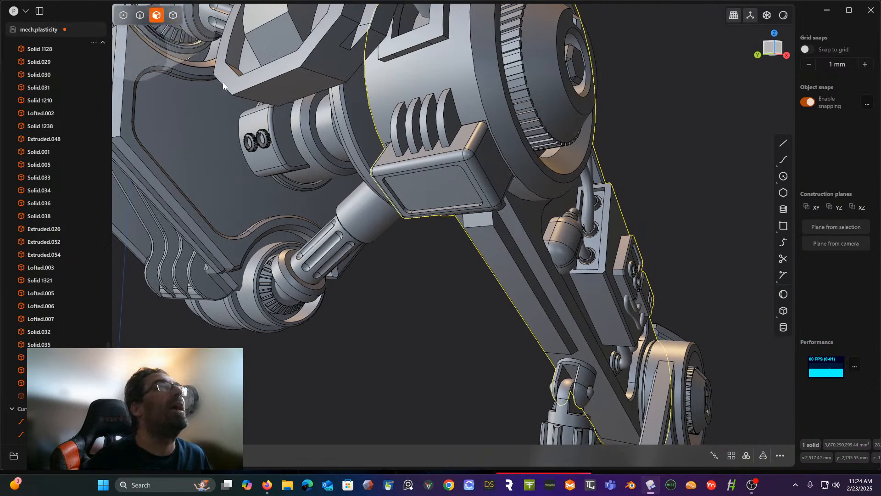
click(425, 192)
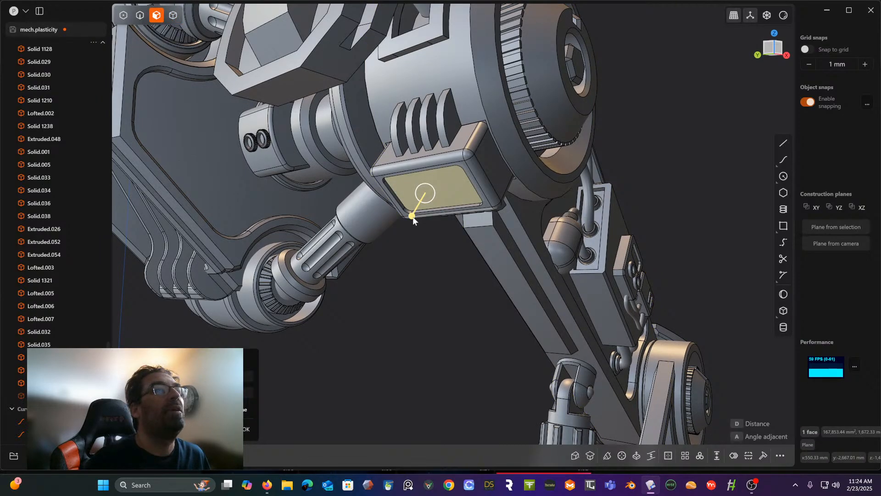
drag(412, 217, 427, 190)
mouse_move(427, 189)
middle_down()
mouse_move(386, 177)
mouse_move(440, 158)
mouse_move(416, 166)
mouse_move(420, 188)
middle_up()
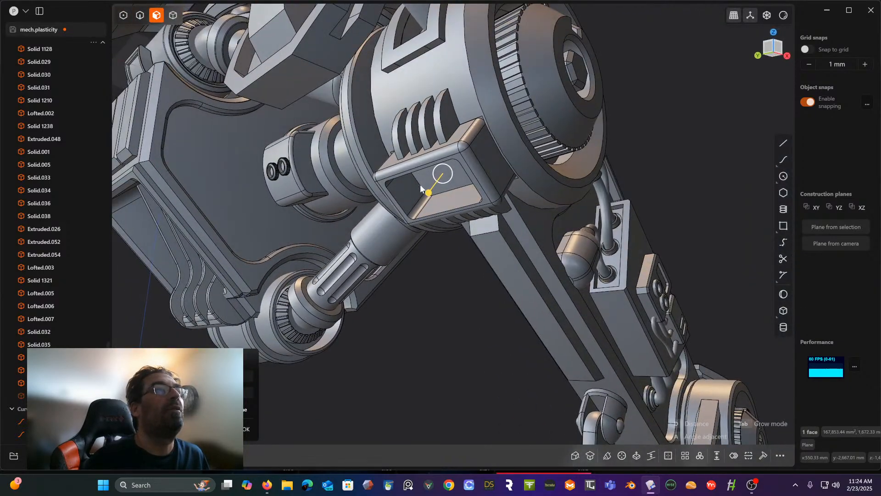
drag(428, 192, 423, 197)
middle_drag(422, 197, 398, 172)
key(Escape)
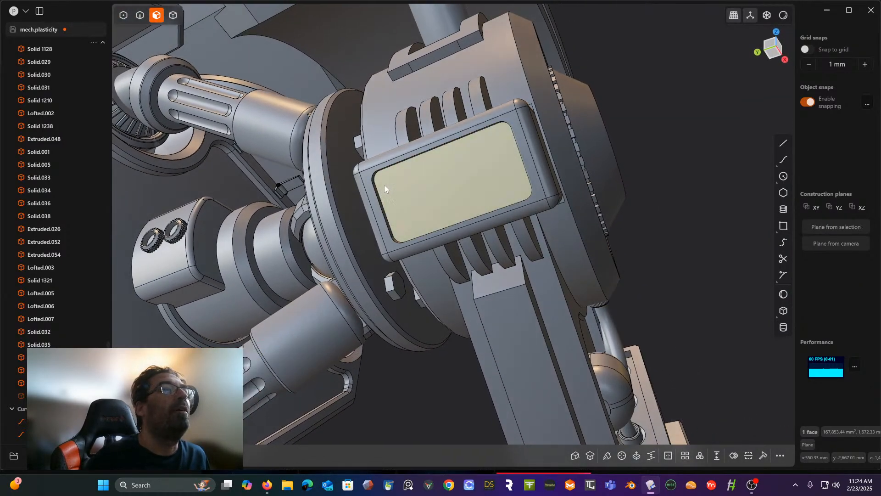
- Offset the floor face of the rounded recess inward to cut it much deeper into the block
middle_drag(398, 196, 431, 189)
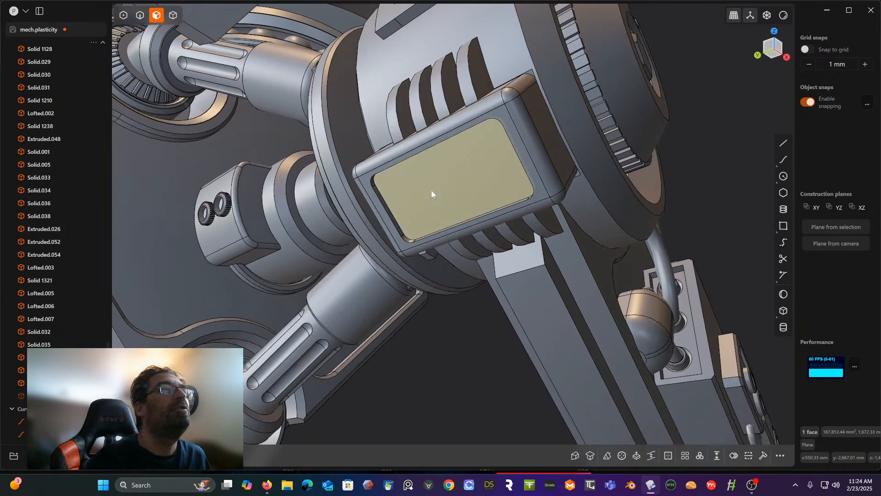
key(o)
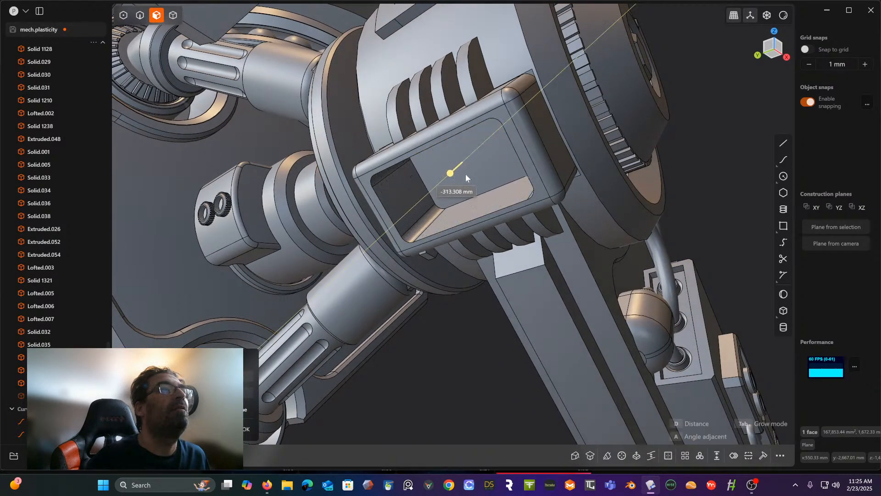
click(430, 196)
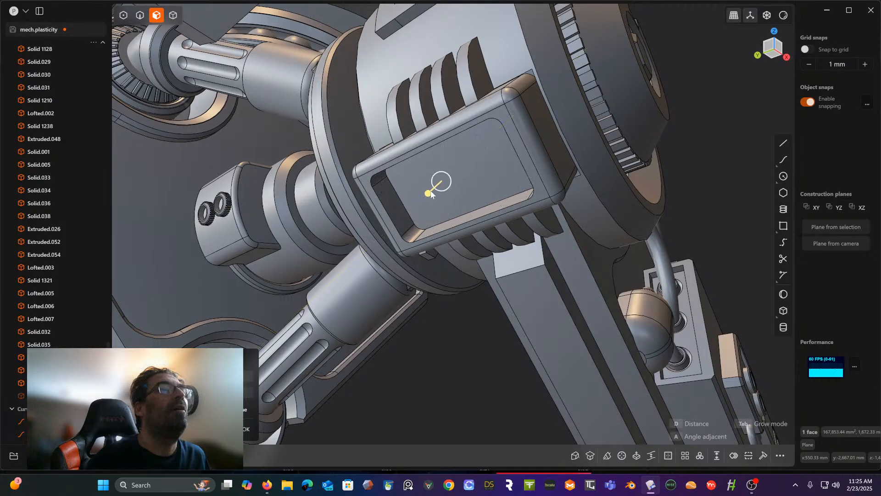
middle_drag(430, 196, 404, 216)
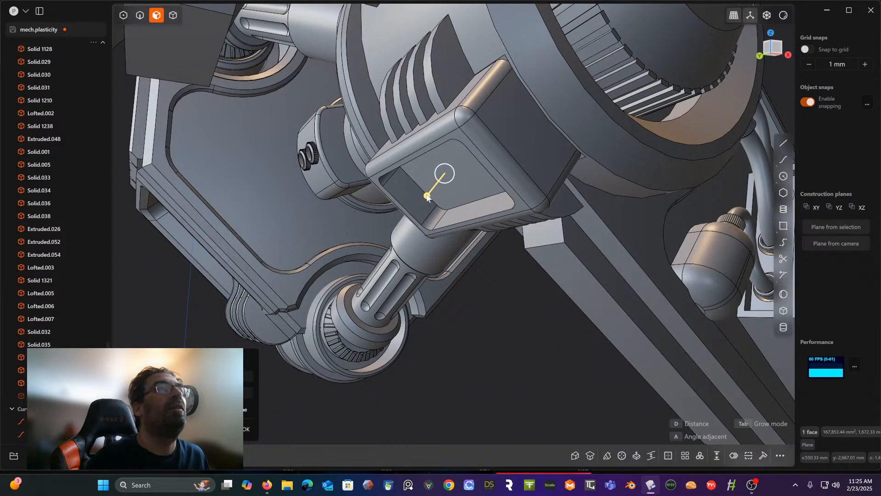
drag(427, 196, 439, 180)
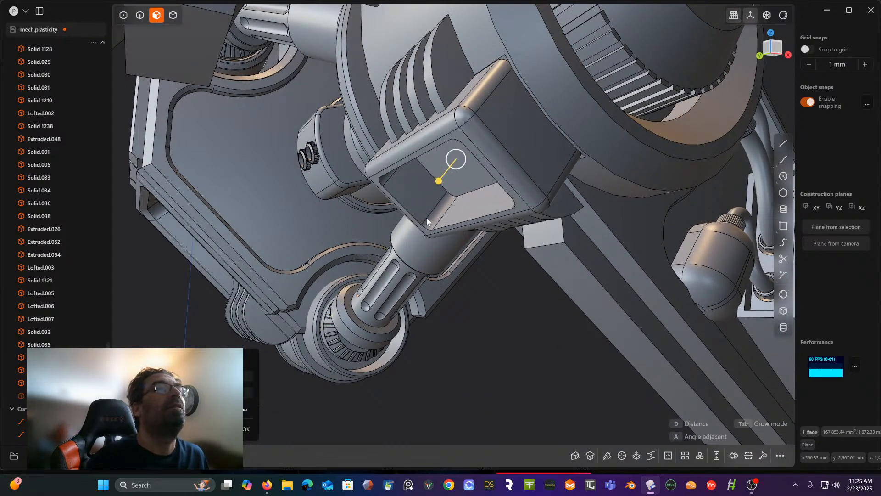
right_click(500, 277)
middle_drag(483, 273, 439, 184)
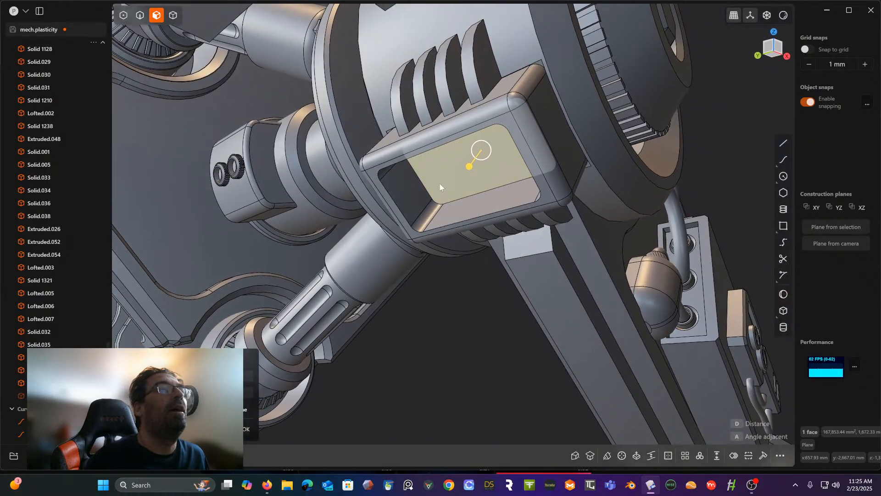
click(410, 186)
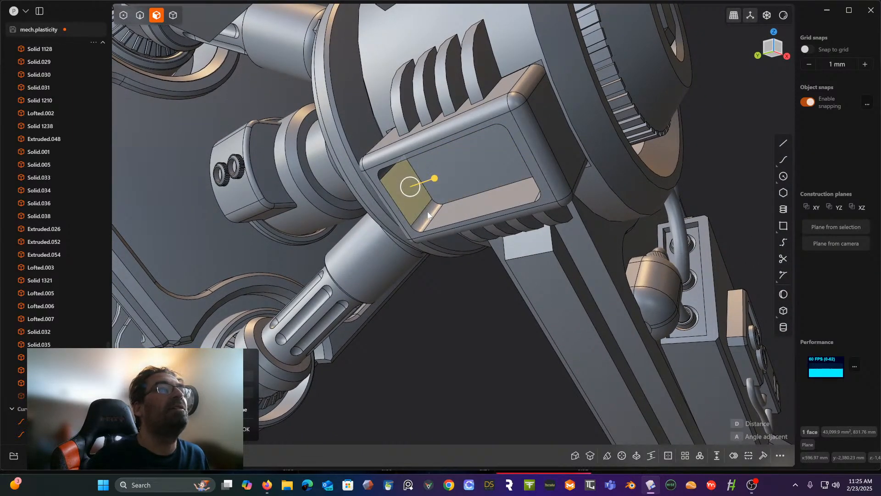
shift+click(427, 213)
shift+click(446, 206)
middle_drag(447, 206, 562, 152)
shift+click(541, 212)
shift+click(565, 203)
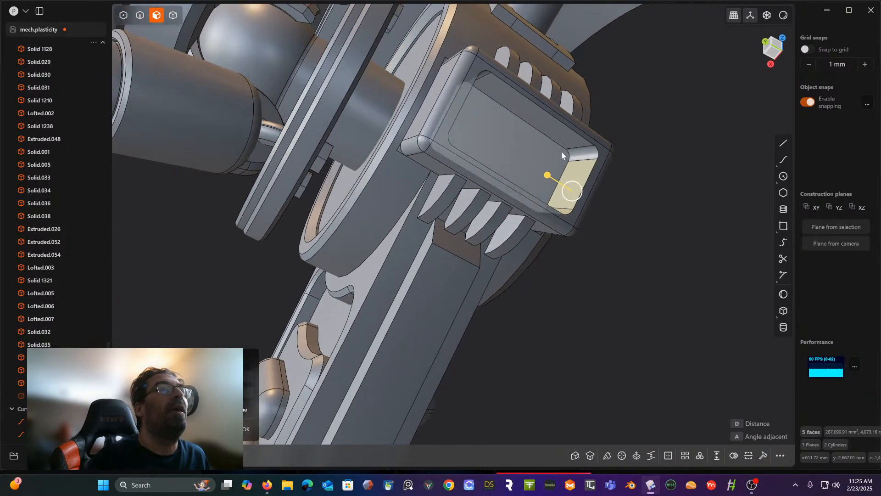
scroll(565, 159, down, 2)
scroll(573, 167, up, 5)
key(Escape)
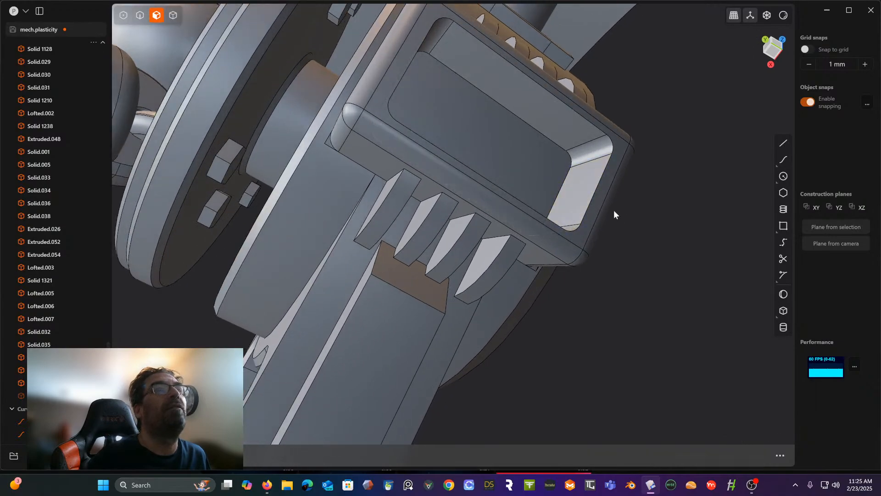
- Offset the recess's rim edge loop to imprint a narrow band around the top of its inner walls
click(140, 15)
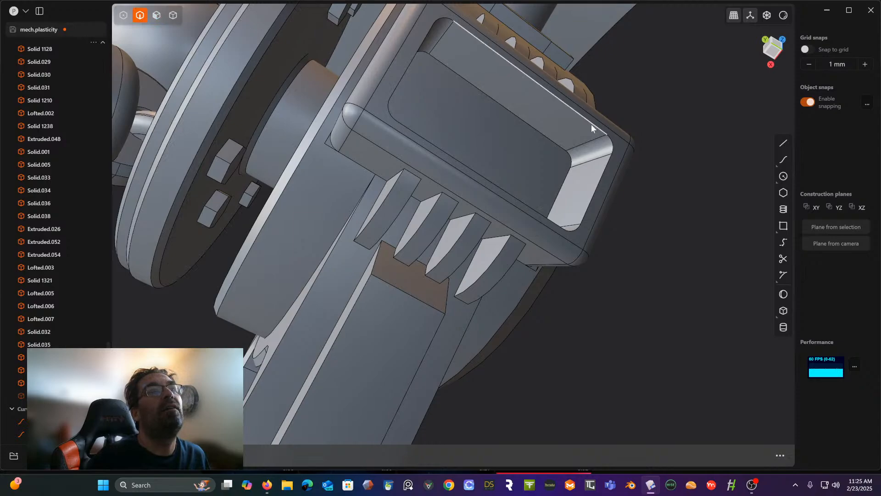
double_click(604, 136)
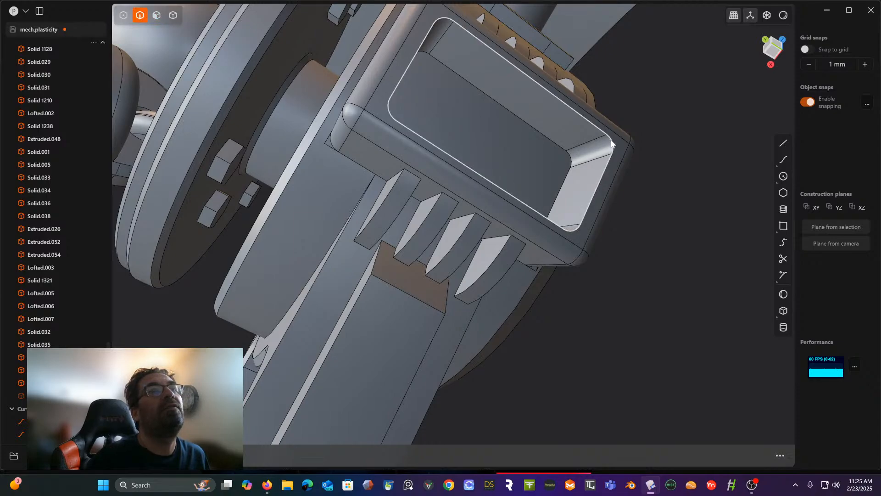
key(f)
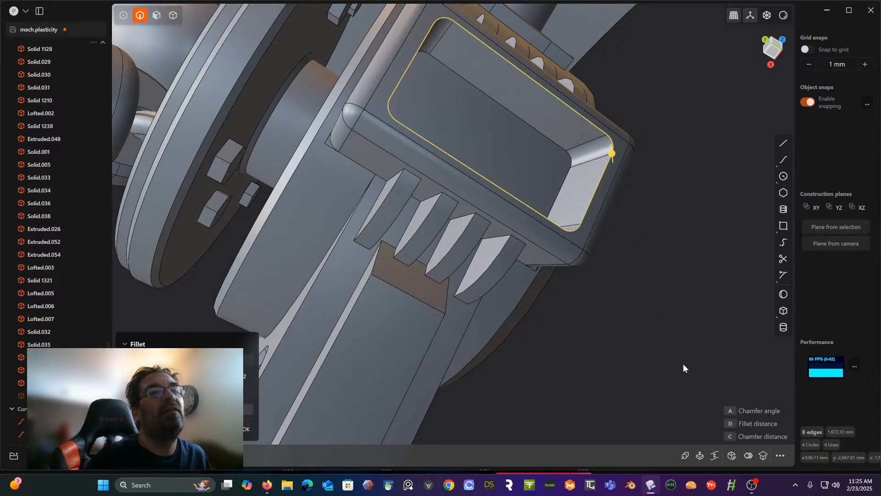
click(749, 456)
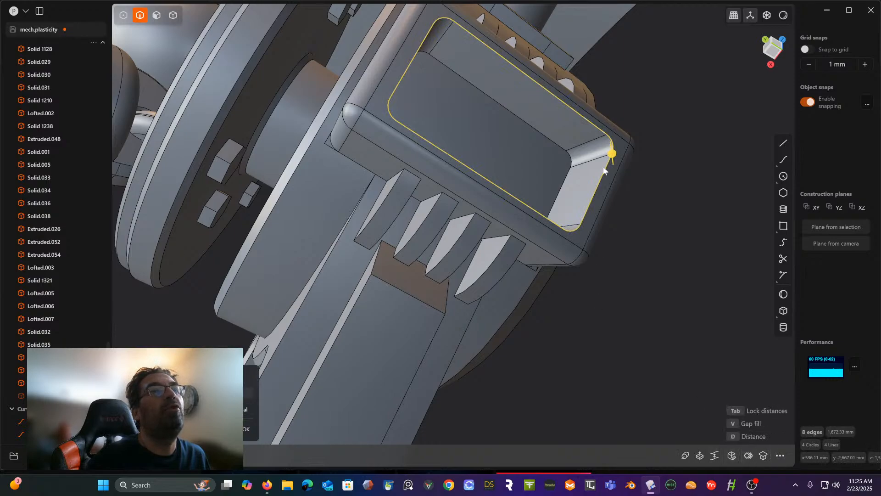
drag(612, 153, 619, 147)
middle_drag(619, 148, 631, 190)
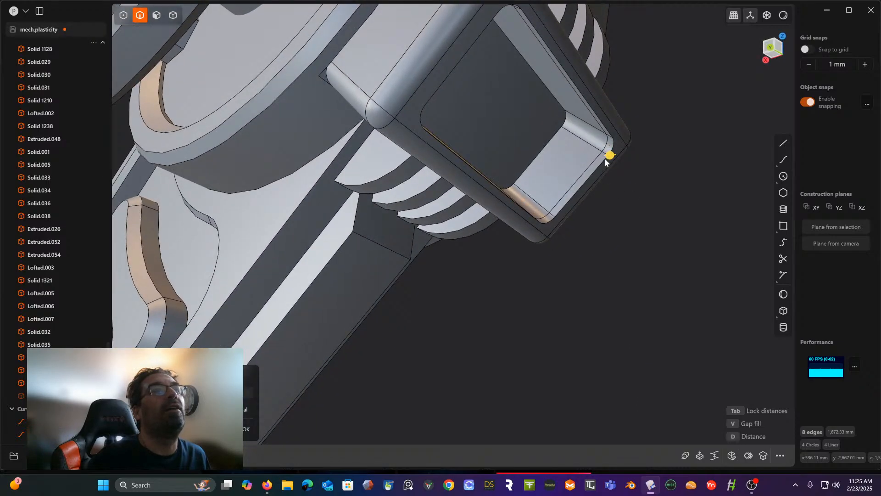
right_click(616, 204)
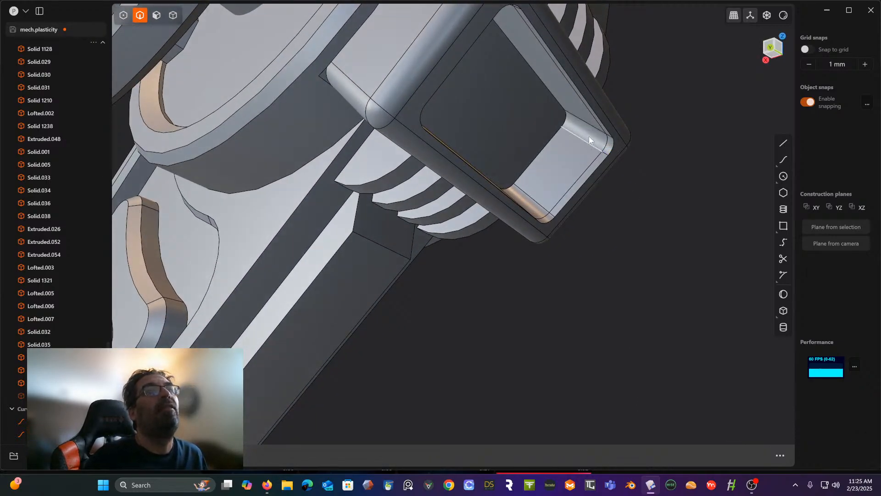
click(153, 16)
click(576, 168)
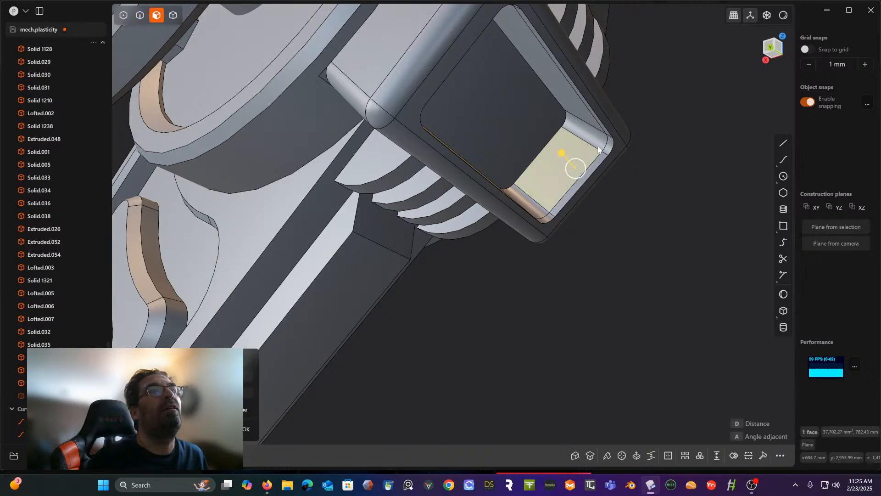
shift+click(591, 132)
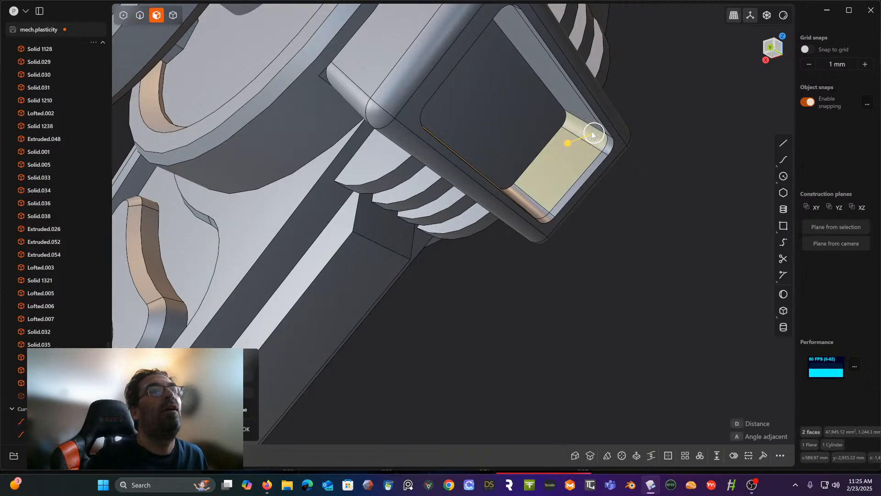
double_click(573, 104)
middle_drag(572, 104, 444, 102)
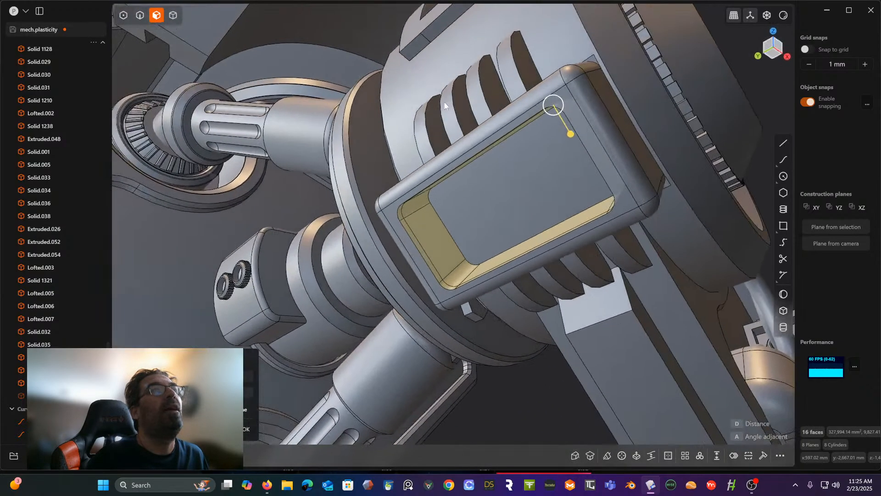
click(433, 249)
shift+click(458, 265)
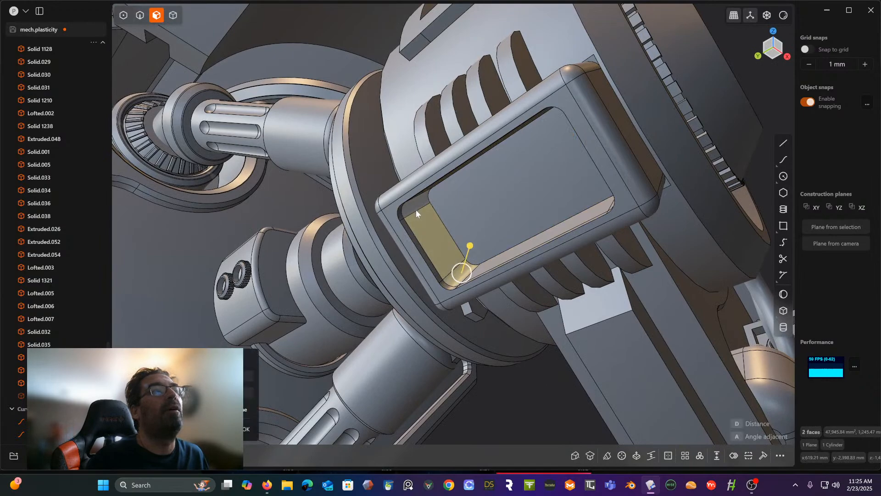
shift+click(416, 213)
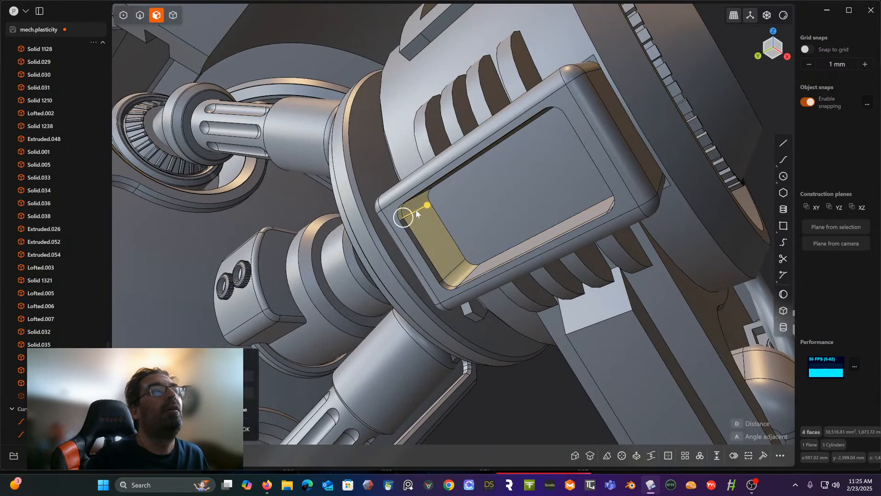
- Offset the recess's eight main wall faces below the rim band outward, leaving the rim as a small overhanging lip
click(441, 241)
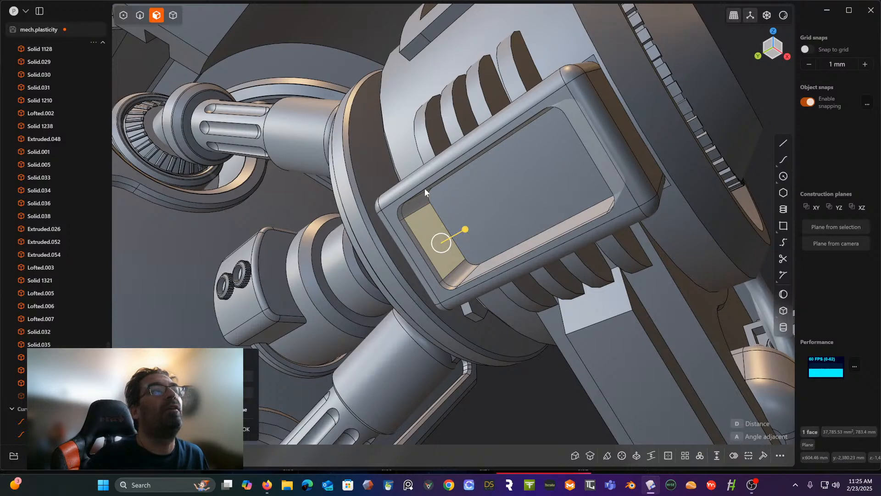
click(464, 270)
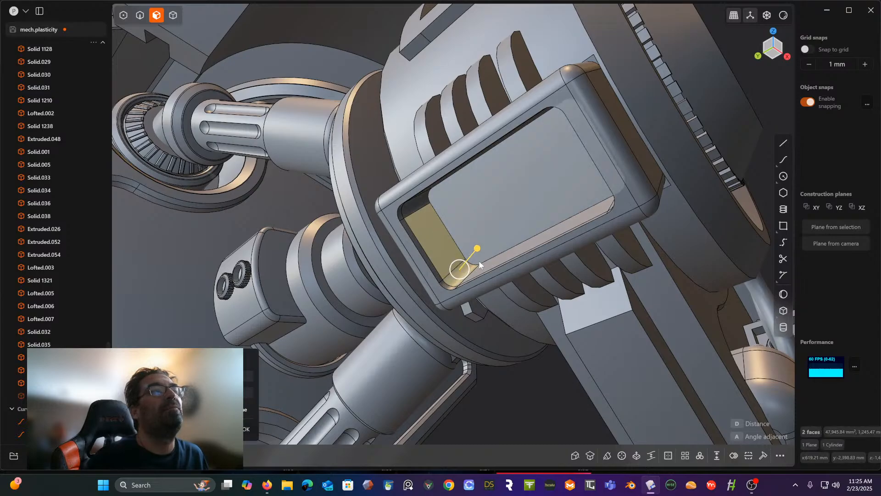
click(486, 268)
middle_drag(475, 238, 558, 249)
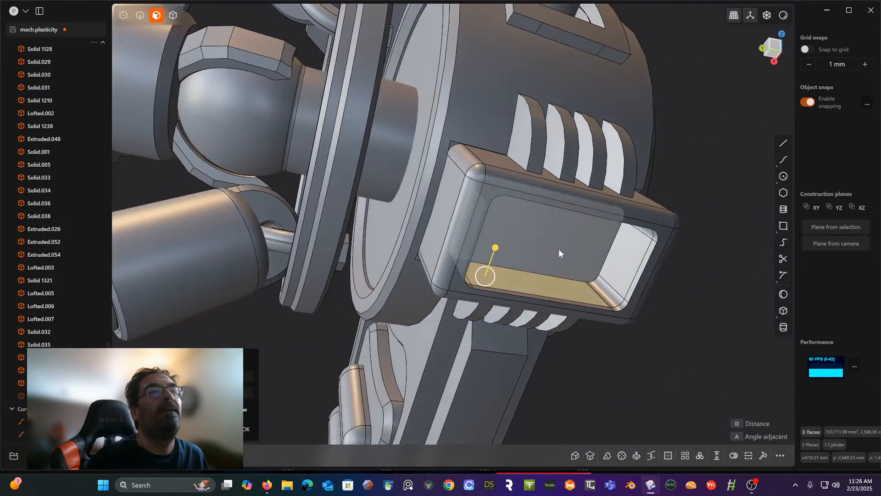
click(605, 288)
click(633, 257)
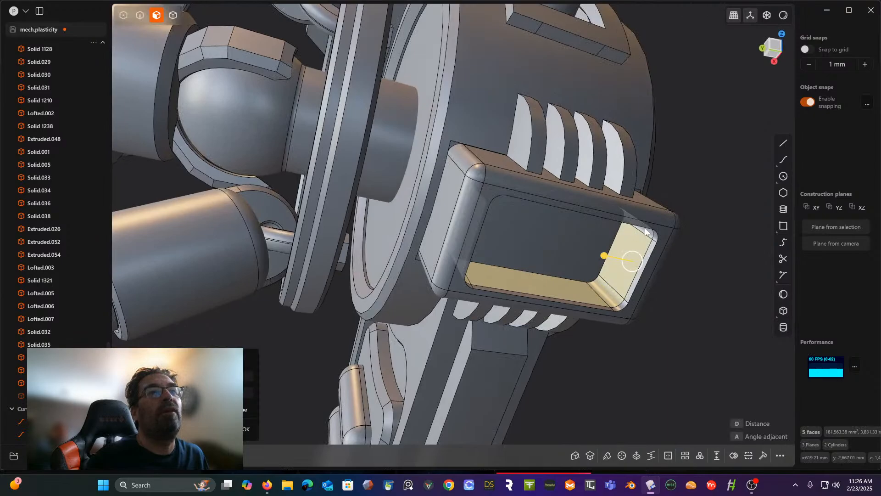
click(645, 230)
middle_drag(645, 230, 506, 314)
click(575, 223)
click(515, 313)
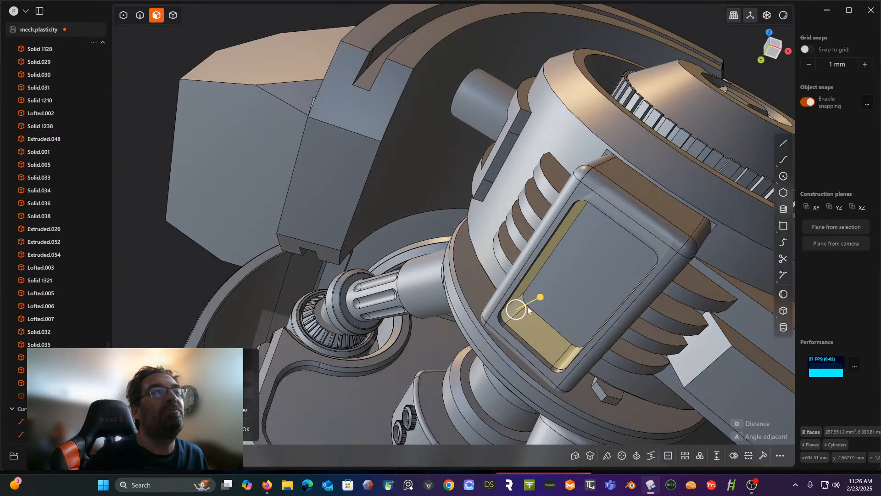
mouse_move(546, 295)
mouse_down()
mouse_move(521, 315)
mouse_move(539, 309)
mouse_up()
middle_drag(538, 310, 716, 341)
right_click(719, 341)
key(o)
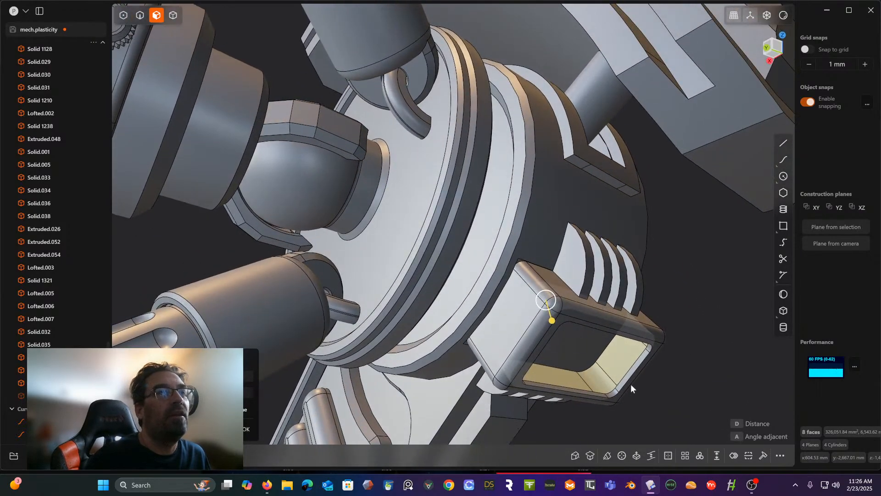
scroll(632, 380, up, 2)
shift+middle_drag(633, 369, 545, 225)
scroll(577, 192, up, 2)
scroll(577, 192, down, 2)
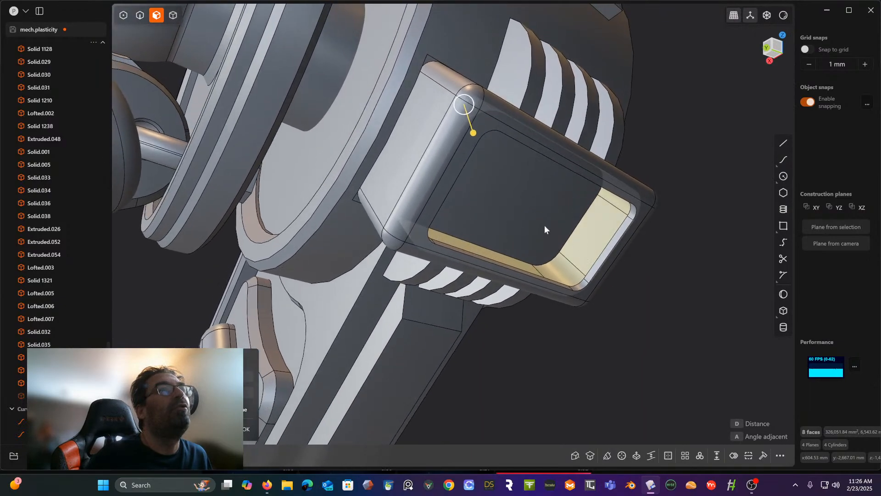
drag(474, 136, 470, 131)
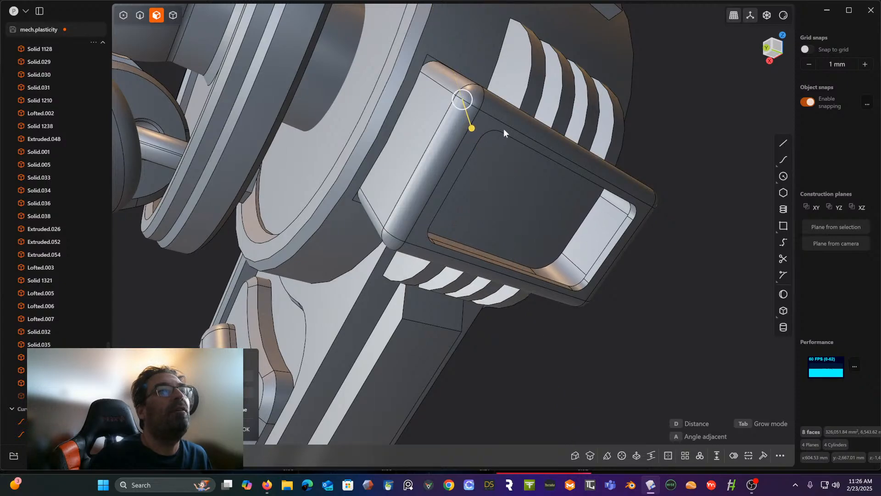
middle_drag(685, 131, 547, 113)
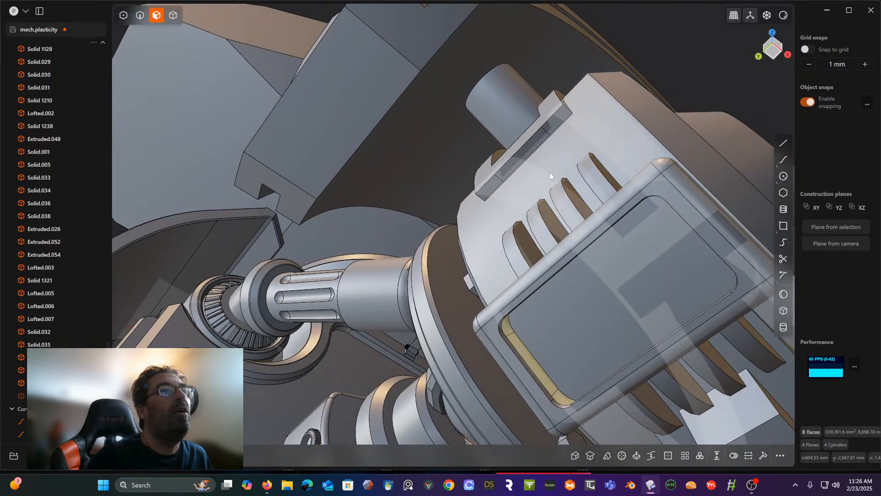
middle_drag(549, 172, 511, 93)
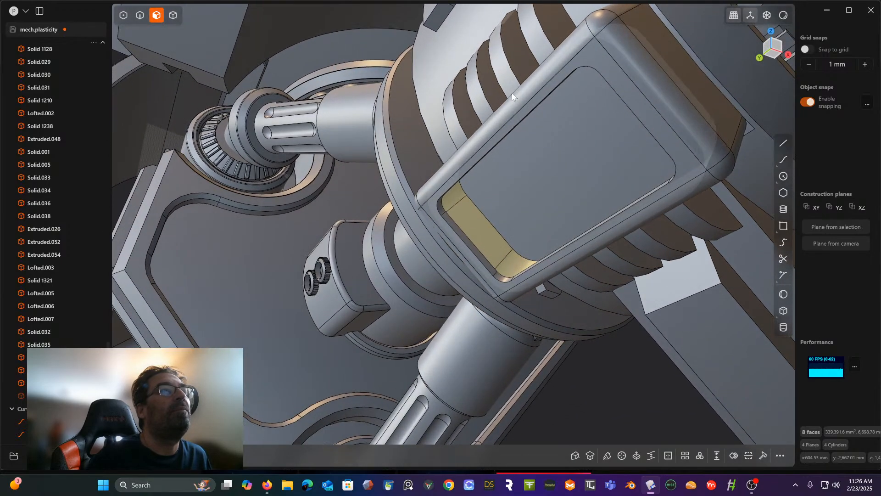
- Try offsetting the recess's wall faces together with its rim edge loop by about 6 mm
click(140, 15)
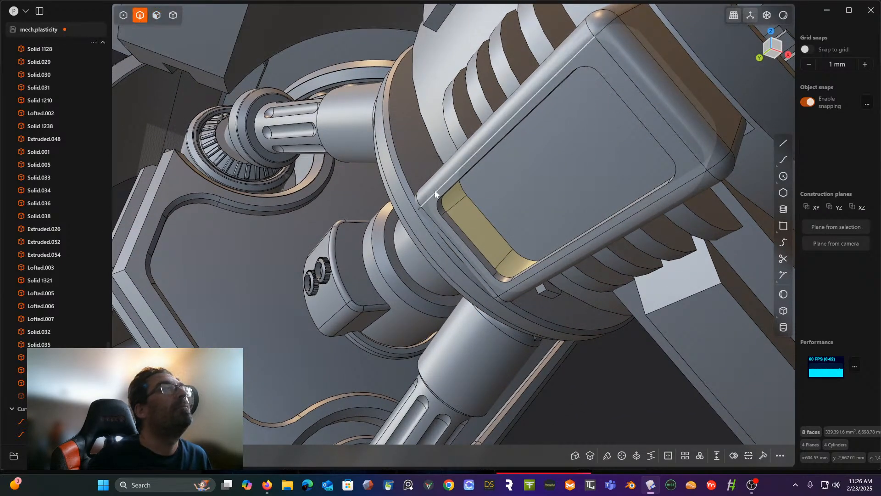
double_click(439, 212)
key(f)
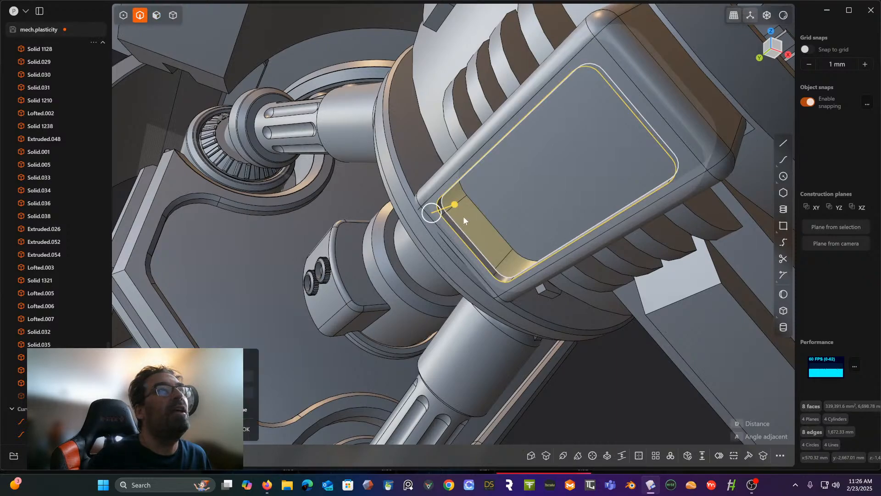
drag(454, 209, 454, 209)
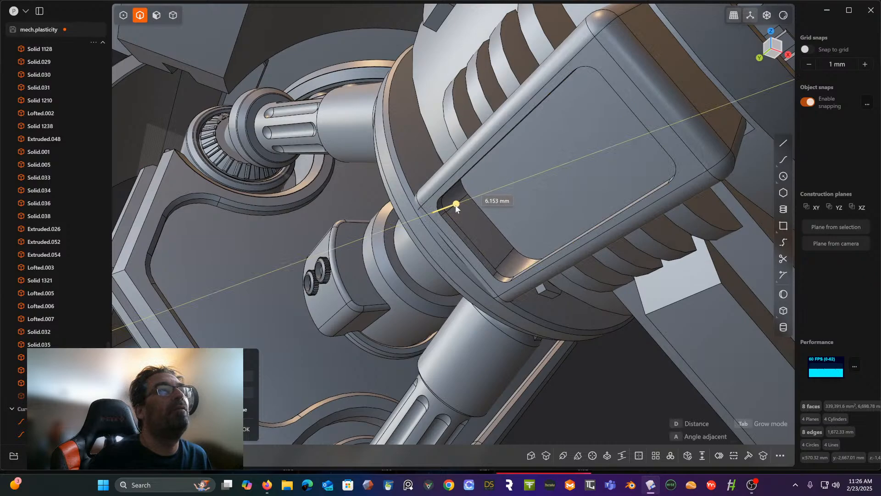
drag(456, 209, 455, 209)
middle_drag(567, 326, 569, 356)
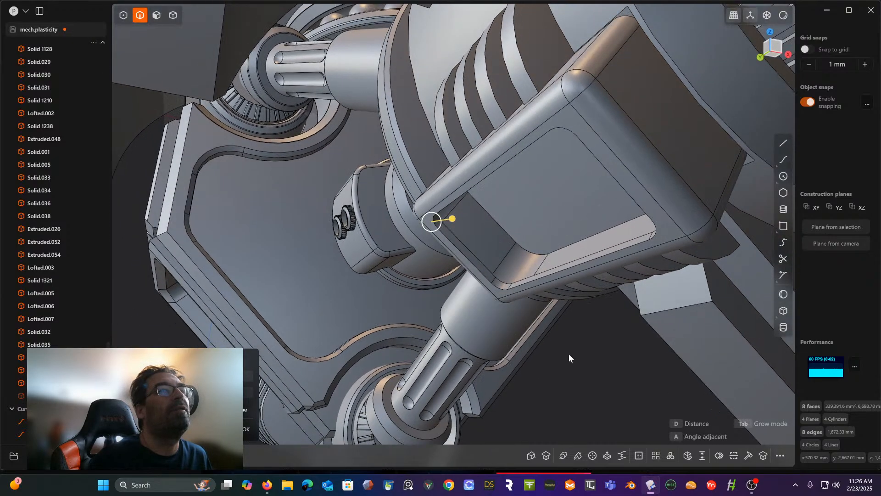
right_click(568, 354)
- Round the recess's whole outer rim edge loop with a very small fillet
click(496, 284)
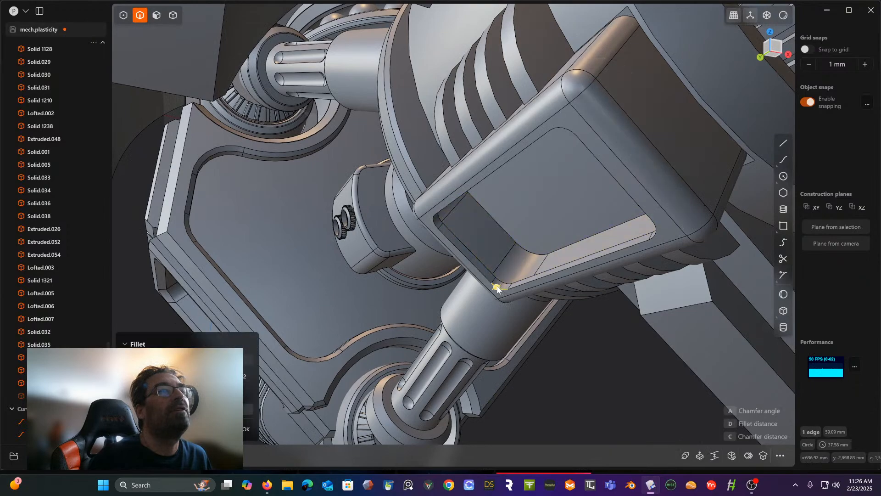
double_click(487, 277)
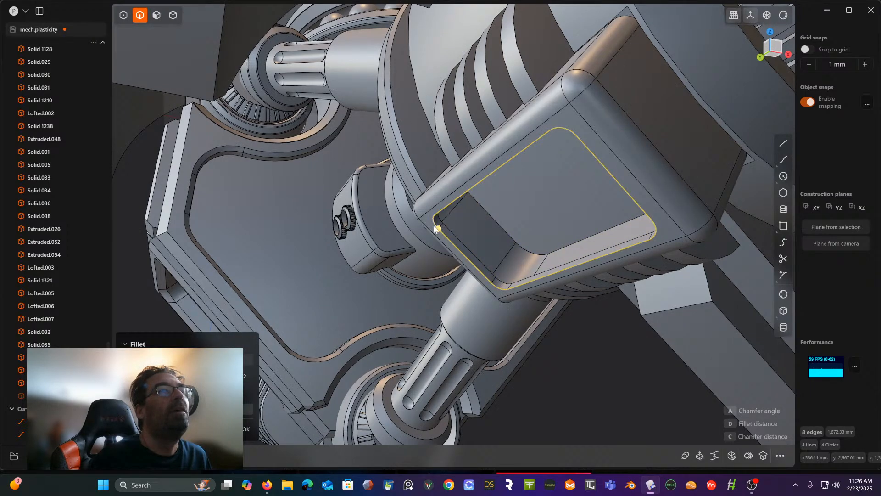
drag(442, 228, 438, 232)
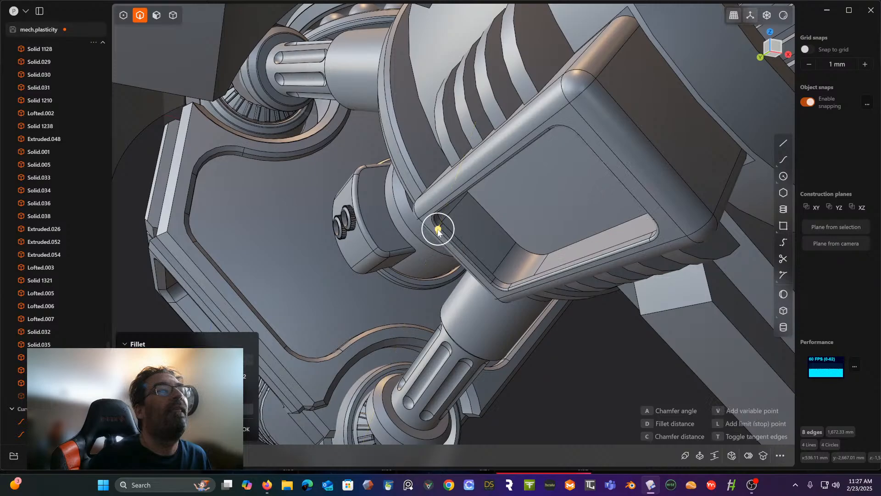
right_click(562, 349)
- Show the hidden panel in the recess again and apply a small fillet to its outer face's edge loop
middle_drag(562, 350, 587, 334)
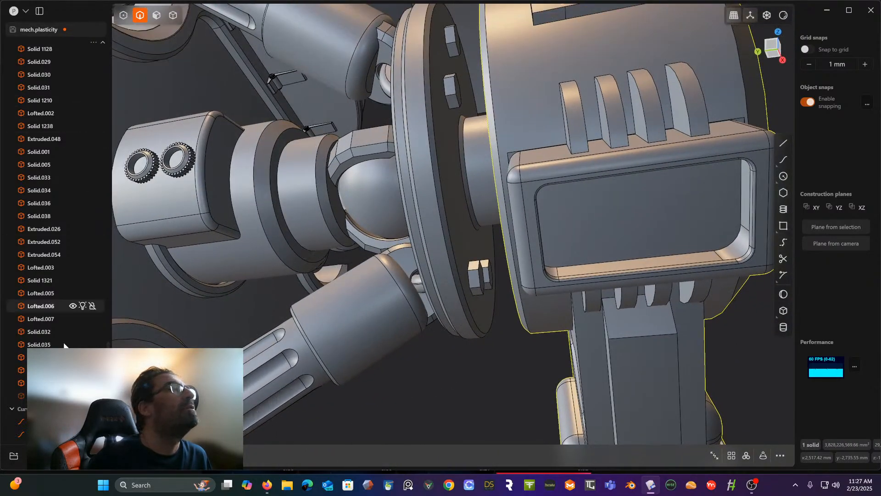
click(93, 396)
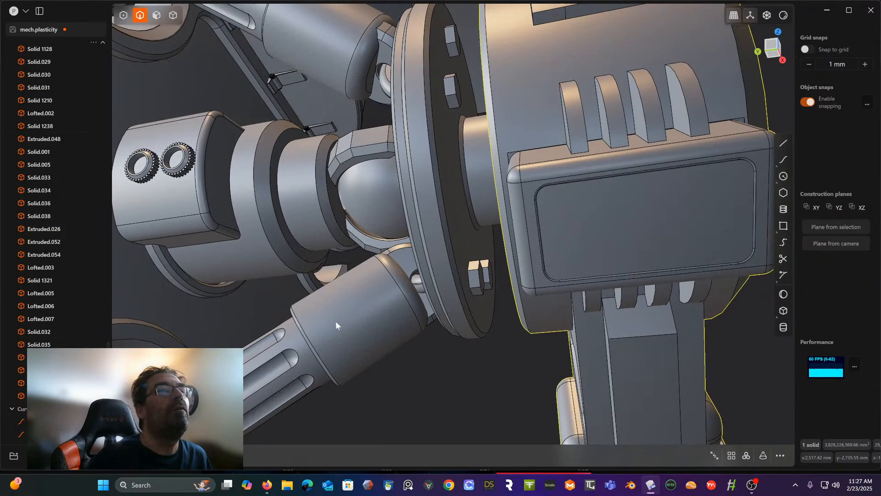
scroll(470, 331, down, 2)
middle_drag(470, 330, 437, 345)
scroll(486, 336, up, 3)
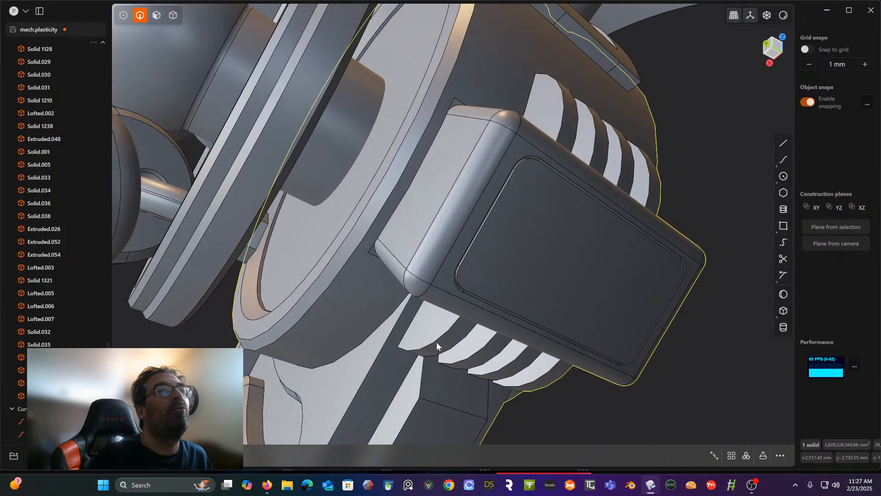
double_click(518, 164)
key(f)
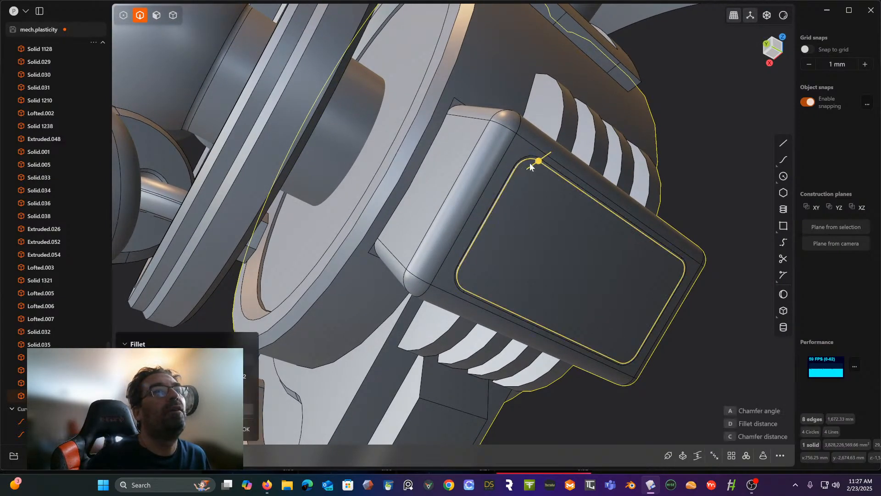
drag(539, 160, 540, 161)
click(689, 141)
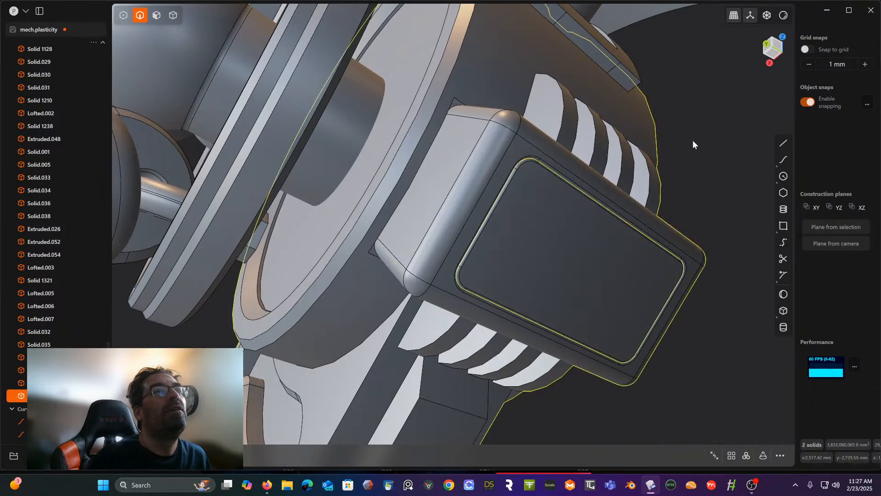
middle_drag(693, 141, 568, 169)
click(604, 427)
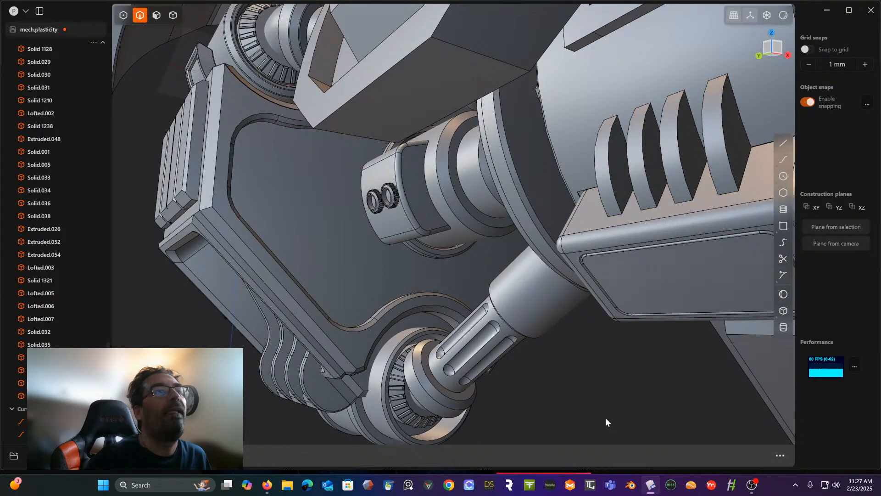
- Set a temporary construction plane on the inset panel's flat outer face and view it straight on
shift+middle_drag(605, 417, 396, 331)
scroll(651, 335, up, 4)
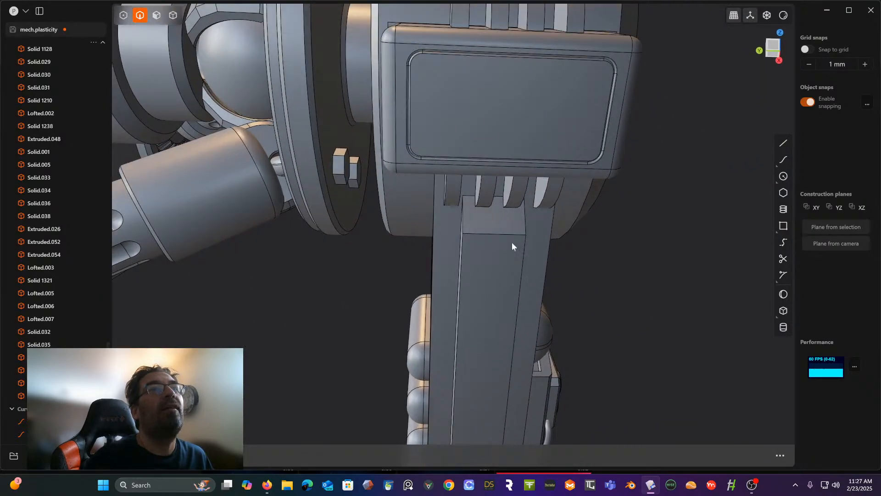
click(156, 16)
click(473, 120)
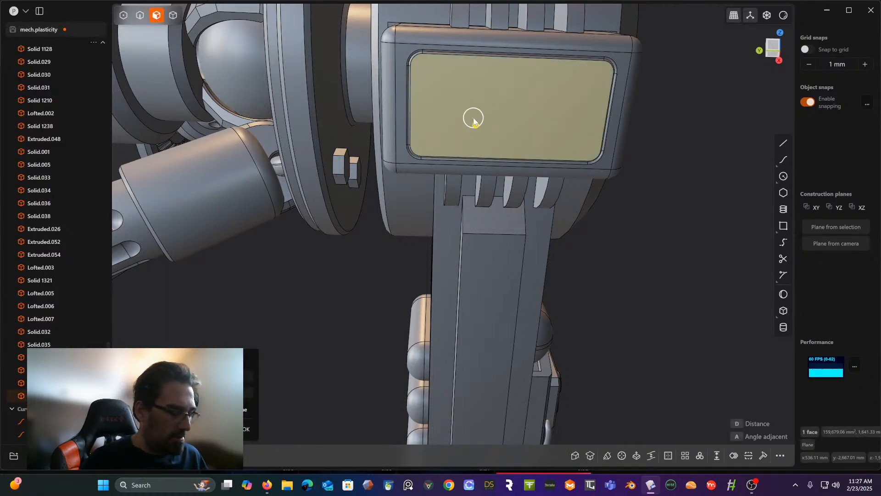
key(space)
scroll(474, 195, up, 6)
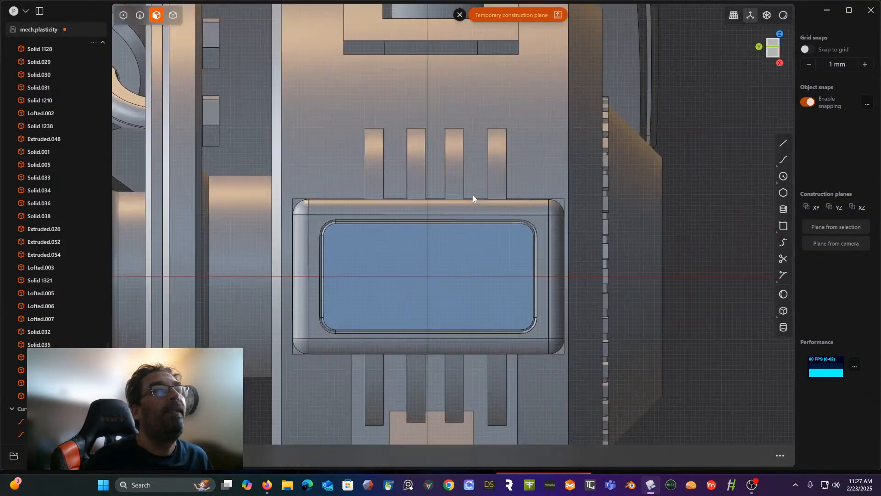
scroll(472, 194, up, 2)
right_drag(472, 194, 457, 154)
scroll(621, 165, up, 6)
right_drag(604, 160, 625, 130)
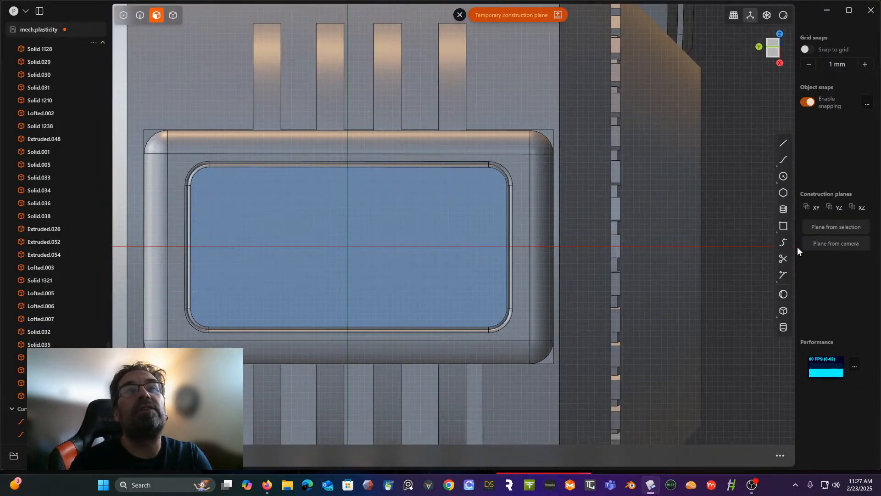
- Draw a small corner rectangle, about 278 mm in perimeter, below the plane's horizontal axis near the right end of the panel face
click(784, 225)
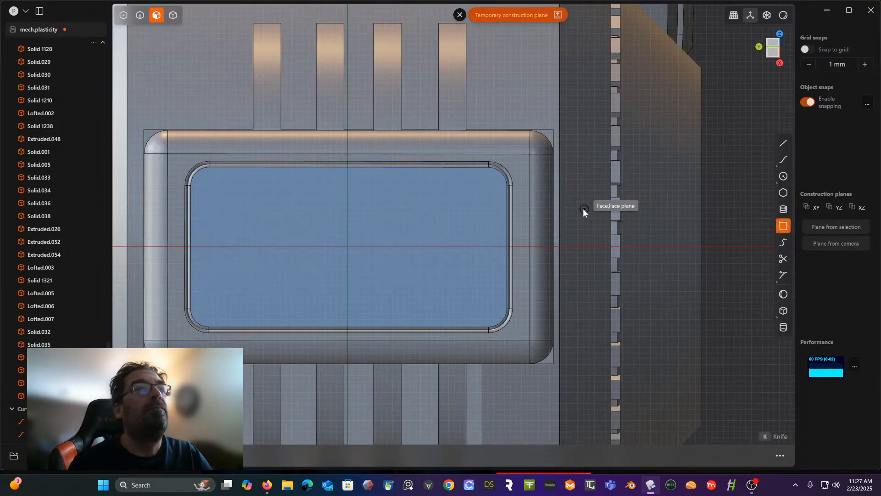
click(490, 243)
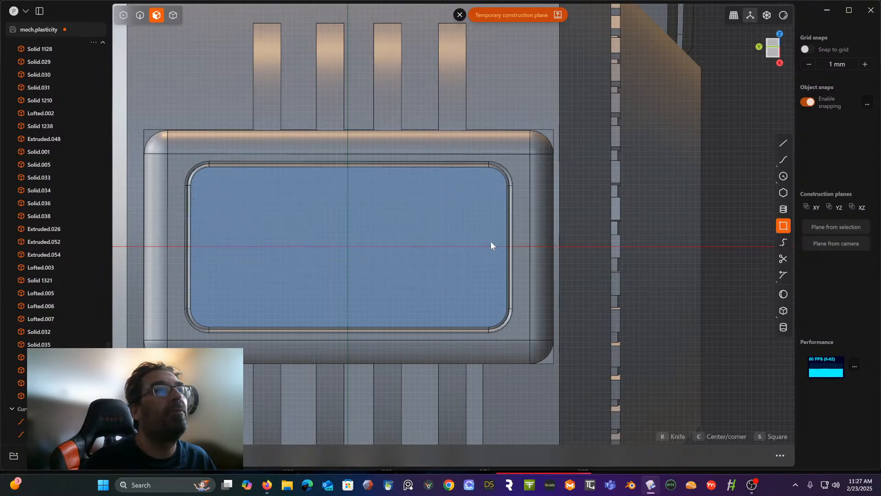
click(446, 279)
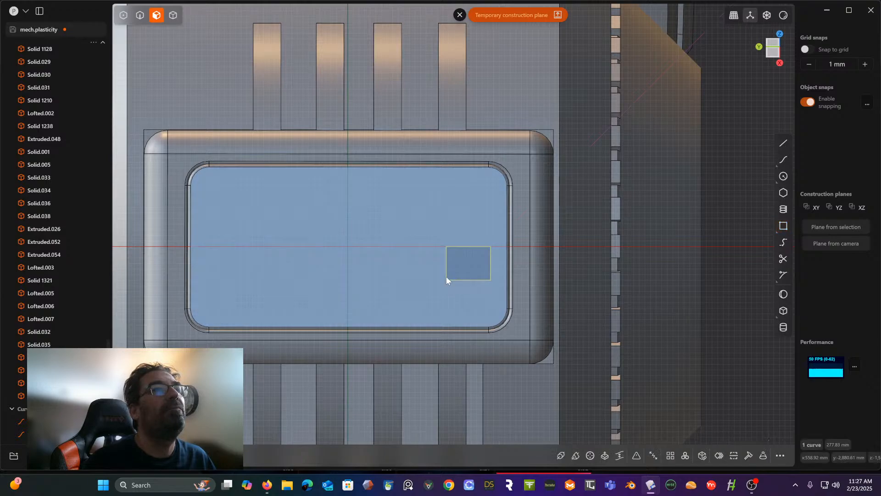
- Examine the small rectangle's placement on the inset panel from several angles and against the whole mech
middle_drag(446, 276, 469, 290)
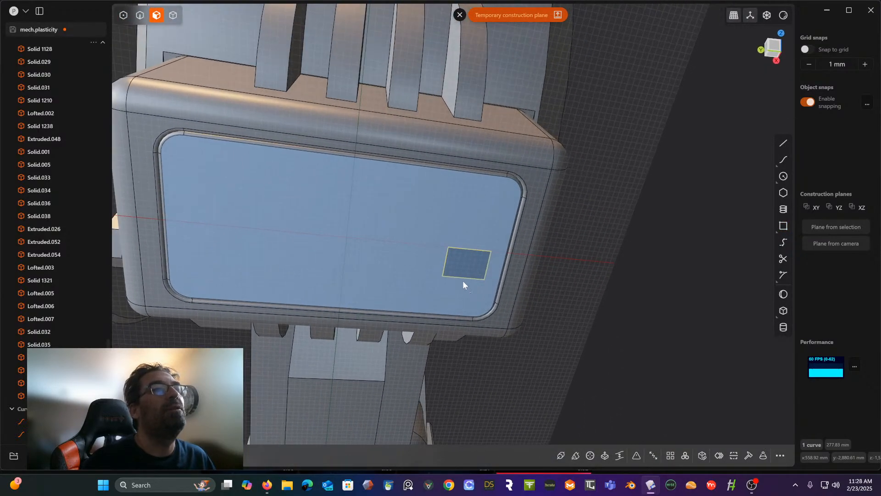
scroll(497, 235, down, 3)
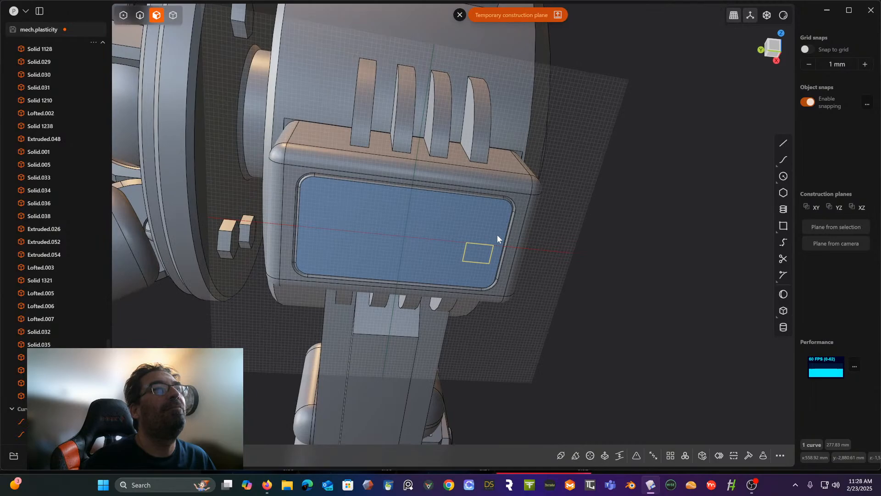
scroll(496, 234, down, 4)
scroll(496, 234, down, 3)
middle_drag(497, 235, 447, 249)
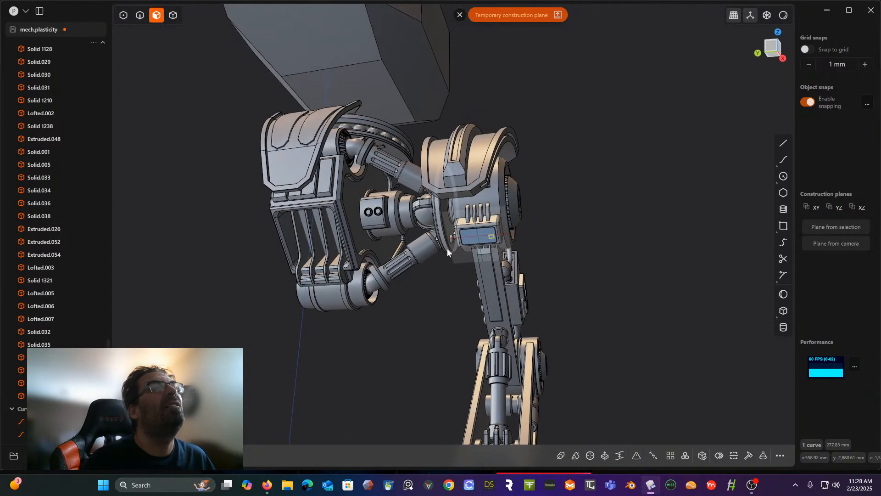
scroll(447, 248, up, 5)
scroll(495, 244, up, 8)
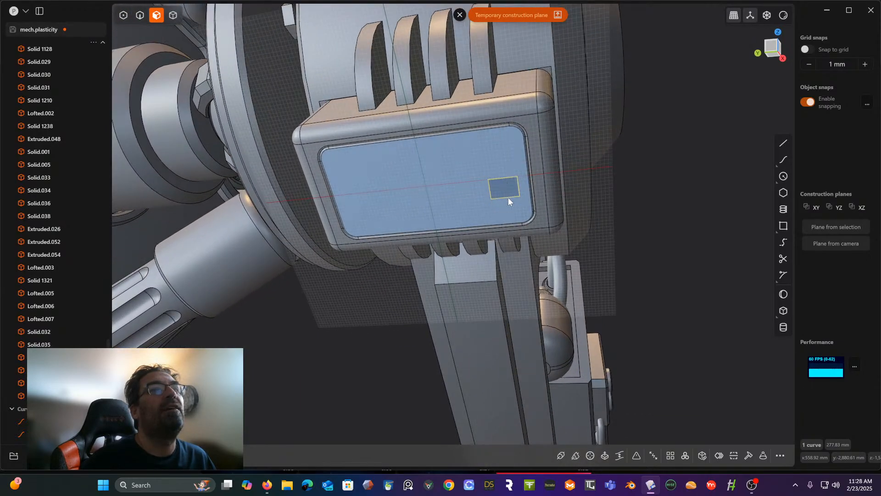
mouse_move(507, 192)
middle_down()
mouse_move(498, 188)
mouse_move(519, 198)
mouse_move(527, 185)
mouse_move(500, 195)
middle_up()
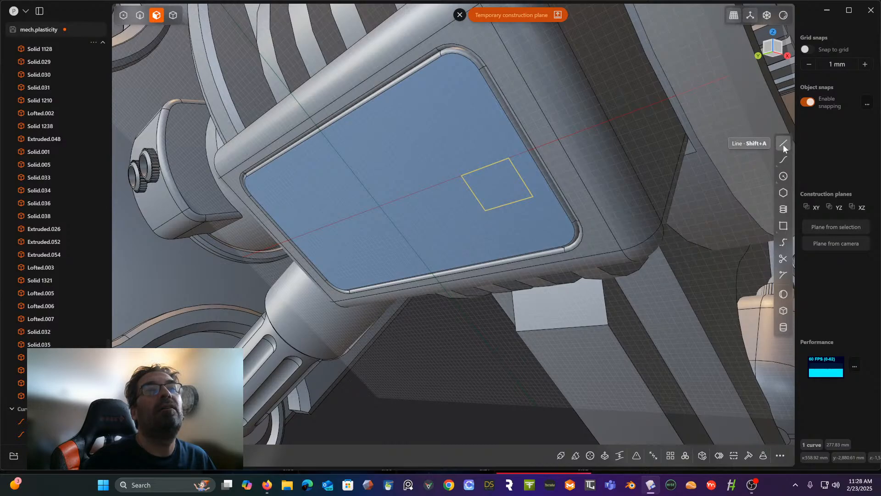
- Extrude the small rectangle about 46 mm outward from the panel face as a separate block
middle_drag(728, 137, 656, 163)
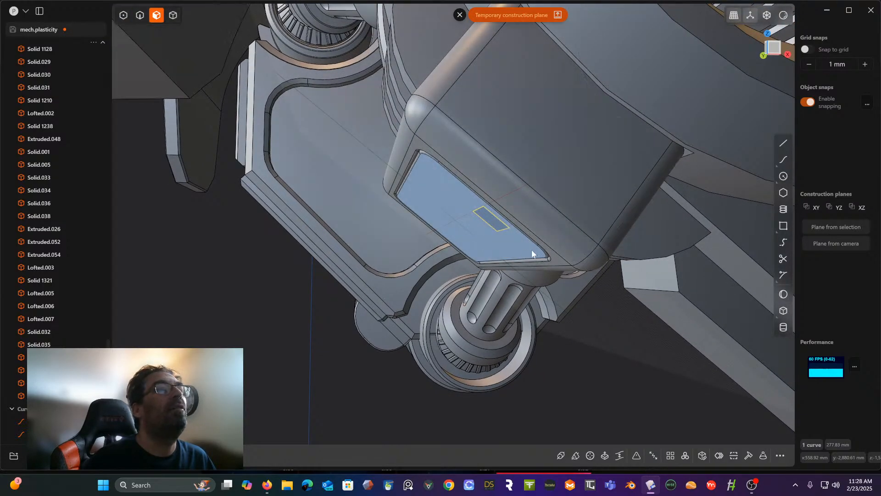
click(494, 222)
key(e)
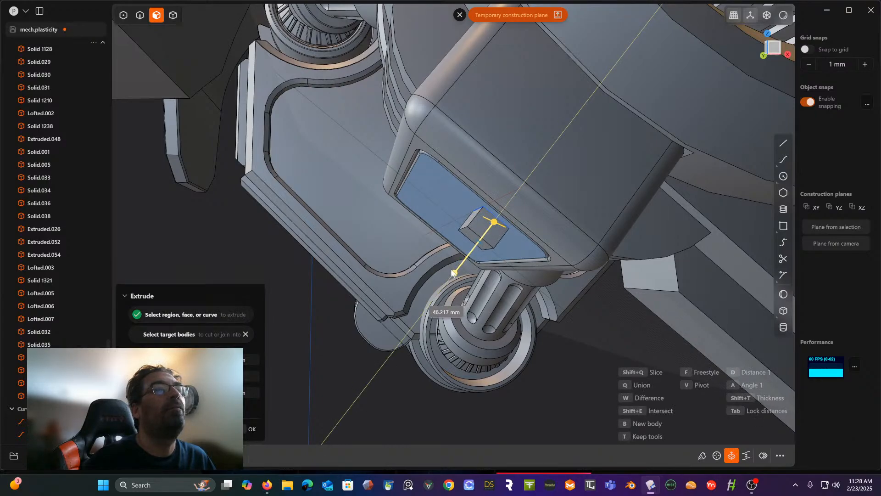
middle_drag(453, 272, 474, 238)
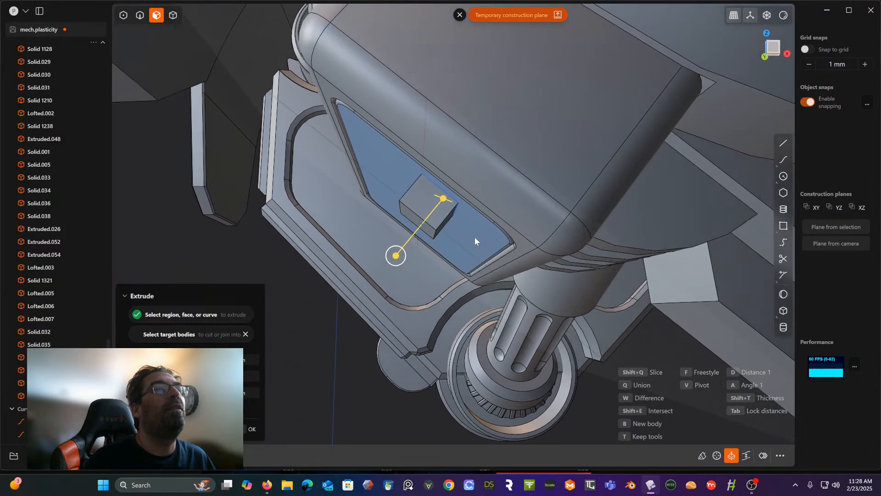
click(669, 344)
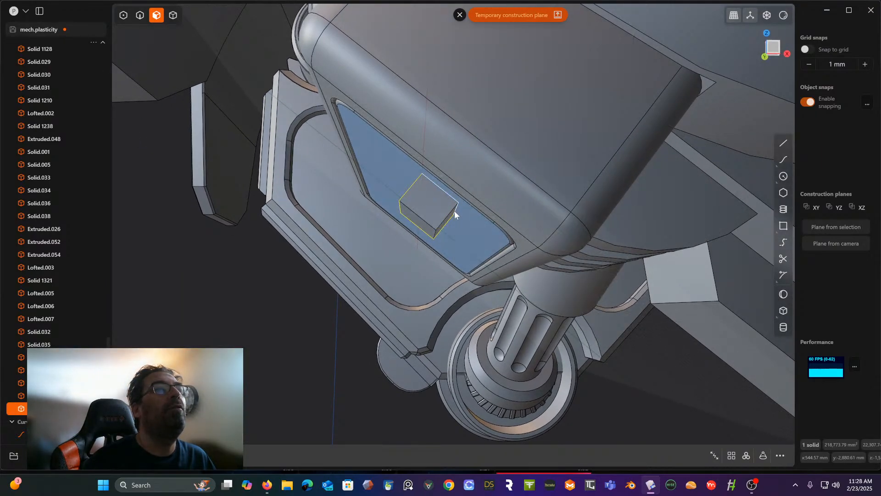
- Draw a diagonal line about 76 mm long across the block's end face, from its upper panel-side corner to its lower outer corner
mouse_move(454, 213)
middle_down()
mouse_move(468, 227)
mouse_move(461, 222)
middle_up()
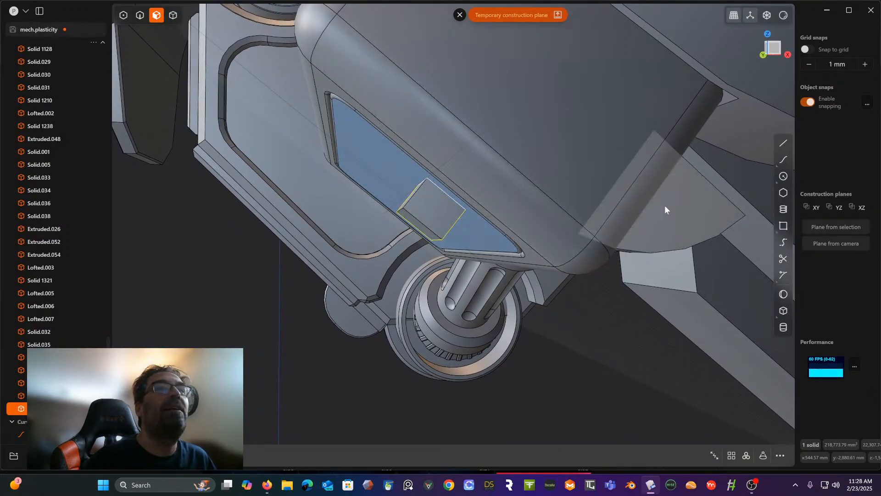
click(783, 144)
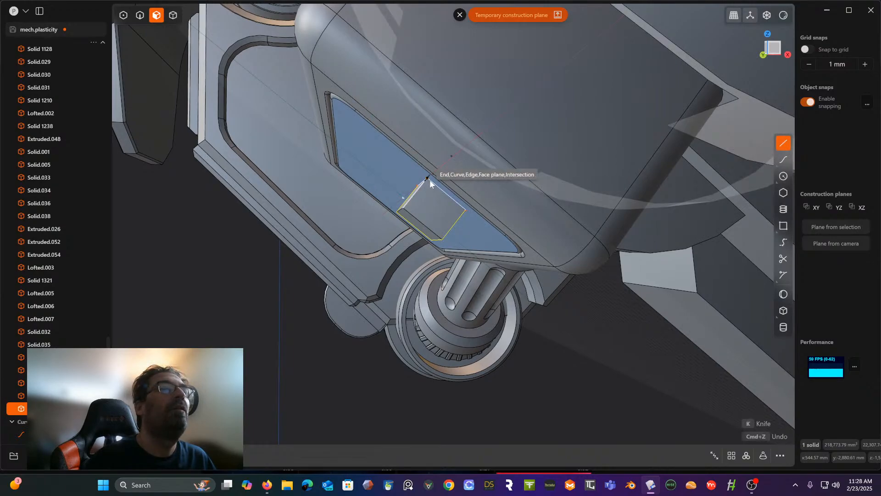
click(434, 192)
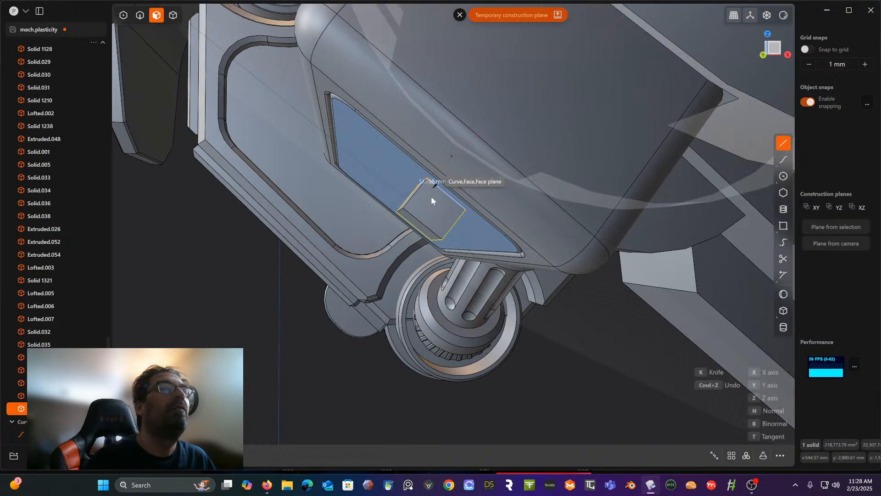
click(442, 237)
middle_drag(443, 237, 500, 222)
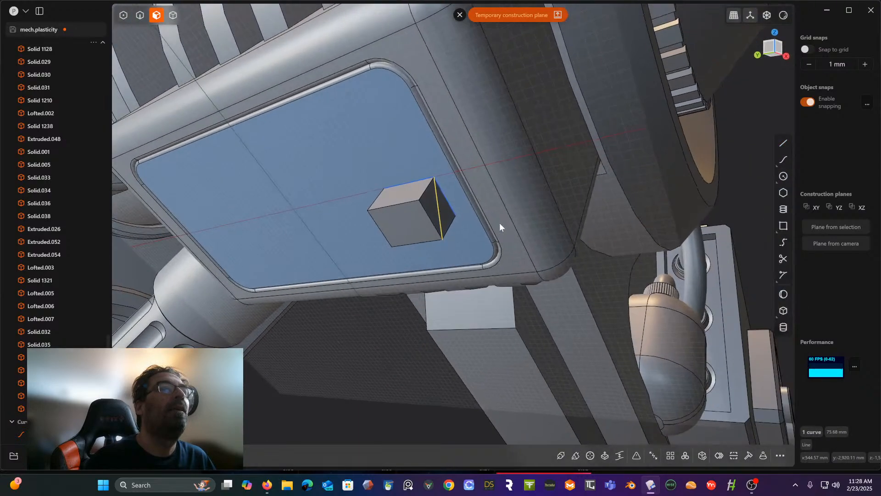
- Try to cut the extruded block with the diagonal line on its end face
click(174, 19)
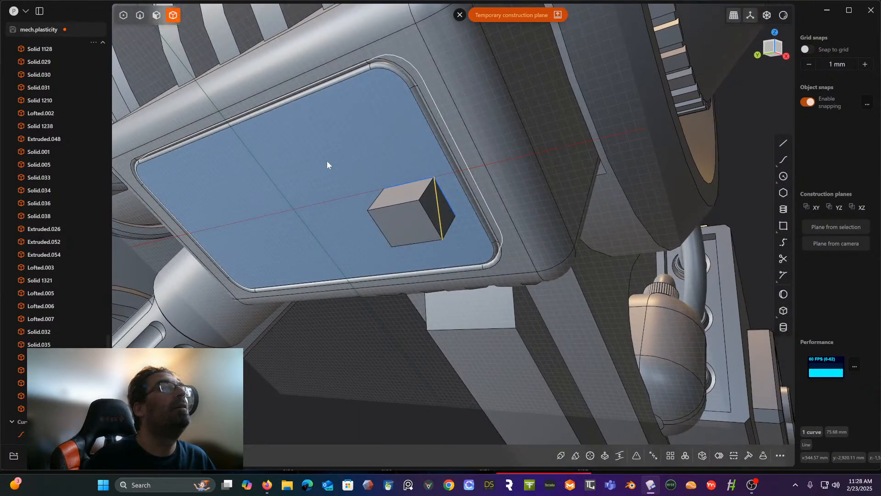
click(408, 221)
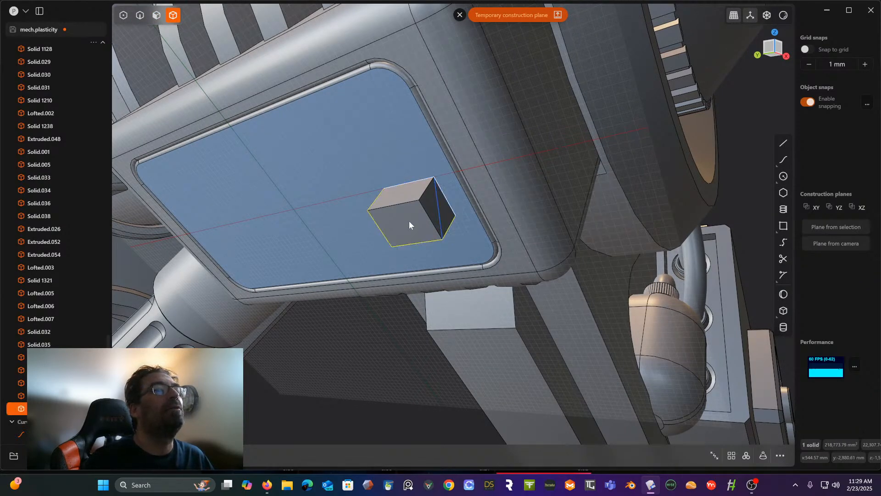
key(c)
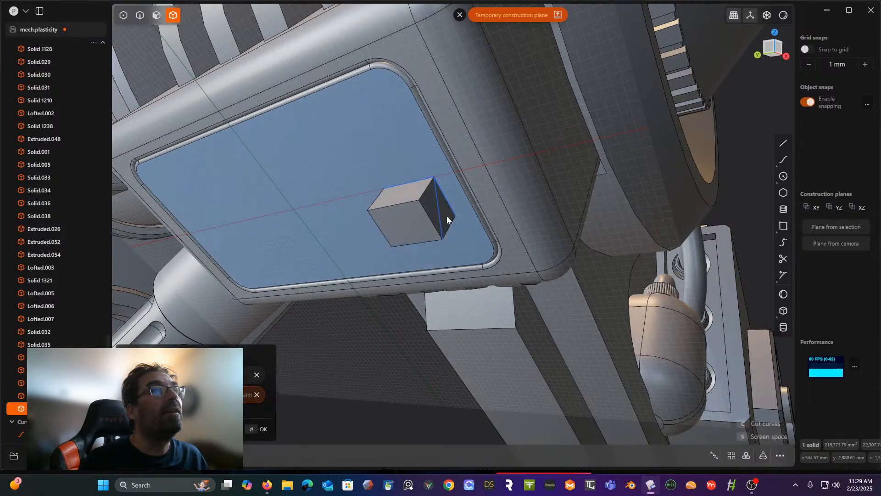
click(439, 214)
middle_drag(440, 213, 461, 207)
key(Return)
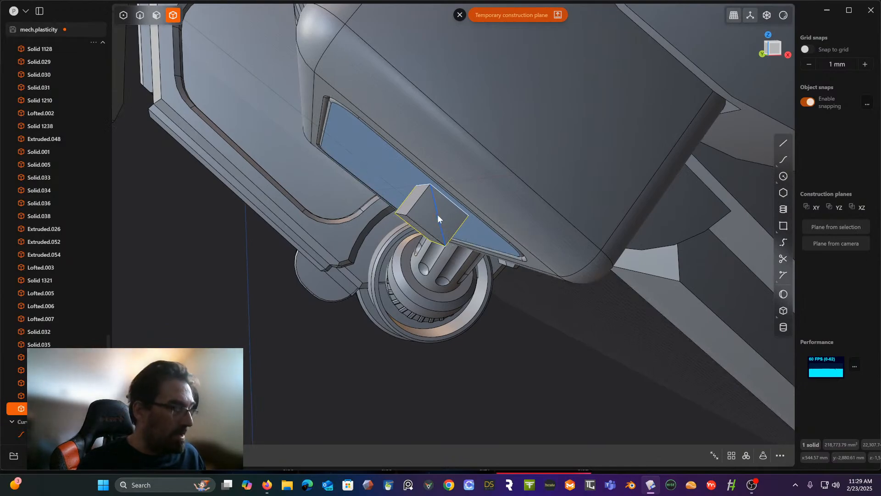
- Cut the block into two wedges along the diagonal line, using the Front view as the cutting direction
key(c)
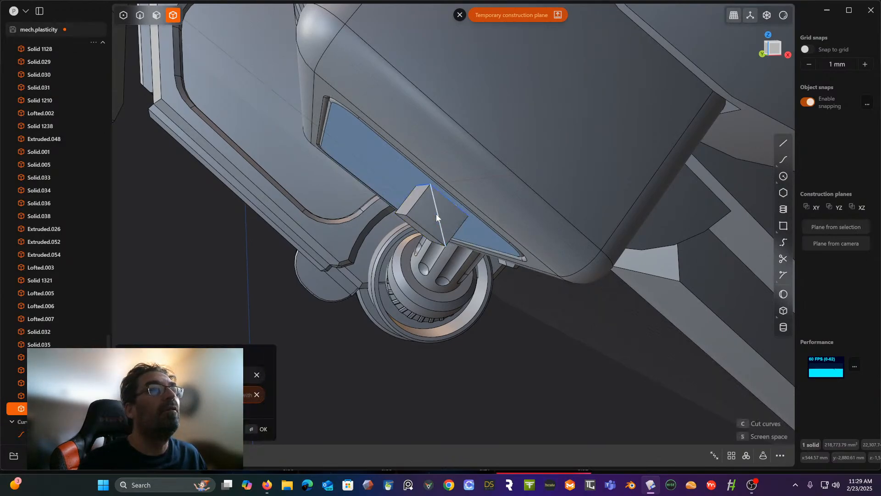
click(436, 217)
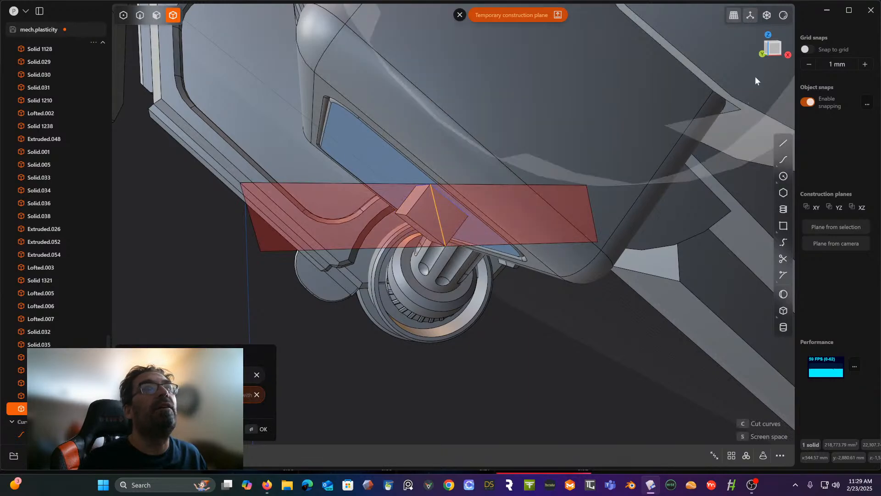
click(776, 50)
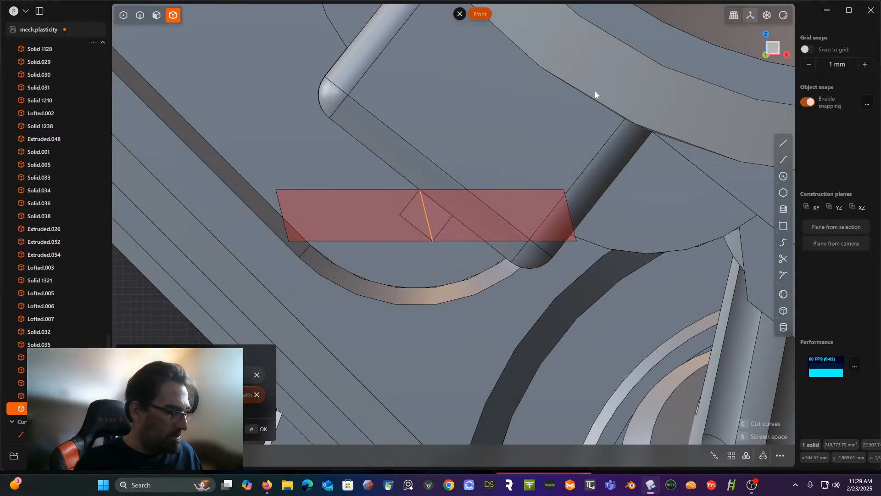
key(Return)
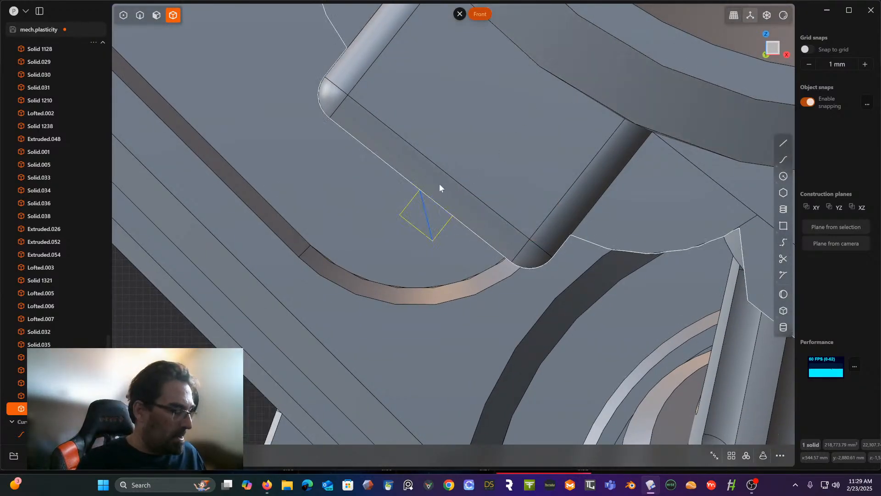
key(c)
click(423, 209)
key(Return)
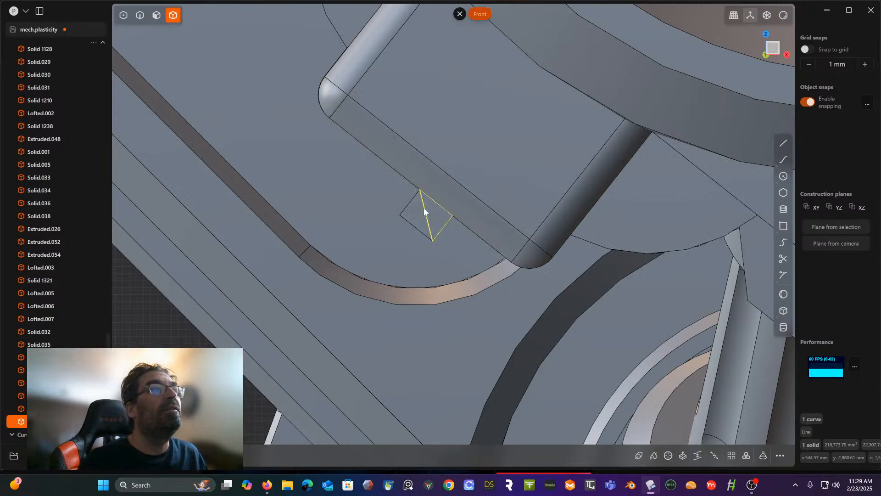
- Delete the block's outer wedge and inspect the wedge against the panel from several angles
key(Delete)
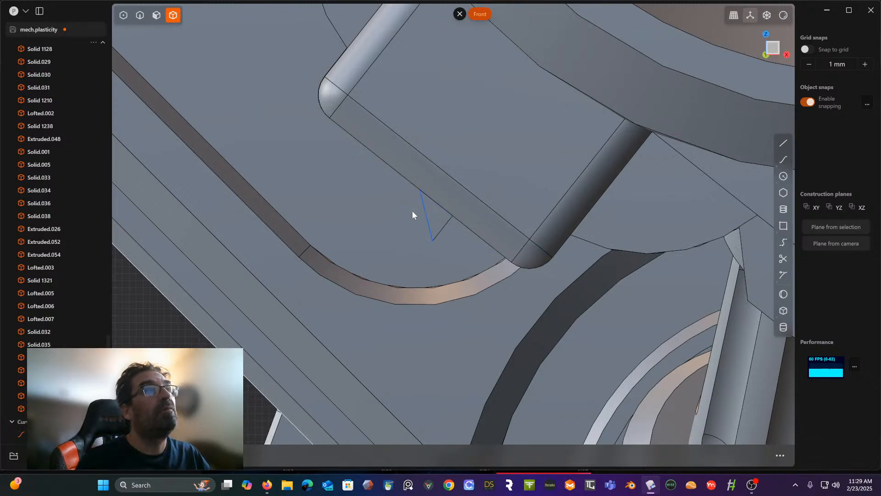
middle_drag(412, 210, 457, 208)
scroll(447, 159, down, 10)
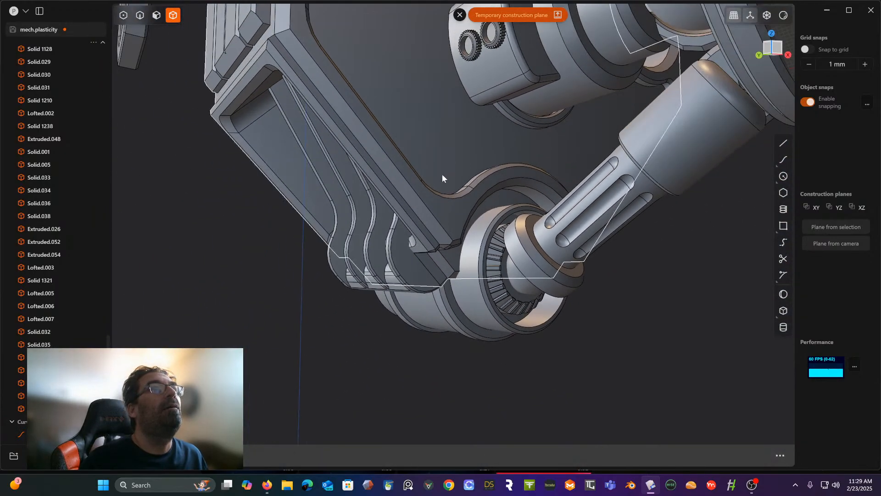
middle_drag(442, 174, 320, 196)
scroll(436, 196, up, 8)
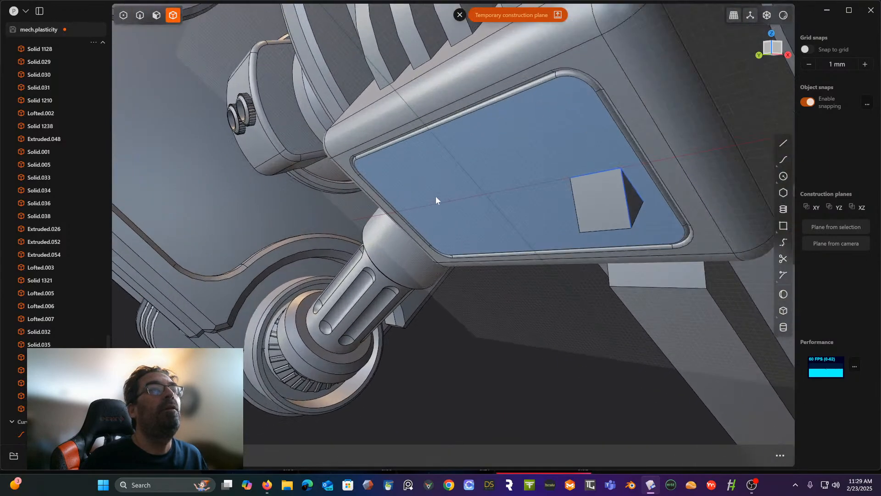
middle_drag(392, 193, 374, 194)
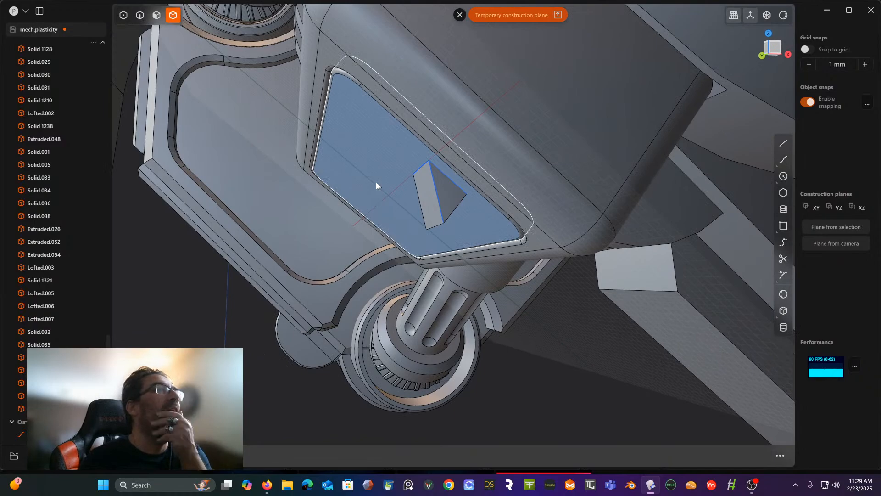
- Bring back the deleted outer wedge and delete the wedge lying against the panel face instead
click(401, 195)
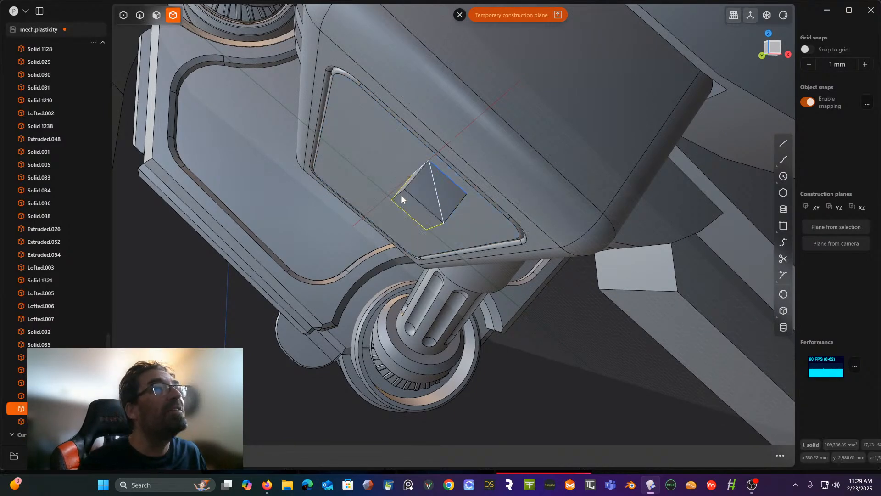
click(452, 194)
key(Delete)
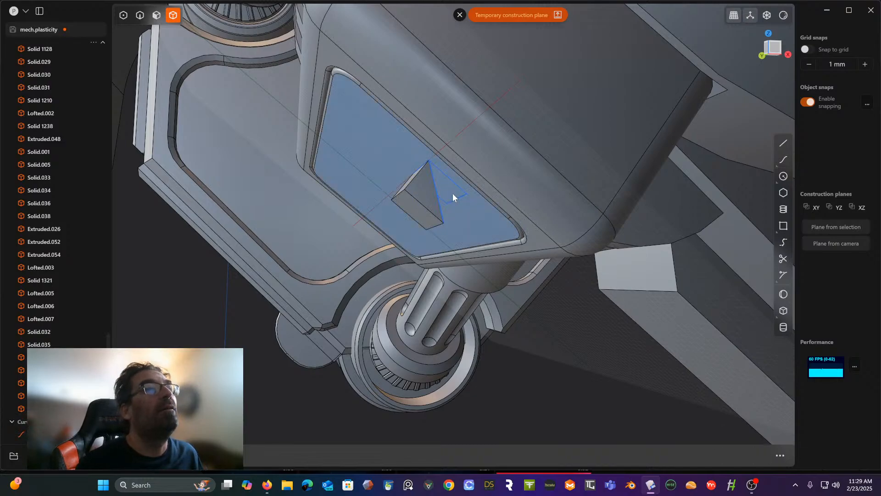
- Delete the leftover rectangle and diagonal line curves around the wedge
middle_drag(452, 193, 455, 202)
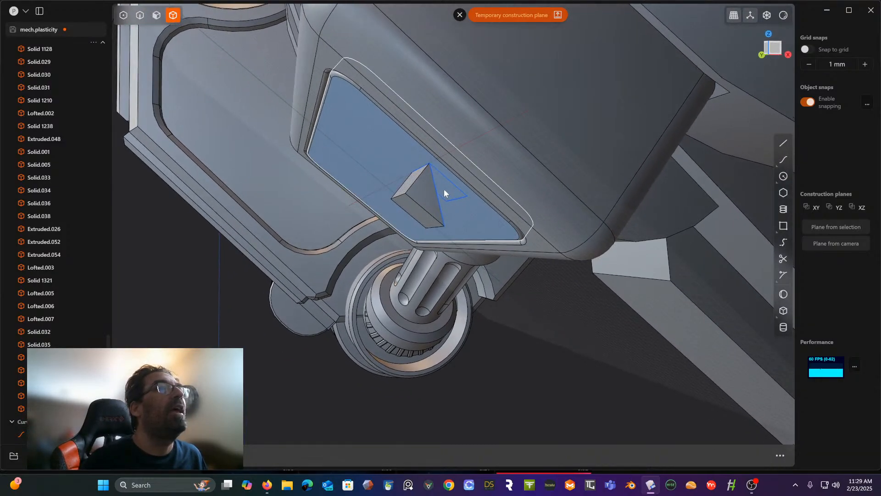
scroll(69, 376, down, 1)
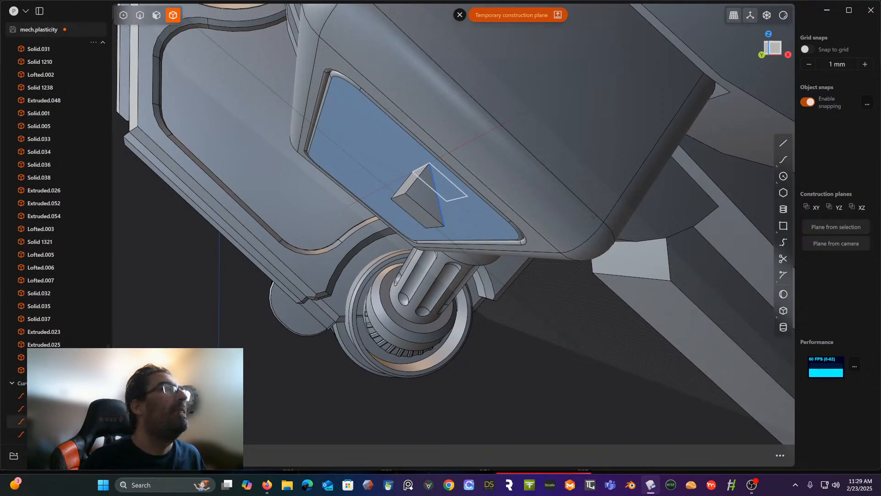
click(55, 421)
shift+click(55, 434)
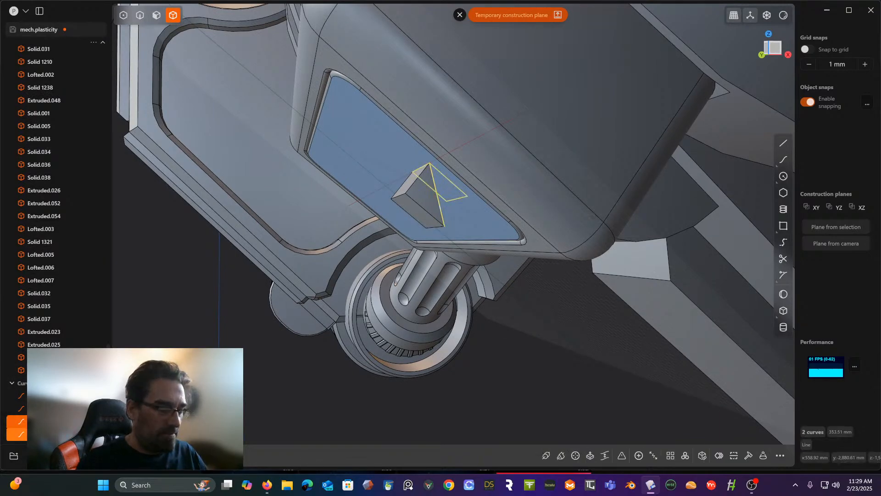
key(Delete)
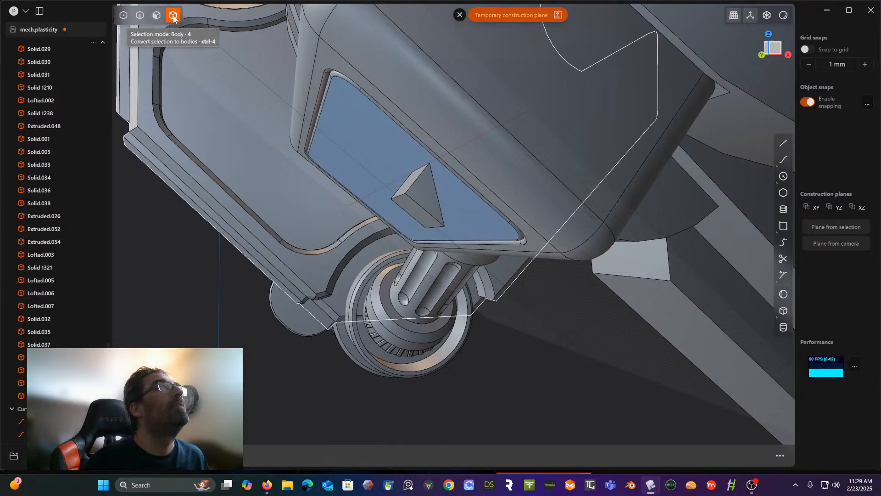
- Leave the temporary construction plane and try to start a Boolean on the recessed panel
click(373, 132)
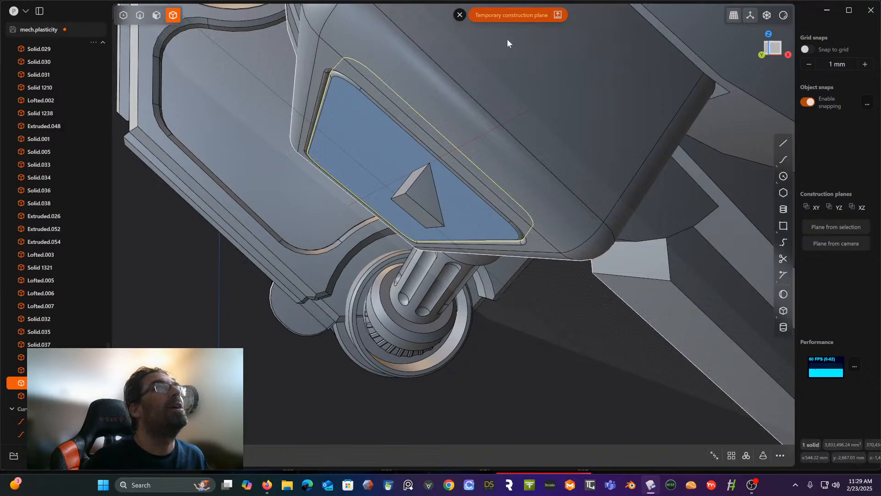
click(459, 15)
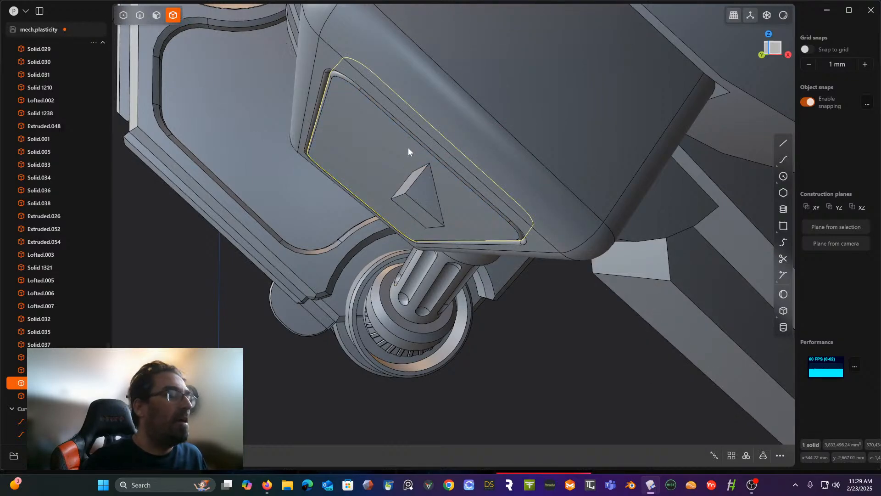
key(q)
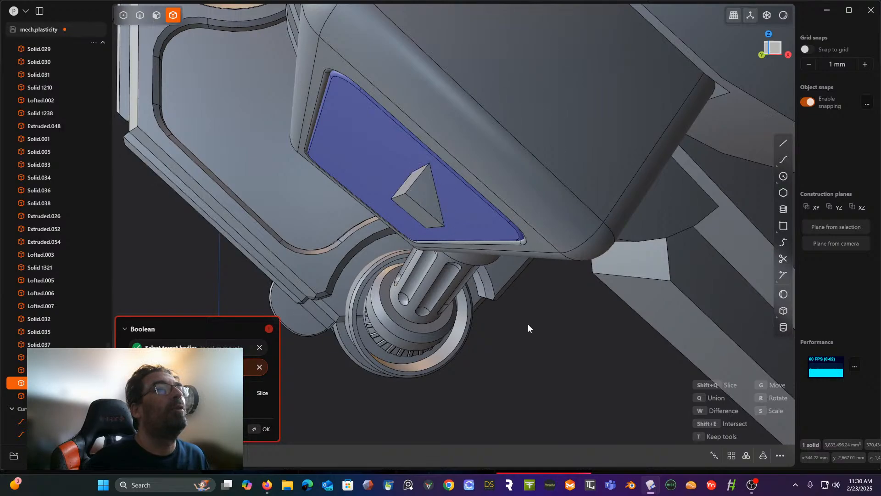
key(Escape)
- Set the move pivot on the wedge's lower edge and shift the wedge by about 5.22 mm at the panel
click(424, 202)
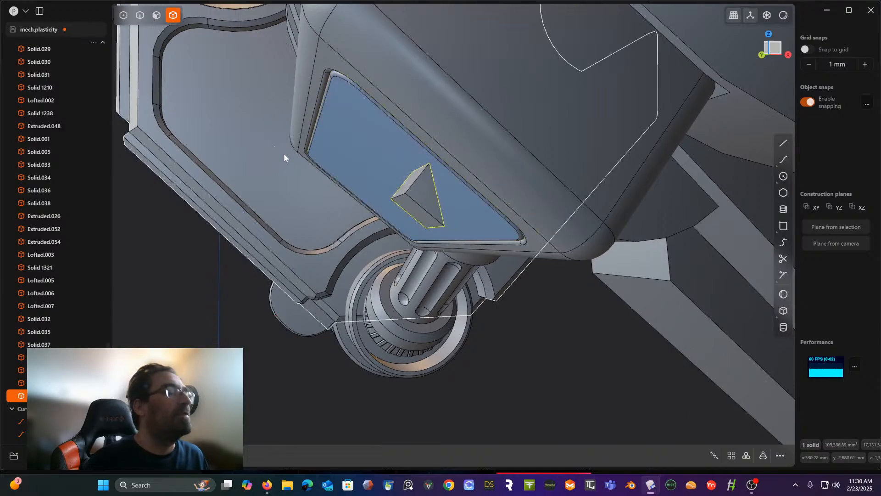
key(g)
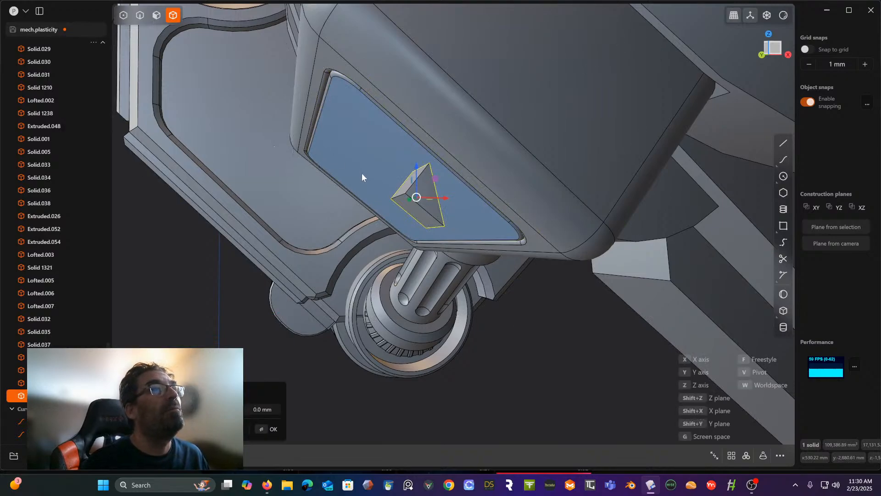
key(v)
click(416, 211)
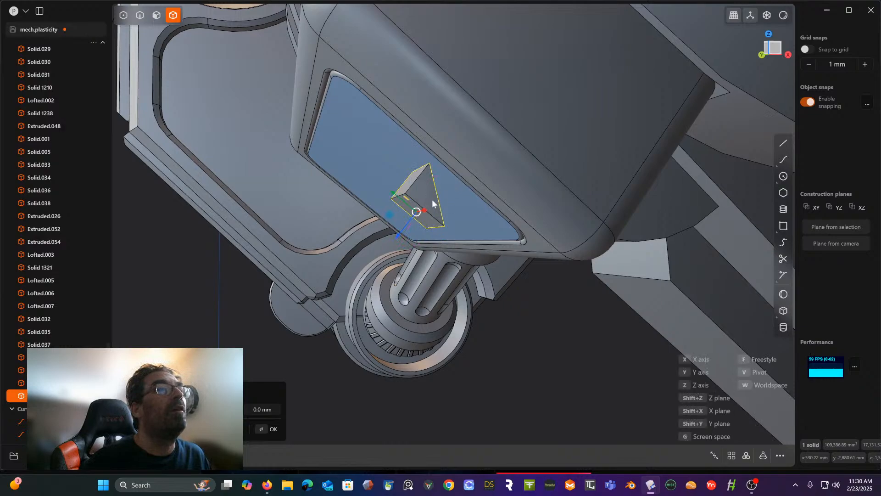
drag(401, 235, 383, 224)
middle_drag(423, 216, 433, 256)
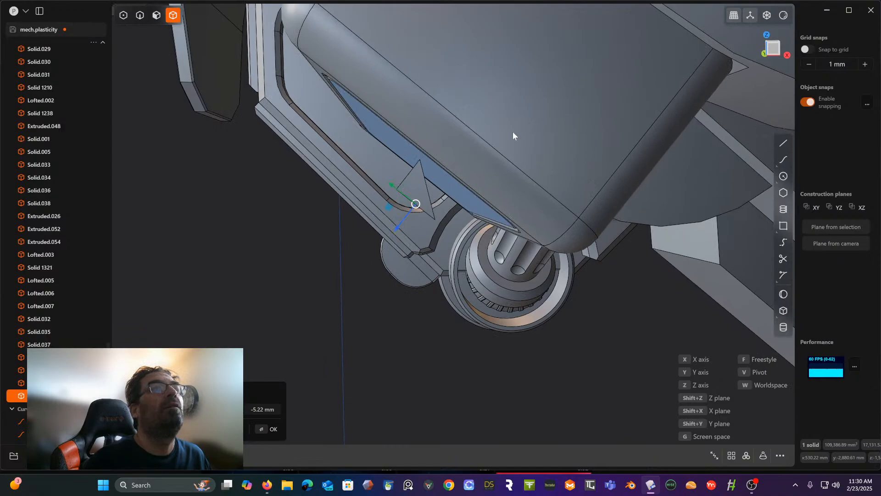
middle_drag(406, 182, 421, 178)
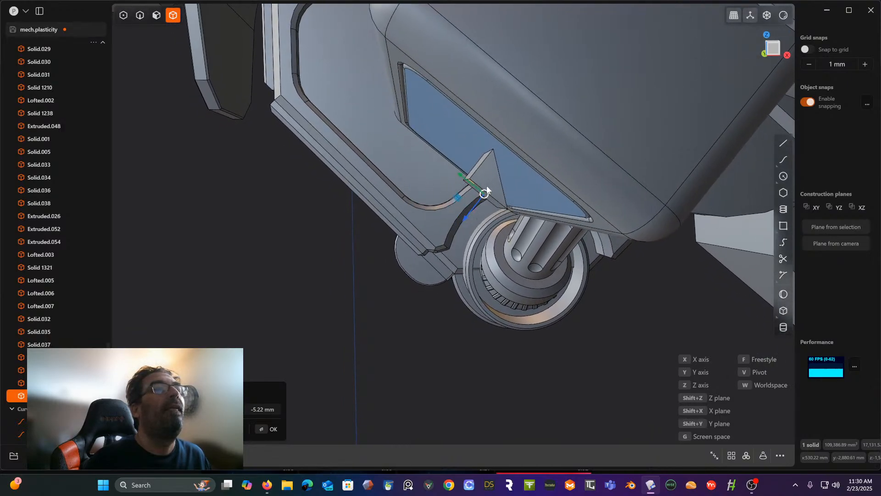
middle_drag(468, 212, 491, 178)
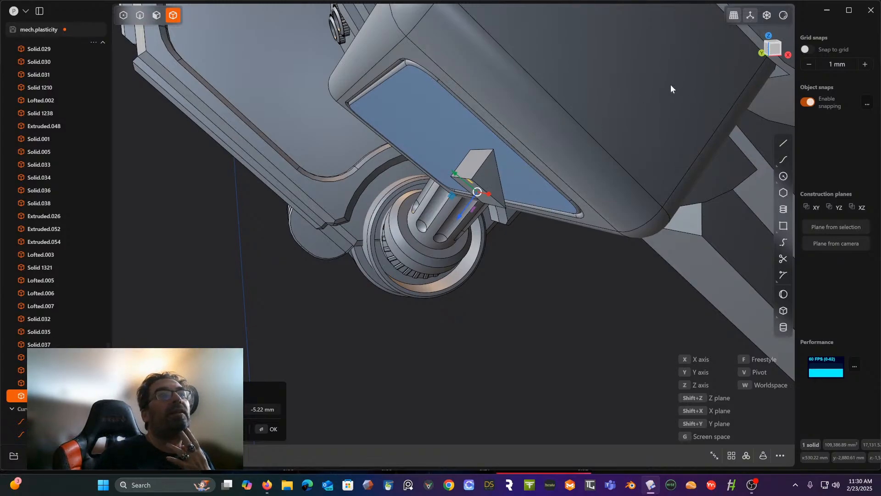
- Chamfer the wedge's sharp upper edge to flatten its tip
click(137, 20)
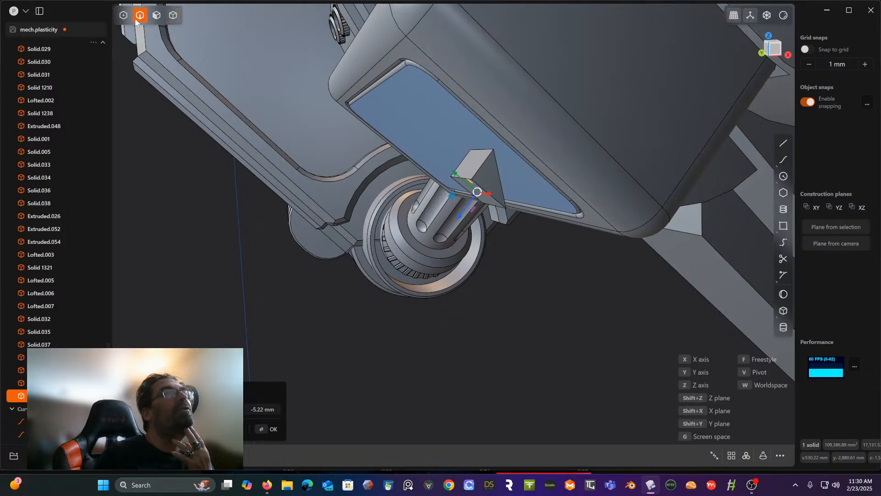
click(486, 154)
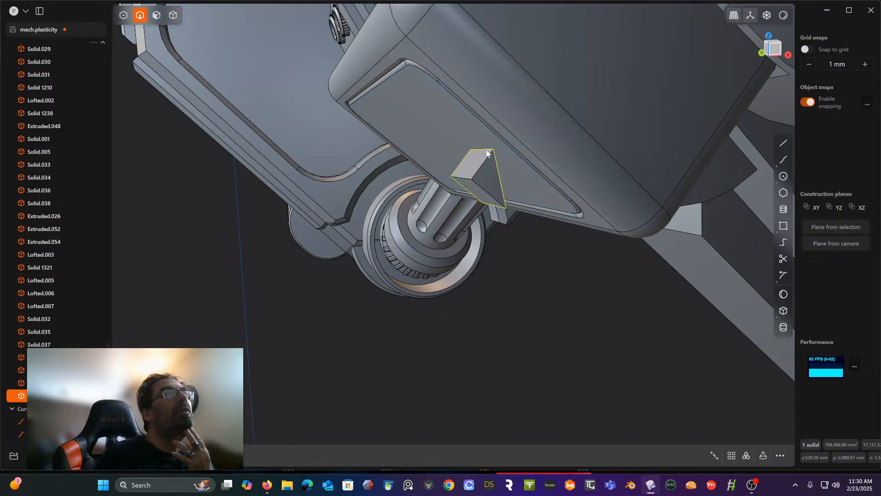
click(487, 151)
drag(486, 152, 482, 161)
middle_drag(482, 161, 449, 170)
right_click(415, 287)
middle_drag(411, 269, 416, 260)
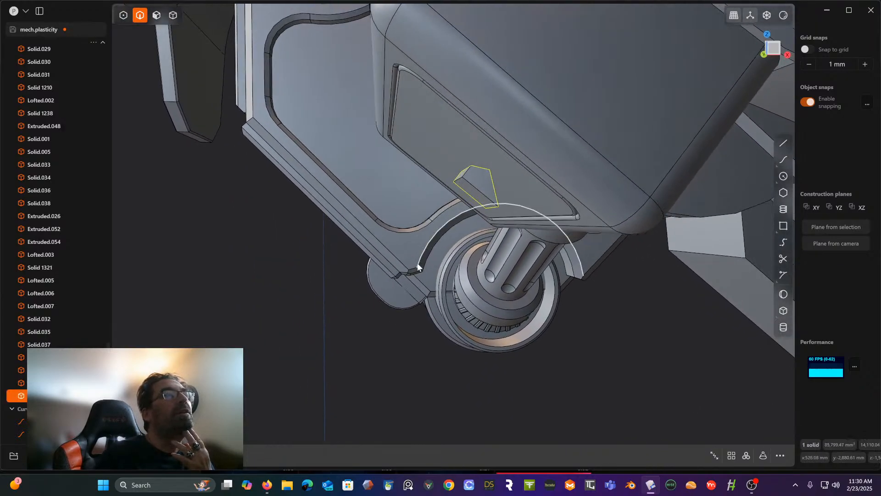
- Move the chamfered wedge about 35.79 mm into the panel, using the midpoint of its lower edge as the pivot
click(172, 15)
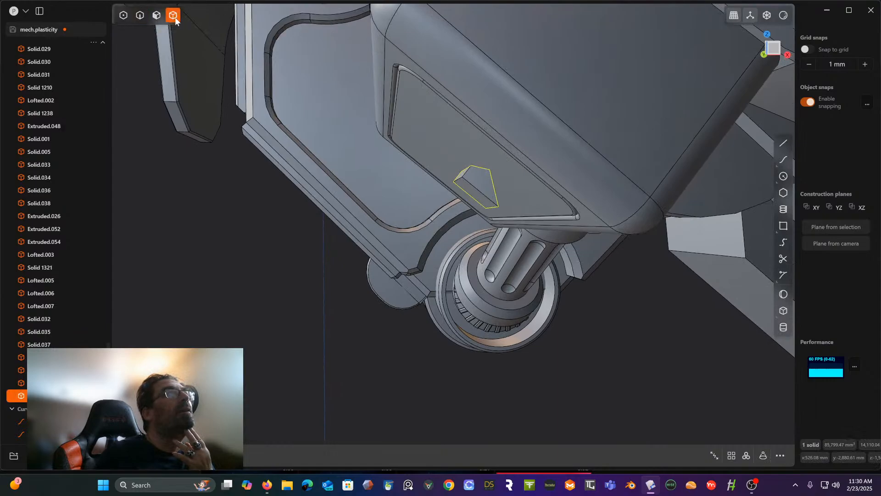
key(Escape)
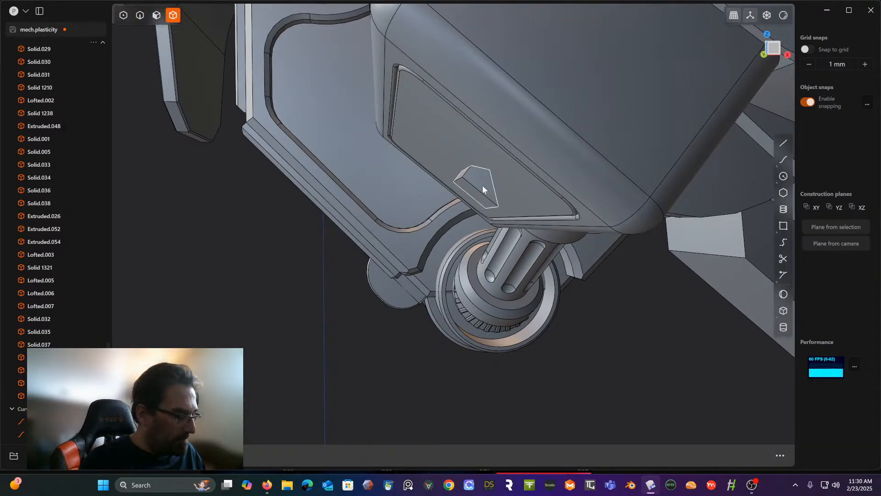
click(483, 185)
key(g)
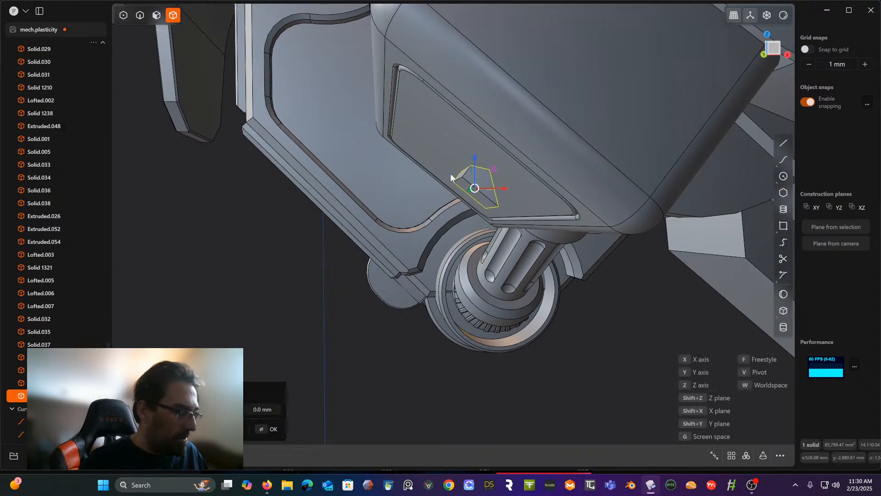
middle_drag(450, 173, 461, 176)
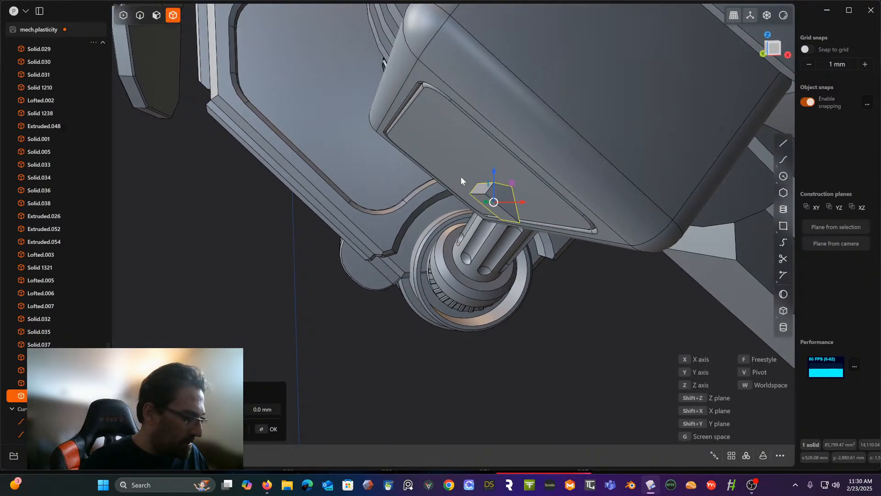
key(v)
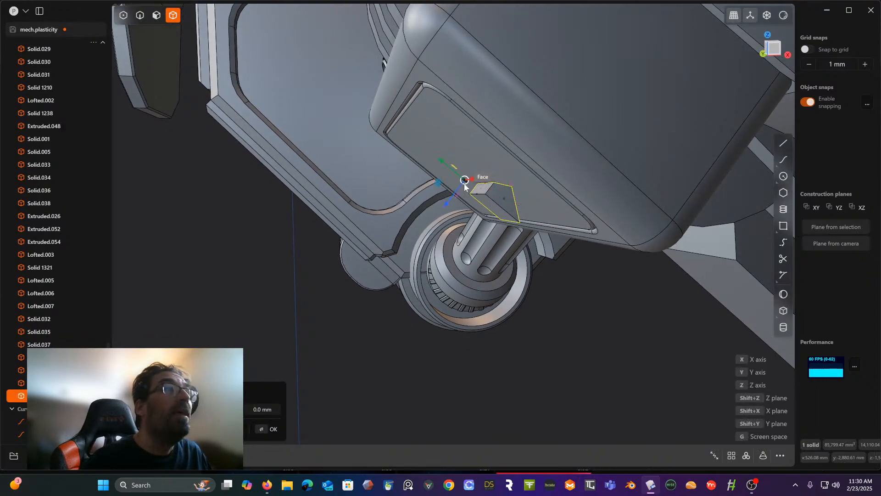
click(483, 205)
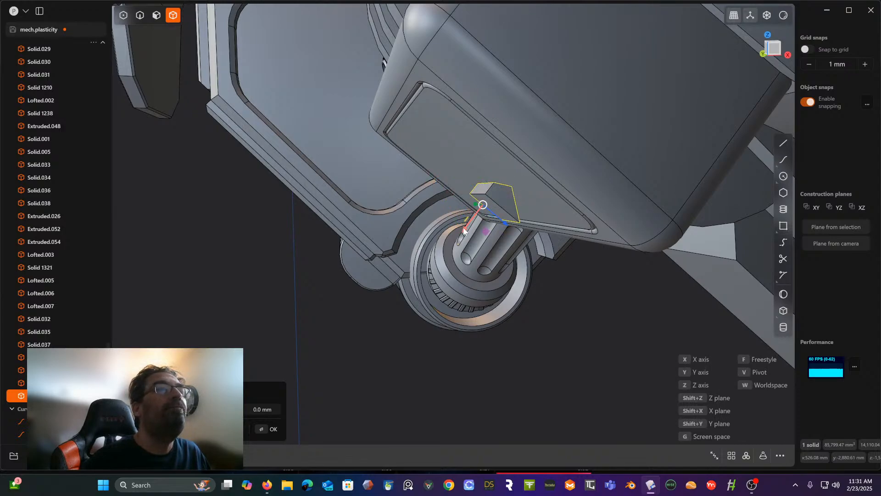
drag(465, 228, 485, 204)
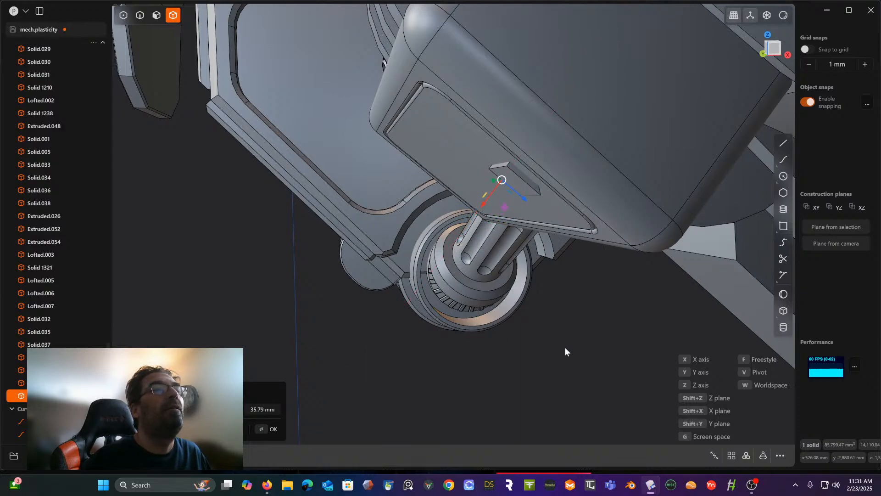
right_click(568, 328)
- Subtract the wedge from the recessed panel with a Boolean to cut a wedge-shaped pocket
click(468, 137)
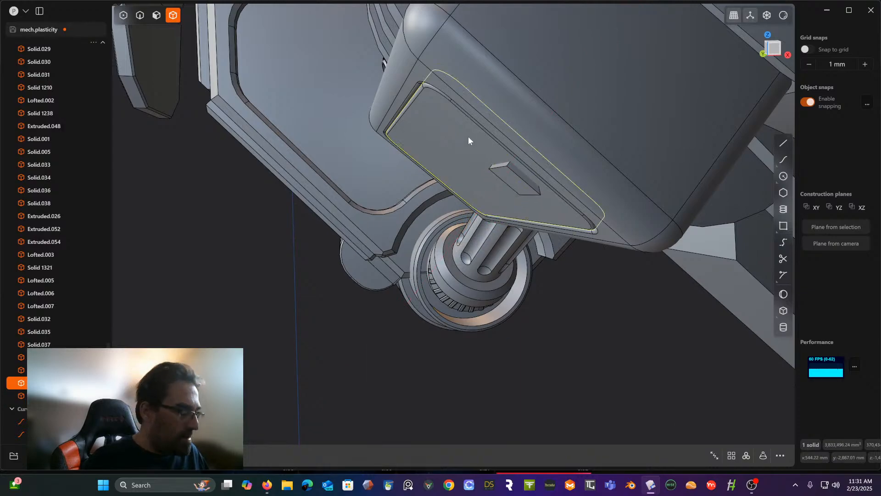
key(q)
click(505, 175)
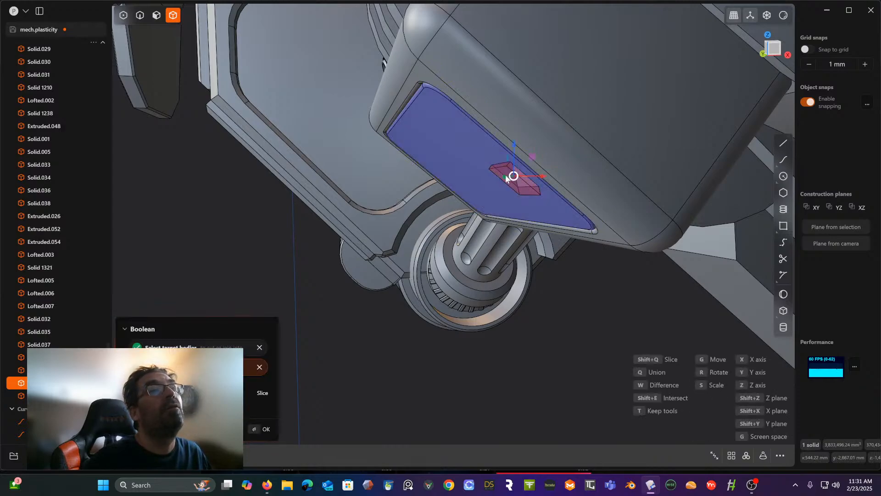
right_click(604, 287)
middle_drag(577, 288, 589, 334)
mouse_move(584, 281)
middle_down()
mouse_move(568, 274)
mouse_move(576, 277)
middle_up()
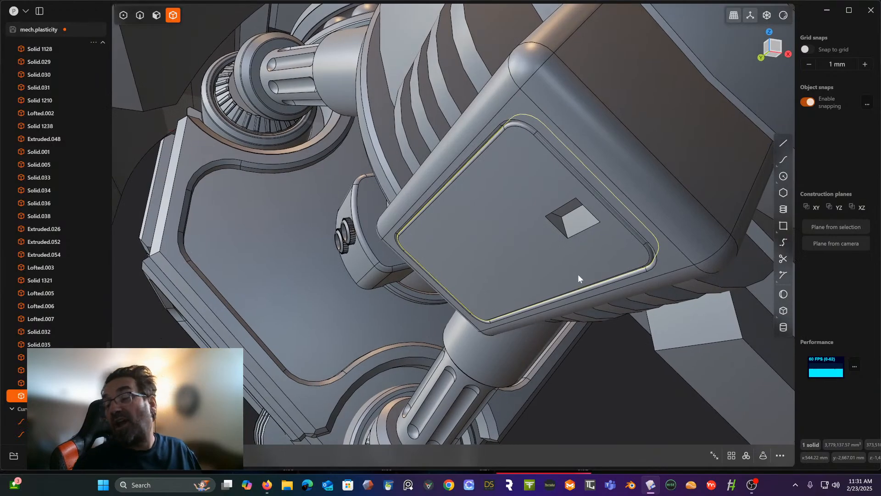
- Fillet all the opening and inner edges of the panel's wedge-shaped pocket with a small radius
middle_drag(535, 257, 452, 235)
scroll(455, 227, up, 3)
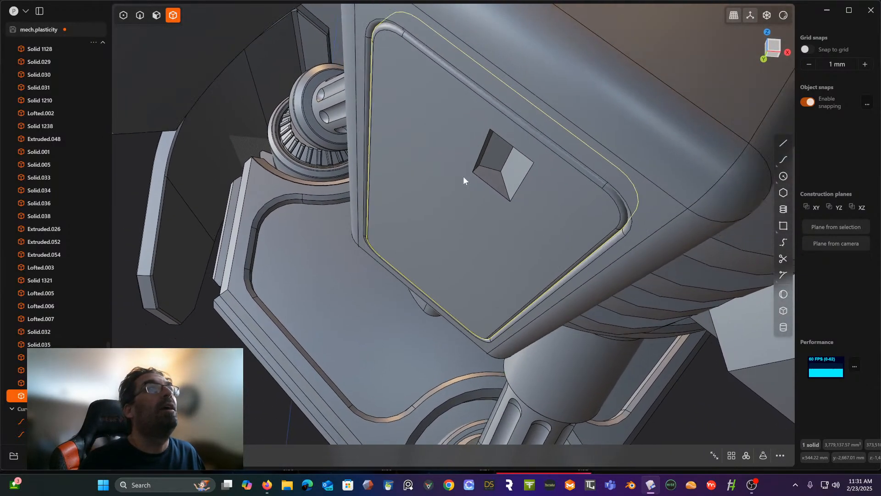
click(140, 15)
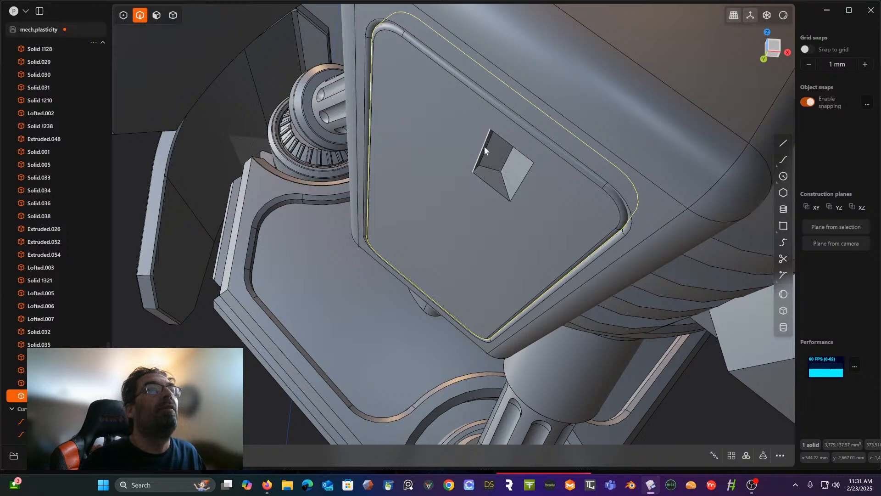
middle_drag(484, 145, 467, 124)
drag(466, 147, 553, 222)
key(f)
click(468, 133)
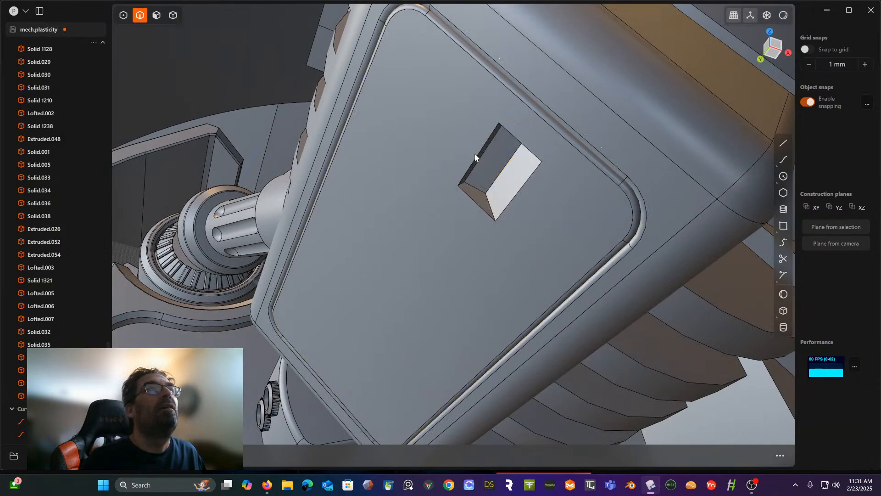
click(475, 154)
click(508, 132)
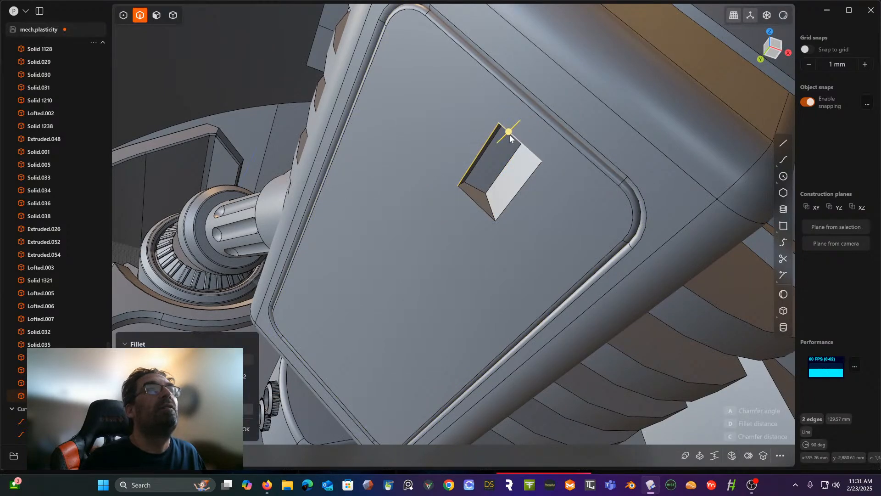
click(534, 173)
click(479, 188)
click(475, 202)
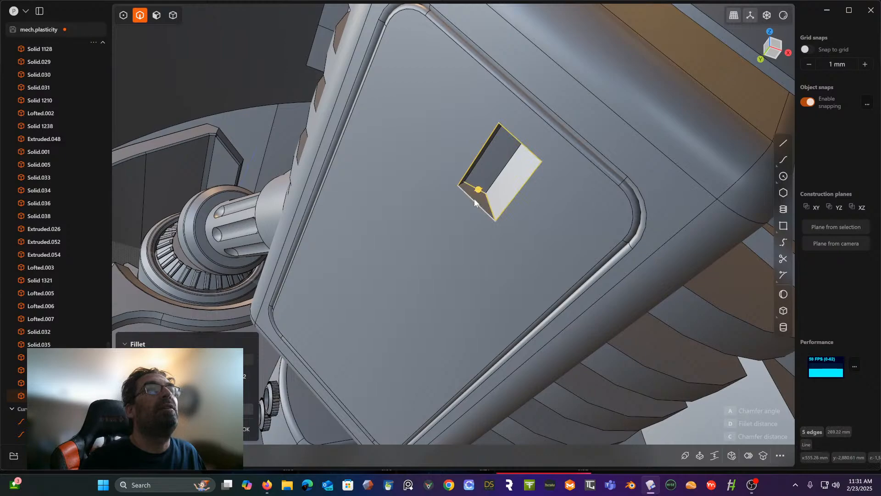
click(463, 185)
middle_drag(462, 183, 577, 165)
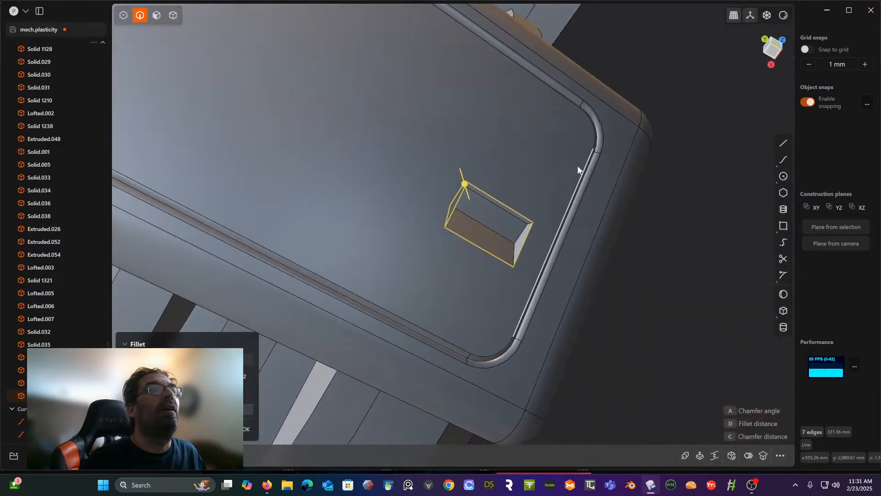
click(510, 216)
click(503, 235)
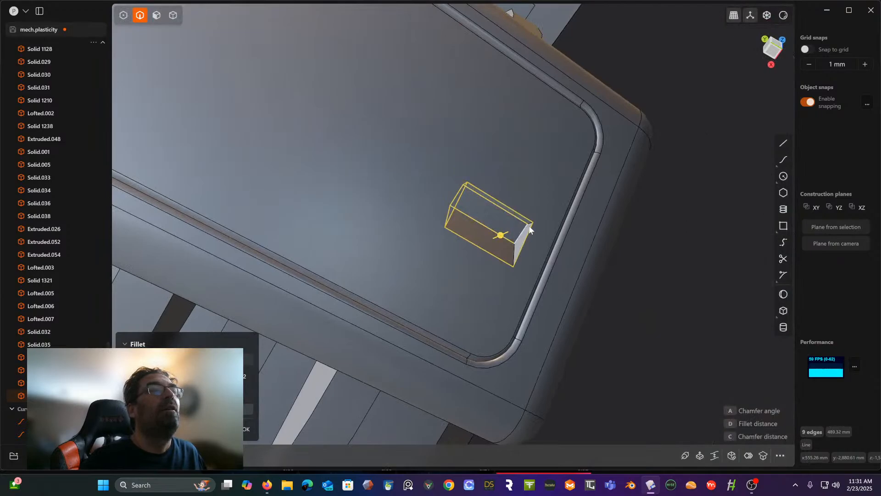
click(530, 224)
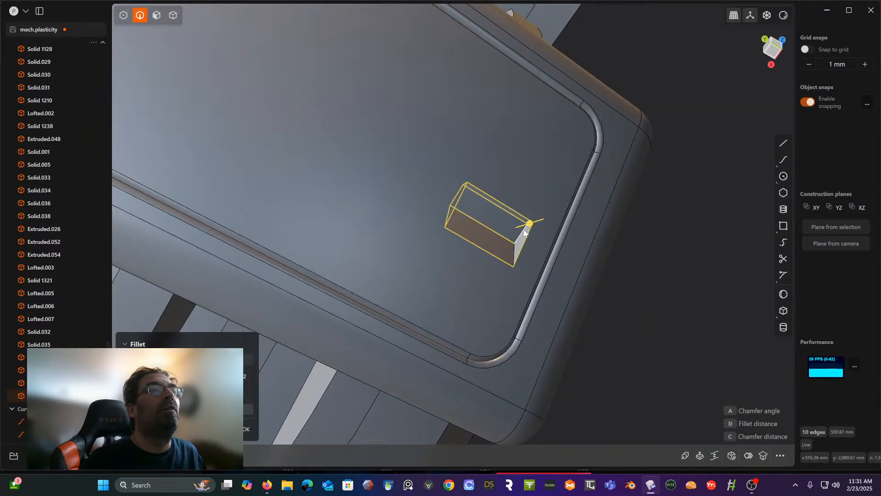
click(515, 252)
click(514, 250)
scroll(513, 248, up, 3)
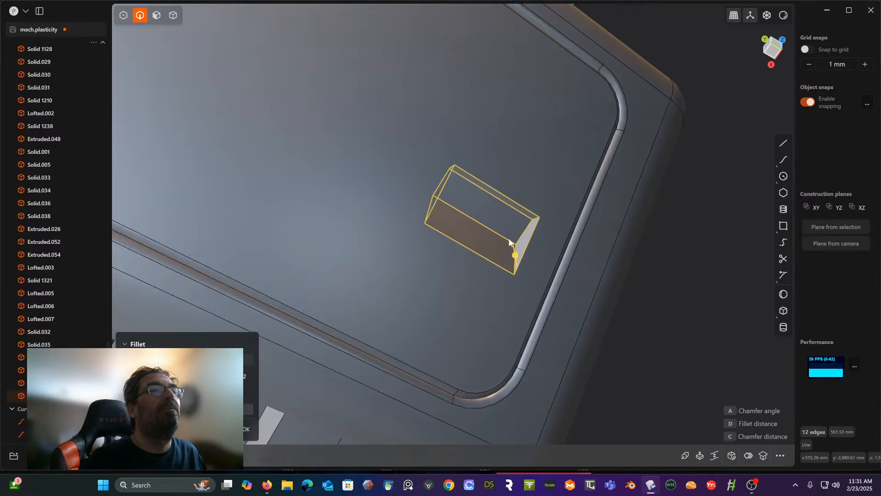
middle_drag(509, 240, 519, 261)
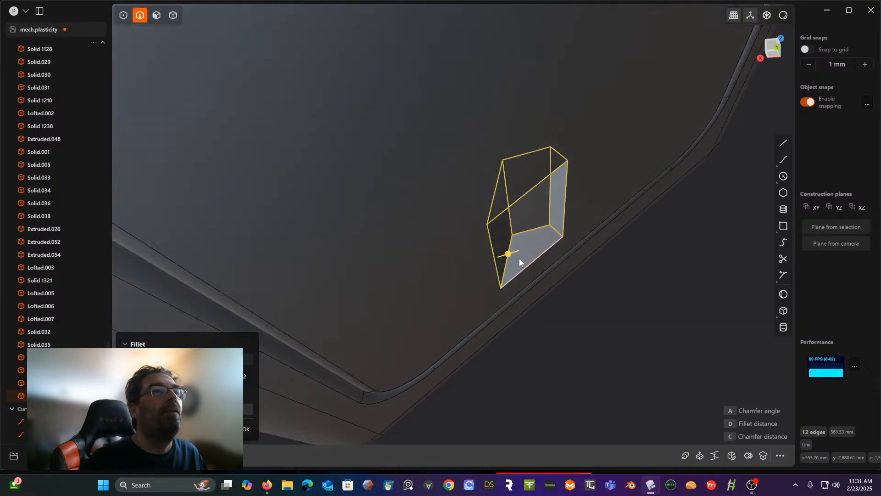
drag(509, 255, 511, 255)
right_click(643, 304)
middle_drag(632, 307, 622, 266)
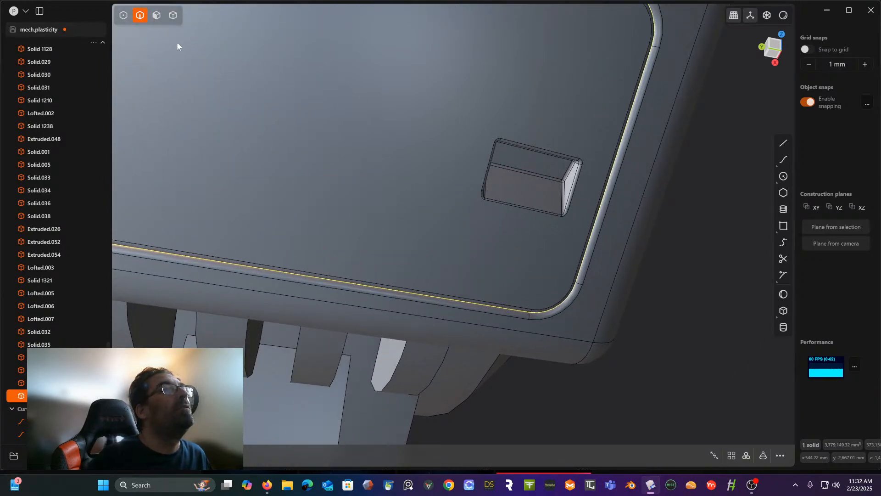
- Offset the outline of the wedge-shaped pocket's upper inner face inward to create a smaller rectangular face
click(153, 18)
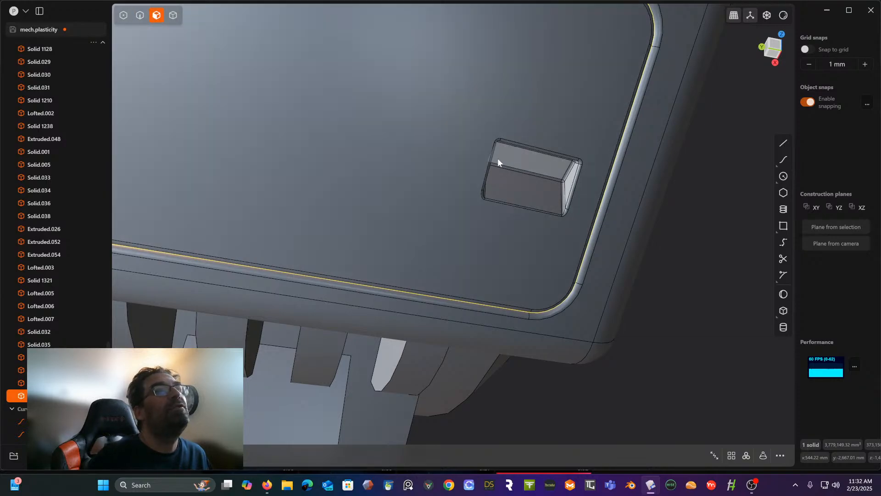
click(508, 162)
middle_drag(504, 162, 485, 154)
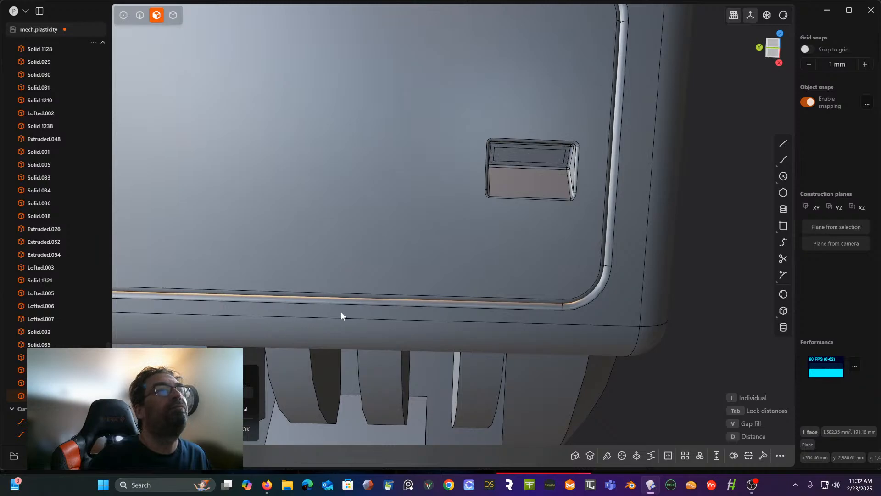
middle_drag(379, 291, 345, 304)
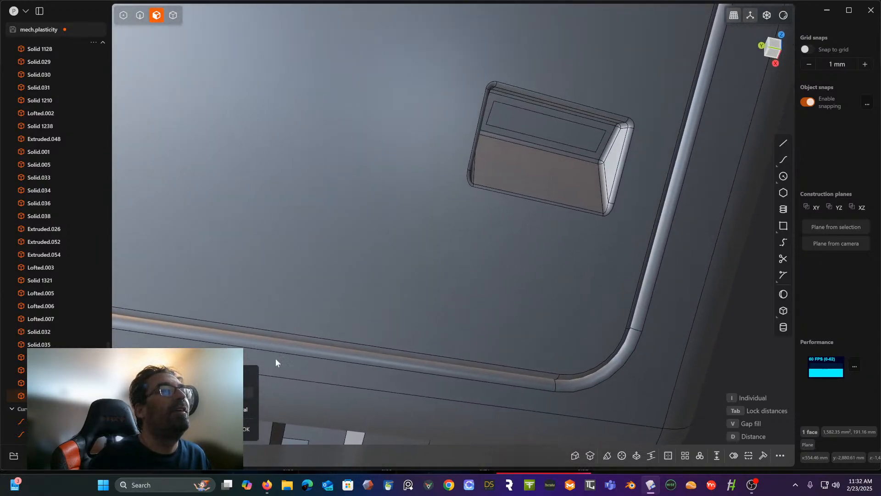
right_click(417, 252)
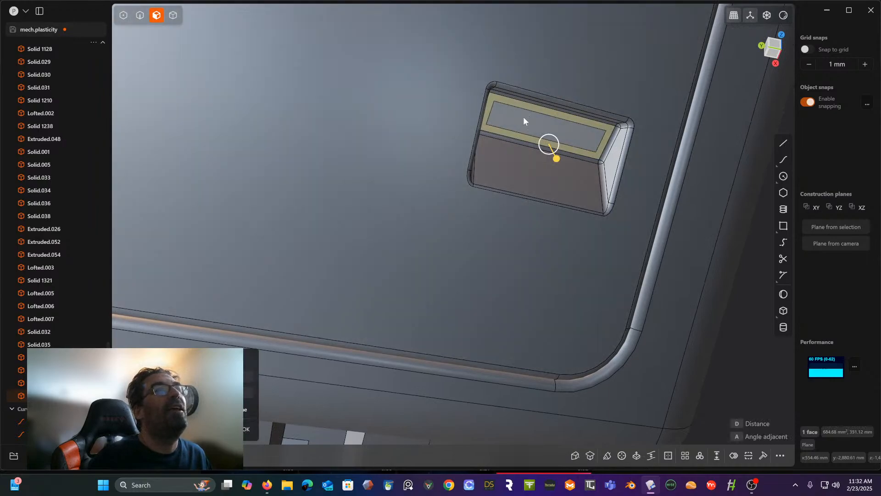
- Push the inset rectangular face outward to raise a block inside the pocket
click(524, 117)
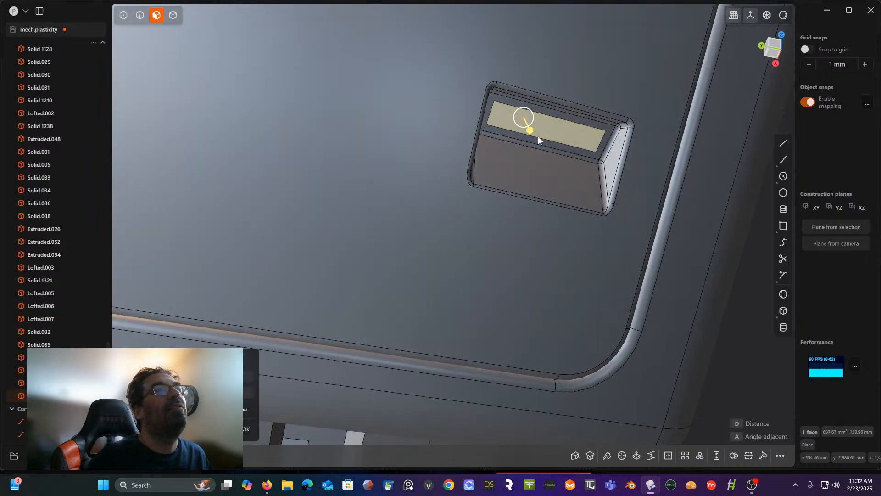
middle_drag(535, 131, 522, 150)
drag(527, 146, 528, 165)
mouse_move(528, 164)
mouse_down()
mouse_move(526, 182)
mouse_move(526, 172)
mouse_up()
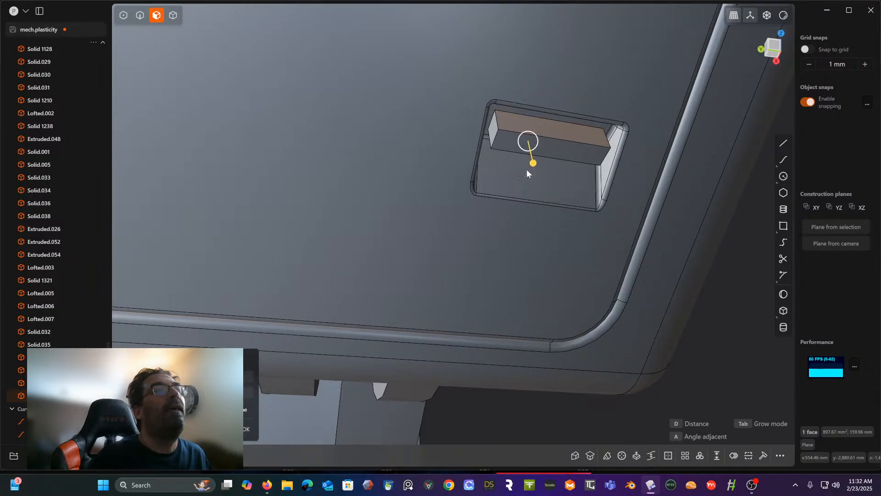
middle_drag(527, 173, 541, 161)
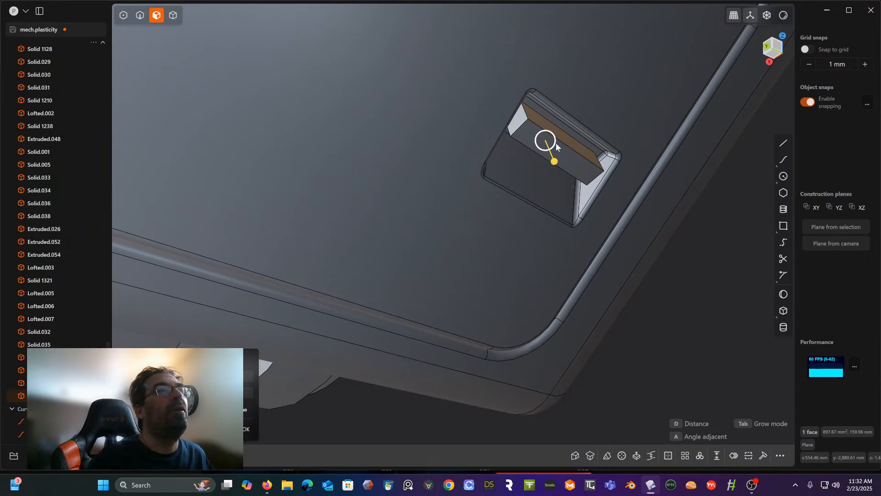
drag(554, 146, 554, 146)
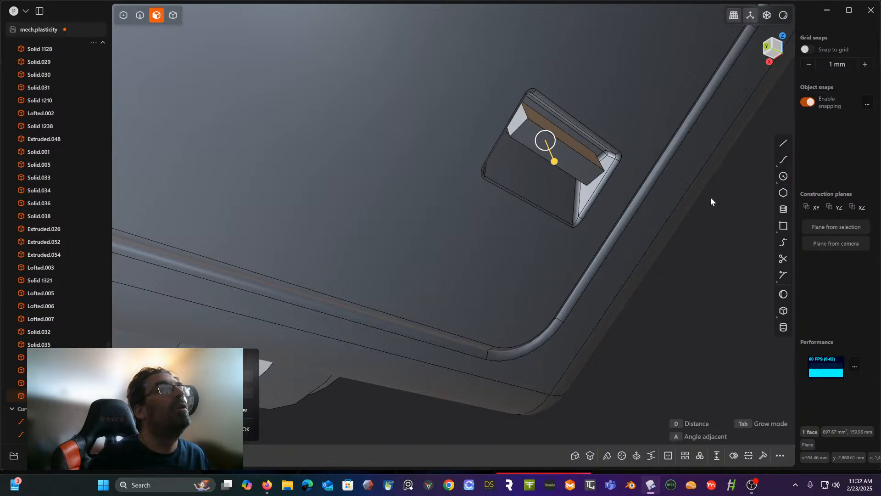
- Rotate the raised block's end face to tilt it within the pocket
key(r)
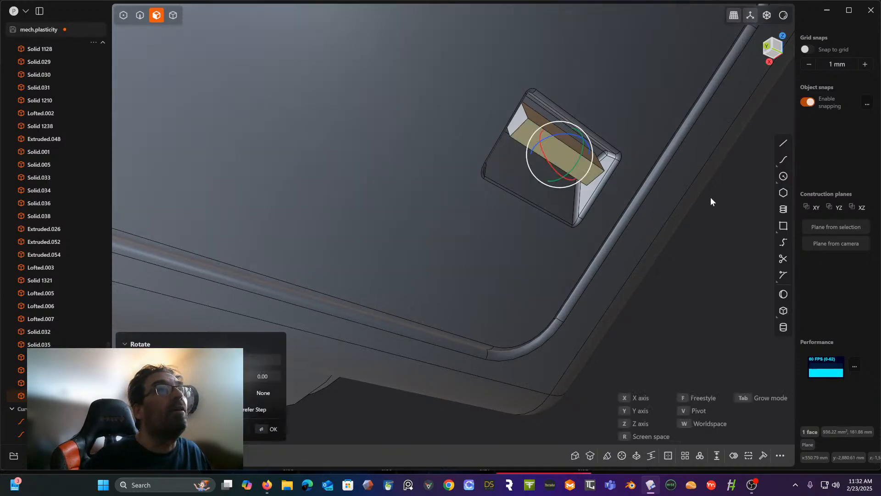
drag(580, 153, 577, 166)
middle_drag(576, 166, 602, 150)
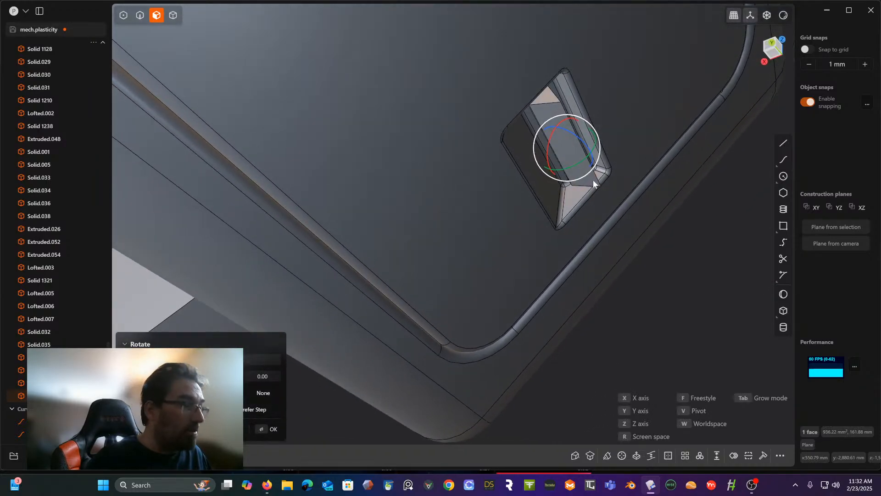
key(s)
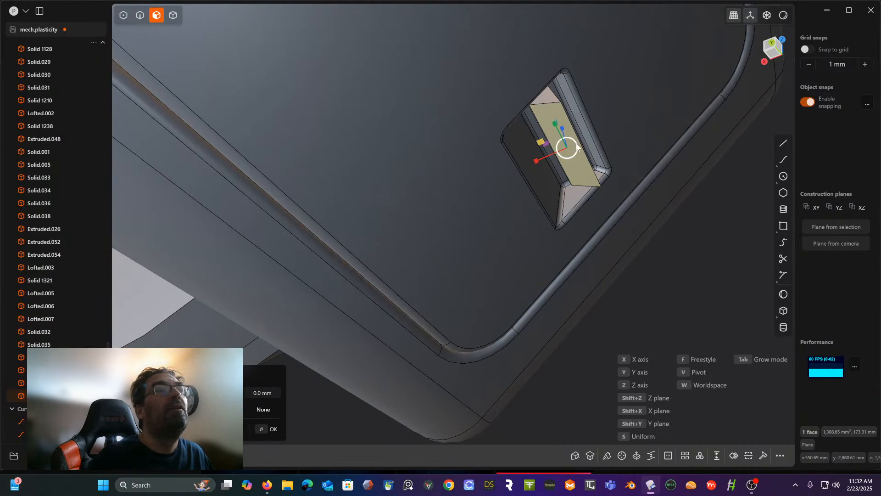
drag(577, 144, 575, 143)
middle_drag(575, 146, 545, 163)
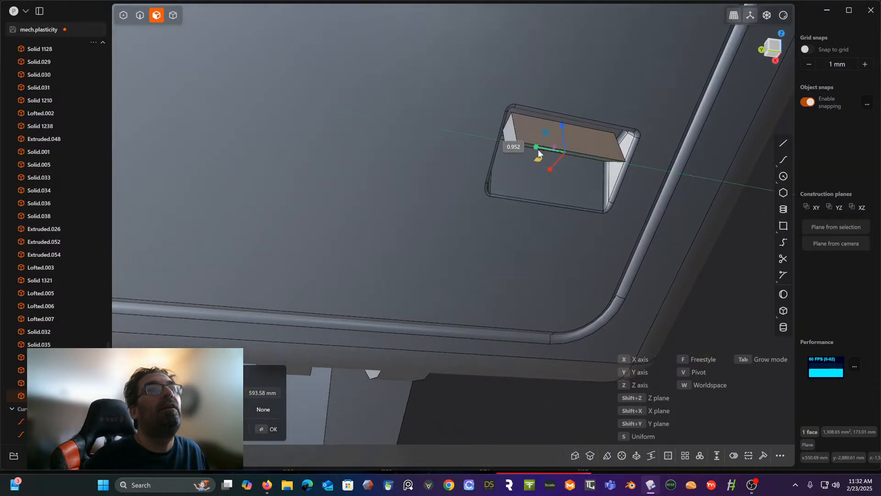
key(Escape)
middle_drag(555, 177, 552, 161)
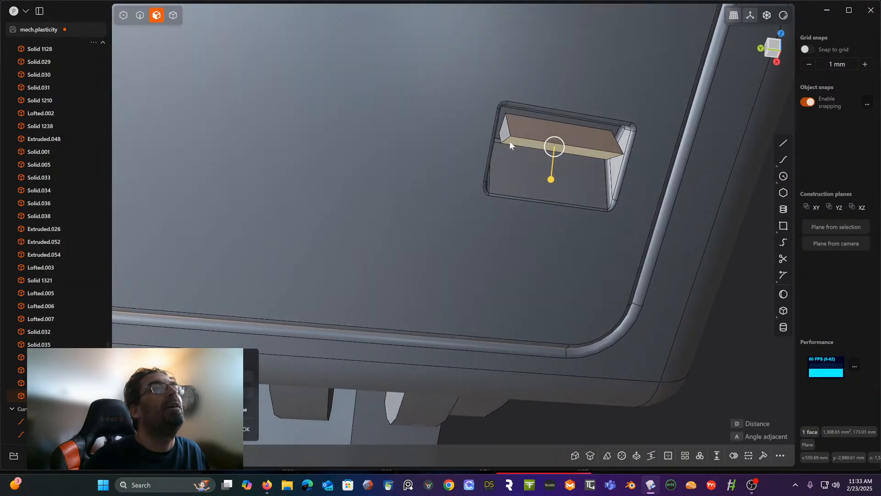
key(Escape)
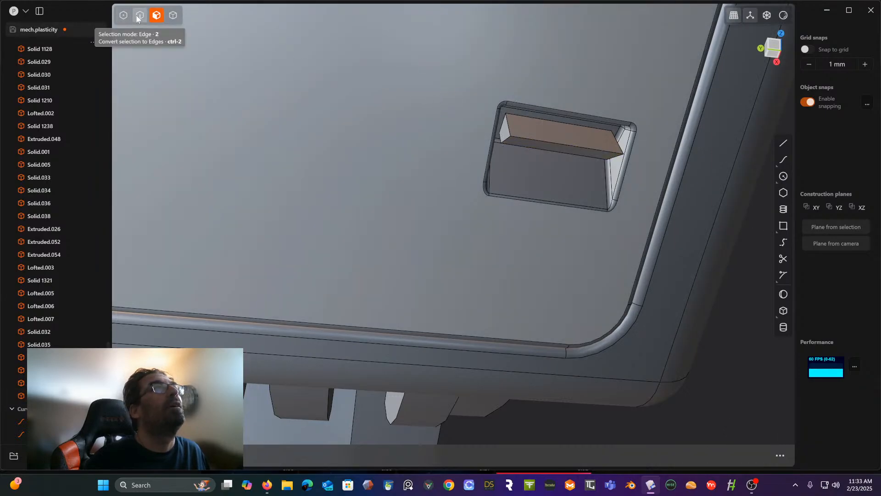
- Try to move a short end edge of the block's tilted face along the Y axis
click(136, 15)
click(507, 138)
key(f)
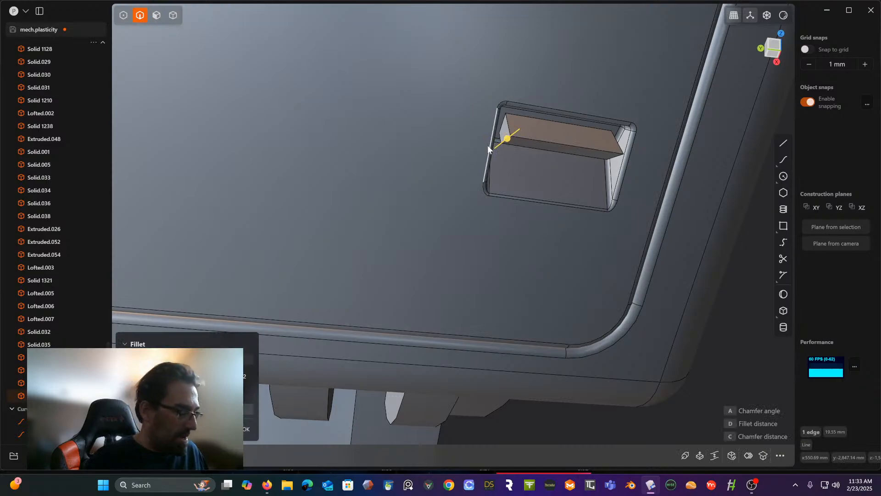
key(g)
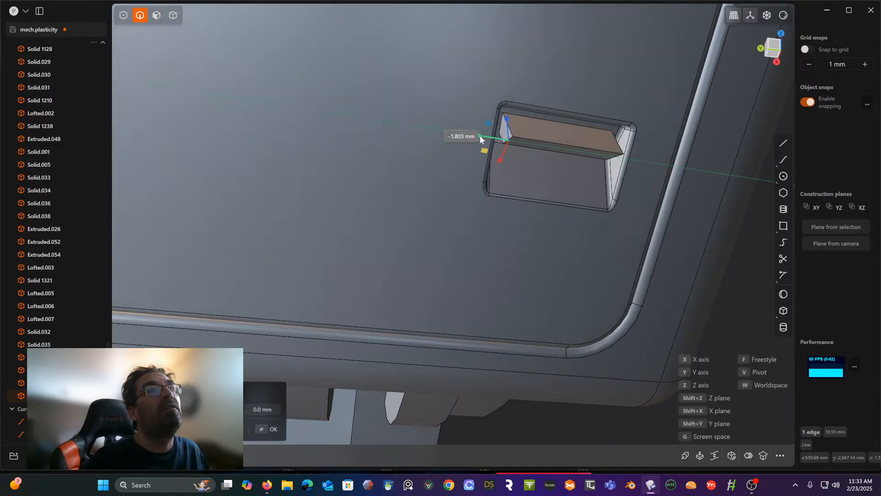
drag(480, 138, 479, 137)
middle_drag(518, 136, 573, 136)
click(618, 135)
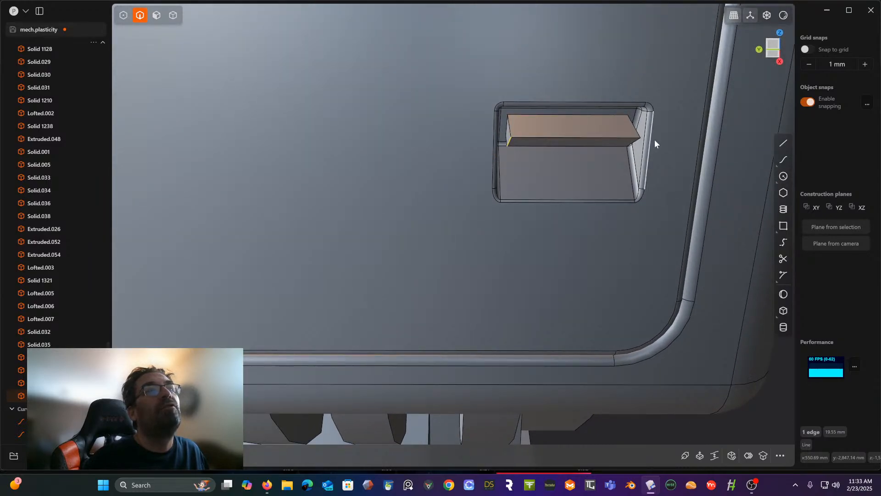
- Move one short end edge of the block's tilted face inward along the Y axis to slant that side
click(636, 145)
key(f)
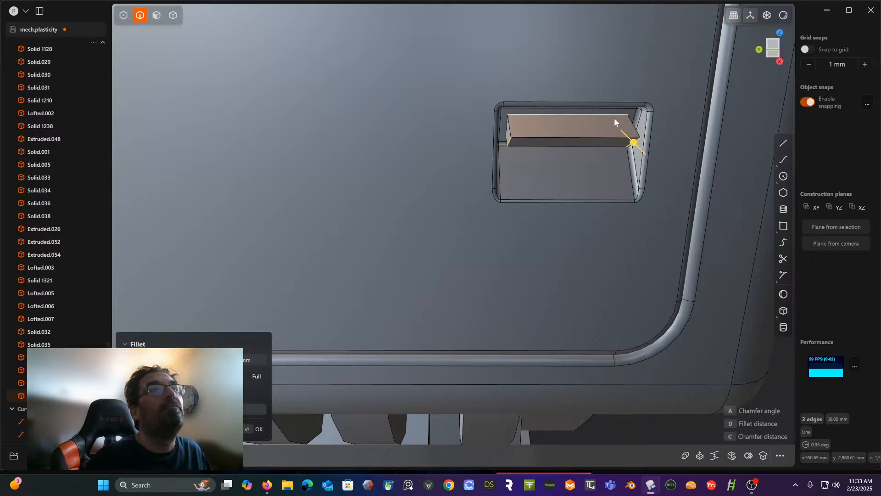
middle_drag(614, 117, 584, 99)
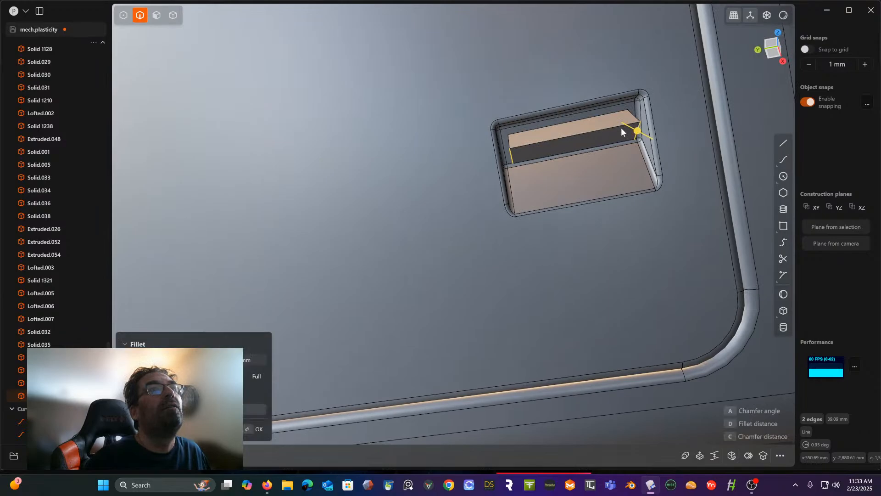
mouse_move(619, 129)
middle_down()
mouse_move(624, 145)
mouse_move(620, 117)
middle_up()
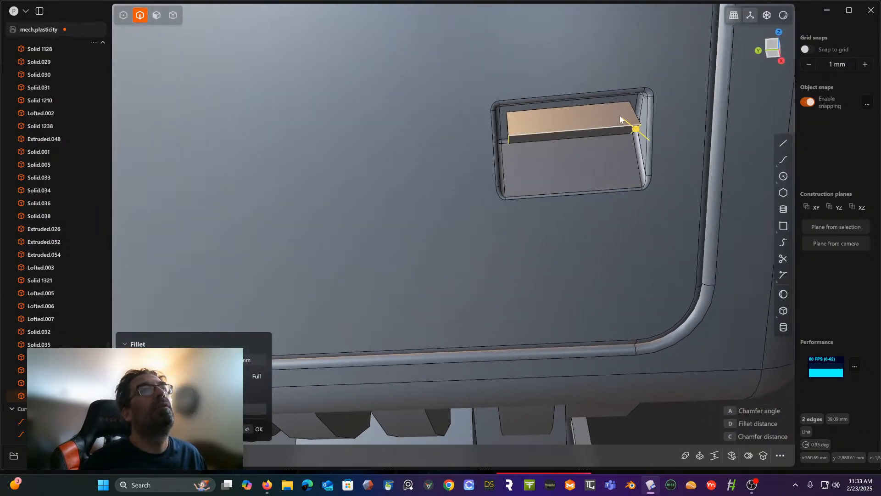
scroll(613, 115, up, 3)
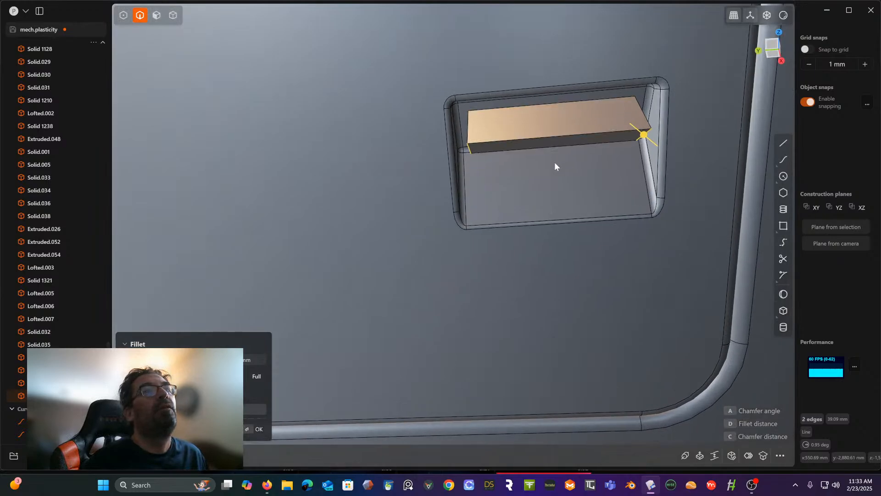
click(504, 155)
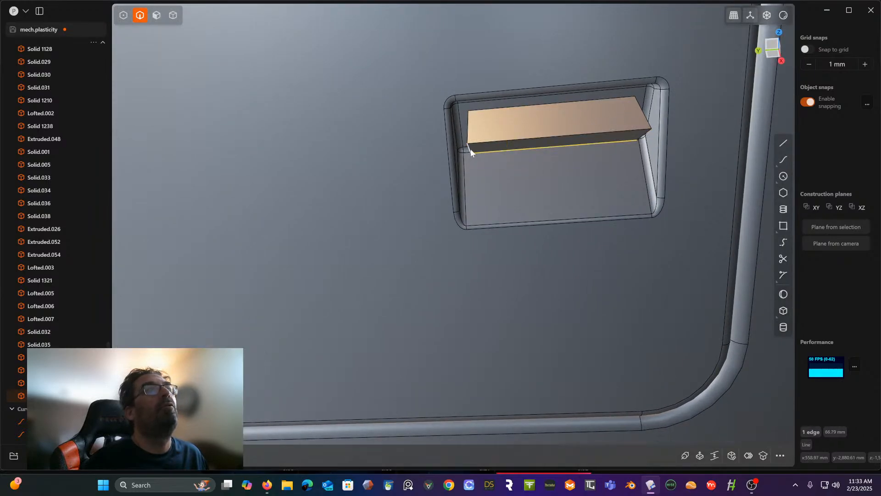
click(470, 149)
key(g)
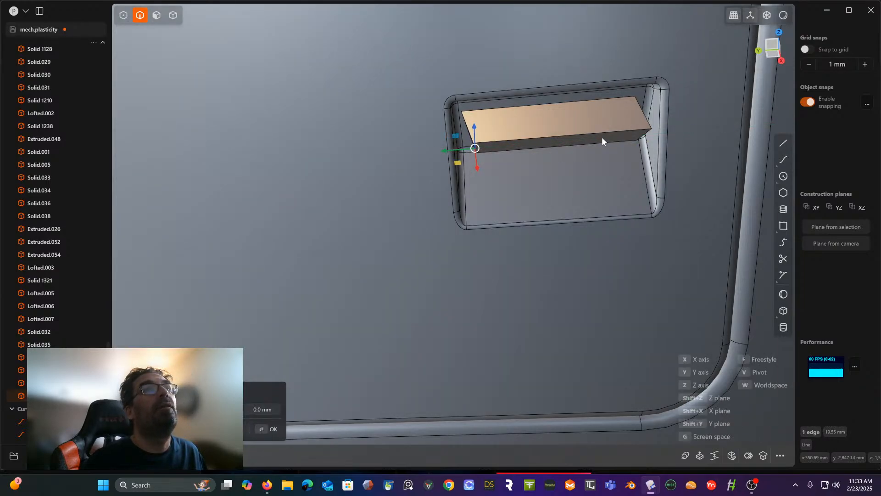
key(Escape)
- Move the opposite short end edge of the block's tilted face slightly inward along the Y axis
click(642, 137)
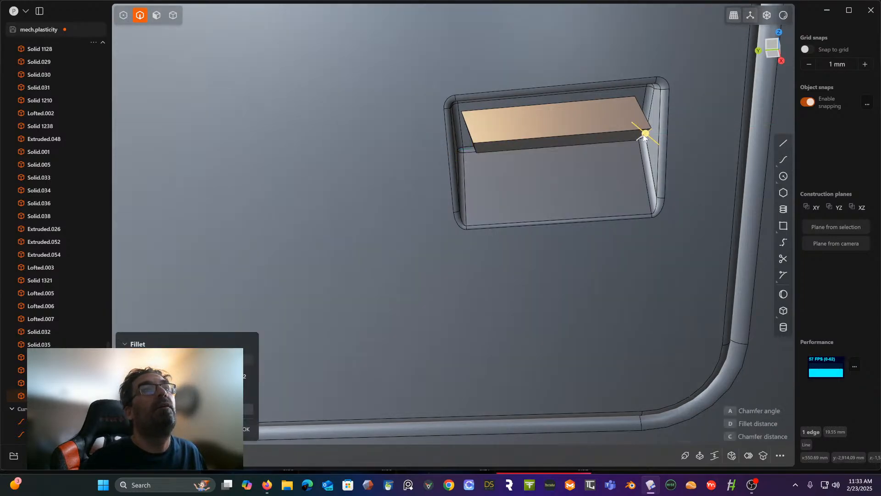
key(g)
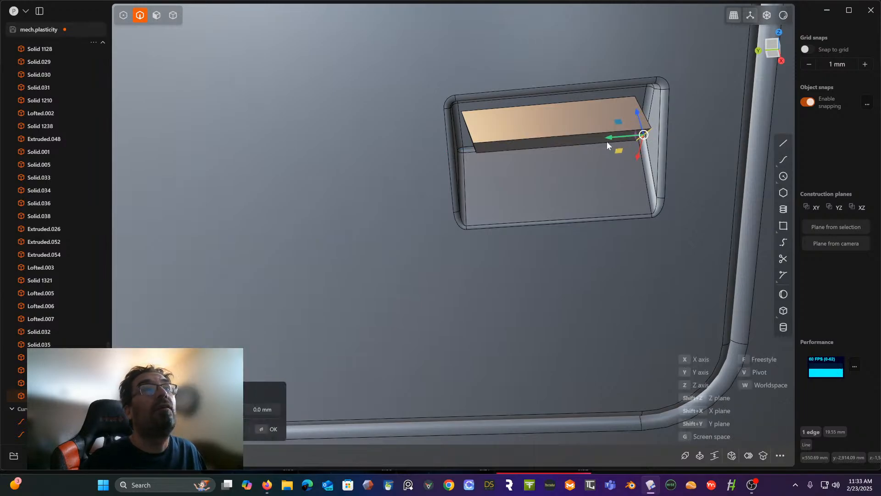
drag(607, 136, 603, 137)
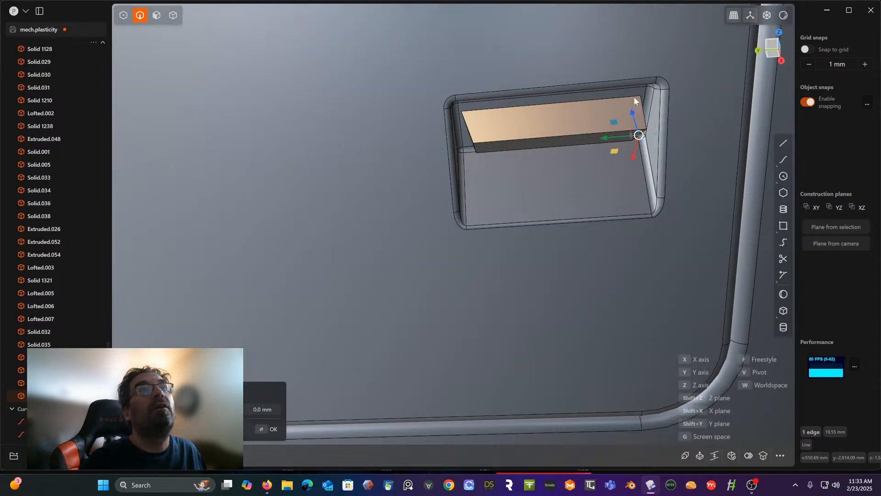
middle_drag(600, 130, 582, 114)
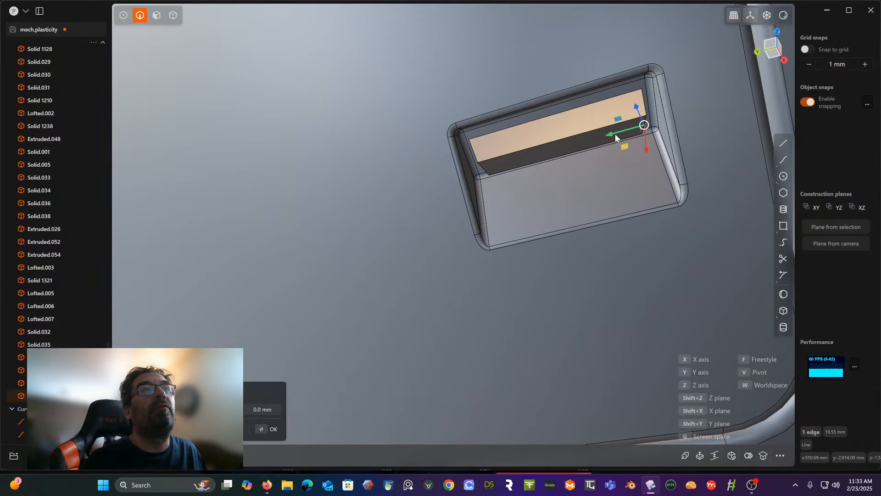
drag(611, 132, 610, 134)
key(Return)
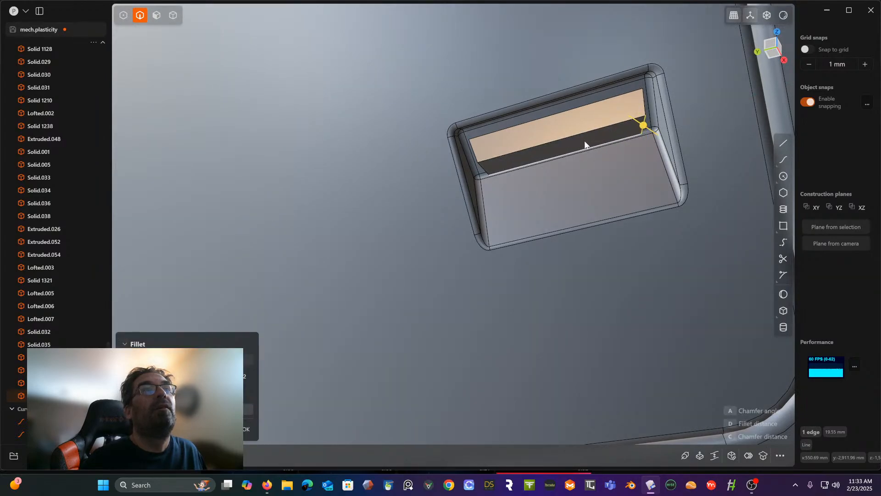
- Extrude the block's tilted face about 24 mm across the pocket
middle_drag(584, 140, 603, 125)
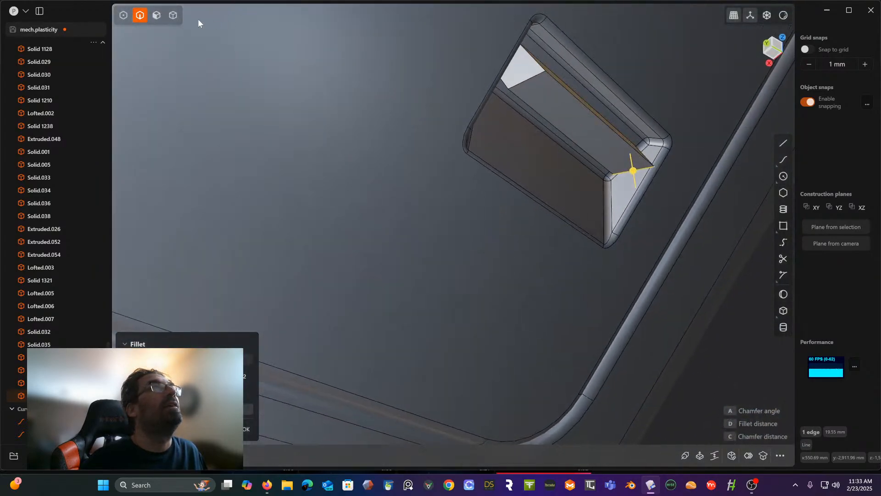
click(156, 15)
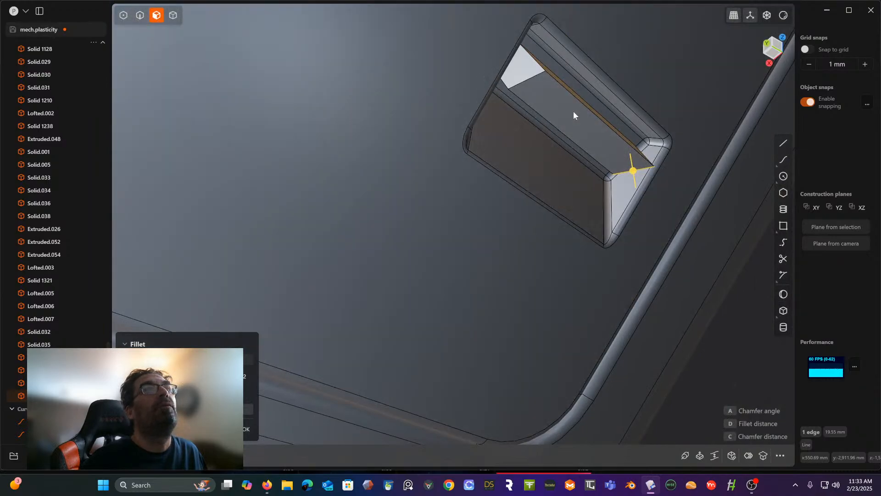
click(574, 111)
middle_drag(573, 111, 548, 164)
drag(557, 161, 536, 226)
key(e)
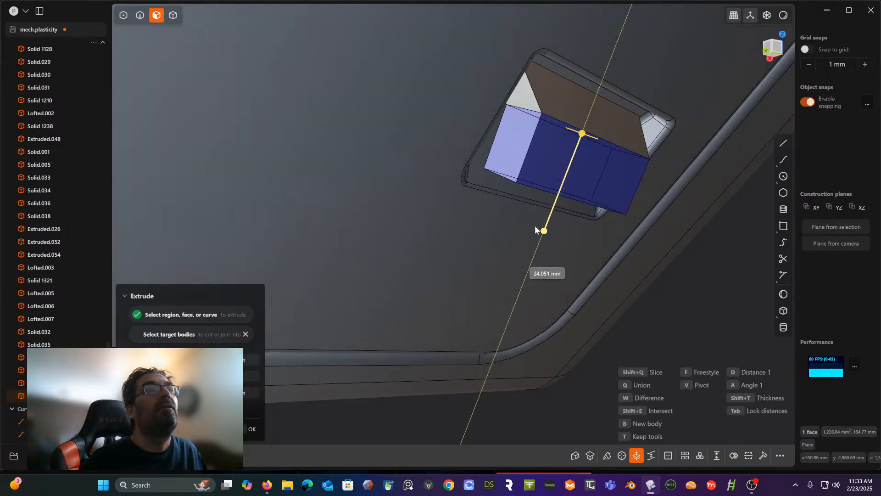
- Taper the extrusion so its sides narrow toward the far end, keeping it joined to the block
middle_drag(536, 226, 472, 174)
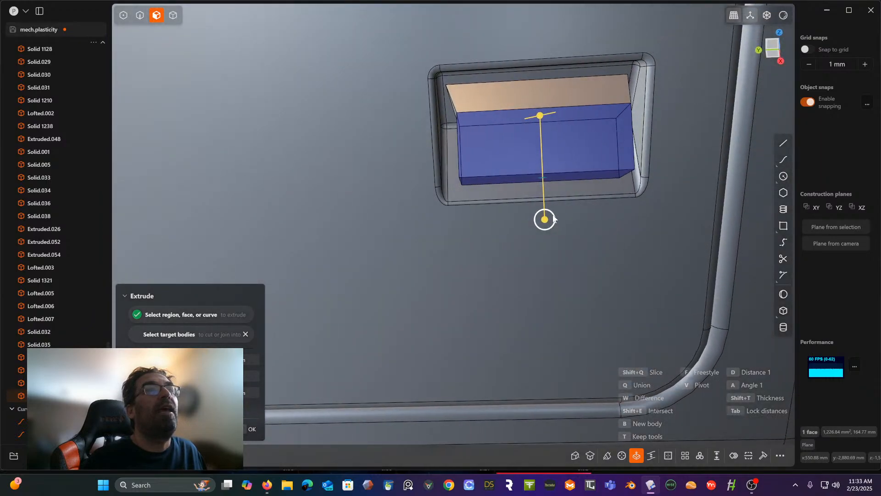
drag(553, 219, 554, 212)
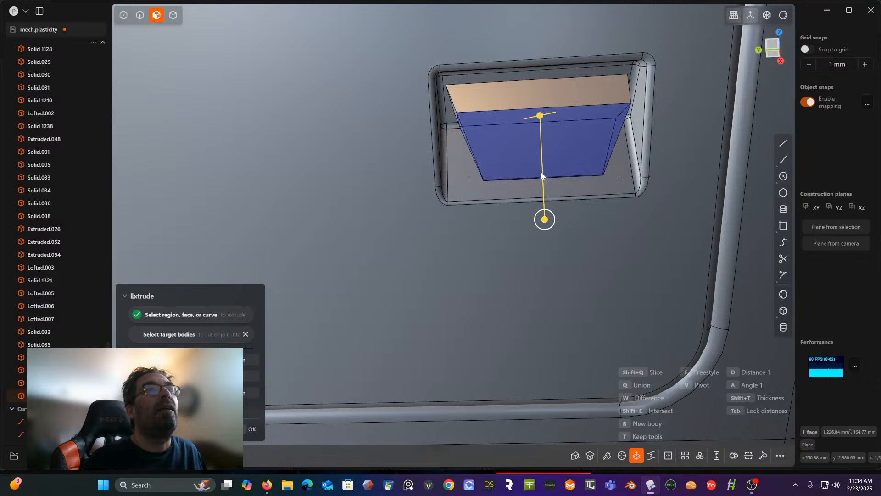
middle_drag(541, 173, 580, 169)
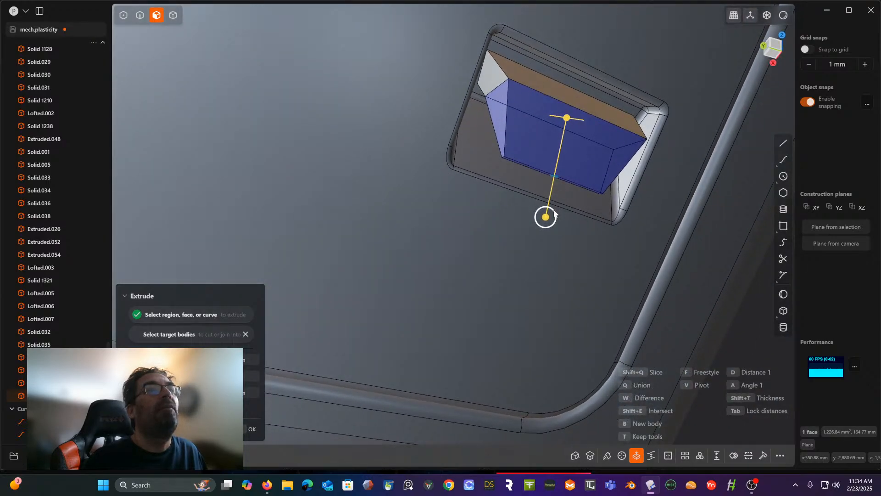
drag(556, 214, 553, 215)
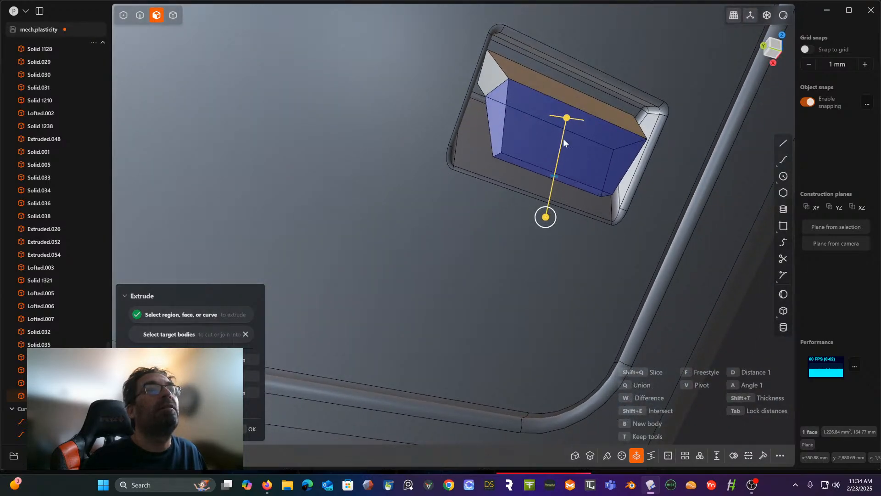
right_click(562, 122)
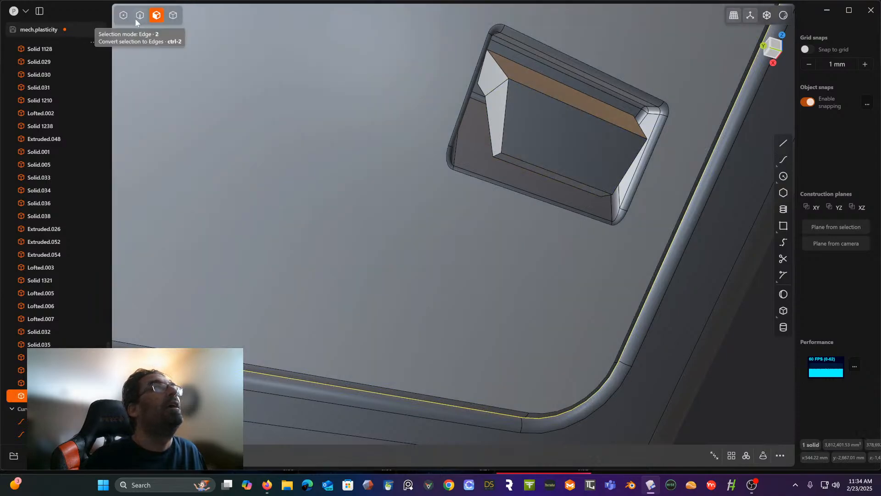
- Fillet the tapered block's long front ridge together with the crease edge on each of its end faces
click(140, 15)
click(518, 81)
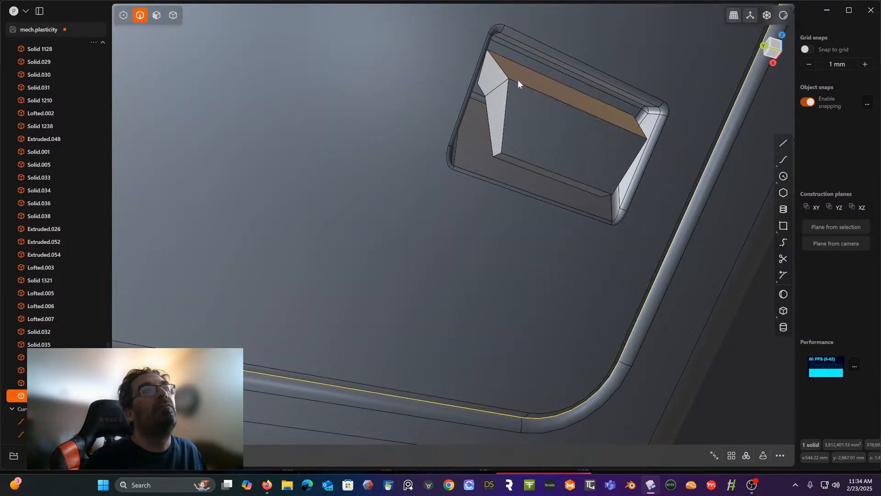
key(f)
click(496, 87)
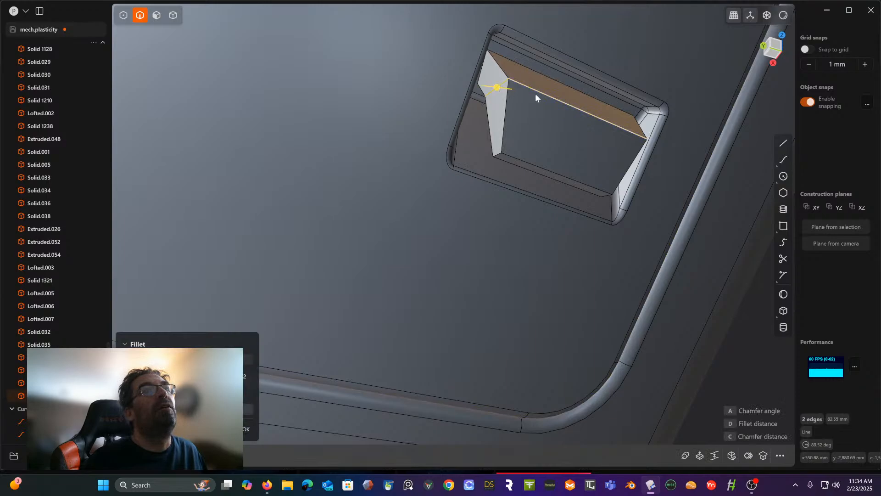
middle_drag(535, 93, 671, 60)
click(691, 40)
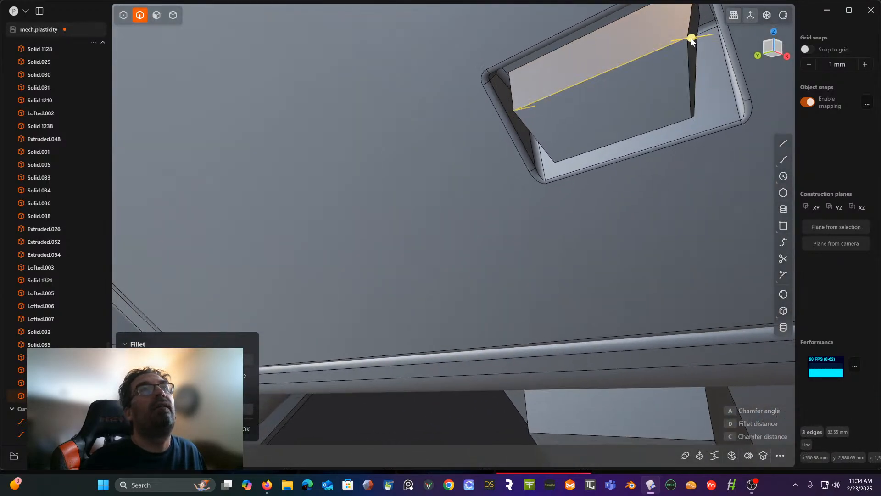
drag(696, 41, 740, 30)
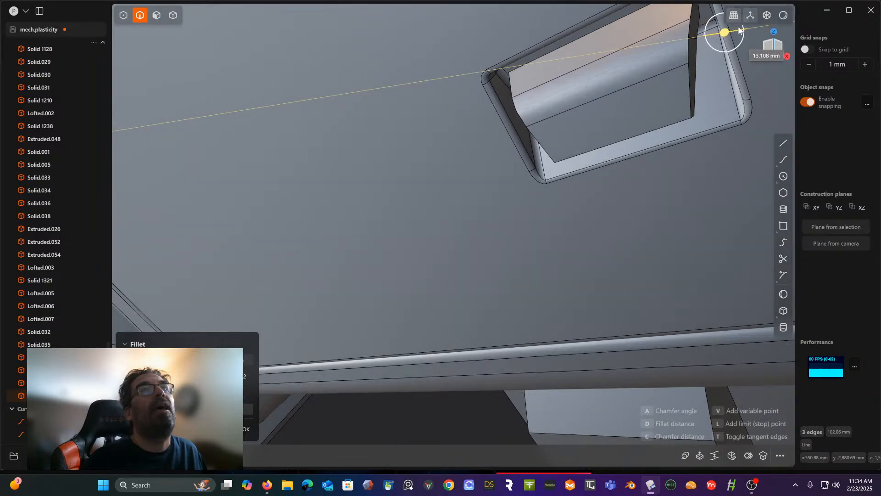
right_click(654, 62)
- Fillet the two parallel long edges along the block's narrow lower side with the Full option
middle_drag(654, 62, 643, 89)
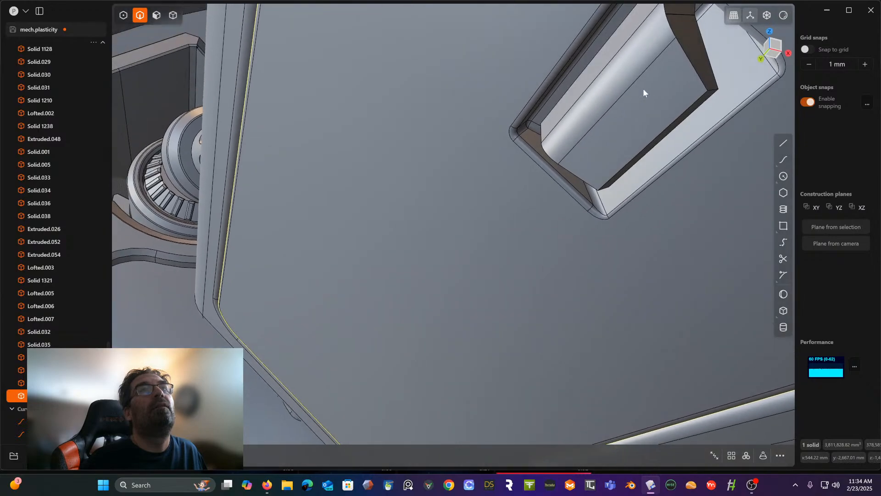
click(680, 114)
key(f)
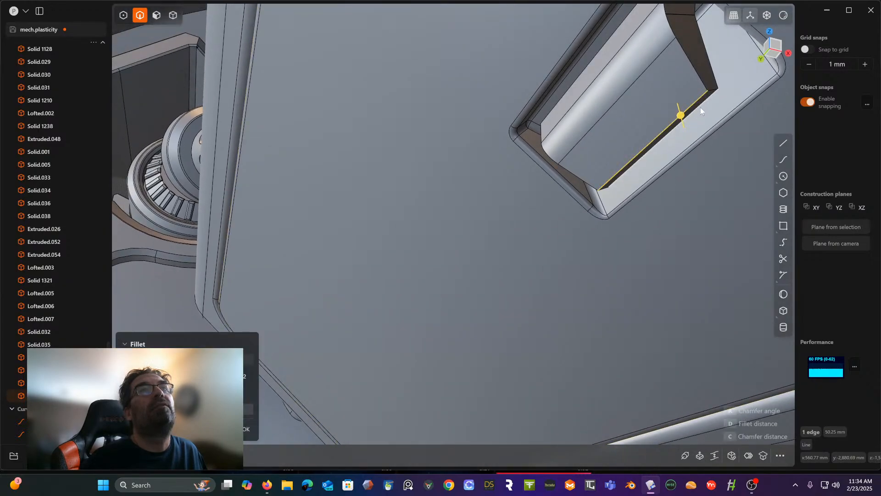
shift+click(700, 108)
mouse_move(699, 107)
mouse_down()
mouse_move(714, 118)
mouse_move(702, 109)
mouse_up()
click(258, 378)
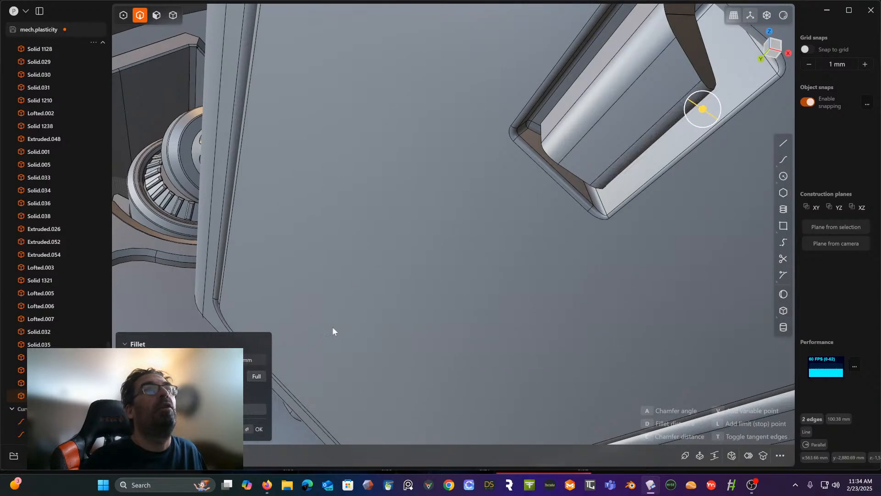
key(Return)
- Try to fillet the curved edges where the block's rounded ridge meets its two end faces
middle_drag(632, 97, 613, 152)
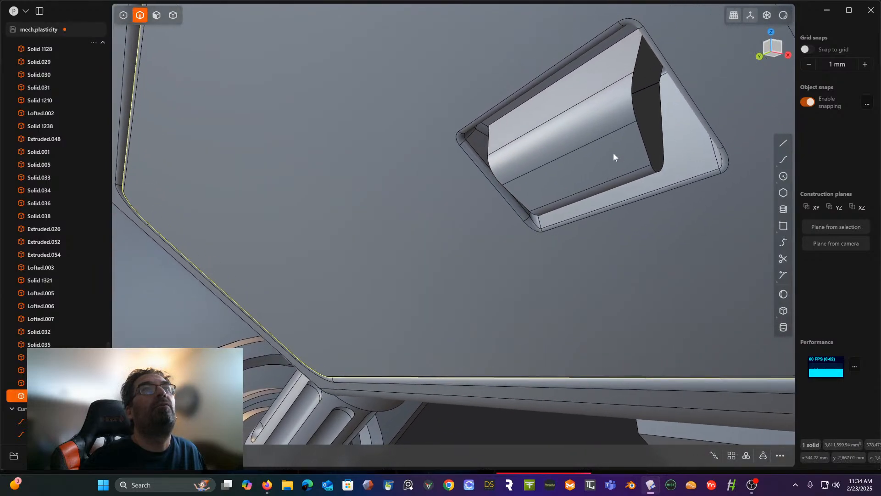
click(631, 97)
key(f)
middle_drag(631, 98, 525, 137)
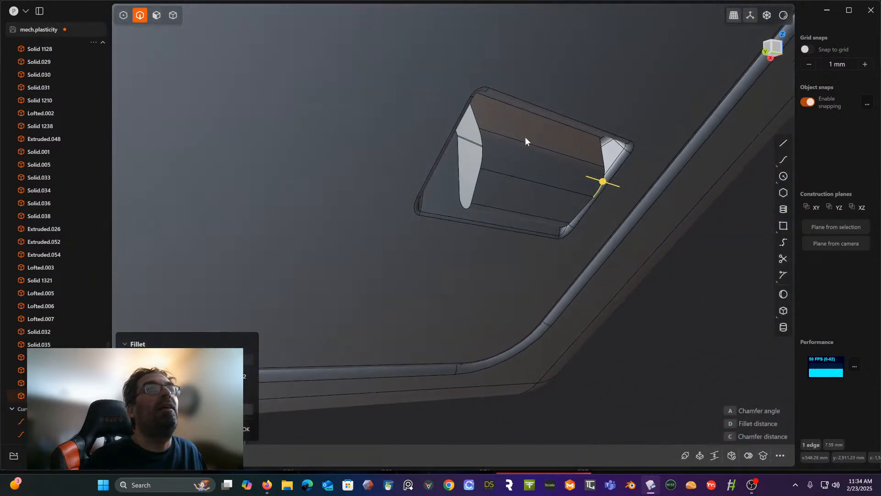
click(481, 153)
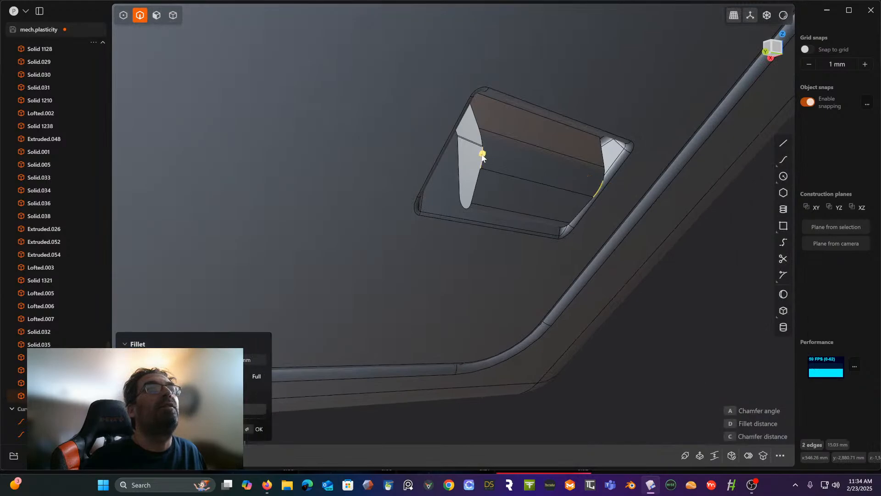
drag(483, 156, 486, 156)
right_click(524, 149)
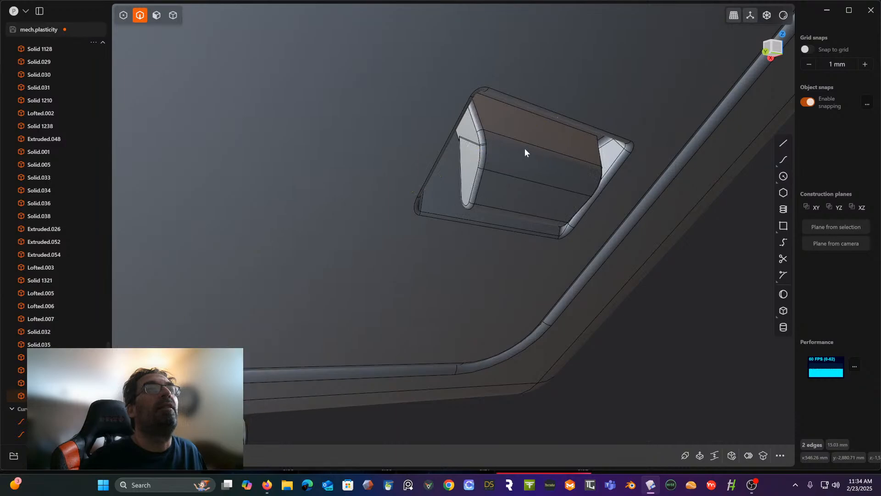
mouse_move(517, 156)
middle_down()
mouse_move(509, 142)
mouse_move(528, 165)
mouse_move(525, 144)
middle_up()
scroll(525, 144, up, 3)
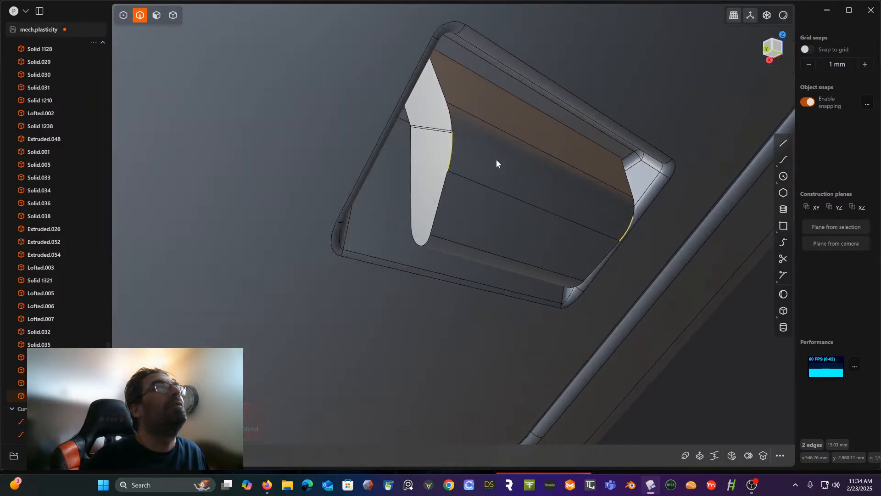
click(173, 15)
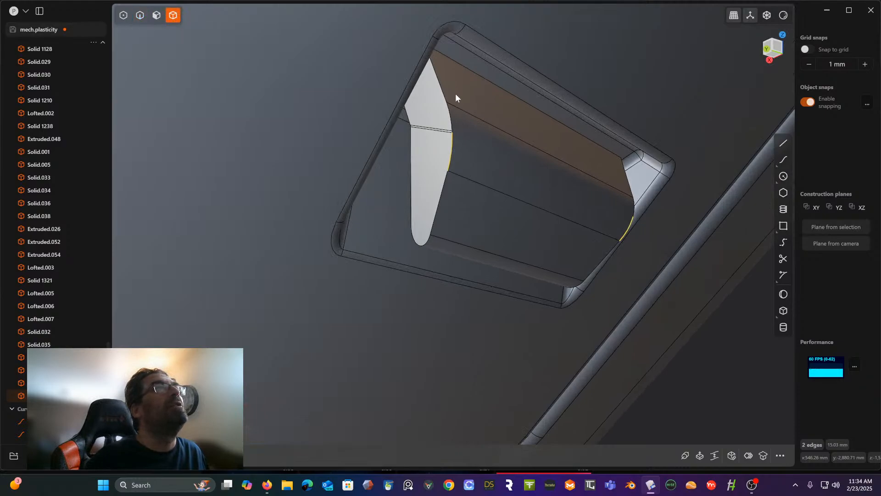
click(486, 108)
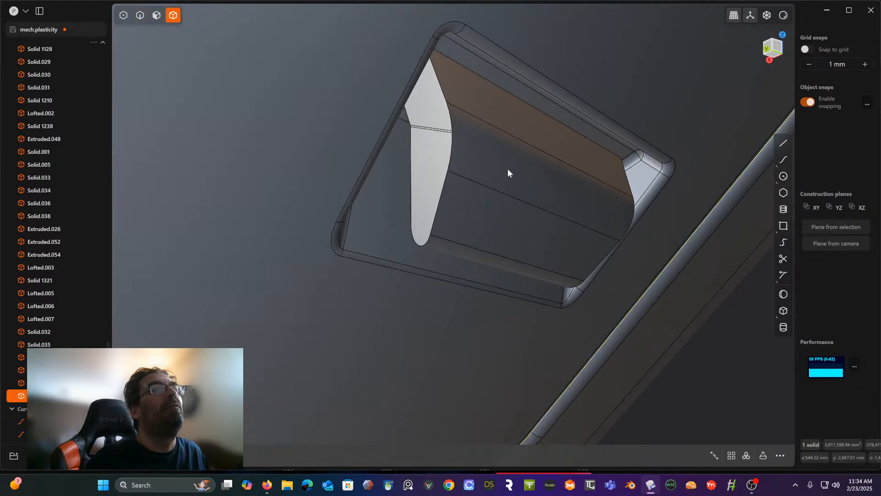
scroll(511, 92, down, 6)
scroll(511, 93, up, 3)
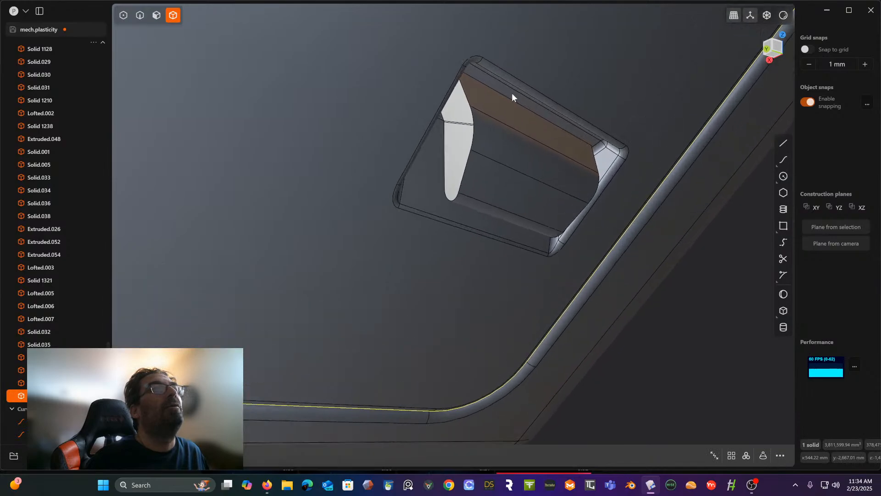
scroll(512, 94, up, 1)
middle_drag(410, 124, 483, 133)
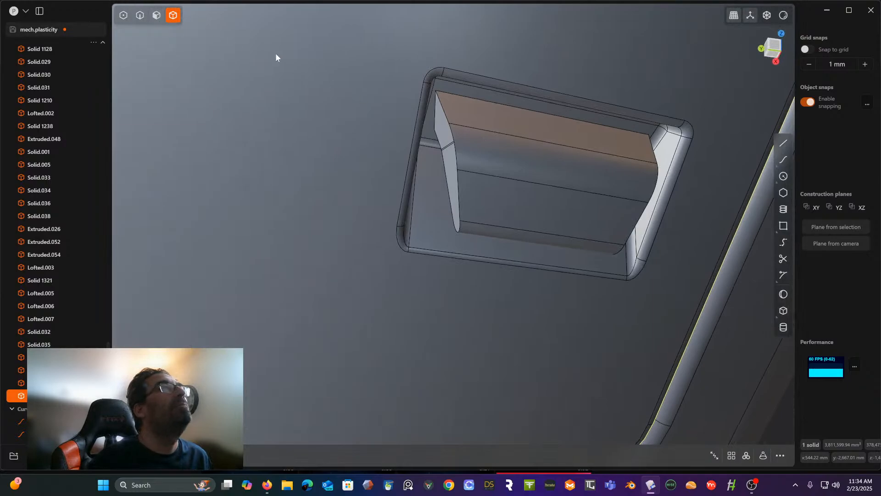
- Select the block's front faces, including both rounded ones, and the faces of the near end with the narrow strip between them
click(156, 15)
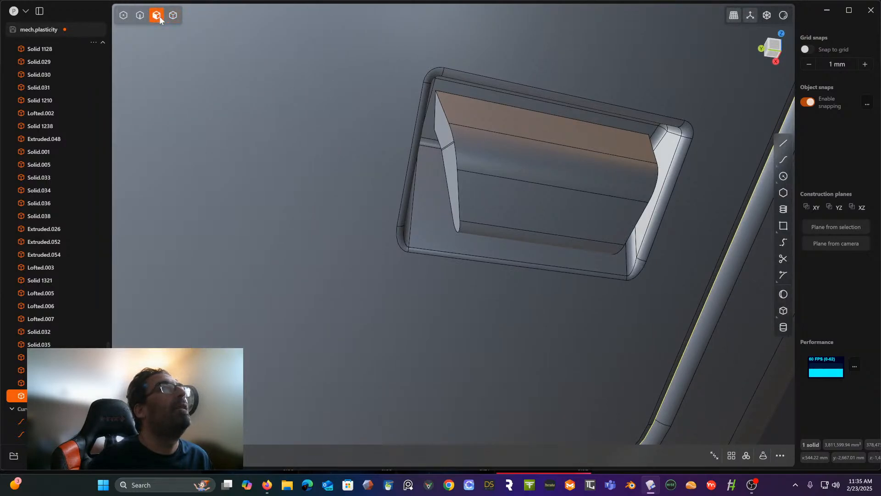
click(472, 110)
shift+click(445, 129)
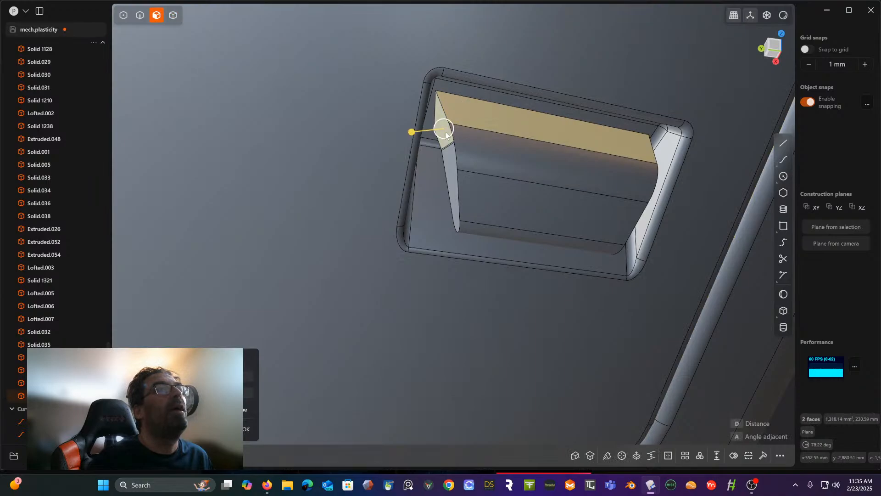
shift+click(451, 146)
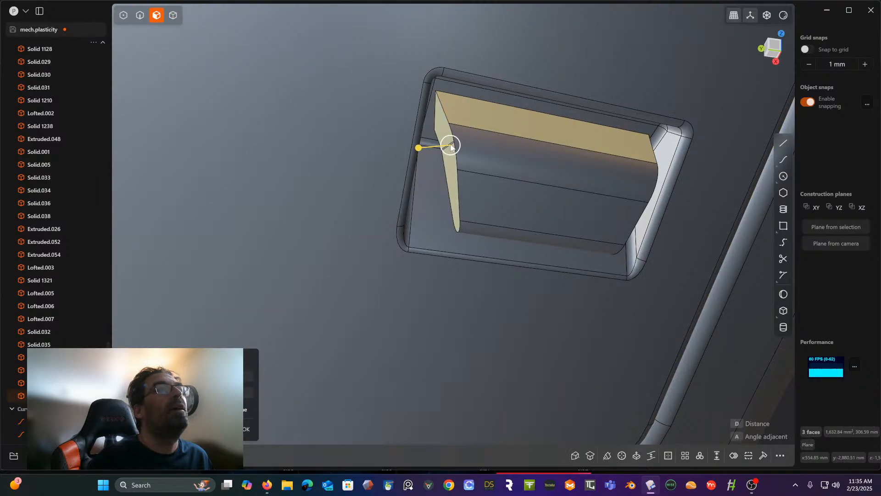
shift+click(451, 147)
shift+click(492, 150)
shift+click(507, 200)
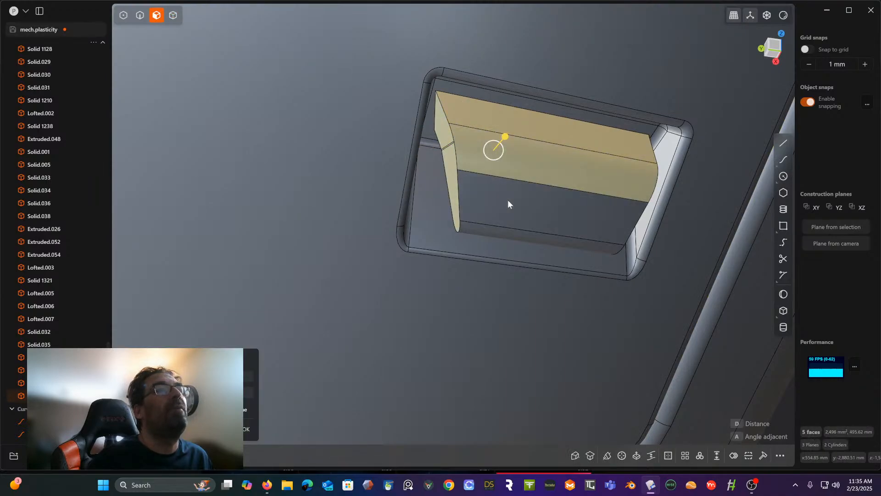
shift+click(505, 231)
- Add the block's two remaining underside faces to the face selection
middle_drag(504, 230, 540, 184)
shift+click(490, 136)
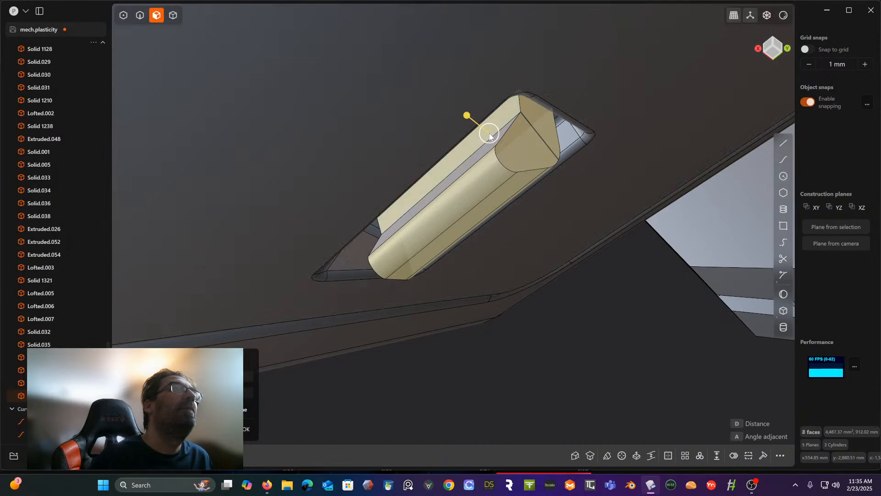
shift+click(477, 159)
mouse_move(478, 159)
middle_down()
mouse_move(365, 220)
mouse_move(511, 175)
mouse_move(409, 206)
mouse_move(504, 117)
middle_up()
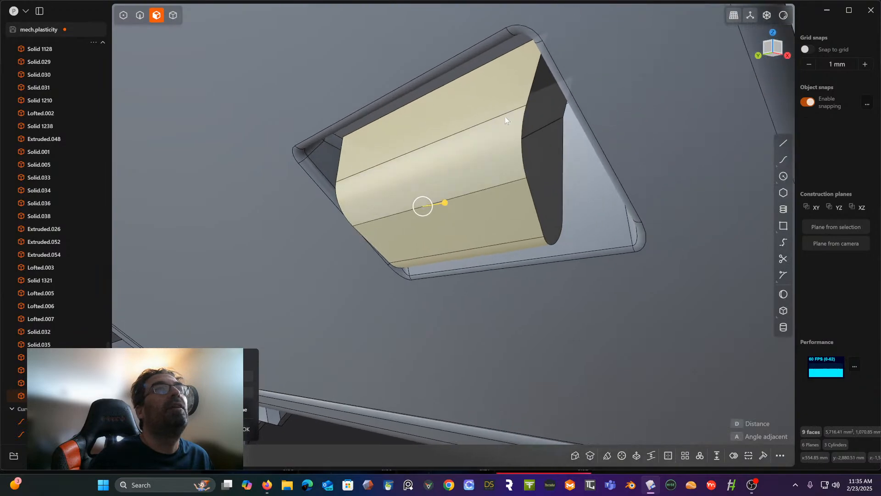
- Add the block's opposite end faces, including the thin strip between them, to the face selection
shift+click(535, 113)
scroll(537, 106, up, 5)
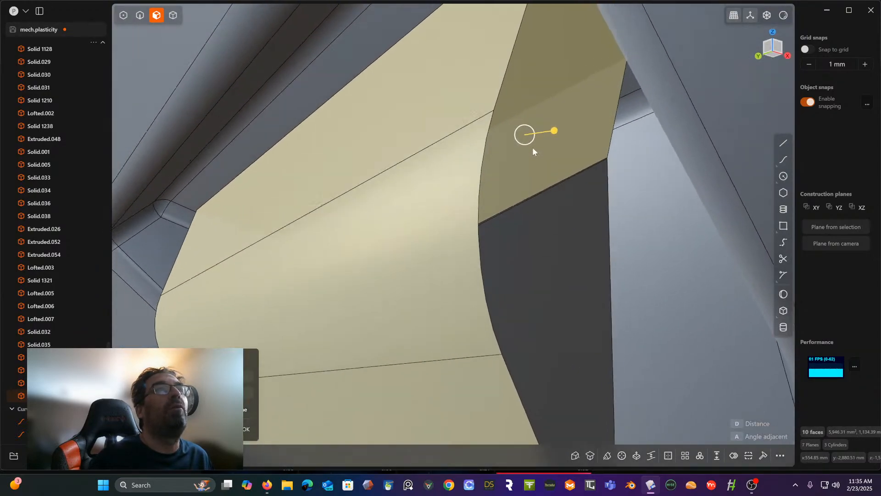
middle_drag(532, 148, 508, 187)
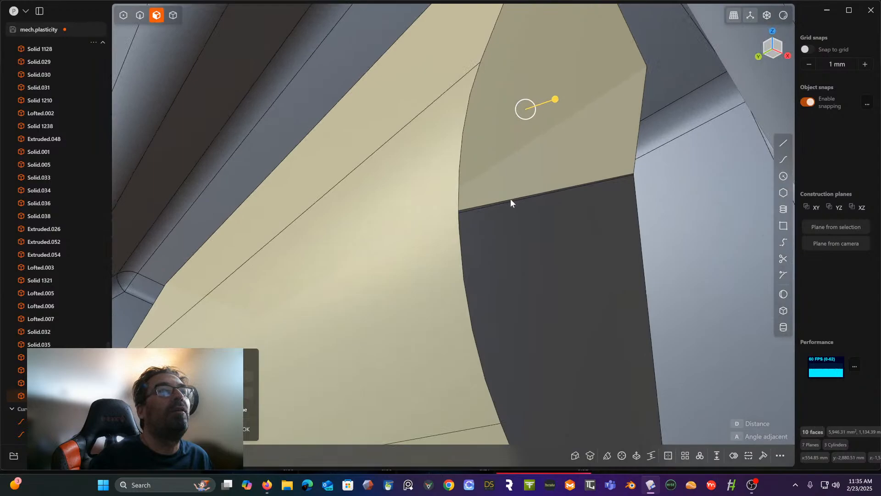
shift+click(511, 227)
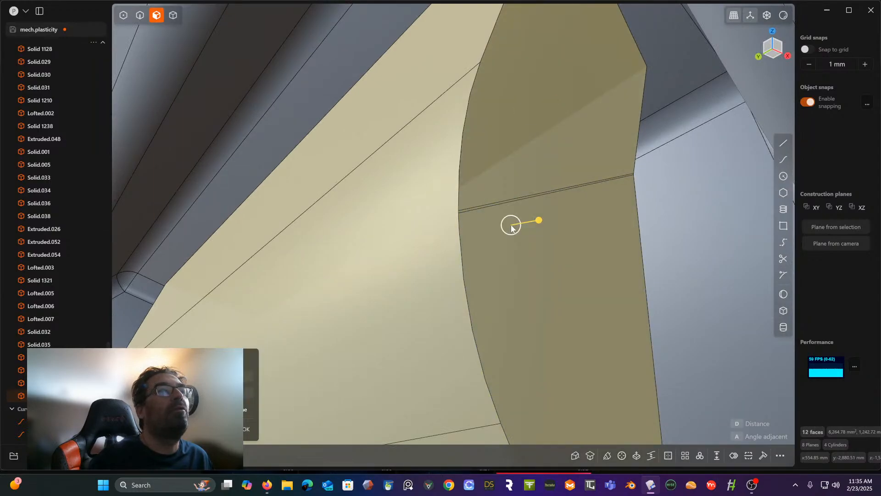
scroll(511, 227, down, 6)
middle_drag(511, 227, 468, 253)
shift+middle_drag(468, 254, 613, 266)
scroll(597, 253, down, 5)
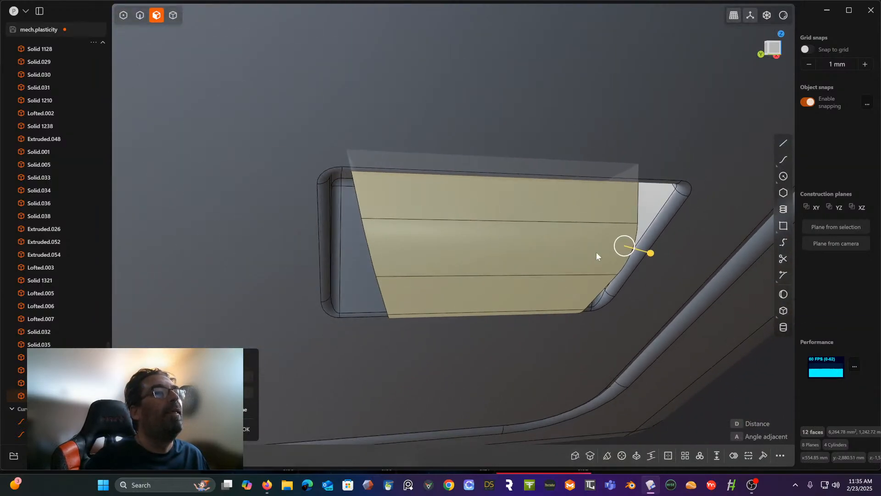
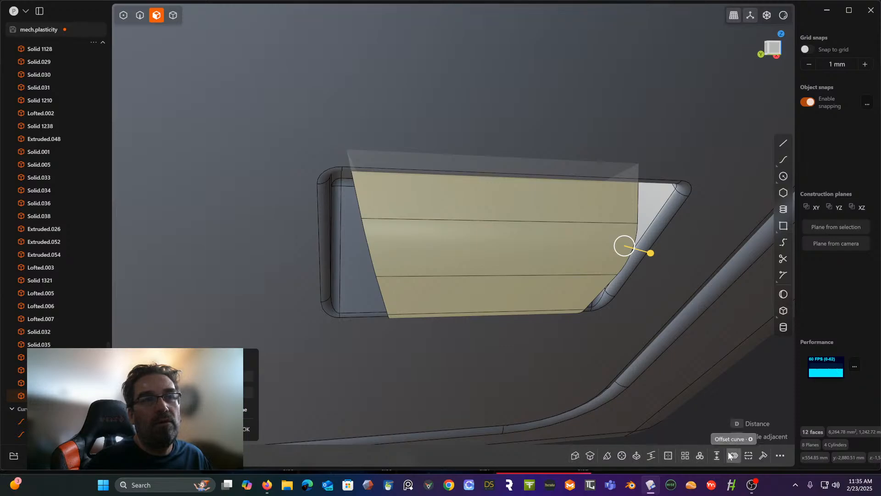
- Search the command list for "sep" and "ext" to find a way to separate the selected faces
click(780, 455)
text(s)
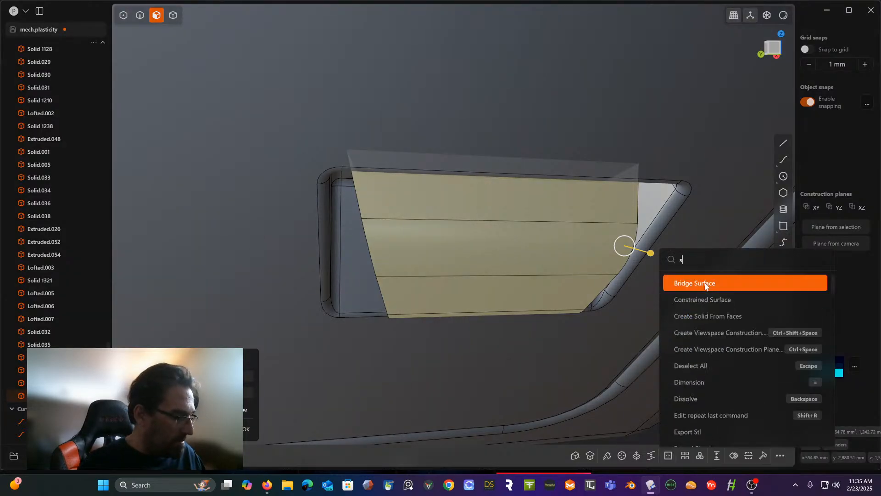
text(e)
text(w)
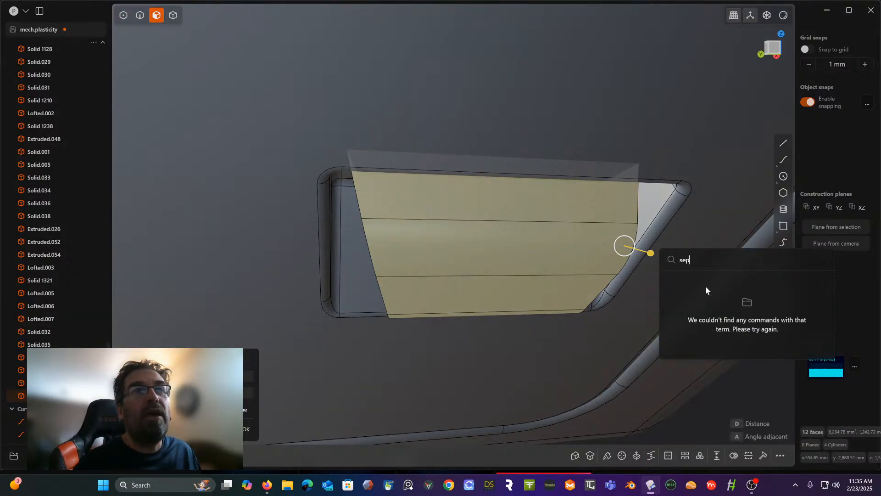
key(BackSpace)
key(BackSpace)
key(BackSpace)
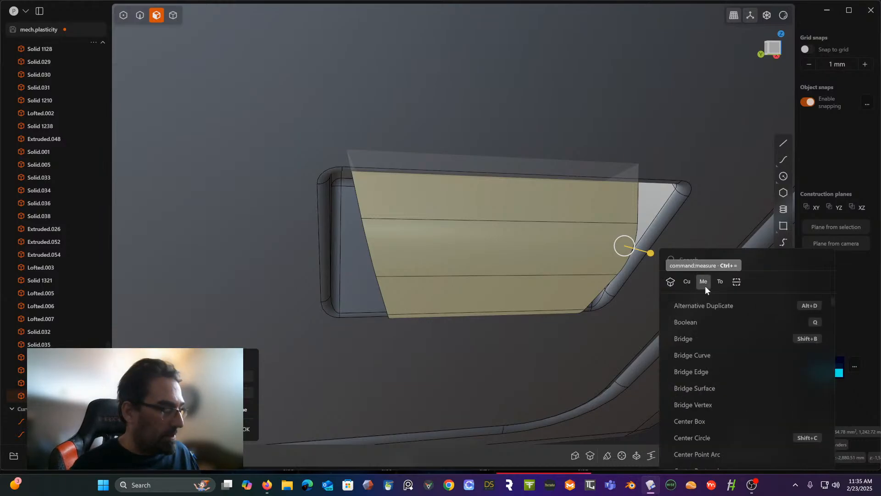
text(ext)
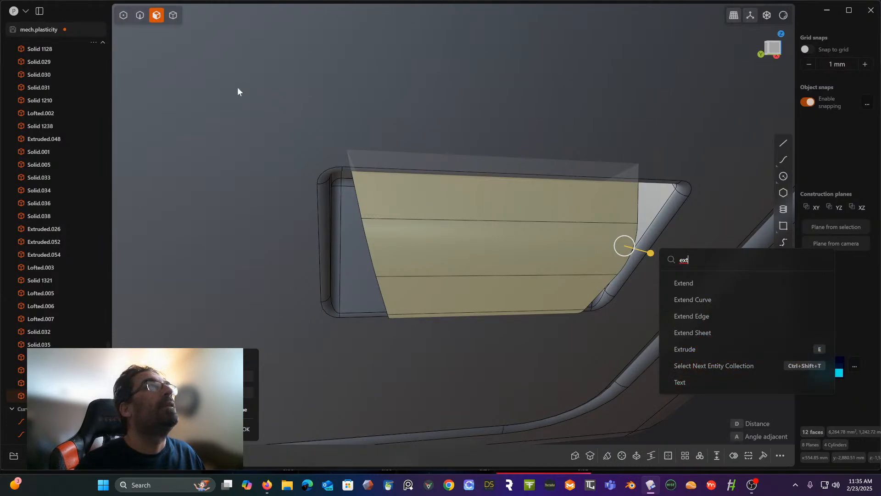
key(Escape)
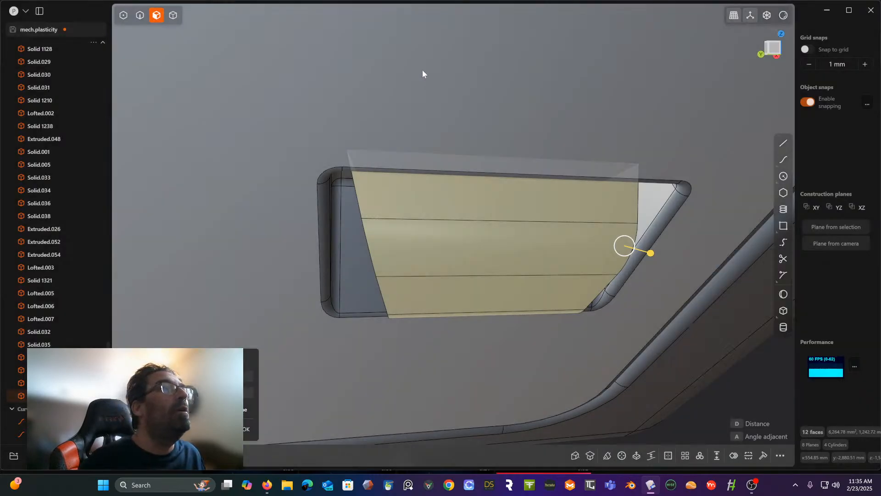
- Duplicate the block's selected faces in place as a separate sheet and hide that sheet
middle_drag(414, 105, 419, 173)
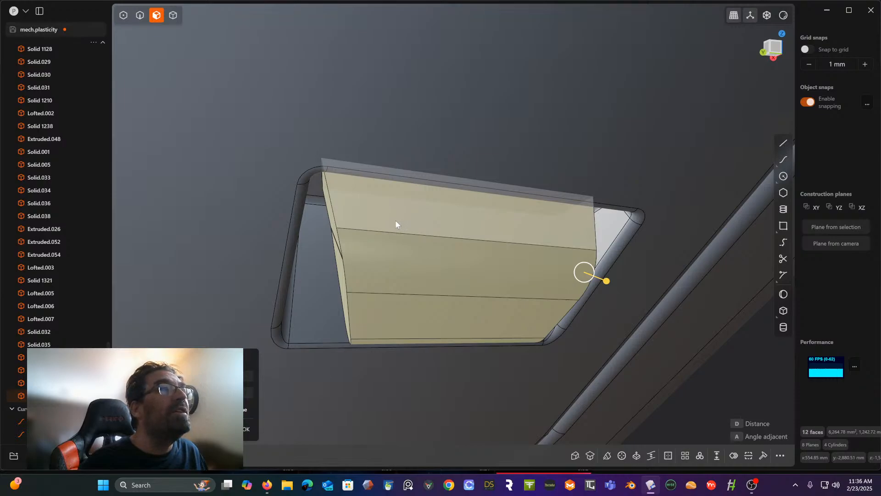
key(Escape)
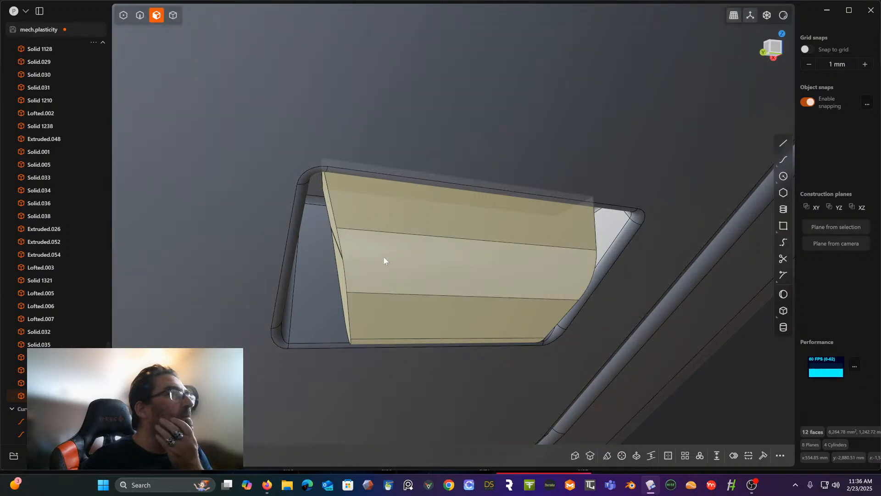
click(431, 213)
key(g)
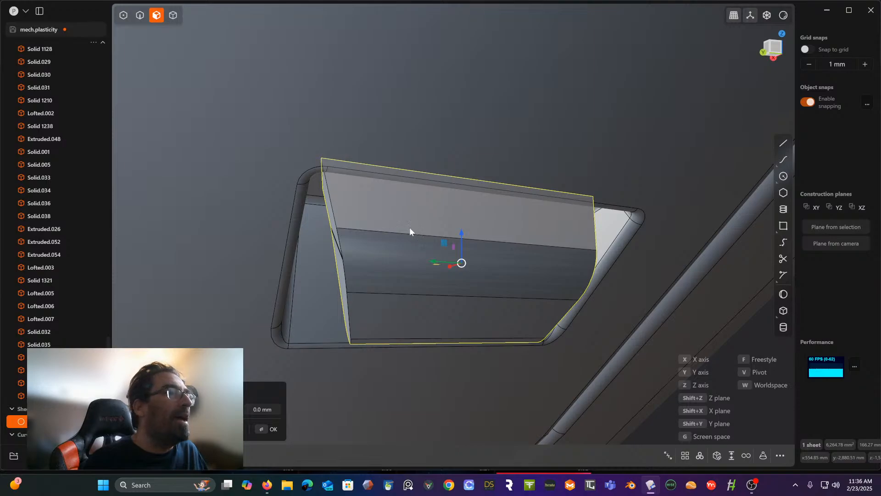
key(Escape)
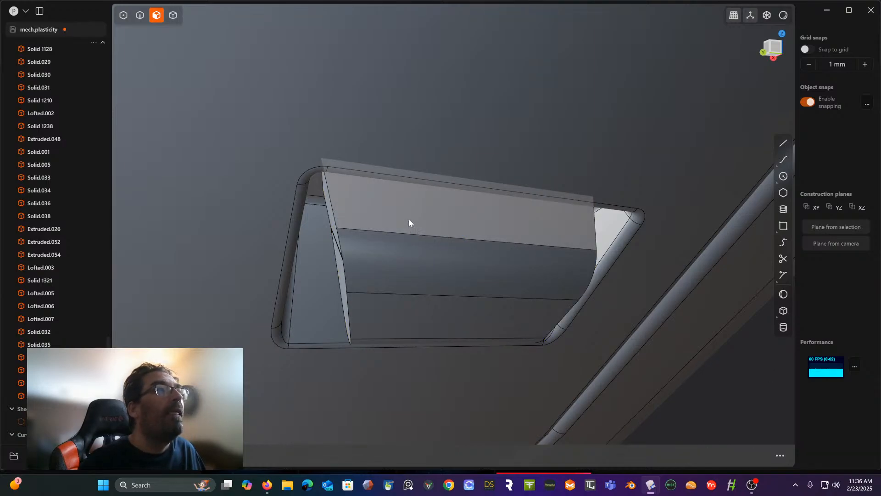
- Delete the block's rounded ridge face and the rounded face along its lower edge, restoring sharp edges
click(409, 219)
middle_drag(408, 219, 406, 222)
shift+click(336, 228)
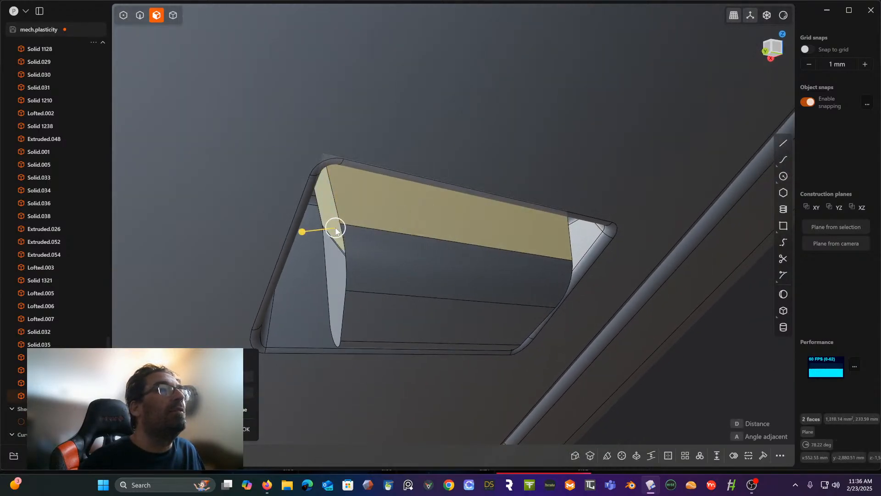
shift+click(336, 243)
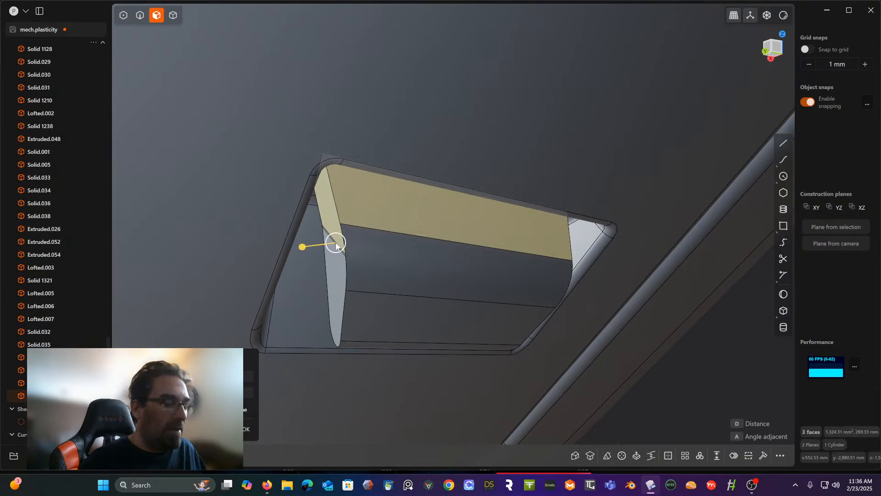
key(Escape)
click(370, 238)
key(Delete)
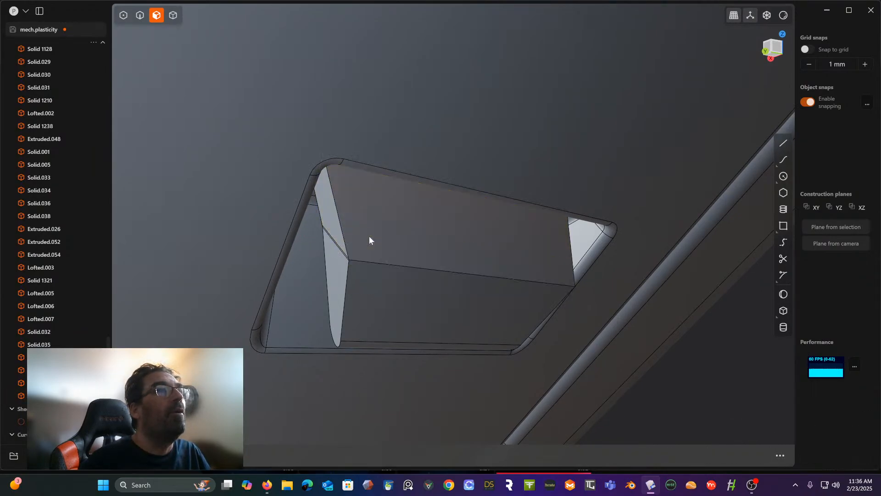
click(361, 238)
click(365, 285)
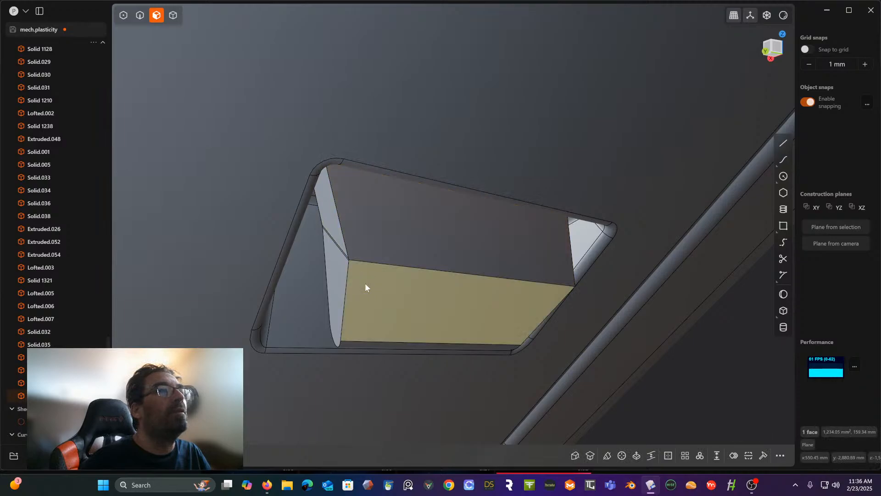
key(Delete)
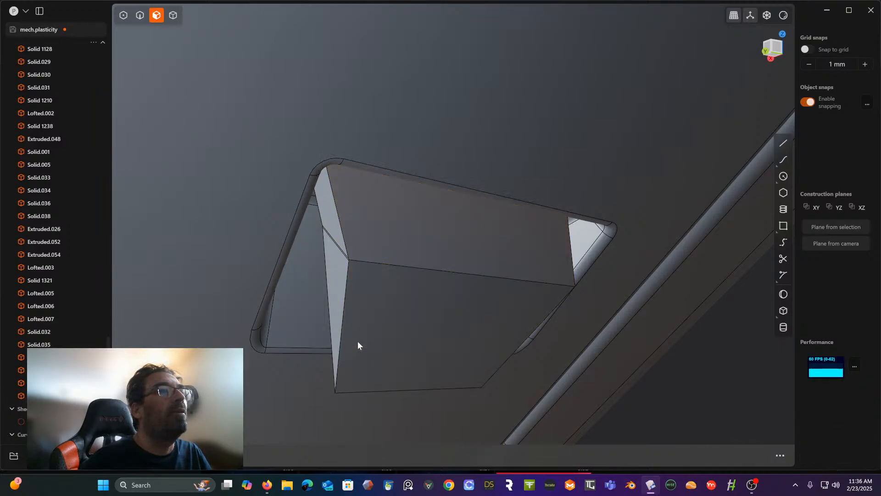
- Cut back the block's long lower front edge with a deep chamfer
click(335, 301)
click(333, 238)
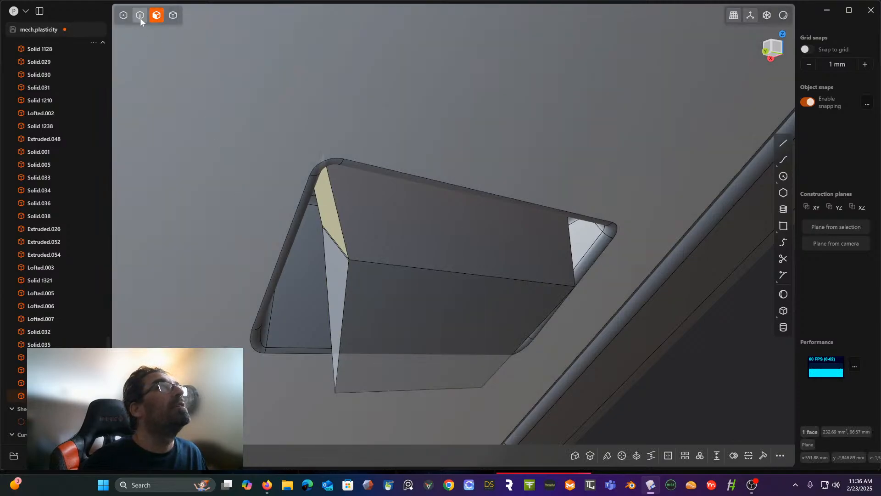
click(140, 17)
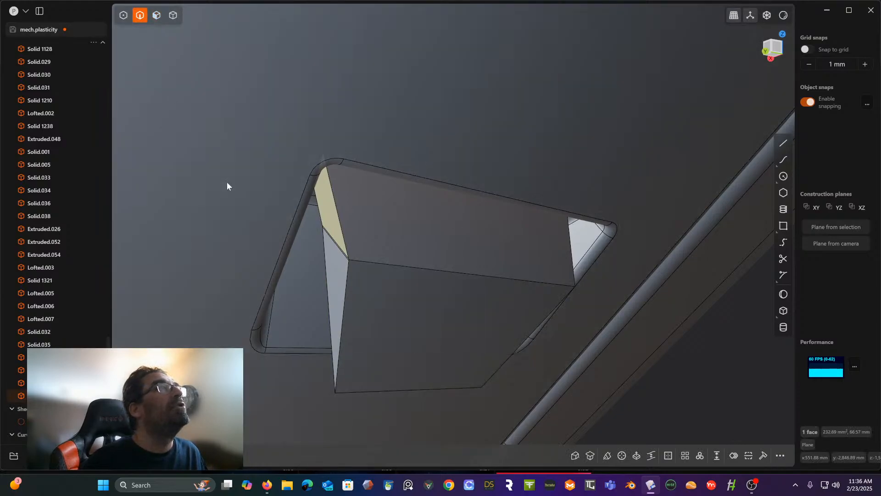
click(387, 392)
key(f)
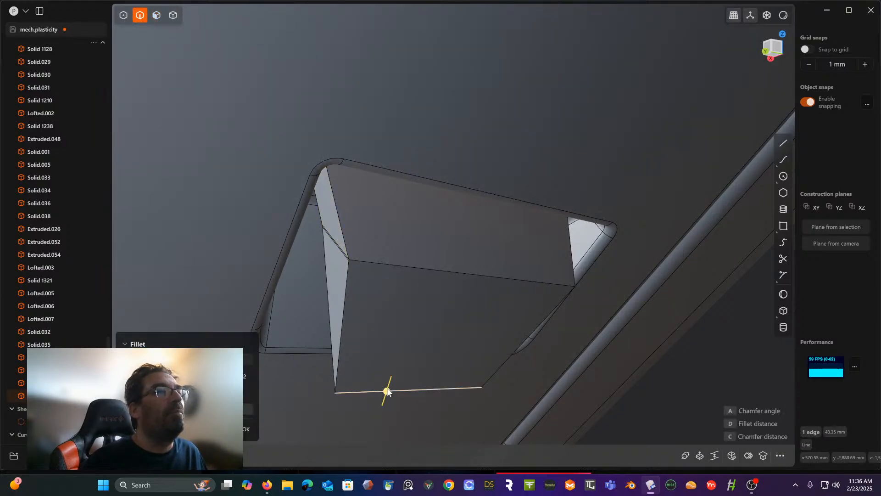
drag(388, 391, 383, 355)
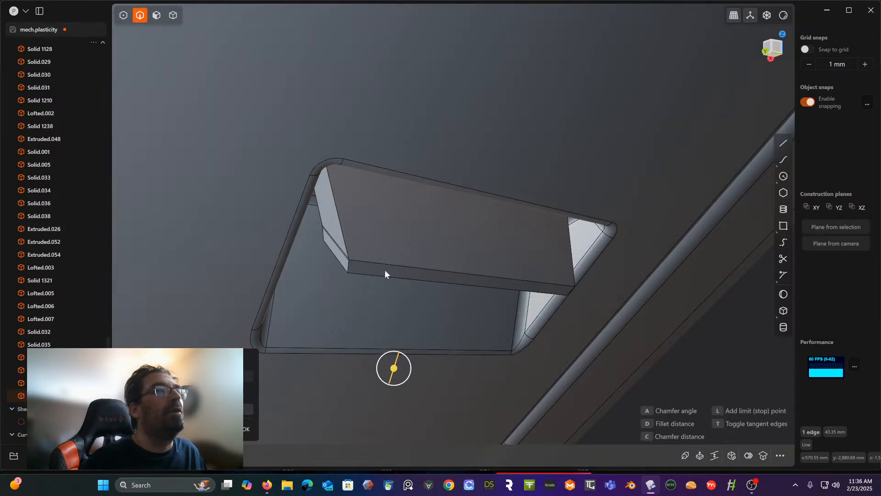
right_click(385, 270)
- Delete the chamfer's underside face from the block
middle_drag(382, 274, 379, 228)
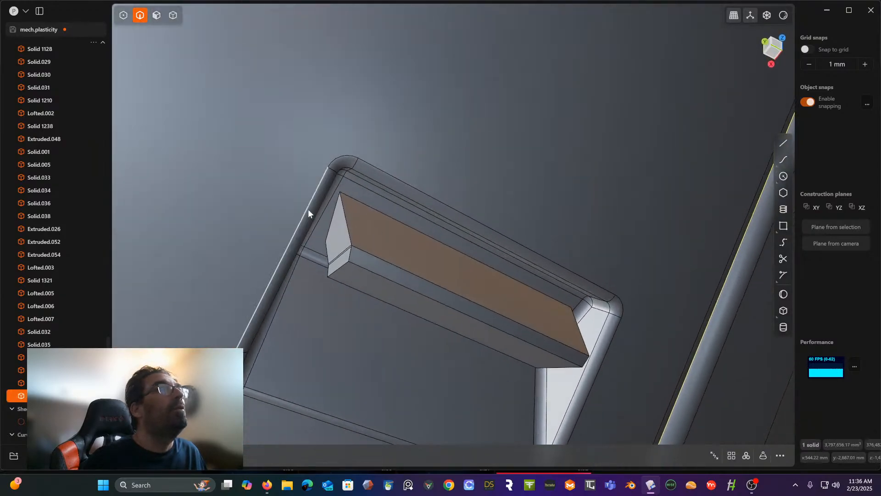
click(157, 17)
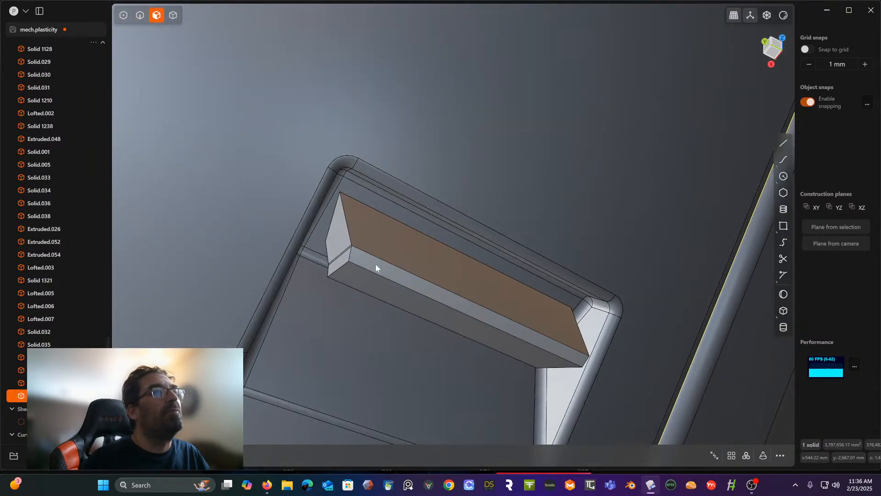
click(372, 288)
key(o)
key(x)
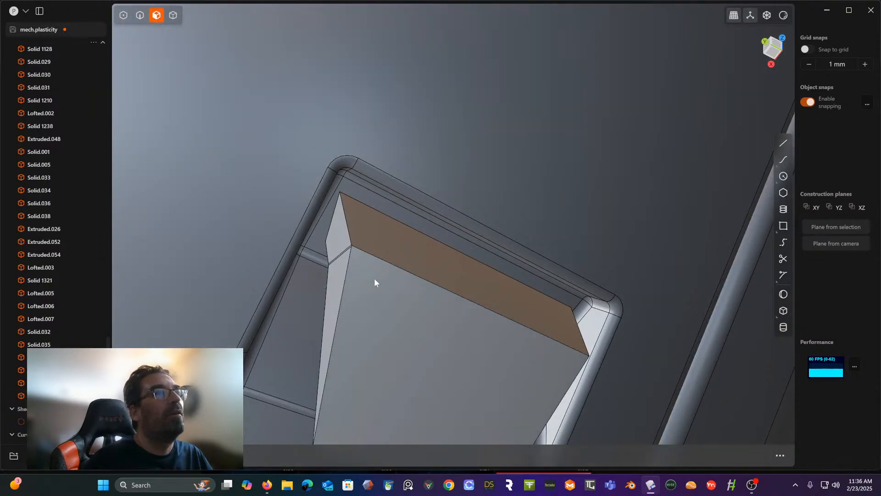
- Offset the block's large lower front face inward until the block recedes into the pocket
middle_drag(369, 278, 379, 315)
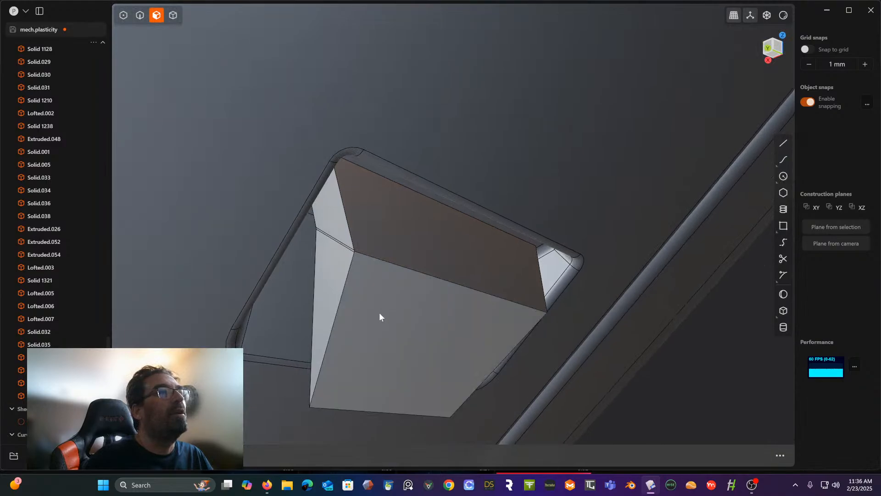
click(379, 316)
key(o)
drag(395, 333, 356, 275)
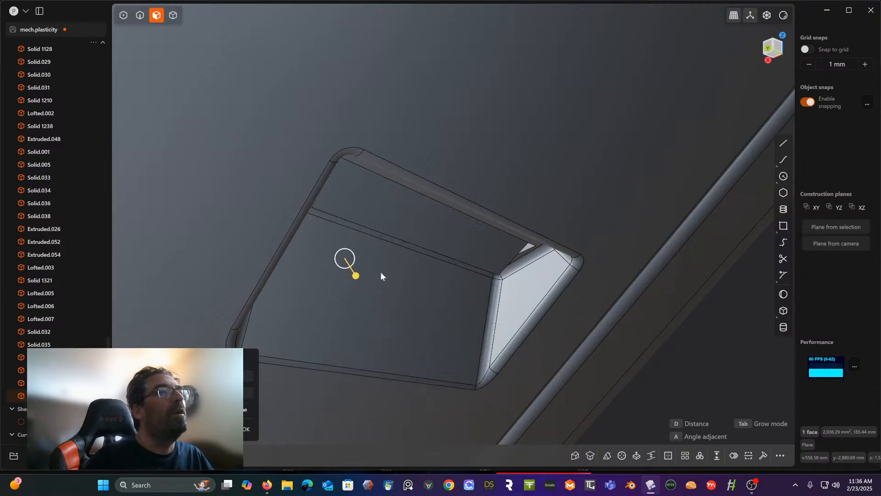
- Offset the narrow upper inner face of the pocket to clear the remains of the block
middle_drag(380, 272, 413, 262)
click(370, 257)
drag(437, 265, 428, 264)
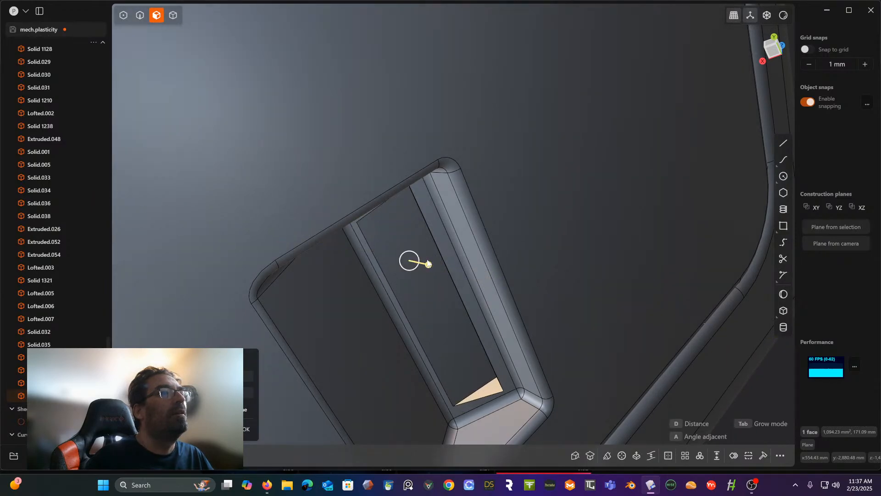
middle_drag(373, 308, 323, 315)
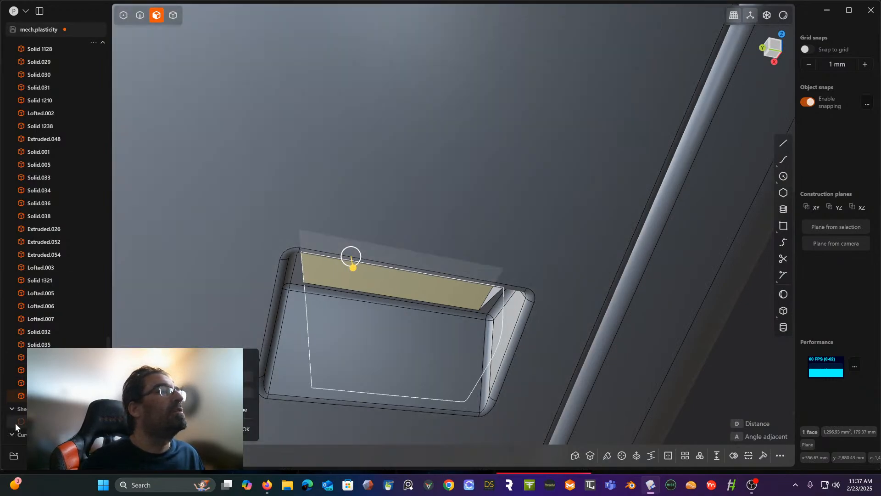
- Unhide the duplicated face sheet and close its open side to turn it into a solid block
click(20, 422)
middle_drag(286, 250, 317, 274)
key(h)
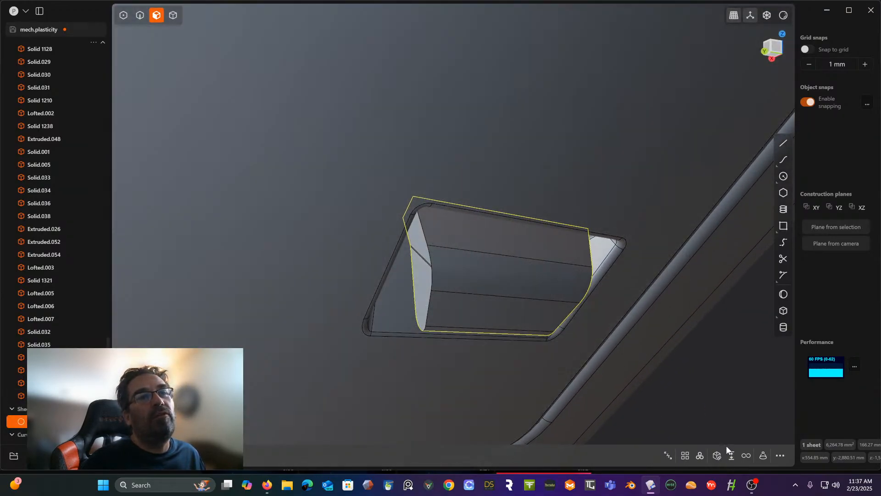
click(717, 456)
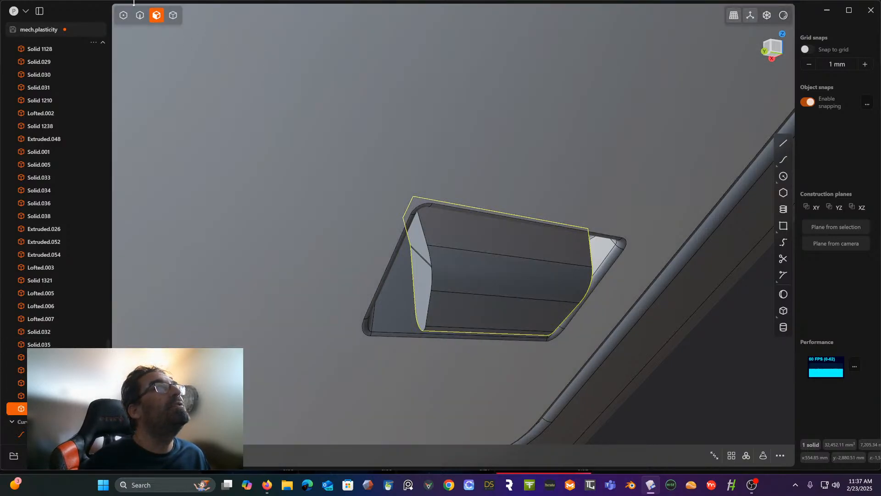
- Switch to edge selection and turn on the x-ray display to see the new solid block's hidden edges
click(140, 15)
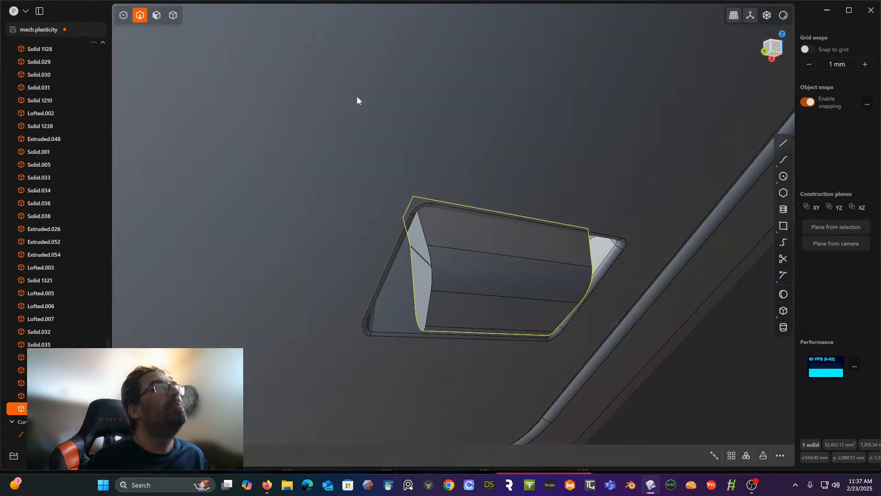
click(770, 16)
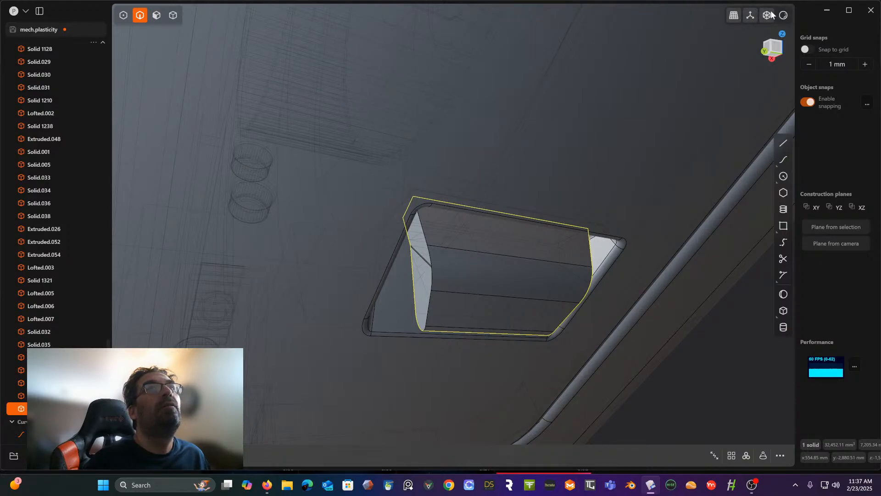
middle_drag(603, 121, 633, 131)
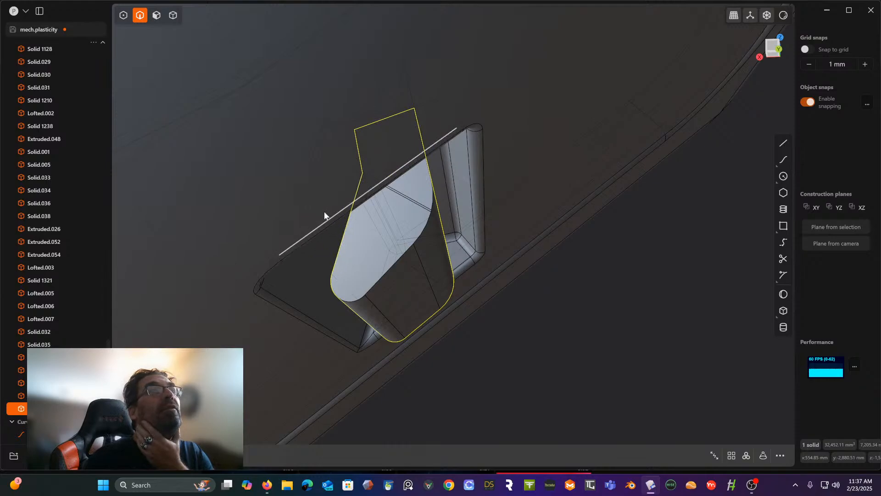
- Select the housing solid and toggle the separate block's visibility to compare both parts, leaving the block hidden
click(60, 395)
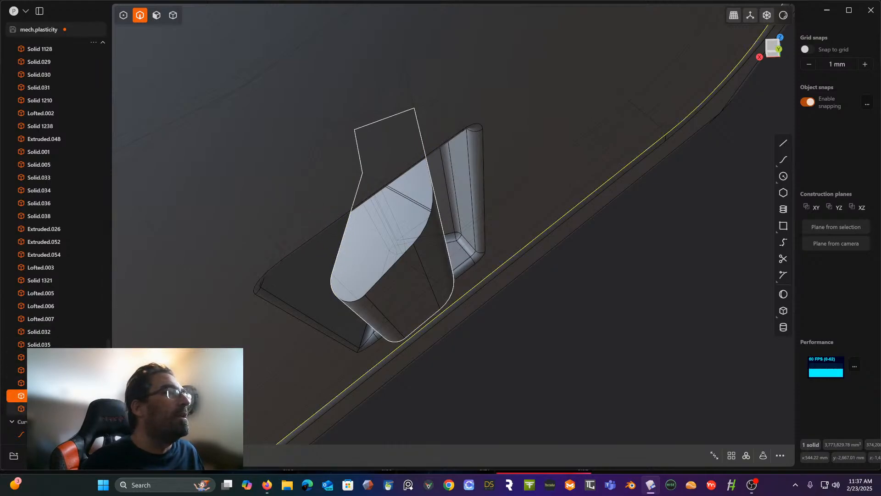
click(94, 408)
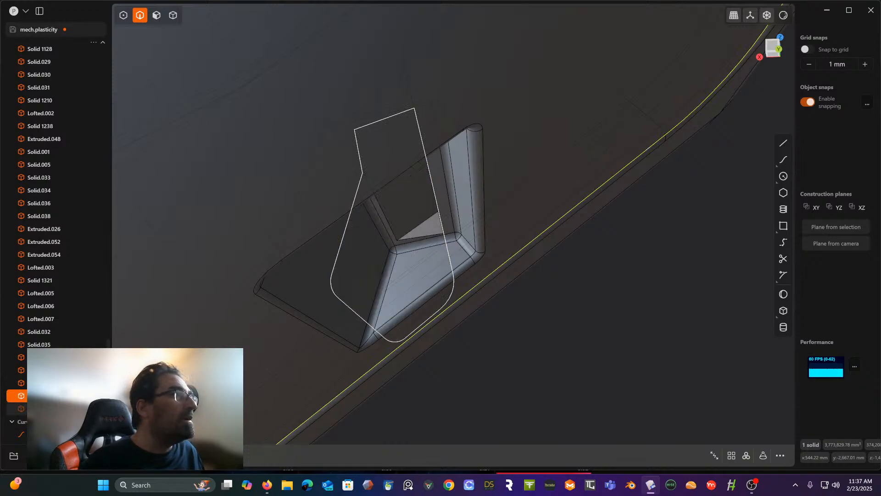
click(93, 408)
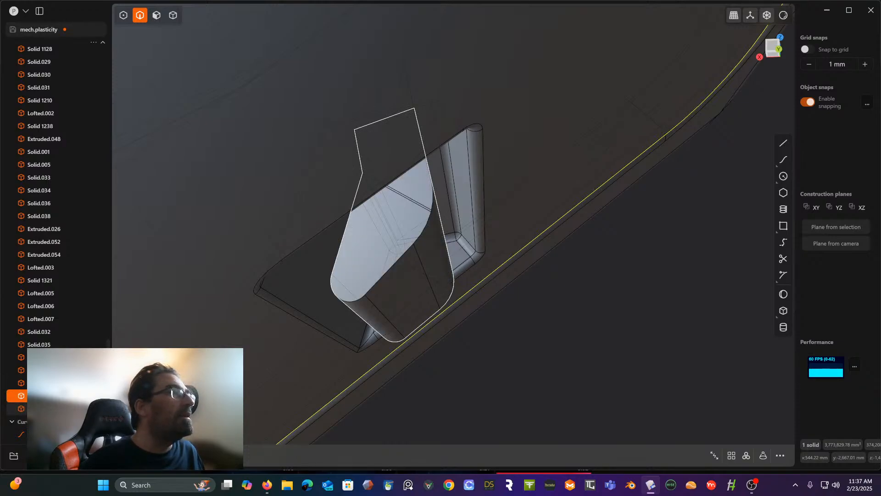
click(93, 408)
click(93, 408)
click(93, 408)
click(93, 409)
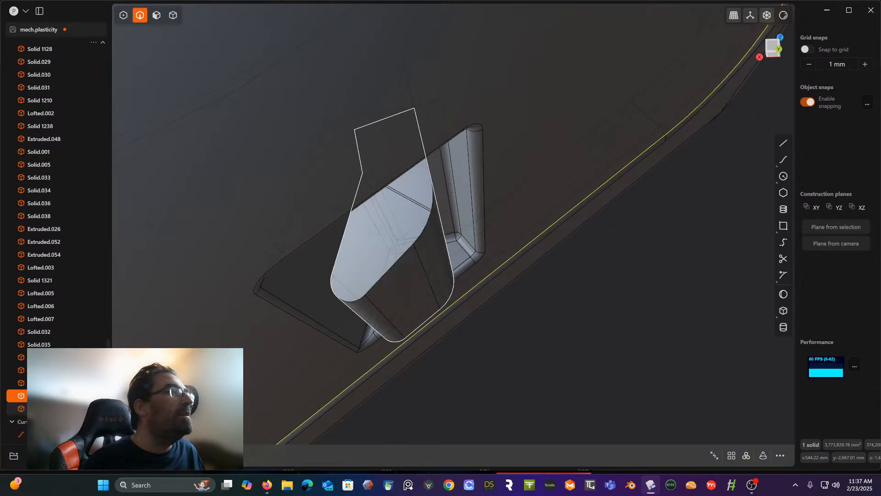
- Show the separate block again and toggle its visibility to compare it with the housing pocket, leaving the block visible
click(93, 408)
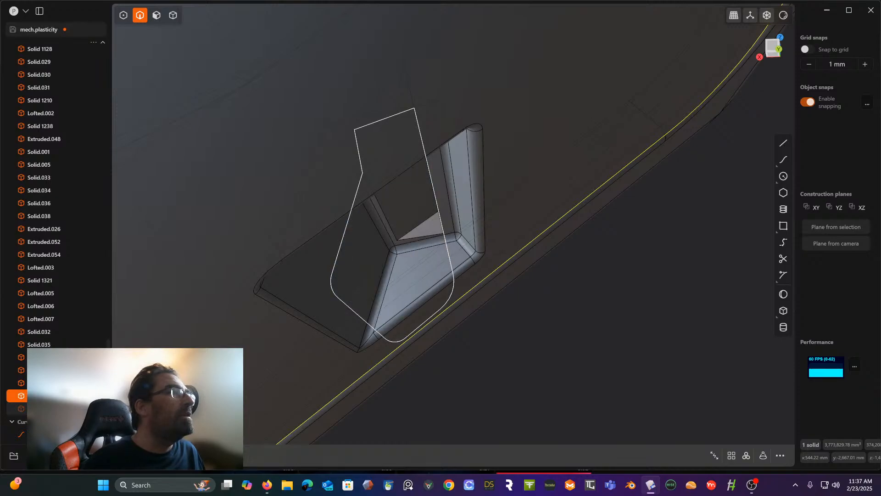
click(93, 408)
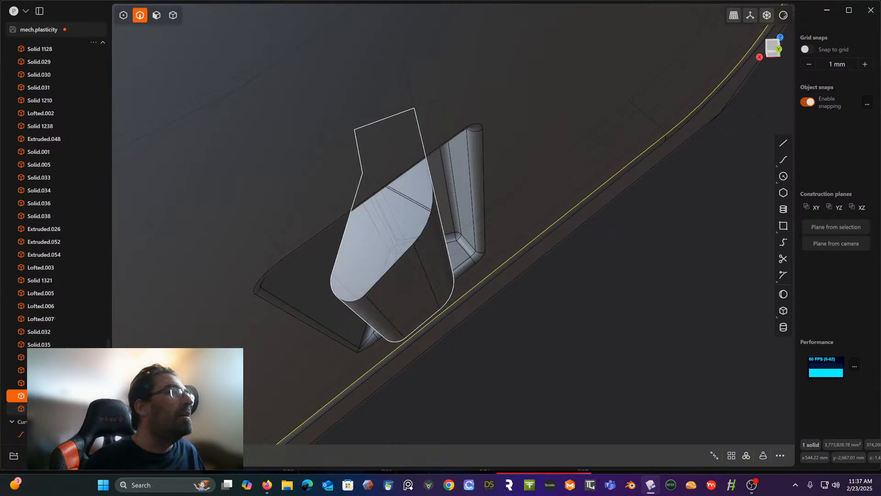
click(94, 408)
click(93, 408)
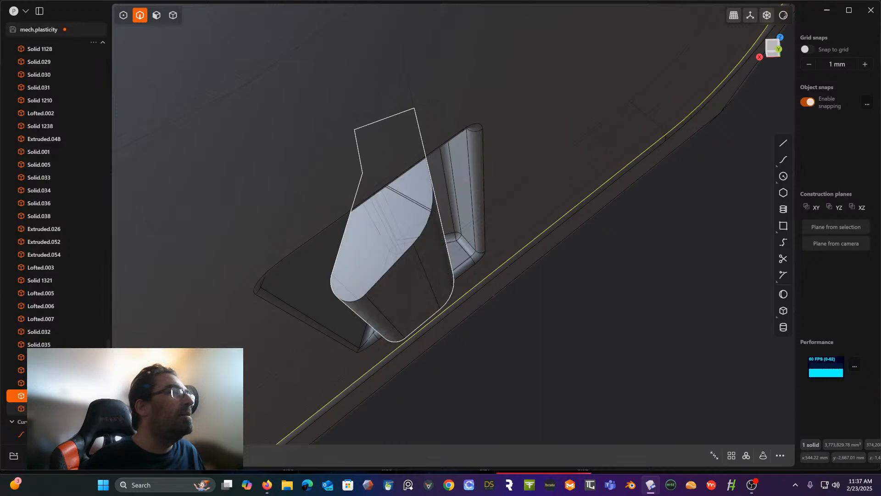
click(59, 408)
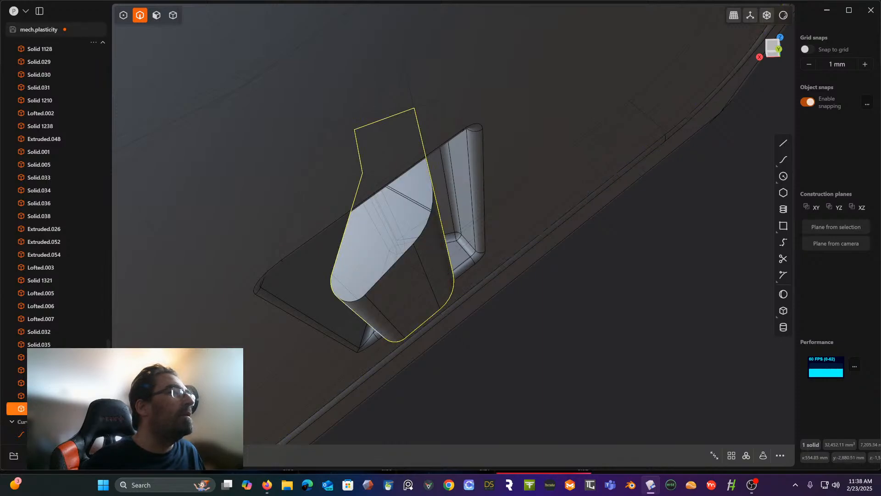
click(93, 408)
click(93, 409)
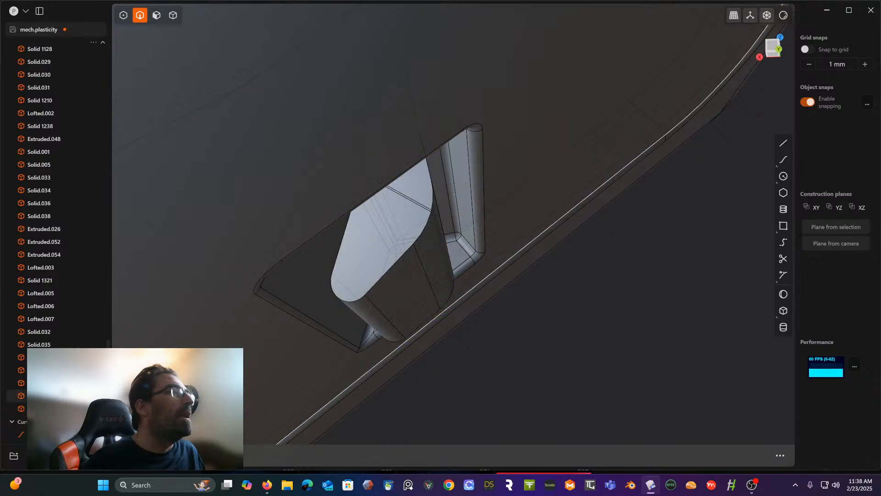
- Hide the housing and all other solids from Solid 23 onward so that only the separate block stays visible
click(93, 395)
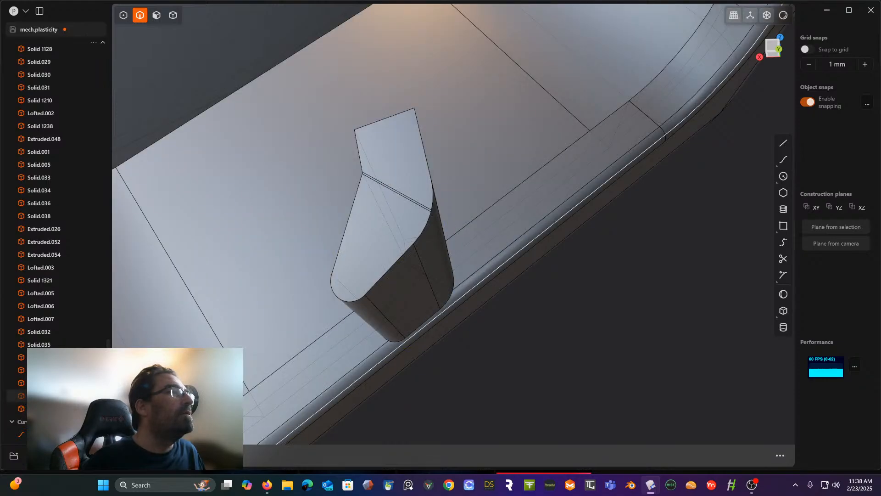
click(55, 395)
drag(108, 362, 60, 48)
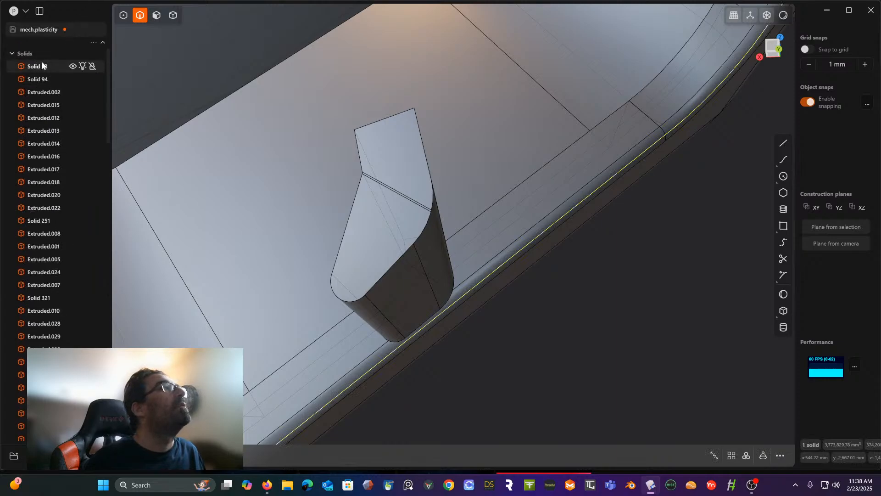
shift+click(43, 65)
click(73, 66)
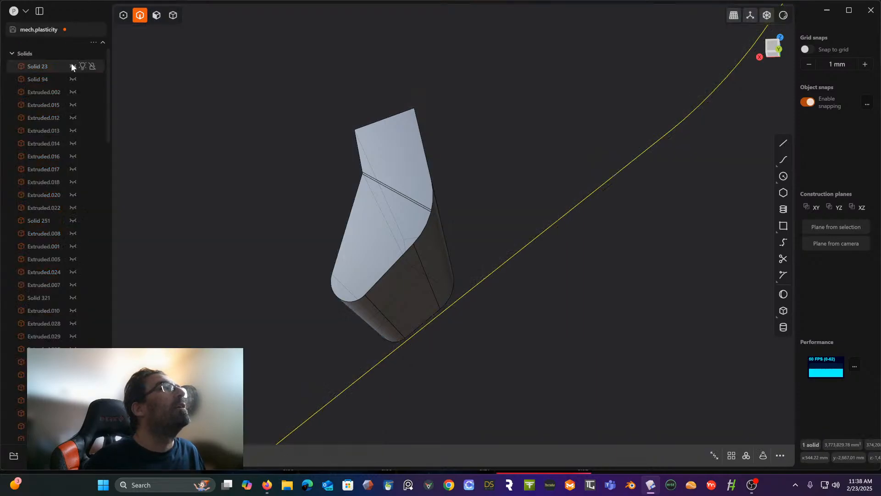
click(103, 42)
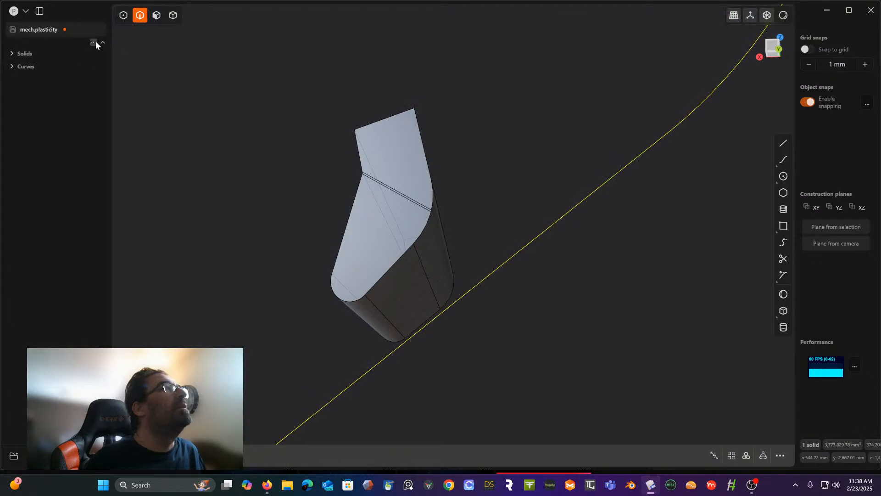
click(95, 41)
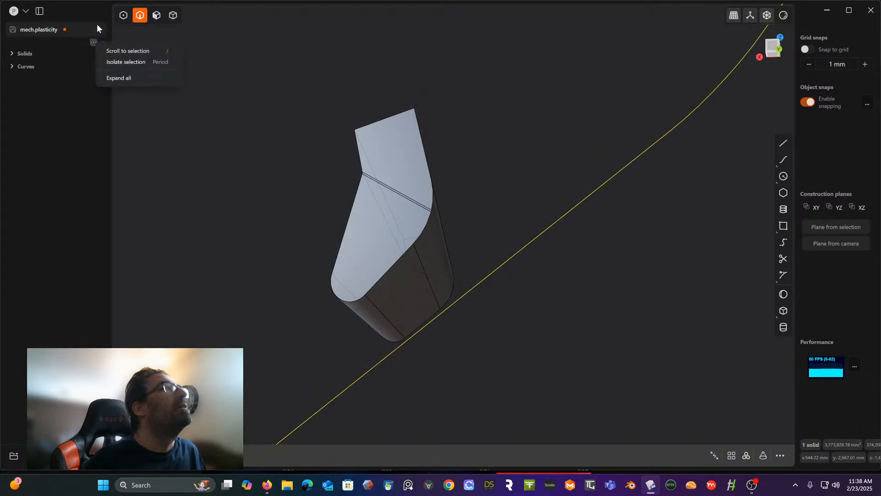
click(13, 54)
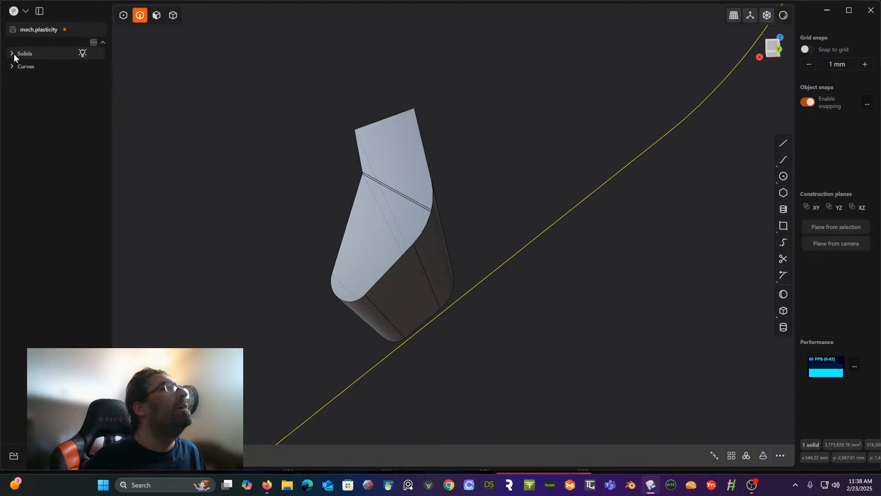
scroll(50, 173, down, 10)
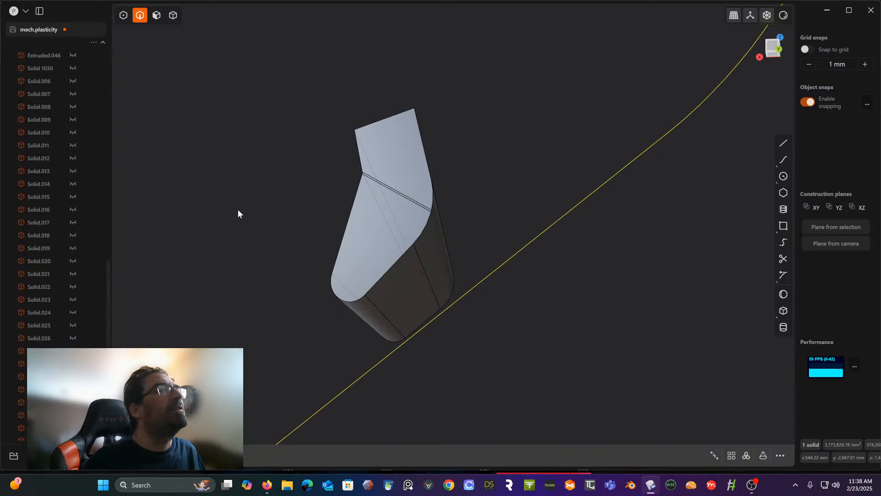
- Try to fillet all edges of the isolated block at once
middle_drag(238, 209, 193, 177)
drag(191, 58, 596, 309)
key(f)
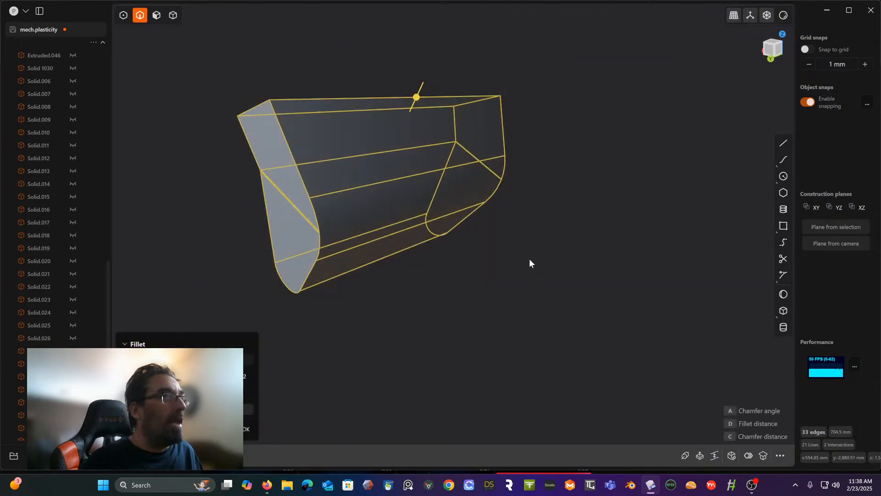
drag(418, 98, 415, 93)
key(Return)
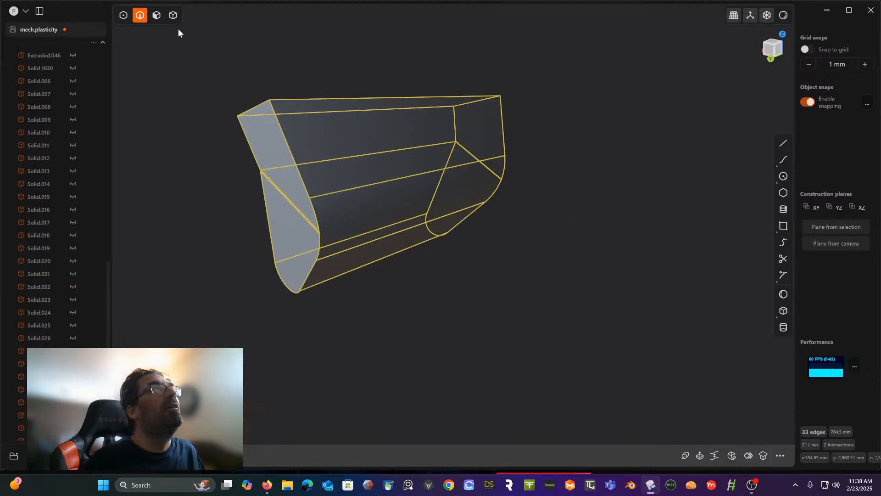
- Switch to solid selection and run Delete Redundant Topology on the block
click(173, 15)
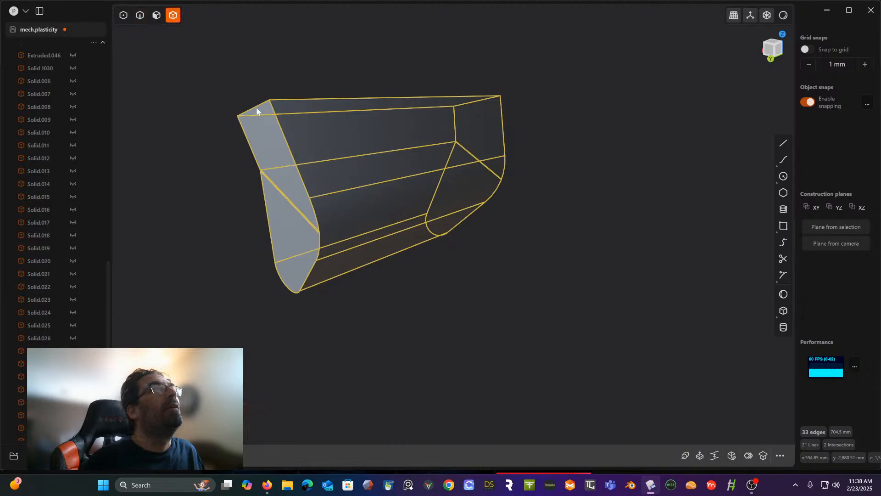
click(780, 455)
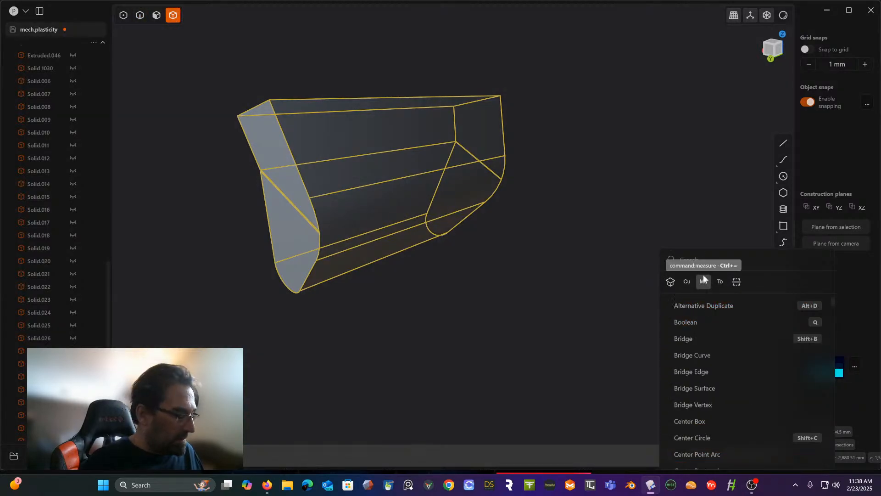
text(de)
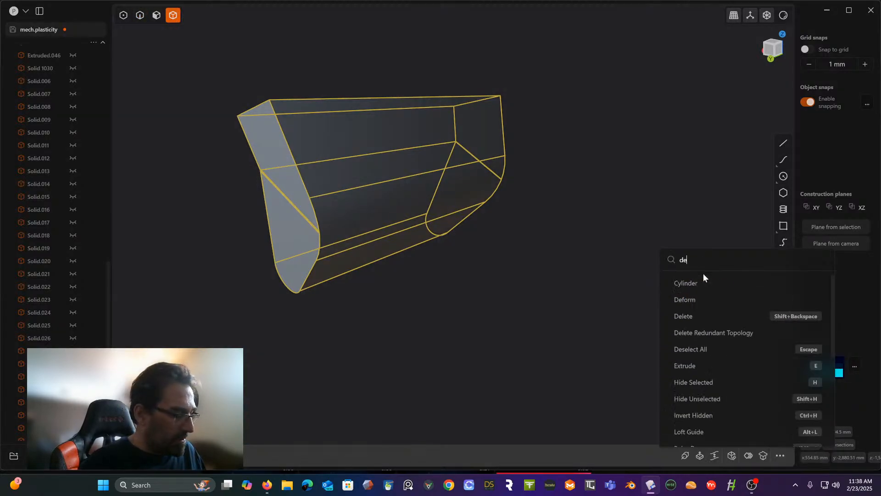
click(710, 333)
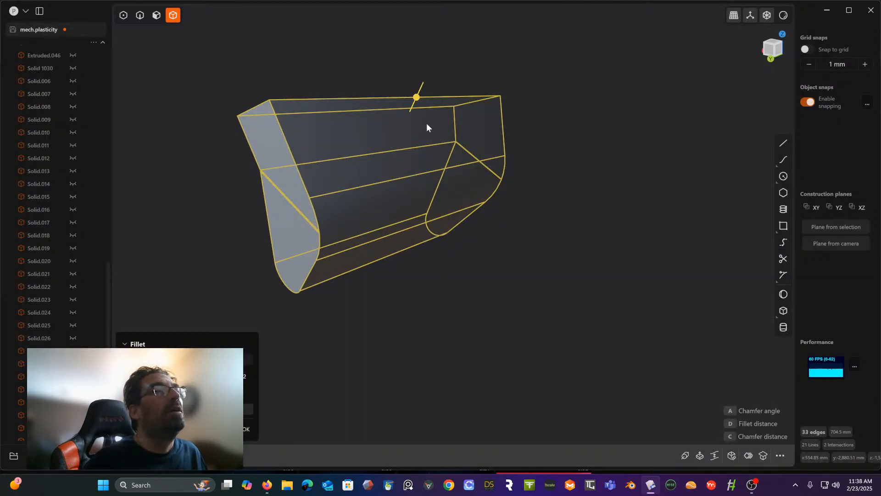
- Retry the fillet on the block's full set of edges, then cancel it and clear the selection
drag(416, 97, 414, 103)
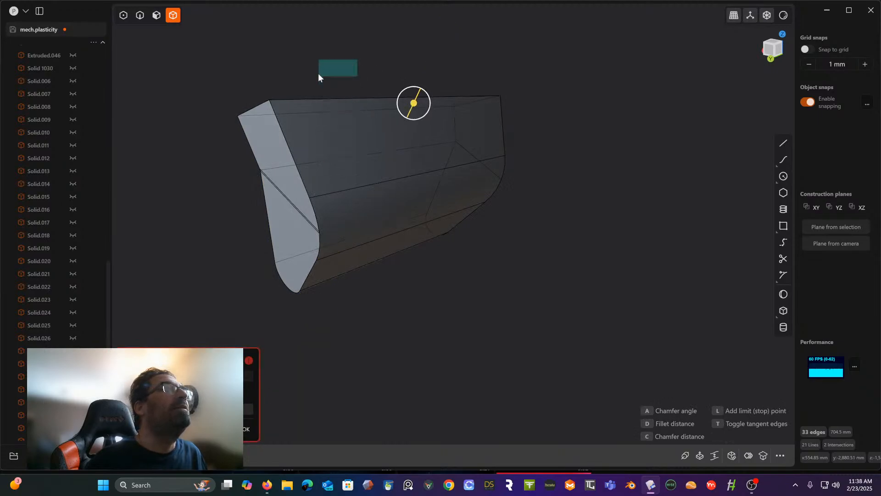
key(Escape)
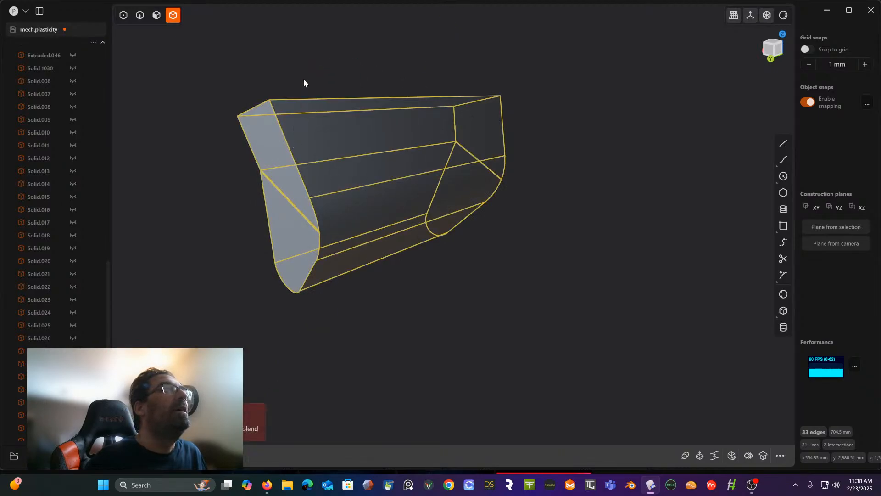
key(Escape)
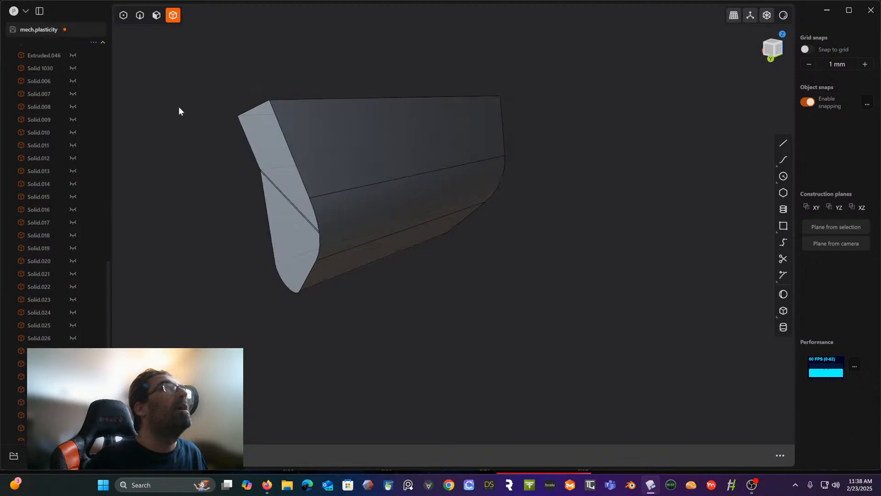
- Fillet the outline edges at both ends of the block with a radius of about 1.6 mm, starting from the rounded lower corners
click(139, 18)
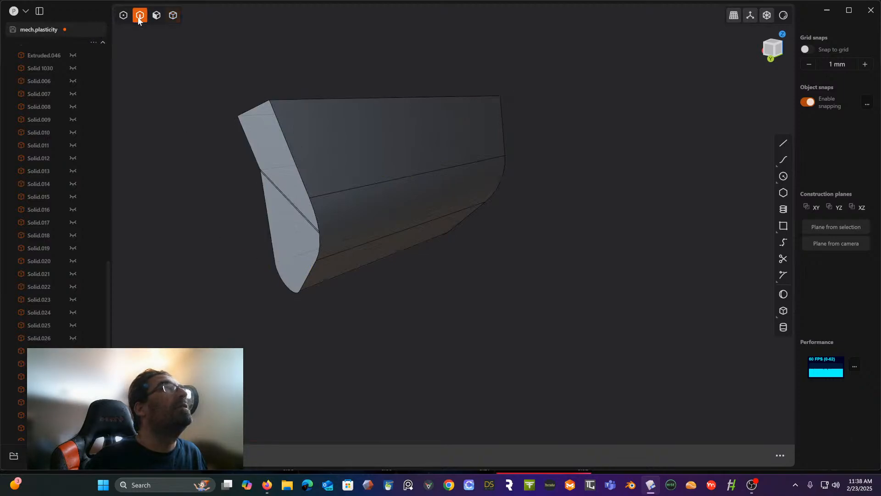
click(288, 292)
key(f)
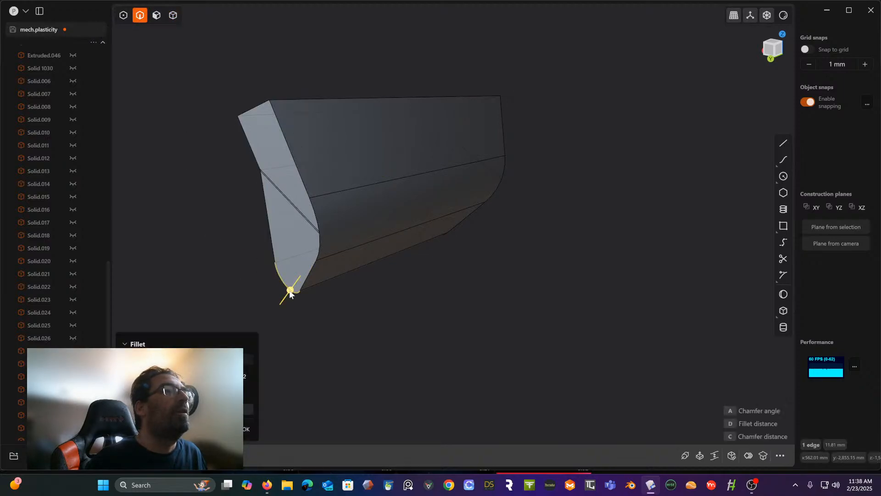
click(436, 233)
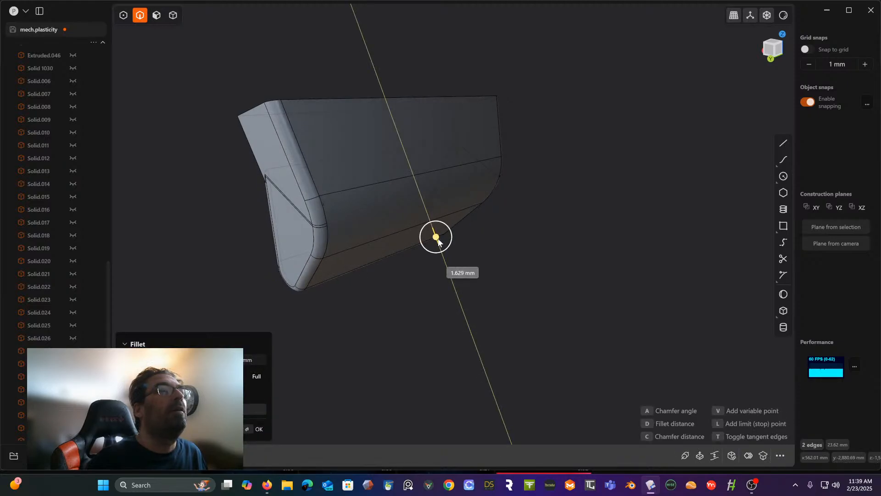
middle_drag(437, 238, 285, 185)
middle_drag(260, 153, 606, 266)
key(Return)
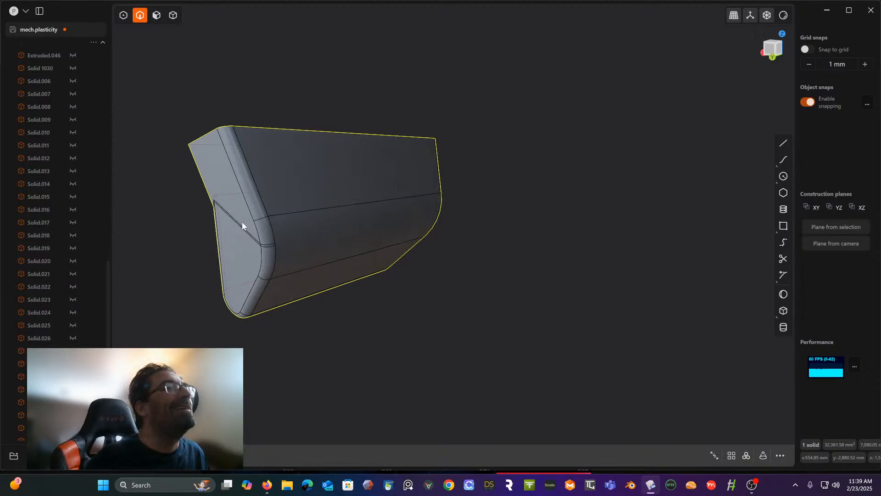
scroll(242, 224, up, 2)
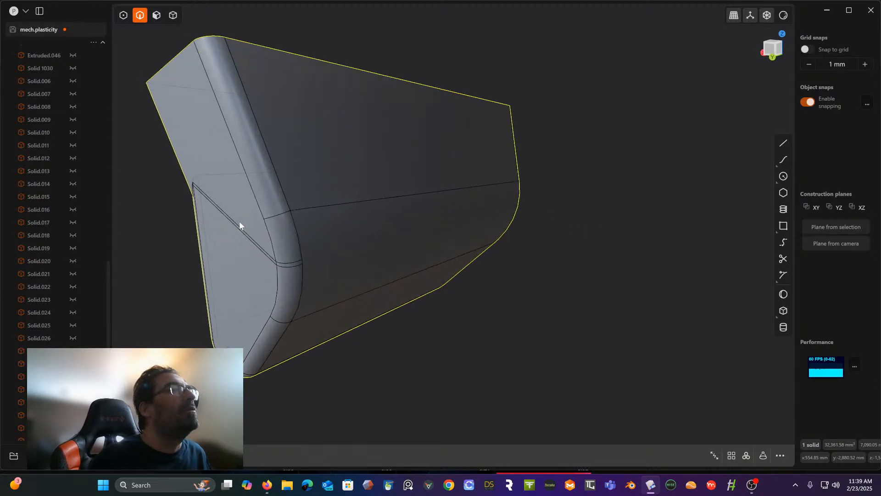
click(235, 223)
key(f)
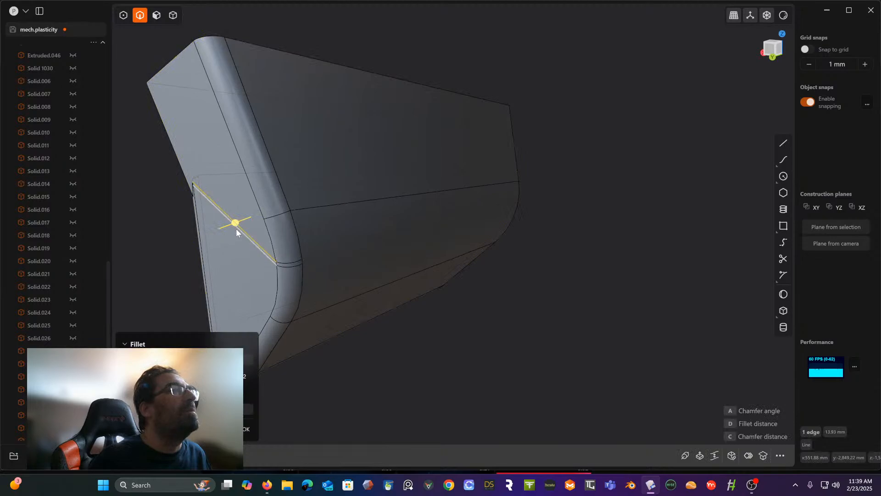
key(Escape)
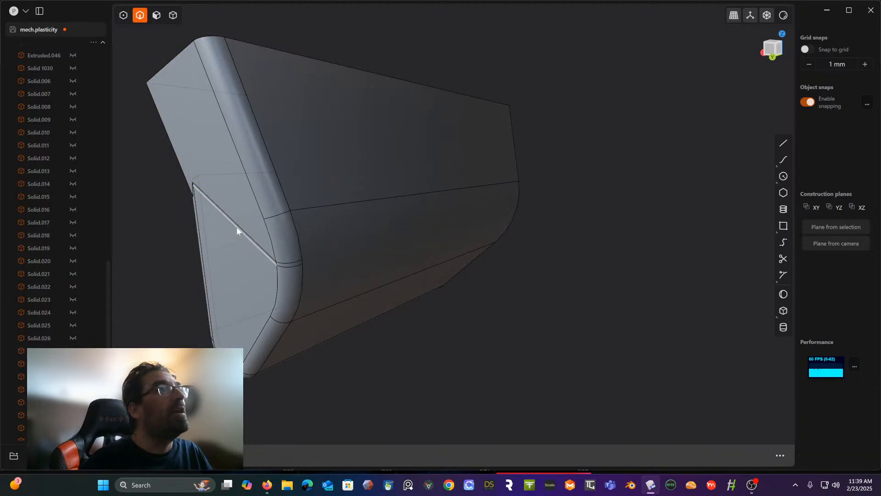
click(238, 236)
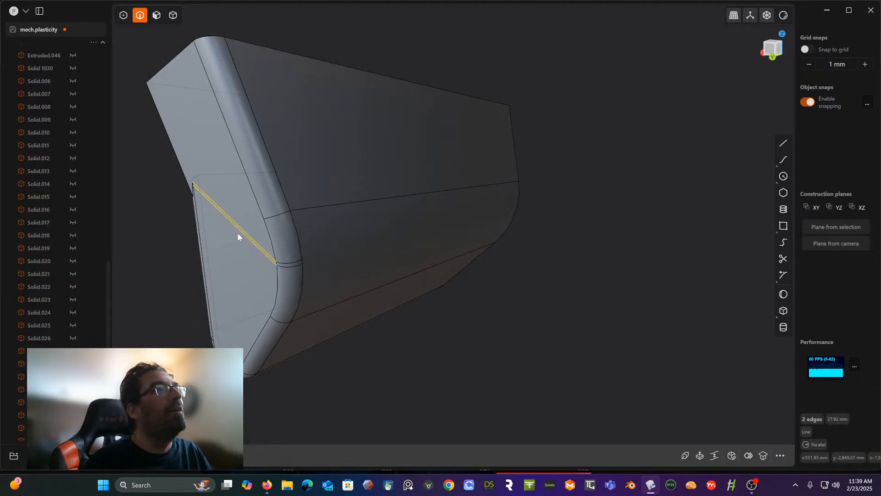
click(578, 308)
middle_drag(578, 308, 511, 248)
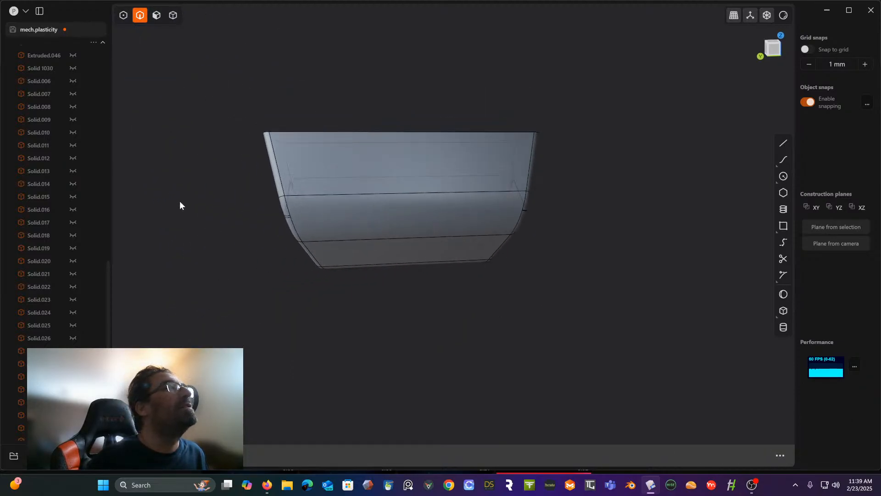
- Toggle the filleted block's visibility to identify its entry in the outliner, leaving the block shown
scroll(106, 282, down, 10)
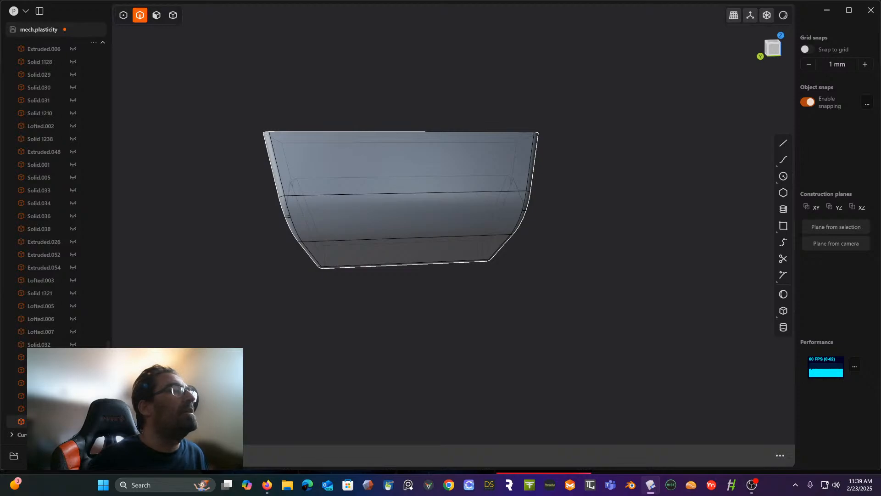
click(73, 422)
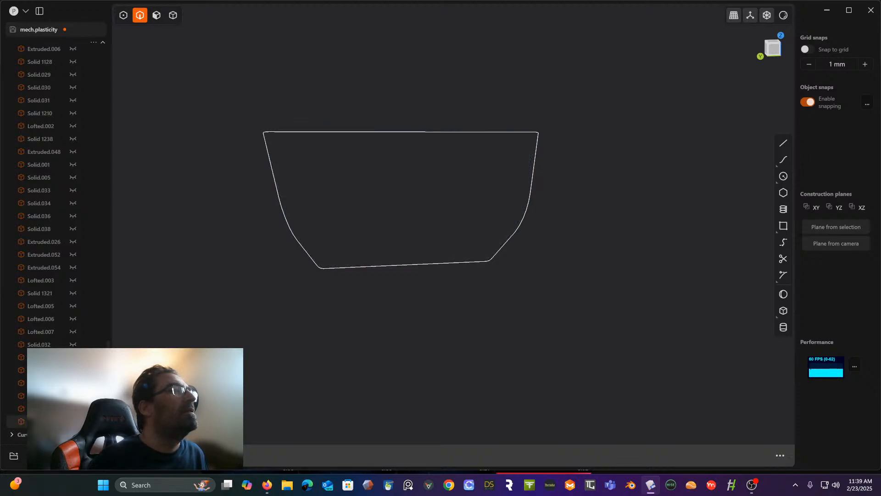
click(73, 421)
click(73, 421)
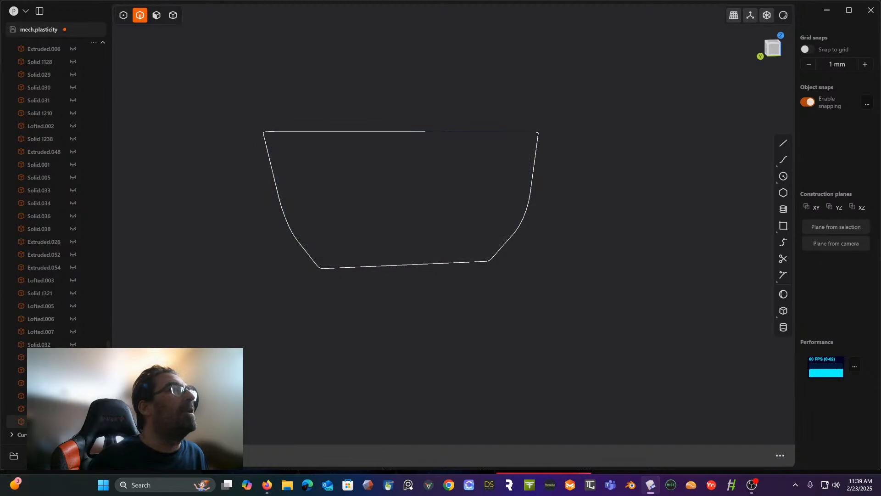
click(73, 421)
click(73, 422)
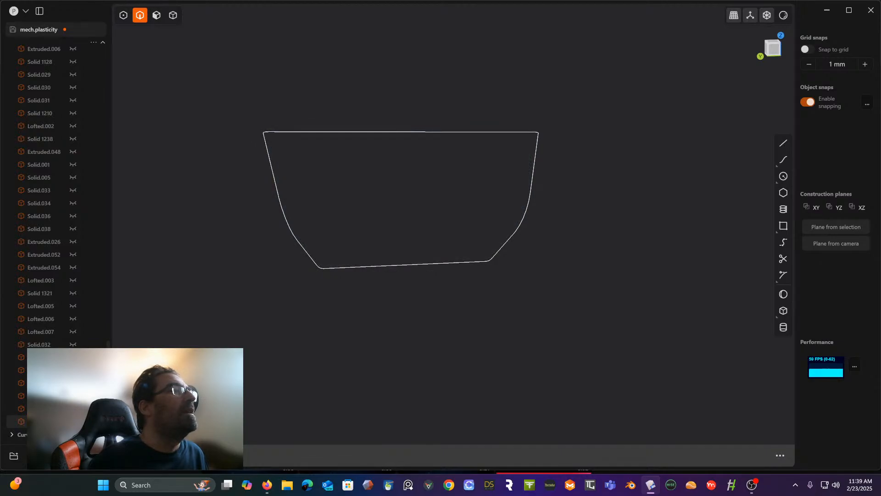
click(73, 421)
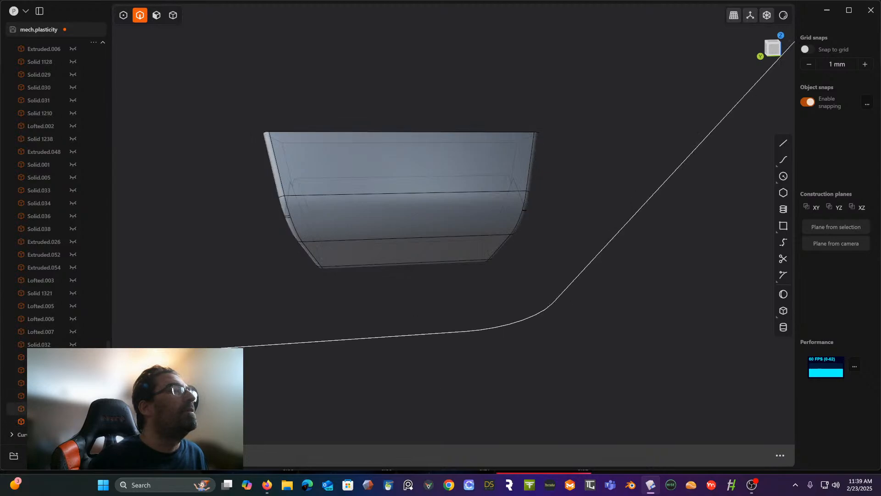
- Select all the hidden solids in the outliner, make them visible again, turn off X-ray display and clear the selection
click(41, 408)
drag(108, 390, 109, 75)
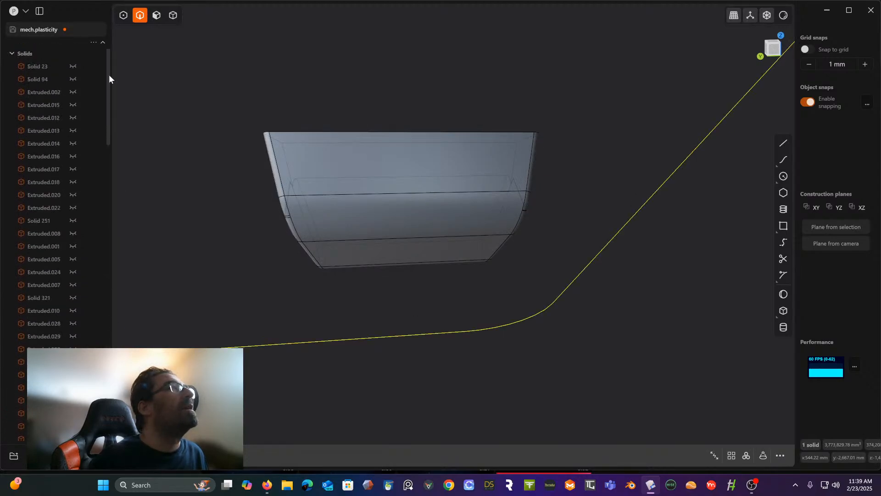
shift+click(40, 68)
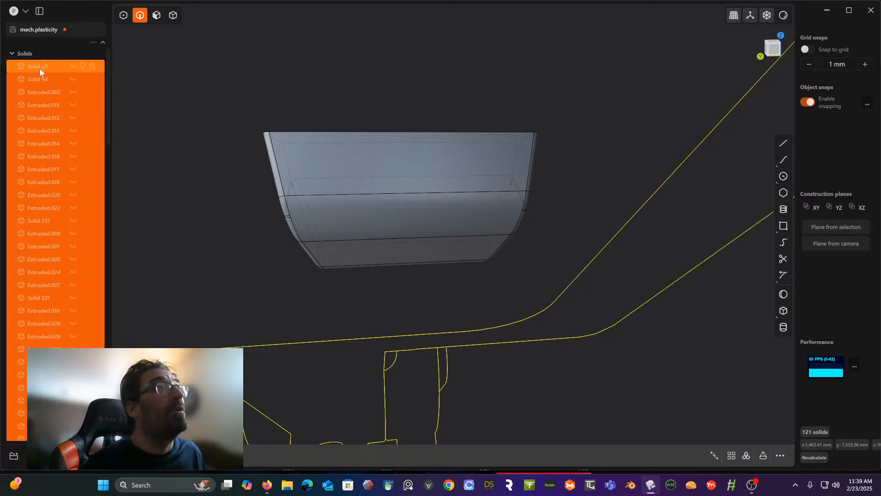
click(73, 79)
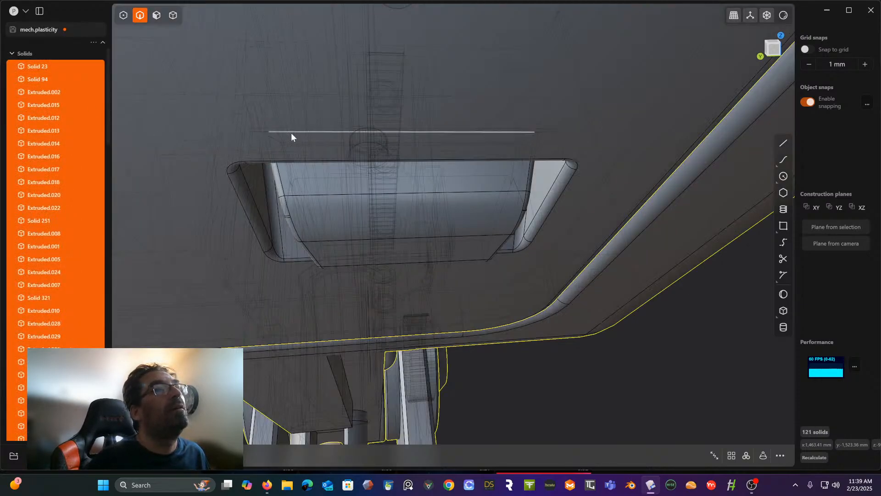
click(769, 16)
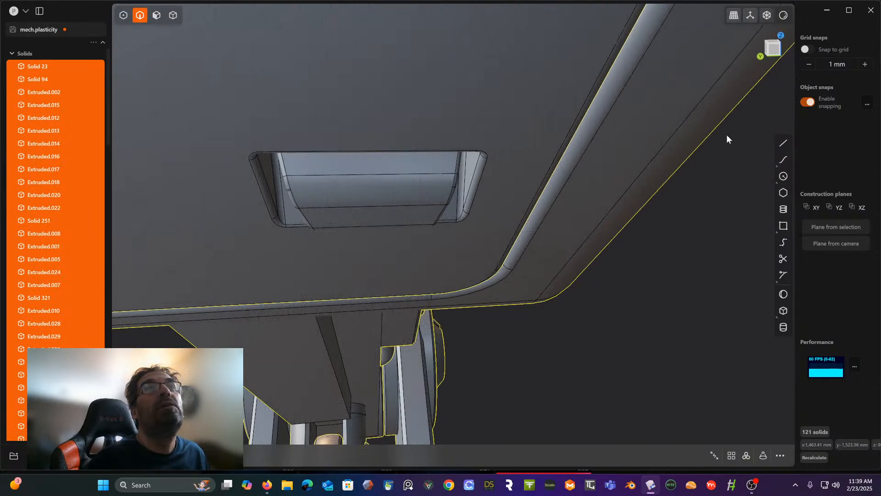
click(707, 244)
- Set a temporary construction plane on the flat inset panel face of the mech's leg housing
middle_drag(707, 243, 532, 238)
scroll(621, 261, down, 5)
scroll(622, 262, down, 5)
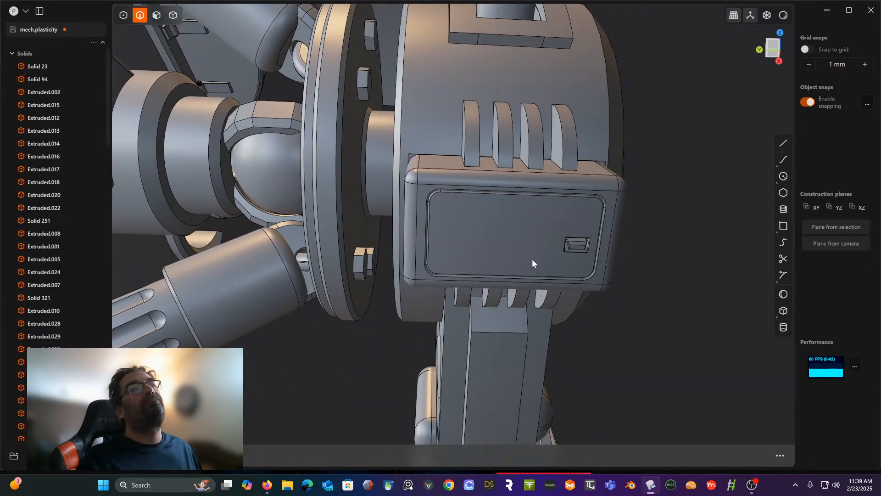
scroll(533, 260, up, 4)
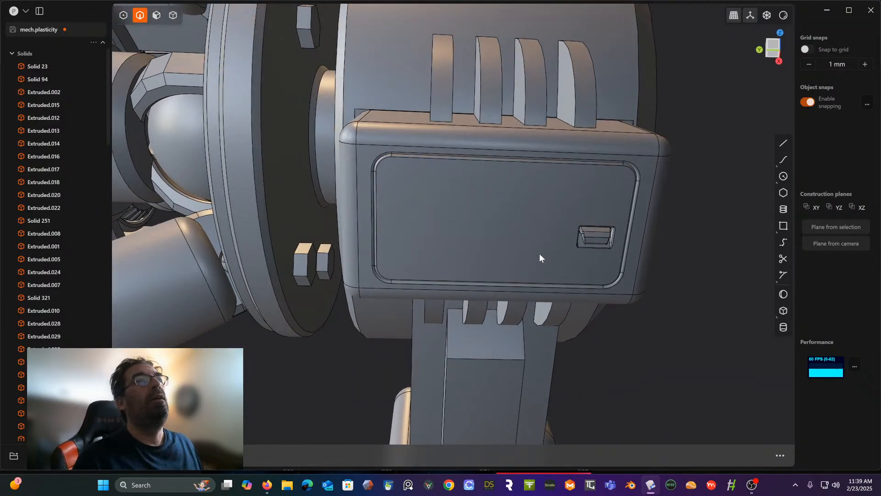
middle_drag(471, 236, 422, 218)
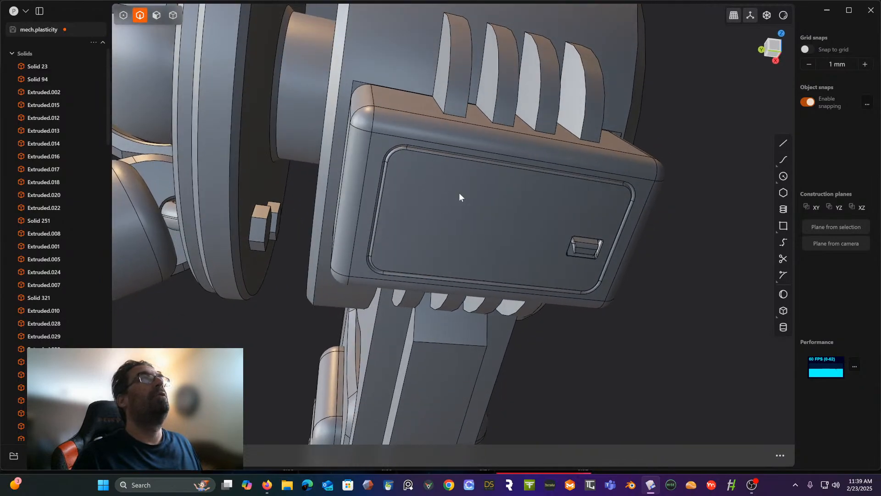
click(157, 15)
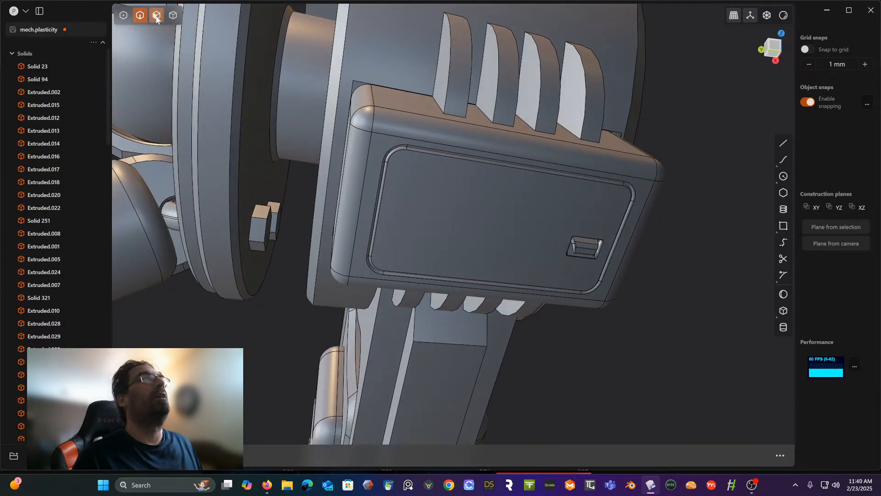
click(425, 212)
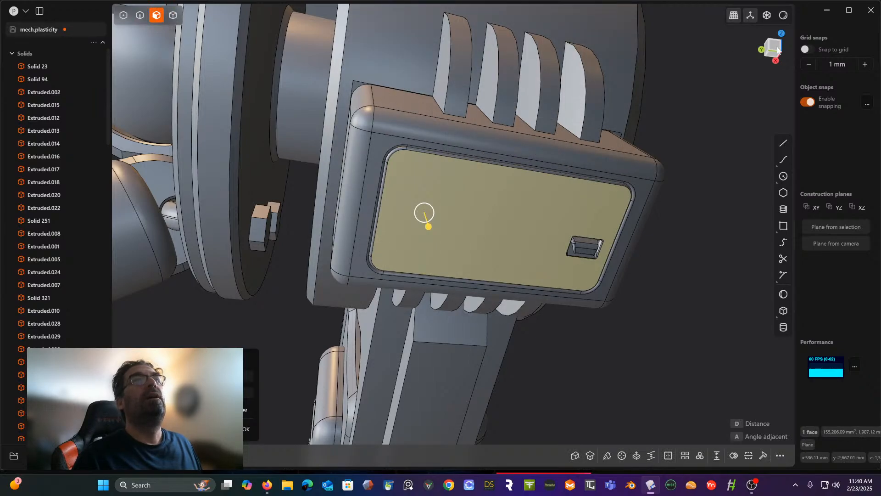
key(space)
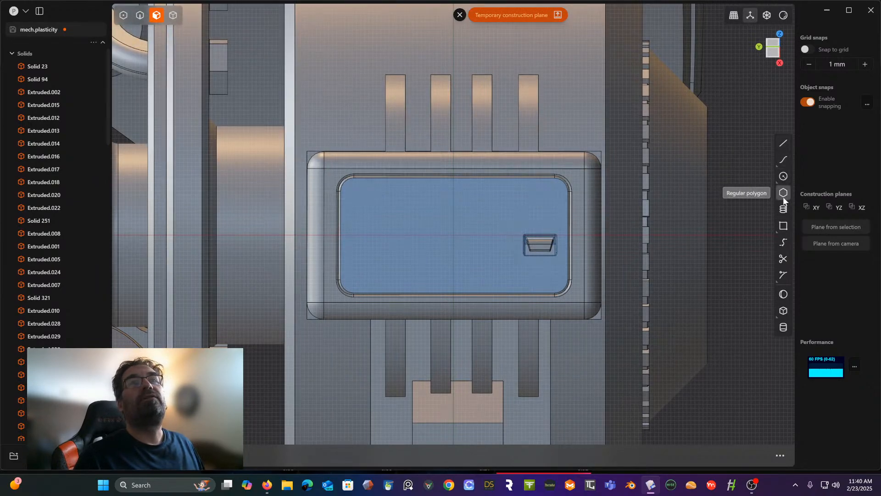
- Draw a corner rectangle about 176 by 219 mm on the inset panel, at the end opposite the small tapered handle recess
click(783, 227)
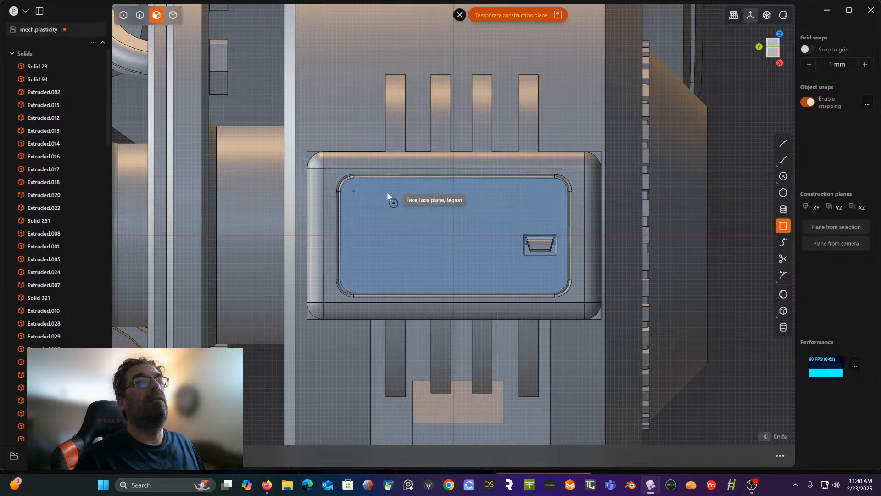
click(353, 192)
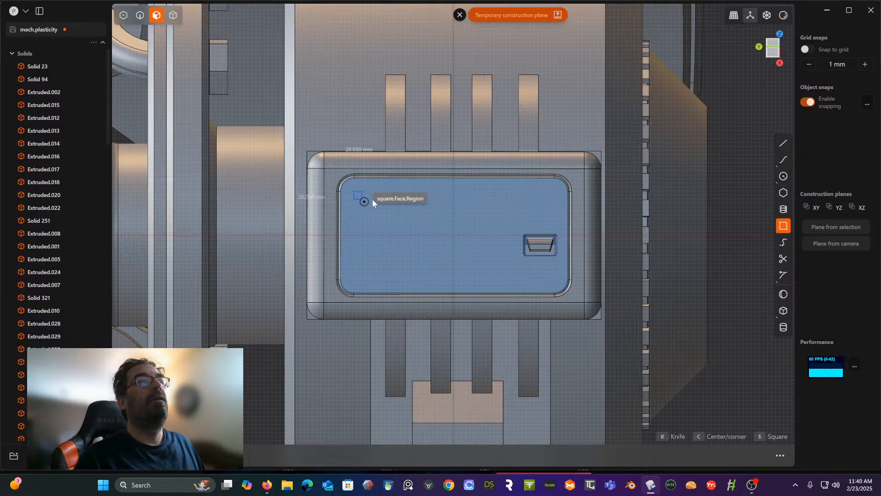
click(424, 278)
- Extrude the sharp-cornered rectangle region slightly outward from the inset panel as a thin plate
middle_drag(406, 238, 456, 255)
click(406, 241)
key(e)
scroll(416, 202, up, 5)
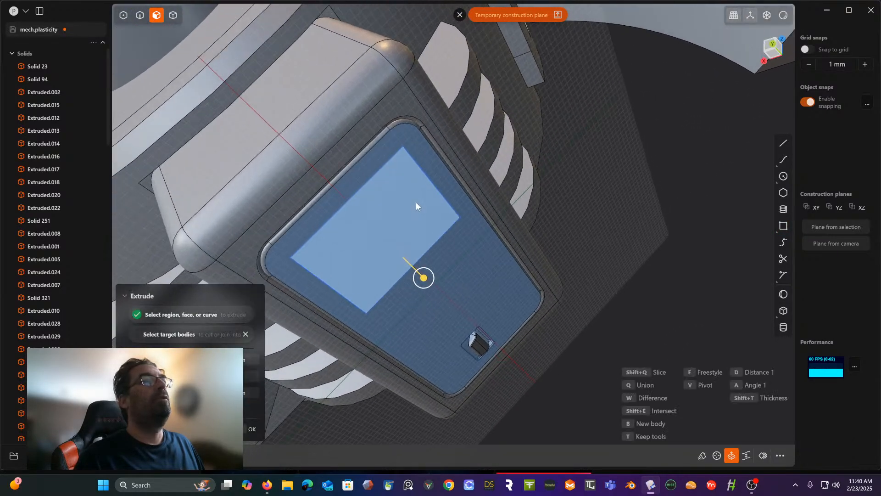
middle_drag(410, 209, 529, 314)
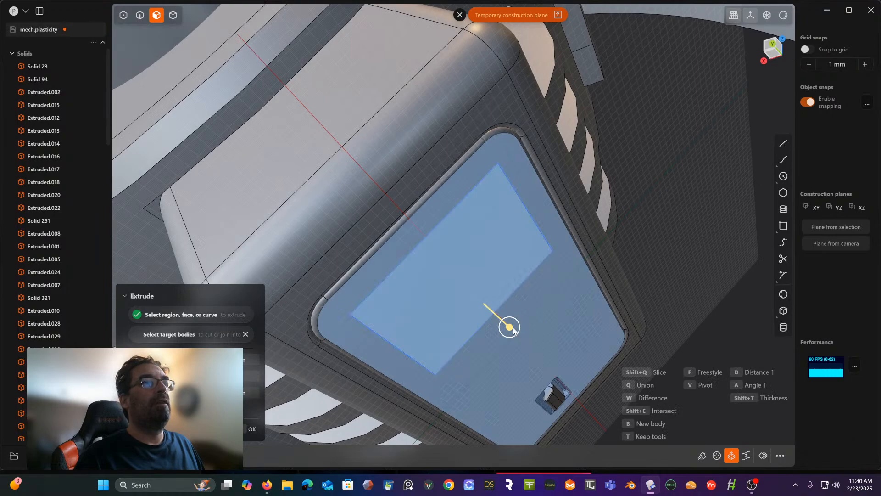
drag(513, 331, 511, 335)
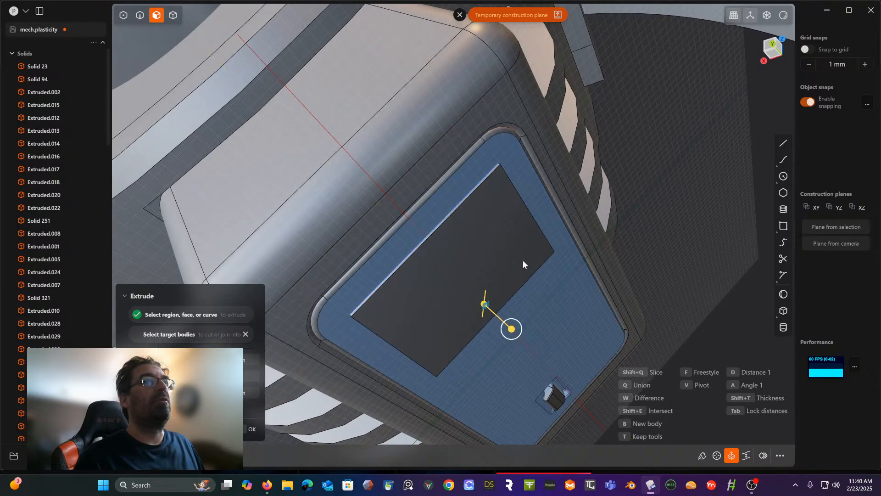
click(525, 243)
middle_drag(524, 244, 454, 244)
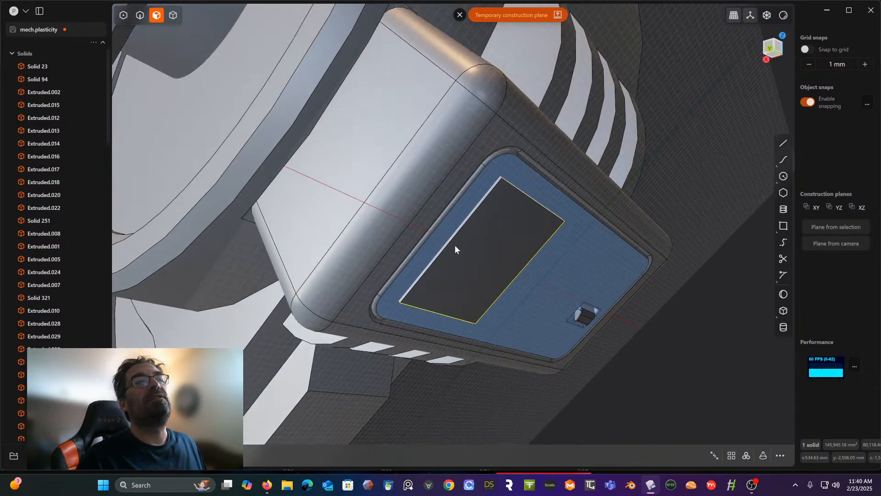
- Undo the sharp-cornered plate extrusion and cancel the restarted Extrude on the rectangle region
click(478, 258)
key(e)
middle_drag(577, 239, 521, 240)
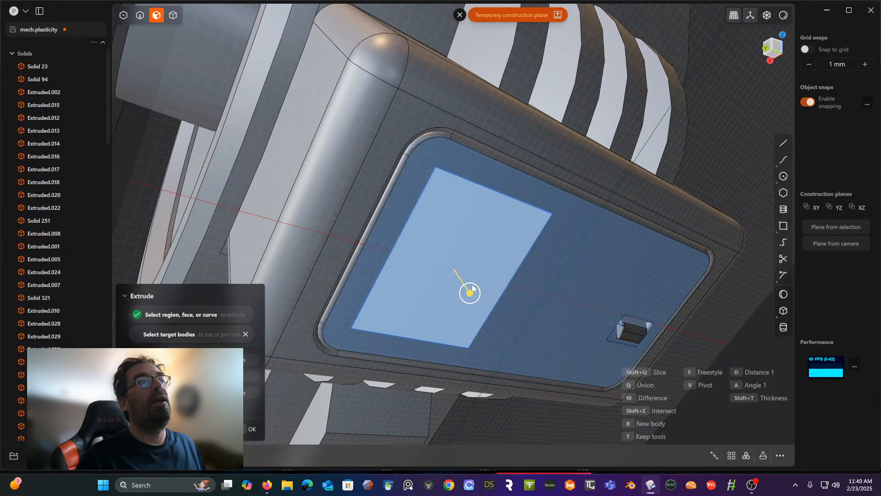
key(Escape)
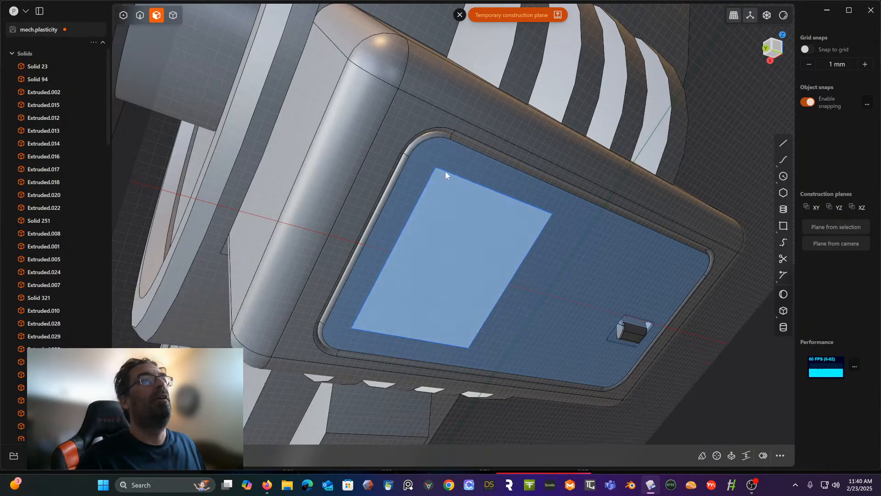
- Switch to edge selection and round all four corners of the rectangle curve with a small fillet
click(140, 15)
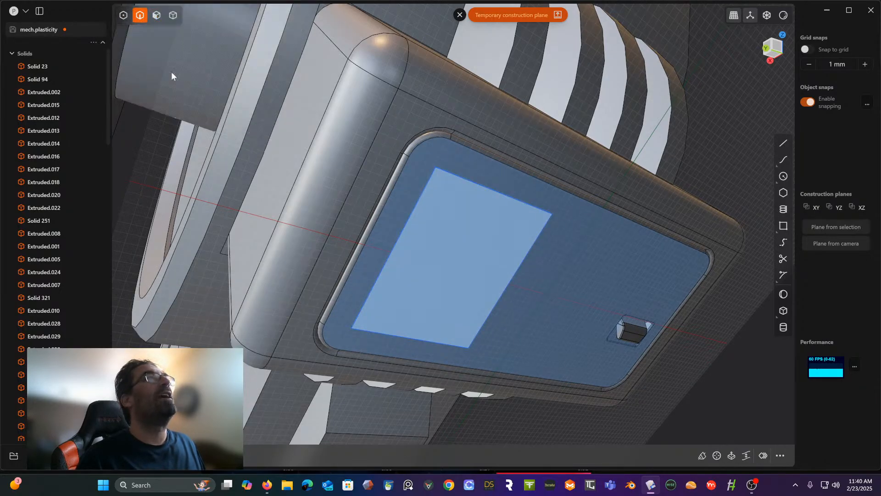
click(450, 177)
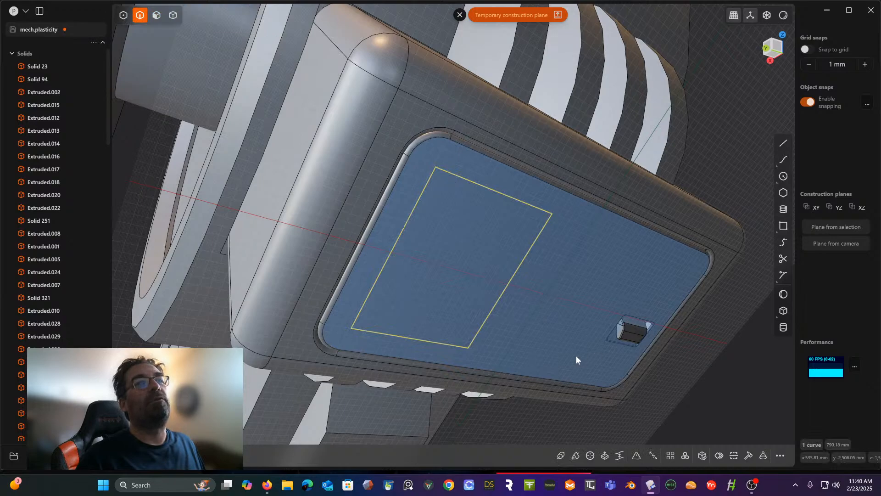
scroll(576, 351, up, 2)
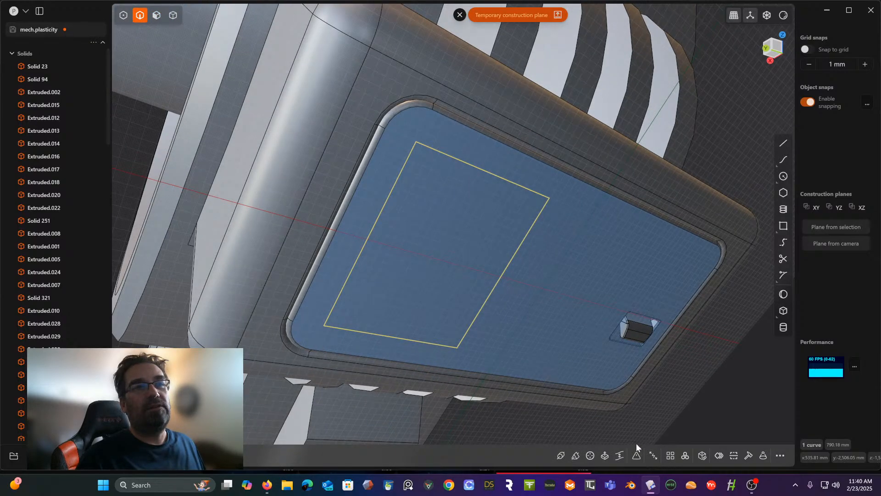
click(637, 454)
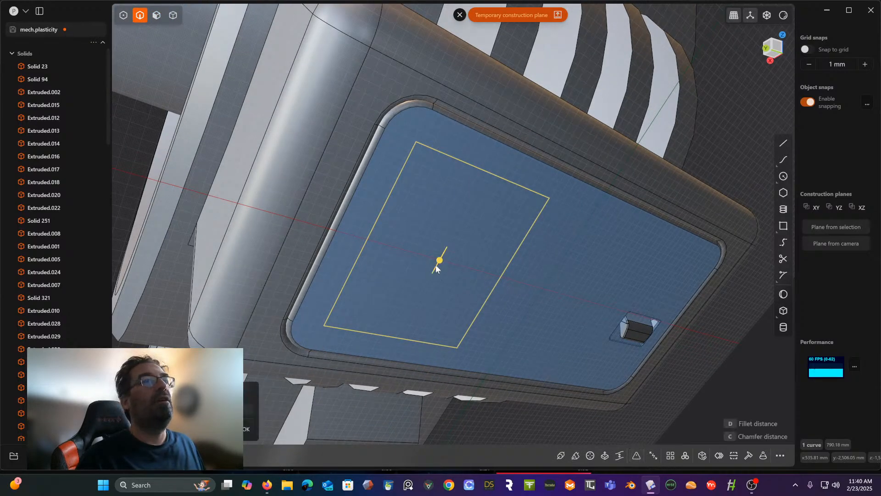
drag(439, 261, 441, 258)
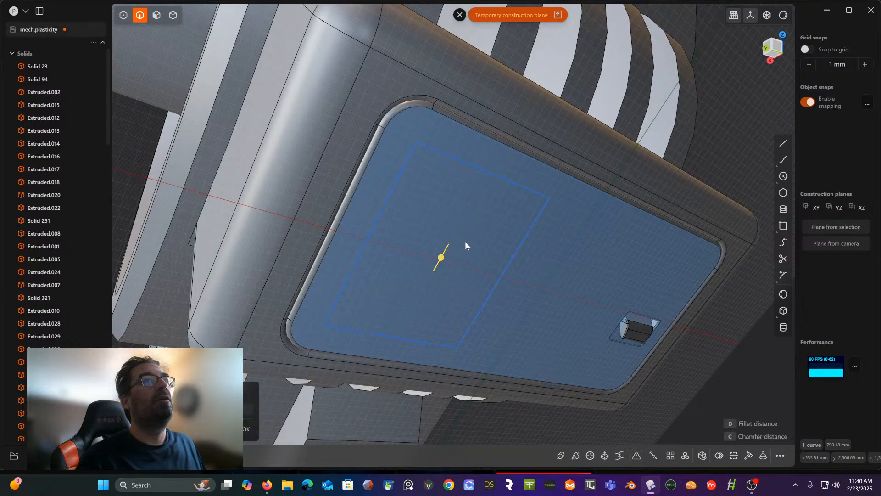
right_click(465, 242)
- Extrude the rounded rectangle region about 4.7 mm outward from the inset panel as a thin plate
scroll(452, 246, up, 1)
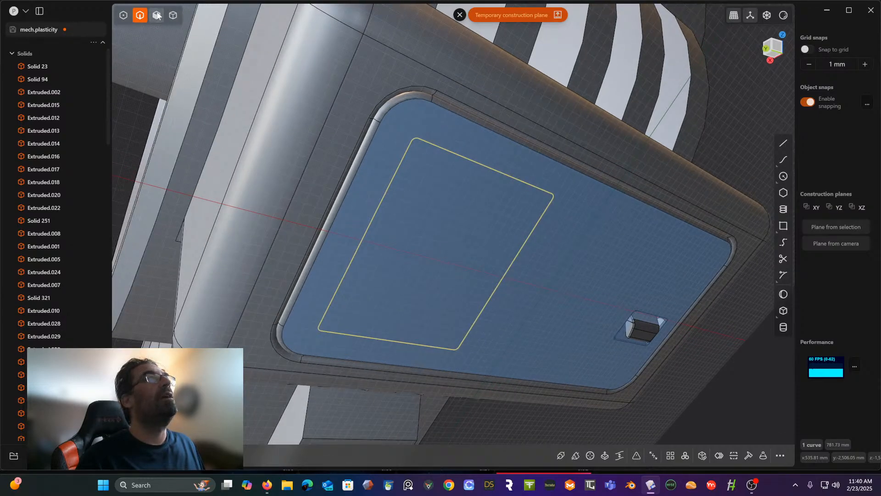
key(3)
click(454, 232)
key(e)
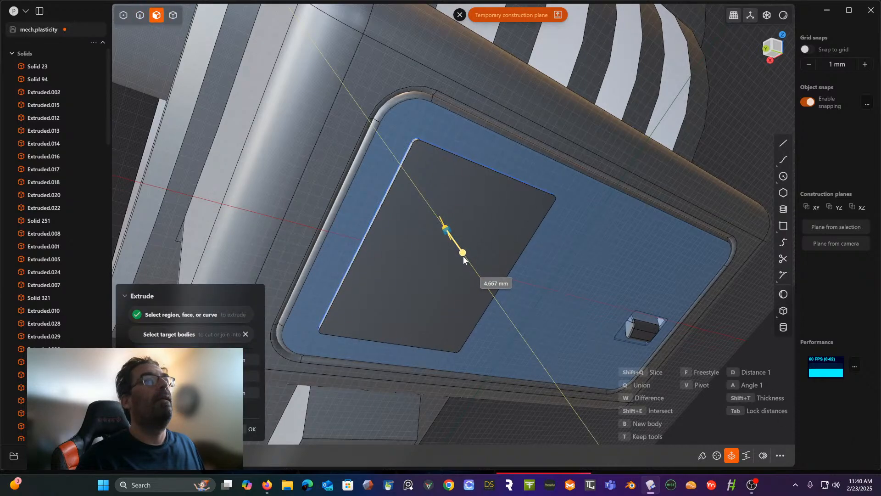
click(463, 256)
right_click(442, 219)
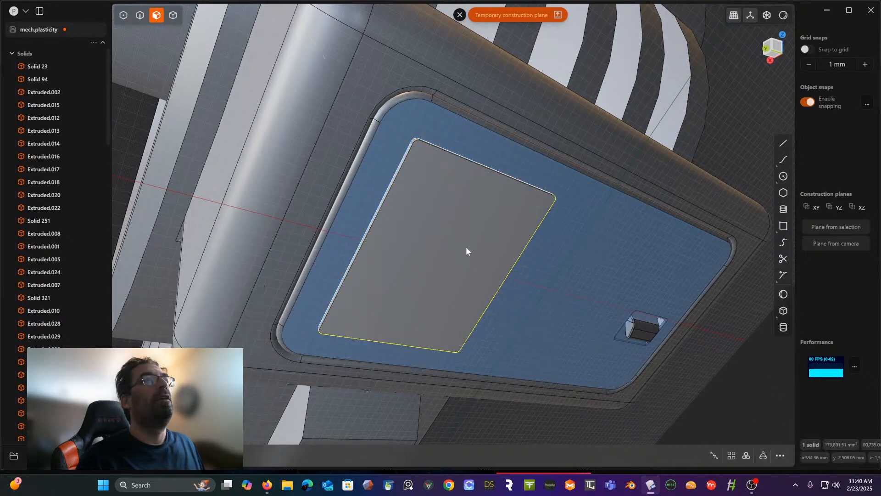
- Draw a circle of about 6.18 mm radius inside the thin plate's upper-left corner, then undo it
middle_drag(455, 233, 444, 226)
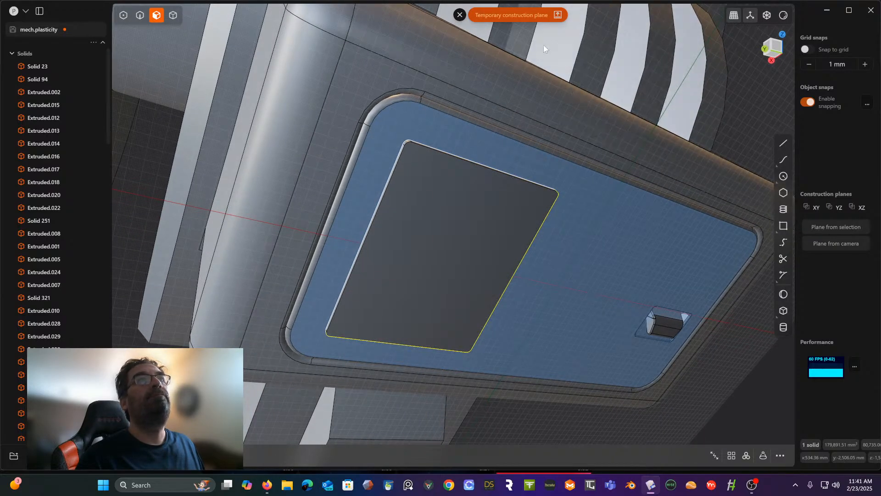
key(space)
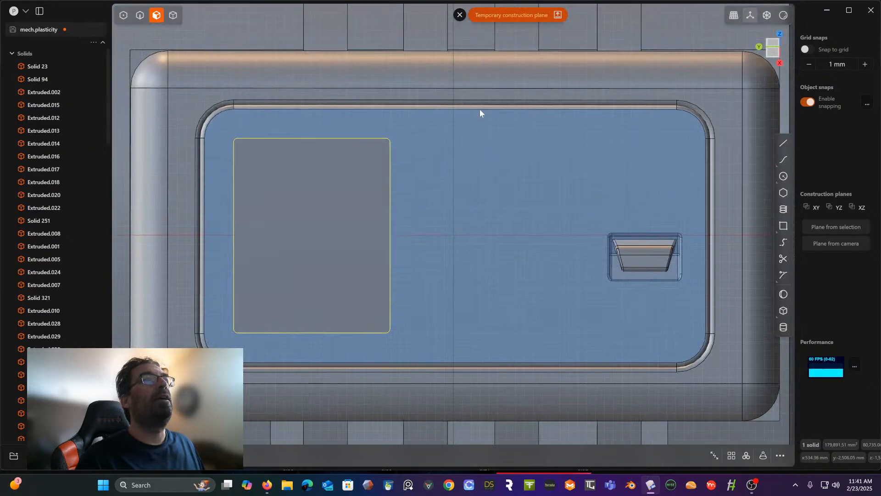
shift+middle_drag(480, 113, 613, 112)
scroll(592, 124, up, 2)
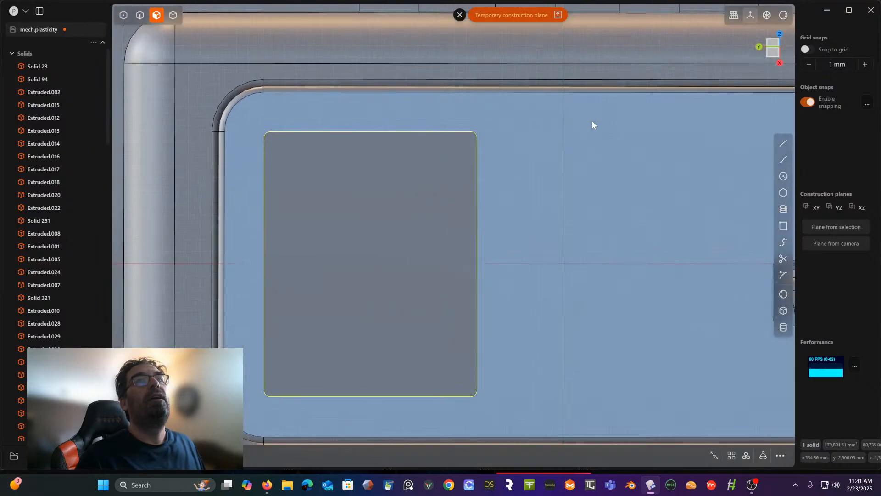
click(783, 177)
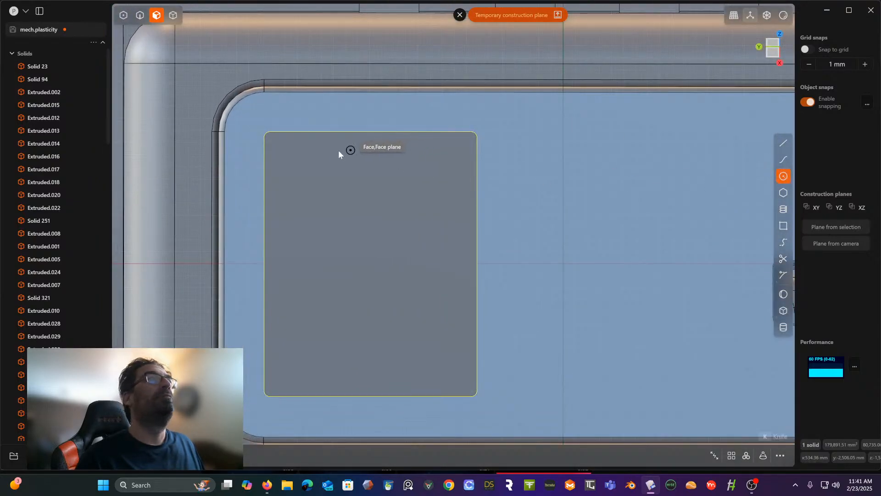
click(275, 143)
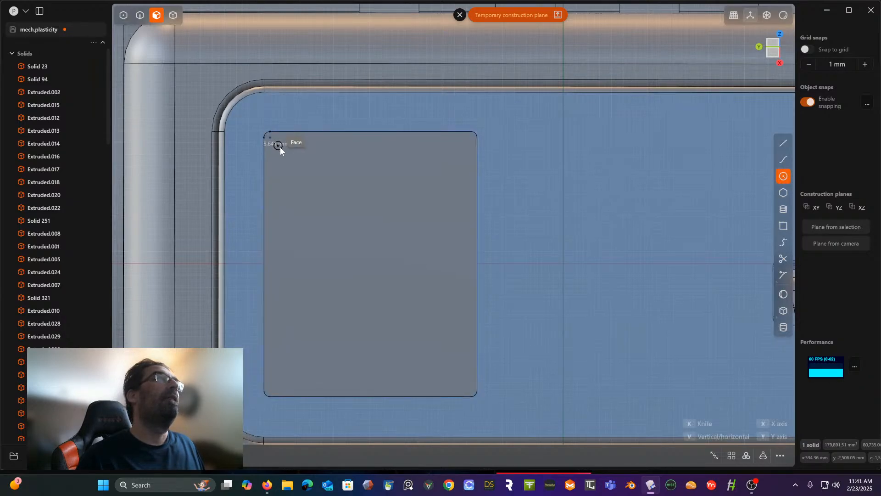
click(280, 147)
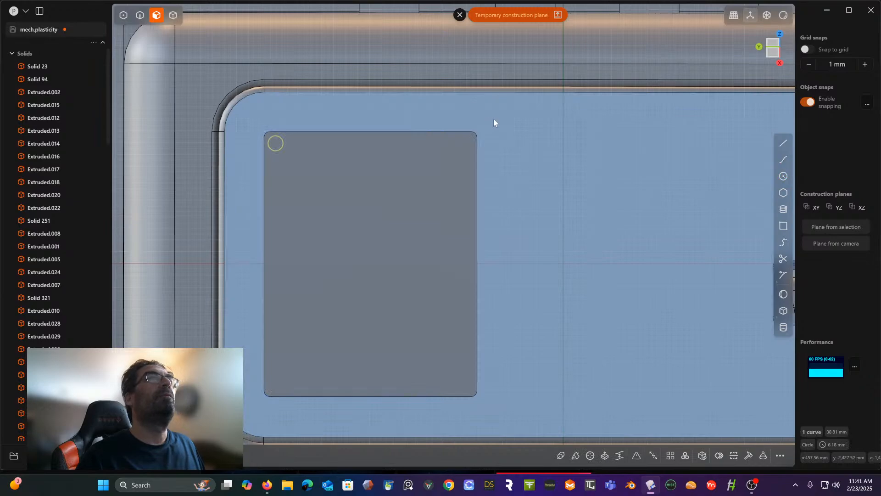
shift+middle_drag(494, 119, 624, 126)
key(ctrl+z)
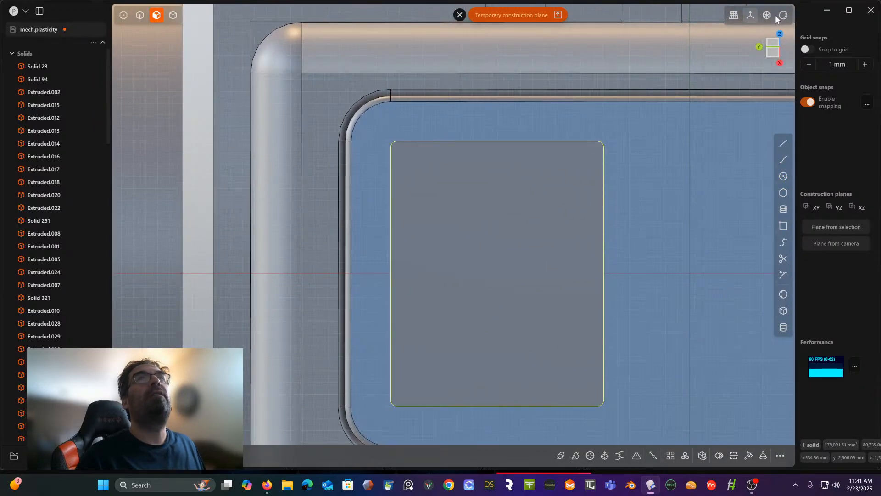
- Draw a circle of about 2.43 mm radius just inside the plate's upper-left rounded corner
scroll(478, 173, up, 5)
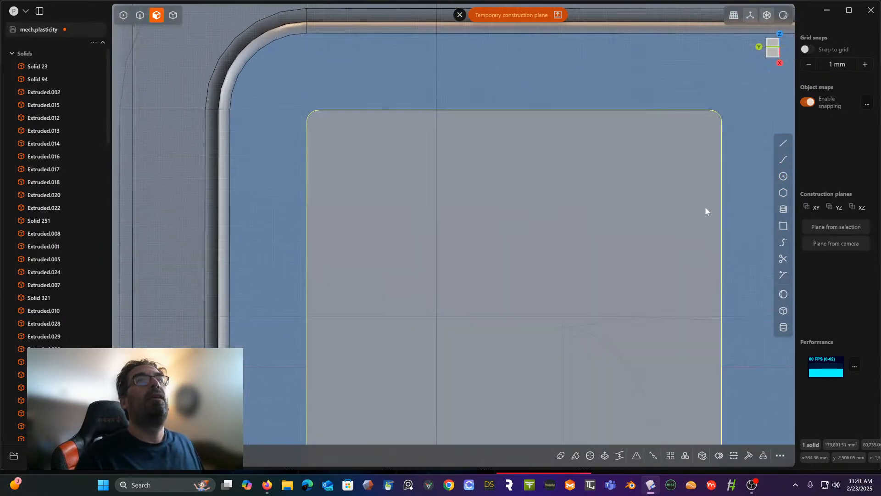
click(782, 176)
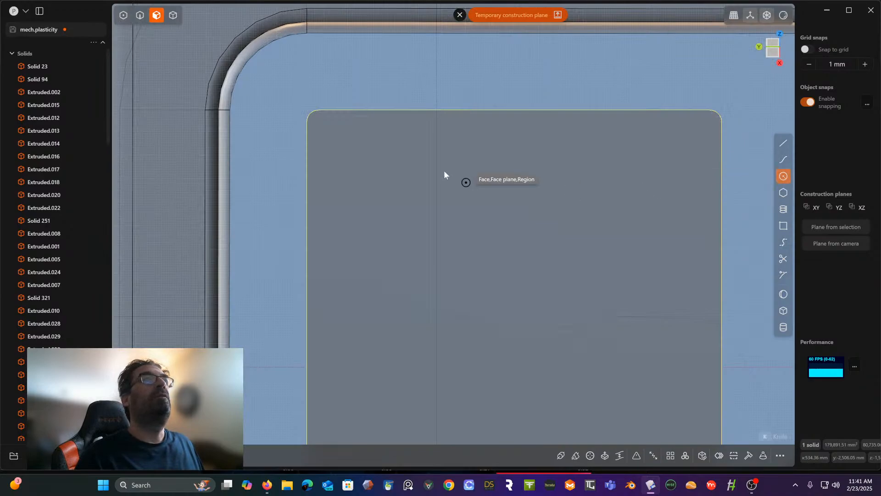
click(326, 128)
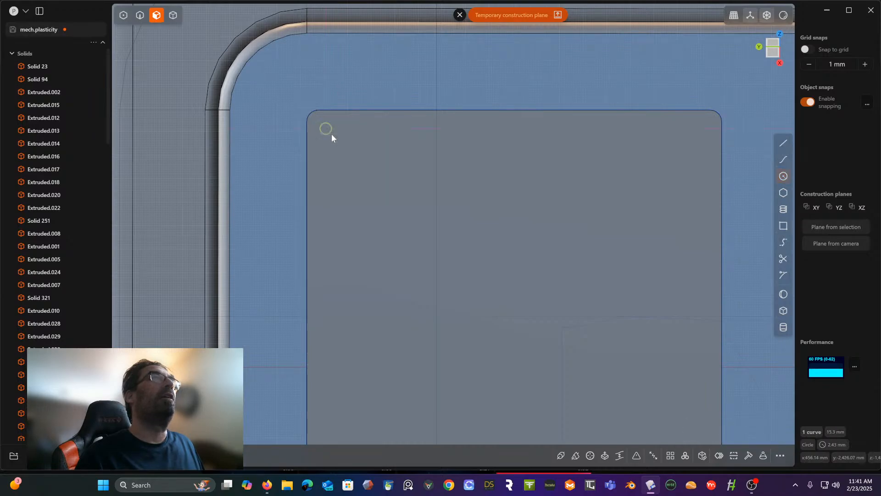
click(332, 134)
- Move the small circle about 3.66 mm along the plate's normal with the Move tool
middle_drag(387, 166, 423, 220)
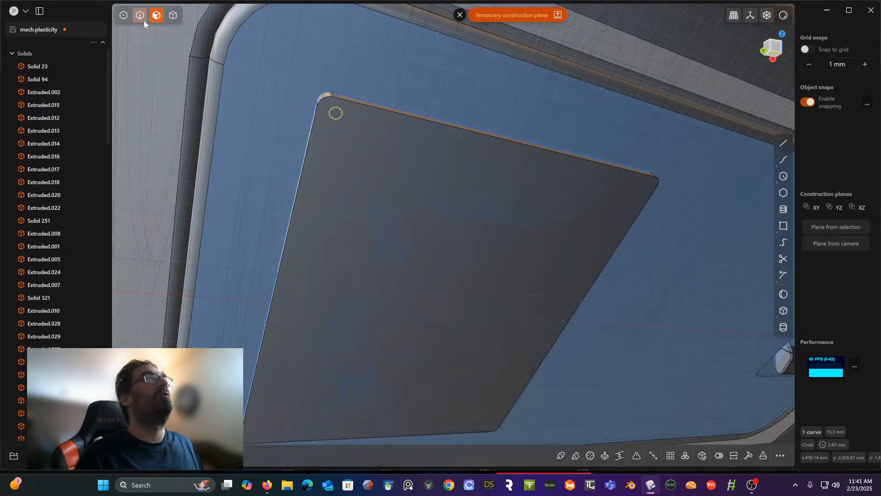
click(140, 16)
mouse_move(378, 134)
middle_down()
mouse_move(358, 113)
mouse_move(401, 133)
mouse_move(390, 126)
middle_up()
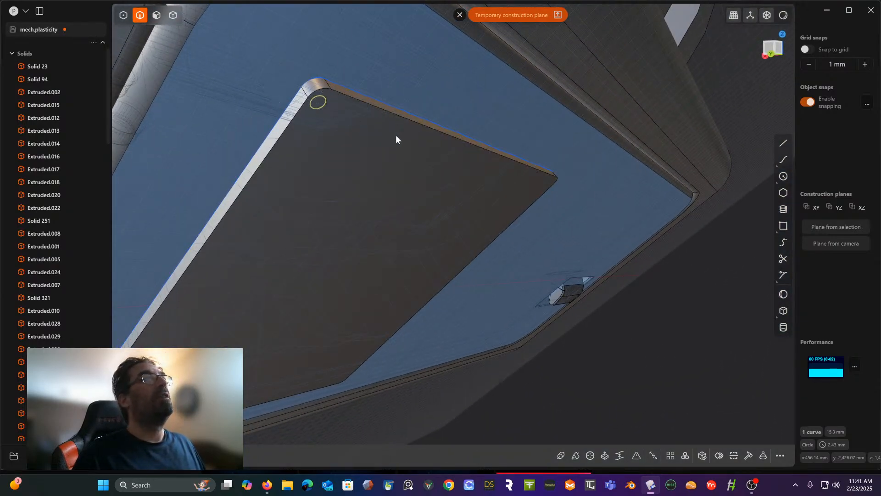
key(g)
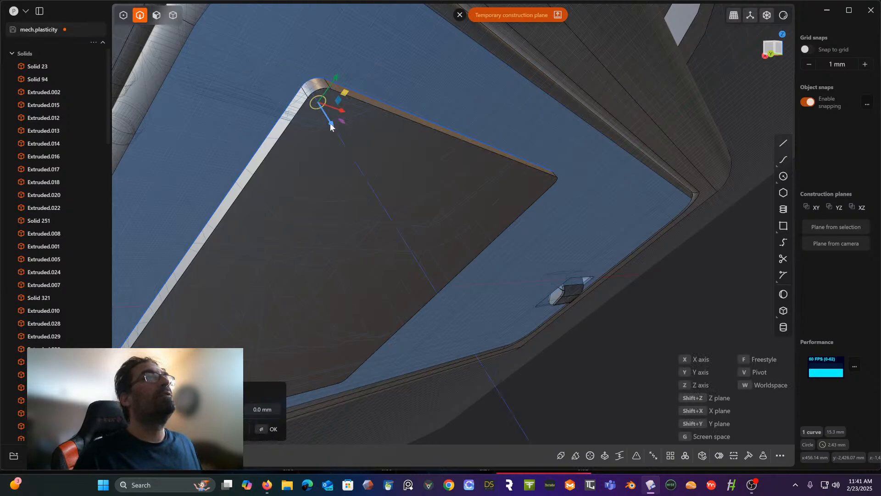
drag(329, 123, 329, 144)
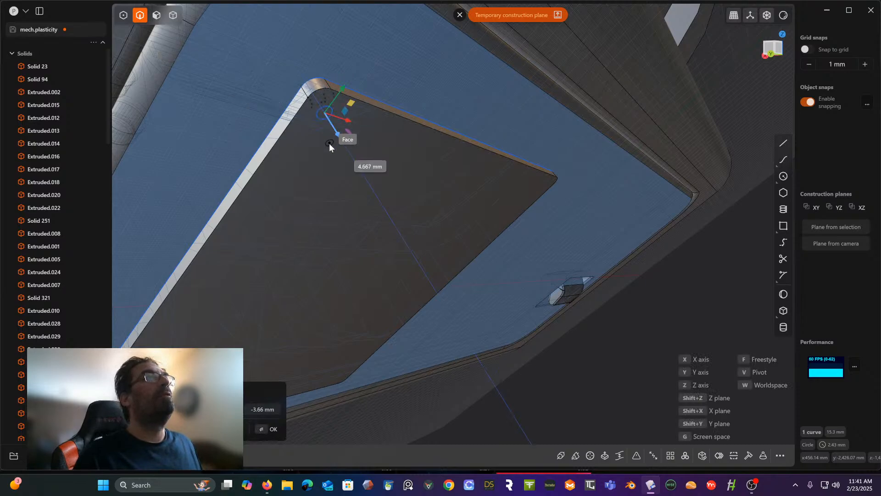
click(291, 158)
- Extrude the small circle's region about 1.4 mm into a short cylinder as a screw head on the plate
middle_drag(297, 144, 319, 164)
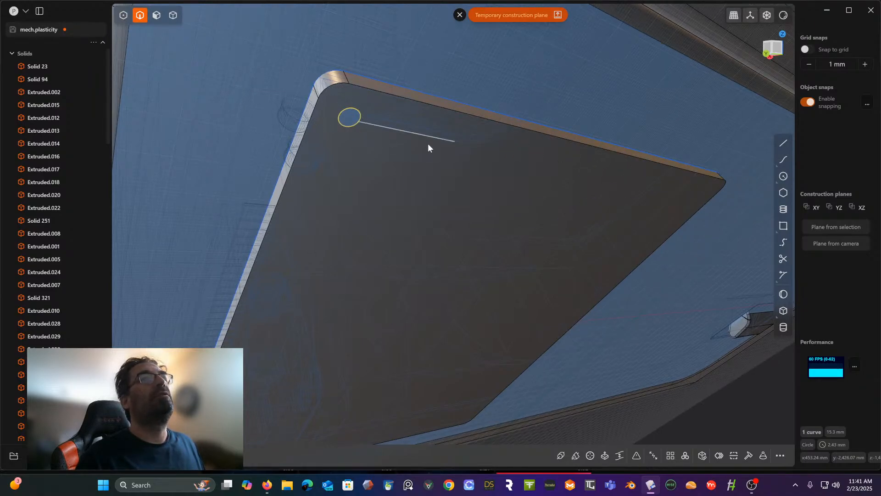
click(157, 15)
click(360, 124)
key(e)
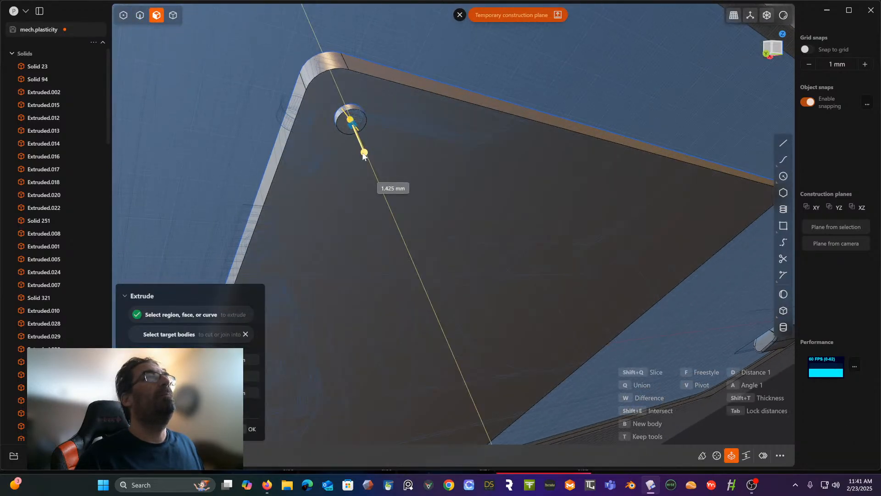
scroll(346, 149, up, 3)
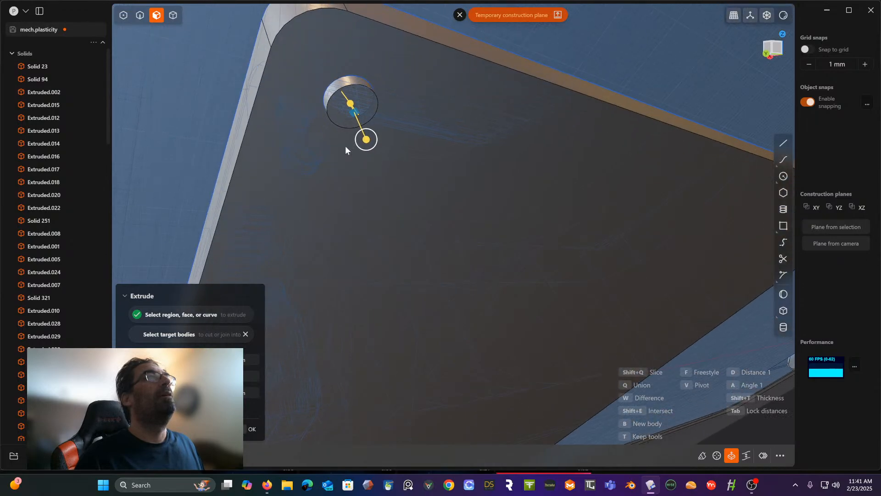
click(283, 147)
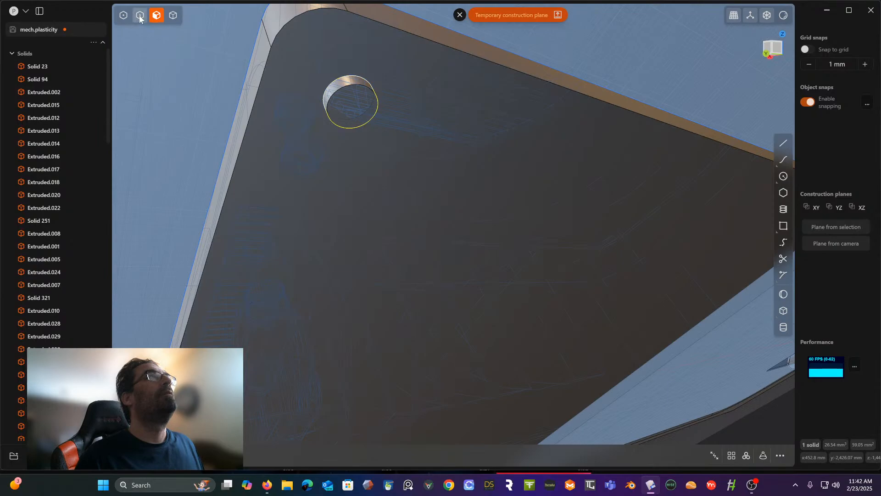
- Chamfer the outer circular edge of the small screw-head cylinder slightly
click(140, 16)
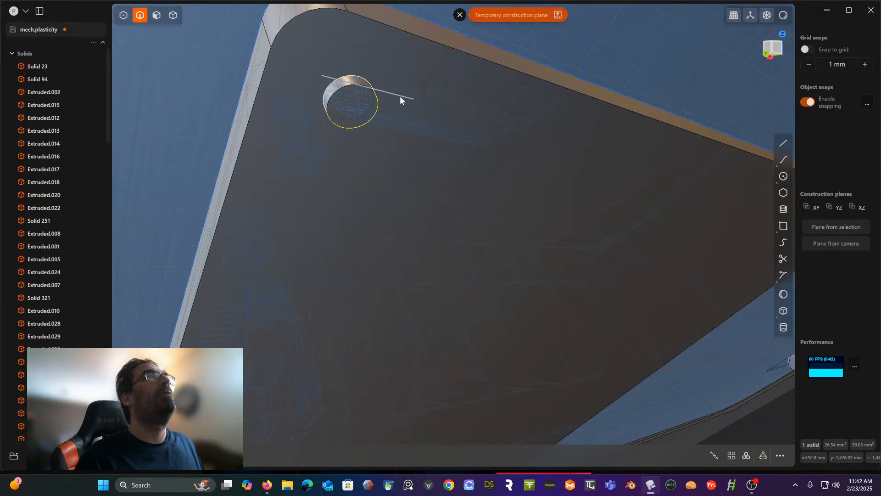
click(326, 107)
key(f)
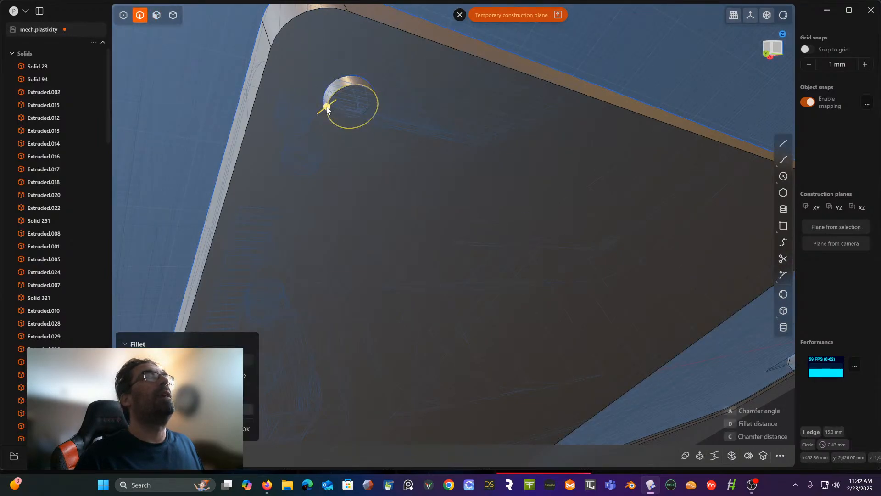
drag(326, 107, 331, 108)
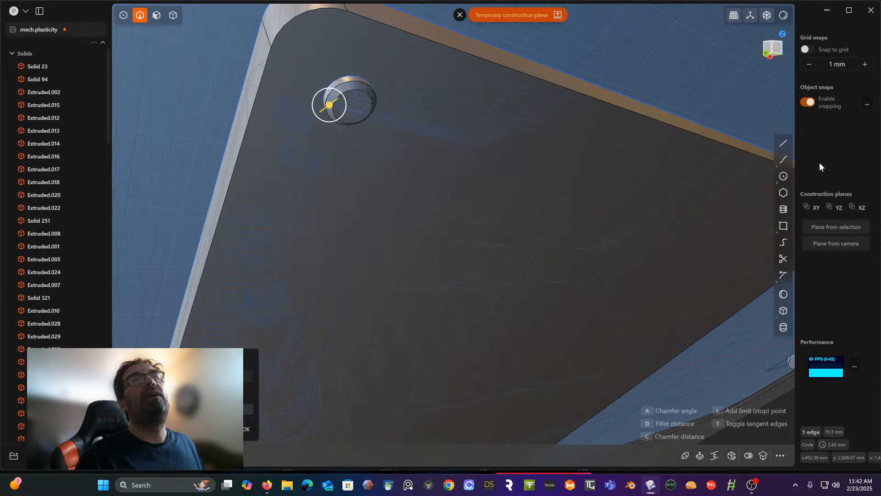
- Draw a concentric circle of about 0.73 mm radius on the screw head's outer face
click(783, 176)
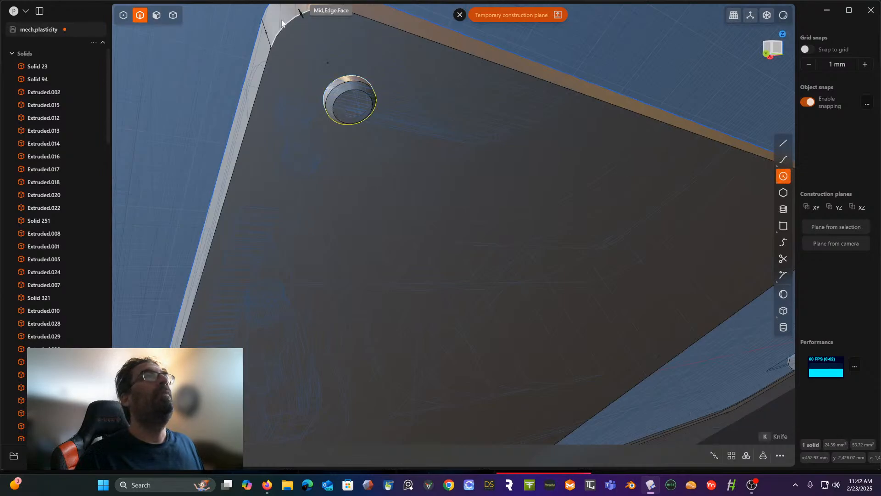
click(353, 108)
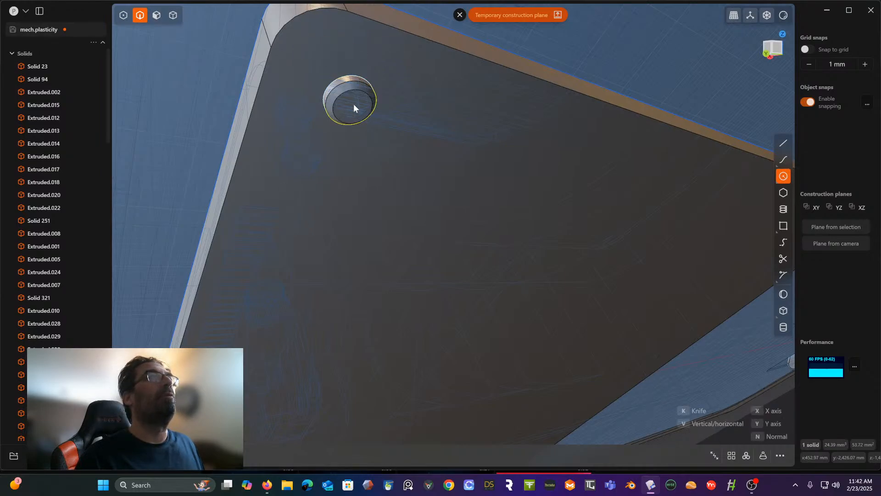
scroll(357, 111, up, 3)
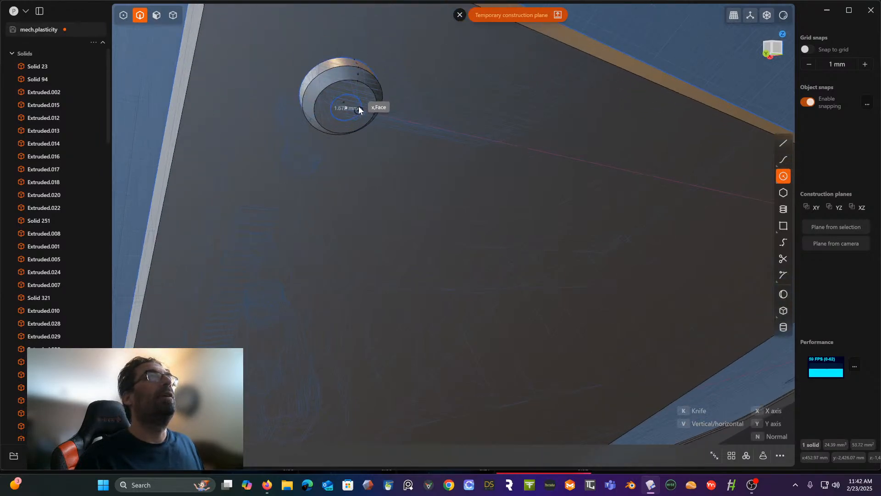
click(357, 106)
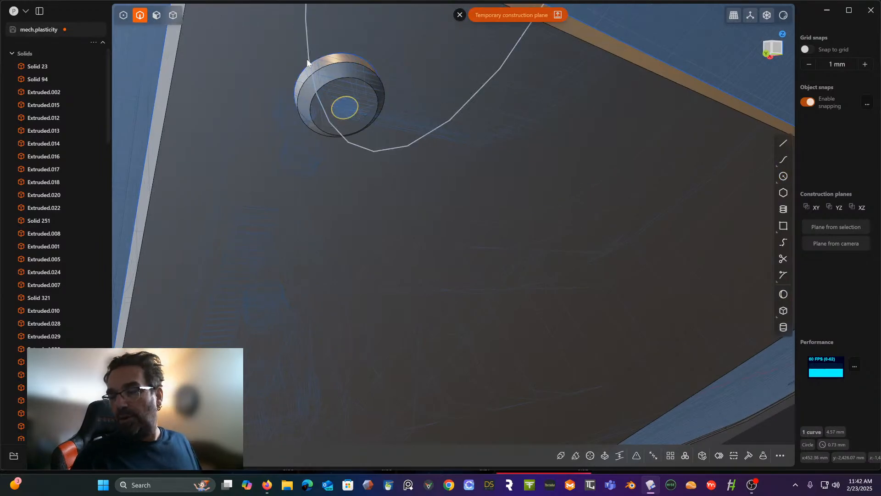
- Extrude the inner circle's region into the screw head to cut a shallow round hole at its centre
middle_drag(304, 65, 318, 60)
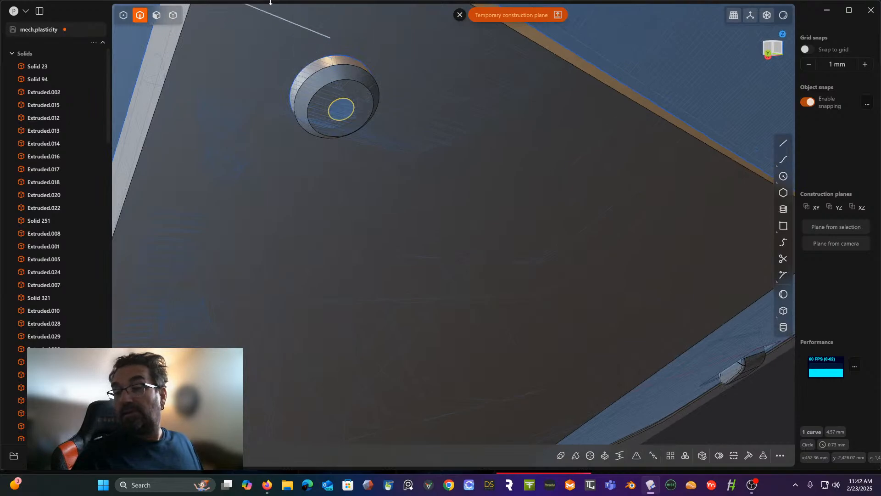
click(155, 18)
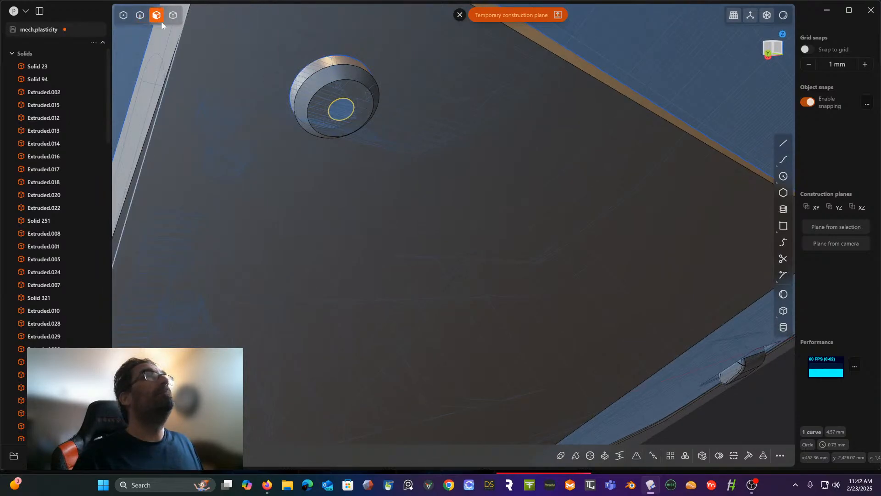
click(338, 111)
key(e)
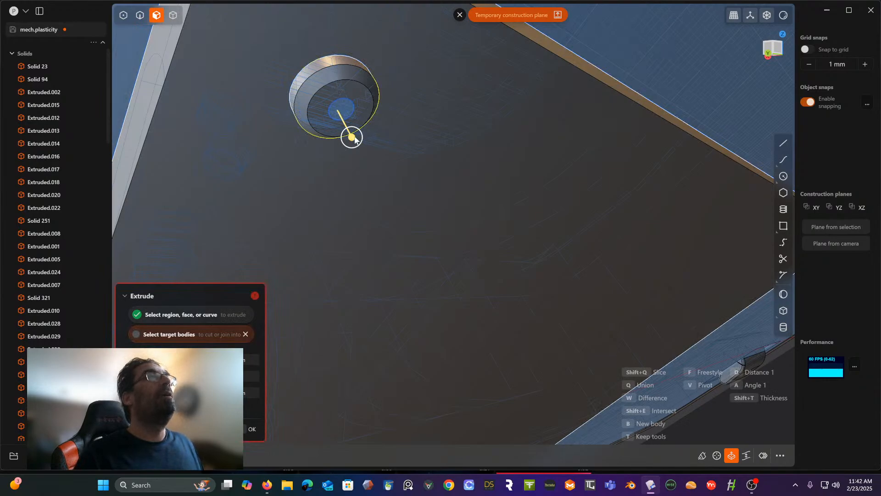
drag(351, 137, 347, 129)
right_click(337, 92)
middle_drag(350, 116, 343, 84)
- Select all five leftover construction curves in the outliner's Curves group and delete them
scroll(59, 206, down, 15)
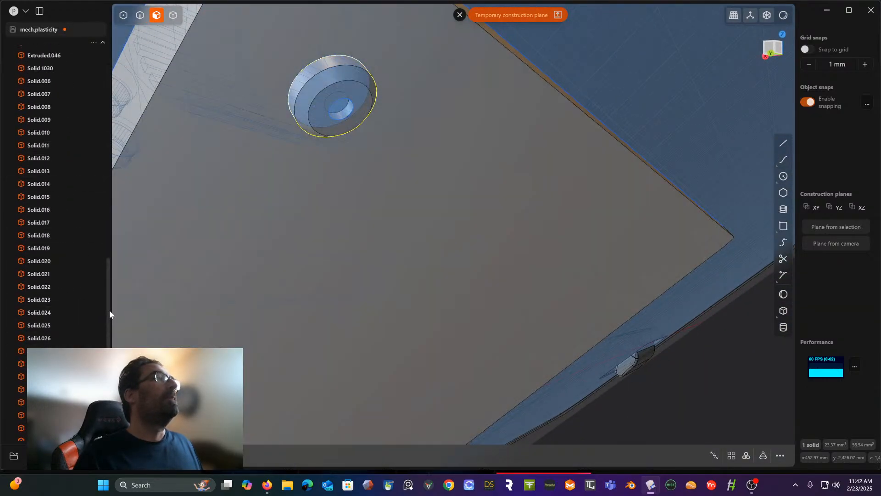
scroll(110, 311, down, 5)
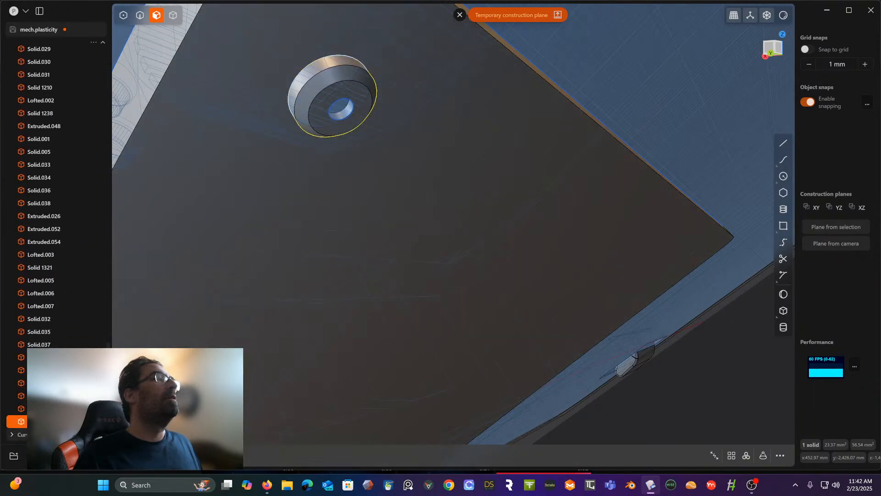
click(12, 434)
scroll(46, 383, down, 1)
scroll(46, 383, down, 1)
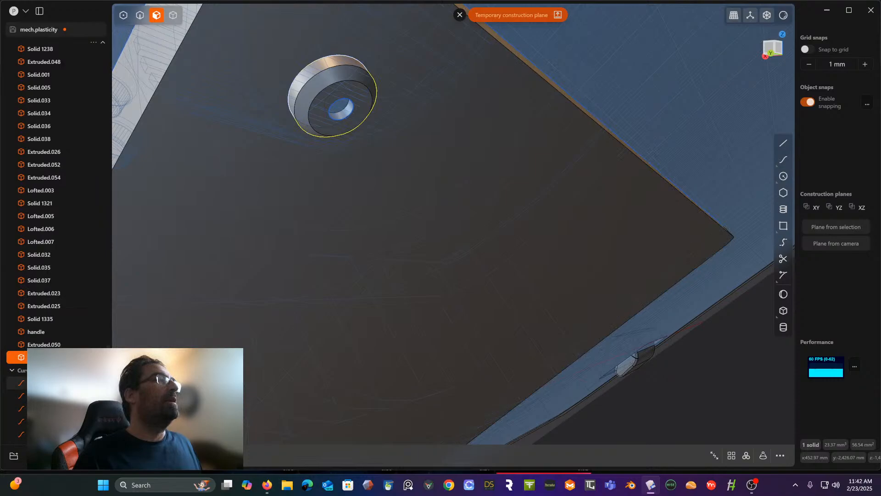
click(46, 382)
shift+click(46, 434)
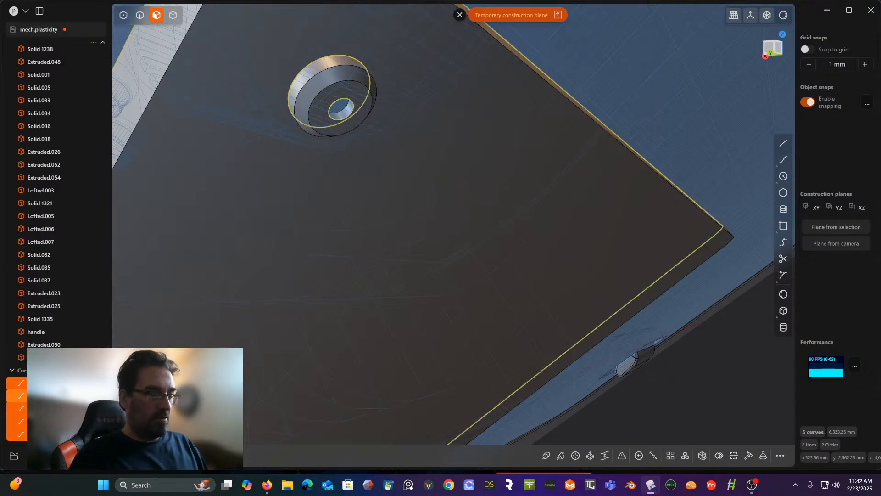
key(Delete)
- Reset the construction plane to default and turn off X-Ray mode
scroll(274, 317, down, 1)
scroll(273, 322, down, 2)
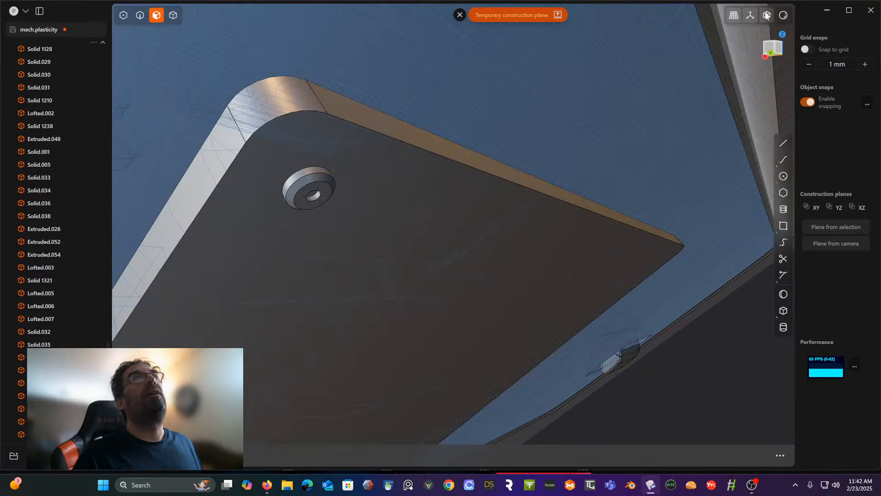
click(766, 16)
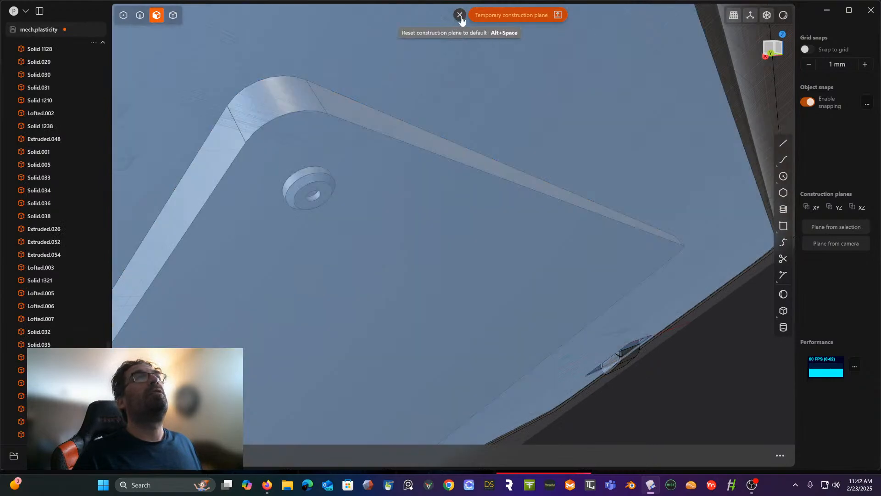
click(460, 15)
mouse_move(381, 98)
middle_down()
mouse_move(307, 110)
mouse_move(380, 103)
middle_up()
click(766, 16)
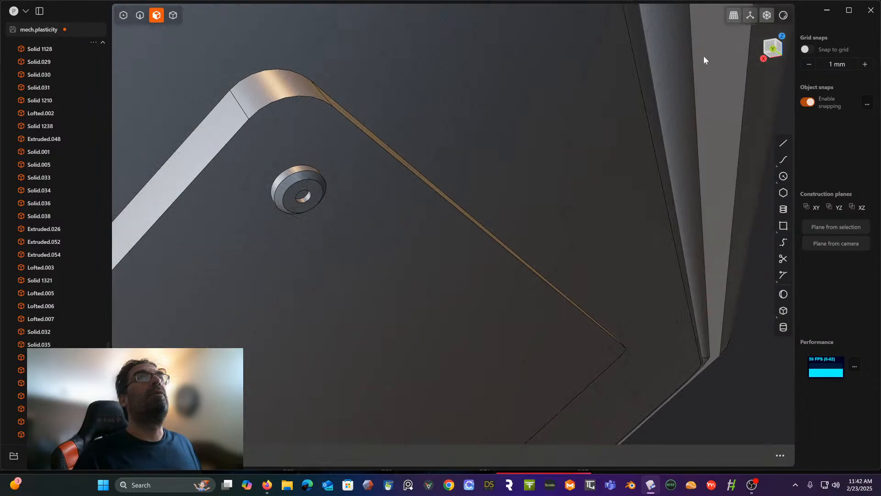
scroll(594, 208, down, 4)
middle_drag(570, 215, 593, 164)
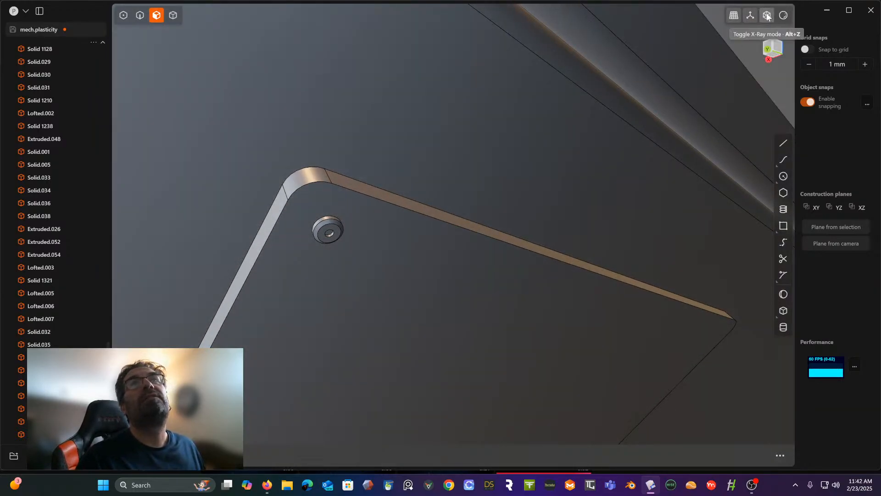
click(766, 16)
- Fillet the perimeter edge loop of the thin plate's outer face on the inset panel with a small radius
middle_drag(386, 225, 380, 201)
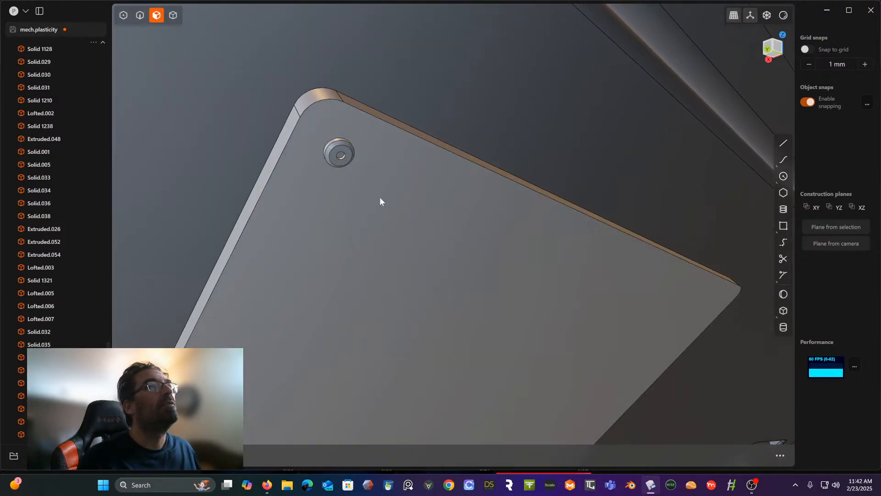
scroll(414, 125, down, 10)
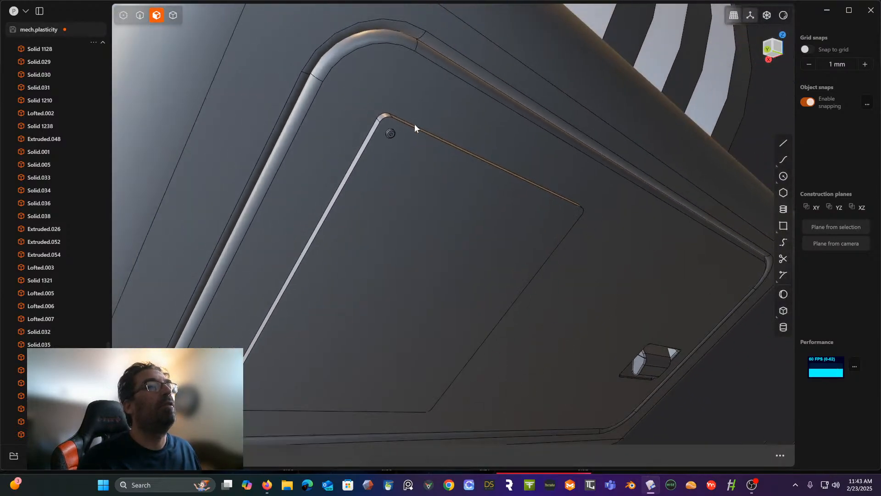
scroll(414, 123, up, 8)
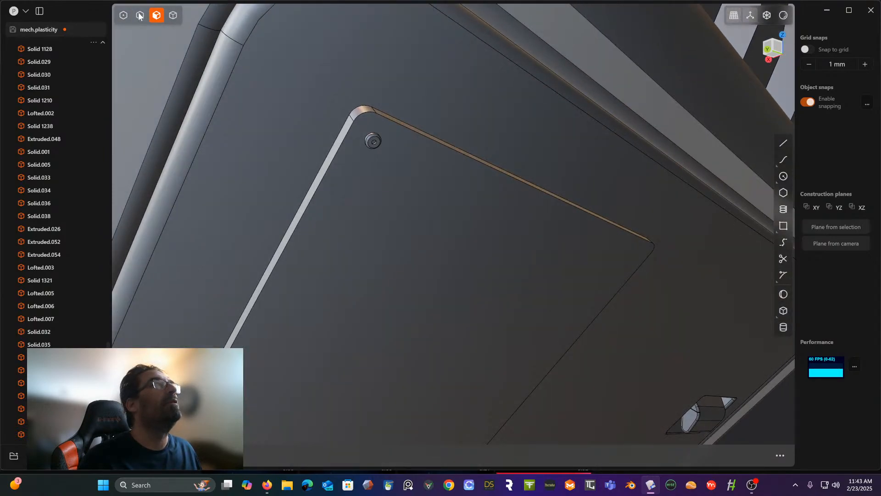
click(140, 15)
scroll(367, 94, up, 3)
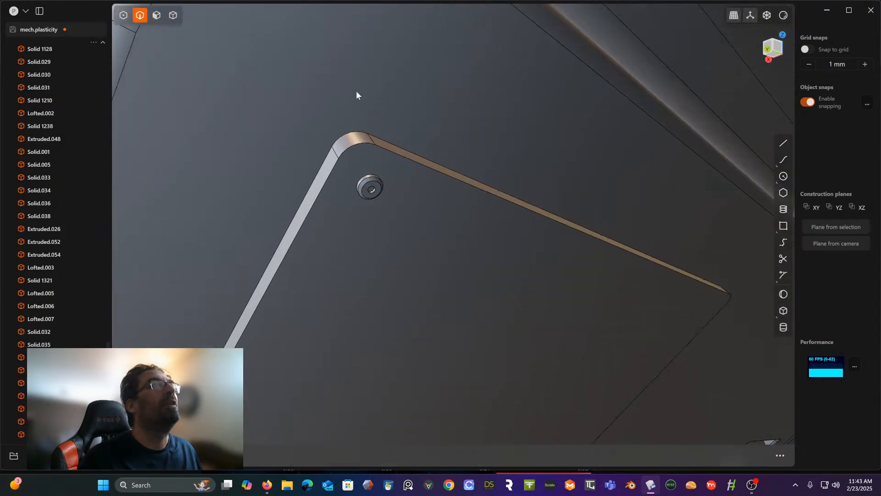
click(356, 147)
key(f)
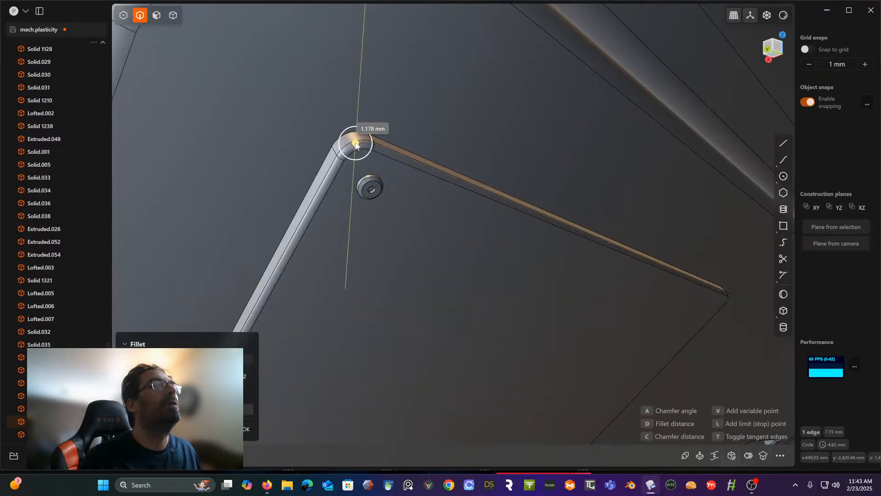
click(355, 143)
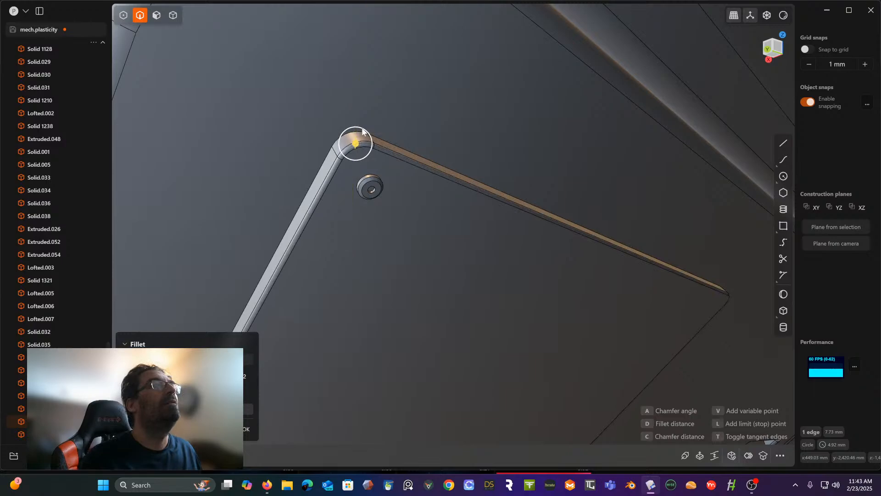
right_click(390, 63)
- Set a temporary construction plane on the thin plate's outer face and view it straight on
scroll(390, 64, down, 6)
middle_drag(358, 87, 396, 103)
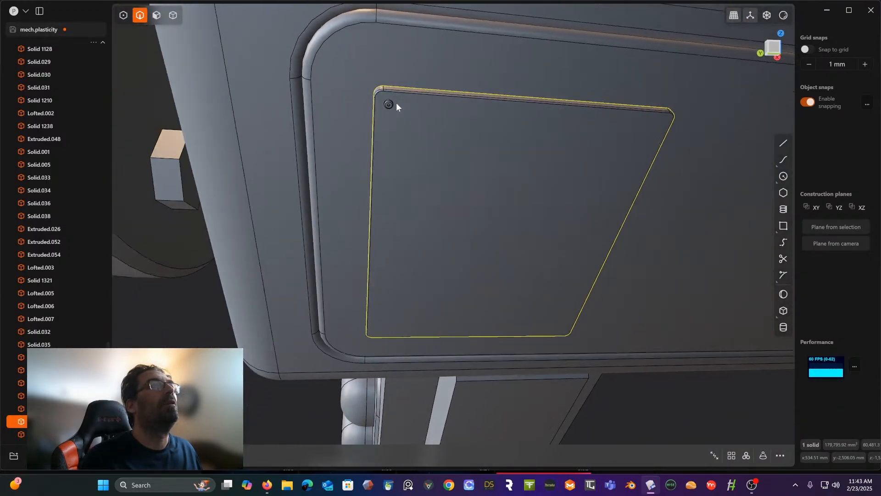
click(777, 56)
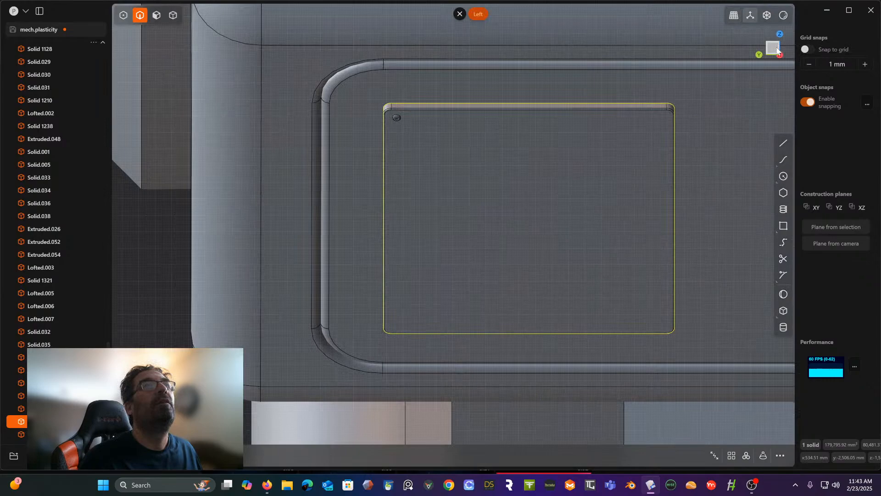
click(157, 16)
click(515, 209)
key(space)
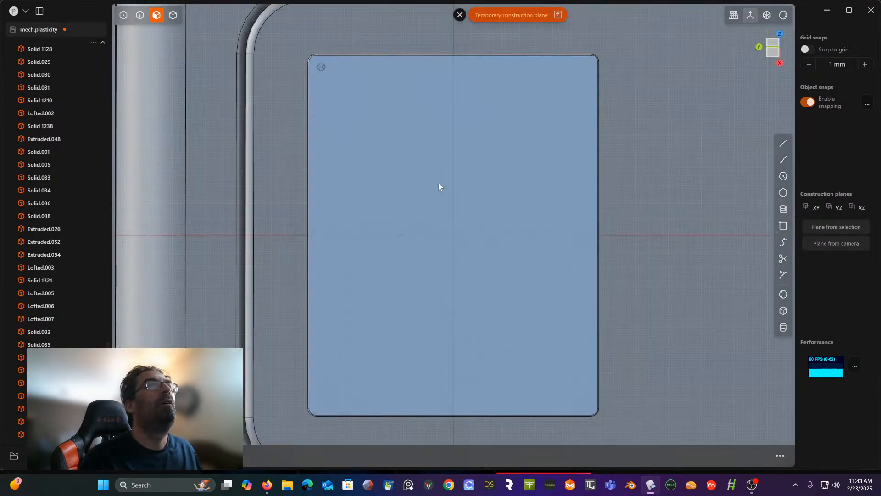
- Mirror the corner screw head across the plate's vertical centreline to place a second one at the opposite upper corner
scroll(419, 179, up, 2)
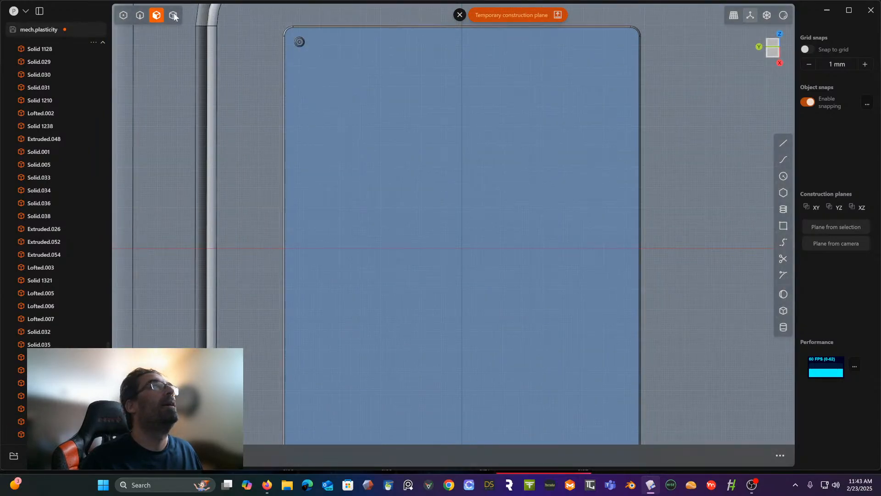
click(174, 16)
click(349, 78)
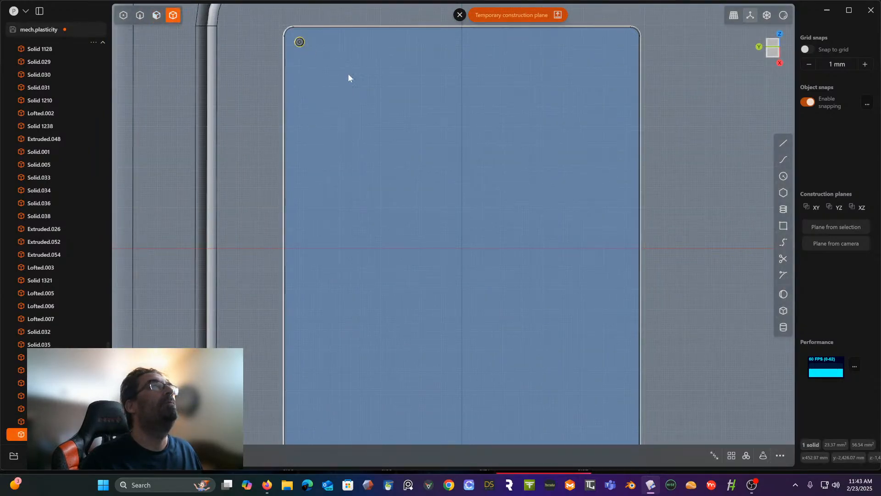
scroll(351, 92, down, 4)
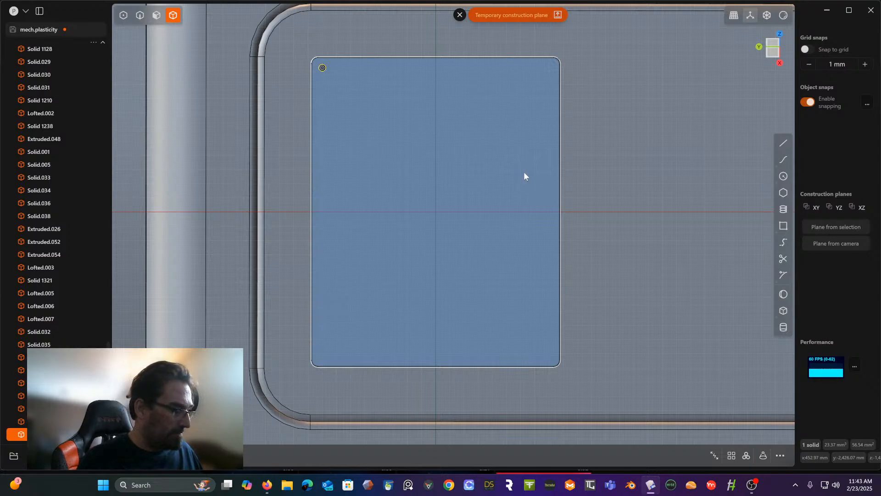
key(alt+x)
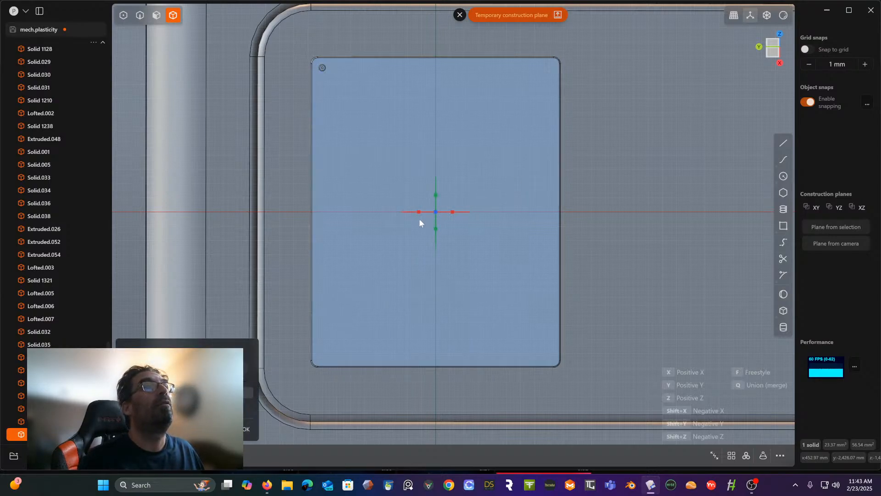
click(417, 211)
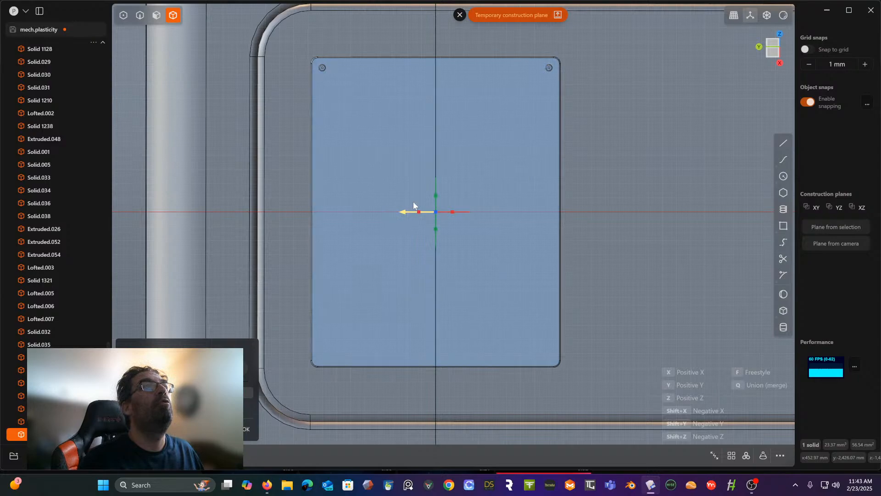
right_click(345, 79)
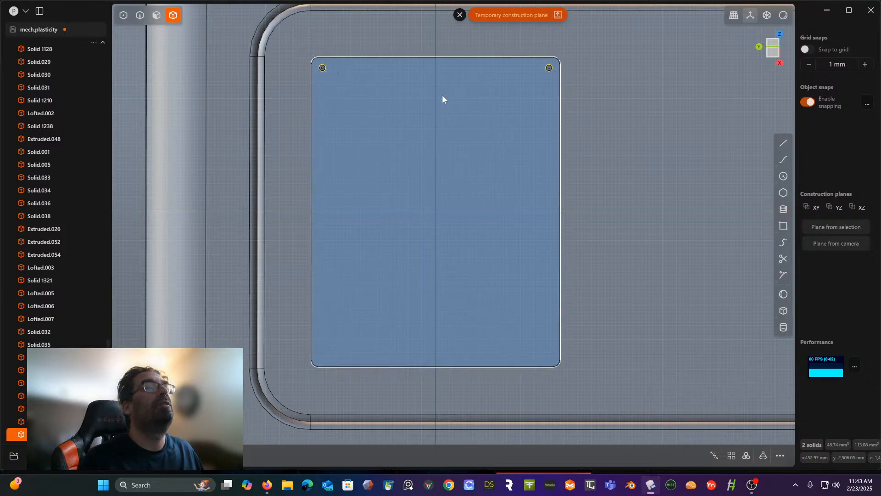
- Mirror both upper screw heads across the plate's horizontal centreline to fill the two lower corners
key(alt+x)
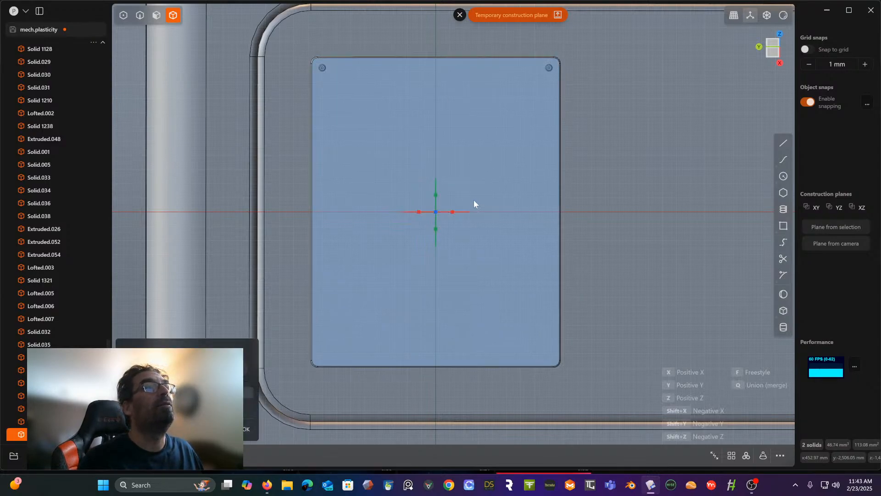
click(435, 196)
right_click(436, 195)
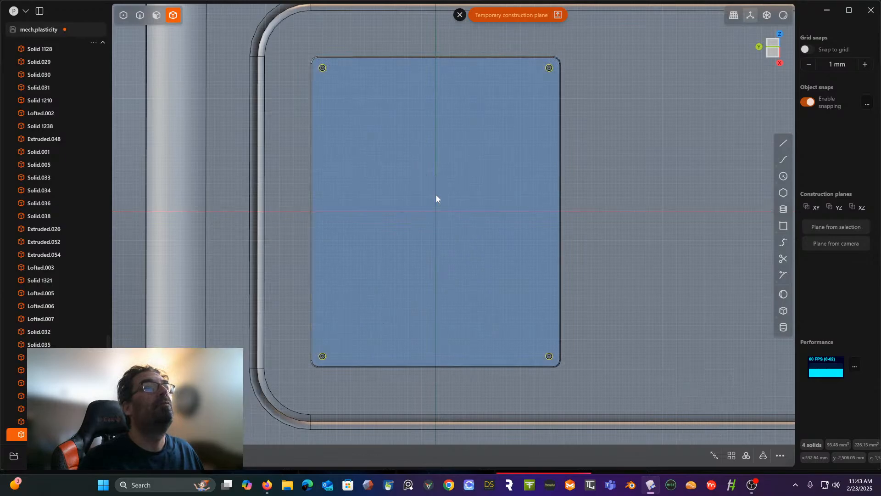
- Examine the plate with its corner screws and the housing from several angles in the context of the whole leg
middle_drag(435, 196, 447, 125)
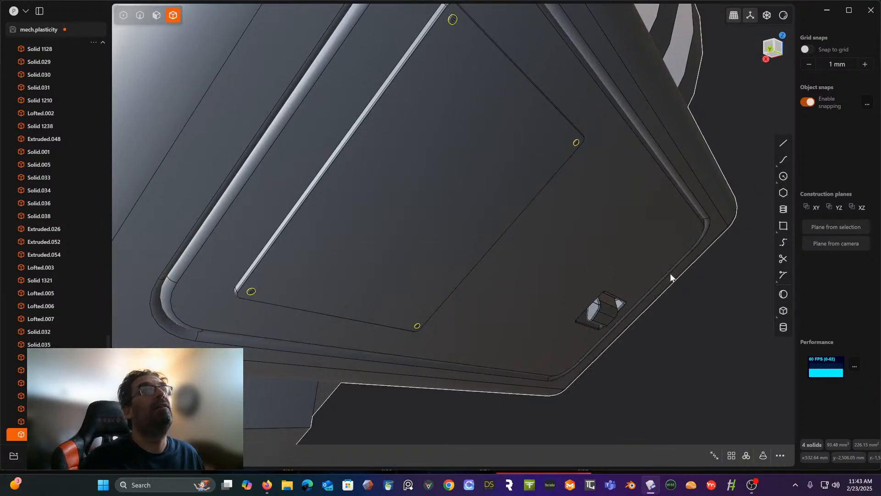
scroll(731, 119, down, 2)
scroll(731, 118, down, 5)
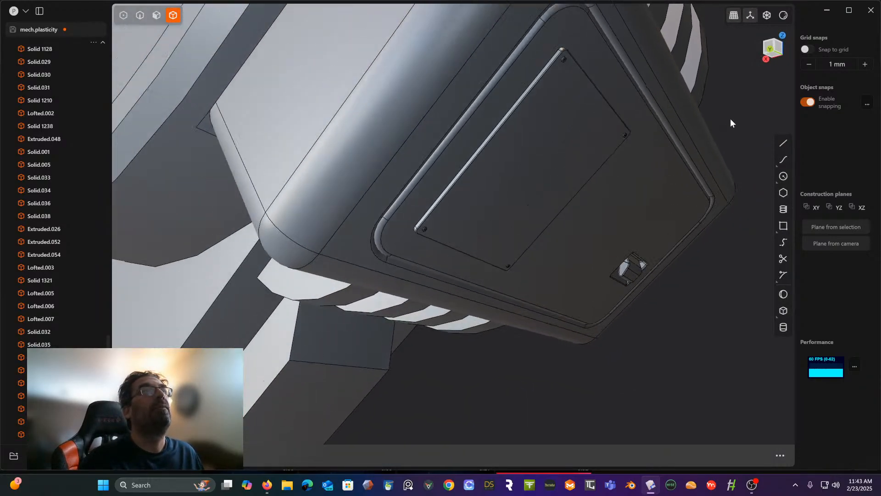
middle_drag(730, 118, 473, 134)
scroll(645, 147, down, 2)
scroll(644, 147, down, 2)
scroll(644, 147, down, 3)
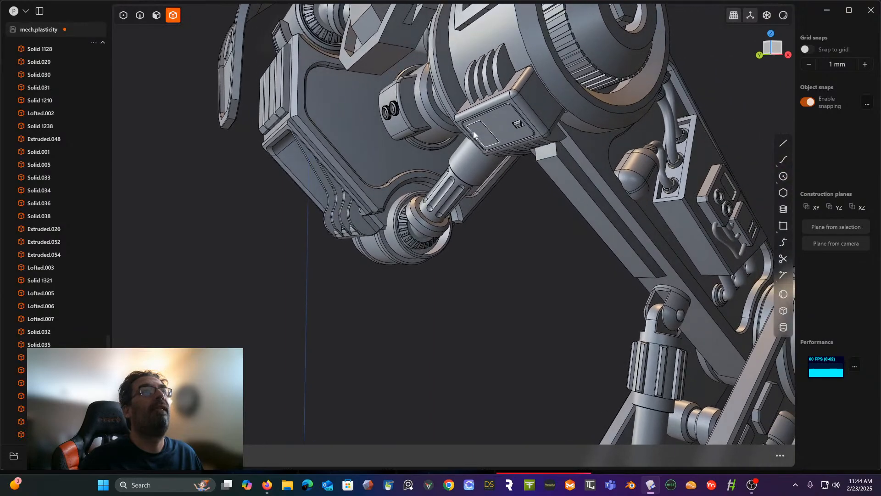
scroll(508, 197, down, 4)
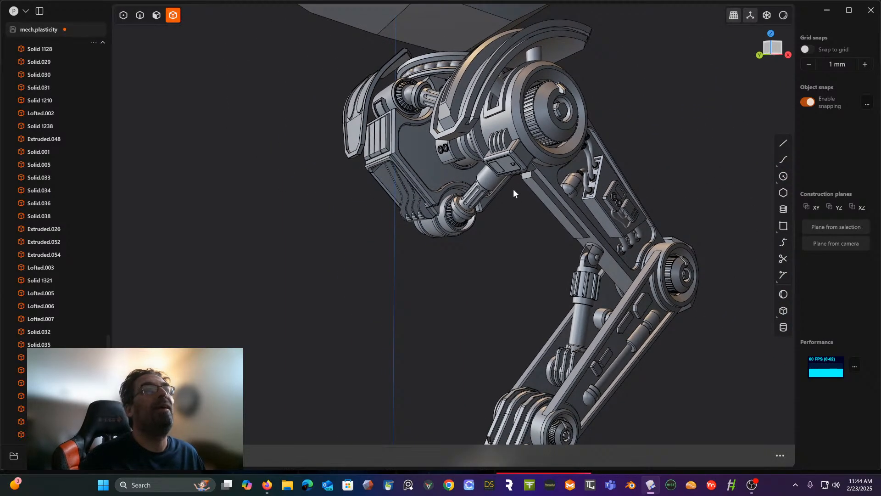
scroll(509, 202, up, 4)
scroll(504, 200, up, 5)
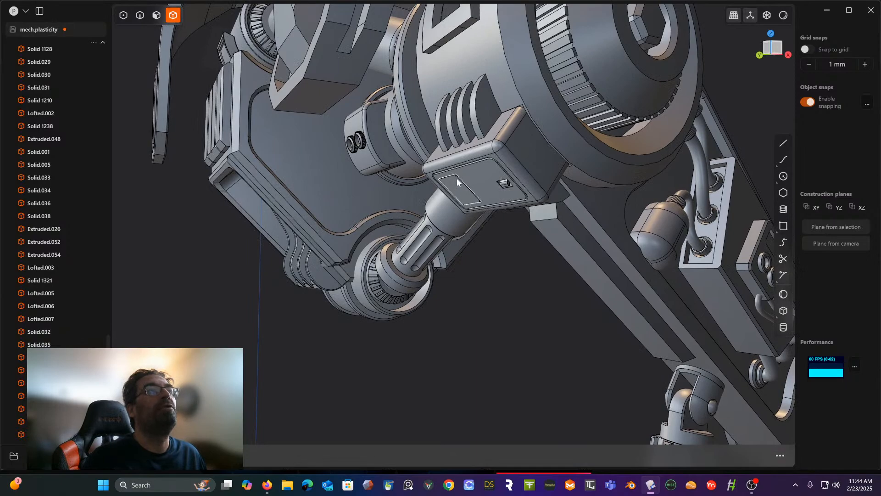
scroll(486, 137, up, 2)
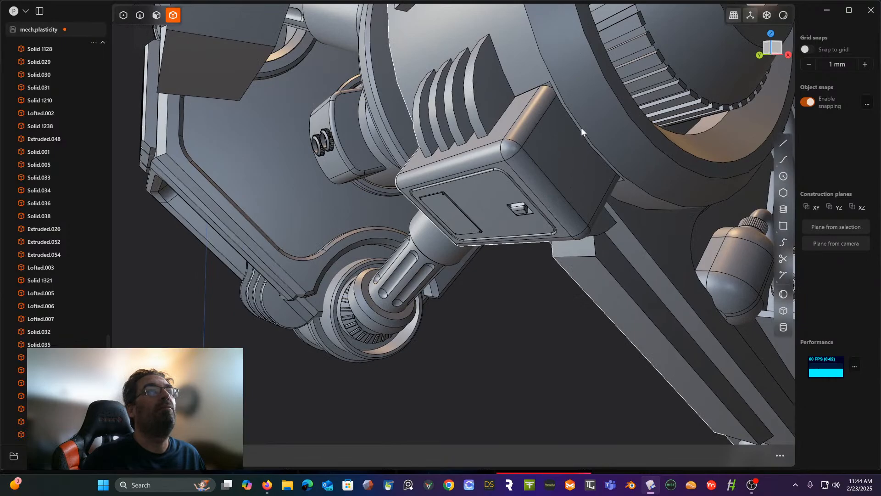
middle_drag(572, 185, 449, 189)
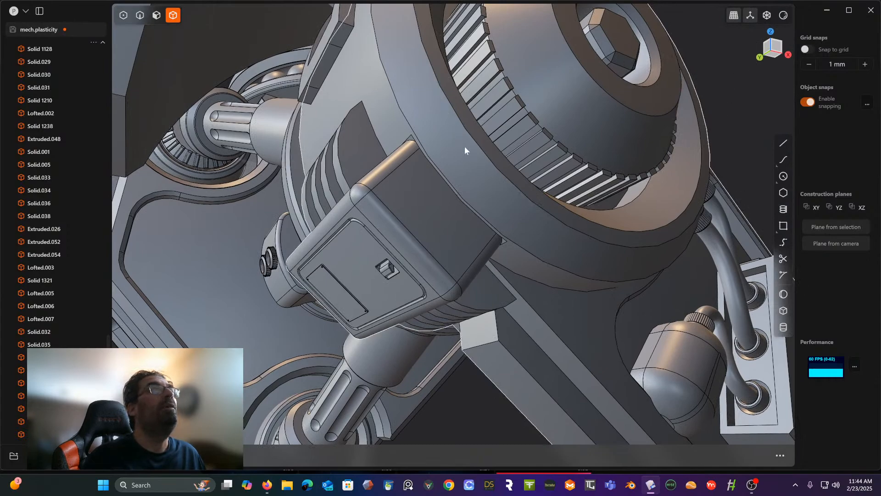
- Set a temporary construction plane on the housing's flat side face beside the large round joint and view it straight on
click(156, 17)
click(422, 204)
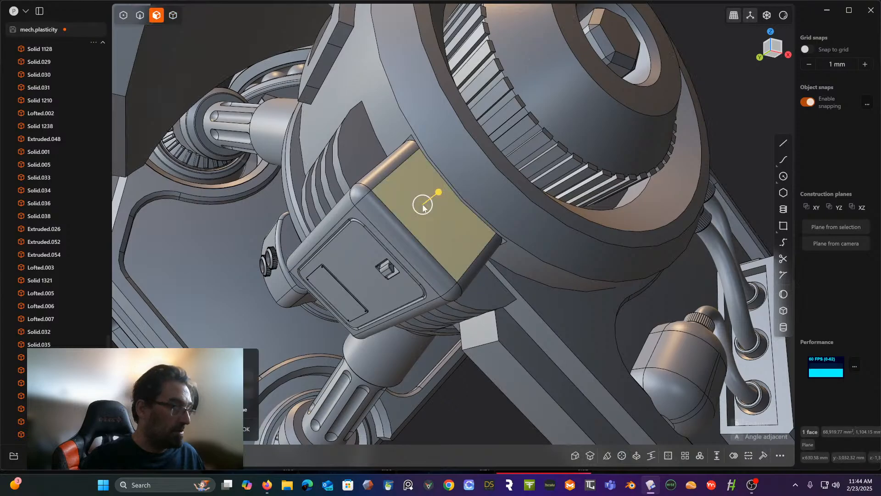
key(/)
scroll(468, 240, up, 5)
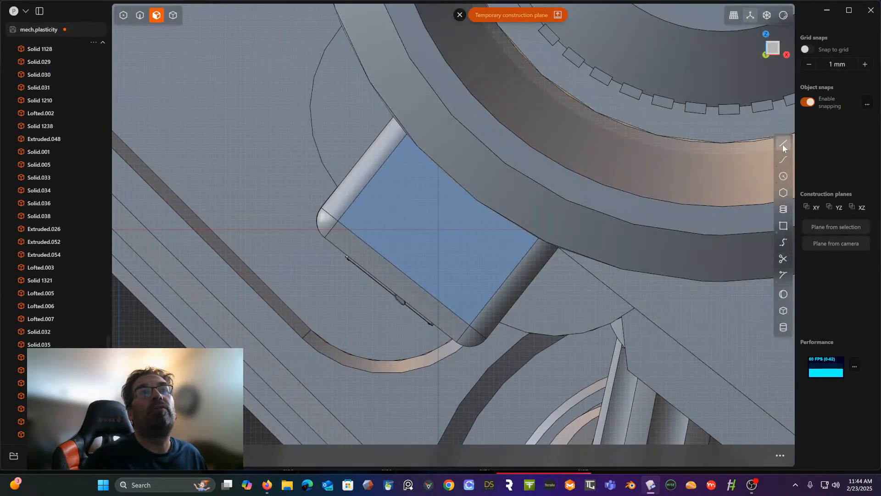
- Draw a roughly square corner rectangle with a perimeter of about 510 mm, overlapping the housing's side face
click(783, 144)
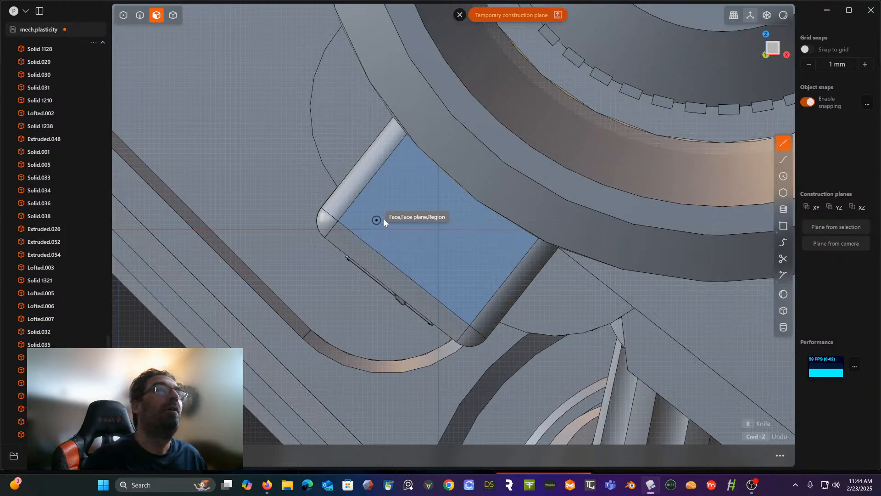
click(783, 225)
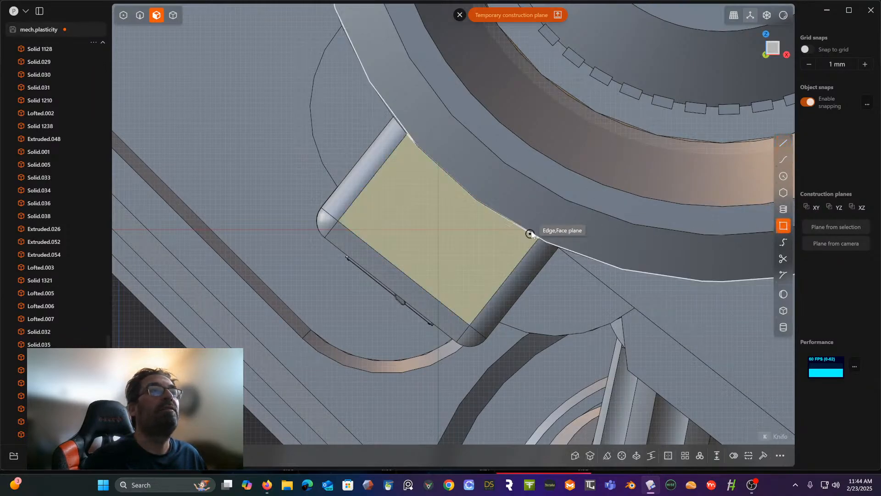
click(370, 222)
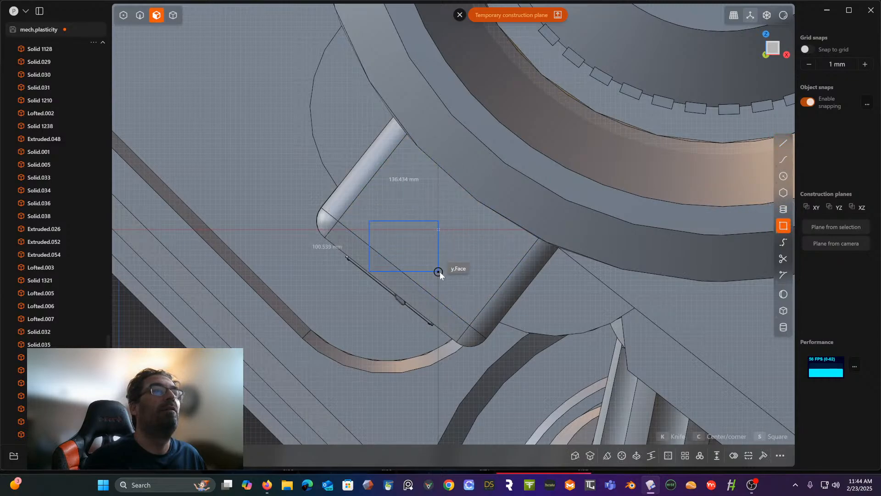
click(433, 285)
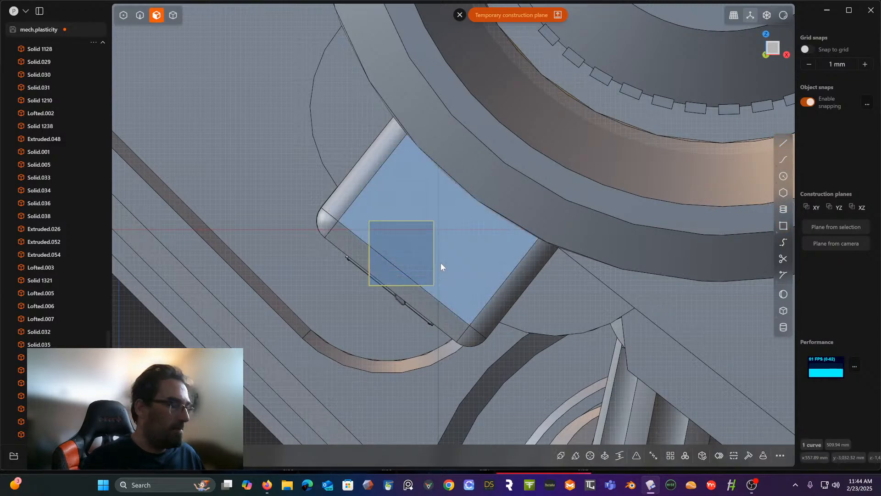
- Rotate the square to match the slant of the housing's side face and move it about 76 mm up onto that face
key(r)
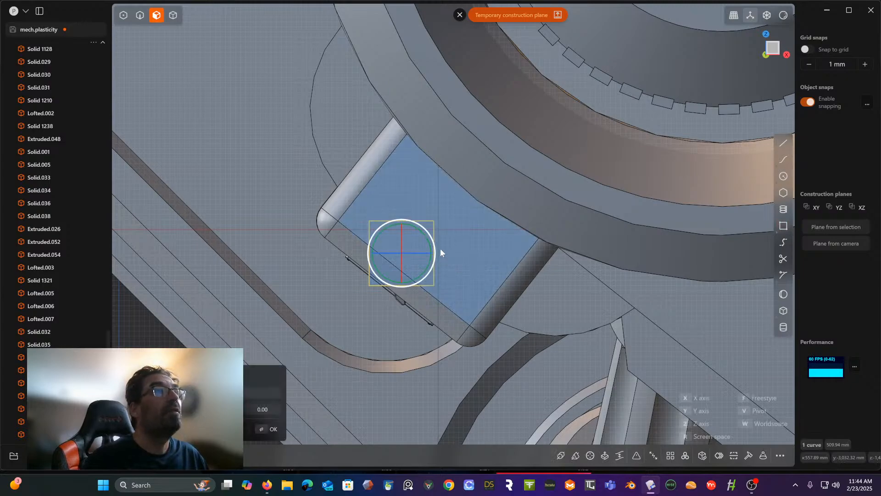
drag(426, 238, 400, 212)
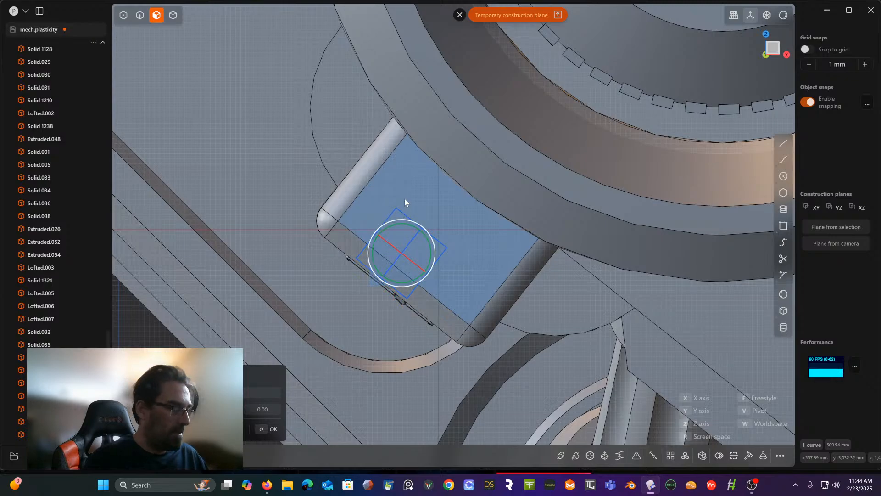
key(Return)
key(g)
drag(404, 250, 409, 214)
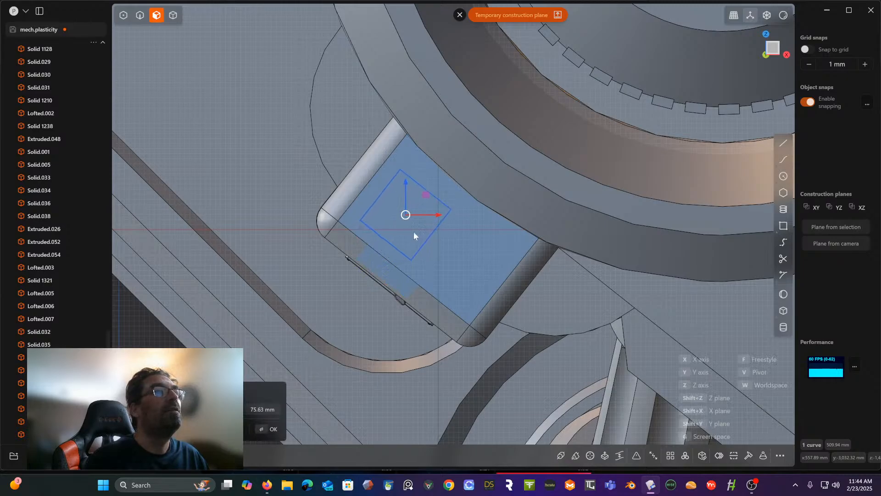
key(Return)
middle_drag(447, 249, 503, 230)
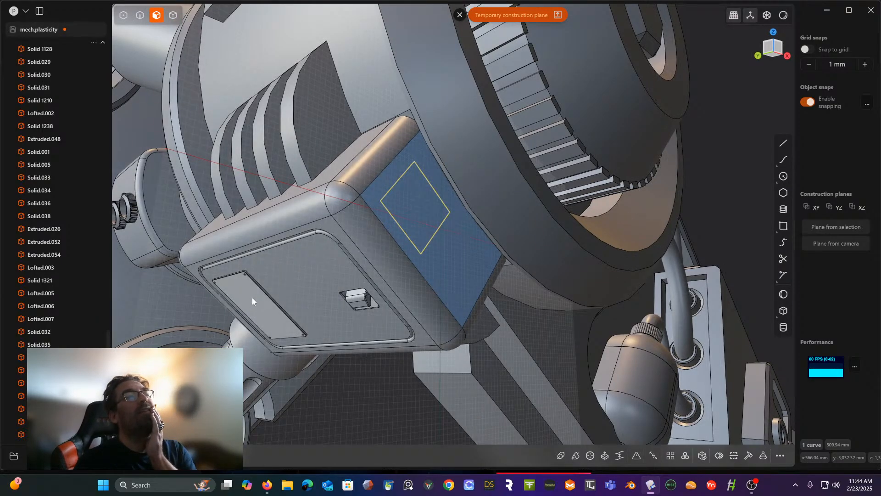
middle_drag(361, 257, 327, 266)
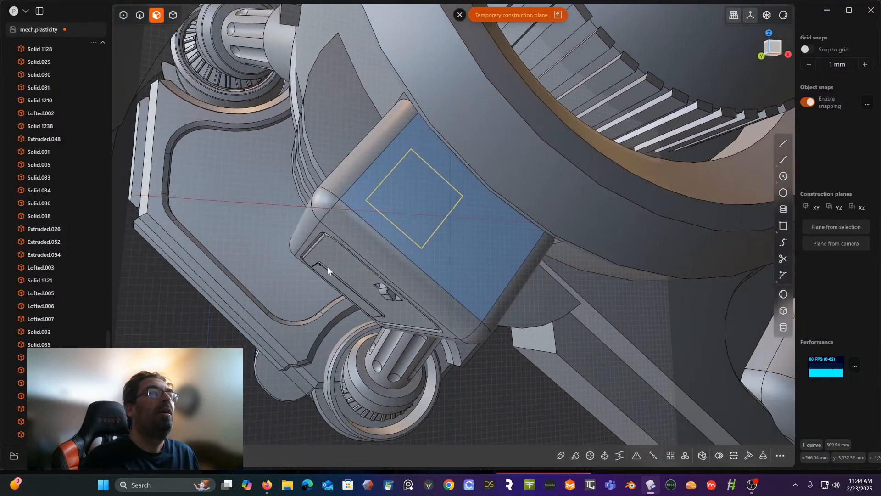
click(396, 200)
key(e)
scroll(396, 204, up, 3)
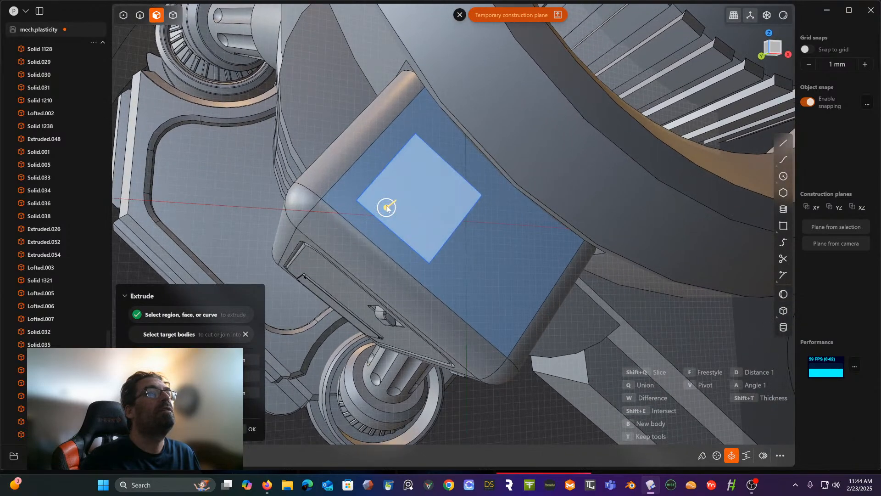
scroll(398, 211, up, 3)
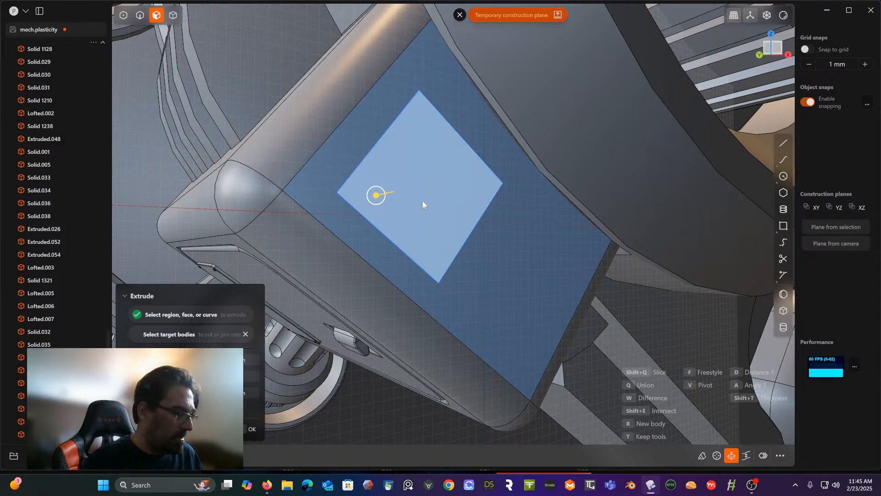
key(Escape)
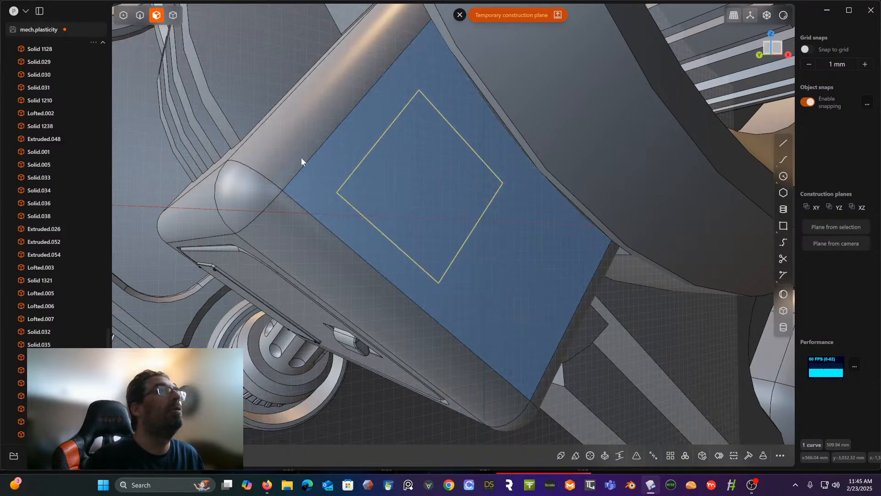
click(173, 15)
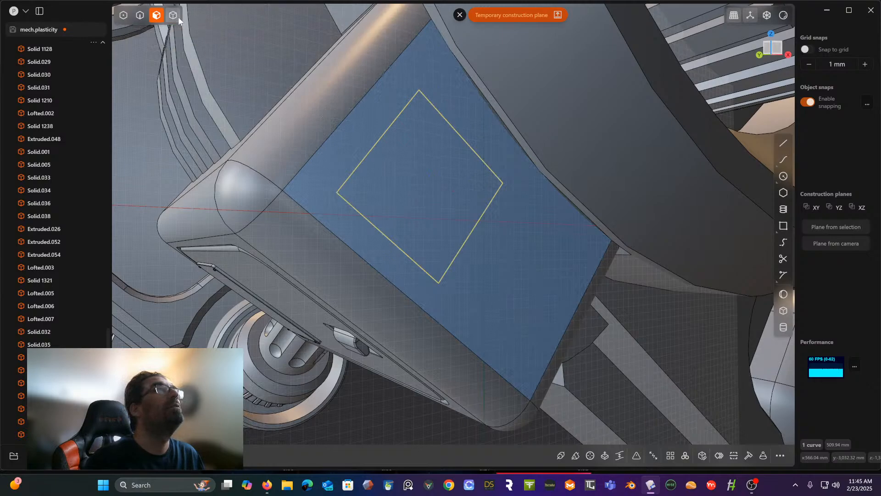
click(317, 112)
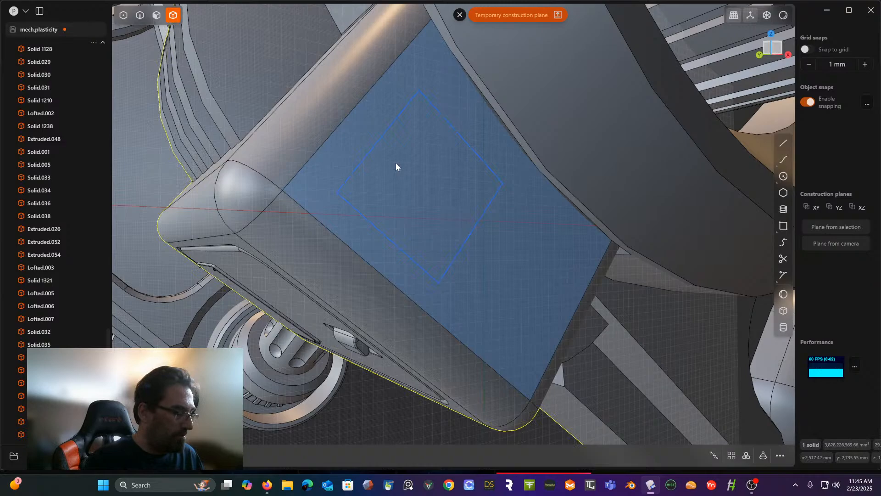
key(q)
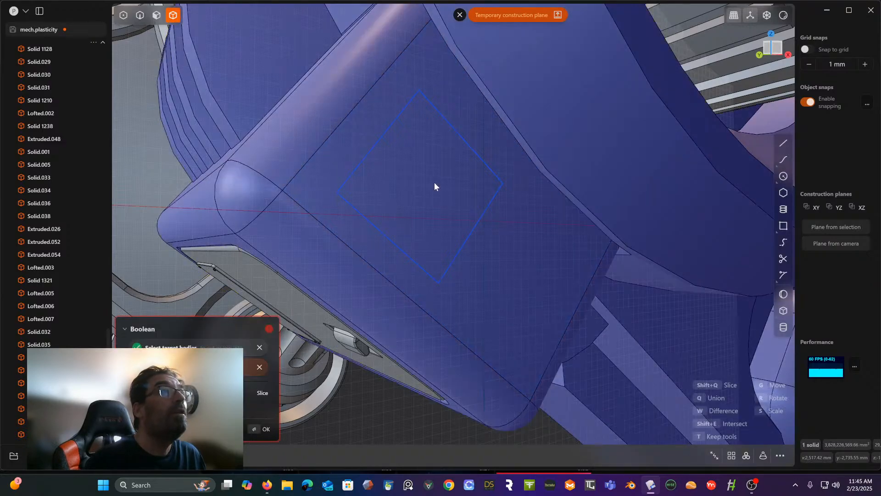
middle_drag(405, 241, 429, 233)
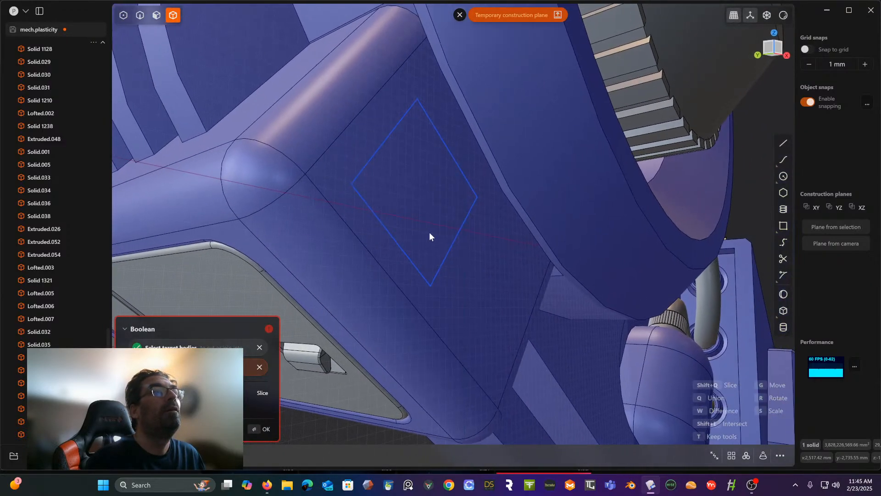
scroll(402, 254, up, 3)
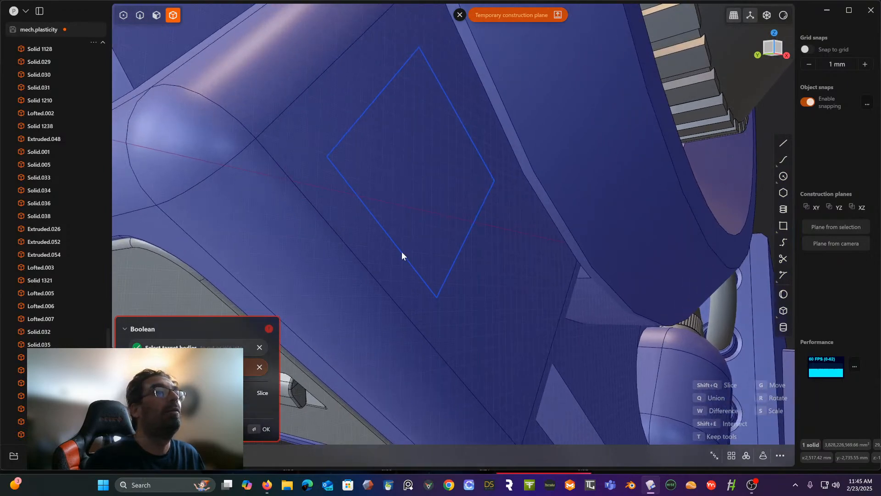
scroll(400, 250, down, 5)
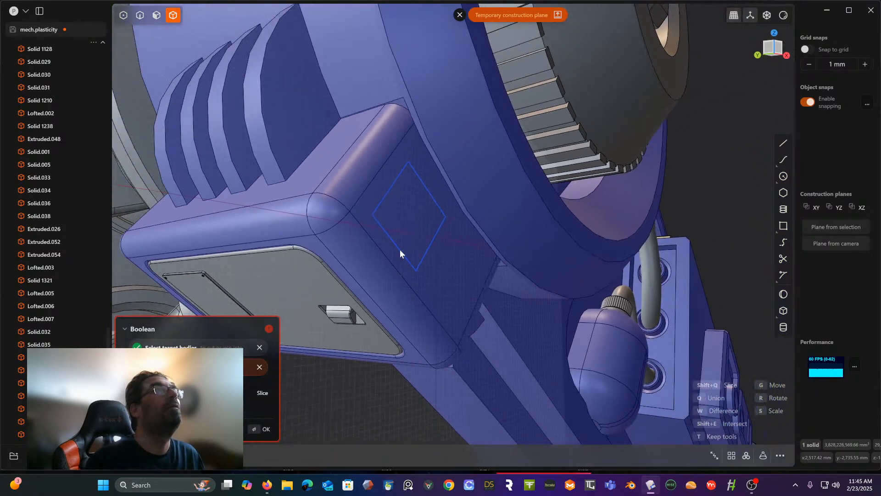
key(Escape)
- Duplicate the square curve and move the copy about 16 mm outward from the housing's side face
key(2)
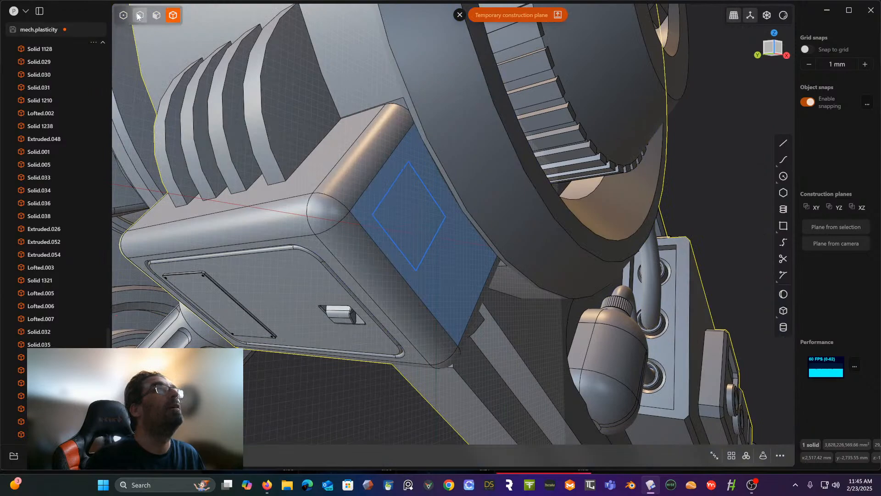
click(386, 234)
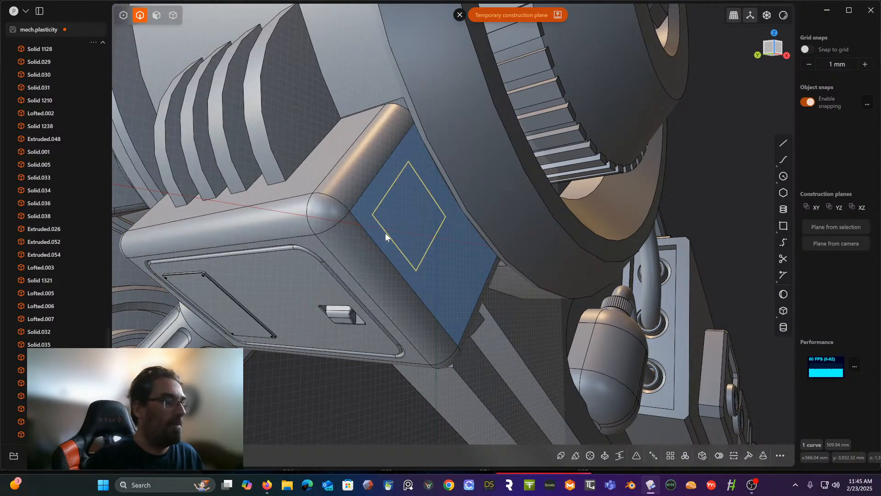
key(g)
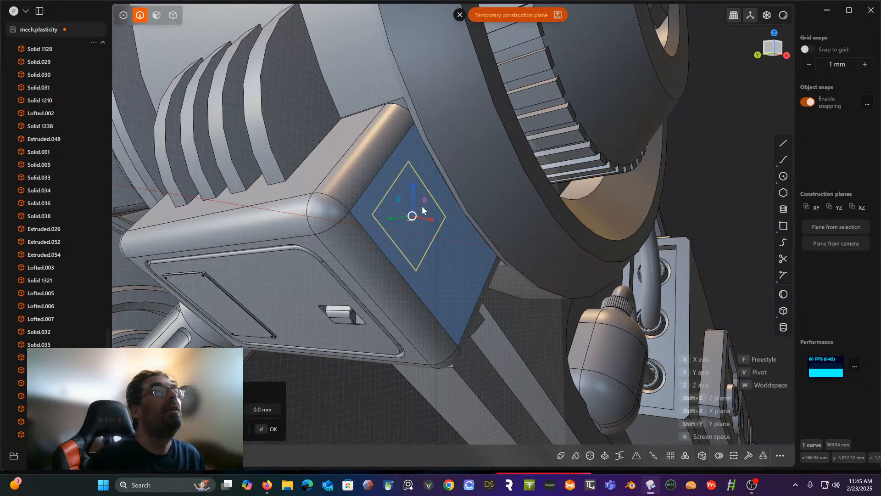
middle_drag(418, 210, 411, 236)
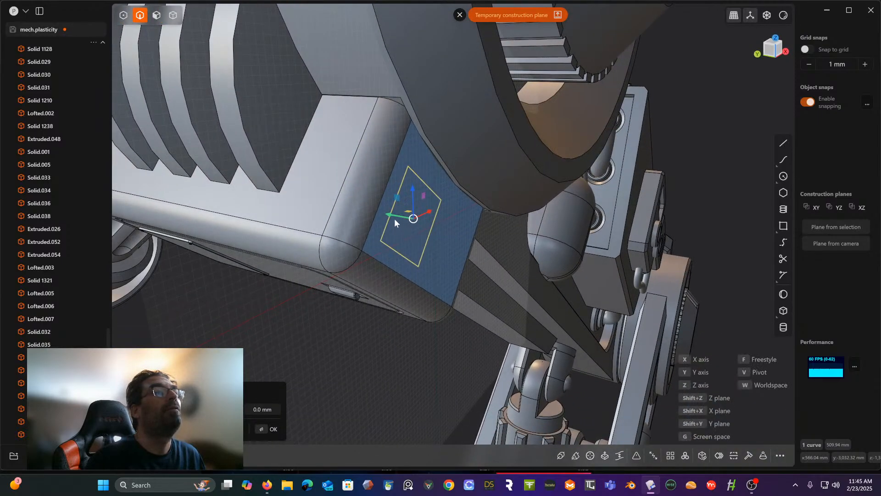
drag(394, 219, 398, 218)
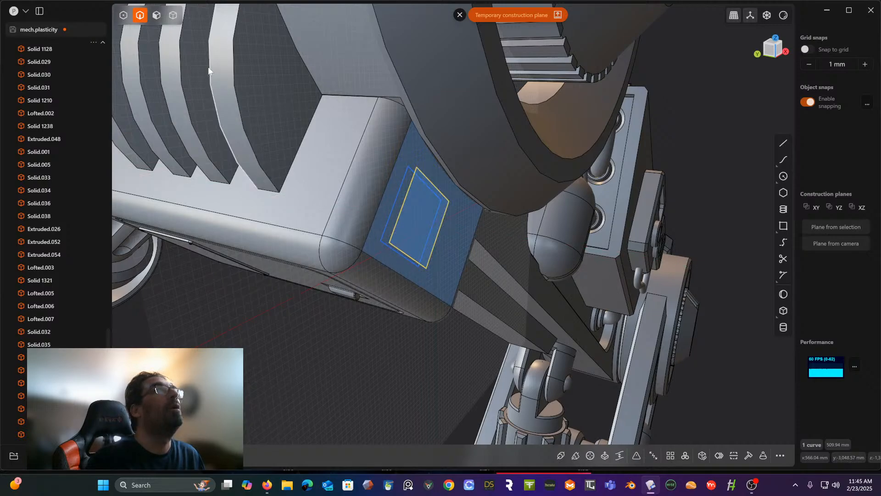
- Select the housing body and try a Boolean with the offset square region as the cutting tool
click(173, 15)
click(372, 227)
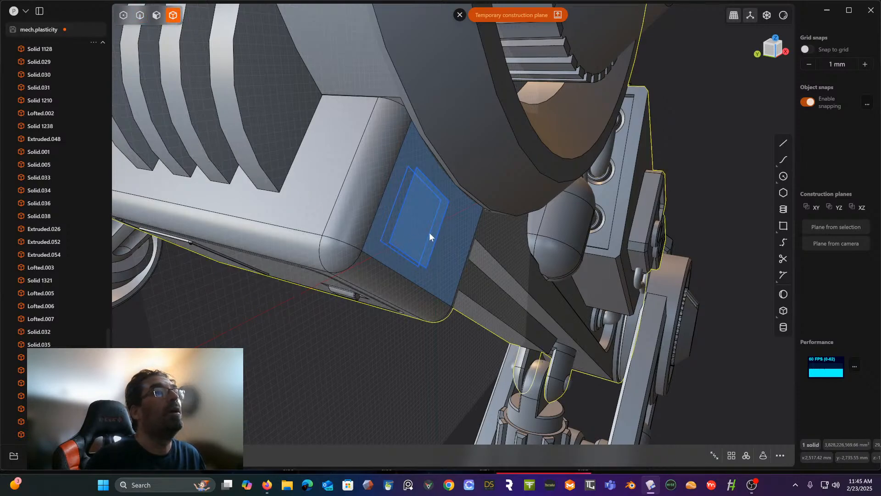
key(shift+b)
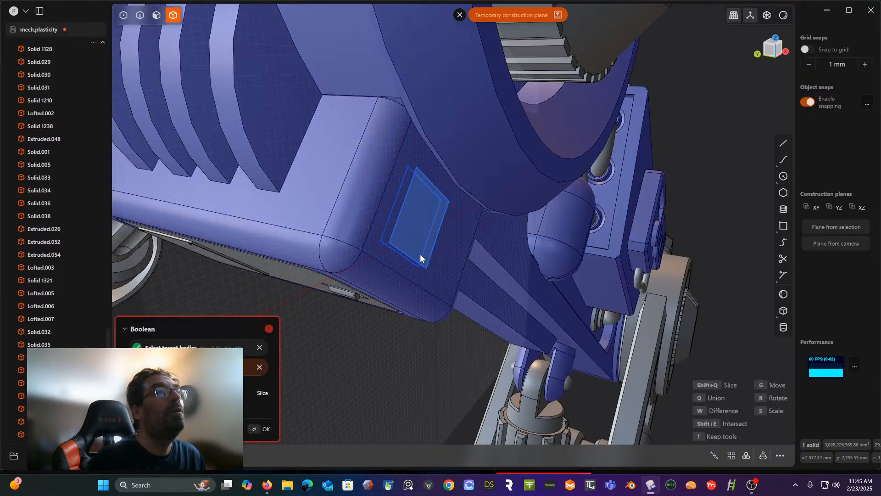
middle_drag(426, 263, 448, 203)
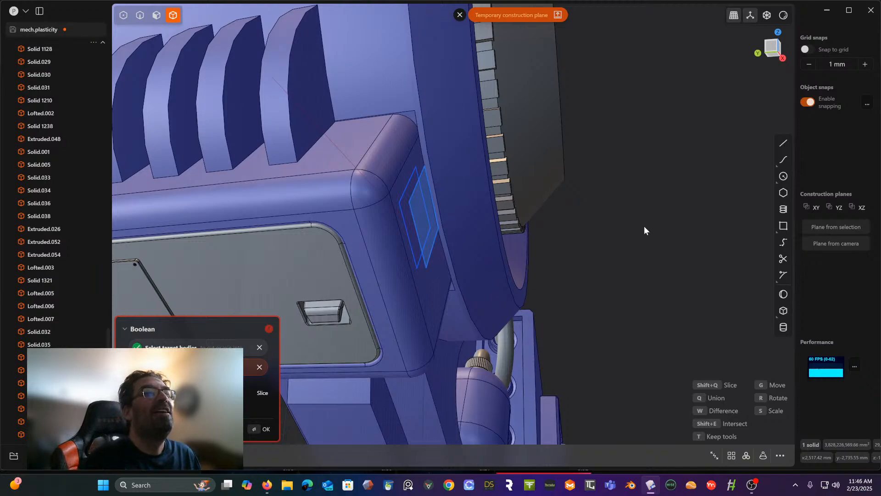
key(Return)
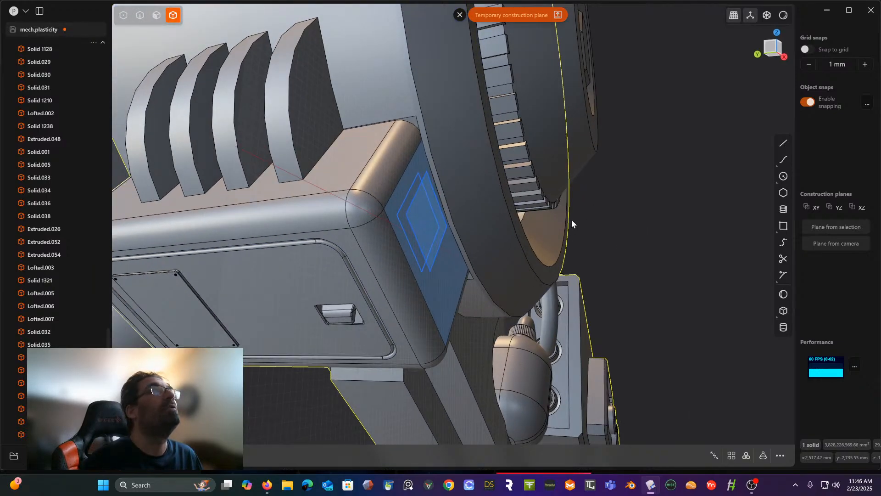
- Extrude the offset square region about 32 mm into the housing to cut a shallow square pocket in its side face
click(157, 15)
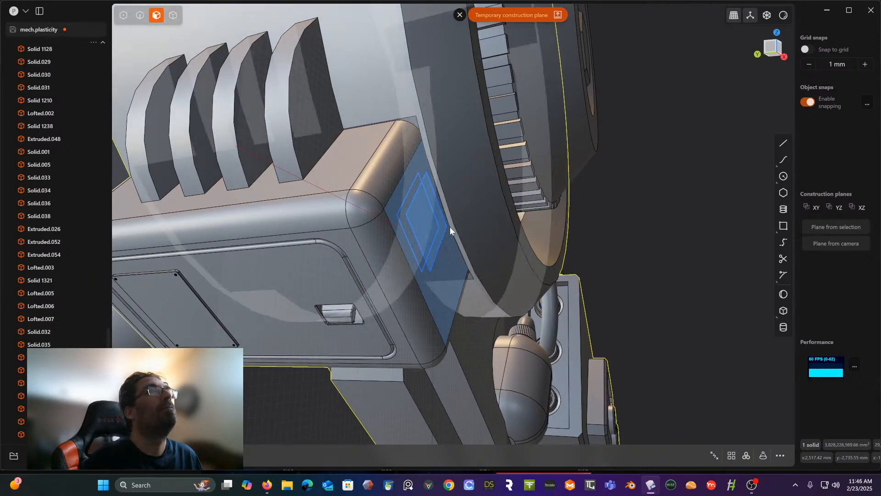
click(423, 232)
key(e)
middle_drag(423, 233, 421, 259)
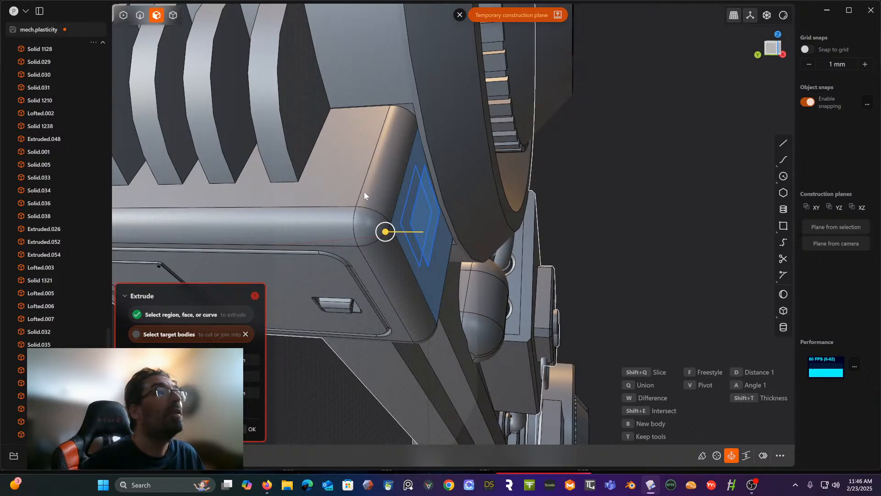
click(389, 239)
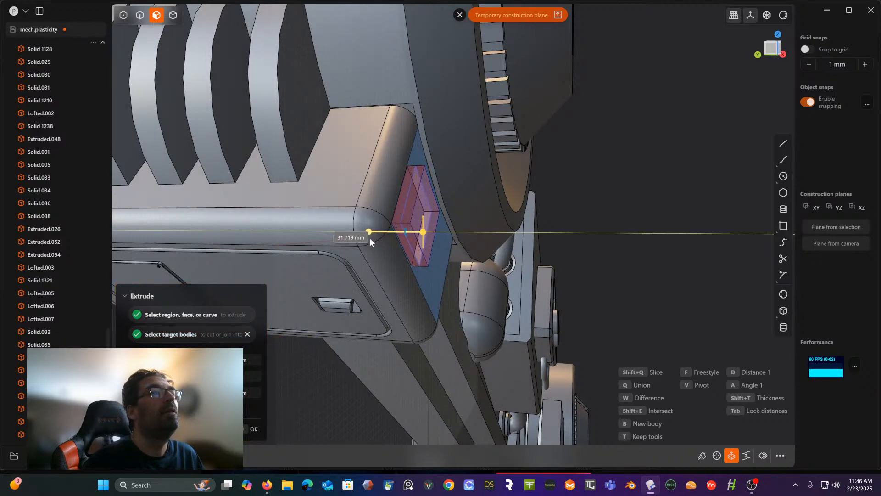
key(Return)
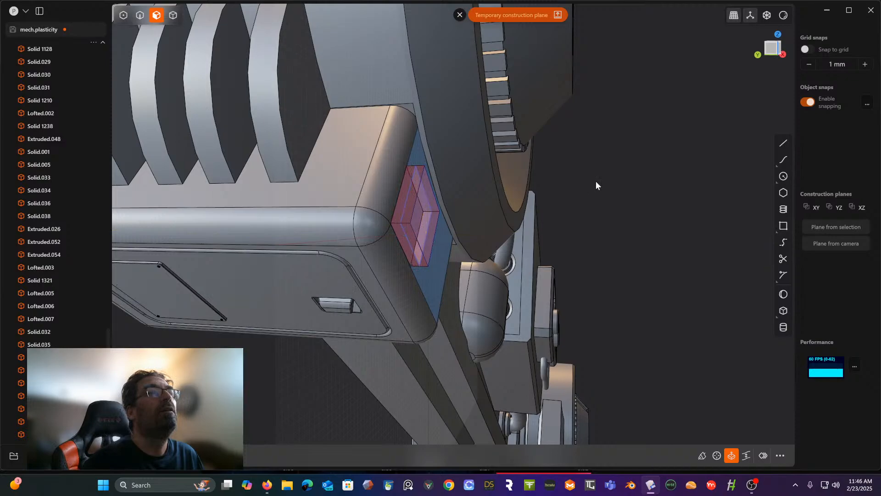
- Delete the square curve copy standing off the housing's side face, keeping the one on the pocket's rim
middle_drag(595, 186, 498, 208)
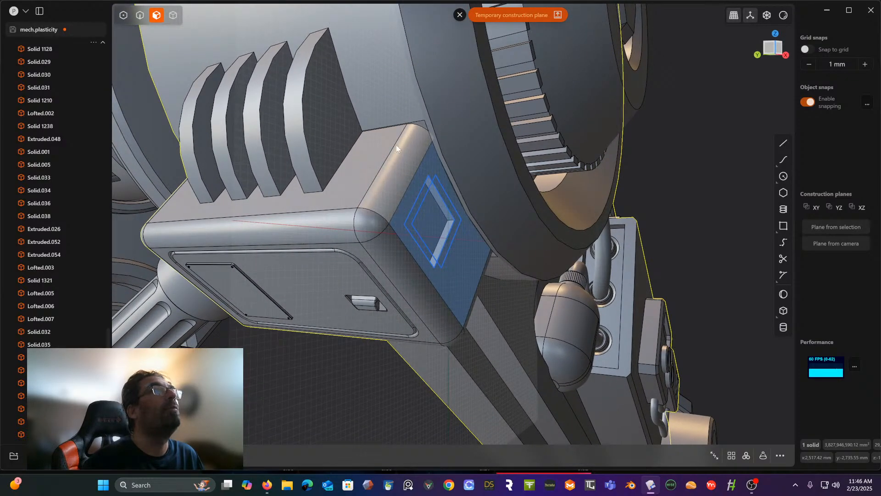
click(140, 15)
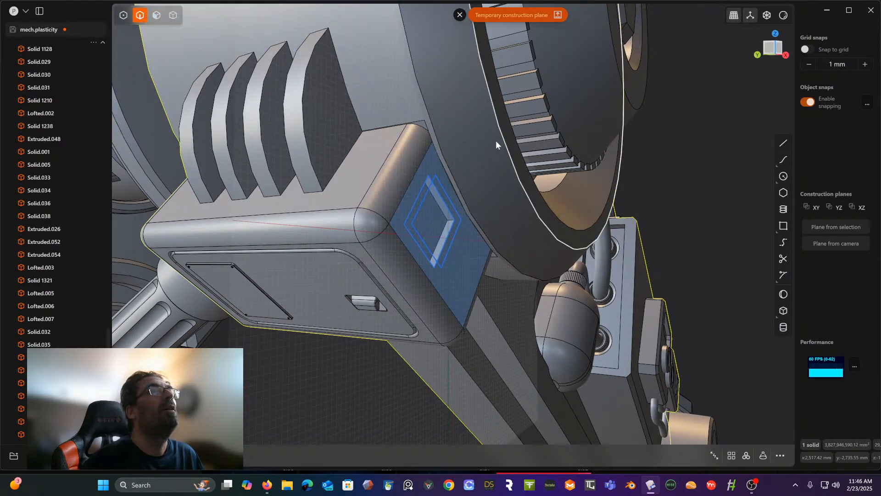
click(452, 207)
key(Escape)
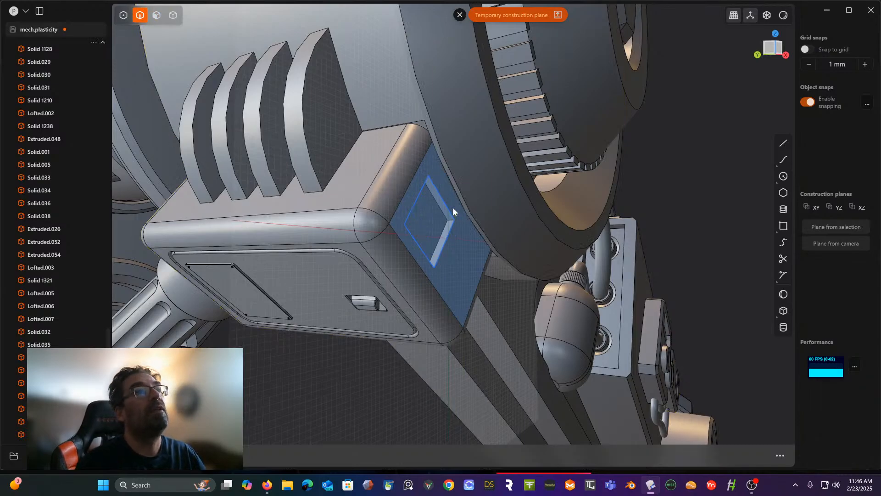
- Scale the square curve about the midpoint of its side nearest the housing's short rounded edge into a narrow strip with a perimeter of about 291 mm
middle_drag(452, 208, 401, 191)
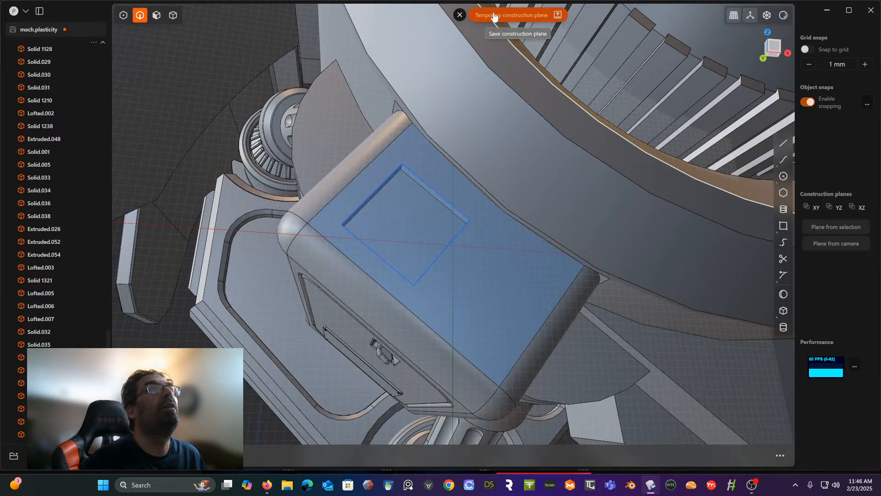
key(space)
scroll(436, 193, up, 4)
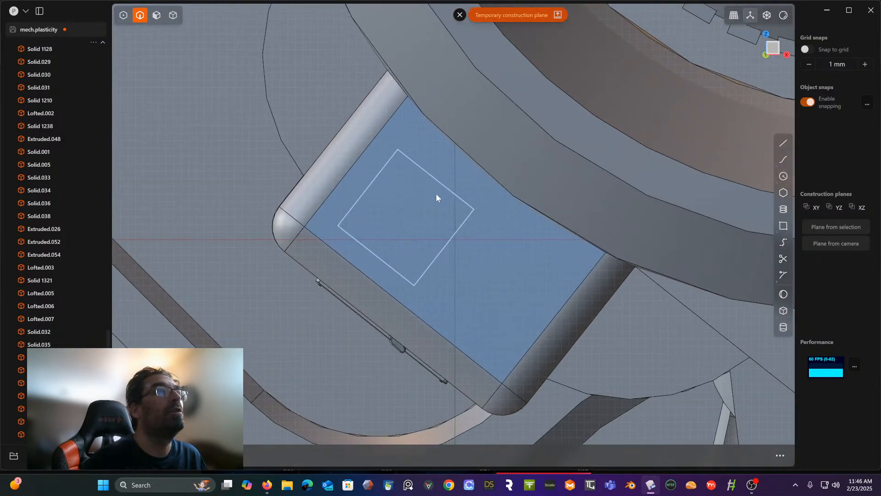
click(430, 170)
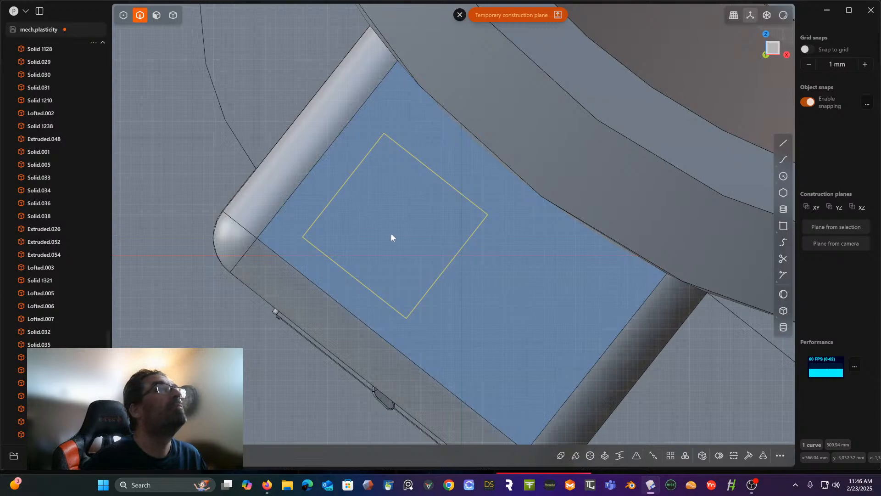
key(s)
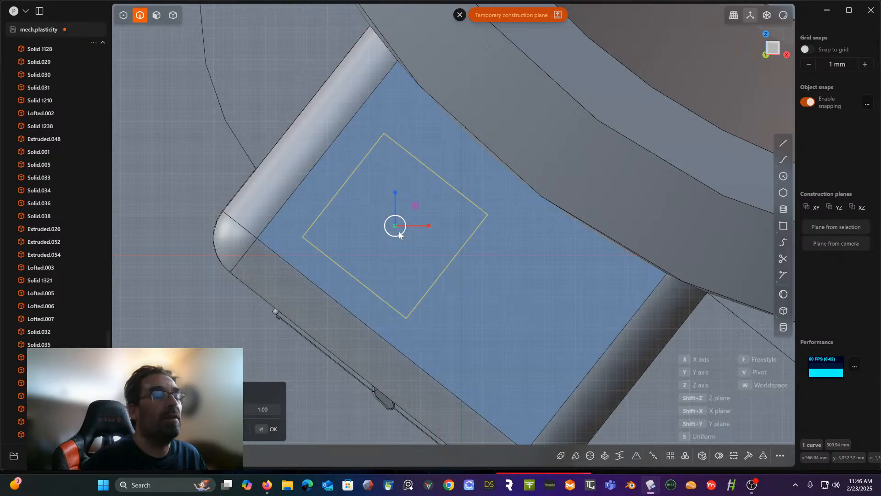
key(v)
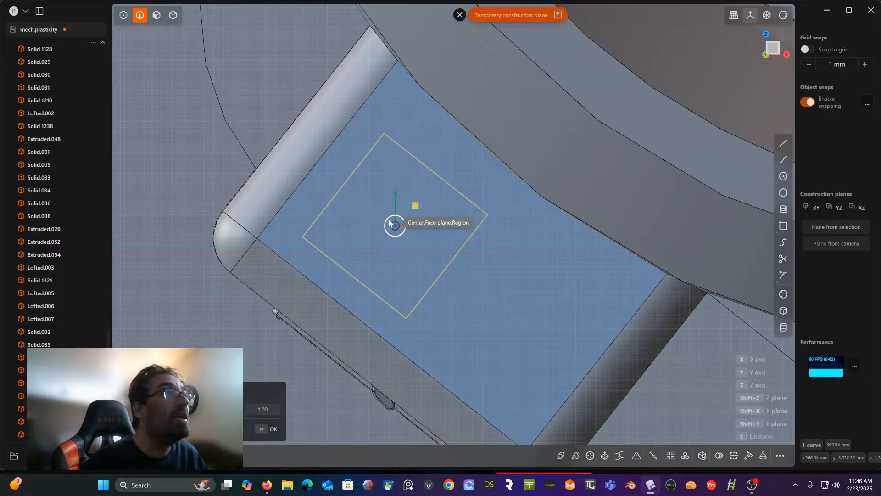
click(345, 190)
drag(316, 163, 339, 187)
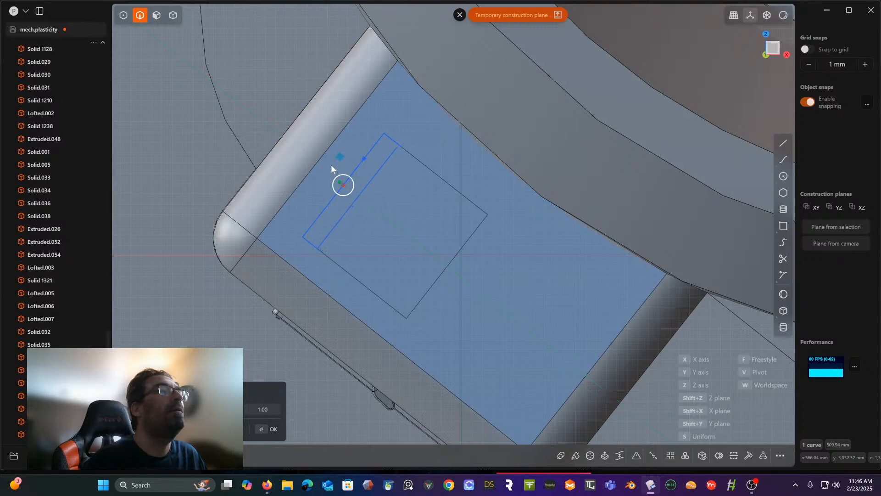
key(Return)
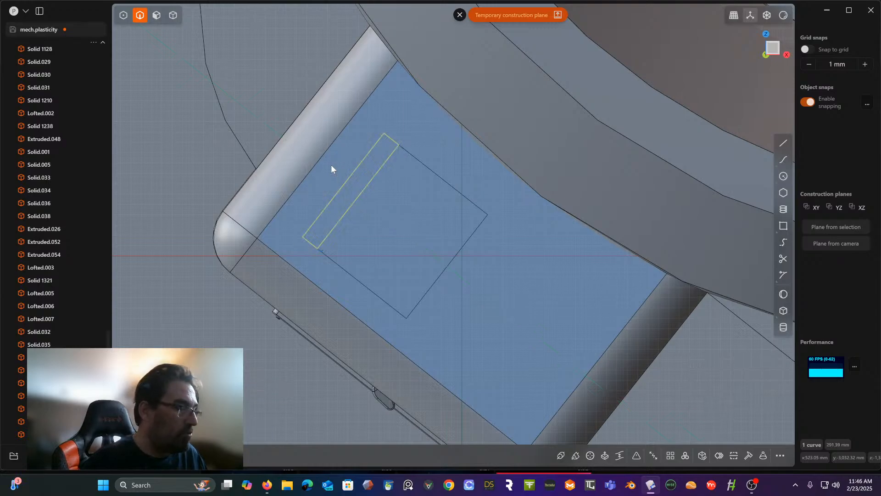
- Move the strip curve about 2.5 mm from the pocket's edge toward its centre, with the pivot set on the strip's long side
key(g)
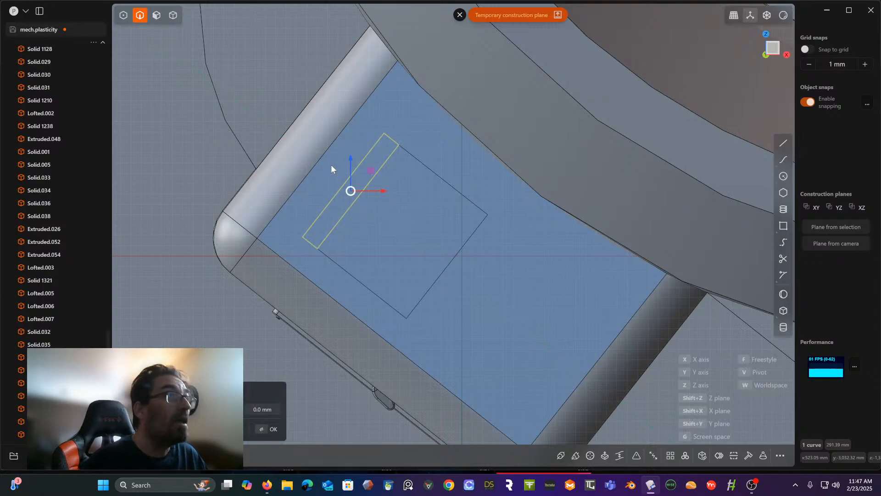
key(v)
click(344, 184)
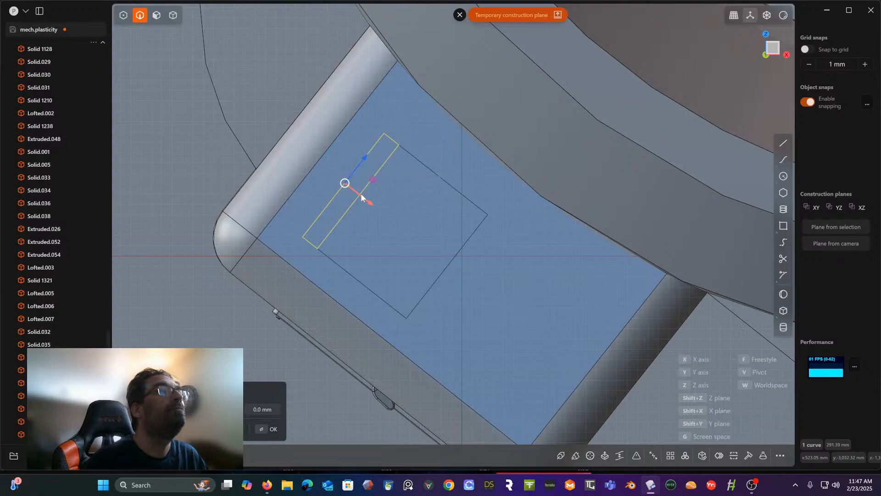
drag(370, 201, 373, 205)
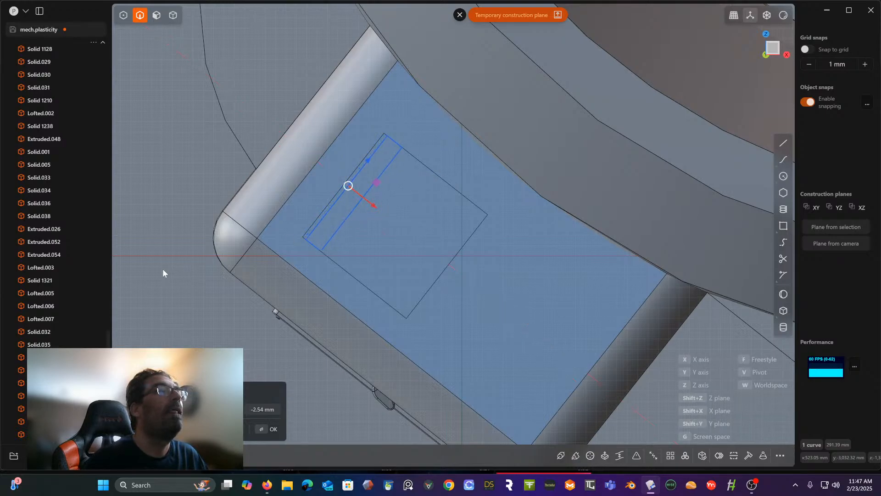
key(Return)
- Extrude the narrow strip region inside the pocket into a separate thin bar
middle_drag(165, 266, 291, 422)
scroll(274, 257, down, 4)
scroll(340, 358, down, 4)
scroll(398, 428, down, 4)
scroll(399, 429, down, 2)
scroll(289, 314, up, 6)
scroll(343, 377, up, 5)
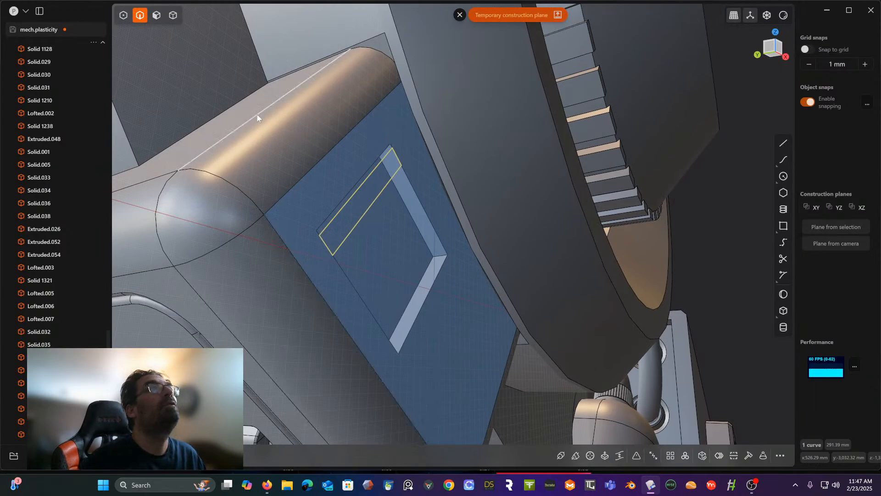
click(156, 16)
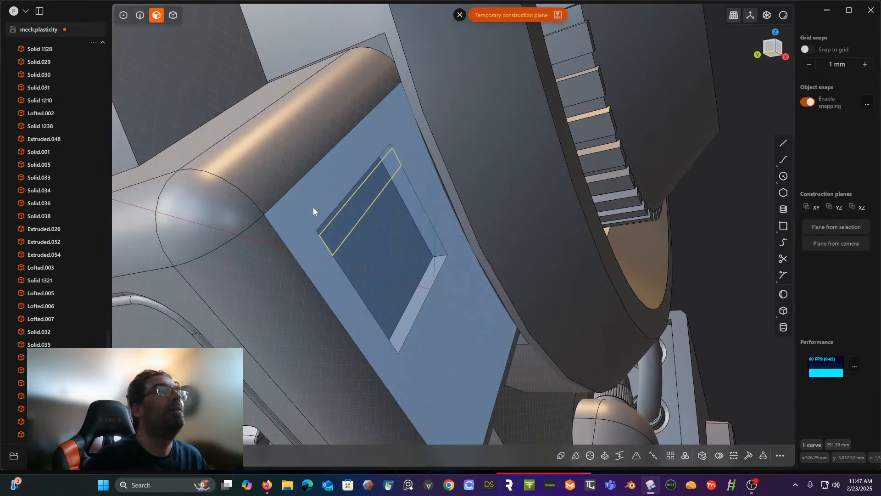
click(346, 212)
key(x)
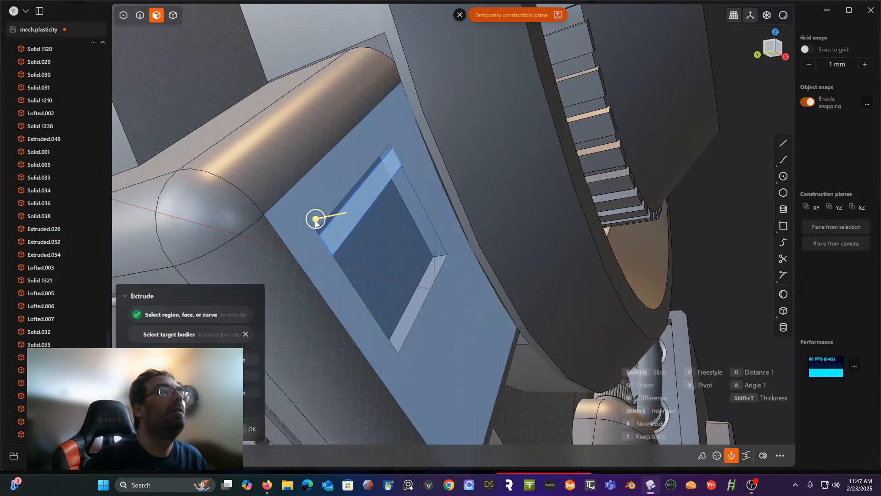
drag(315, 221, 321, 225)
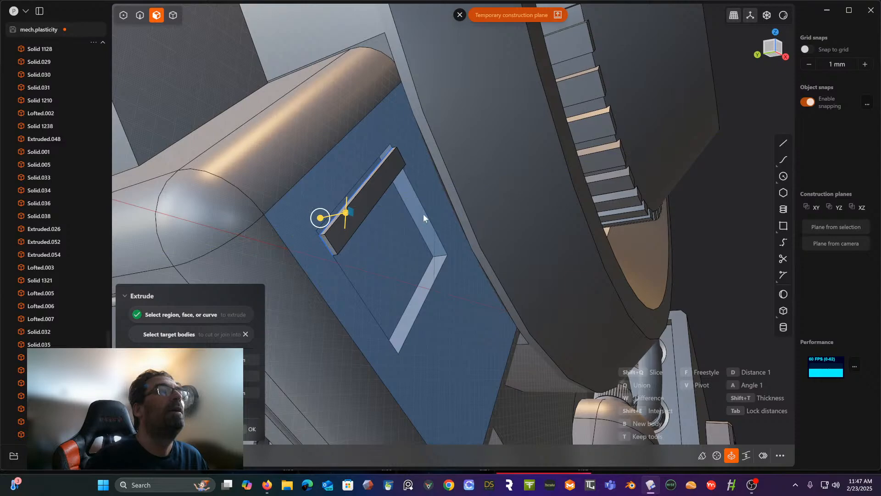
click(423, 214)
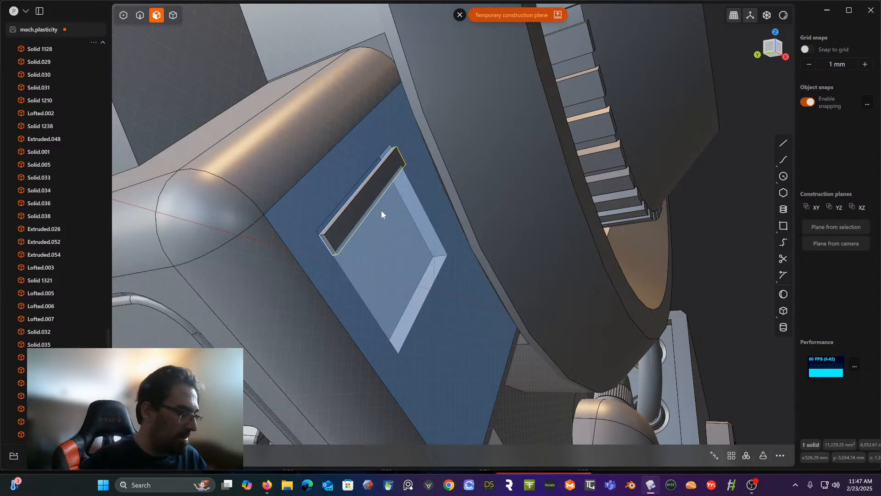
- Leave the temporary construction plane and select the thin bar as a body
click(371, 193)
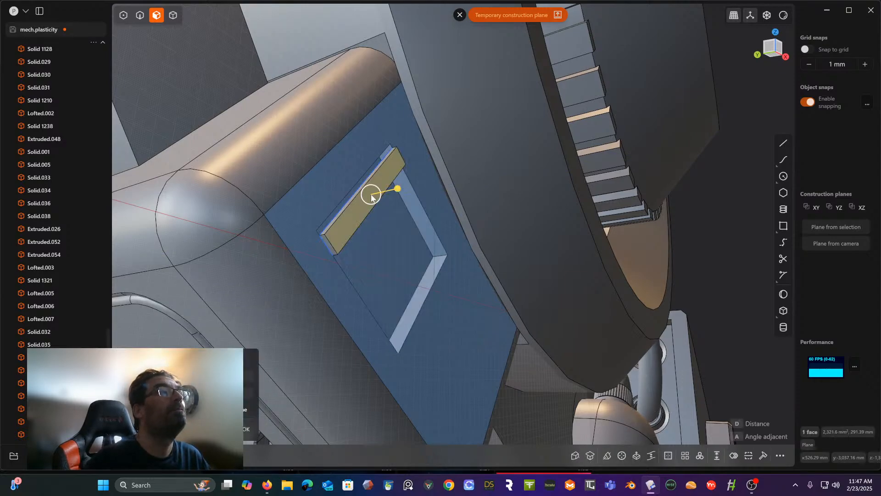
click(173, 15)
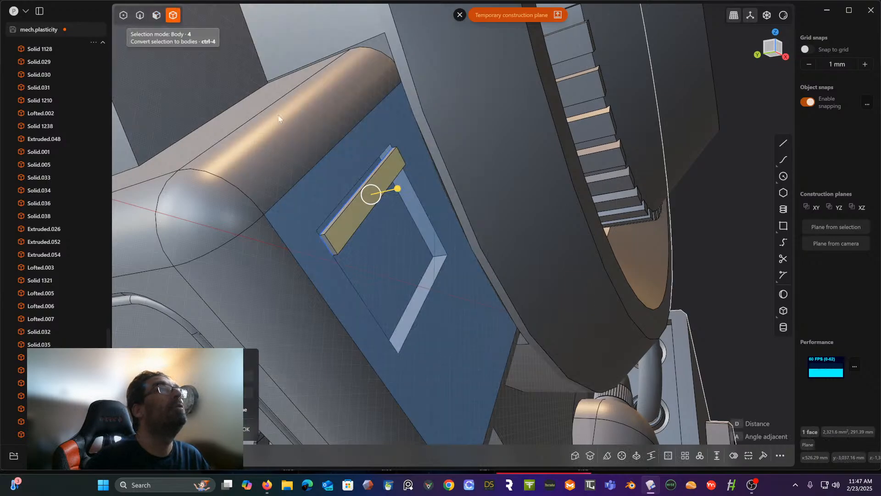
key(Escape)
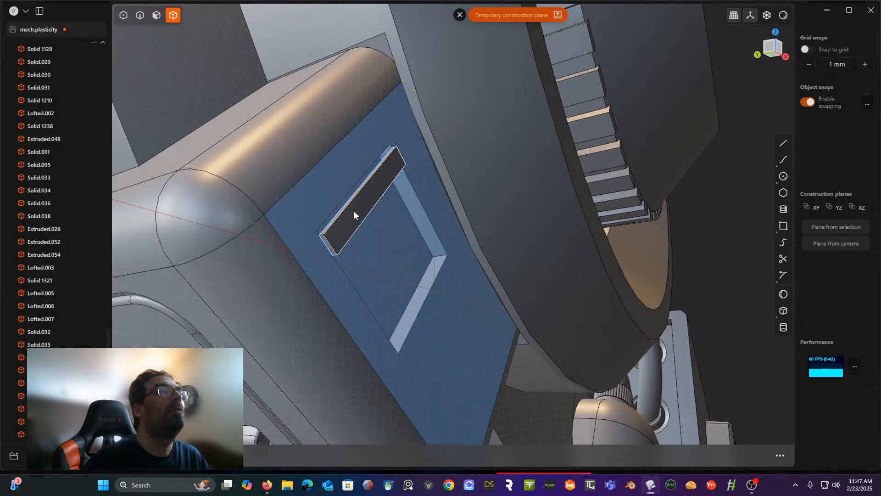
click(352, 212)
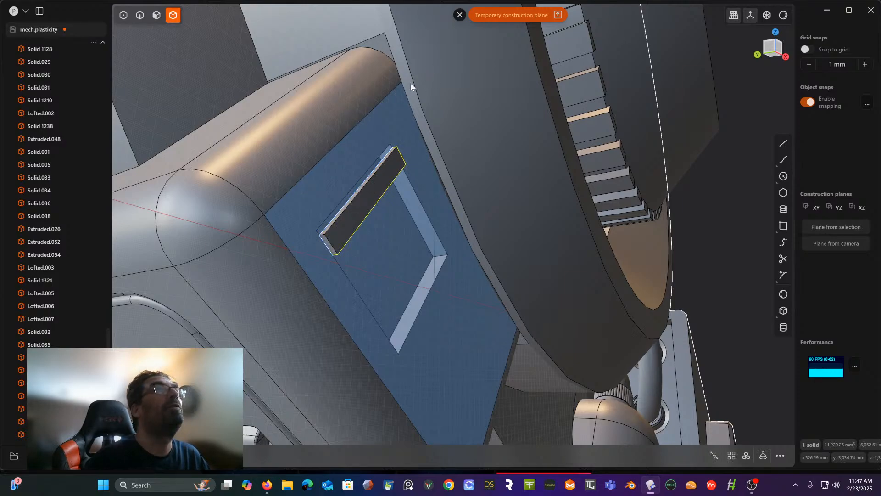
click(460, 15)
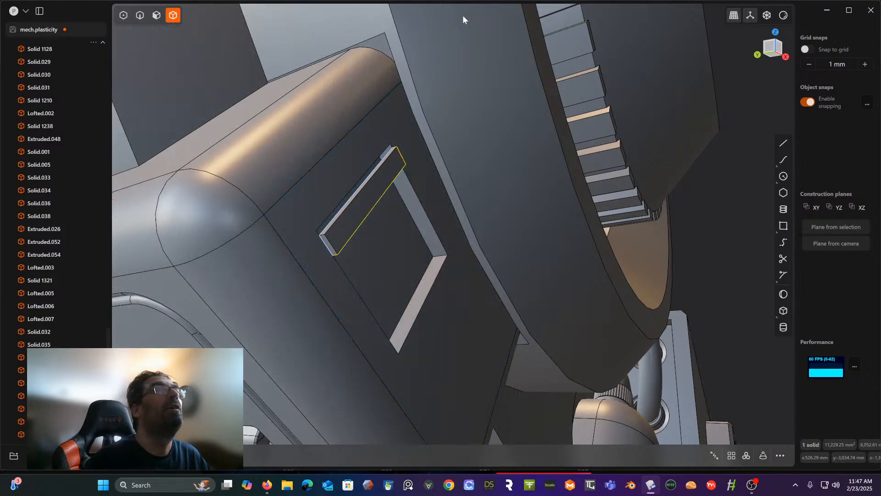
key(Escape)
click(354, 224)
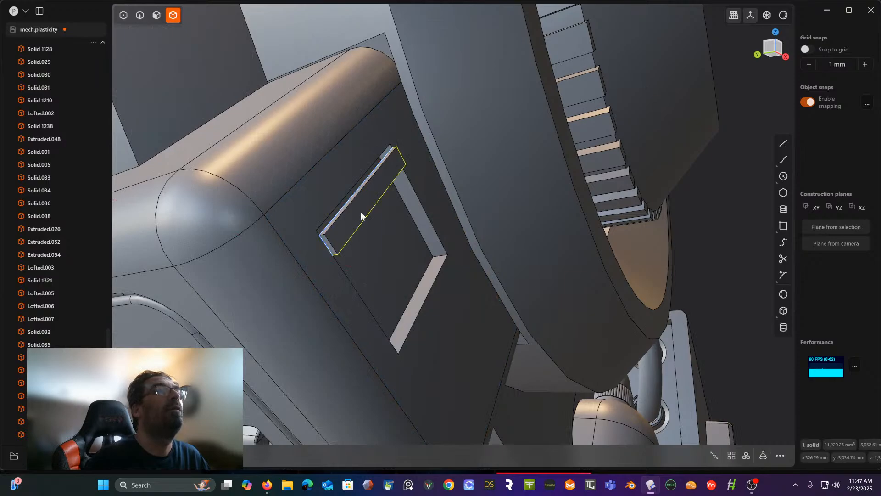
- Rotate the thin bar about its lengthwise direction, pivoting on its long edge, so it sits tilted in the pocket like a louver
scroll(361, 215, down, 10)
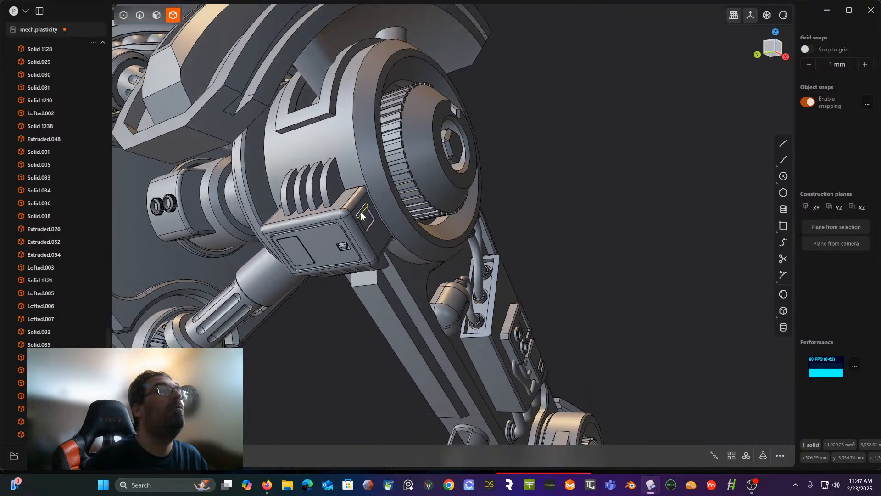
scroll(361, 215, down, 5)
scroll(361, 215, up, 5)
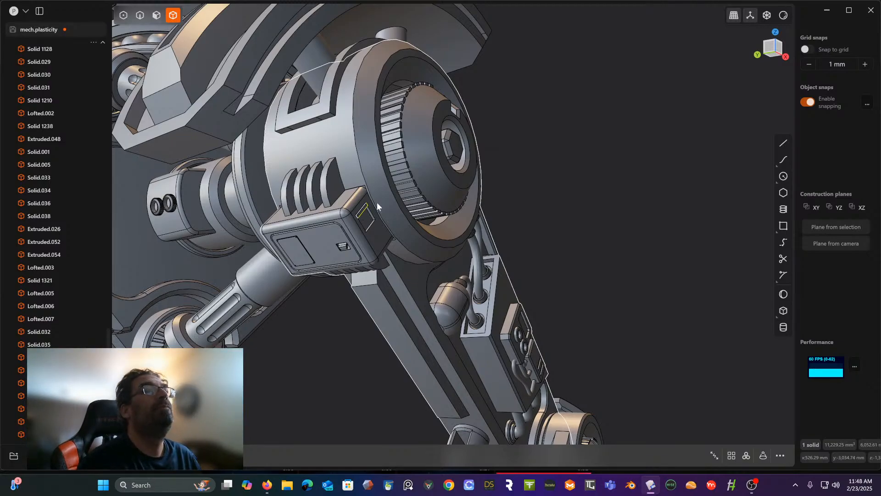
scroll(377, 205, up, 10)
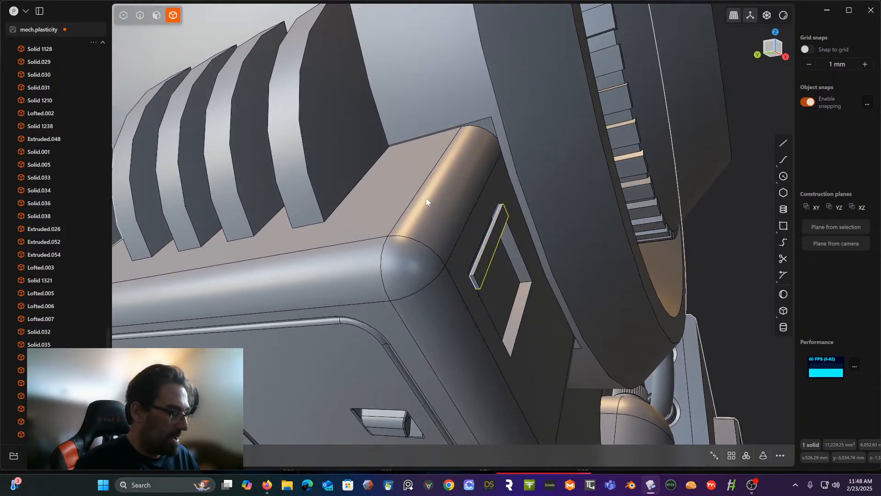
key(r)
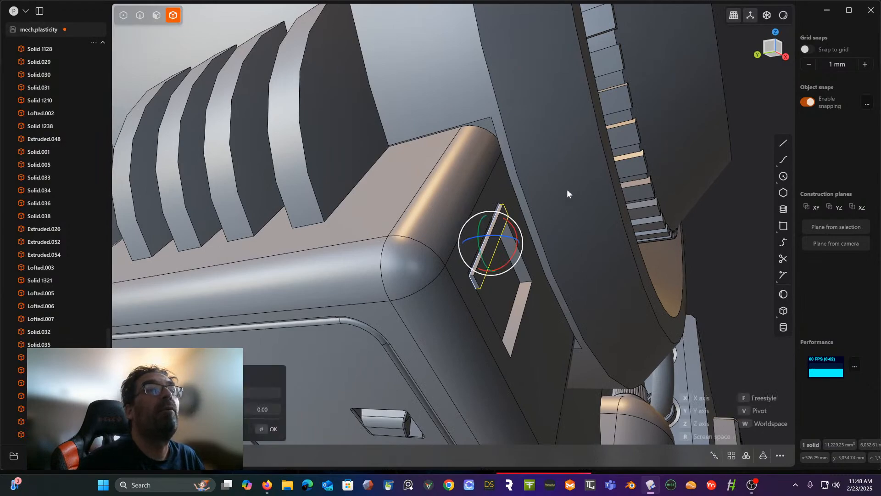
key(v)
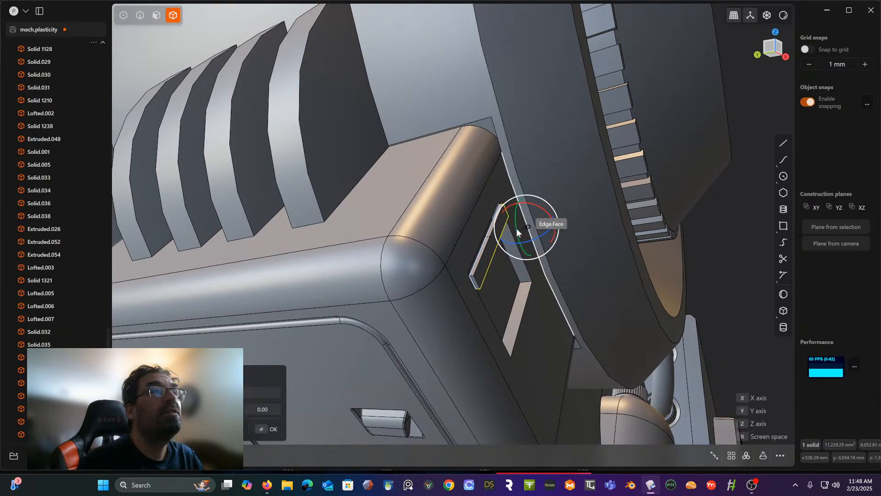
click(491, 258)
middle_drag(491, 257, 500, 274)
drag(499, 273, 492, 270)
right_click(522, 263)
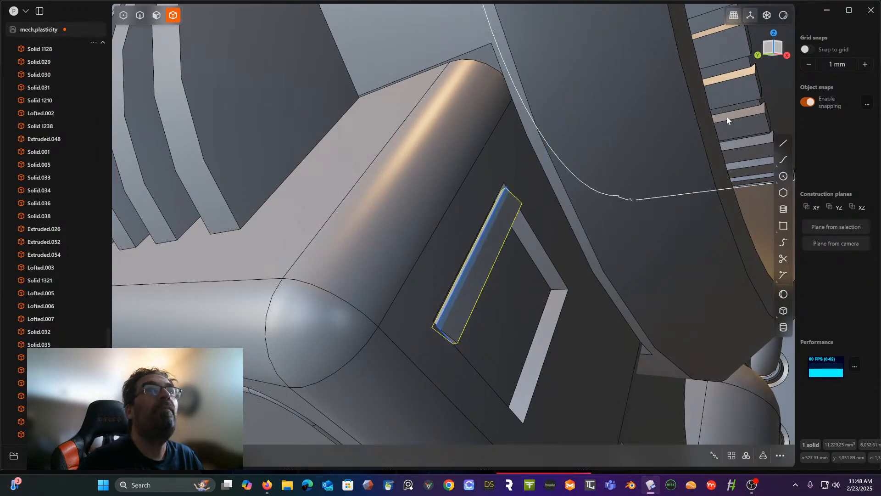
- Delete the leftover strip curve around the tilted bar
middle_drag(716, 108, 577, 136)
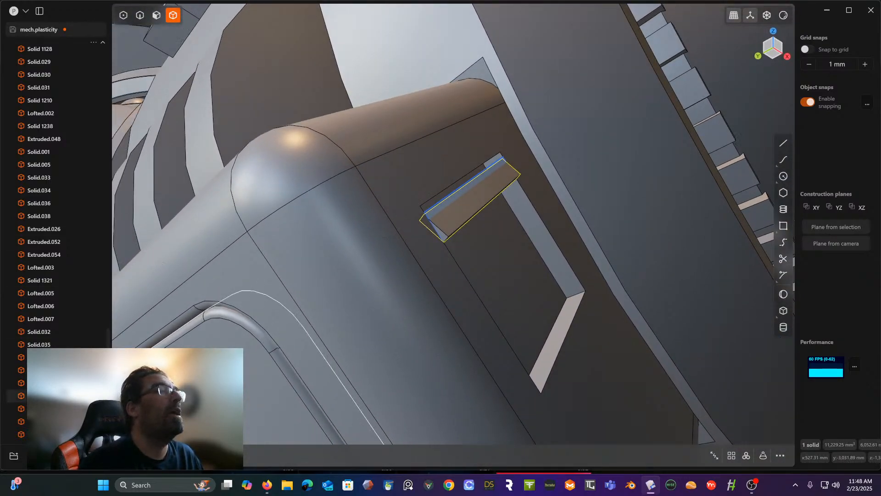
scroll(69, 390, down, 2)
click(69, 434)
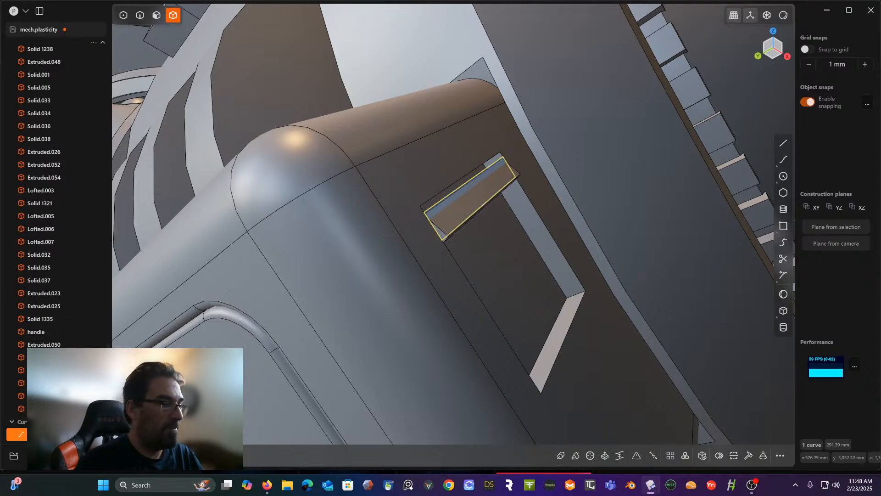
key(Delete)
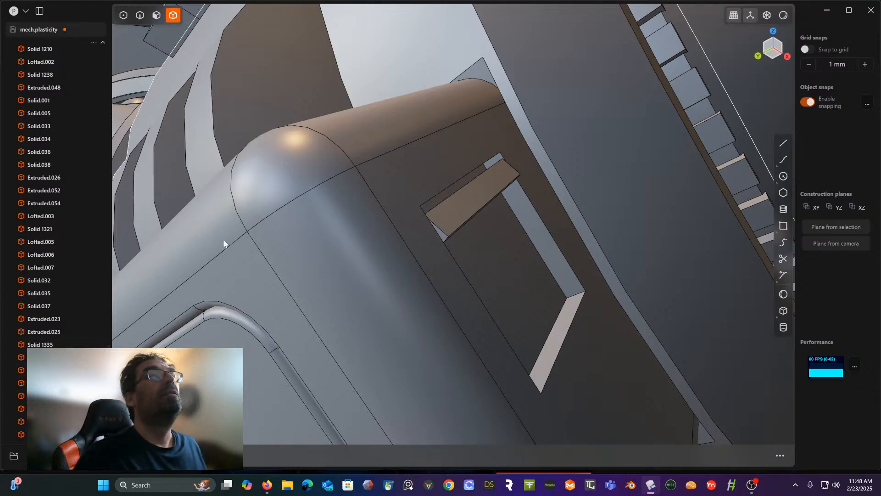
middle_drag(381, 269, 413, 300)
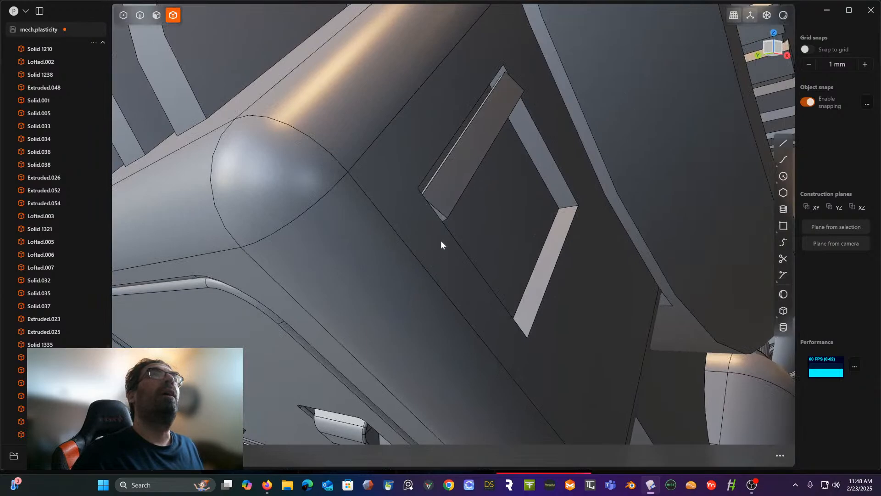
middle_drag(460, 179, 479, 119)
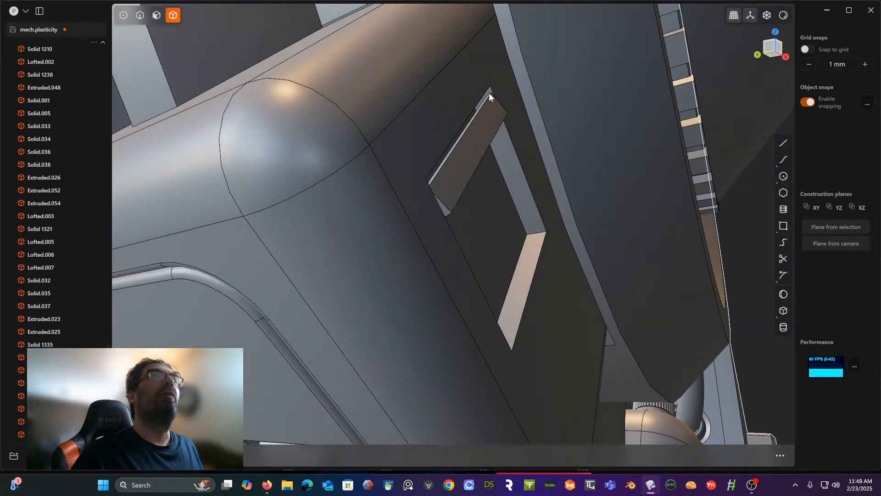
middle_drag(489, 97, 423, 132)
scroll(450, 168, up, 3)
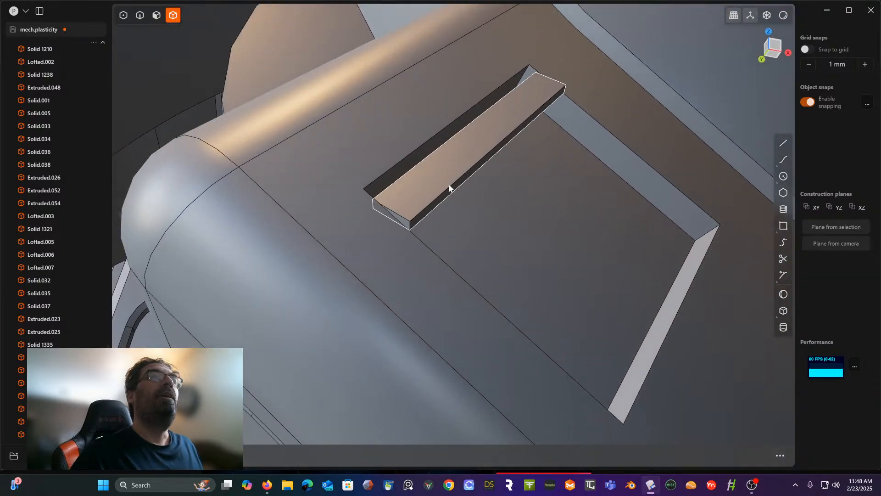
click(139, 16)
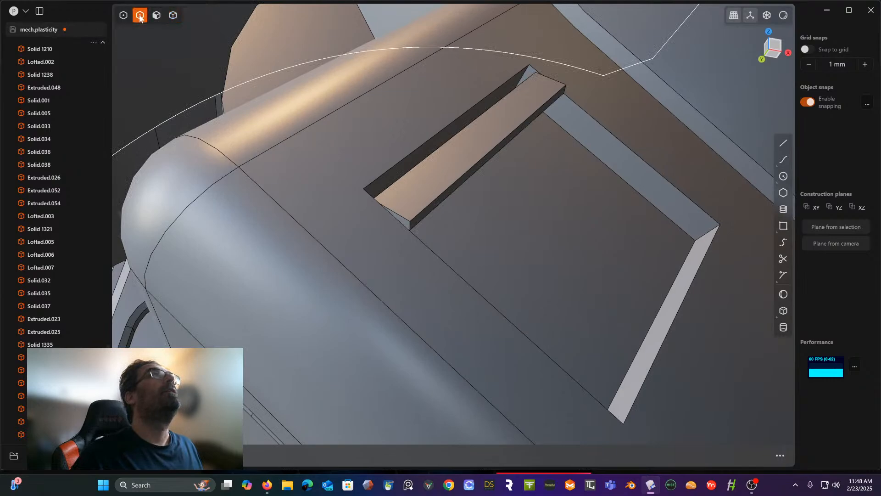
click(461, 186)
key(f)
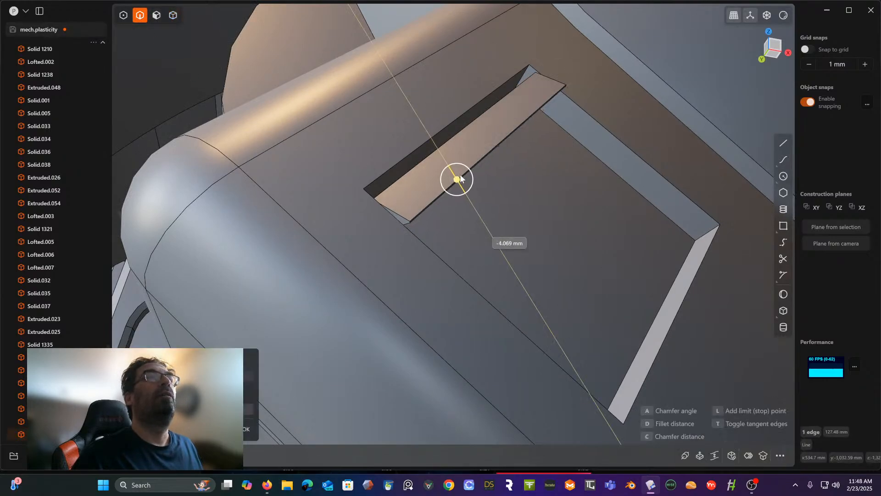
middle_drag(459, 179, 490, 149)
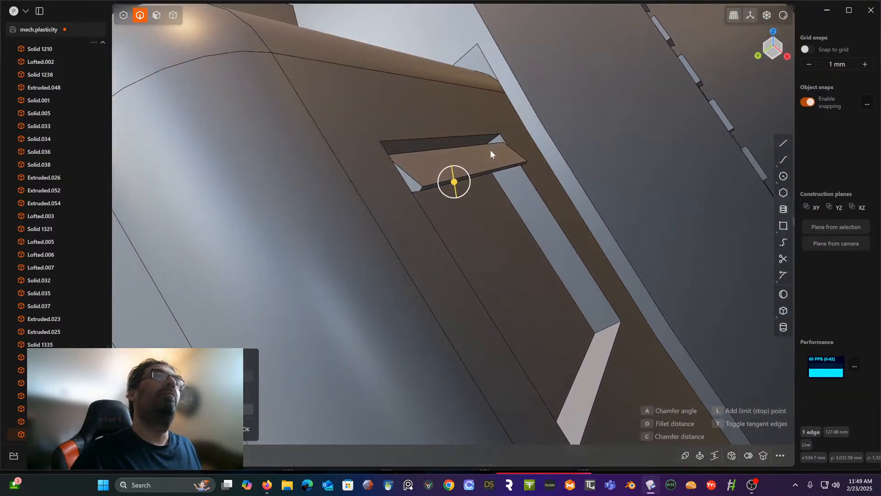
key(Escape)
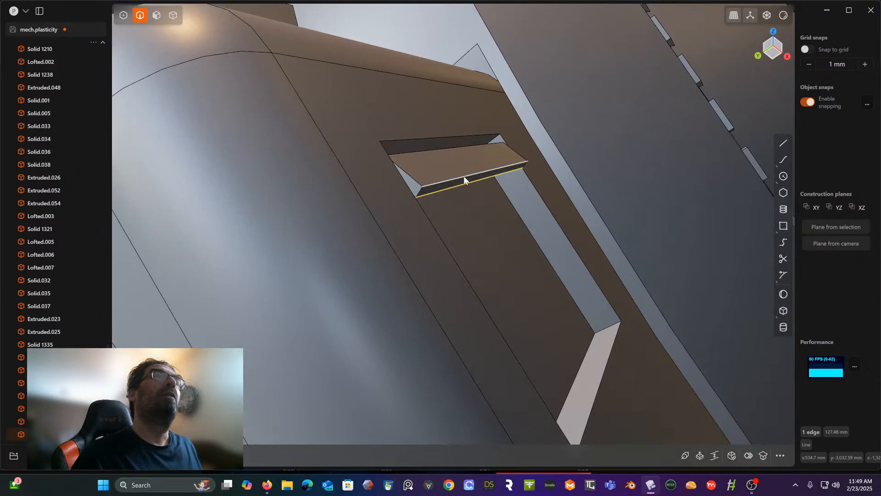
- Chamfer the tilted bar's long edge nearest the pocket wall by the housing's short rounded edge
click(452, 148)
key(f)
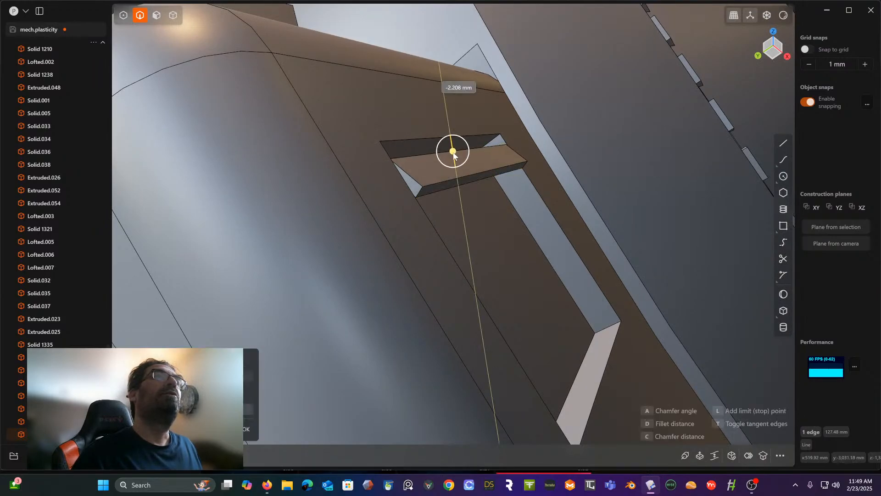
mouse_move(453, 152)
middle_down()
mouse_move(455, 182)
mouse_move(456, 168)
middle_up()
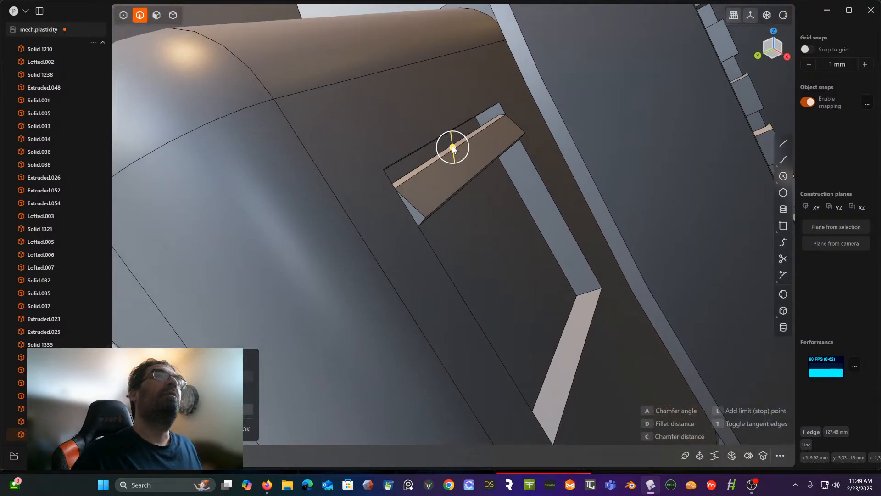
drag(452, 146, 452, 148)
middle_drag(452, 147, 456, 140)
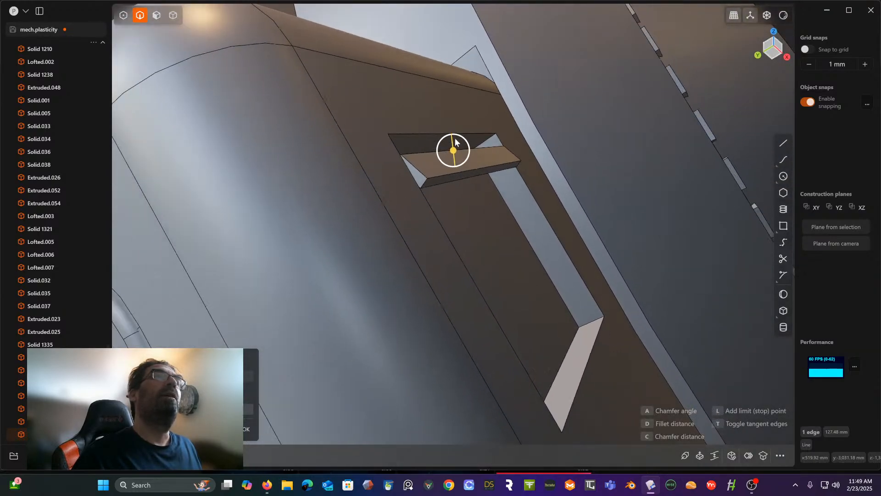
right_click(458, 171)
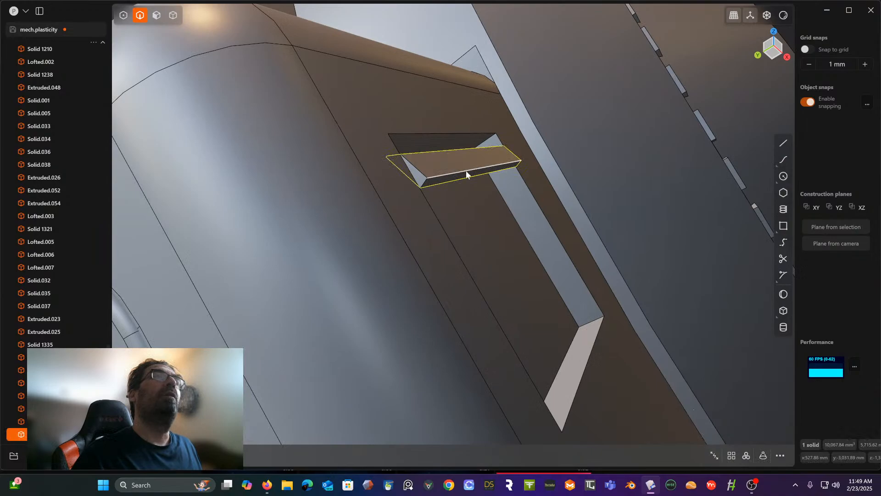
- Chamfer the two long edges along the tilted bar's outward-facing narrow side
click(466, 171)
key(b)
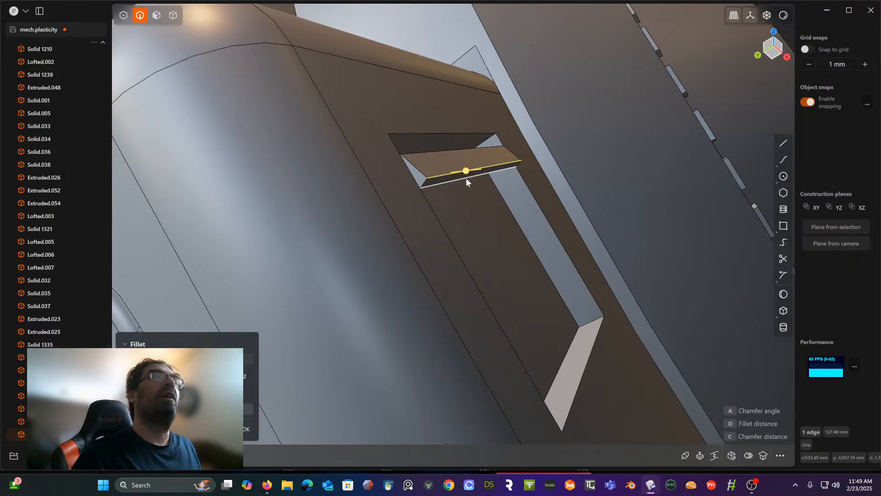
click(467, 182)
drag(466, 178, 467, 174)
right_click(466, 148)
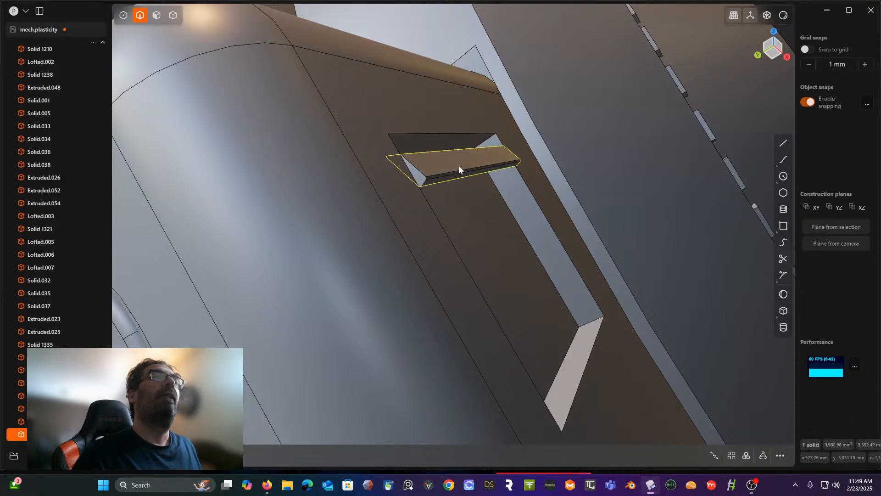
- Chamfer the short edges at both ends of the bar's outer face, including the small chamfer corner edges
middle_drag(458, 165, 409, 192)
scroll(409, 196, down, 2)
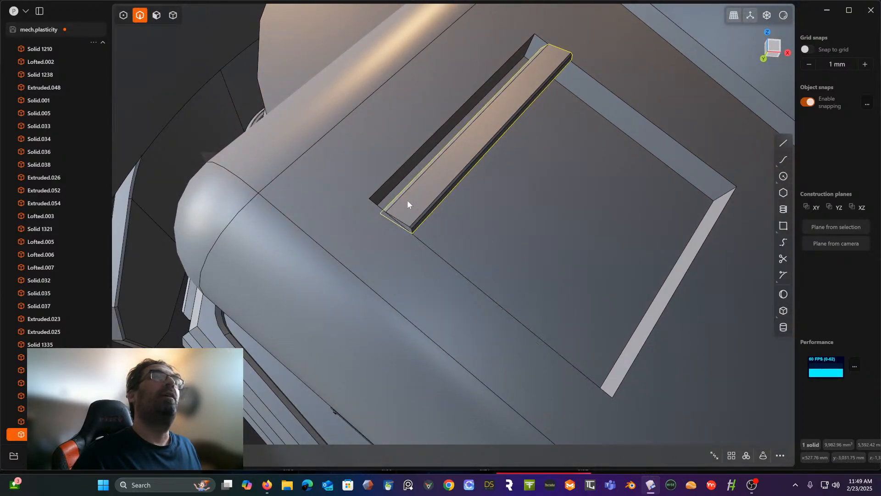
scroll(407, 203, up, 4)
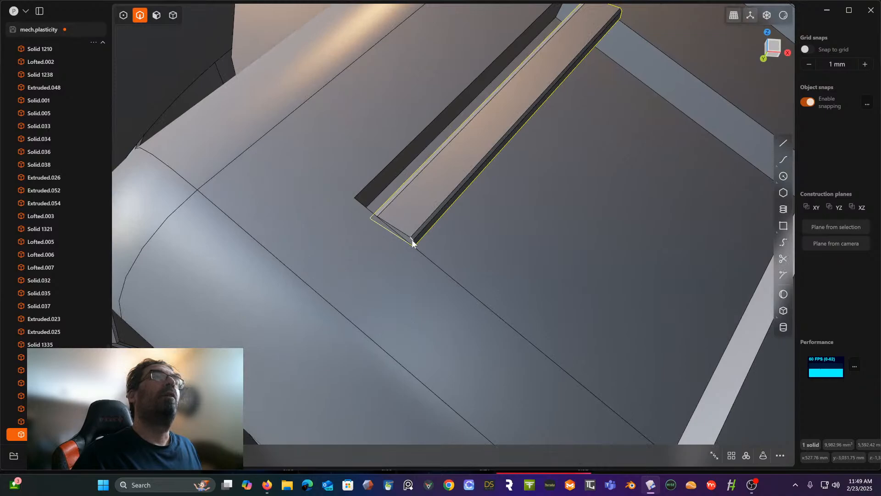
click(412, 243)
key(f)
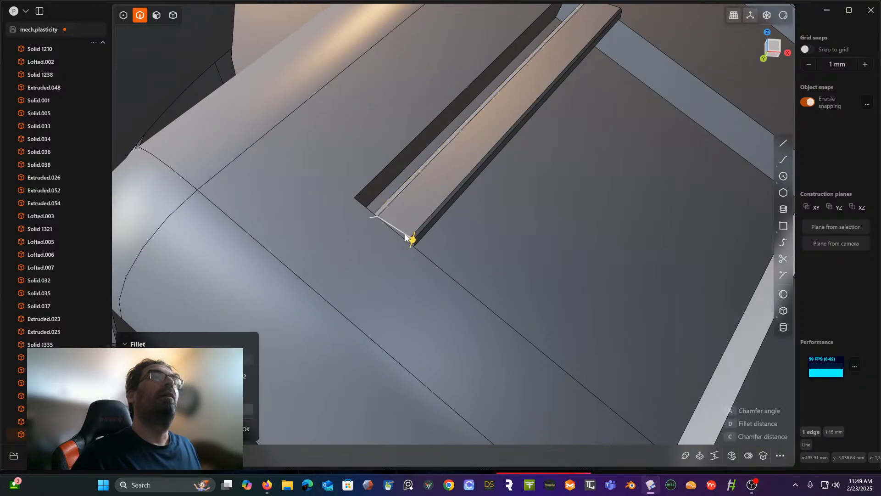
click(405, 235)
shift+middle_drag(545, 108, 481, 182)
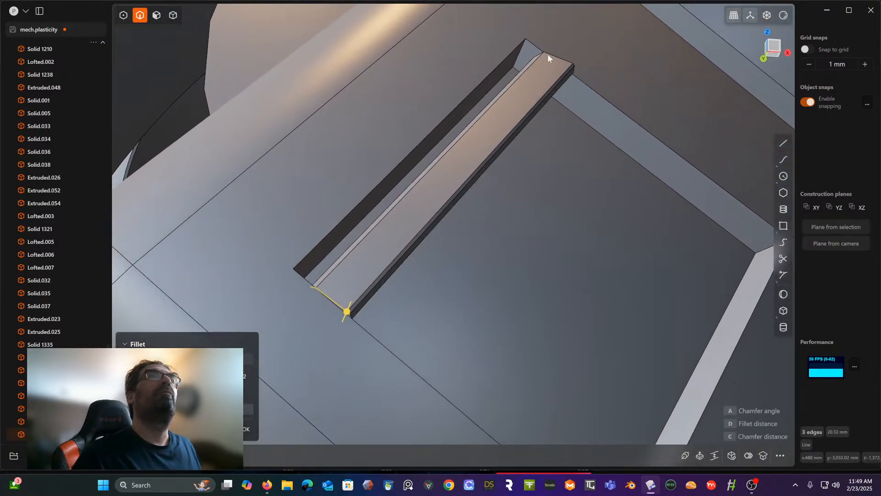
click(573, 68)
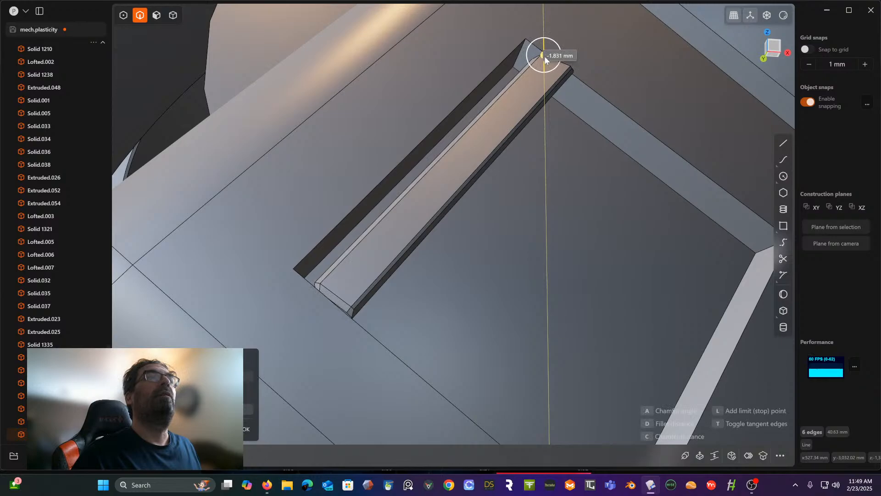
drag(545, 56, 545, 54)
right_click(469, 106)
- Start a rectangular array of the chamfered louver bar across the square pocket
middle_drag(469, 107, 454, 116)
scroll(468, 120, down, 3)
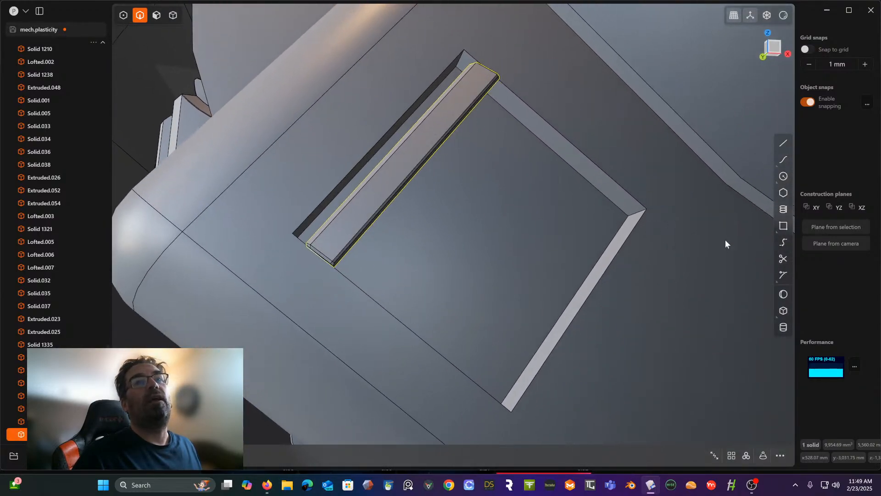
click(731, 454)
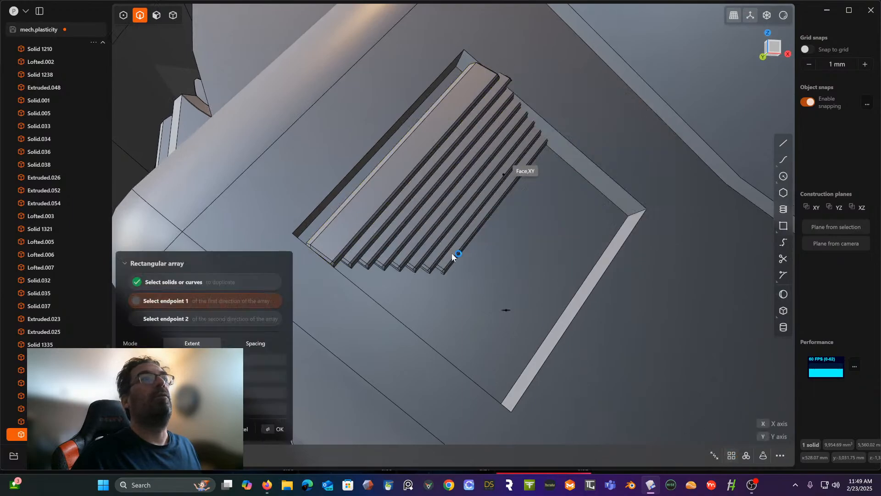
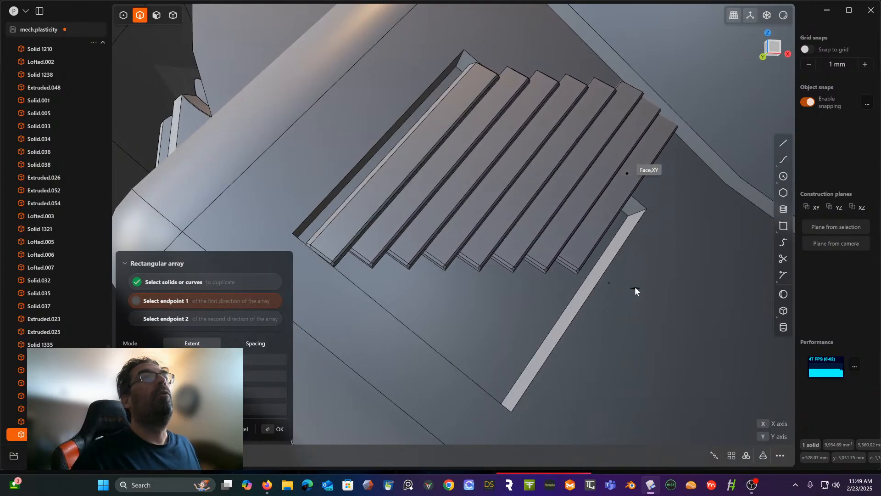
- Place the first endpoint of the slat's rectangular array across the vent opening, working in the front view
scroll(673, 218, down, 5)
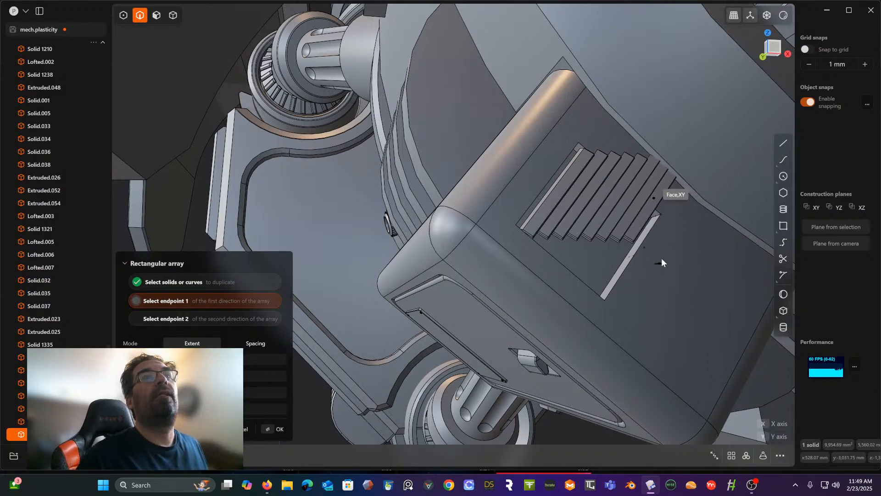
scroll(662, 260, down, 3)
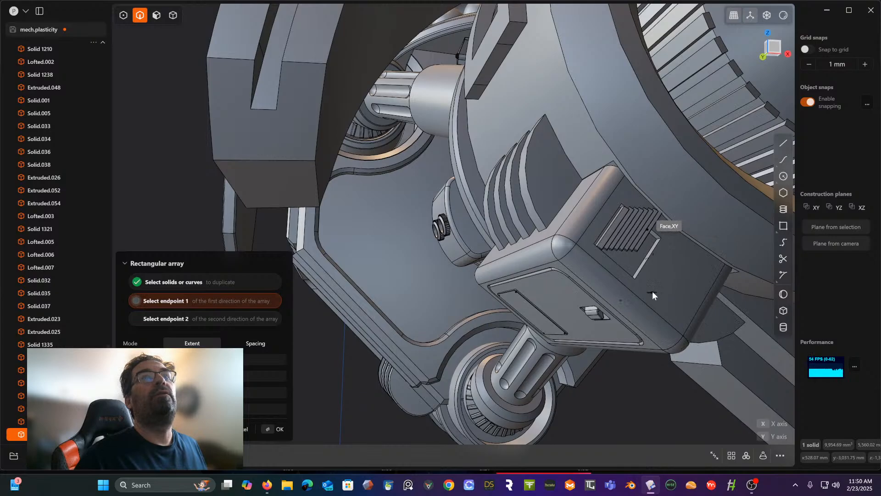
shift+middle_drag(657, 284, 500, 271)
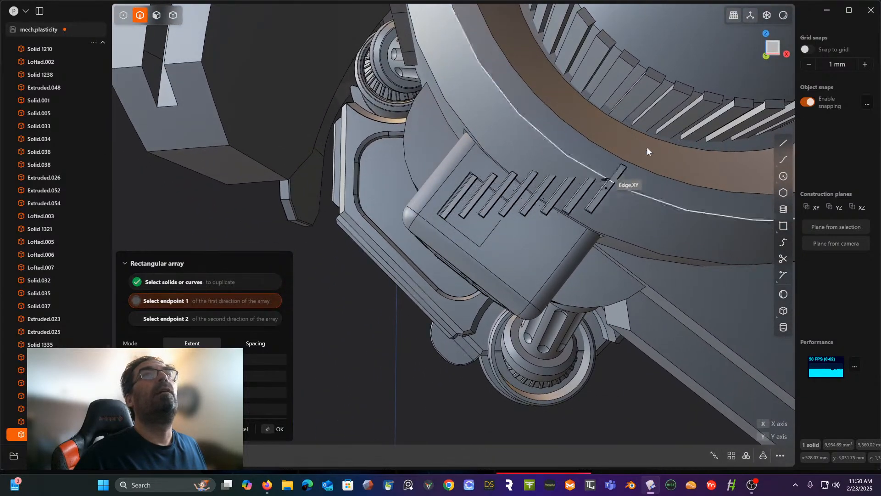
click(774, 47)
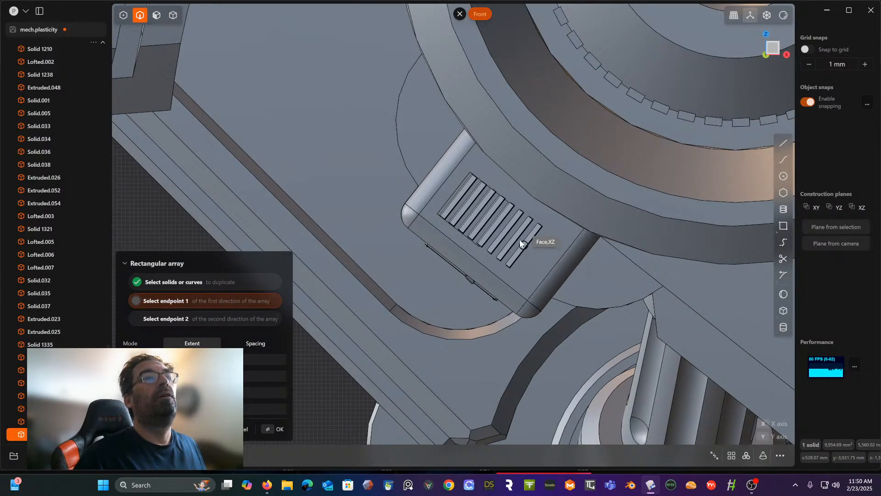
scroll(495, 226, up, 4)
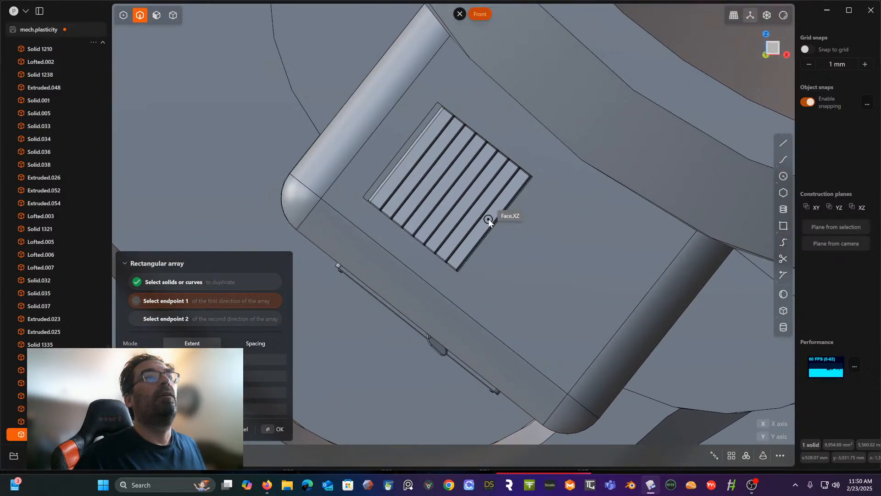
click(494, 225)
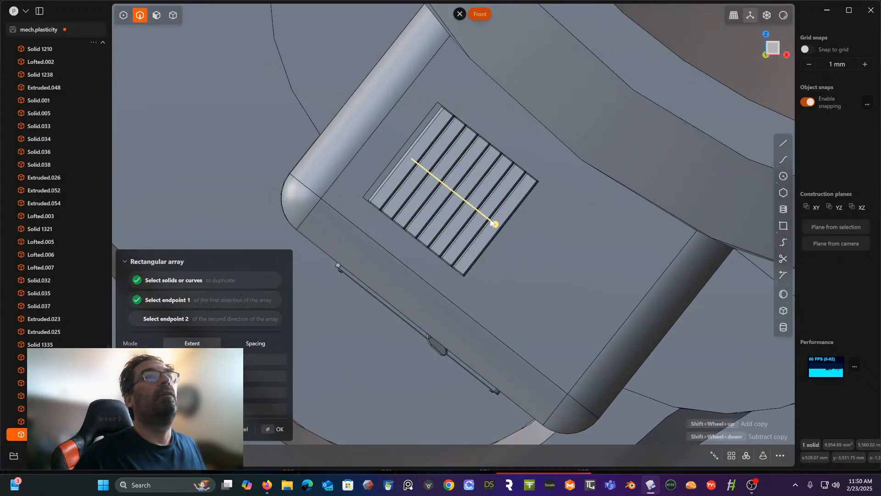
- Set the rectangular array to seven slats along the vent opening and finish it
middle_drag(494, 224, 556, 160)
scroll(556, 161, up, 1)
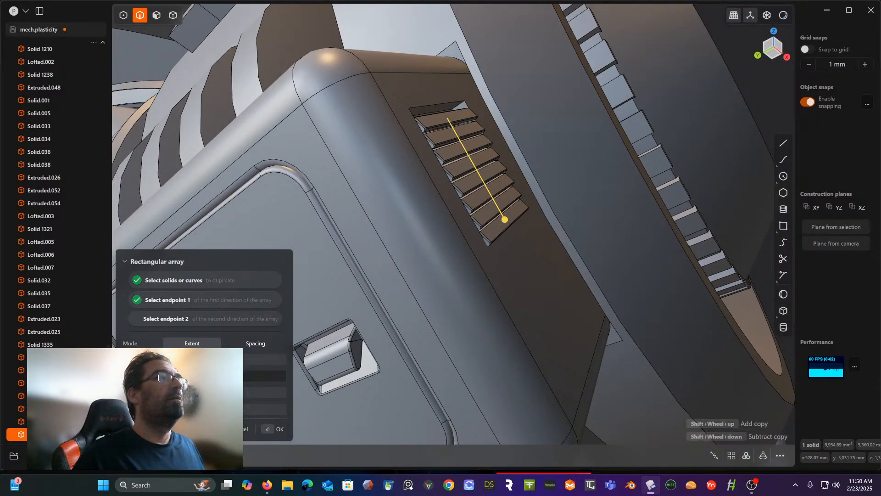
click(169, 376)
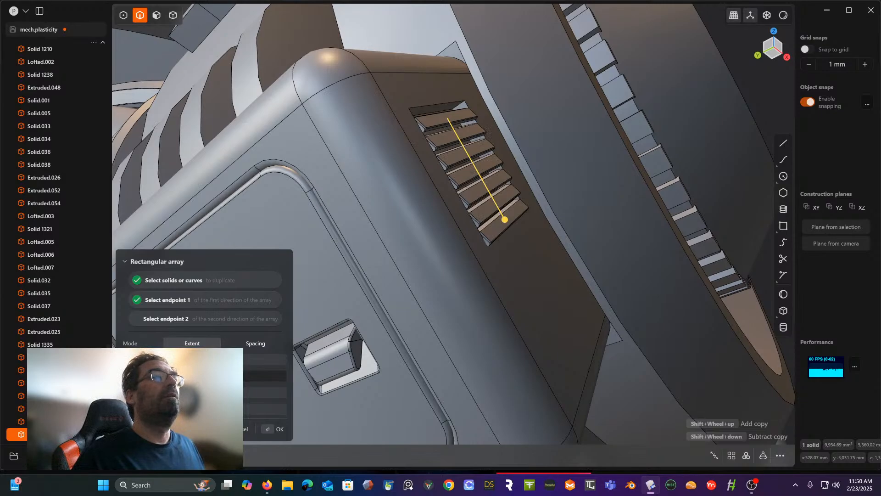
middle_drag(450, 251, 427, 272)
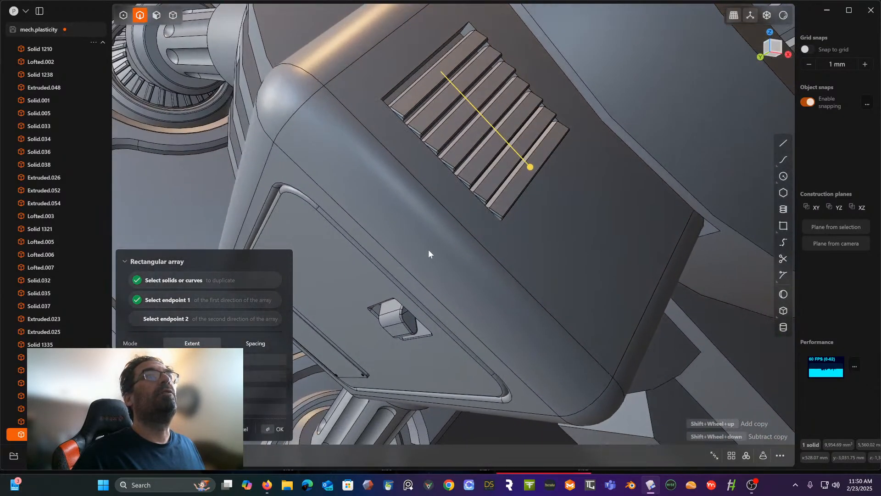
key(Return)
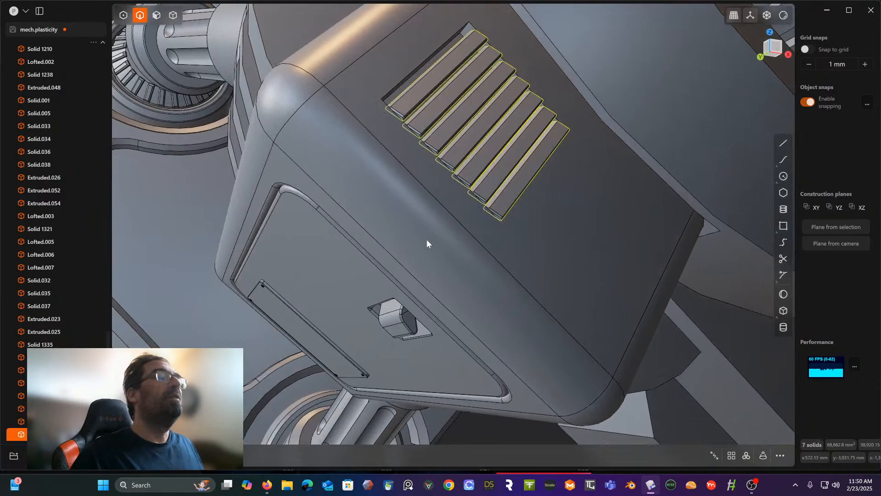
- Move the seven slats along the array direction to the opening's starting edge, using that edge's midpoint as the pivot
key(g)
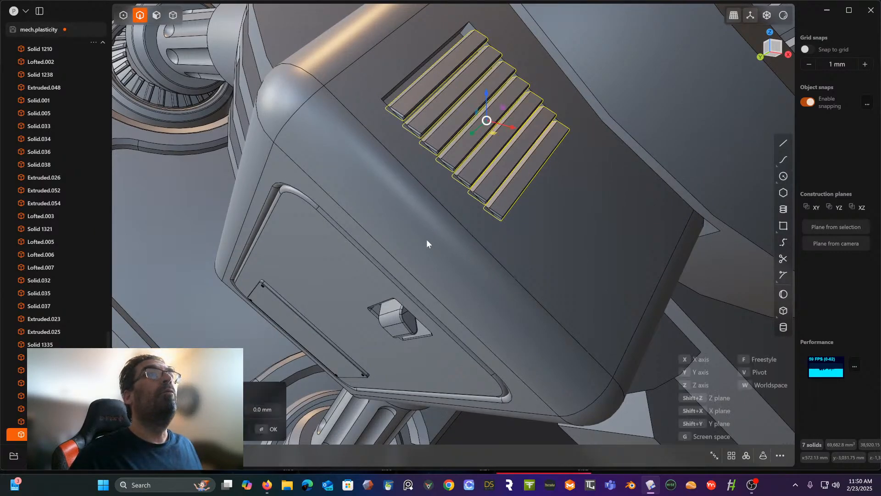
key(v)
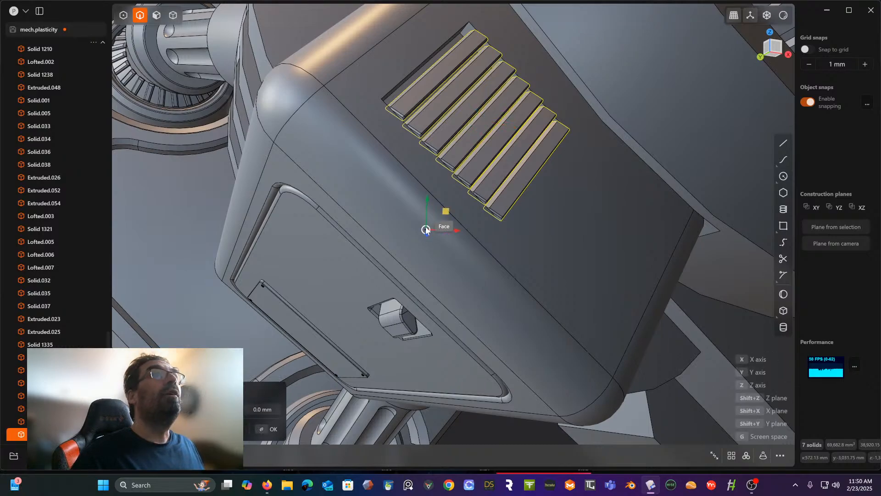
click(425, 62)
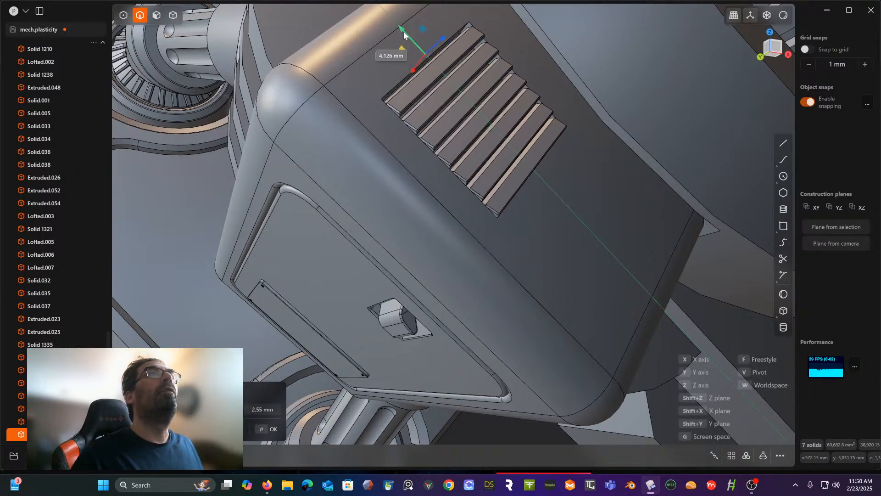
drag(404, 32, 401, 30)
middle_drag(448, 106, 428, 76)
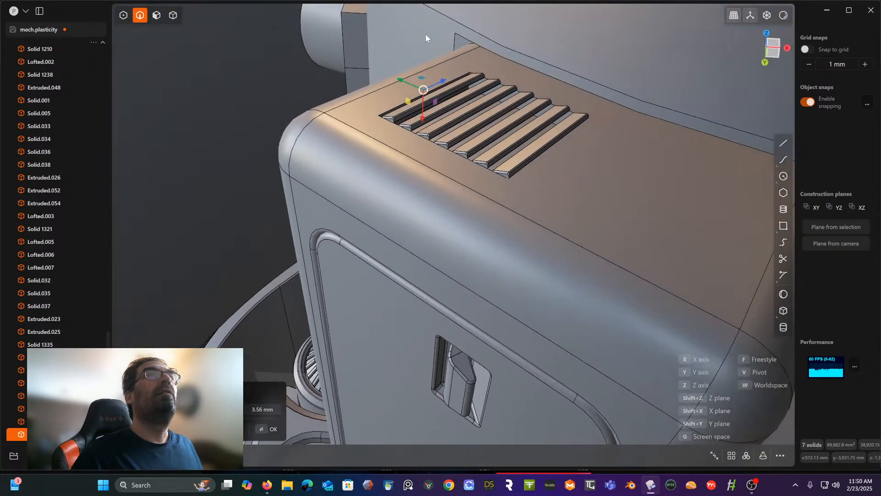
middle_drag(465, 112, 555, 147)
key(Return)
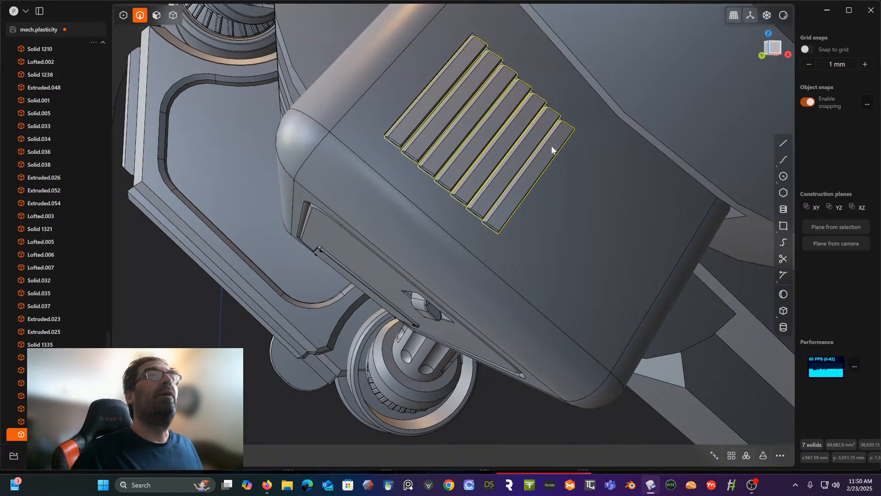
- Delete the last slat, the one at the far end of the vent opening
click(171, 16)
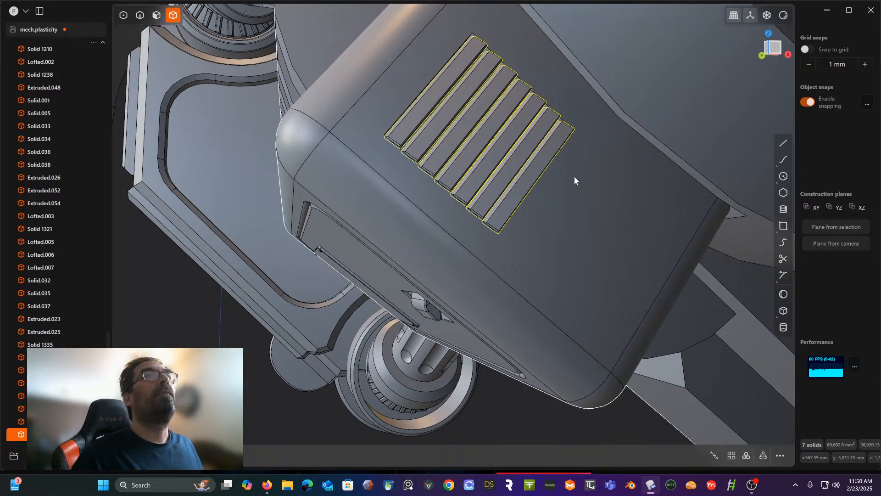
click(535, 165)
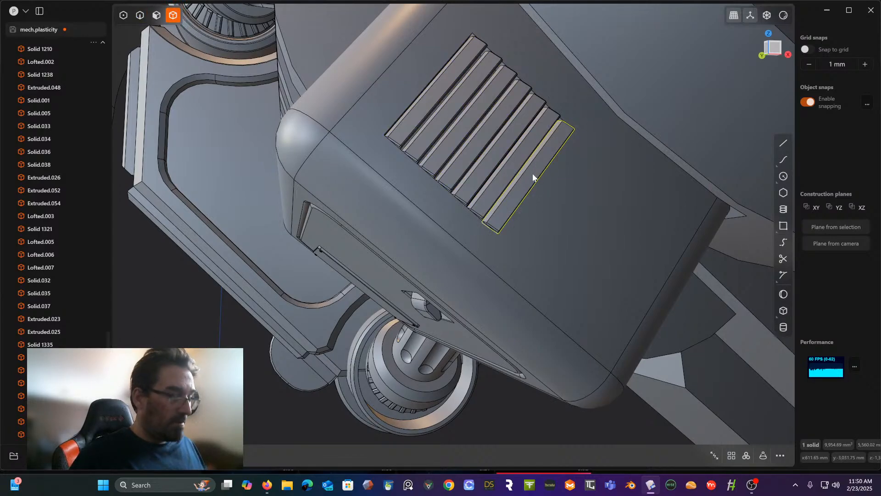
key(Delete)
middle_drag(569, 174, 572, 185)
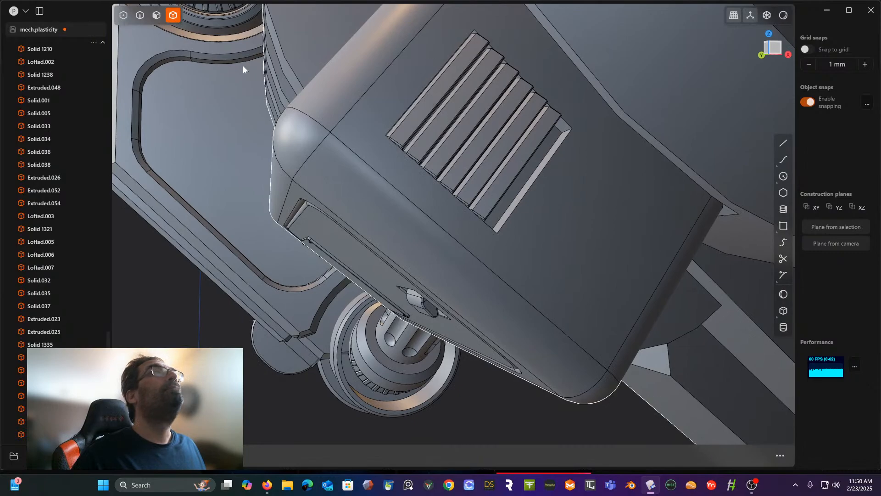
- Offset the end wall of the vent opening slightly outward, away from the last remaining slat
click(156, 16)
middle_drag(400, 158, 459, 148)
click(504, 173)
middle_drag(504, 172, 479, 156)
drag(489, 153, 492, 157)
key(Escape)
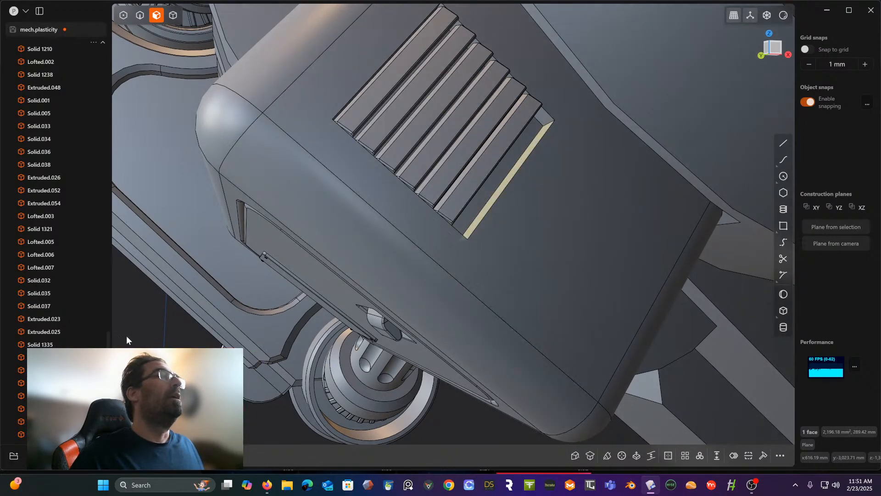
scroll(92, 351, down, 1)
scroll(92, 351, down, 2)
middle_drag(416, 253, 472, 191)
key(o)
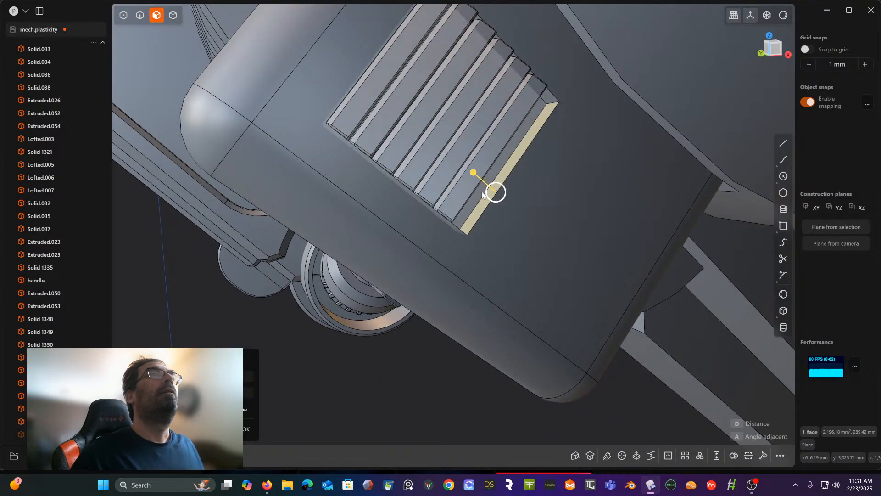
drag(473, 174, 477, 178)
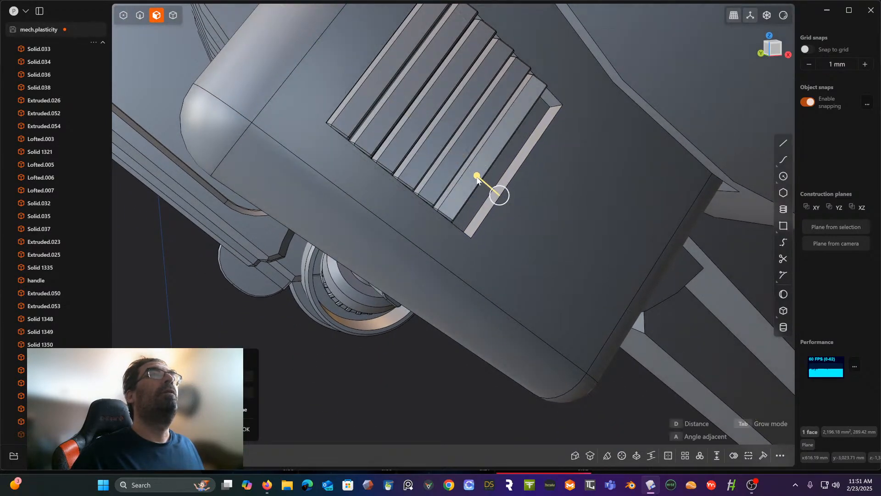
click(359, 362)
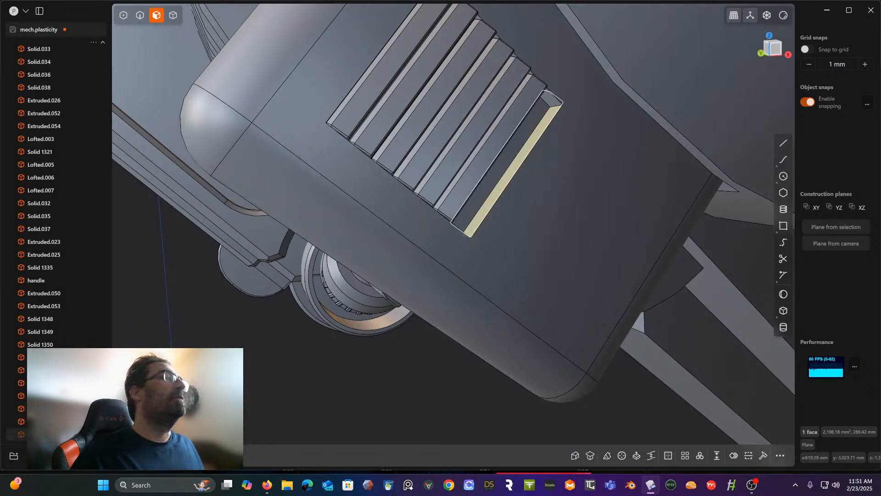
key(o)
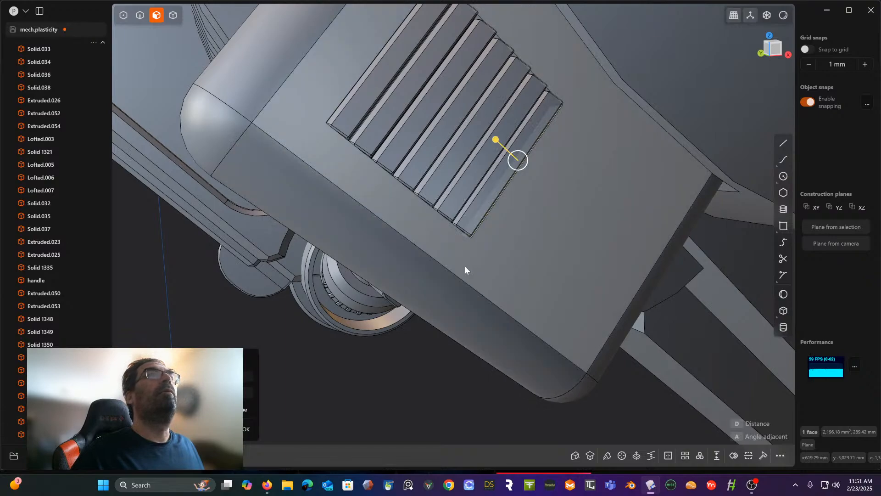
middle_drag(465, 266, 479, 177)
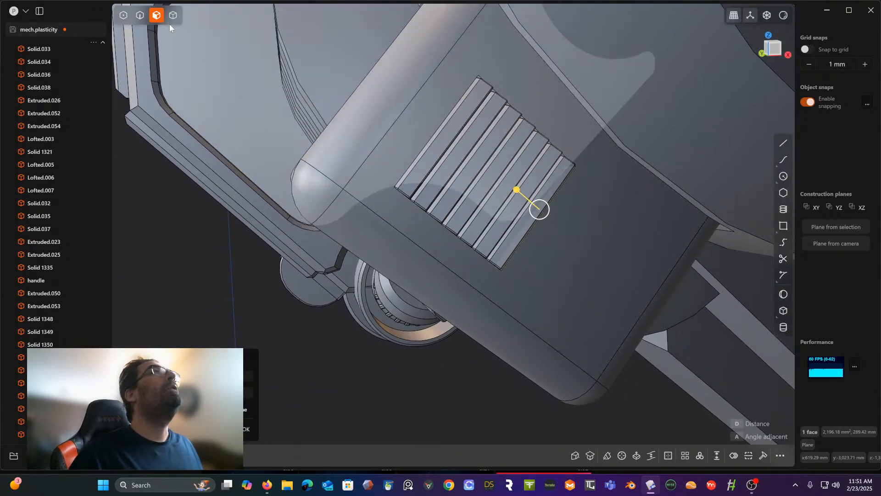
- Offset the four rim edges of the vent opening outward to imprint a round-cornered border around it
click(141, 16)
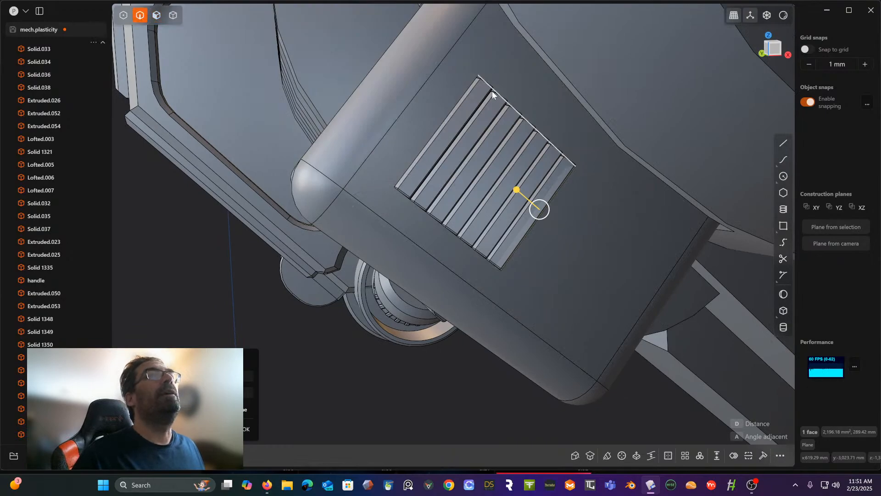
click(467, 86)
key(f)
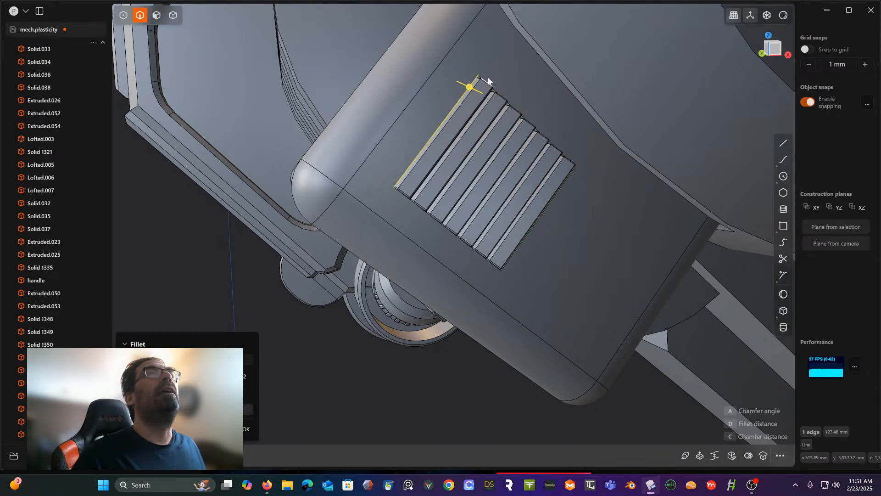
click(485, 79)
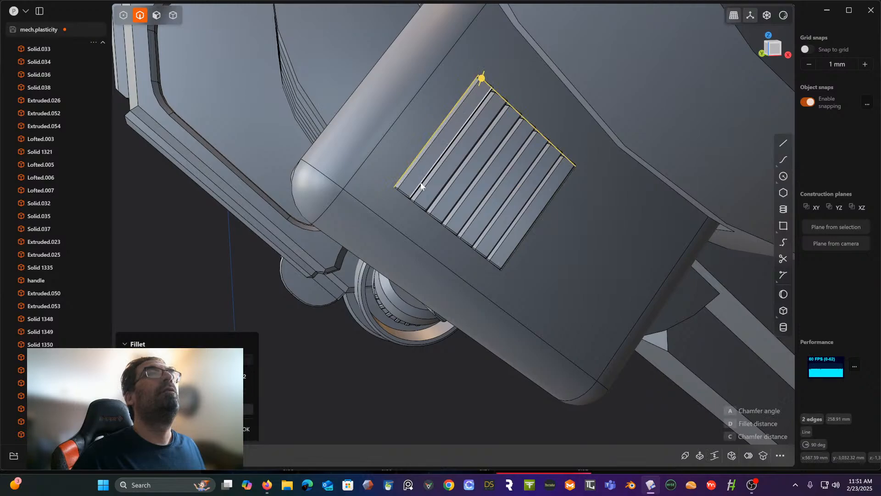
click(409, 208)
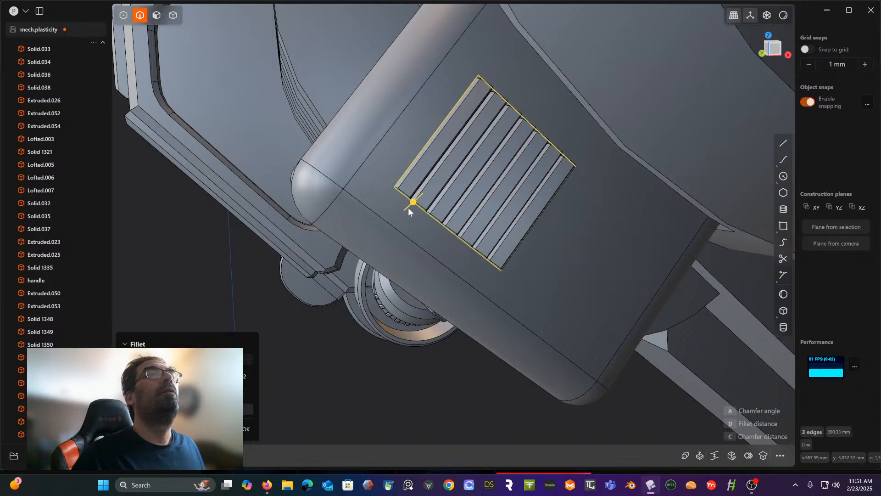
click(522, 257)
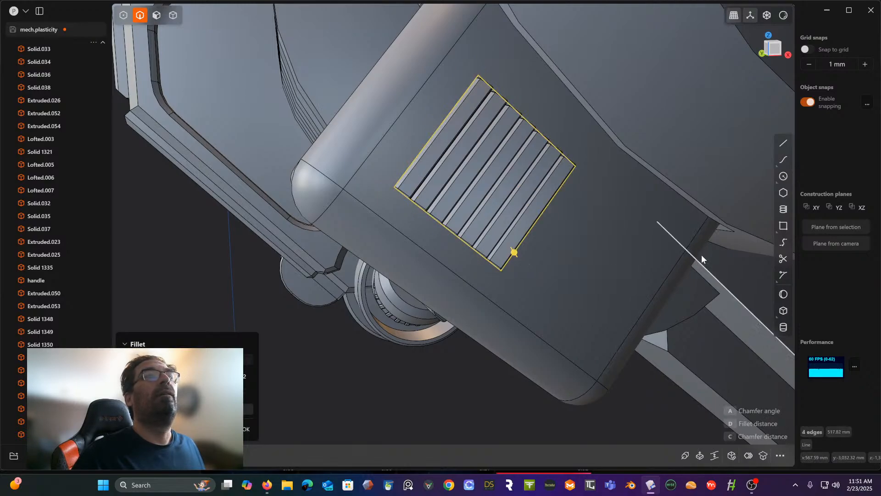
click(748, 455)
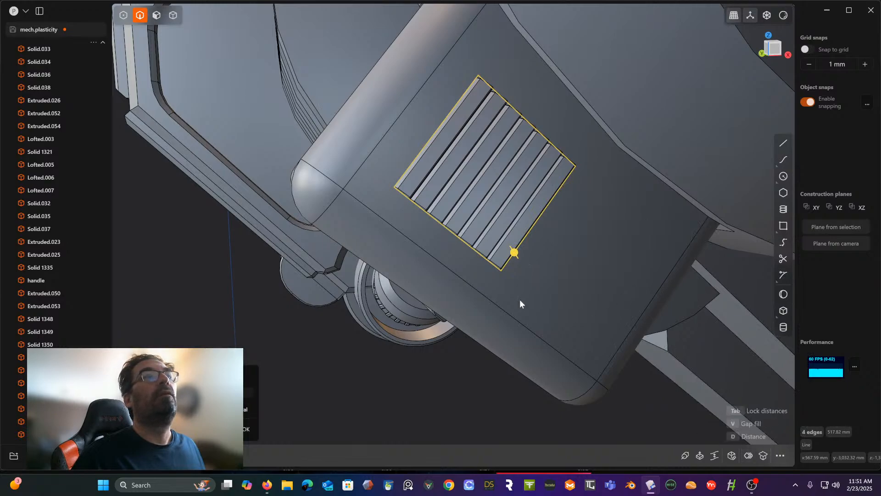
mouse_move(515, 254)
mouse_down()
mouse_move(508, 240)
mouse_move(515, 256)
mouse_up()
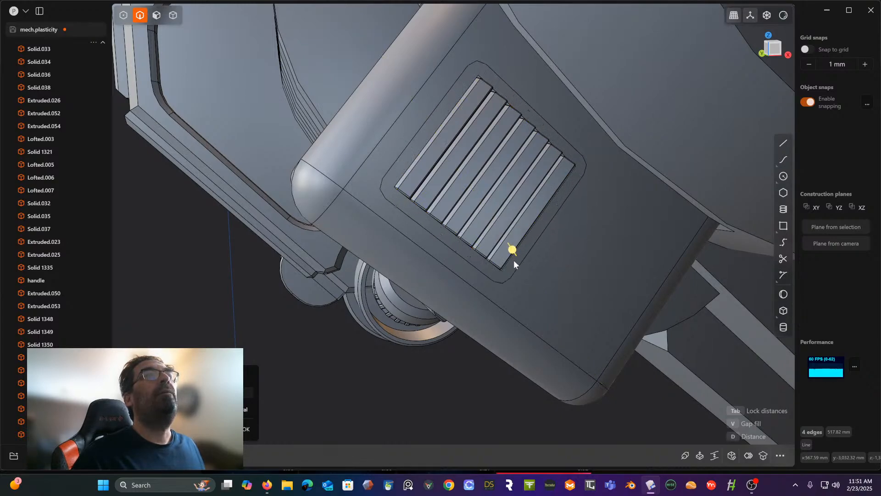
right_click(432, 373)
click(431, 373)
middle_drag(428, 362, 432, 359)
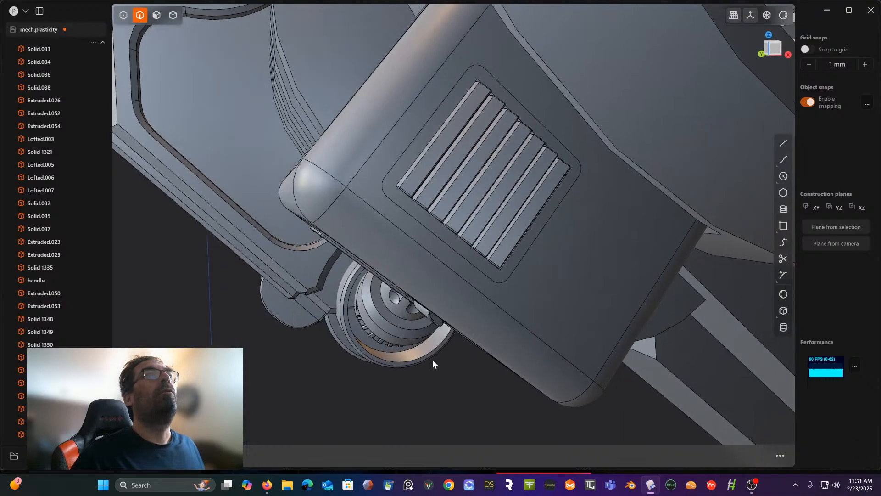
- Offset the round-cornered border face around the vent outward so it stands proud of the housing
middle_drag(445, 315, 445, 273)
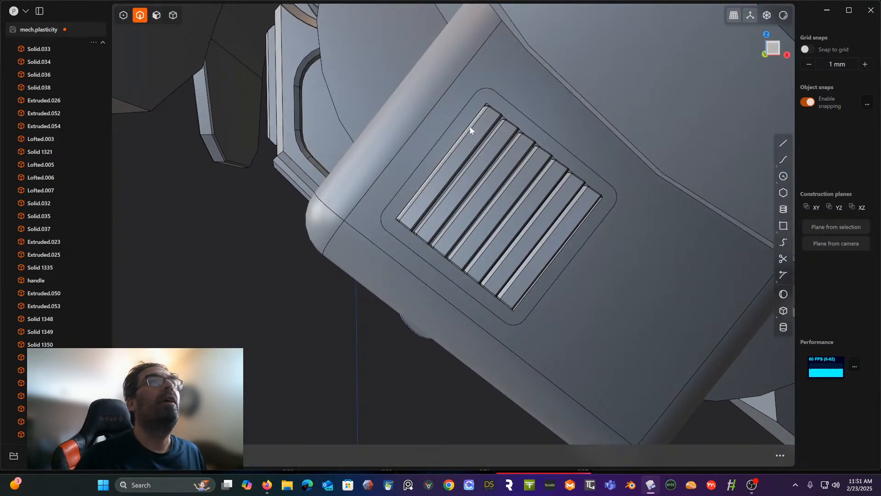
middle_drag(471, 126, 447, 131)
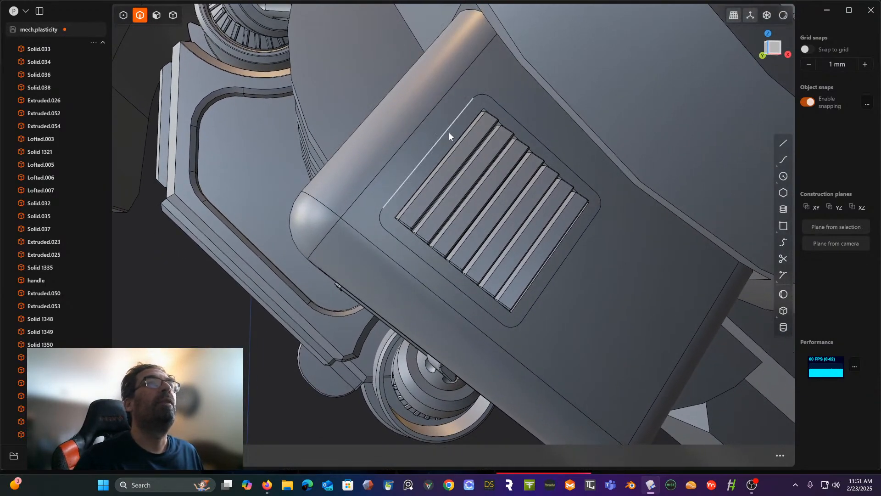
double_click(482, 95)
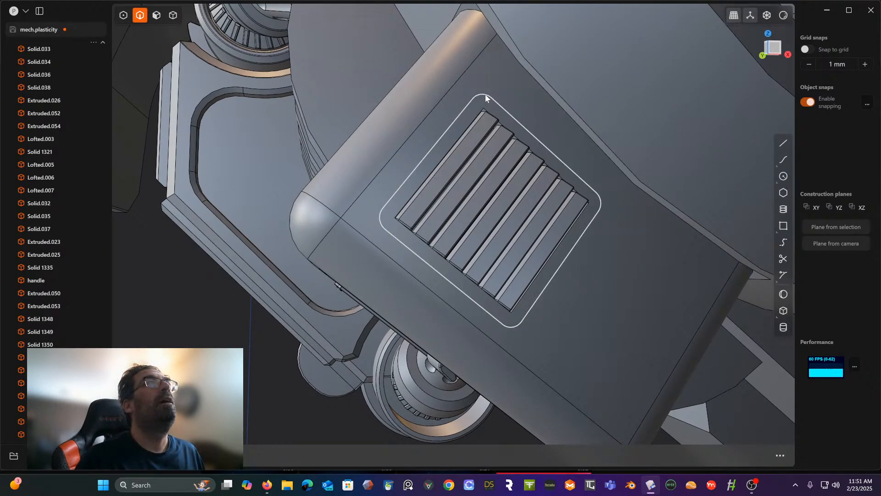
click(156, 15)
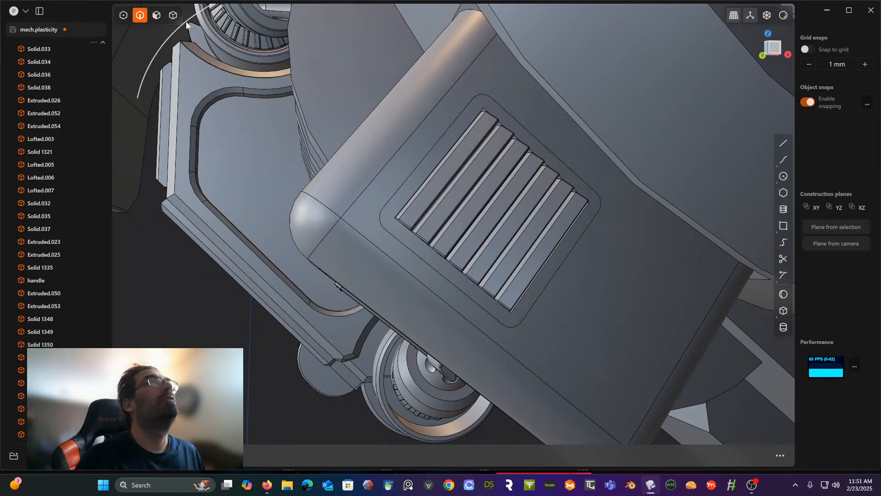
click(451, 136)
middle_drag(450, 136, 477, 133)
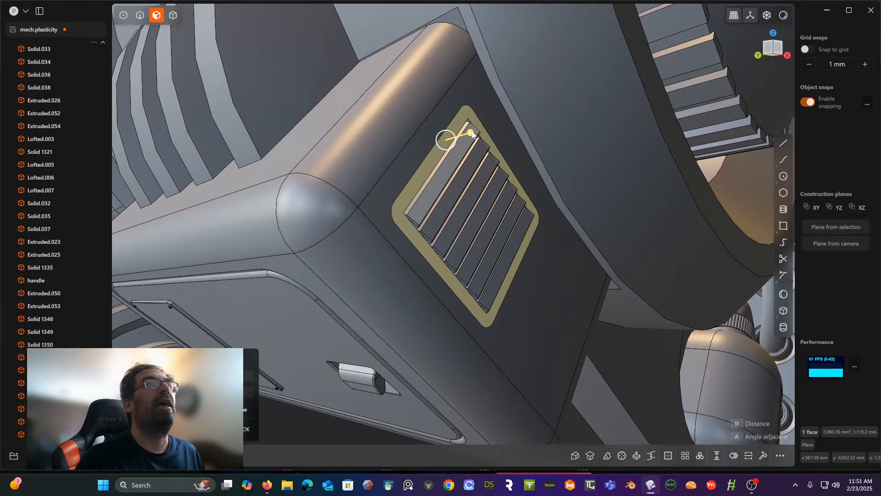
drag(471, 133, 480, 133)
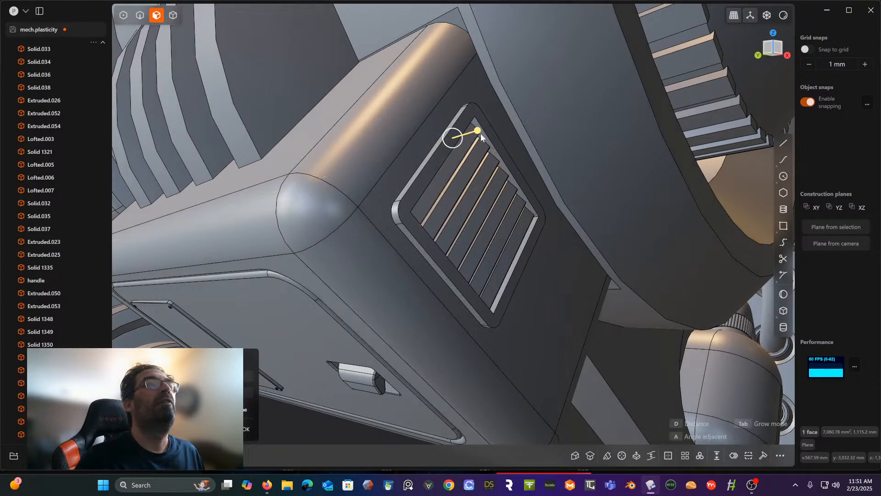
click(438, 142)
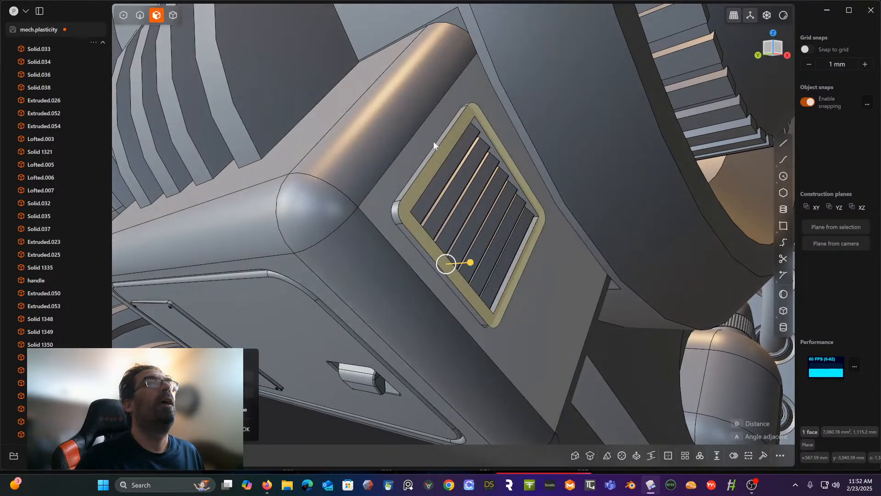
- Fillet the outer top edge of the raised vent border with a radius of about 2.3 mm
click(147, 22)
scroll(426, 153, up, 2)
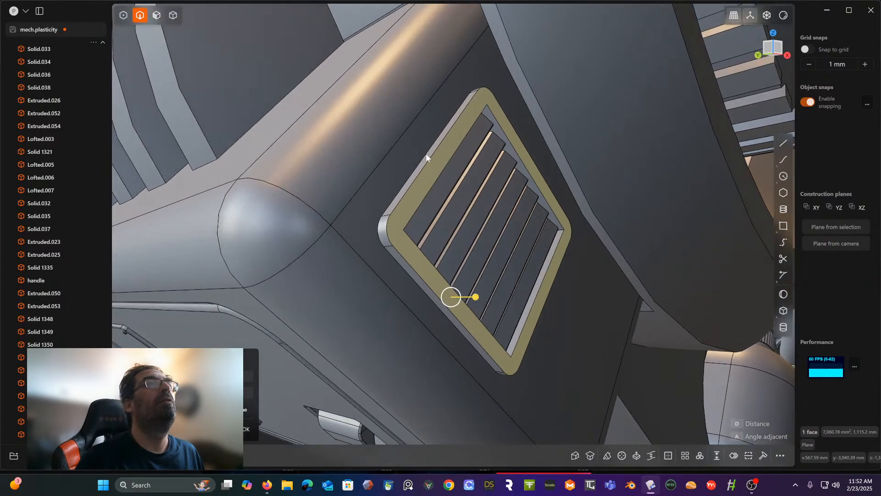
click(386, 226)
key(b)
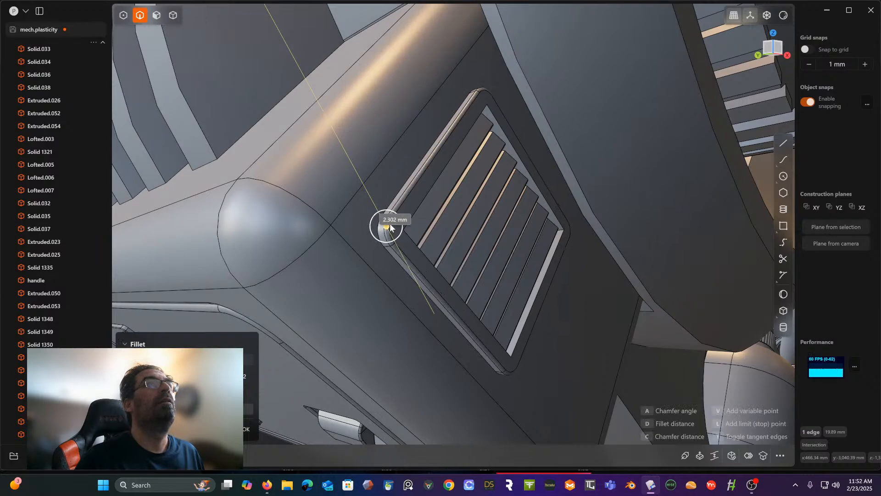
click(389, 224)
right_click(418, 170)
- Fillet the four inner rim edges of the vent opening with a radius of about 1.05 mm
middle_drag(418, 169, 382, 157)
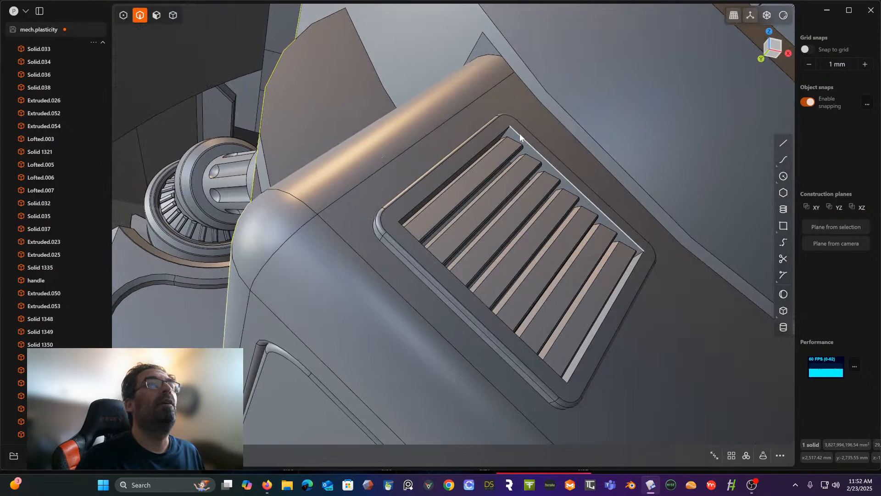
click(517, 135)
key(f)
click(499, 140)
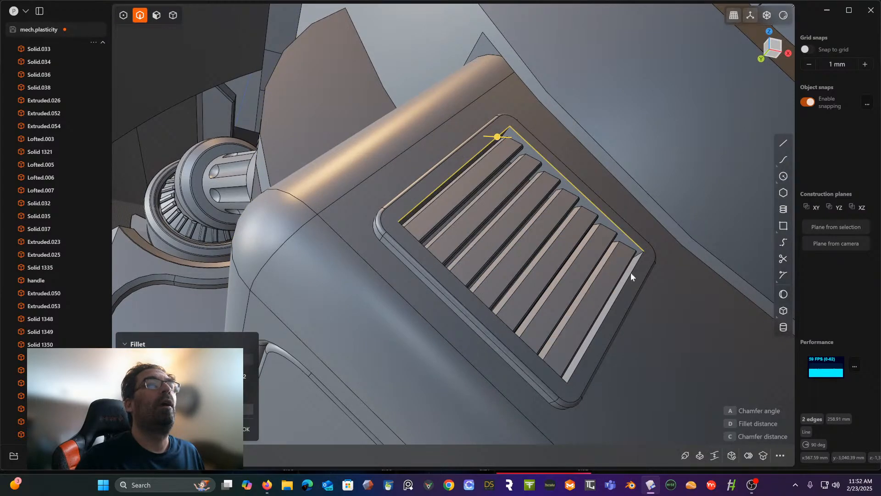
click(628, 279)
click(561, 378)
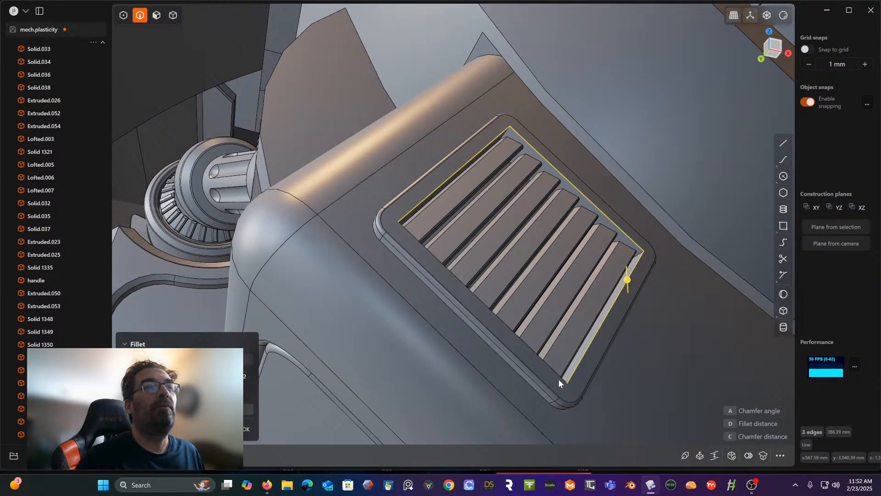
middle_drag(560, 376, 560, 343)
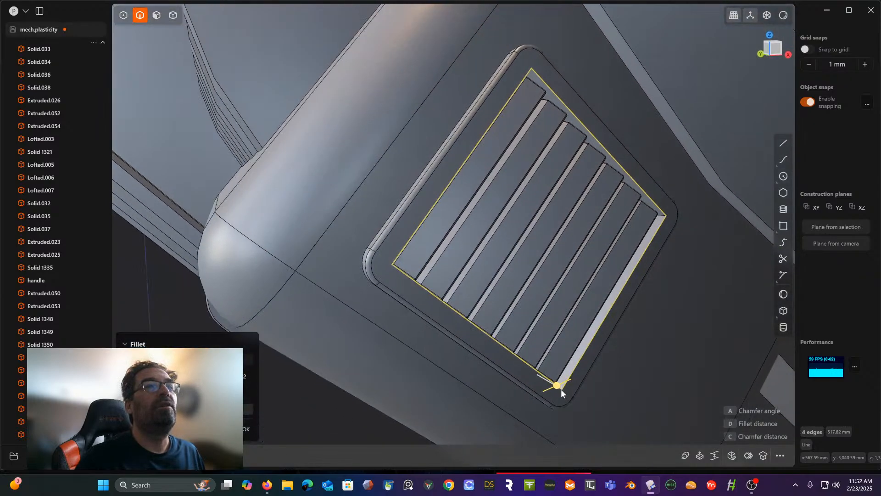
drag(558, 385, 558, 389)
drag(560, 389, 558, 390)
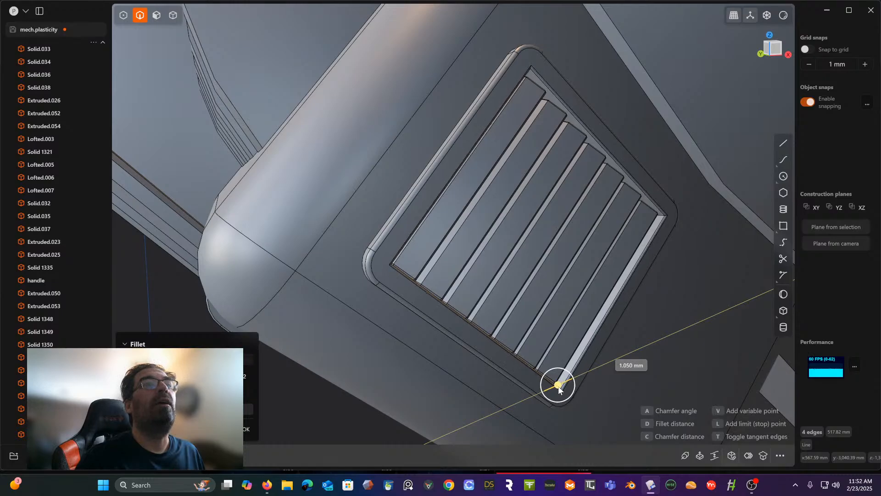
right_click(551, 219)
- Draw a circle about 3.58 mm in diameter on the raised border face, inside its corner next to the first slat
scroll(551, 219, down, 6)
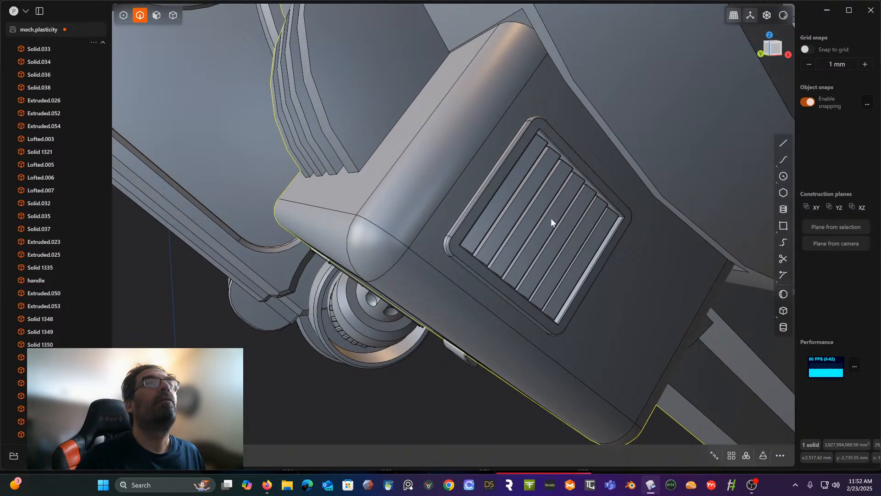
middle_drag(545, 233, 461, 131)
scroll(461, 171, up, 3)
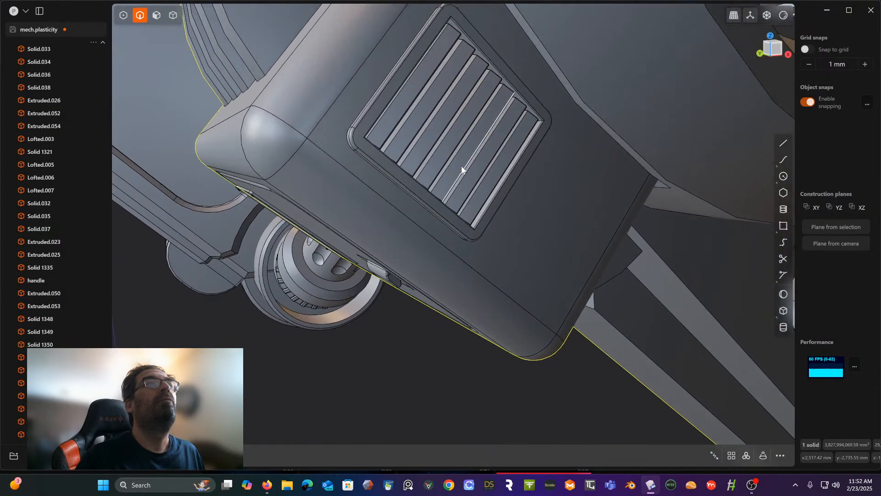
scroll(513, 147, up, 3)
shift+middle_drag(513, 147, 512, 225)
scroll(483, 222, up, 5)
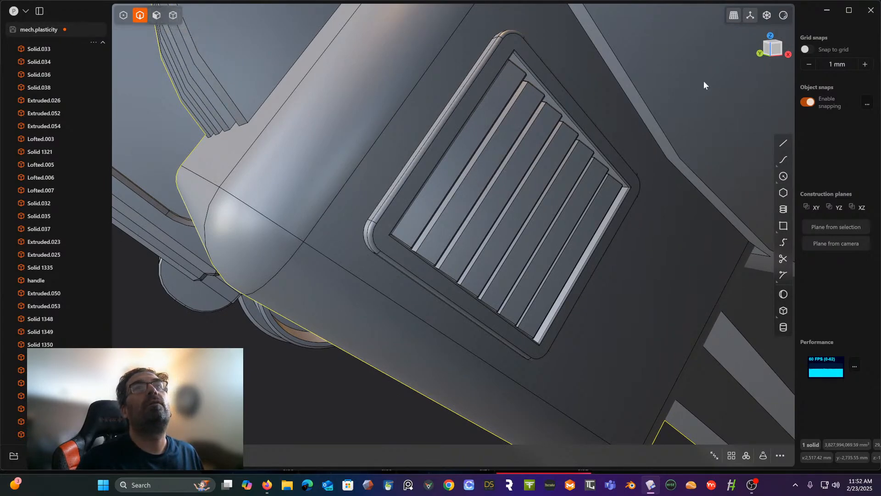
click(783, 176)
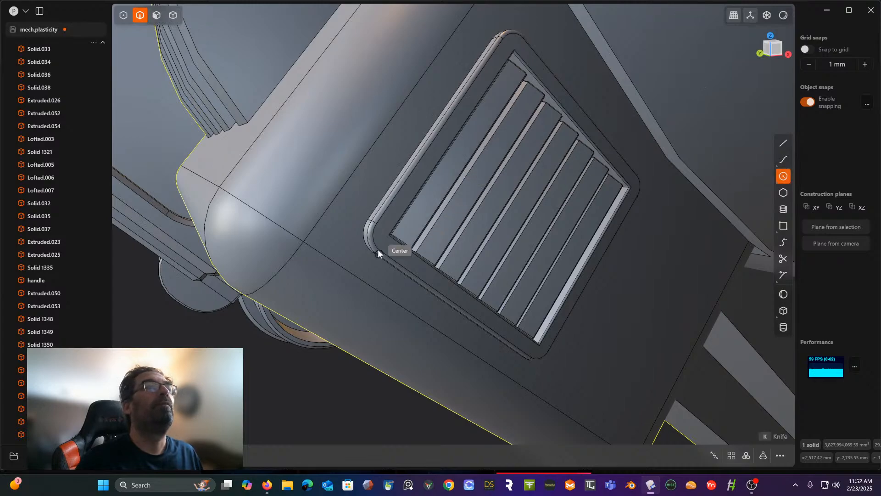
scroll(381, 236, up, 6)
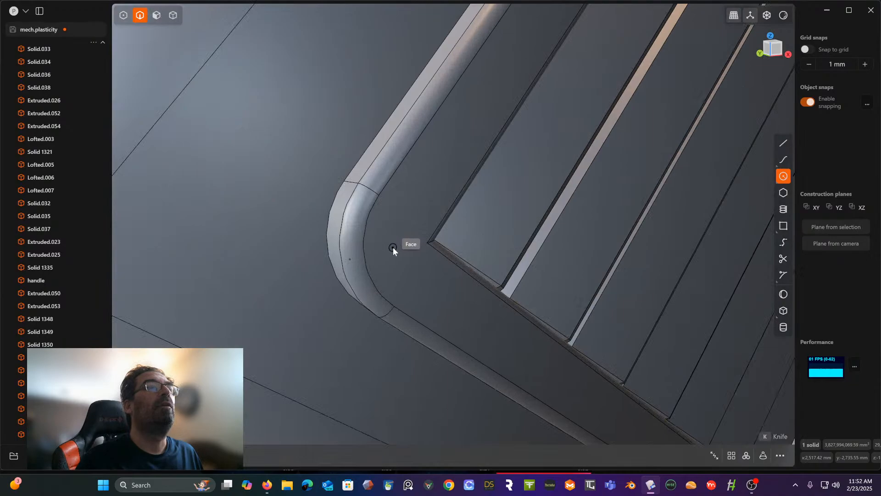
click(393, 247)
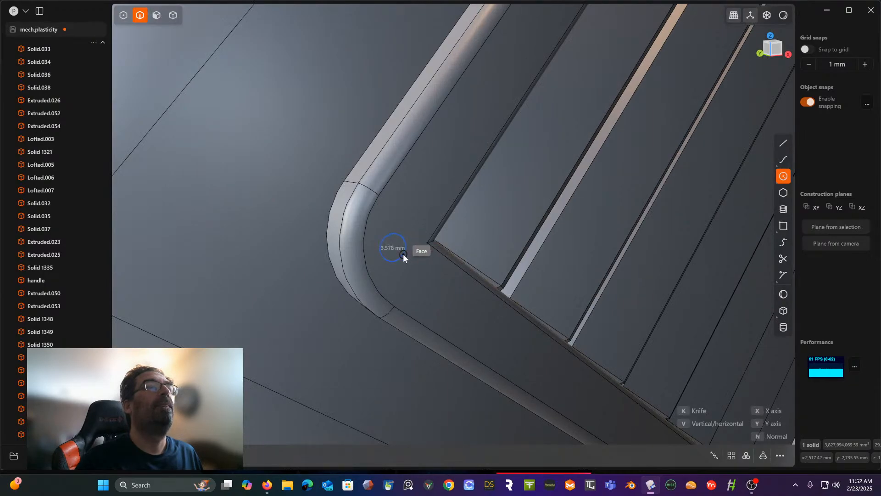
click(403, 254)
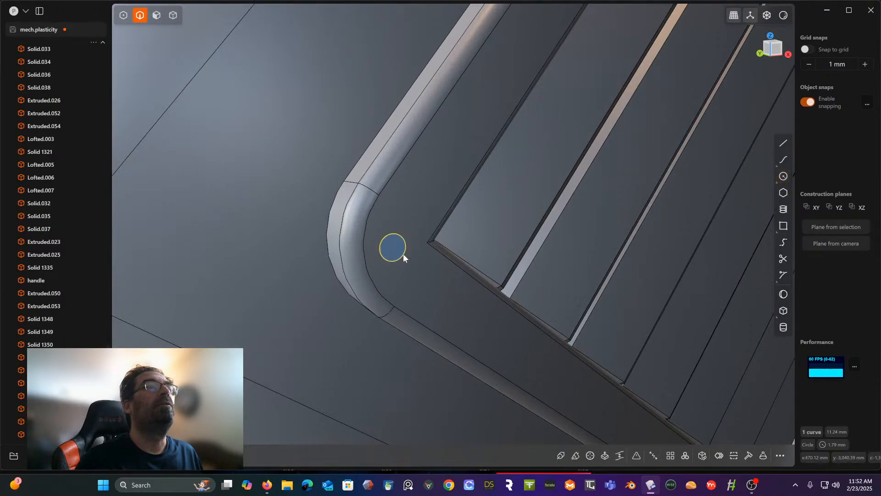
- Extrude the corner circle slightly outward as a separate body to form a small screw head
click(160, 18)
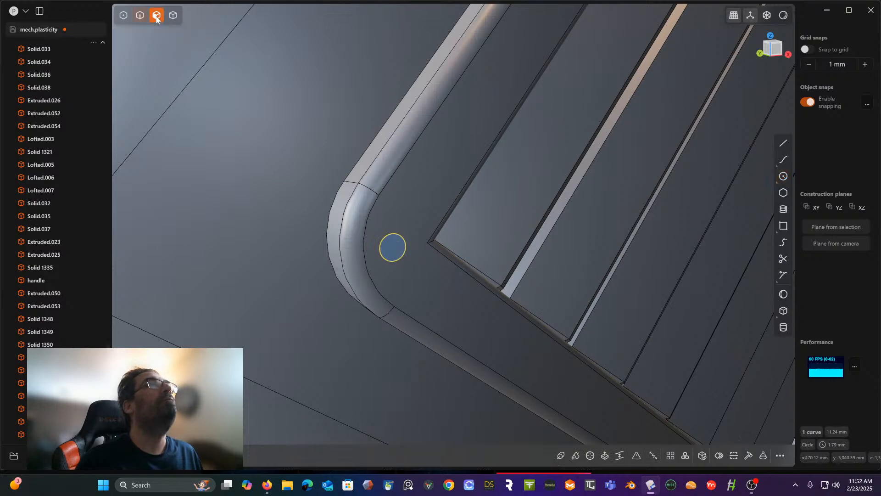
key(e)
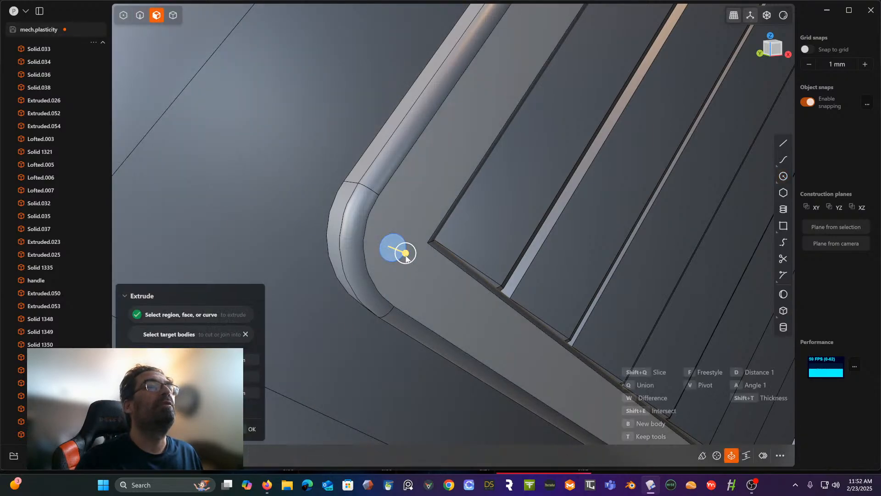
drag(406, 254, 412, 260)
right_click(393, 191)
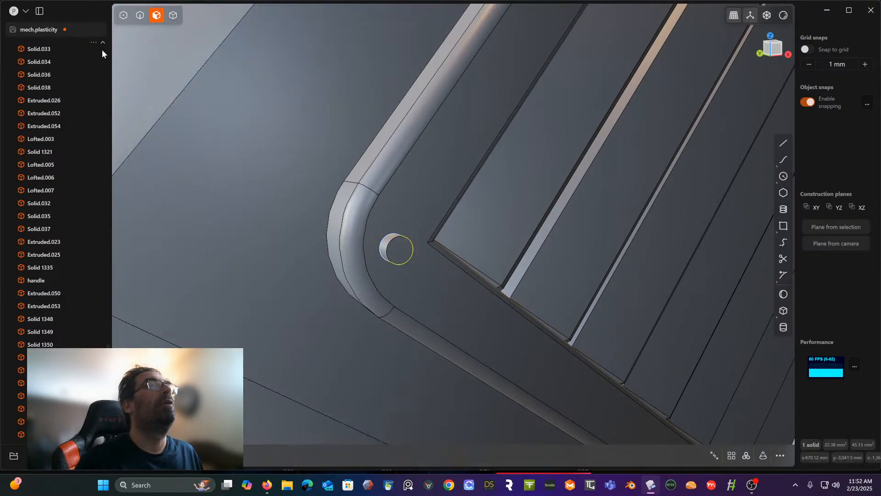
- Try to fillet the outer end edge of the small screw head into a nearly domed shape
click(140, 16)
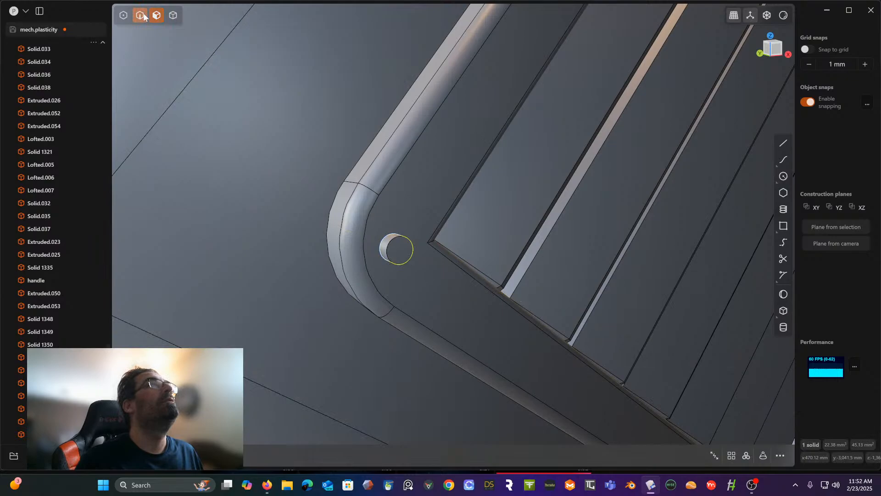
click(392, 245)
key(f)
drag(392, 245, 392, 239)
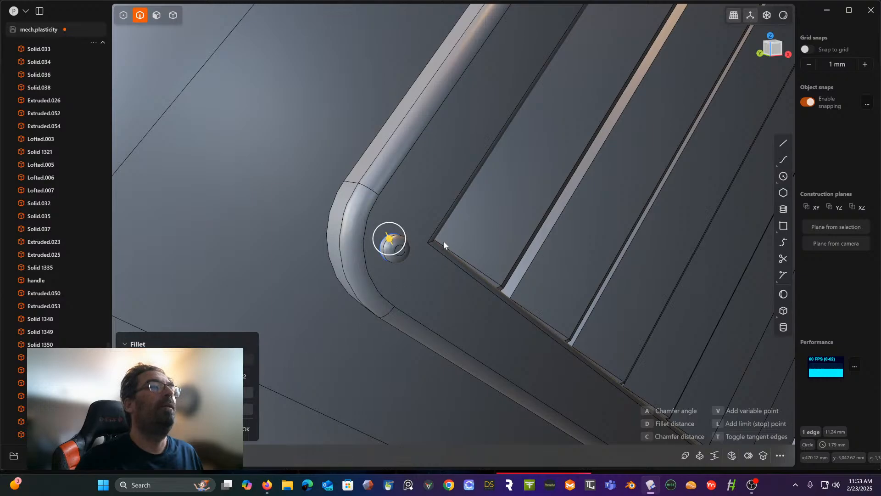
drag(390, 239, 389, 238)
right_click(445, 189)
middle_drag(435, 195, 397, 195)
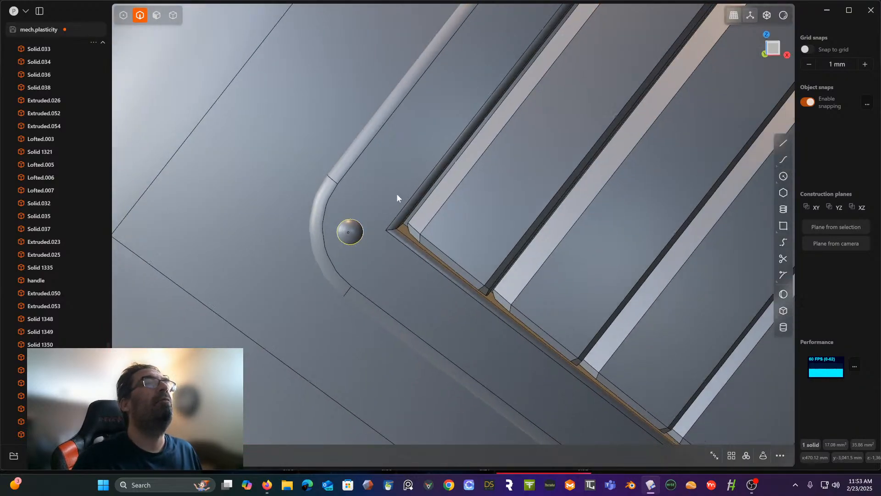
scroll(396, 193, down, 8)
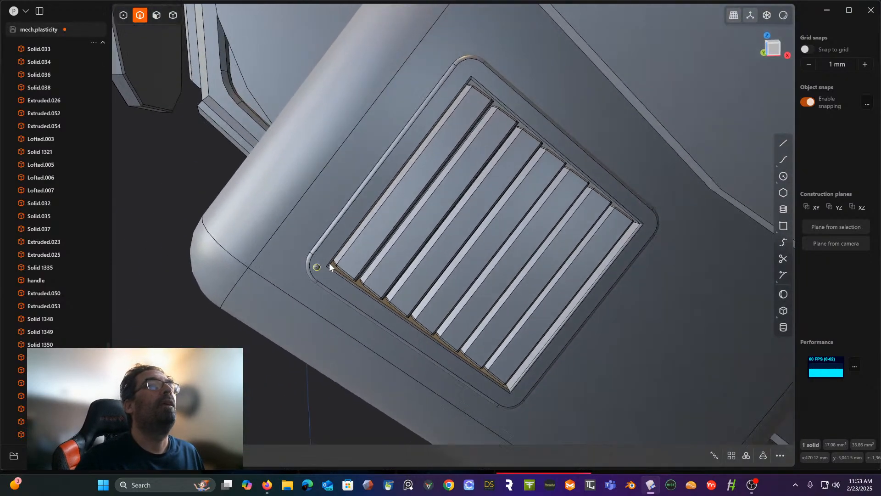
- Chamfer the outer end edge of the screw head, leaving a flat round face in the middle
middle_drag(329, 264, 350, 272)
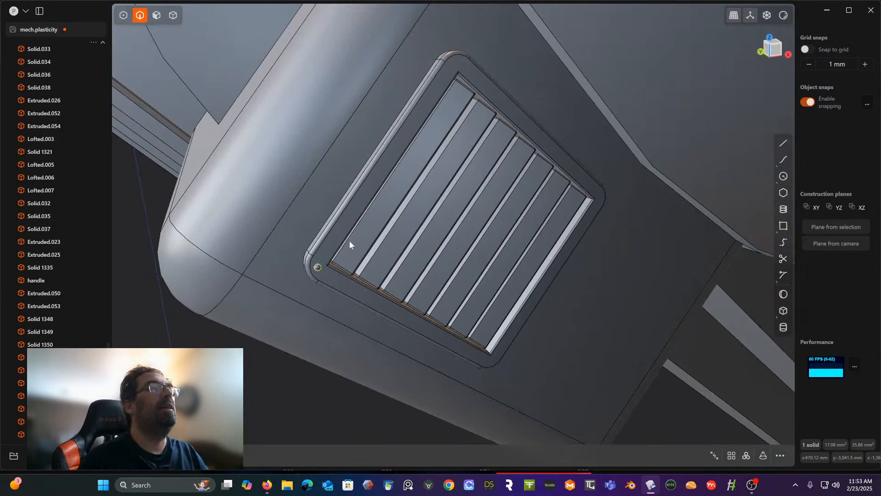
key(f)
scroll(318, 269, up, 6)
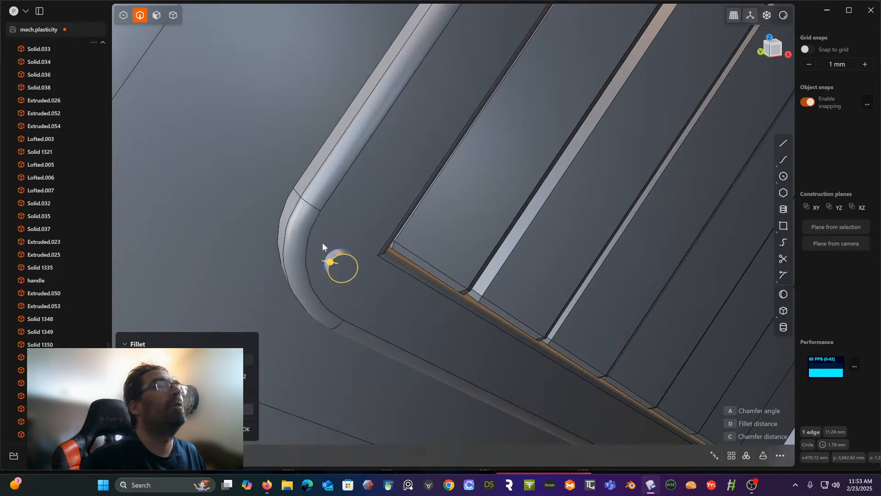
drag(332, 263, 335, 262)
scroll(349, 222, up, 5)
shift+middle_drag(349, 222, 388, 159)
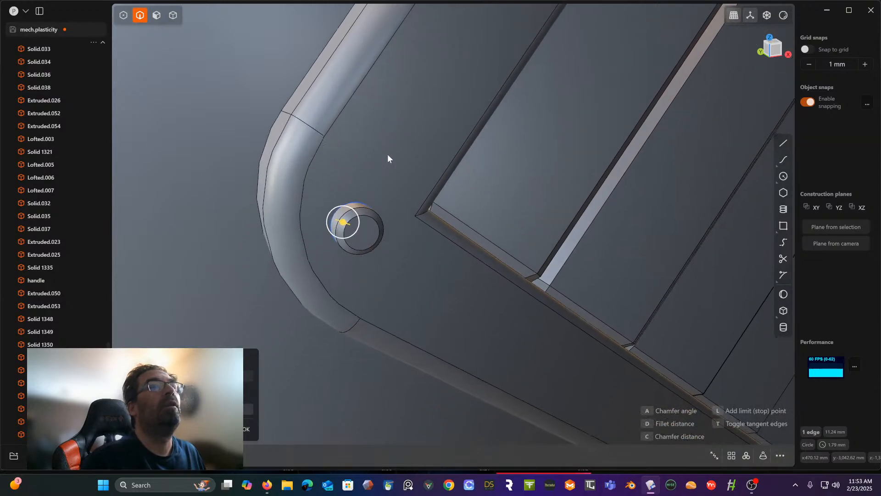
- Draw a circle about 1 mm in diameter at the centre of the screw head's flat outer face
click(783, 176)
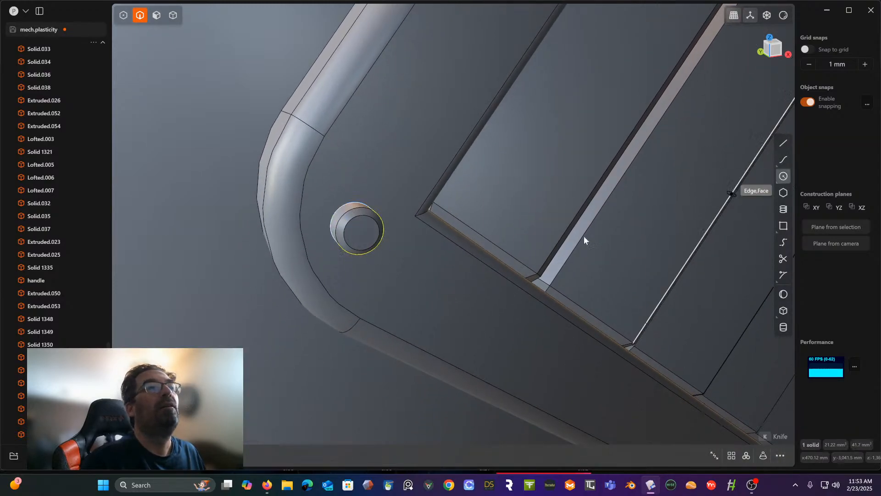
scroll(568, 236, up, 3)
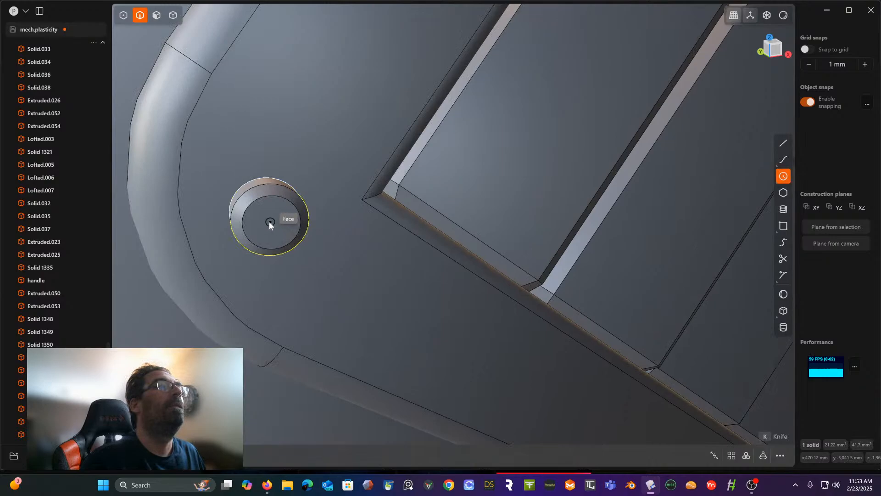
shift+middle_drag(276, 220, 301, 237)
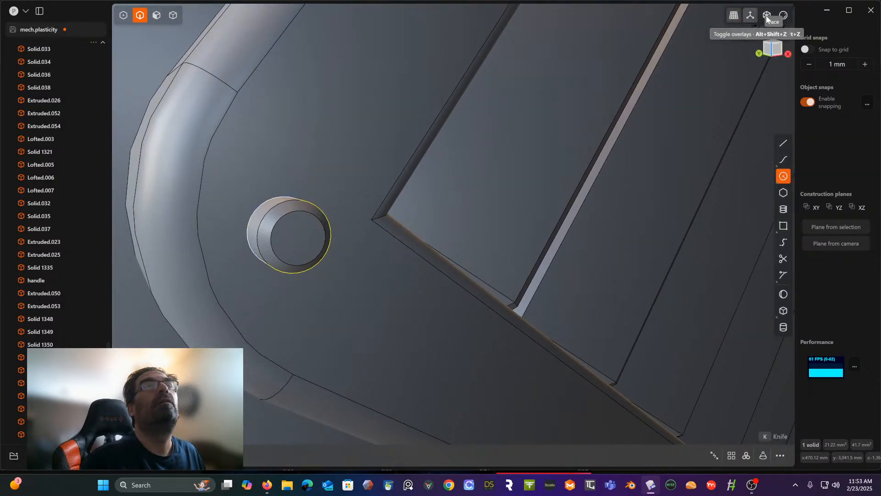
click(778, 47)
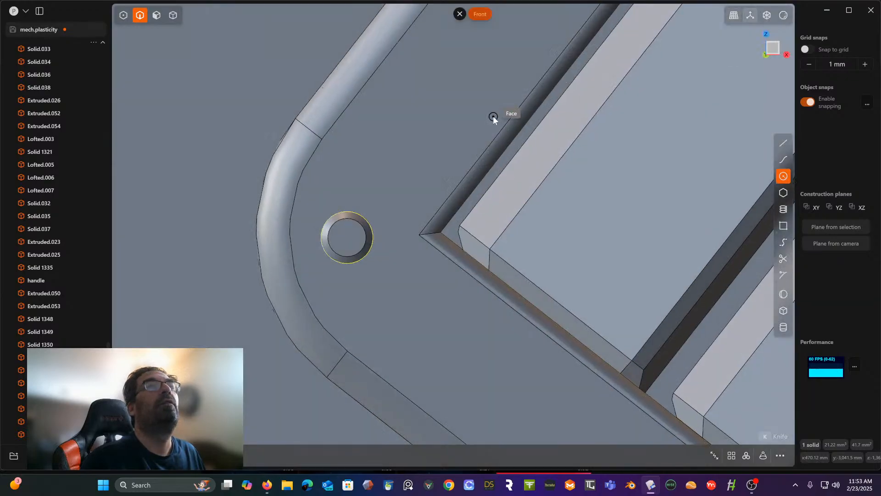
click(345, 238)
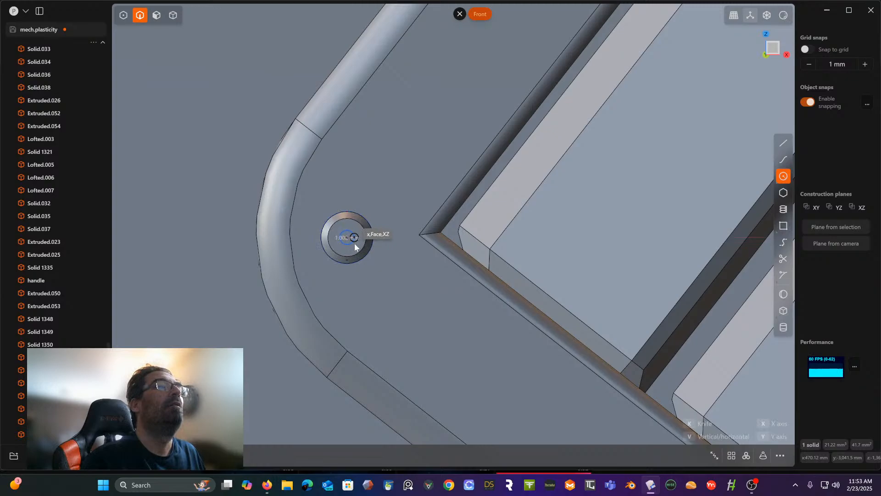
click(354, 244)
middle_drag(356, 244, 420, 260)
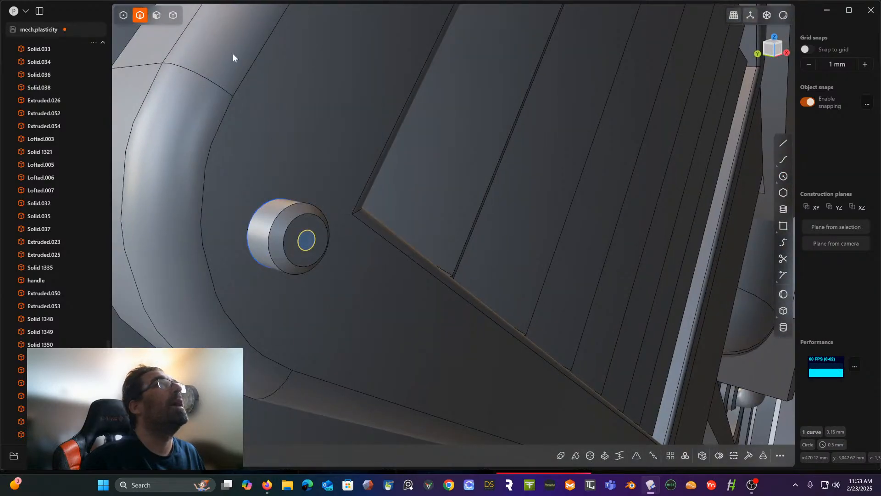
- Extrude the small circle inward to cut a round hole into the screw head
click(157, 16)
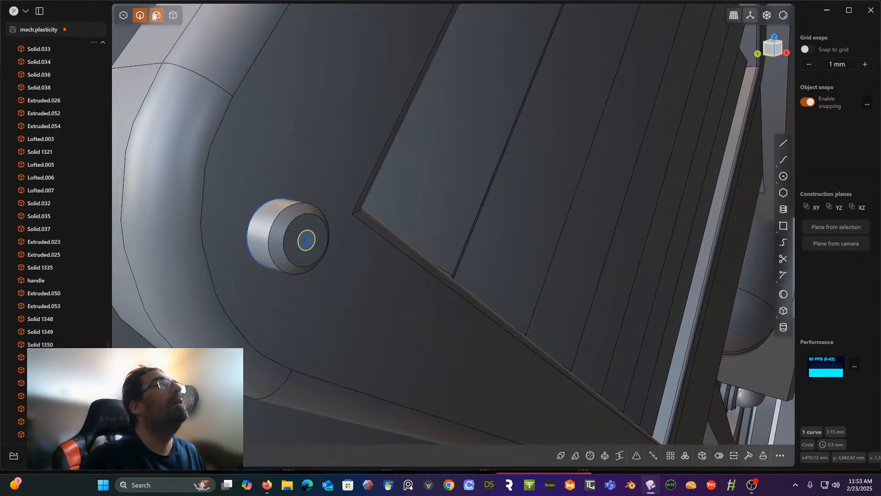
key(e)
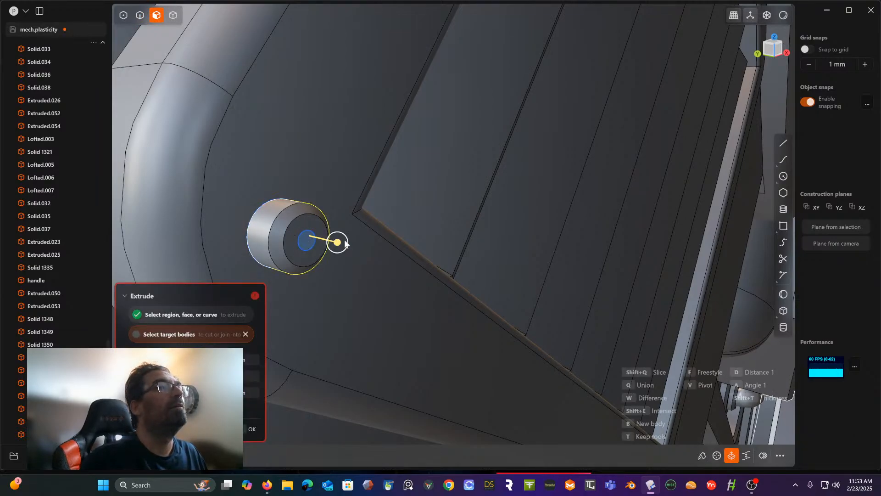
drag(338, 244, 322, 244)
key(Return)
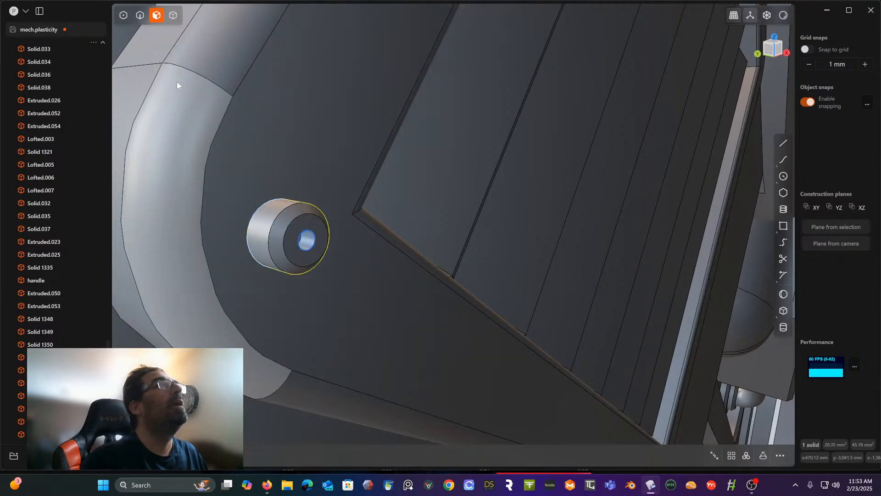
- Delete the leftover sketch circles at the screw head, keeping the solid
click(140, 16)
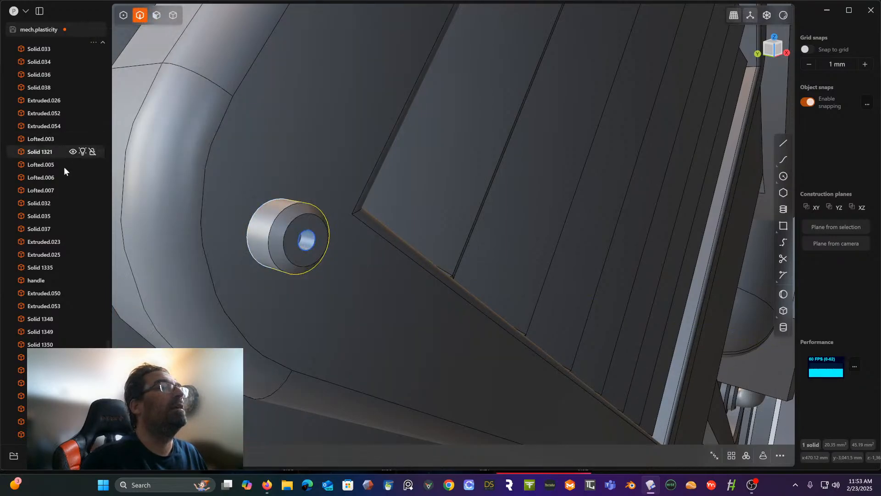
scroll(43, 303, down, 1)
scroll(43, 303, down, 1)
click(308, 231)
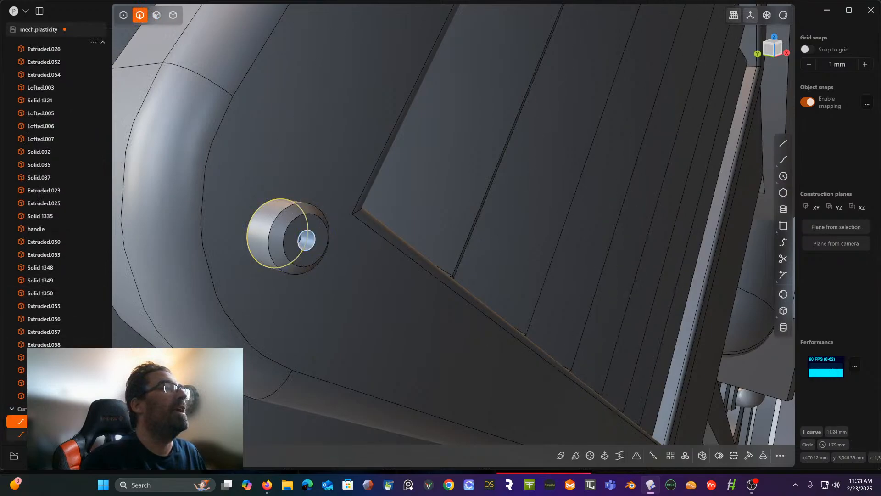
shift+click(312, 240)
key(Delete)
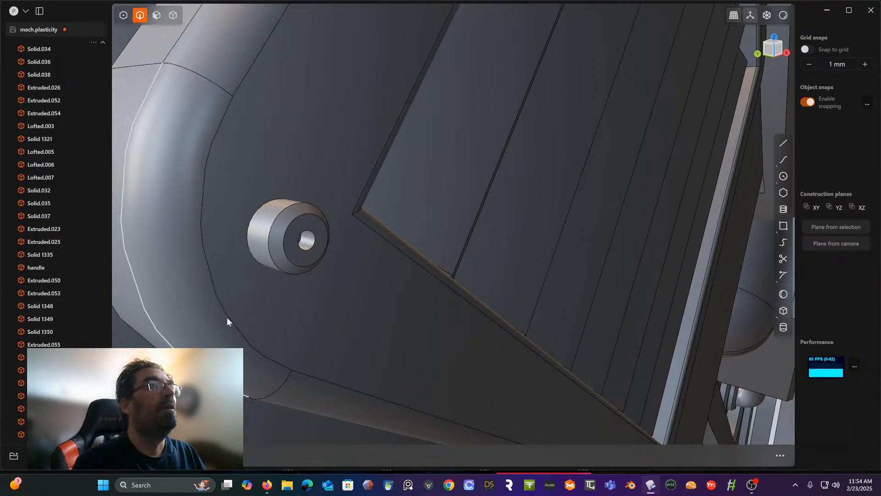
- Chamfer the rim of the screw head's centre hole by about 0.2 mm
click(314, 242)
key(f)
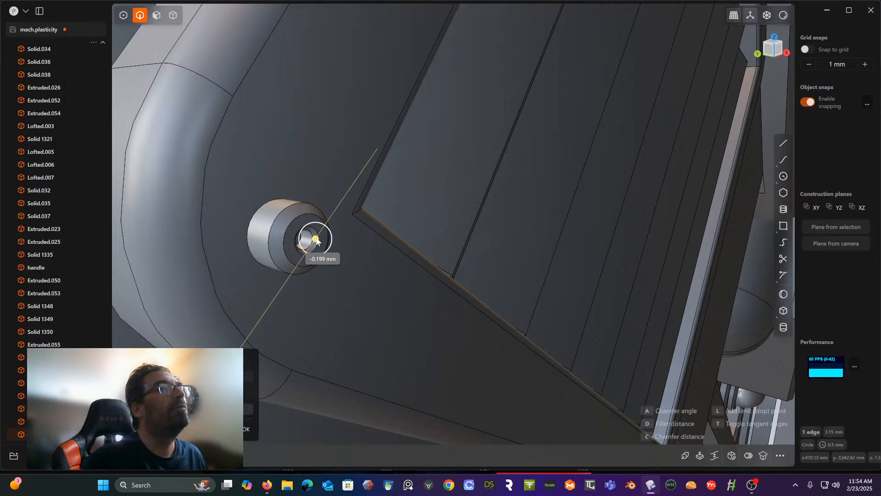
click(315, 239)
right_click(307, 140)
- Set a temporary construction plane on the vent's raised border face
scroll(307, 139, down, 6)
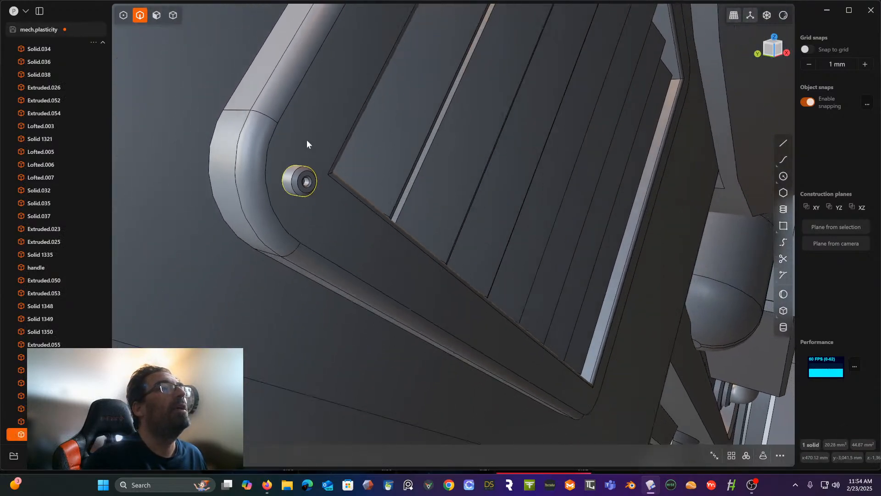
middle_drag(306, 144, 534, 47)
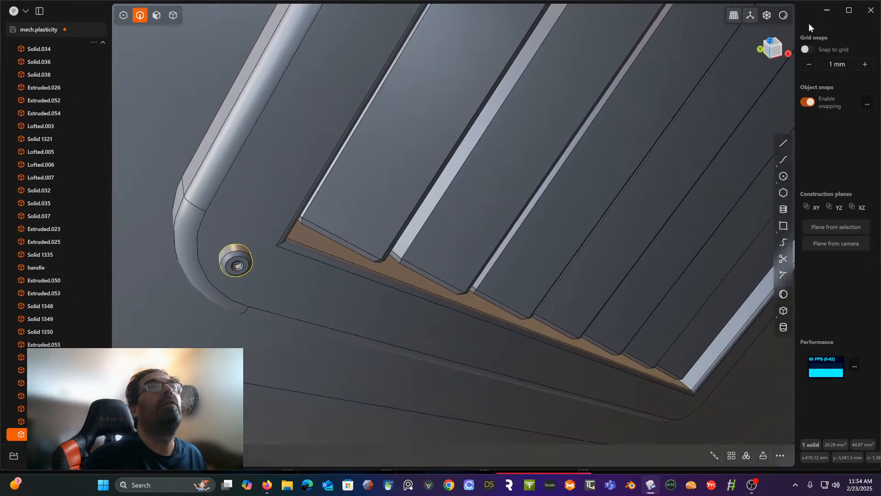
click(780, 53)
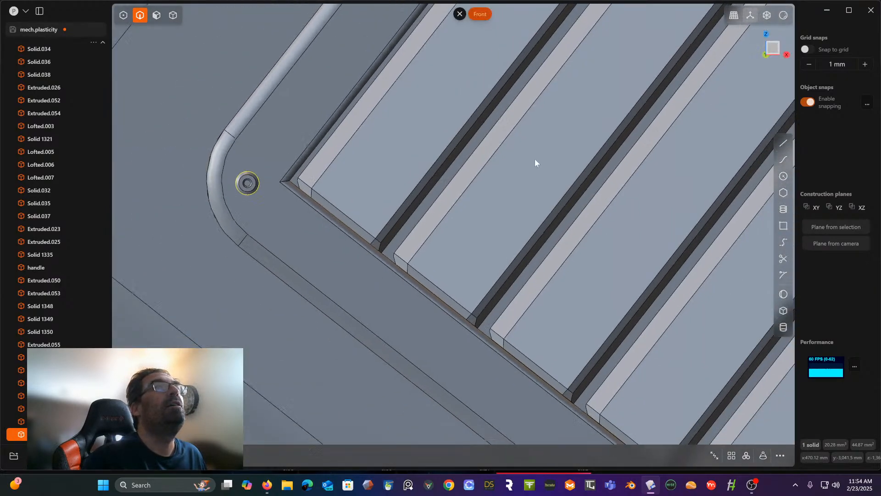
scroll(535, 159, down, 5)
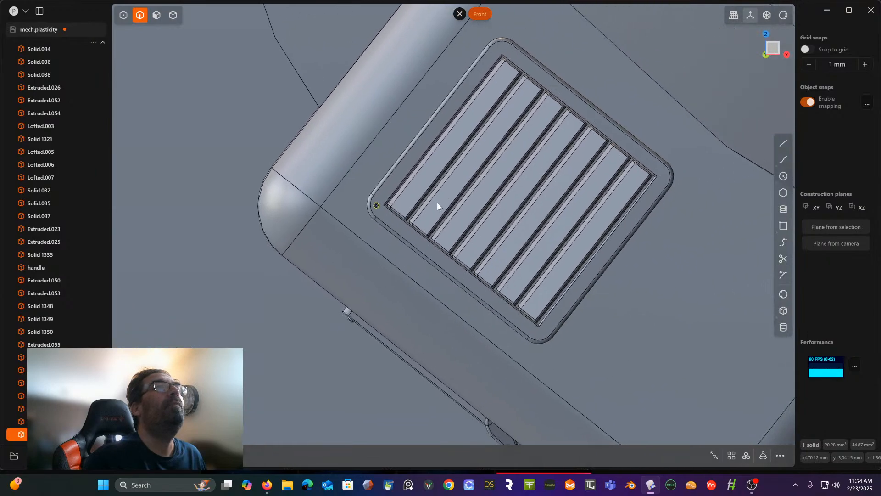
shift+middle_drag(337, 244, 323, 243)
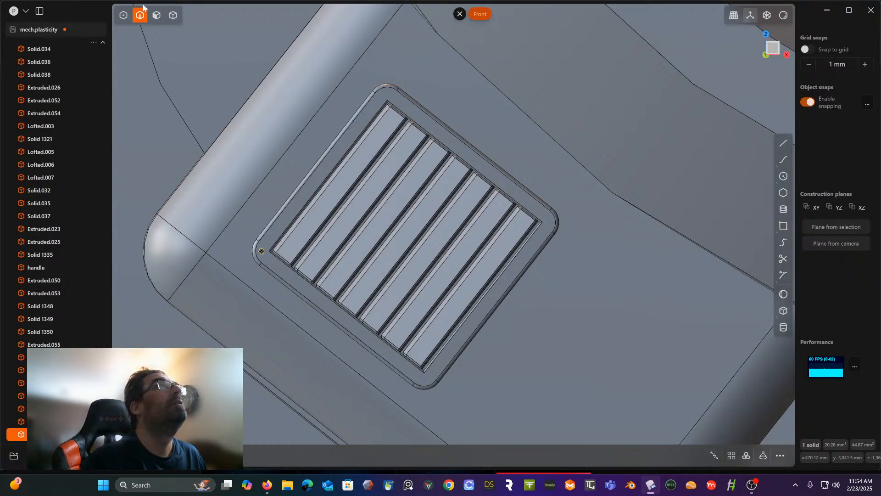
click(156, 15)
click(304, 189)
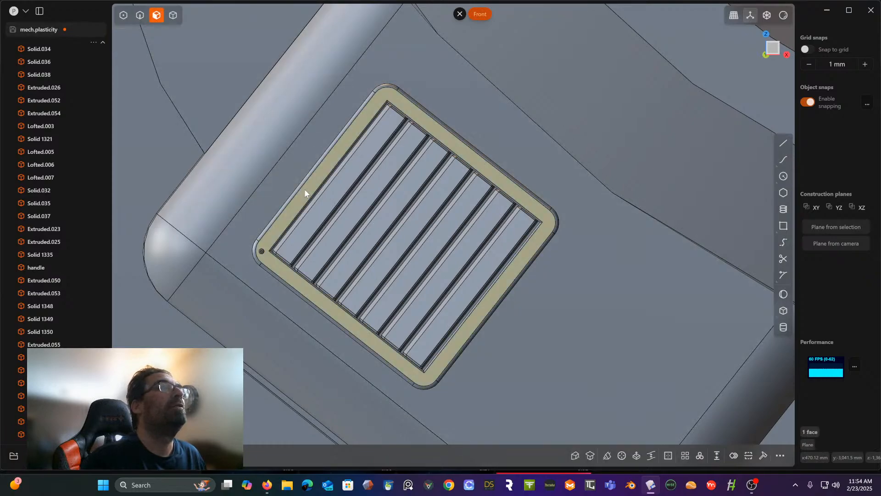
key(space)
scroll(324, 197, up, 2)
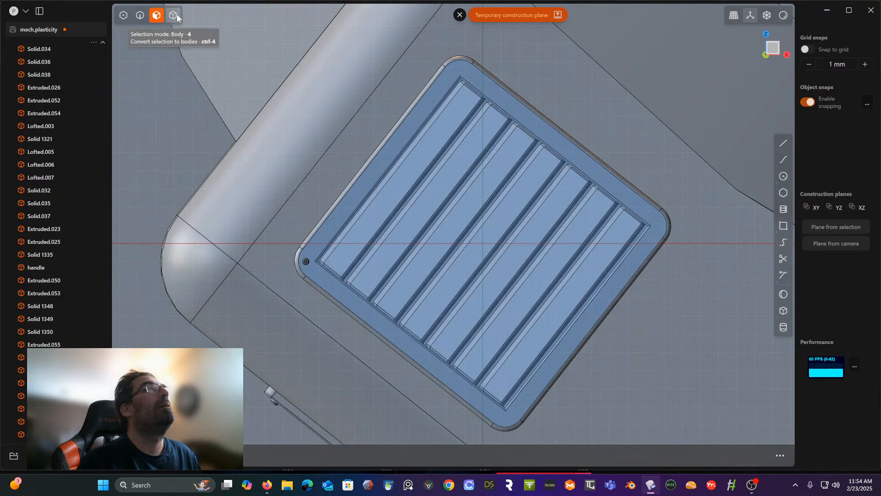
- Create a rectangular array of five screw heads from the corner one along the border side parallel to the slats, ending at the adjacent corner
click(177, 14)
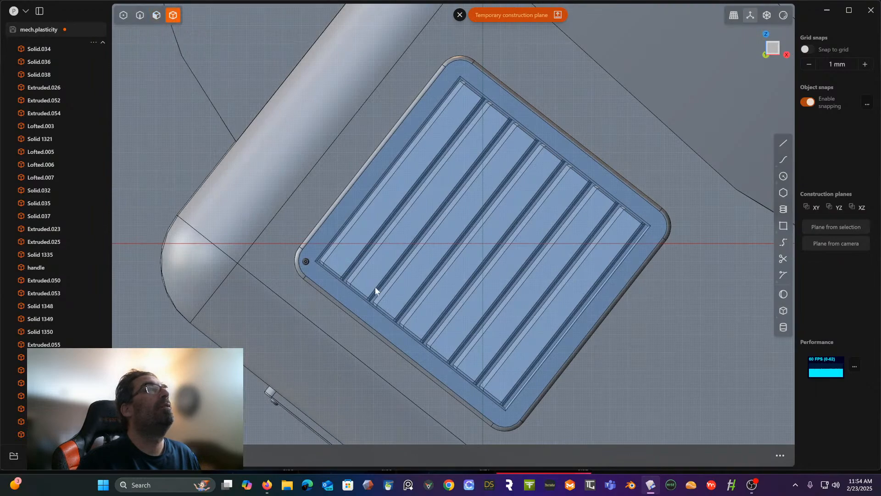
click(304, 262)
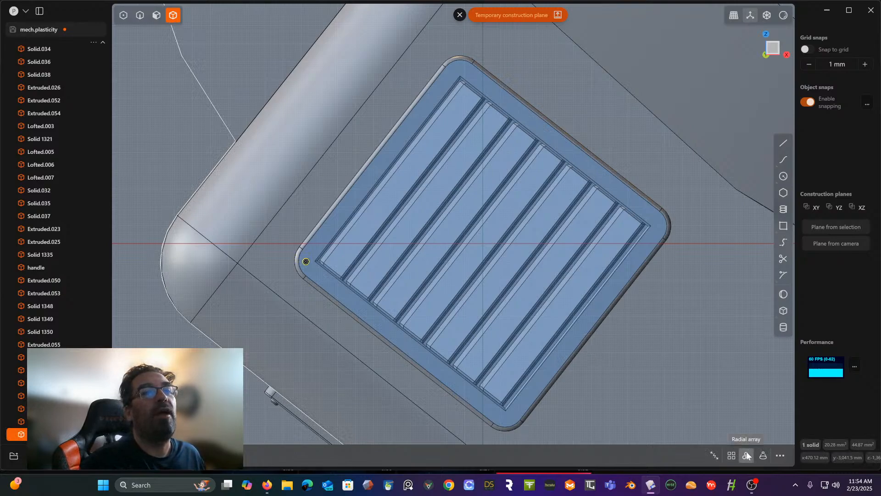
click(731, 455)
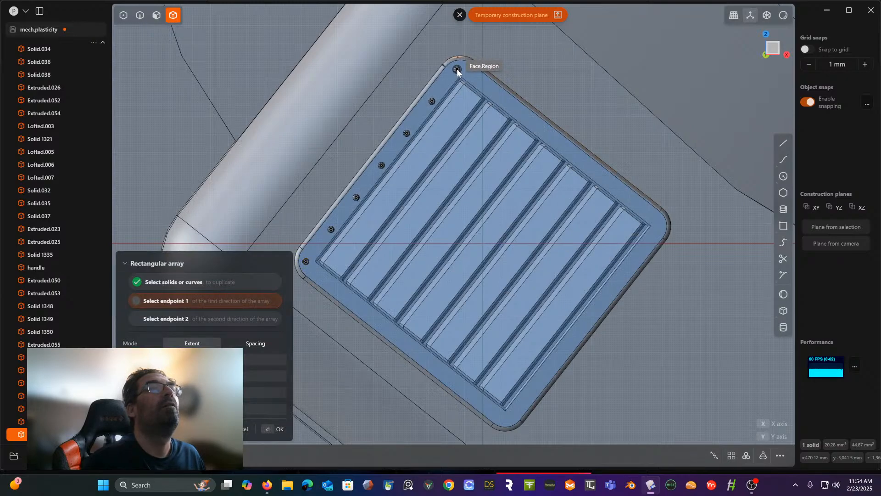
click(457, 70)
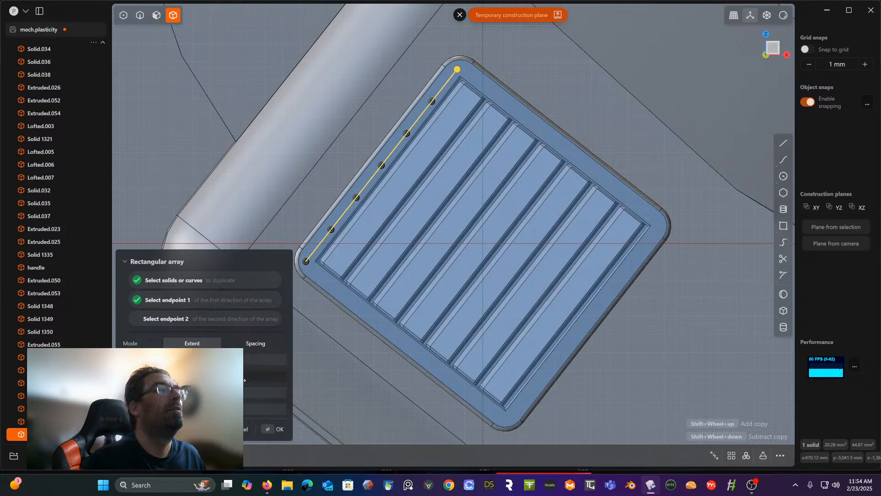
shift+scroll(244, 380, down, 2)
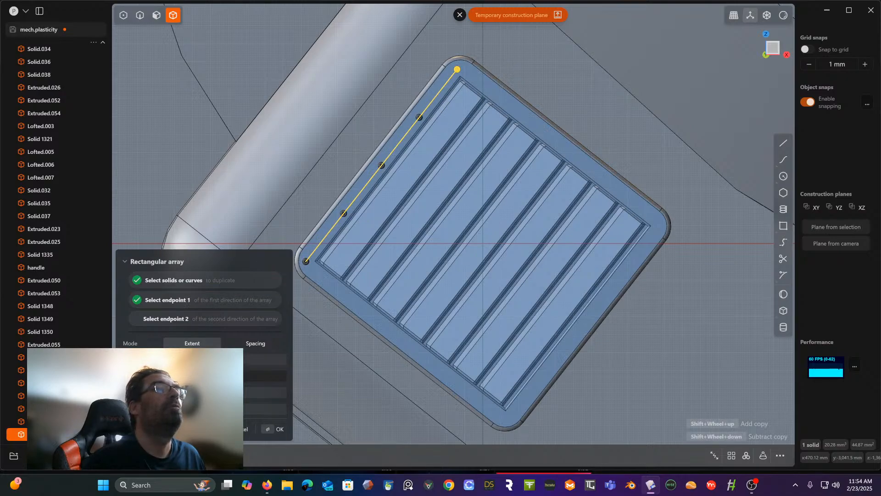
shift+scroll(244, 380, down, 1)
shift+scroll(244, 379, up, 1)
key(Return)
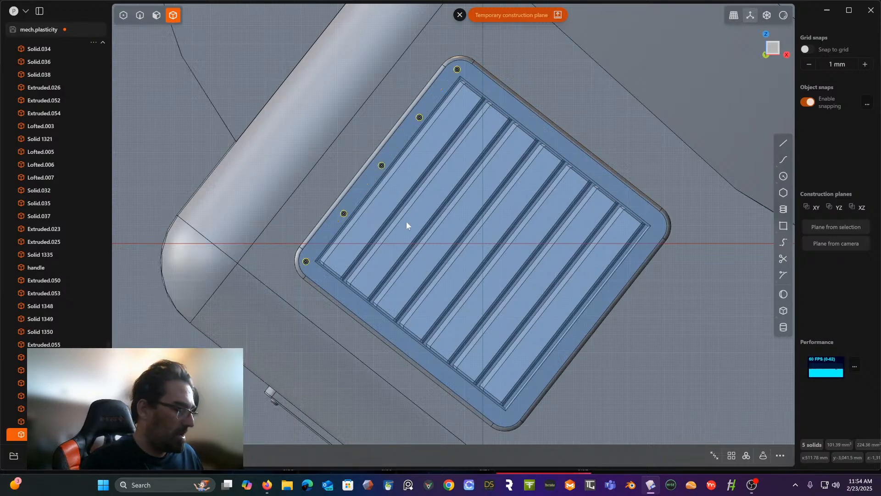
- Place a copy of the row of five screw heads on the opposite side of the vent border
key(g)
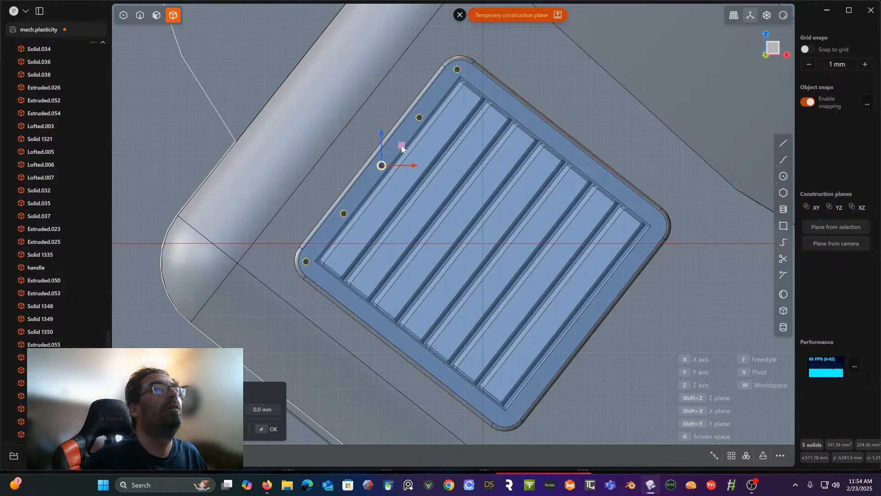
drag(402, 147, 605, 306)
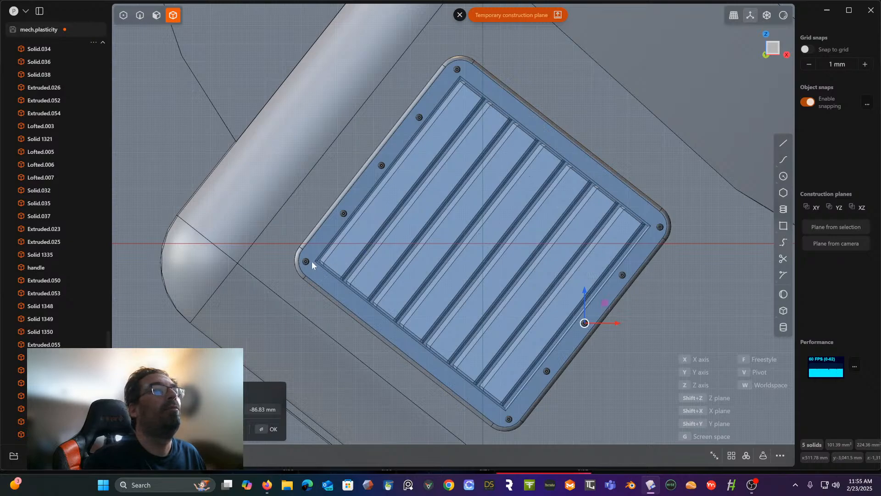
key(Return)
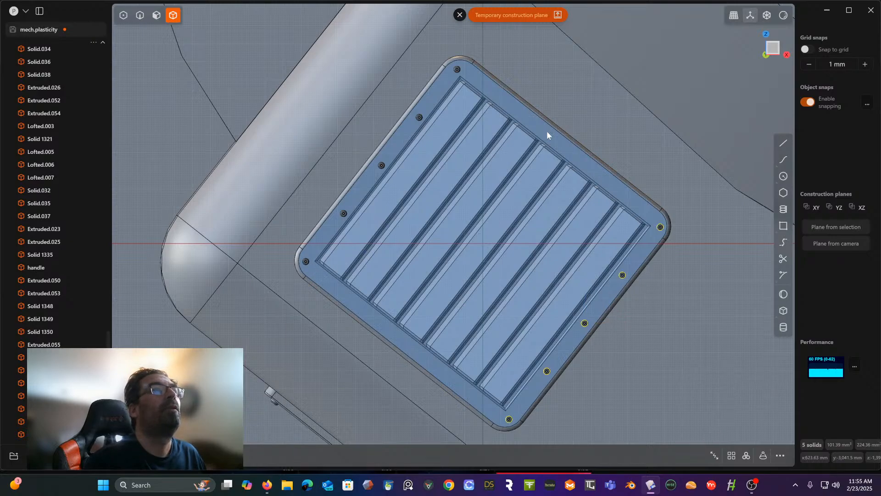
- Array the original row's two corner screw heads along the two remaining border sides, with four screw heads per row including the originals
click(306, 262)
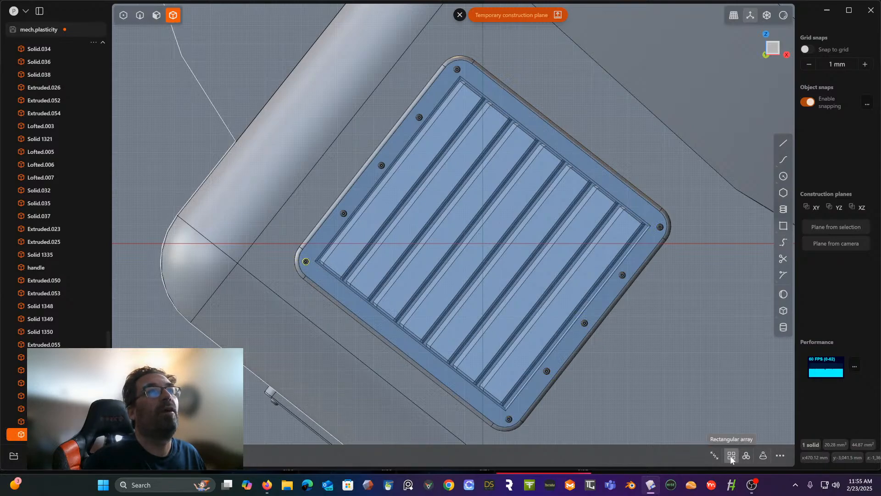
shift+click(458, 70)
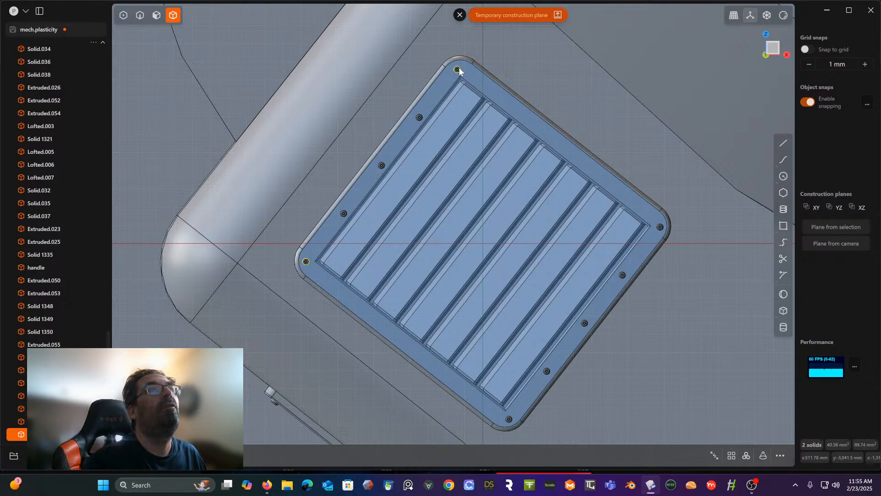
click(731, 455)
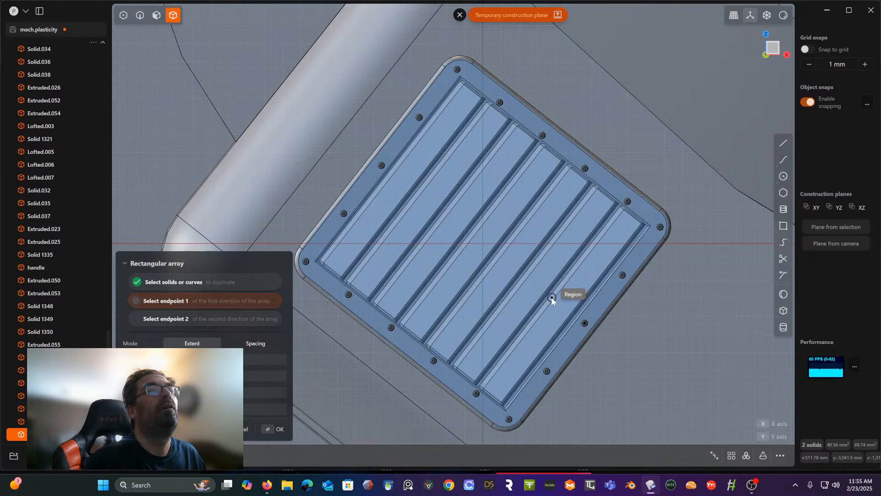
click(552, 297)
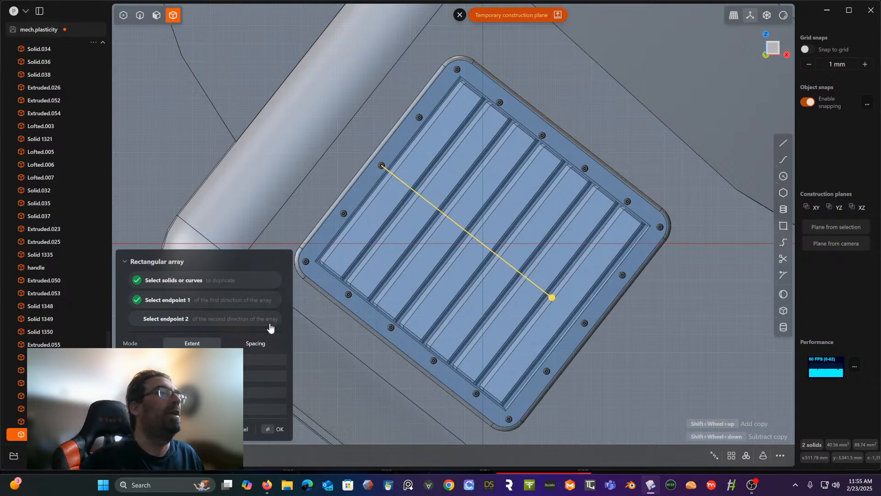
shift+scroll(265, 375, down, 1)
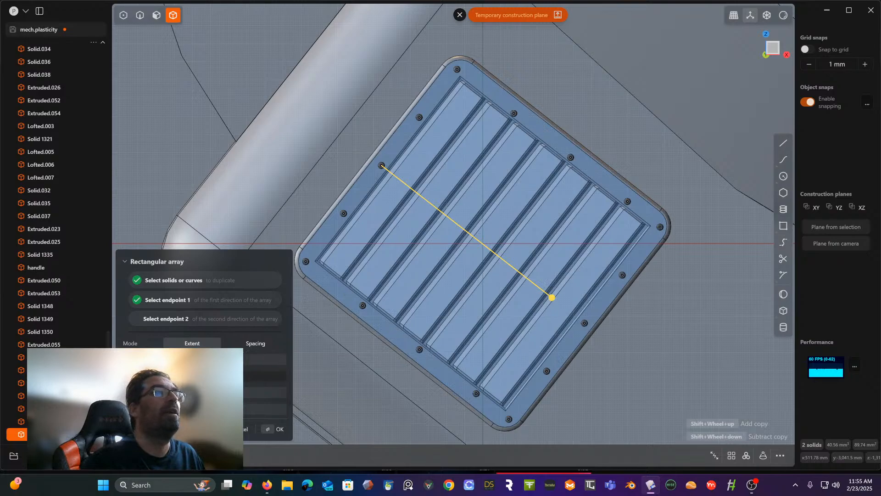
right_click(440, 238)
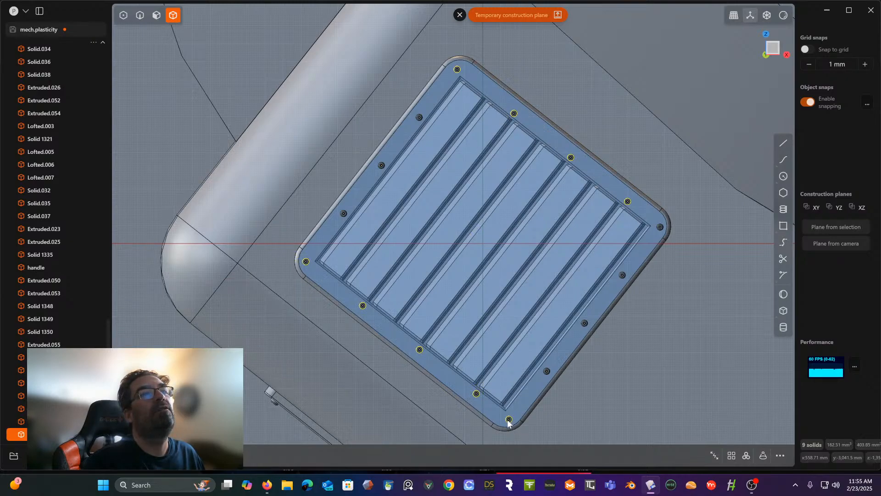
- Scale the two rows of five screw heads at the slat ends along the slat direction, pivoting near one row so the opposite row shifts outward
click(660, 227)
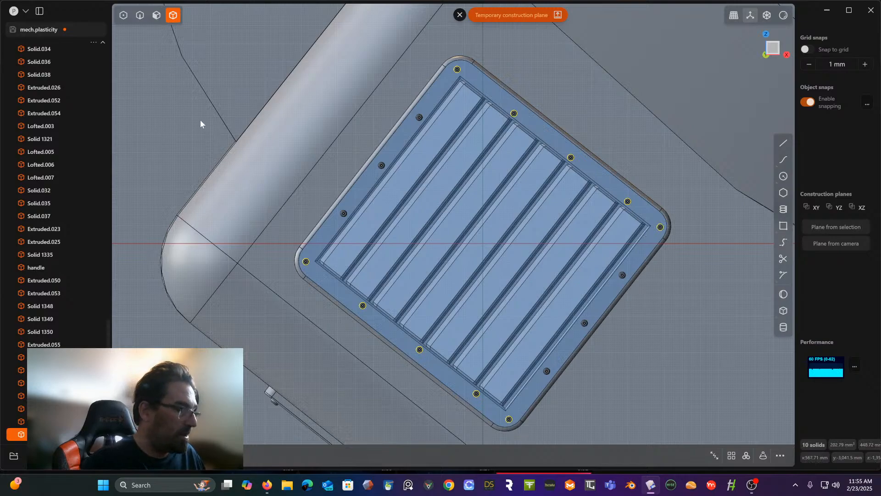
key(s)
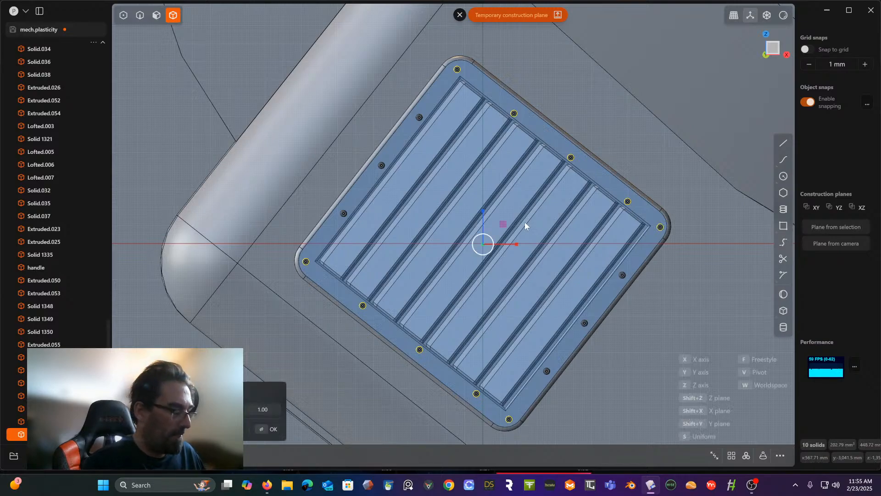
key(v)
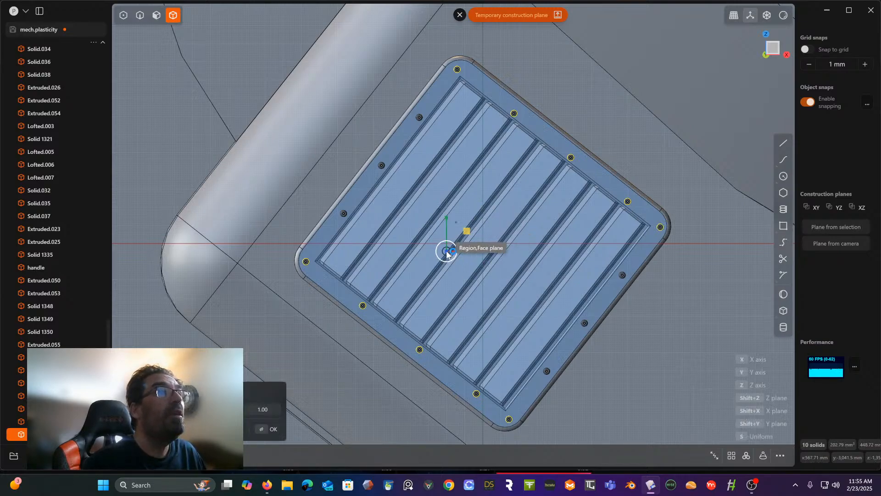
click(404, 338)
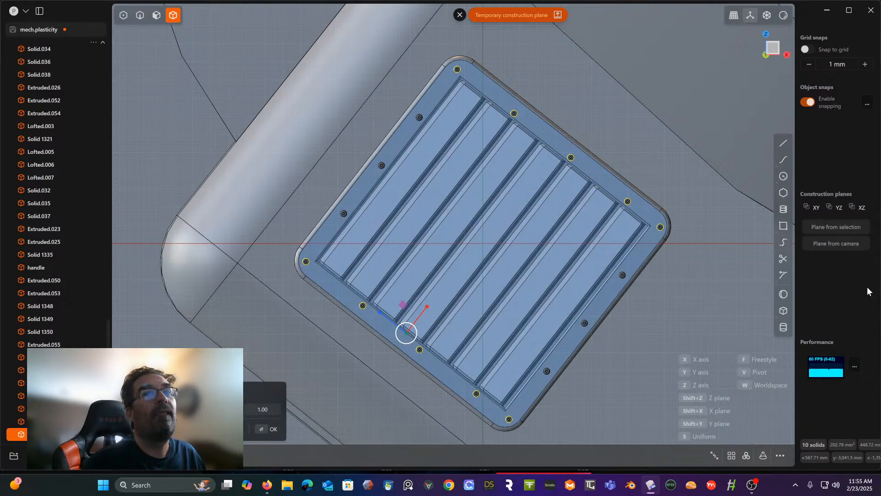
drag(429, 306, 423, 301)
key(Return)
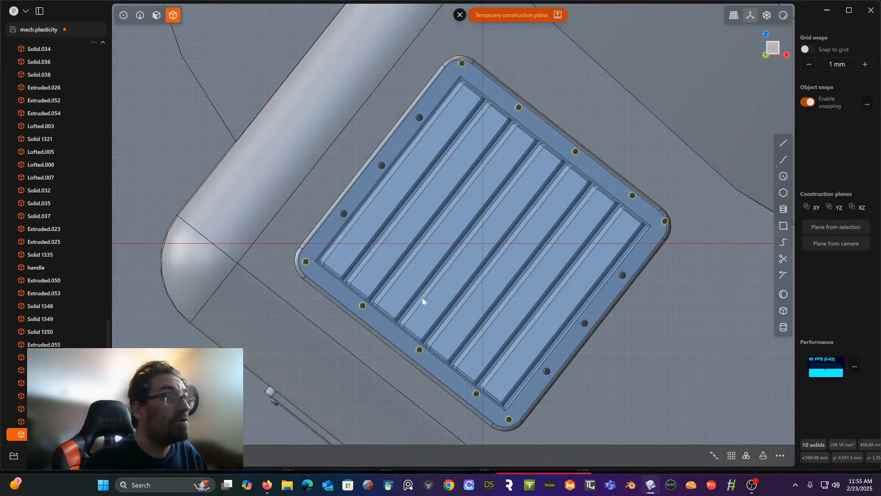
- Move both five-screw rows slightly back along the slat direction, using a pivot on the vent's inner border edge
key(g)
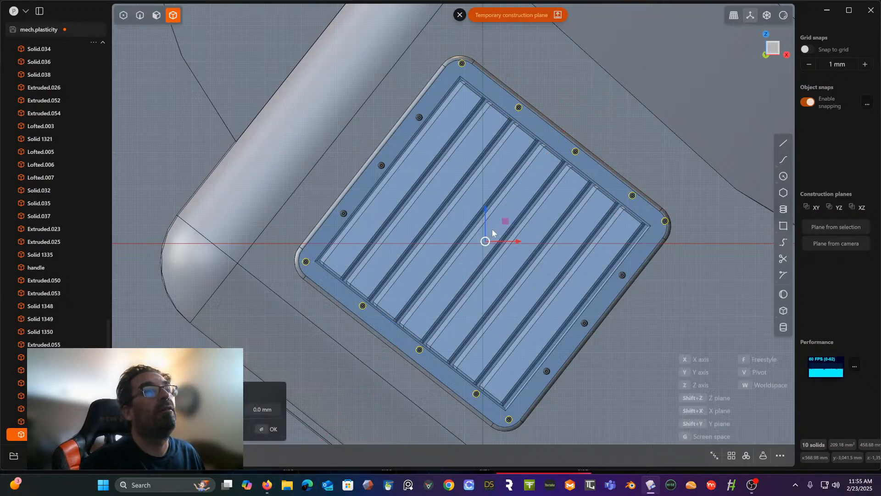
key(v)
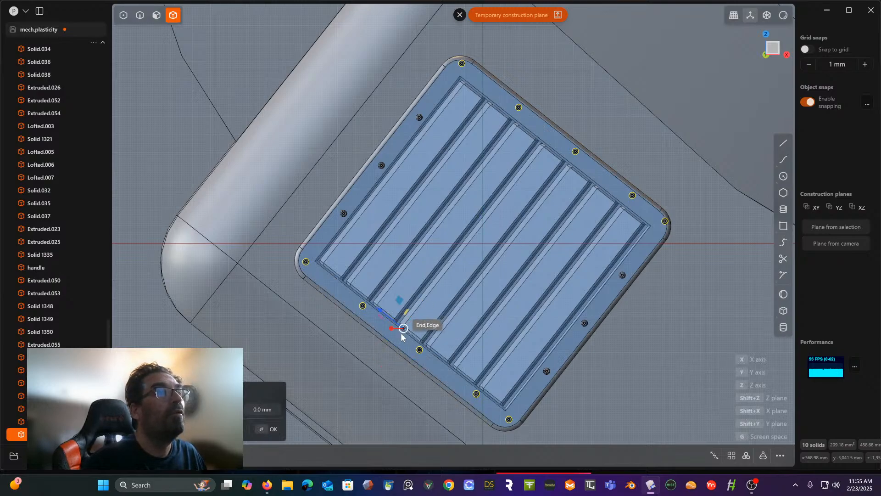
click(401, 337)
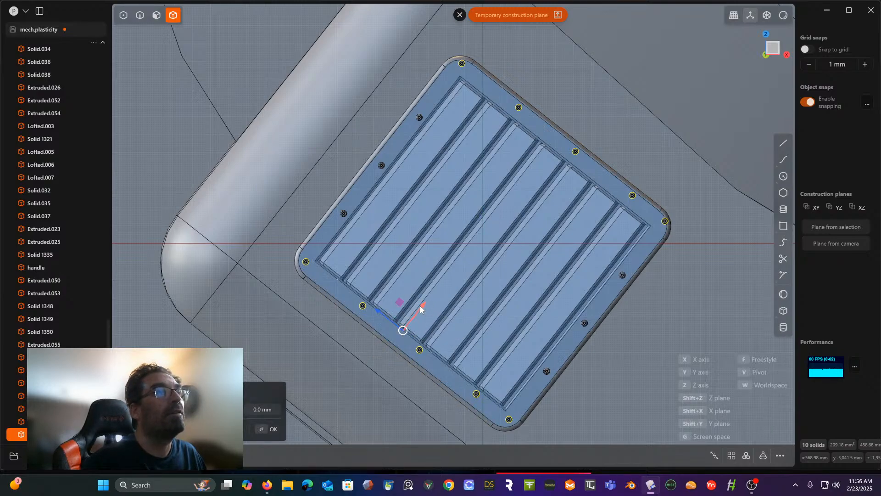
drag(419, 305, 419, 312)
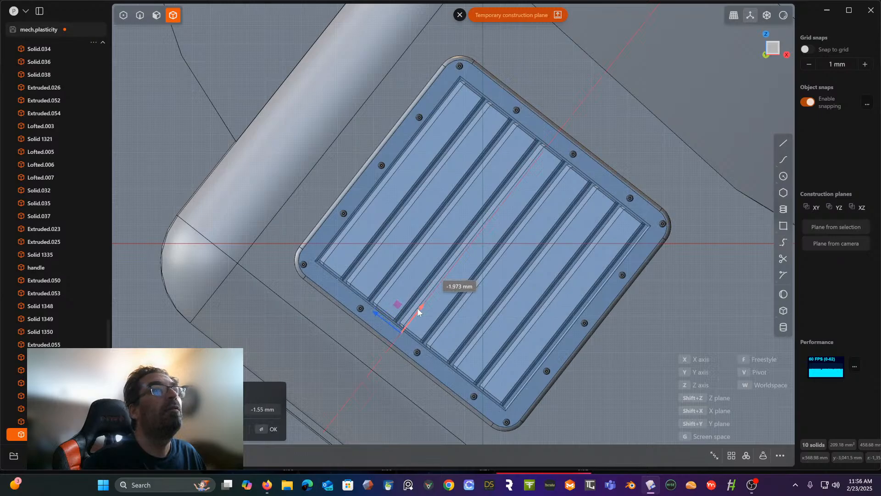
right_click(474, 274)
scroll(474, 273, down, 3)
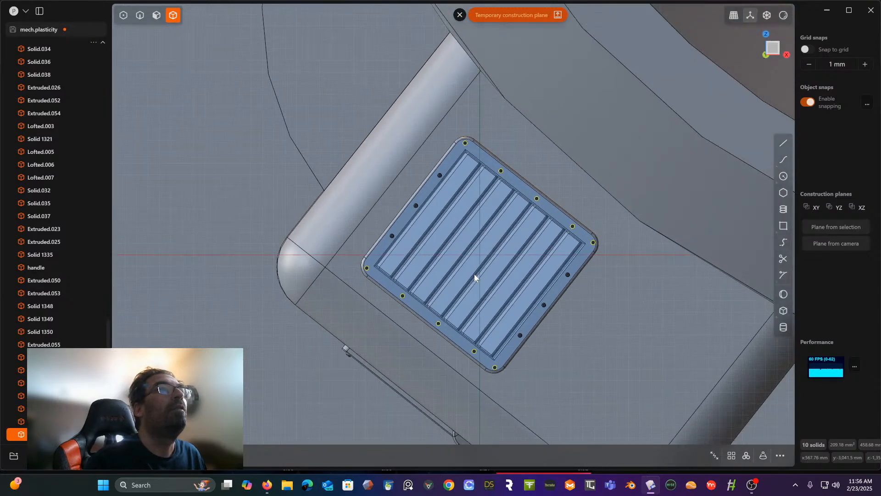
- Examine the vented box housing, the curved fins and the surrounding hub for the next area to detail
middle_drag(474, 273, 535, 260)
scroll(535, 261, down, 6)
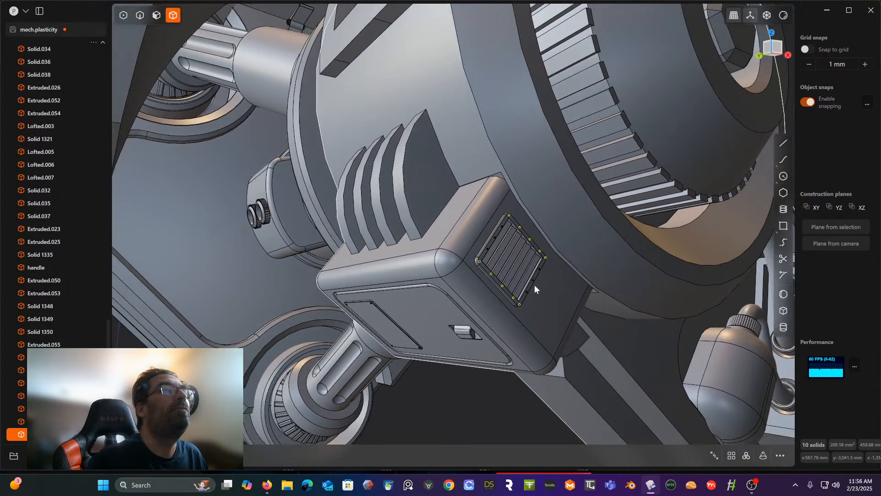
click(471, 400)
scroll(472, 400, down, 5)
mouse_move(475, 398)
shift+middle_down()
mouse_move(493, 275)
mouse_move(476, 296)
mouse_move(478, 274)
mouse_move(469, 384)
shift+middle_up()
scroll(494, 274, down, 5)
scroll(478, 274, up, 4)
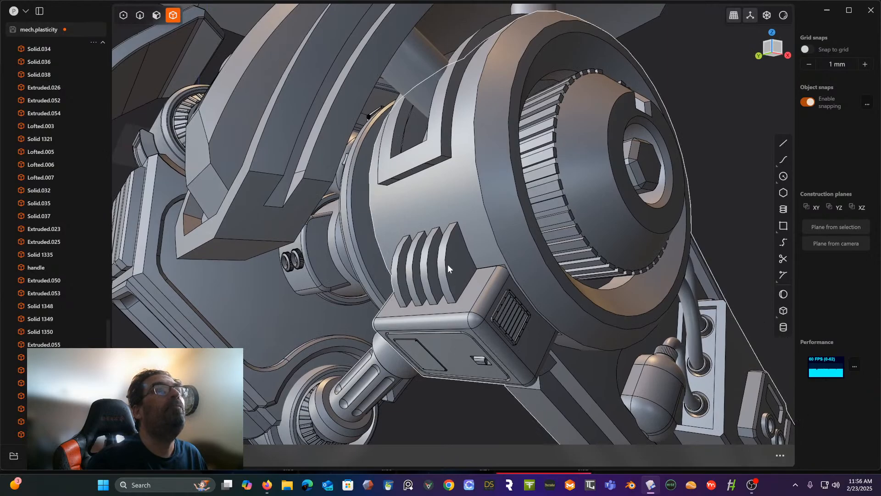
scroll(446, 265, up, 3)
shift+middle_drag(445, 265, 445, 340)
scroll(459, 334, up, 3)
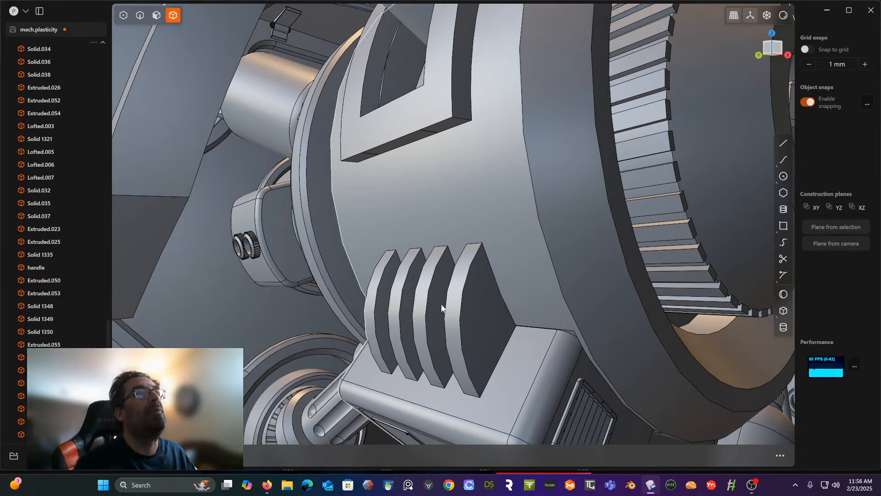
middle_drag(439, 276, 452, 255)
scroll(476, 275, down, 5)
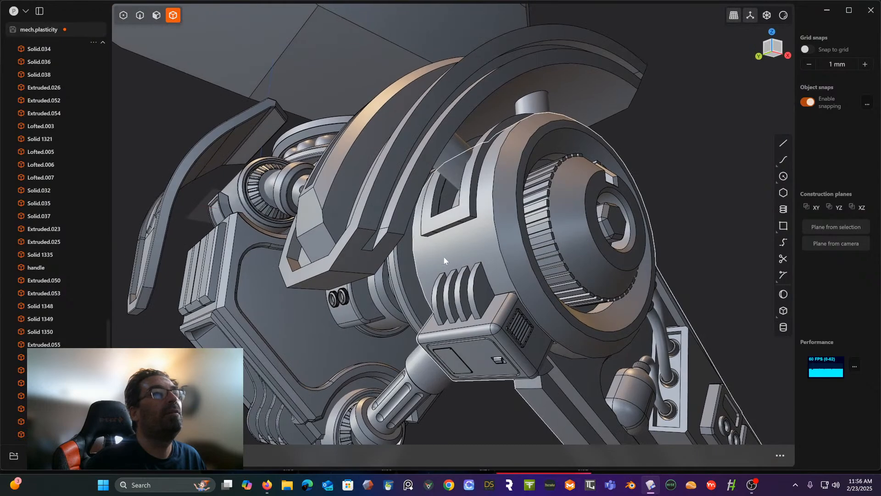
click(443, 261)
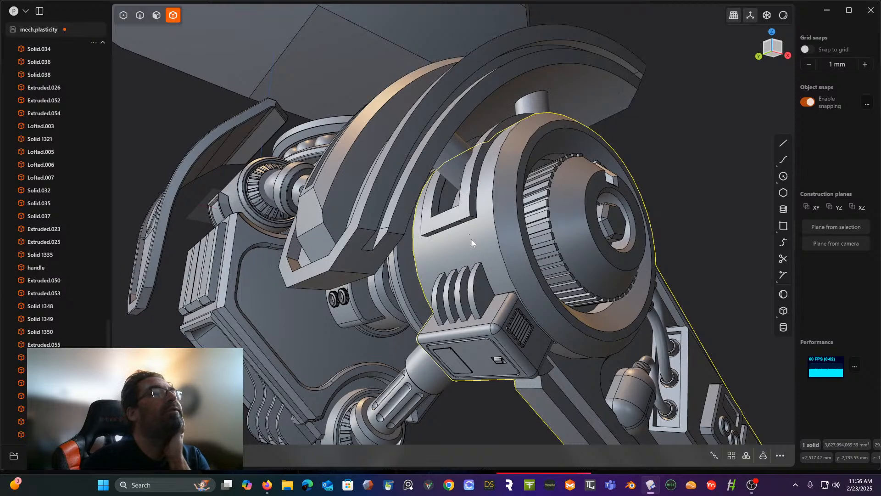
click(139, 16)
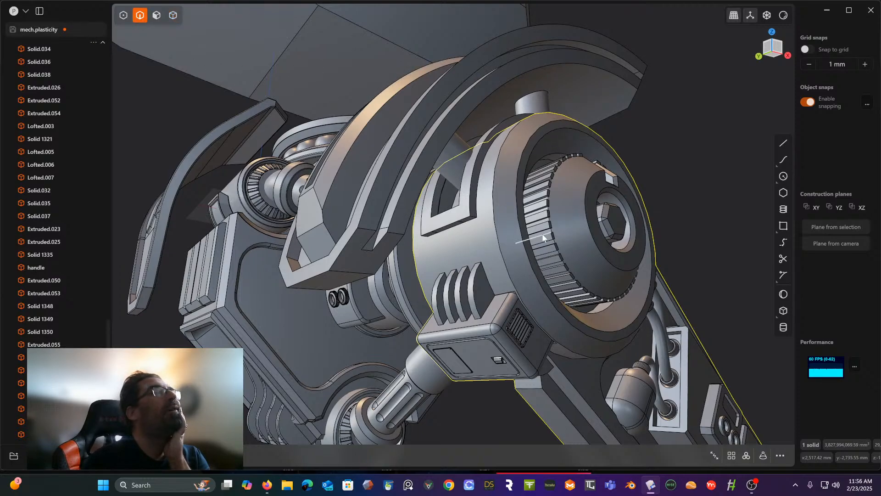
key(Escape)
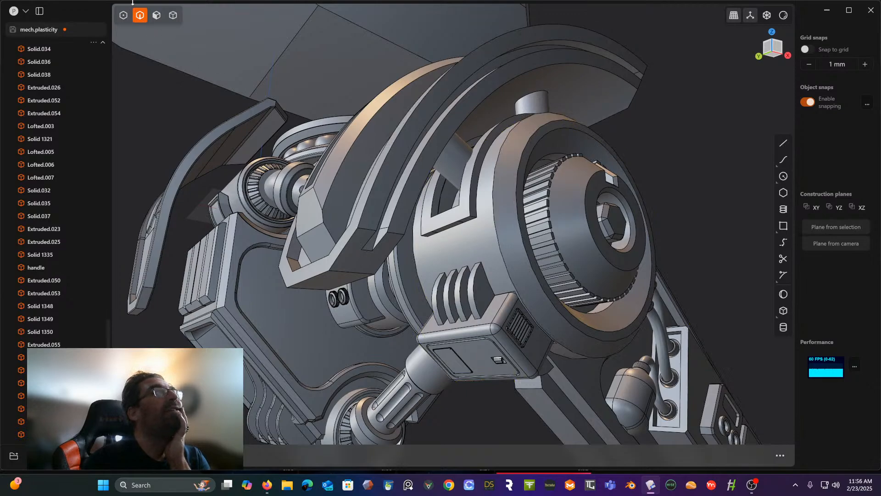
- Try to split the hub's cylindrical face with two cuts running across its width between the raised bracket and the fins
click(155, 16)
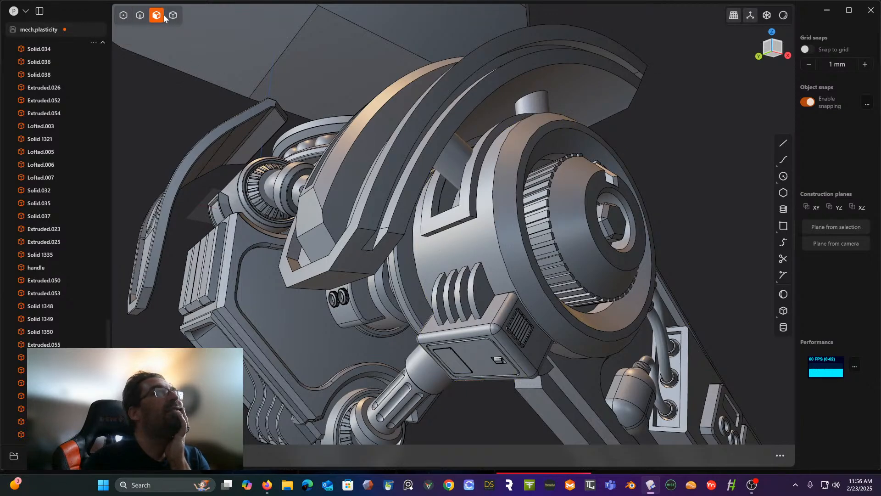
click(437, 255)
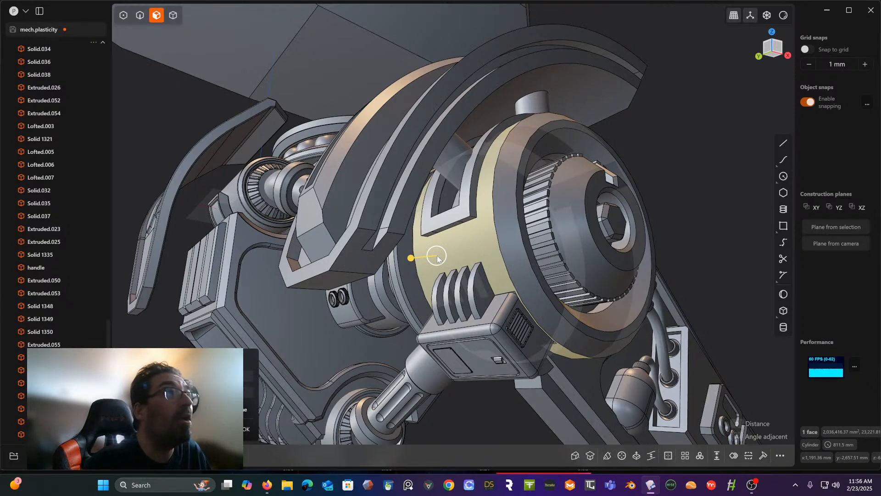
key(c)
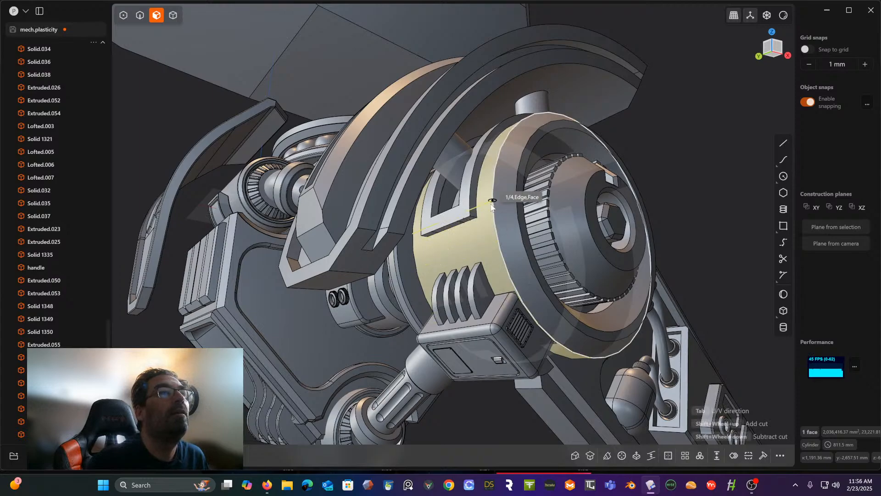
click(423, 246)
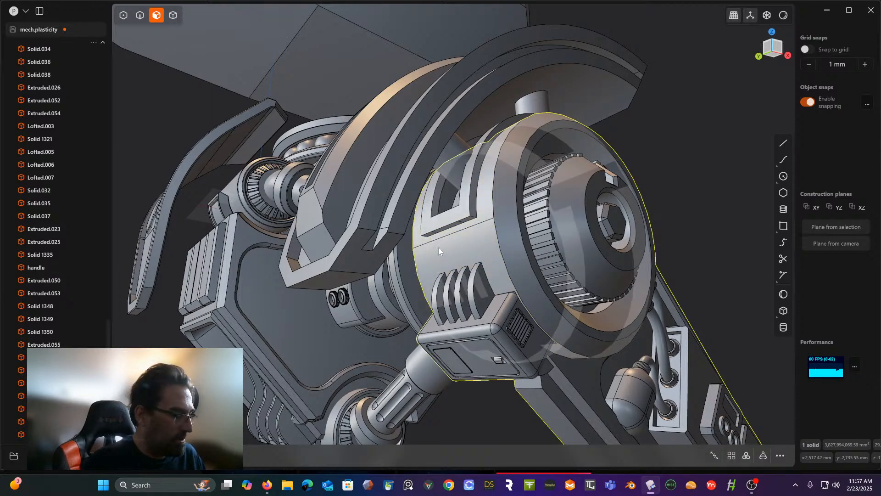
click(443, 251)
key(ctrl+r)
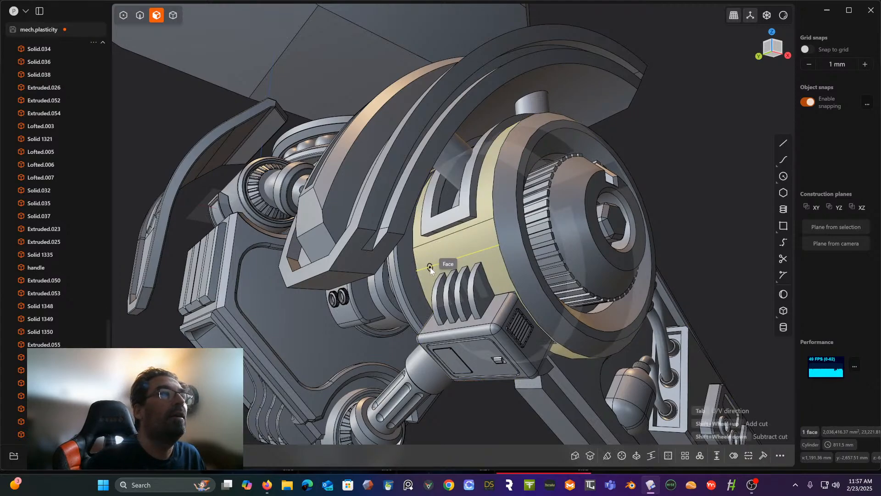
click(458, 259)
- Check the split on the hub's cylindrical face and undo the two cuts across its width
middle_drag(453, 246, 501, 217)
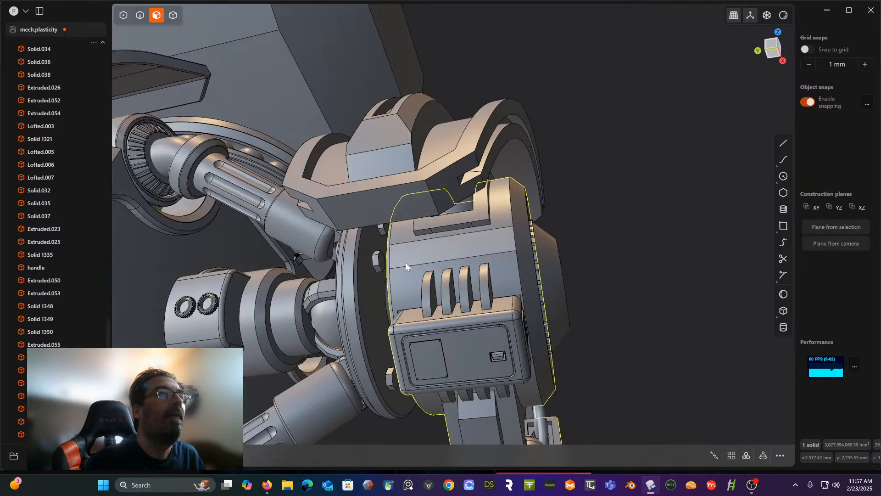
mouse_move(413, 271)
middle_down()
mouse_move(371, 297)
mouse_move(411, 286)
middle_up()
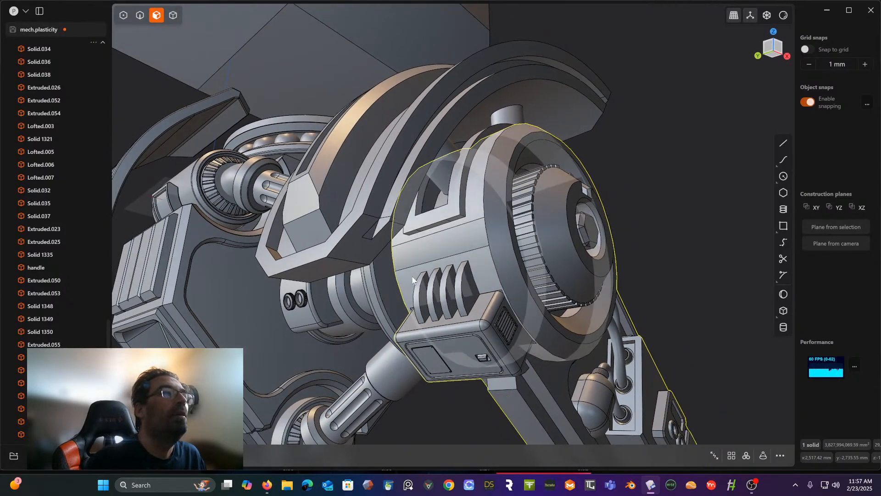
middle_drag(423, 250, 419, 261)
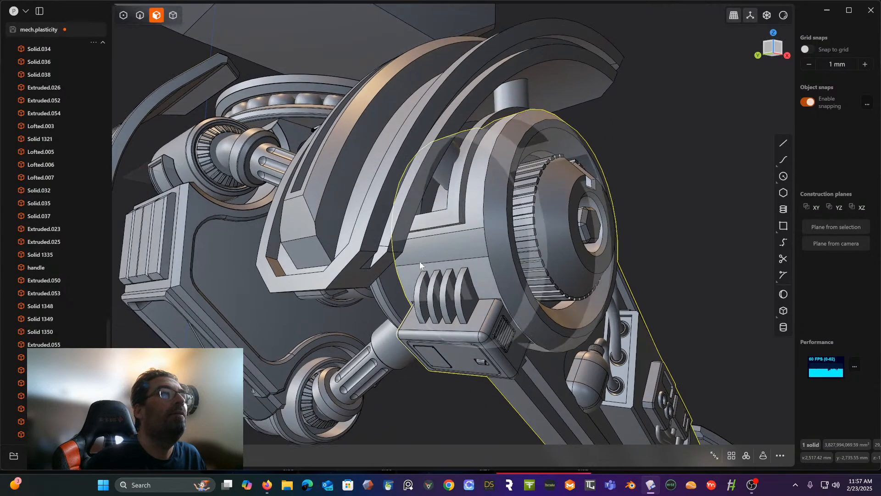
click(470, 202)
middle_drag(471, 203, 500, 181)
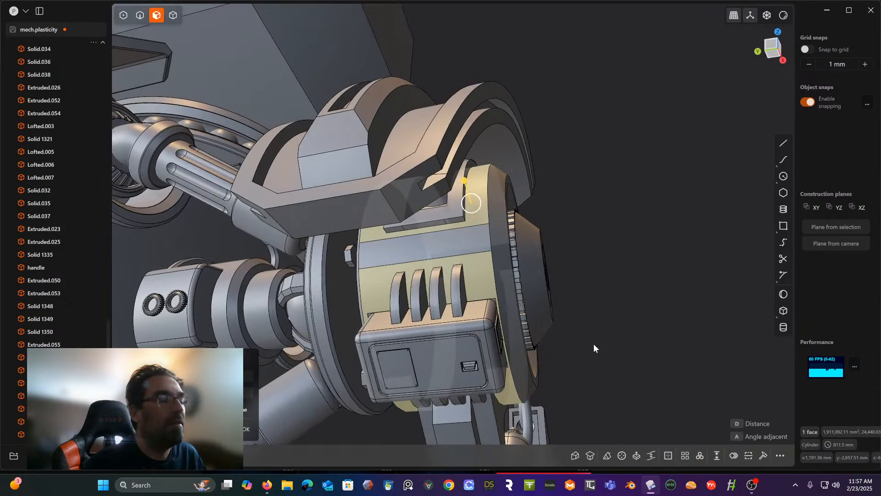
click(593, 344)
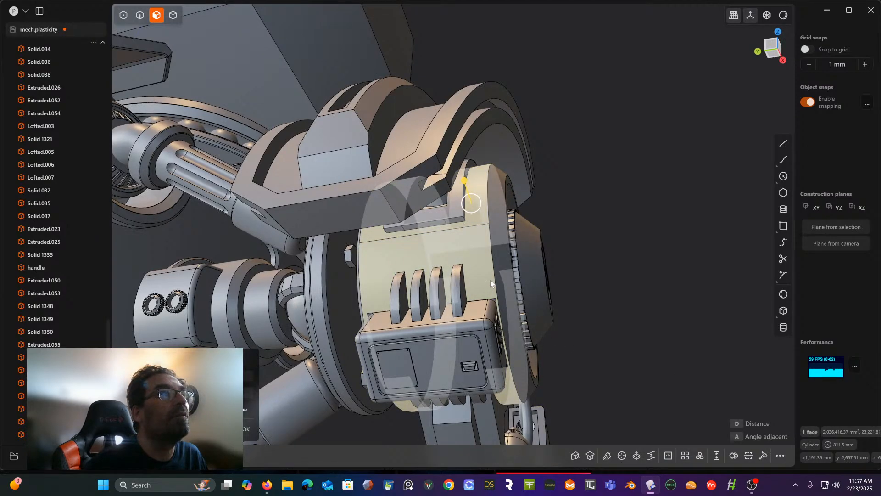
click(448, 262)
click(450, 262)
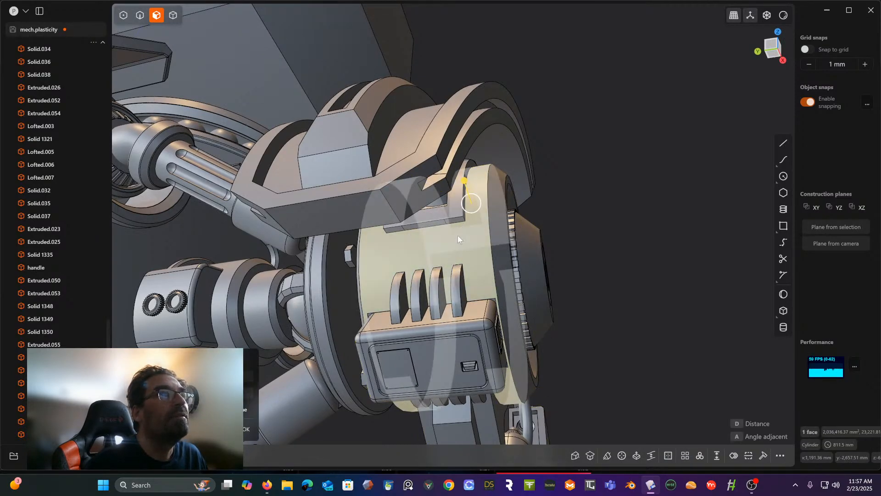
- Split the hub's cylindrical face with one circumferential cut near its outer rim, switching the cut's U/V direction
middle_drag(458, 235, 436, 252)
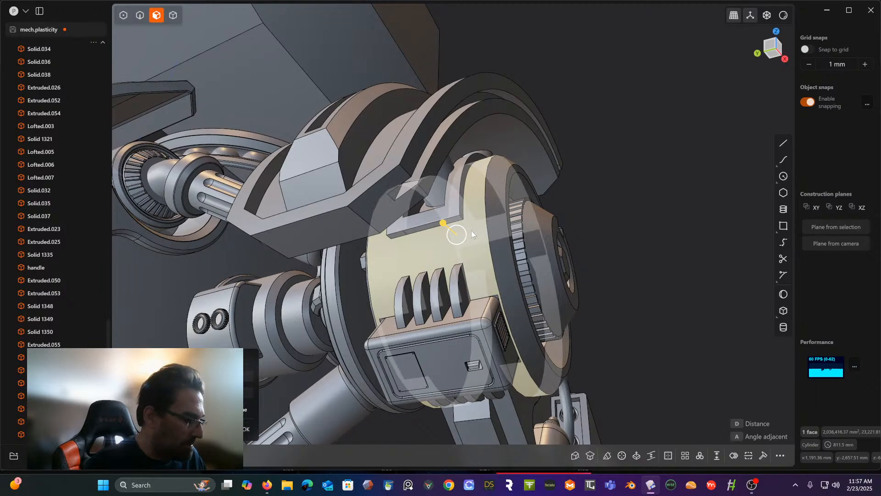
key(ctrl+r)
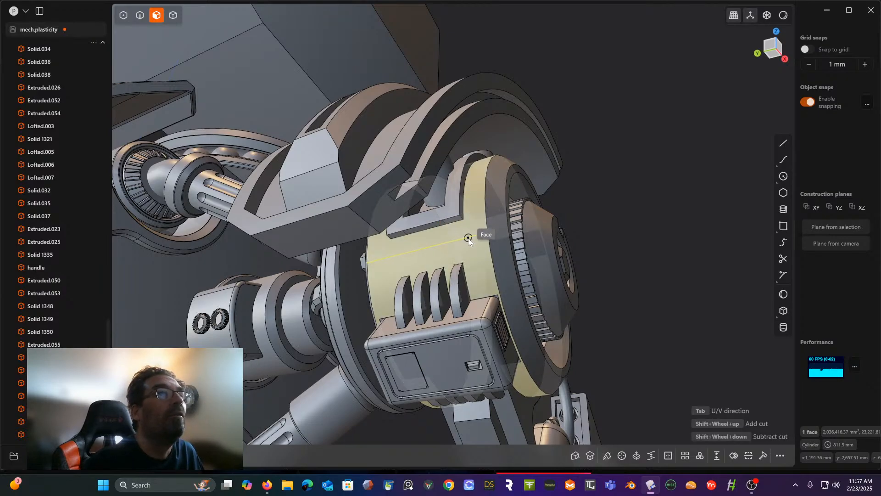
key(Tab)
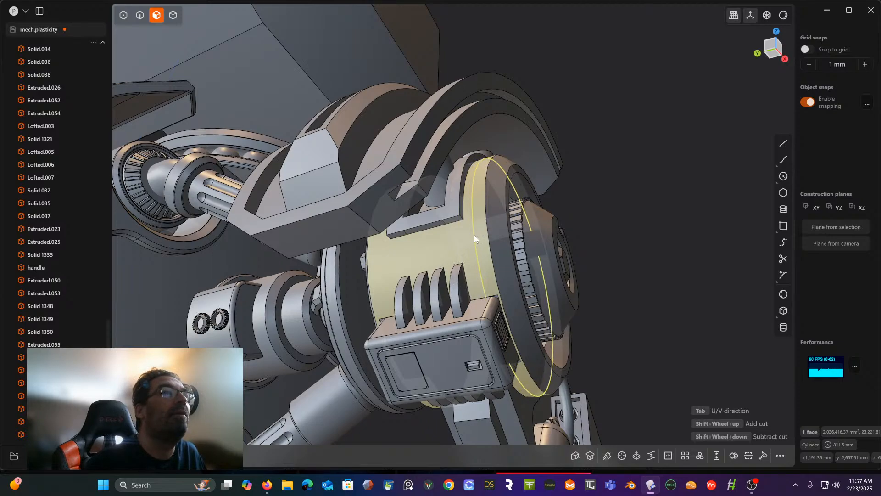
click(474, 235)
- Try to offset the split-off rim band face near the hub's outer edge
middle_drag(474, 235, 296, 266)
click(486, 225)
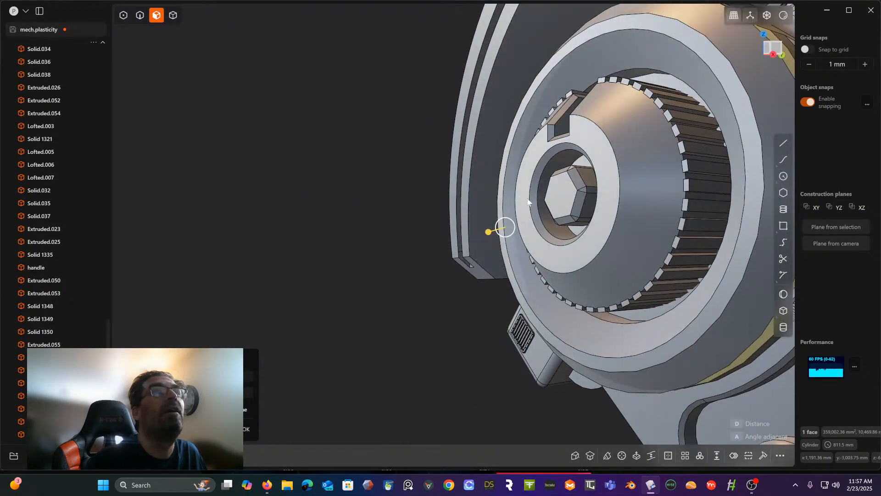
scroll(532, 196, down, 3)
middle_drag(539, 195, 561, 212)
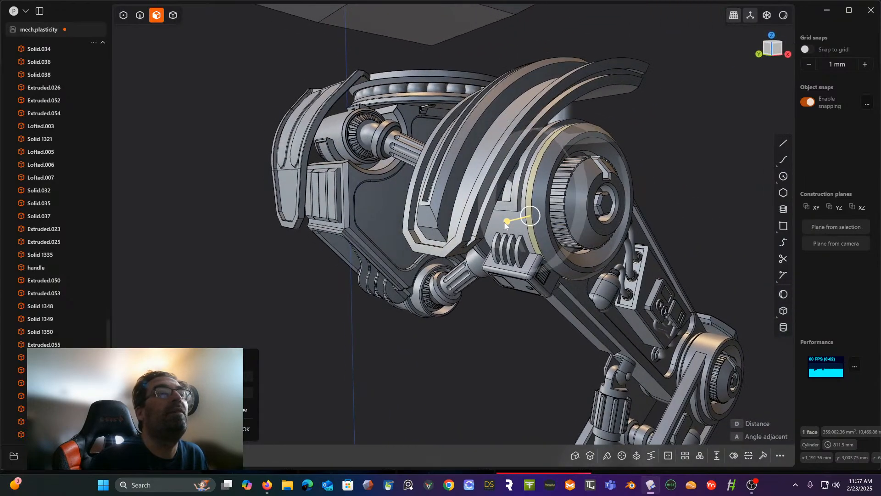
drag(509, 221, 514, 223)
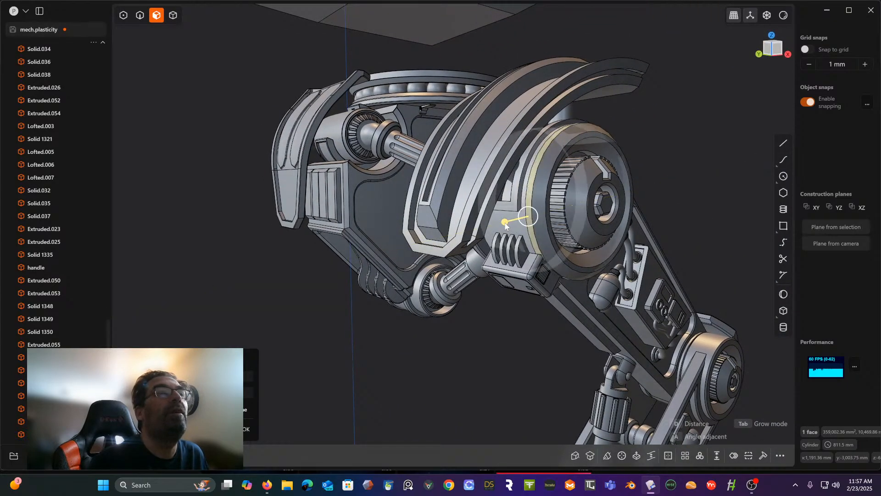
click(528, 215)
- Try to extrude the full rim band, pivoting the extrusion on the hub's cylindrical face beside it
key(e)
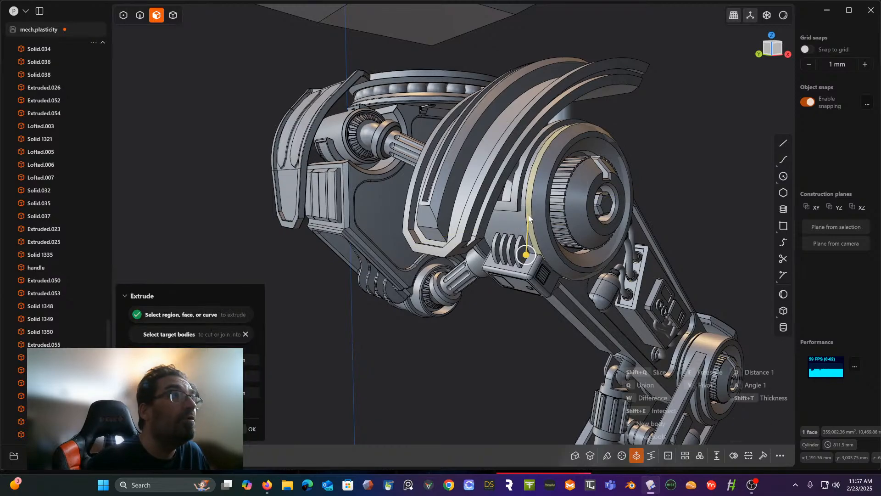
click(526, 251)
middle_drag(526, 251, 590, 271)
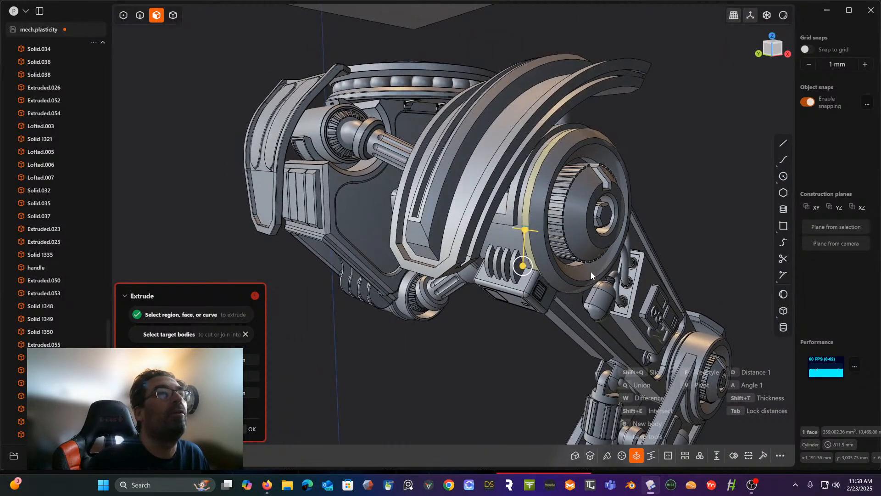
scroll(561, 262, up, 3)
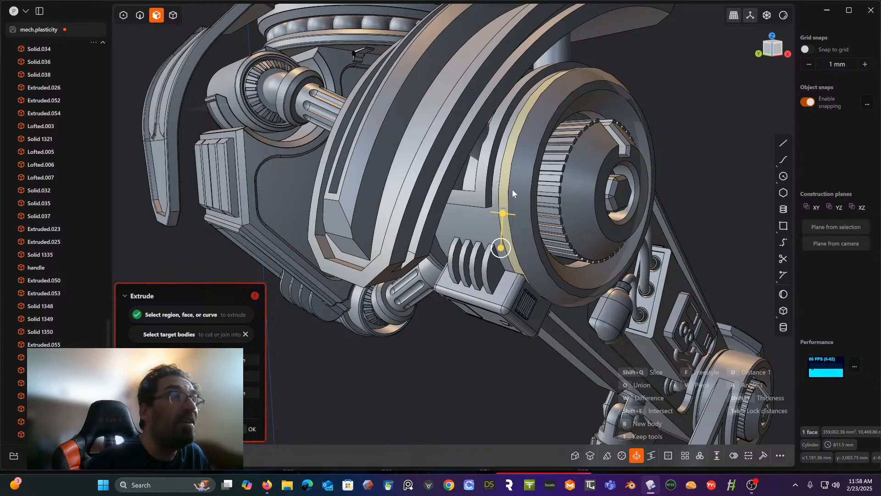
key(v)
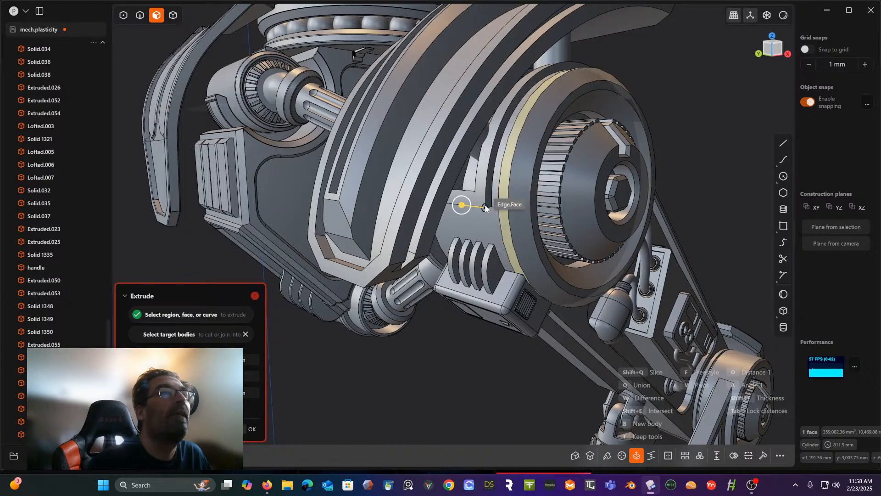
drag(461, 203, 462, 203)
middle_drag(461, 202, 460, 178)
key(Return)
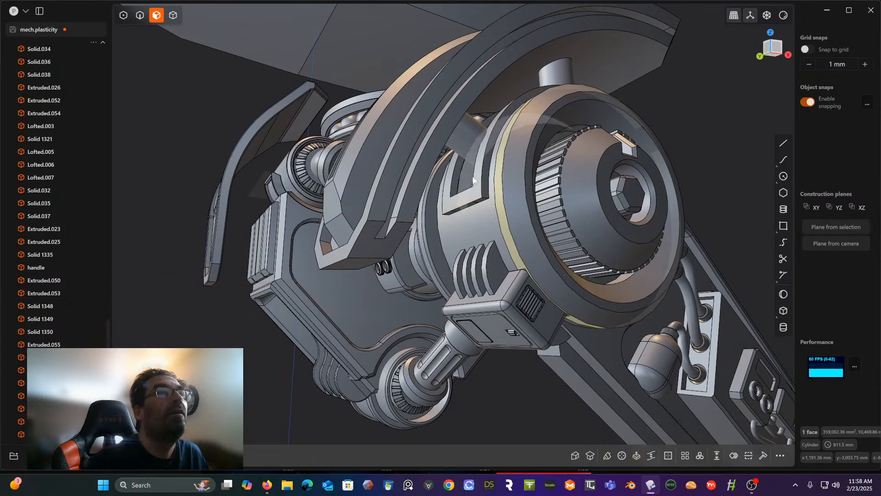
- Try the rim band extrusion again, placing its pivot on the hub face between the raised bracket and the fins
key(e)
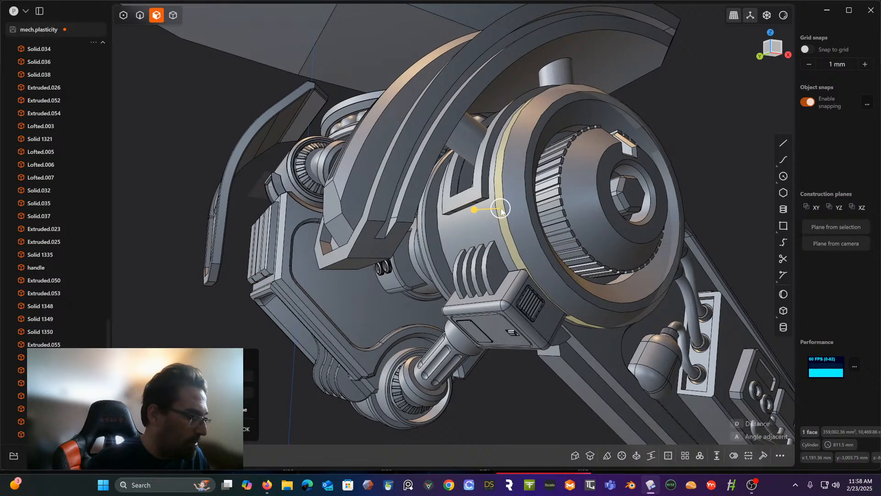
key(e)
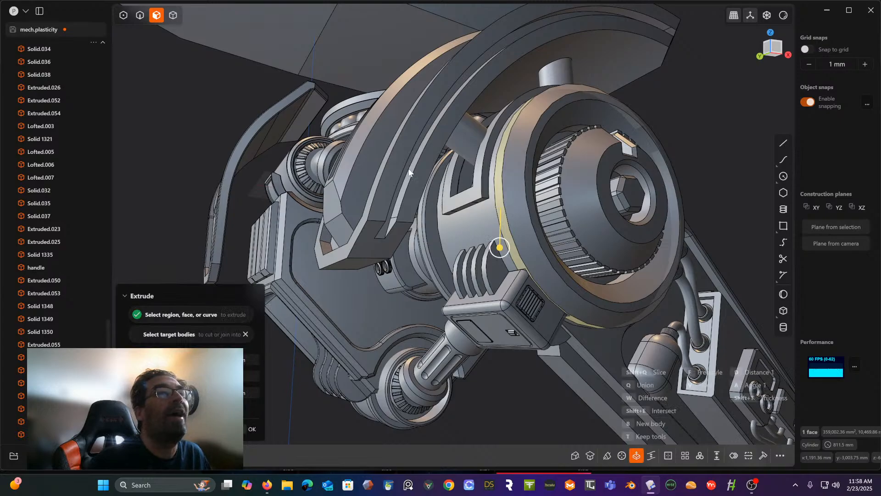
middle_drag(478, 184, 487, 217)
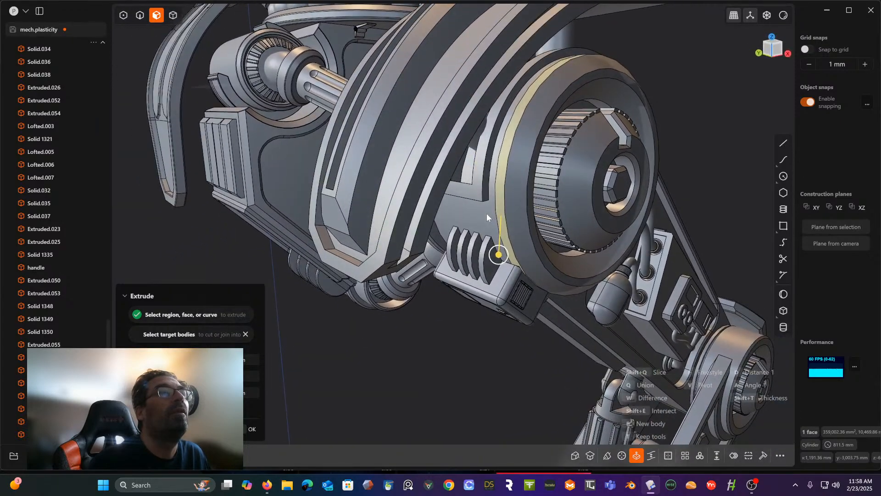
key(v)
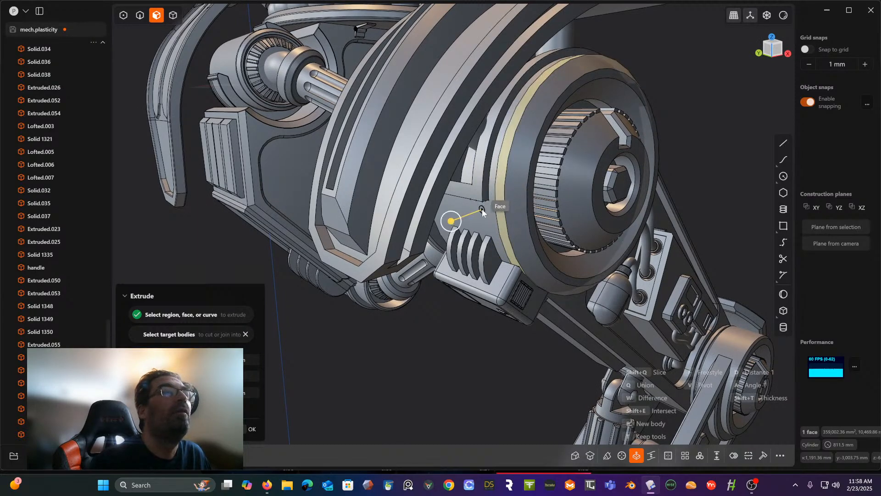
click(482, 209)
drag(450, 222, 444, 226)
key(Escape)
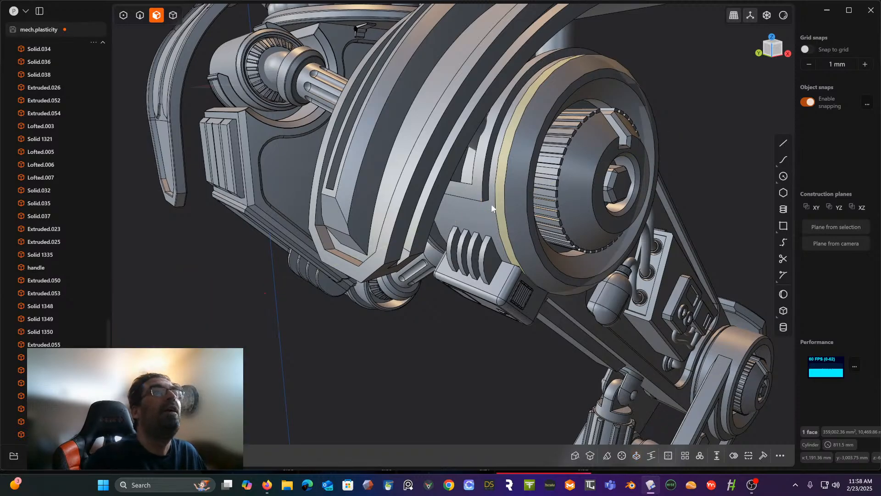
- Split the hub's rim band with one cut across its width, just above the vented box housing
middle_drag(491, 204, 642, 145)
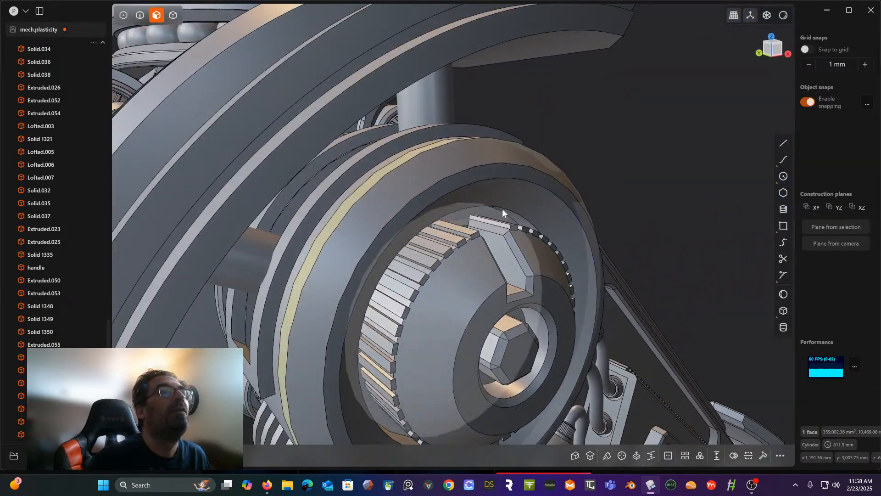
scroll(502, 208, down, 5)
middle_drag(492, 202, 535, 144)
middle_drag(473, 179, 545, 120)
scroll(498, 237, up, 3)
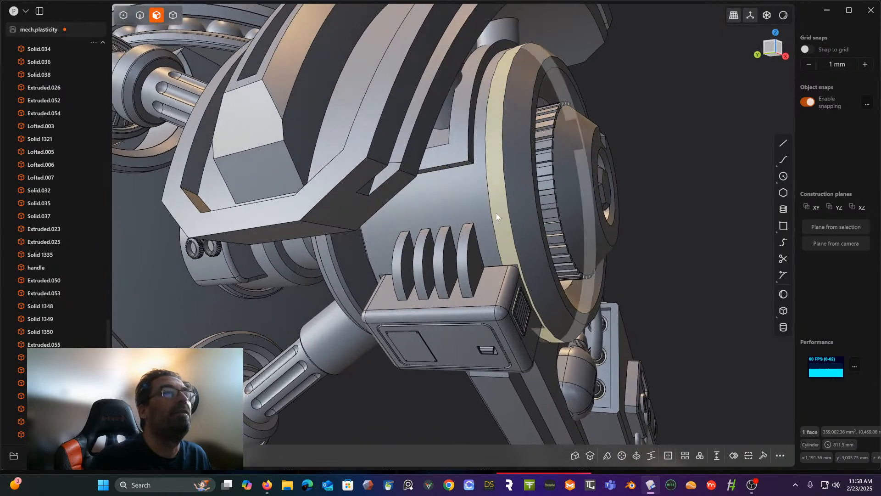
middle_drag(497, 213, 496, 199)
scroll(495, 199, up, 1)
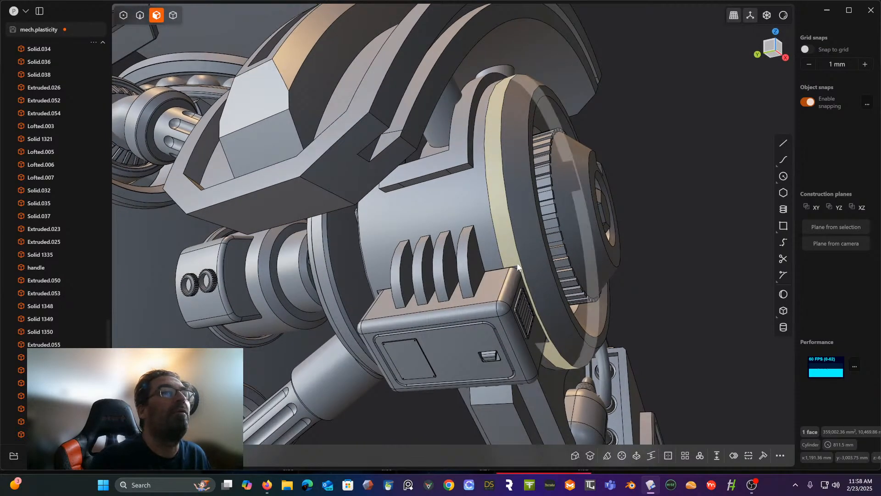
middle_drag(506, 158, 493, 203)
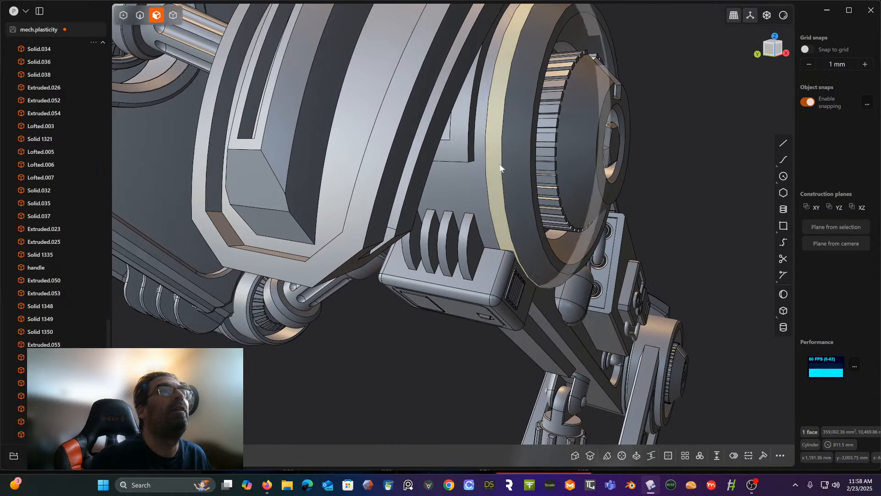
middle_drag(501, 167, 473, 179)
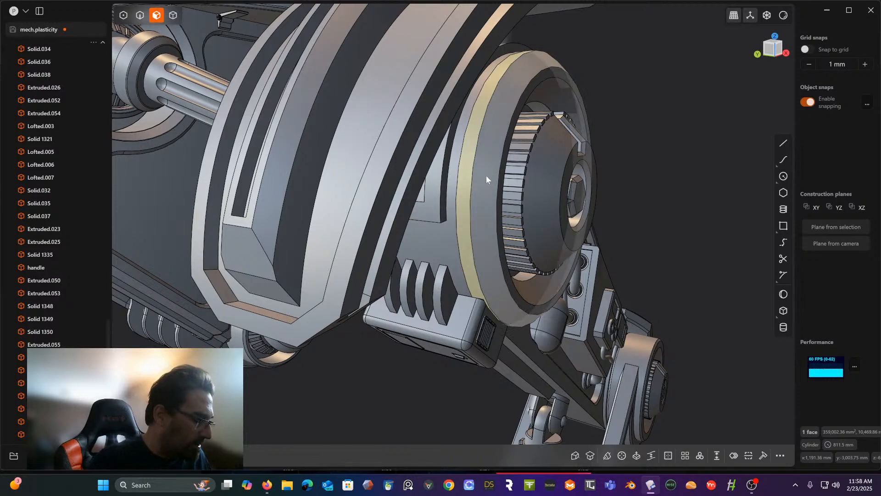
key(ctrl+r)
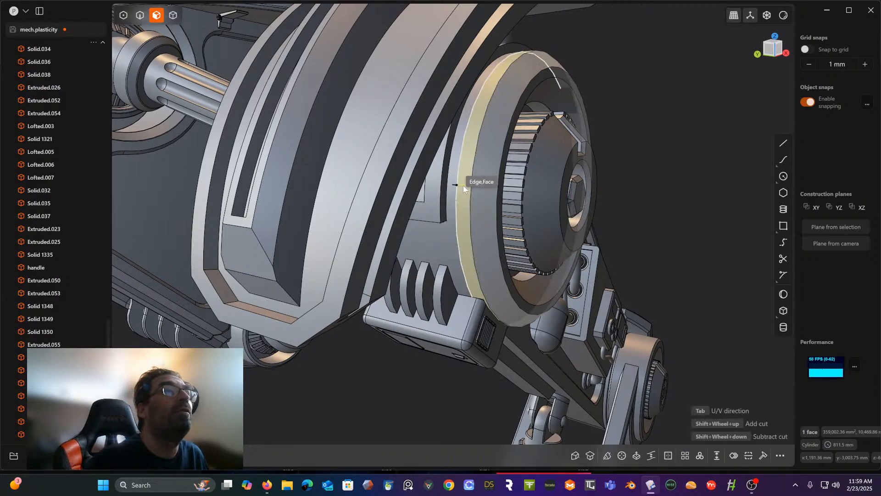
click(466, 288)
- Split the rim band with another cut across its width, beside the raised bracket's corner on the opposite side of the hub
middle_drag(480, 182, 415, 211)
middle_drag(489, 207, 457, 200)
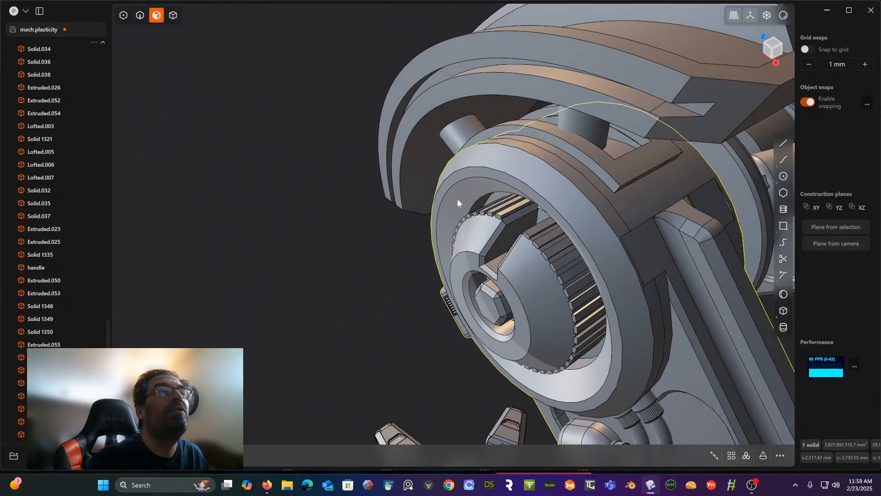
click(603, 203)
key(o)
key(ctrl+r)
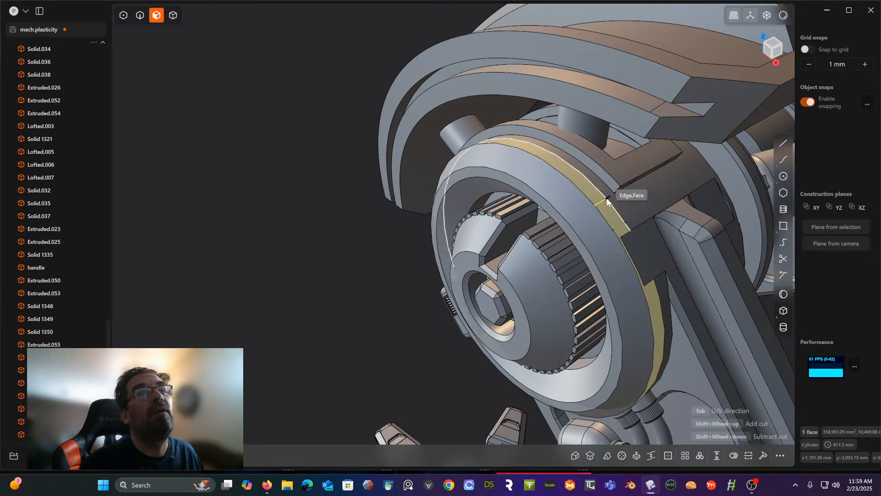
click(607, 201)
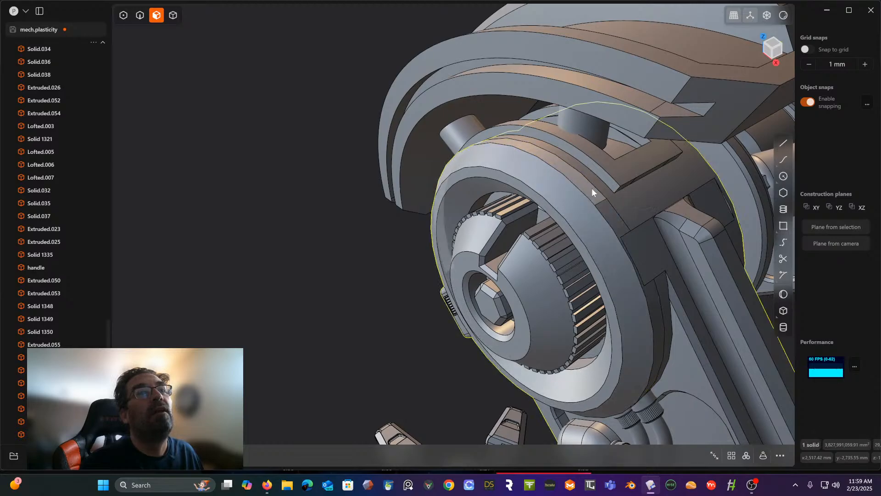
- Try to extrude the upper rim band segment between the two cuts, using a pivot on the adjacent hub face
click(591, 188)
middle_drag(573, 207, 669, 177)
shift+middle_drag(618, 149, 663, 128)
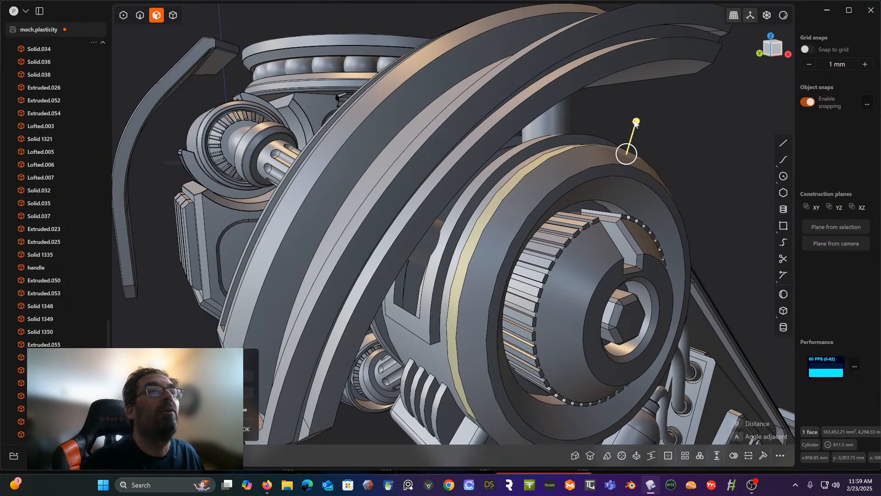
key(e)
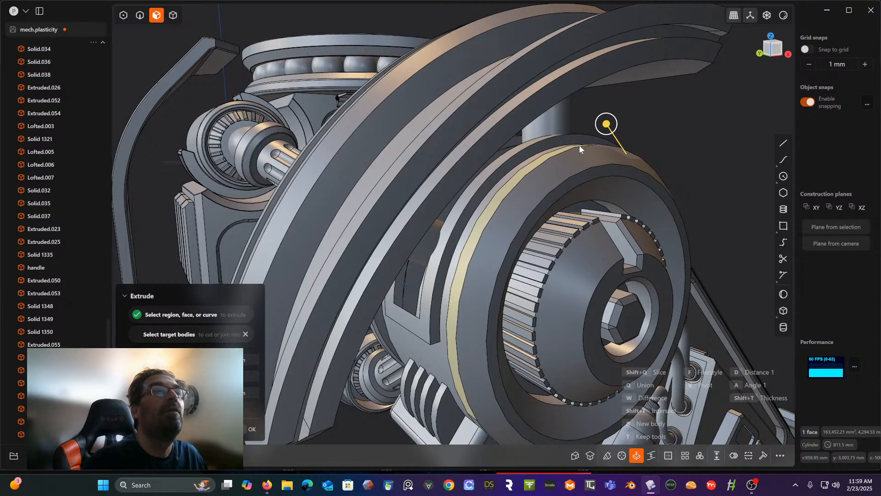
key(v)
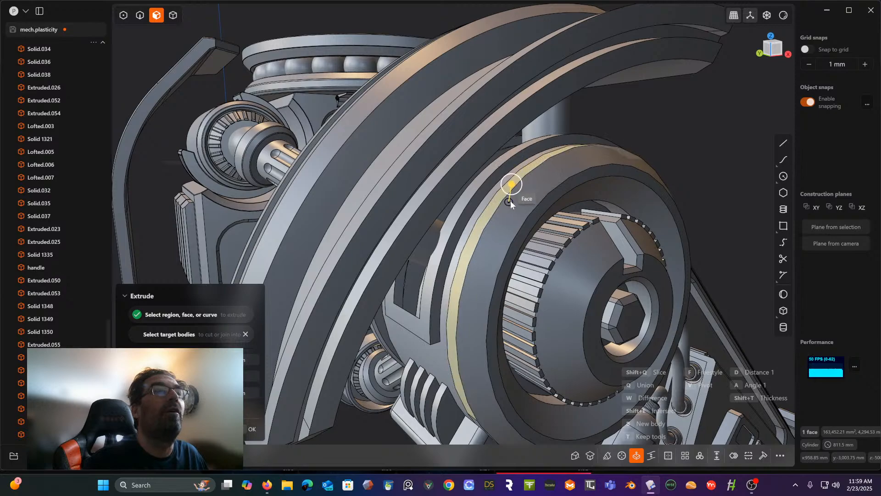
click(483, 173)
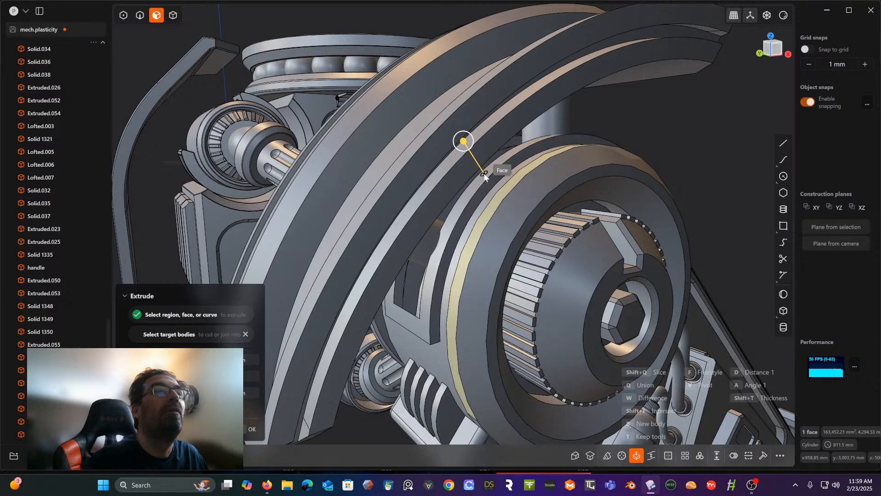
drag(463, 141, 458, 134)
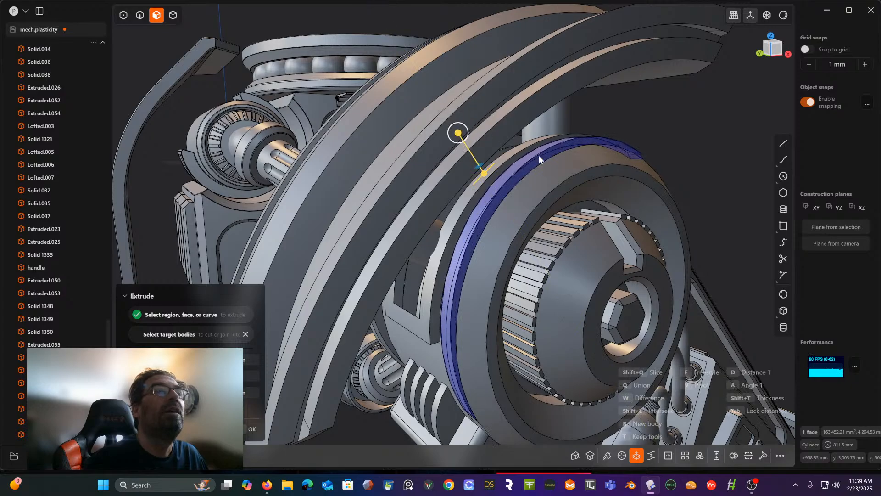
mouse_move(539, 155)
middle_down()
mouse_move(529, 124)
mouse_move(496, 134)
mouse_move(546, 148)
middle_up()
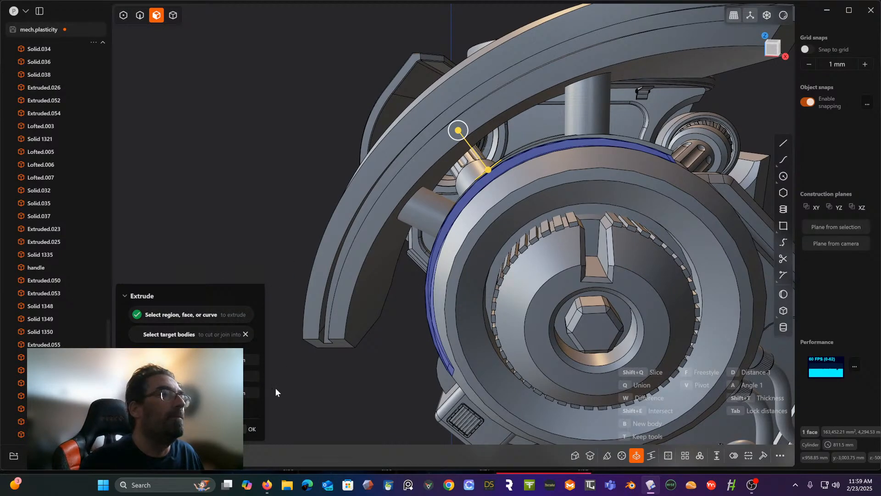
key(Escape)
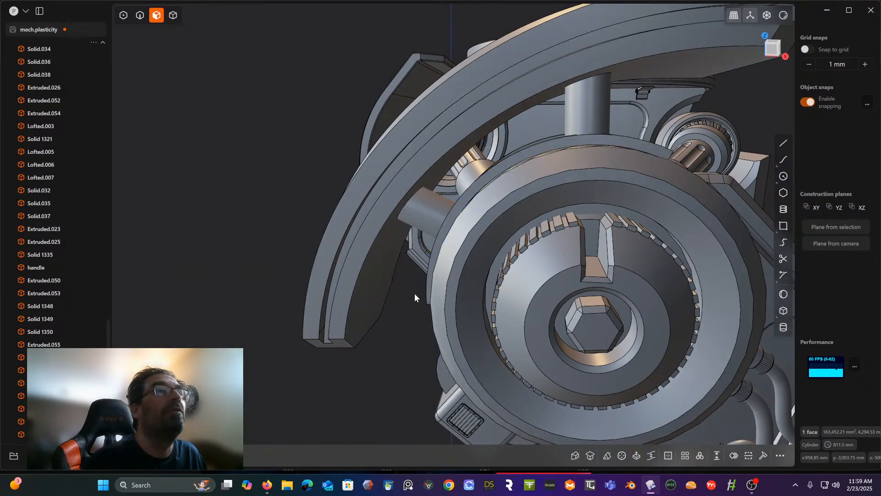
- Try to offset the upper rim band segment outward and inspect it from both sides of the hub
middle_drag(461, 262, 505, 260)
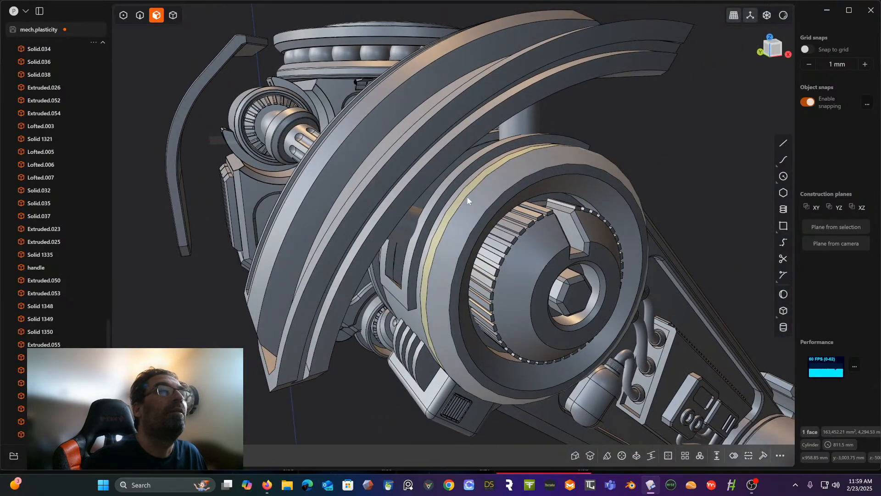
key(o)
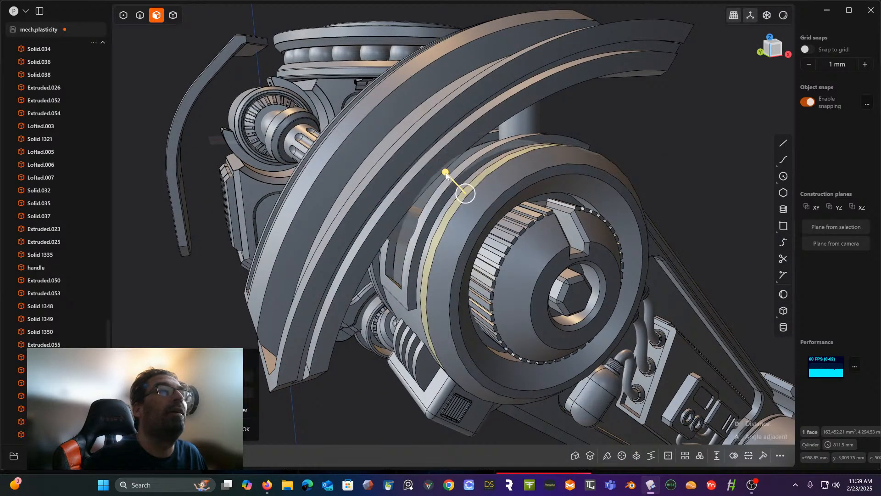
drag(445, 175, 438, 166)
middle_drag(509, 173, 380, 185)
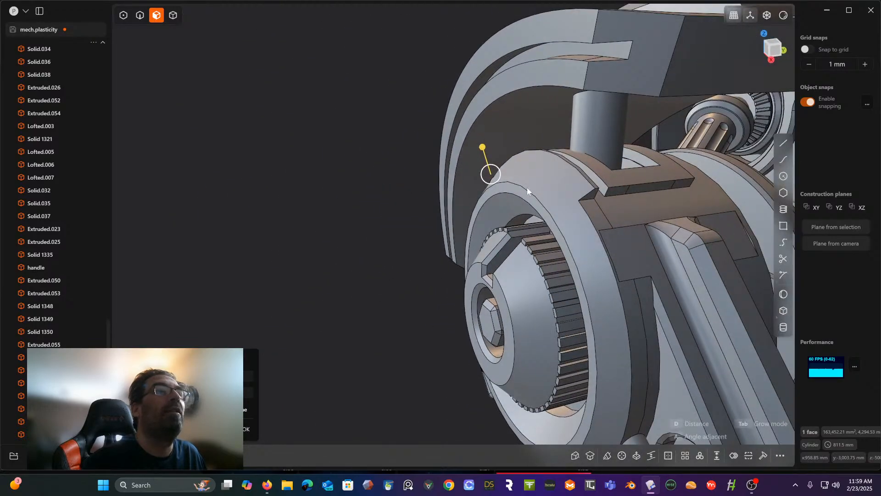
middle_drag(505, 191, 591, 131)
key(Escape)
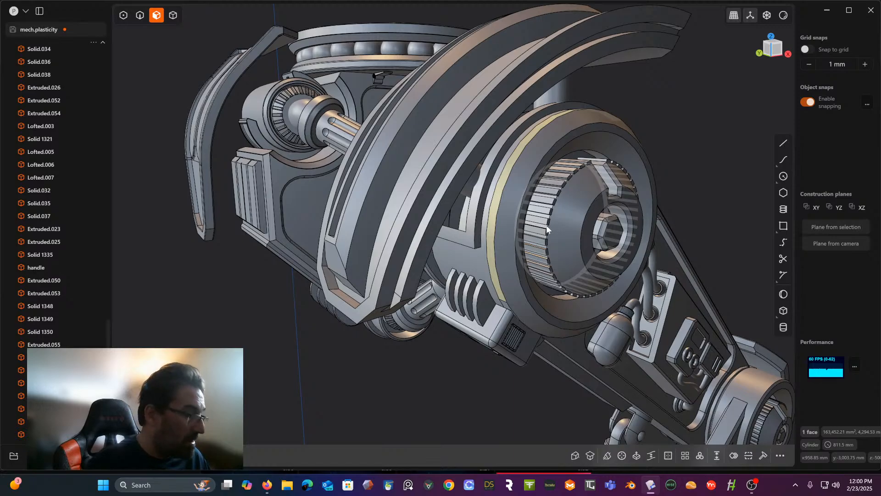
middle_drag(546, 226, 586, 178)
shift+middle_drag(541, 209, 580, 208)
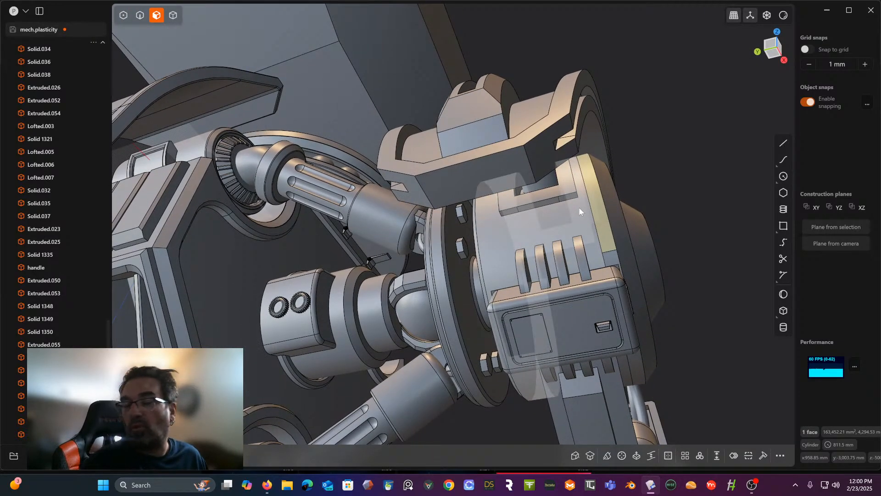
scroll(569, 202, up, 1)
middle_drag(569, 202, 582, 188)
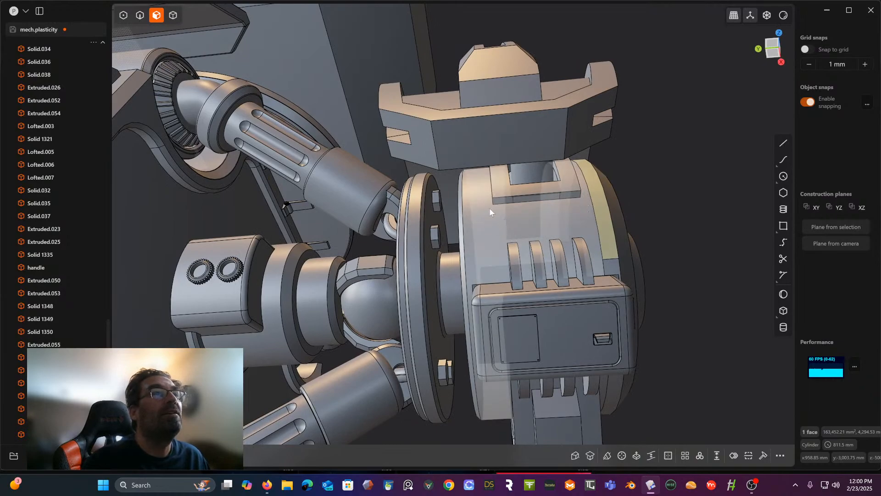
mouse_move(490, 211)
middle_down()
mouse_move(484, 220)
mouse_move(490, 206)
middle_up()
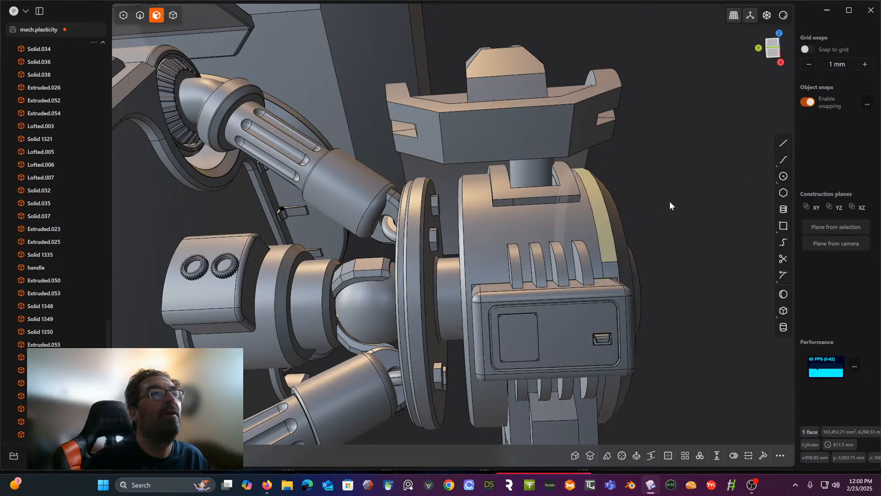
click(574, 218)
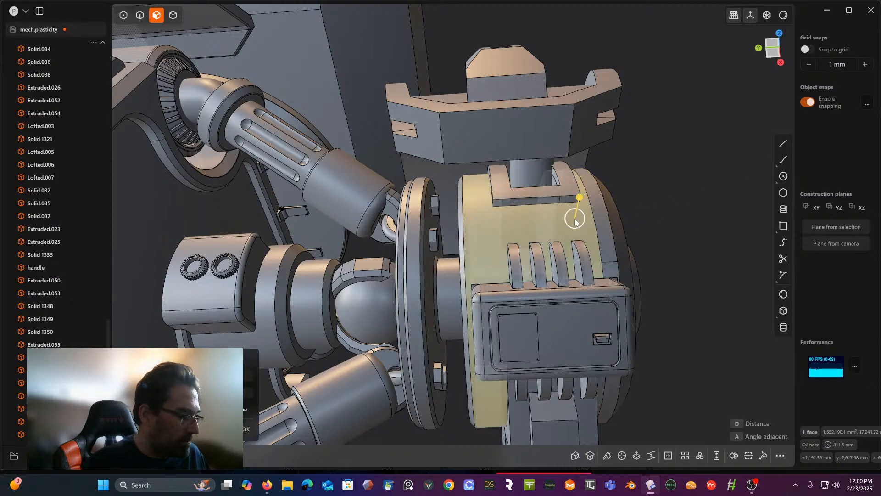
key(ctrl+r)
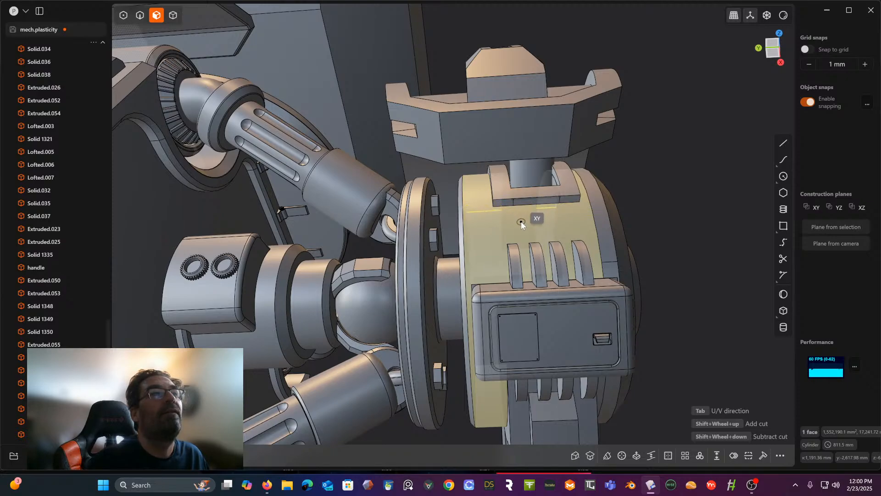
key(Escape)
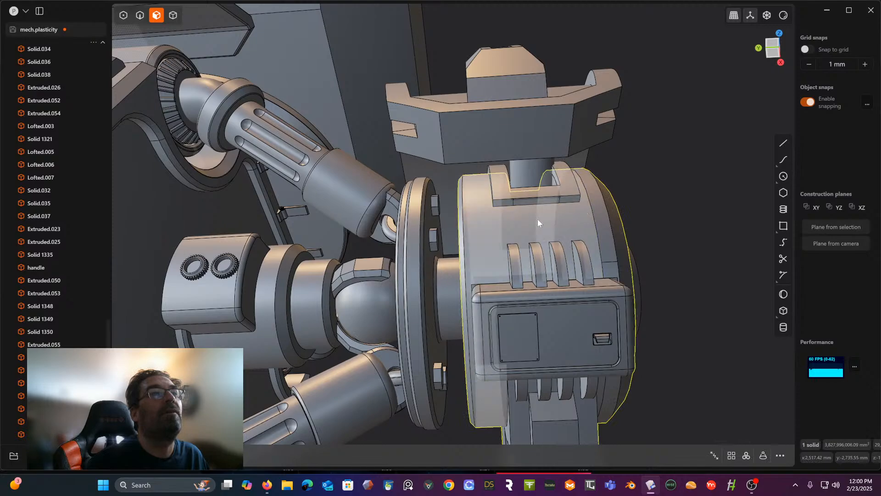
- Split the hub's wide cylindrical face with a cut across its width, just below the raised bracket
click(523, 225)
key(c)
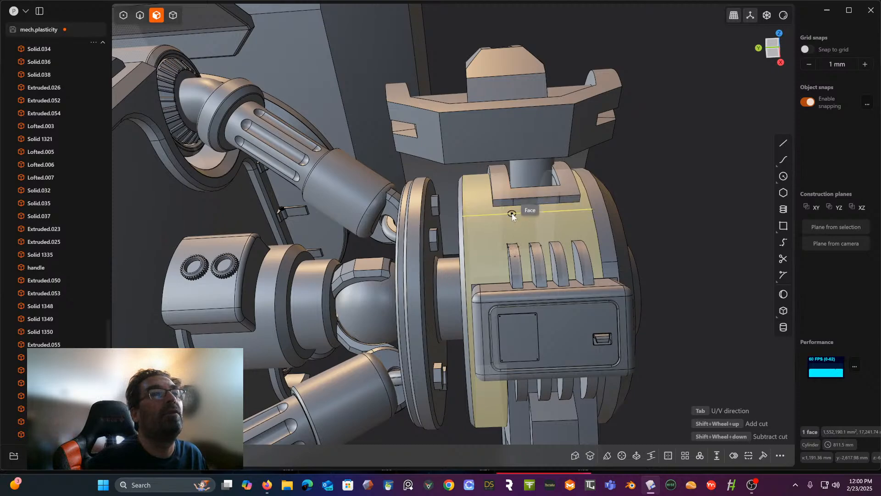
scroll(512, 215, up, 5)
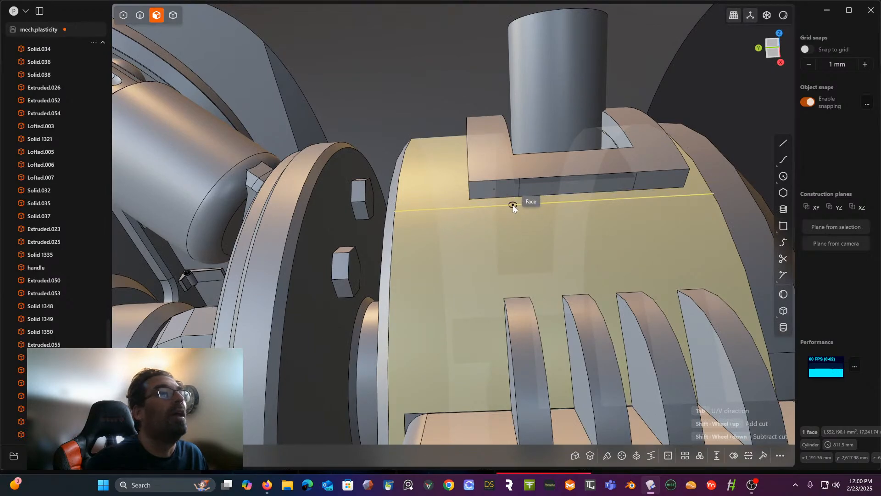
scroll(505, 201, up, 2)
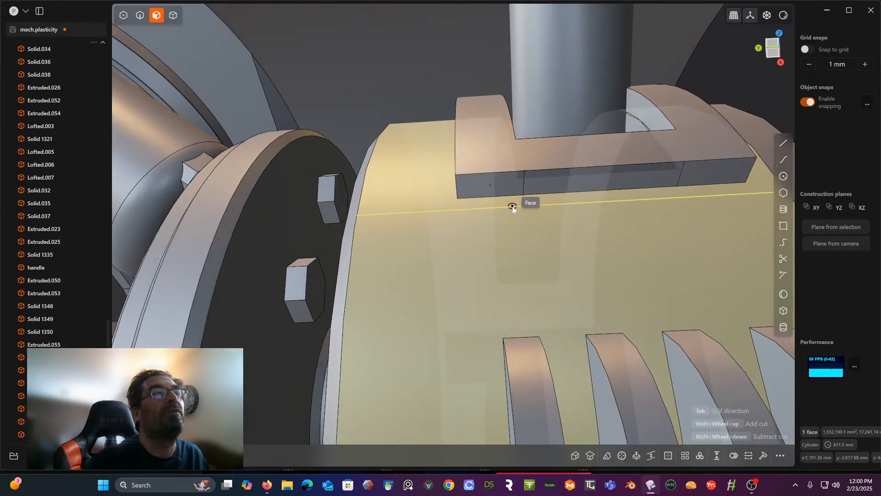
click(512, 207)
- Split the lower cylindrical face with a parallel cut just above the vent fins, forming a strip below the bracket
middle_drag(512, 205, 531, 247)
click(531, 249)
key(ctrl+r)
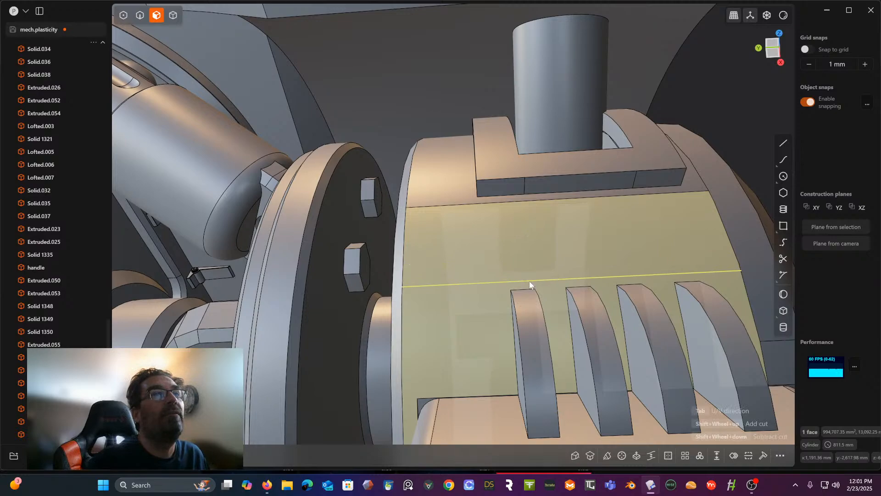
click(530, 281)
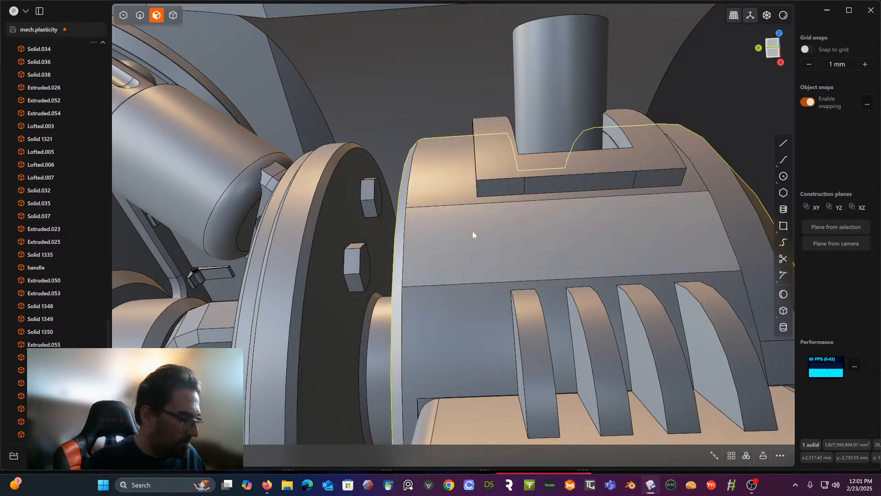
- Split the strip crosswise in line with the bracket's outer corner, dividing it into a small and a large panel
click(495, 243)
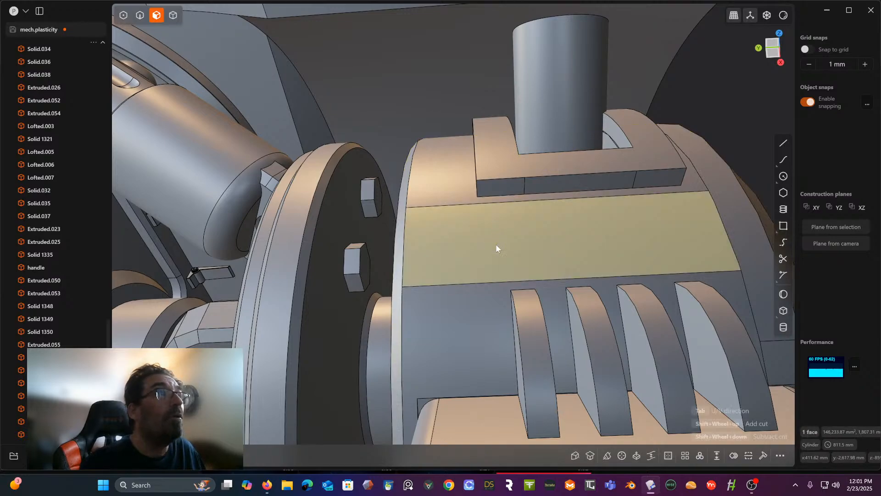
key(Tab)
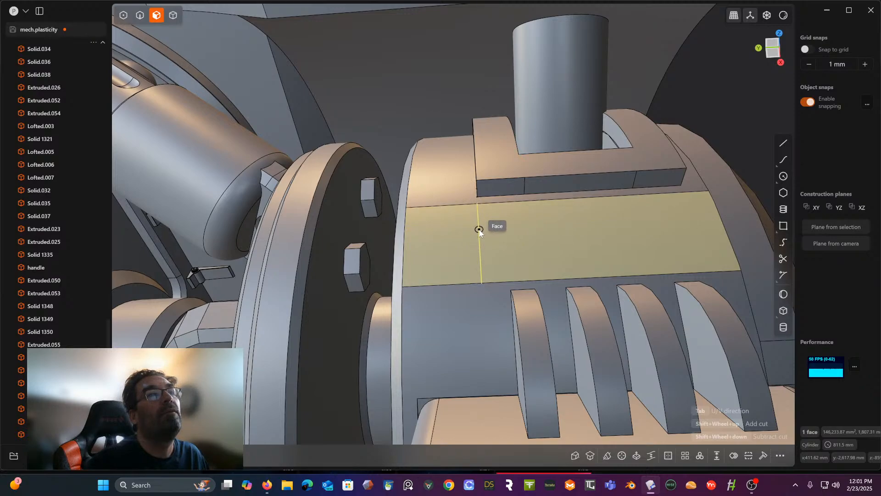
click(480, 230)
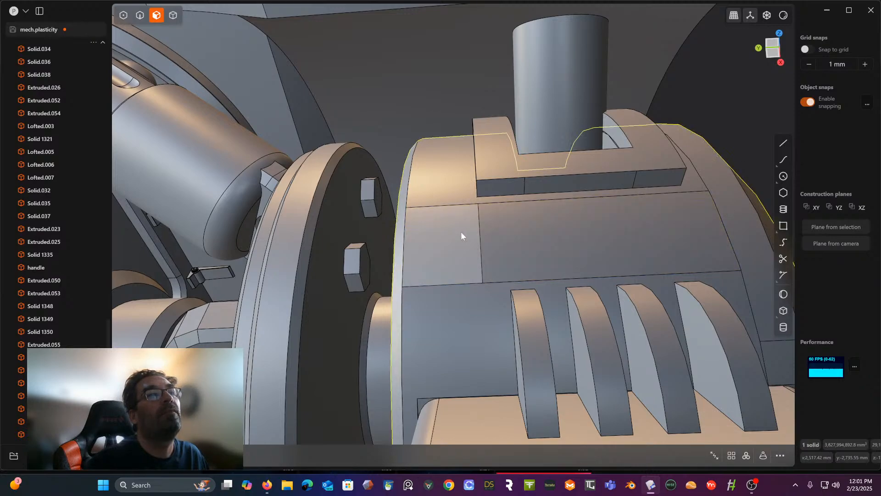
- Offset the large panel between the bracket and the vent fins slightly outward with the side faces grown
middle_drag(461, 234, 437, 246)
click(567, 207)
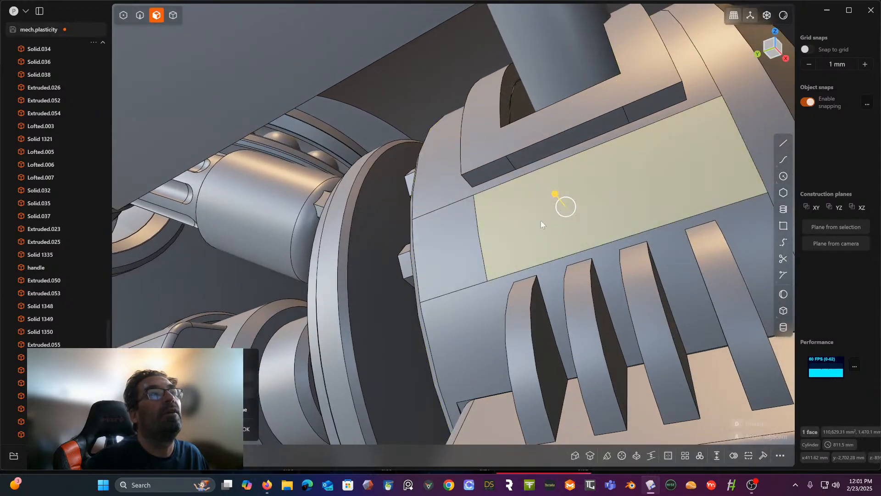
middle_drag(541, 222, 569, 228)
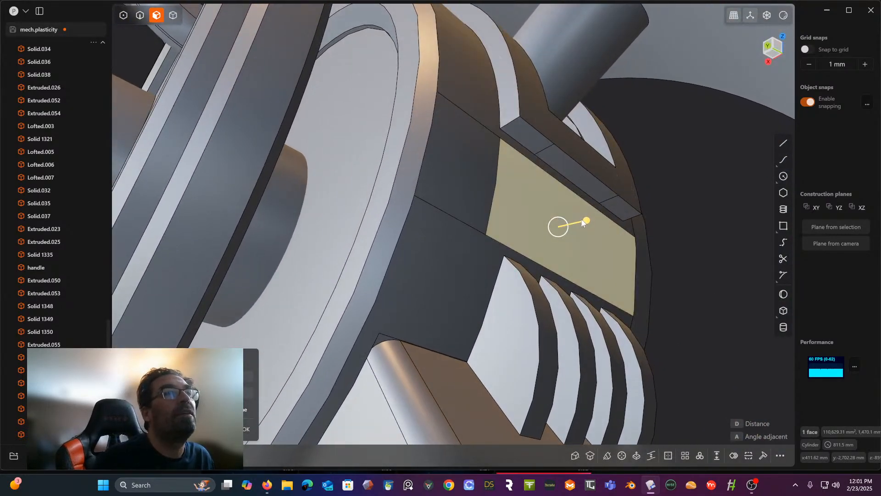
drag(582, 223, 592, 221)
middle_drag(557, 225, 475, 207)
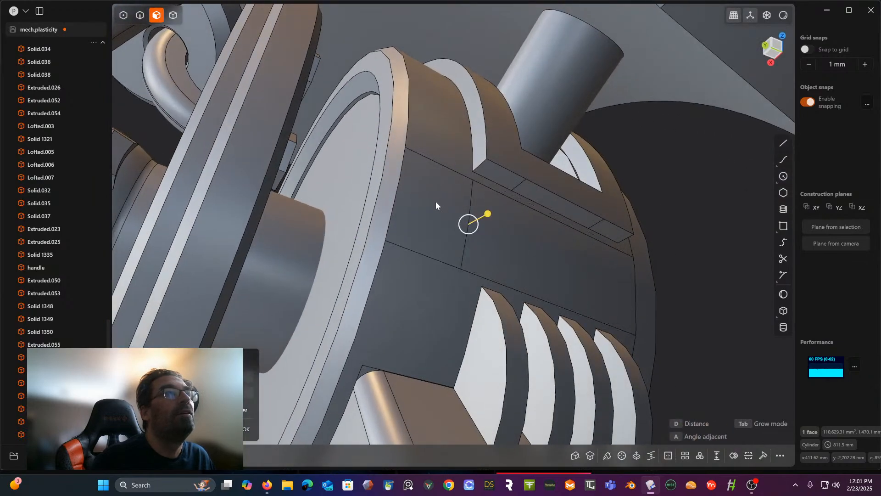
key(Tab)
drag(575, 242, 579, 238)
right_click(698, 237)
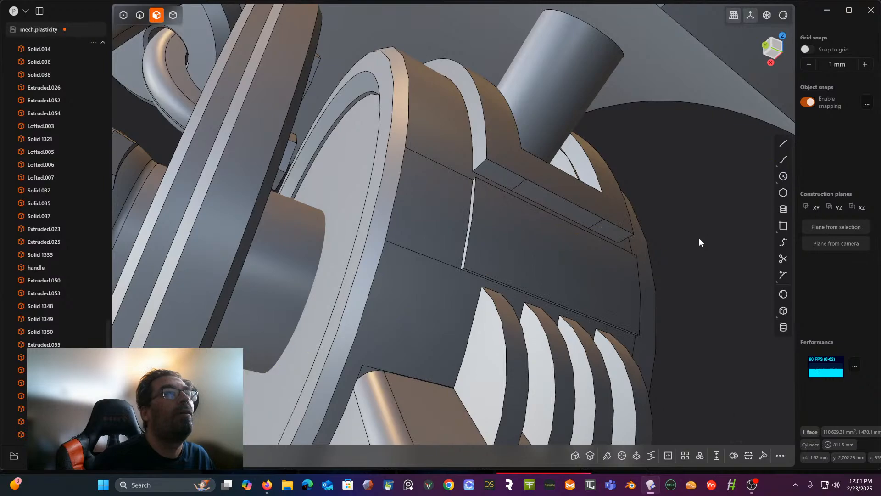
- Try to offset the small panel beside the raised large panel outward
click(522, 235)
right_click(669, 238)
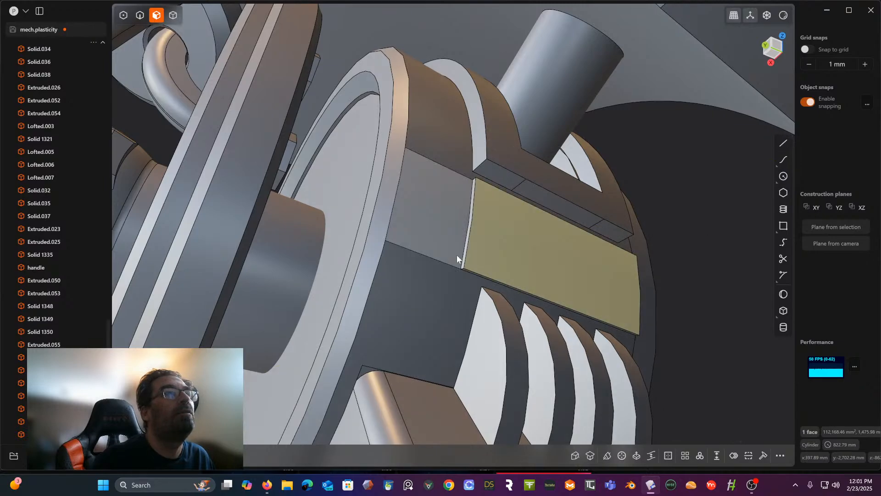
click(436, 229)
drag(454, 221, 458, 225)
middle_drag(733, 230, 765, 305)
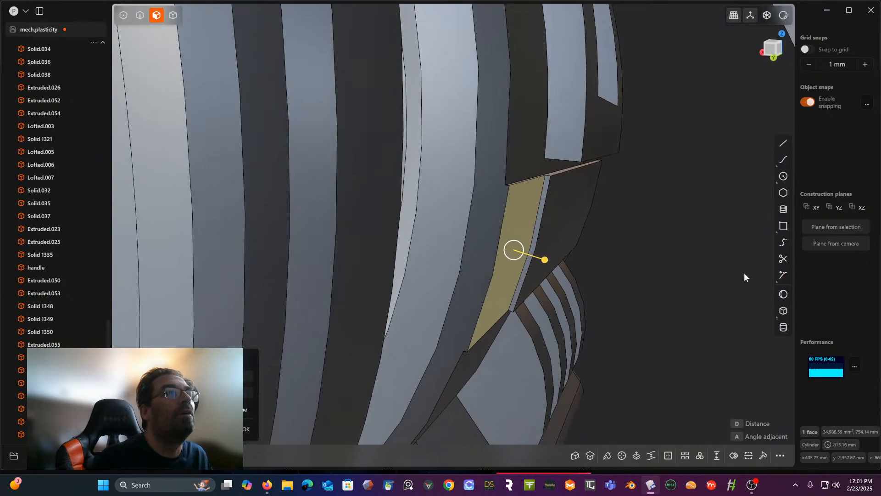
key(Escape)
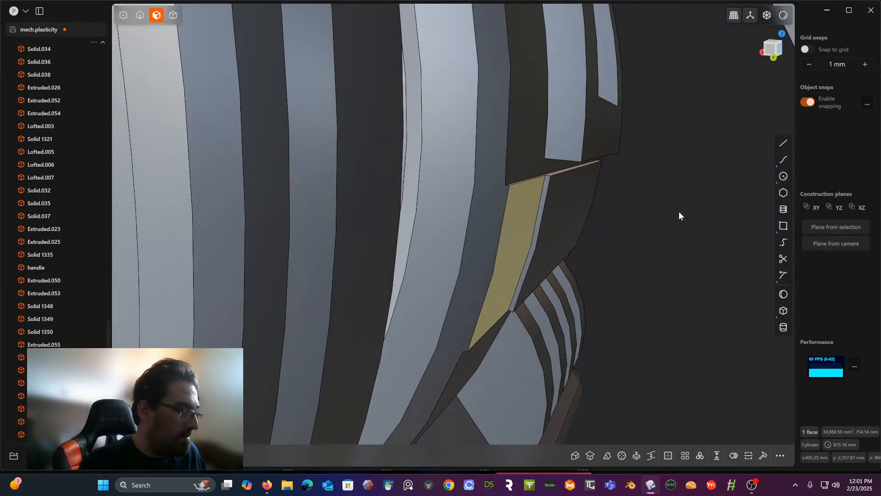
key(o)
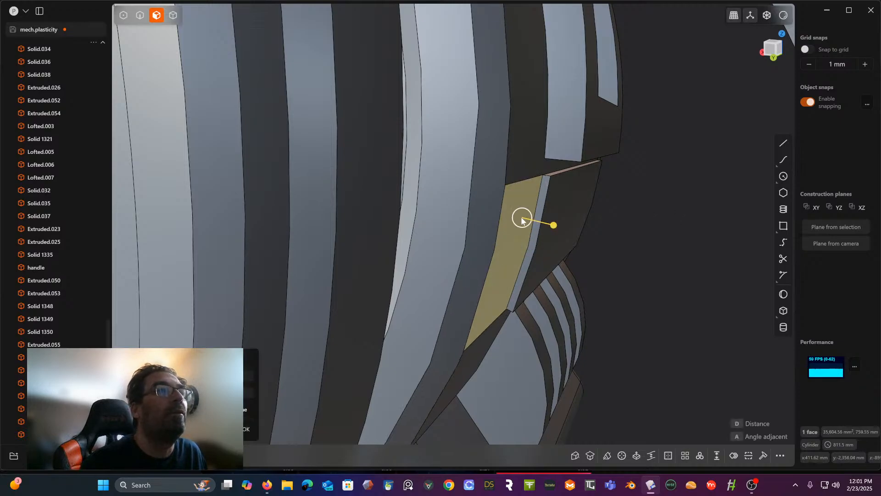
- Extrude the small panel outward from the hub so it stands slightly above the neighbouring large panel
key(e)
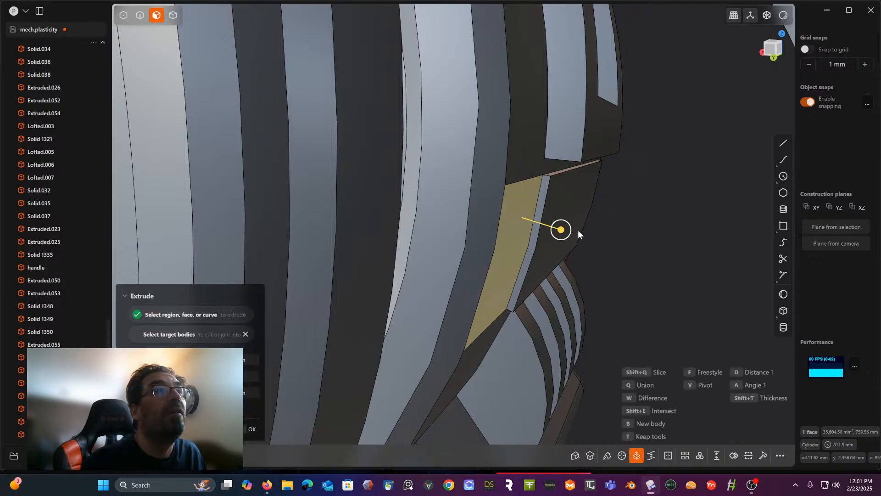
drag(561, 230, 577, 238)
middle_drag(622, 216, 524, 152)
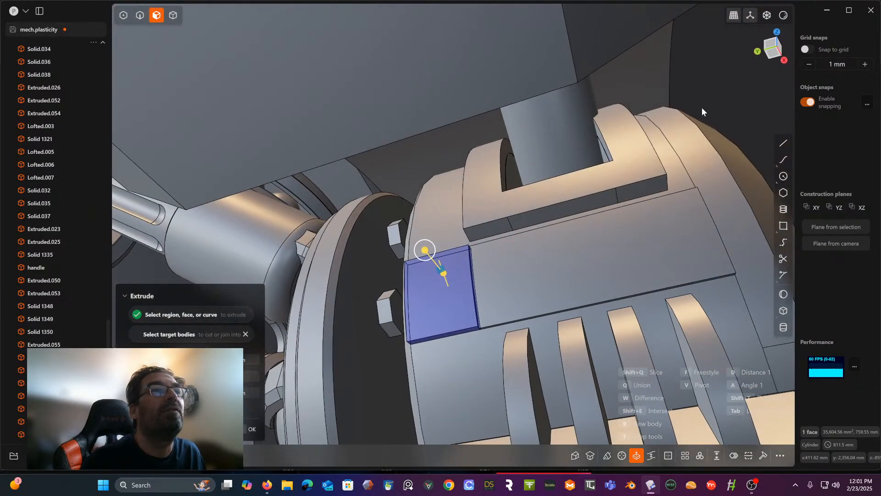
key(Return)
middle_drag(639, 151, 676, 207)
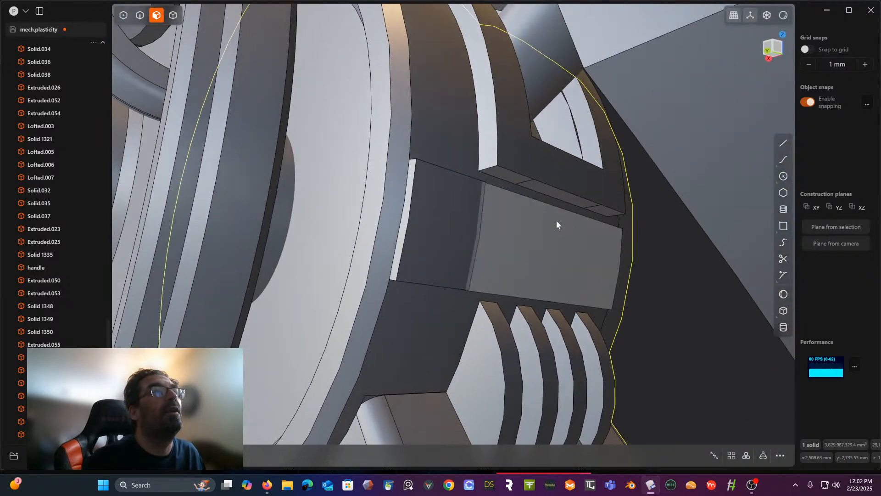
middle_drag(556, 224, 483, 207)
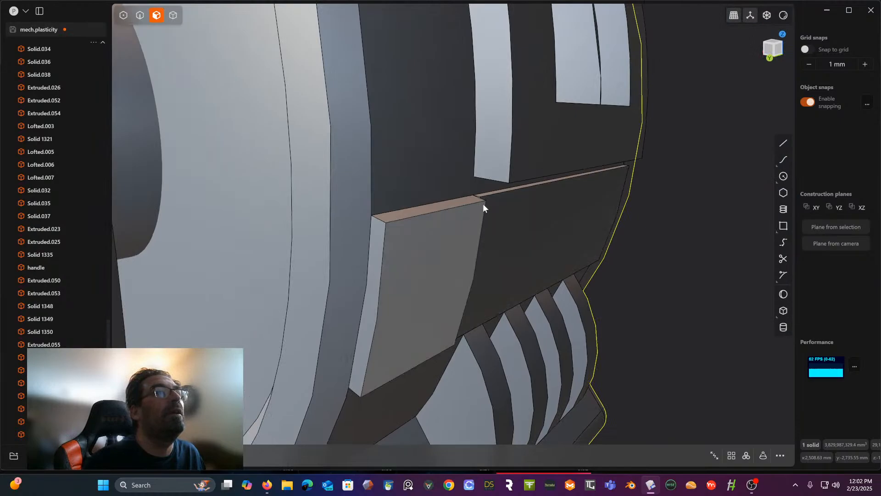
- Bevel the outer edges of both raised panels slightly with one Fillet operation, including the step between them and the large panel's far edge
click(140, 15)
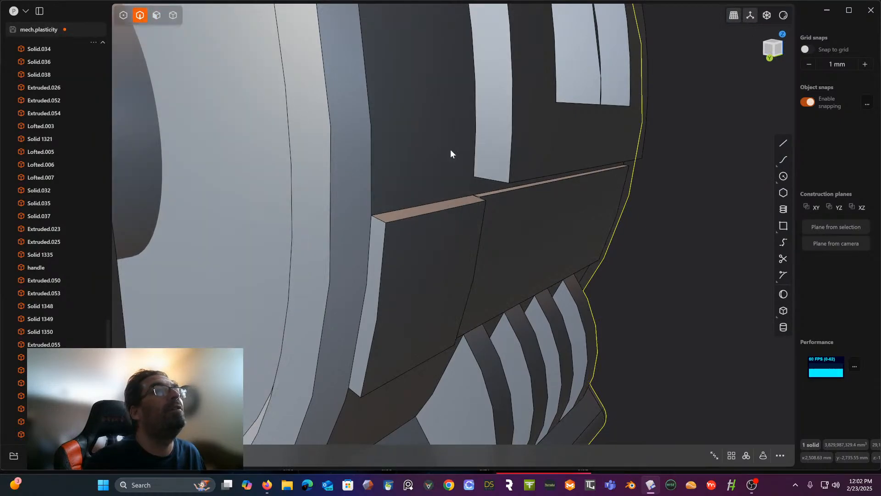
click(496, 195)
key(f)
click(450, 209)
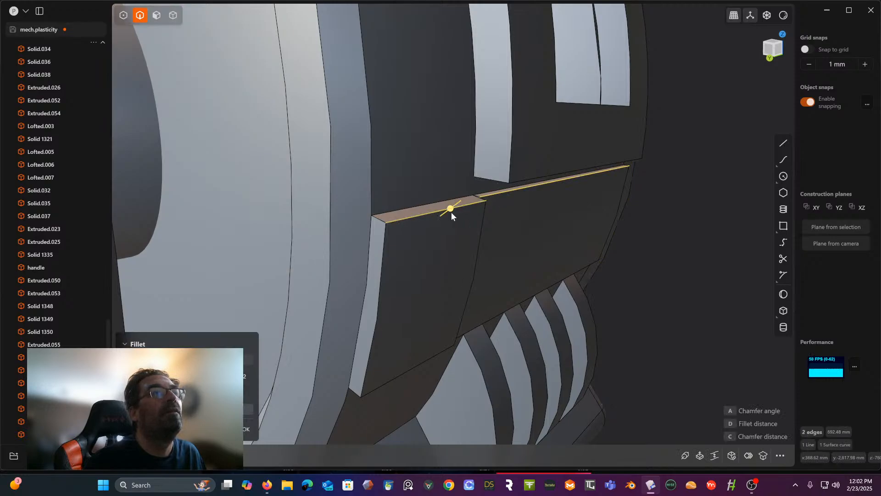
click(387, 260)
middle_drag(414, 277, 390, 319)
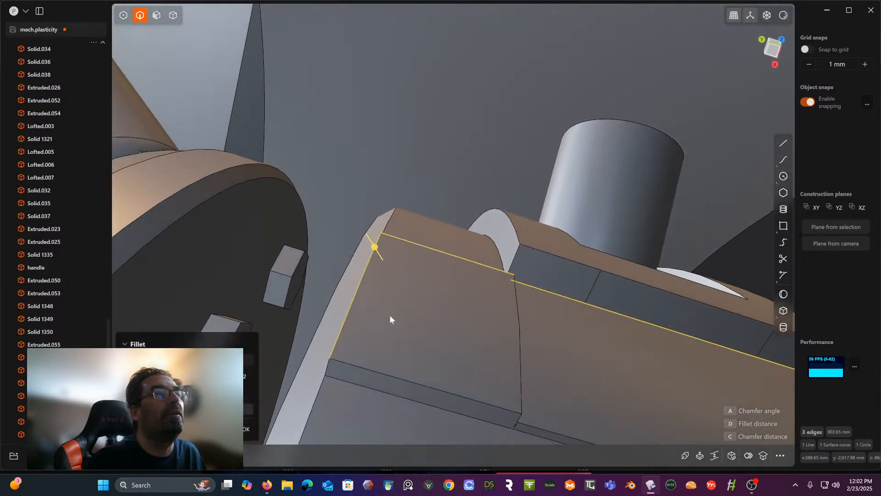
click(401, 379)
middle_drag(401, 379, 405, 248)
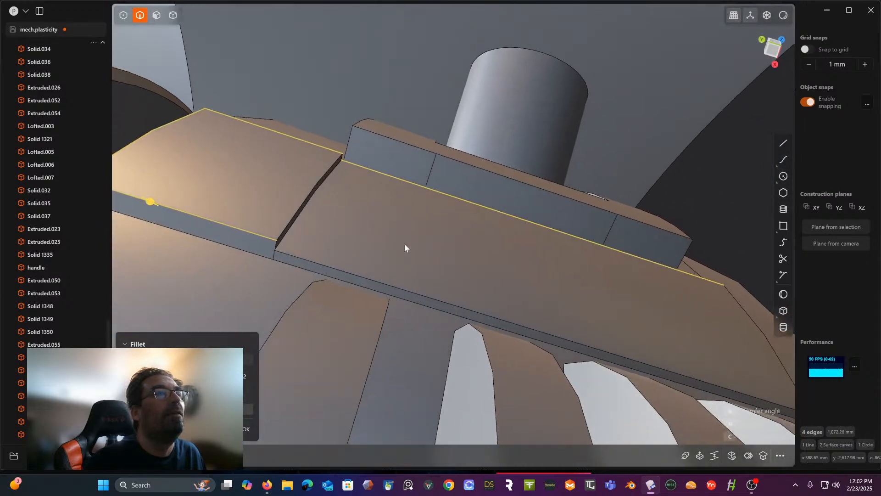
click(409, 287)
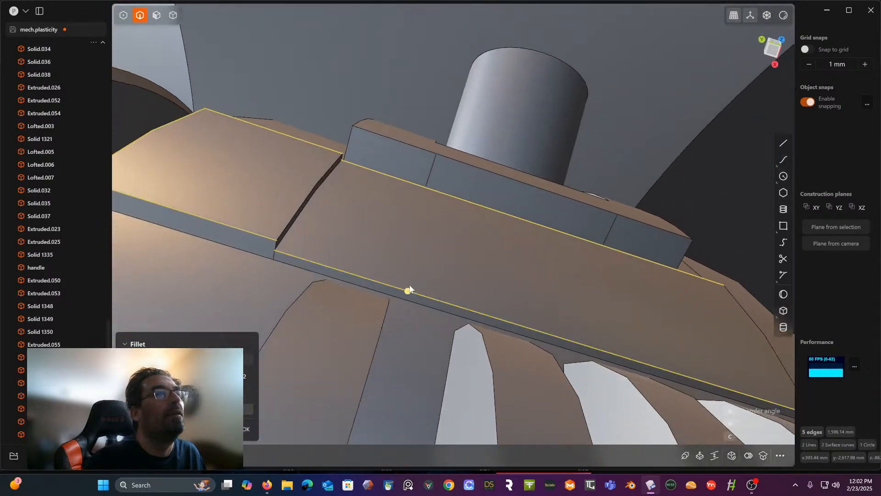
click(321, 177)
middle_drag(329, 180, 468, 230)
scroll(469, 173, down, 5)
scroll(471, 169, up, 1)
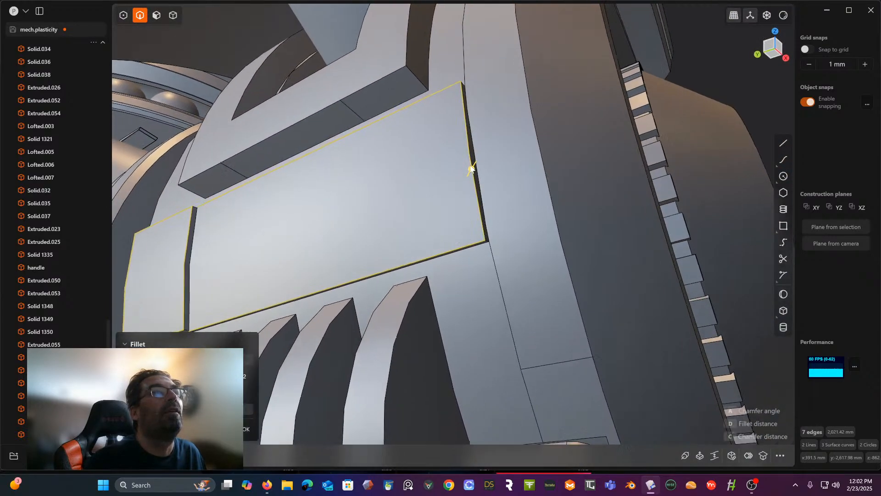
scroll(471, 170, up, 1)
click(473, 171)
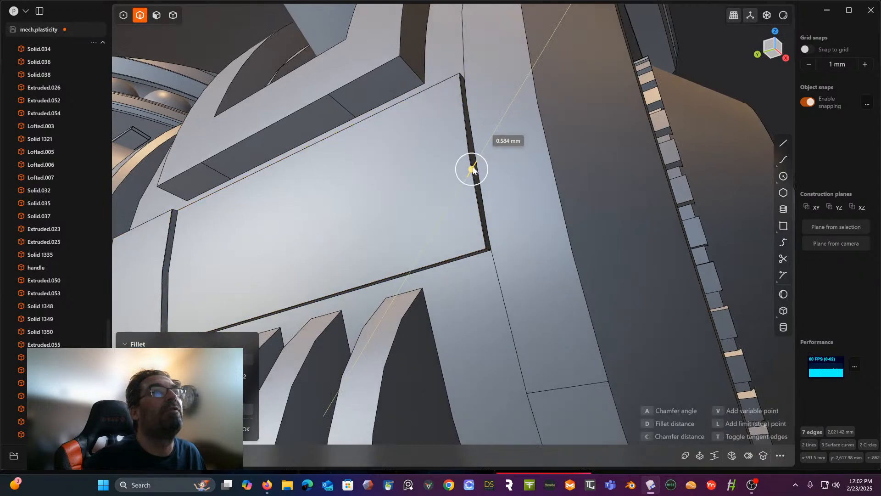
drag(472, 171, 474, 169)
right_click(734, 53)
scroll(734, 52, down, 6)
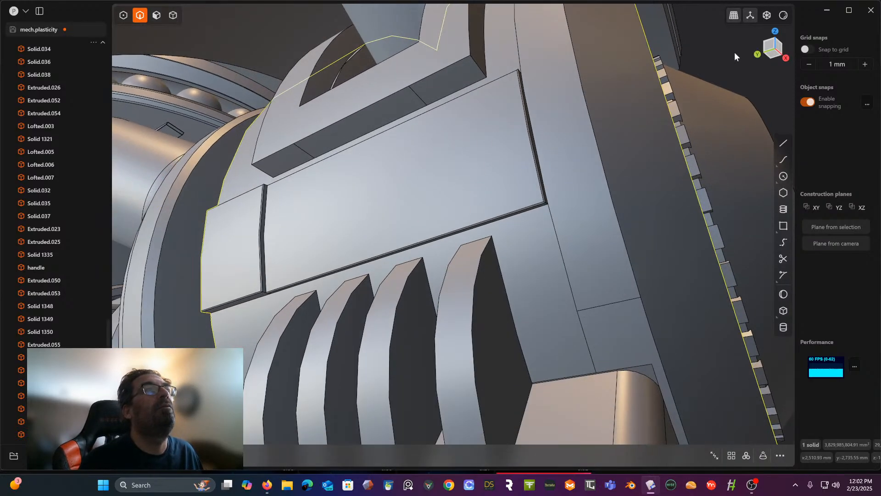
- Start a Fillet and select the bracket's outer outline and window edges around the end beside the raised panels
middle_drag(724, 59, 633, 149)
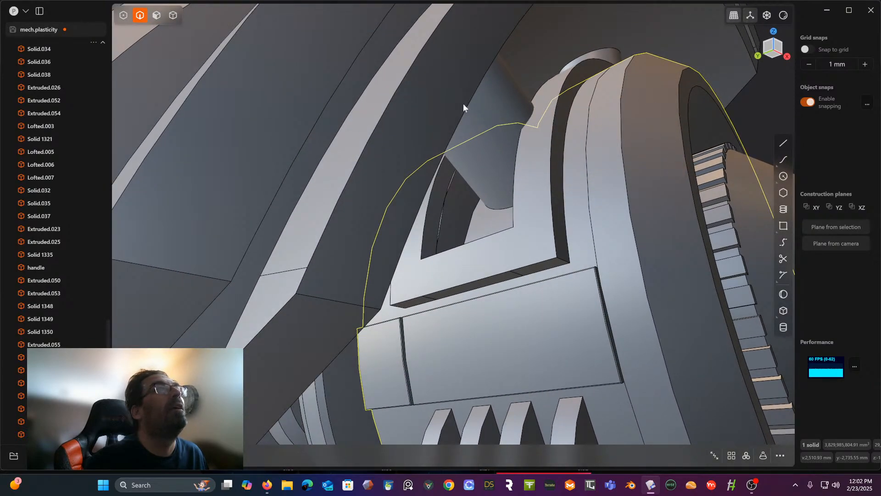
click(550, 172)
key(f)
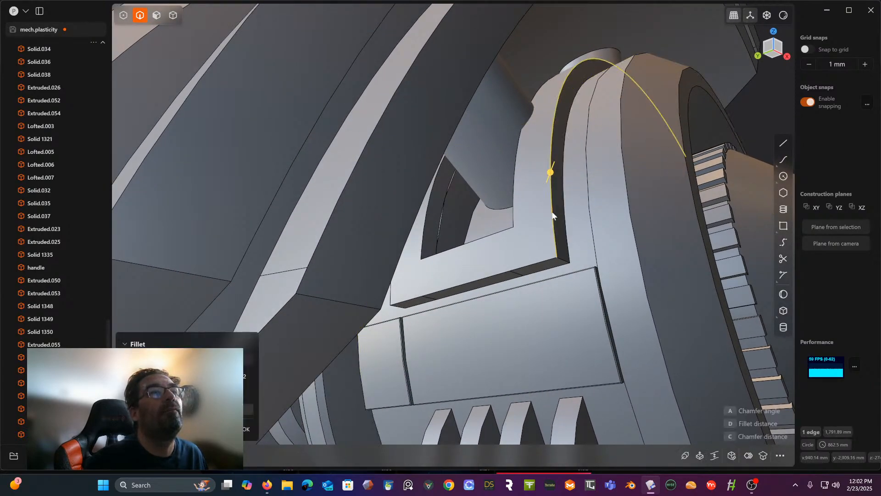
click(546, 266)
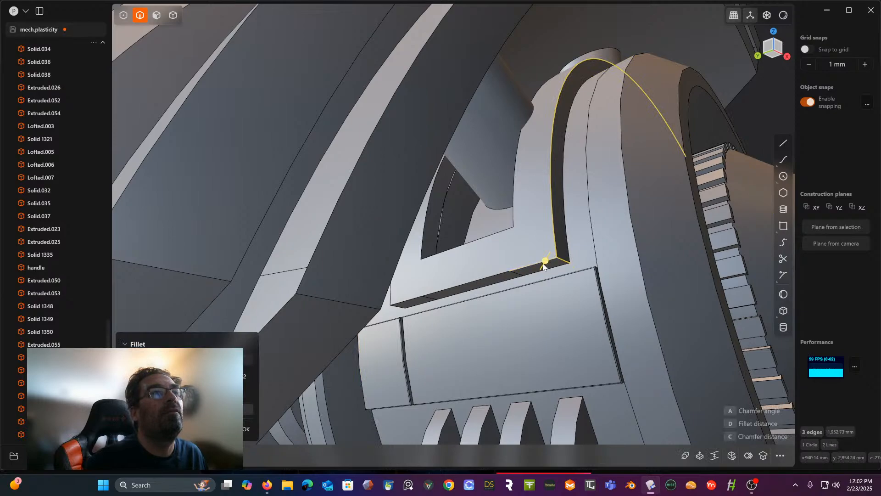
middle_drag(496, 277, 621, 256)
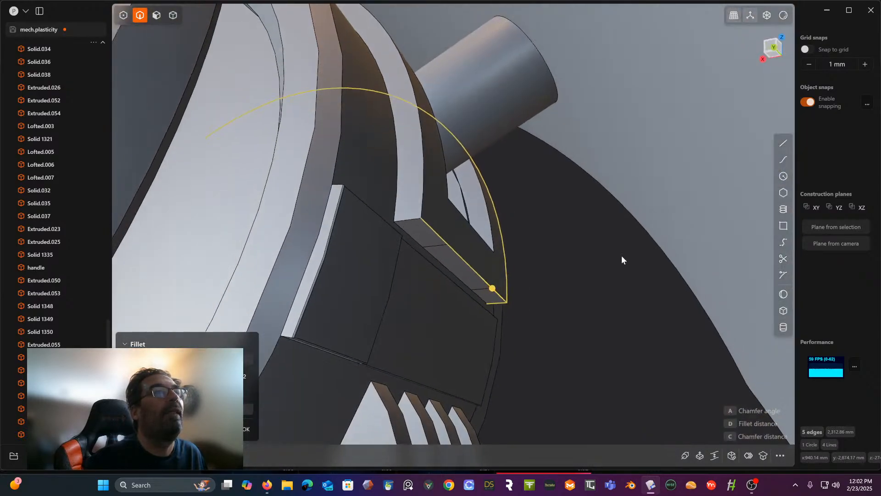
click(423, 213)
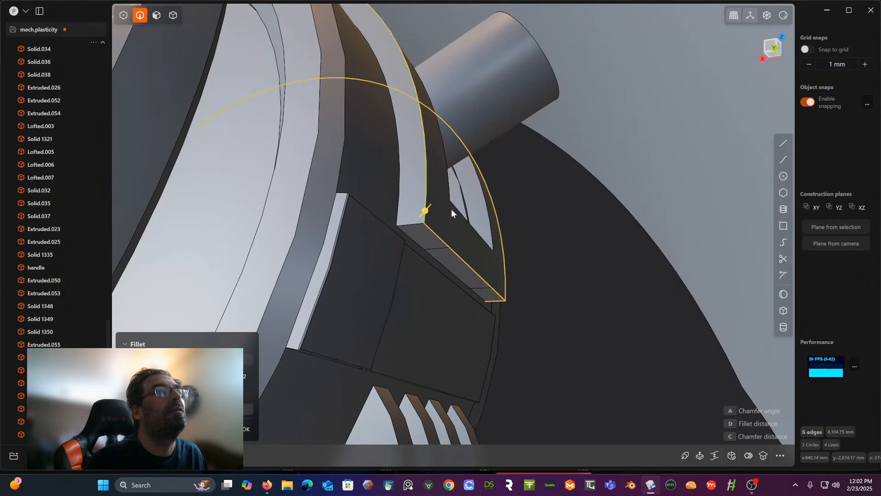
click(461, 215)
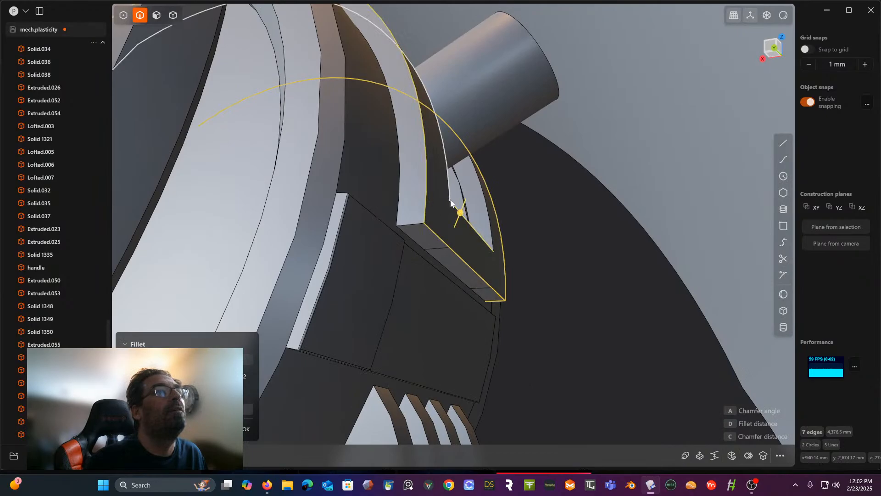
click(489, 204)
- Add the outline and window edges at the bracket's far end and try to bevel all of them about 5.3 mm
middle_drag(497, 205, 486, 184)
click(516, 166)
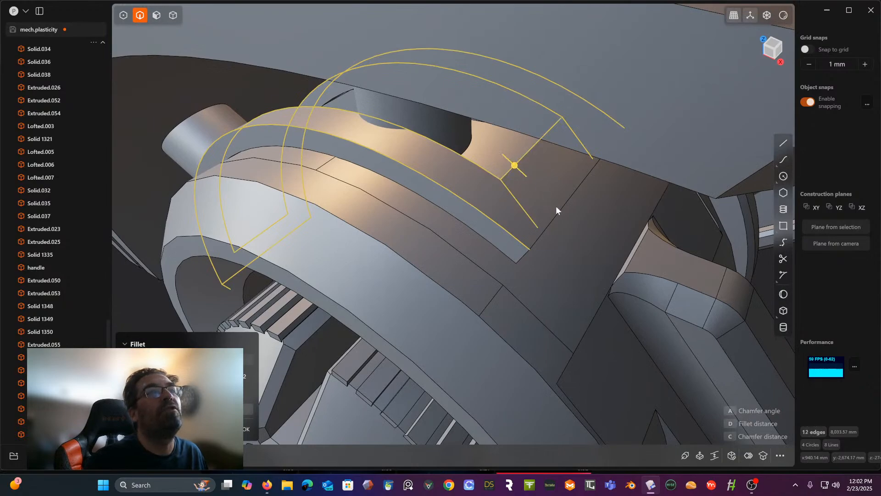
click(556, 218)
middle_drag(555, 218, 555, 187)
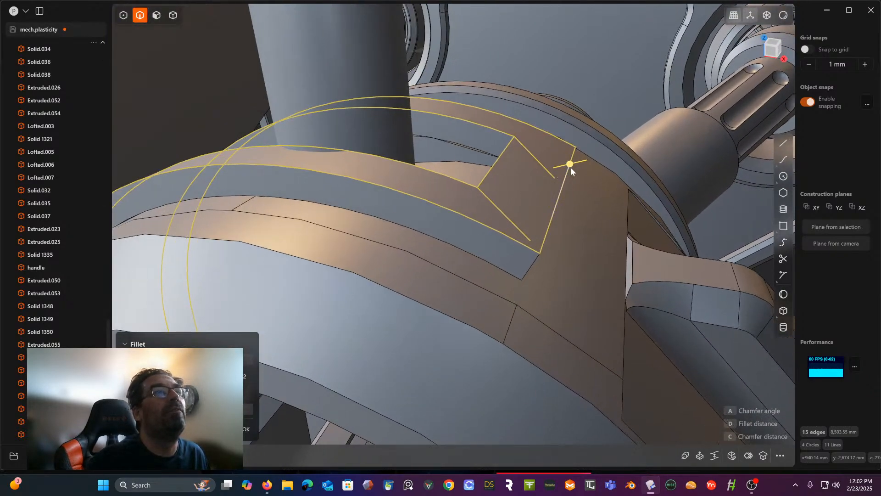
drag(570, 167, 575, 167)
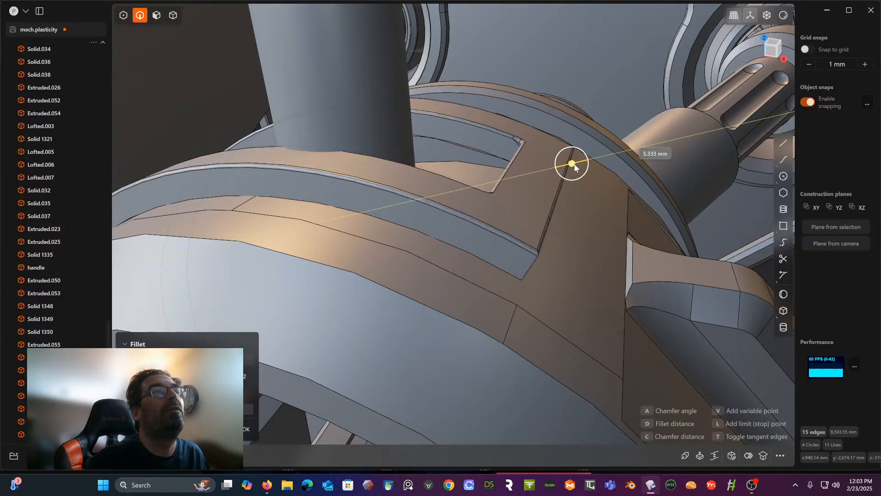
middle_drag(517, 236, 576, 256)
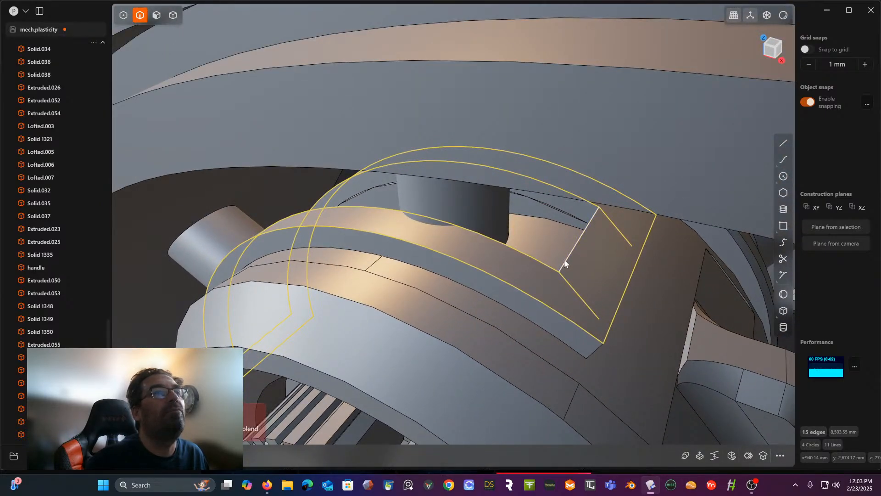
- Bevel the bracket's outer outline and window edges about 4.8 mm with Fillet, including the short corner edges at its outer end
key(f)
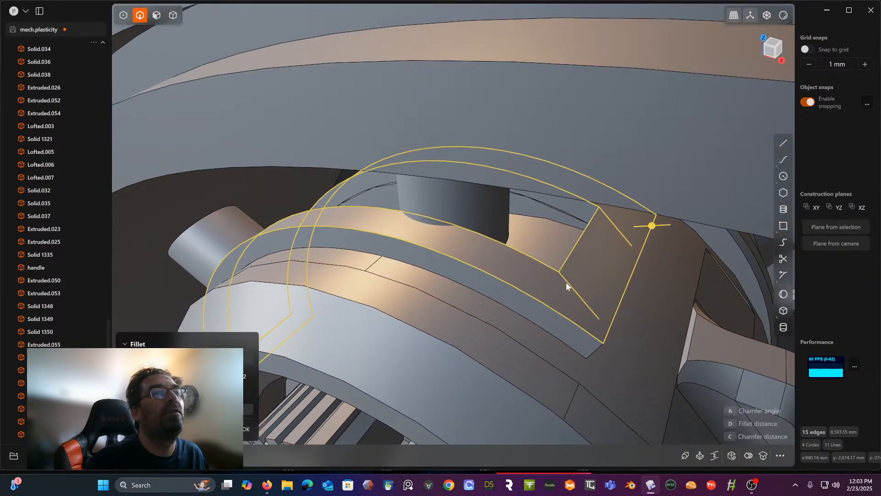
click(591, 351)
middle_drag(591, 351, 582, 294)
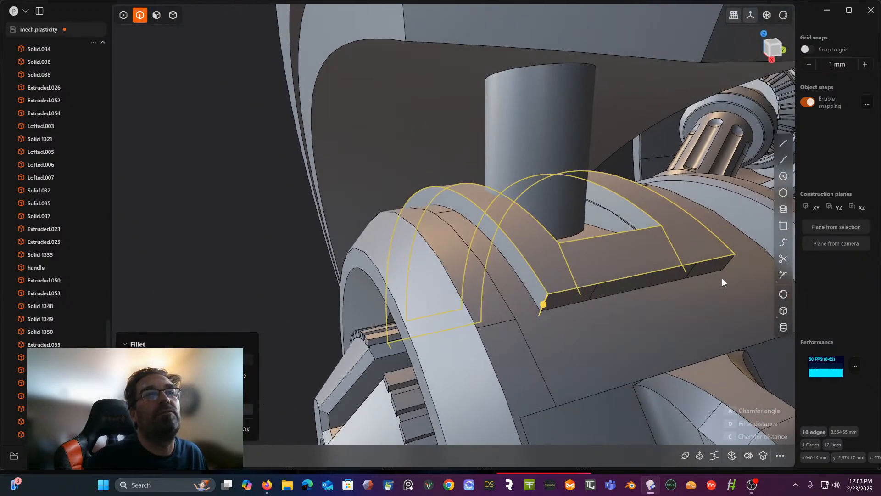
click(730, 264)
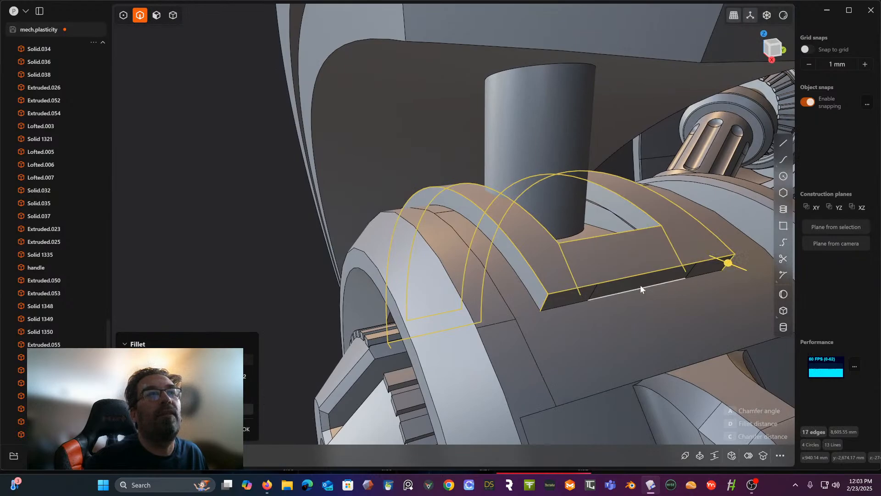
middle_drag(573, 260, 705, 259)
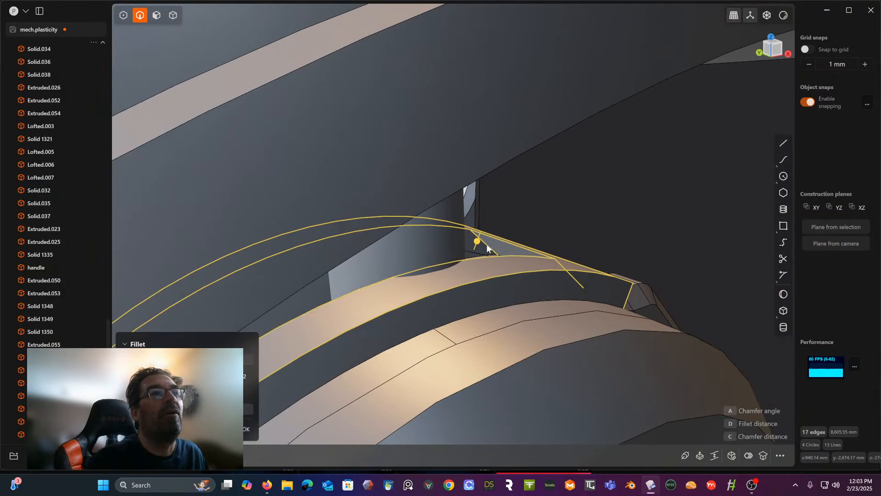
middle_drag(482, 252, 579, 212)
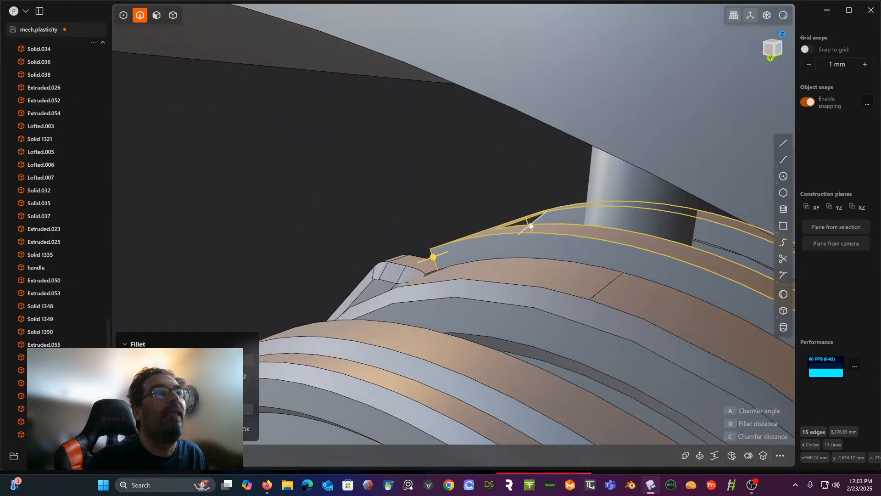
middle_drag(530, 225, 520, 274)
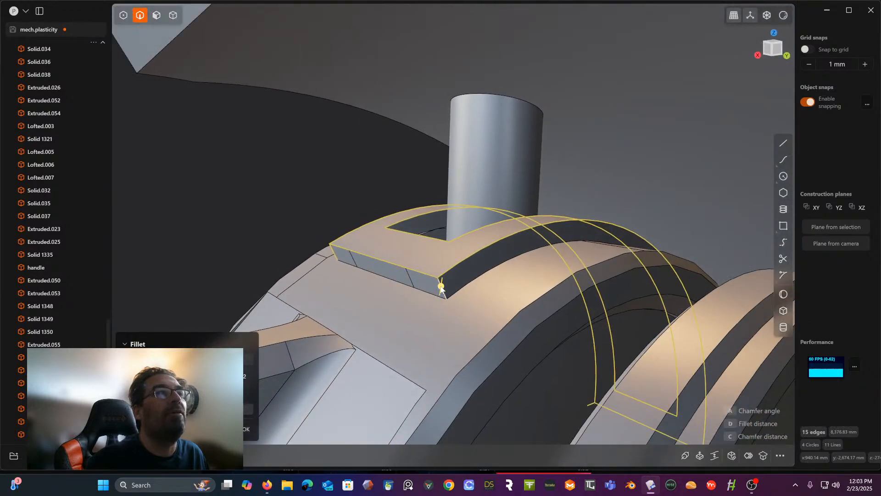
drag(440, 287, 441, 288)
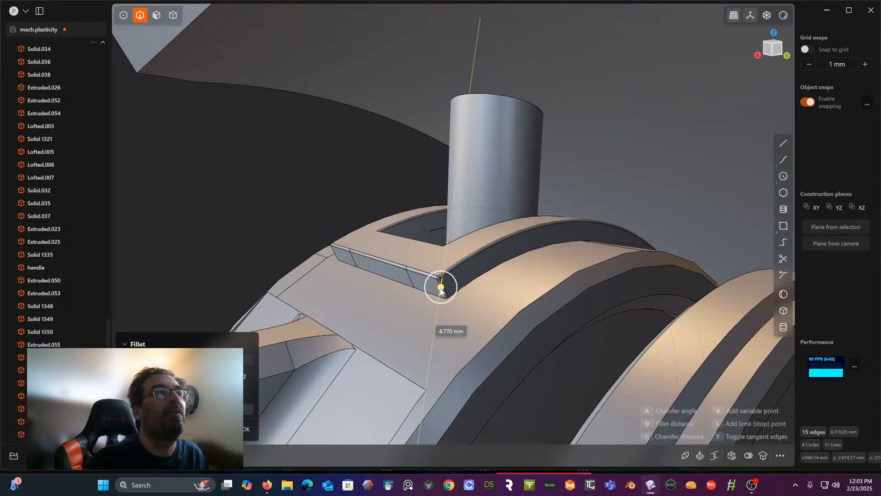
key(Return)
- Offset the flat end face of the bracket's window slightly away from the cylindrical post to enlarge the opening
middle_drag(327, 201, 501, 192)
scroll(670, 277, down, 5)
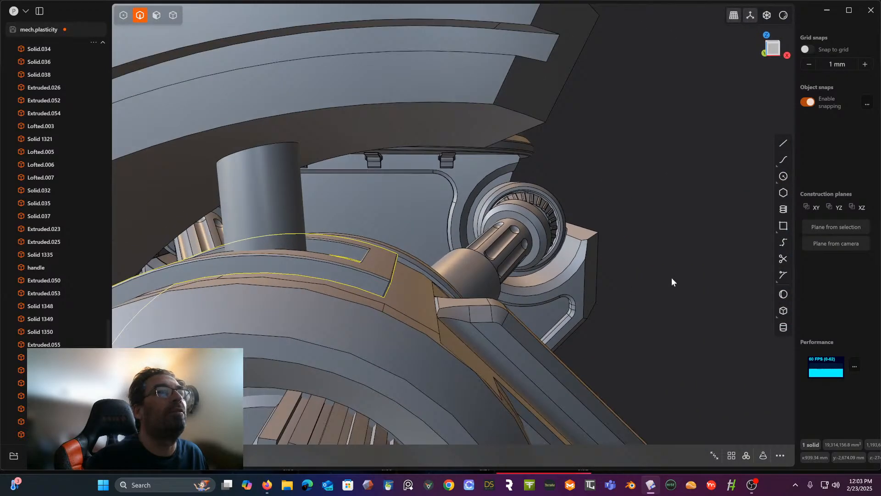
click(641, 293)
middle_drag(641, 293, 621, 297)
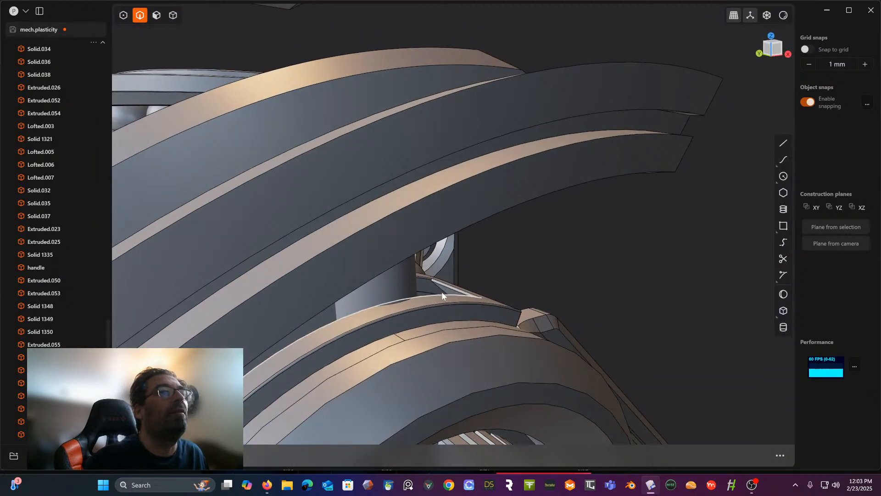
click(154, 17)
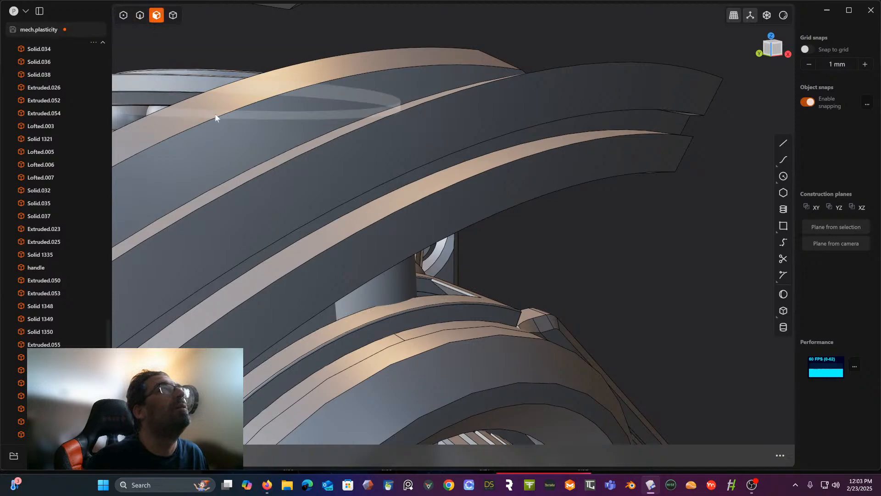
click(453, 292)
key(e)
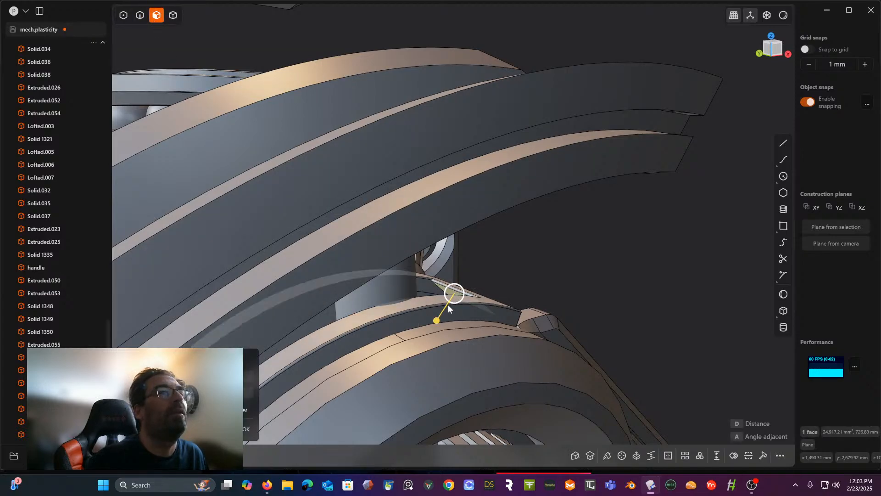
mouse_move(438, 321)
mouse_down()
mouse_move(434, 329)
mouse_move(441, 323)
mouse_up()
middle_drag(441, 323, 398, 311)
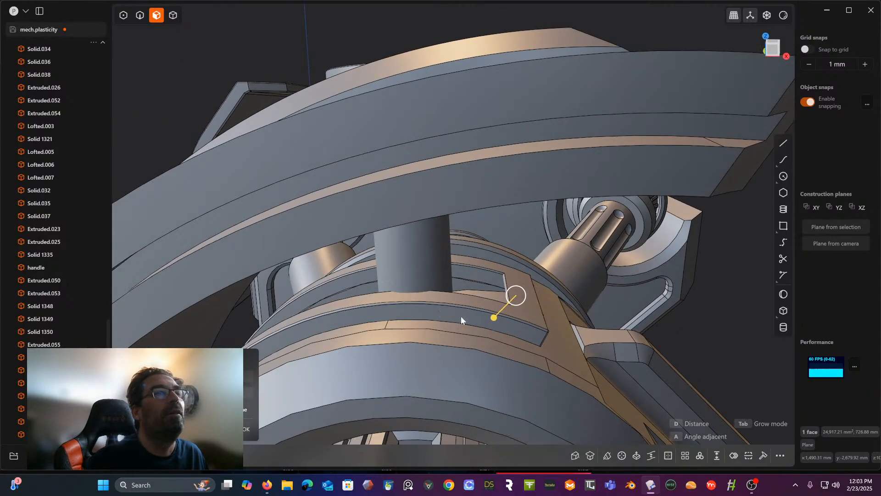
drag(493, 316, 496, 315)
right_click(696, 296)
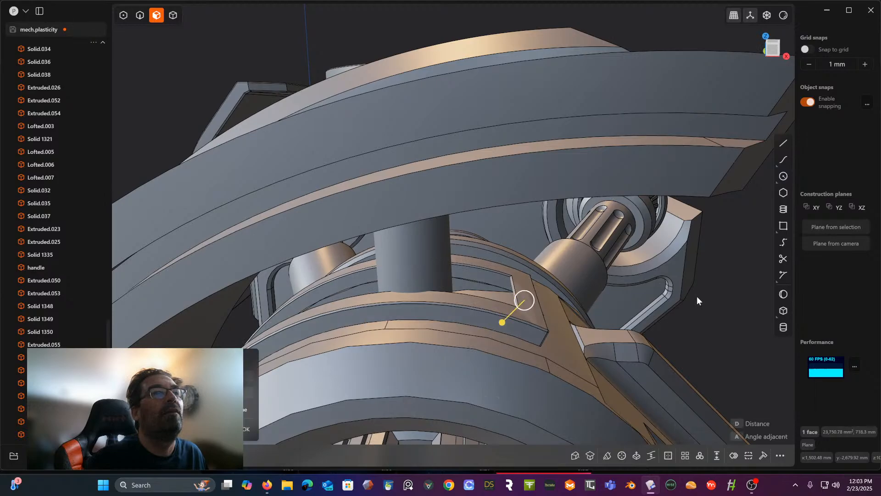
- Examine the hub, the bevelled bracket and the cylindrical post from several angles
scroll(696, 296, down, 3)
middle_drag(697, 296, 651, 241)
scroll(655, 225, down, 3)
key(Escape)
scroll(642, 182, up, 3)
middle_drag(642, 182, 573, 196)
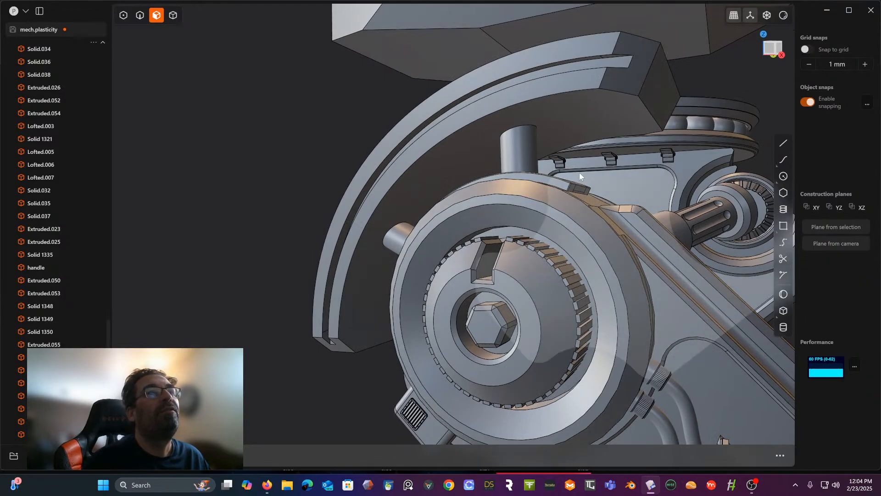
scroll(538, 148, up, 3)
middle_drag(537, 146, 549, 174)
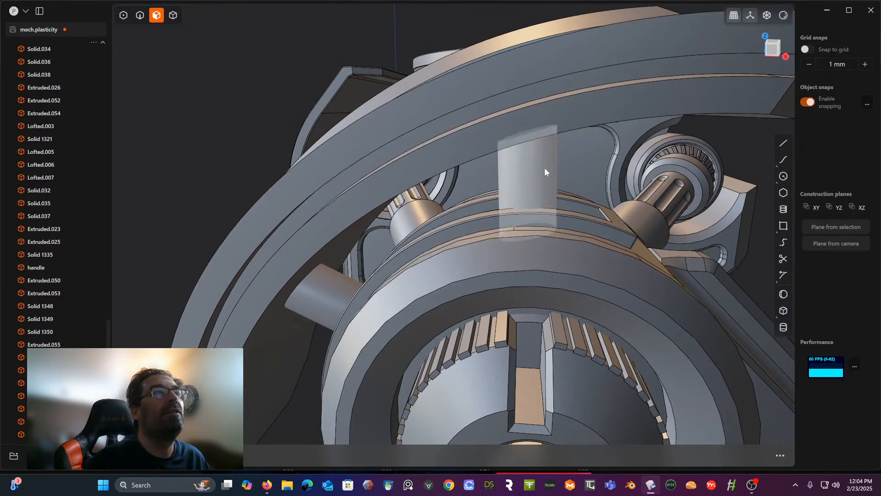
click(782, 144)
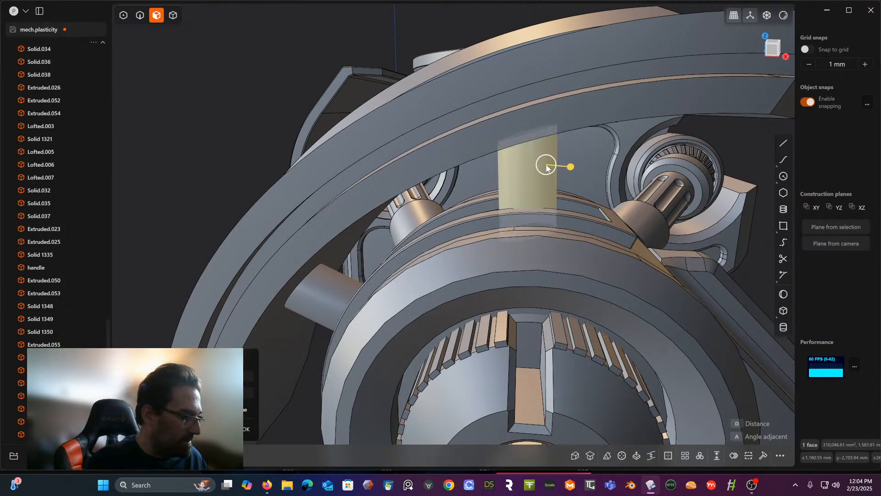
key(e)
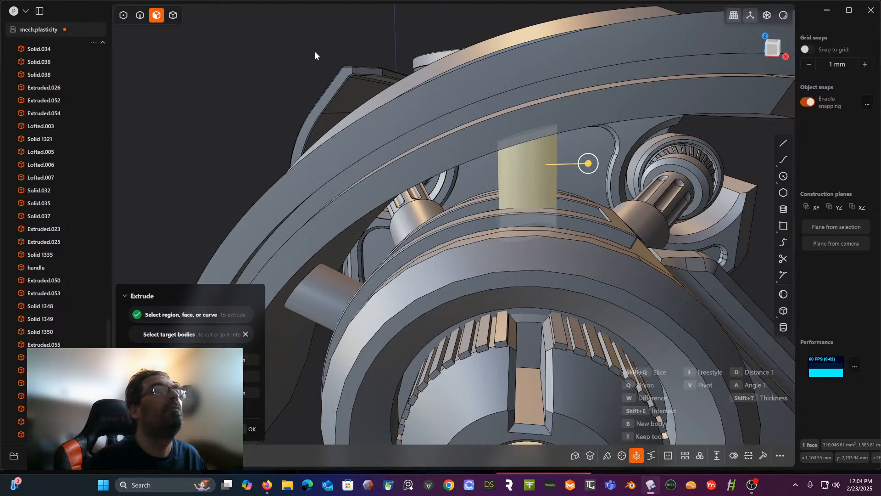
key(Escape)
- Cut the post's cylindrical face with a single ring around its circumference, close to the curved shield
click(508, 190)
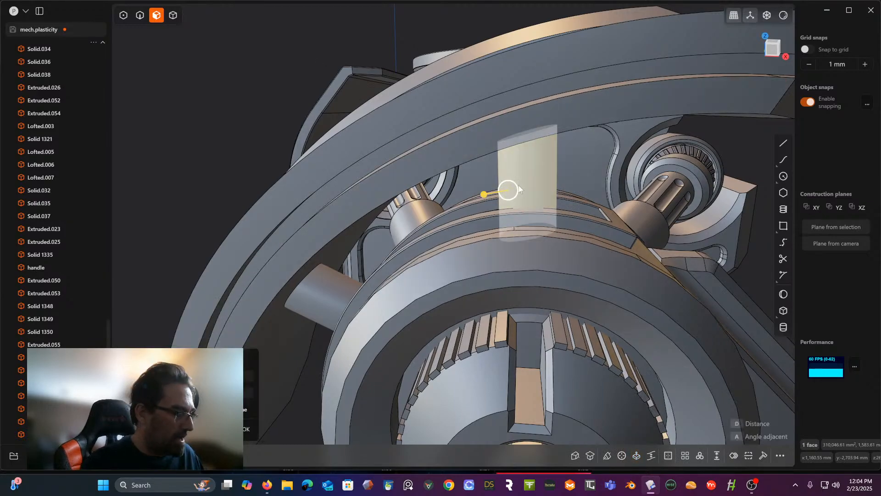
key(ctrl+r)
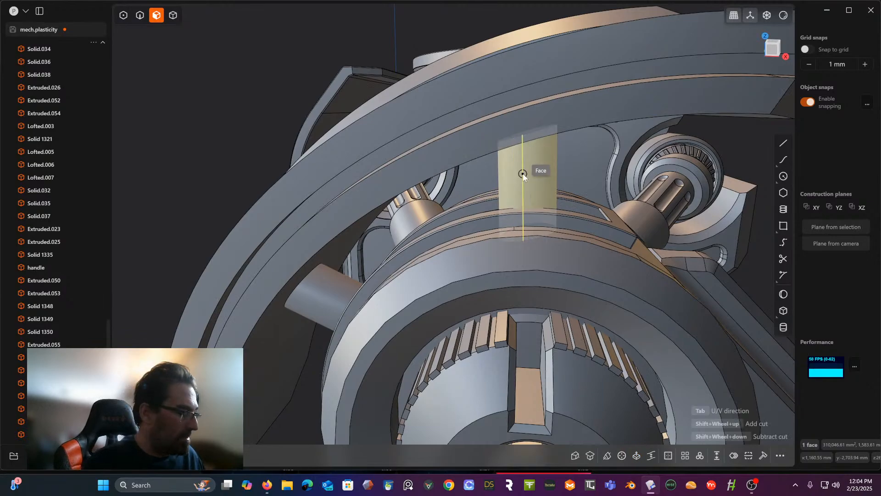
key(Tab)
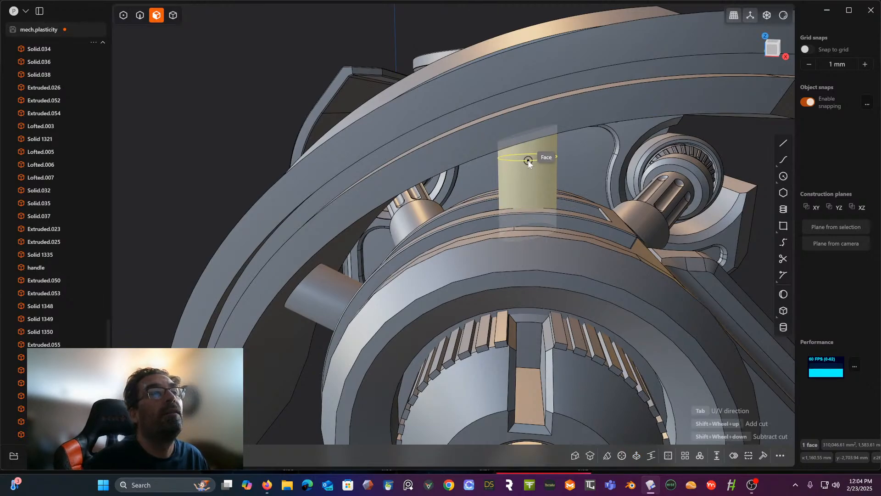
middle_drag(528, 161, 518, 191)
click(528, 157)
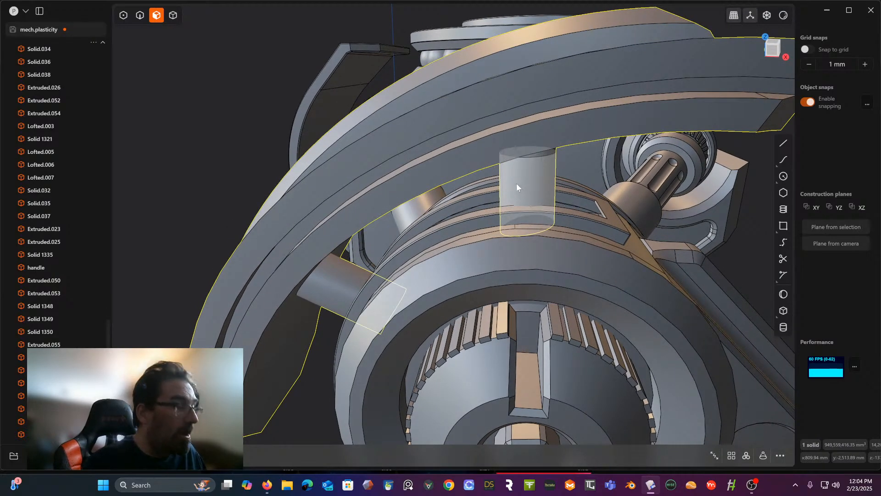
- Cut a second ring around the post's remaining cylindrical face, between the first ring and the bracket
key(ctrl+r)
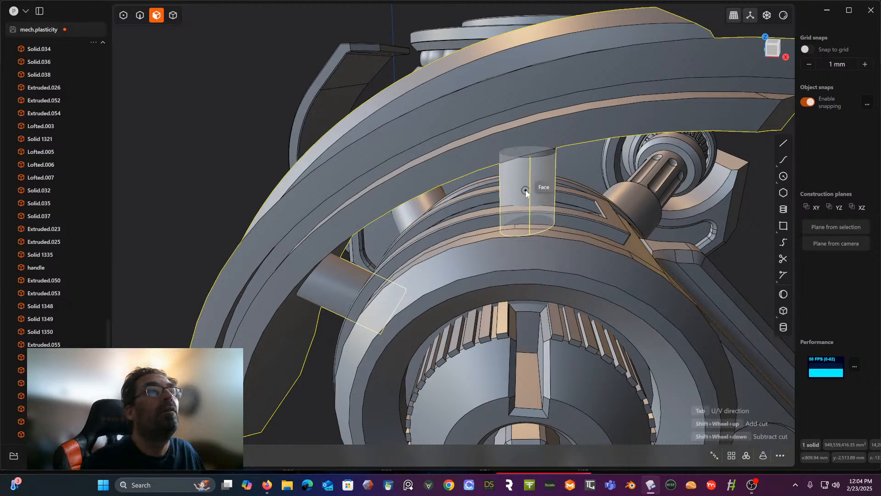
key(Tab)
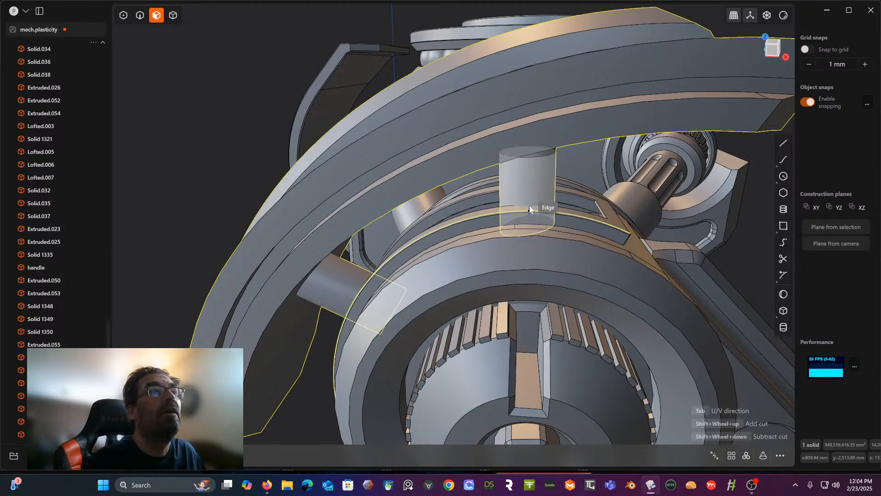
mouse_move(531, 194)
middle_down()
mouse_move(537, 201)
mouse_move(519, 205)
middle_up()
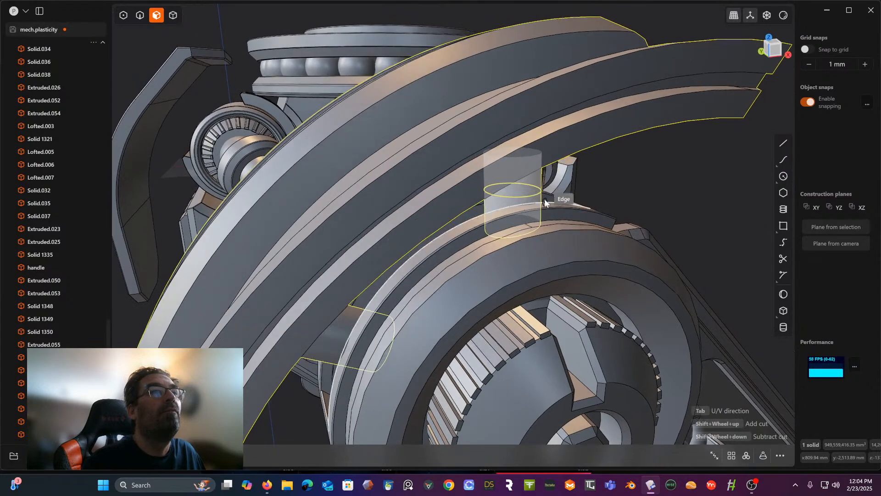
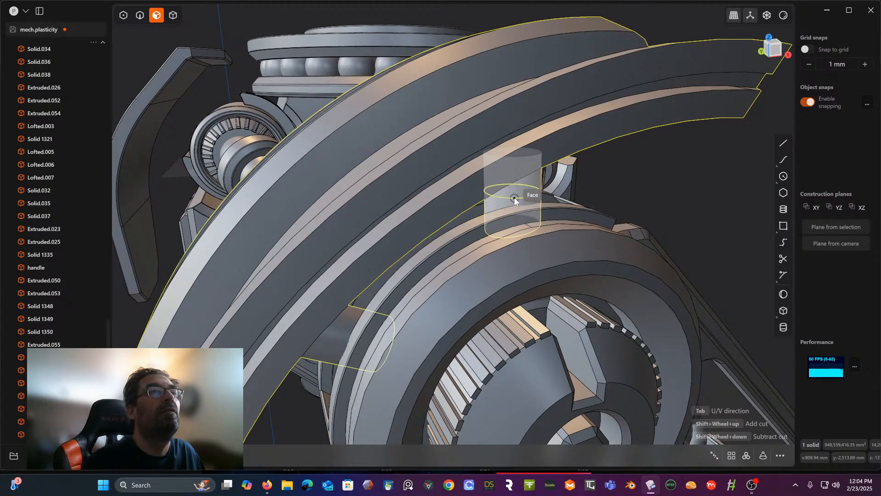
- Offset the post's cylindrical section nearest the bracket slightly inward to form a narrower neck
middle_drag(514, 193, 546, 166)
scroll(487, 212, up, 6)
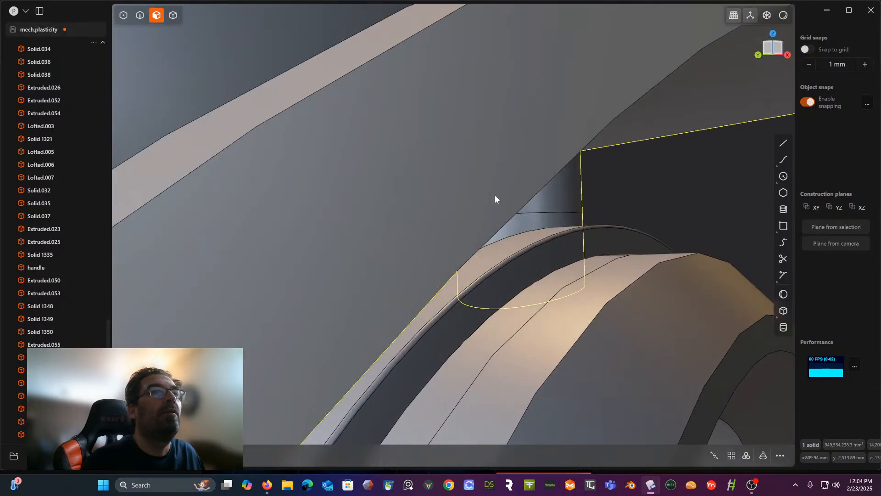
middle_drag(495, 194, 486, 223)
click(526, 225)
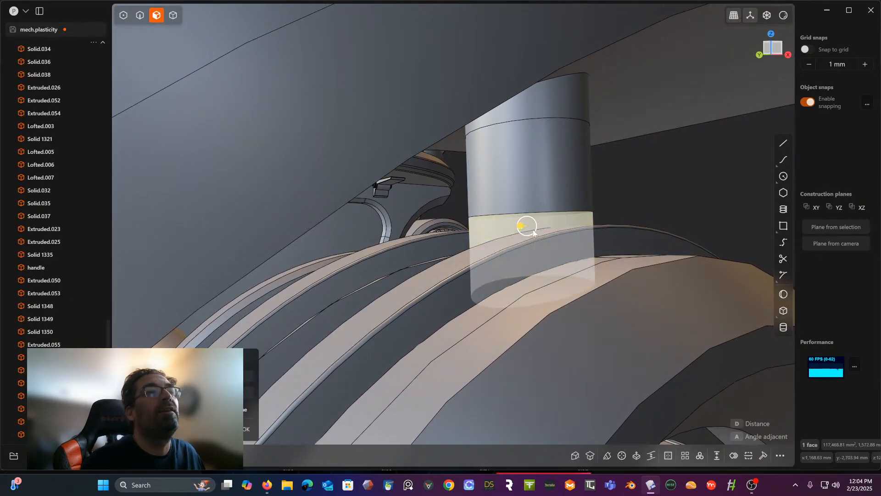
drag(522, 228, 527, 231)
middle_drag(527, 229, 506, 192)
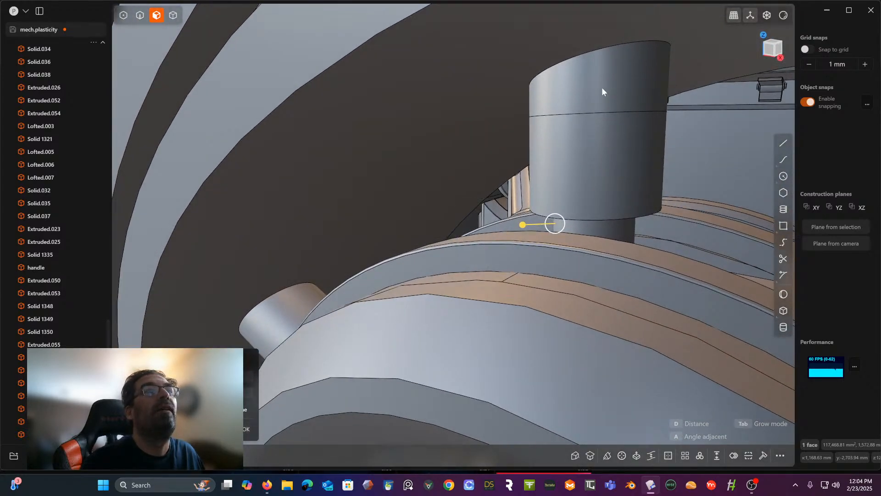
key(ctrl+z)
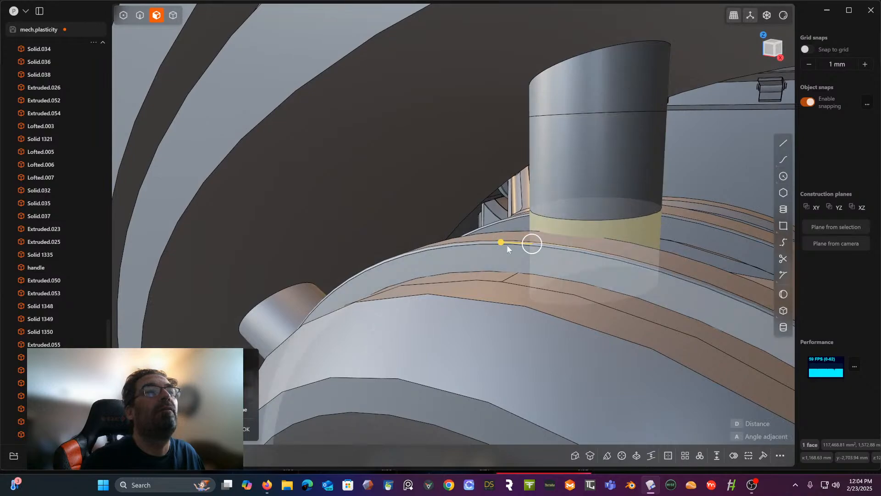
drag(502, 242, 518, 241)
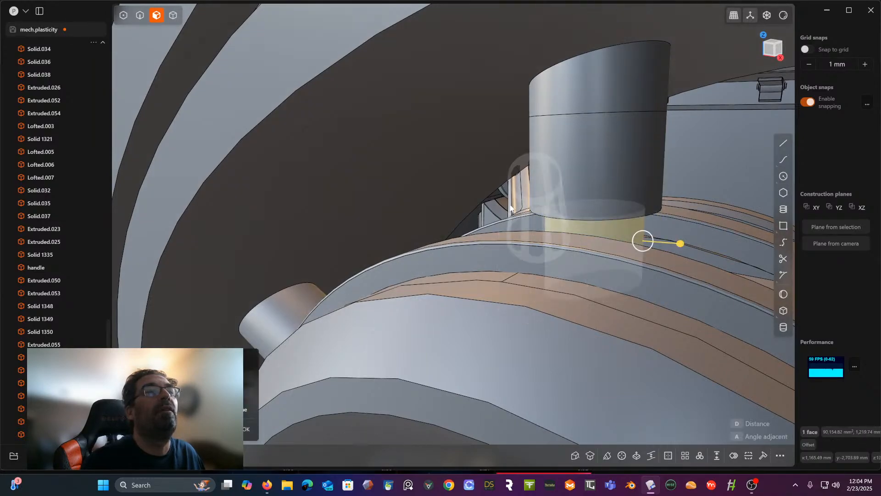
- Offset the same post's cylindrical section nearest the curved shield outward to form a wider collar
click(579, 95)
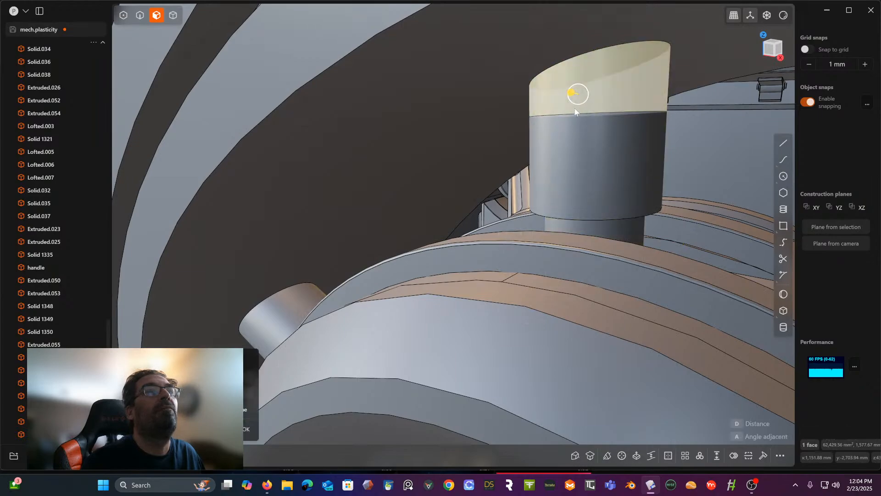
drag(572, 98, 567, 95)
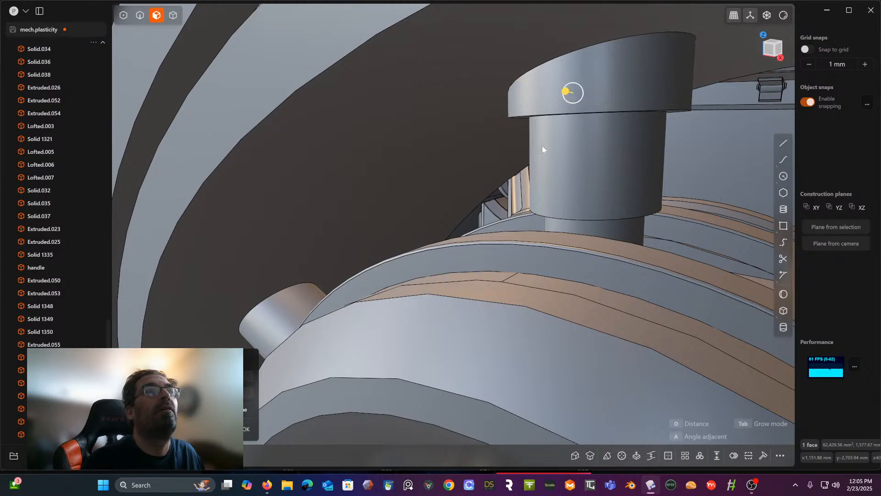
key(ctrl+z)
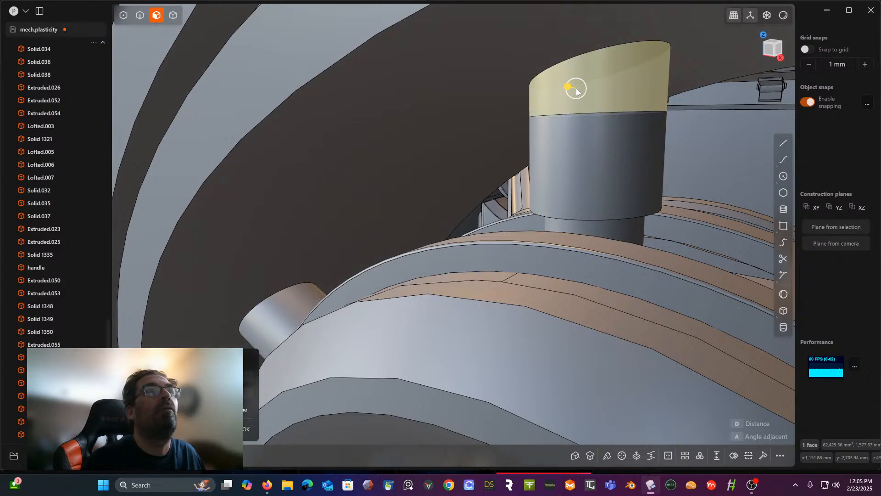
drag(576, 92, 557, 88)
right_click(511, 138)
scroll(511, 139, down, 5)
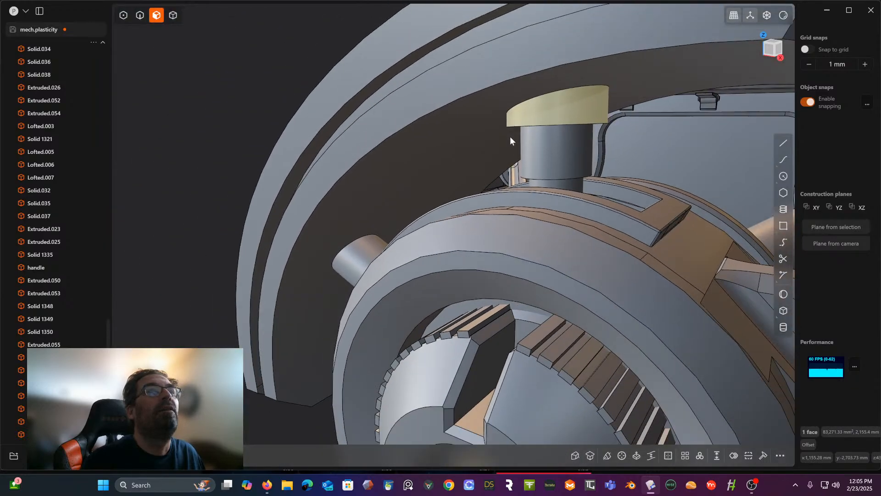
- Cut the second post's cylindrical face with a single ring around its circumference, close to the hub
middle_drag(510, 136, 430, 213)
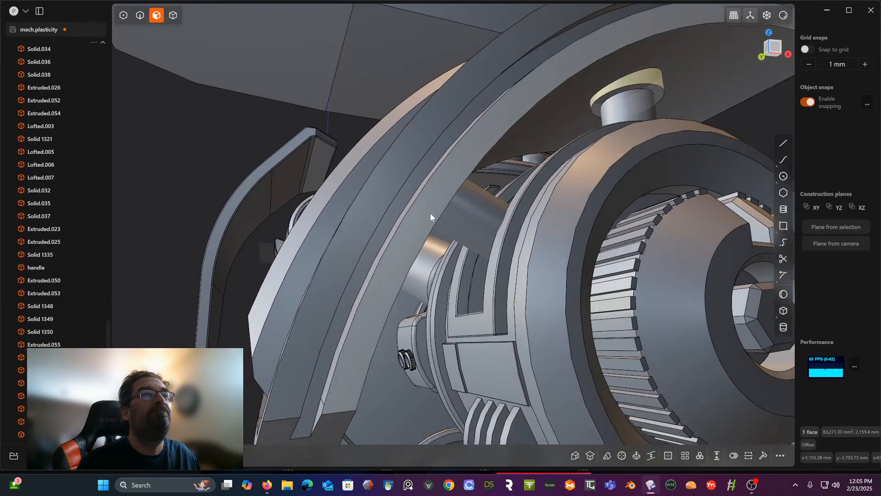
scroll(431, 214, up, 4)
click(504, 195)
key(o)
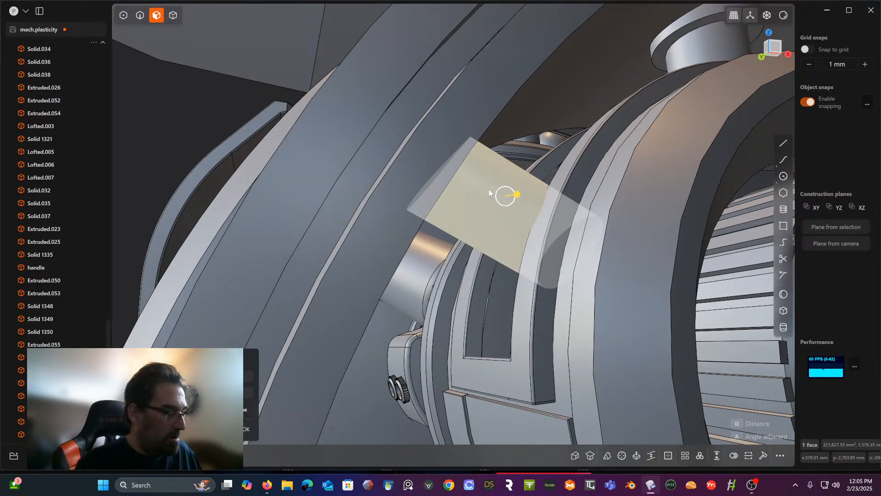
key(ctrl+r)
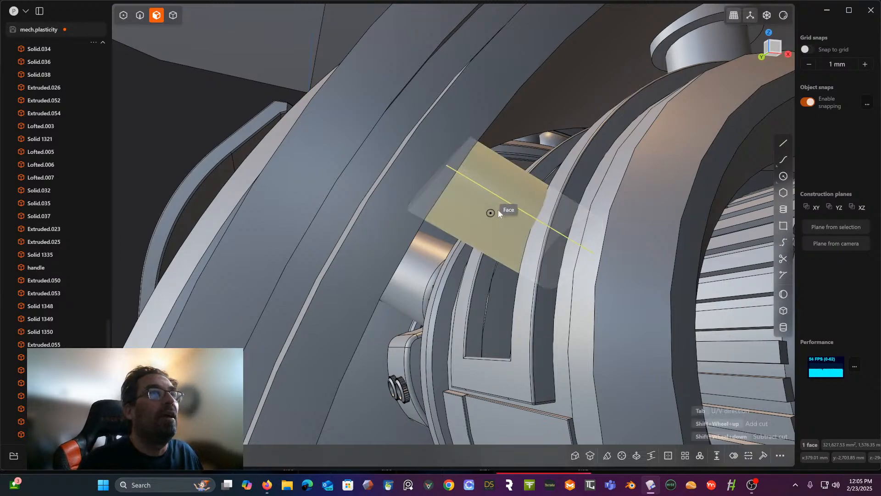
key(Tab)
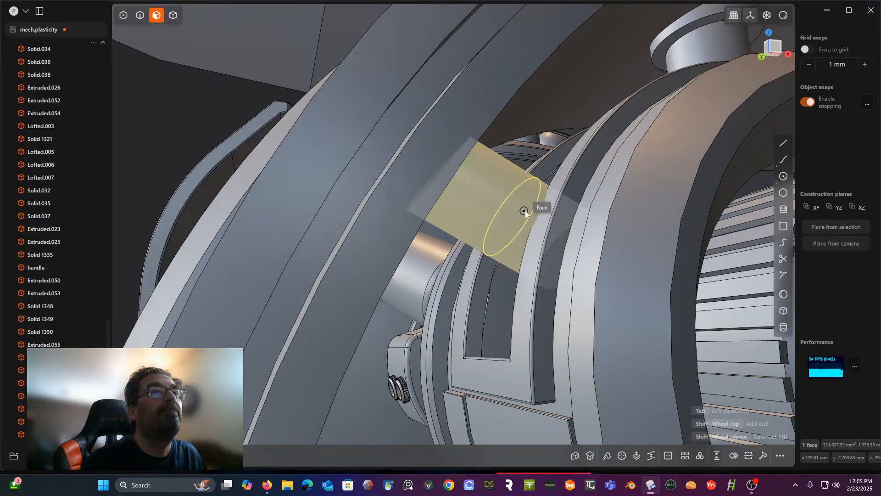
click(529, 212)
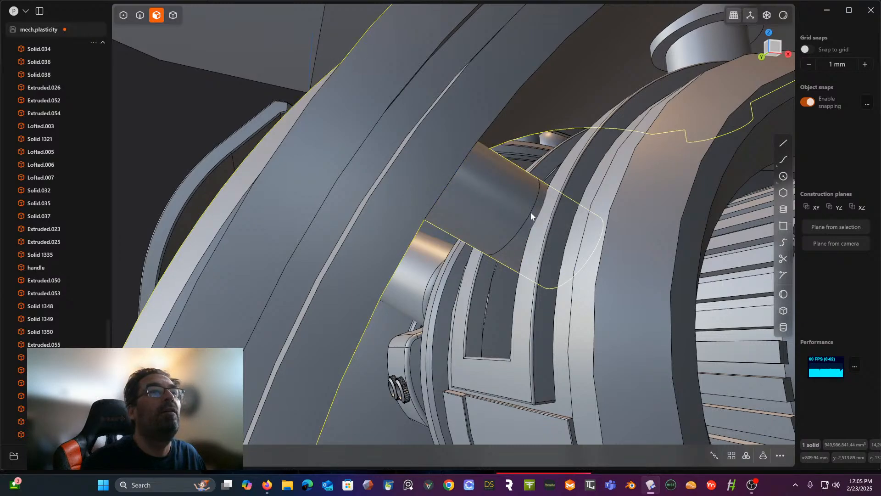
- Offset the second post's section nearest the hub inward by about 29 mm to form a neck
click(533, 219)
key(o)
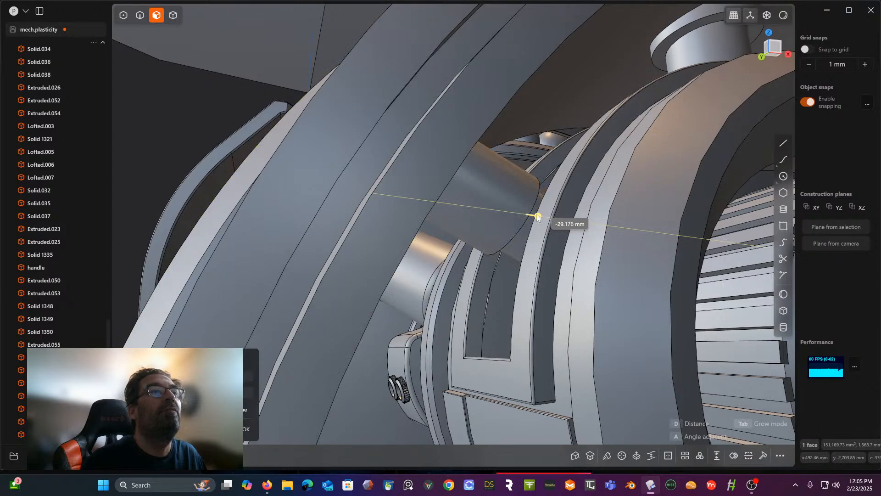
middle_drag(511, 197, 490, 201)
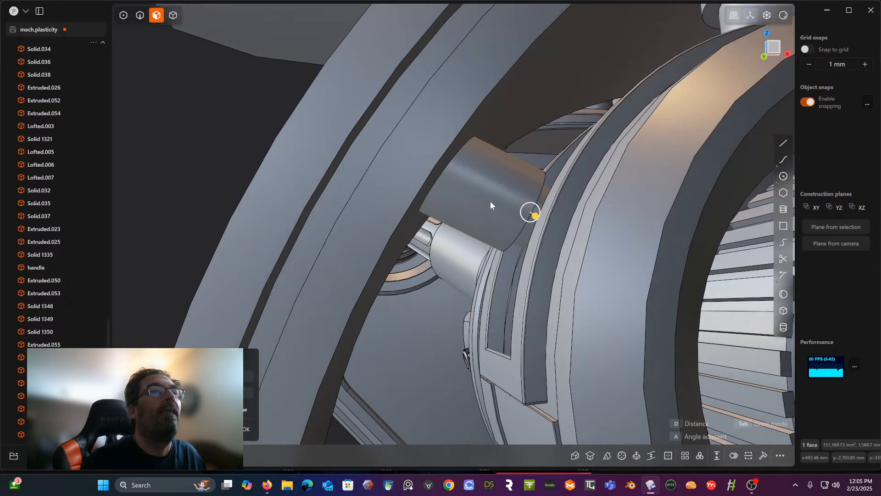
- Cut another ring around the second post's remaining cylindrical face, close to the curved shield
click(477, 179)
click(480, 188)
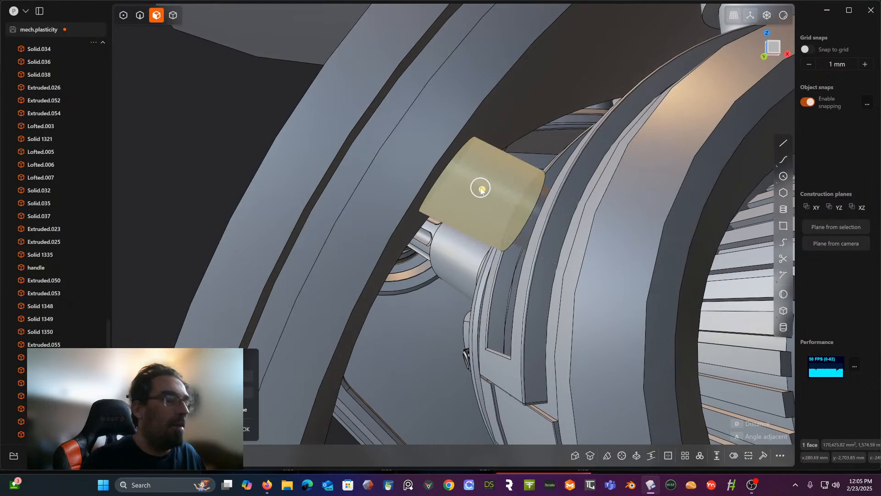
key(ctrl+r)
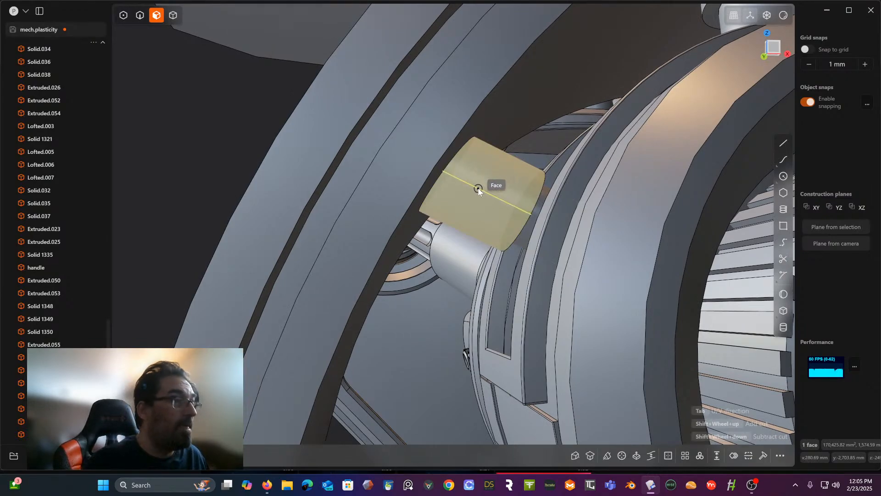
key(Tab)
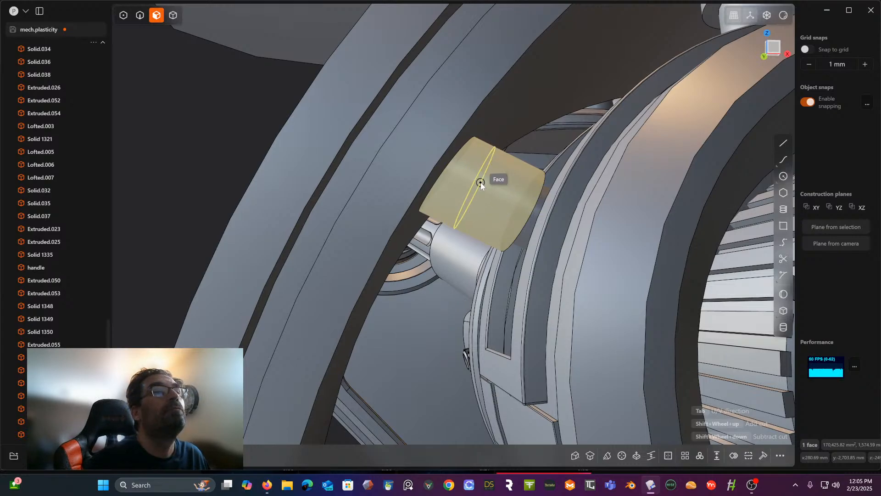
click(480, 183)
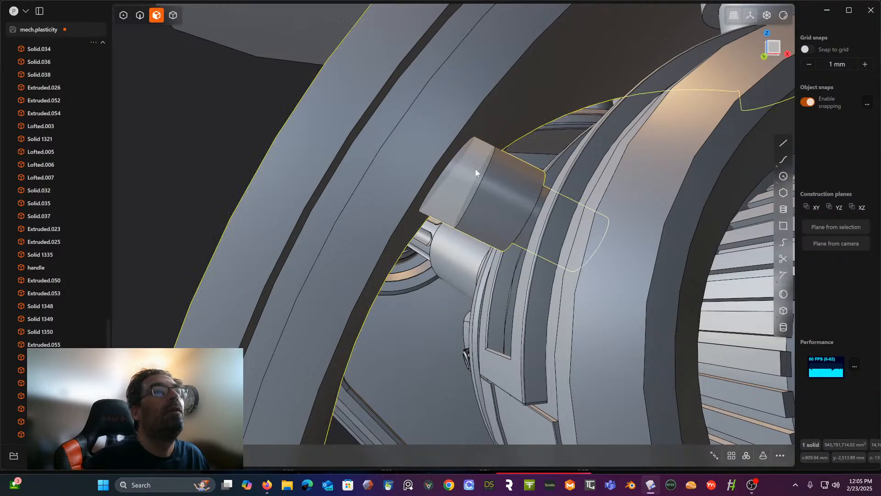
- Offset the second post's section nearest the curved shield outward to form a wider collar
click(474, 169)
drag(478, 164, 488, 159)
scroll(487, 158, down, 4)
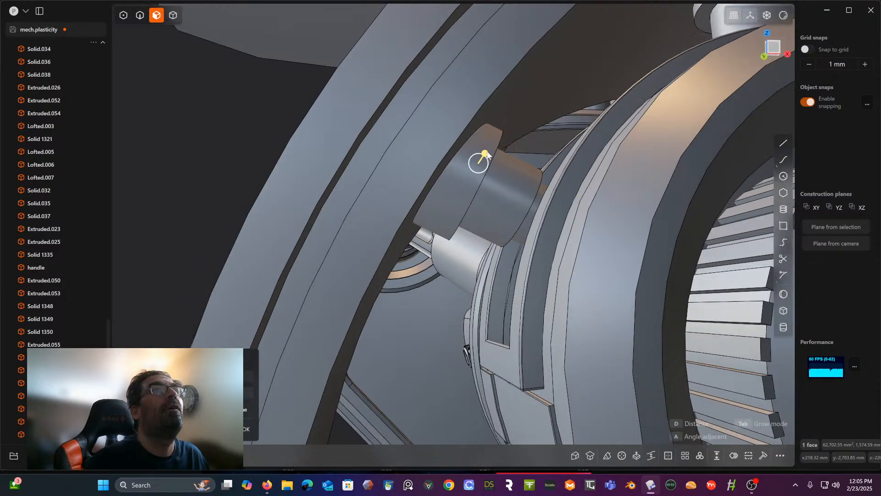
- Chamfer the collar's outer edge and the step edge above the neck on both posts by about 28 mm
middle_drag(485, 149, 379, 170)
scroll(483, 136, down, 4)
scroll(484, 134, down, 2)
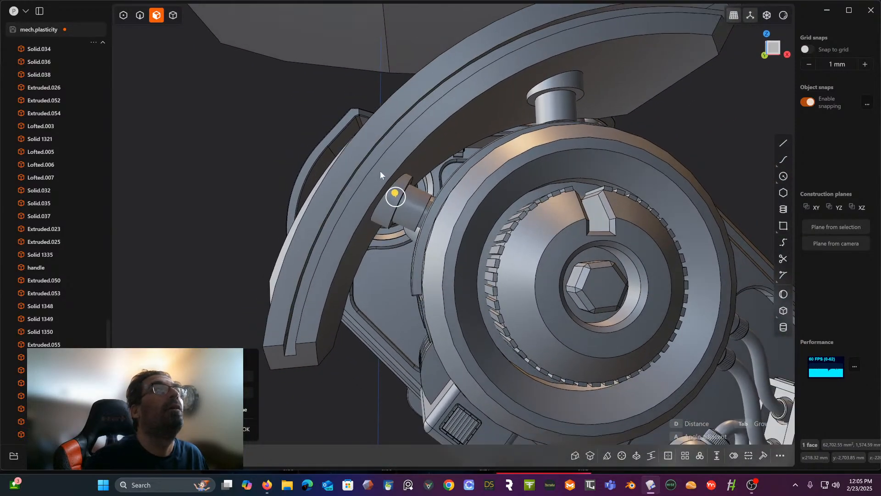
click(140, 16)
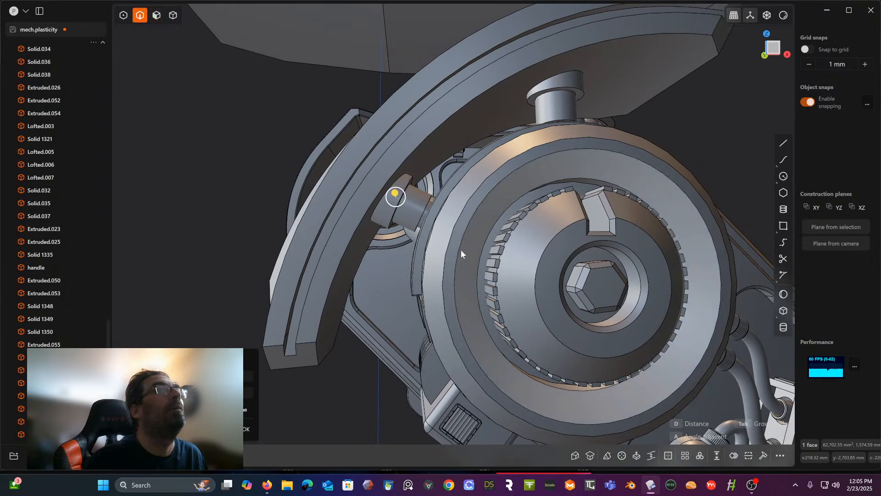
scroll(461, 249, up, 3)
click(367, 213)
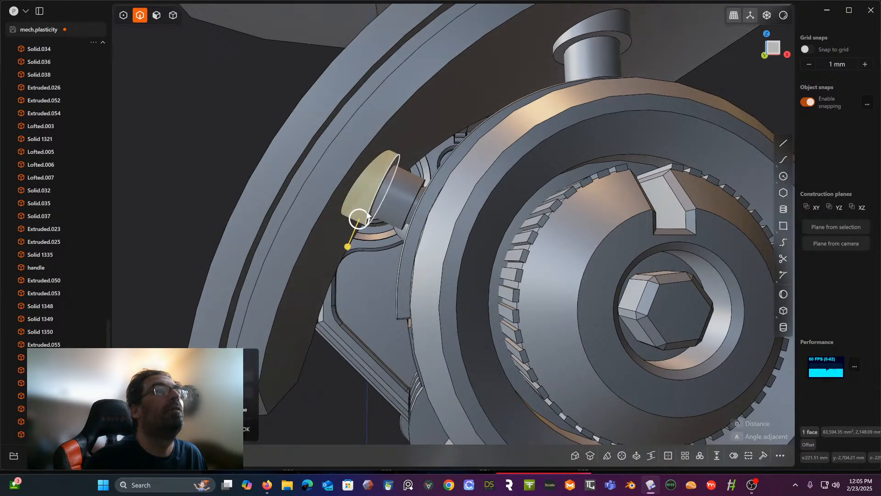
key(f)
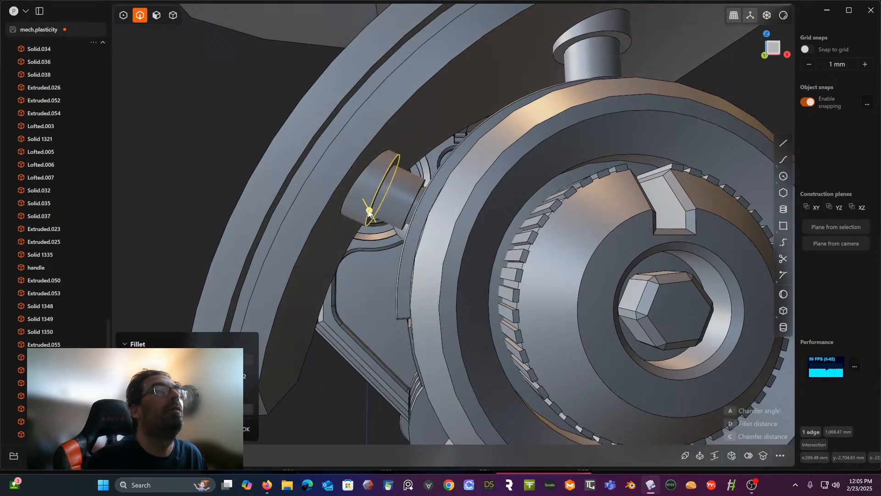
click(411, 203)
middle_drag(411, 203, 434, 232)
click(501, 205)
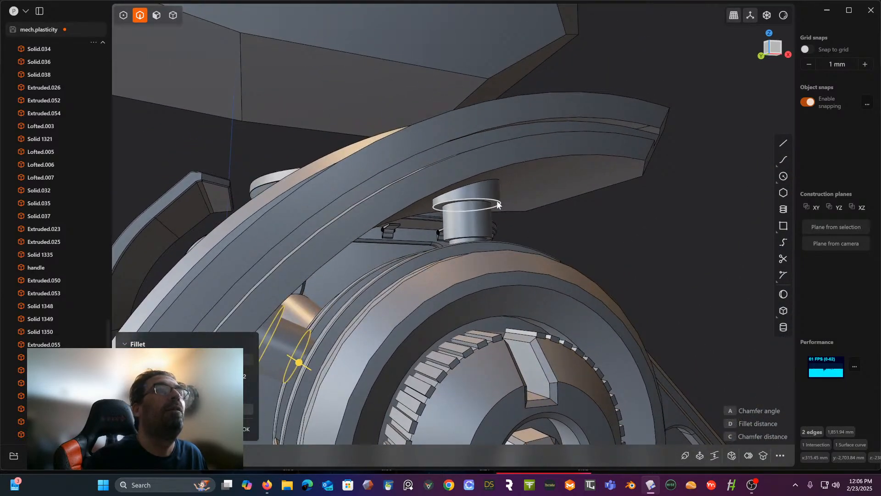
click(468, 239)
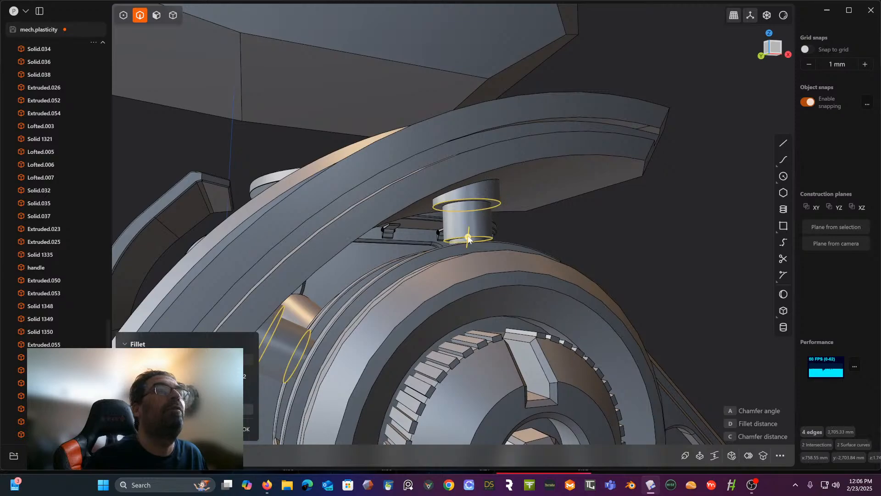
drag(468, 237, 467, 232)
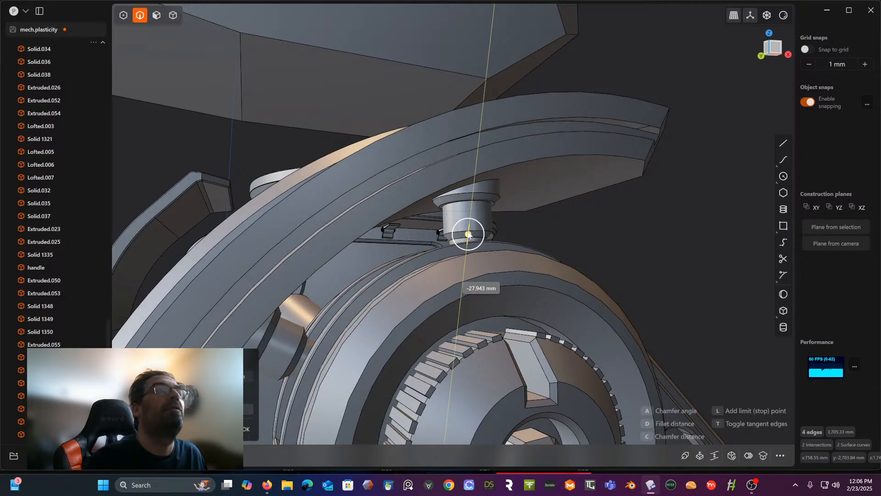
right_click(582, 214)
- Apply a small bevel to three circular edges on each post: both edges of the collar's chamfer and the one at the neck's chamfer
middle_drag(582, 214, 522, 222)
scroll(553, 194, up, 2)
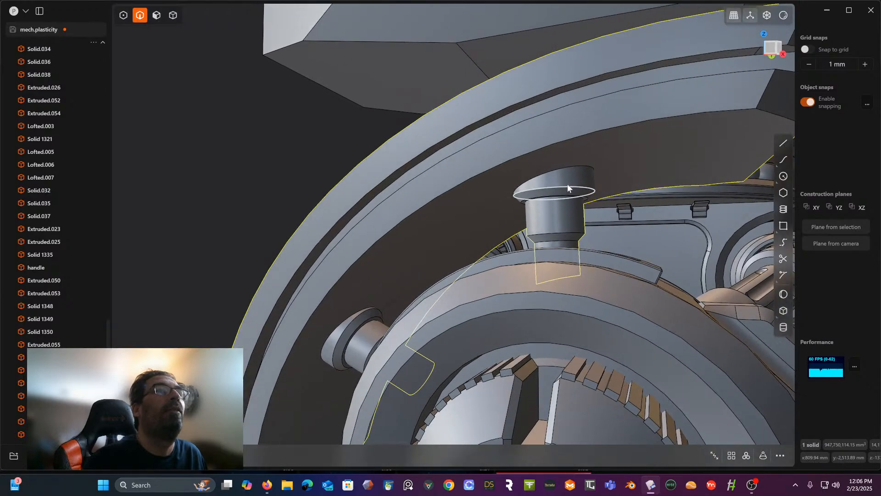
click(566, 185)
key(f)
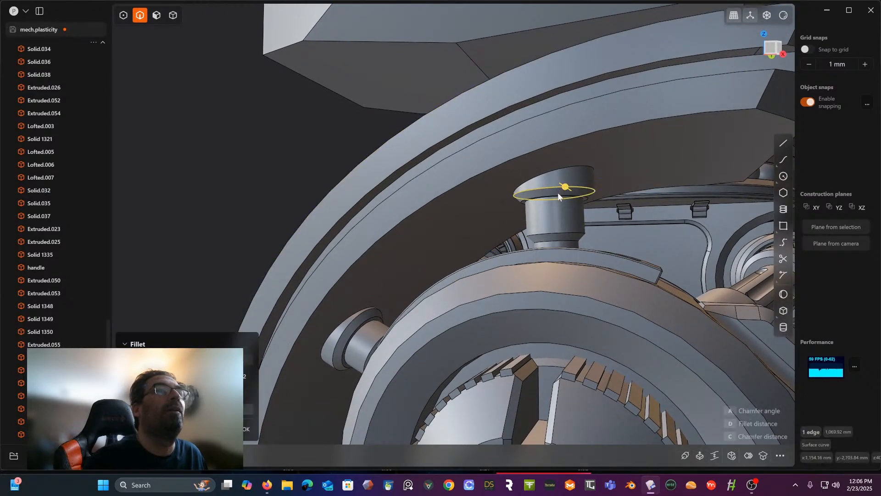
click(557, 193)
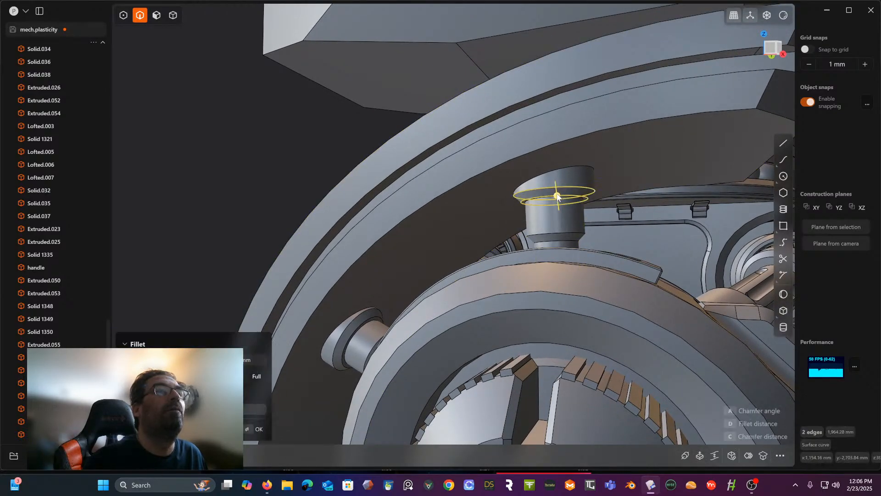
click(562, 235)
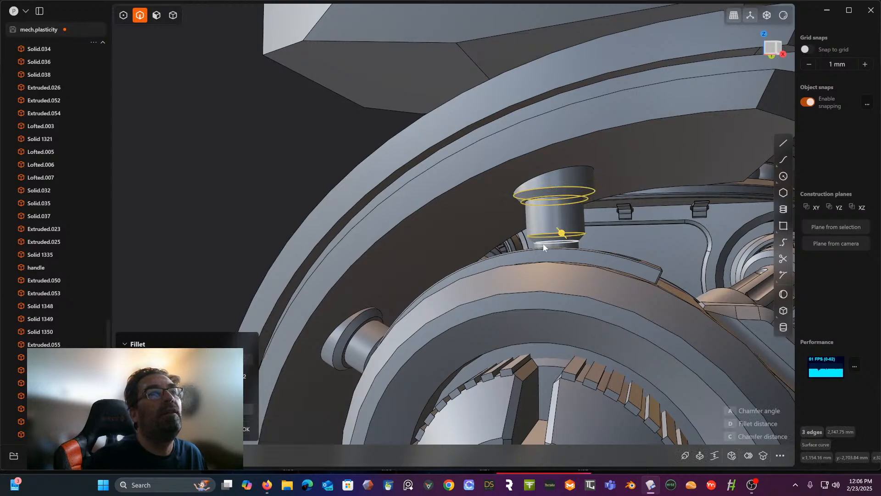
click(359, 323)
click(350, 323)
middle_drag(349, 322, 369, 324)
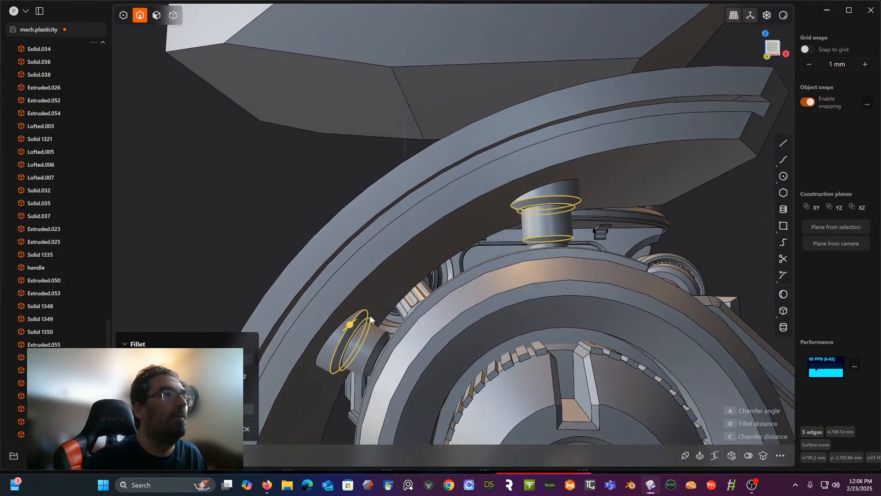
click(383, 341)
scroll(384, 343, up, 2)
scroll(379, 339, up, 2)
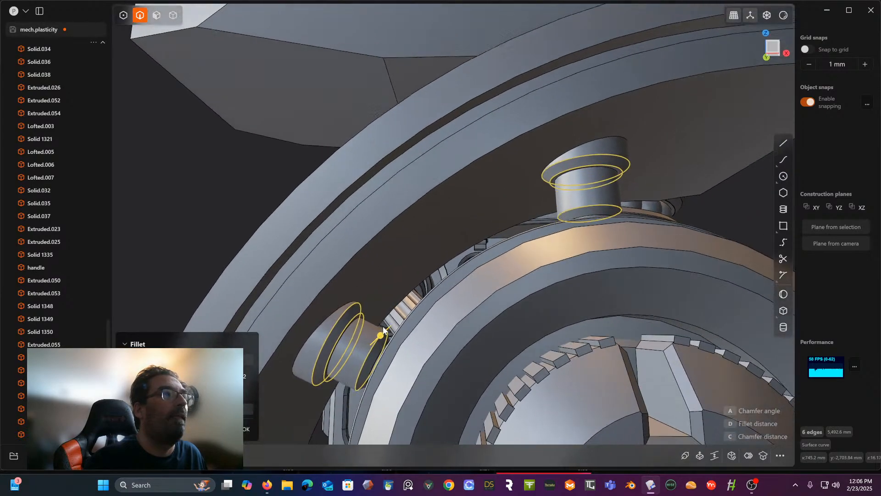
middle_drag(383, 327, 387, 321)
drag(380, 334, 384, 339)
right_click(728, 236)
scroll(728, 237, down, 4)
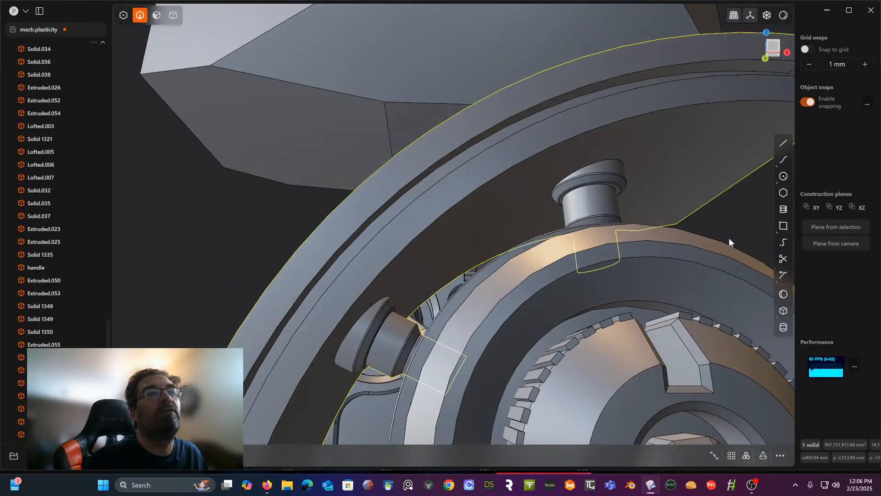
- Start a fillet on the curved shield's raised central rib, picking the edges around its slot and along its outer ridges
middle_drag(728, 237, 591, 266)
scroll(688, 247, down, 4)
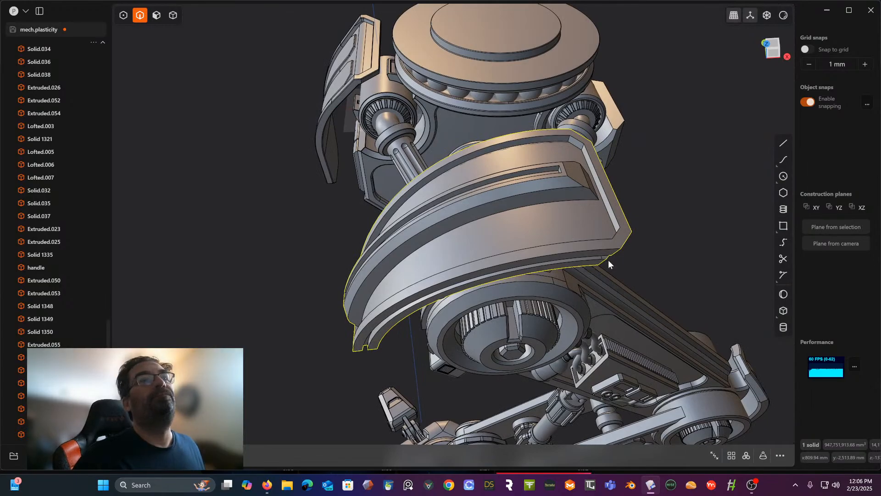
middle_drag(523, 166, 567, 155)
scroll(565, 156, up, 3)
click(564, 156)
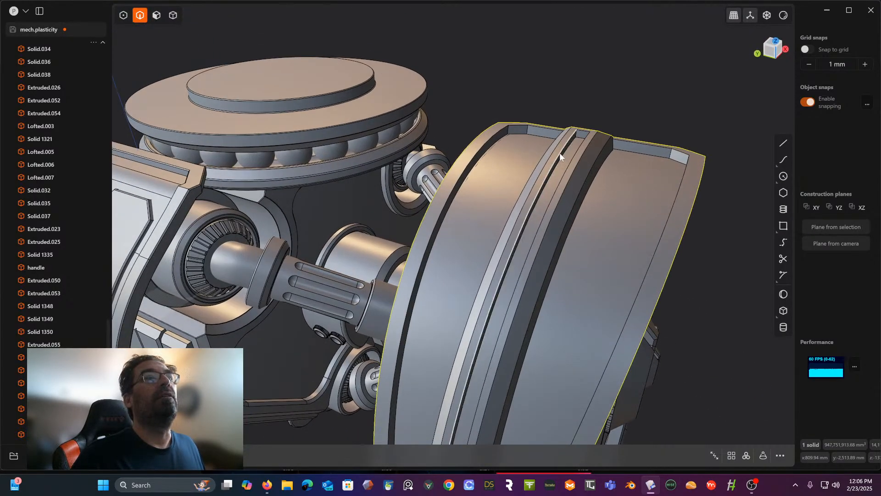
key(f)
click(582, 133)
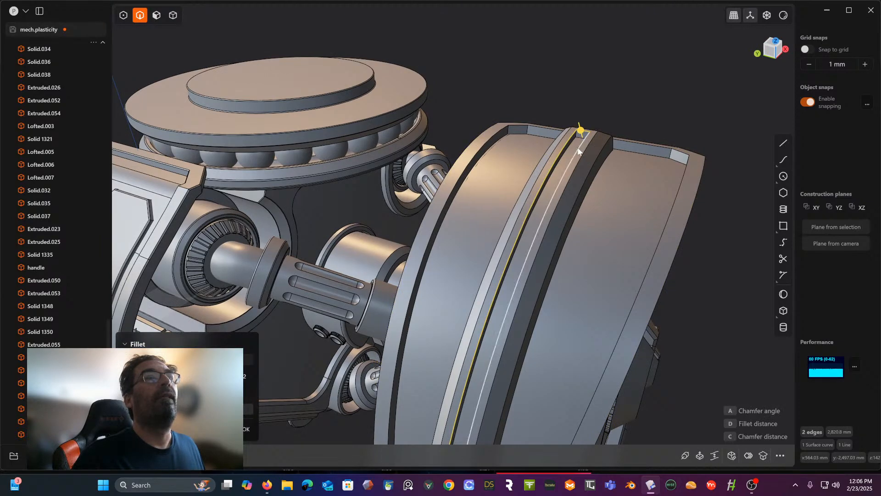
click(585, 146)
click(591, 143)
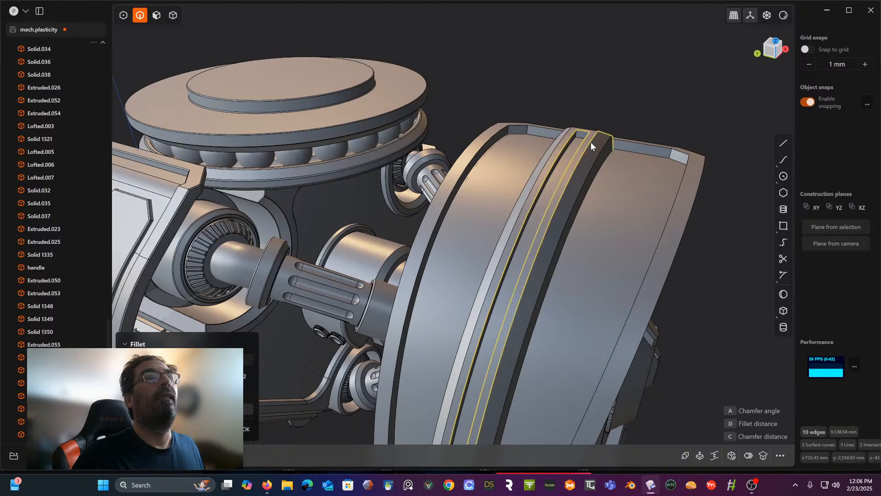
click(558, 145)
- Add the remaining edges at the rib's faceted end to the fillet and apply a small bevel to the whole rib
middle_drag(558, 146, 572, 158)
click(672, 171)
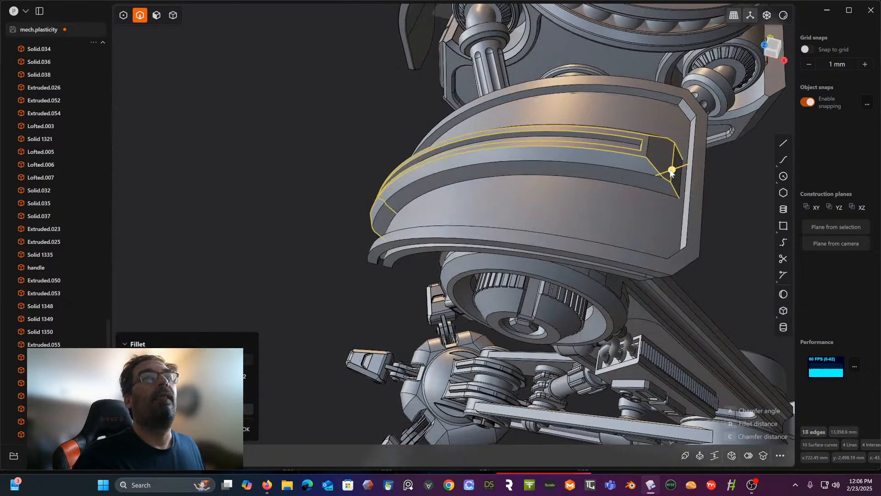
click(648, 151)
middle_drag(592, 171, 606, 266)
click(669, 159)
click(606, 133)
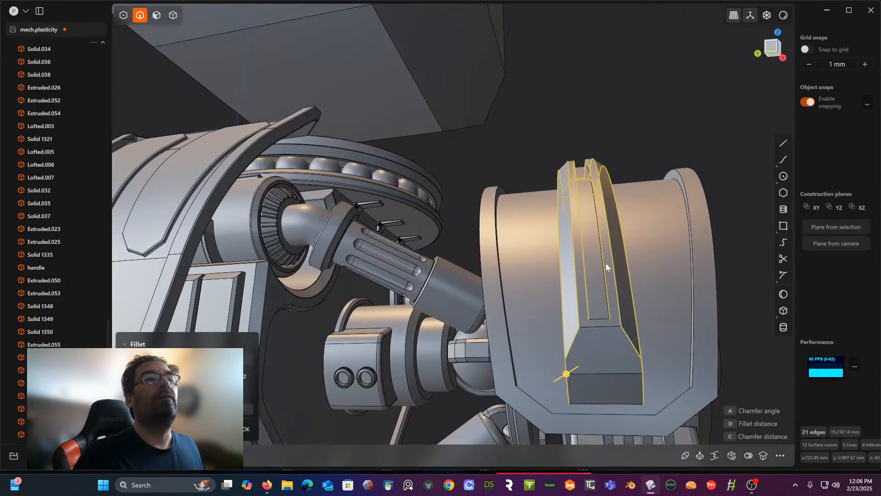
click(602, 320)
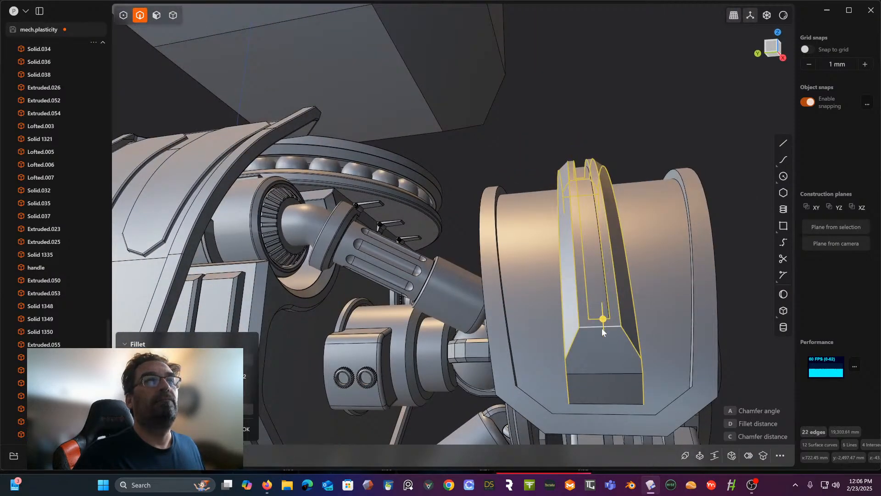
click(606, 373)
mouse_move(606, 370)
middle_down()
mouse_move(610, 348)
mouse_move(595, 359)
middle_up()
drag(610, 375, 611, 378)
right_click(556, 249)
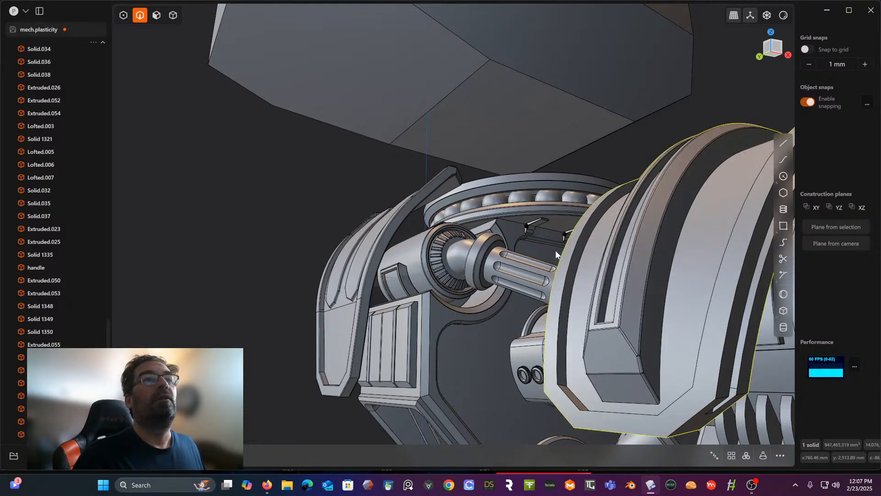
- Bevel the inner edges of the shield's raised rim along both curved sides and one end
scroll(555, 250, down, 3)
middle_drag(556, 251, 717, 269)
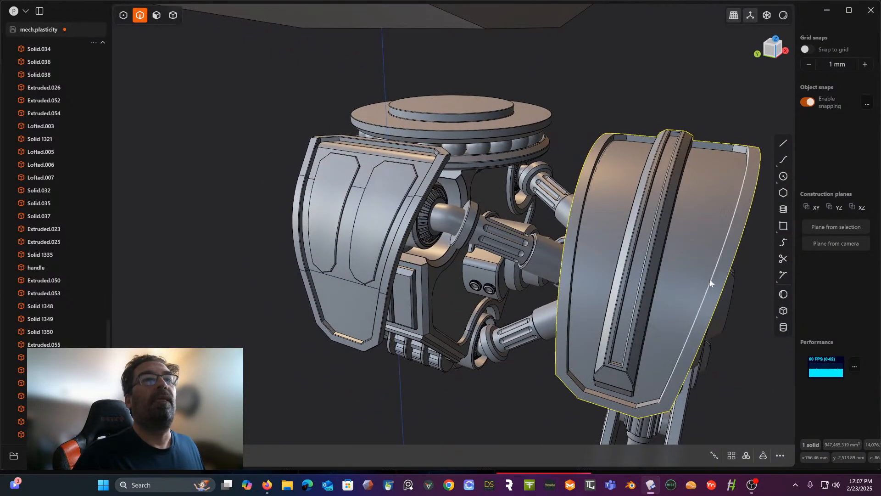
click(642, 404)
key(f)
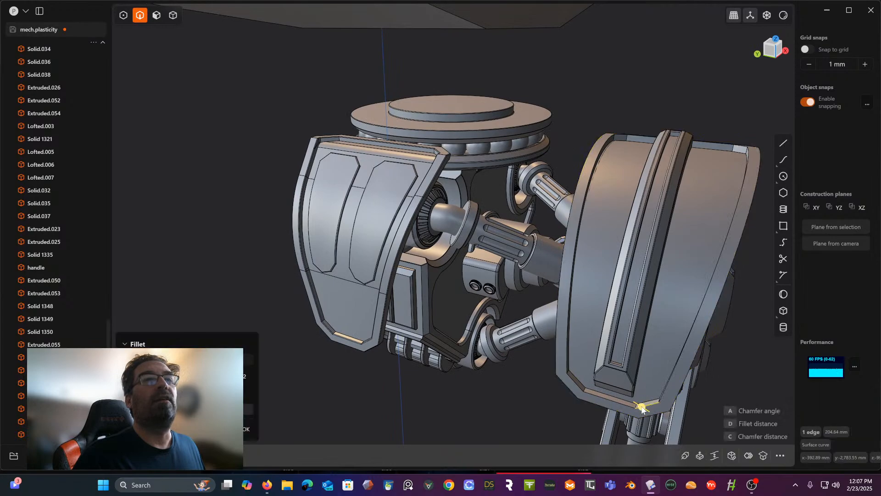
double_click(629, 406)
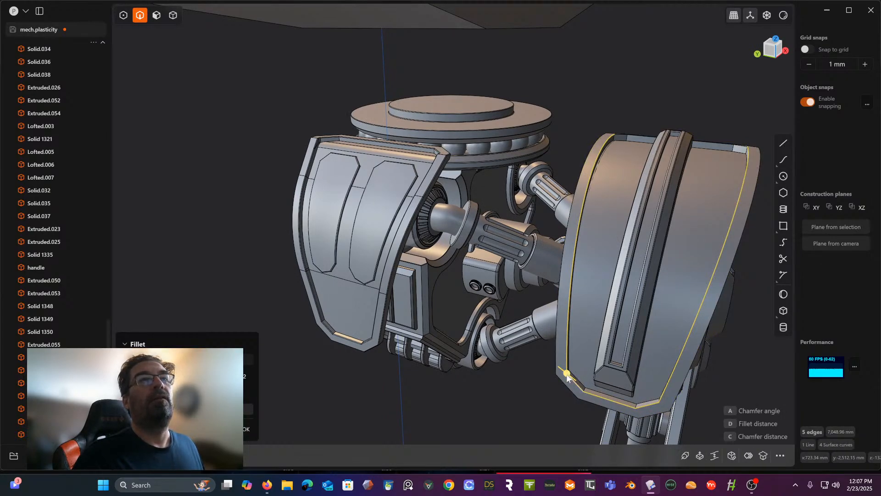
drag(567, 375, 567, 376)
right_click(645, 68)
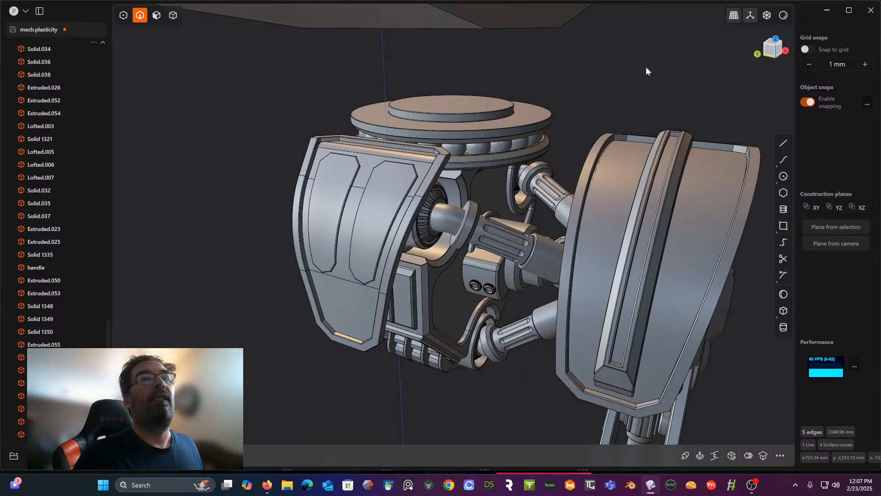
- Discard the edges picked at the rim's other end and undo the last rim bevel, returning to its edge selection
middle_drag(646, 68, 618, 94)
scroll(777, 110, up, 3)
scroll(639, 132, up, 3)
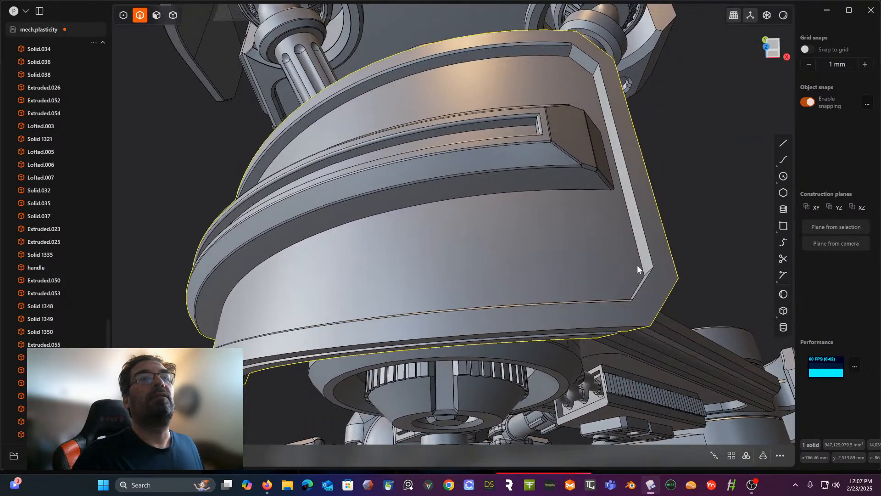
click(645, 279)
shift+click(647, 243)
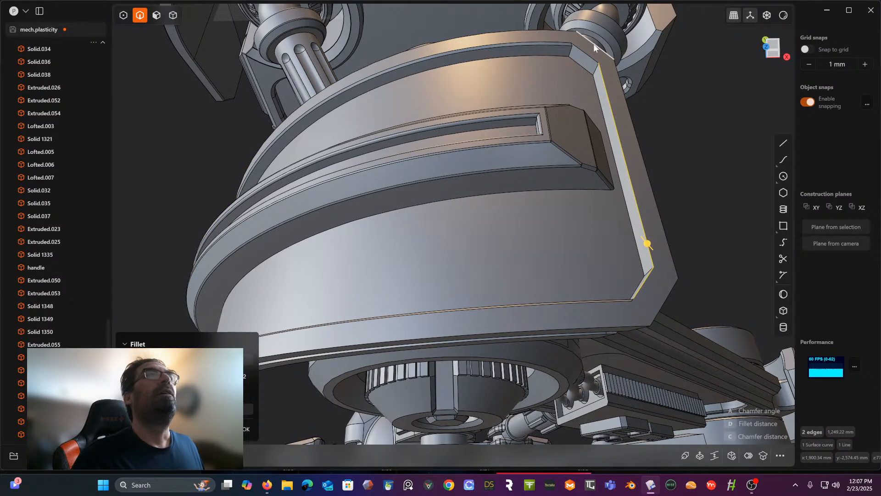
key(ctrl+z)
key(ctrl+z)
key(ctrl+z)
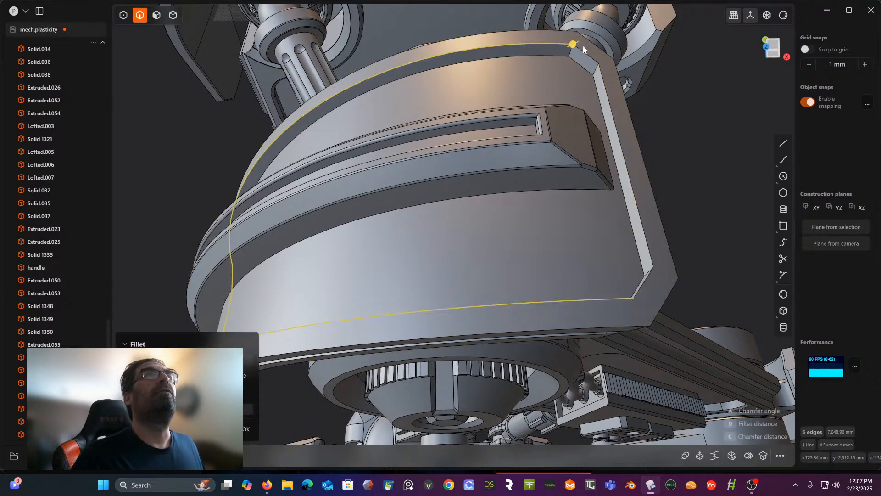
- Add the three missing edges at the rim's other end and apply a small bevel to the full inner rim loop
shift+click(605, 91)
shift+click(645, 279)
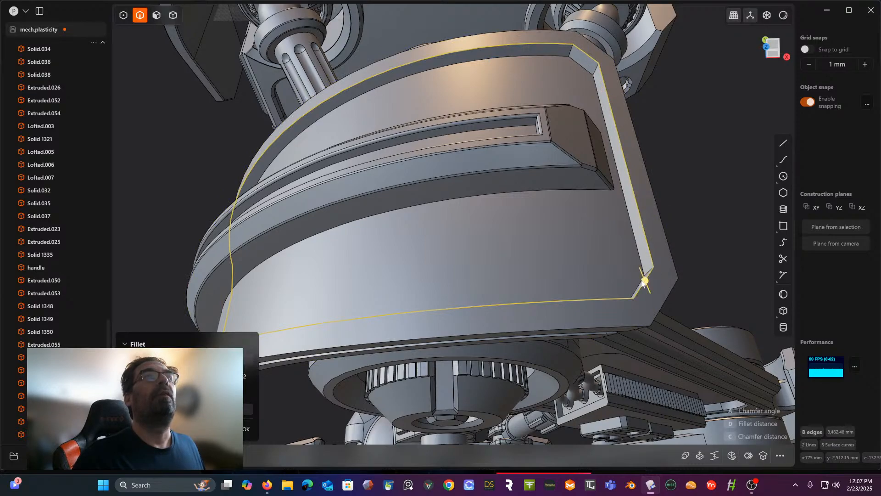
drag(643, 282, 643, 279)
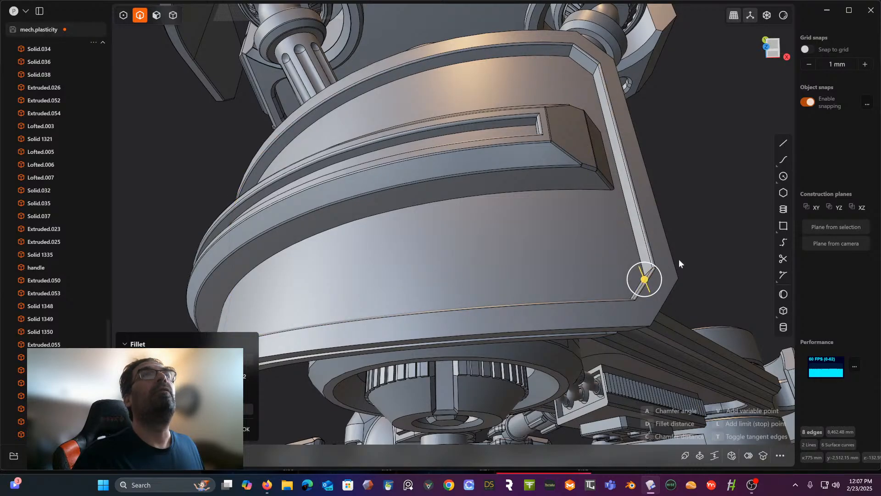
key(Return)
- Fillet the twelve short straight corner edges around the shield's outer outline by about 16 mm
middle_drag(666, 169, 610, 208)
scroll(610, 207, down, 5)
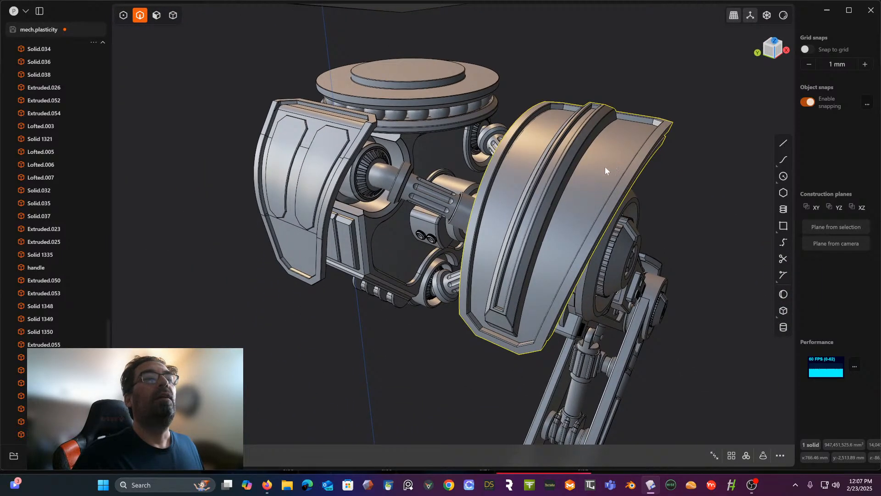
middle_drag(605, 168, 624, 68)
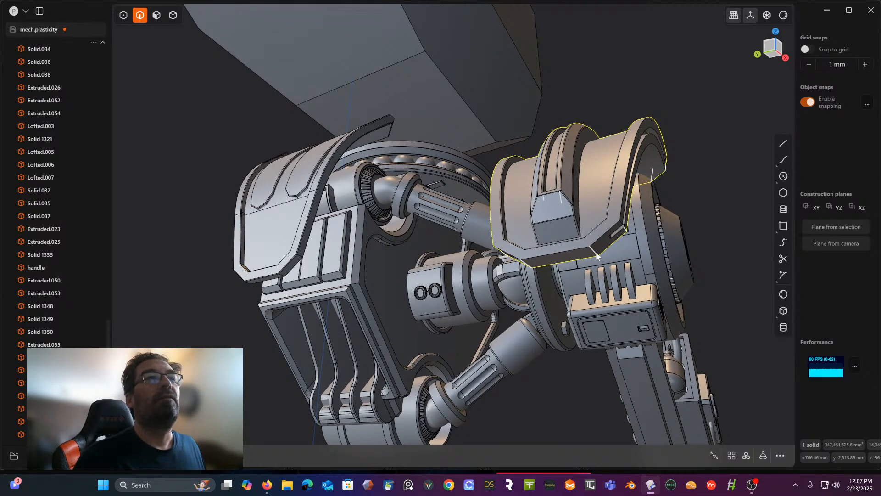
key(f)
middle_drag(595, 255, 482, 282)
mouse_move(673, 248)
middle_down()
mouse_move(659, 215)
mouse_move(651, 229)
mouse_move(672, 235)
middle_up()
click(636, 227)
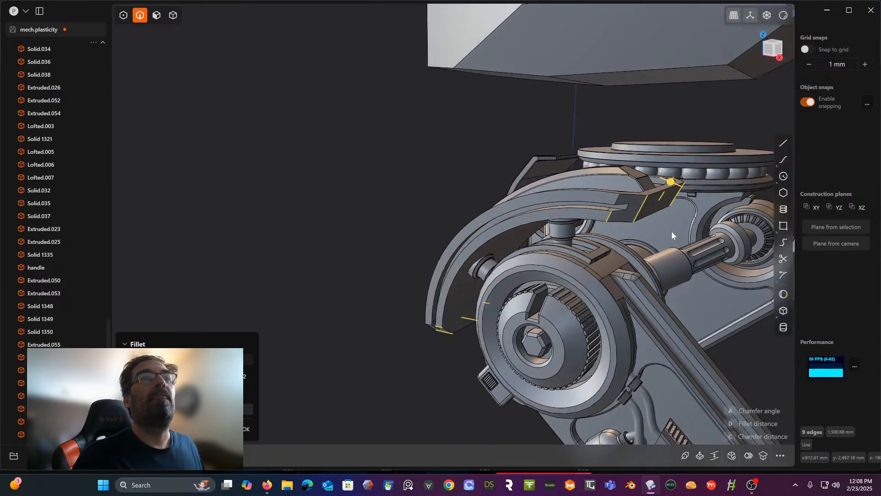
click(617, 201)
middle_drag(617, 202, 586, 213)
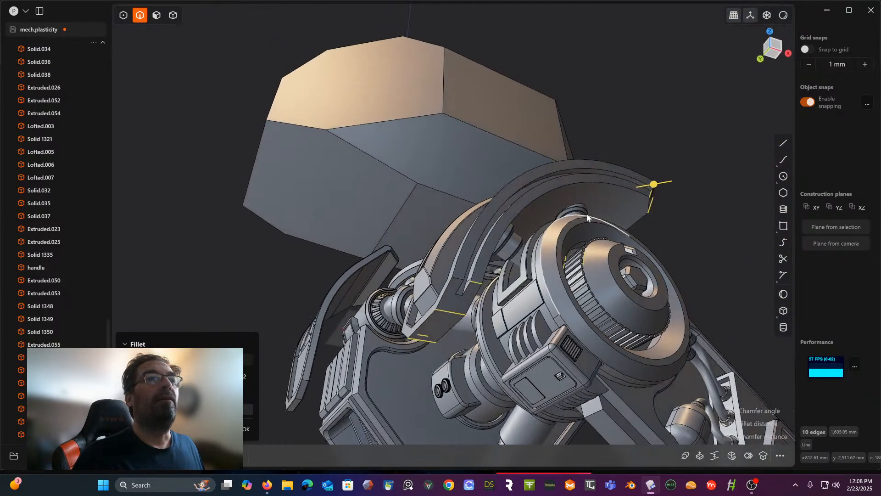
click(454, 279)
middle_drag(454, 281, 570, 282)
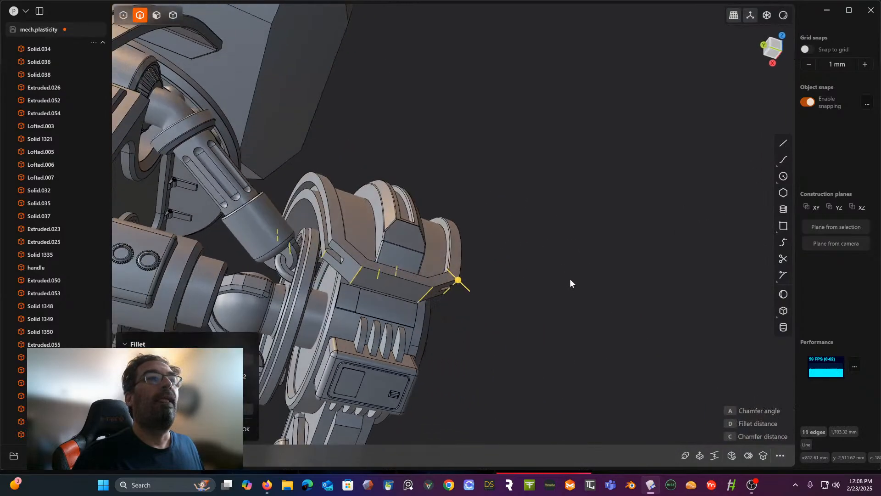
click(331, 242)
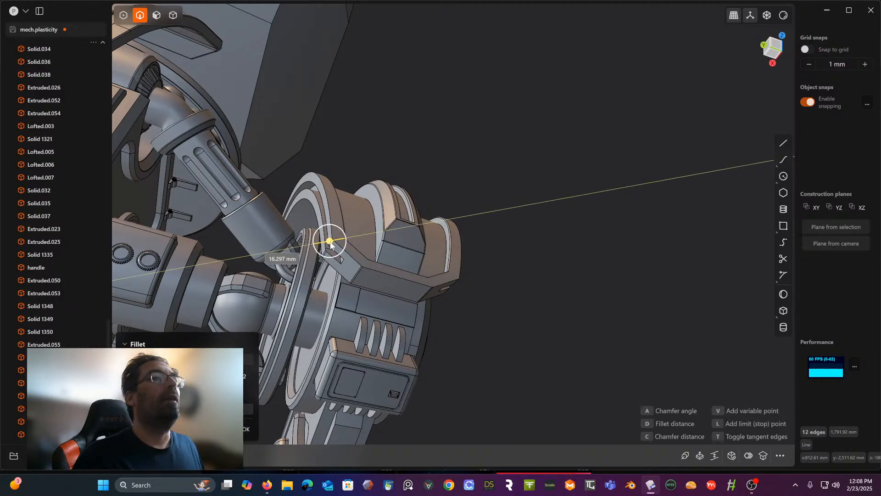
key(Return)
- Fillet the edge loops running around the shield's outer rim by about 5 mm
middle_drag(530, 197, 633, 252)
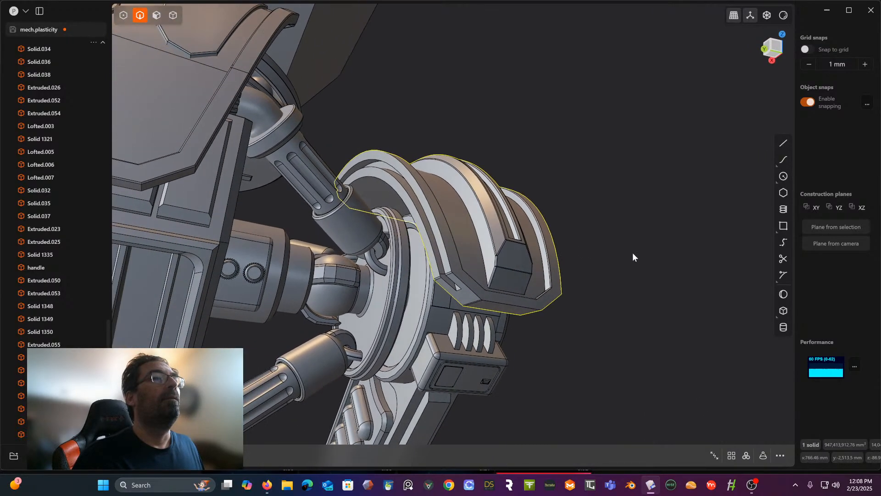
click(496, 303)
key(f)
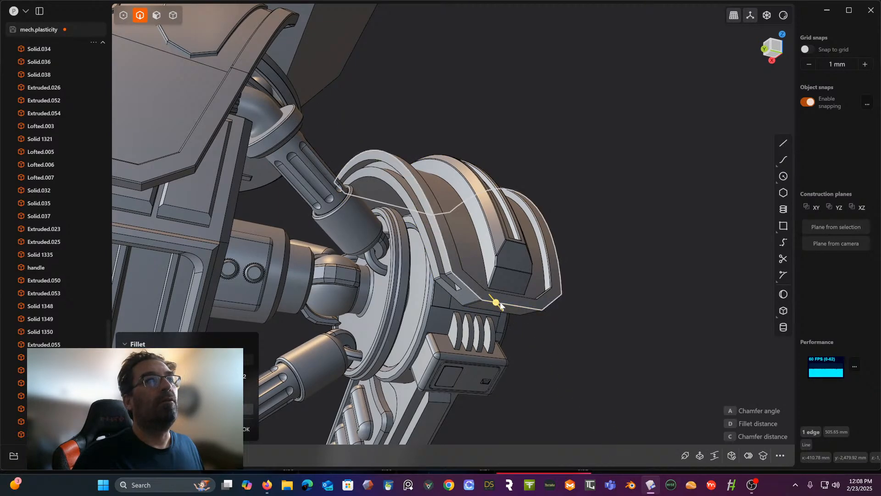
double_click(477, 289)
scroll(478, 289, up, 3)
middle_drag(486, 284, 435, 274)
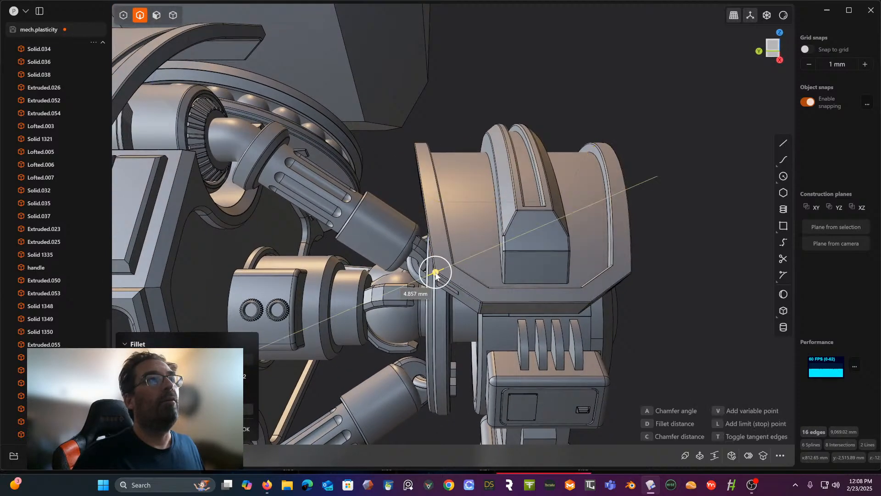
right_click(692, 233)
- Fillet the edge where the shield's side face meets its concave underside by about 9 mm
middle_drag(679, 237, 753, 232)
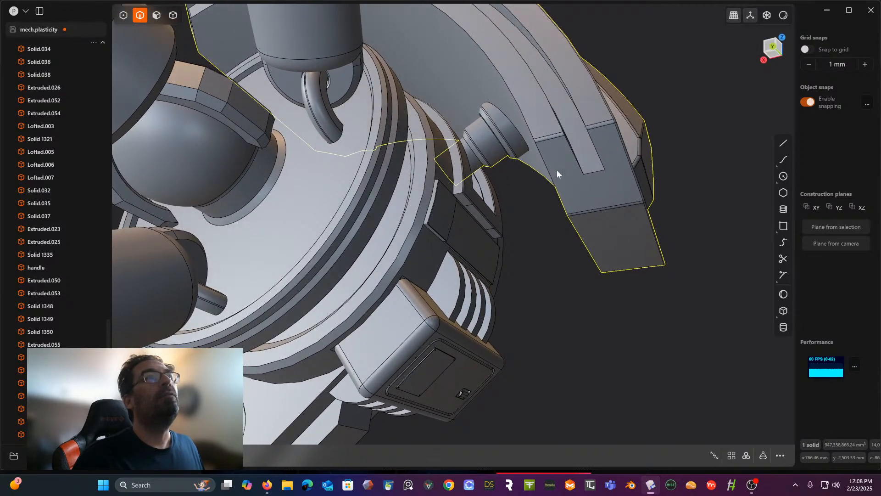
click(532, 139)
key(f)
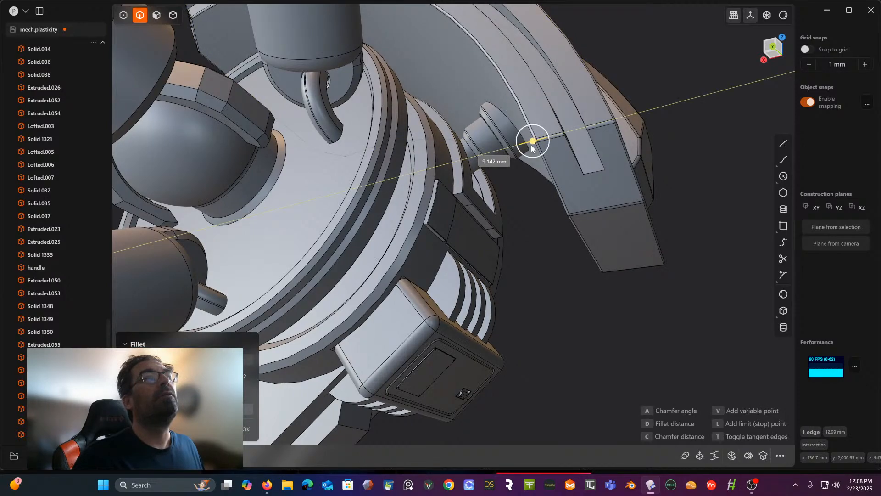
key(Return)
- Try to chamfer the short corner edge at the end of the groove in the shield's side face
middle_drag(545, 240, 522, 210)
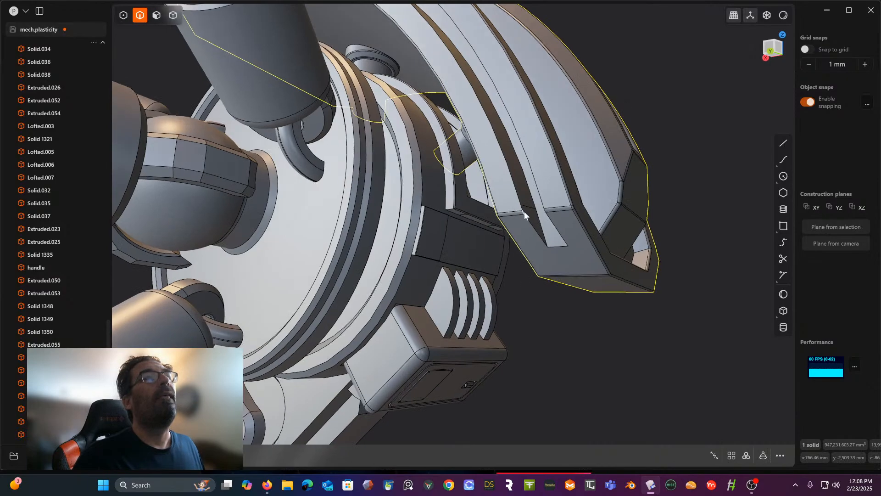
click(523, 211)
key(f)
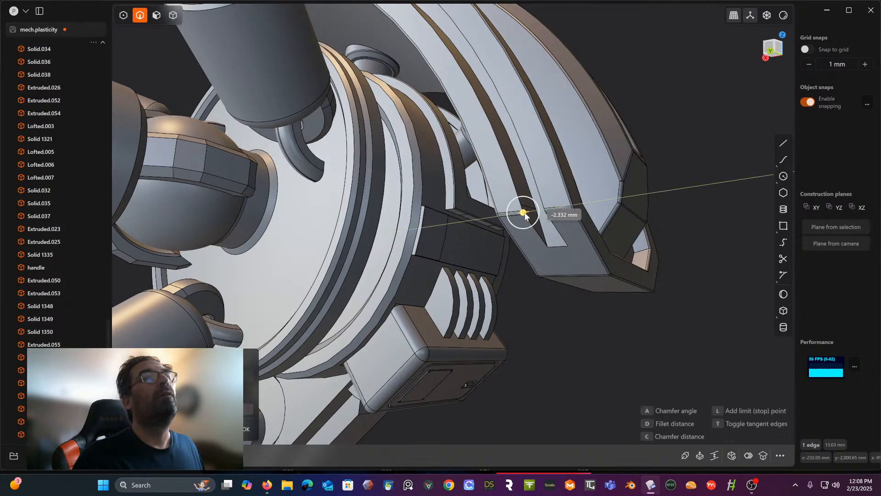
drag(524, 214, 551, 207)
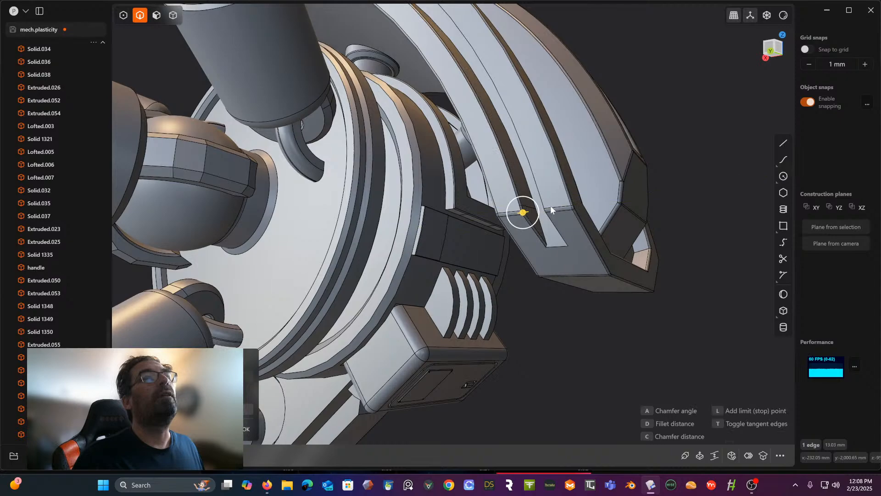
right_click(725, 189)
key(ctrl+z)
- Fillet the long and end edges outlining the grooves in both of the shield's side faces by about 3.3 mm
key(f)
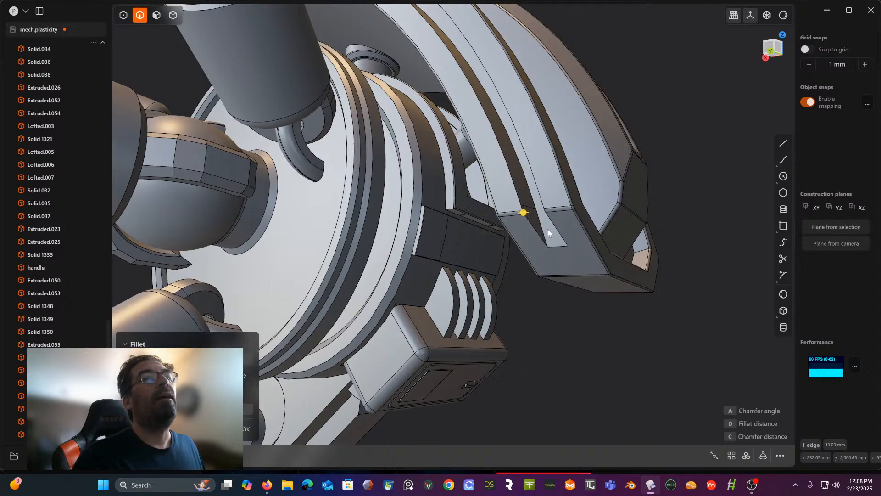
double_click(544, 211)
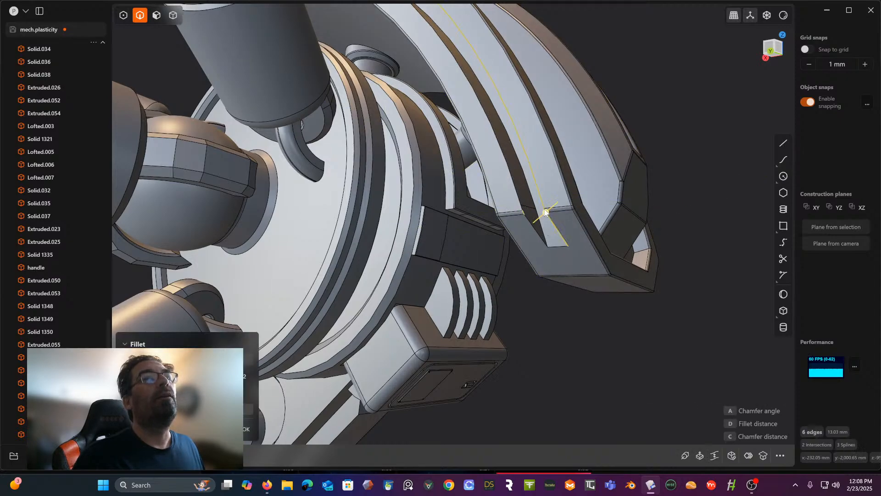
double_click(525, 213)
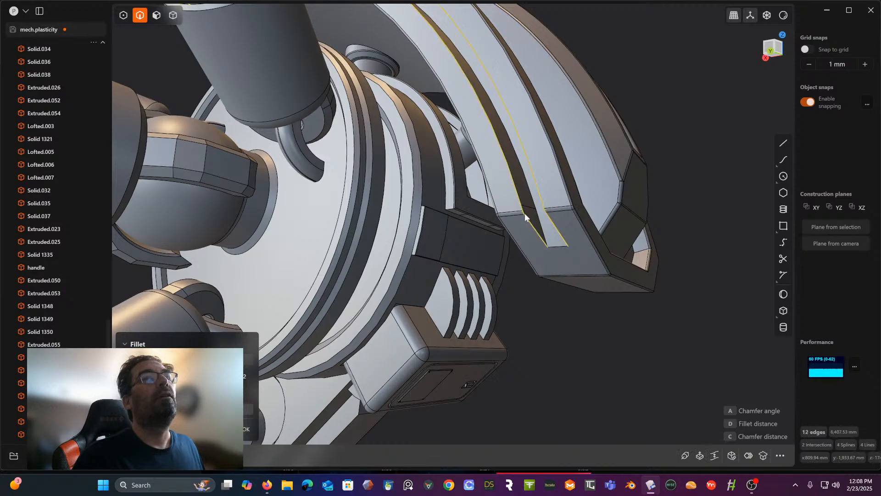
click(559, 246)
shift+middle_drag(477, 114, 723, 342)
middle_drag(409, 189, 486, 173)
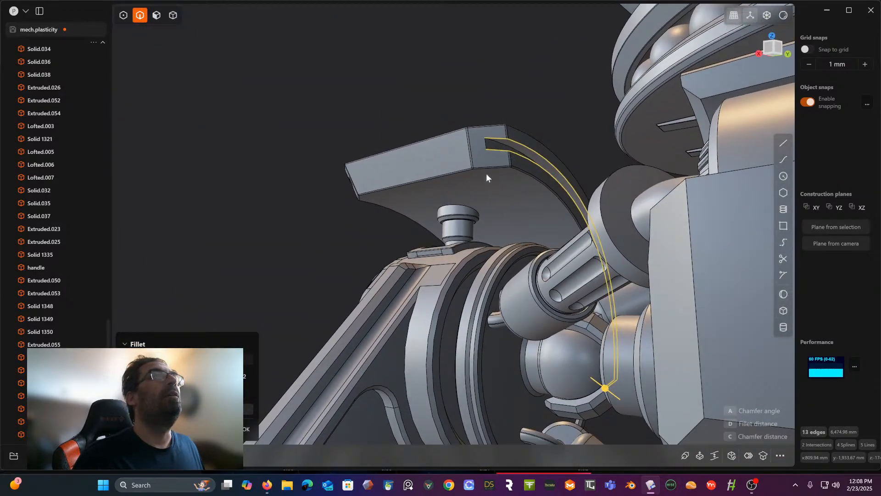
click(487, 143)
middle_drag(486, 142, 303, 150)
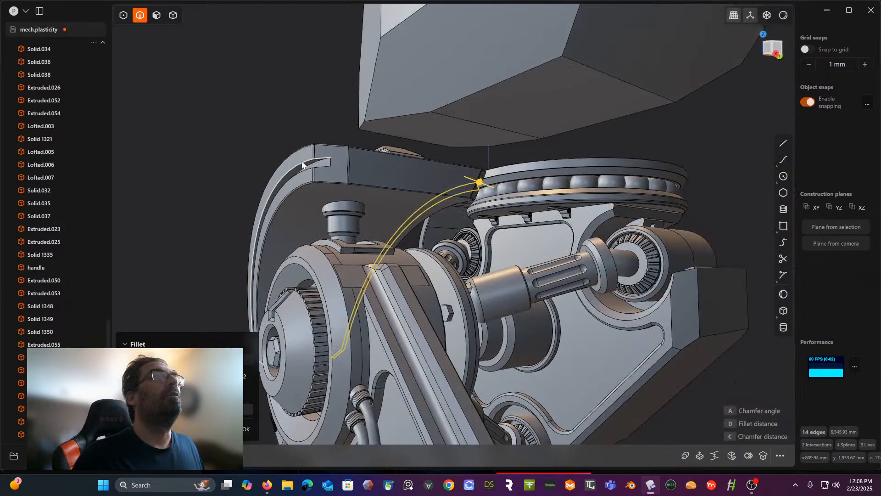
click(302, 166)
click(304, 171)
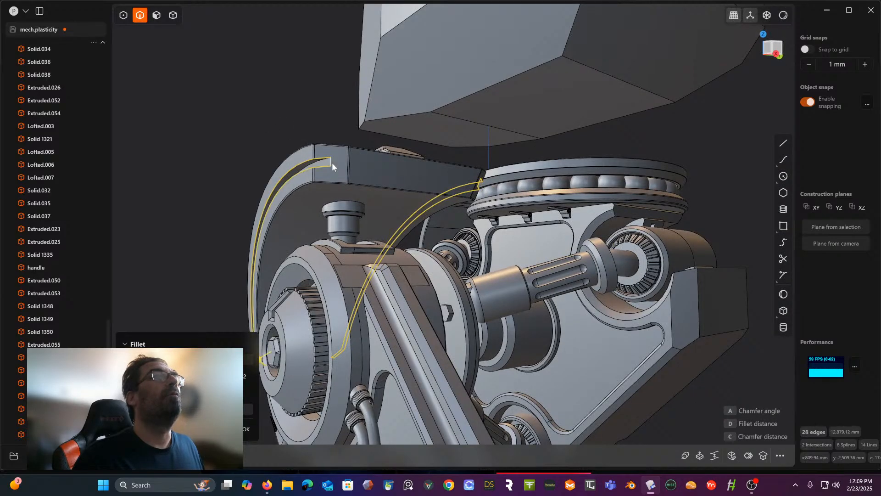
click(332, 162)
middle_drag(331, 162, 338, 173)
shift+middle_drag(408, 149, 656, 99)
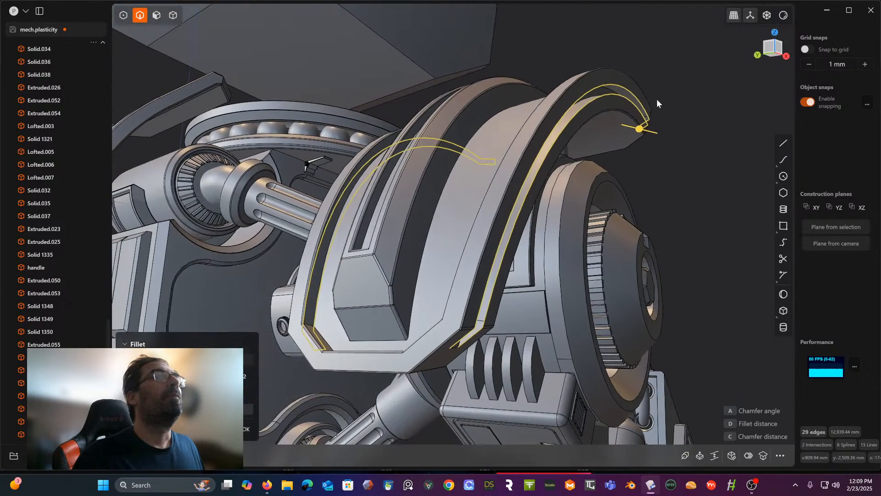
middle_drag(521, 230, 469, 228)
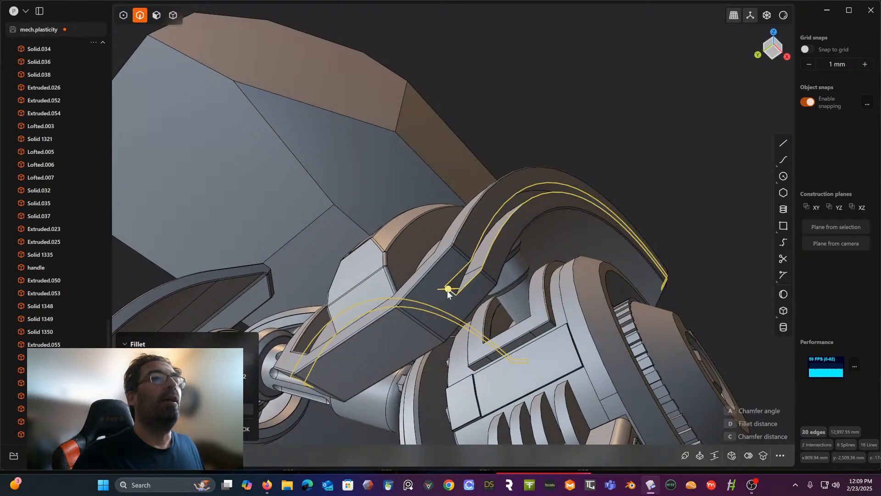
mouse_move(449, 290)
middle_down()
mouse_move(460, 315)
mouse_move(445, 289)
middle_up()
scroll(446, 290, up, 2)
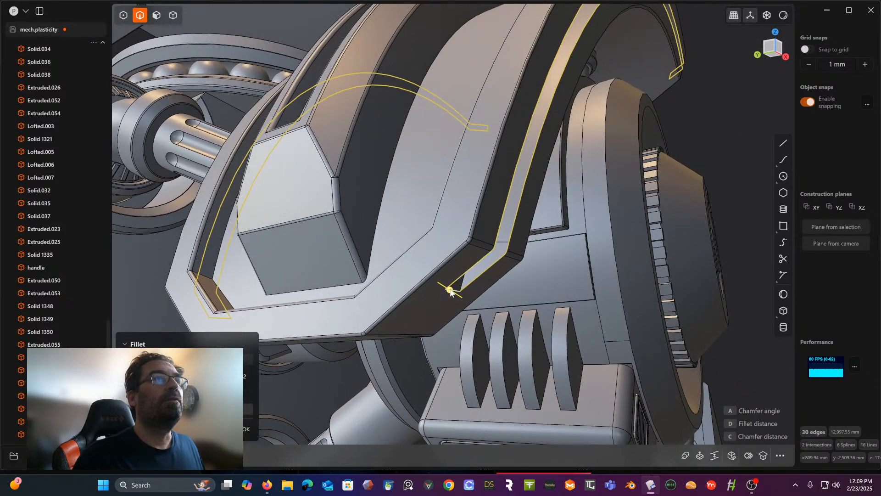
click(450, 290)
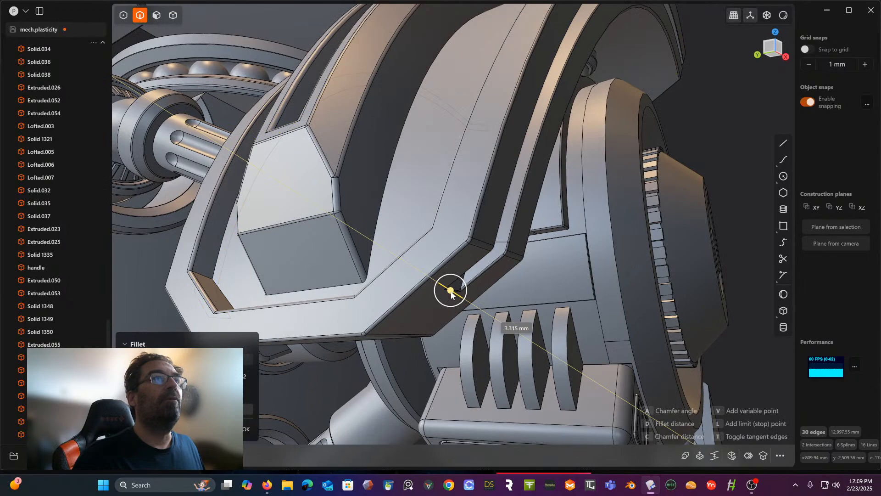
drag(451, 291, 450, 291)
right_click(451, 291)
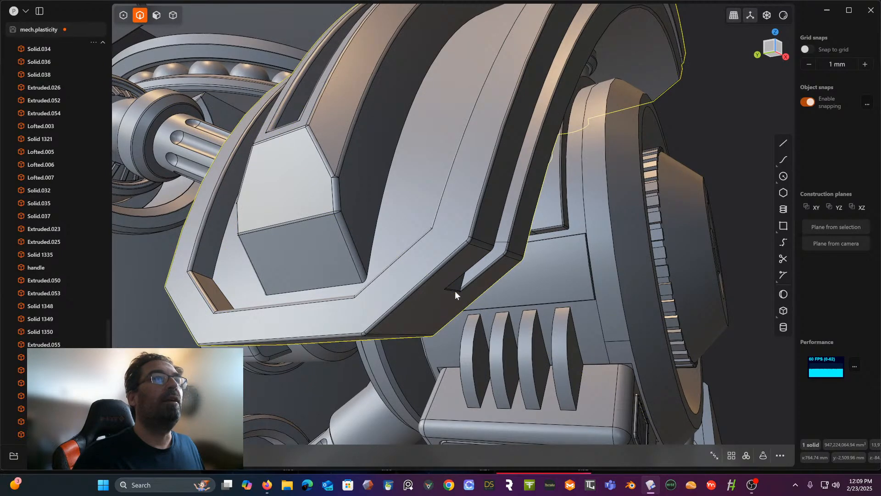
- Deselect the shield and display the whole model in the copper-red render mode with its edges hidden
scroll(662, 371, down, 3)
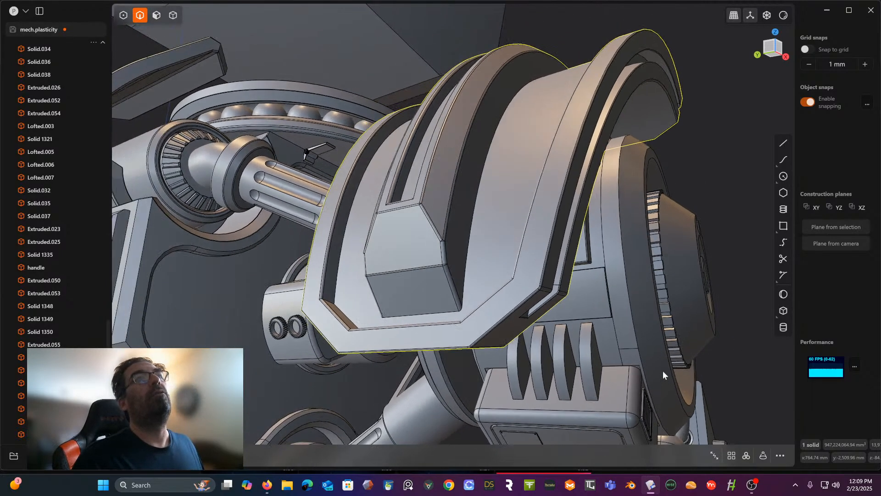
middle_drag(643, 377, 498, 320)
scroll(504, 427, down, 5)
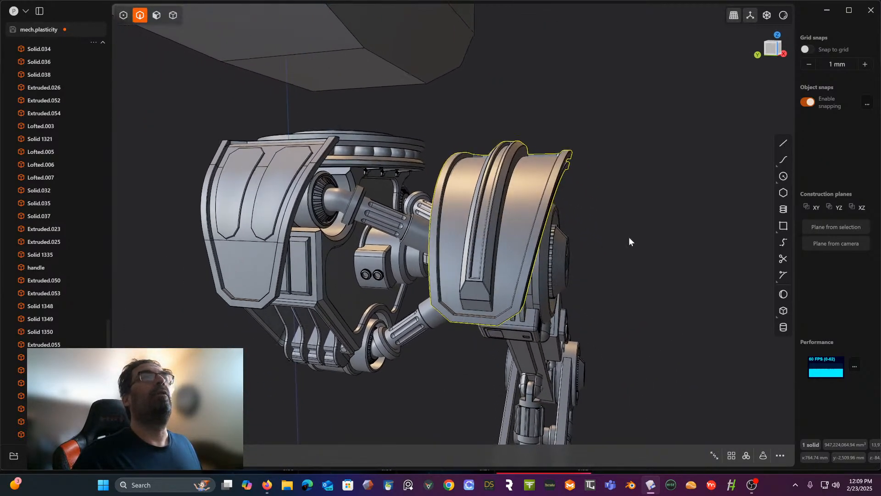
click(600, 243)
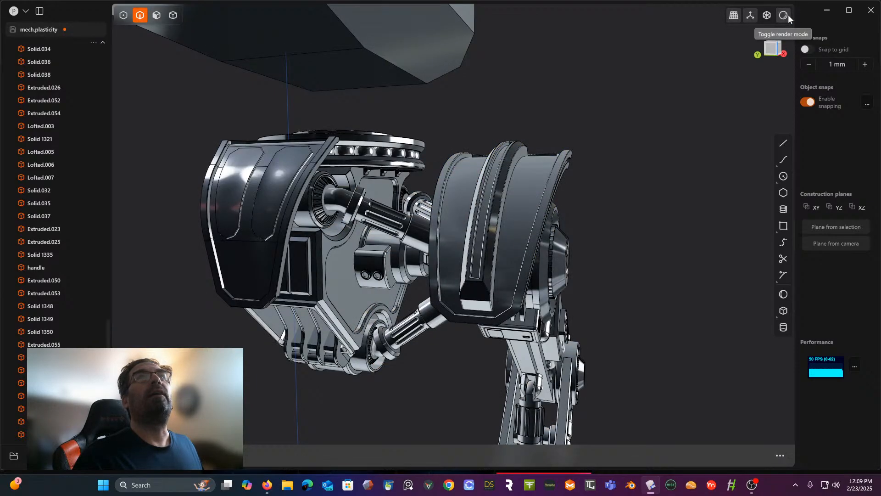
click(783, 15)
click(761, 57)
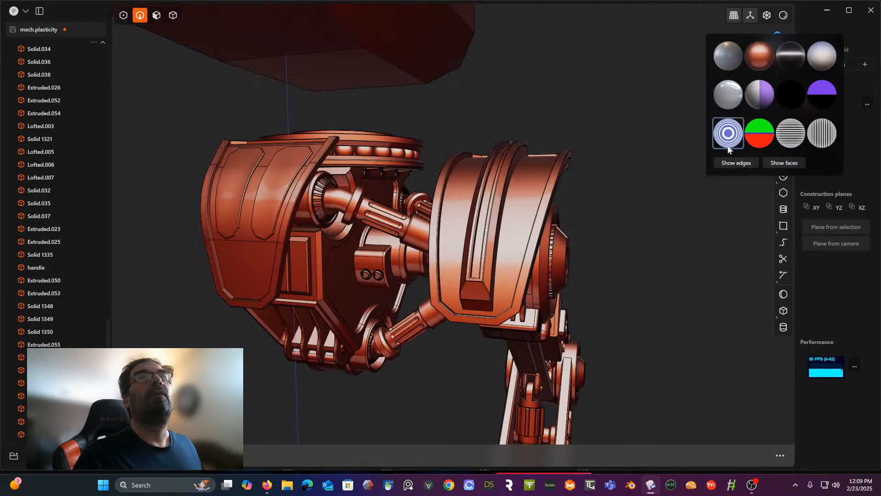
click(731, 164)
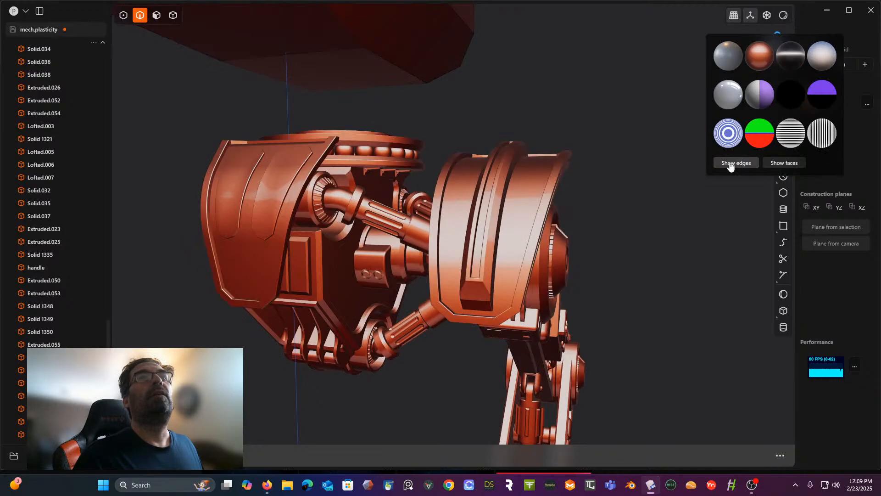
- Examine the bevelled shield, the hub and the box beneath it from several sides for surface detail
middle_drag(642, 201, 606, 191)
scroll(520, 257, up, 4)
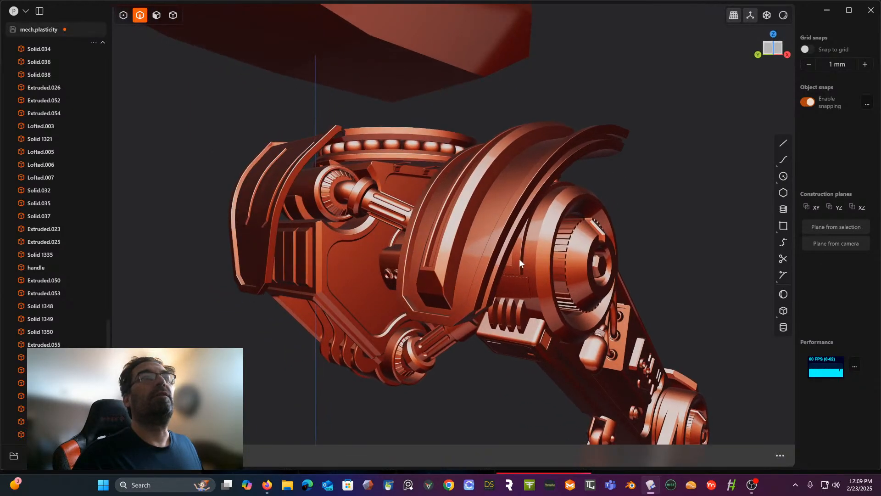
shift+middle_drag(542, 219, 545, 235)
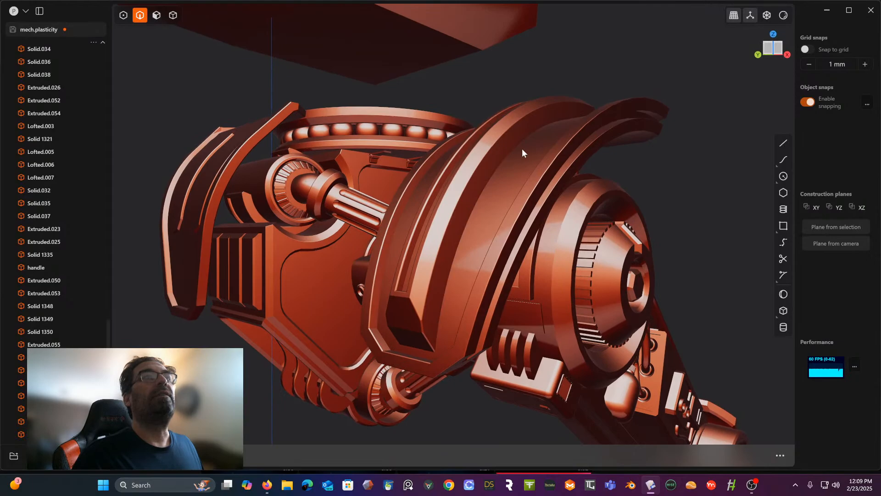
middle_drag(545, 124, 513, 159)
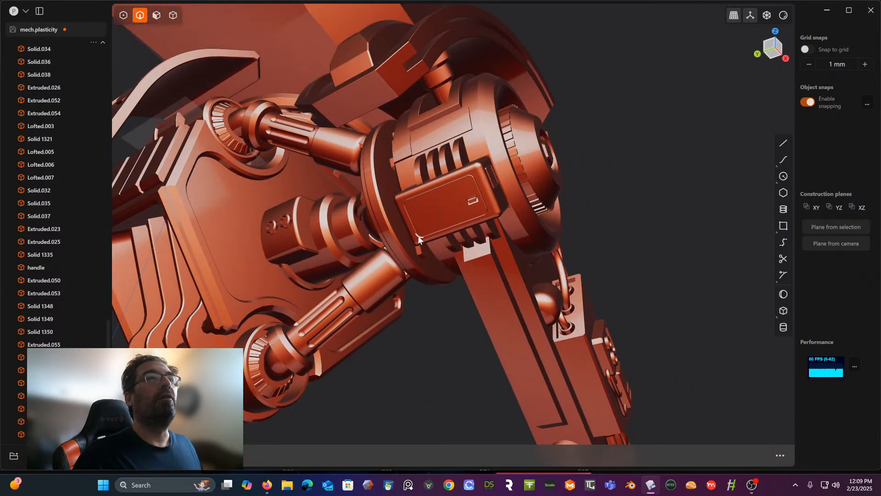
middle_drag(419, 239, 516, 191)
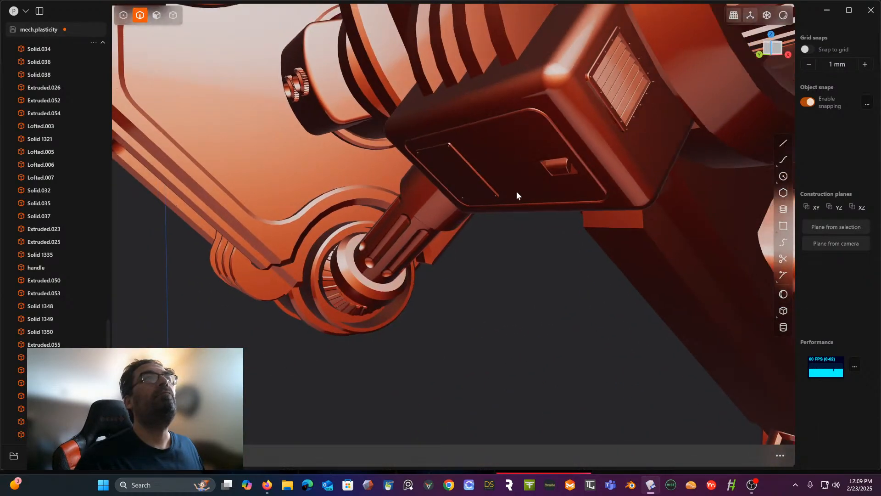
scroll(517, 190, down, 5)
middle_drag(500, 230, 496, 213)
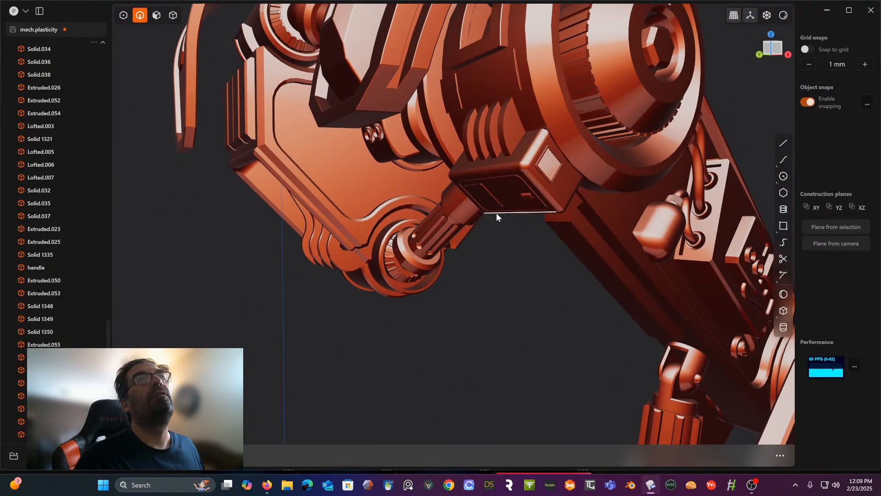
middle_drag(485, 145, 470, 156)
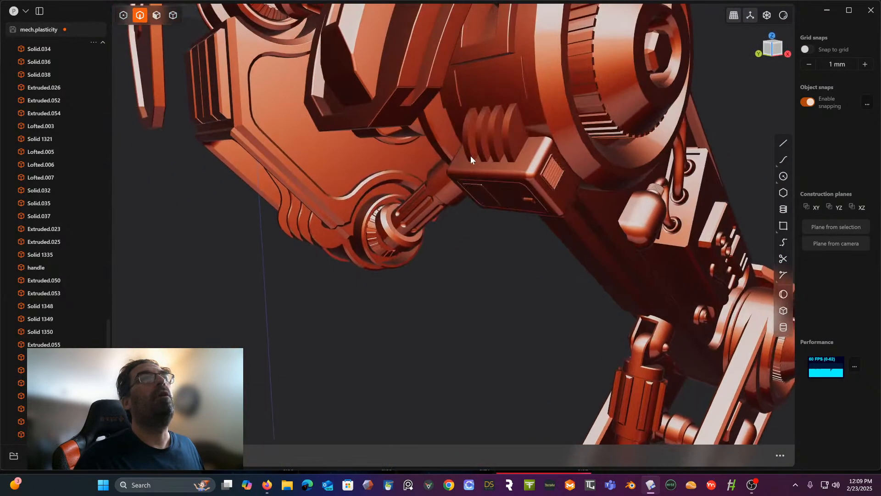
- Restore the grey render mode and show the model's edges again
click(782, 17)
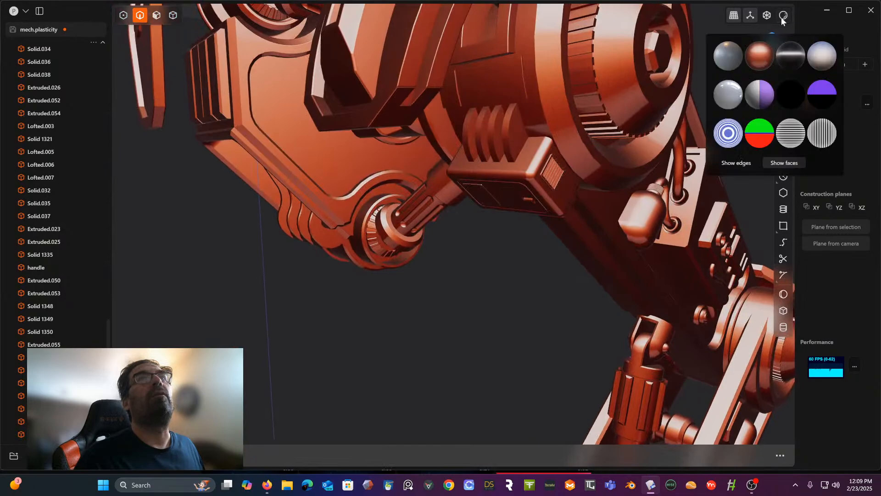
click(721, 50)
click(734, 162)
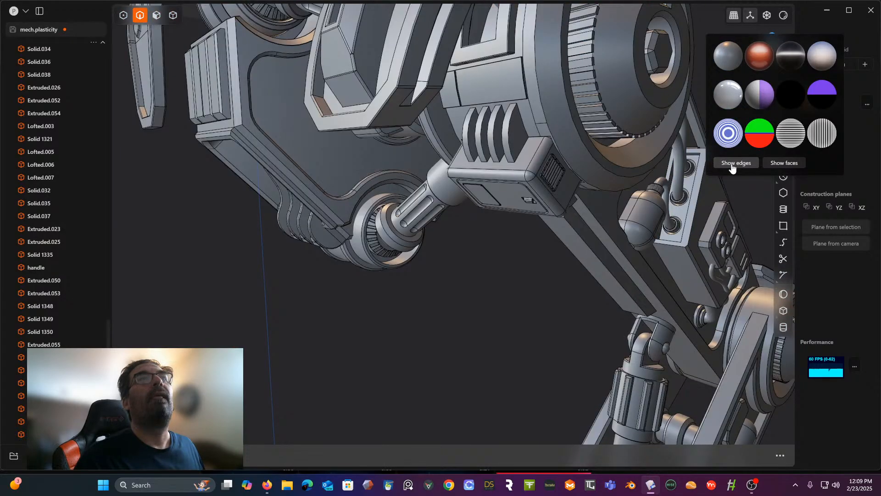
- Offset the outlines of both flat side faces inward on all four curved fins above the hub's box
scroll(474, 186, up, 10)
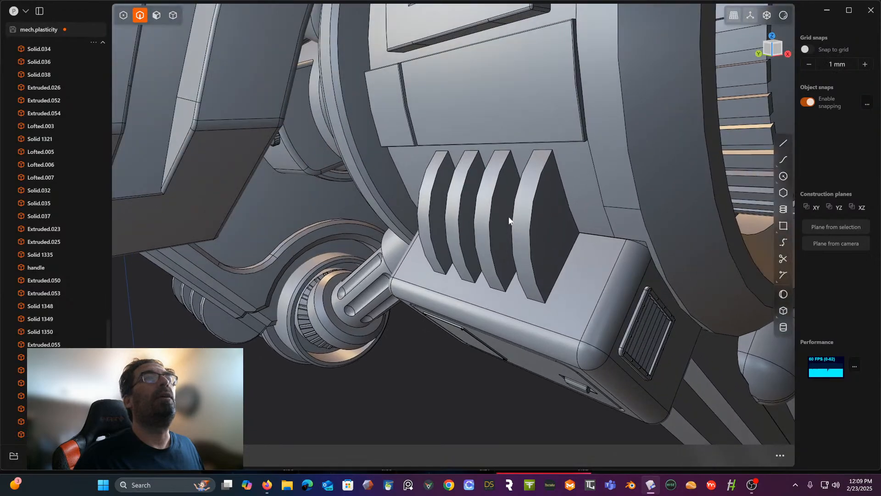
middle_drag(509, 220, 582, 161)
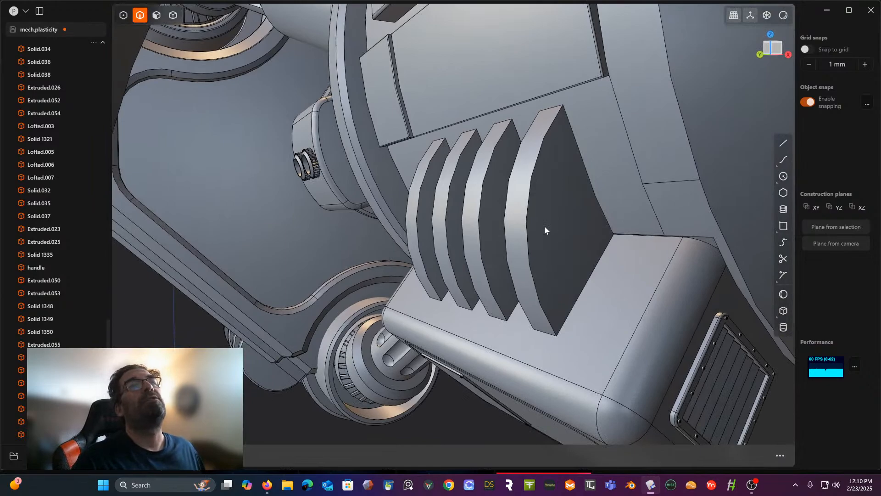
middle_drag(547, 228, 560, 224)
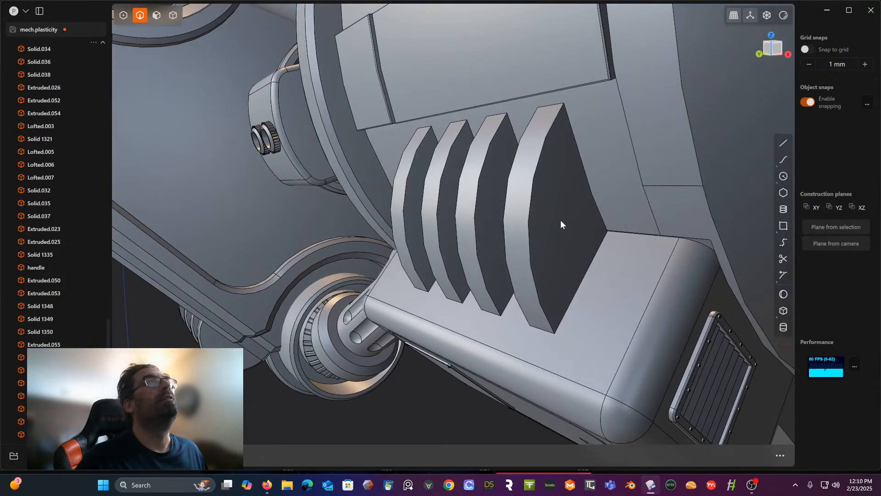
click(154, 19)
click(573, 183)
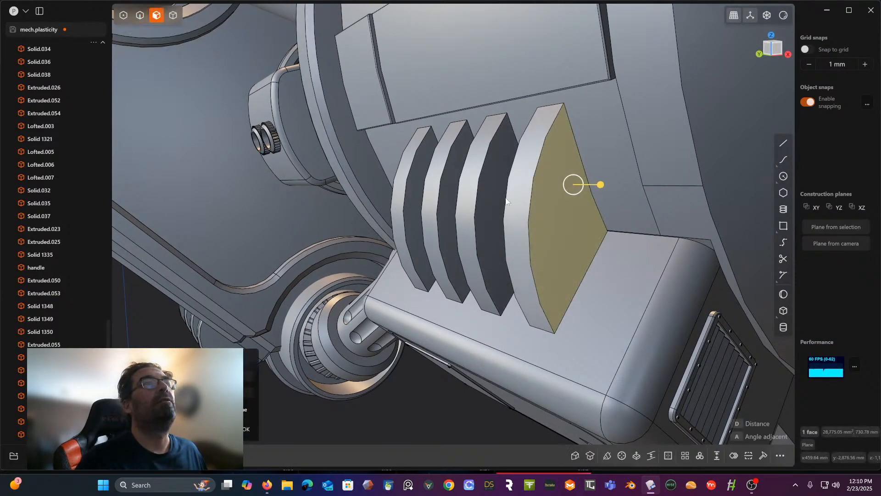
click(484, 209)
click(444, 219)
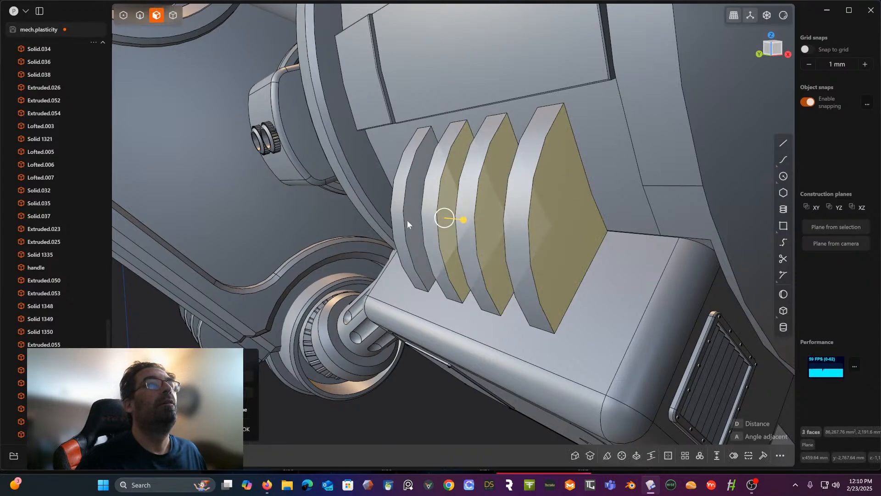
click(408, 224)
middle_drag(410, 223, 542, 196)
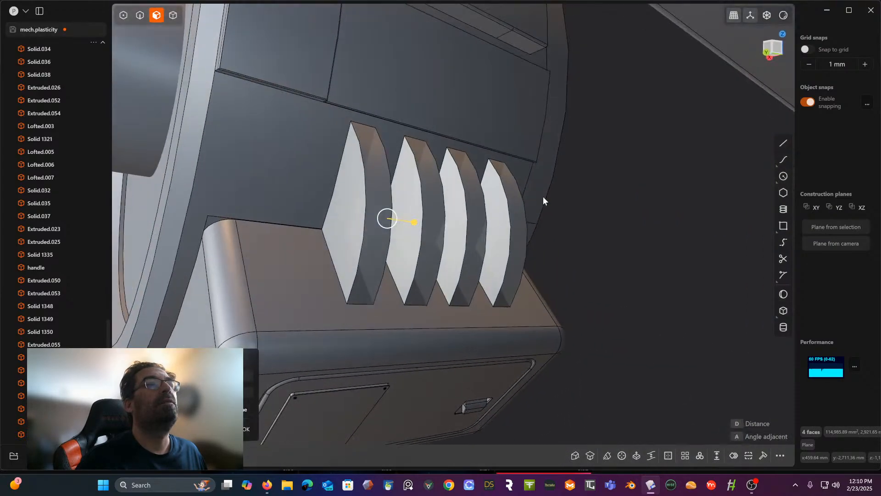
click(489, 224)
click(446, 225)
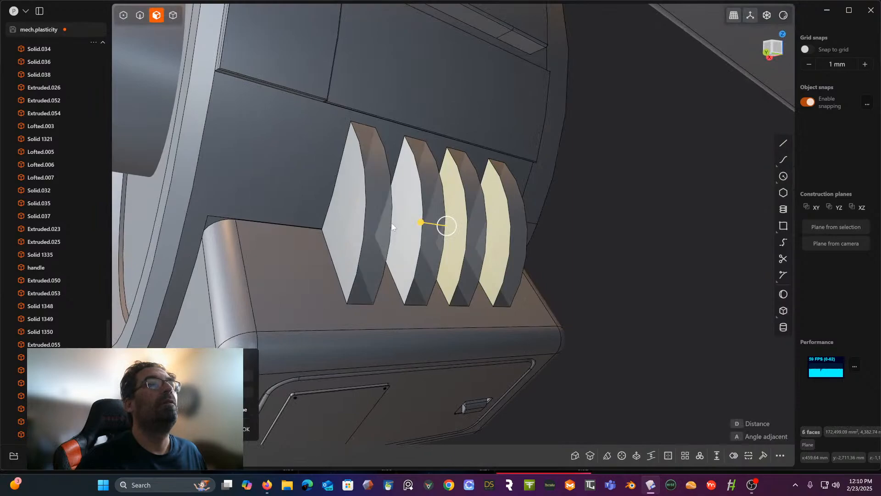
click(408, 224)
click(353, 222)
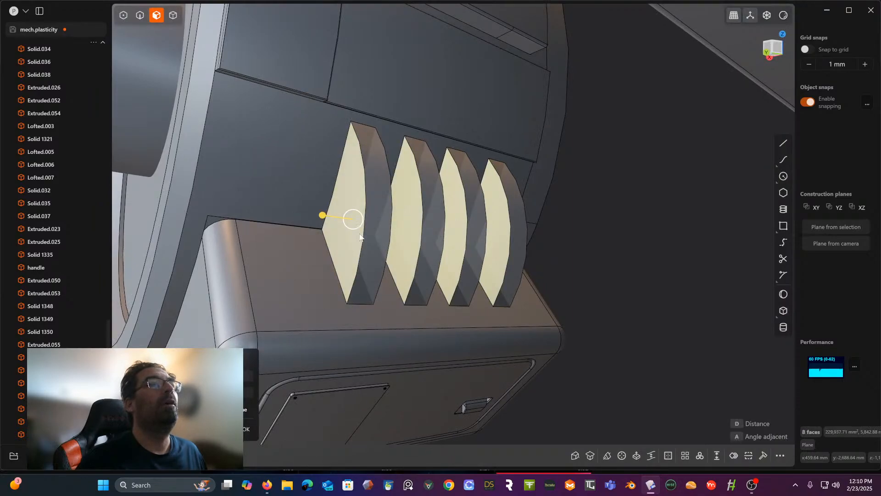
click(734, 455)
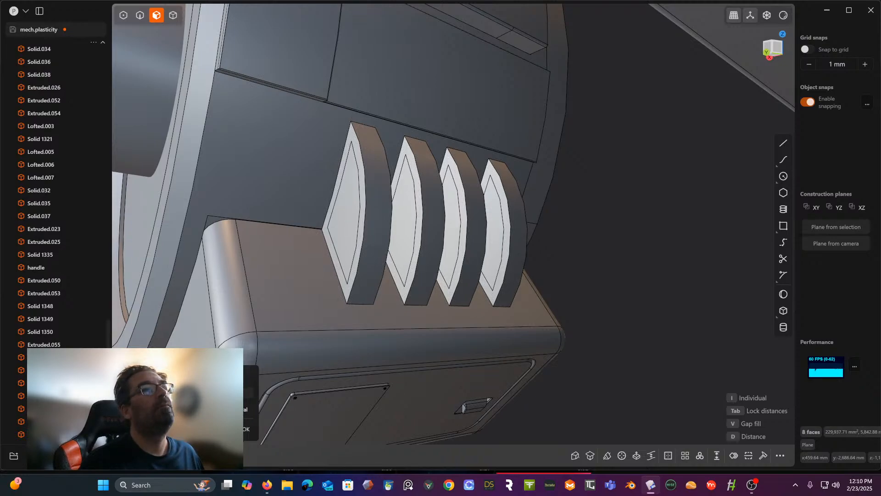
right_click(595, 257)
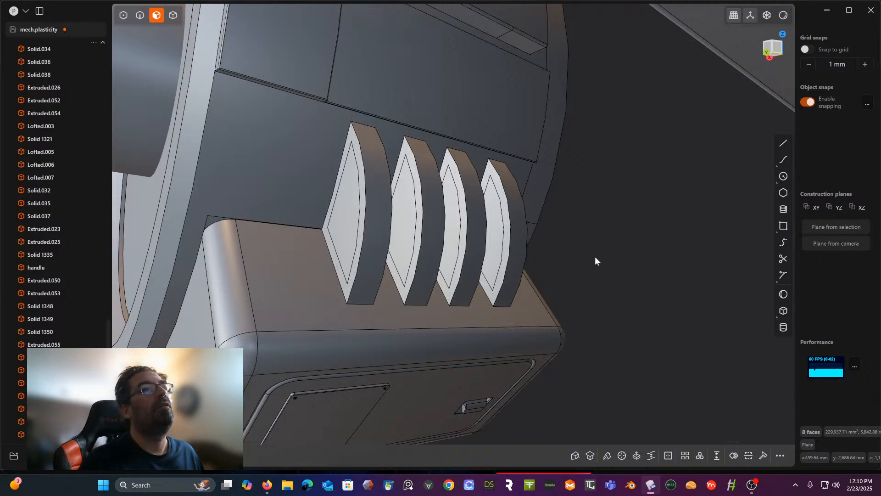
- Push the inset panels on one flat side of all four fins inward to form shallow recesses
click(332, 233)
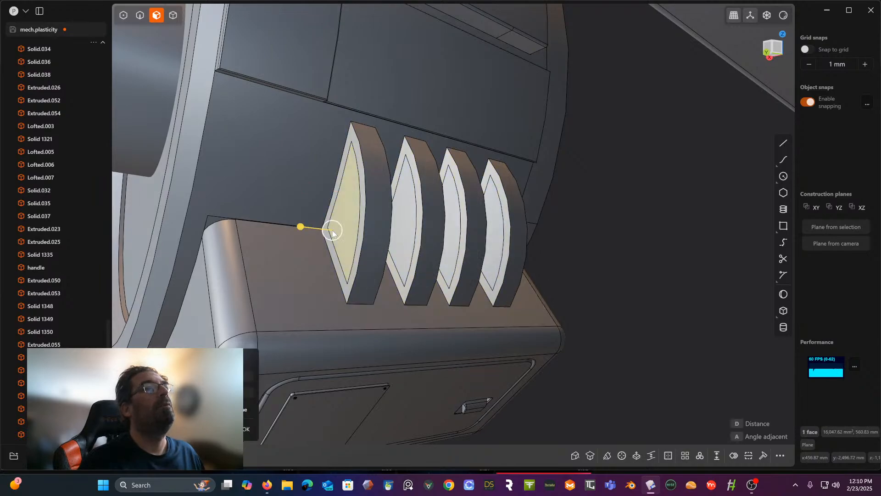
click(408, 241)
click(456, 245)
click(499, 249)
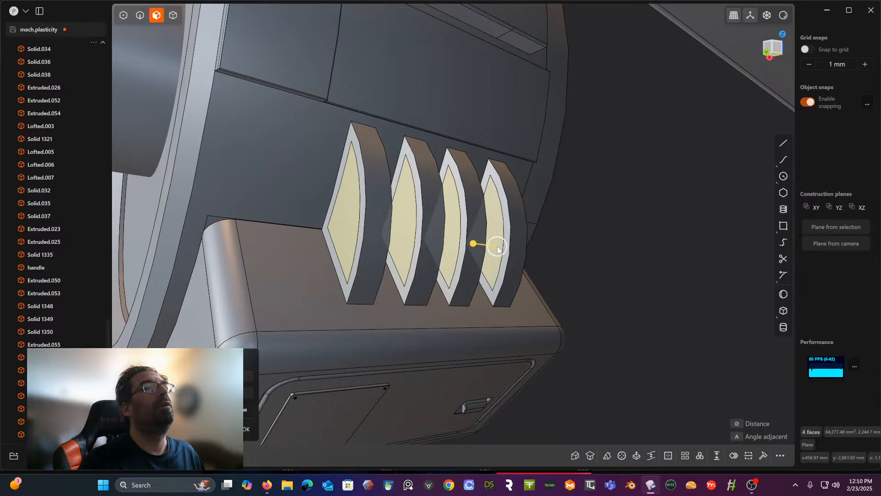
drag(472, 248, 477, 248)
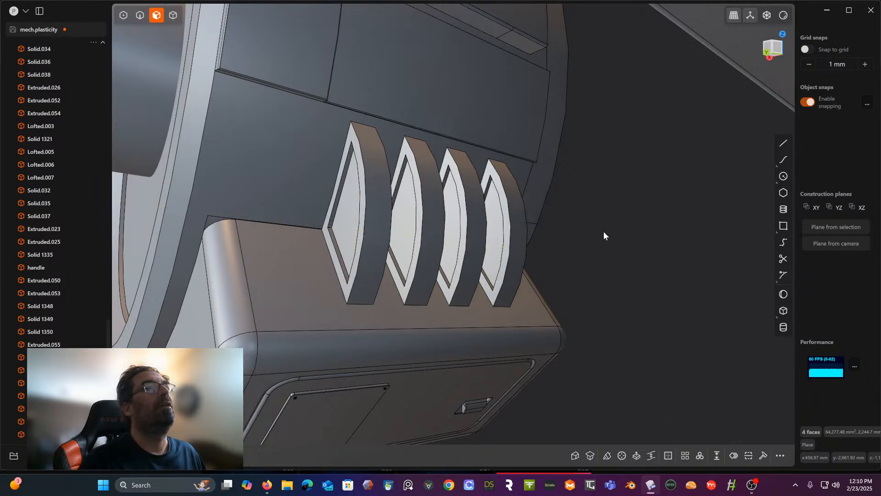
- Push the inset panels on the opposite flat side of all four fins inward to form matching shallow recesses
middle_drag(604, 231, 505, 241)
click(520, 235)
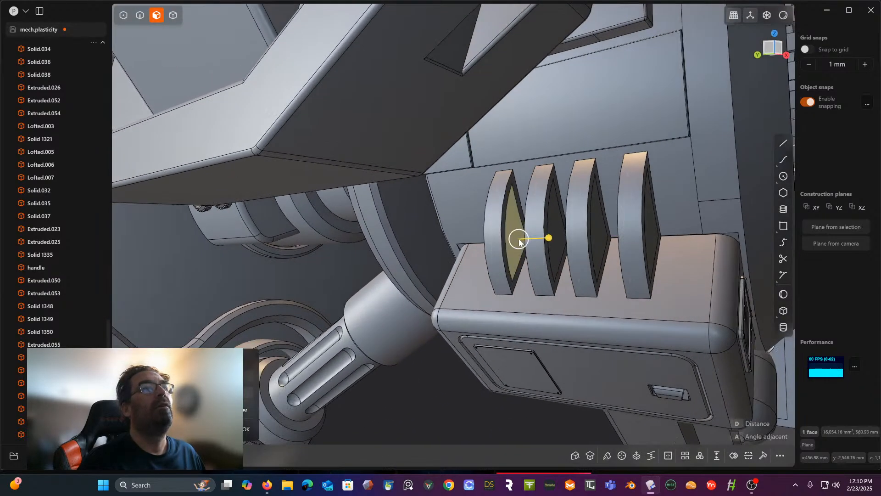
shift+click(554, 234)
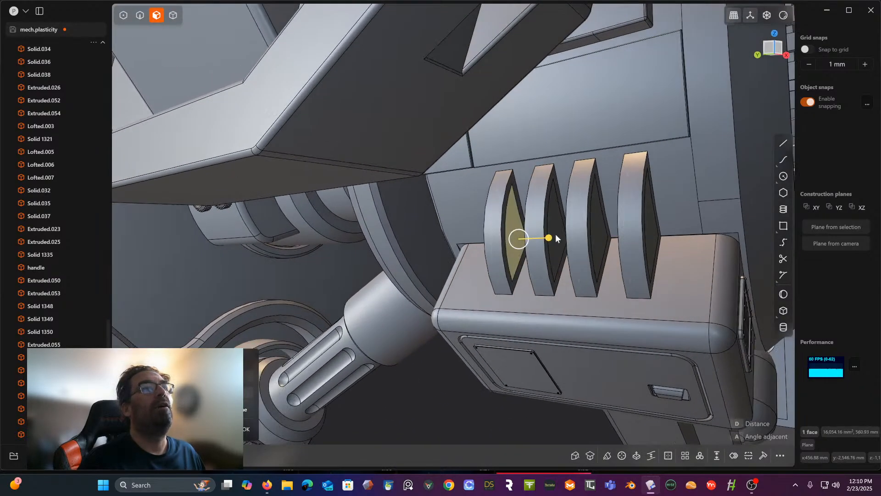
shift+click(600, 232)
shift+click(650, 232)
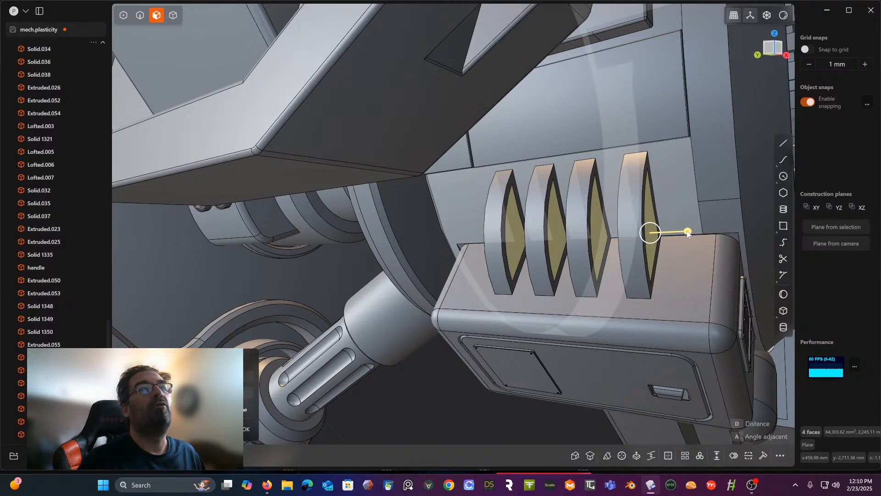
drag(687, 231, 682, 235)
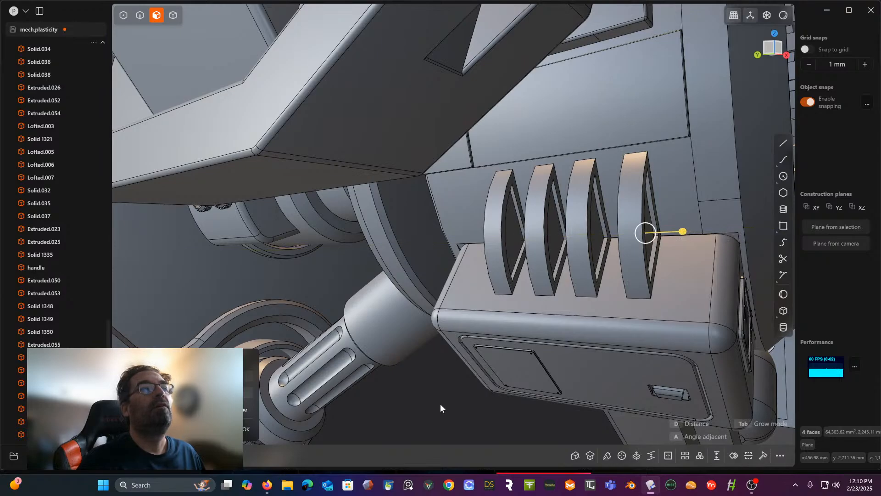
middle_drag(440, 405, 307, 423)
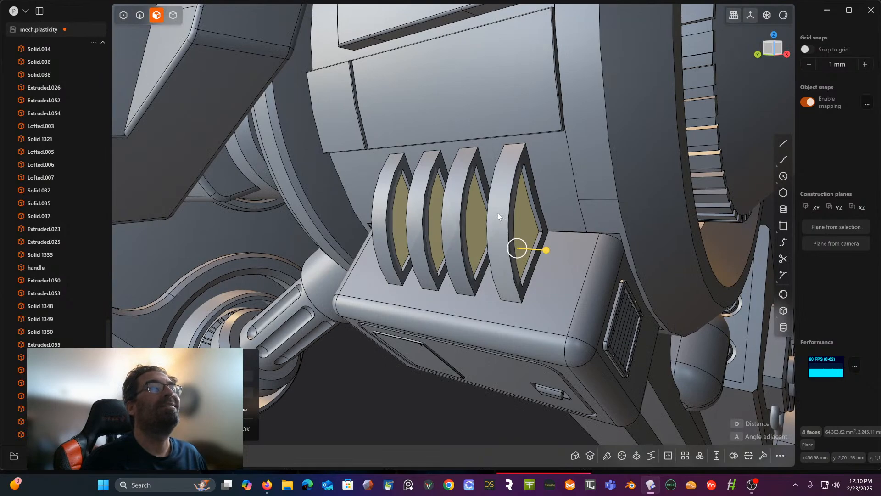
scroll(497, 213, up, 4)
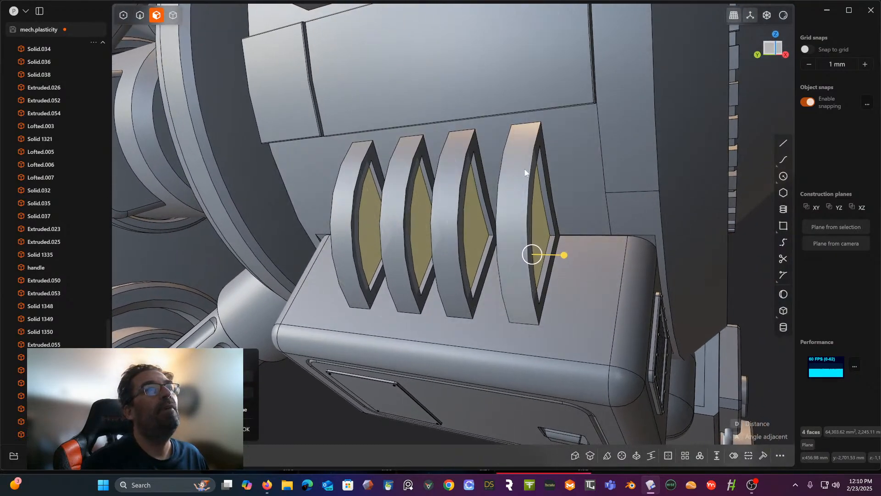
- In the front view, sketch a two-line V with its tip on the fins' curved outline near their upper end, second line about 50 mm
click(524, 170)
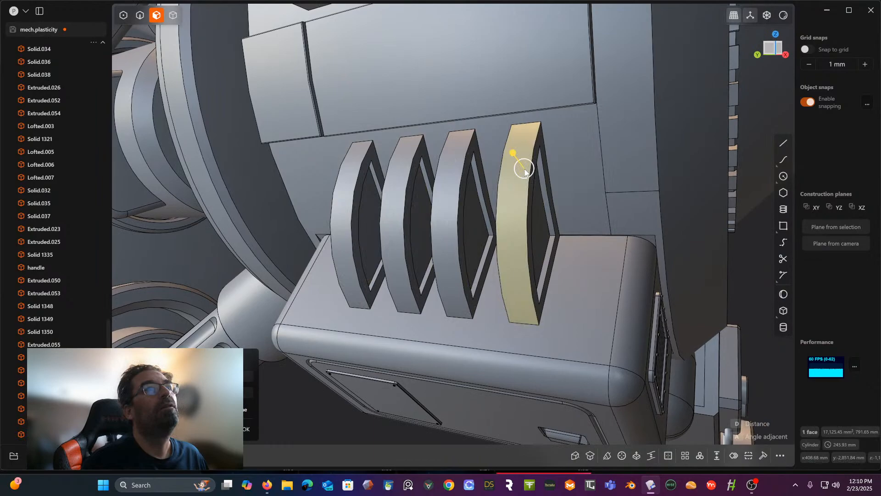
click(771, 56)
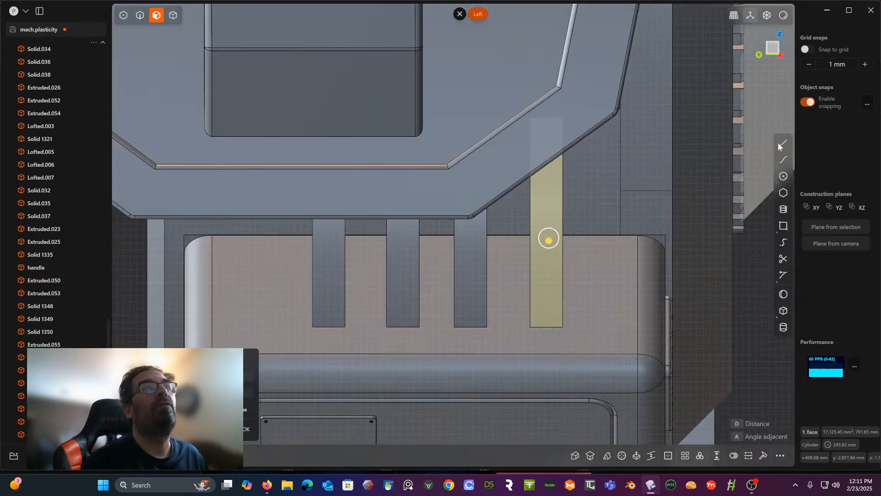
middle_drag(703, 125, 733, 71)
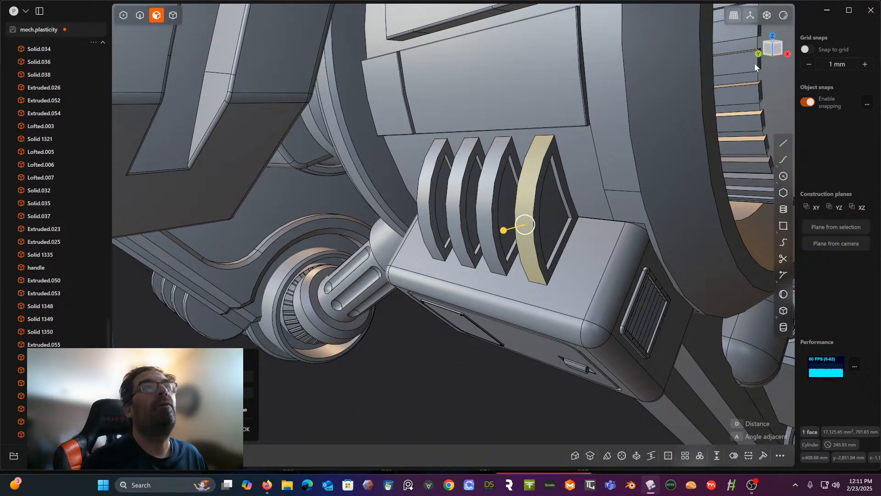
click(779, 52)
shift+middle_drag(582, 148, 483, 172)
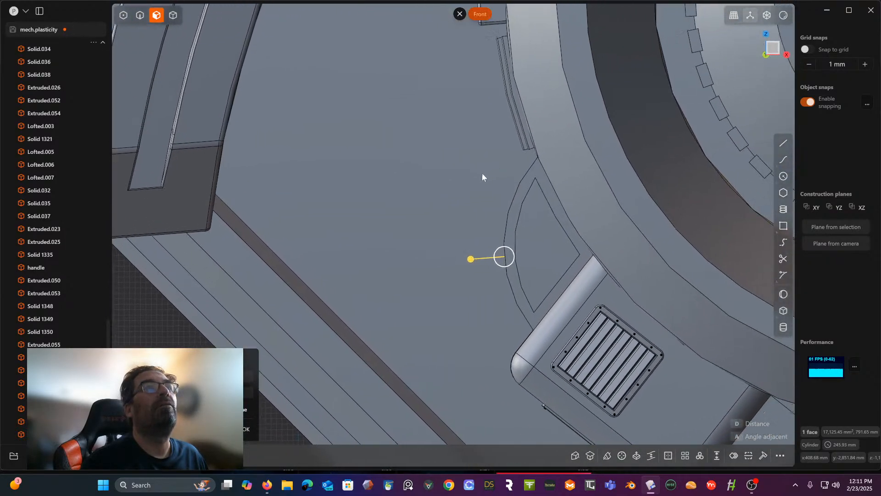
scroll(495, 245, up, 3)
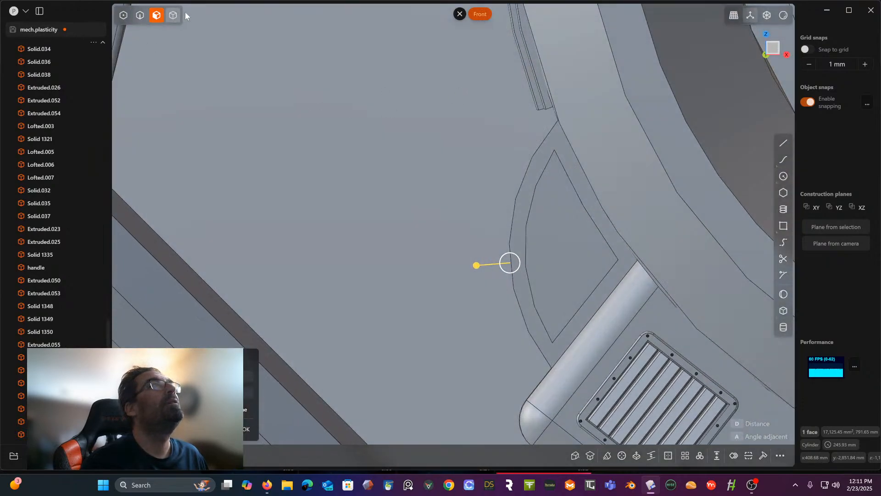
click(173, 15)
key(Escape)
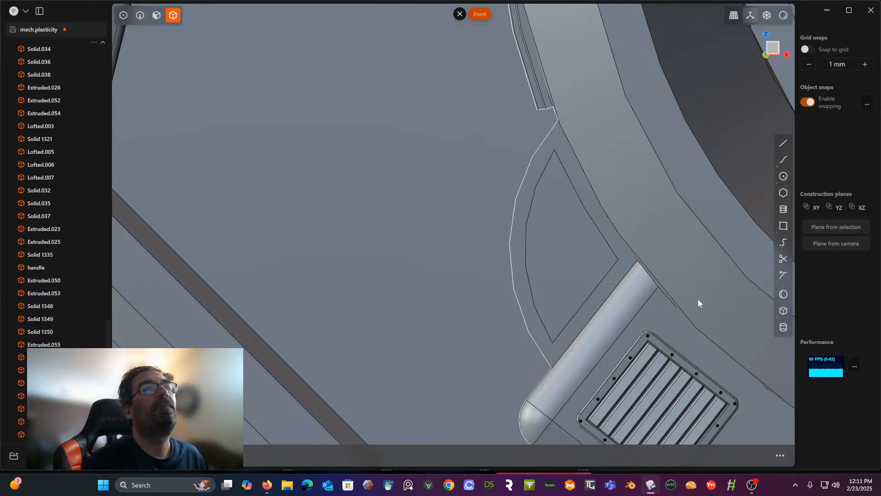
click(782, 145)
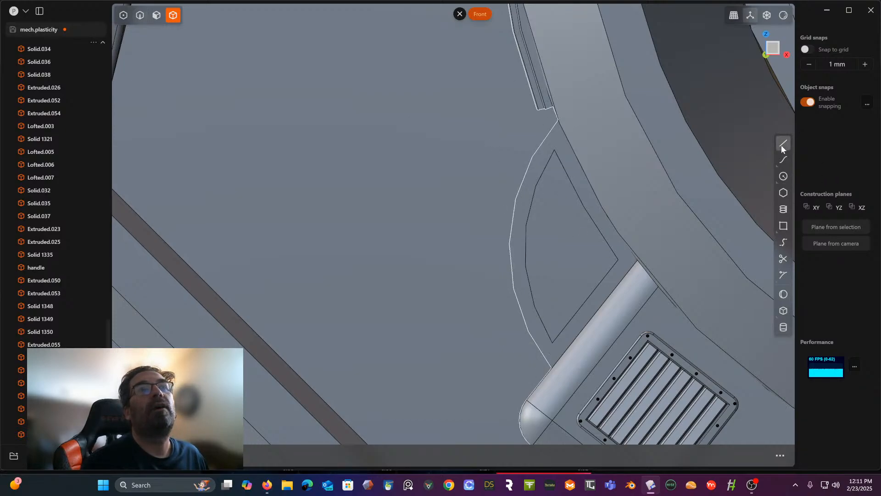
click(521, 120)
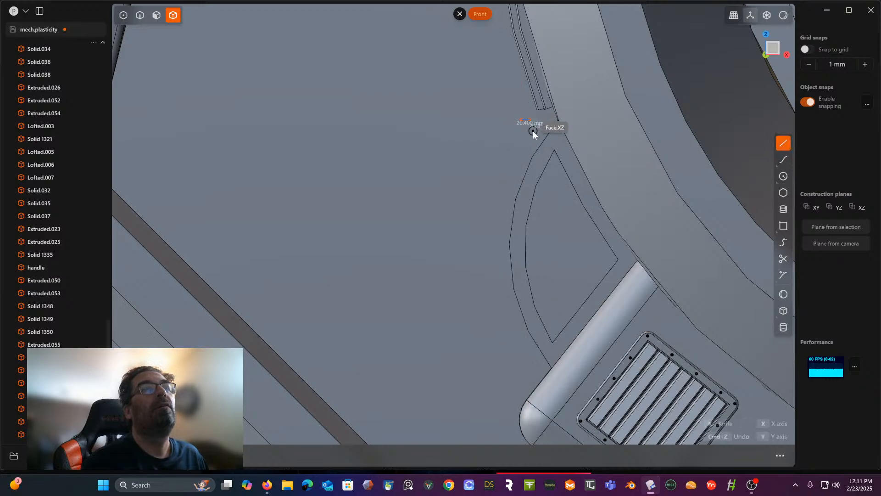
click(531, 158)
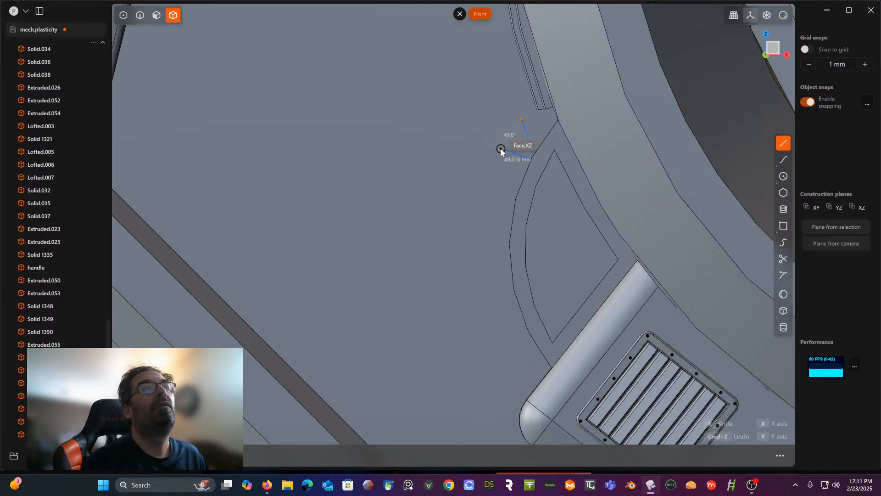
click(501, 149)
key(Escape)
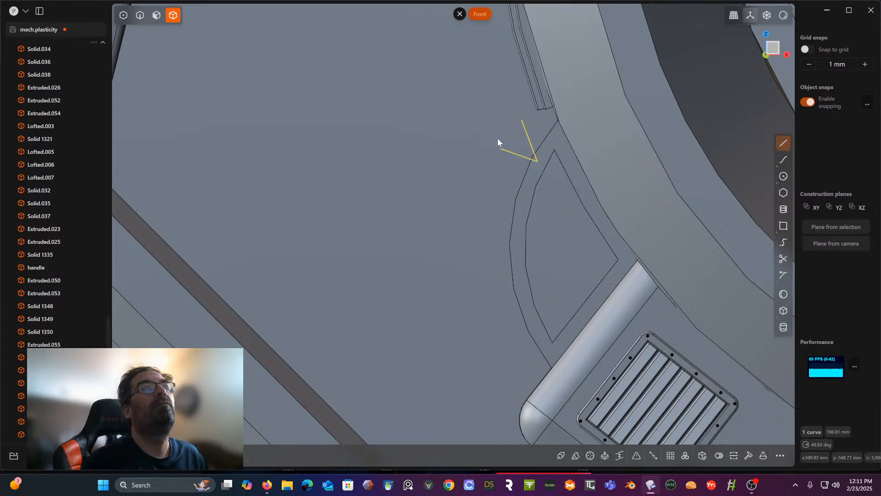
- Close the V into a triangle with a line about 46 mm long between its two open ends in the front view
middle_drag(494, 135, 517, 154)
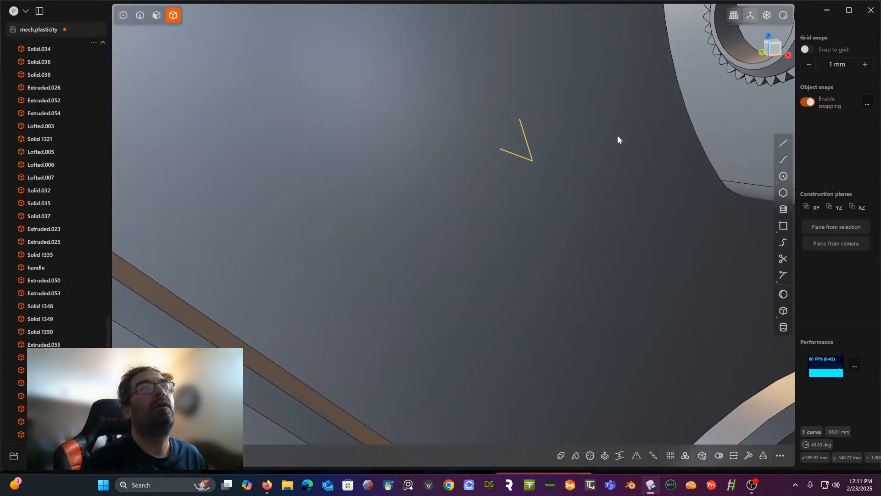
click(774, 54)
click(784, 143)
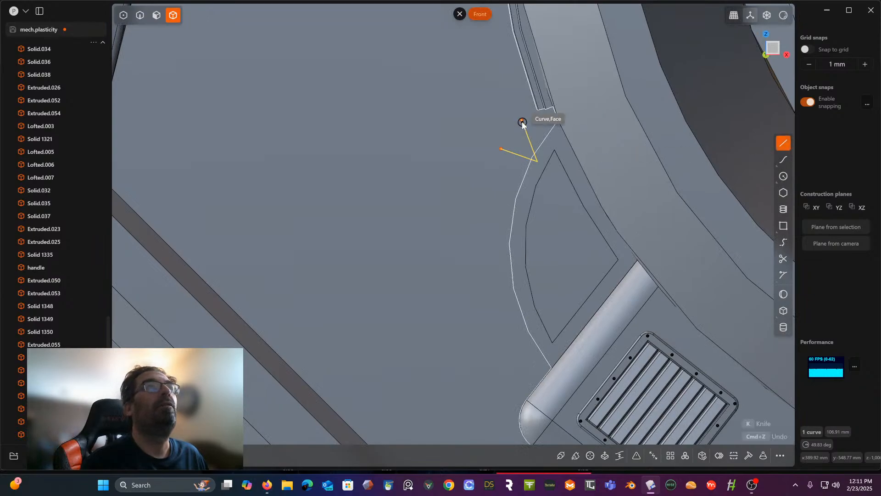
click(502, 149)
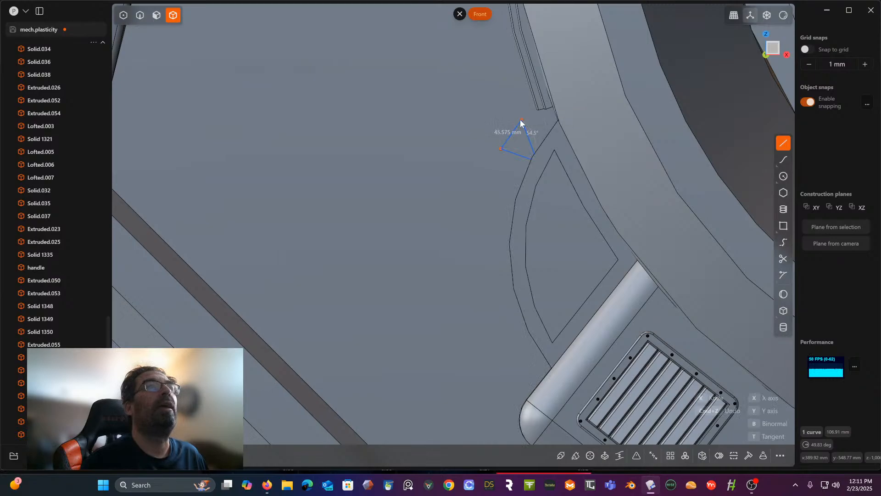
click(522, 122)
- Select the V and its closing line and join them into a single closed triangle curve
middle_drag(522, 130, 331, 181)
scroll(556, 155, down, 6)
scroll(492, 188, down, 5)
scroll(492, 188, down, 5)
scroll(332, 191, up, 4)
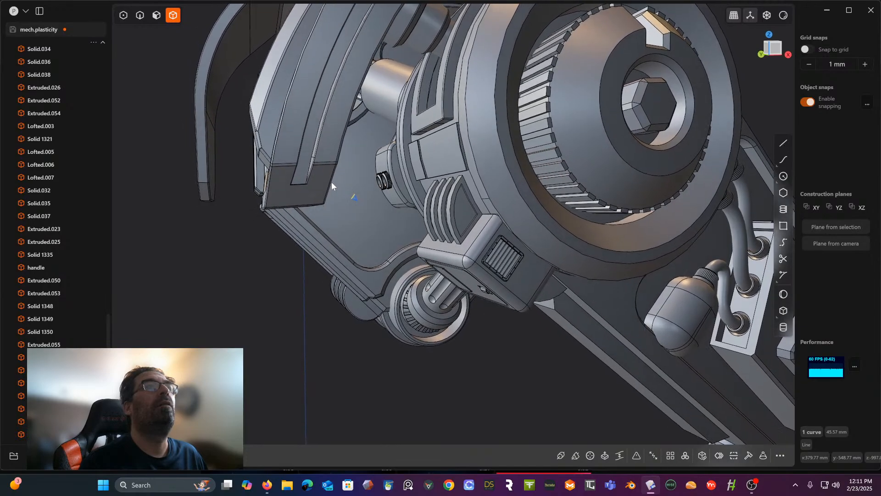
middle_drag(367, 219, 412, 213)
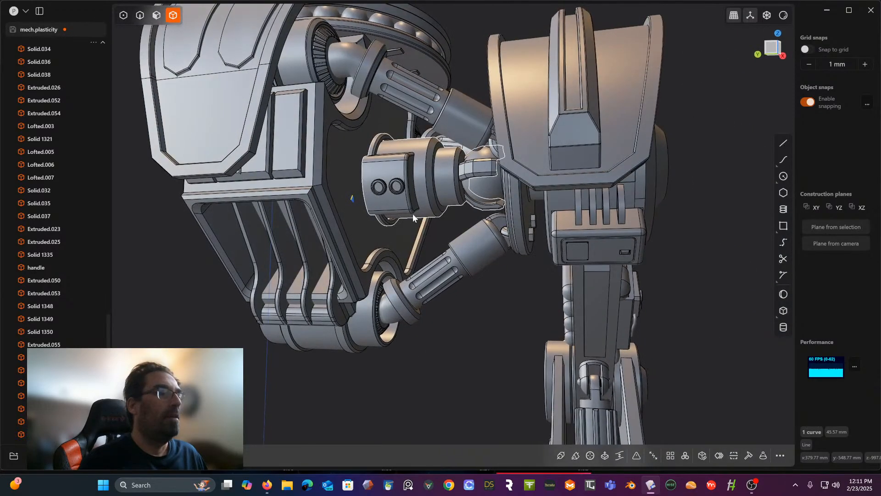
click(139, 17)
scroll(423, 230, up, 5)
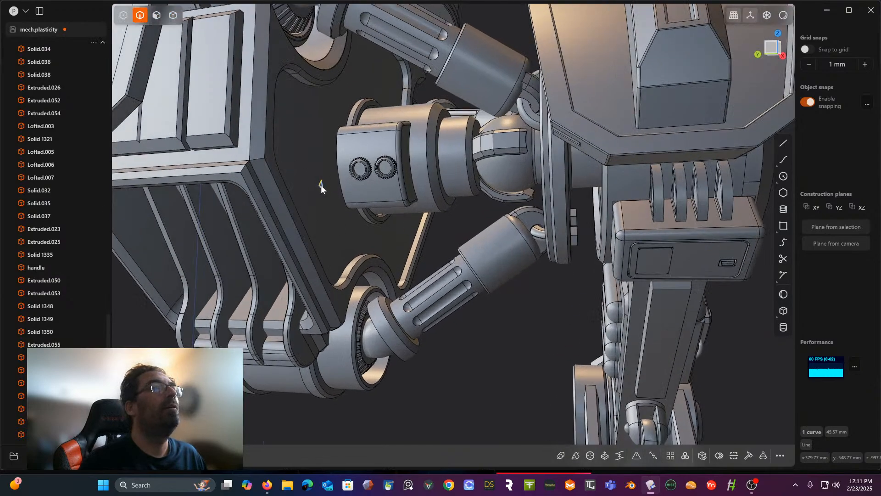
shift+click(321, 185)
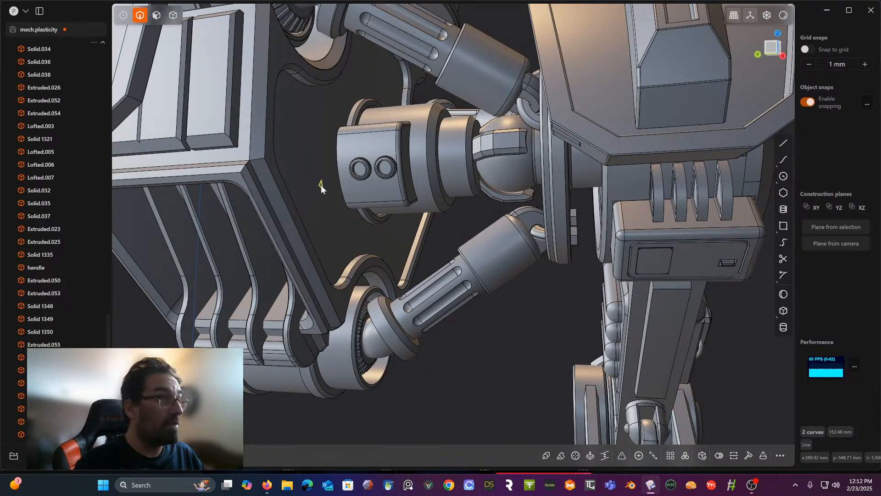
- Move the triangle about -1992 mm along the Y axis so it sits at the upper end of the first fin
key(g)
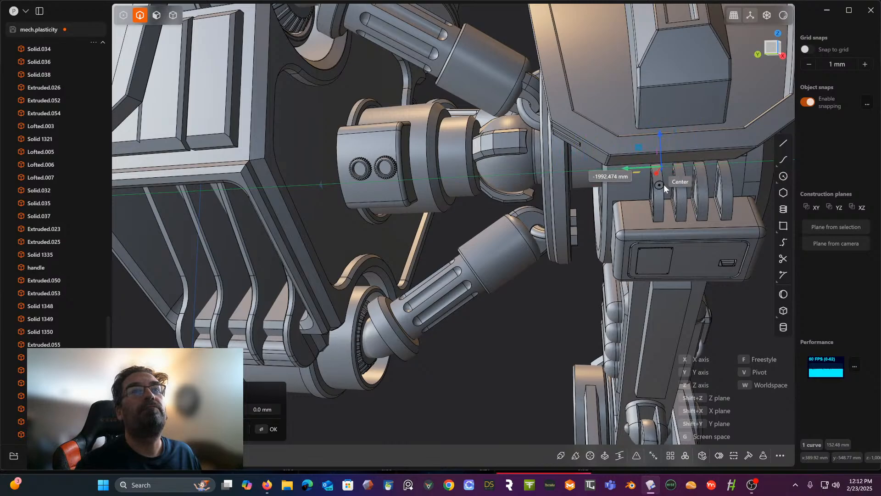
middle_drag(664, 185, 536, 194)
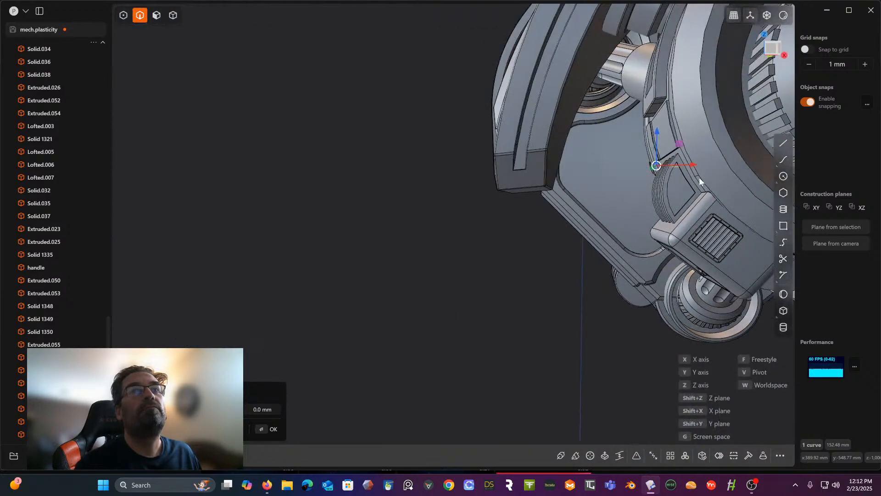
scroll(678, 179, up, 3)
scroll(669, 181, up, 3)
middle_drag(668, 178, 739, 228)
scroll(707, 199, up, 2)
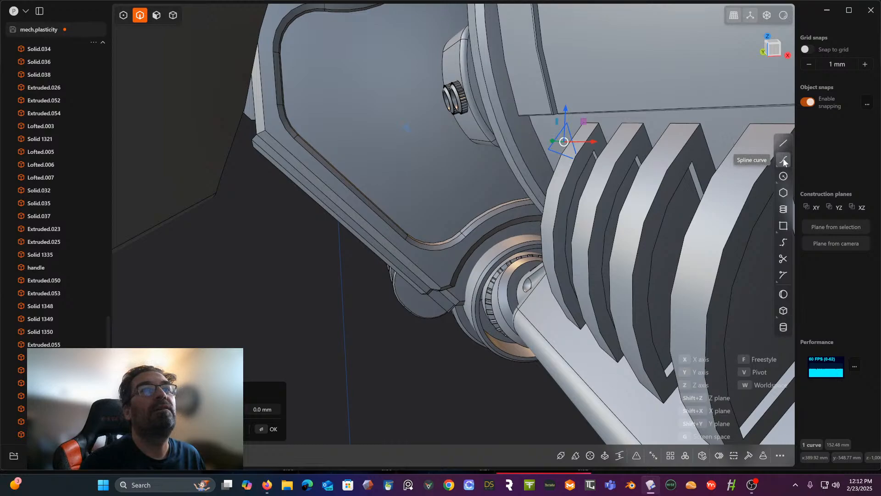
key(Escape)
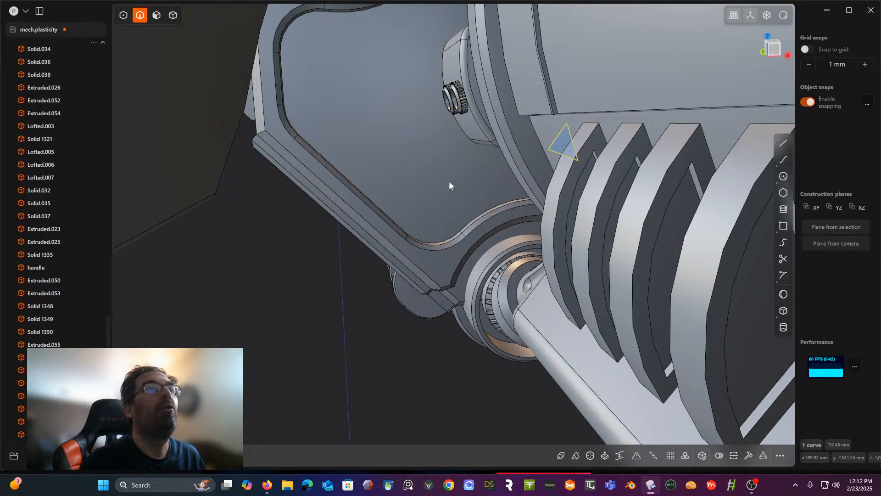
- Duplicate the curved outer edge of the first fin as a separate curve
click(562, 187)
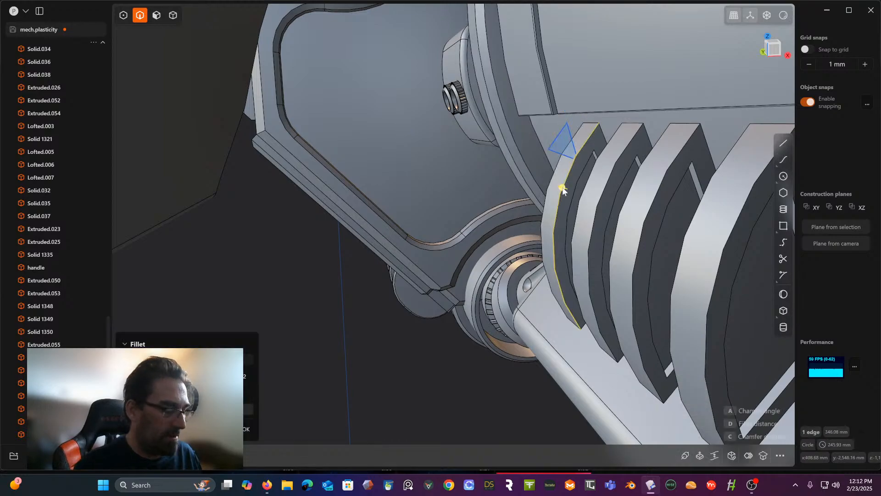
key(shift+d)
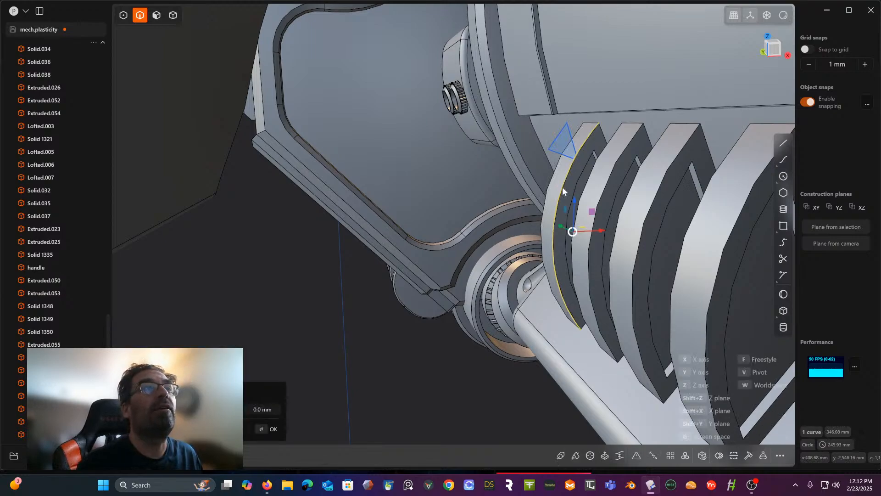
- Array the triangle along the duplicated outer edge curve of the first fin using Curve Array
click(576, 154)
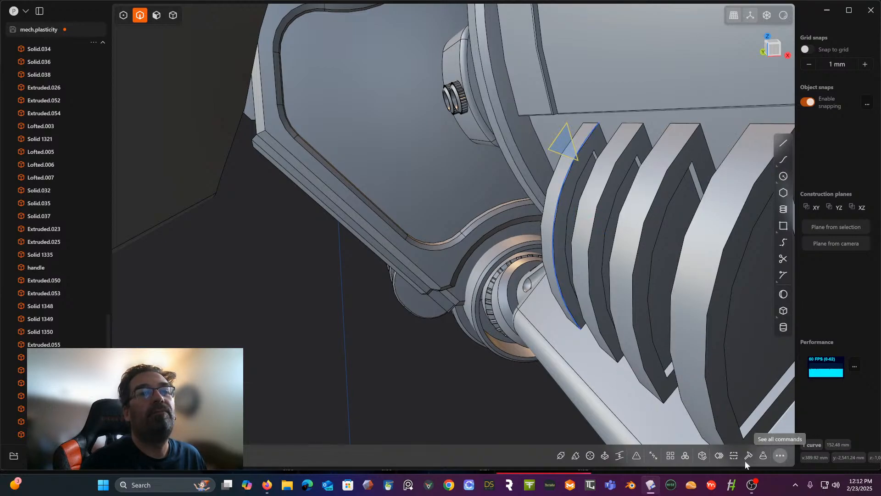
click(778, 456)
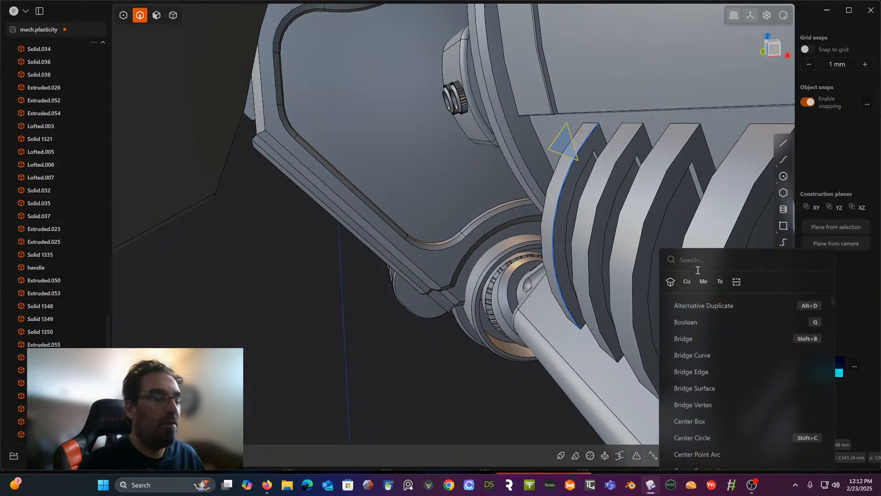
text(cur)
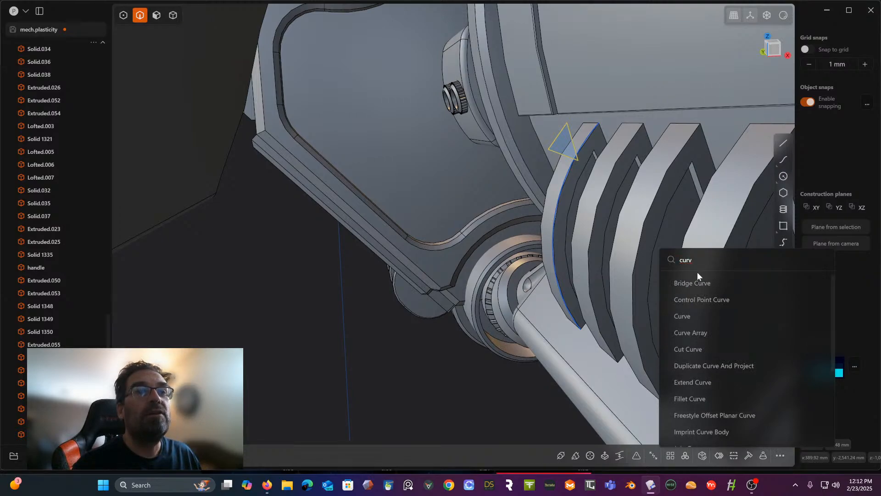
text(v)
key(ctrl+a)
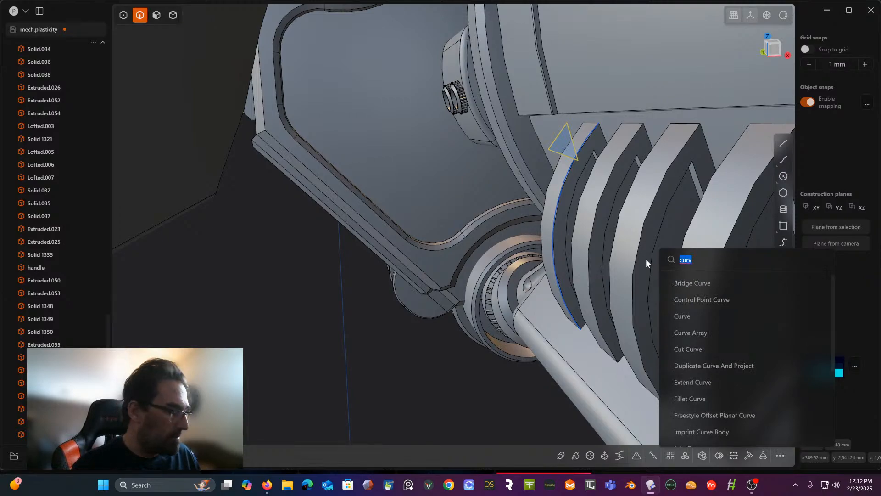
text(arra)
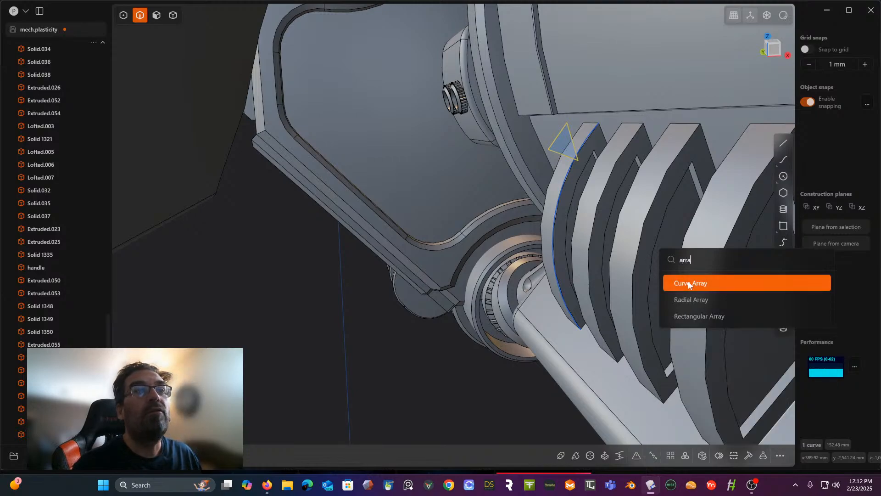
click(689, 284)
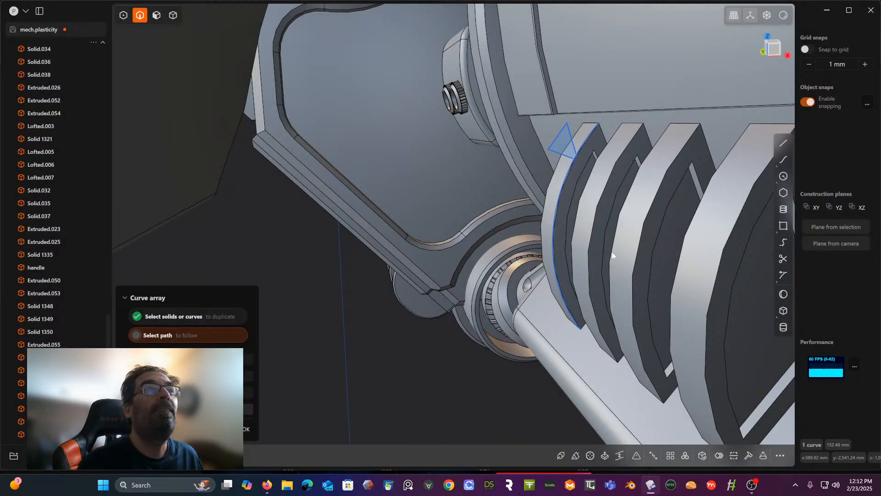
click(552, 229)
middle_drag(552, 227, 557, 246)
- Raise the array's copy count to produce 29 closely overlapping triangles along the fin edge and apply it
scroll(548, 257, up, 2)
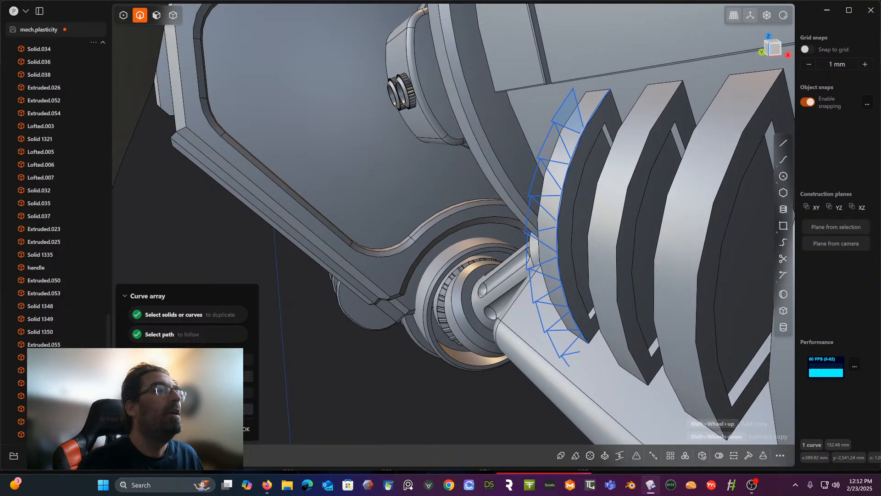
shift+scroll(555, 229, up, 12)
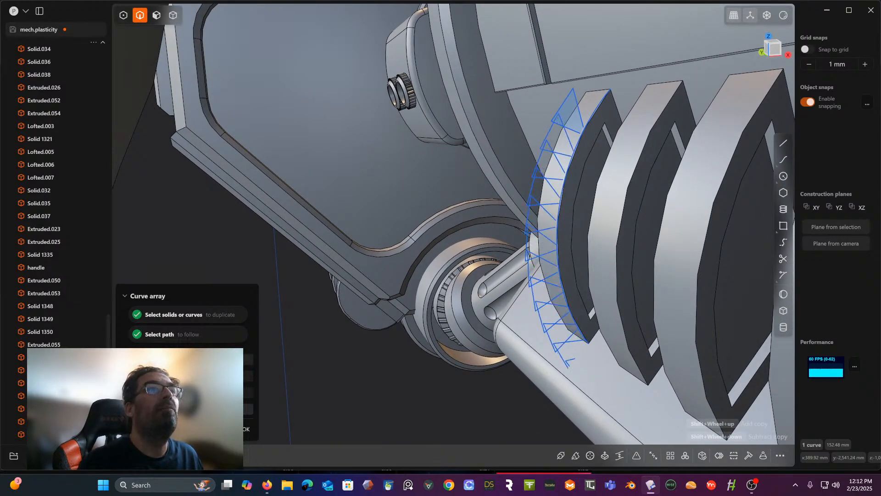
shift+scroll(553, 230, up, 6)
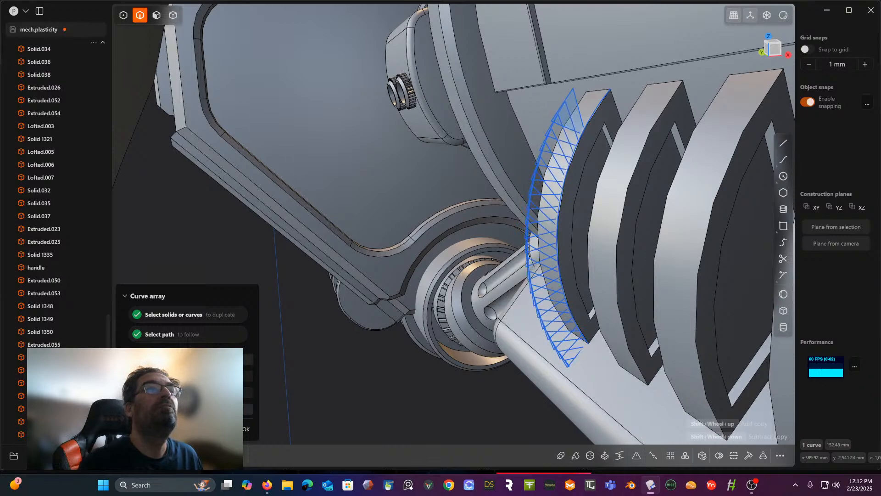
shift+scroll(555, 239, up, 8)
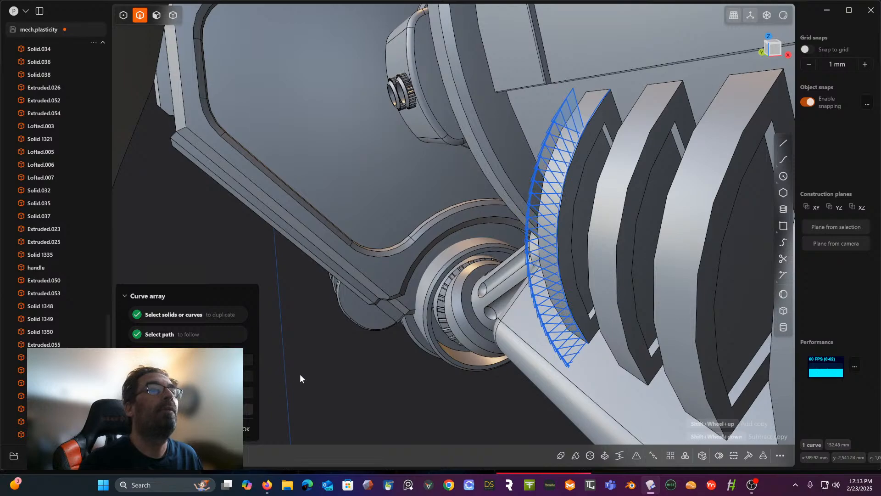
key(Return)
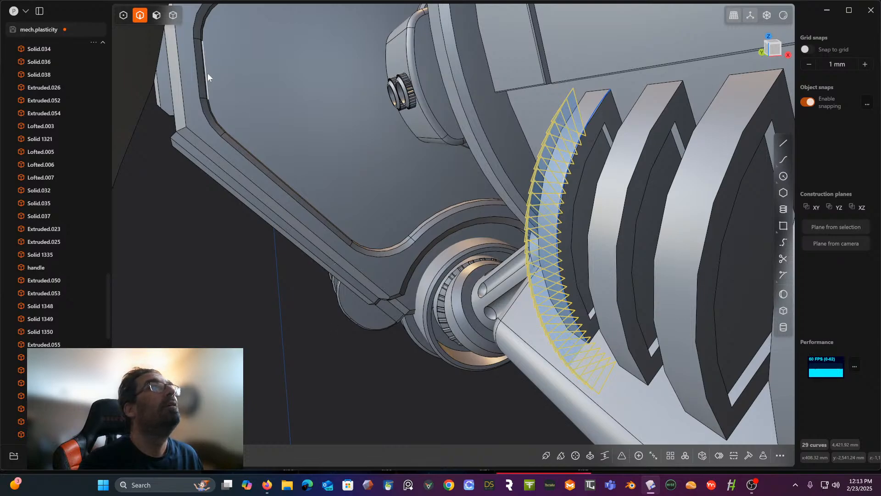
click(157, 15)
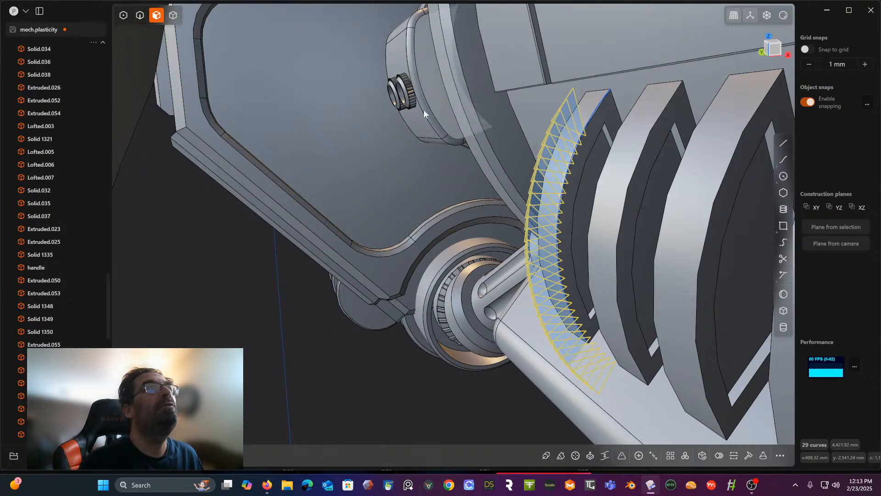
middle_drag(344, 112, 345, 121)
mouse_move(464, 121)
middle_down()
mouse_move(427, 116)
mouse_move(456, 106)
middle_up()
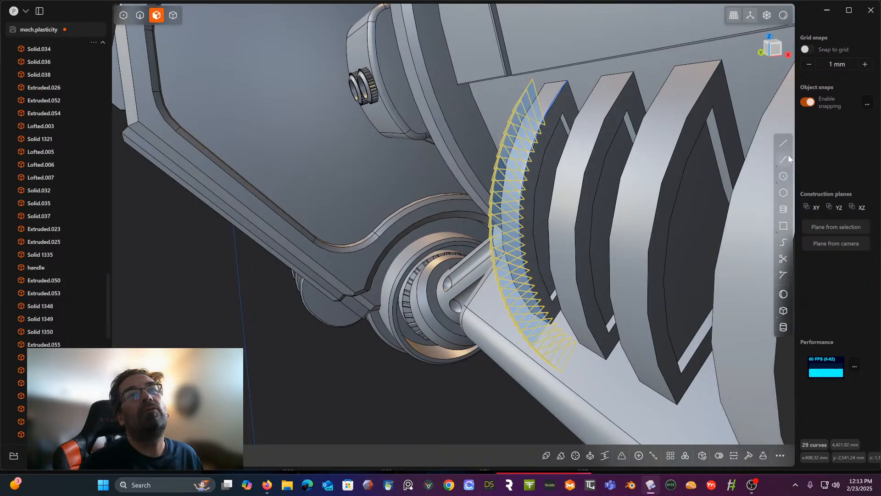
click(781, 144)
scroll(605, 173, up, 5)
scroll(503, 165, down, 4)
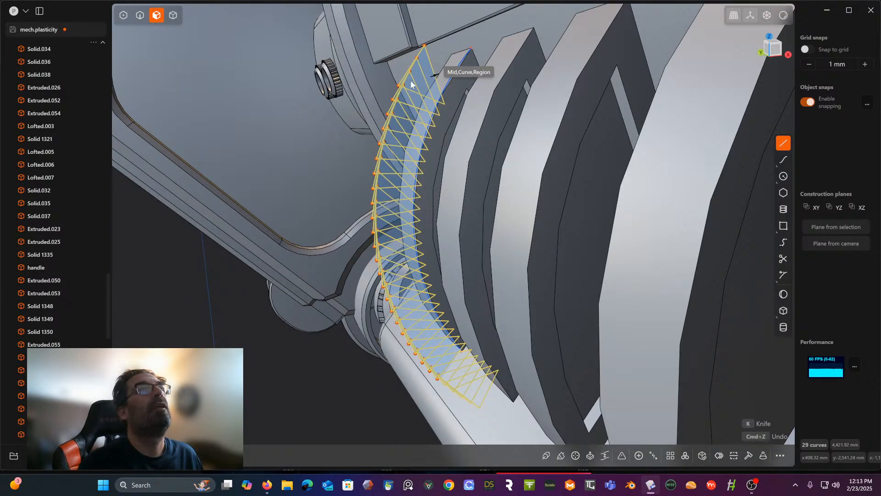
click(141, 16)
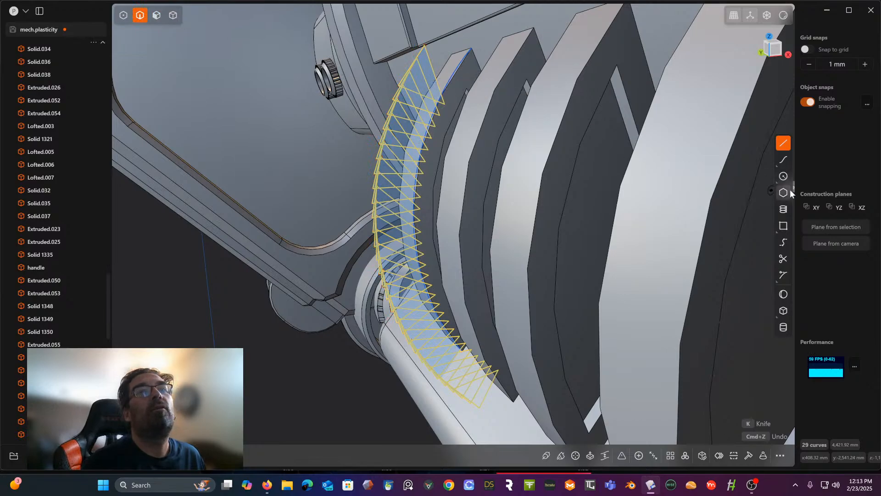
- Trim the overlapping inner lines of the arrayed triangles along the upper part of the arc, keeping the sawtooth outline
click(784, 258)
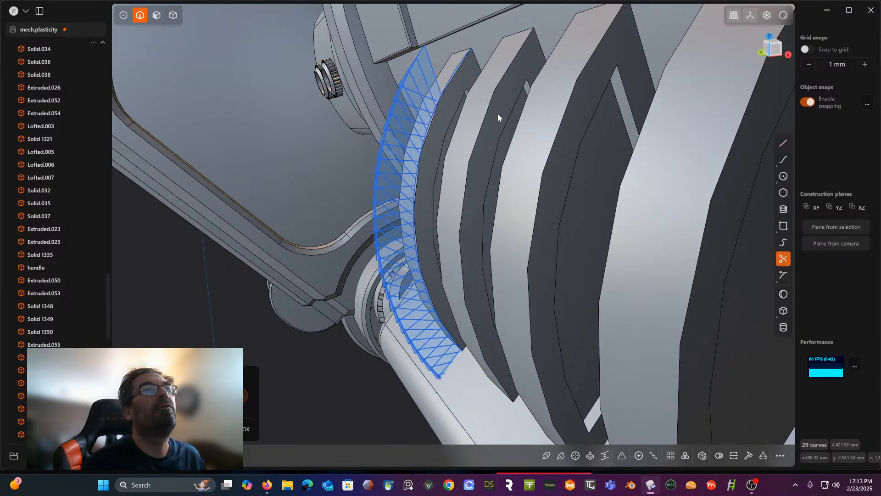
click(427, 86)
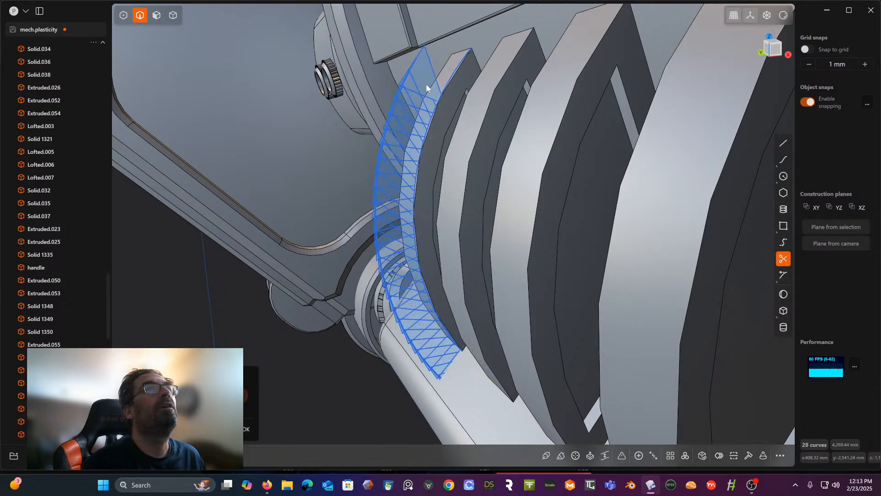
click(420, 87)
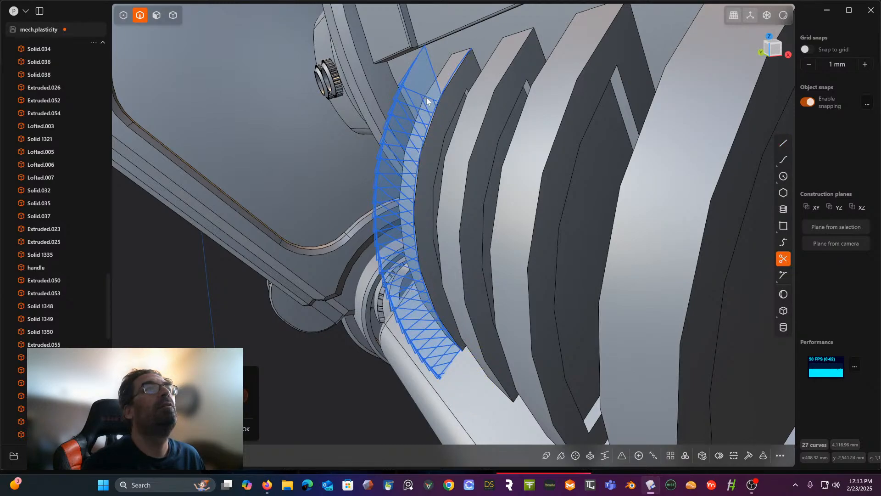
click(417, 98)
click(404, 125)
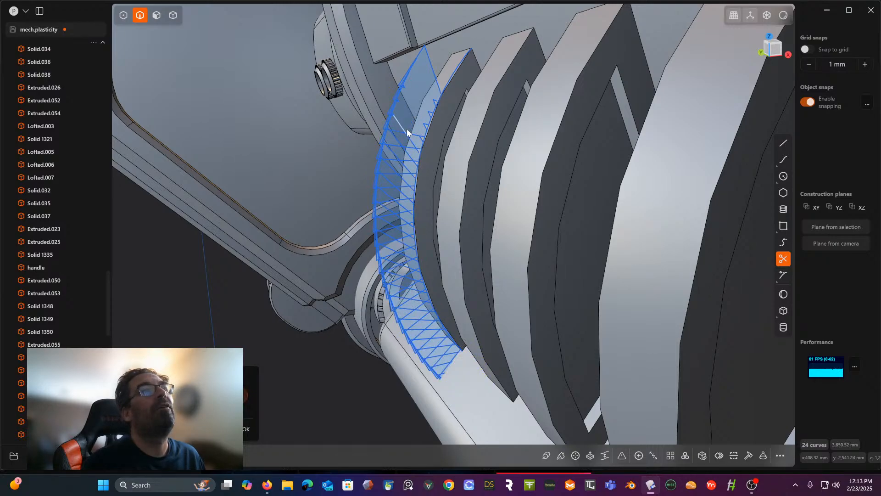
click(403, 134)
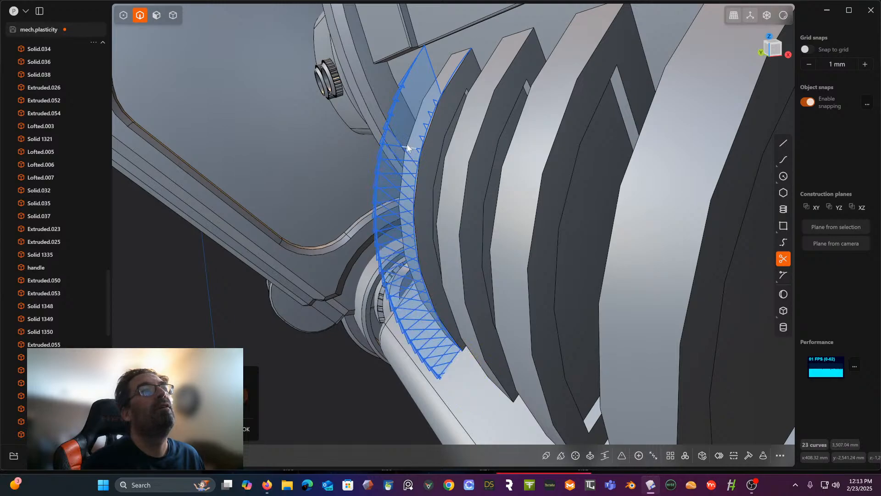
click(399, 145)
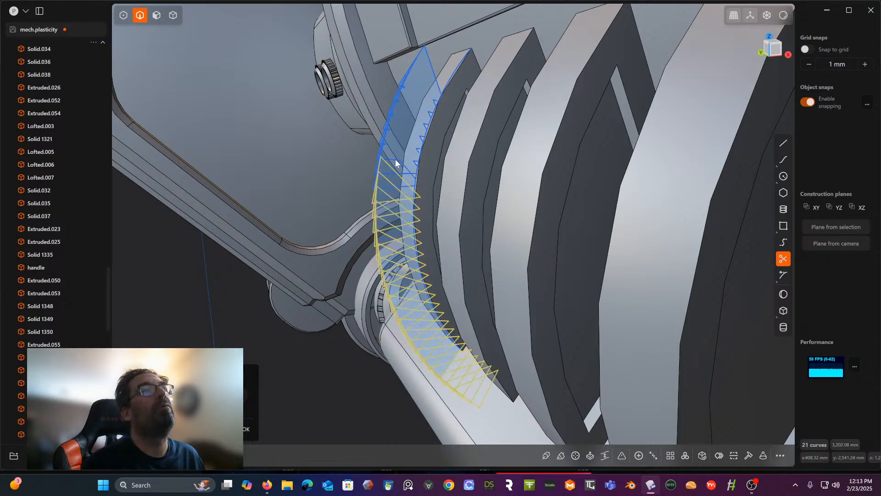
click(400, 161)
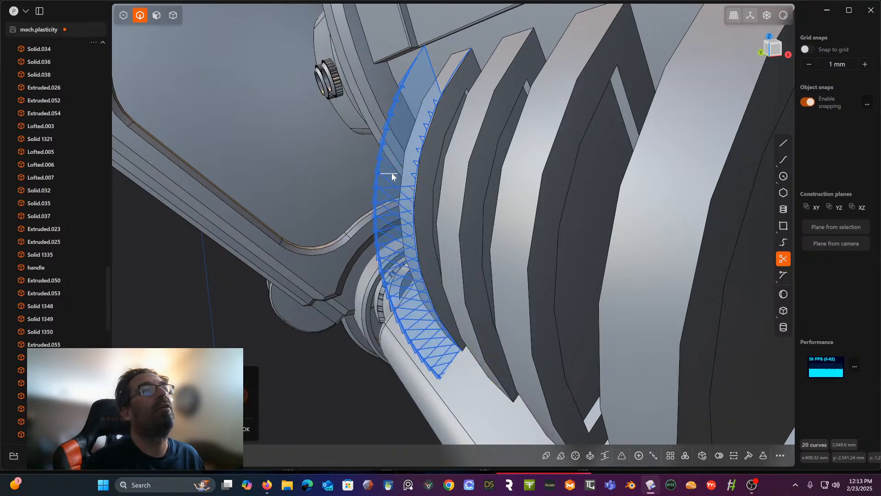
click(392, 179)
click(391, 181)
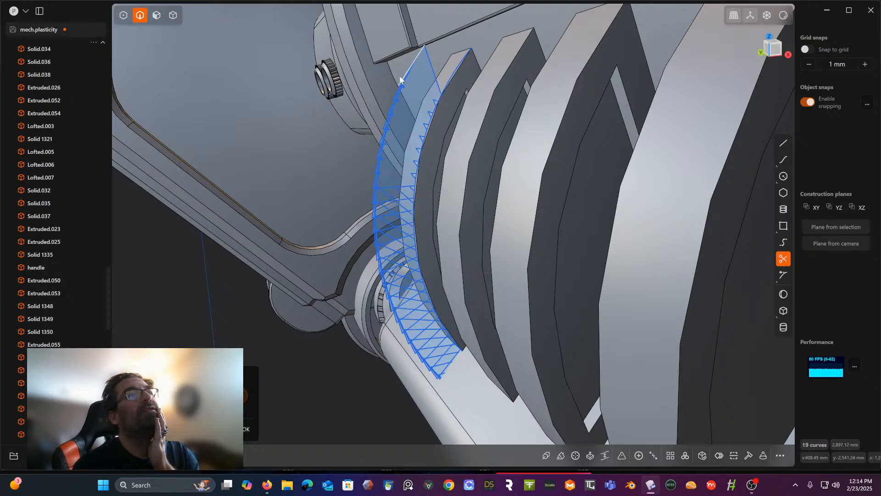
- Trim the overlapping inner lines of the triangles through the middle part of the arc, continuing the sawtooth outline
scroll(386, 188, up, 5)
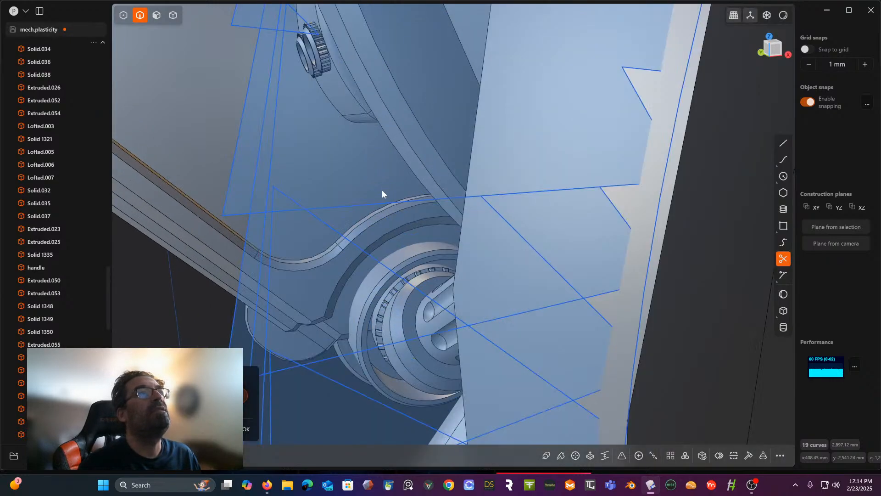
scroll(382, 189, down, 3)
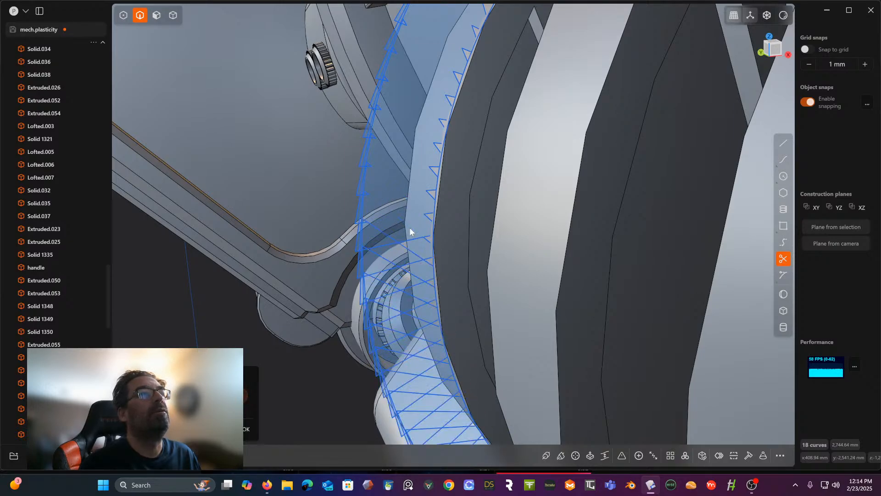
scroll(409, 227, down, 5)
mouse_move(409, 227)
shift+middle_down()
mouse_move(398, 208)
mouse_move(409, 210)
shift+middle_up()
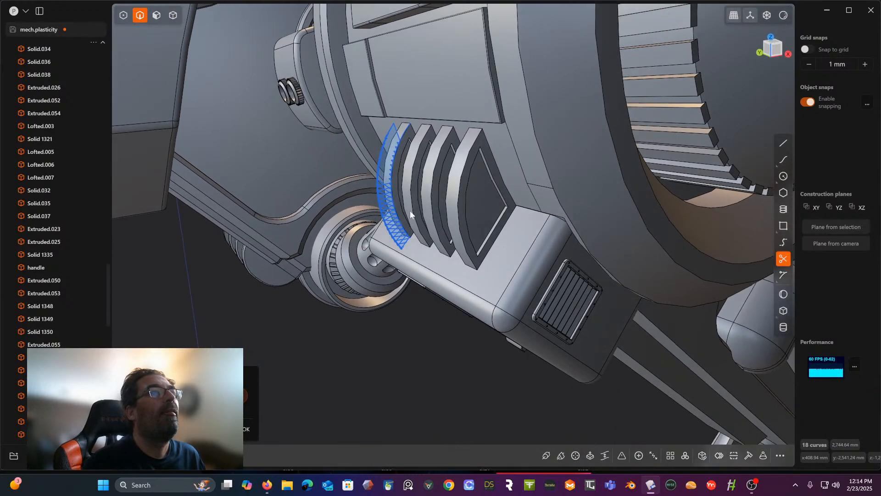
scroll(374, 212, up, 6)
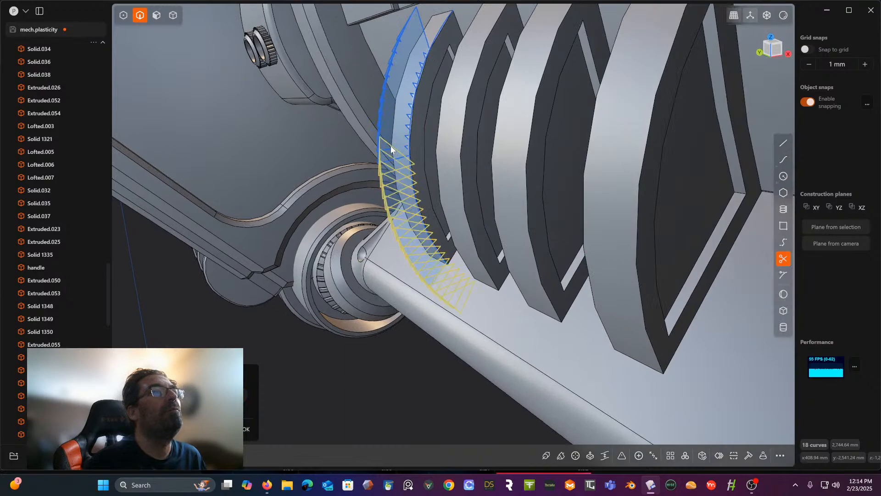
click(398, 154)
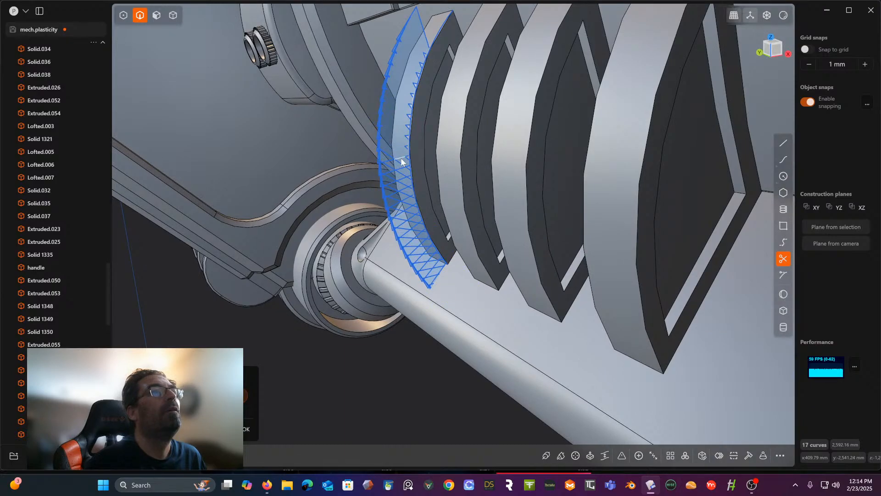
click(401, 161)
click(395, 173)
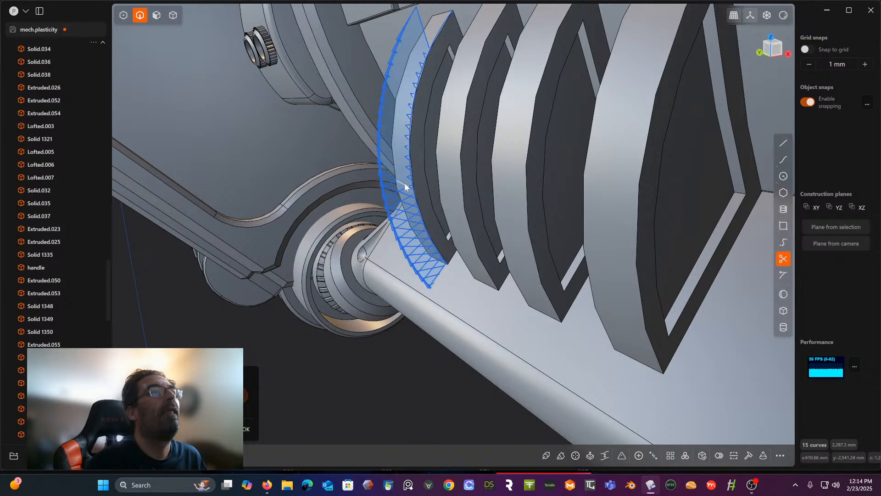
click(403, 183)
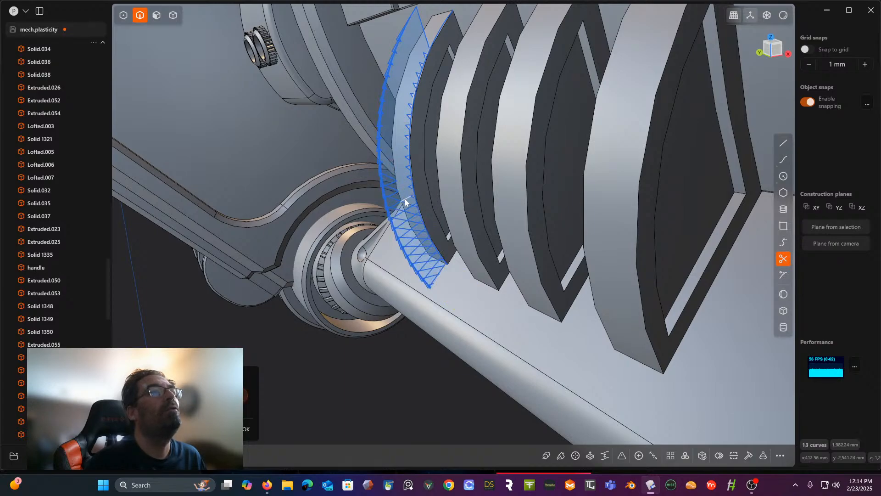
click(406, 201)
click(392, 202)
click(406, 210)
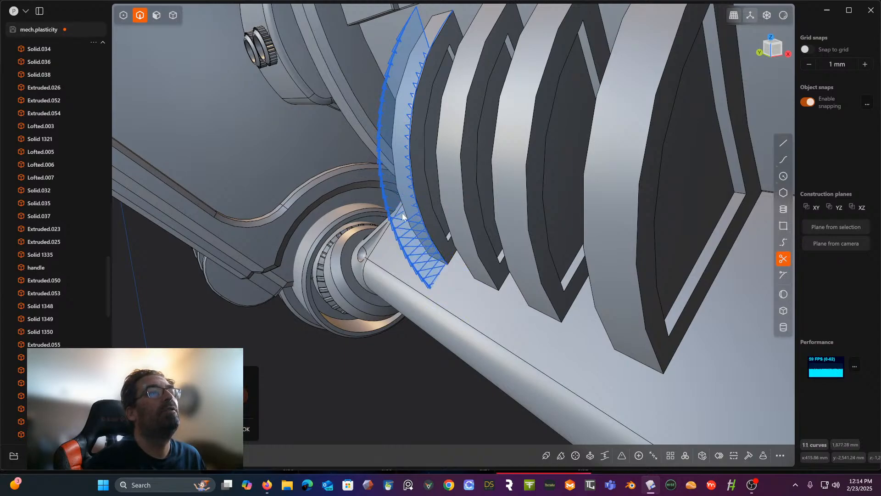
click(401, 223)
- Trim the overlapping inner lines of the arrayed triangles along the lower part of the arc, keeping the sawtooth outline
scroll(410, 223, up, 2)
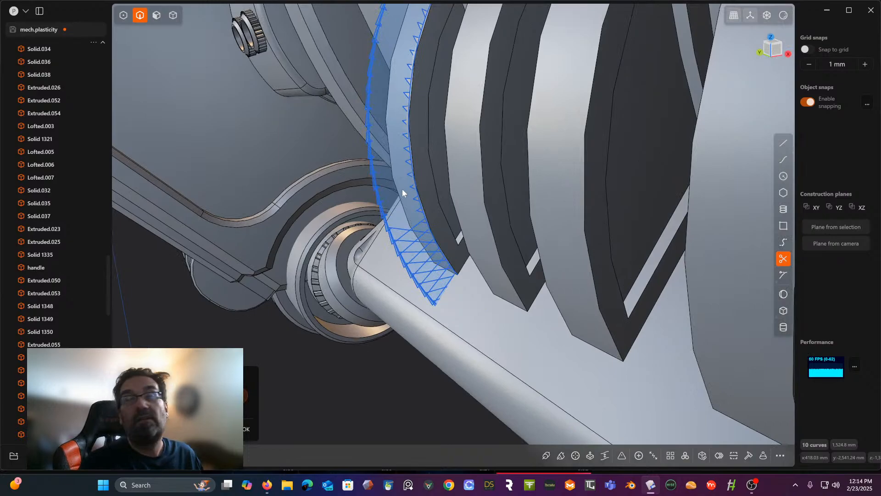
middle_drag(402, 189, 382, 130)
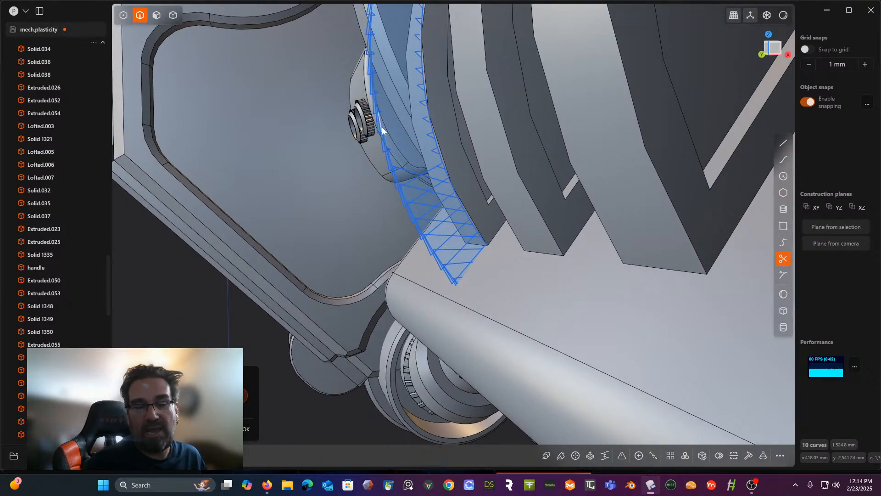
click(414, 172)
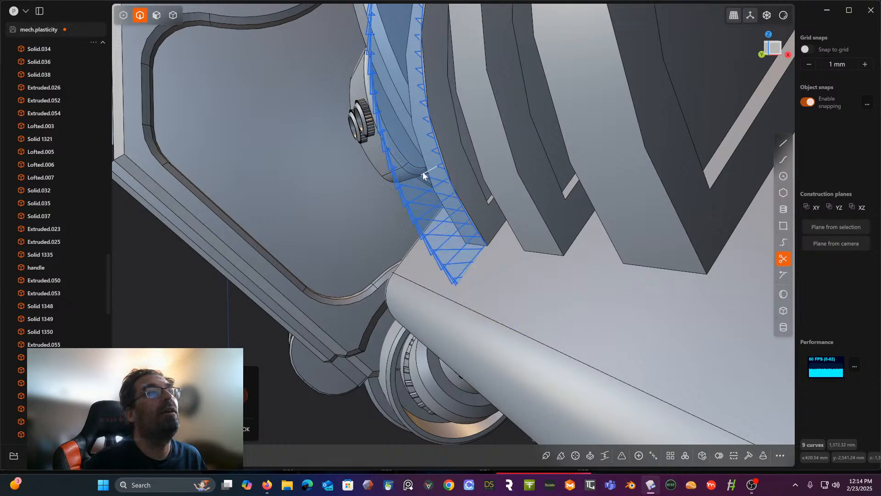
click(434, 185)
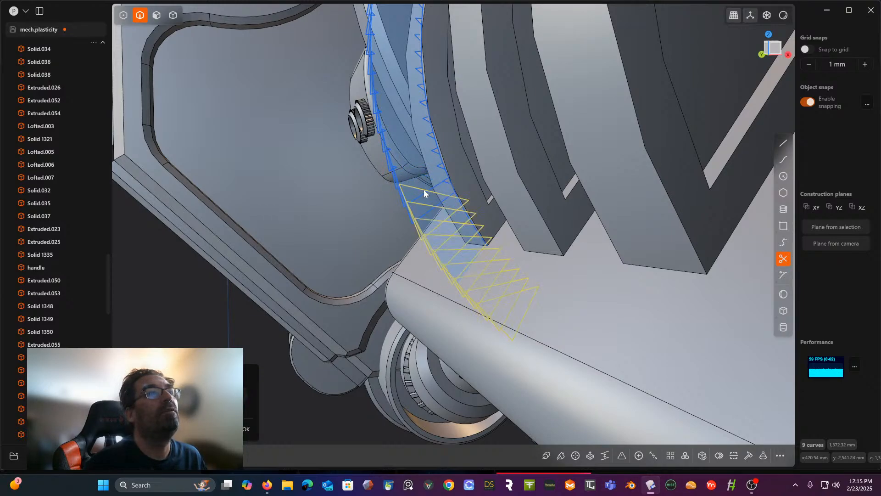
click(430, 189)
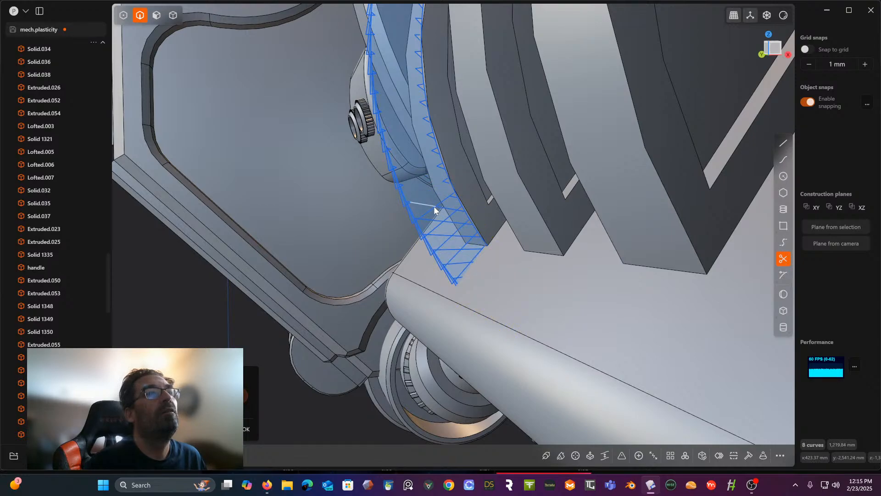
click(435, 206)
click(454, 224)
click(438, 224)
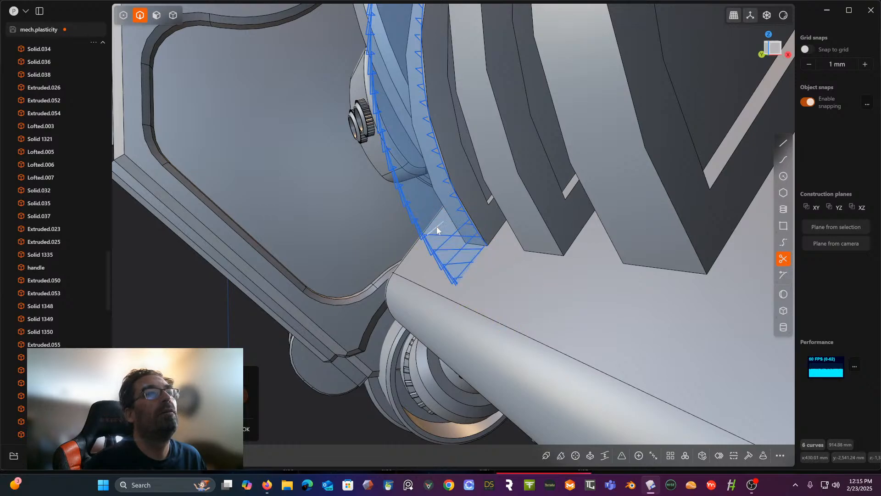
click(461, 247)
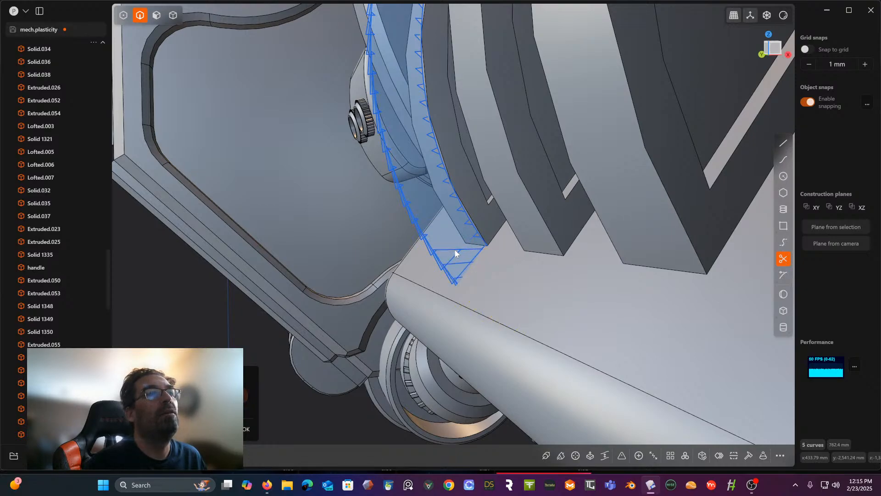
click(461, 276)
- Turn on the x-ray view, trim the remaining inner lines of the triangles embedded at the arc's lower end, and finish trimming
click(767, 16)
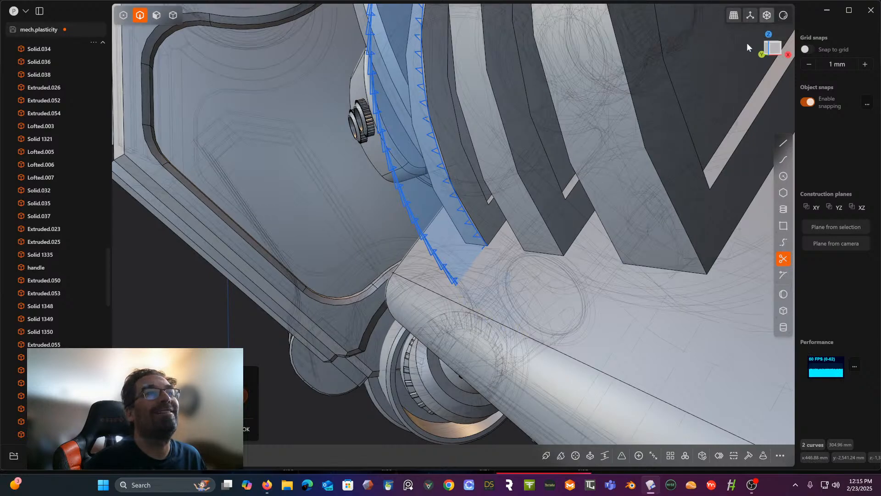
middle_drag(543, 214, 507, 189)
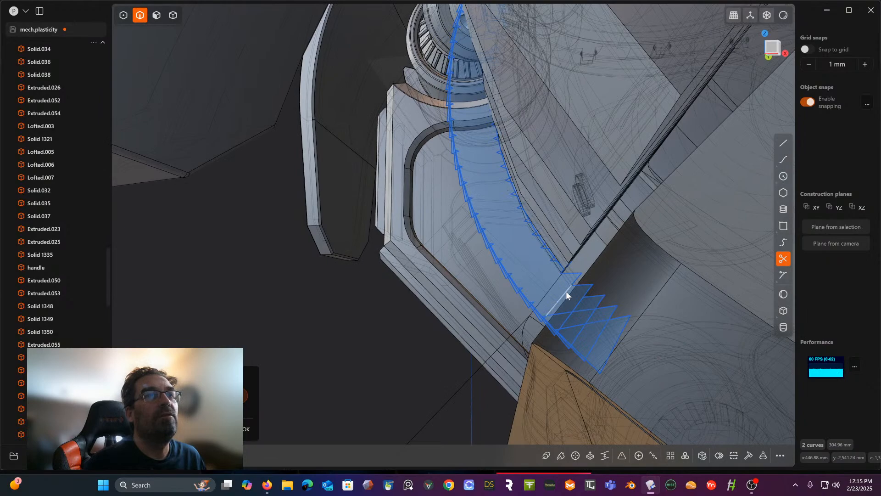
click(576, 305)
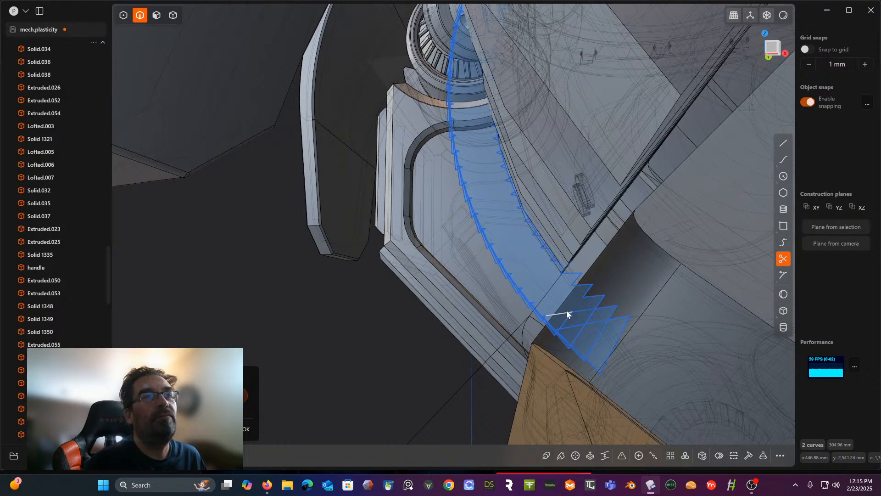
click(595, 320)
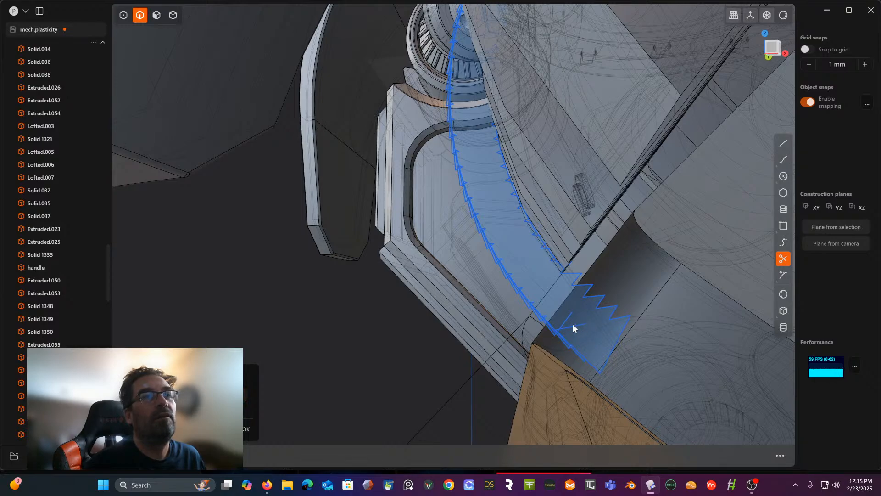
middle_drag(564, 304, 563, 317)
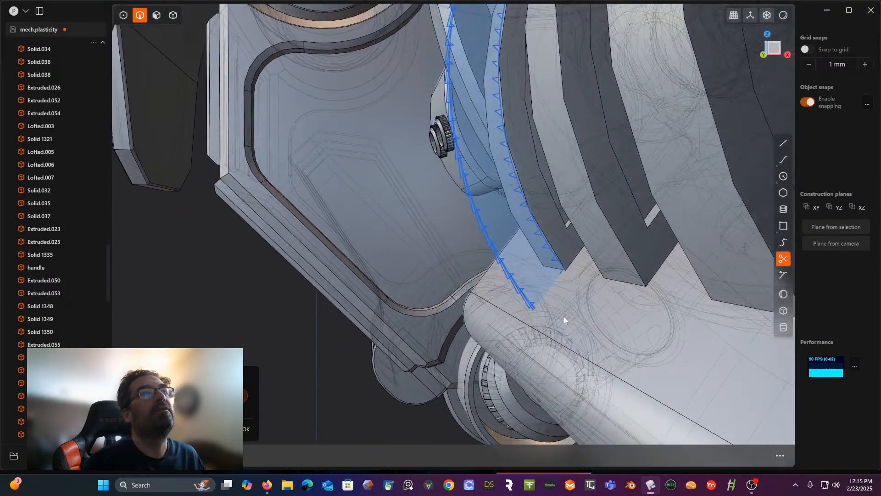
scroll(584, 277, down, 3)
shift+middle_drag(584, 277, 528, 327)
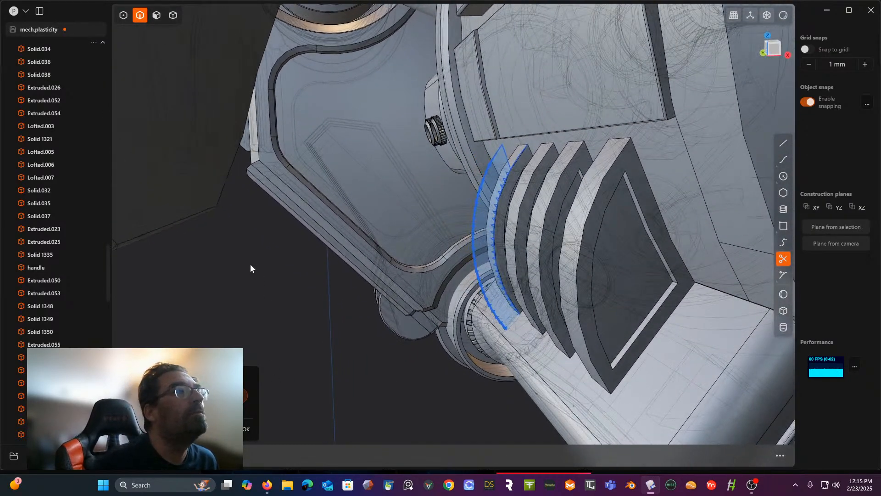
key(Escape)
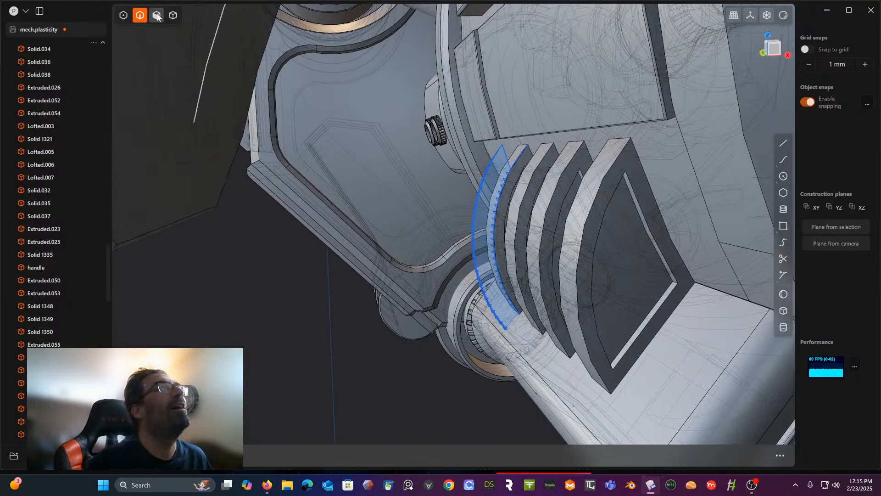
- Try to extrude the closed sawtooth region beside the first fin into a solid
click(156, 15)
click(482, 199)
key(e)
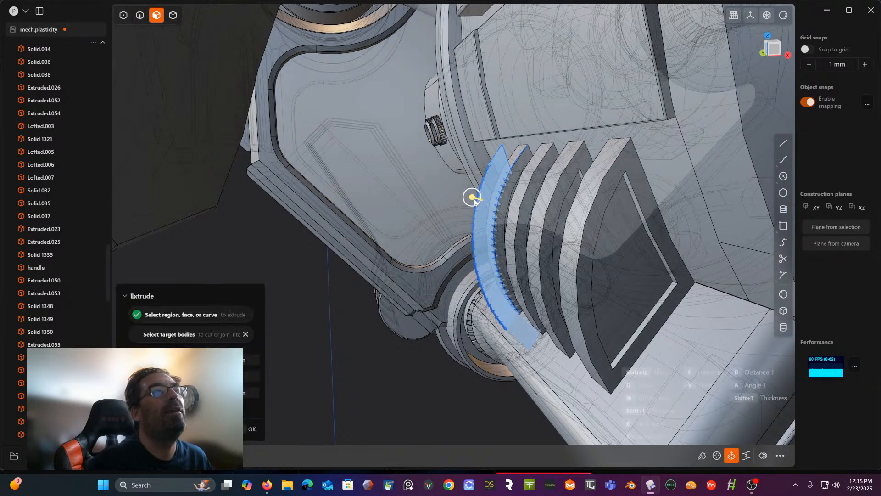
middle_drag(482, 200, 484, 205)
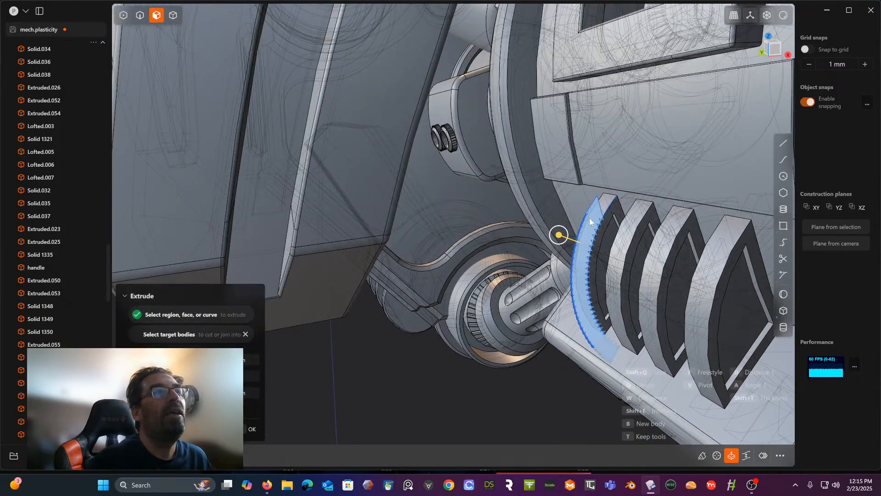
drag(559, 234, 546, 234)
middle_drag(545, 234, 527, 197)
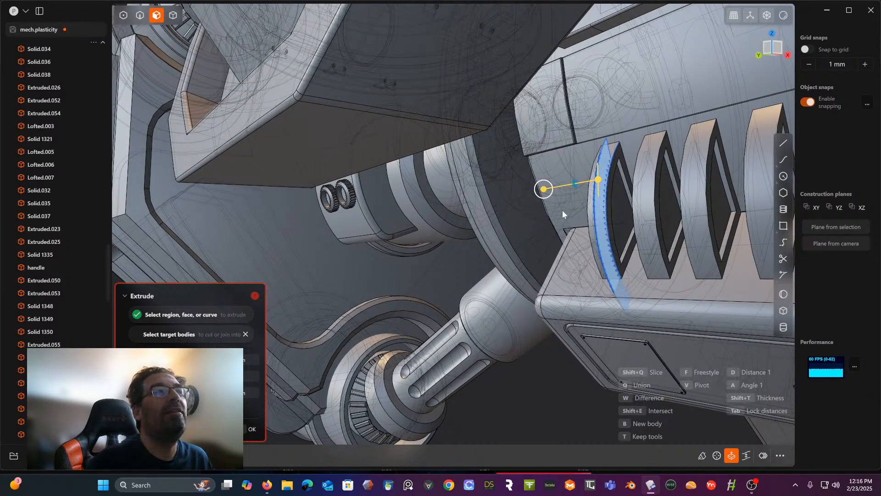
key(Return)
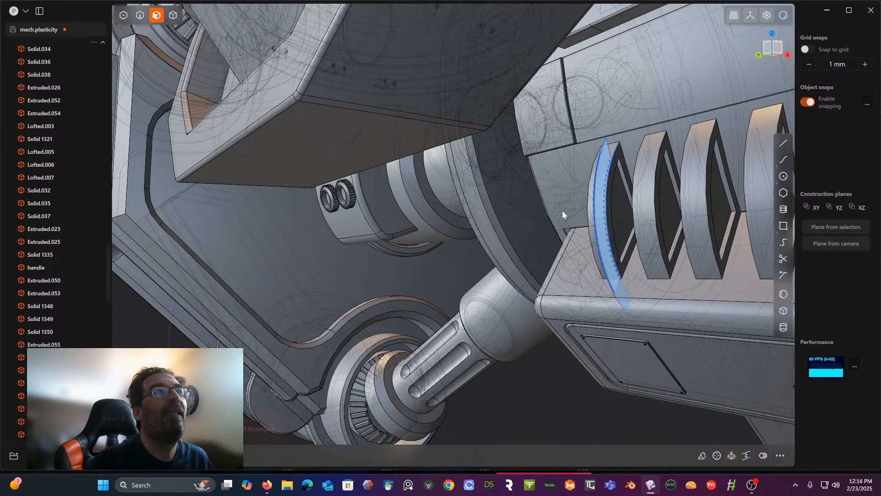
- Return to edge selection and turn off the x-ray view to inspect the sawtooth outline's upper end
middle_drag(563, 210, 552, 233)
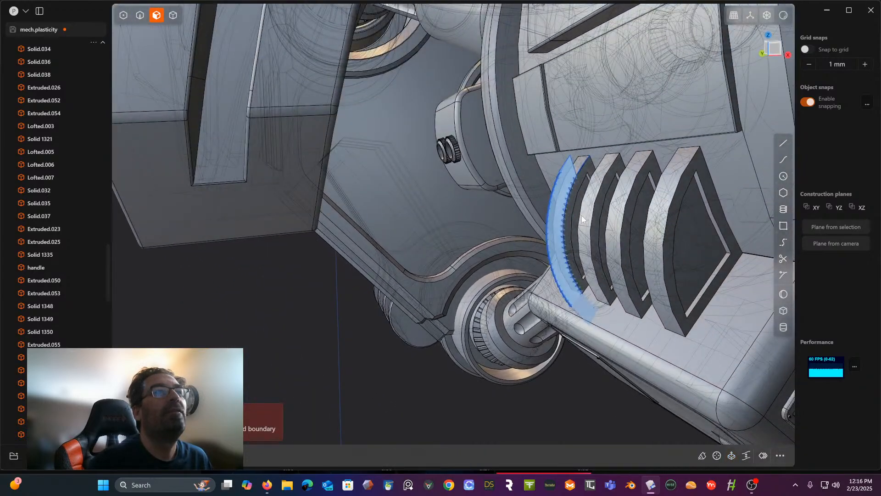
scroll(575, 211, up, 3)
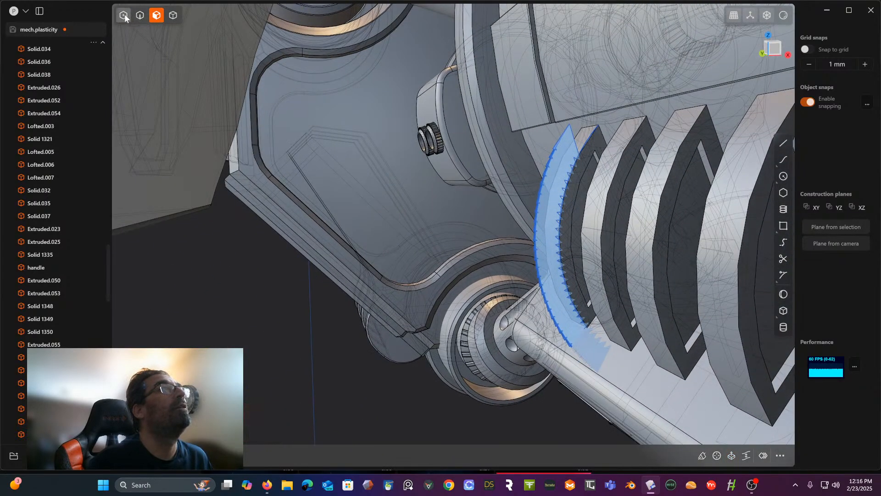
click(140, 15)
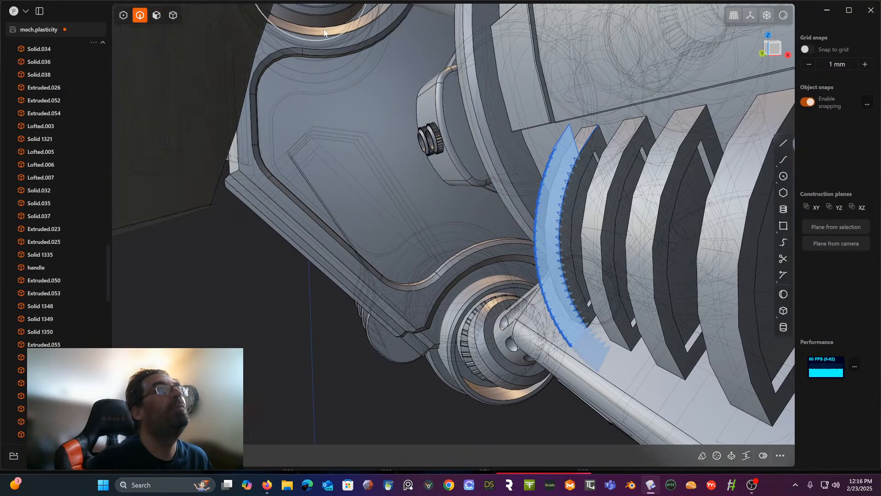
scroll(571, 156, down, 3)
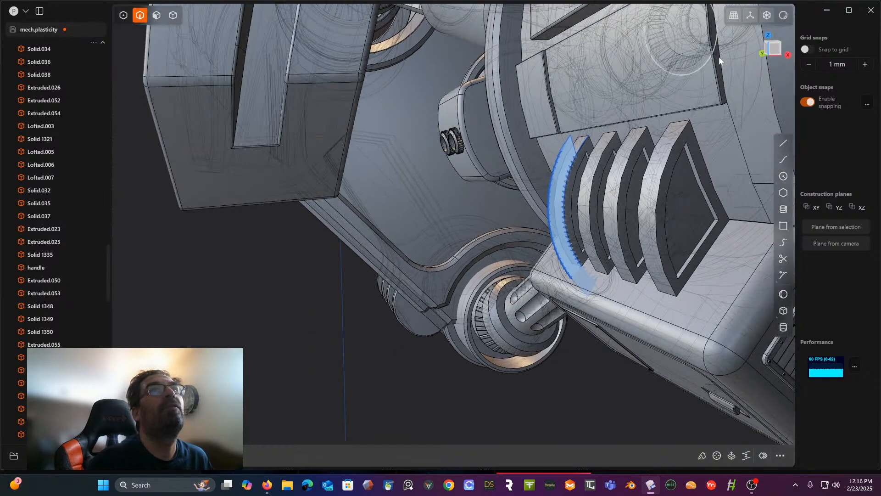
click(766, 16)
middle_drag(640, 70, 566, 101)
scroll(585, 123, up, 5)
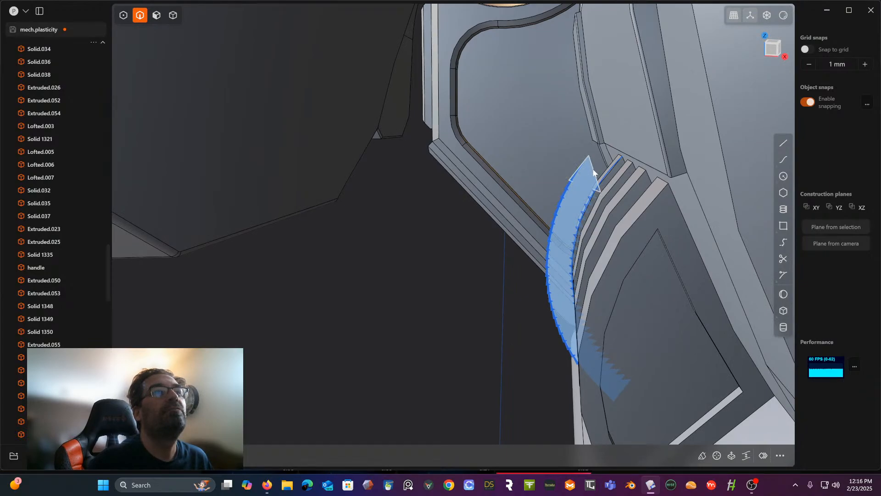
- Delete the large panel body behind the sawtooth outline, and undo the deletion
click(173, 16)
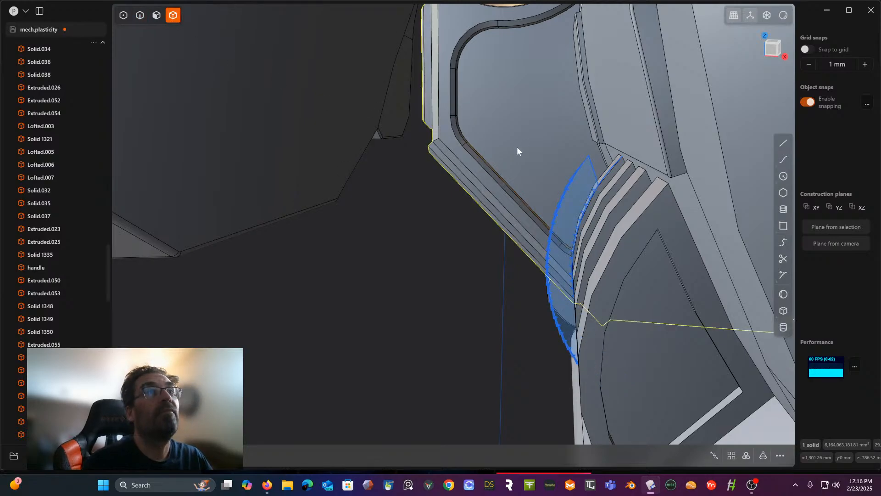
key(Delete)
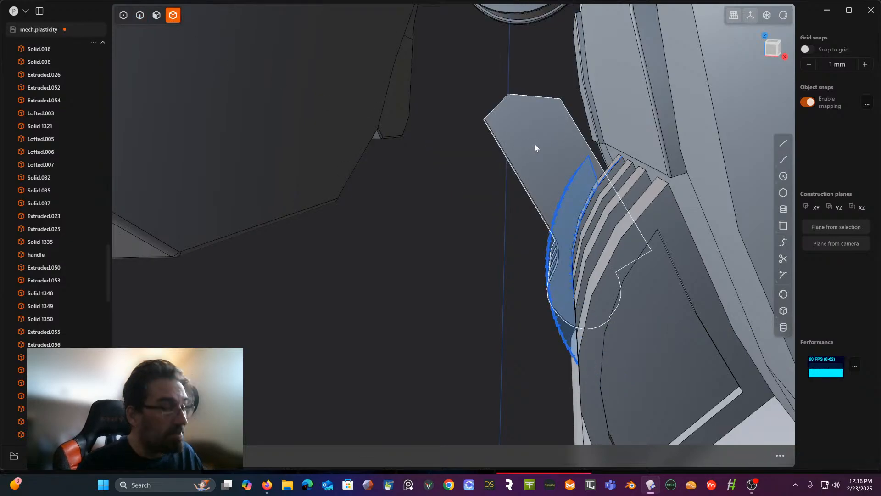
key(ctrl+z)
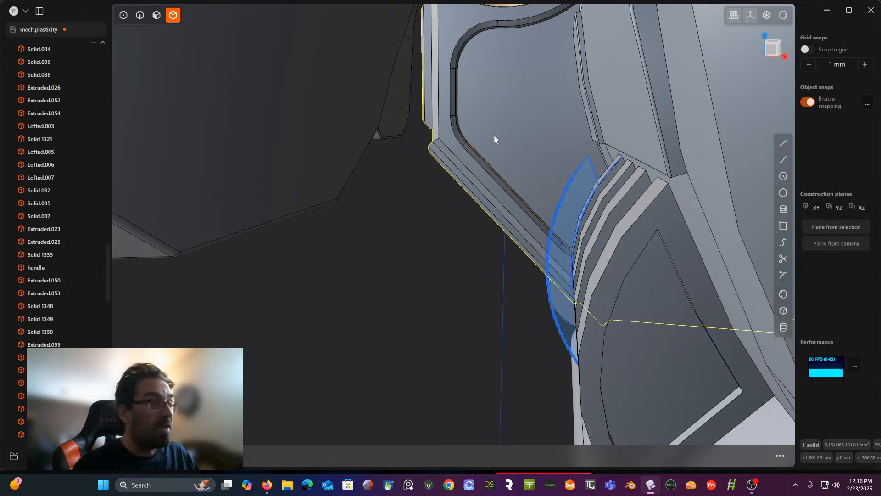
- Hide the bodies around the sawtooth outline: the rear panel, the finned hub body, the round disc and the lower plate
key(Delete)
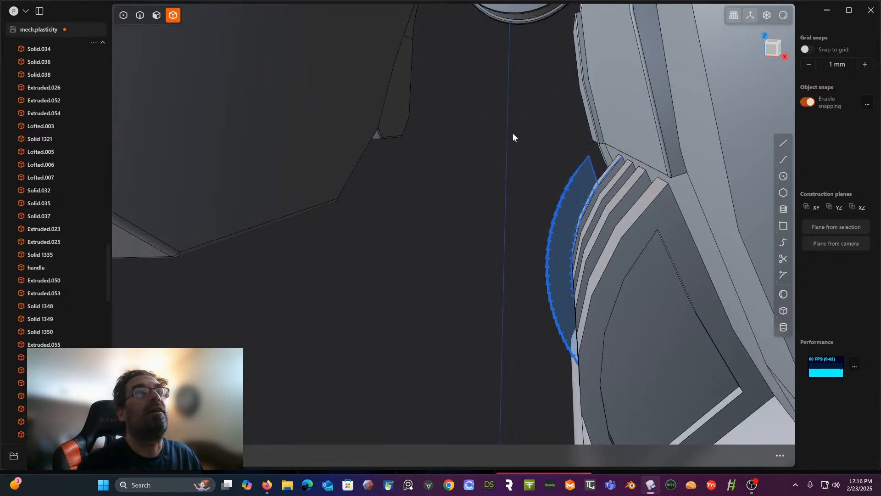
mouse_move(513, 133)
middle_down()
mouse_move(521, 128)
mouse_move(513, 131)
middle_up()
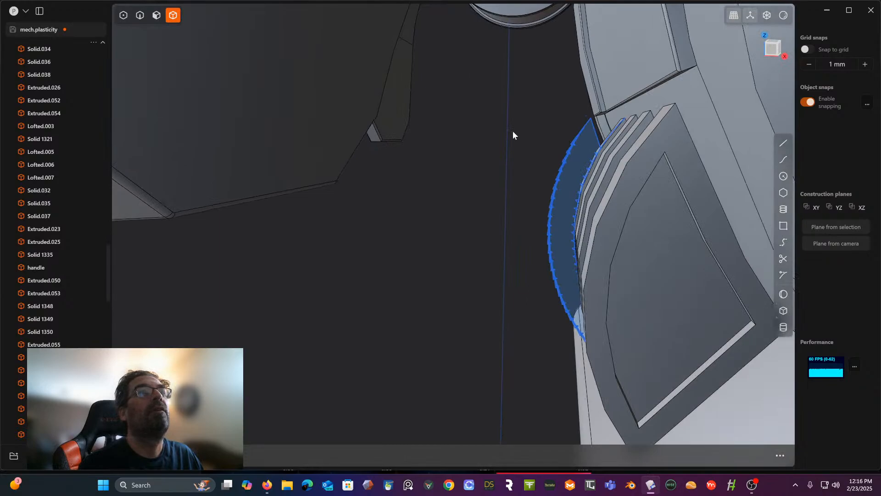
click(646, 343)
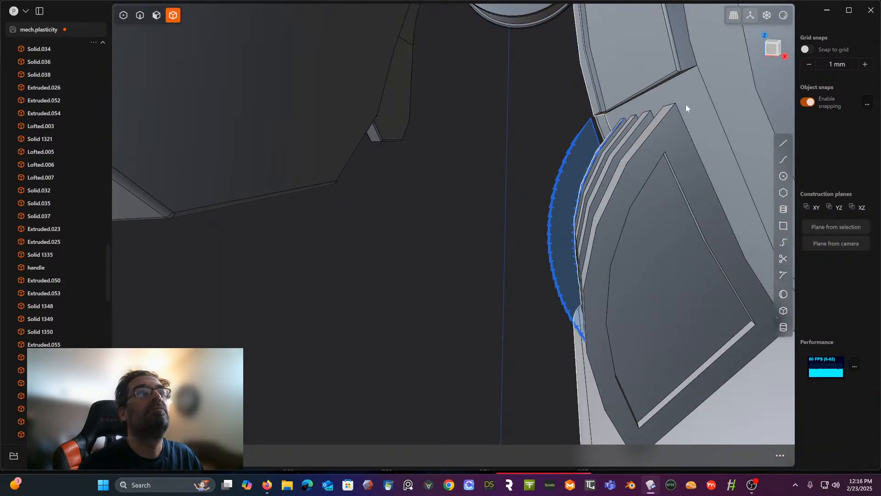
key(h)
click(621, 91)
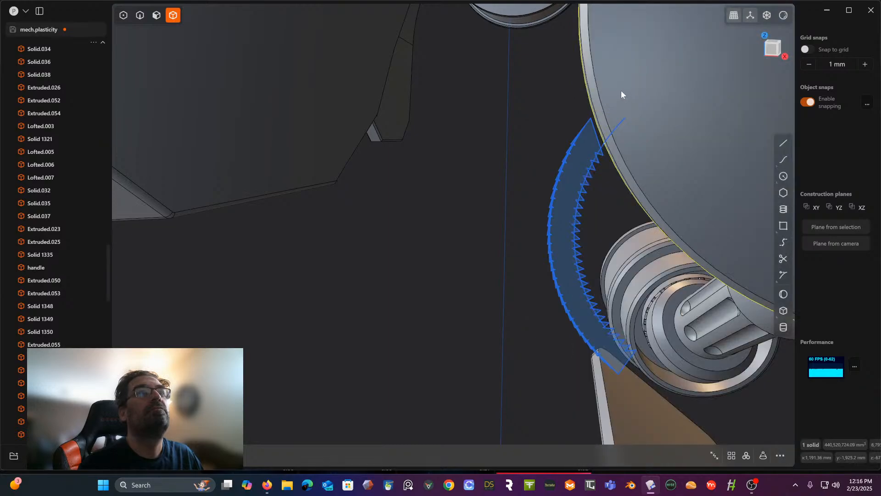
key(h)
scroll(621, 90, down, 4)
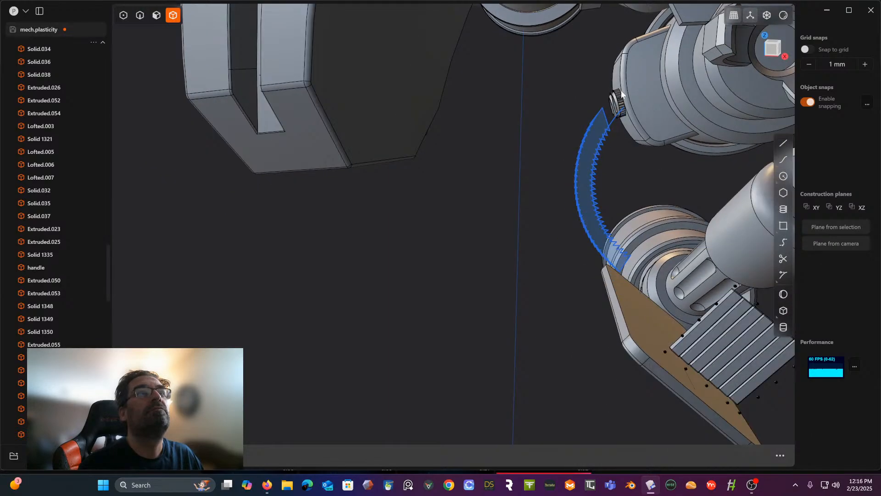
click(620, 284)
key(h)
mouse_move(626, 229)
middle_down()
mouse_move(614, 215)
mouse_move(622, 213)
middle_up()
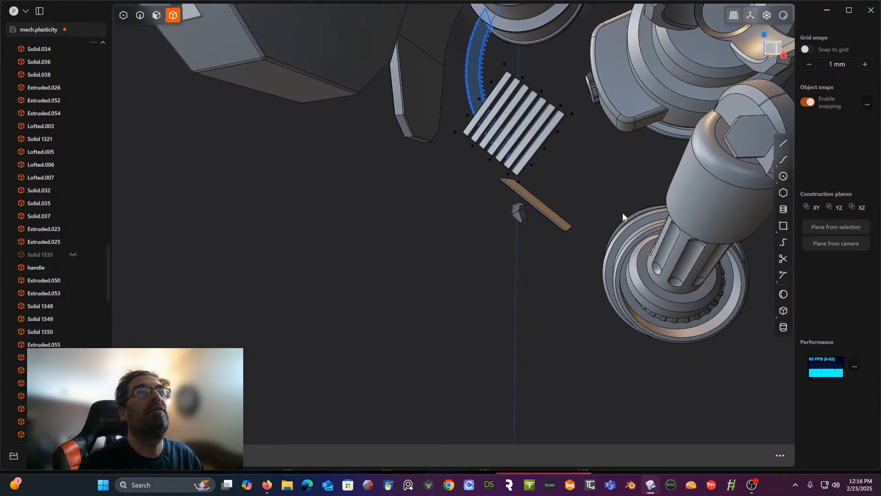
- From the front view, delete the leftover arc curve running along the inner teeth of the sawtooth outline
click(770, 50)
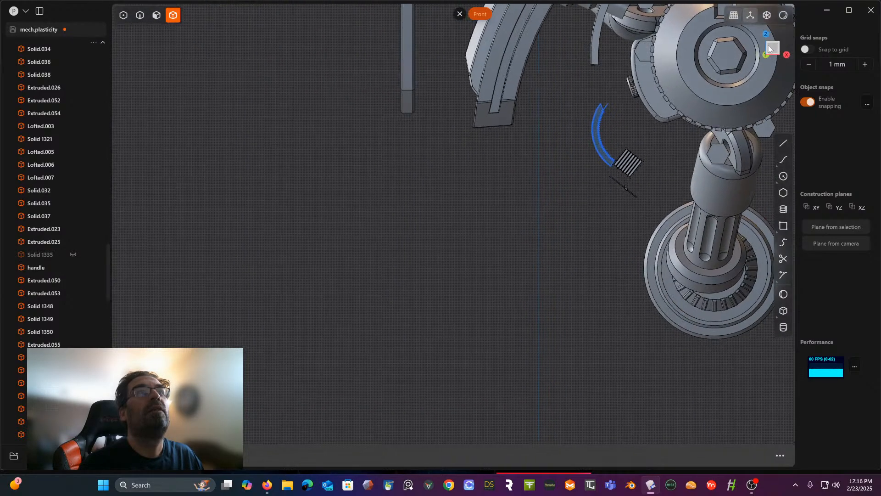
scroll(582, 101, up, 6)
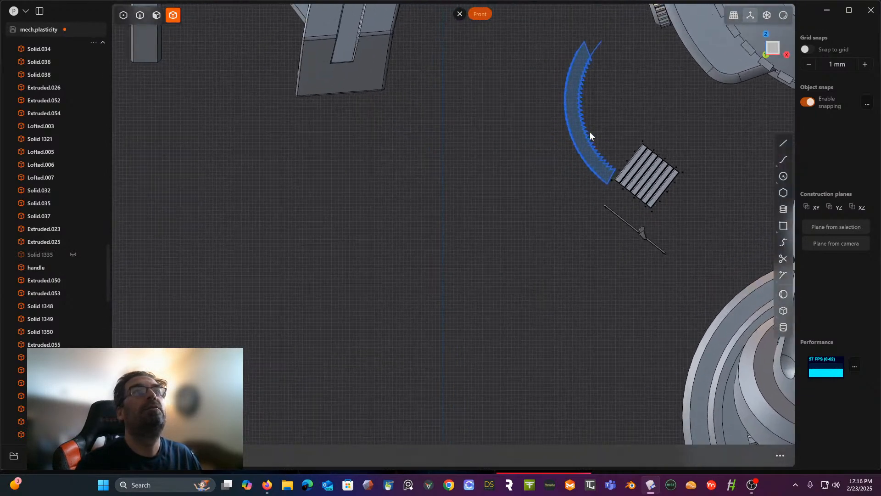
scroll(581, 118, up, 2)
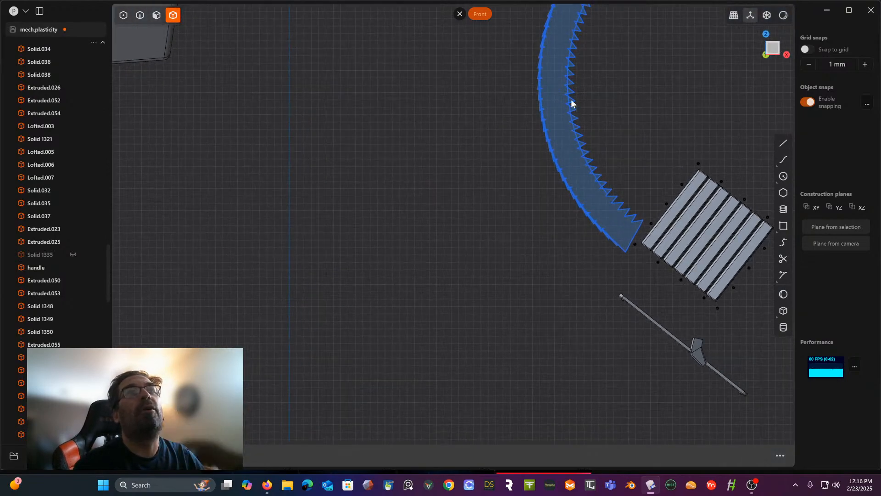
scroll(565, 129, up, 2)
shift+middle_drag(560, 137, 515, 186)
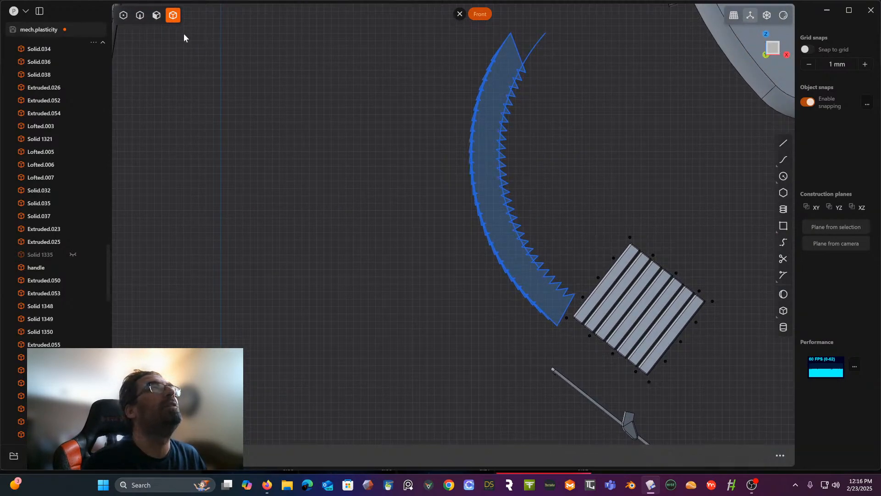
click(140, 18)
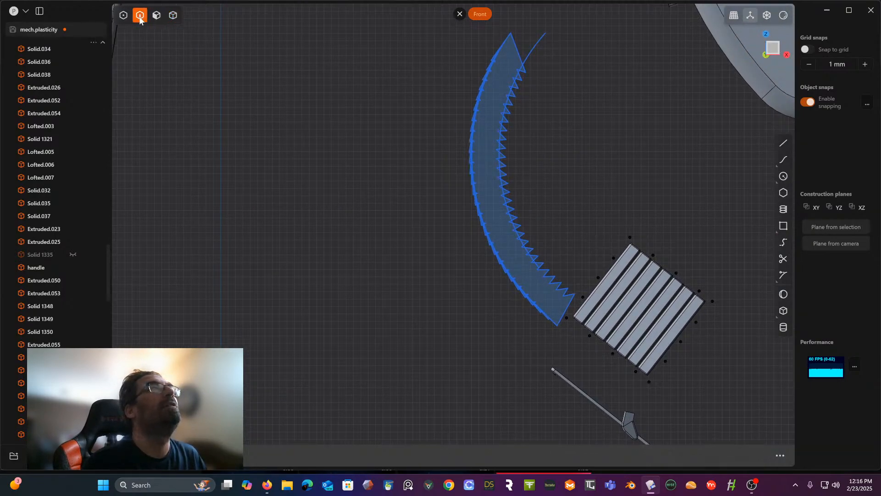
click(535, 46)
key(Delete)
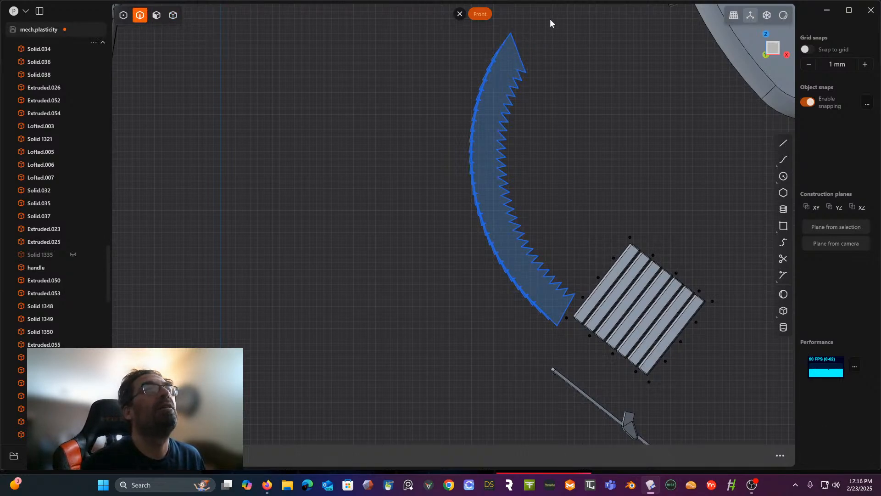
- Select all curves of the sawtooth outline, examine its outer edge near the upper tip, and clear the selection
drag(431, 40, 563, 339)
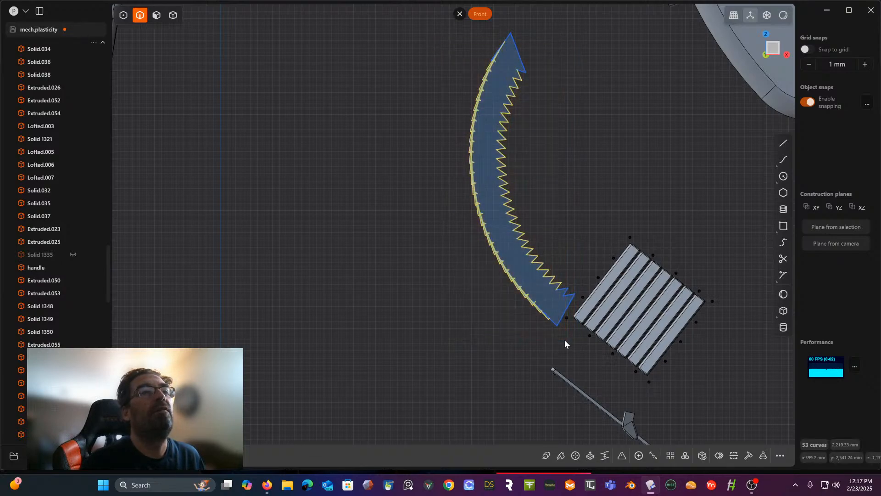
shift+click(563, 315)
scroll(554, 315, up, 2)
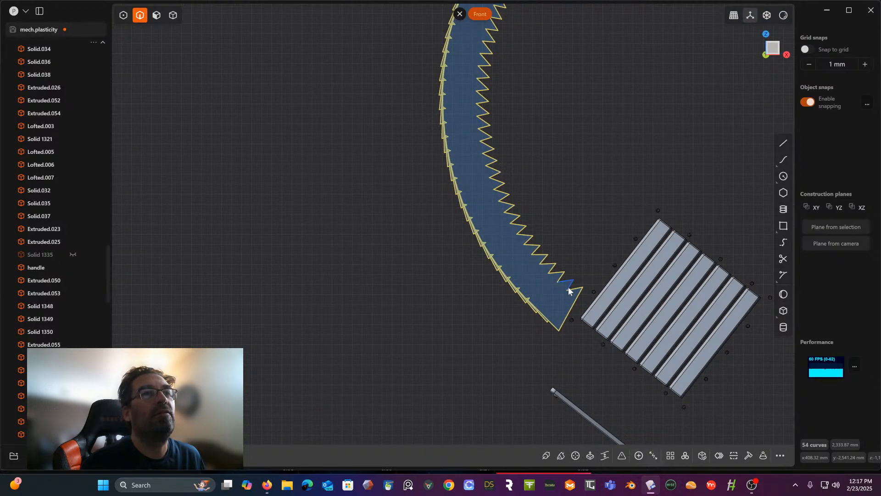
shift+middle_drag(563, 185, 570, 353)
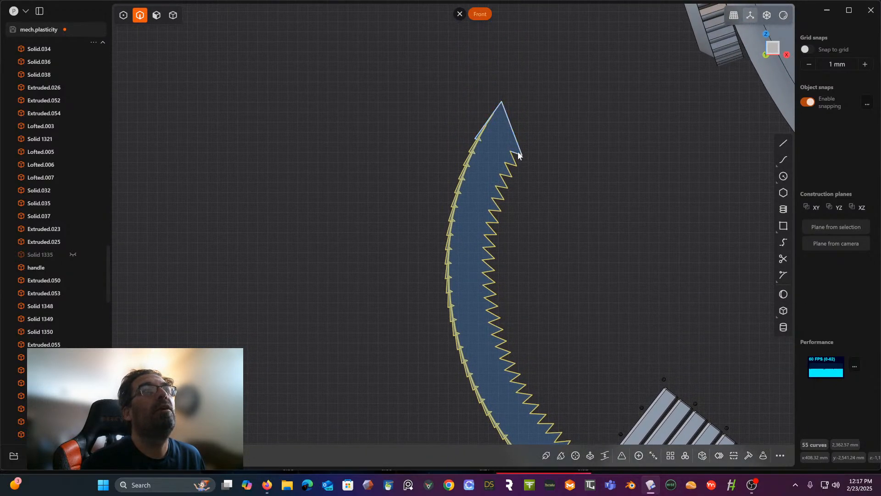
scroll(518, 153, down, 3)
shift+middle_drag(517, 154, 463, 148)
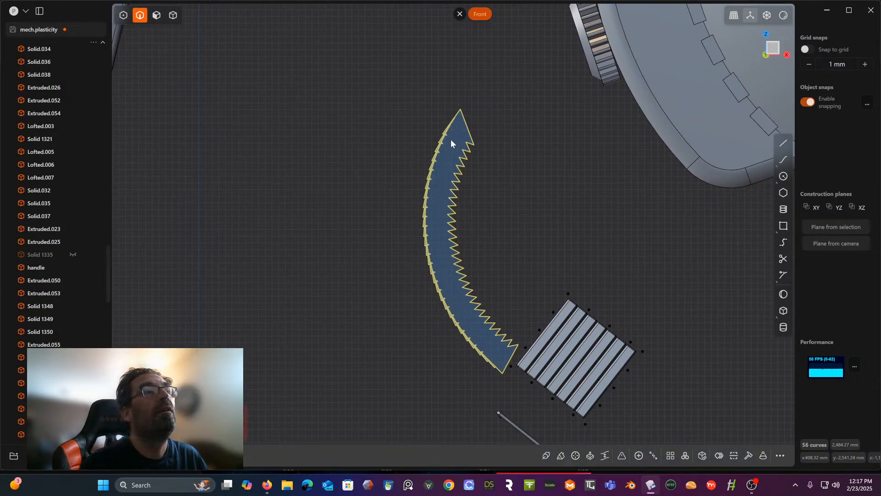
scroll(454, 138, up, 8)
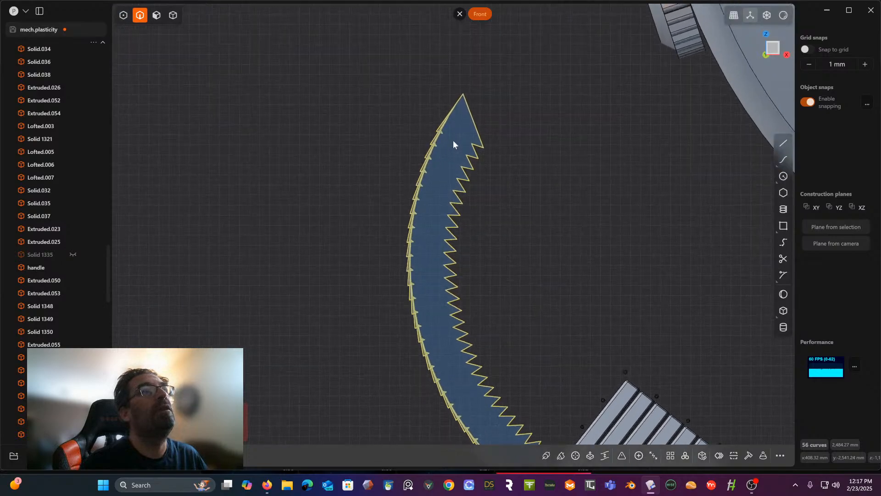
scroll(445, 170, up, 5)
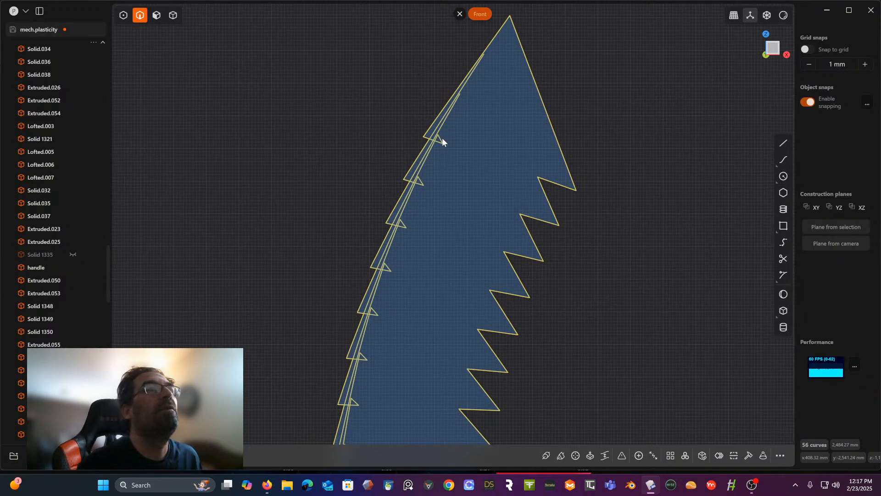
click(631, 104)
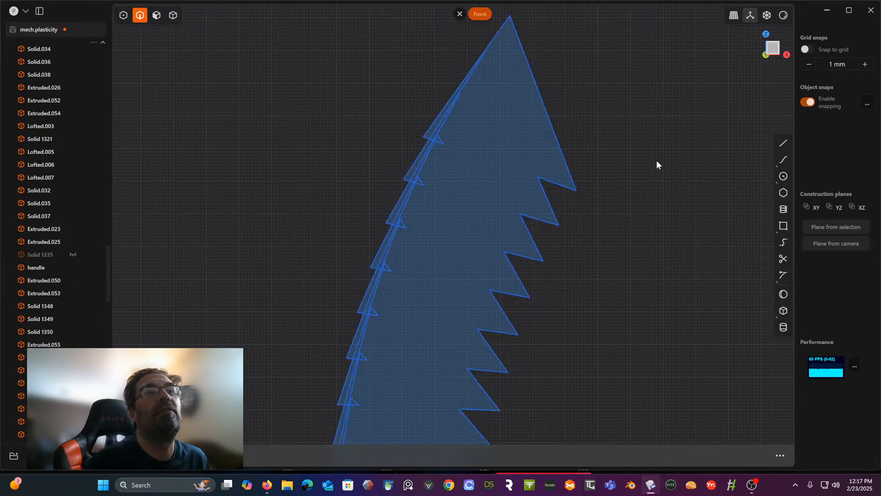
- Trim the overlapping inner triangle segments along the sawtooth outline's outer curved edge, tooth by tooth from the upper tip toward the lower end
click(783, 258)
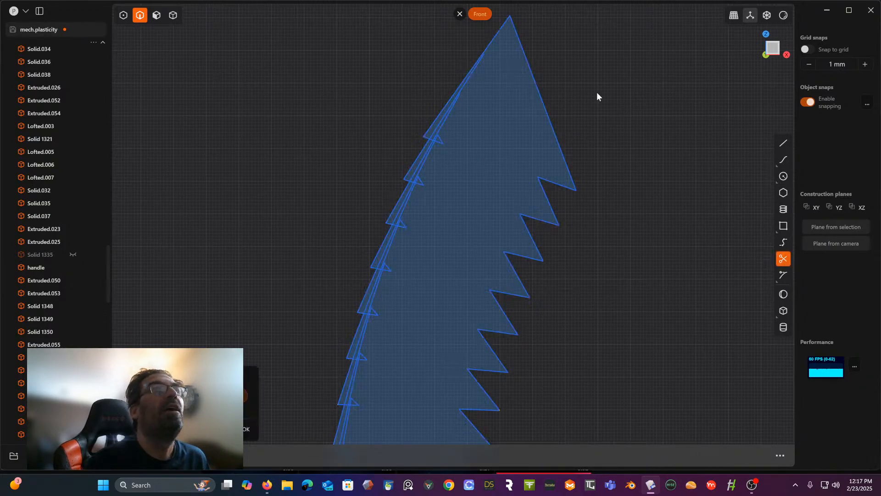
click(461, 95)
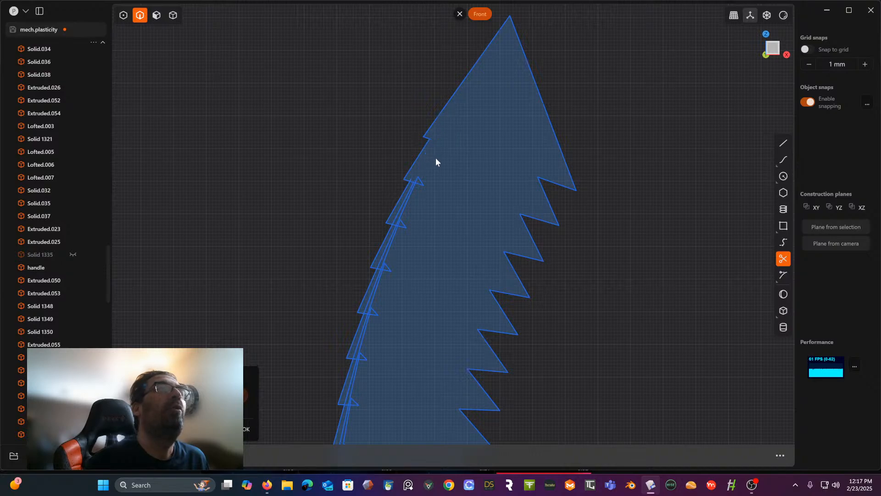
shift+middle_drag(436, 157, 445, 84)
drag(458, 91, 423, 129)
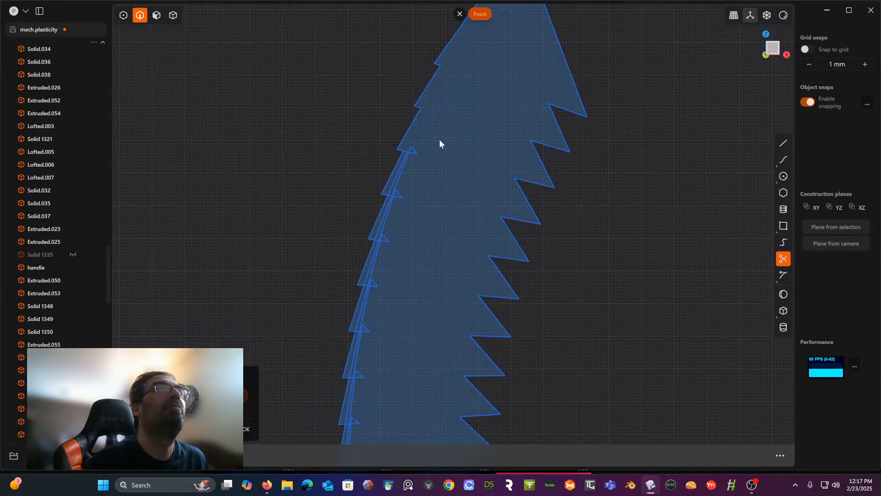
shift+middle_drag(440, 144, 445, 99)
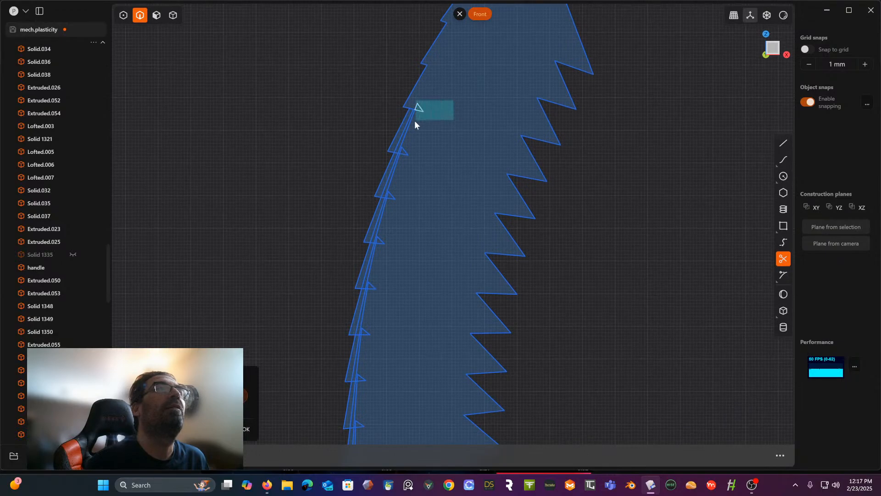
drag(412, 122, 412, 123)
shift+middle_drag(412, 123, 474, 81)
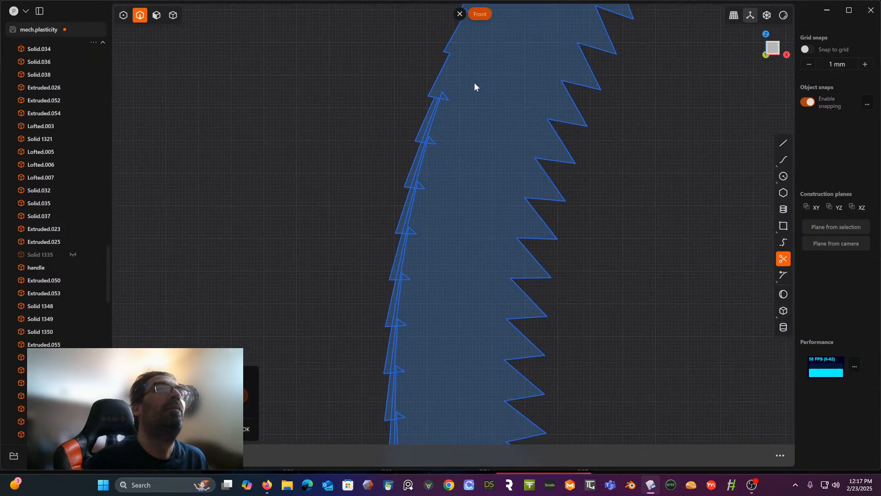
drag(438, 108, 439, 114)
shift+middle_drag(439, 115, 484, 68)
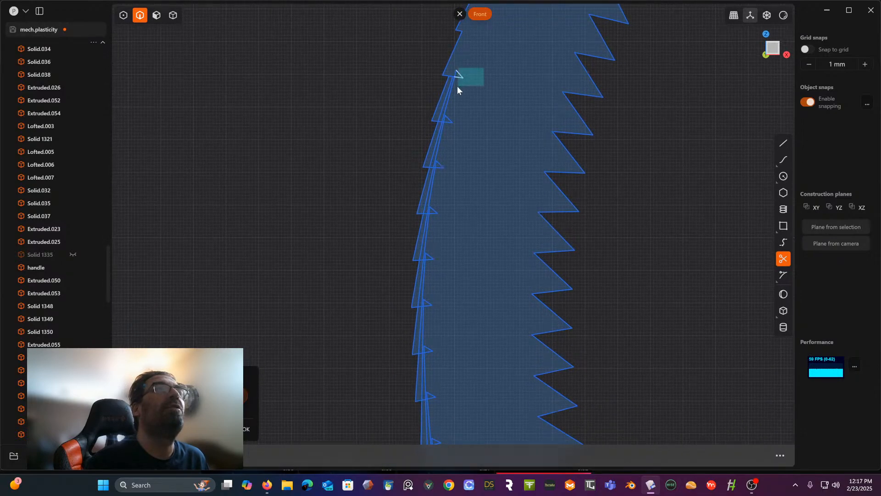
drag(452, 91, 453, 92)
shift+middle_drag(452, 91, 500, 57)
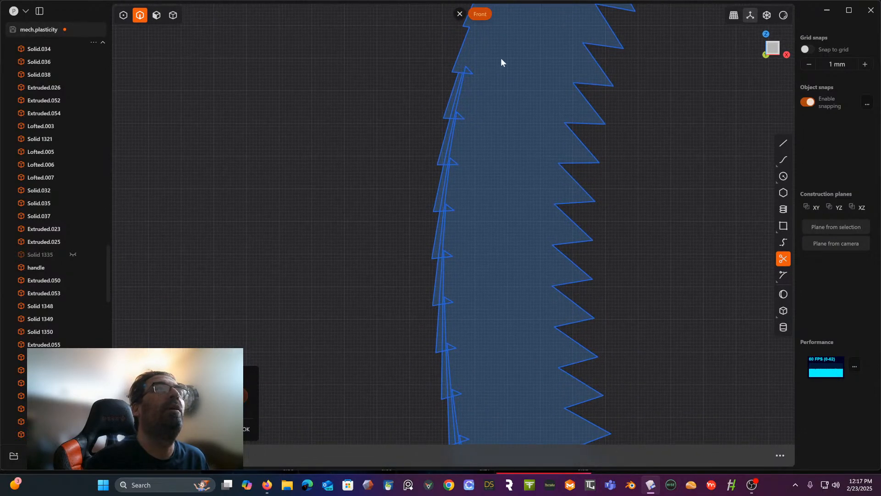
drag(462, 89, 461, 91)
shift+middle_drag(480, 112, 508, 43)
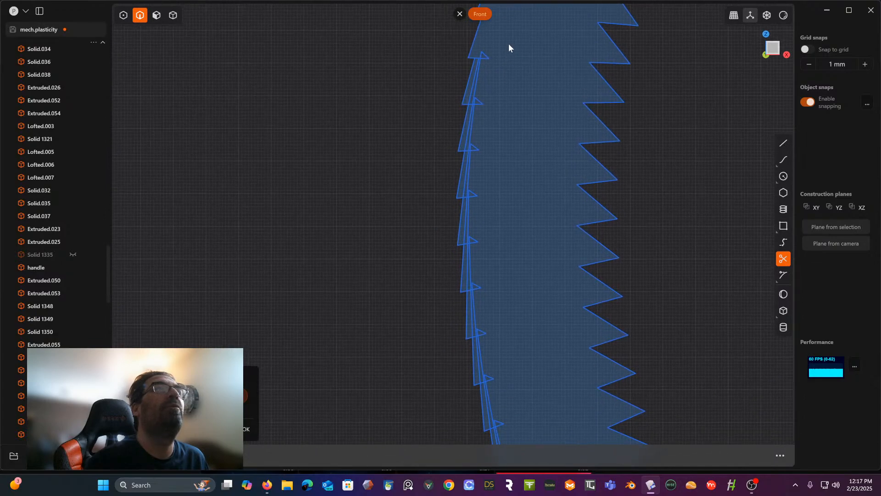
drag(508, 47, 477, 73)
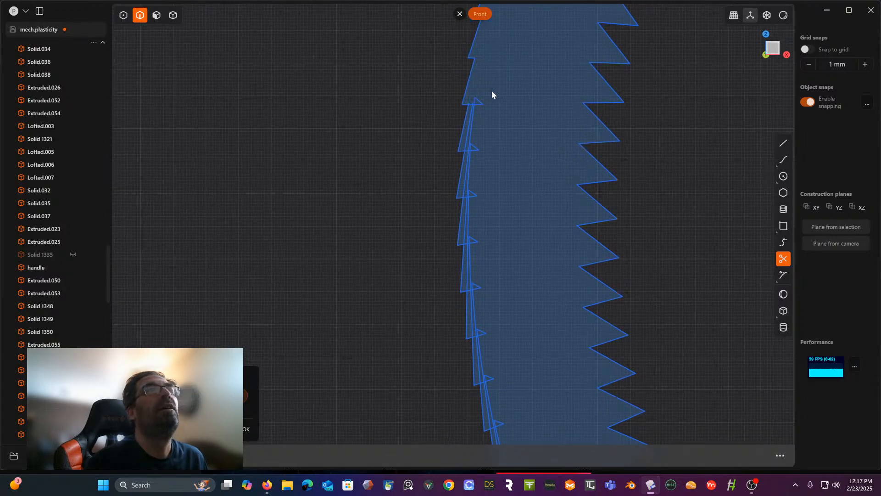
shift+middle_drag(491, 91, 494, 66)
drag(500, 68, 474, 90)
shift+middle_drag(495, 105, 499, 67)
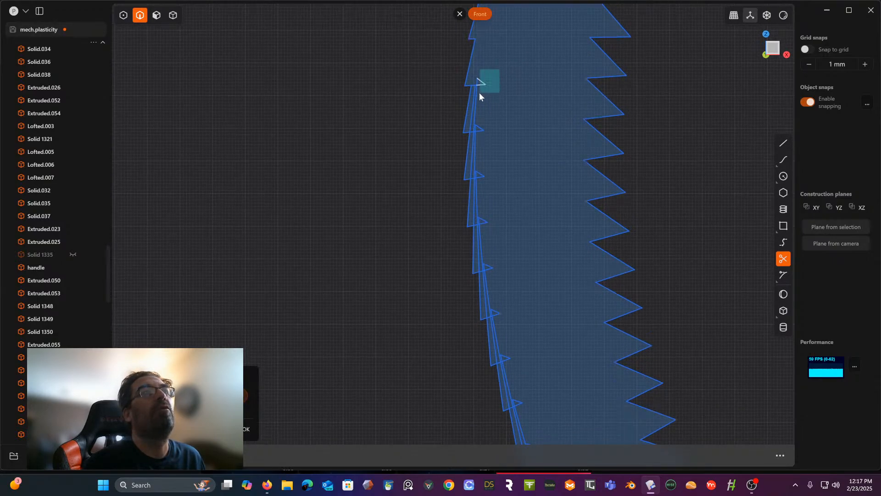
drag(475, 97, 475, 96)
shift+middle_drag(475, 97, 500, 67)
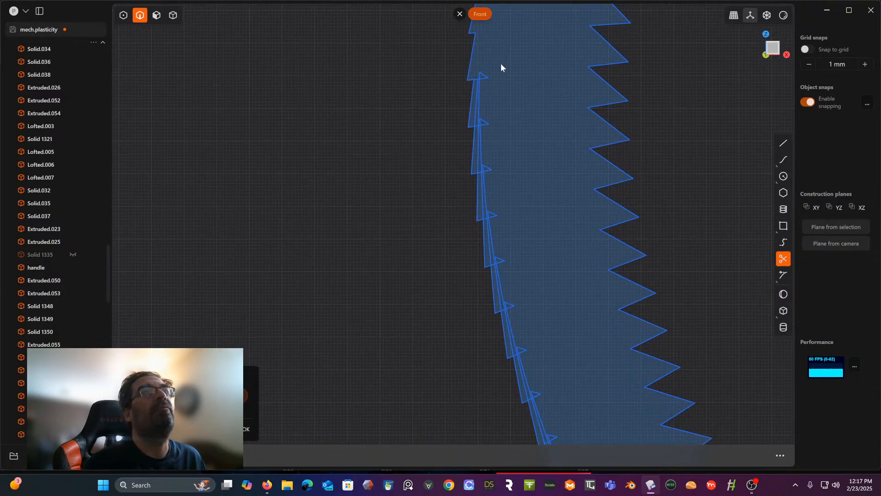
drag(481, 84, 477, 92)
shift+middle_drag(502, 95, 504, 60)
drag(479, 97, 479, 98)
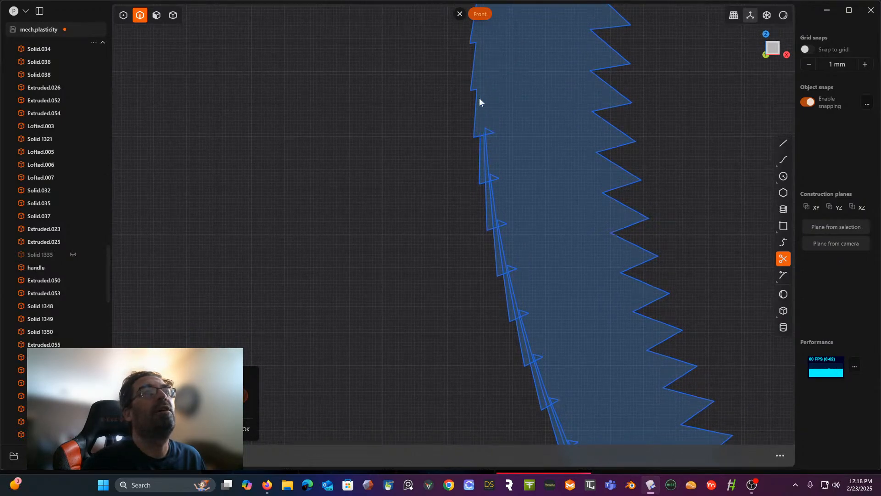
shift+middle_drag(479, 98, 517, 37)
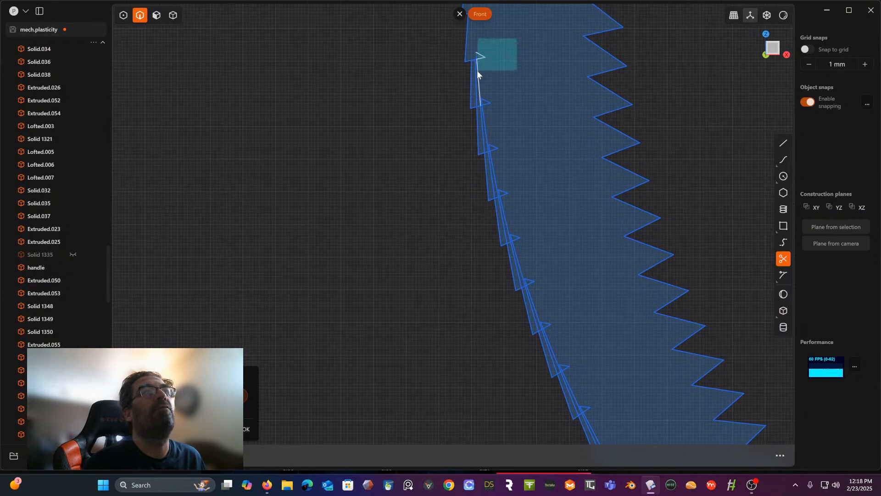
drag(477, 70, 474, 78)
shift+middle_drag(508, 86, 475, 45)
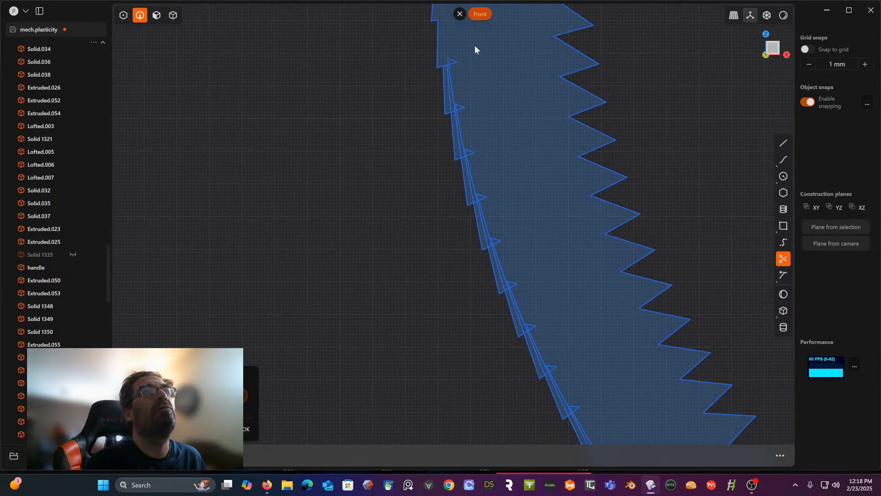
drag(475, 46, 445, 73)
middle_drag(445, 72, 465, 29)
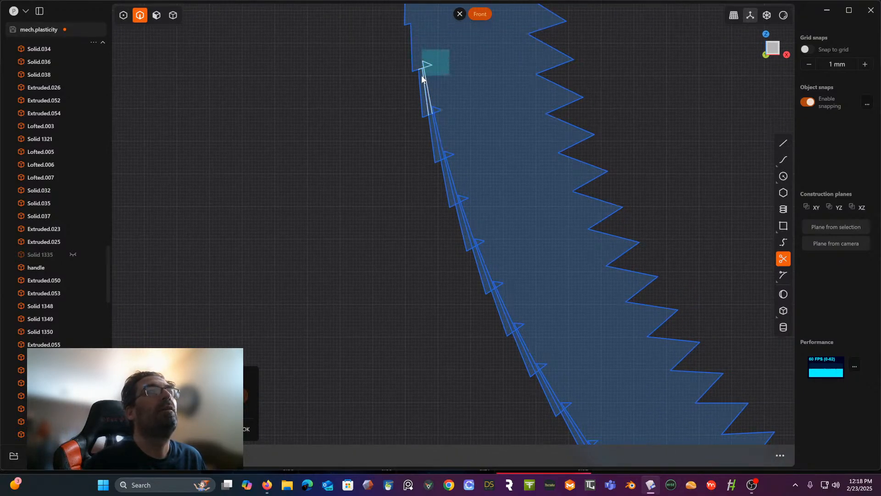
drag(422, 79, 422, 78)
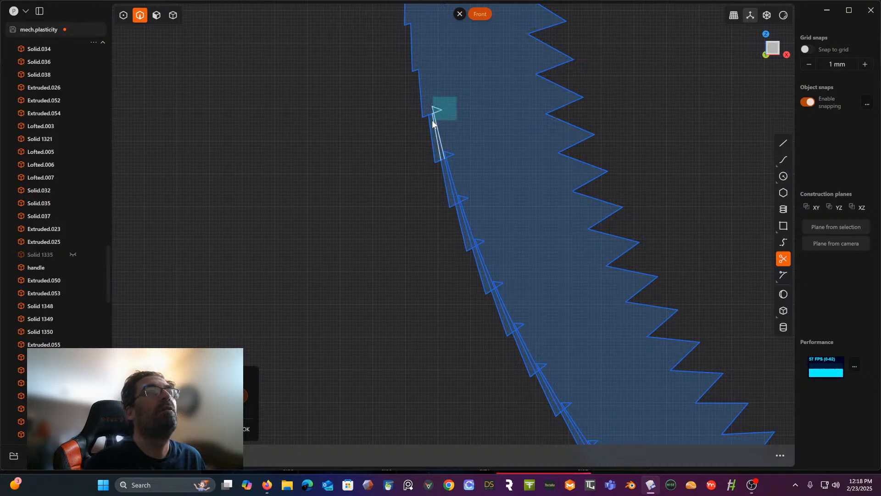
drag(433, 123, 445, 161)
shift+middle_drag(494, 143, 426, 69)
drag(424, 91, 393, 129)
shift+middle_drag(415, 136, 396, 99)
drag(377, 133, 365, 145)
shift+middle_drag(398, 152, 365, 115)
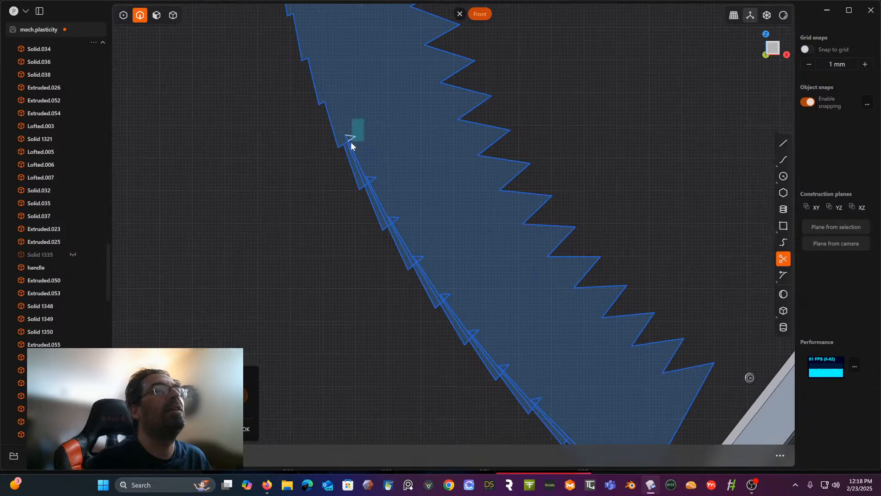
drag(350, 142, 348, 147)
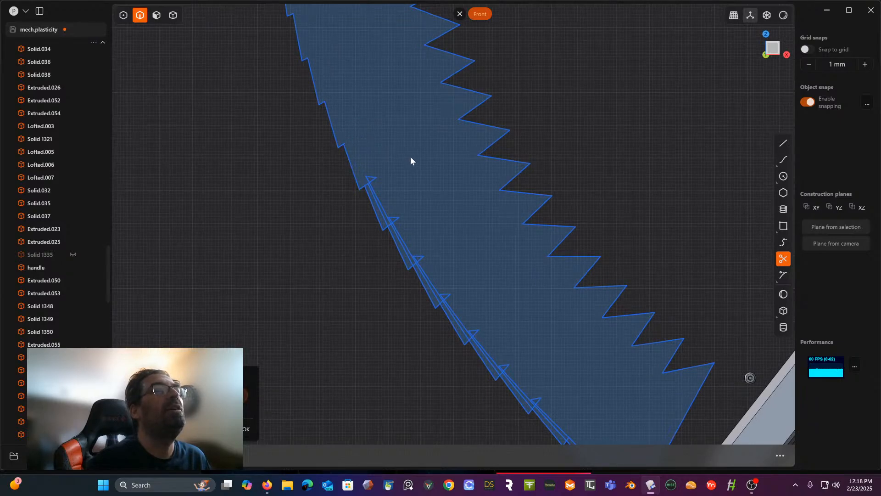
drag(370, 185, 368, 184)
shift+middle_drag(411, 191, 394, 92)
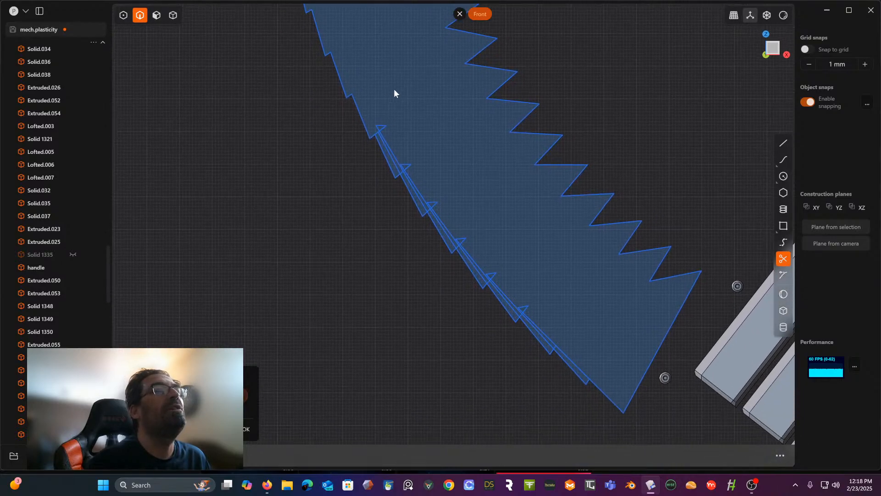
drag(393, 91, 369, 130)
drag(427, 132, 397, 166)
shift+middle_drag(414, 159, 408, 118)
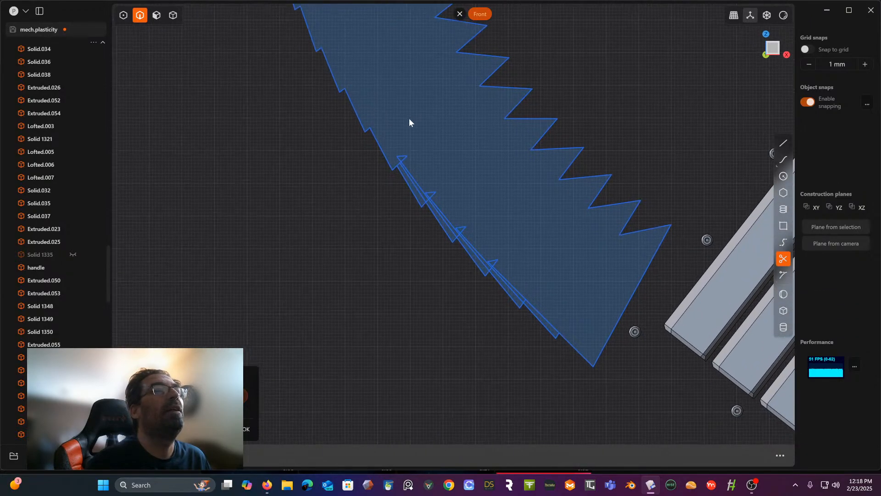
drag(400, 150, 394, 156)
shift+middle_drag(400, 154, 411, 125)
drag(384, 155, 376, 160)
shift+middle_drag(418, 160, 387, 133)
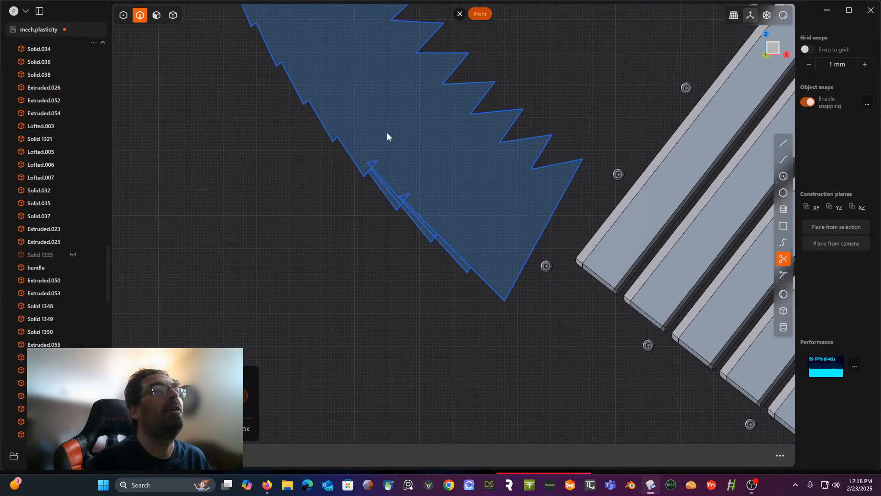
drag(383, 161, 370, 172)
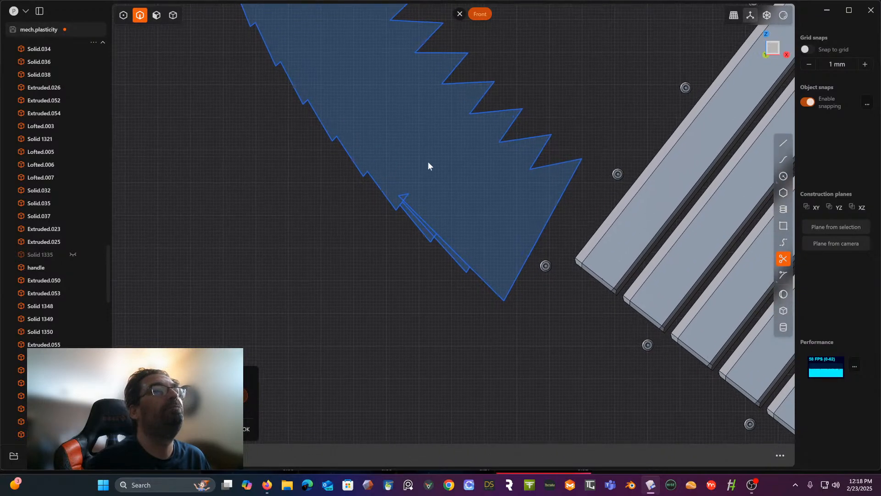
- Trim the remaining overlapping triangle slivers at the lower end of the sawtooth outline's outer edge and finish trimming
shift+middle_drag(428, 163, 404, 140)
drag(373, 166, 366, 177)
shift+middle_drag(366, 177, 347, 130)
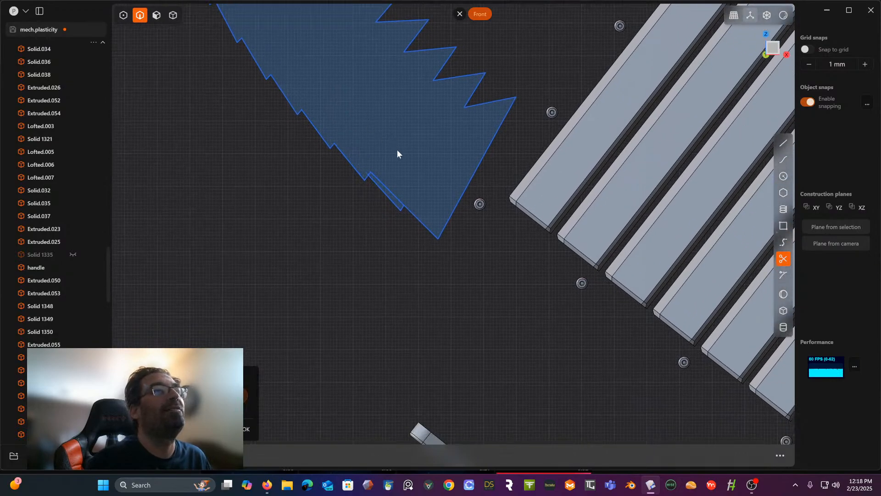
shift+middle_drag(395, 151, 373, 163)
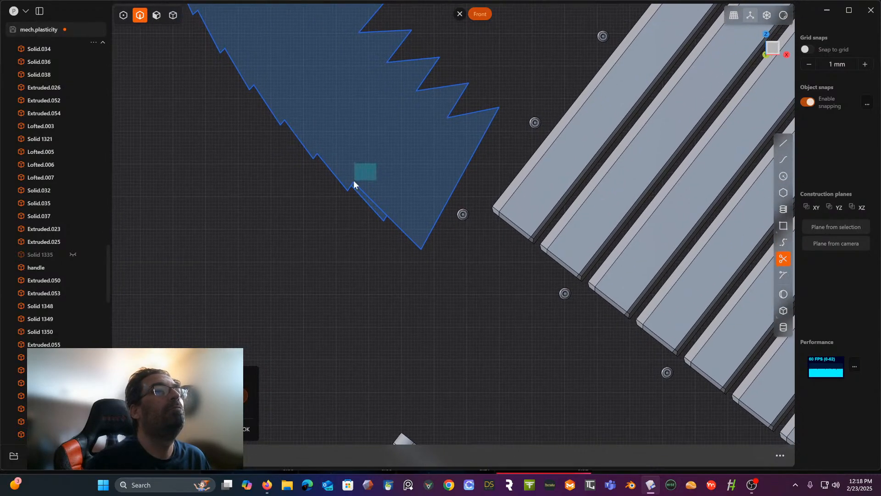
drag(354, 180, 352, 183)
scroll(362, 151, down, 4)
shift+middle_drag(362, 151, 383, 192)
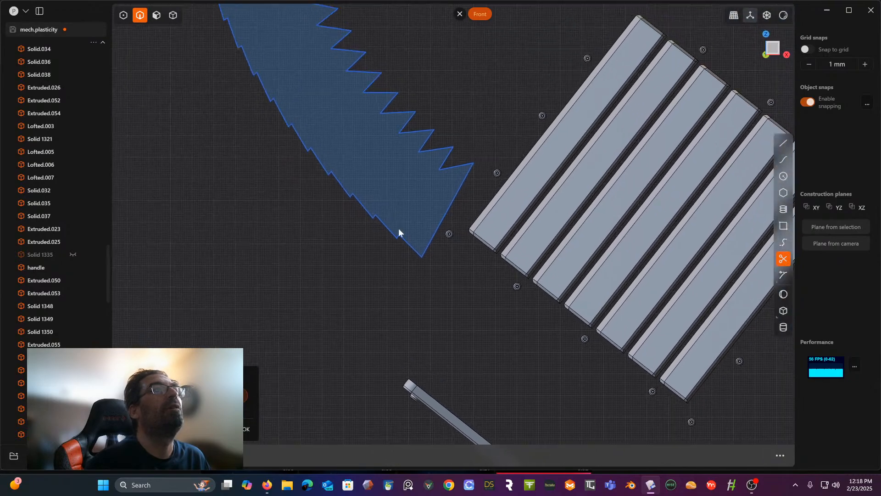
shift+middle_drag(398, 227, 532, 431)
shift+middle_drag(467, 234, 442, 391)
scroll(433, 356, down, 4)
shift+middle_drag(461, 310, 409, 303)
scroll(435, 351, down, 4)
right_click(486, 259)
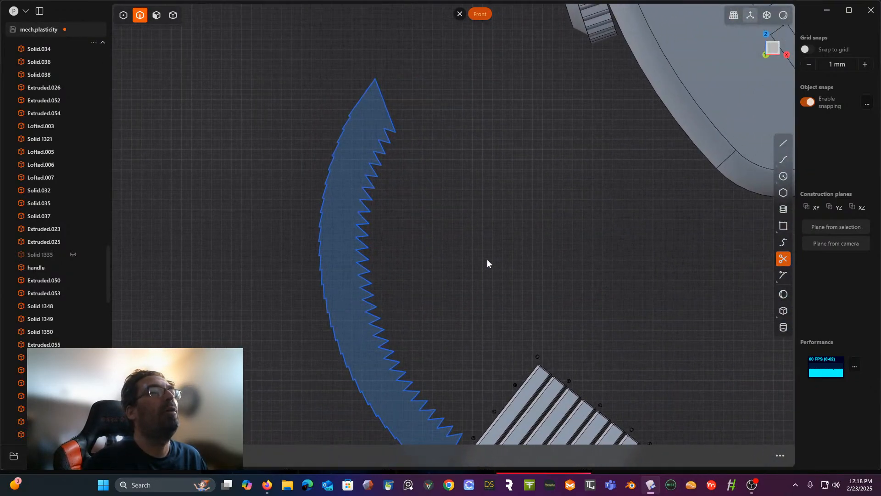
- Extrude the closed sawtooth region sideways into a curved, ridged solid
middle_drag(477, 254, 520, 258)
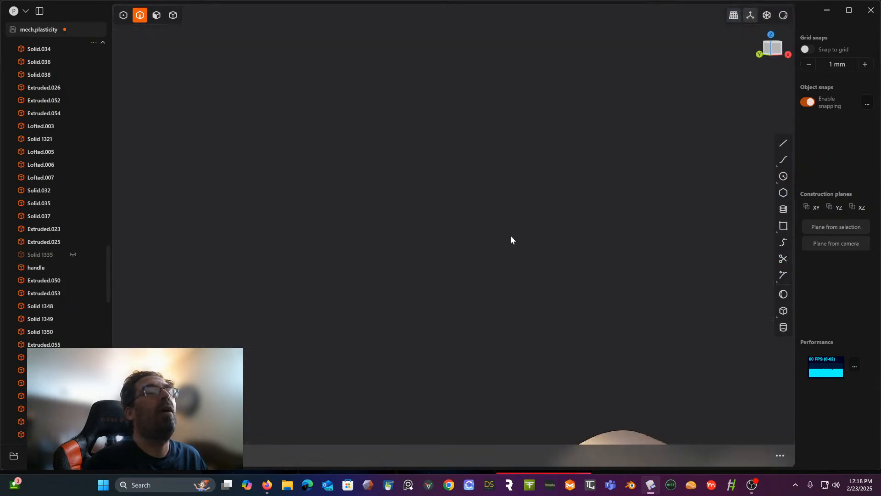
scroll(510, 235, down, 10)
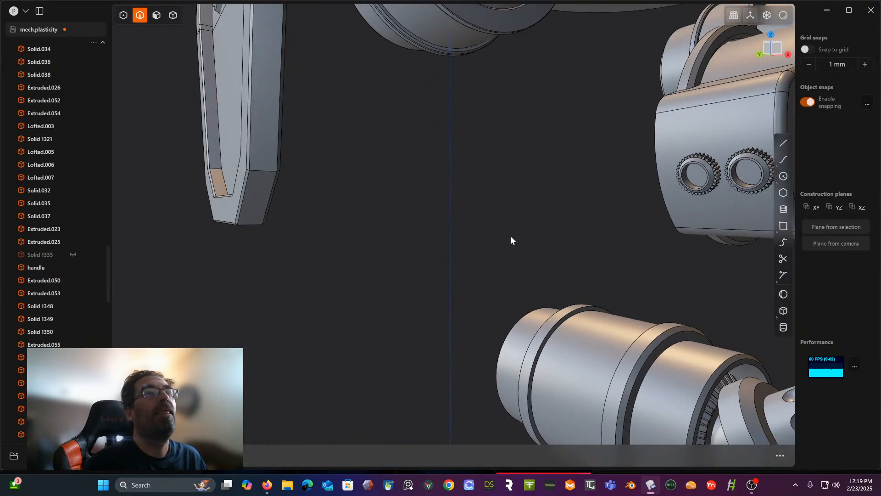
shift+middle_drag(510, 235, 380, 238)
scroll(393, 294, up, 10)
scroll(392, 280, down, 5)
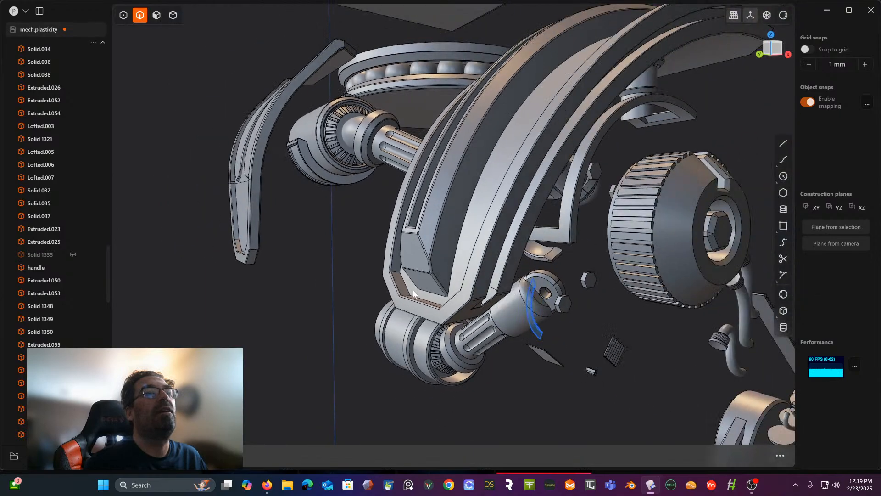
shift+middle_drag(482, 339, 411, 298)
scroll(419, 264, up, 5)
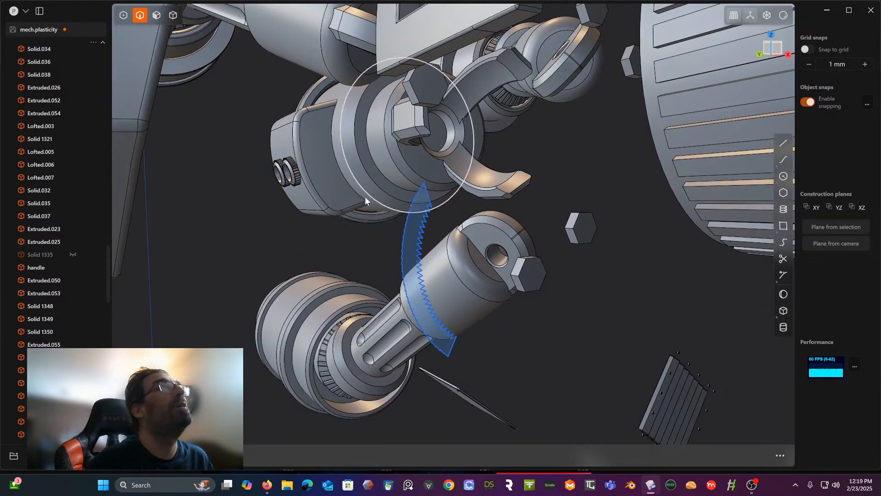
click(156, 15)
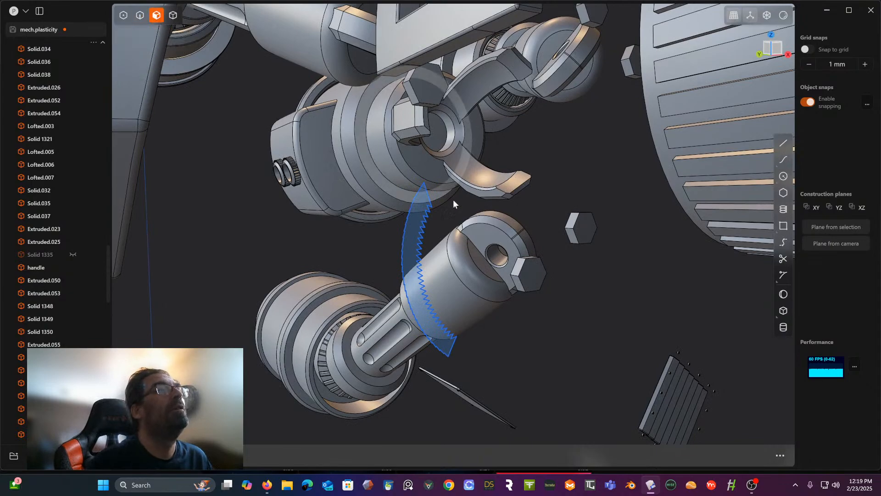
click(425, 227)
key(e)
drag(400, 223, 443, 236)
middle_drag(443, 236, 546, 205)
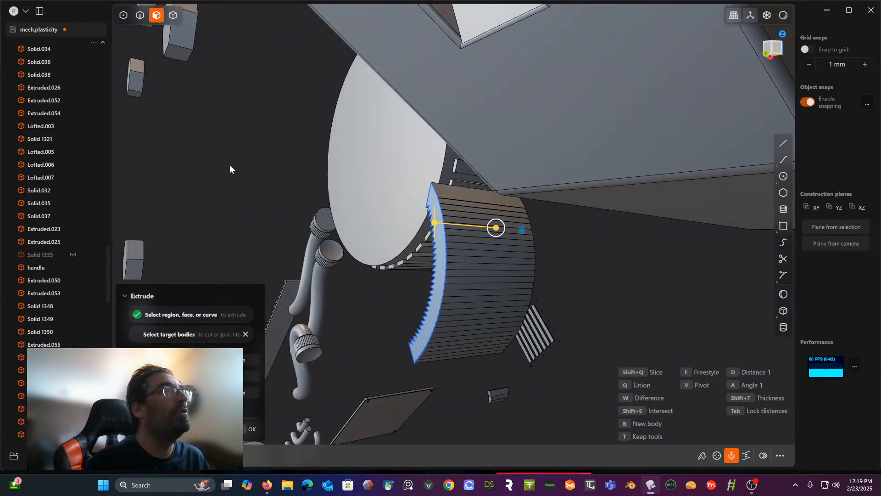
scroll(55, 370, down, 15)
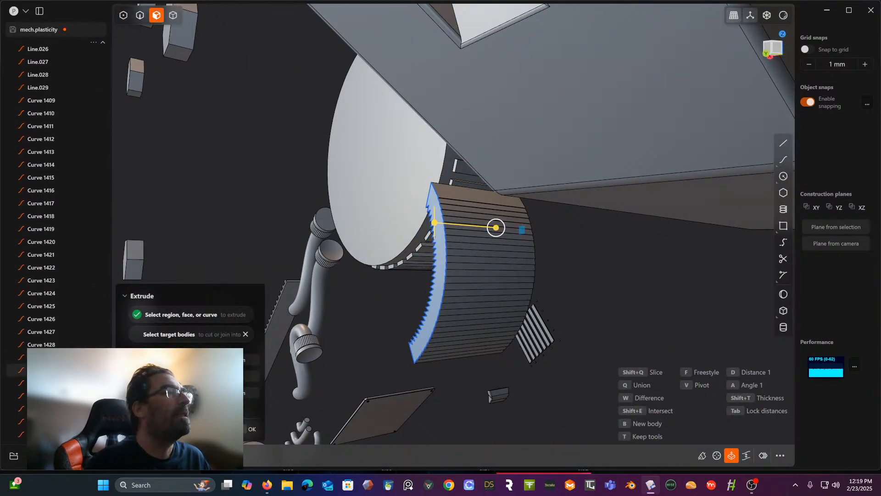
key(Return)
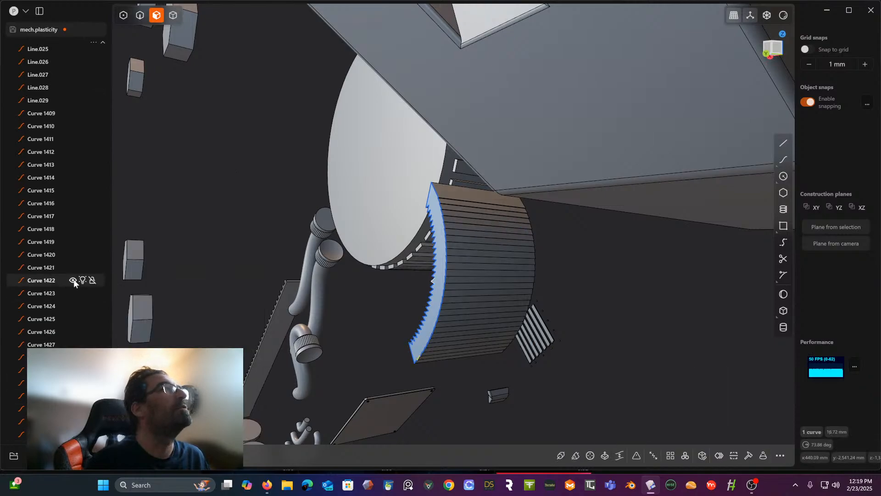
- Delete all the leftover sketch curves, from Line.001 through the last sawtooth curve
scroll(70, 175, up, 10)
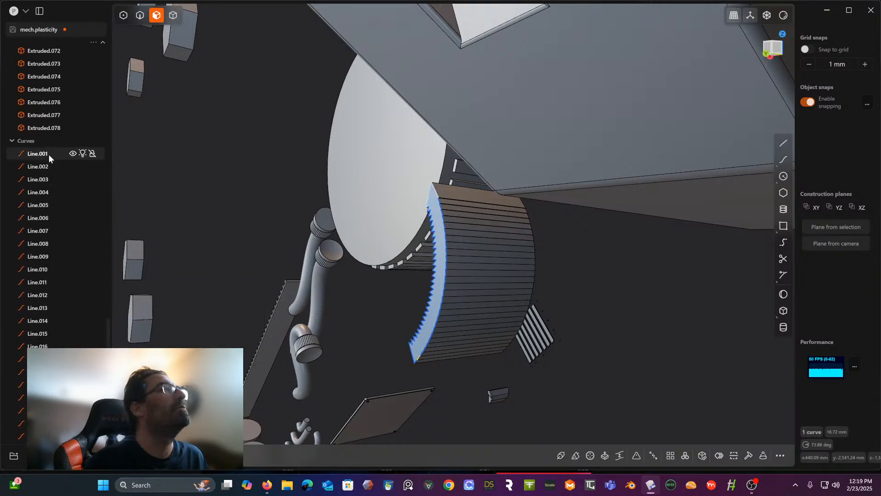
shift+click(47, 154)
key(Delete)
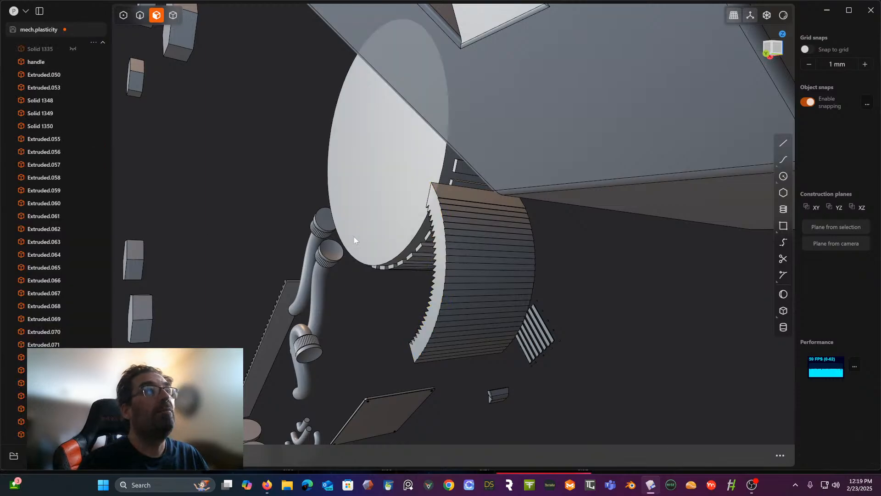
- Lengthen the sawtooth solid by pulling its flat end face outward
click(440, 244)
key(e)
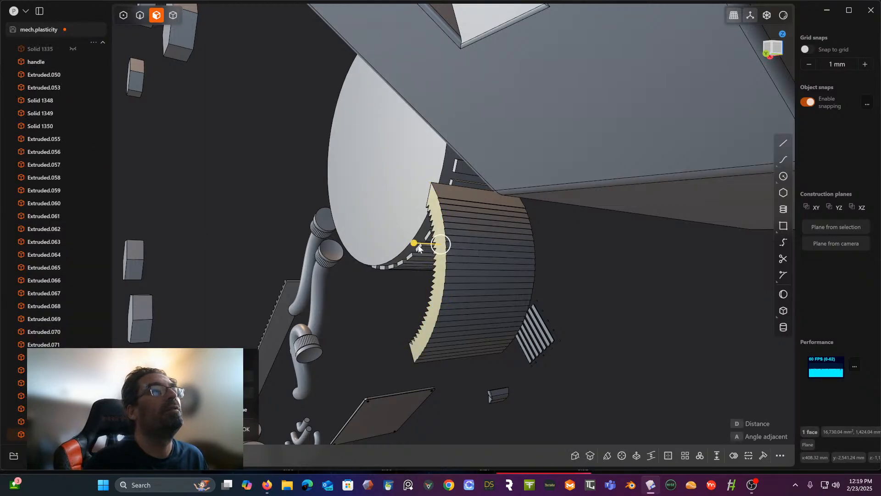
drag(416, 244, 337, 240)
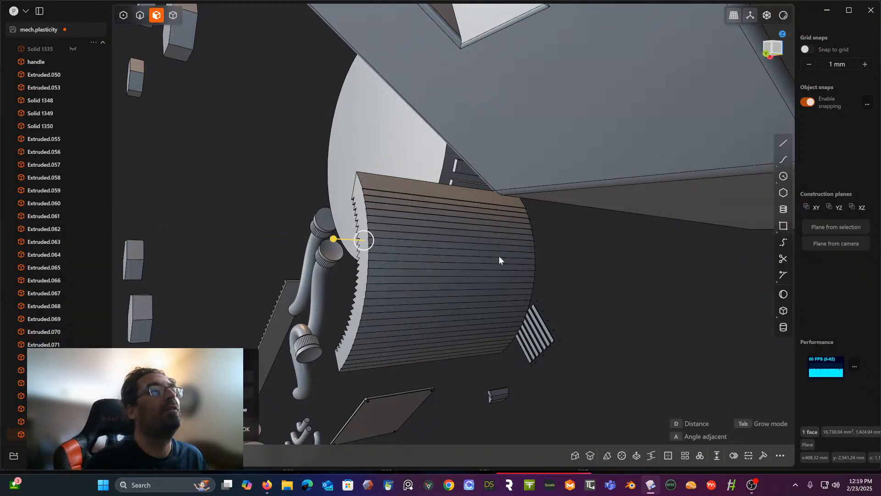
middle_drag(579, 258, 452, 261)
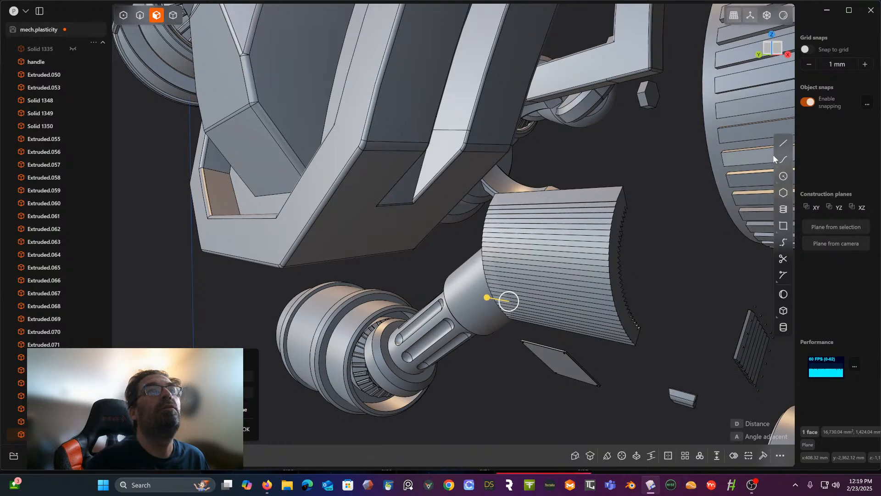
- Unhide the hidden bodies by selecting the solids from Solid 1335 up to Extruded.002 and showing them, and clear the selection
click(173, 15)
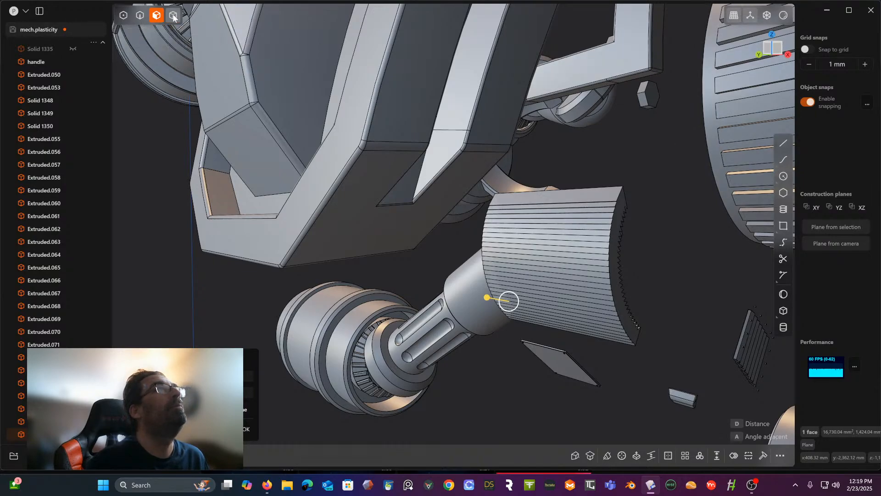
scroll(68, 128, up, 3)
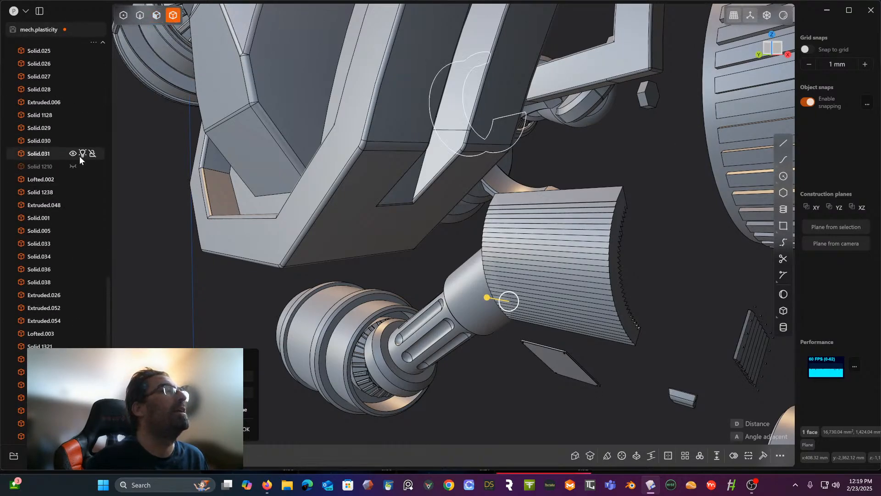
scroll(72, 220, down, 3)
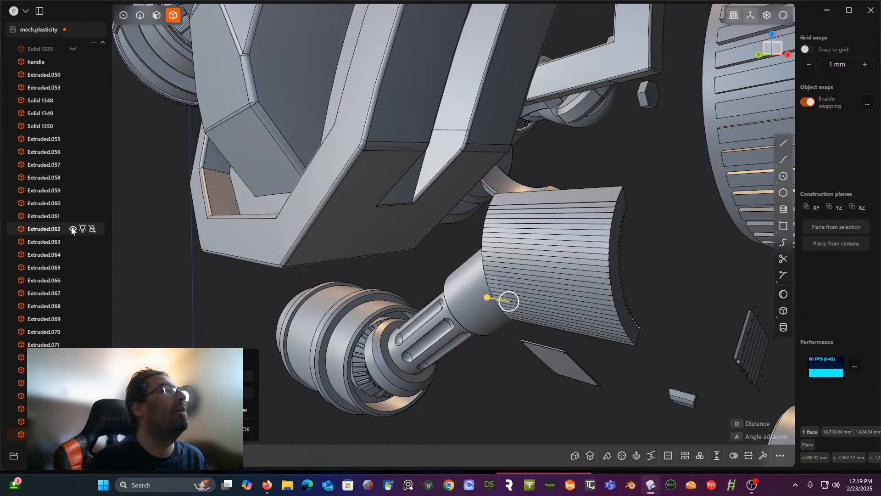
scroll(68, 228, up, 4)
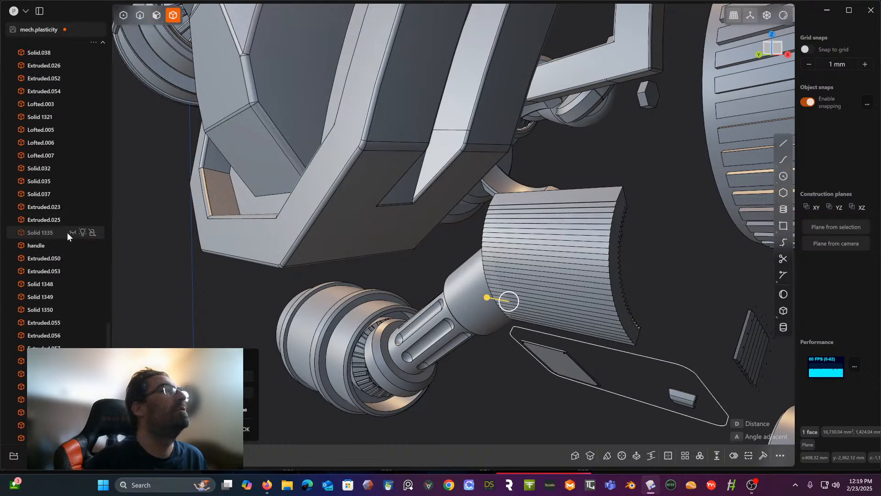
click(57, 232)
scroll(67, 223, up, 10)
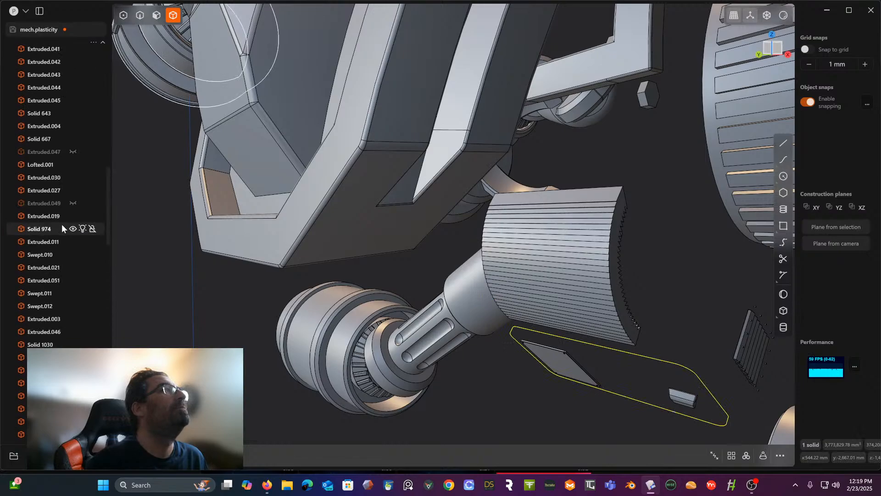
scroll(82, 202, up, 6)
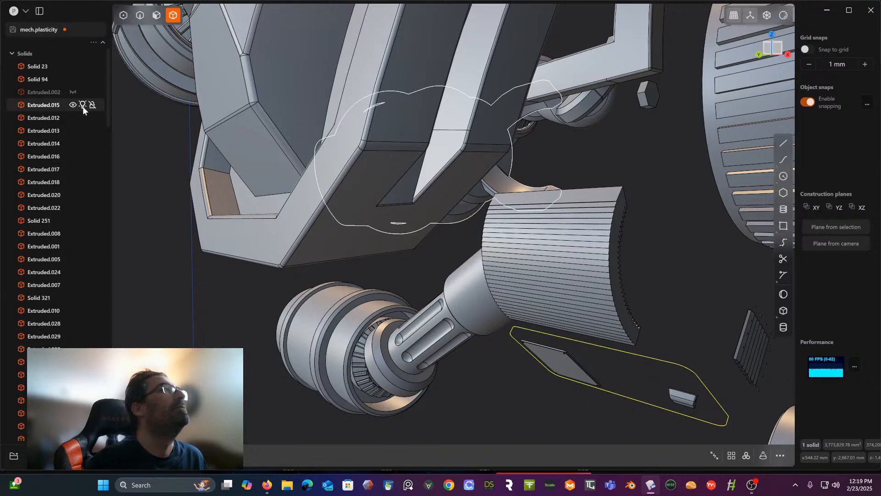
shift+click(59, 93)
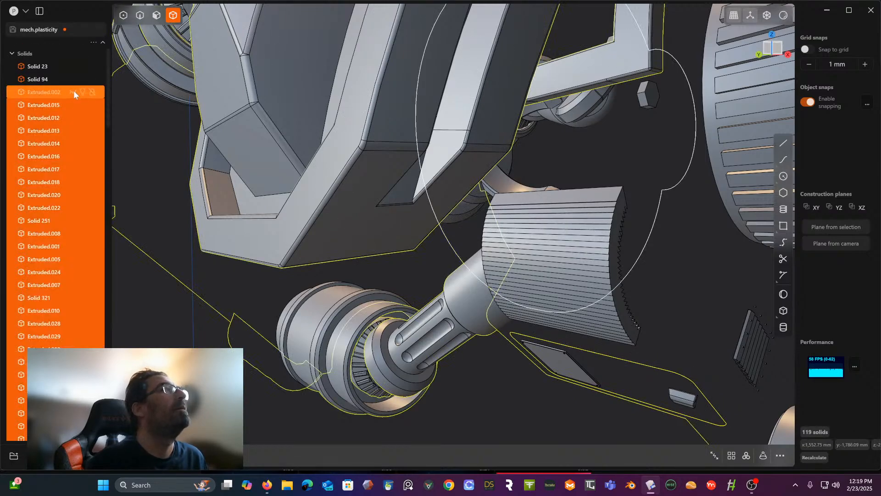
click(73, 92)
scroll(277, 157, down, 2)
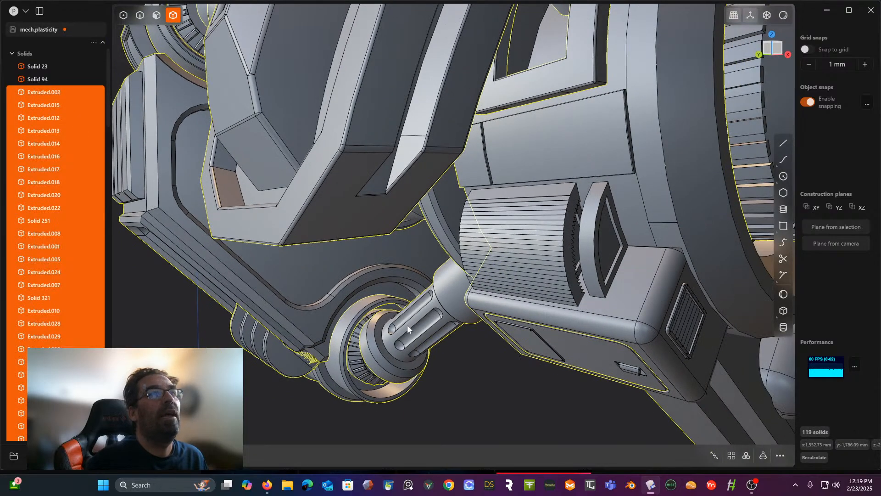
click(482, 363)
- Move the sawtooth solid along the Y axis so it sits against the hub body beside the raised fin
middle_drag(481, 363, 613, 279)
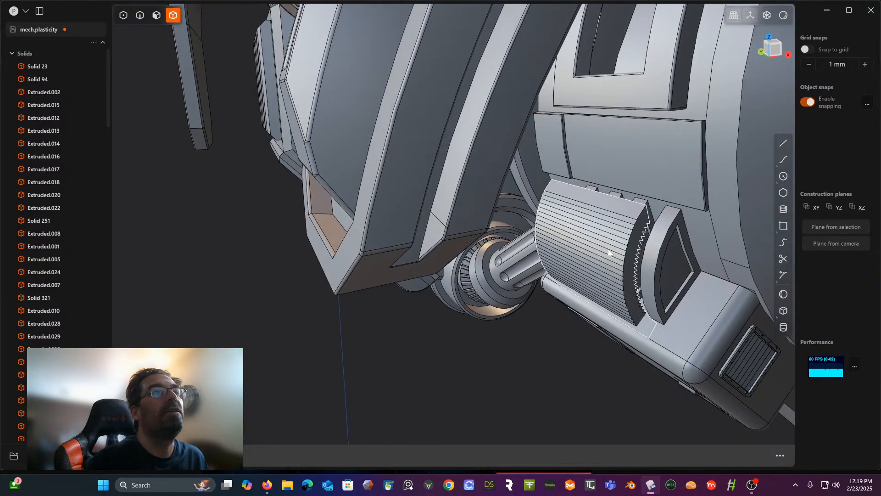
click(614, 257)
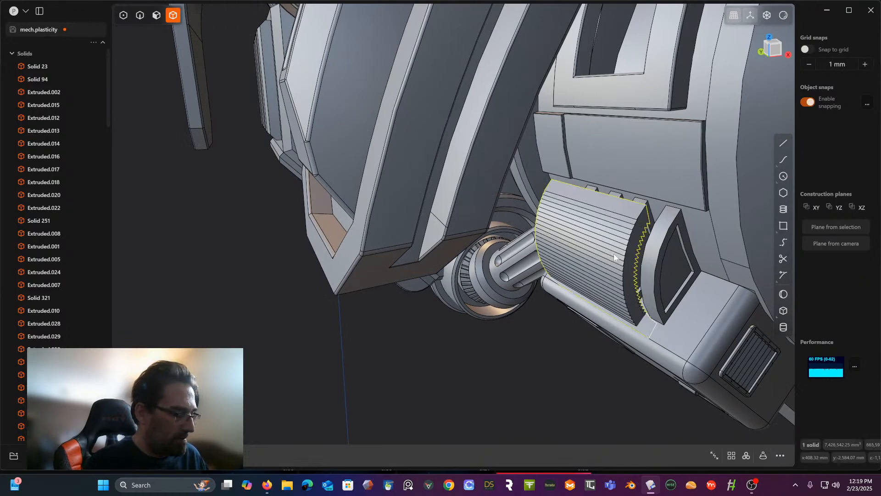
key(g)
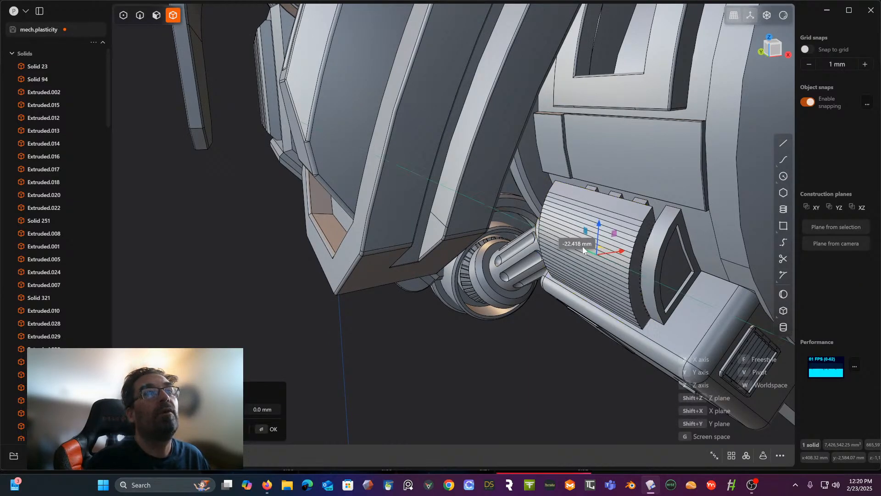
click(566, 332)
middle_drag(566, 332, 574, 350)
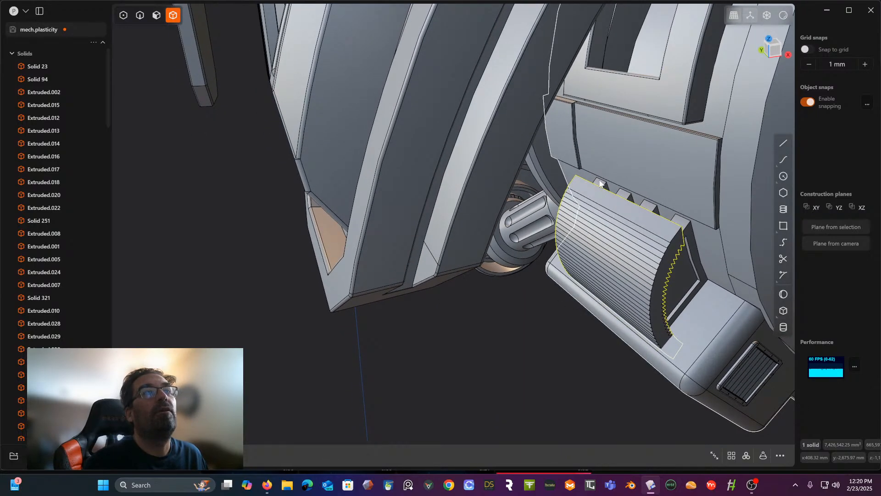
- Select the large hub body and examine from the front how the sawtooth solid overlaps its curved edge
click(694, 218)
middle_drag(695, 219, 662, 308)
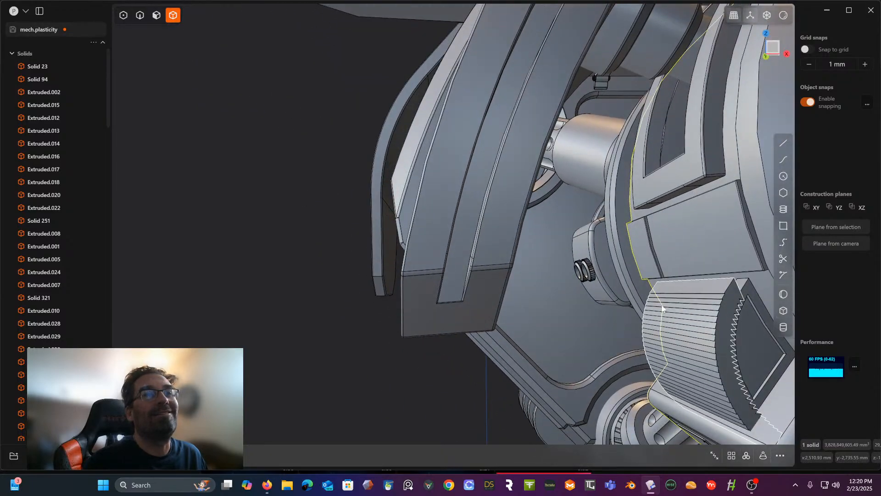
click(774, 47)
shift+middle_drag(644, 200, 503, 64)
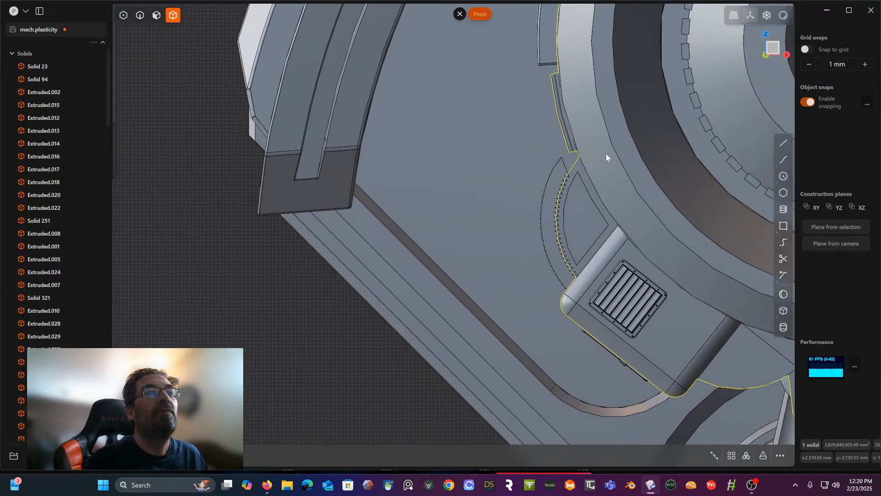
shift+middle_drag(605, 177, 568, 148)
scroll(520, 202, up, 2)
scroll(512, 217, up, 2)
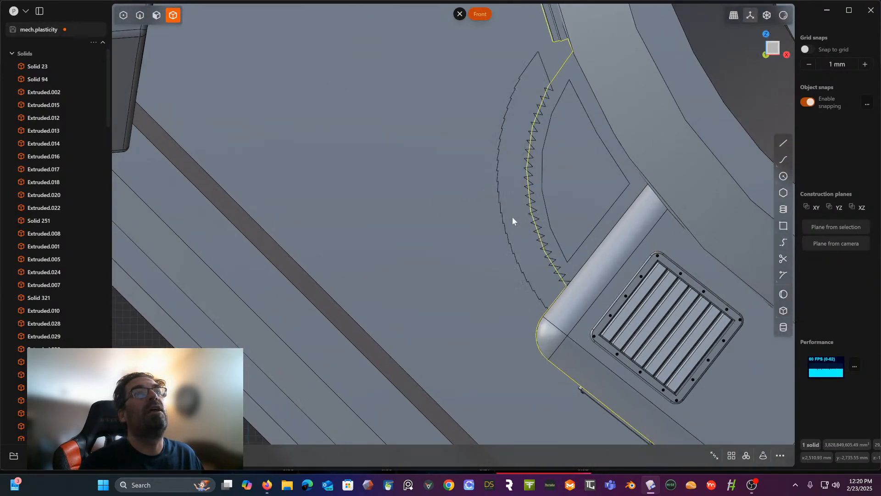
shift+middle_drag(553, 211, 508, 203)
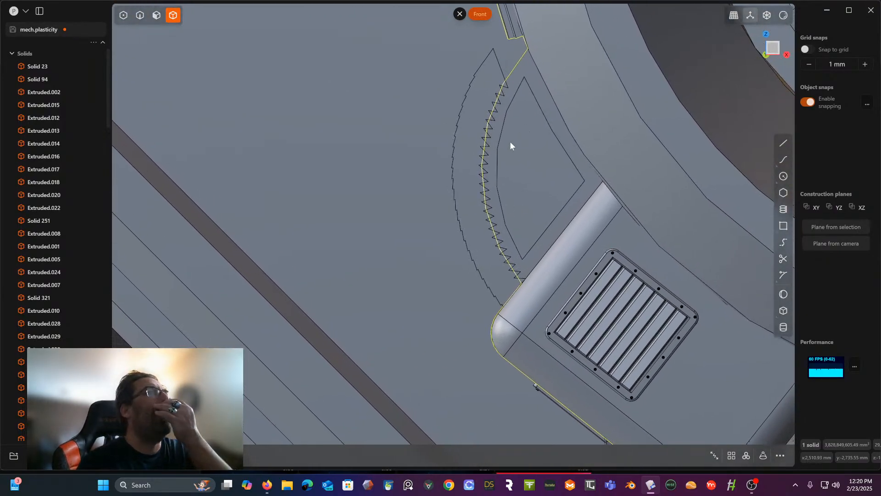
middle_drag(510, 144, 516, 161)
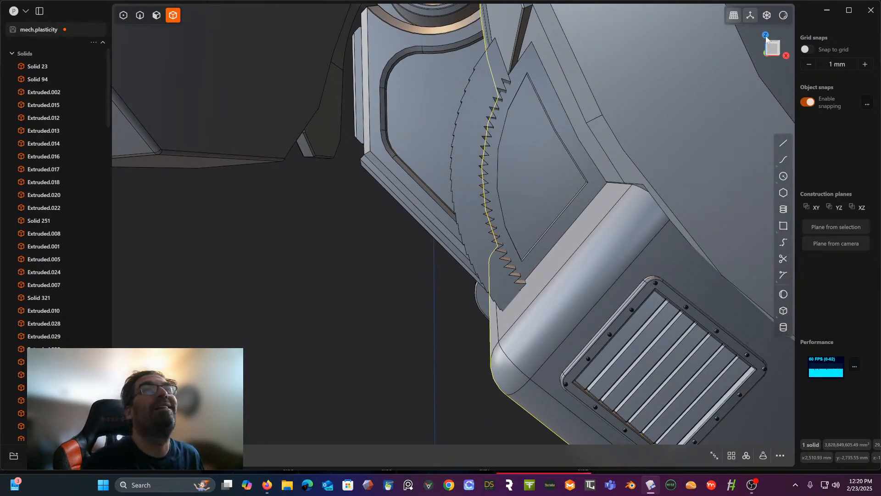
click(771, 48)
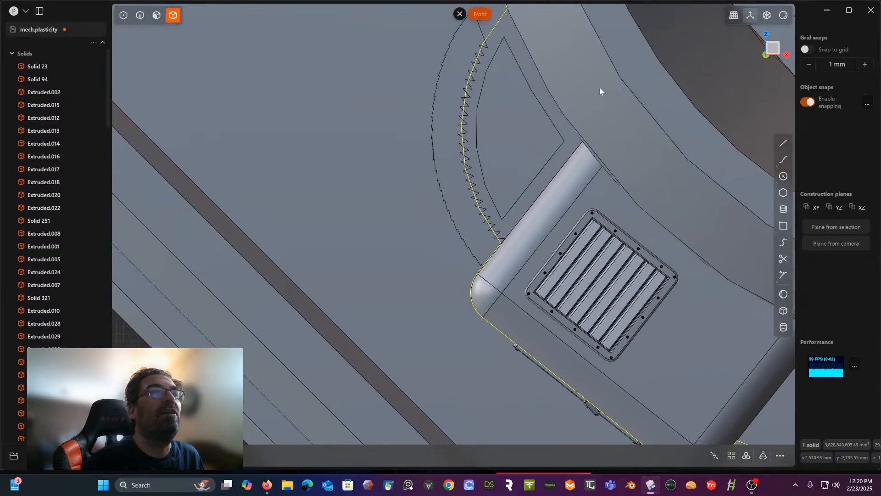
- Draw a straight line about 65 mm long from the lowest inner tooth of the sawtooth solid outward across its lower end
click(783, 143)
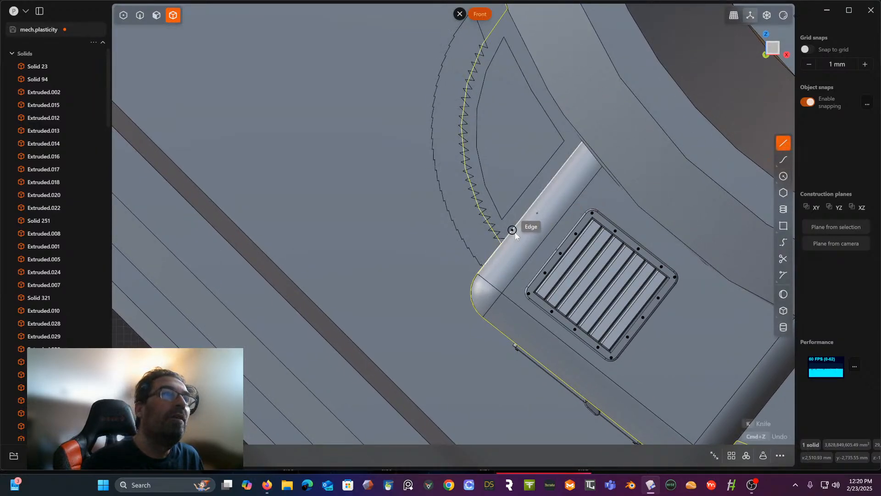
scroll(511, 232, up, 6)
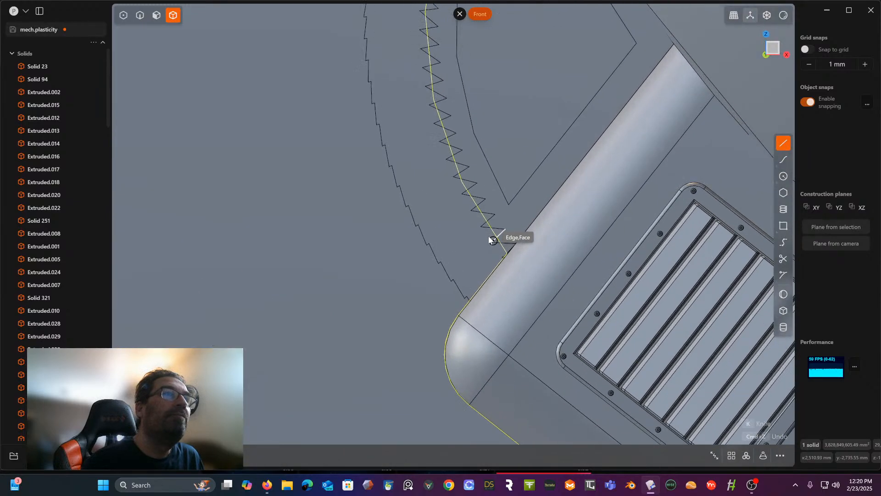
click(491, 245)
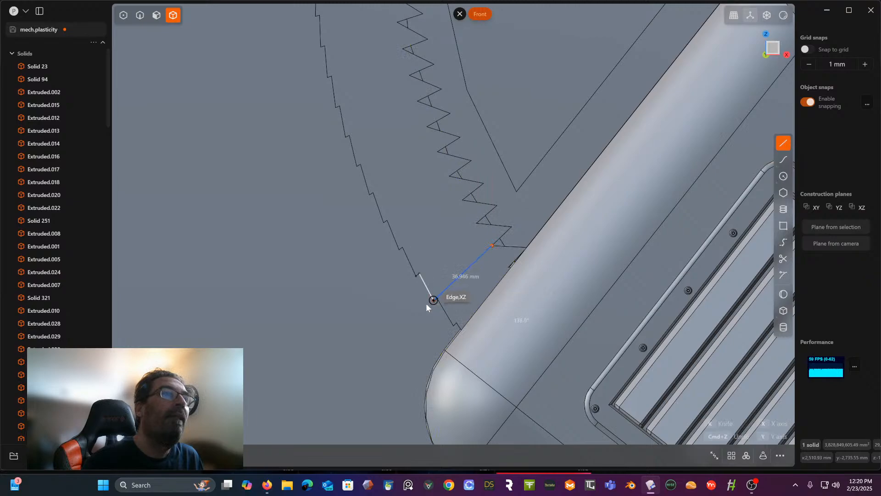
click(375, 323)
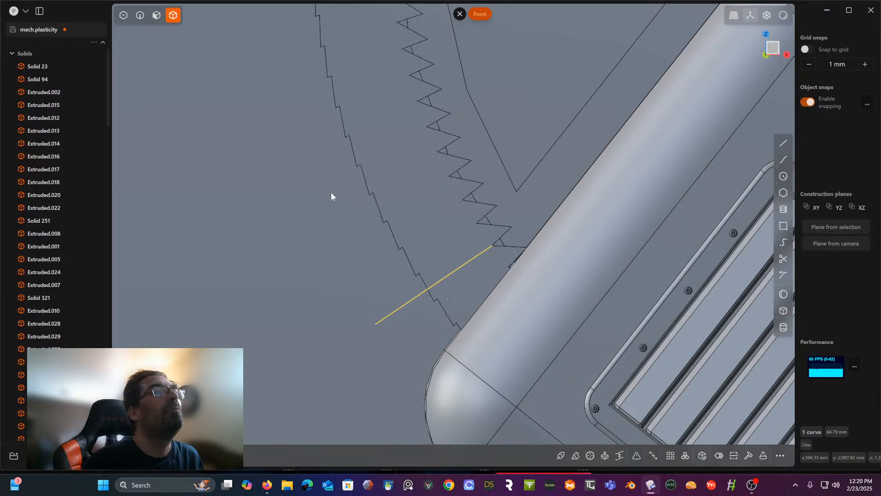
scroll(321, 84, down, 6)
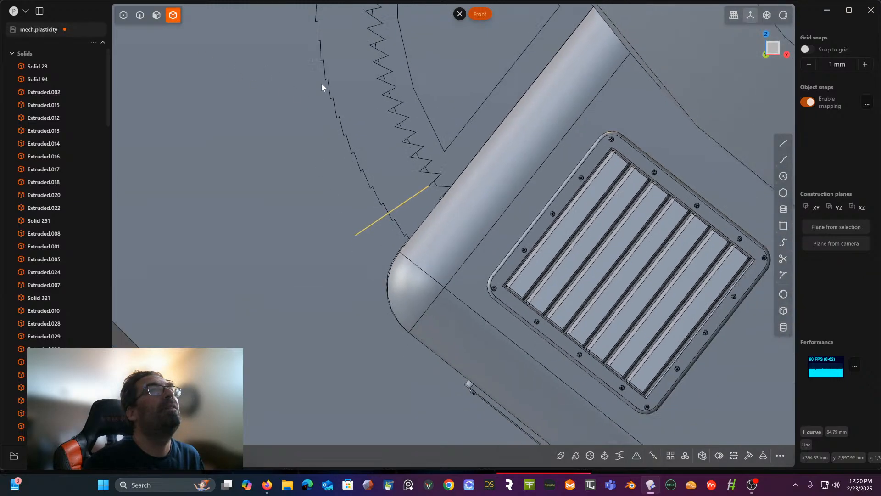
shift+middle_drag(322, 83, 357, 192)
scroll(356, 191, down, 3)
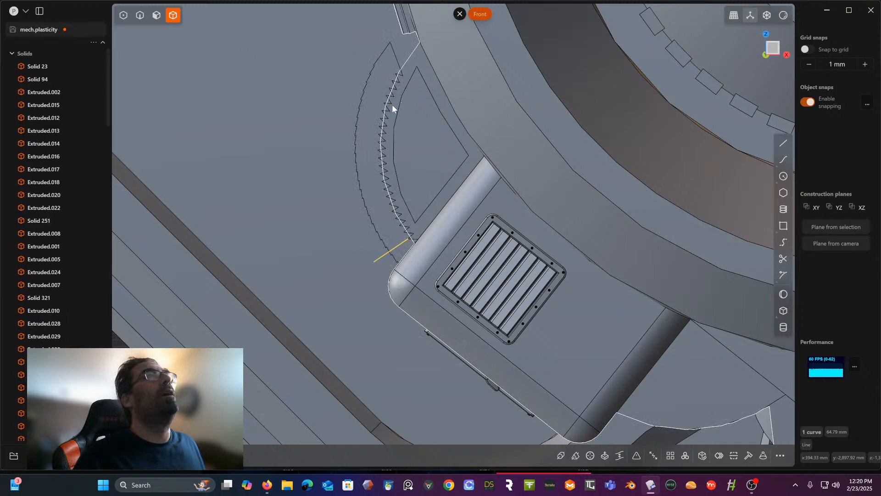
- Cut the sawtooth solid with the line and delete the lower piece together with the line
click(371, 112)
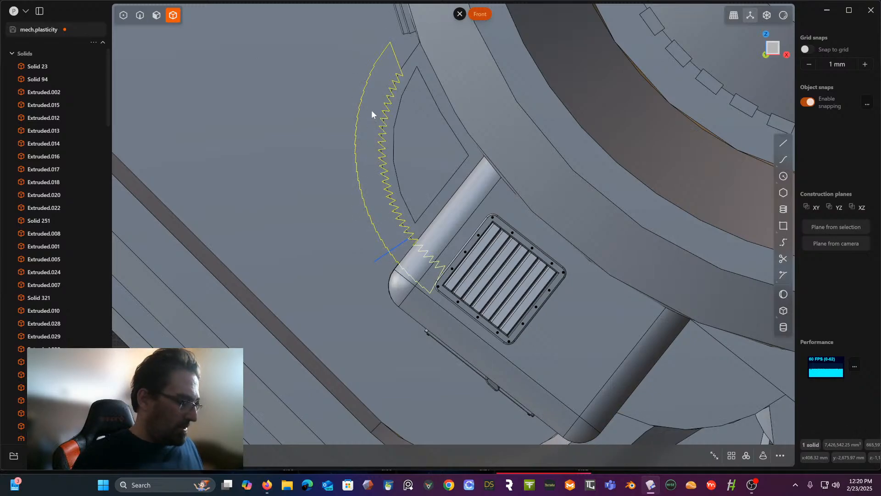
key(c)
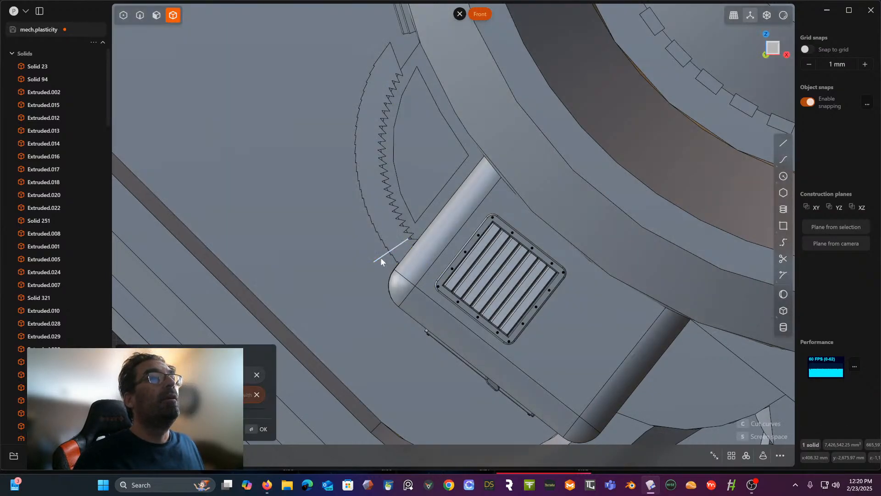
click(381, 259)
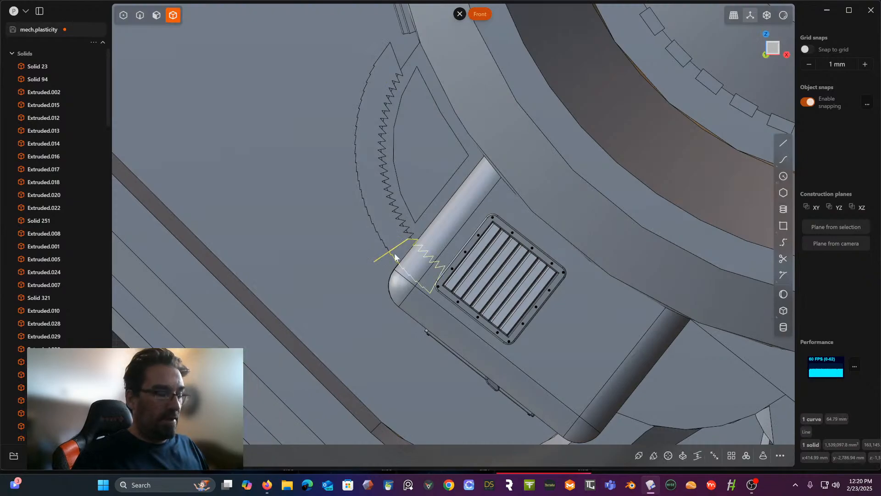
key(Delete)
middle_drag(384, 247, 418, 158)
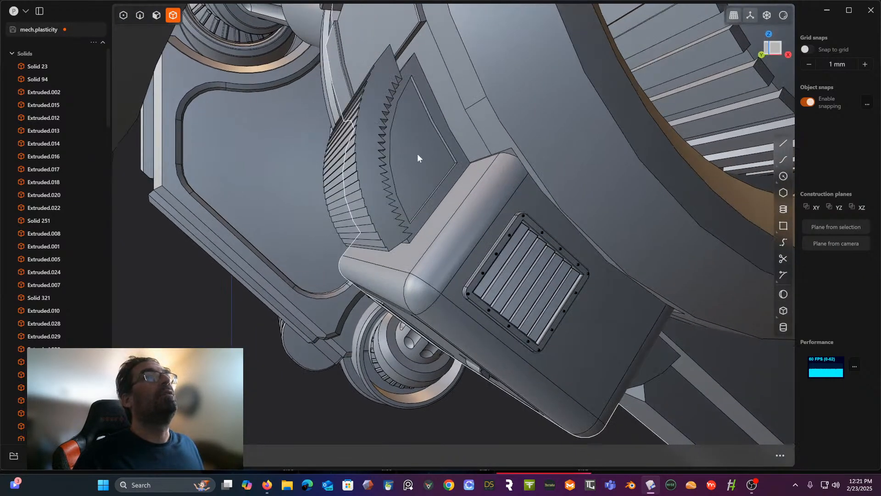
- Try to subtract the sawtooth solid from the hub body with a Boolean difference to ridge the raised fins, and inspect the teeth
click(412, 95)
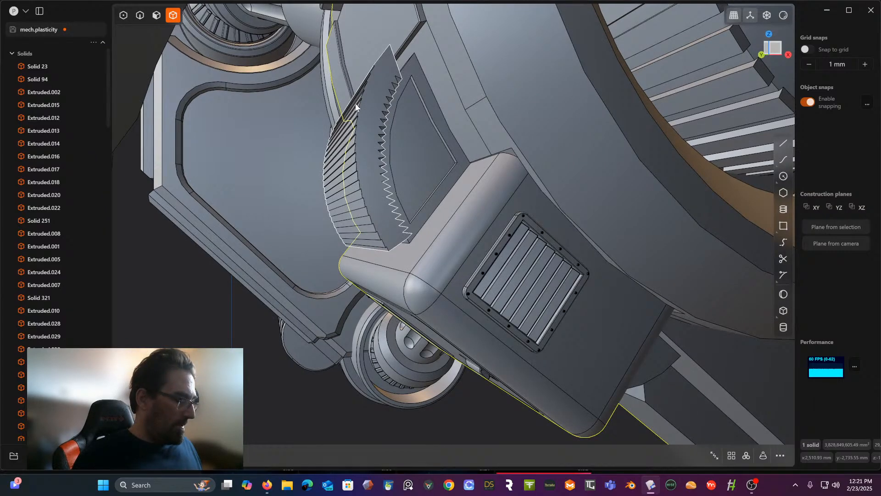
key(b)
click(359, 134)
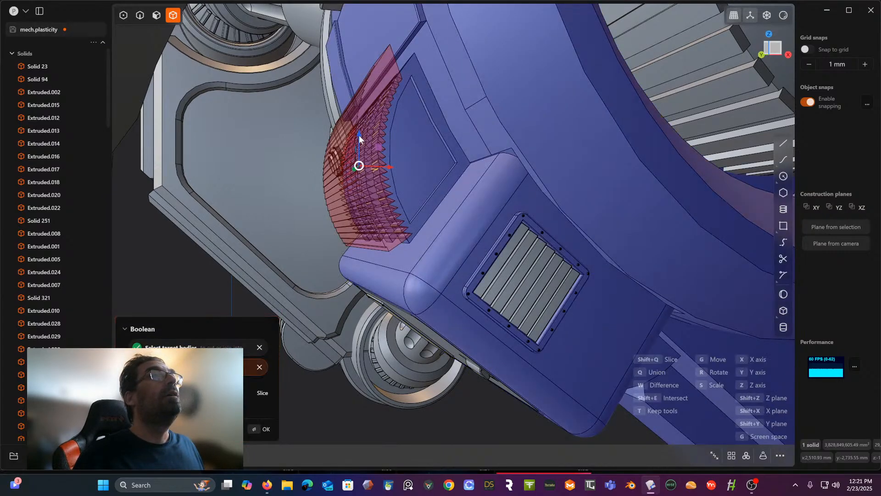
key(Return)
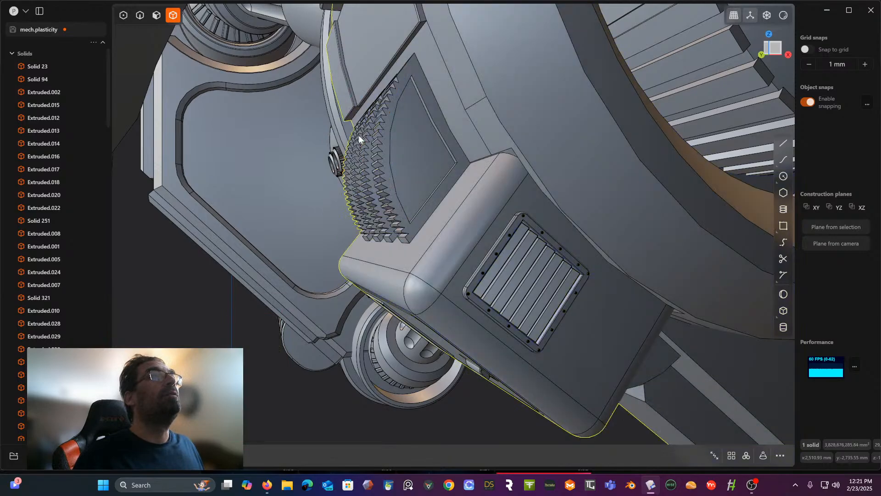
scroll(375, 153, up, 3)
middle_drag(375, 153, 357, 177)
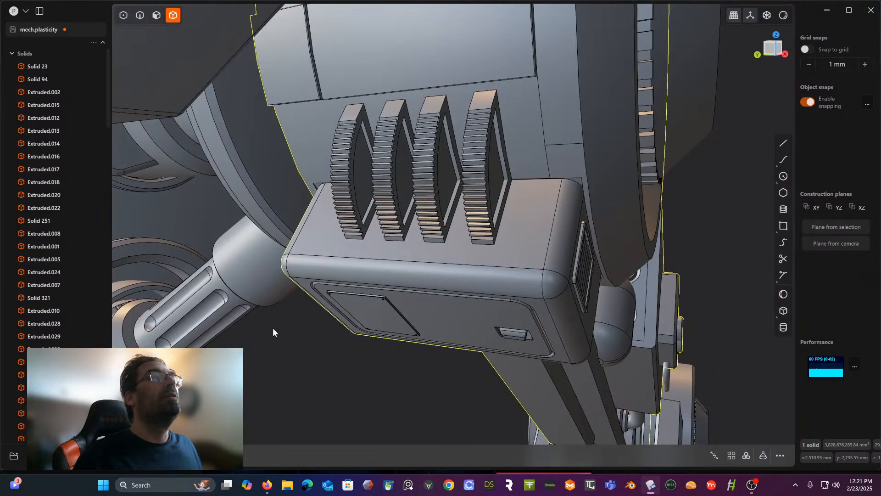
middle_drag(272, 328, 329, 301)
scroll(293, 320, up, 3)
click(253, 360)
- Undo the Boolean, the cut, the move and the lengthening back to the open Extrude of the sawtooth profile, and view it from the front
key(ctrl+z)
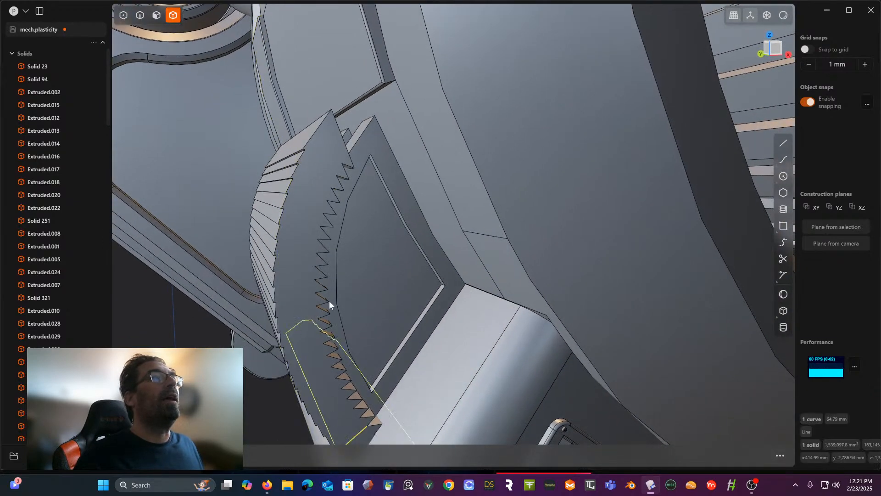
key(ctrl+z)
key(ctrl+z)
key(ctrl+z)
key(ctrl+z)
key(ctrl+z)
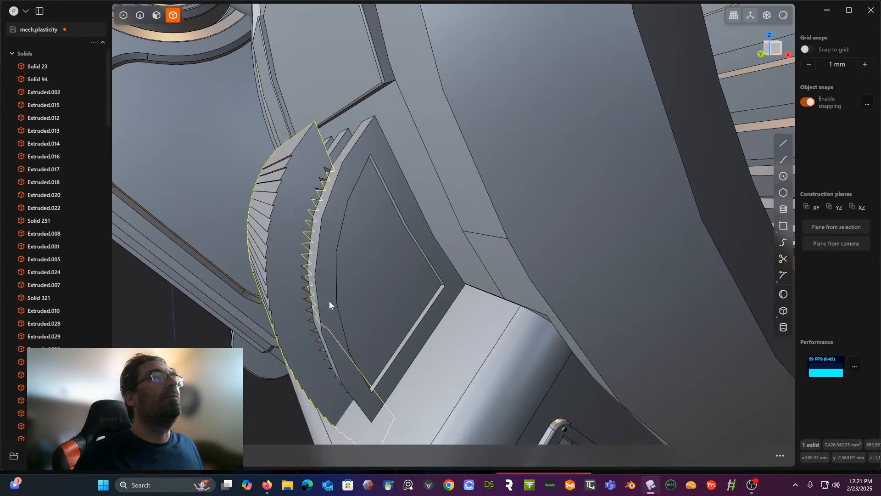
key(ctrl+z)
key(ctrl+z)
key(ctrl+z)
key(ctrl+z)
key(ctrl+z)
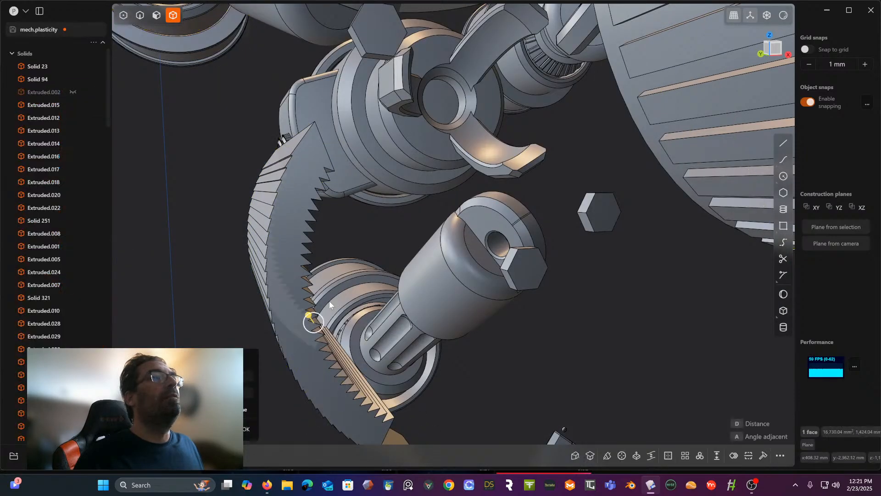
key(ctrl+z)
key(ctrl+z)
key(ctrl+z)
key(ctrl+z)
key(ctrl+z)
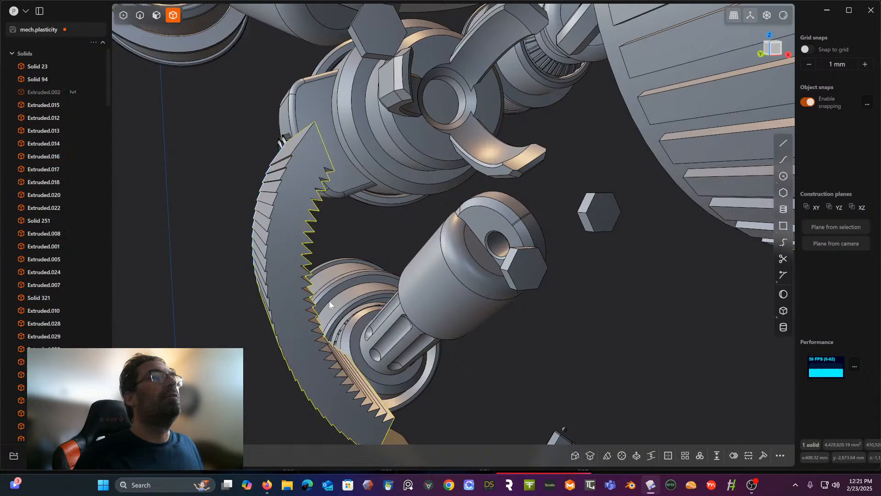
key(ctrl+z)
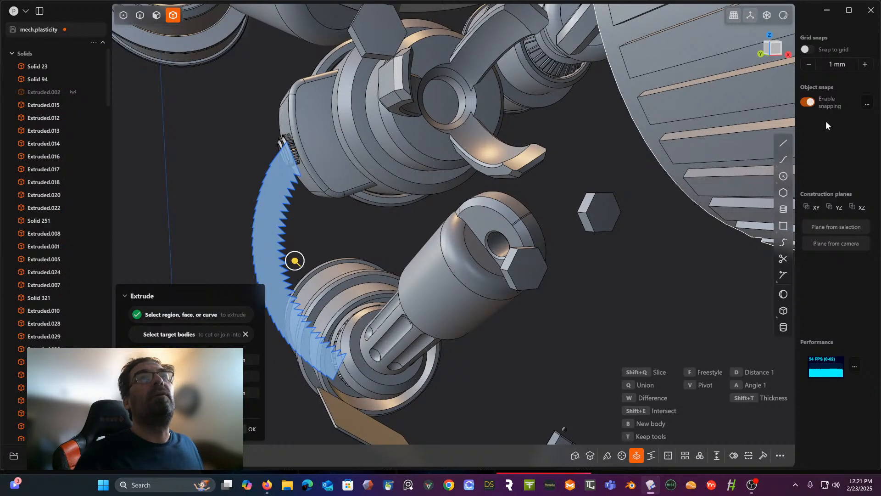
click(774, 52)
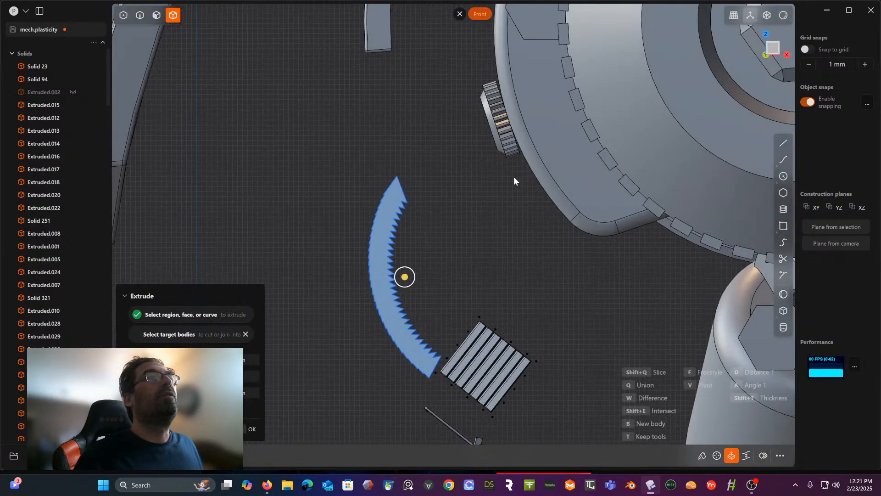
scroll(445, 282, up, 4)
scroll(449, 245, up, 3)
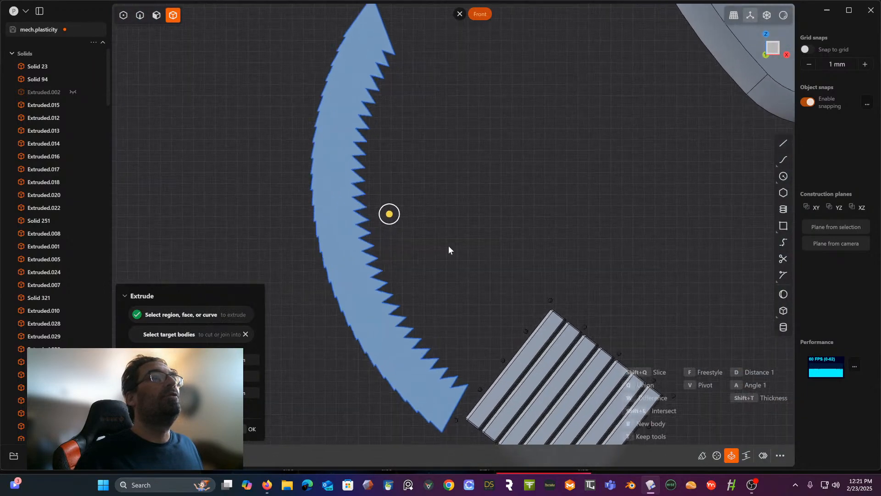
scroll(409, 76, down, 2)
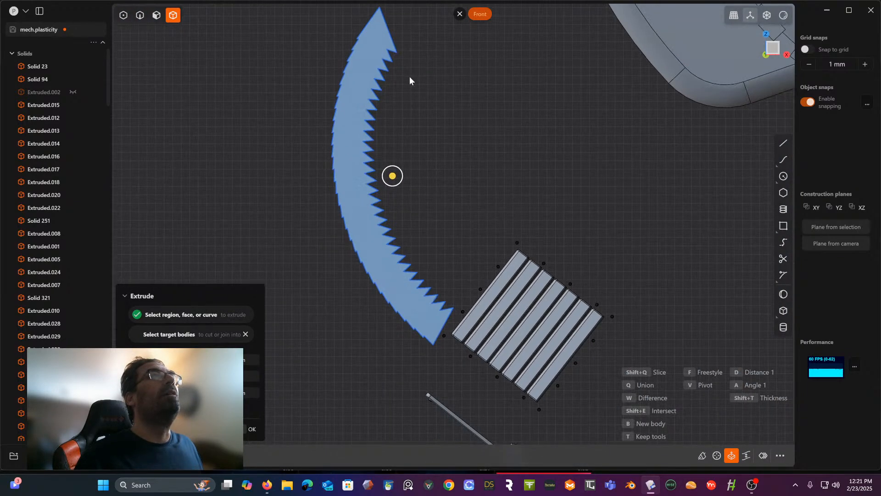
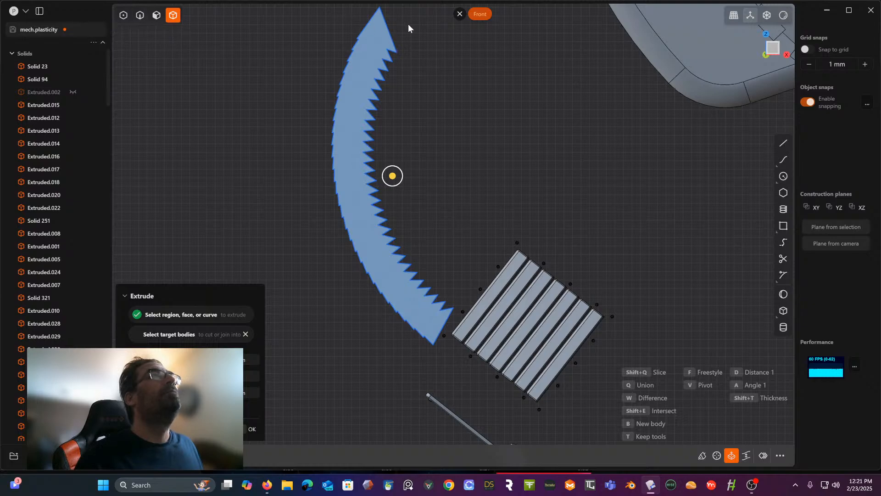
- Cancel the open Extrude and join all edges of the sawtooth profile into a single curve
key(Escape)
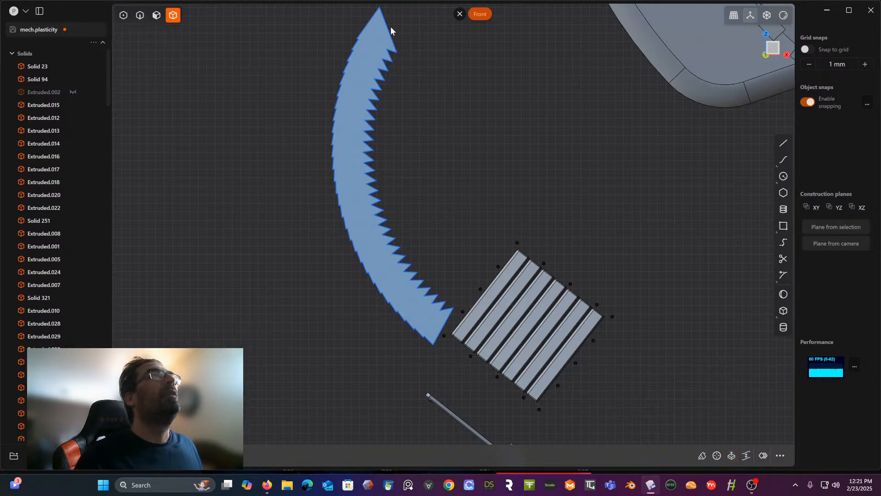
click(140, 15)
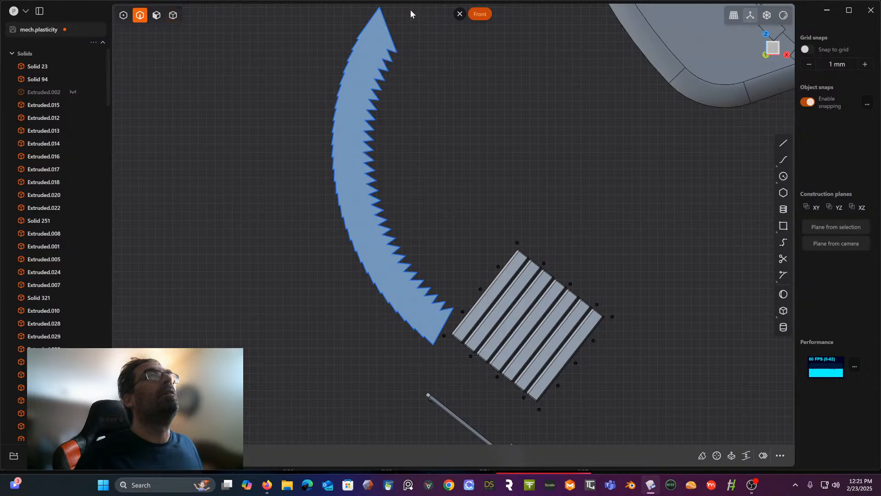
scroll(421, 82, down, 2)
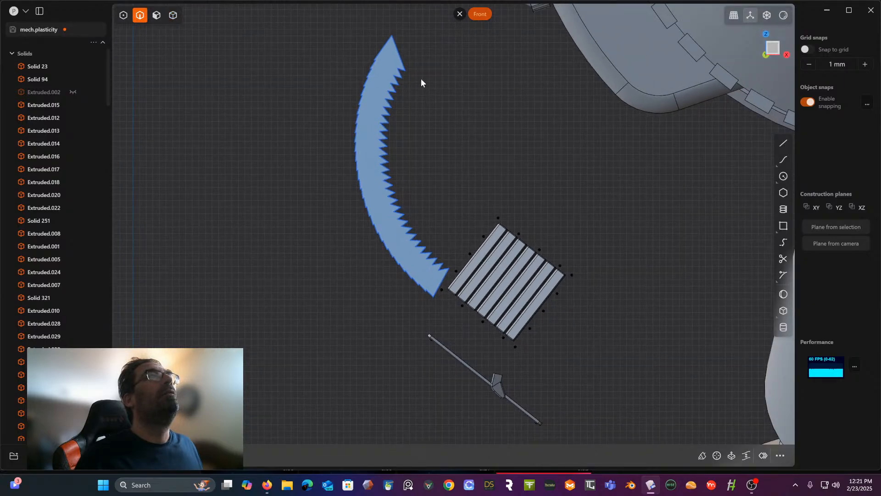
drag(418, 22, 349, 285)
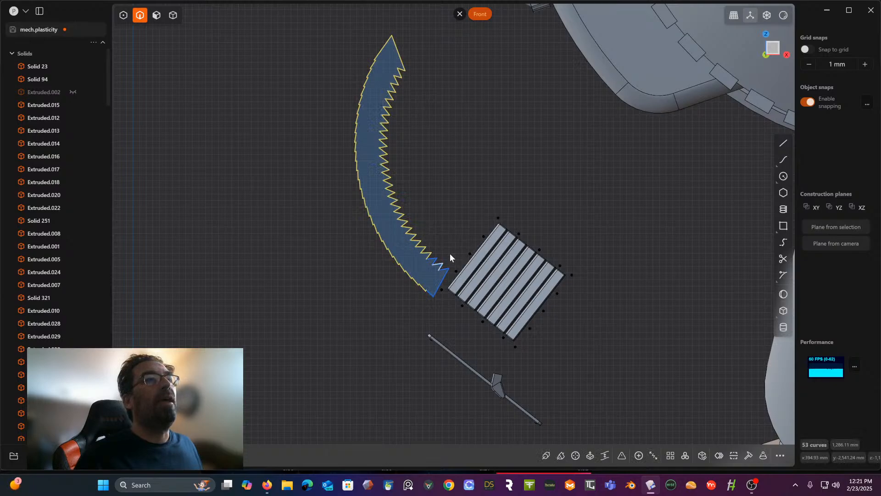
scroll(425, 274, up, 1)
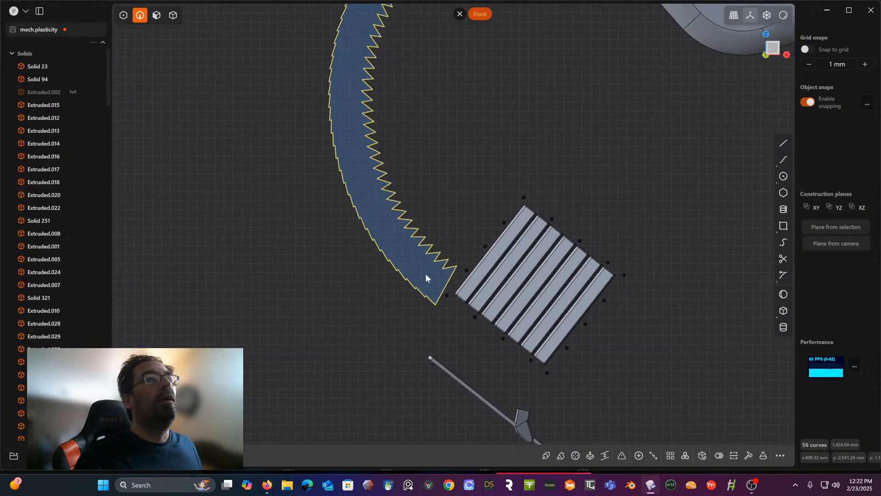
key(j)
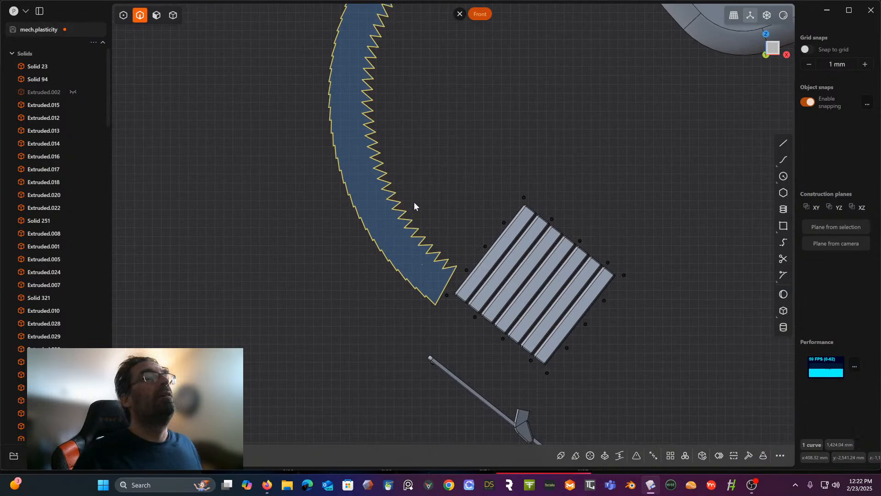
shift+middle_drag(414, 201, 411, 246)
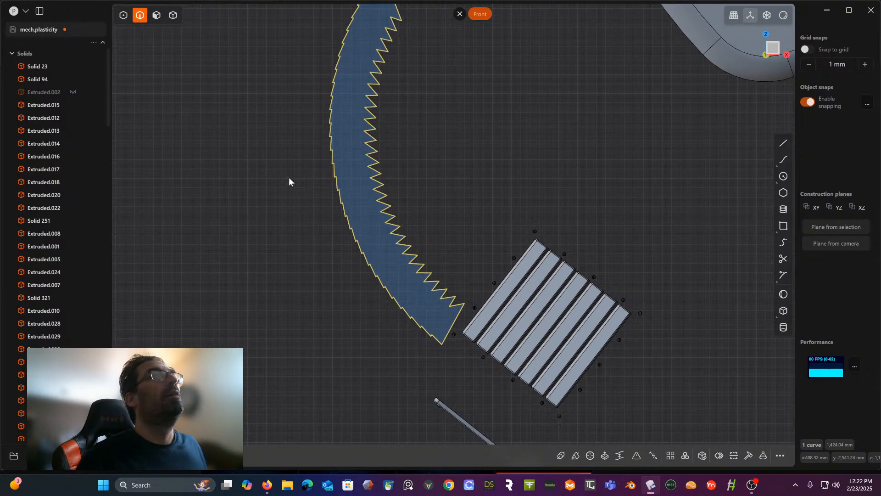
scroll(92, 244, down, 10)
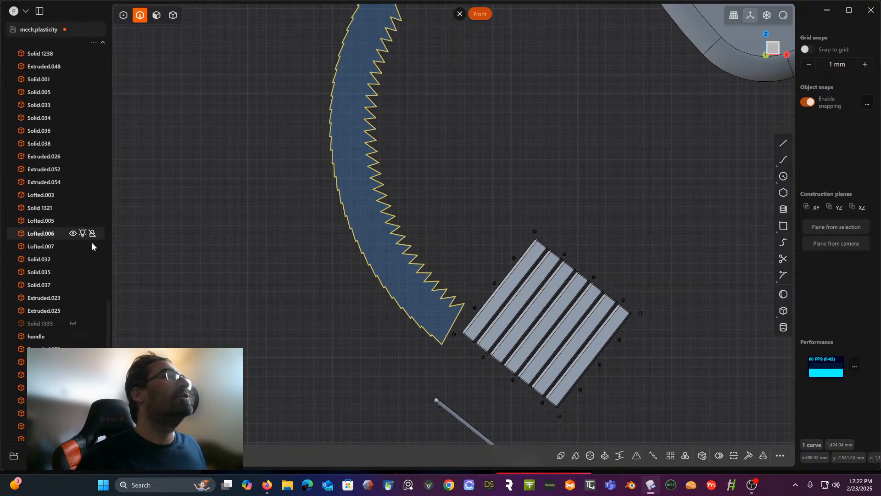
scroll(91, 241, down, 8)
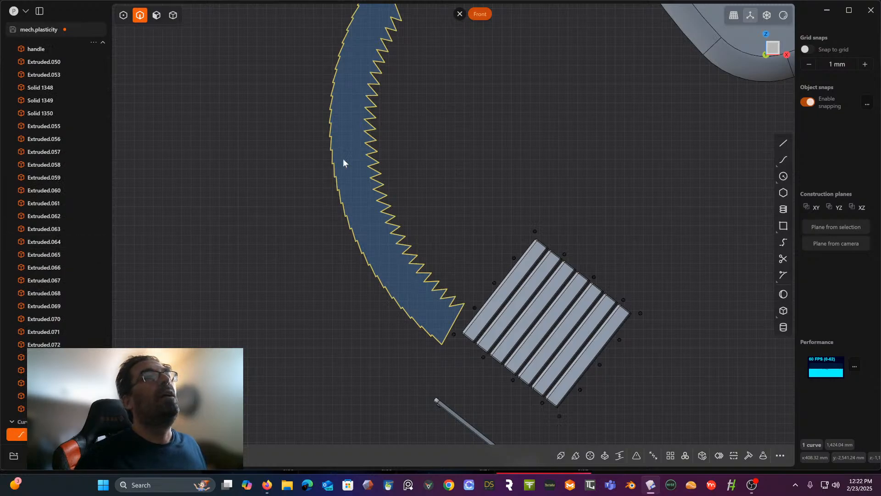
shift+middle_drag(364, 128, 344, 153)
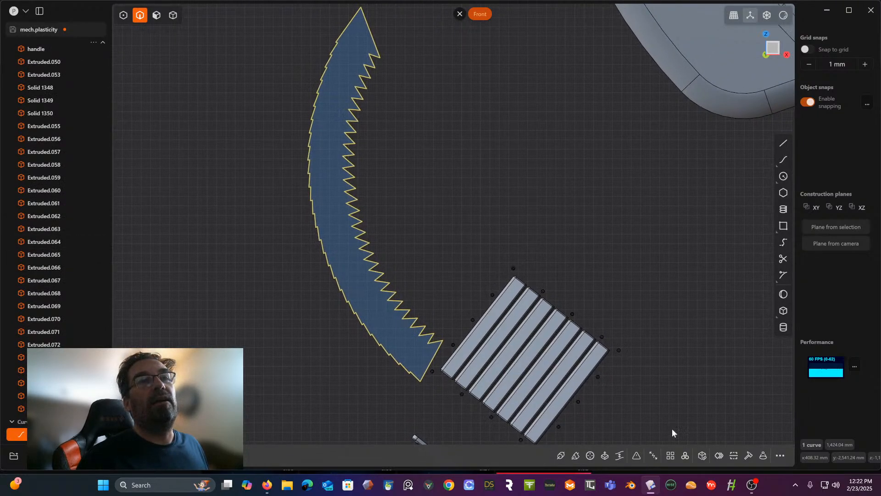
- Try to bevel all corners of the joined sawtooth curve at once, and cancel the operation
click(635, 457)
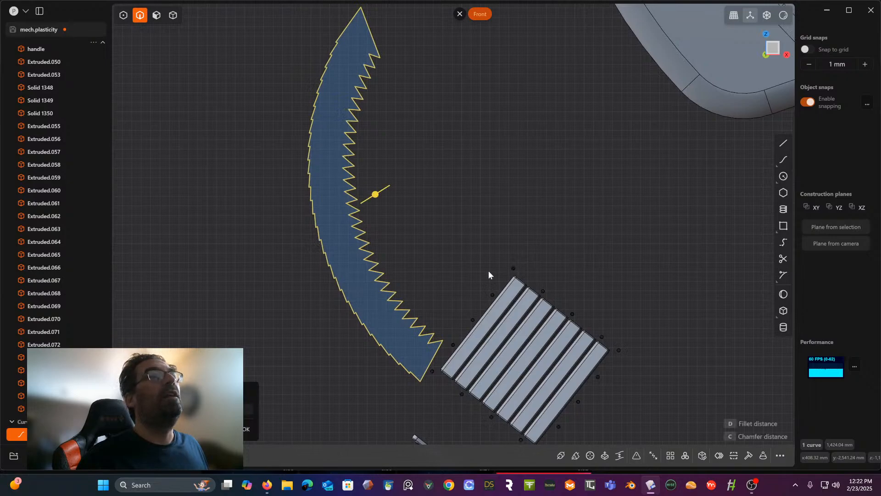
drag(373, 195, 374, 195)
scroll(395, 179, up, 7)
shift+middle_drag(396, 172, 402, 271)
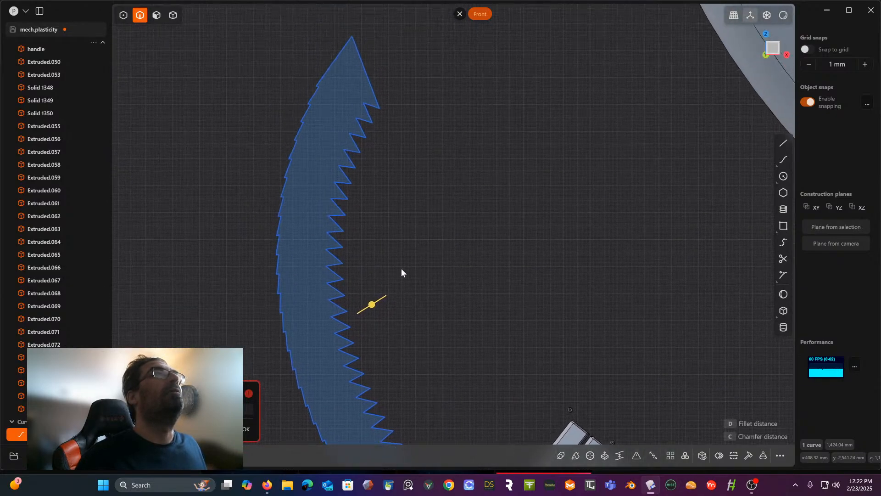
scroll(402, 209, down, 4)
scroll(402, 206, down, 4)
shift+middle_drag(421, 211, 385, 162)
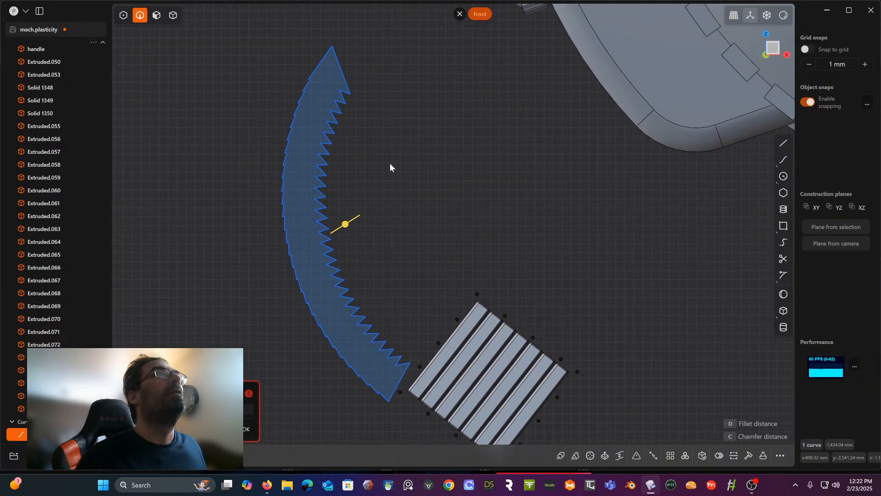
click(390, 164)
- Select all tip and valley points along the inner toothed side of the sawtooth curve
click(125, 15)
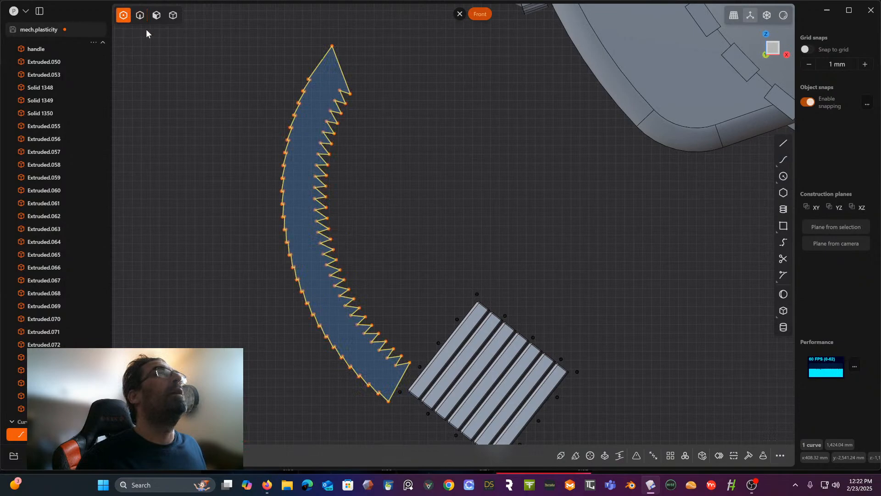
drag(378, 77, 304, 198)
shift+drag(351, 147, 311, 182)
shift+drag(377, 187, 307, 238)
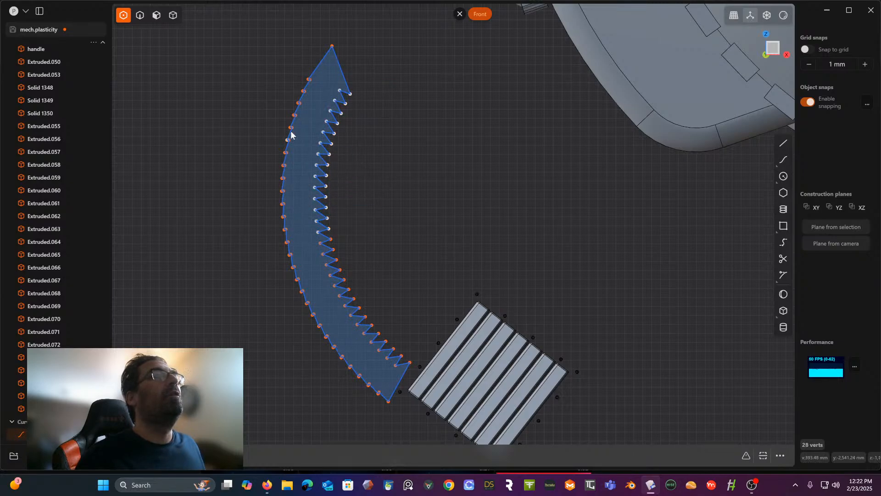
shift+drag(393, 191, 319, 296)
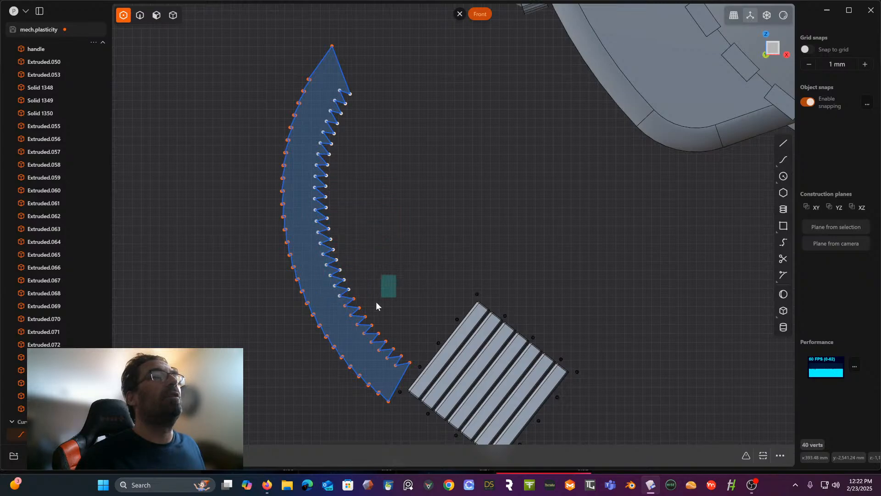
shift+drag(376, 301, 340, 329)
shift+drag(413, 322, 381, 367)
shift+drag(387, 292, 359, 345)
shift+drag(371, 309, 375, 347)
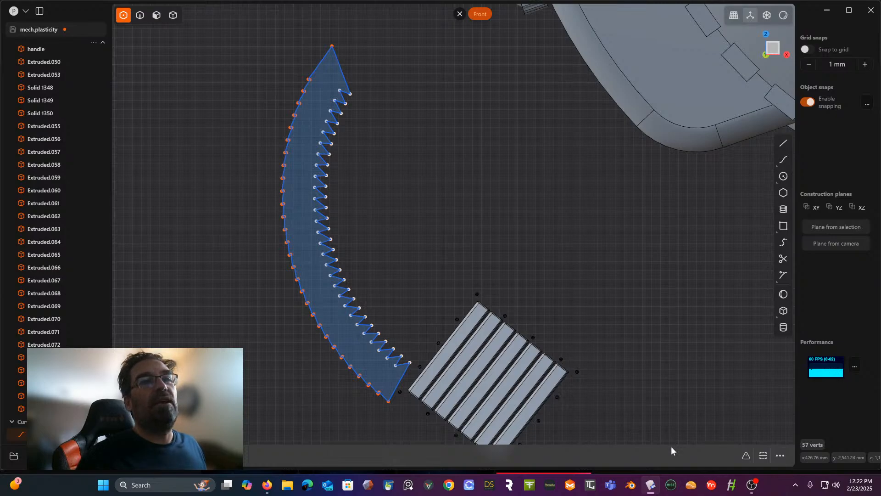
- Try chamfering both the tips and valleys of the inner teeth, and undo the chamfer
key(f)
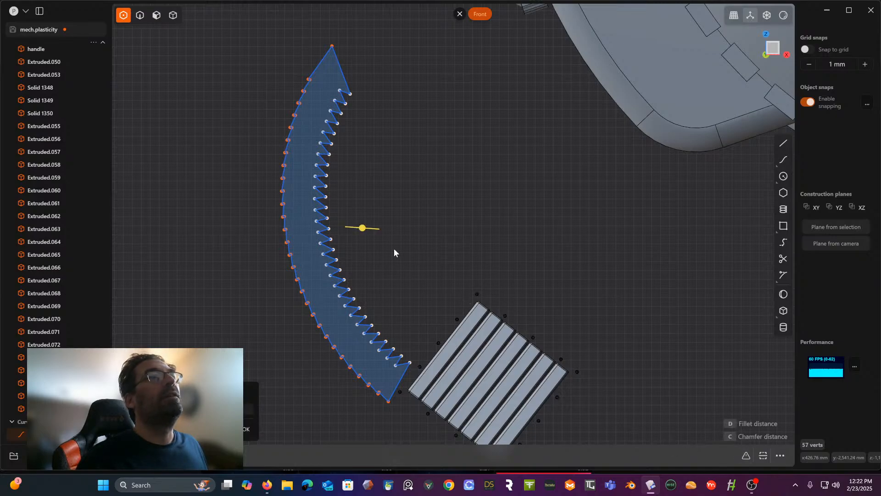
drag(362, 228, 357, 226)
scroll(341, 203, up, 3)
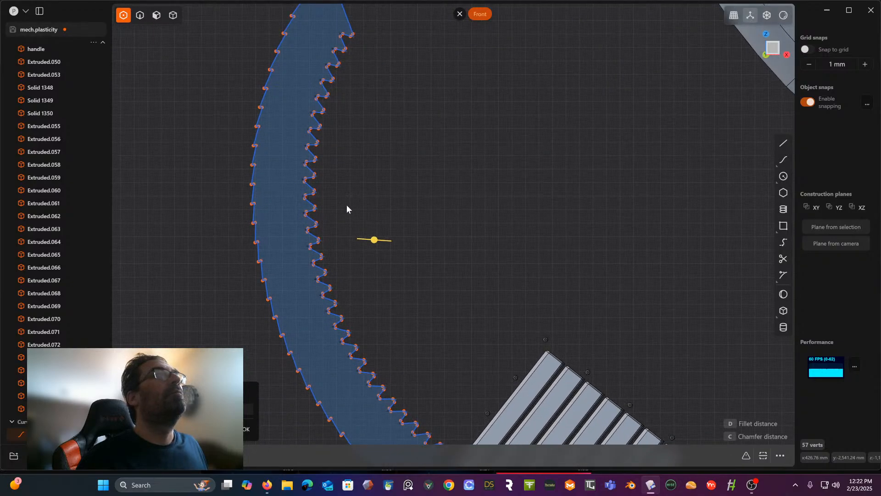
scroll(348, 205, up, 2)
shift+middle_drag(363, 207, 414, 279)
scroll(393, 247, up, 4)
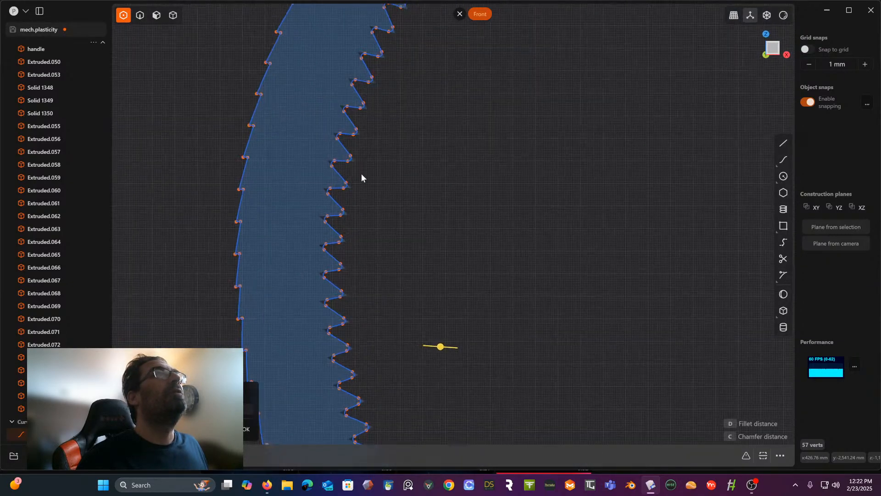
drag(441, 348, 434, 347)
right_click(414, 197)
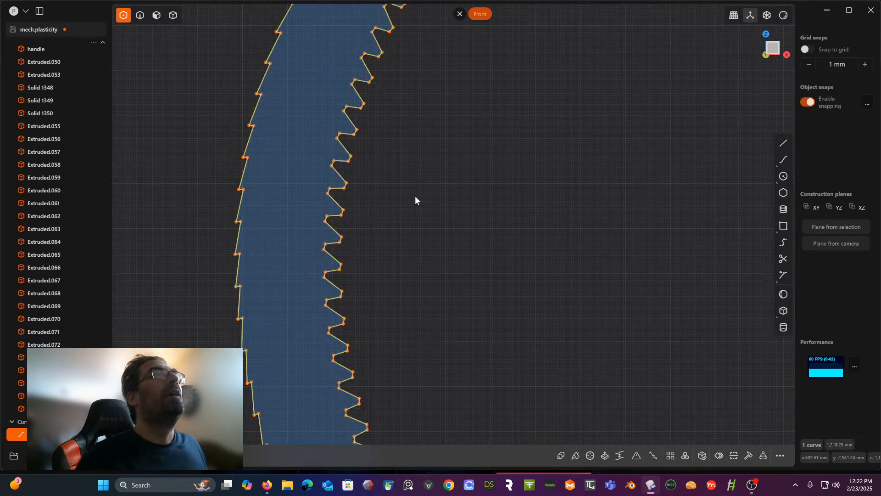
scroll(414, 198, down, 3)
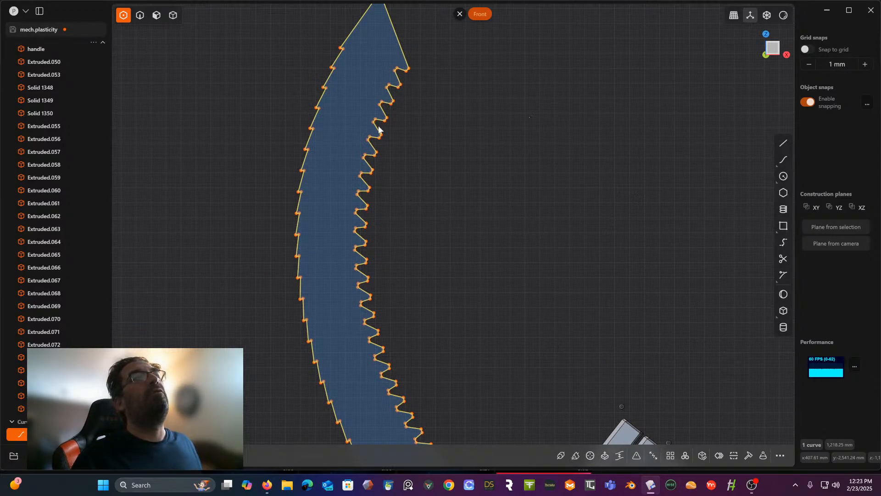
key(ctrl+z)
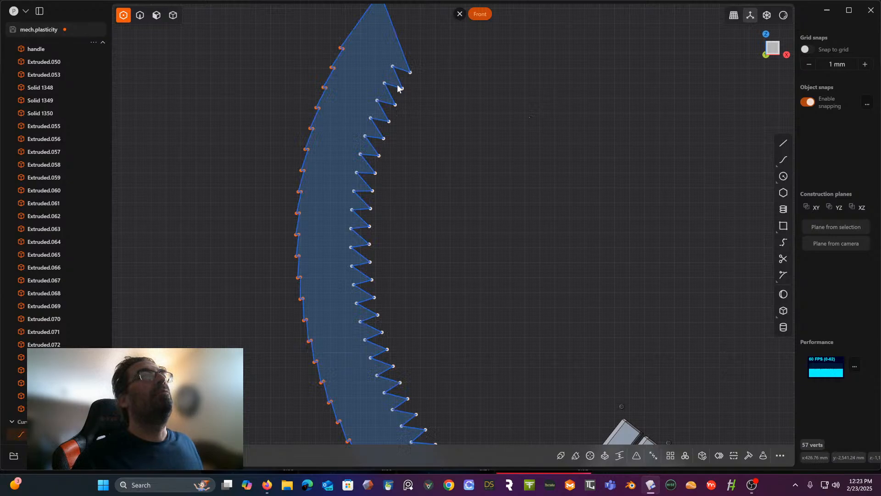
click(393, 68)
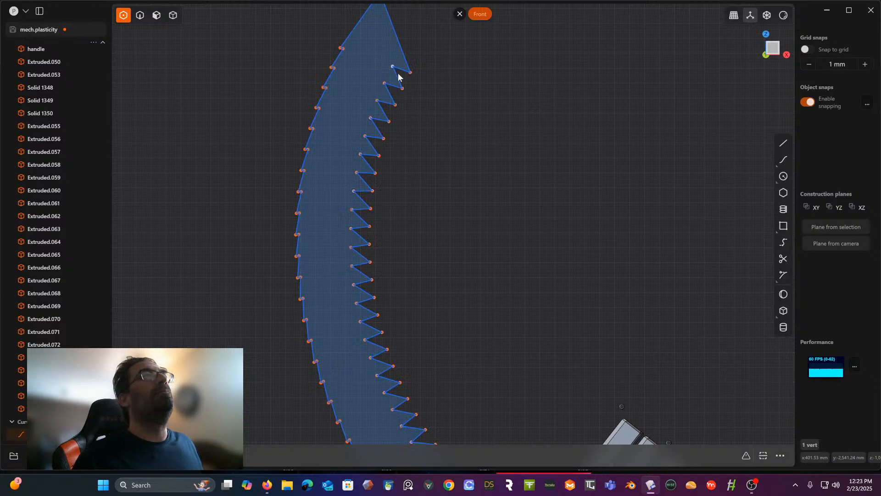
shift+drag(391, 115, 376, 143)
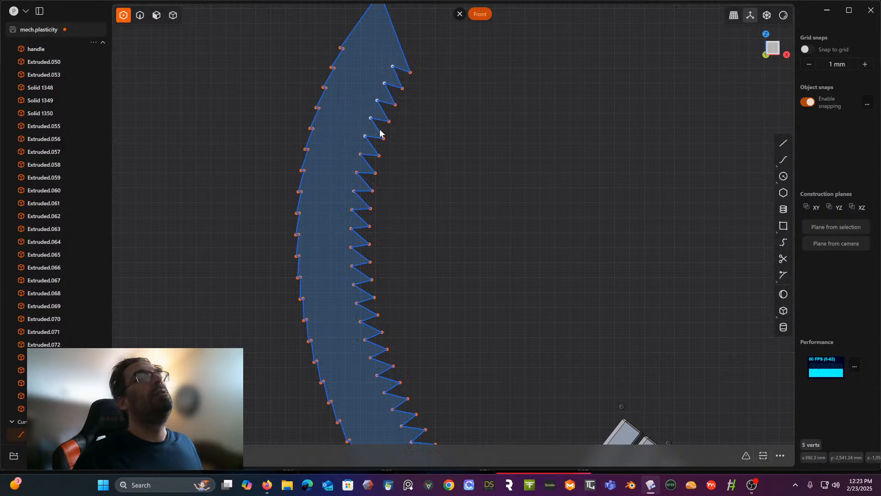
click(438, 73)
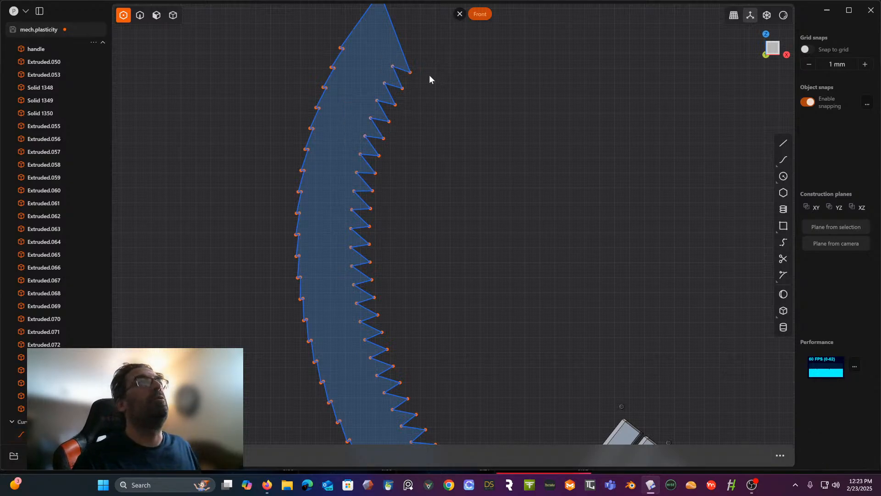
- Select only the outermost tip points of all inner teeth, from the upper end of the sawtooth curve to its lower end
drag(440, 65, 387, 130)
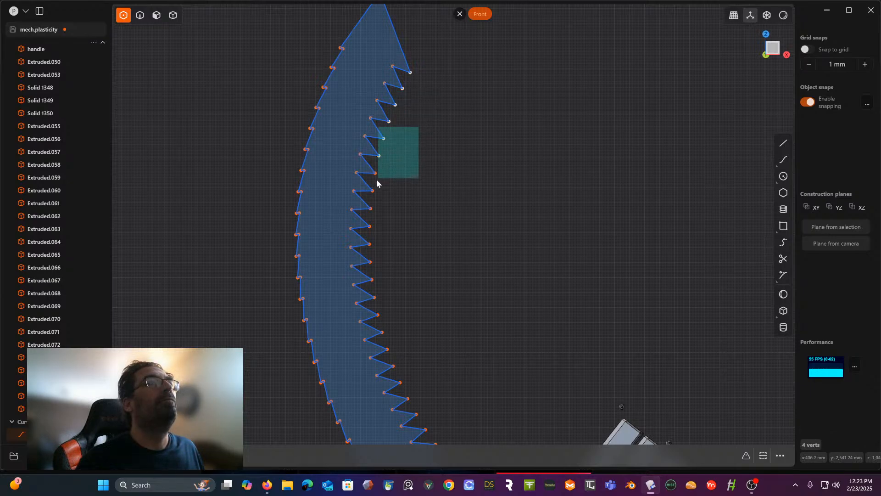
shift+drag(376, 183, 364, 268)
shift+drag(448, 218, 374, 338)
shift+middle_drag(380, 327, 382, 134)
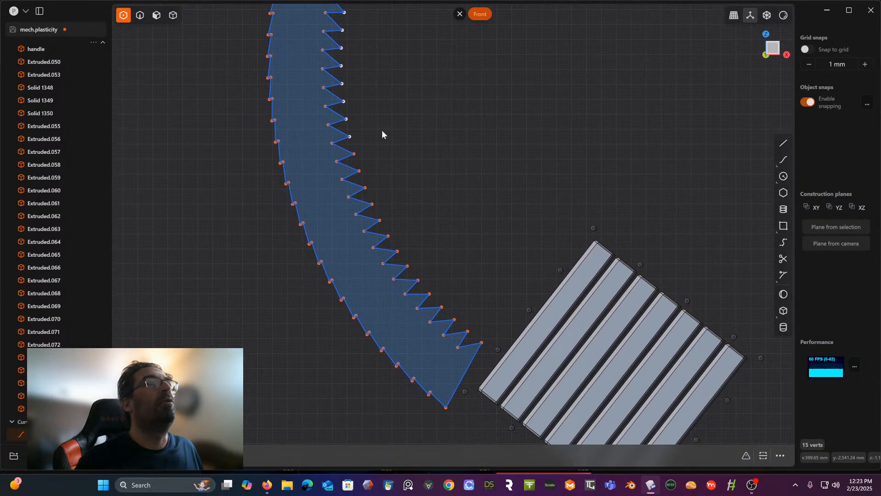
shift+drag(401, 112, 347, 179)
shift+drag(424, 149, 358, 214)
shift+drag(418, 193, 374, 232)
shift+drag(421, 216, 416, 267)
shift+drag(465, 191, 429, 292)
shift+drag(502, 302, 478, 351)
shift+drag(453, 317, 452, 320)
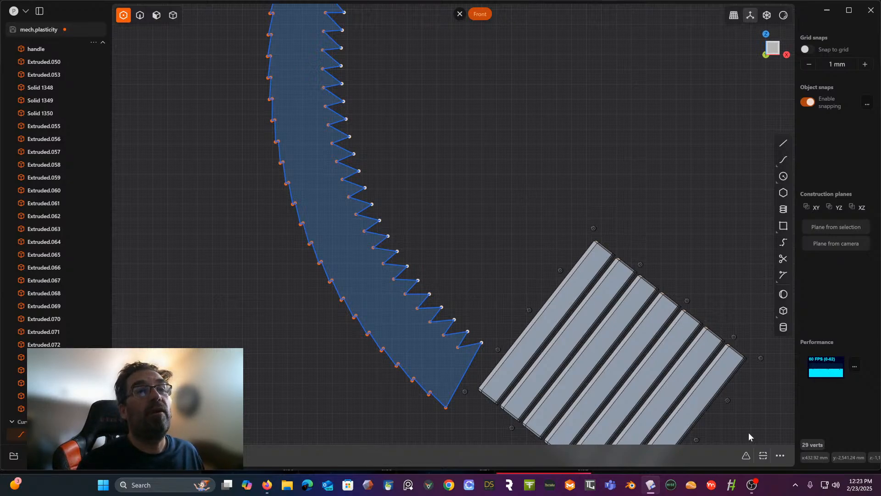
- Apply a small chamfer to the selected tooth tips to blunt the inner teeth of the sawtooth profile
key(f)
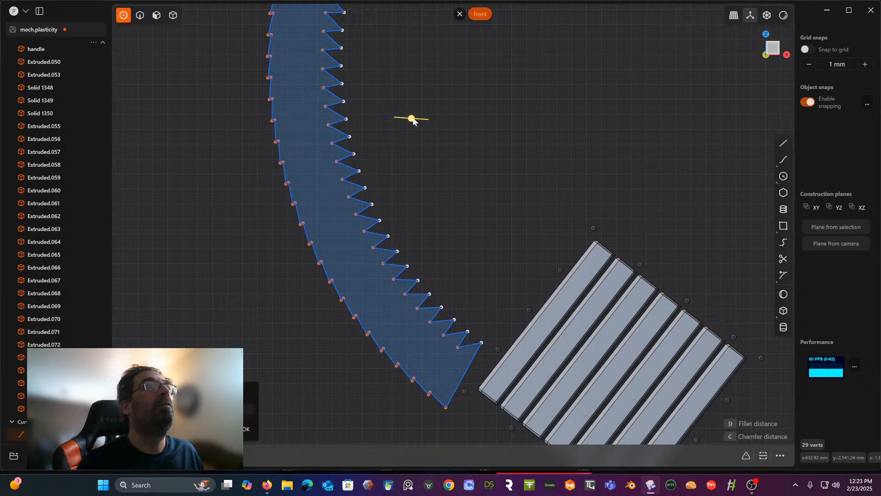
drag(413, 120, 406, 124)
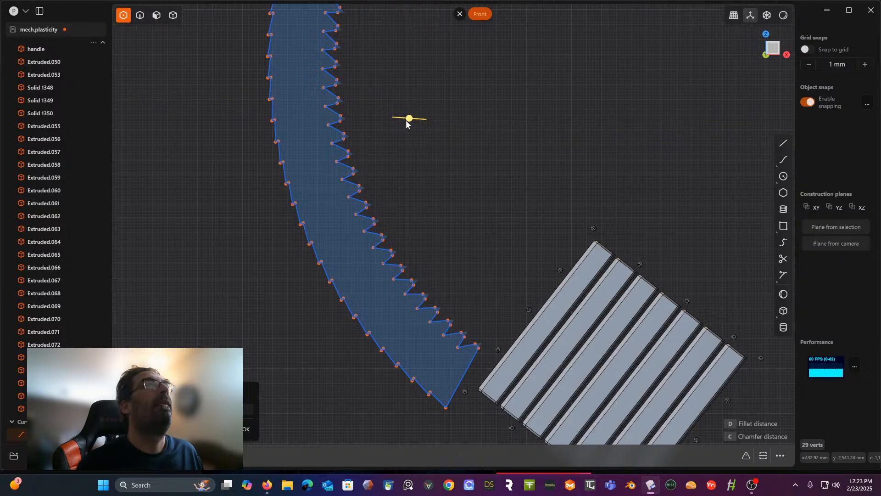
scroll(413, 133, up, 2)
scroll(349, 104, up, 1)
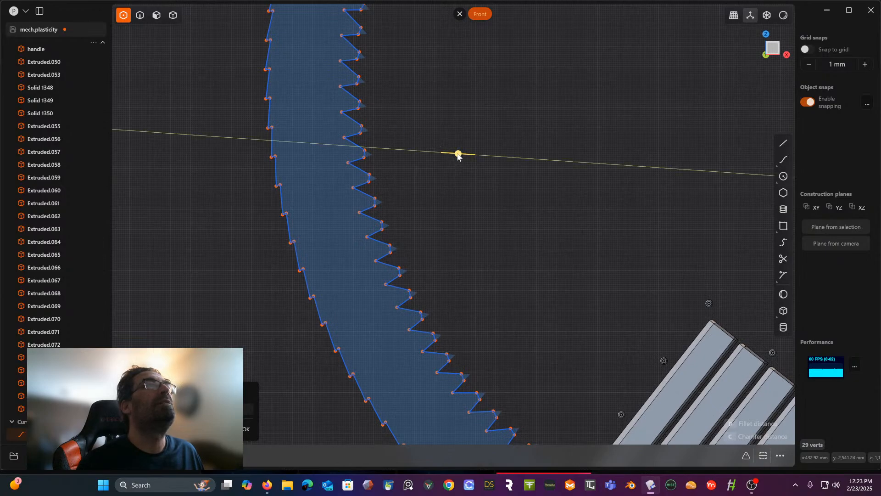
key(Return)
scroll(437, 115, down, 3)
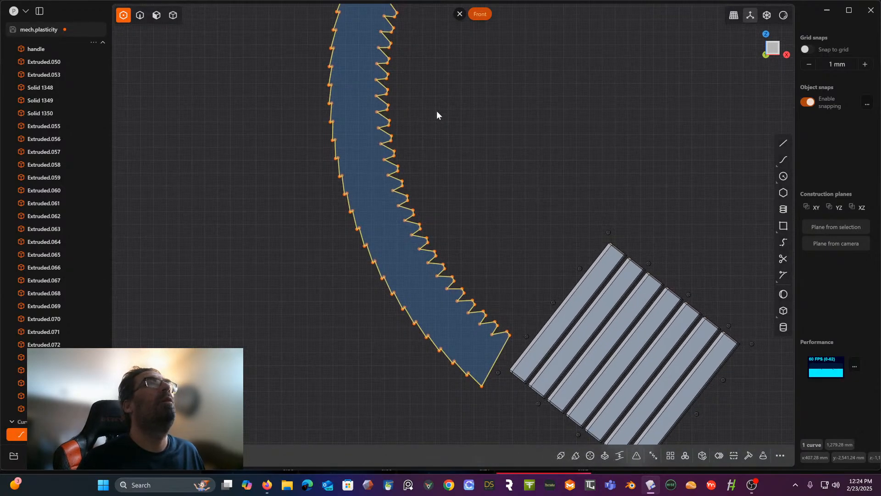
- Extrude the filled region of the sawtooth profile into a curved toothed solid
scroll(387, 161, down, 2)
middle_drag(384, 147, 416, 144)
click(542, 194)
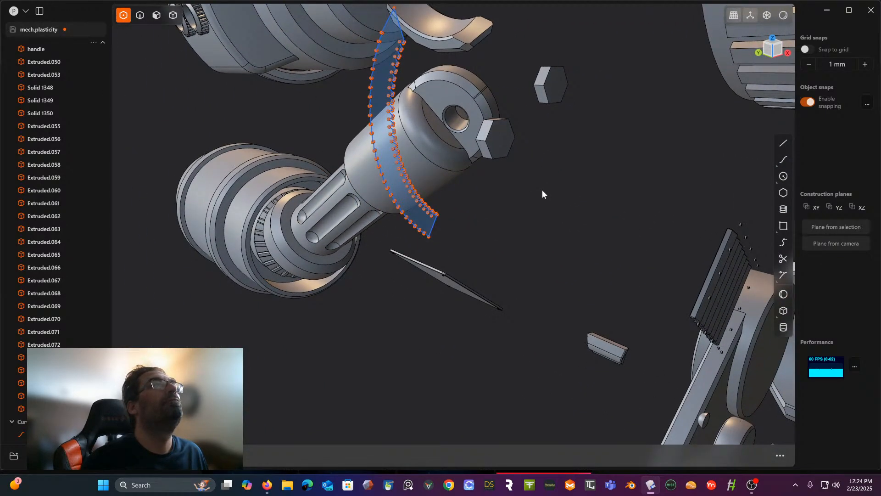
click(156, 15)
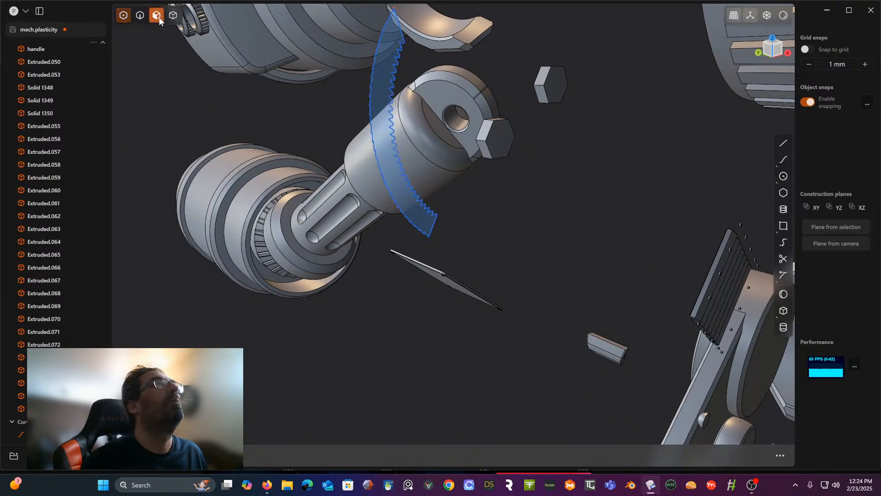
click(377, 118)
key(e)
drag(356, 117, 311, 110)
click(558, 188)
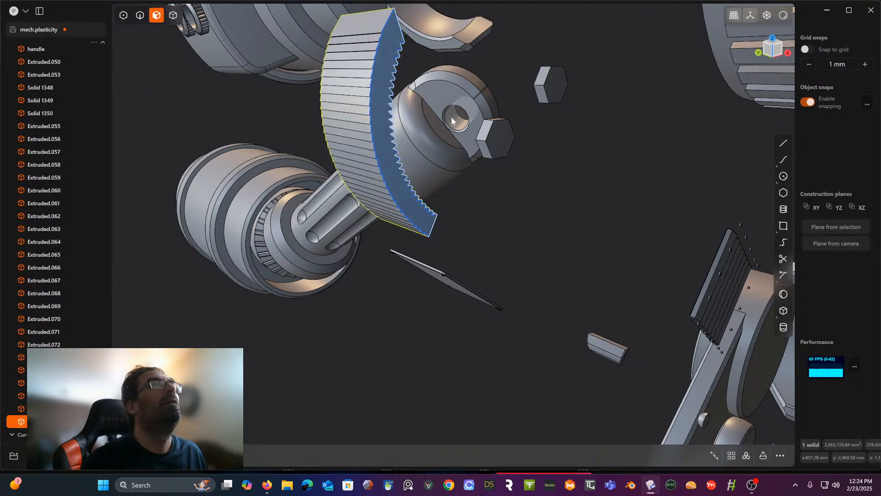
- Delete the leftover sawtooth profile curve from the scene
scroll(60, 390, down, 1)
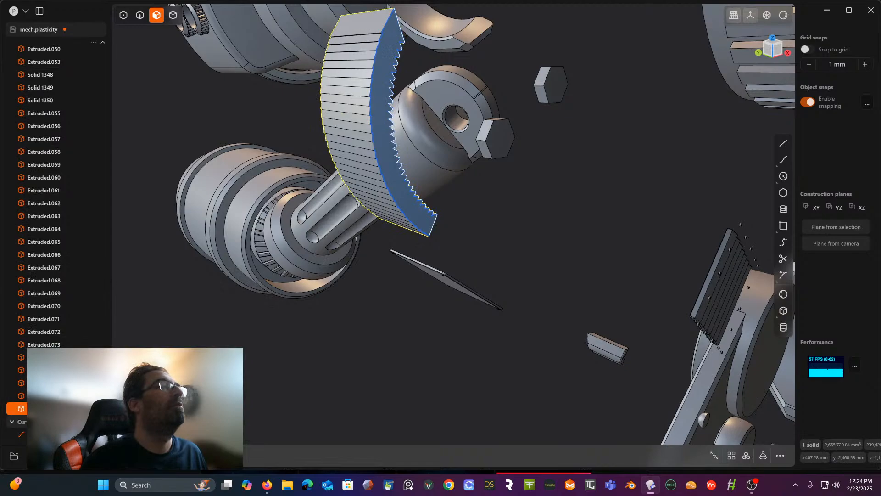
click(55, 434)
key(Delete)
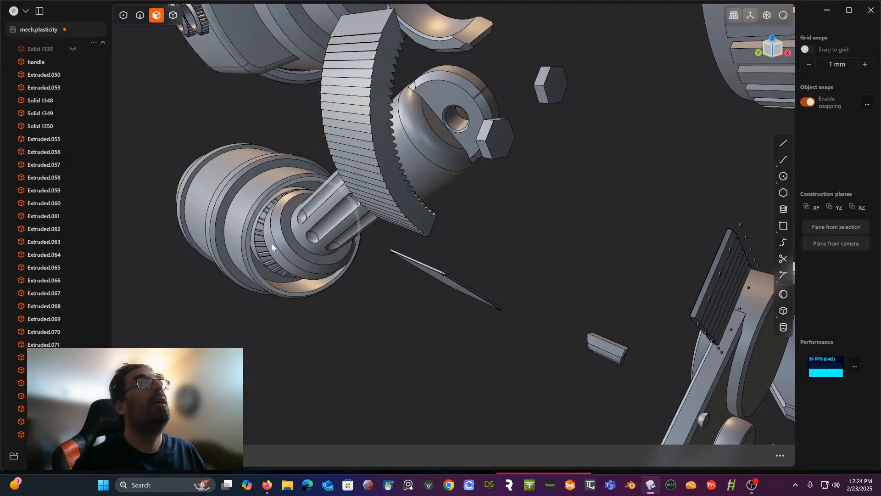
- Extend the flat end face of the toothed solid far enough outward to span the full row of fins
click(379, 115)
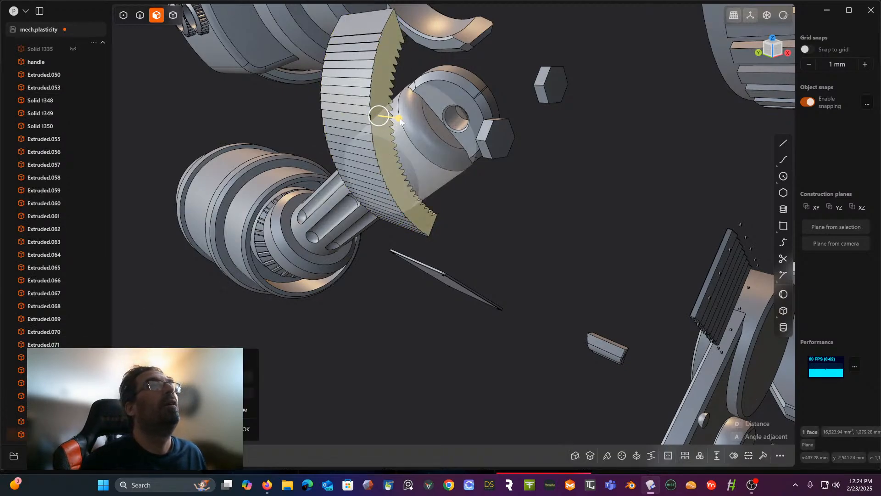
key(e)
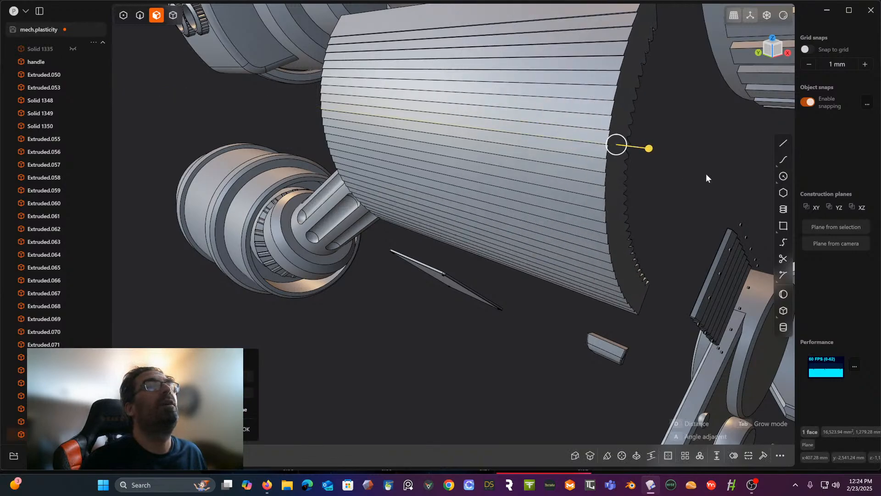
scroll(414, 227, down, 5)
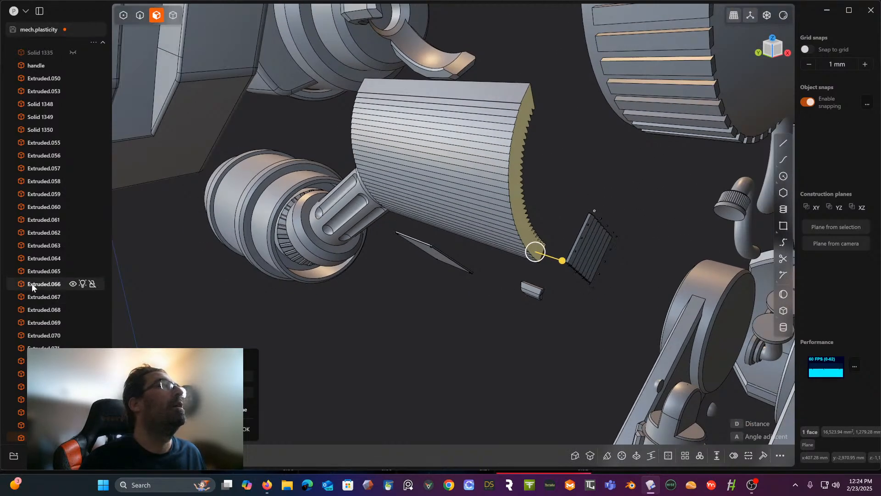
- Unhide the hidden bodies by selecting the solids from Solid 1335 up to Extruded.002 and making them visible
scroll(33, 275, up, 4)
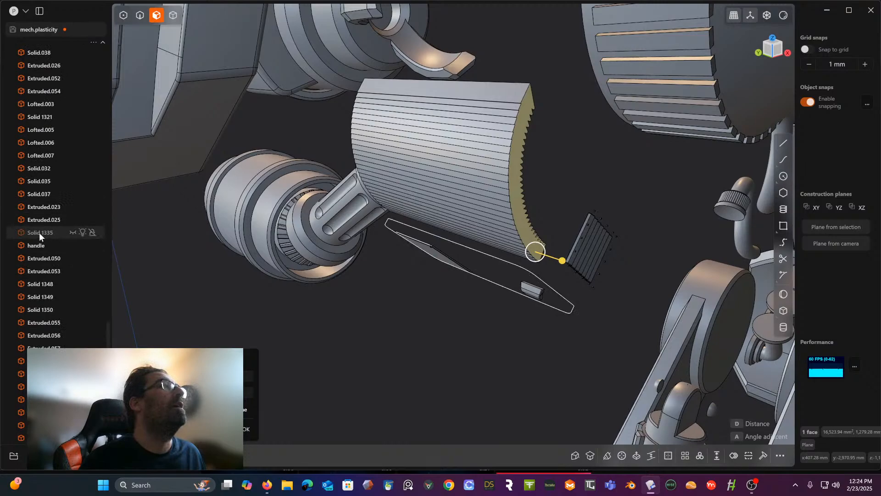
click(40, 233)
scroll(51, 238, up, 10)
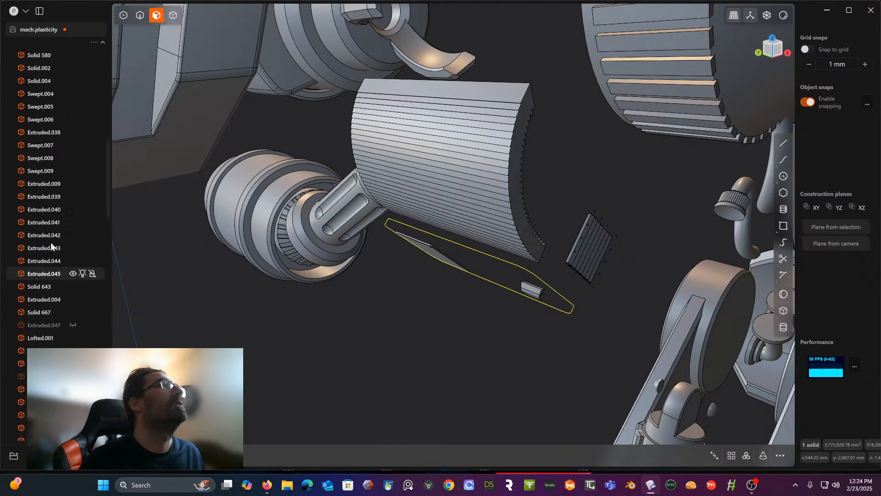
scroll(49, 241, up, 5)
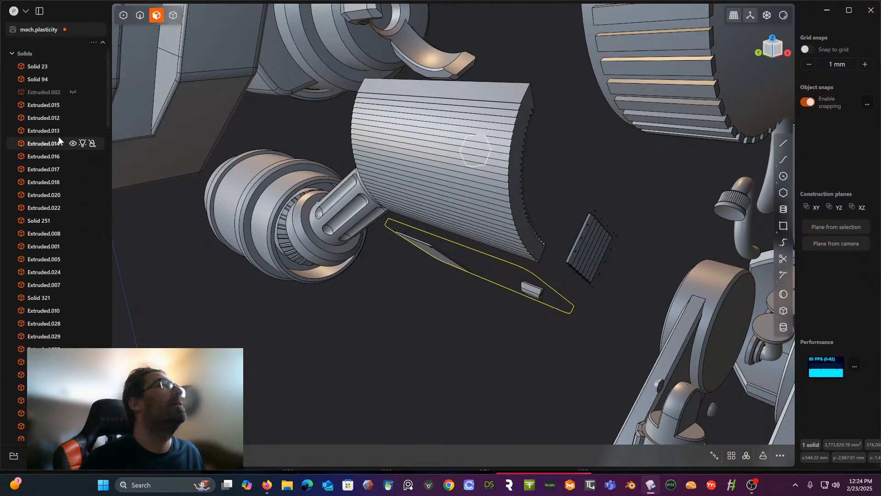
shift+click(45, 92)
click(74, 92)
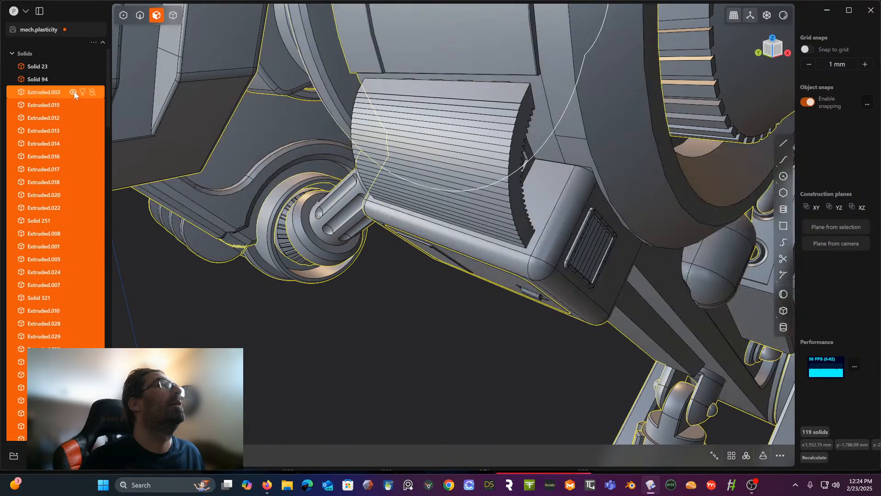
click(152, 252)
- In front view, draw a line about 51 mm long across the lower part of the toothed solid beside the rounded box
middle_drag(173, 251, 130, 255)
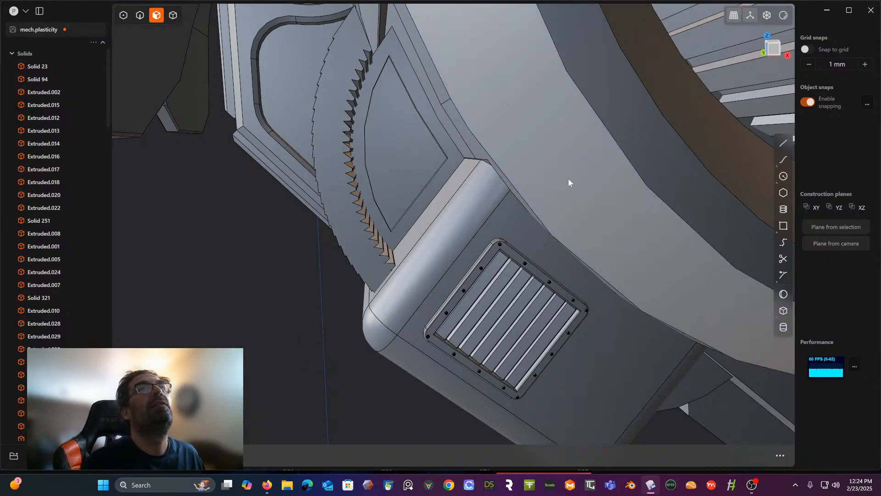
click(775, 51)
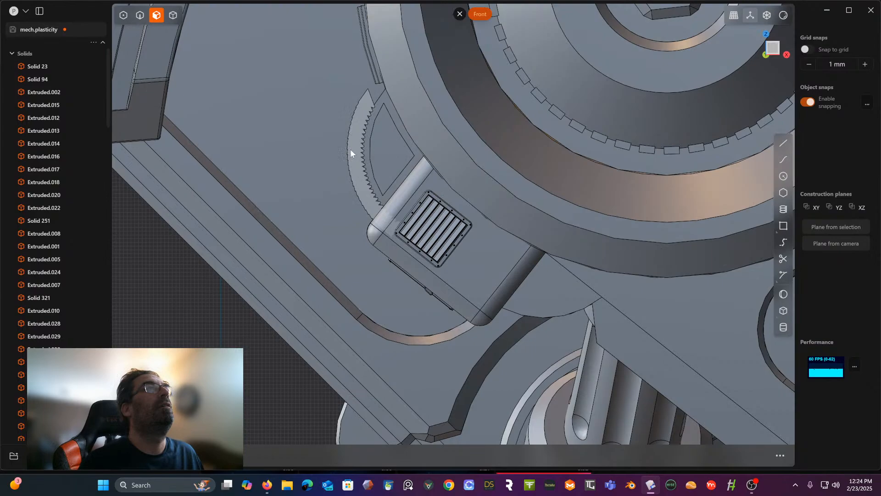
click(350, 149)
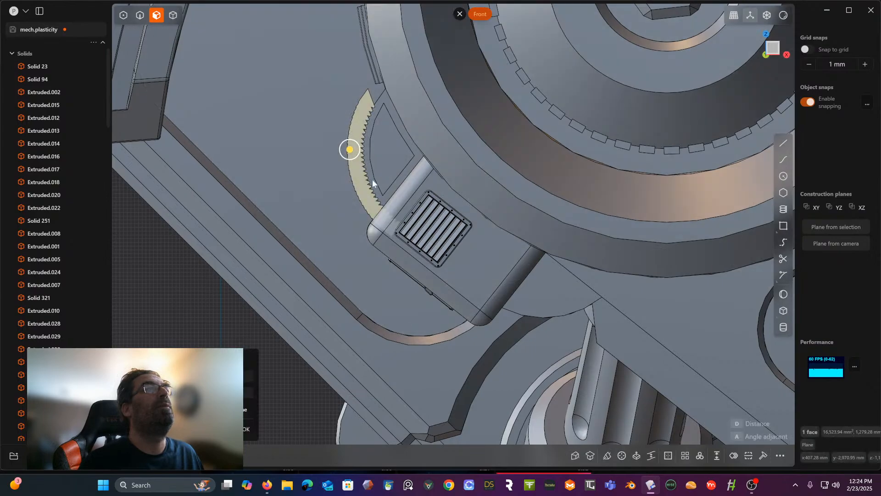
scroll(411, 190, up, 2)
click(782, 144)
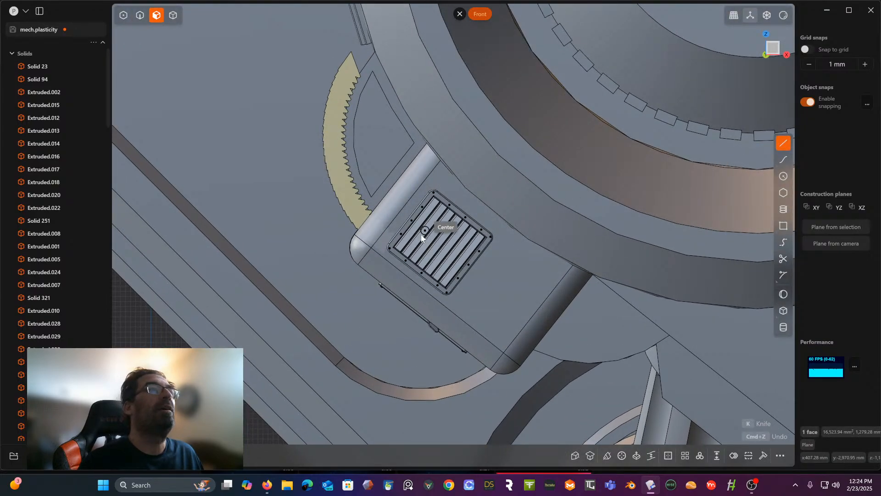
scroll(359, 225, up, 2)
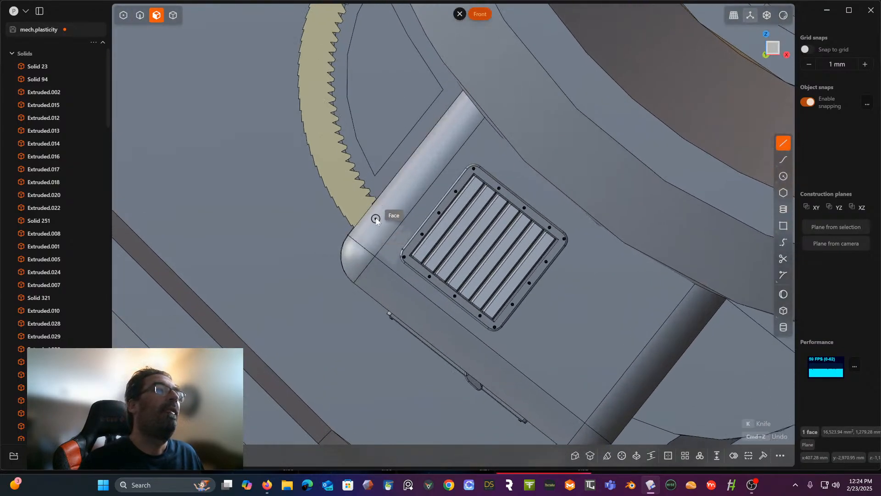
scroll(359, 210, up, 2)
scroll(358, 211, up, 1)
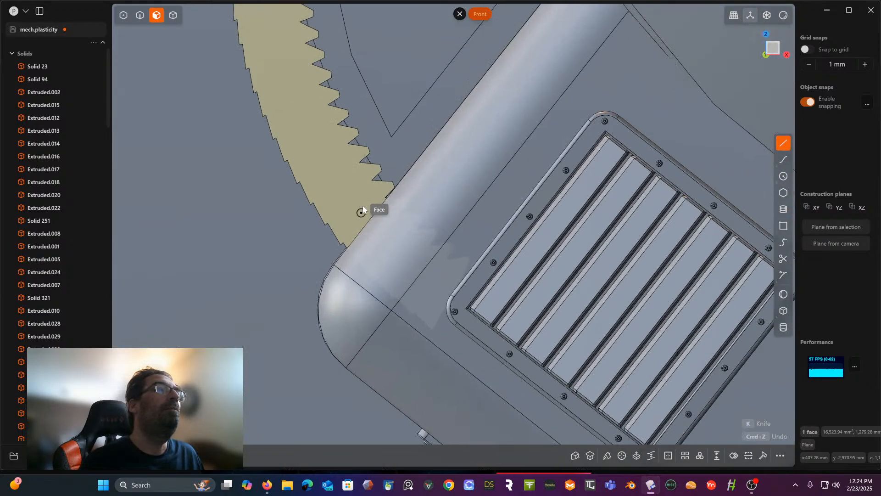
click(375, 183)
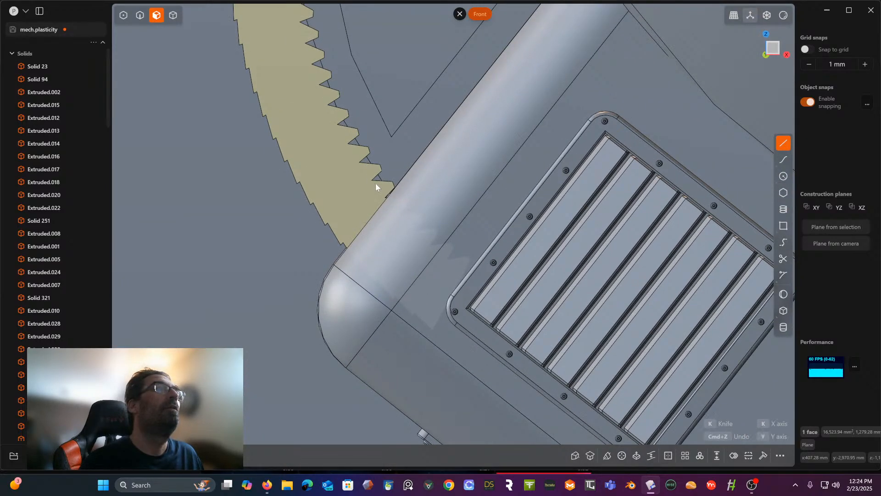
click(298, 230)
right_click(297, 230)
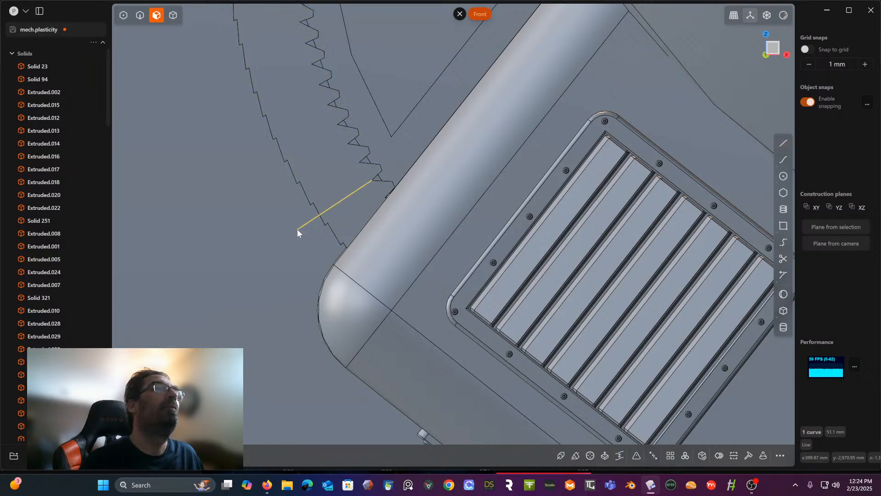
- Cut the toothed solid with the line and delete the lower piece that overlaps the box, together with the line
scroll(298, 229, down, 4)
shift+middle_drag(297, 229, 335, 266)
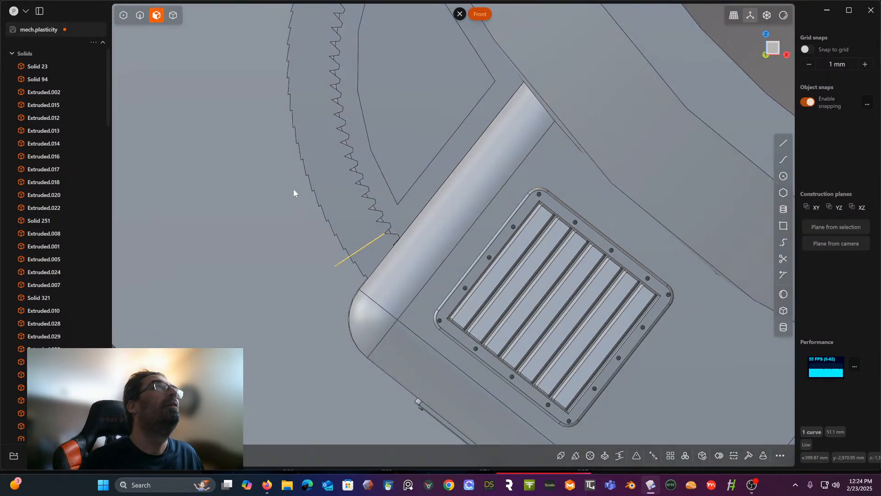
click(173, 15)
click(227, 119)
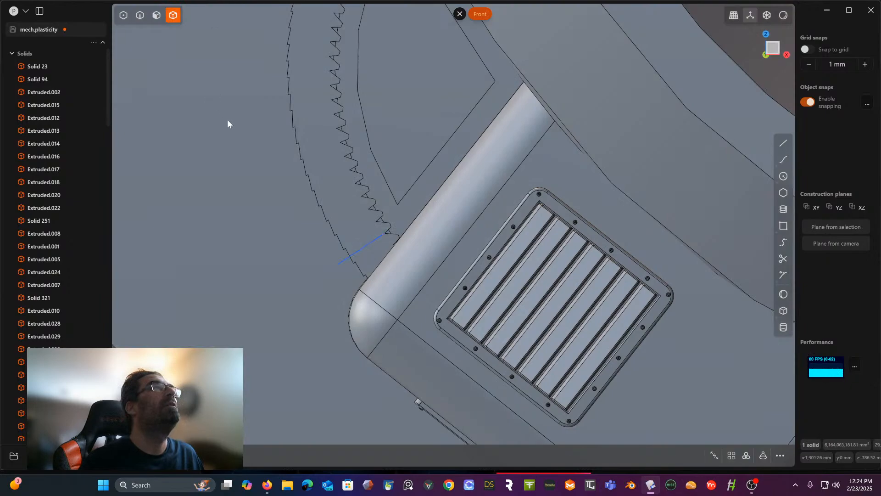
click(317, 165)
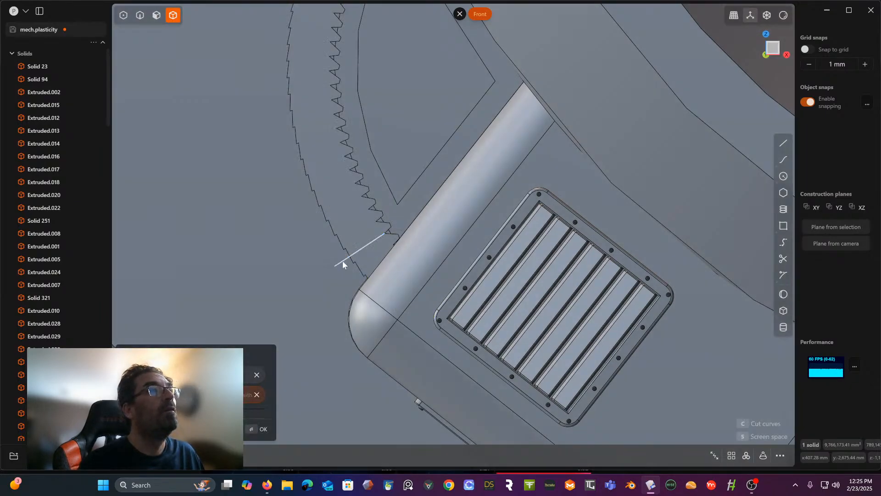
click(343, 260)
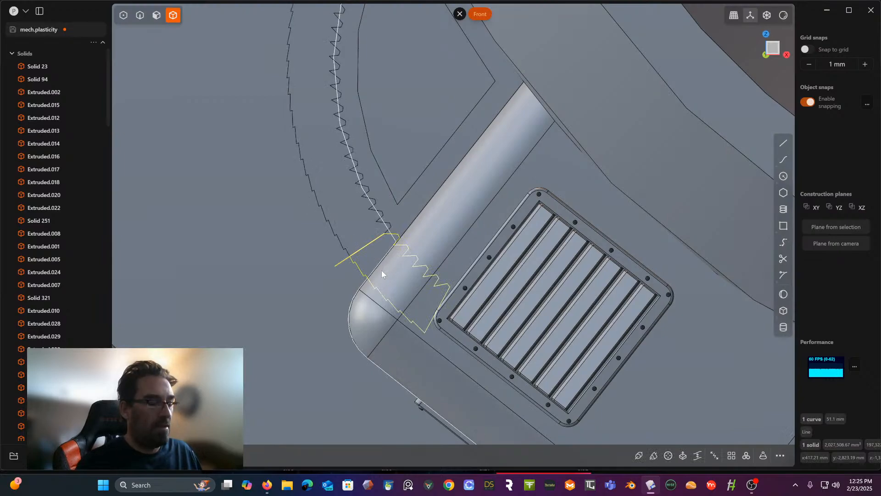
key(Delete)
scroll(404, 204, down, 4)
mouse_move(404, 205)
middle_down()
mouse_move(443, 209)
mouse_move(438, 266)
middle_up()
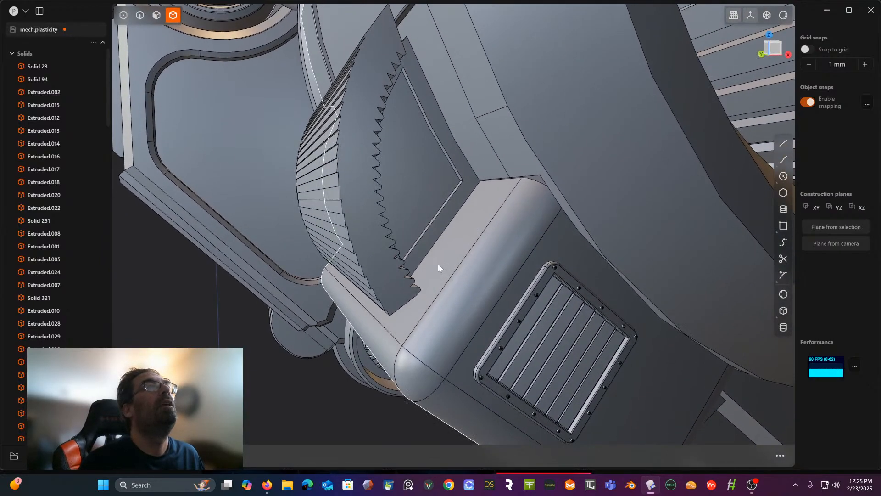
- Boolean-subtract the toothed solid from the hub body to carve the teeth into its raised fins
click(459, 136)
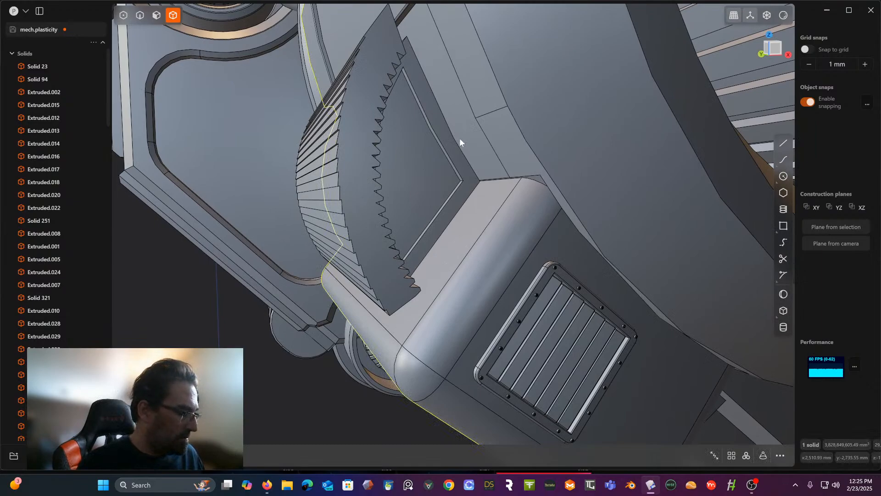
key(shift+b)
click(352, 159)
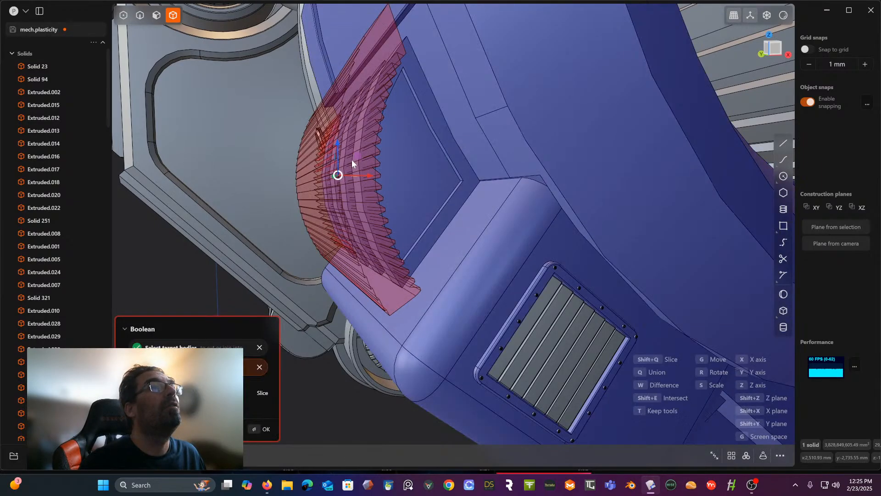
key(Return)
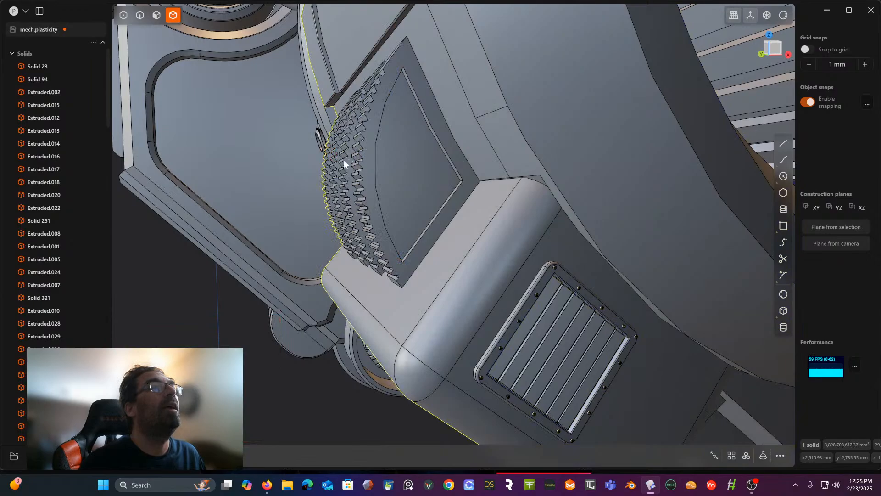
- Examine the teeth cut into the four fins from several angles, including the far side of the hub
middle_drag(343, 161, 410, 169)
key(Escape)
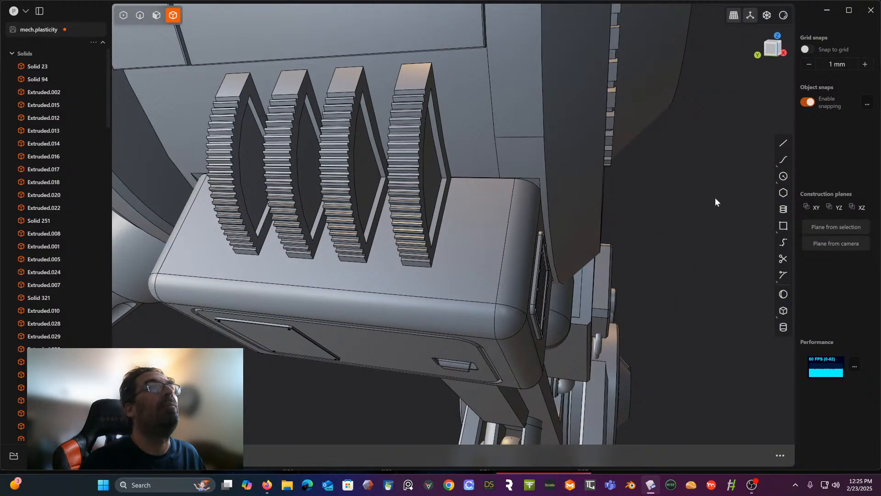
middle_drag(651, 203, 517, 190)
scroll(516, 189, up, 5)
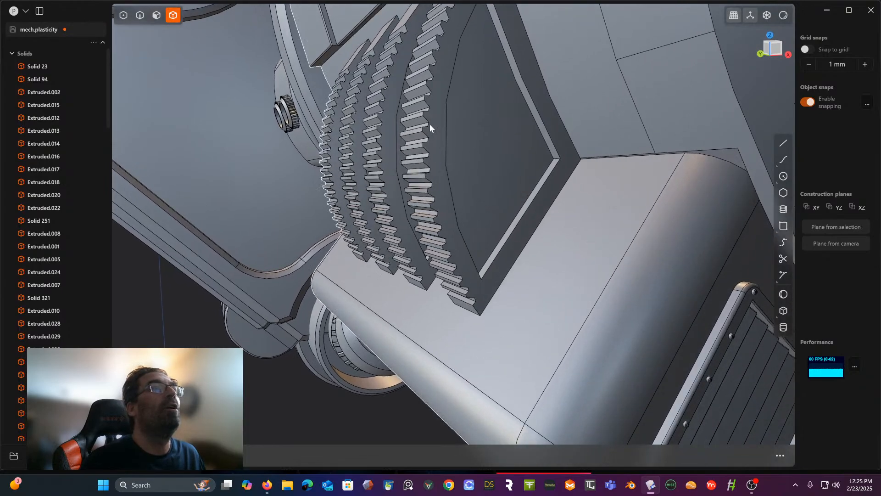
middle_drag(430, 124, 506, 153)
scroll(440, 221, down, 2)
mouse_move(440, 221)
middle_down()
mouse_move(482, 206)
mouse_move(469, 203)
mouse_move(476, 178)
mouse_move(525, 197)
mouse_move(481, 220)
mouse_move(554, 223)
mouse_move(501, 217)
mouse_move(428, 239)
mouse_move(351, 209)
mouse_move(446, 222)
middle_up()
scroll(482, 216, up, 2)
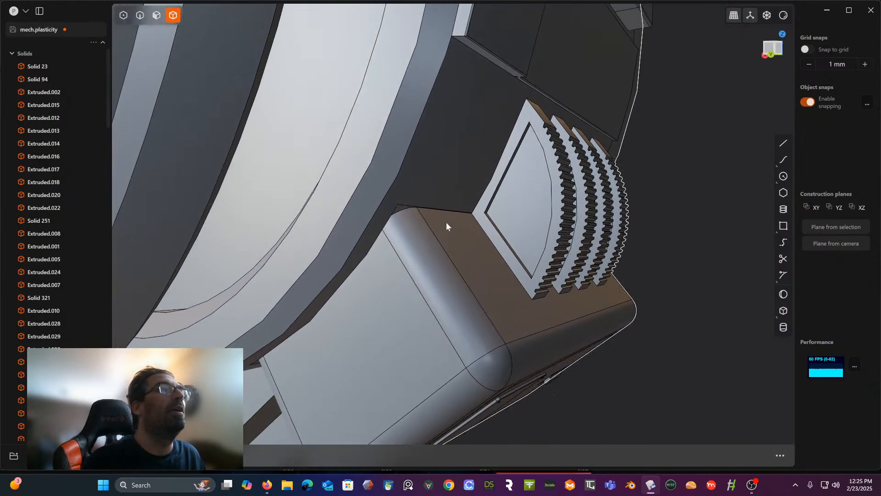
- Try to fillet the short curved edge where the rounded box corner meets the hub
key(2)
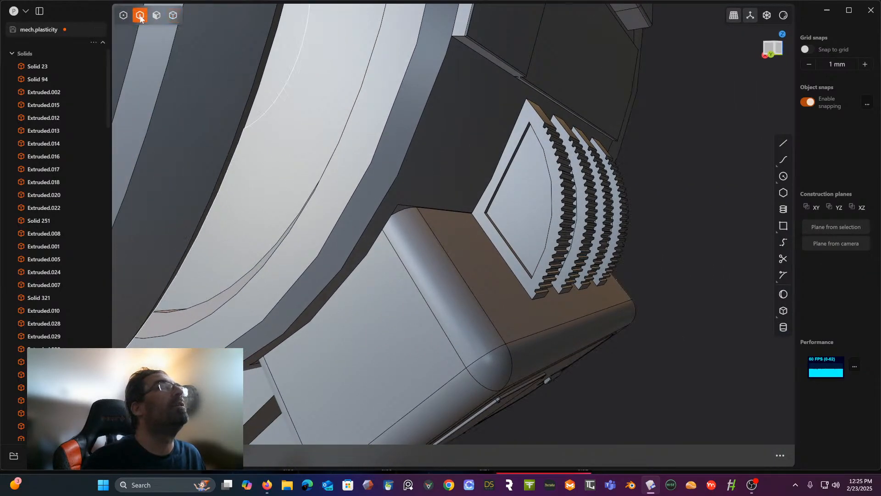
click(398, 211)
key(f)
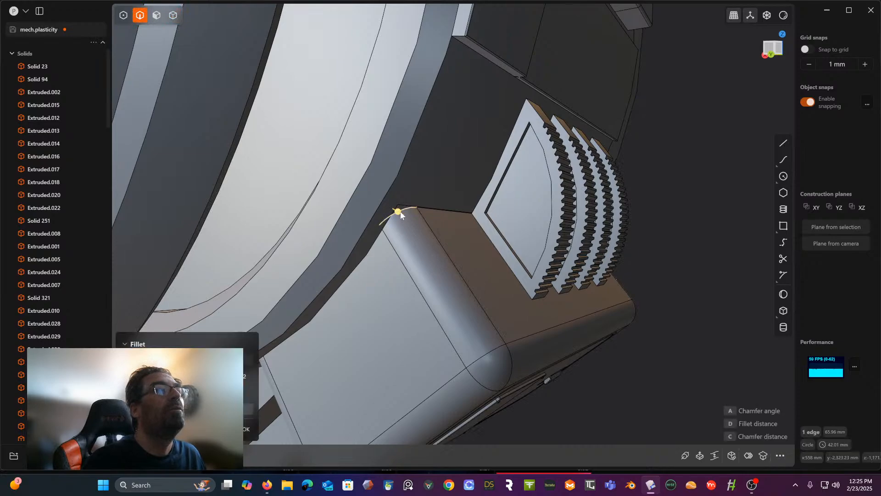
drag(402, 218, 390, 207)
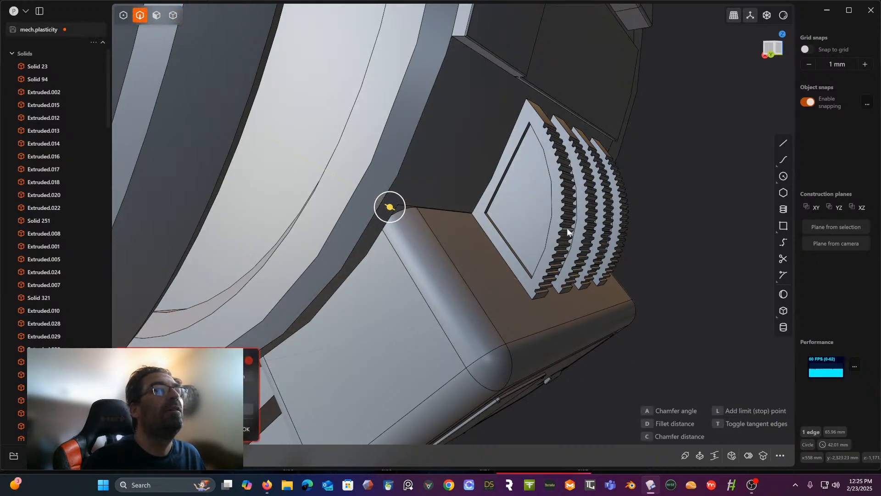
right_click(697, 236)
middle_drag(681, 247, 307, 194)
scroll(589, 250, down, 6)
scroll(541, 192, down, 10)
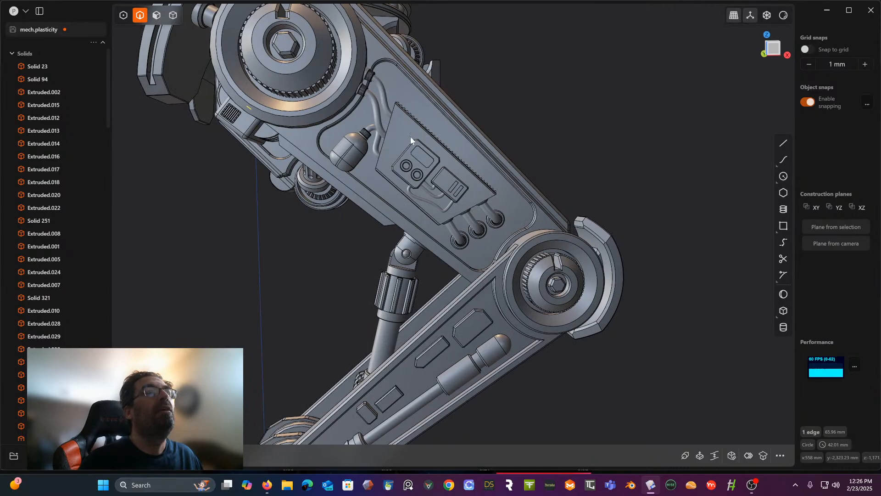
- Offset the outline of the toothed trapezoidal box's front face inward to create an inset face around the mounted details
scroll(403, 147, up, 5)
middle_drag(395, 148, 447, 160)
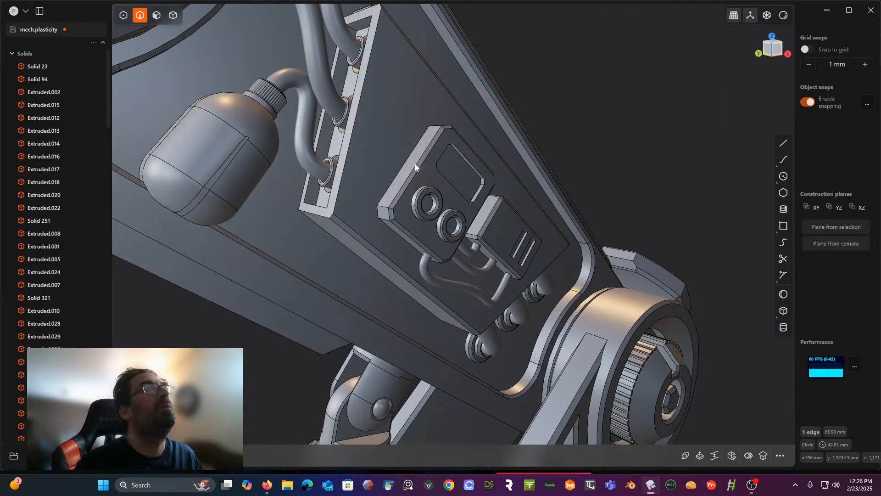
click(156, 15)
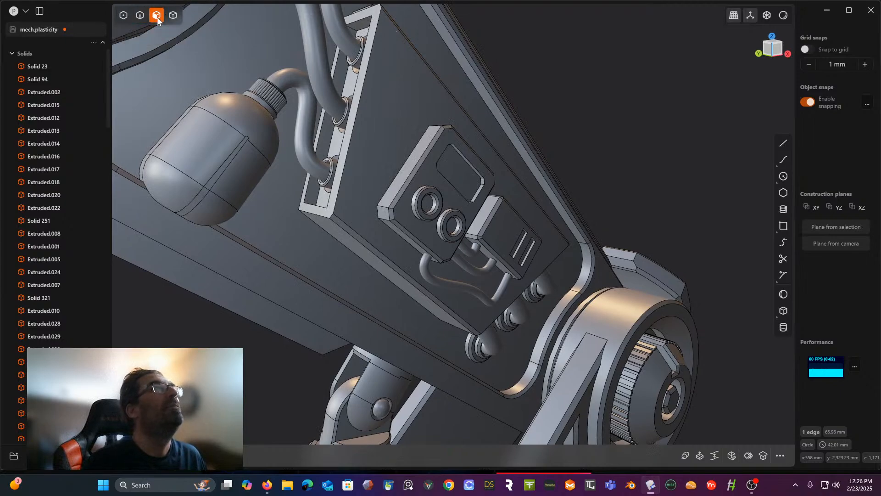
click(403, 47)
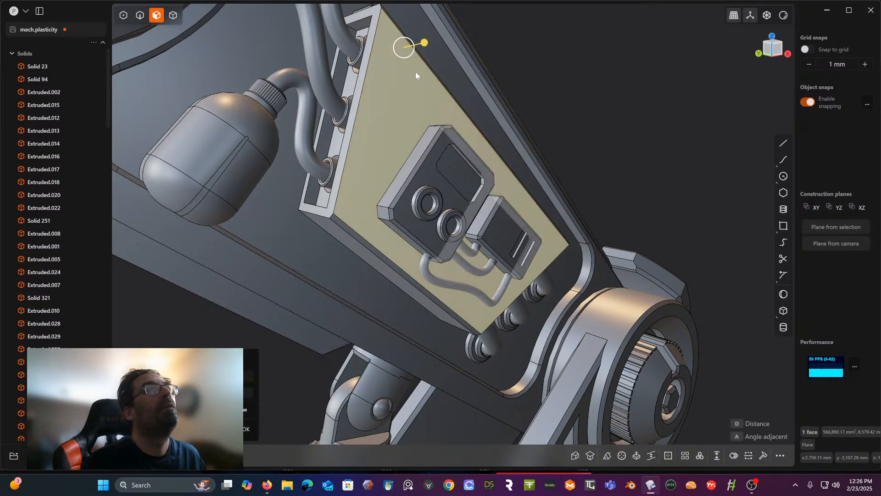
middle_drag(414, 72, 390, 122)
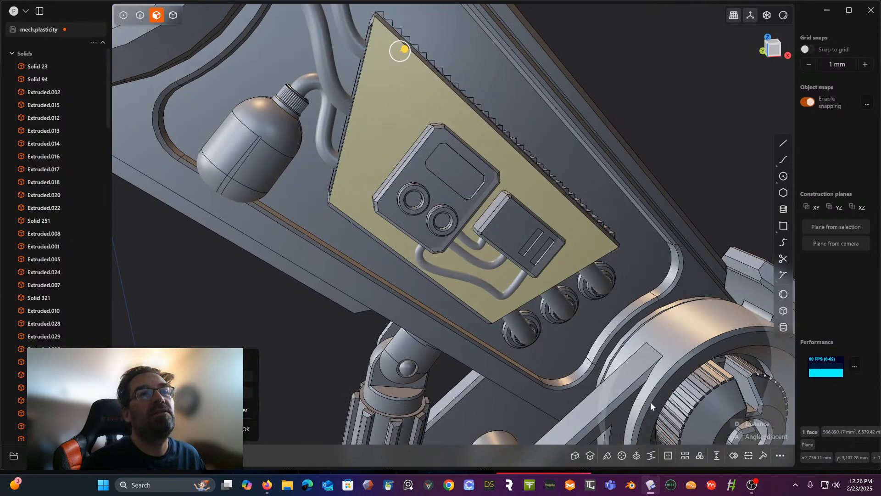
click(741, 456)
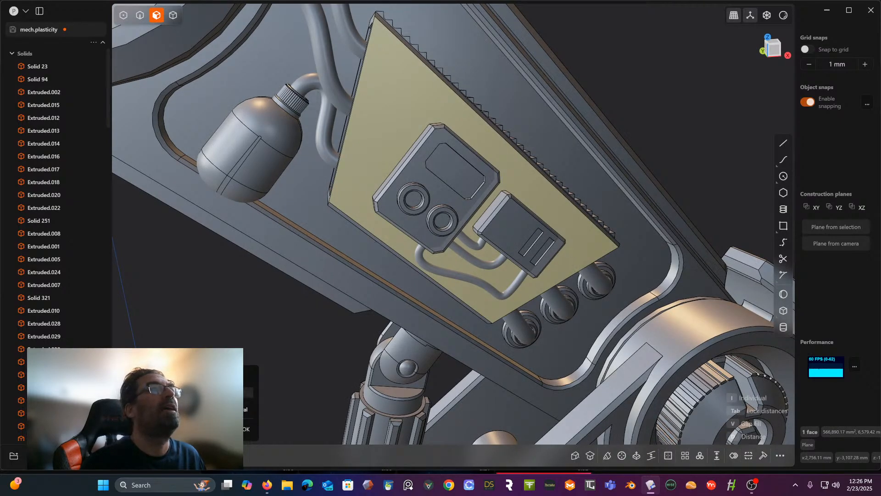
key(d)
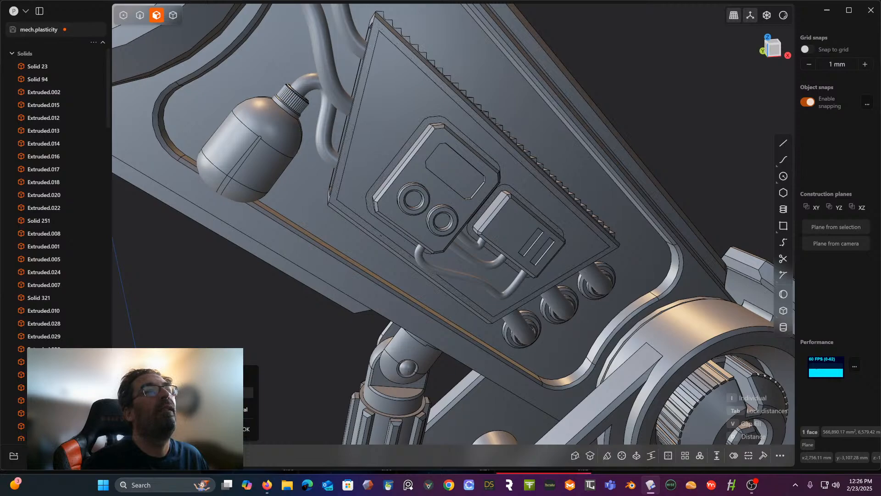
right_click(638, 127)
- Raise the inset face of the trapezoidal box slightly to form a stepped panel
middle_drag(639, 128, 470, 107)
click(452, 102)
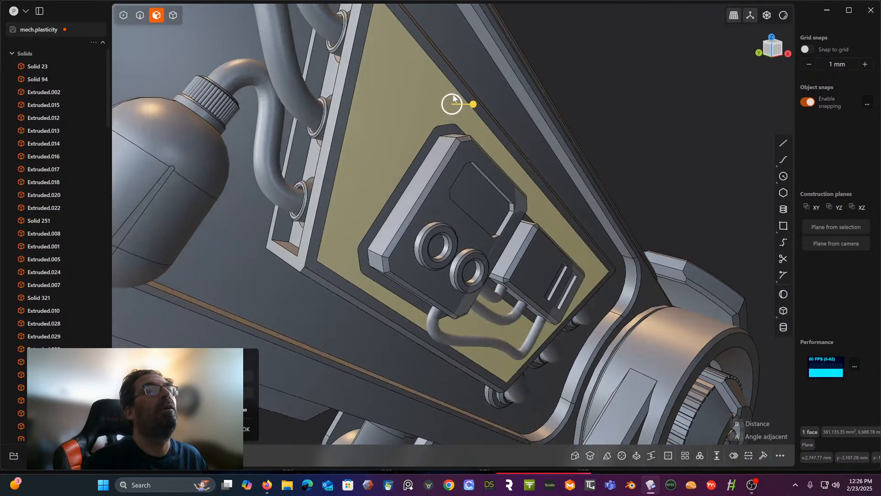
drag(473, 105, 478, 107)
middle_drag(587, 80, 462, 157)
click(648, 84)
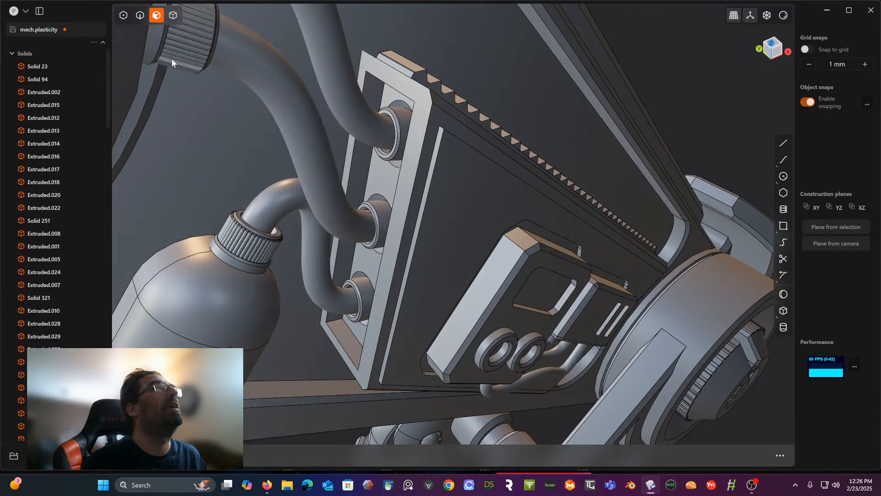
- Fillet the four short corner edges of the raised inset panel
click(140, 15)
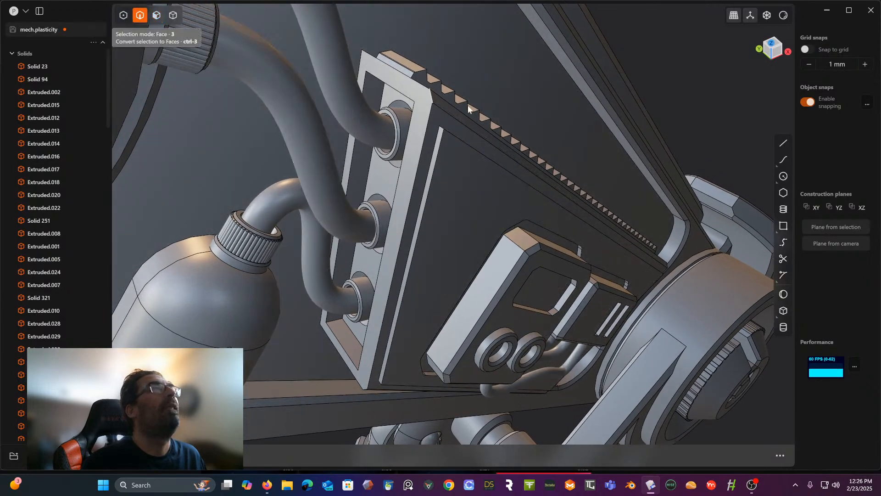
click(440, 132)
key(f)
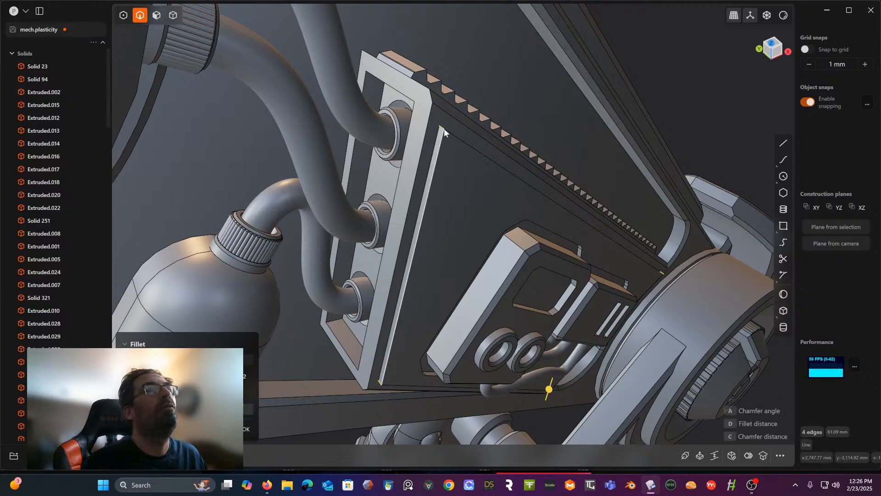
middle_drag(496, 291, 525, 293)
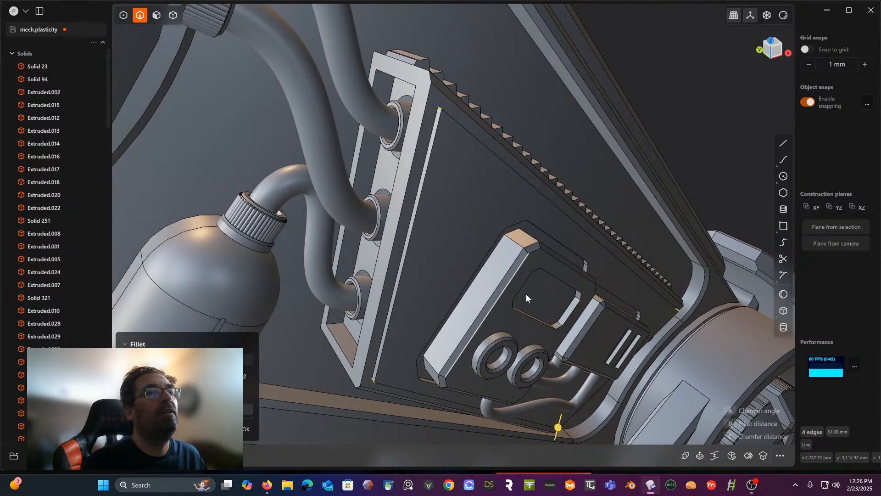
drag(555, 433, 558, 428)
right_click(703, 61)
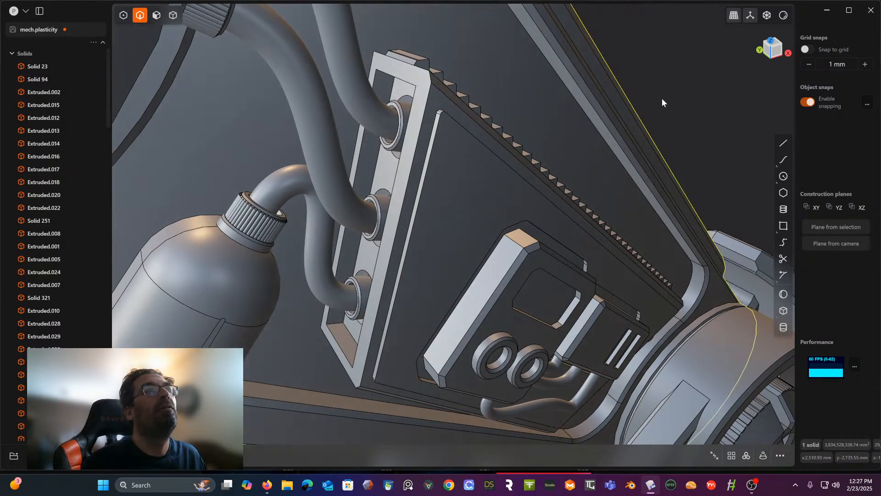
- Fillet the inner opening edges and outer border edges of the box's pipe-side end by about 3.25 mm
middle_drag(577, 105, 603, 35)
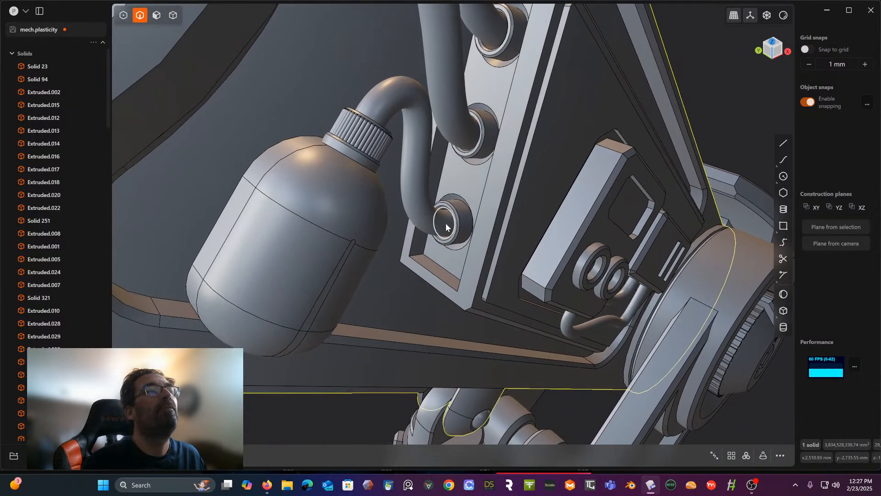
click(458, 290)
key(f)
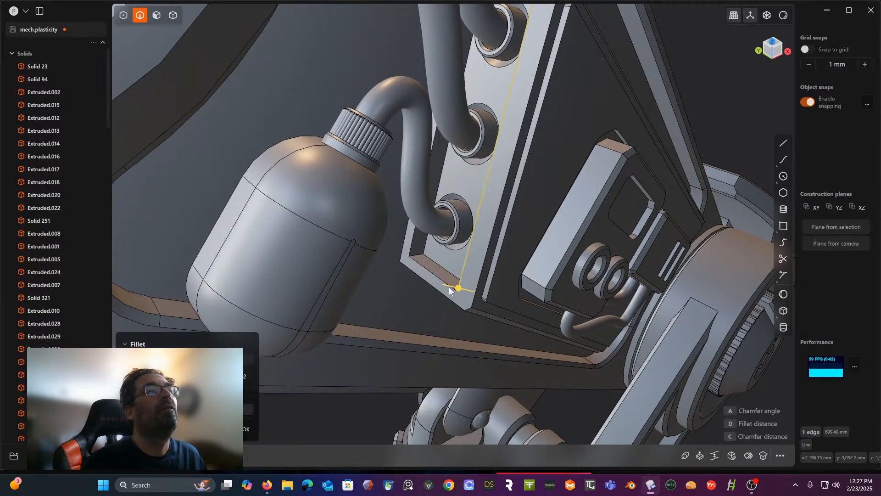
click(449, 288)
click(411, 250)
middle_drag(411, 250, 475, 258)
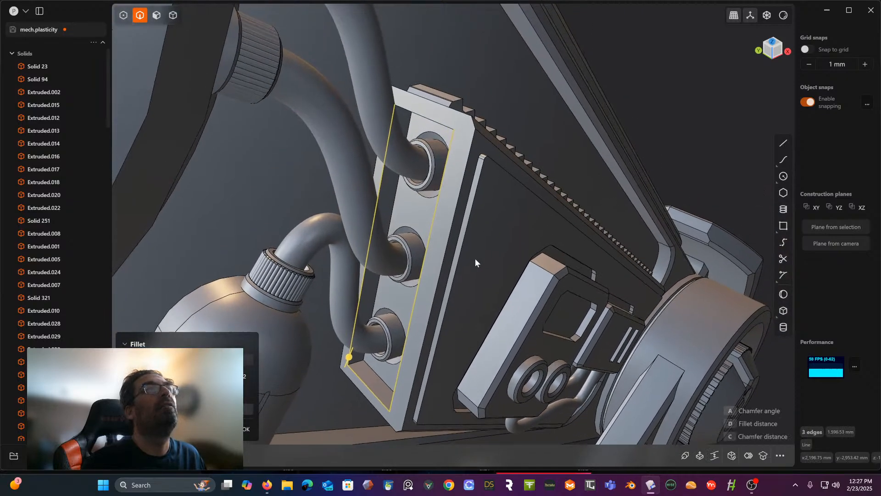
click(445, 126)
middle_drag(445, 126, 454, 122)
click(468, 133)
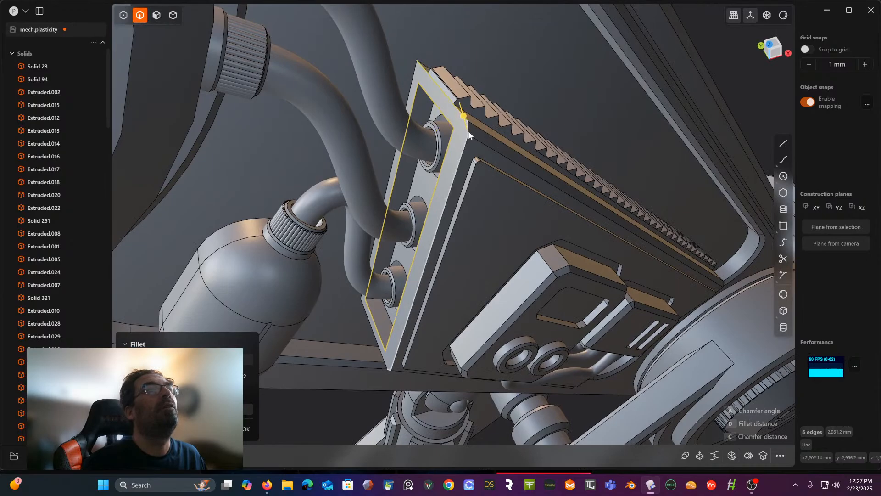
click(469, 130)
shift+middle_drag(458, 181, 558, 45)
middle_drag(500, 131, 490, 256)
click(480, 283)
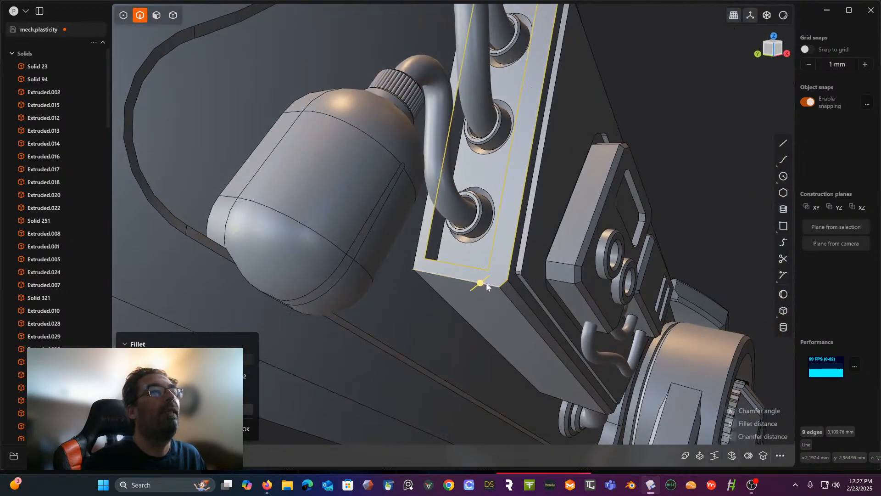
drag(481, 285, 480, 288)
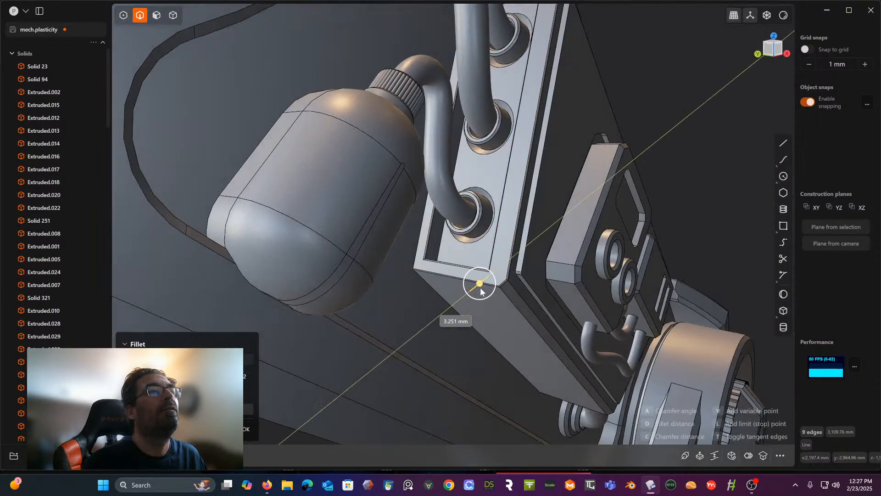
key(Return)
- Fillet the three circular hole edges where the pipes enter the end of the box
middle_drag(659, 102, 600, 62)
click(535, 54)
key(f)
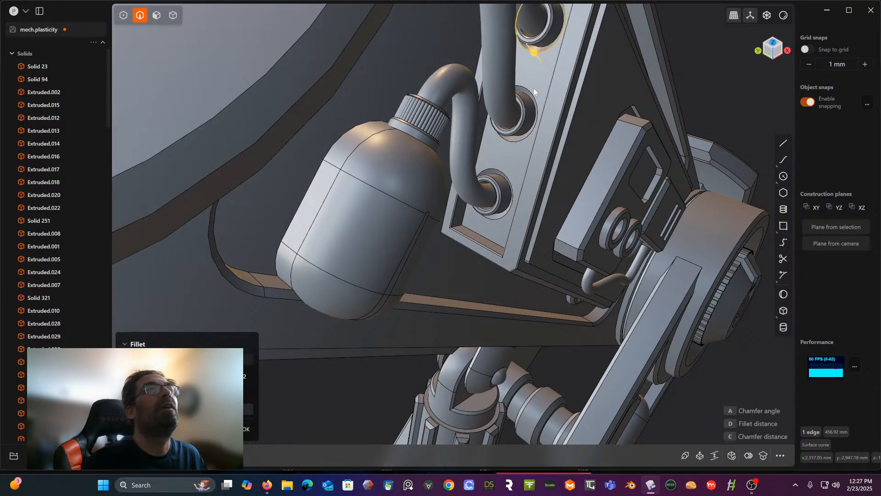
shift+click(528, 136)
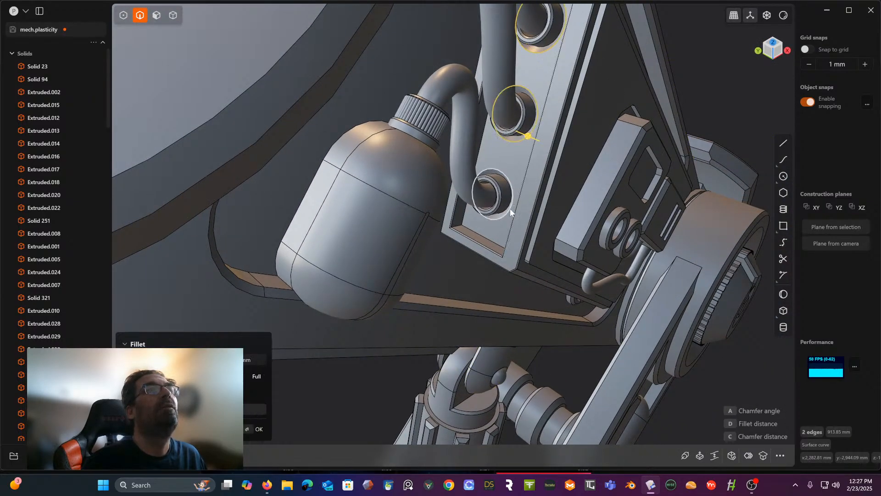
shift+click(509, 209)
shift+middle_drag(596, 106, 525, 209)
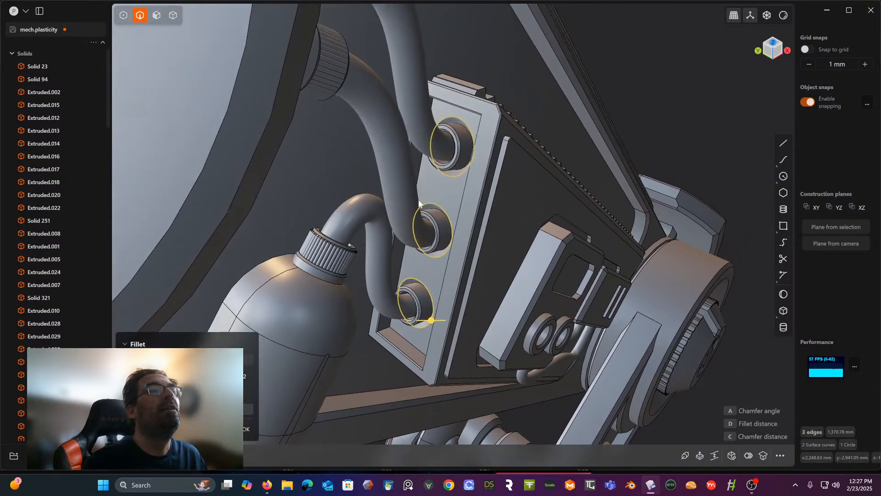
scroll(419, 190, up, 3)
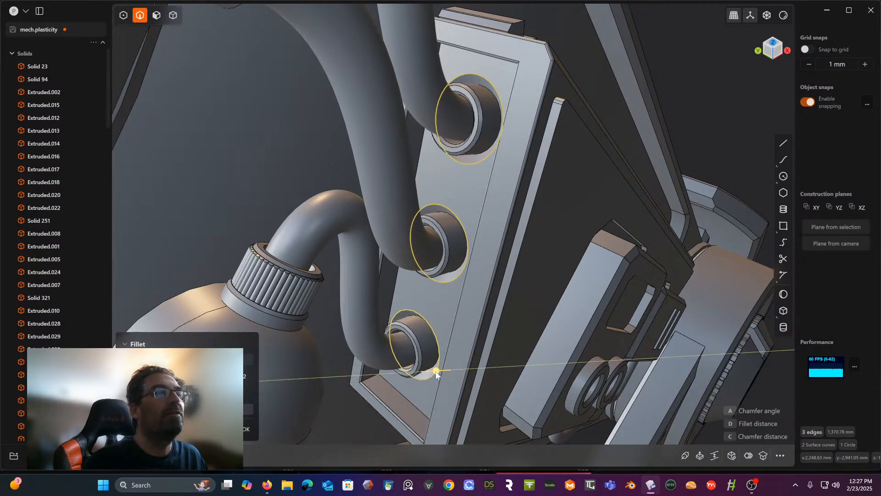
drag(435, 374, 434, 376)
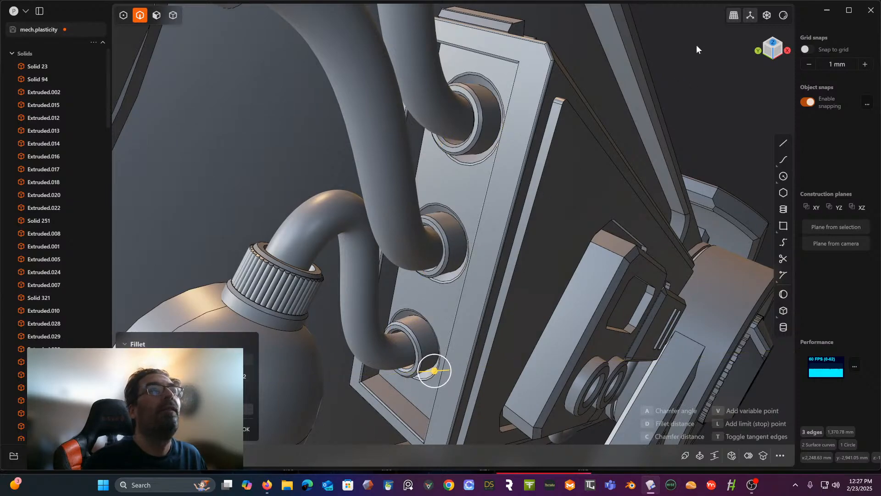
right_click(714, 75)
scroll(593, 70, down, 5)
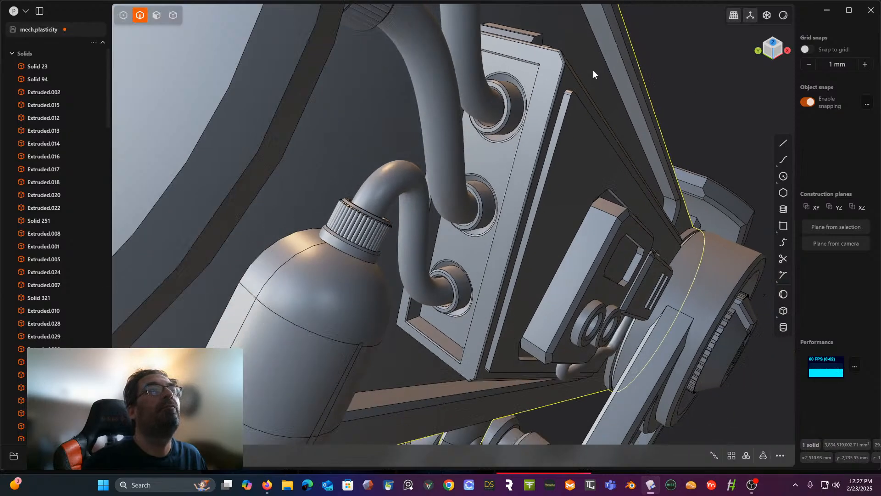
- Fillet the crosswise tip edges of all the teeth along the long side of the trapezoidal box
middle_drag(592, 70, 342, 117)
scroll(350, 142, up, 2)
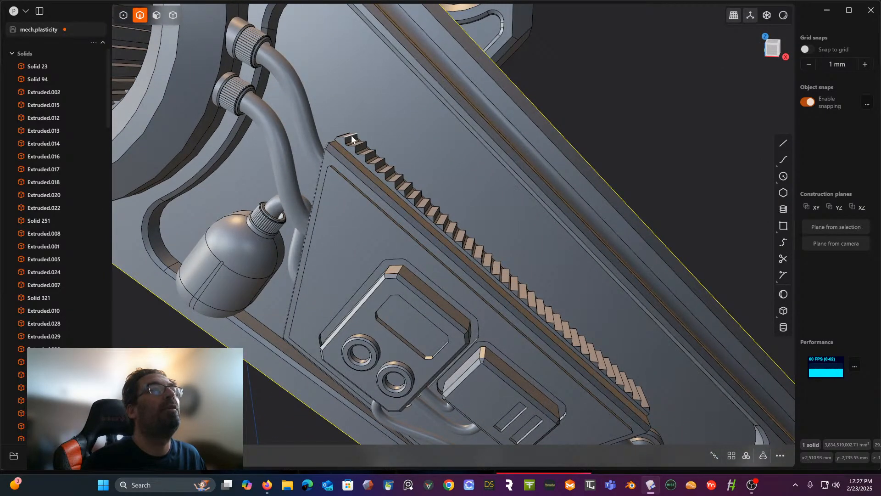
click(351, 137)
key(f)
click(371, 157)
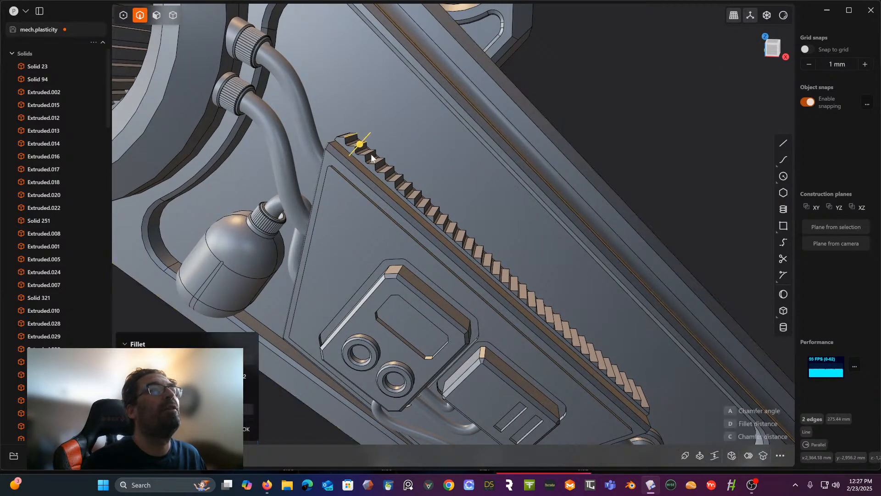
click(382, 163)
click(393, 169)
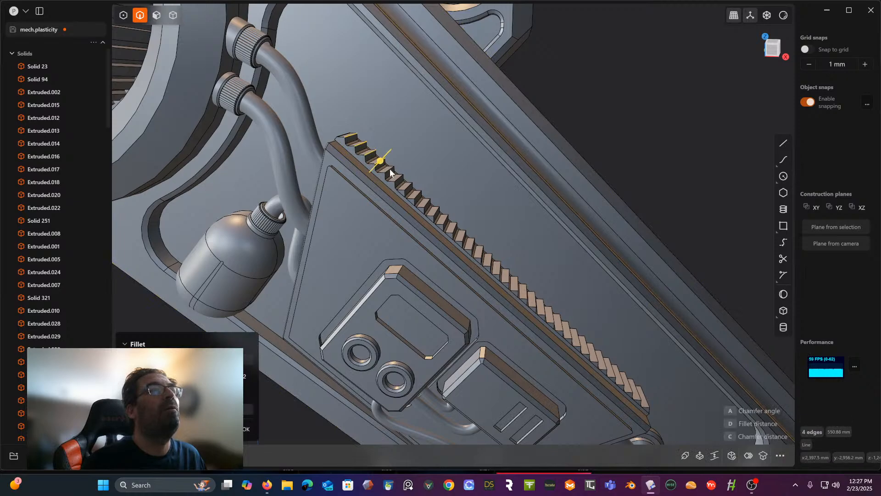
click(390, 173)
scroll(400, 174, up, 5)
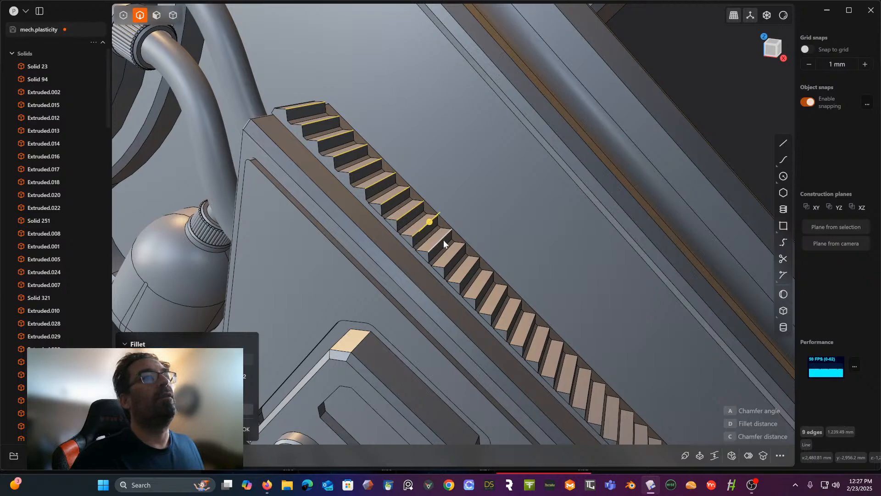
click(457, 255)
click(471, 271)
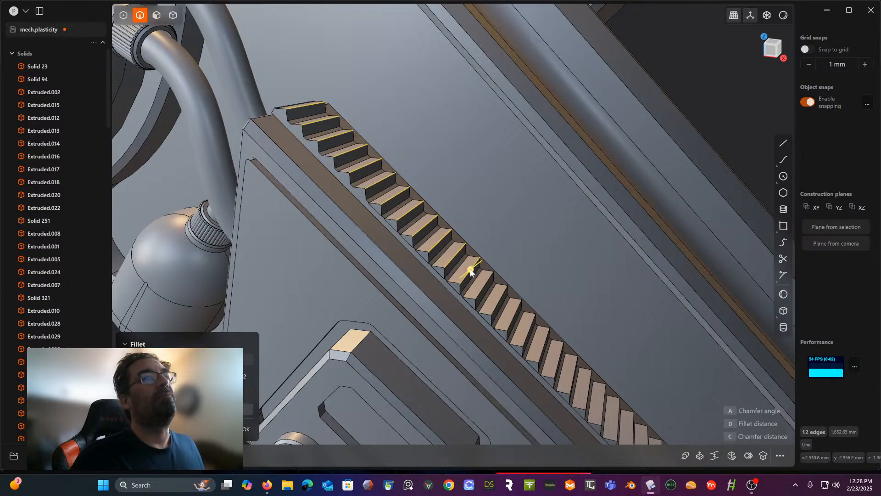
click(503, 299)
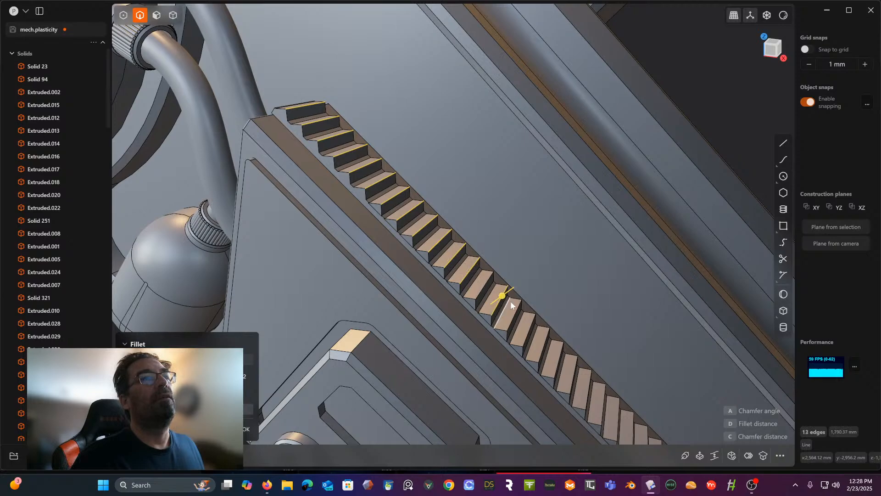
click(528, 324)
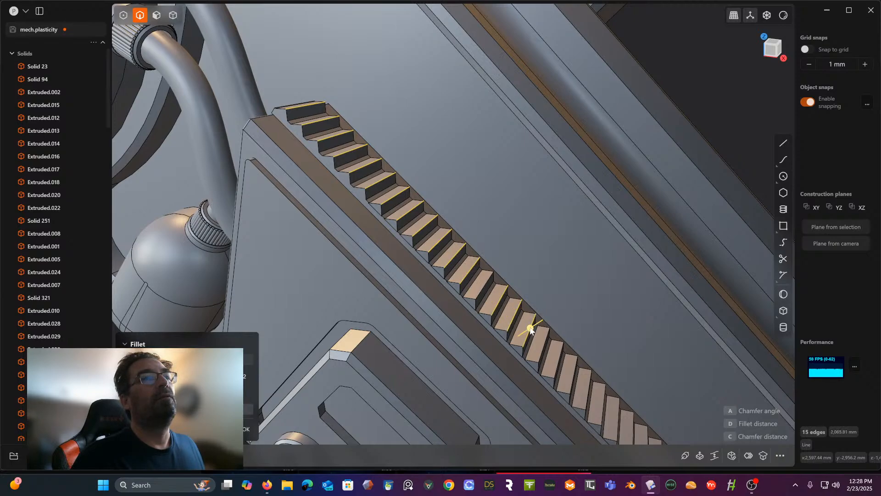
shift+middle_drag(527, 324, 458, 236)
click(430, 257)
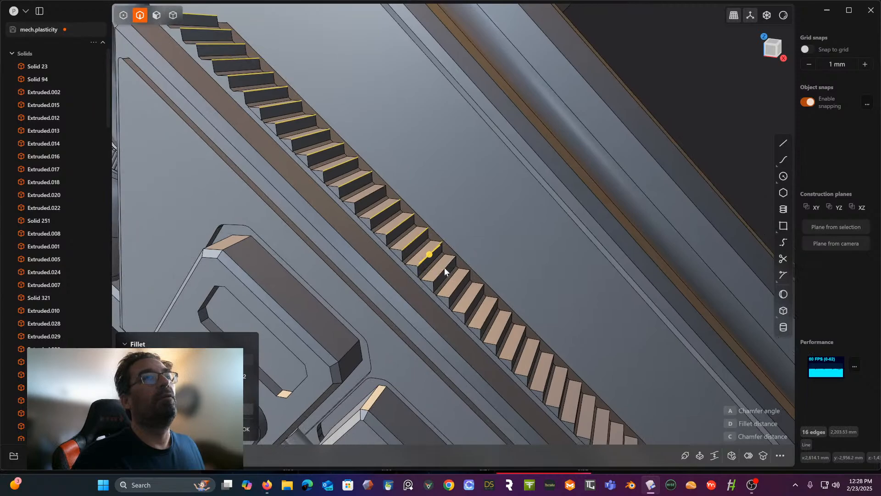
click(444, 268)
click(475, 299)
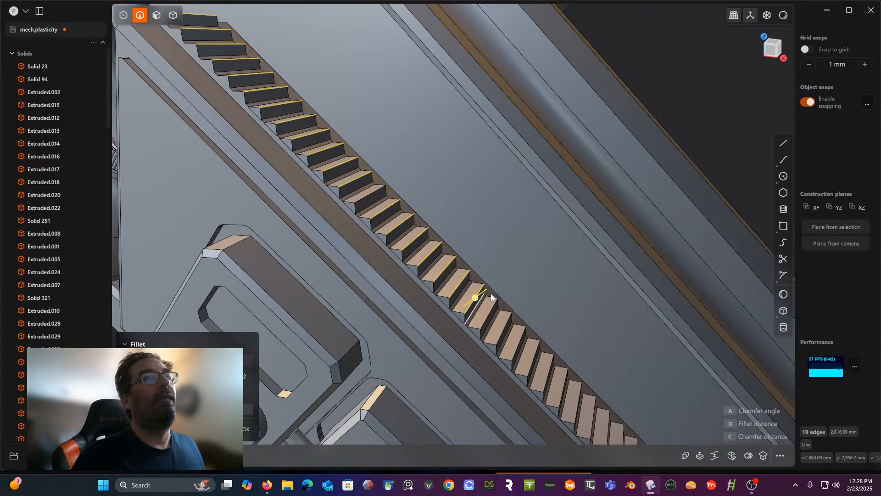
shift+middle_drag(474, 298, 487, 196)
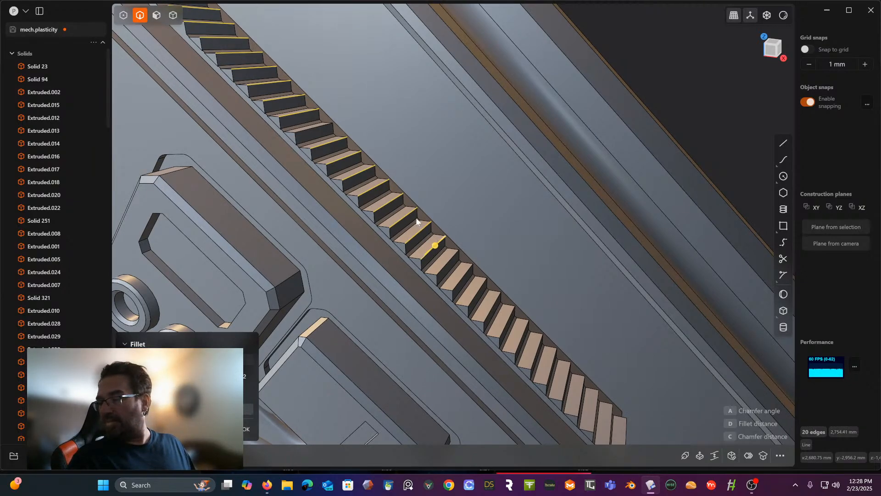
click(466, 273)
click(478, 289)
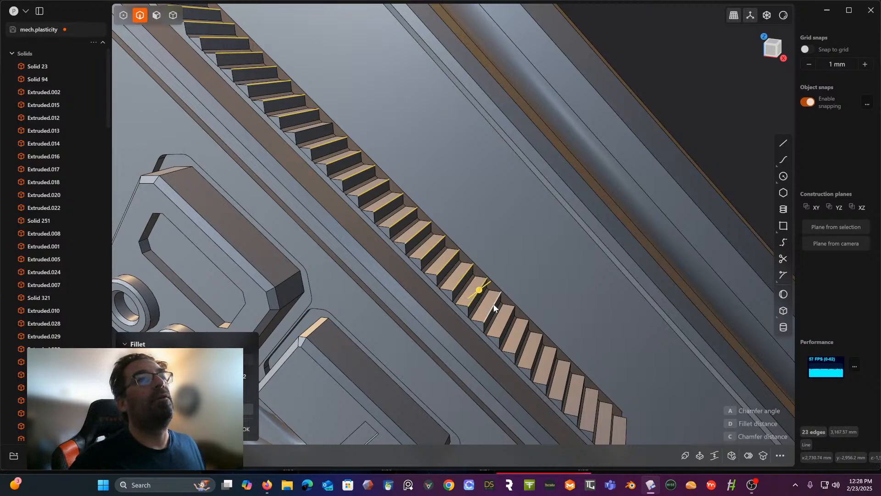
click(495, 306)
click(508, 322)
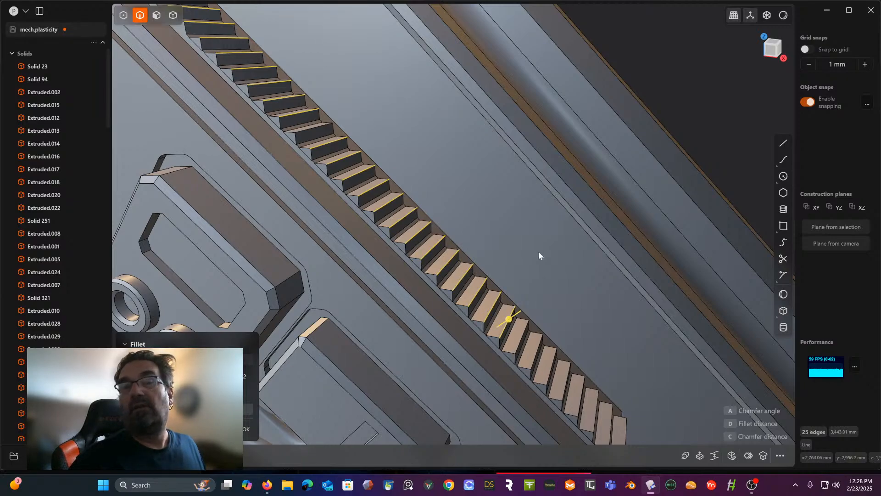
shift+middle_drag(538, 251, 477, 169)
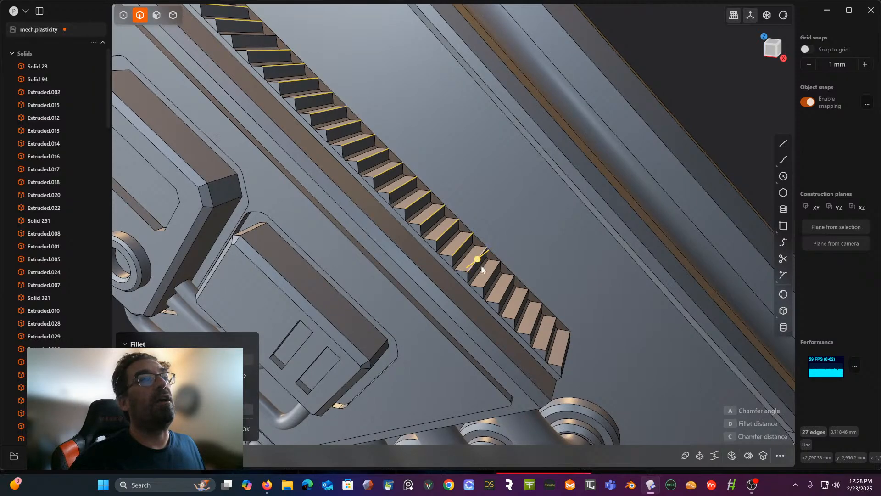
click(507, 293)
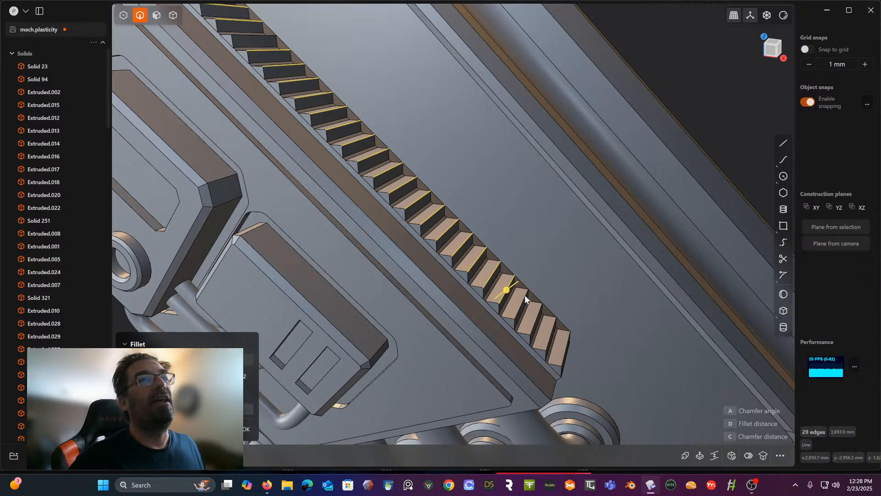
click(523, 299)
click(538, 315)
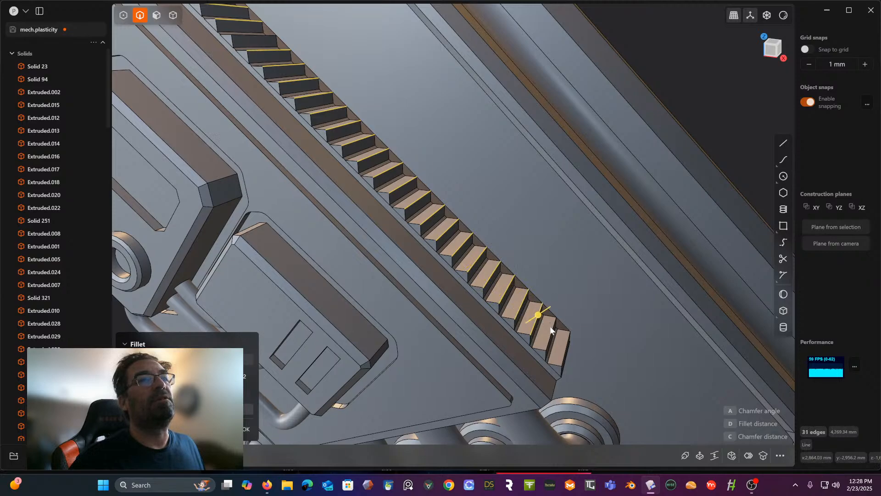
click(552, 331)
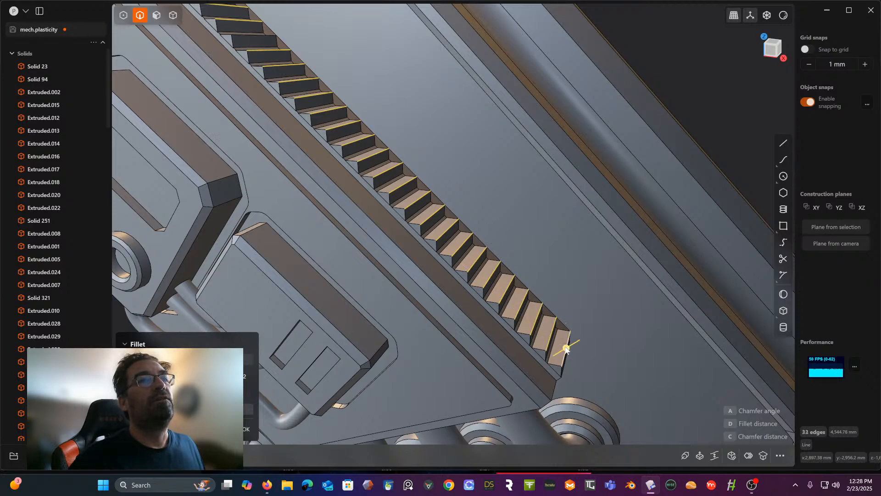
drag(566, 346, 565, 349)
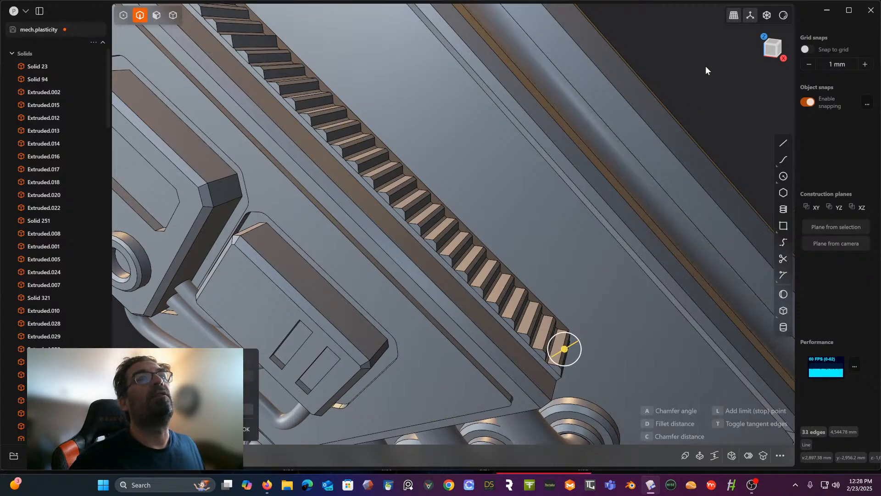
key(Return)
- Examine the whole leg and the lower-leg panel for areas that still need detailing
scroll(714, 56, down, 5)
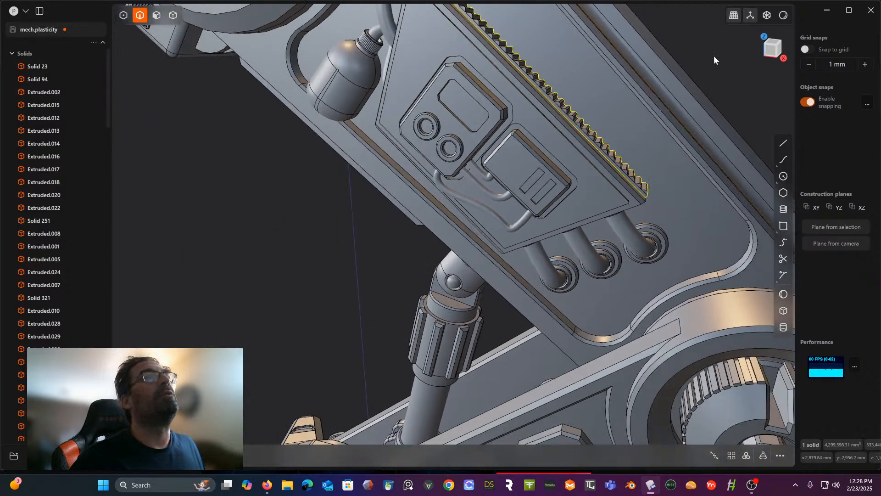
middle_drag(699, 78, 593, 93)
scroll(686, 96, down, 3)
scroll(595, 96, down, 8)
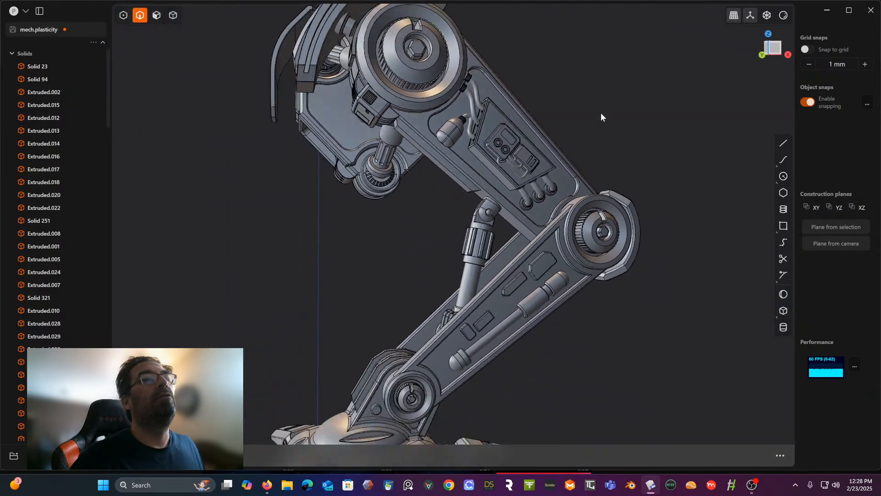
scroll(601, 108, up, 5)
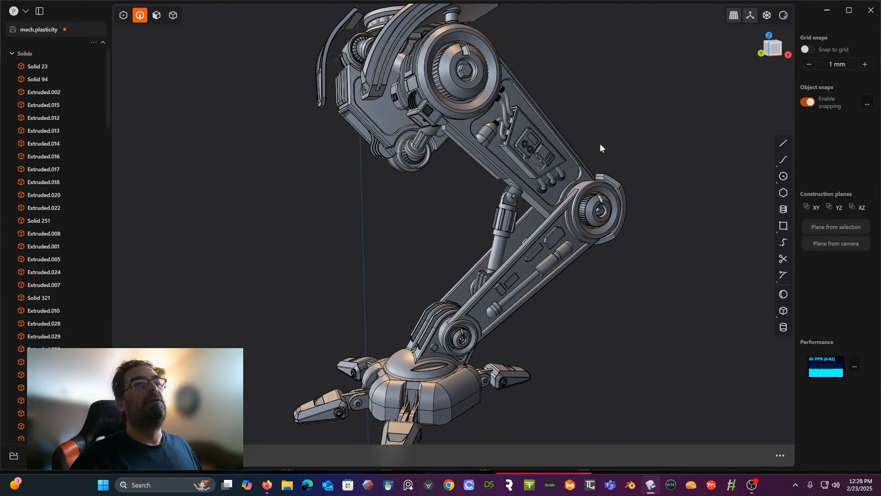
scroll(540, 209, up, 5)
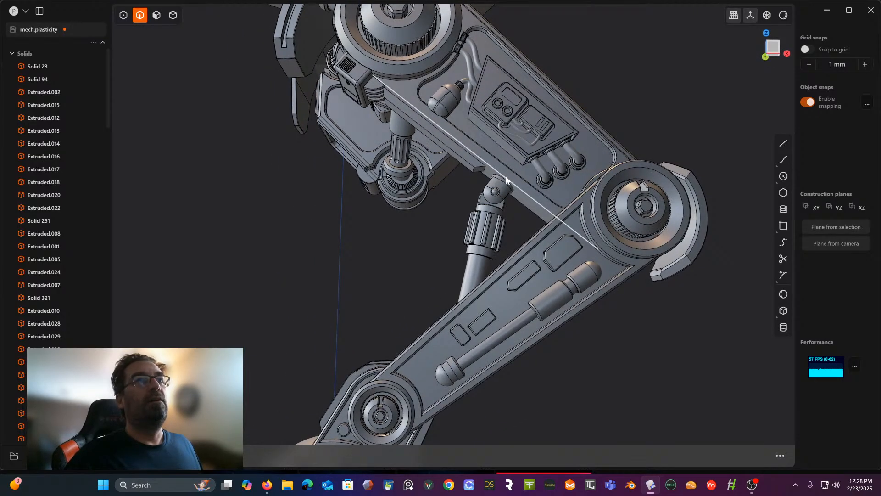
shift+middle_drag(507, 194, 523, 113)
middle_drag(512, 225, 525, 212)
scroll(525, 212, up, 2)
middle_drag(503, 219, 497, 213)
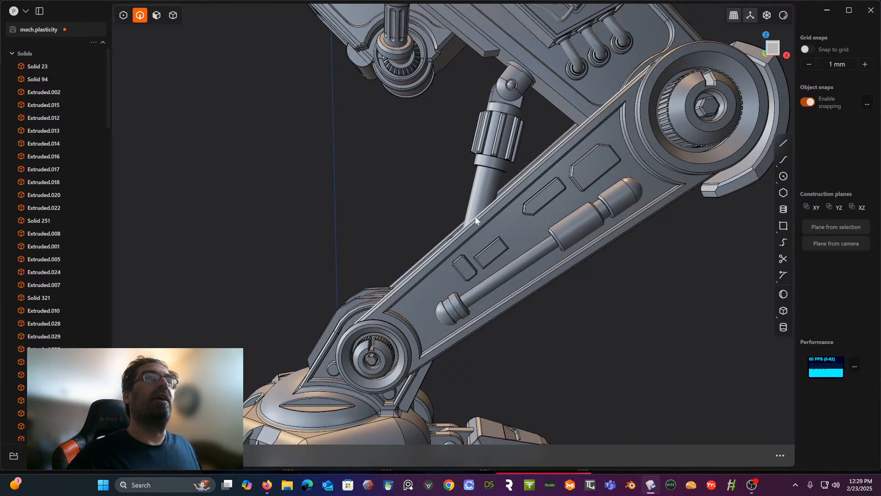
- In Front view, draw a closed four-sided line outline, about 1923 by 268 mm, around the four small raised plates on the lower leg
click(769, 45)
scroll(574, 155, up, 2)
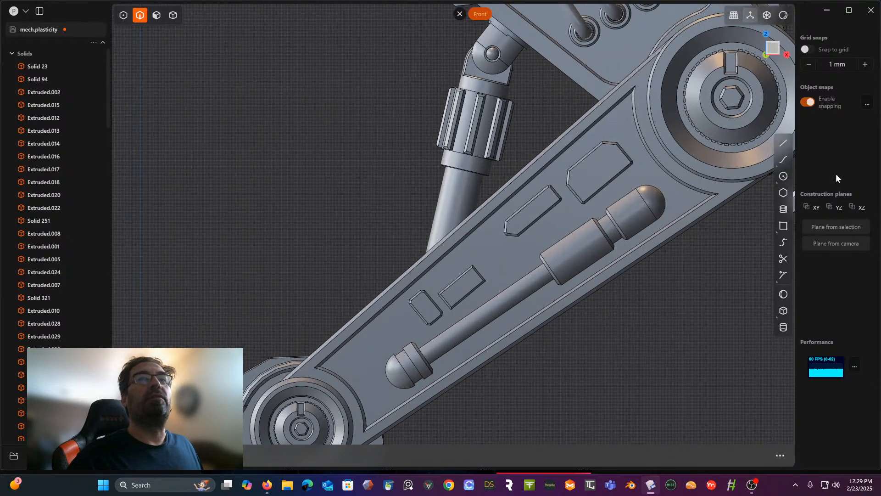
click(783, 143)
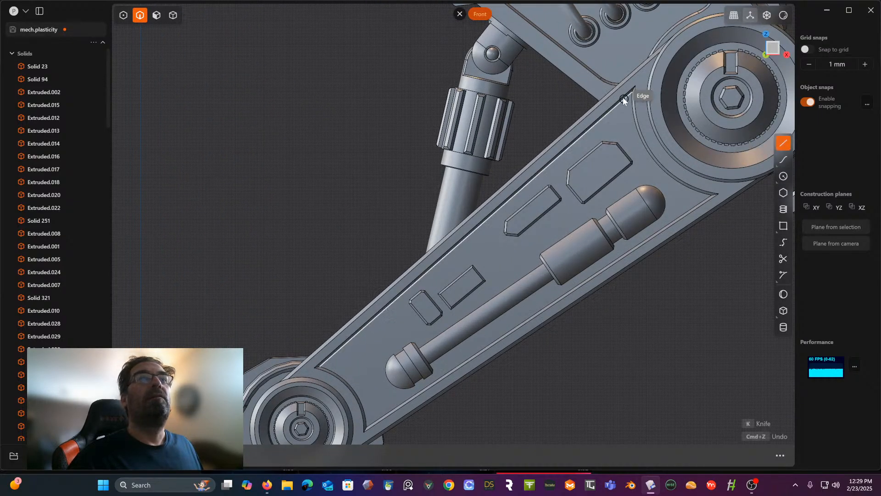
click(612, 121)
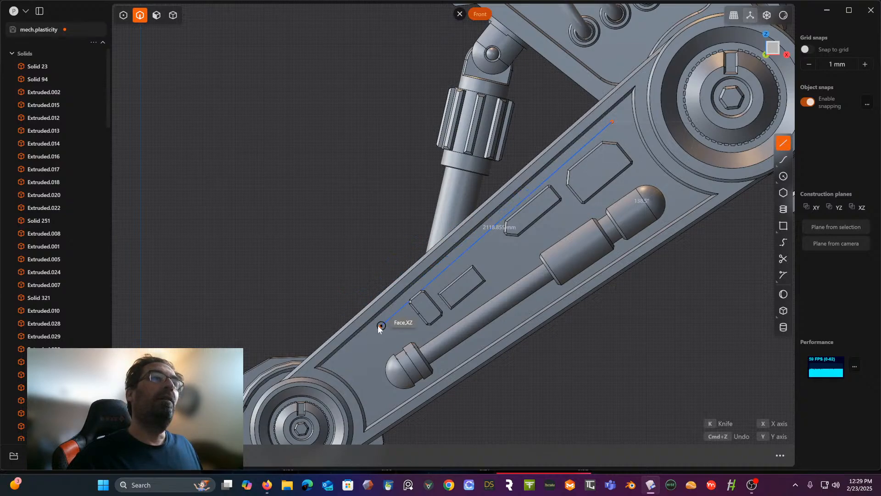
click(399, 302)
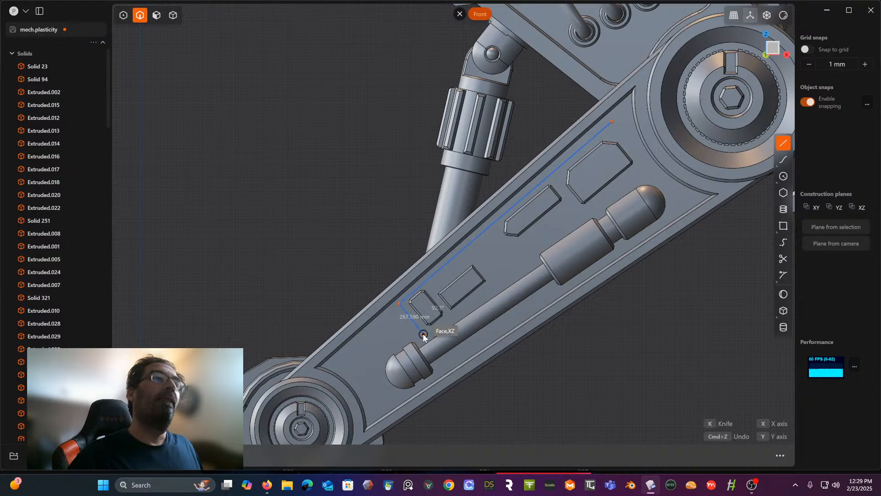
click(423, 334)
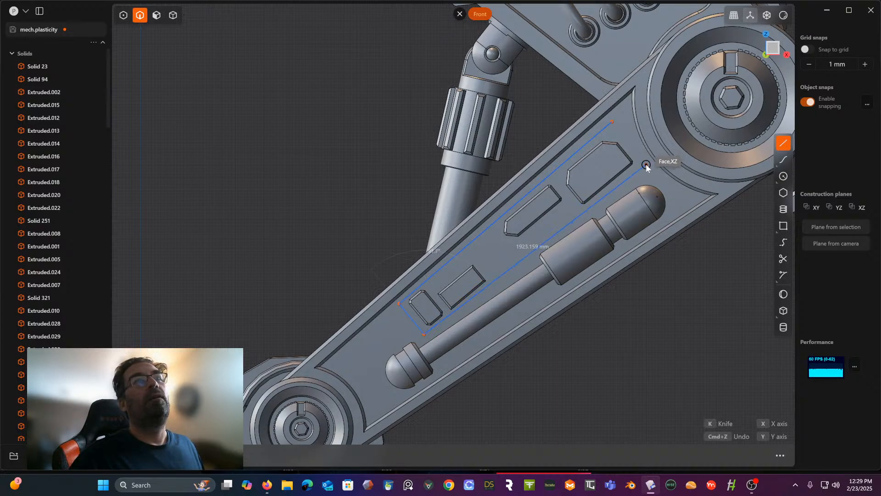
click(646, 164)
click(612, 121)
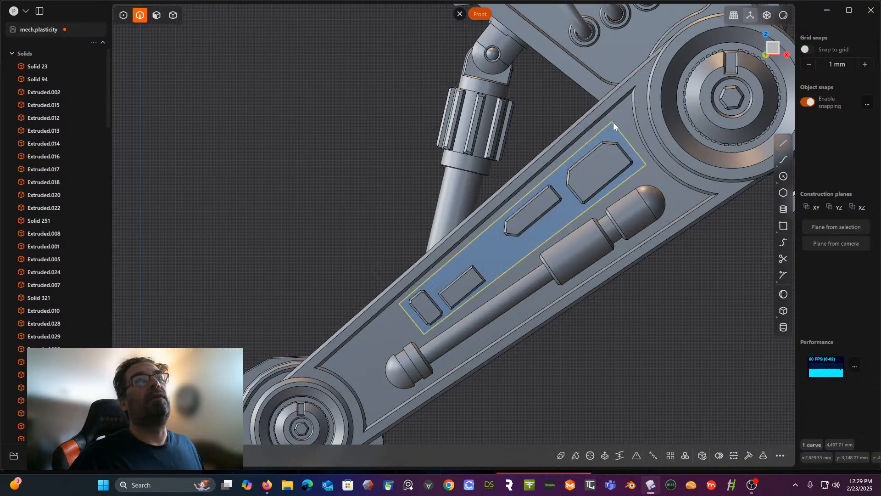
- Chamfer the four corners of the outline around the small raised plates
middle_drag(613, 122, 642, 119)
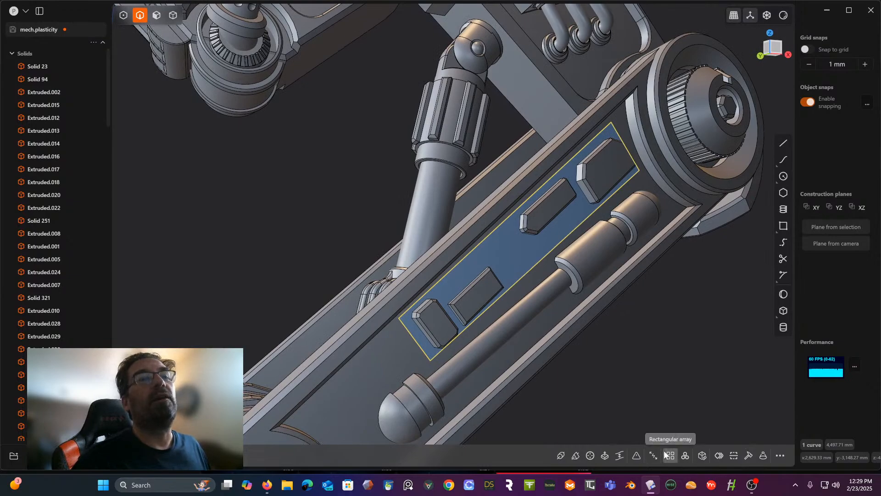
click(636, 456)
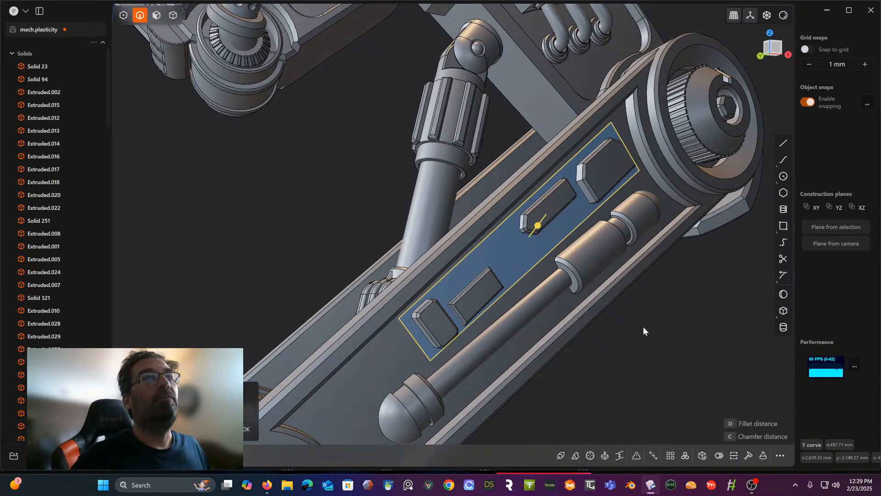
drag(532, 231, 542, 221)
middle_drag(542, 221, 507, 220)
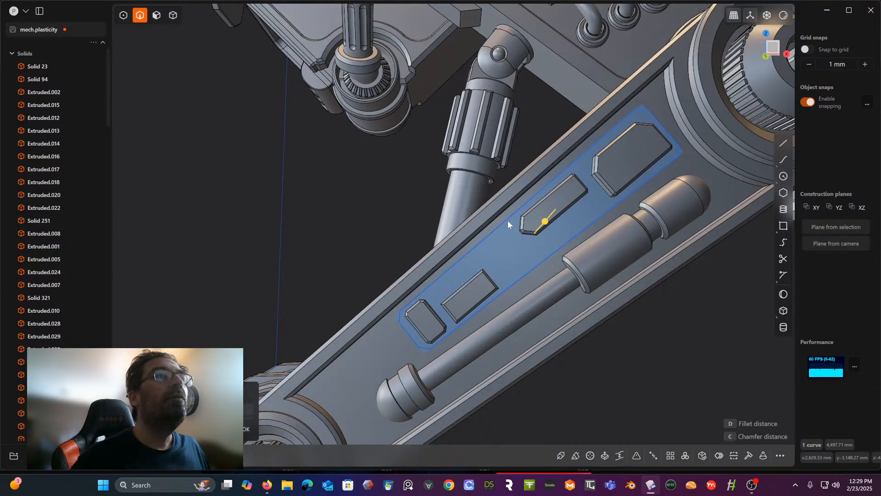
middle_drag(377, 191, 425, 223)
- Extrude the chamfered outline region around the four small raised plates on the lower leg a short distance outward into a thin panel
scroll(417, 224, up, 2)
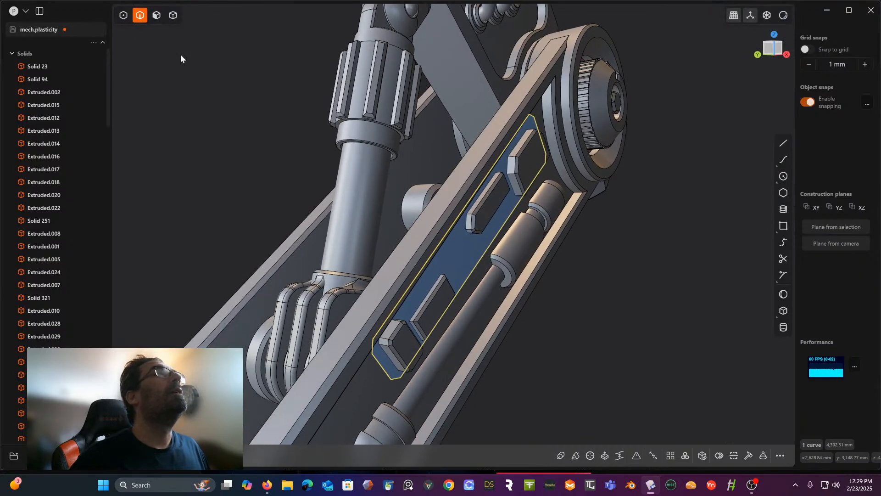
click(157, 15)
middle_drag(404, 229, 417, 243)
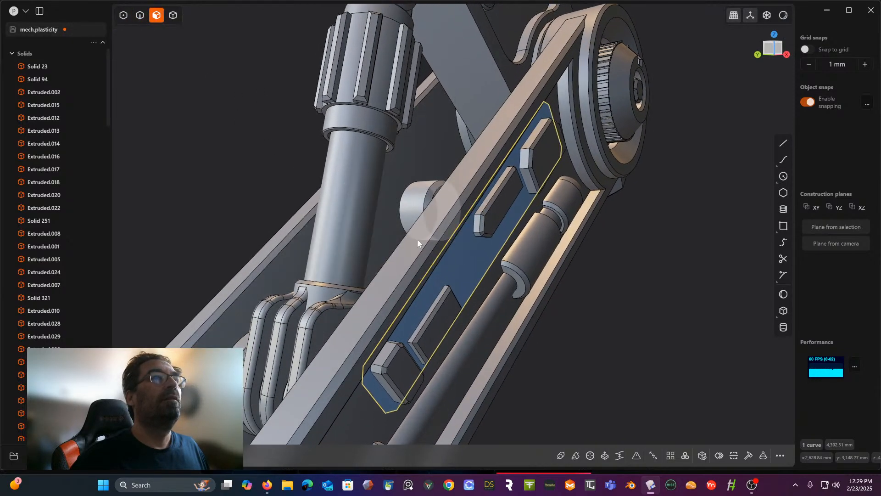
click(465, 261)
key(e)
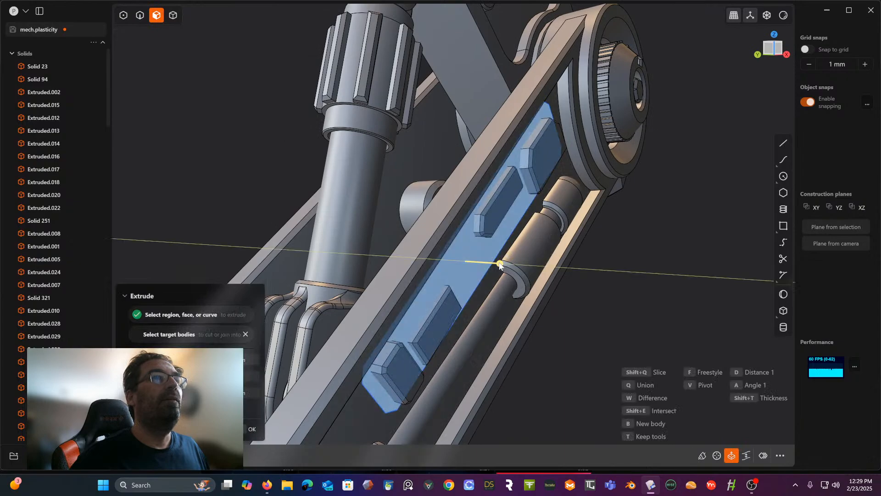
drag(499, 264, 503, 264)
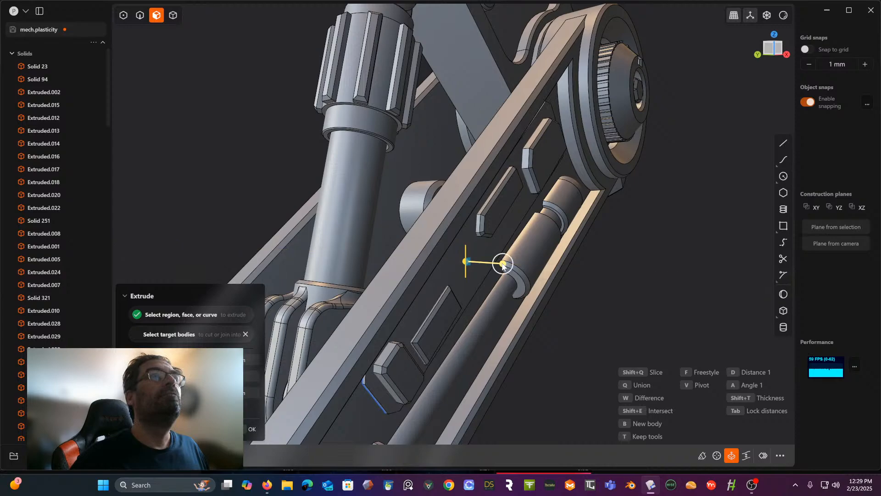
right_click(674, 289)
middle_drag(674, 288, 610, 271)
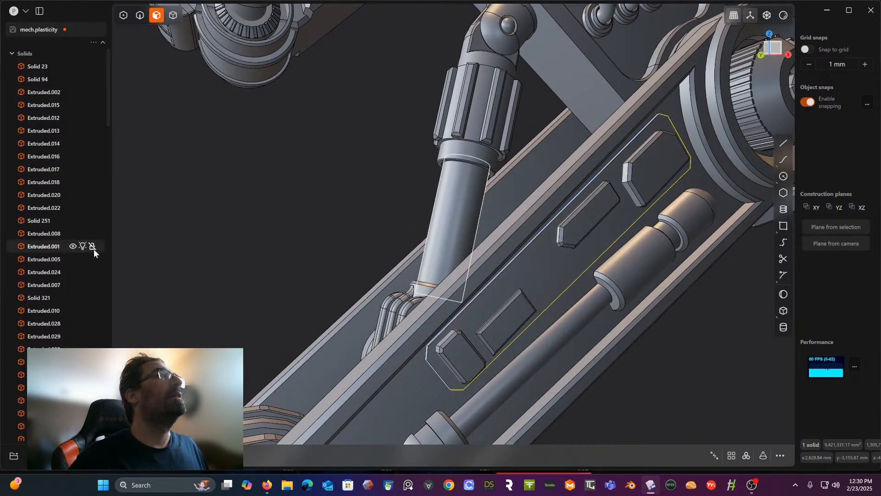
- Delete the leftover chamfered outline curve around the small raised plates
scroll(94, 248, down, 9)
scroll(114, 224, down, 2)
scroll(85, 215, down, 5)
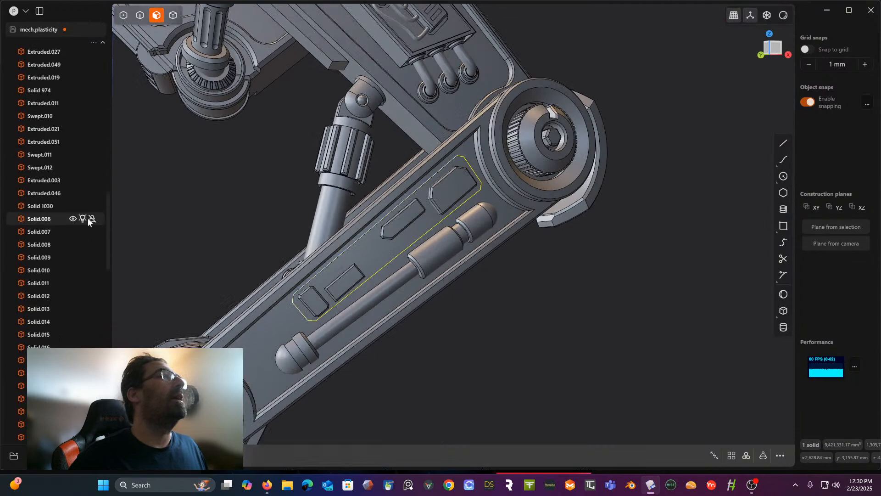
drag(109, 222, 109, 392)
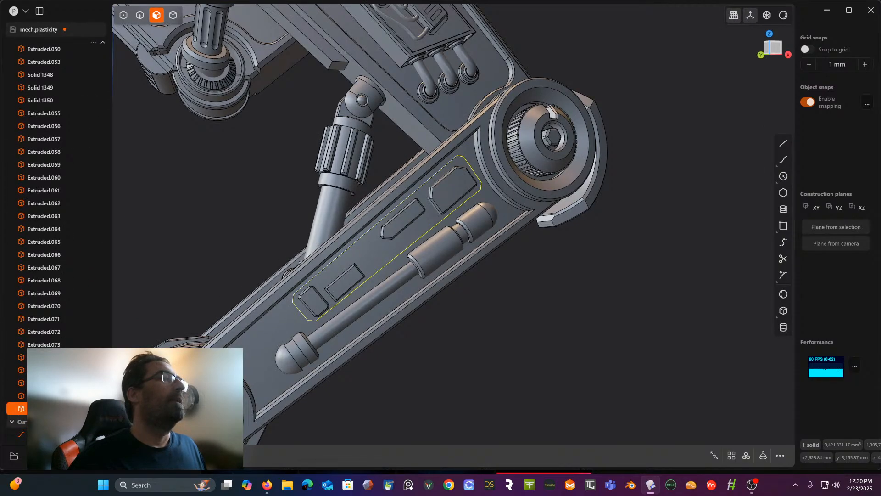
click(60, 434)
key(Delete)
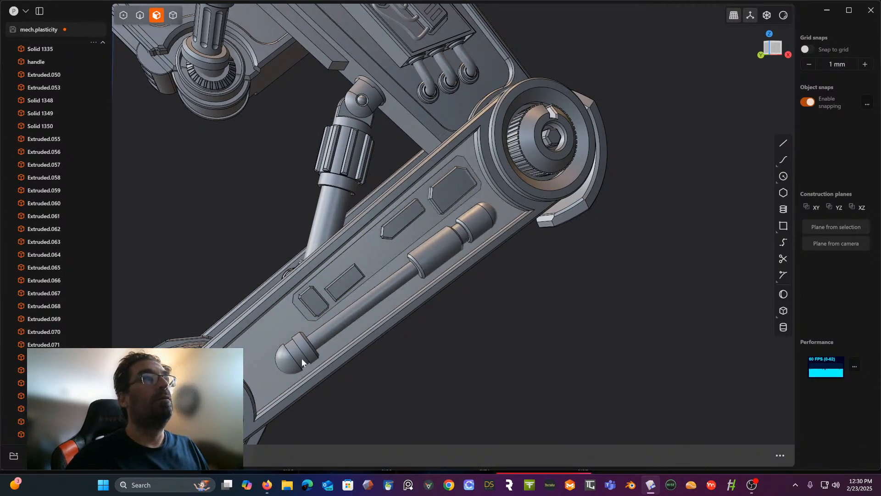
middle_drag(498, 354, 555, 319)
scroll(360, 363, up, 5)
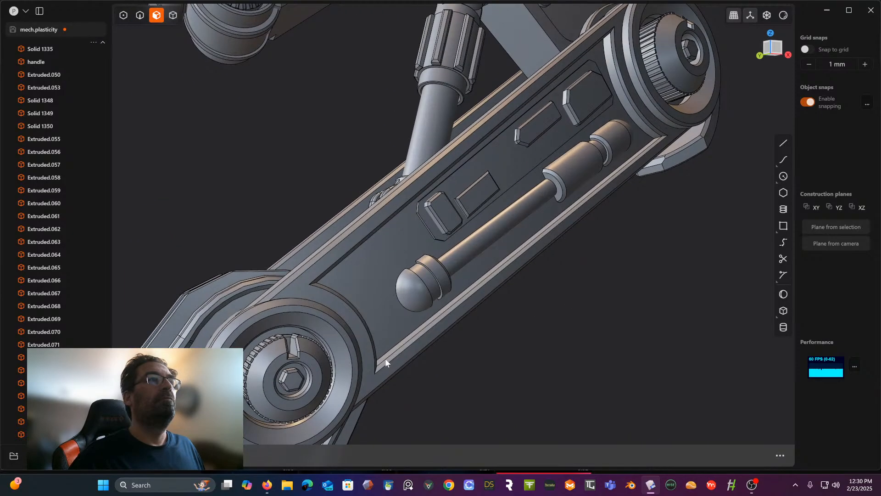
middle_drag(404, 353, 469, 297)
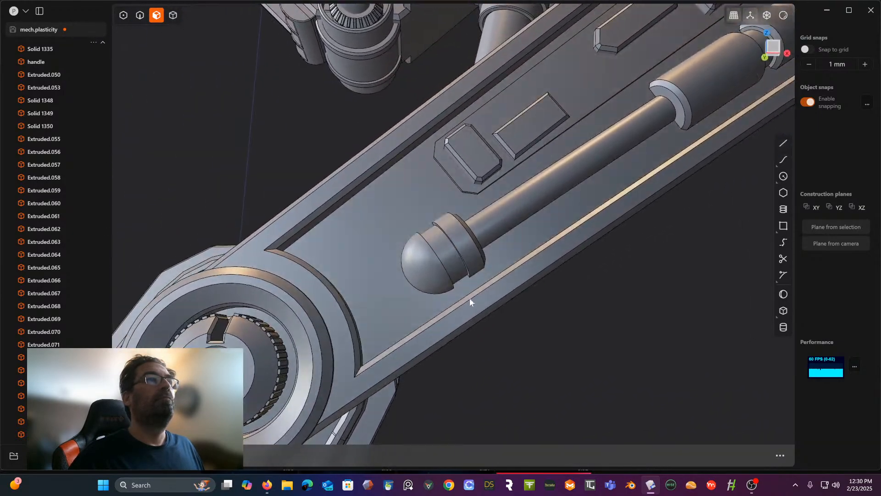
click(783, 159)
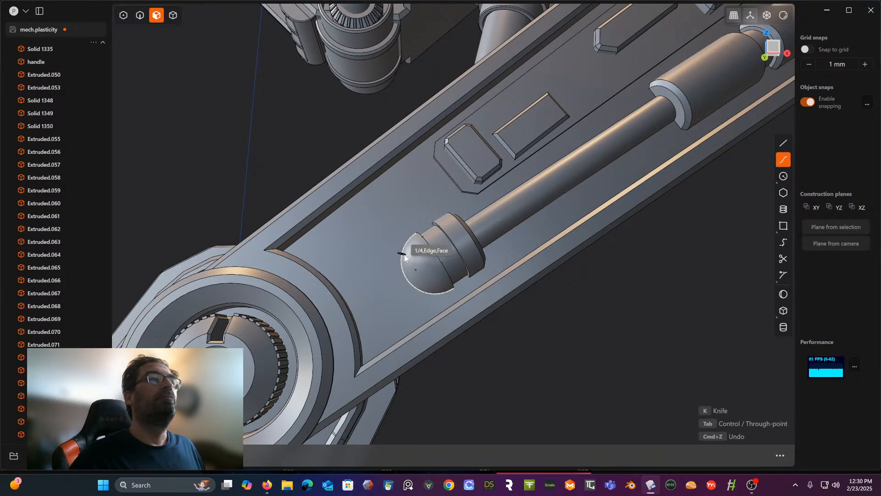
mouse_move(409, 248)
middle_down()
mouse_move(420, 238)
mouse_move(420, 261)
middle_up()
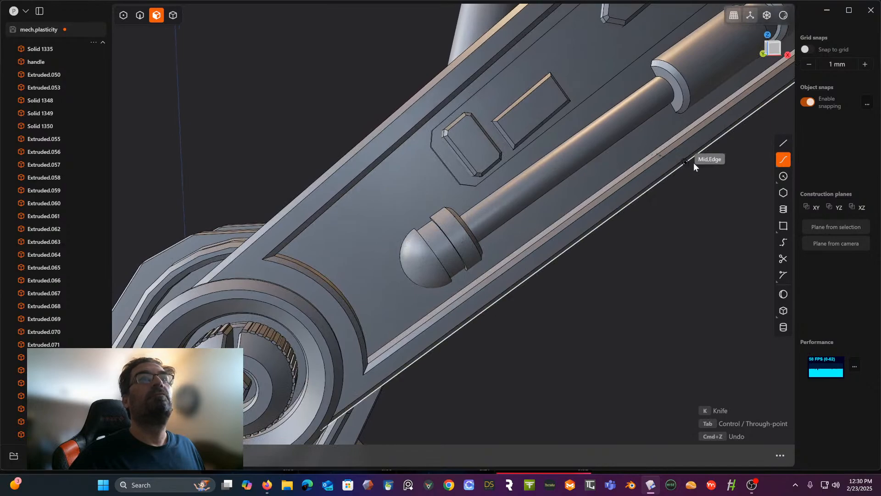
scroll(705, 160, up, 4)
middle_drag(706, 163, 776, 190)
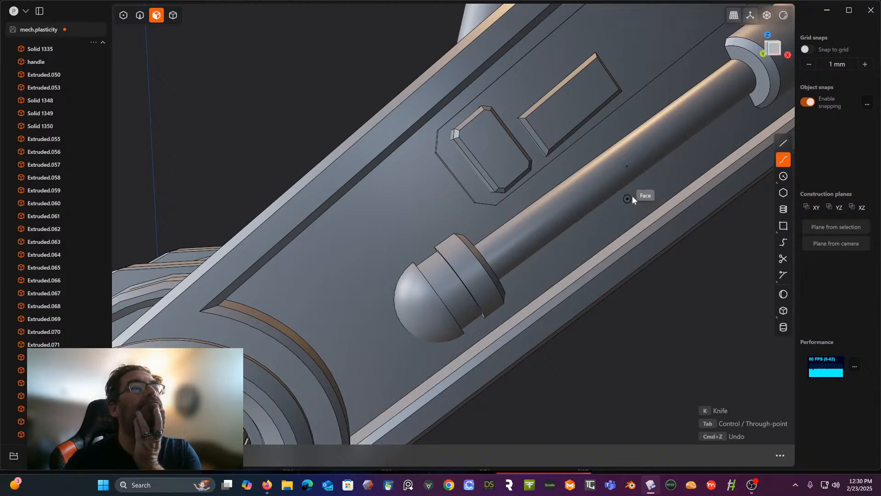
- Draw a center circle with a radius of about 31 mm on the lower-leg face beside the piston's domed end
click(783, 177)
middle_drag(511, 230, 500, 251)
click(409, 295)
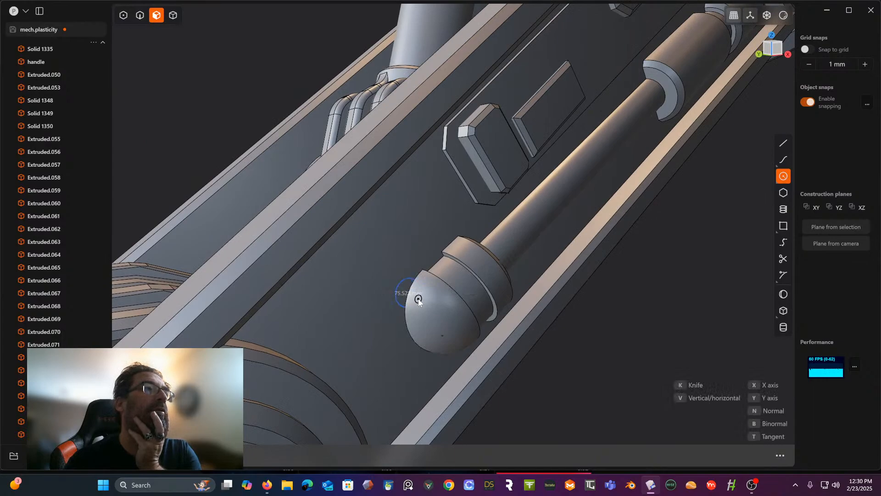
click(418, 294)
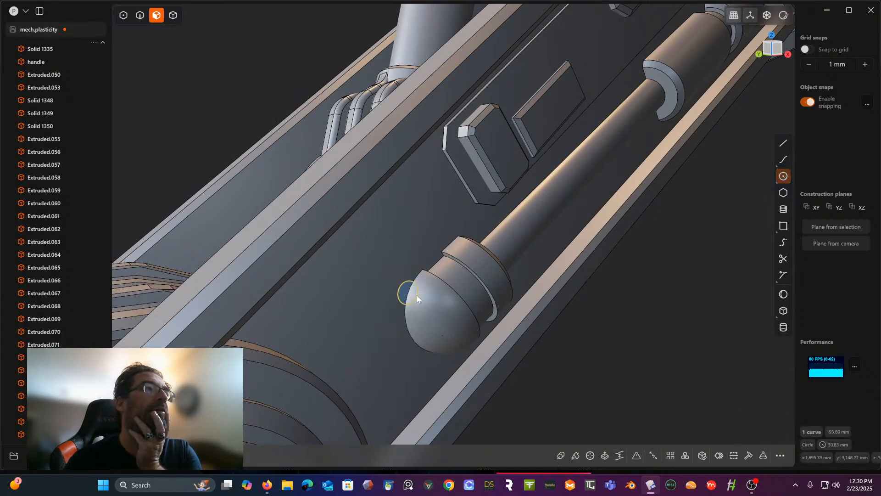
middle_drag(415, 285, 397, 280)
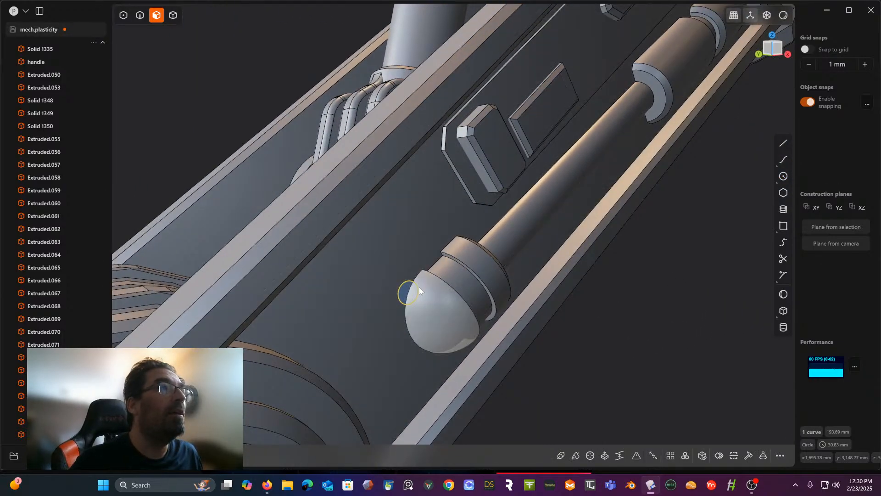
- Enable all selection modes and rotate the circle beside the domed end about the Z axis so it stands off the leg face
key(5)
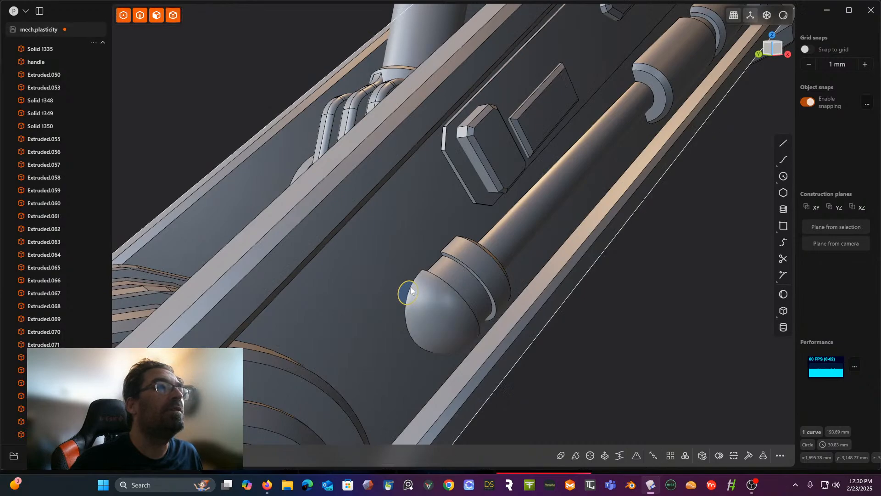
click(592, 317)
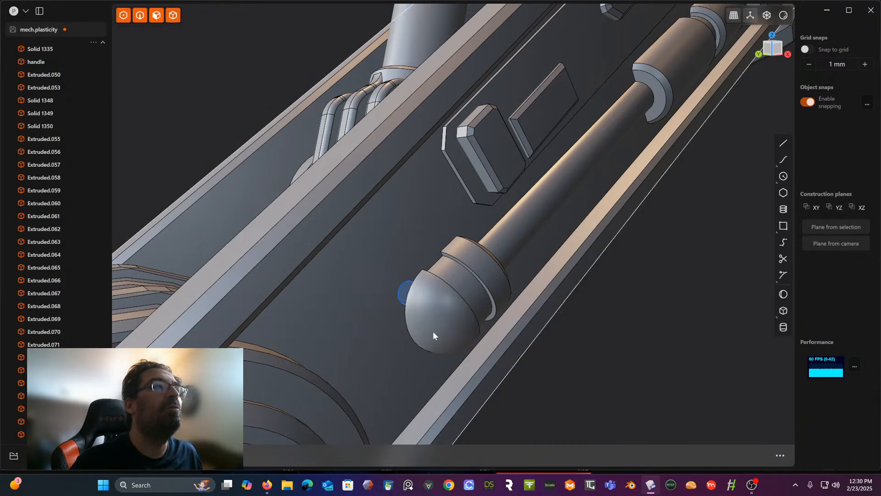
click(400, 300)
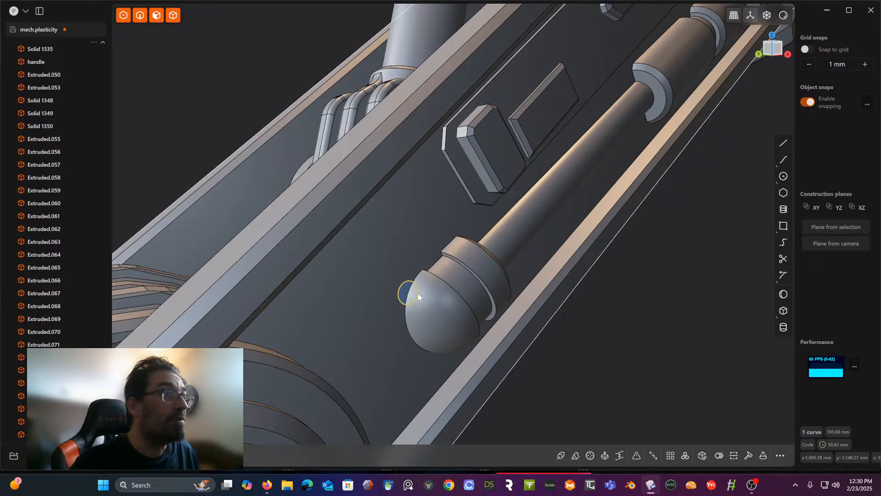
key(r)
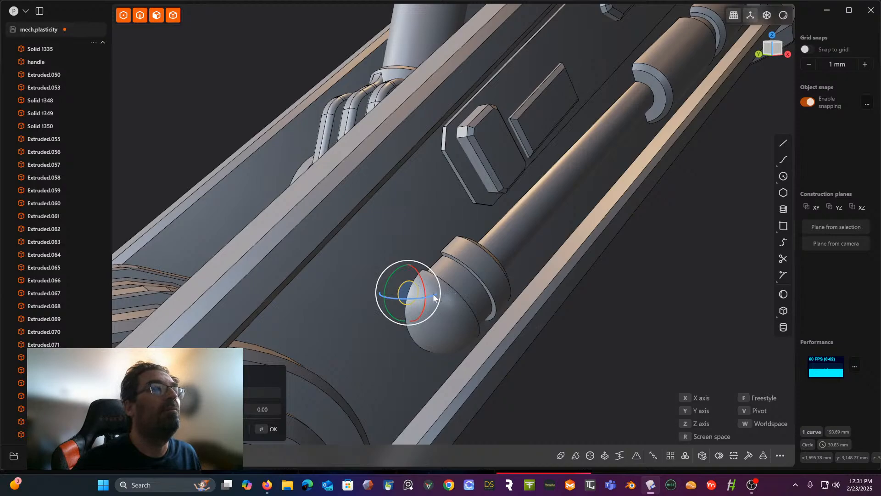
drag(434, 297, 393, 294)
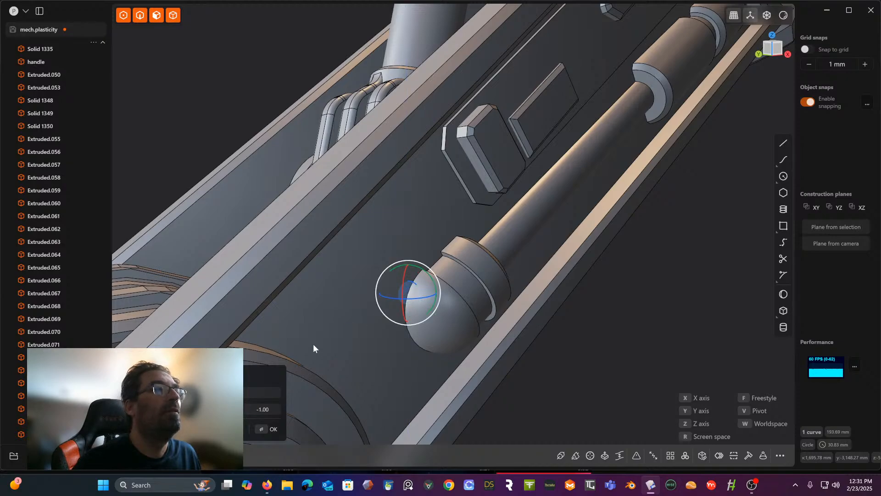
key(Tab)
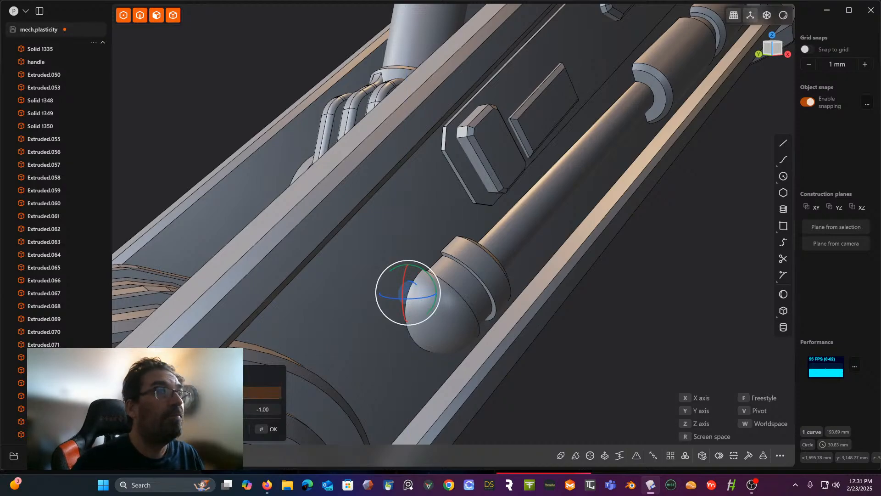
key(Return)
- Rotate the same circle about the Y axis to angle it toward the piston's domed end
middle_drag(354, 370, 308, 351)
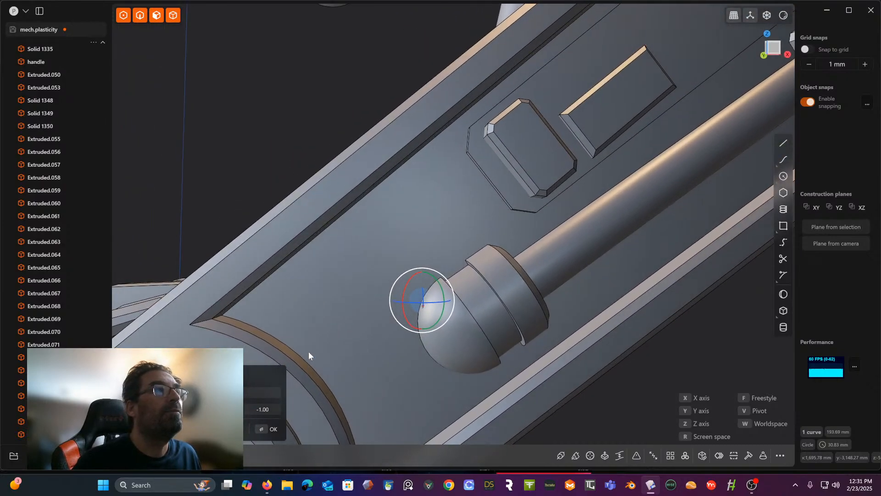
drag(438, 270, 444, 300)
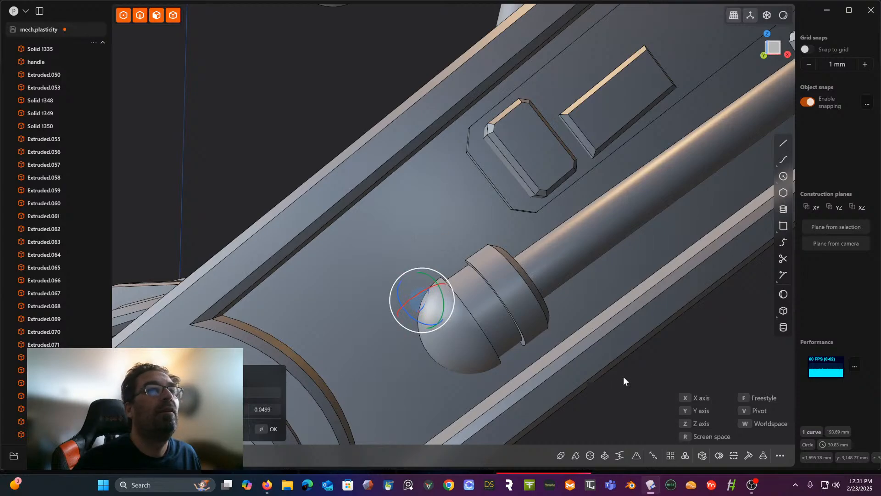
click(654, 373)
middle_drag(604, 370, 661, 366)
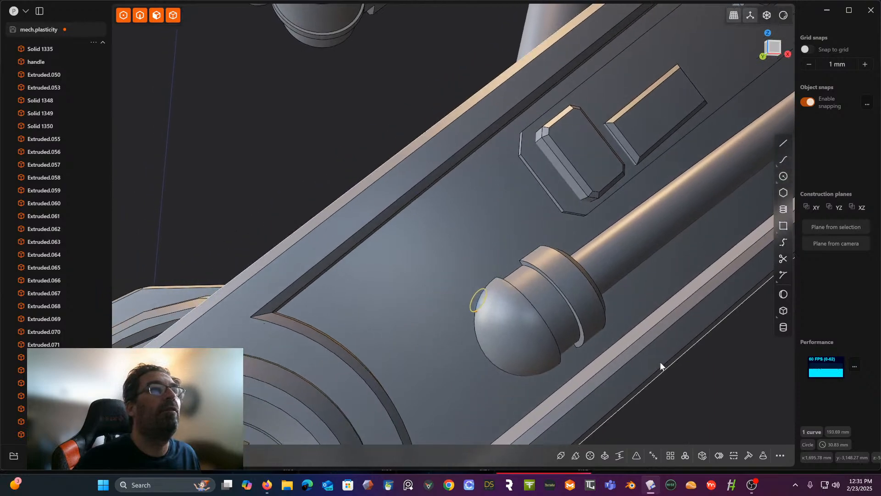
- Draw a second small center circle on the lower-leg face near the recess's upper edge, between the domed end and the rim
click(784, 175)
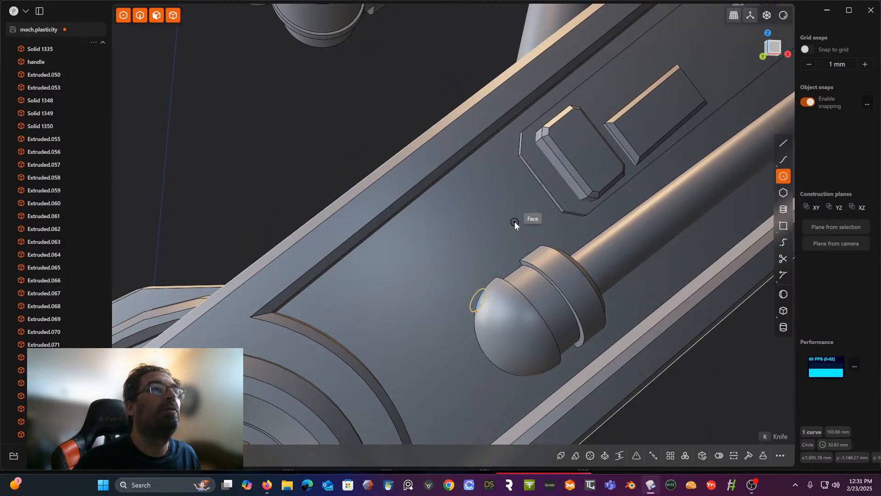
click(423, 222)
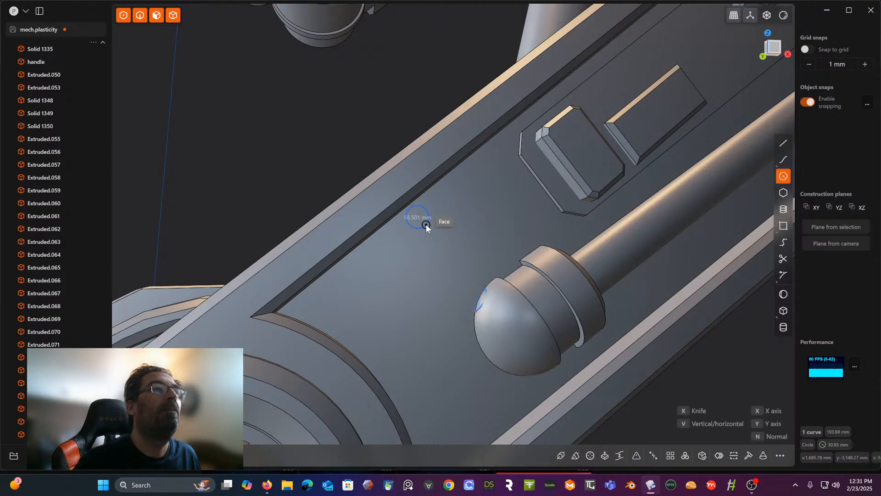
click(426, 224)
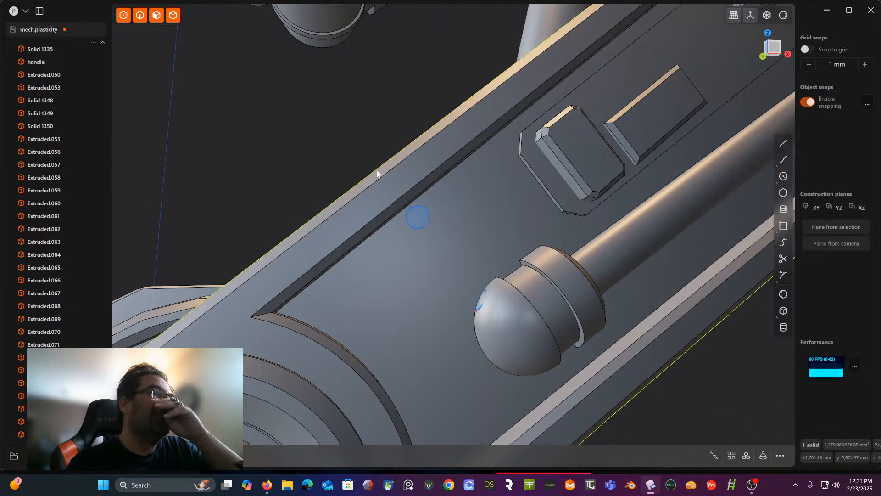
middle_drag(373, 189, 411, 164)
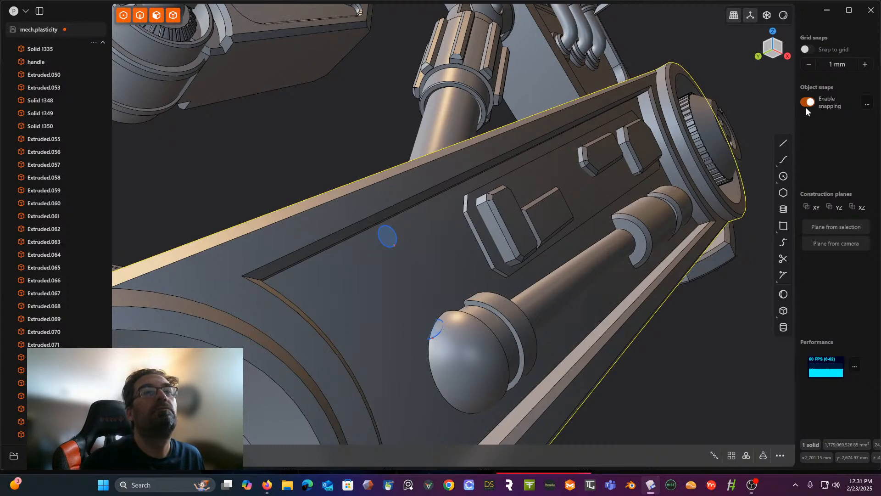
click(783, 159)
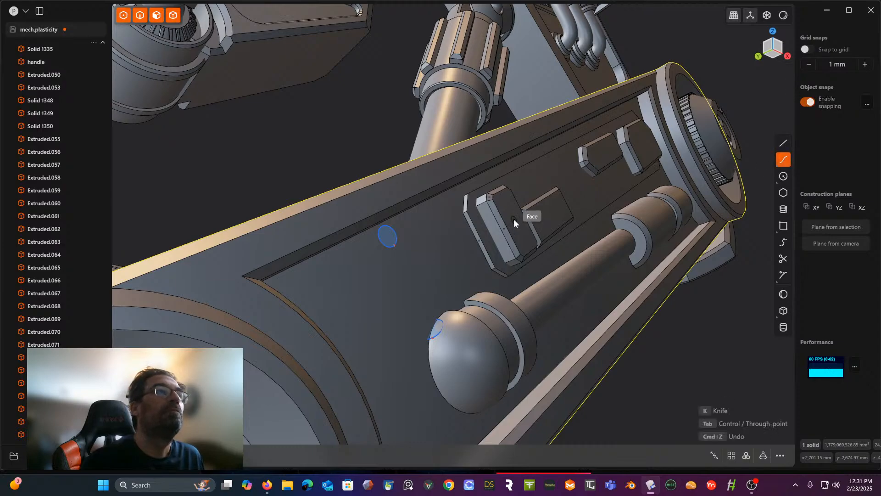
click(387, 238)
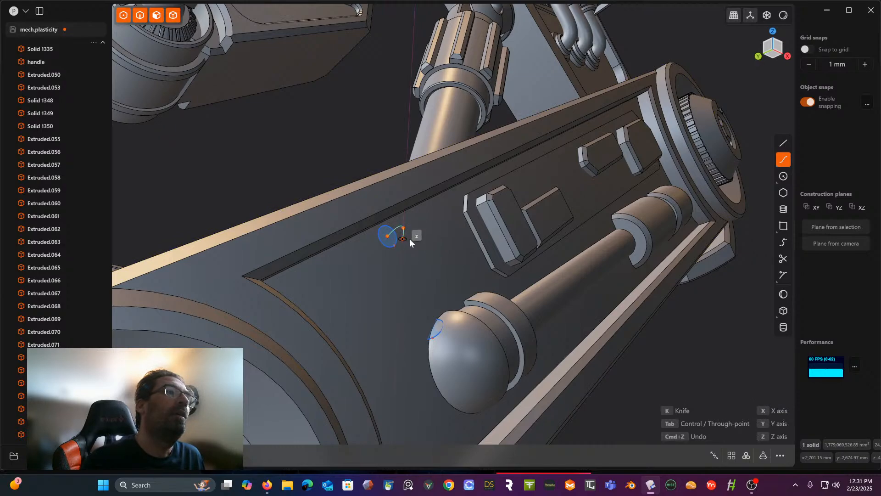
click(412, 244)
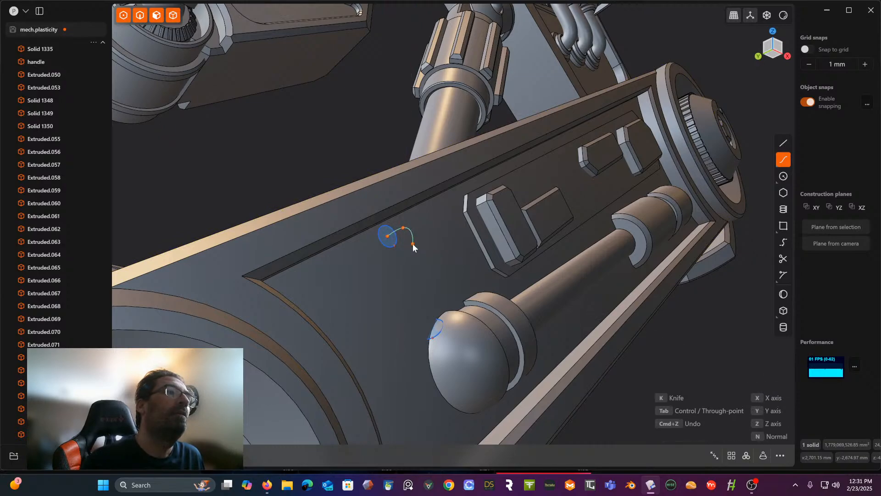
key(ctrl+z)
key(ctrl+z)
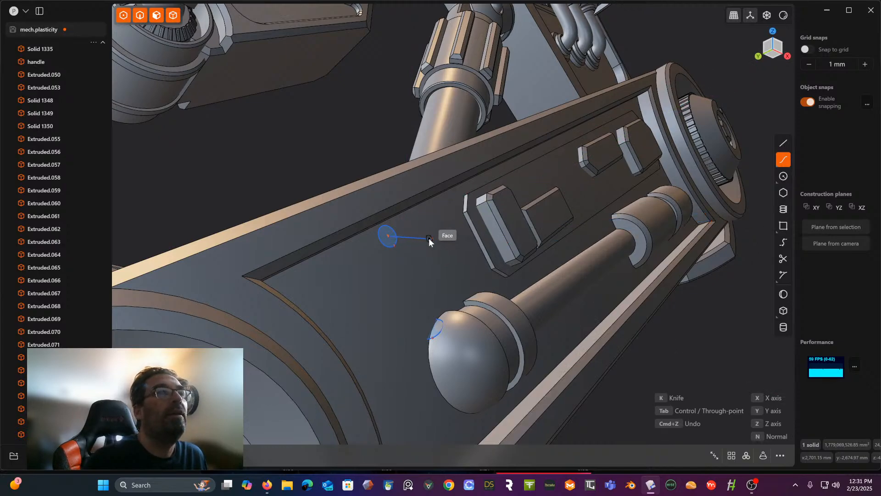
key(Escape)
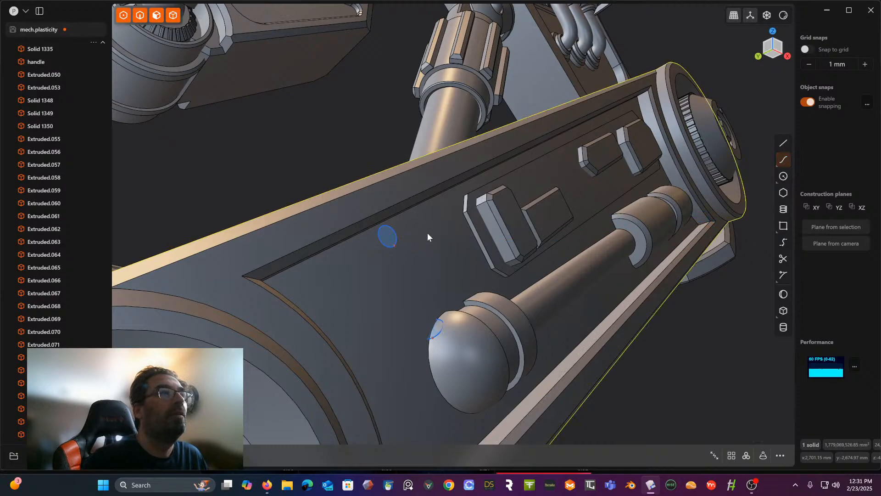
click(783, 147)
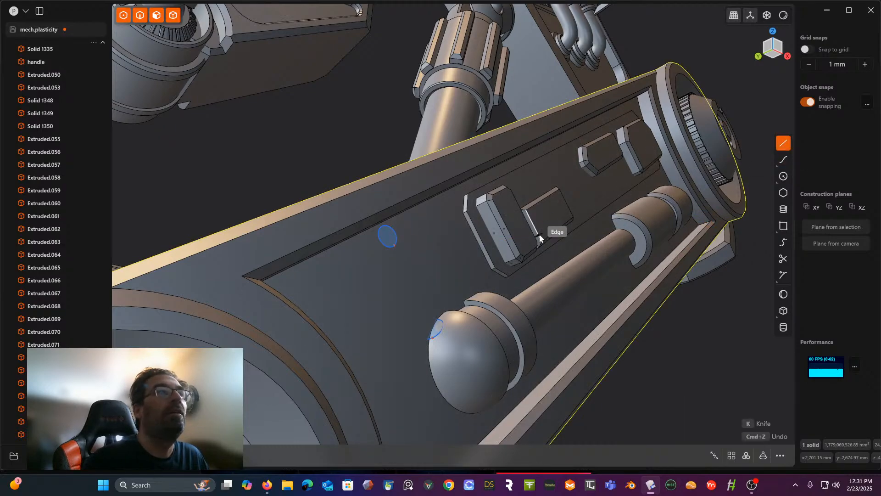
click(386, 235)
click(409, 234)
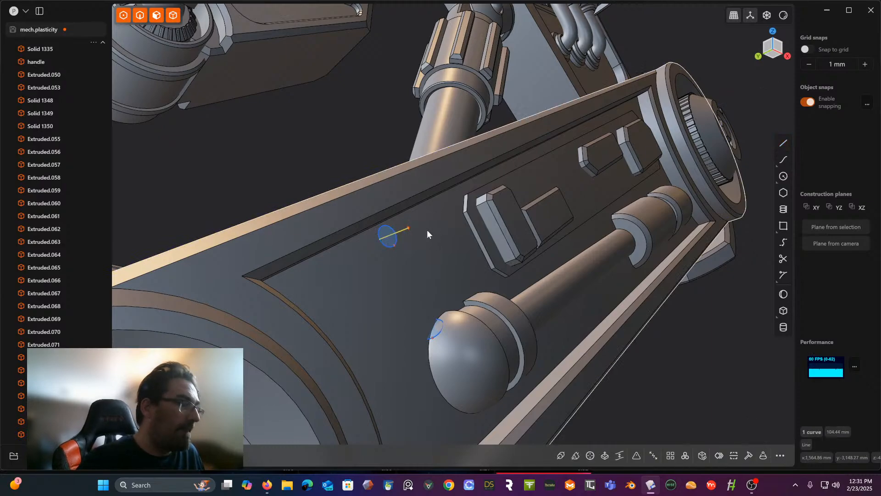
key(ctrl+z)
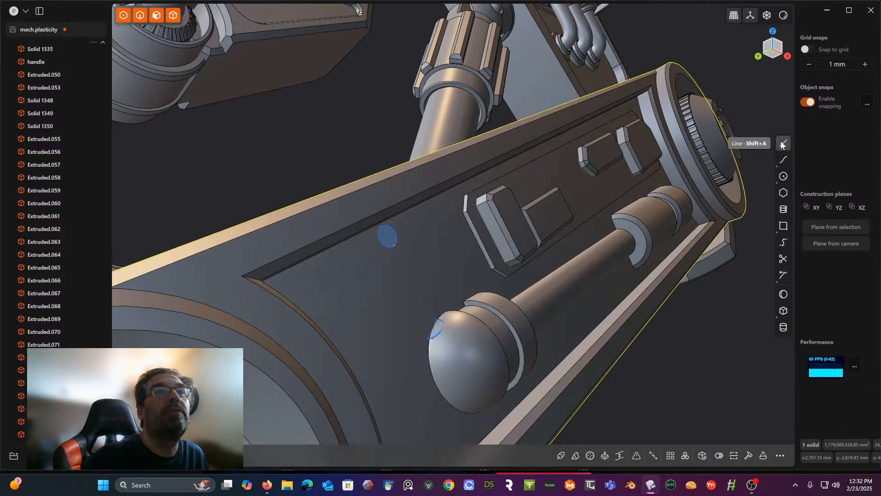
- Draw a two-segment line from the center of the small face circle, out from the leg face and bending toward the piston's domed end
click(784, 145)
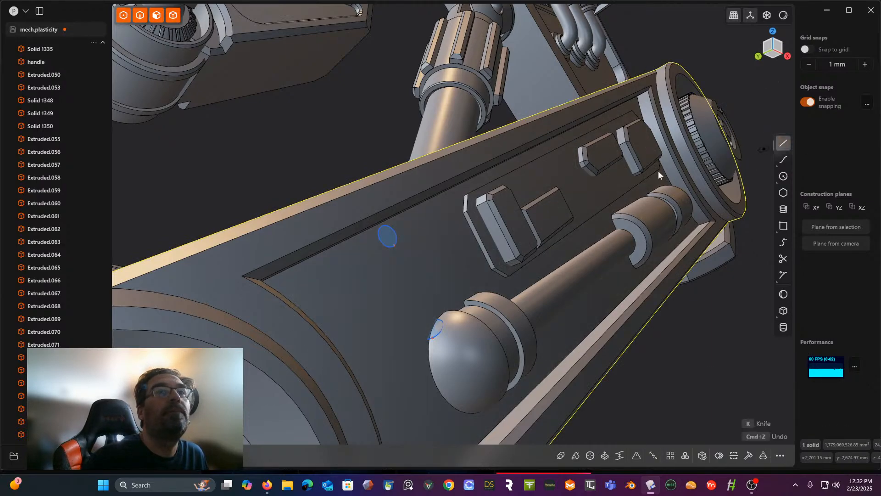
click(385, 236)
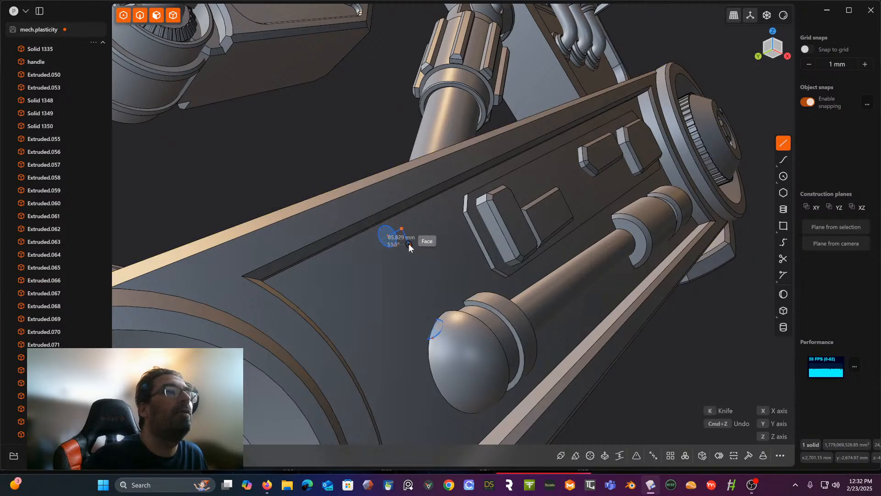
middle_drag(408, 242, 355, 273)
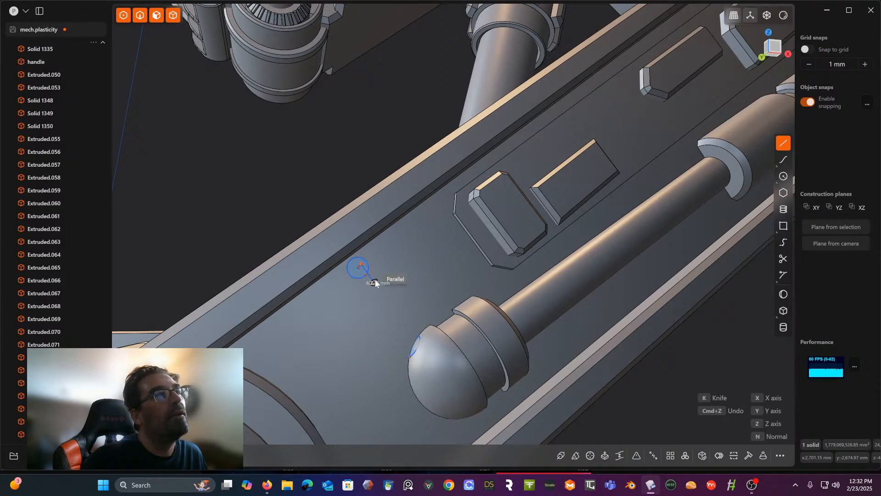
middle_drag(383, 279, 414, 240)
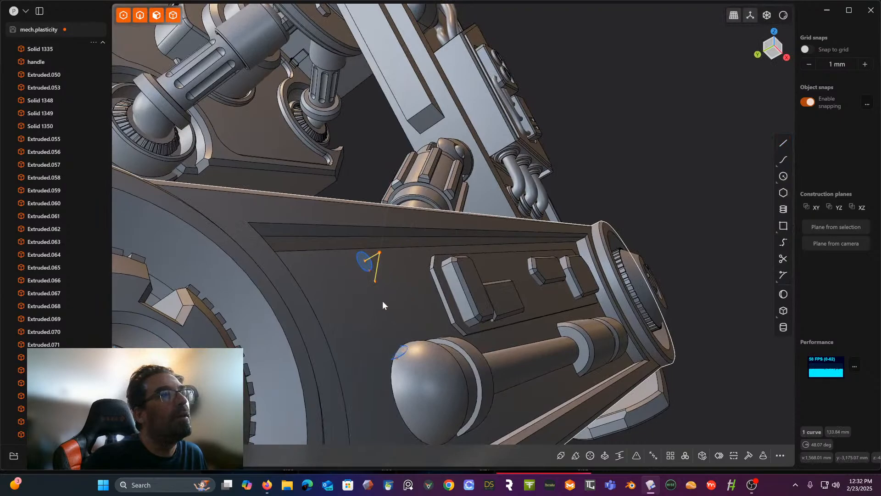
- Move the line's free end vertex about 51 mm in the negative Y direction
click(376, 281)
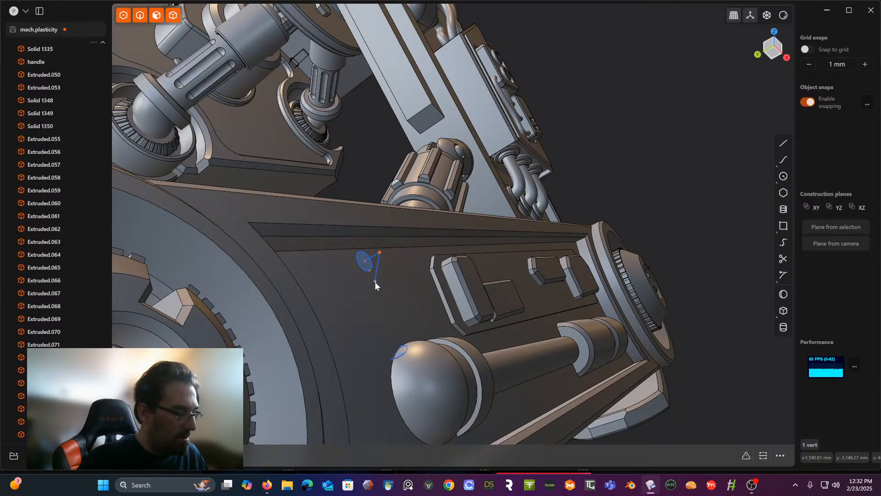
key(g)
middle_drag(387, 275, 402, 287)
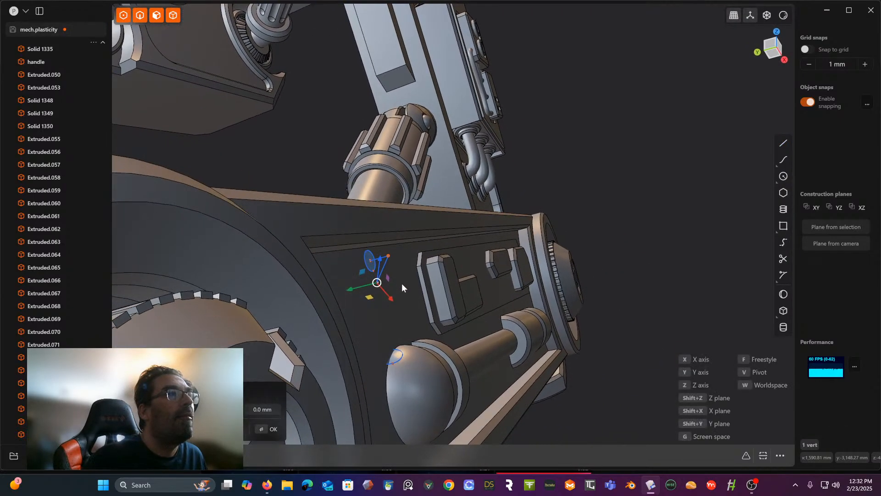
drag(354, 290, 369, 285)
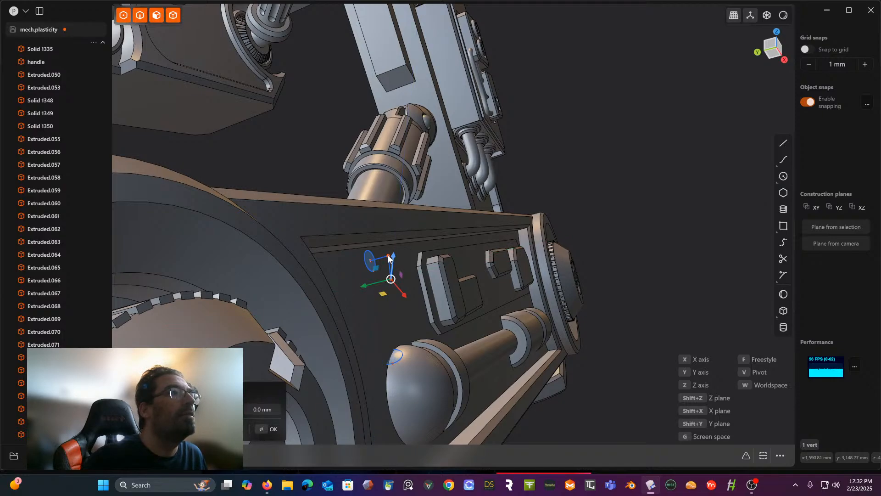
right_click(325, 179)
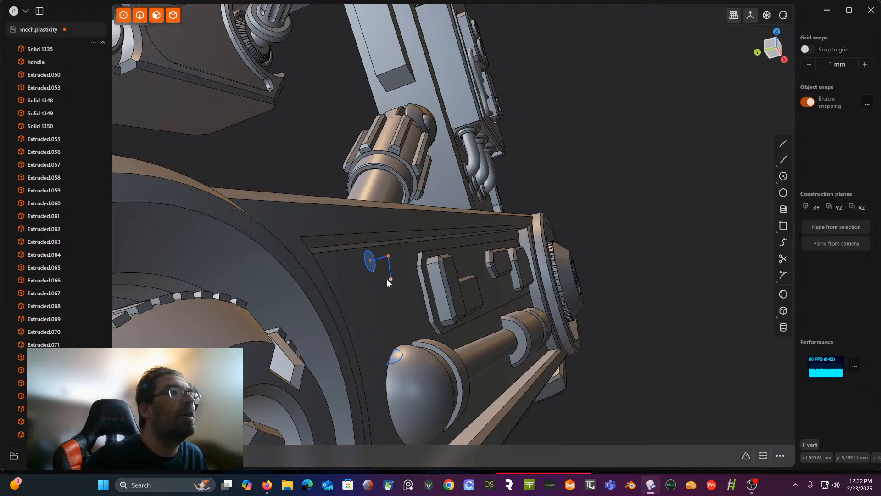
- Nudge the same end vertex about 2 mm further in negative Y and, within the XZ plane, about 16 mm in negative X
key(g)
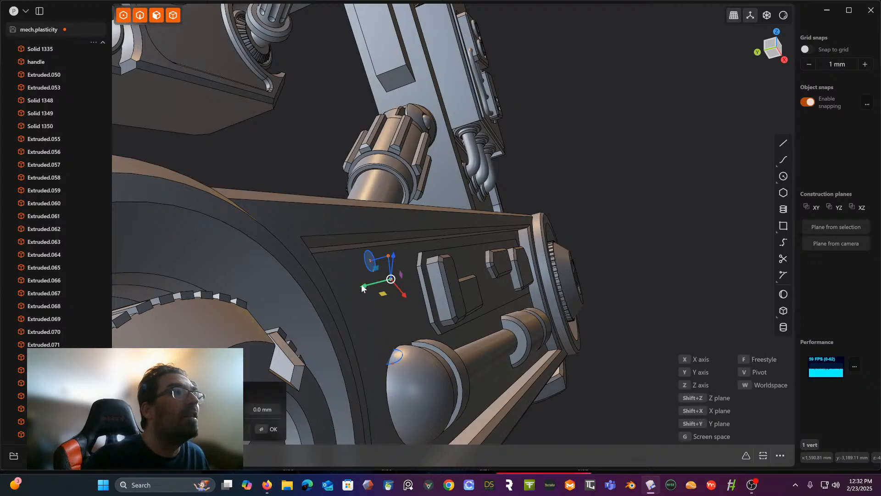
key(y)
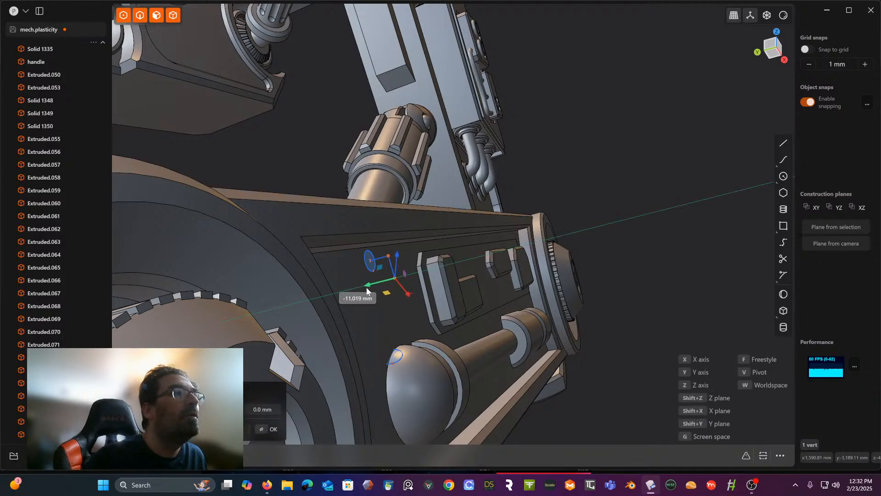
click(365, 288)
middle_drag(364, 289, 389, 299)
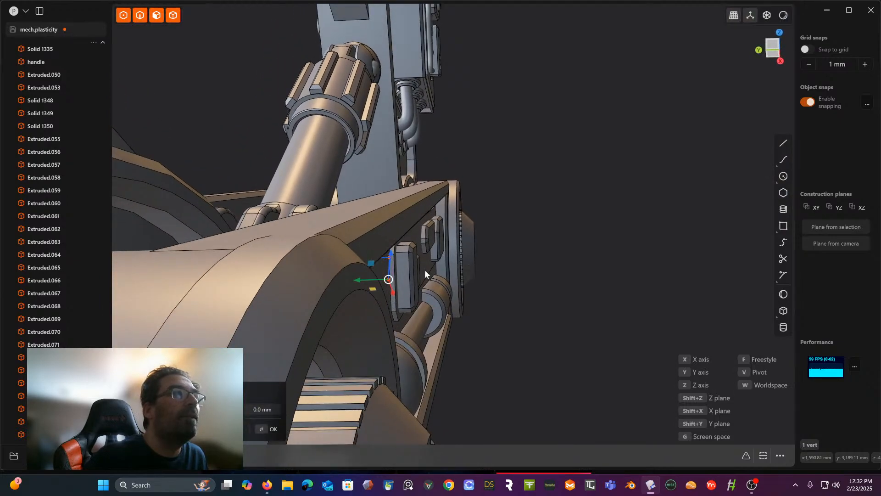
drag(359, 280, 363, 282)
middle_drag(494, 247, 373, 243)
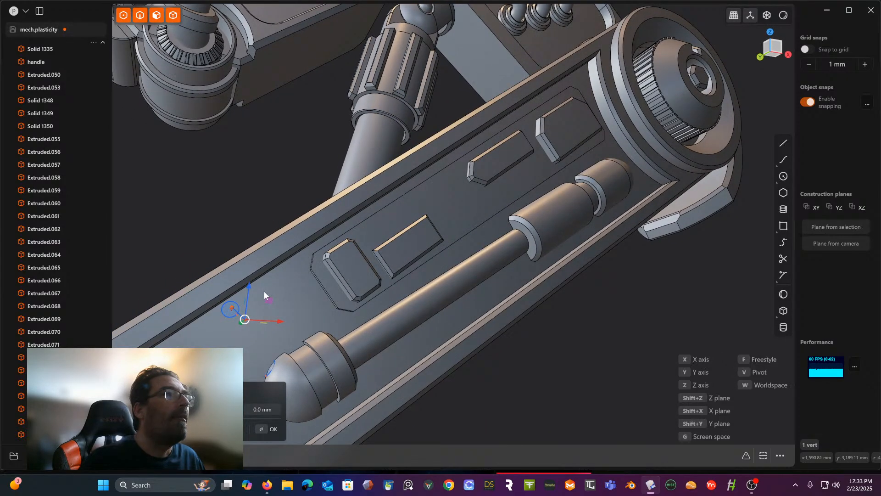
shift+middle_drag(265, 294, 373, 274)
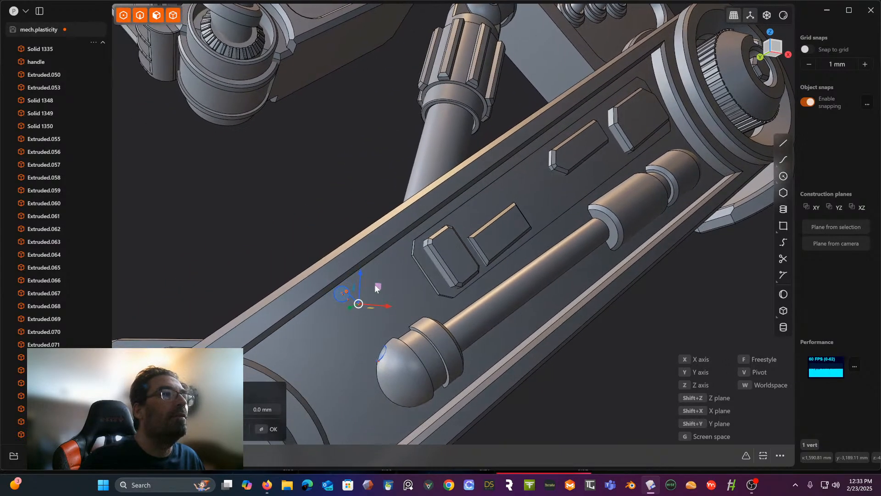
drag(375, 287, 370, 290)
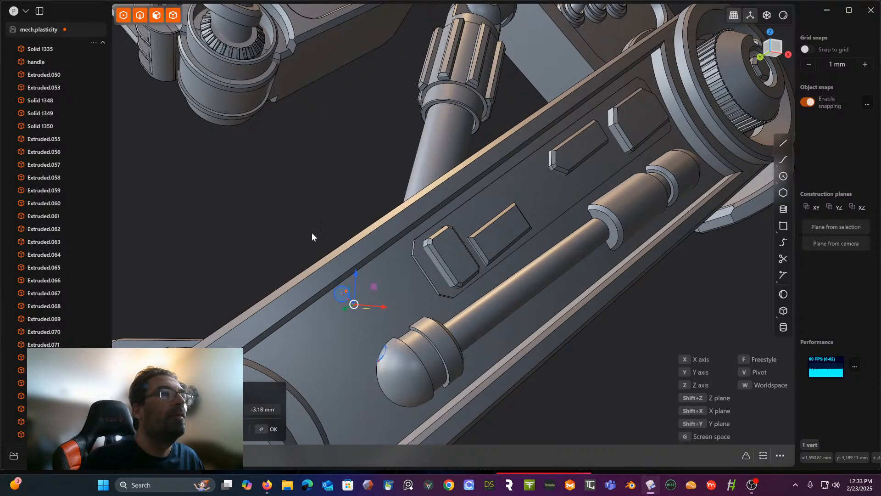
right_click(301, 219)
- Fillet the corner vertex between the line's two segments into a small rounded bend
middle_drag(301, 219, 403, 254)
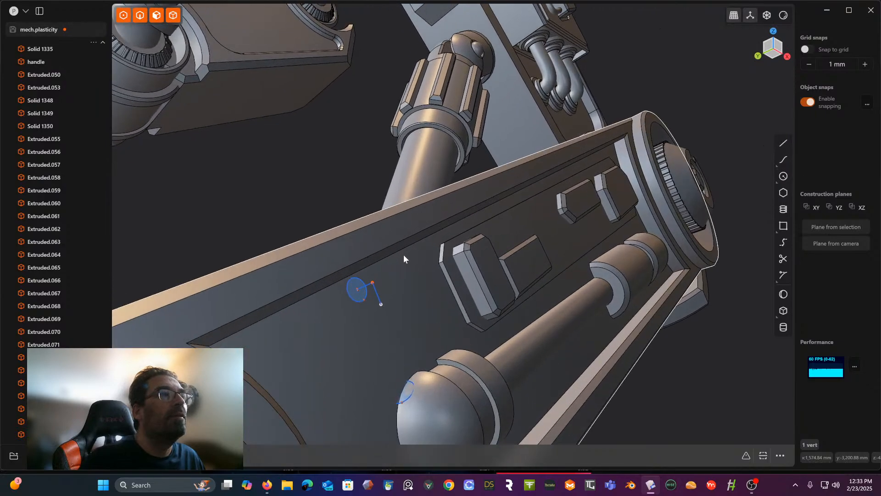
drag(381, 274, 368, 284)
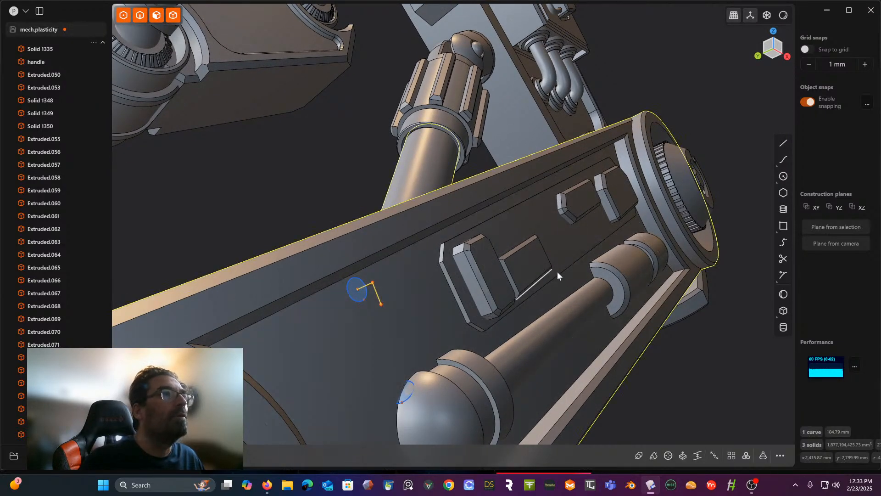
click(334, 185)
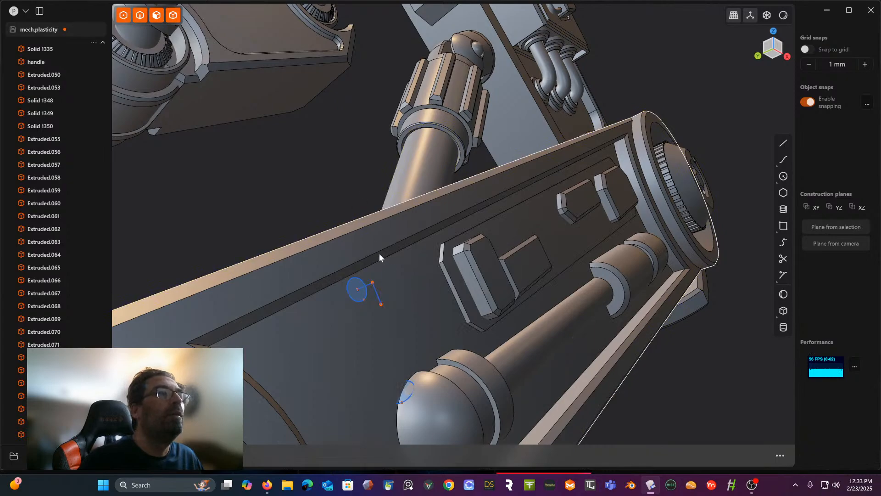
click(377, 290)
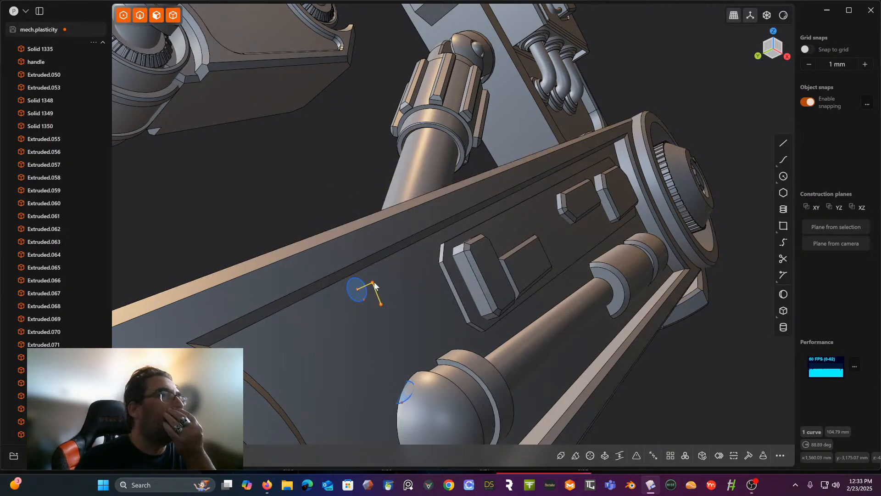
click(372, 283)
click(745, 456)
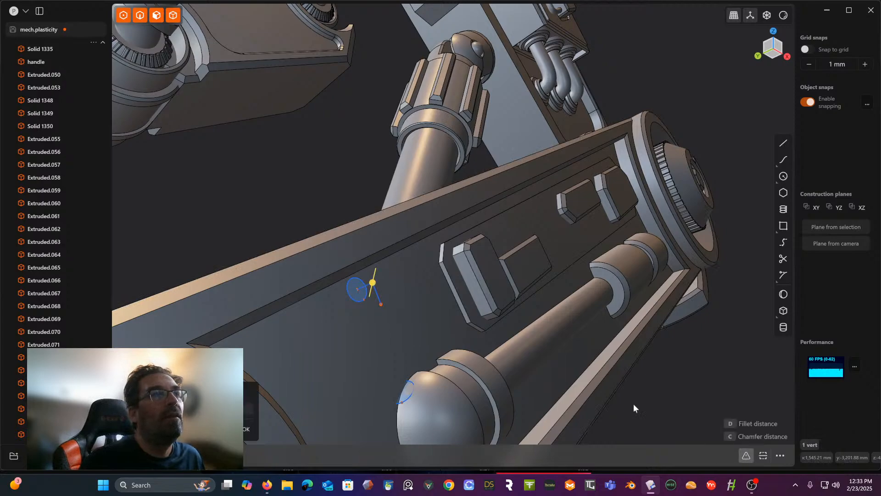
drag(373, 282, 374, 278)
key(Return)
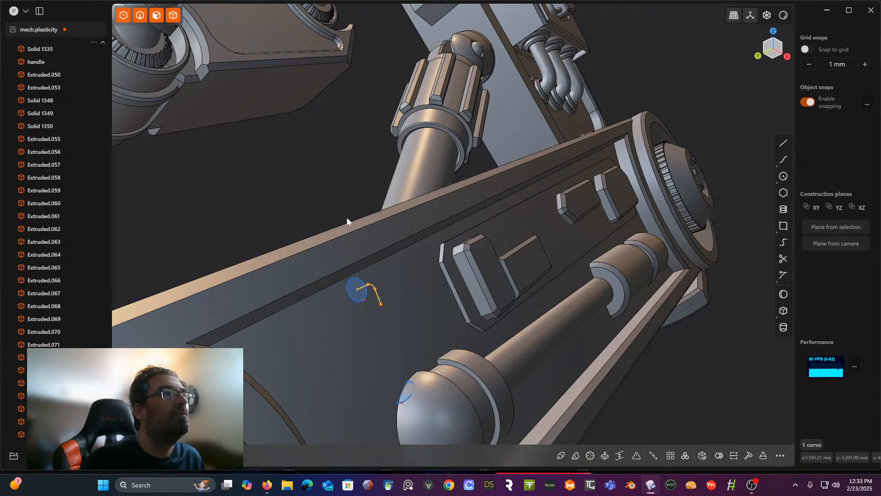
- Try to sweep the small face circle along the filleted line
middle_drag(346, 216, 338, 261)
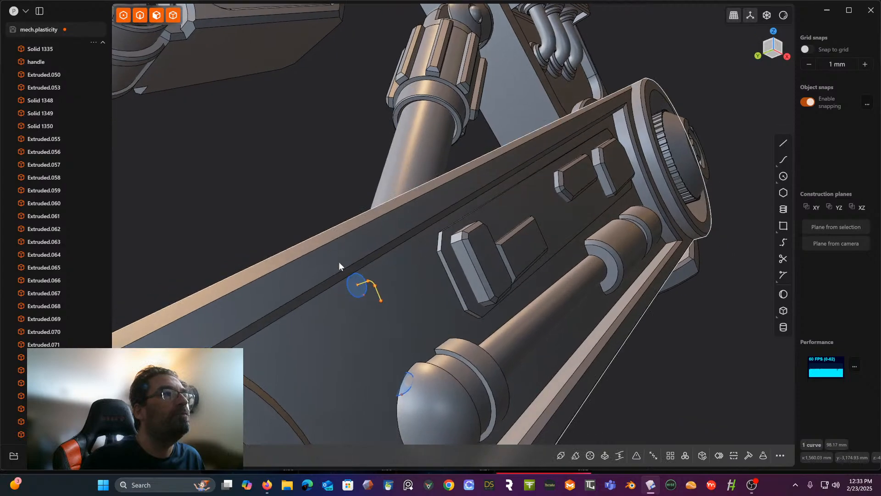
click(356, 298)
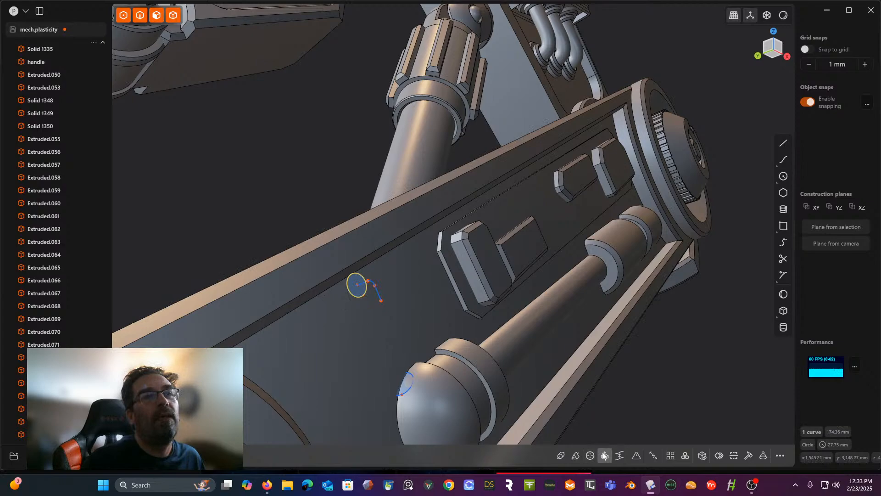
click(576, 454)
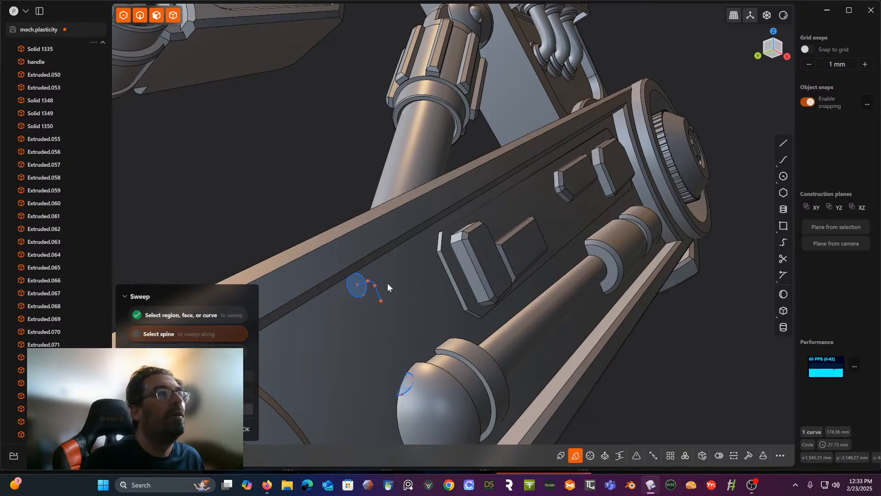
click(373, 283)
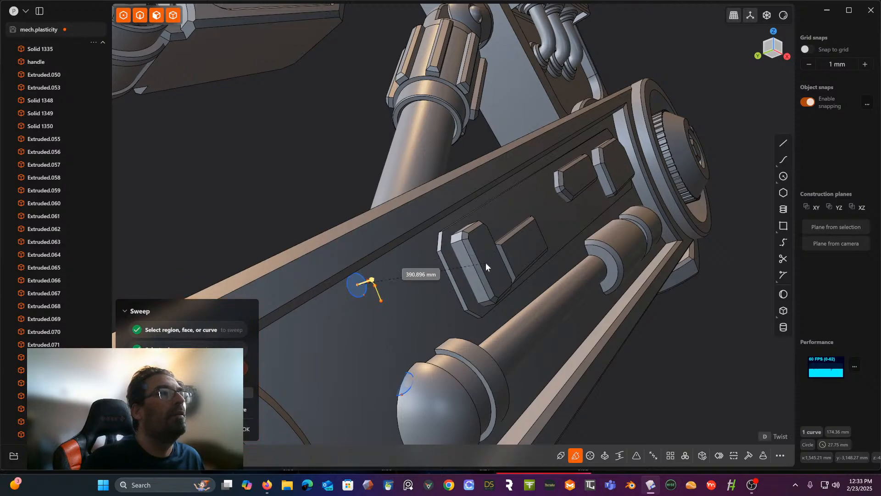
scroll(393, 282, up, 4)
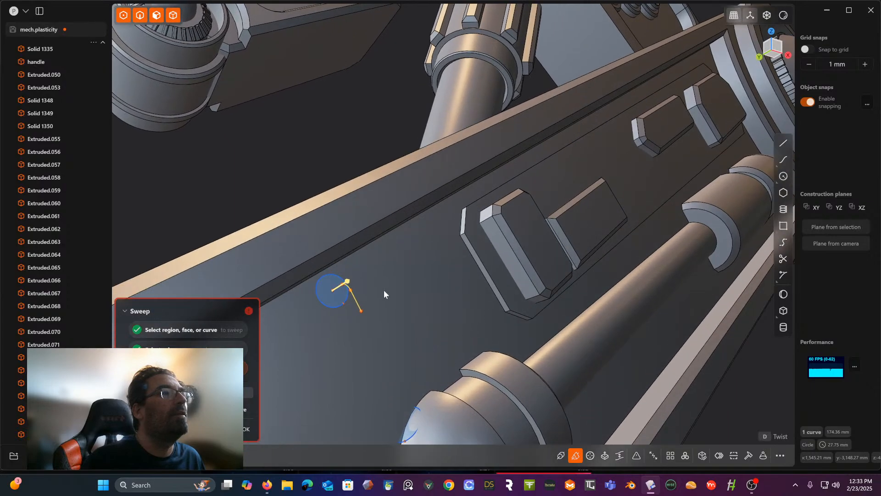
shift+middle_drag(387, 274, 428, 261)
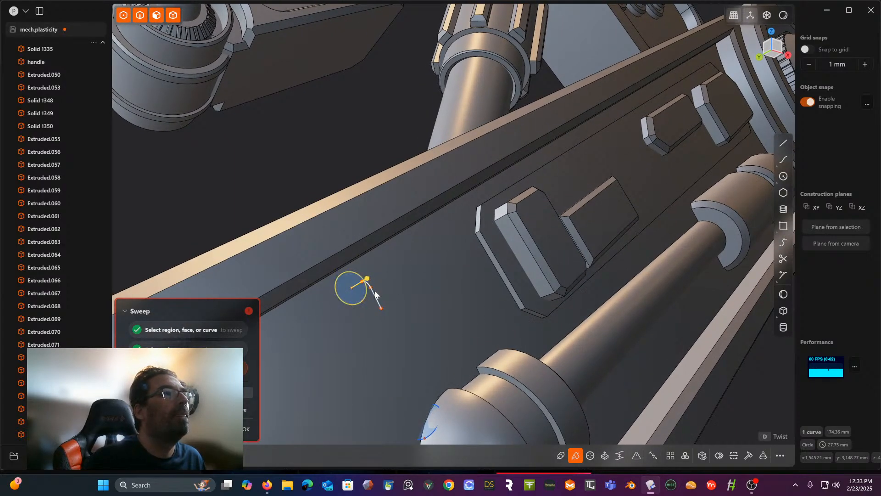
key(Escape)
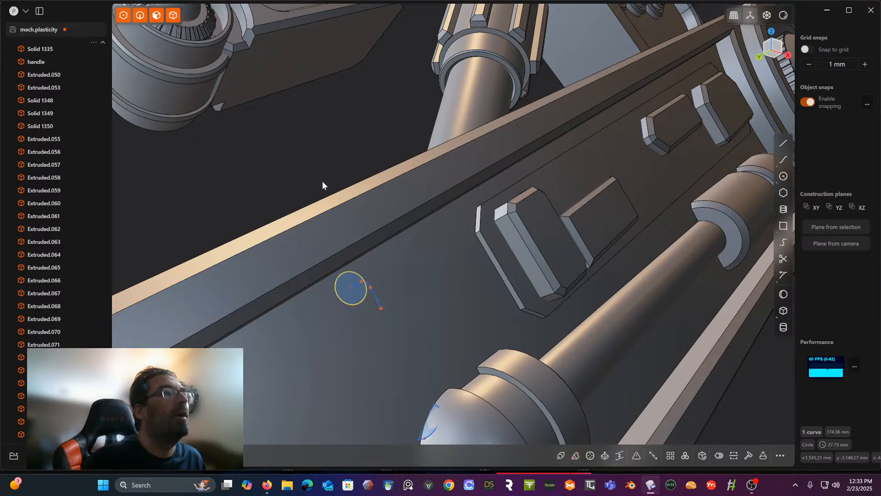
- Try to sweep the circle curve on the leg face along the filleted line, adjusting the sweep's thickness
middle_drag(360, 257, 328, 281)
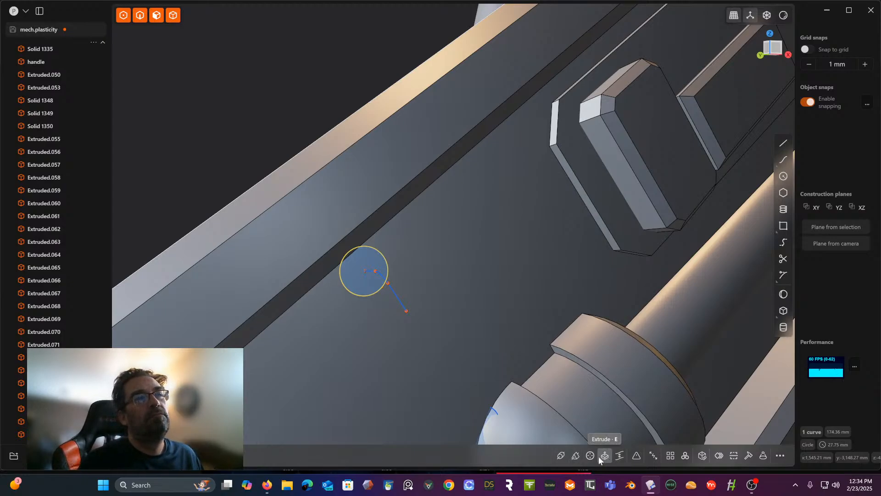
click(576, 456)
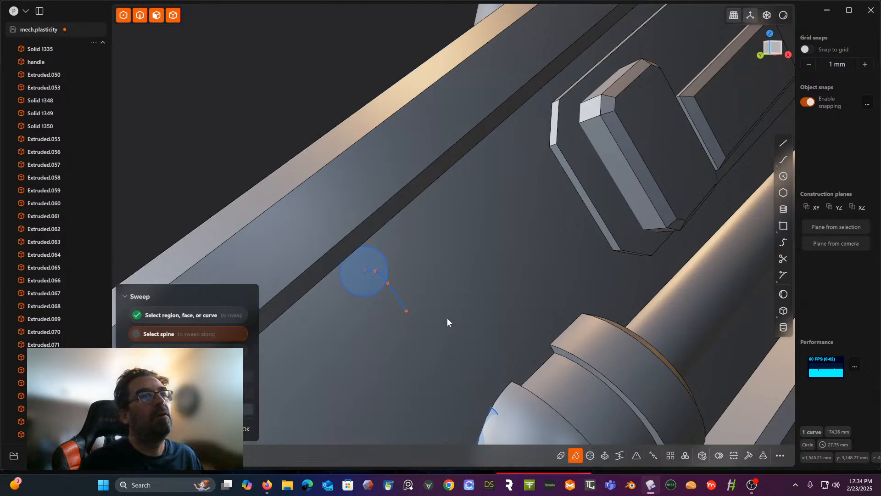
click(393, 293)
click(373, 294)
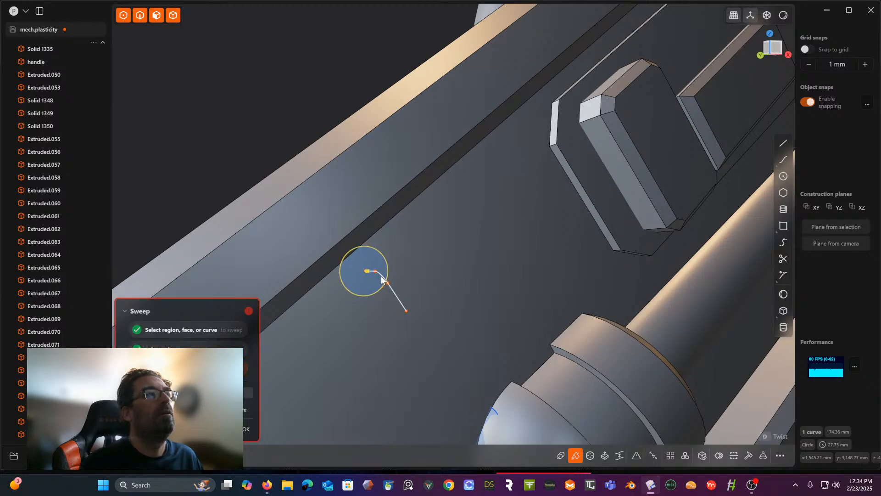
click(381, 277)
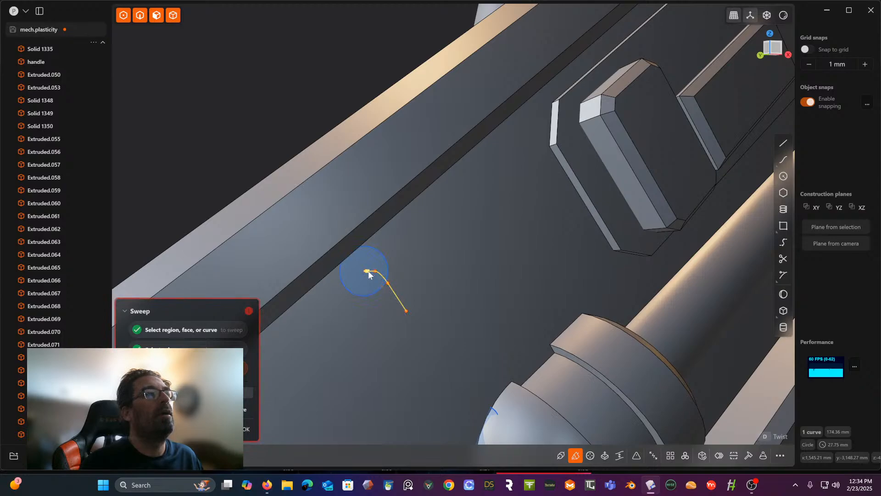
drag(359, 275, 661, 257)
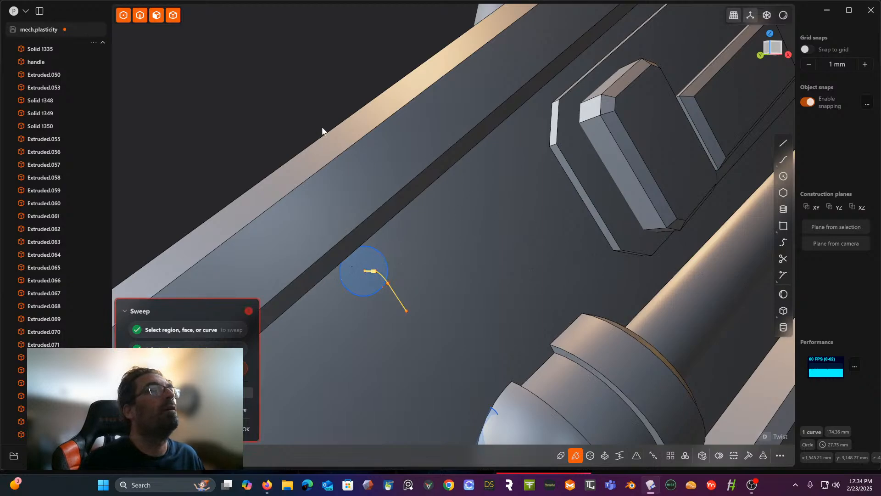
right_click(292, 97)
- Retry the sweep of the circle curve, using the bent line as spine and re-picking the circle and line
mouse_move(279, 104)
middle_down()
mouse_move(315, 77)
mouse_move(353, 80)
middle_up()
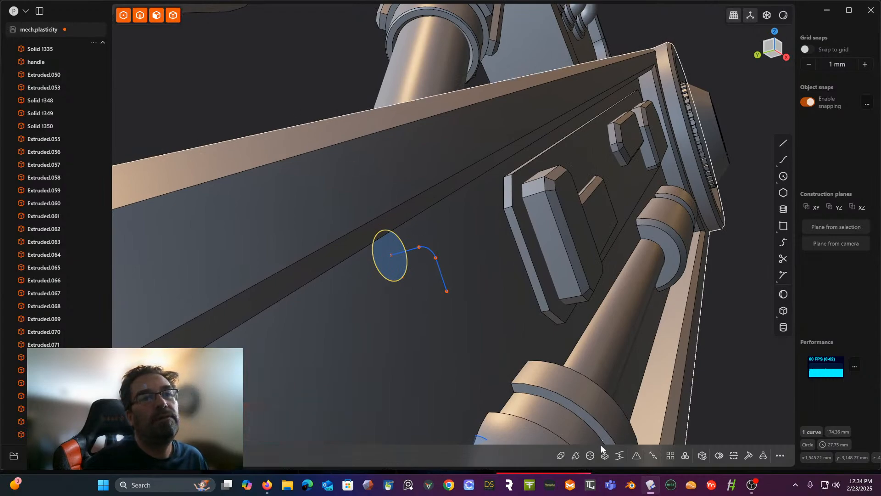
click(575, 455)
click(391, 283)
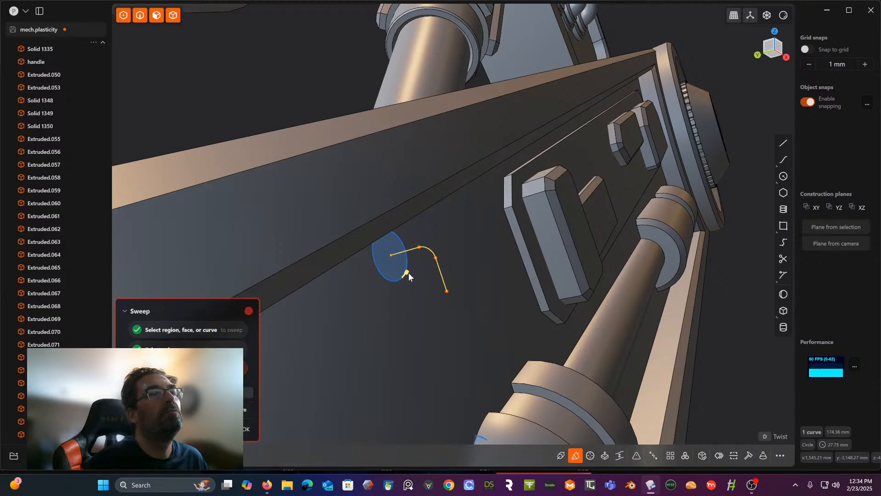
click(392, 279)
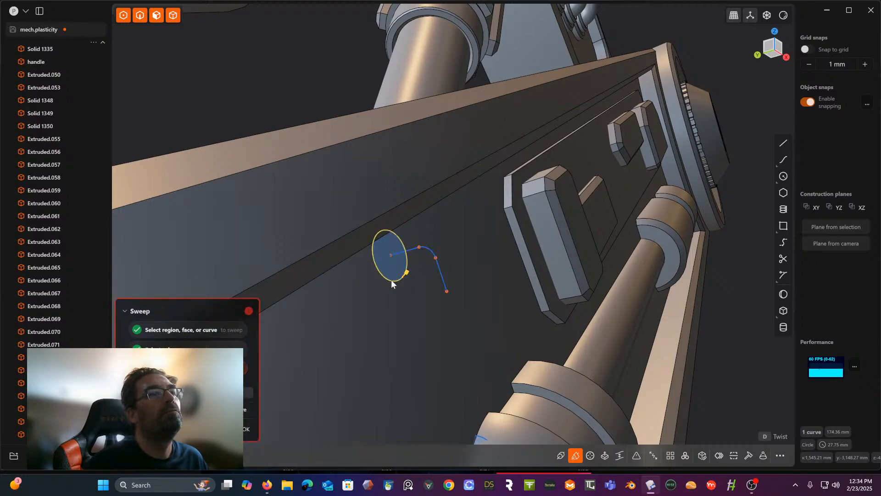
click(431, 253)
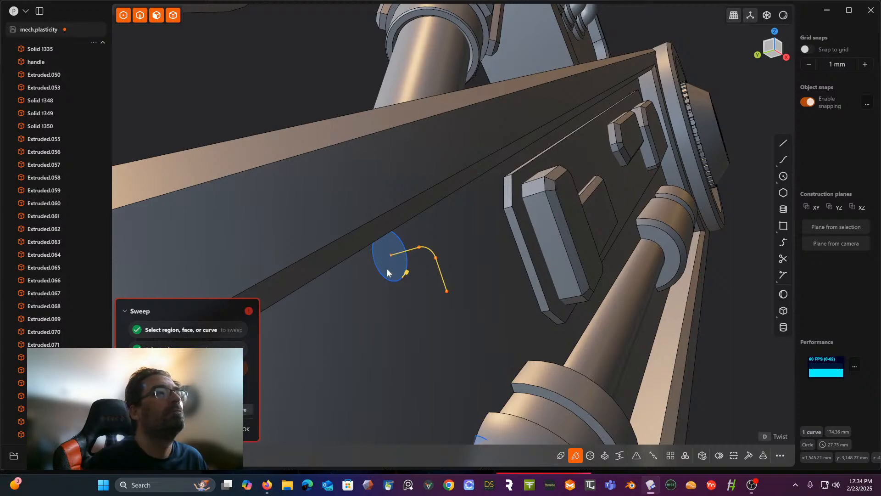
drag(402, 276, 451, 225)
key(Escape)
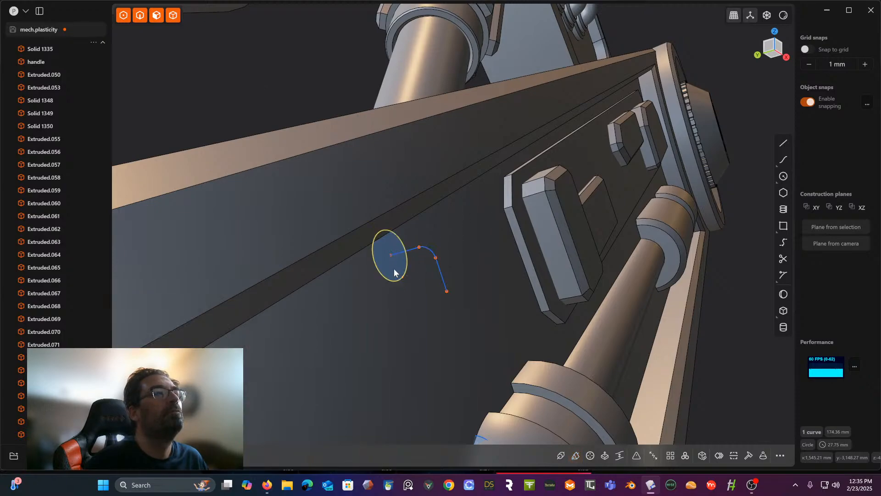
- Try to sweep the circle's filled region, rather than its curve, along the bent line with added thickness
key(e)
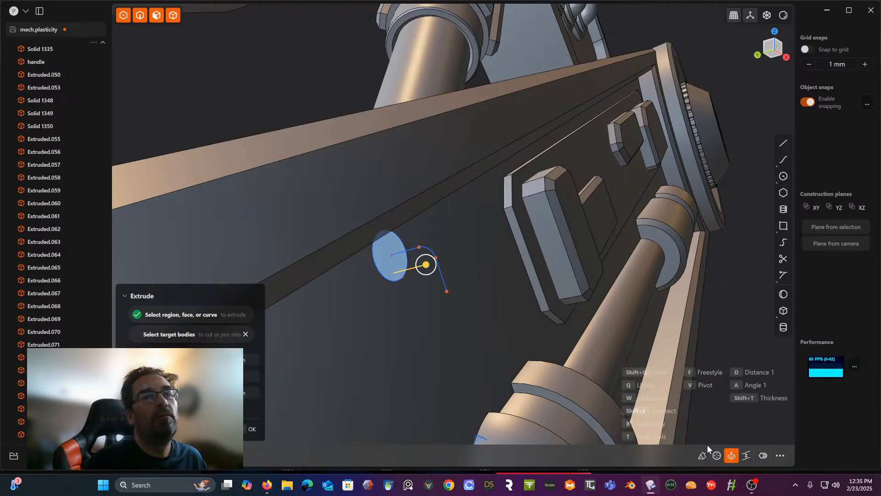
click(702, 455)
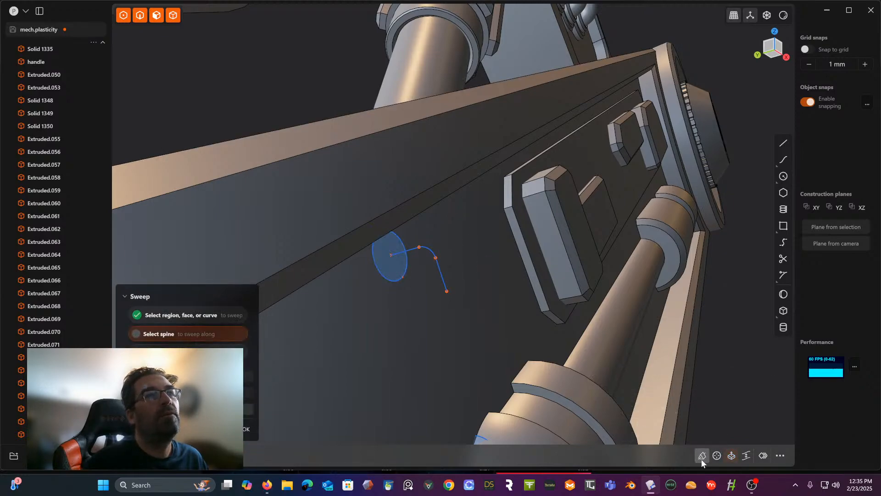
click(432, 251)
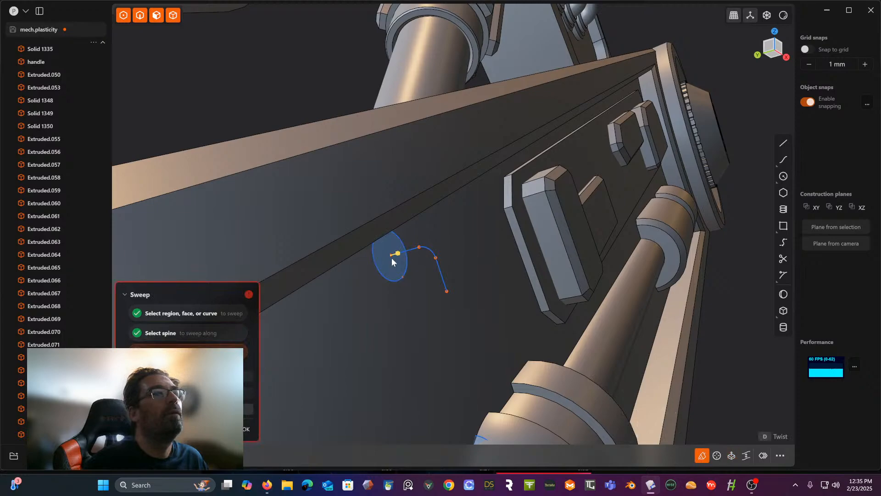
drag(397, 254, 407, 249)
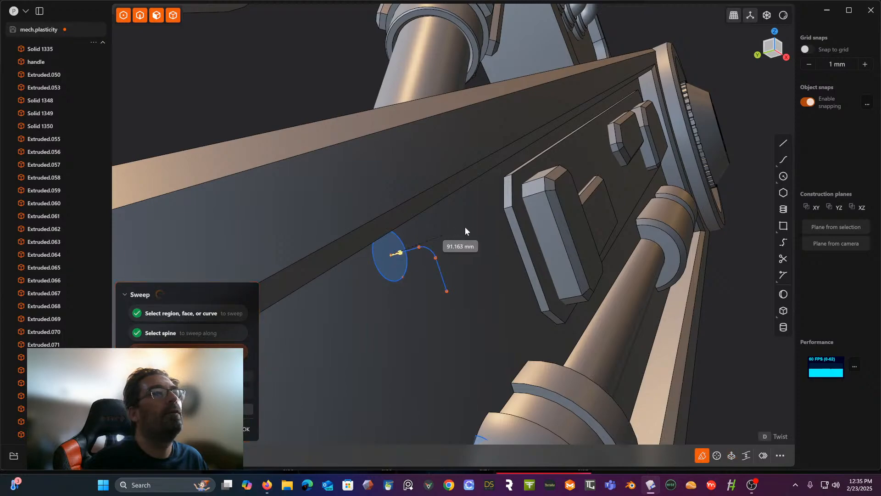
drag(465, 227, 468, 226)
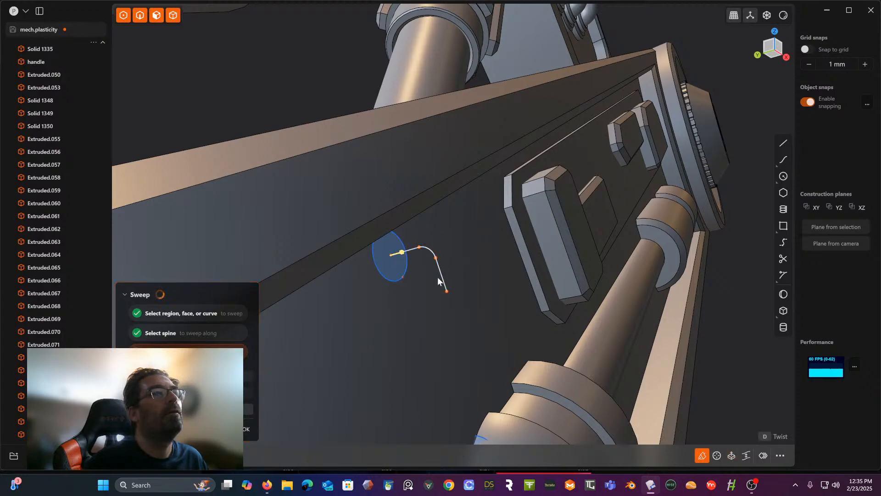
click(391, 280)
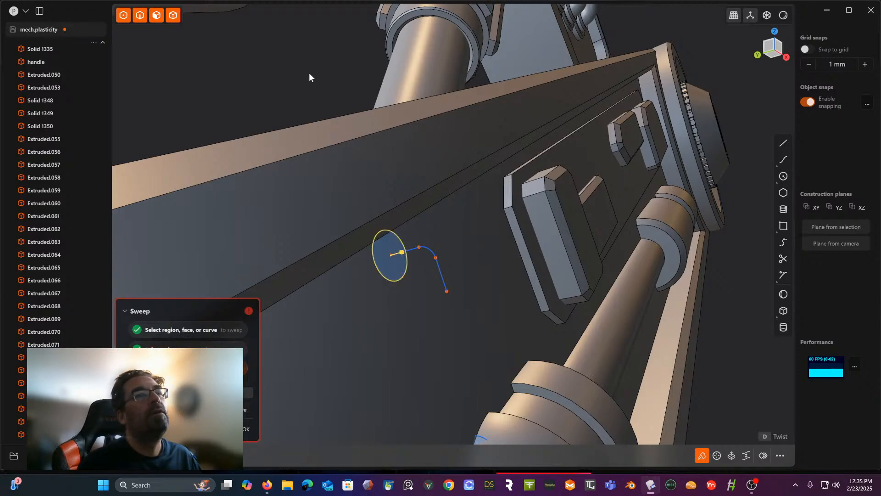
key(Escape)
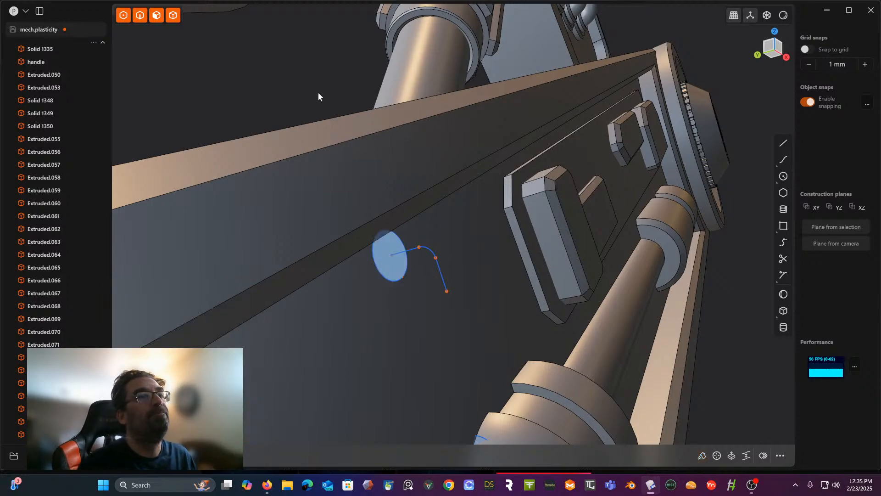
- Scale the circle on the leg face down uniformly to a radius of about 15.4 mm and restrict selection to faces
middle_drag(317, 92, 283, 63)
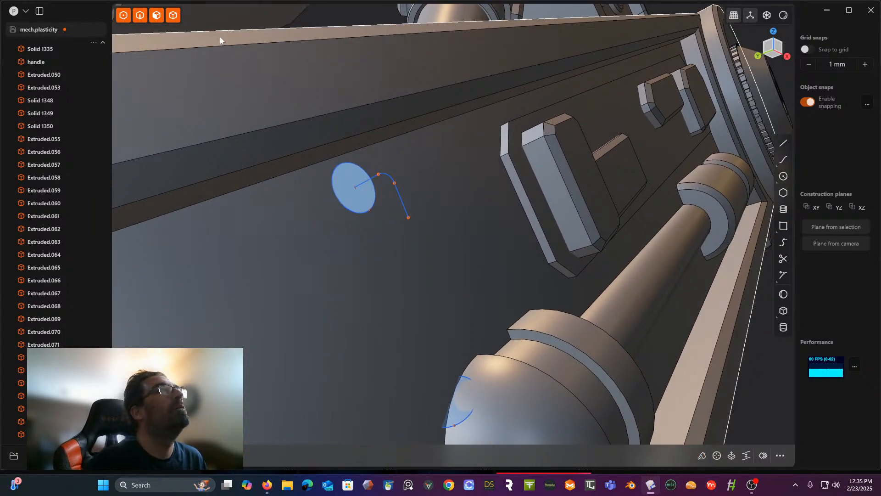
click(353, 213)
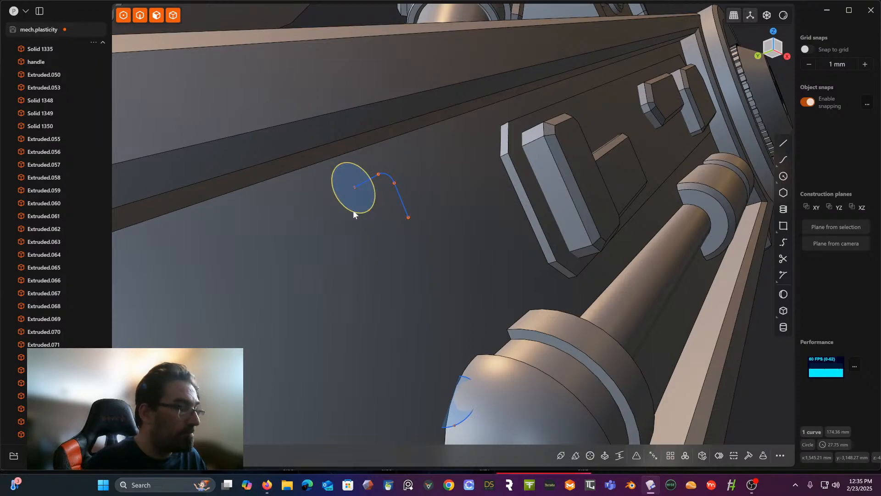
key(s)
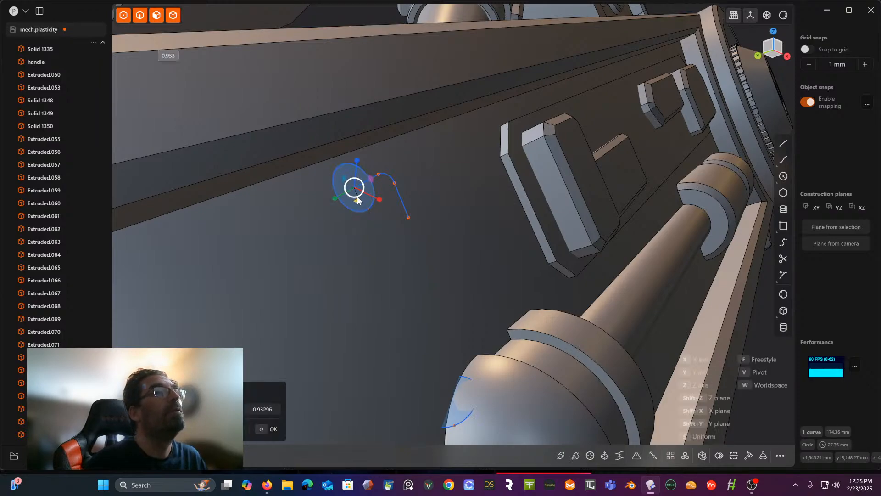
click(347, 223)
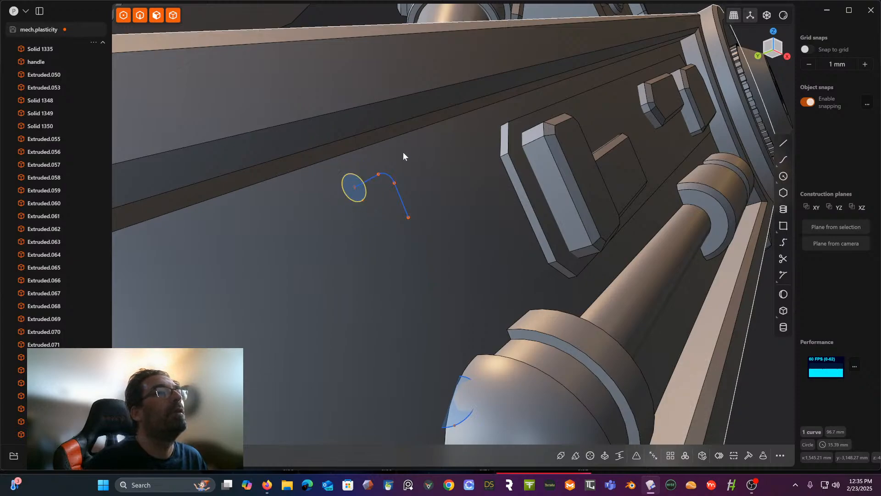
click(156, 16)
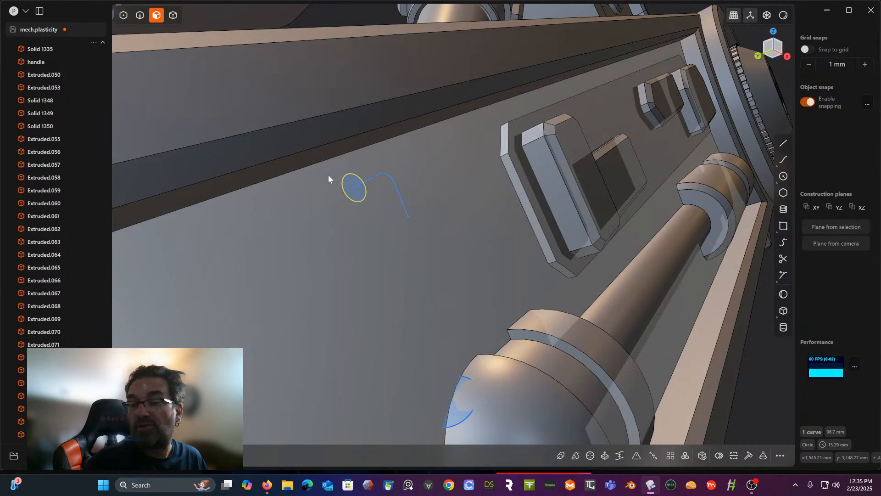
- Try to sweep the scaled-down circle's region along the bent line with a small thickness
key(e)
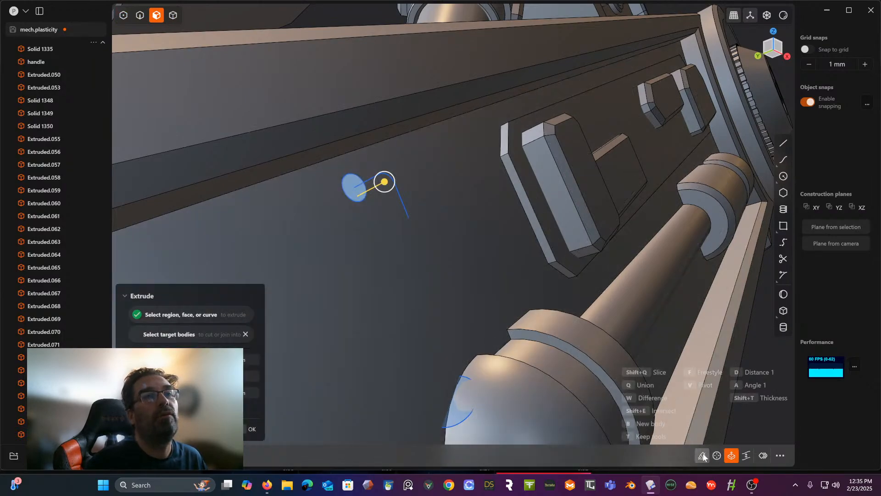
click(702, 455)
click(401, 204)
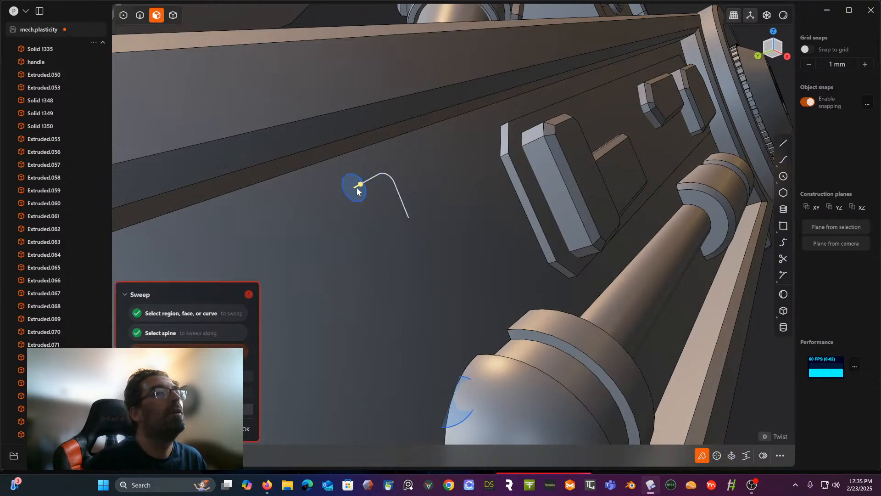
drag(360, 184, 371, 179)
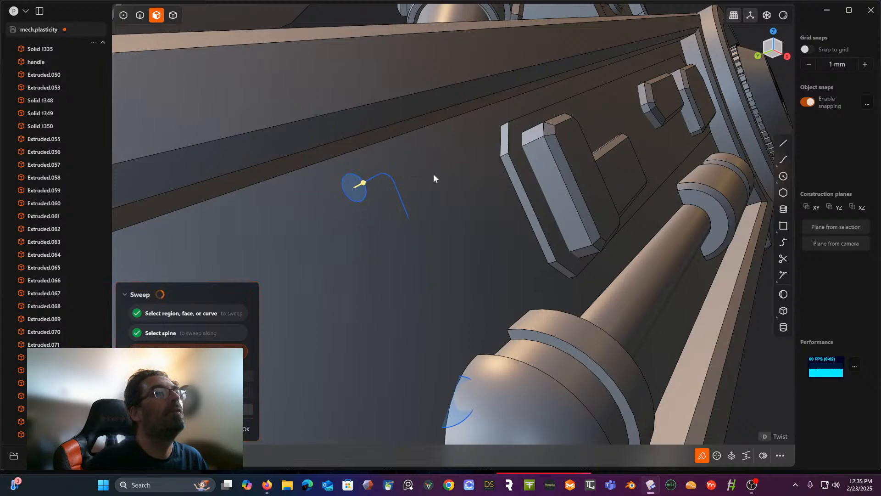
drag(460, 235, 510, 256)
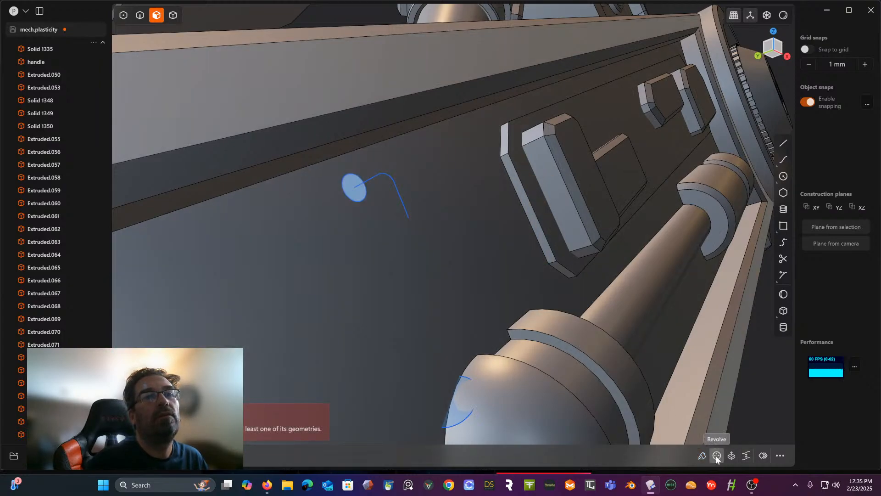
- Try the region sweep again, picking the bent line and the circle's edge as additional references after the spine
click(702, 456)
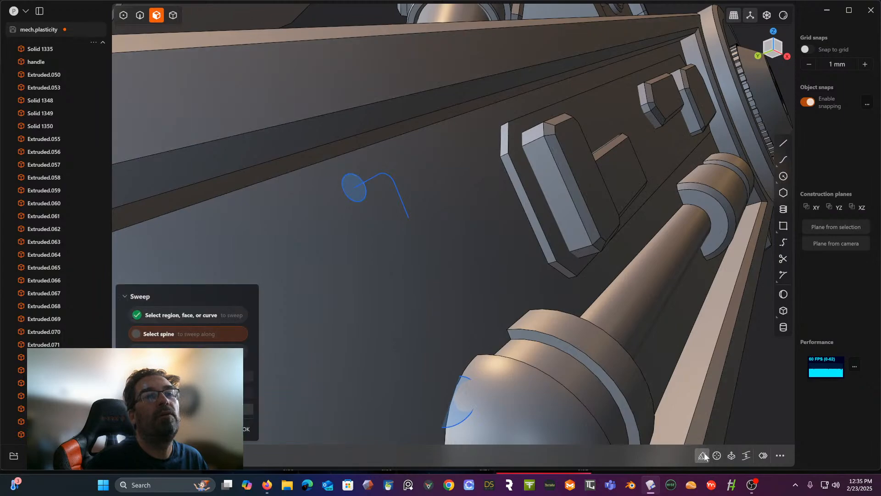
click(392, 183)
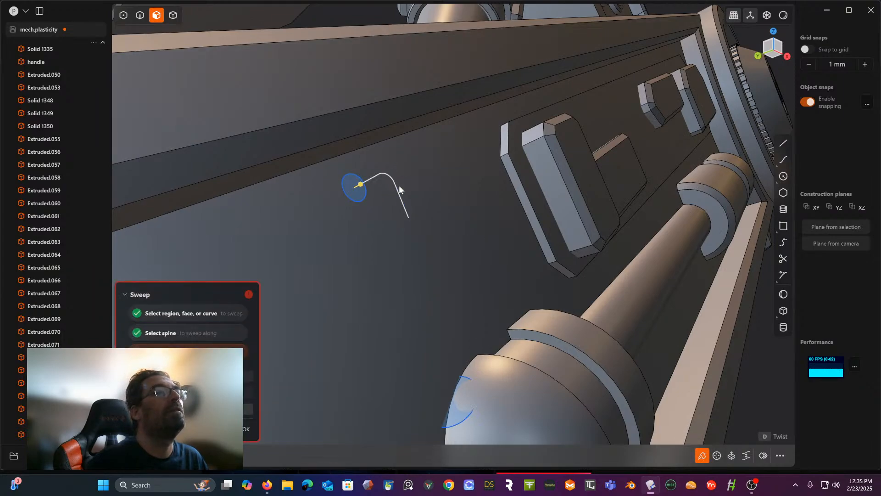
click(396, 186)
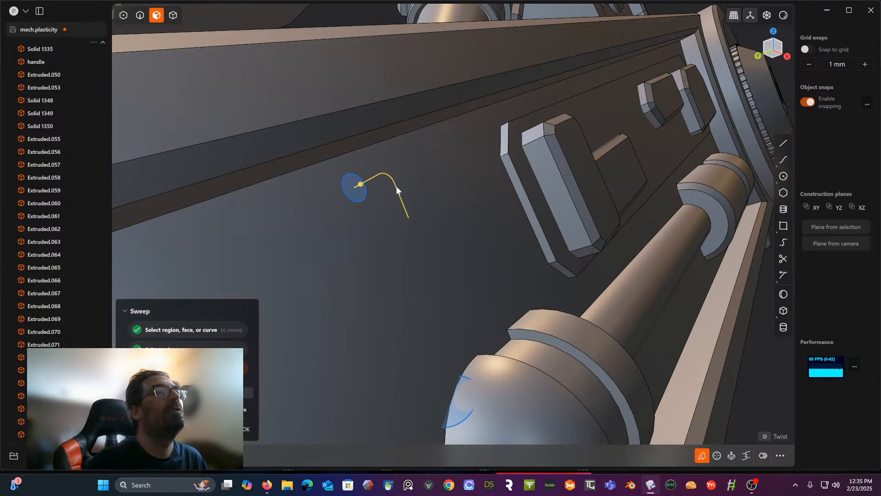
click(362, 202)
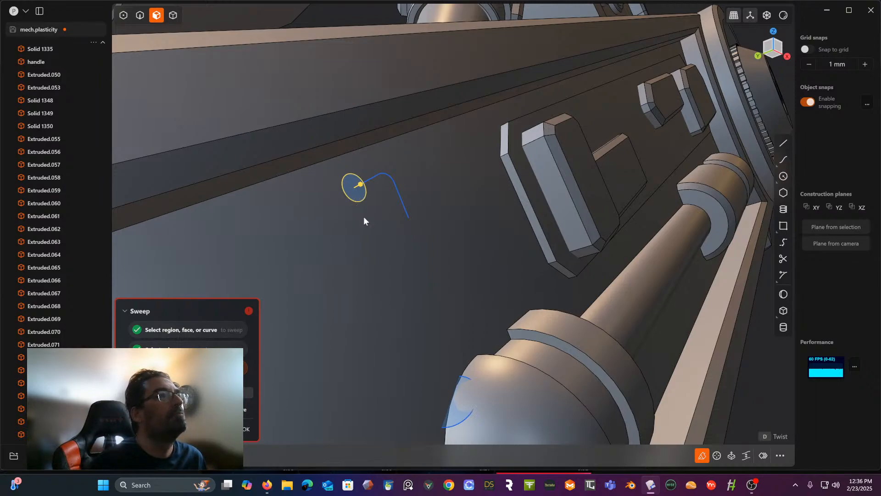
key(Escape)
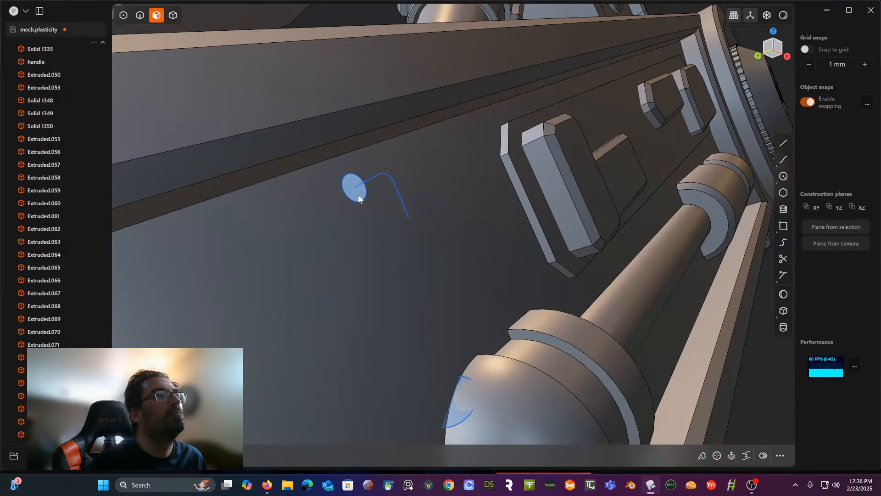
- Try to sweep the small circle's region along the bent line without changing any sweep options
key(e)
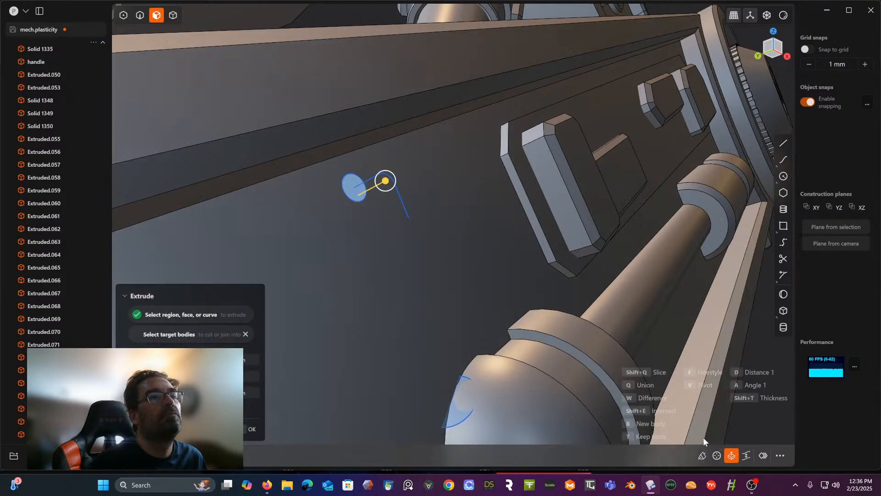
click(701, 456)
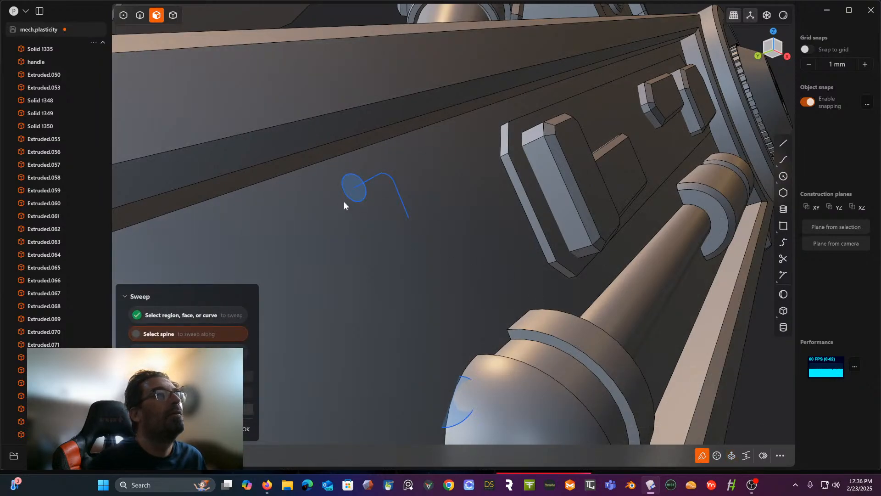
click(377, 175)
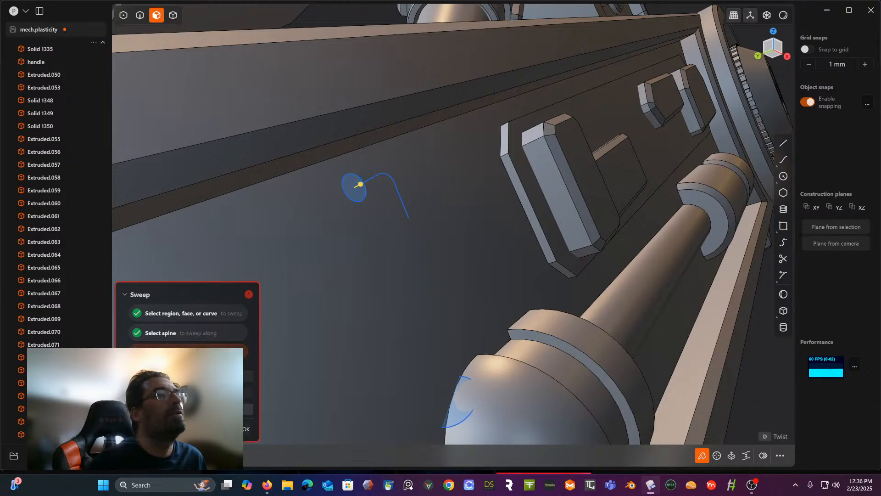
click(247, 428)
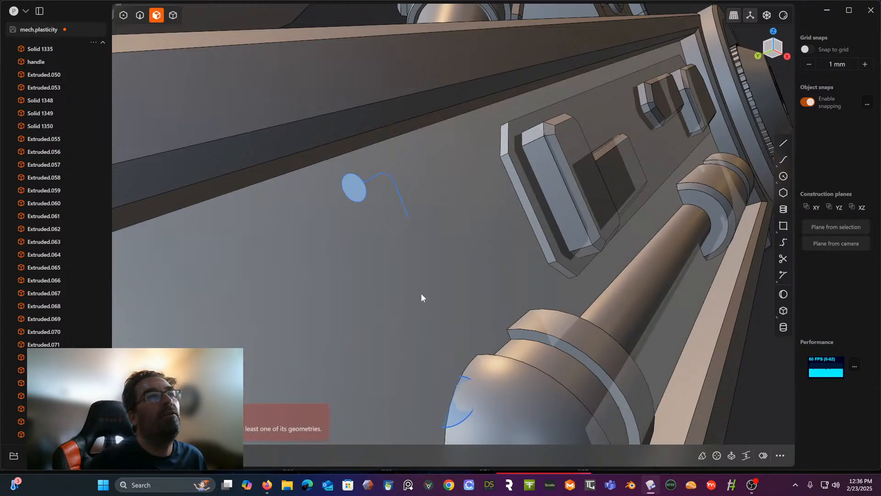
middle_drag(420, 294, 437, 290)
middle_drag(482, 330, 429, 296)
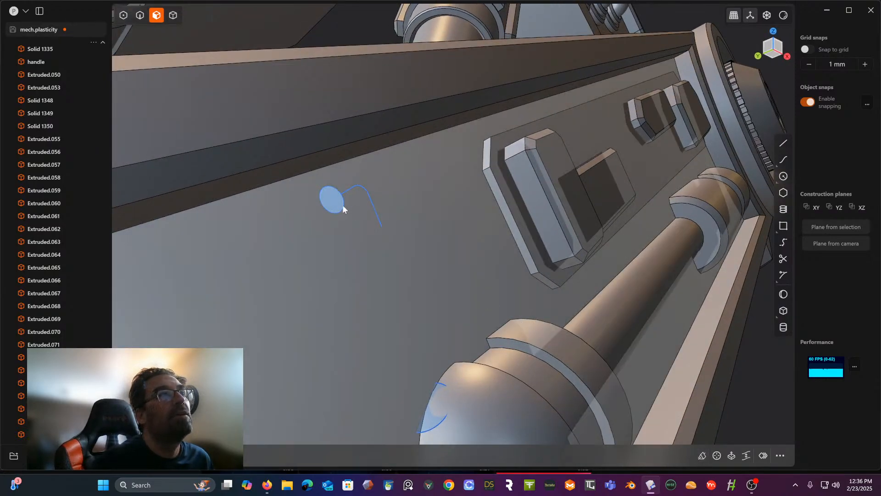
key(e)
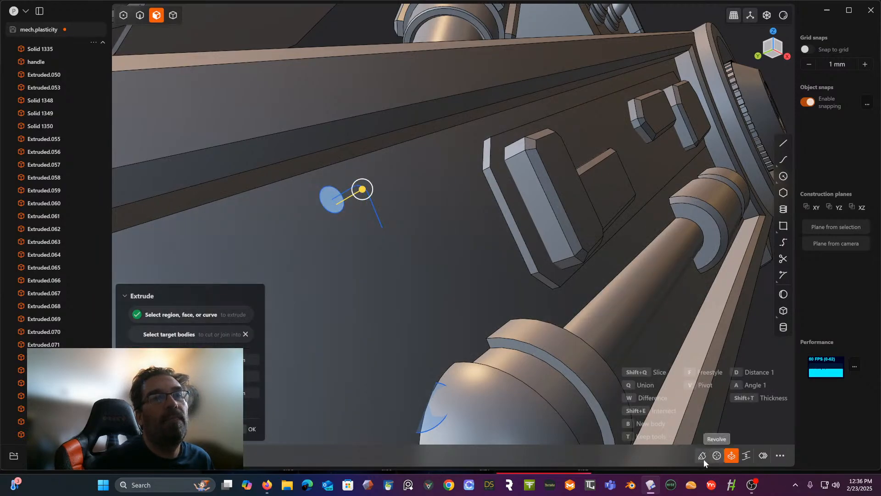
click(748, 456)
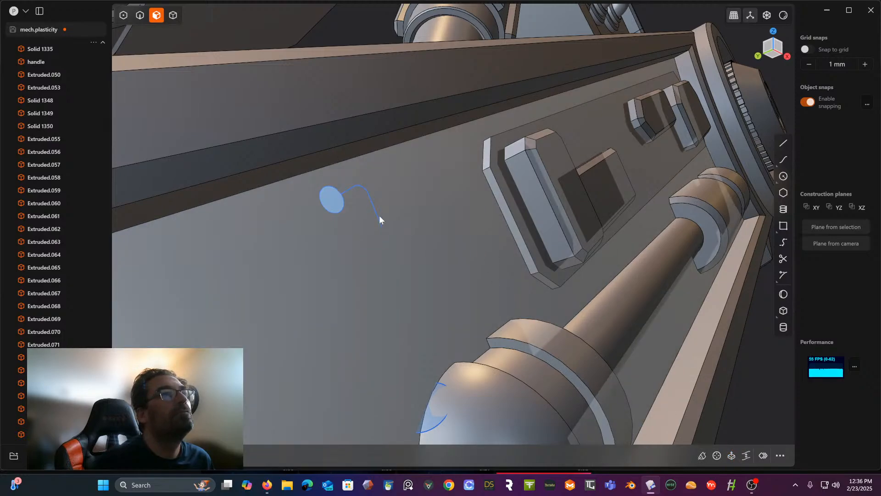
click(354, 223)
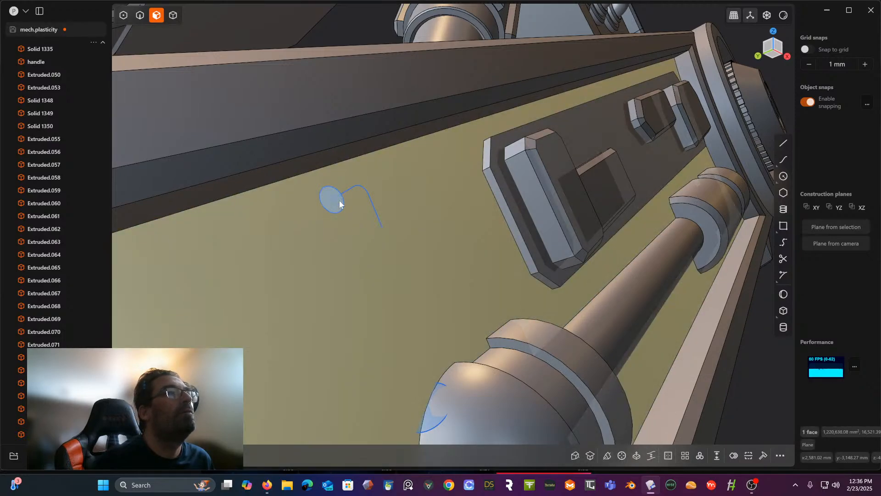
click(340, 204)
key(e)
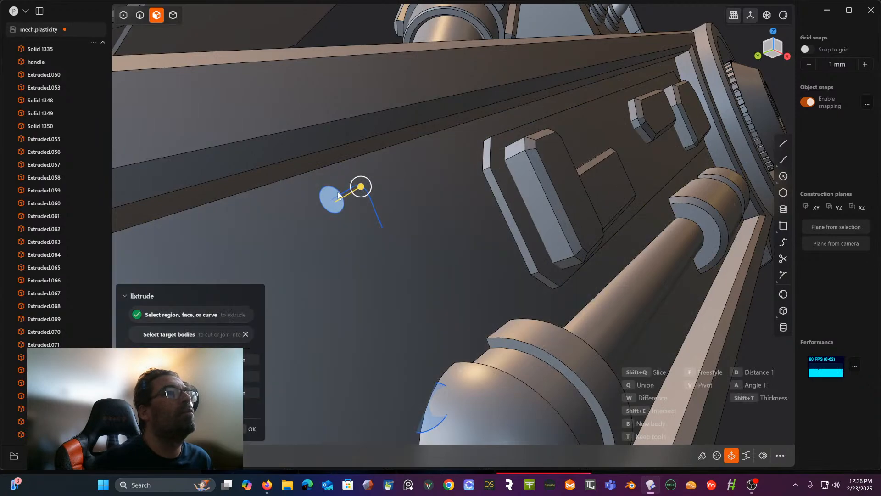
middle_drag(339, 193, 347, 201)
scroll(311, 222, up, 3)
scroll(311, 223, up, 2)
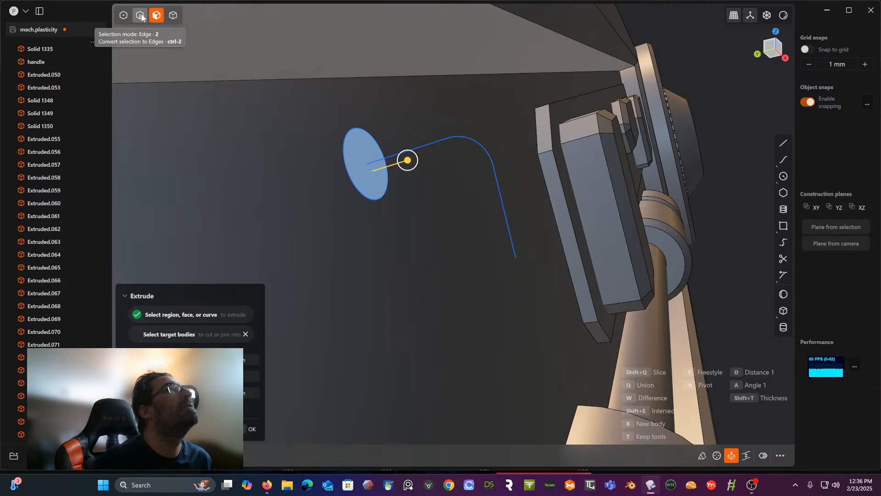
- Try to move the bent line's end vertex at the circle's centre along the Y axis
click(141, 16)
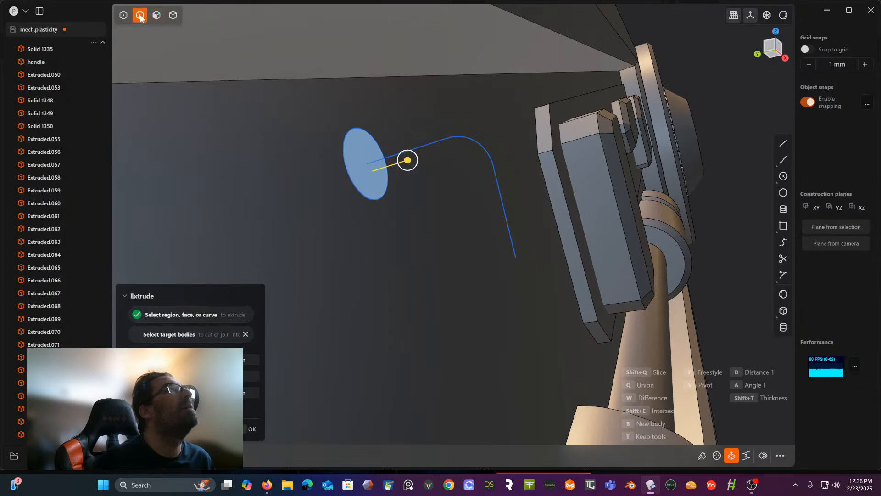
click(124, 16)
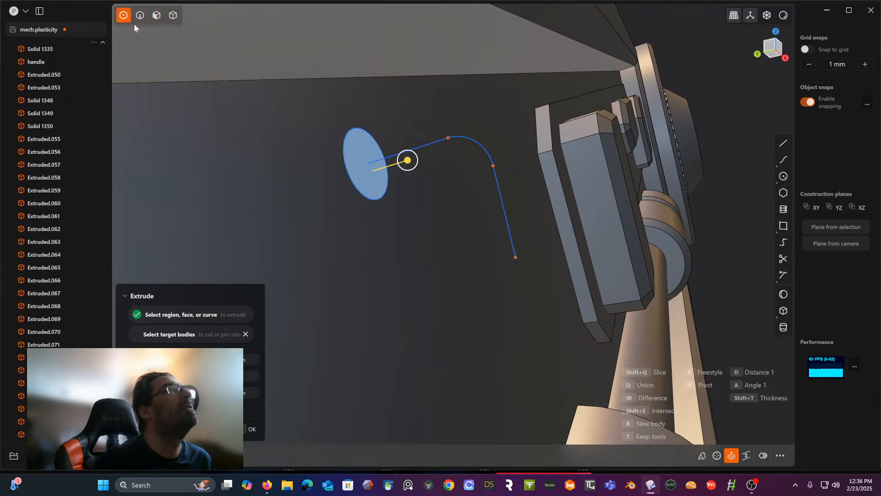
click(368, 162)
key(g)
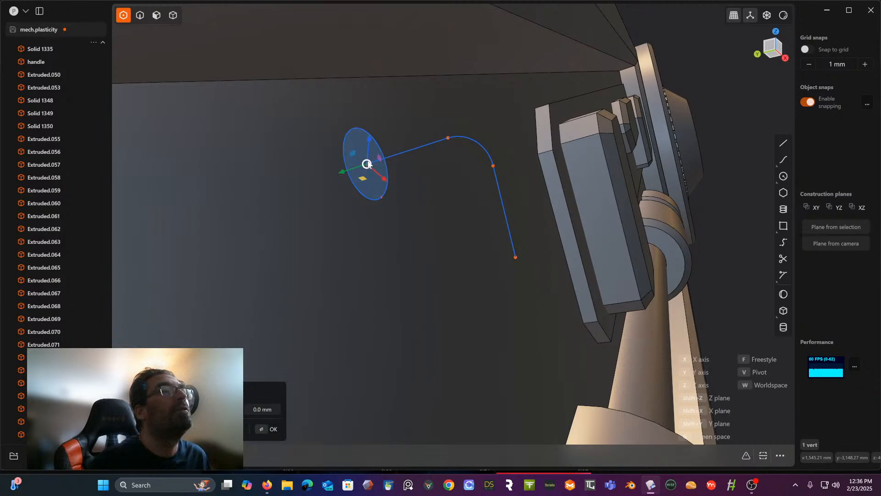
click(343, 170)
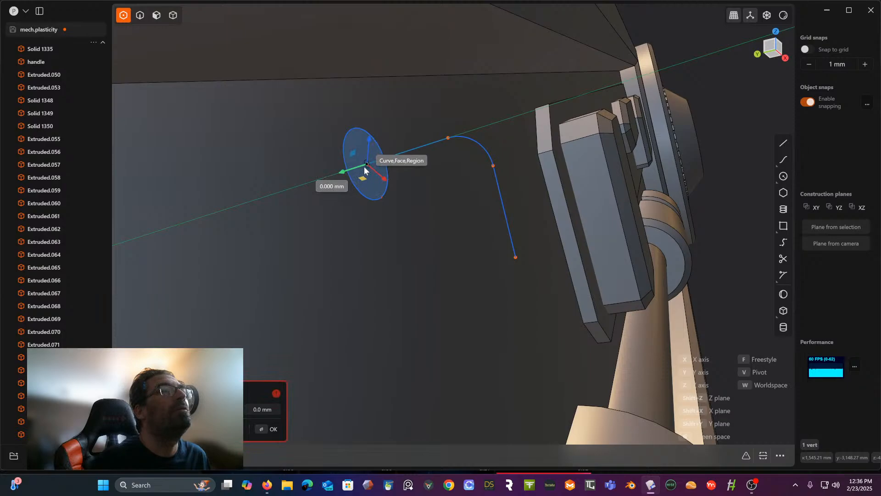
click(365, 167)
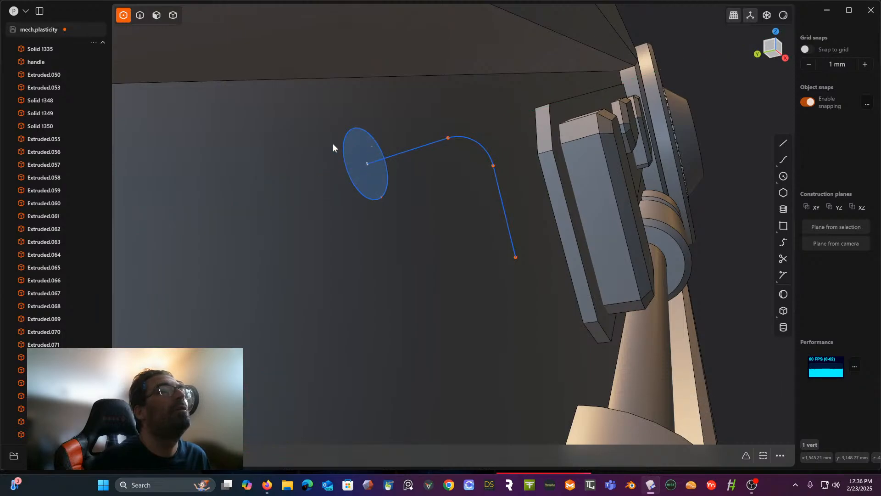
- Set up a sweep of the small circle's region with the bent line as spine, adjusting the sweep handle at the circle's centre
click(156, 15)
click(380, 155)
key(e)
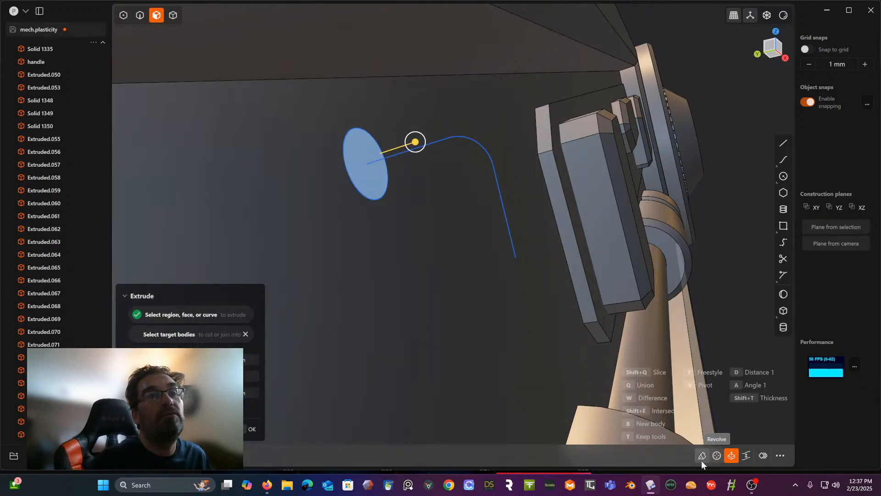
click(702, 456)
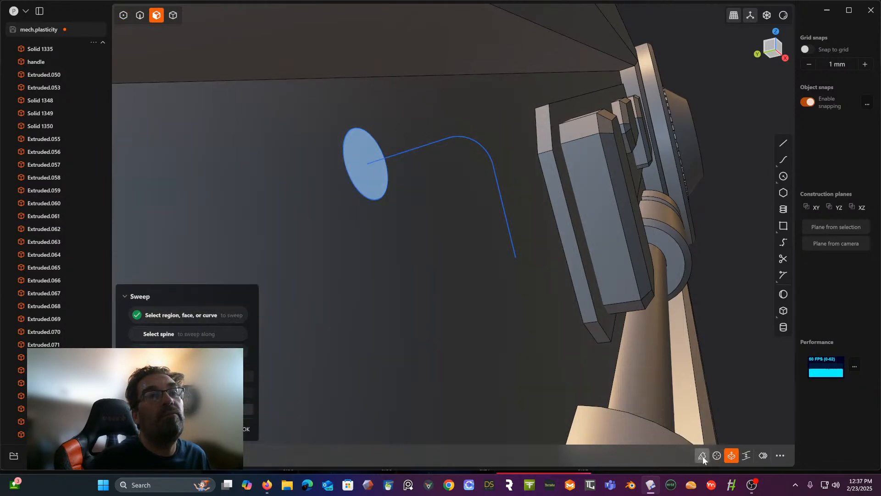
click(486, 154)
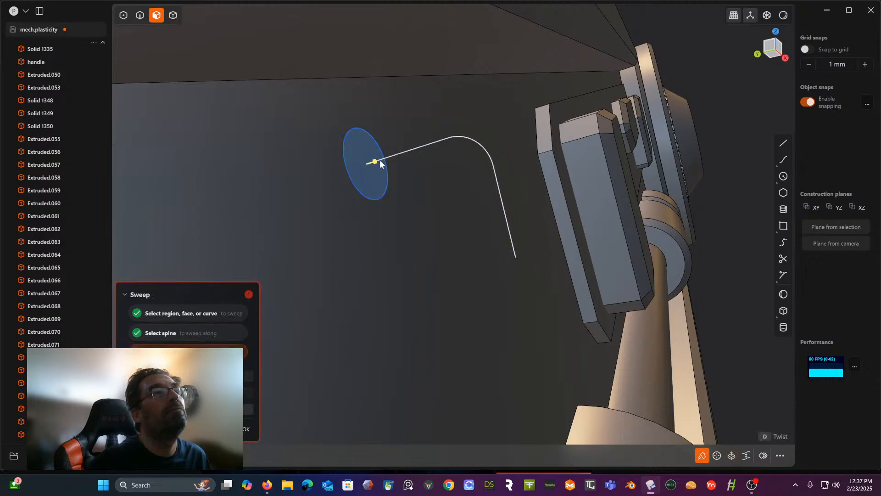
drag(375, 161, 878, 106)
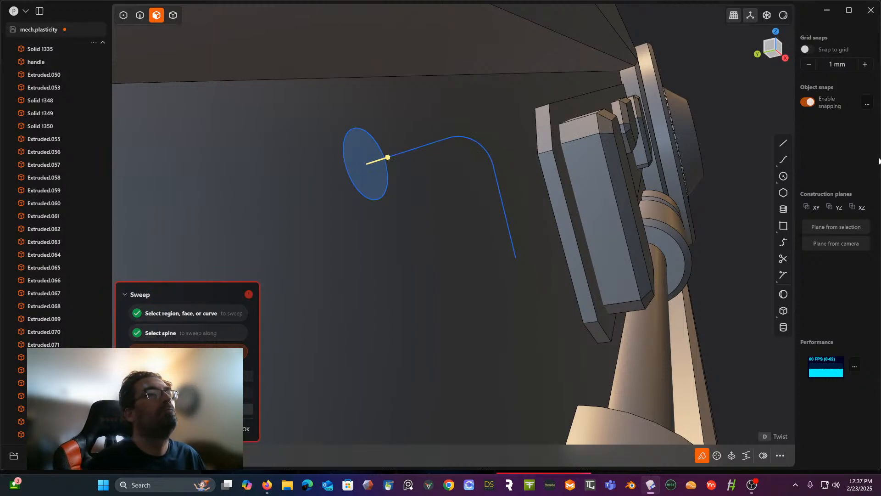
- Remove the sweep's taper so the elbow keeps the circle's full diameter to its open end, and finish the sweep
middle_drag(682, 165, 640, 199)
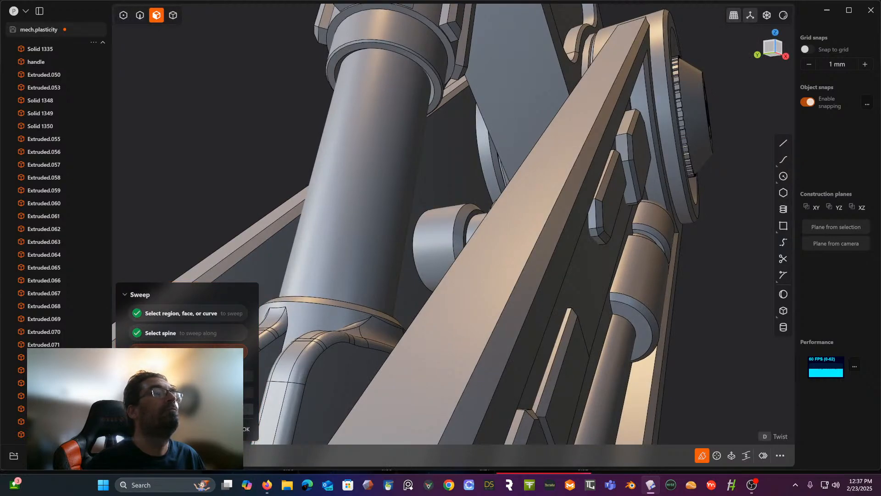
scroll(337, 325, down, 5)
middle_drag(338, 325, 395, 386)
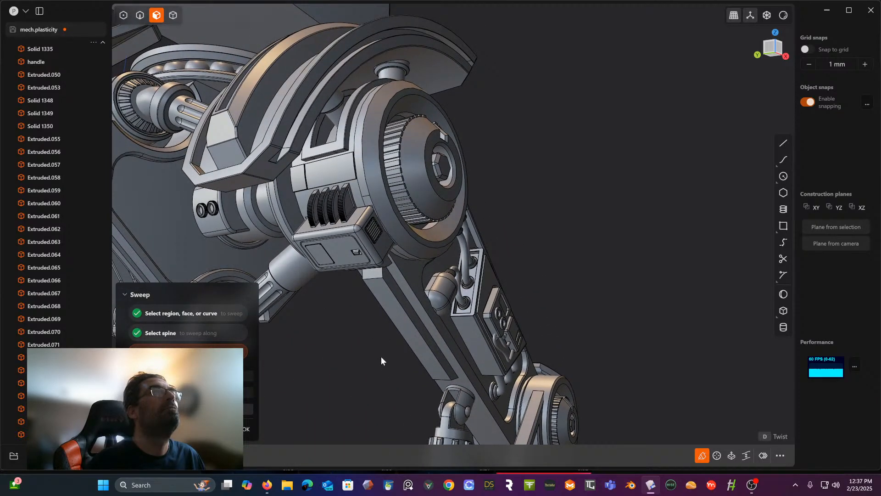
middle_drag(380, 356, 453, 77)
scroll(463, 218, up, 1)
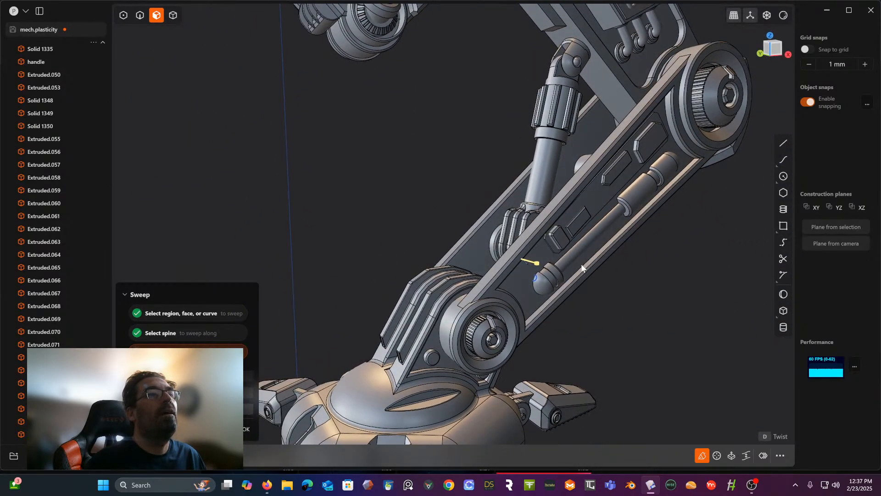
scroll(492, 216, up, 5)
scroll(528, 259, up, 2)
scroll(555, 202, up, 2)
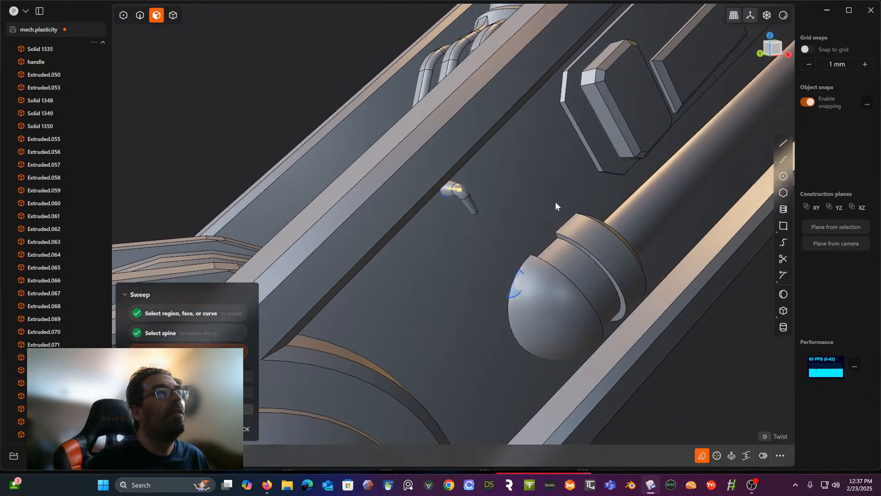
scroll(518, 208, up, 2)
scroll(516, 183, up, 2)
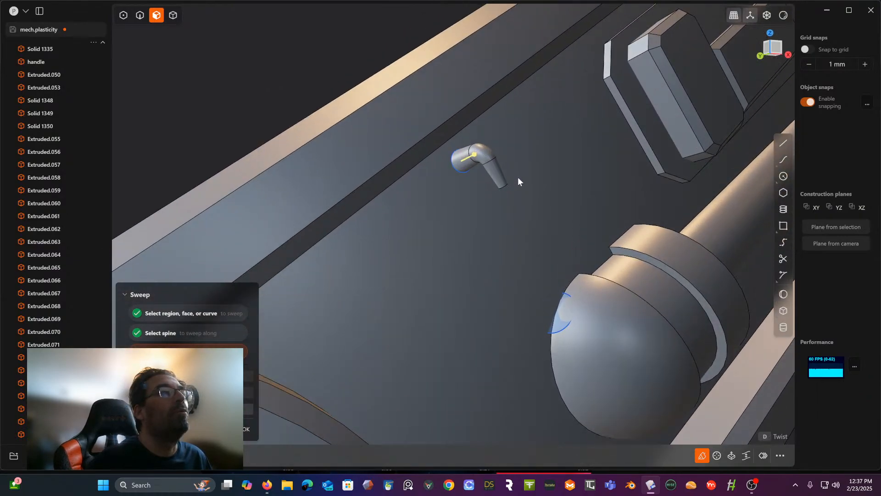
middle_drag(503, 147, 464, 172)
scroll(516, 148, up, 3)
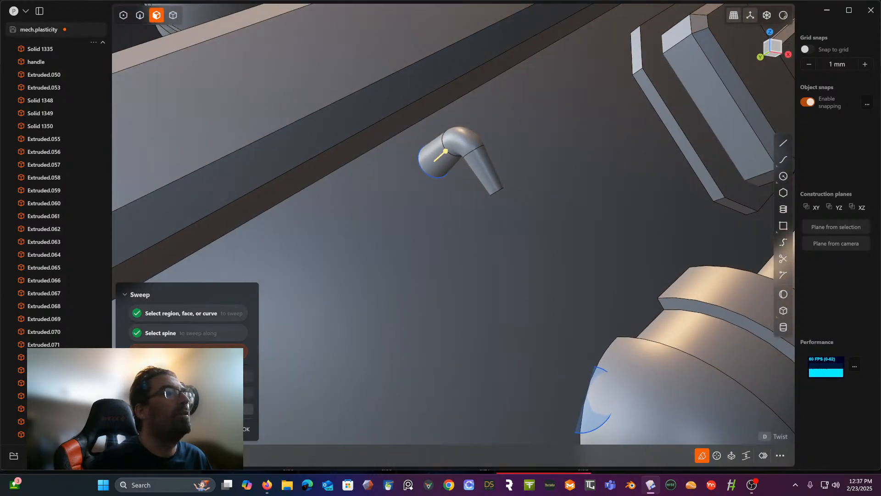
drag(202, 390, 226, 390)
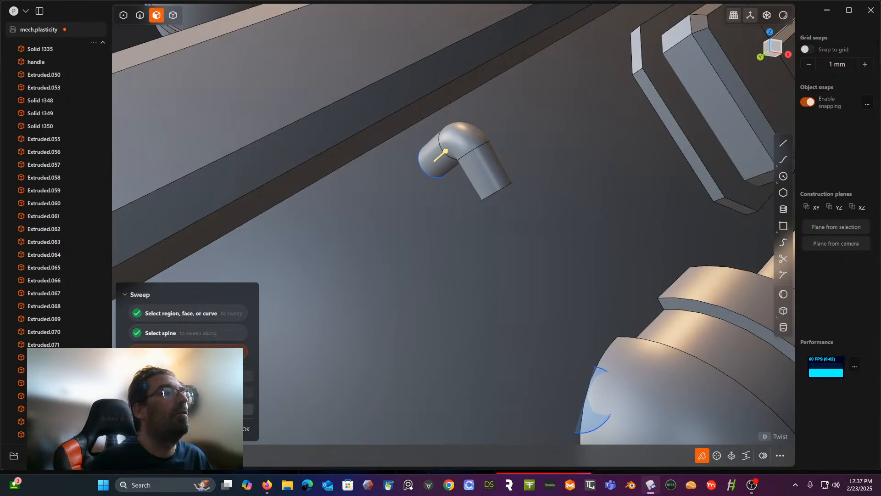
right_click(427, 279)
- Create a bridge curve from the centre of the elbow's open end to the circle on the piston's domed end
middle_drag(419, 283, 361, 247)
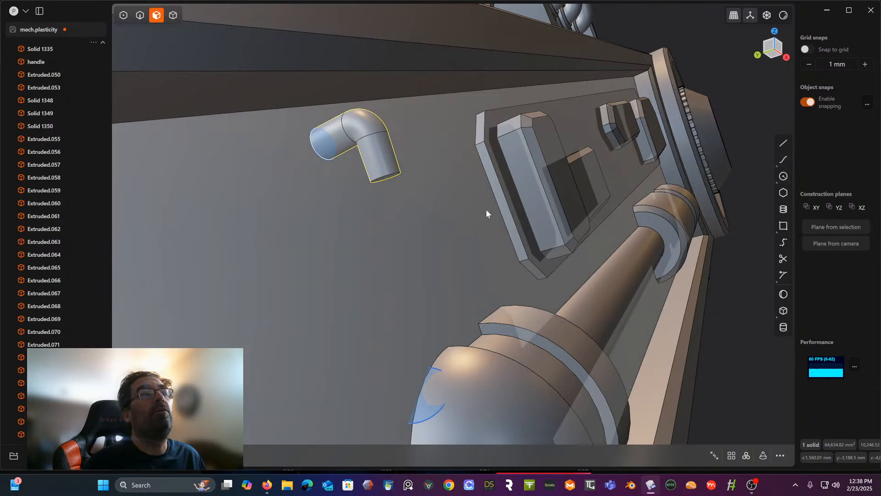
middle_drag(486, 213, 479, 236)
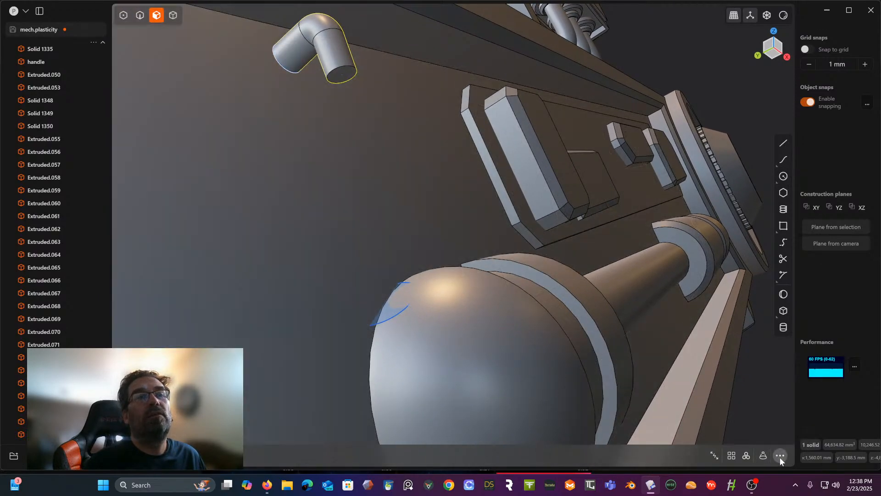
click(779, 456)
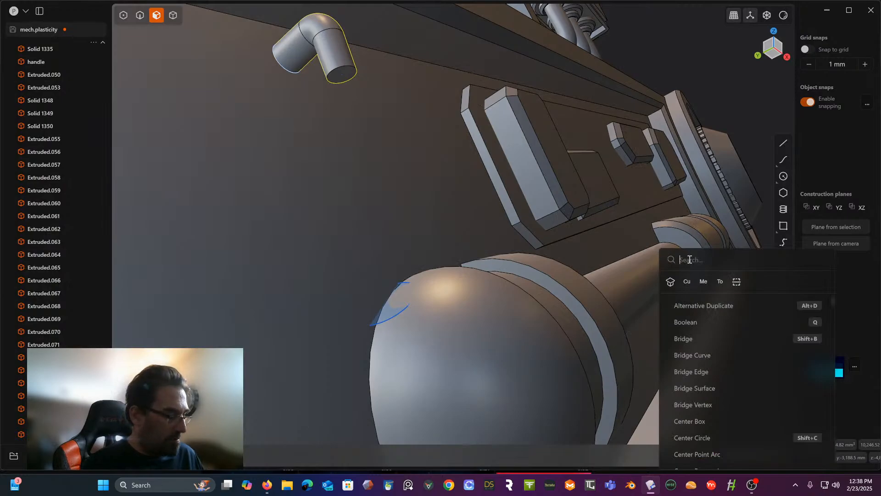
text(bri)
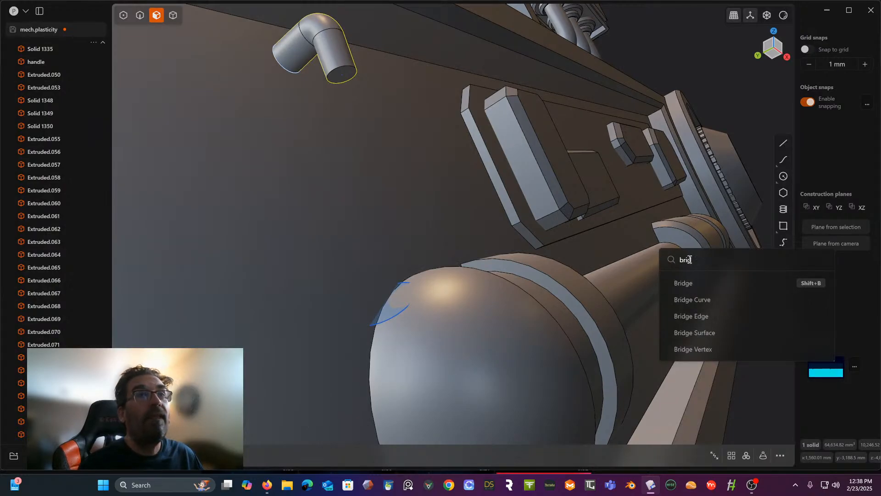
text(d)
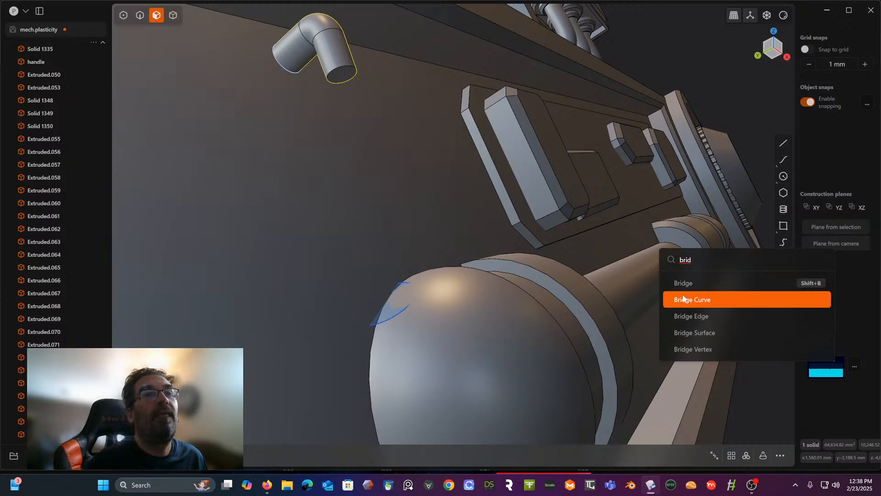
click(683, 298)
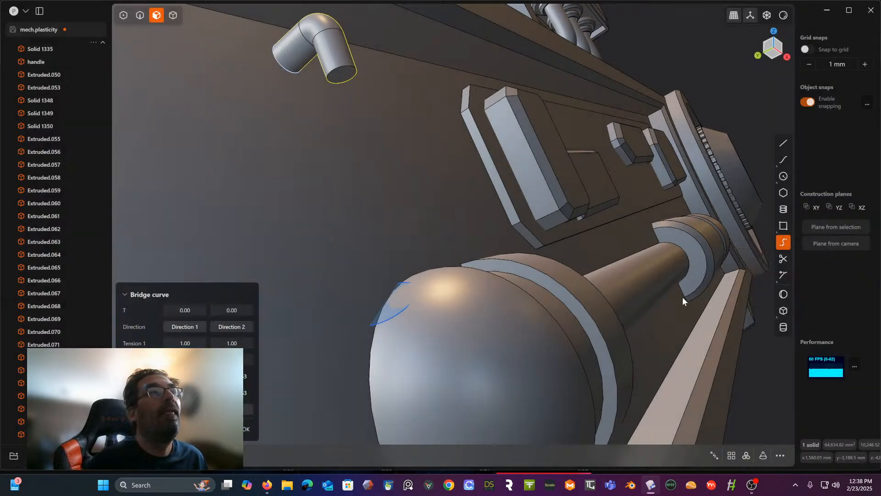
click(343, 81)
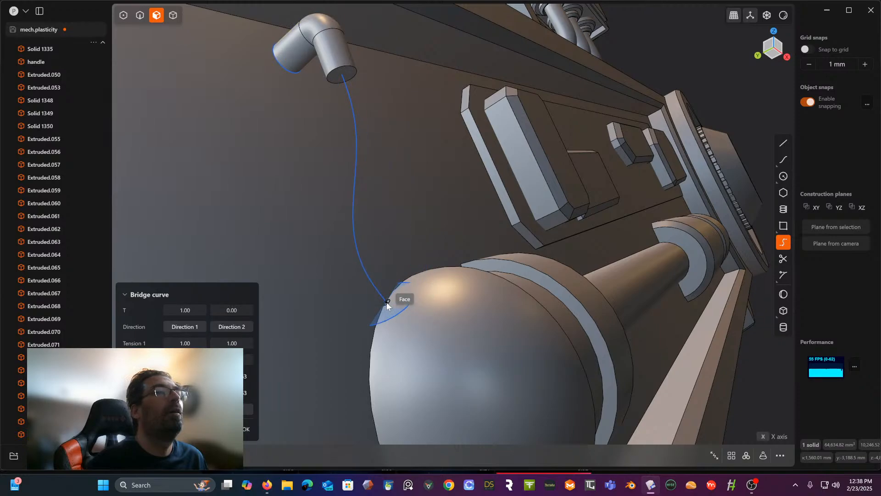
click(387, 305)
right_click(387, 303)
- Create a pipe along the bridge curve and bent line, slightly thinner than the elbow, to form the hose
mouse_move(386, 303)
middle_down()
mouse_move(398, 271)
mouse_move(381, 310)
middle_up()
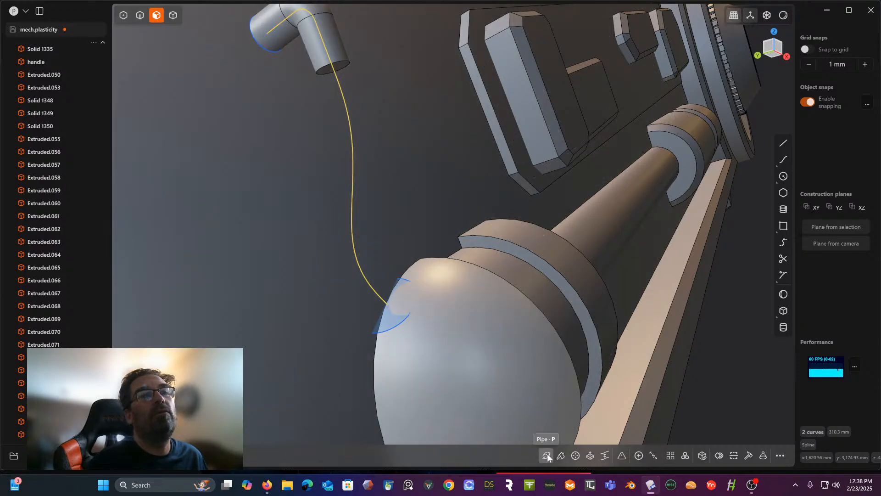
click(546, 455)
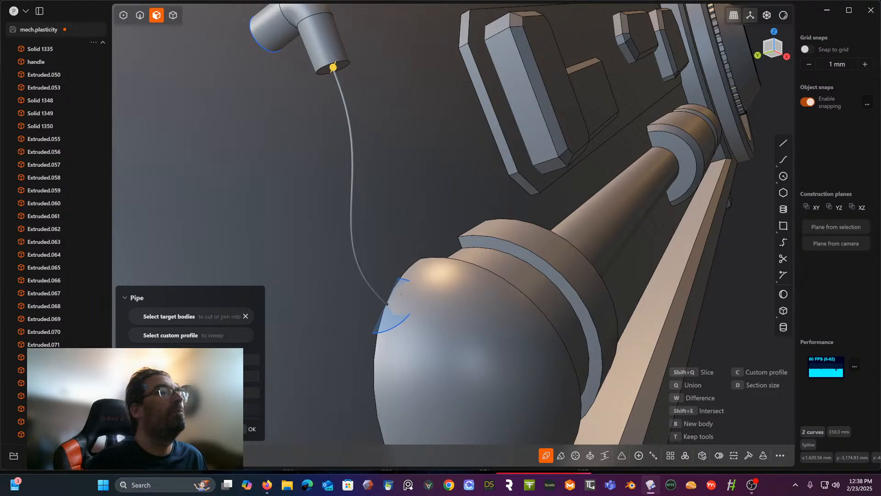
drag(333, 67, 335, 63)
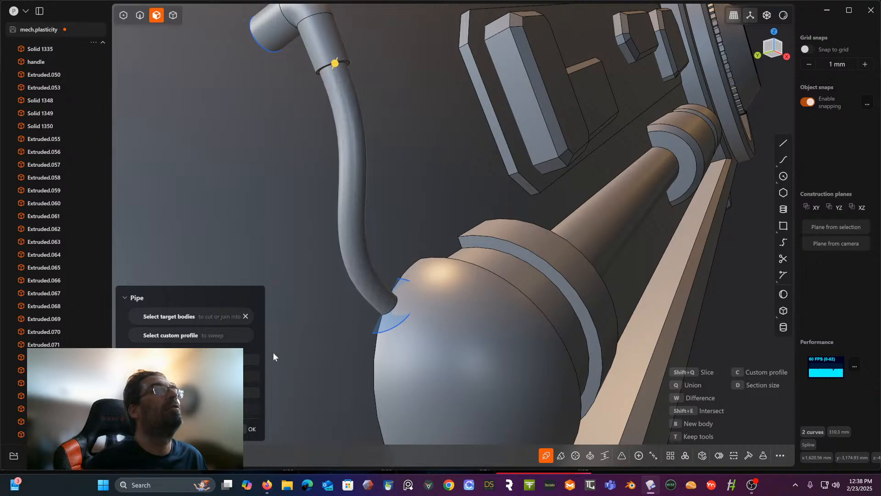
right_click(350, 210)
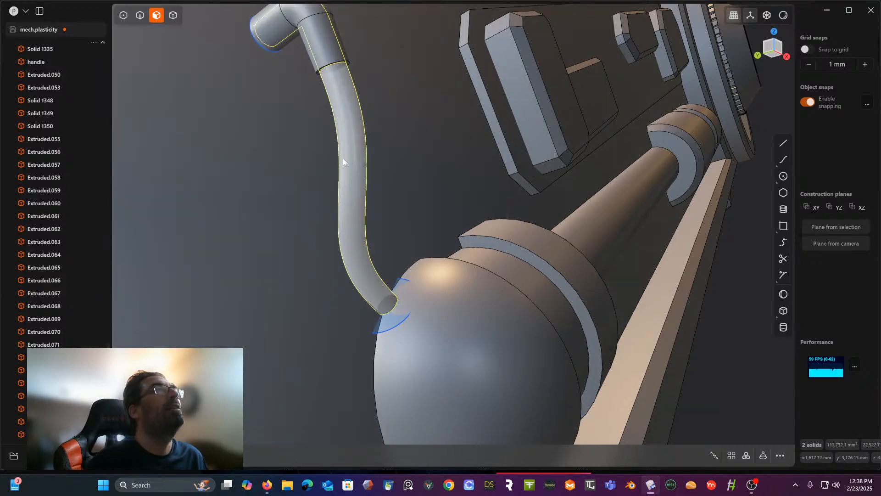
click(348, 163)
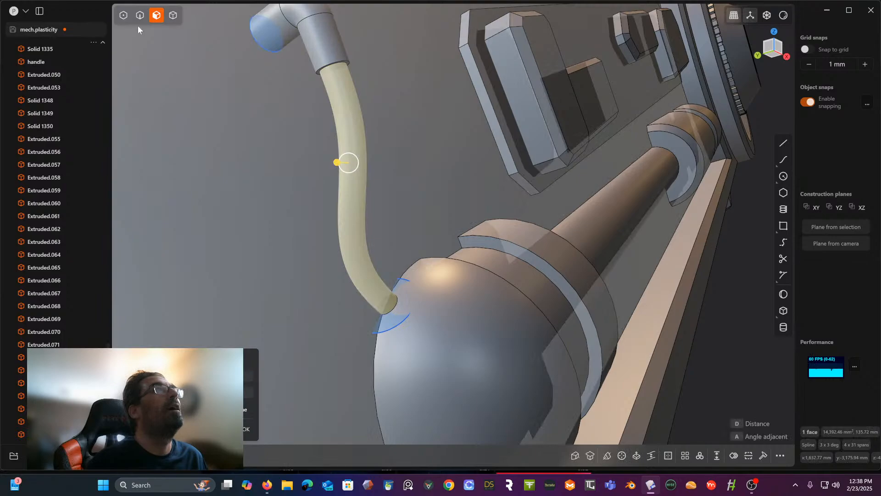
click(140, 16)
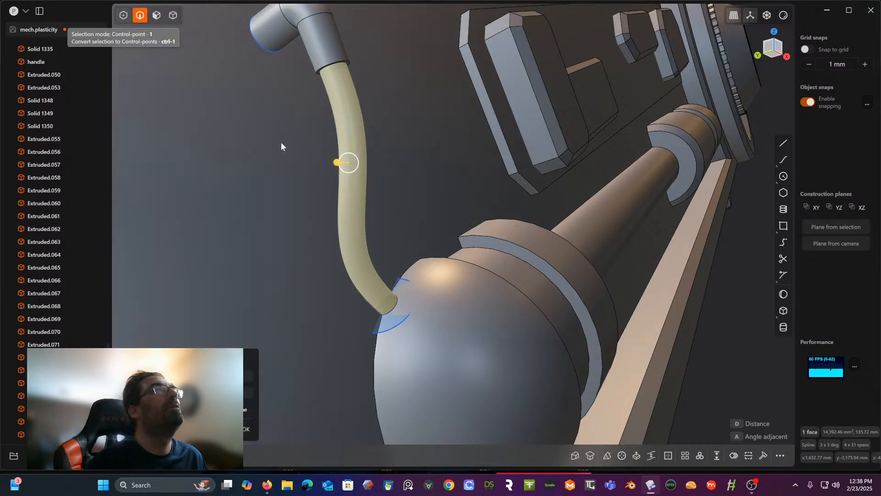
key(Escape)
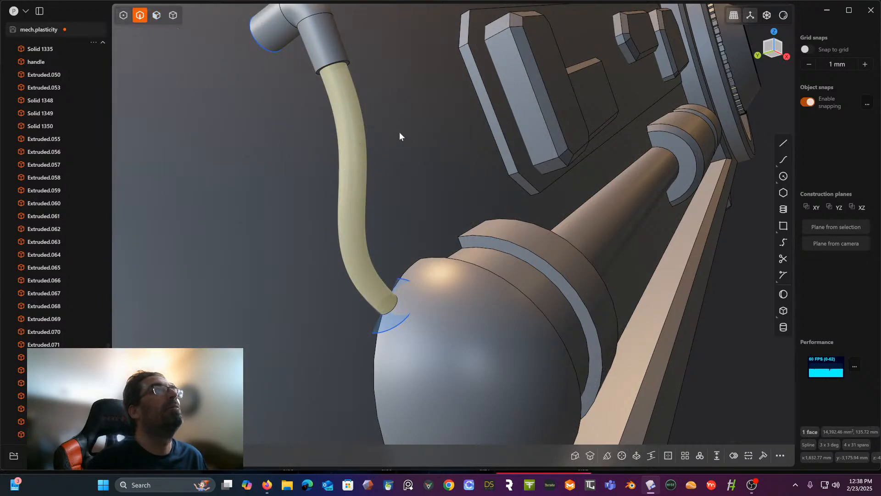
click(384, 135)
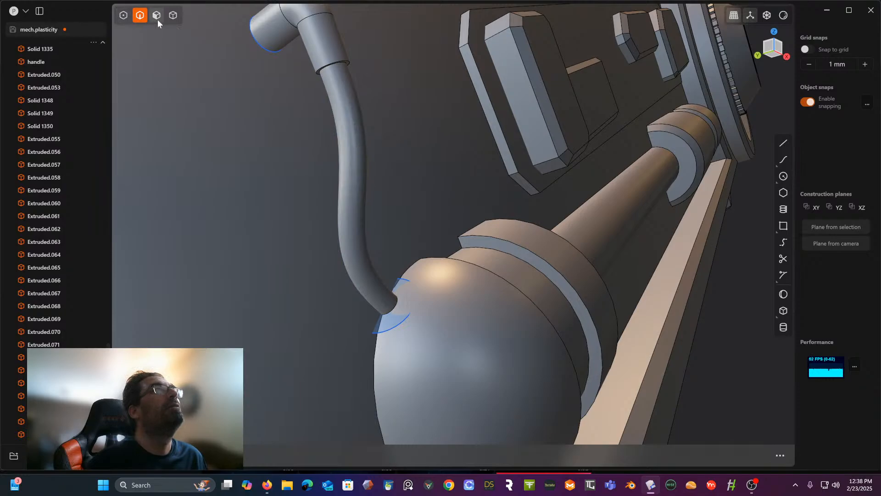
- Scale down the circle on the piston's domed end to a radius of about 19 mm
middle_drag(329, 127, 373, 130)
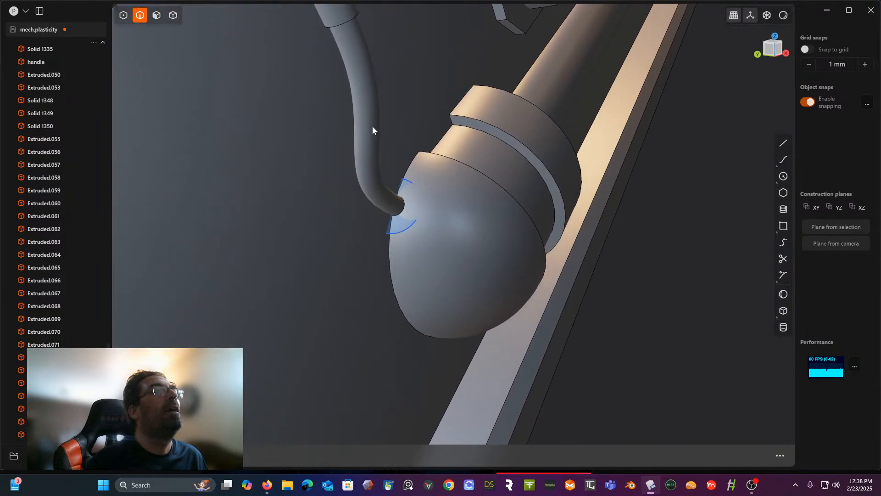
click(403, 232)
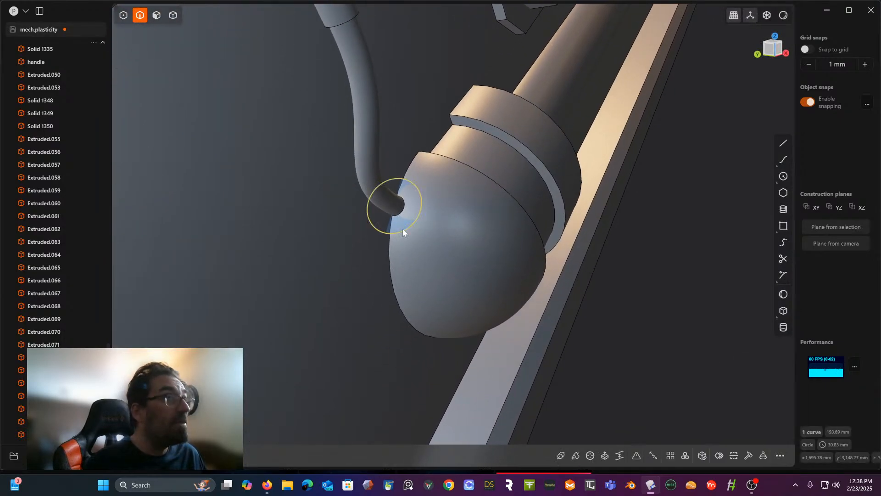
key(s)
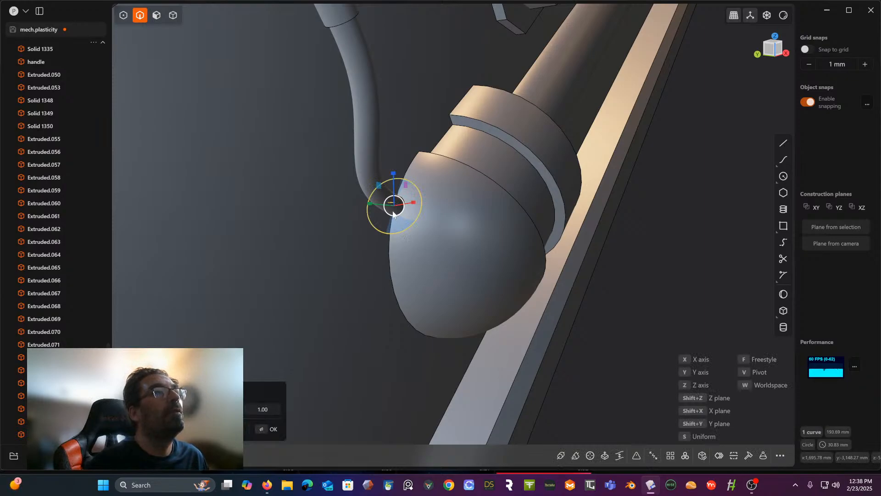
drag(399, 214, 397, 211)
right_click(440, 173)
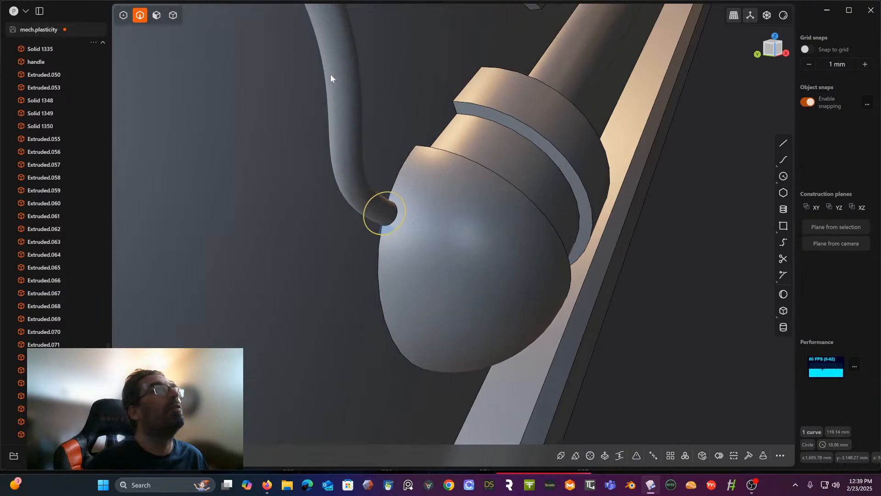
- Extrude the small circle's region a short way out from the dome along the hose to form a collar around its end
click(158, 18)
click(388, 228)
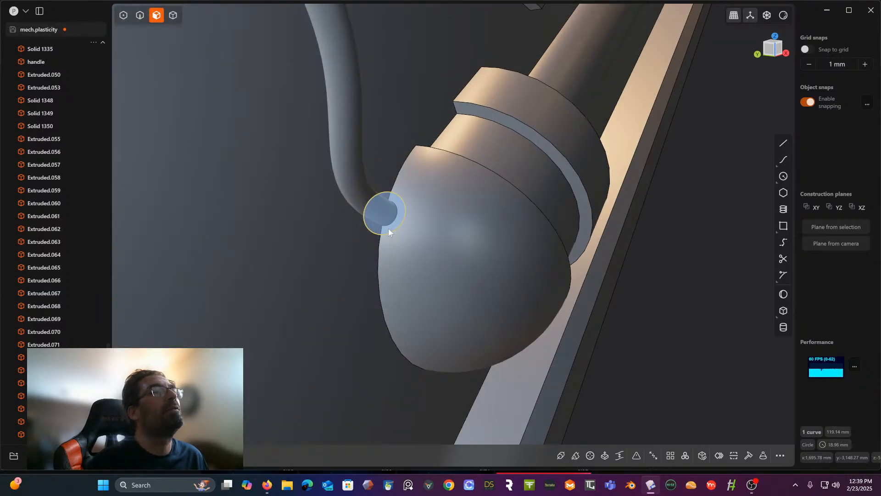
key(e)
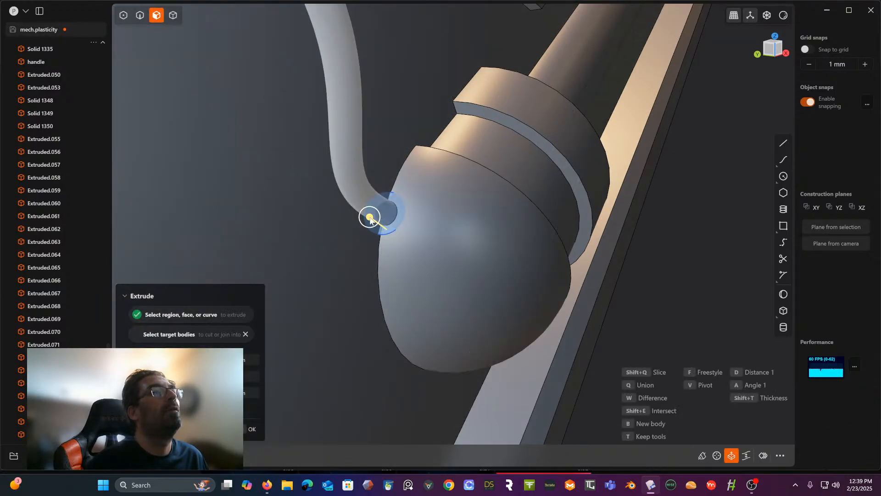
drag(369, 217, 356, 206)
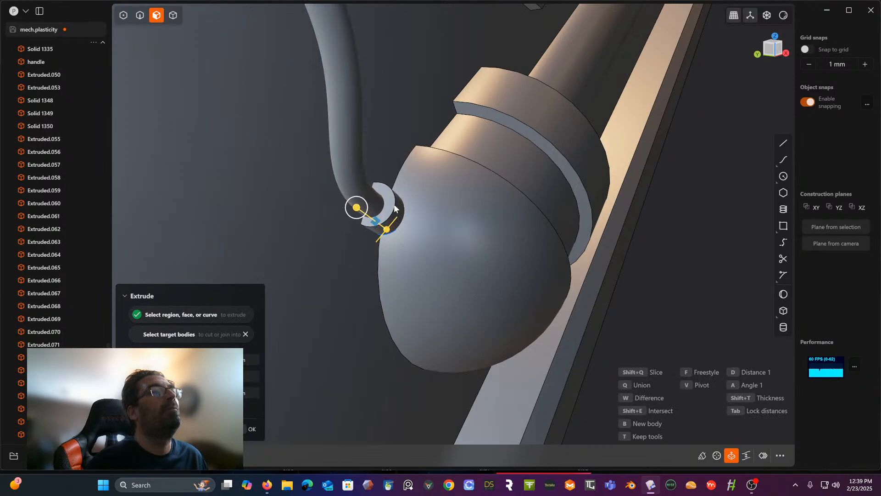
middle_drag(393, 203, 402, 166)
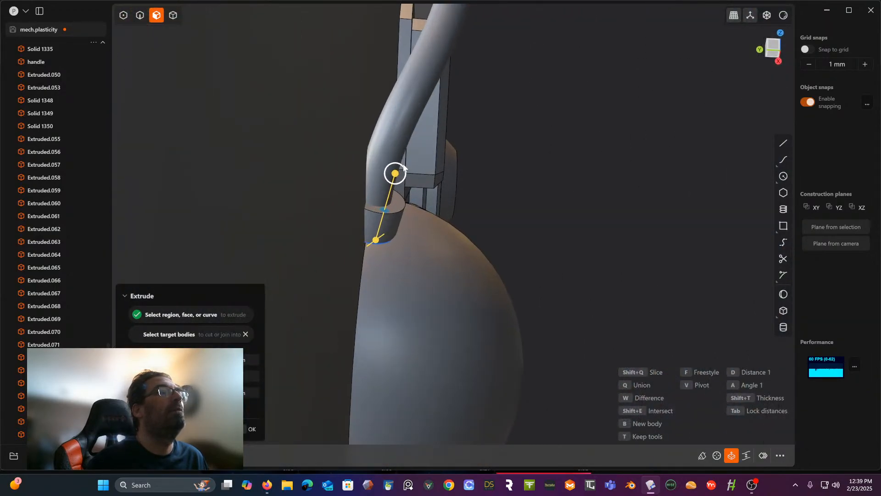
drag(402, 165, 399, 166)
middle_drag(399, 166, 295, 187)
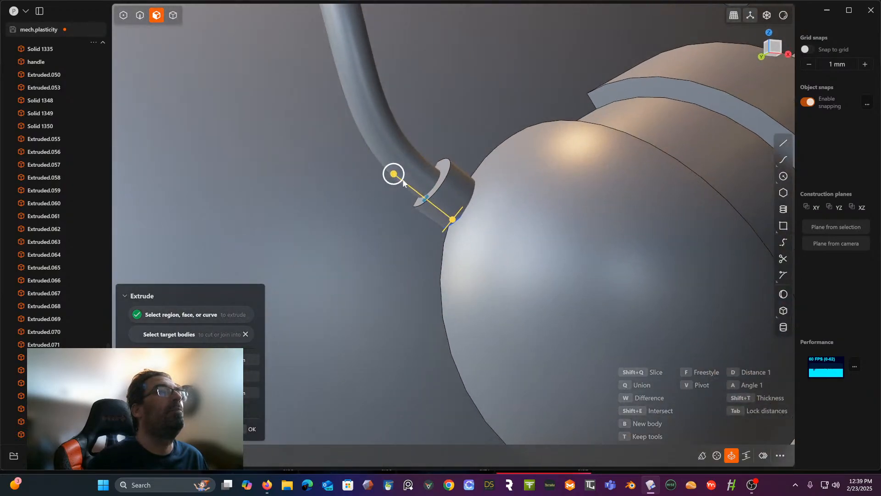
drag(396, 168, 396, 166)
key(Return)
- Rotate the collar by about 0.82° around a pivot on its edge where it meets the dome
middle_drag(425, 145, 448, 191)
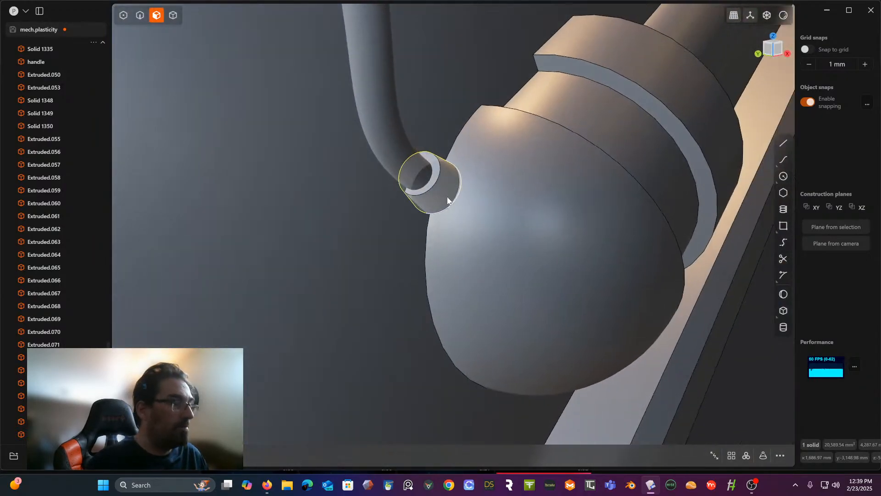
key(r)
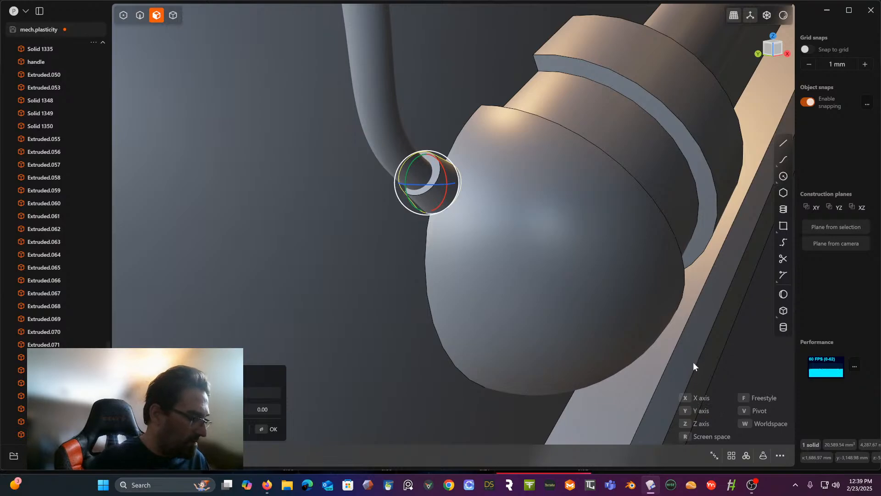
key(v)
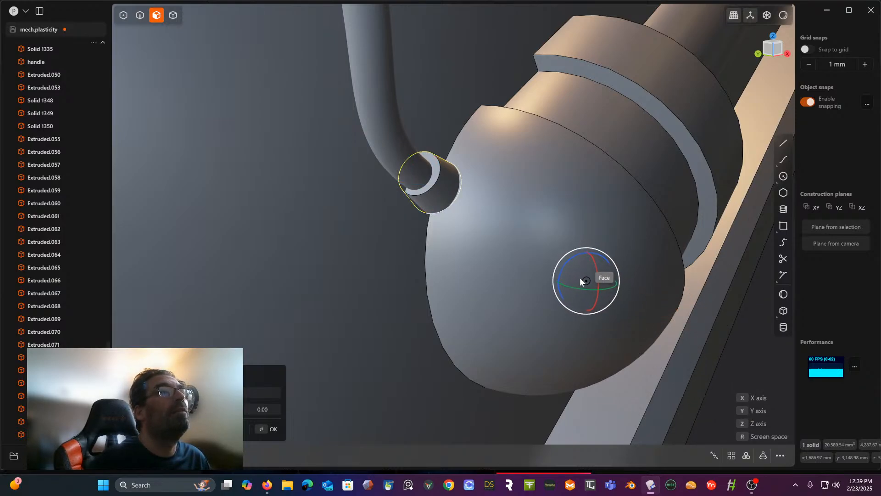
shift+middle_drag(578, 238, 615, 260)
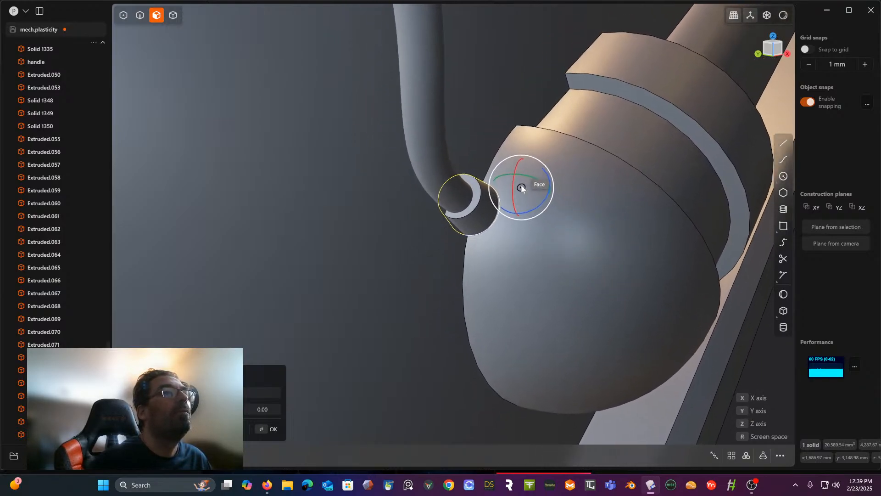
shift+middle_drag(517, 174, 538, 130)
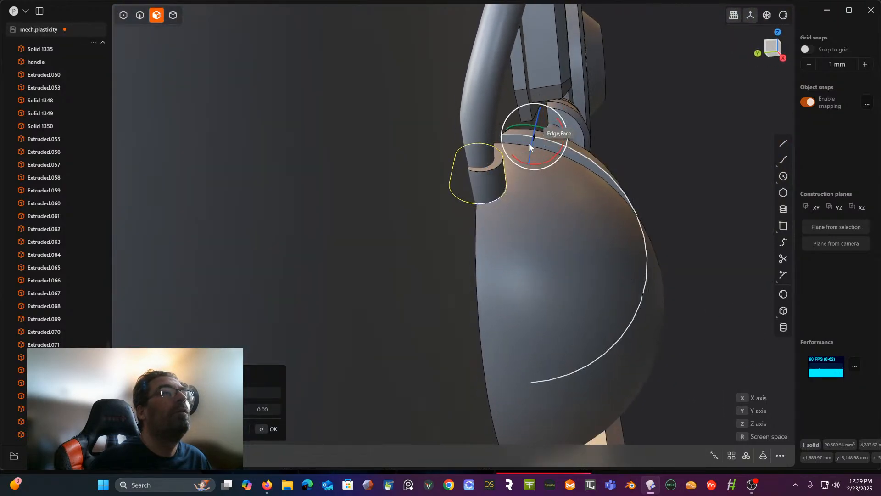
click(505, 189)
drag(519, 172, 516, 172)
middle_drag(516, 172, 460, 197)
drag(476, 208, 490, 199)
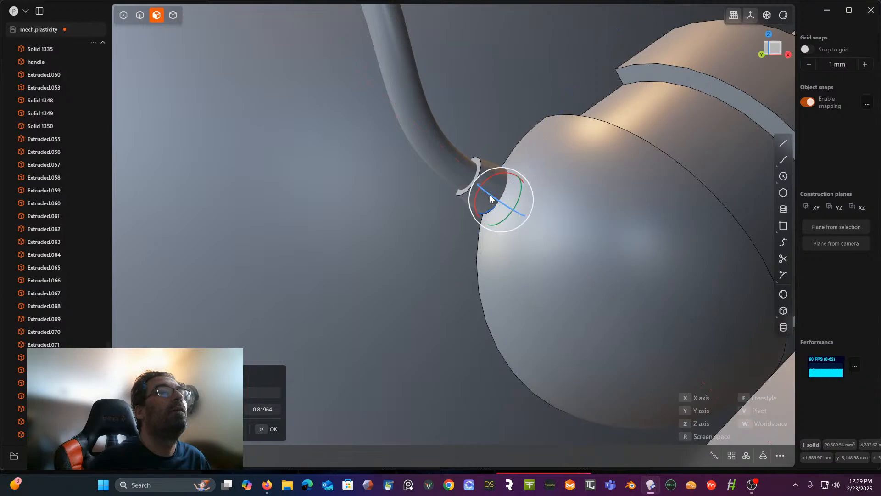
middle_drag(527, 207, 513, 224)
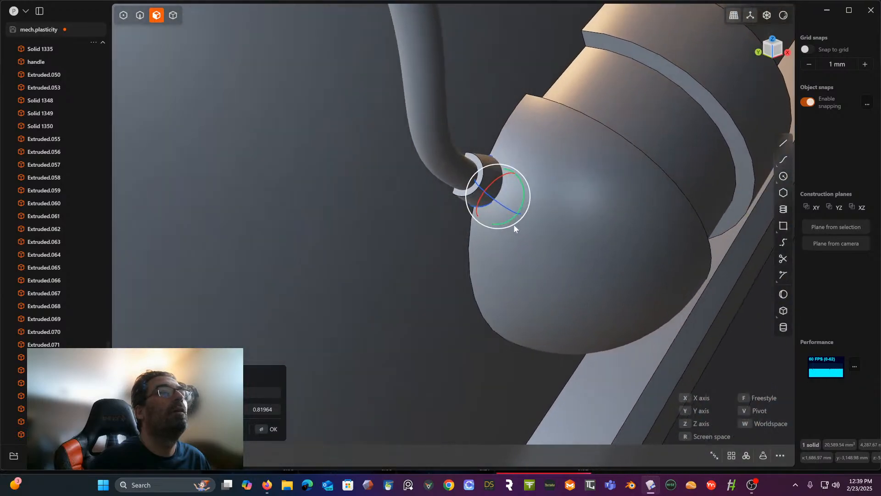
right_click(567, 202)
- Try to offset the cylindrical face of the elbow's section next to the leg face to make it thicker
middle_drag(567, 201, 502, 261)
scroll(527, 155, down, 5)
scroll(513, 210, up, 3)
scroll(484, 263, up, 3)
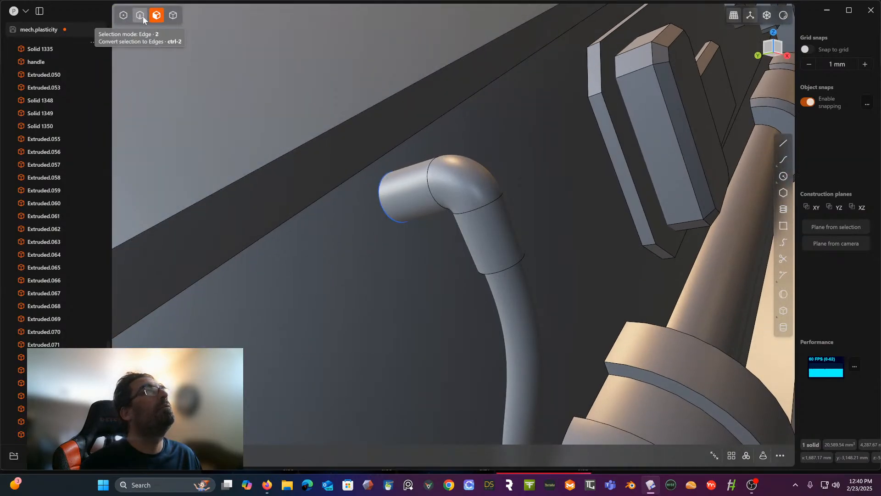
click(418, 191)
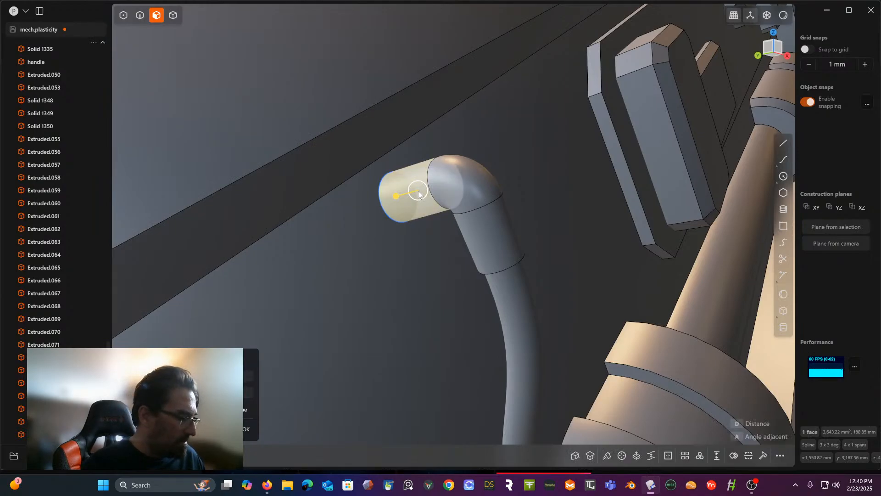
drag(396, 196, 386, 199)
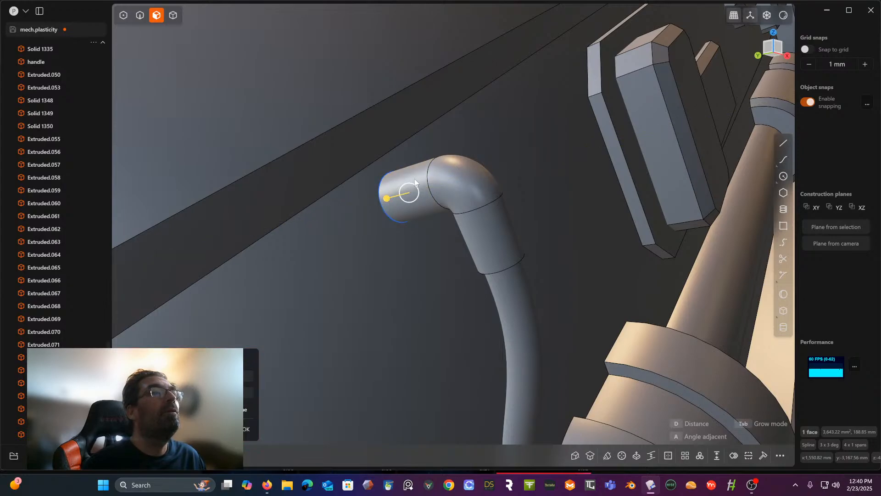
key(Escape)
click(407, 180)
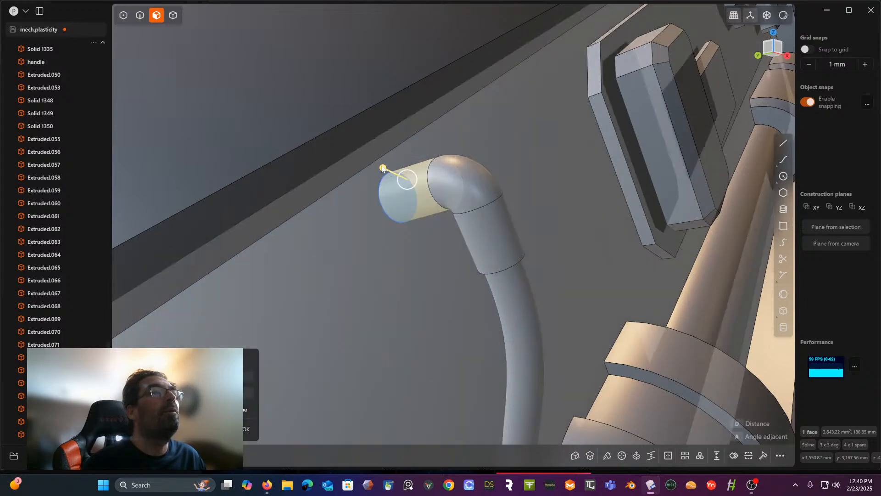
drag(383, 167, 377, 160)
key(Escape)
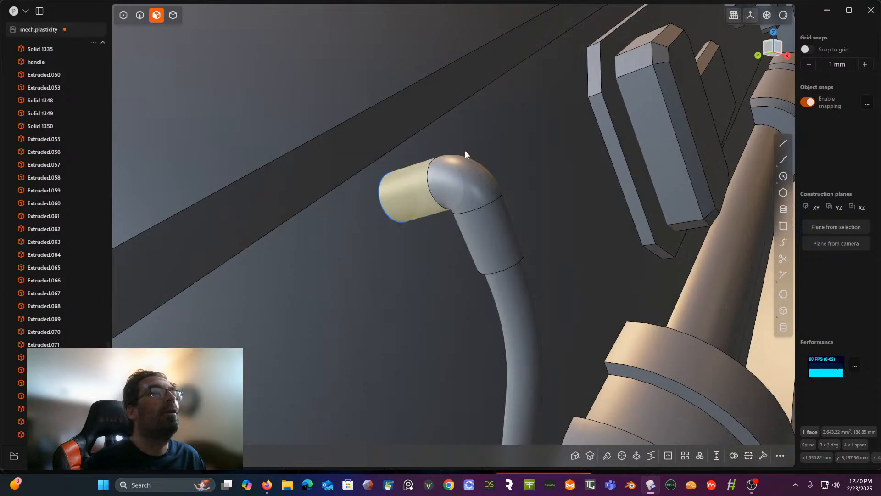